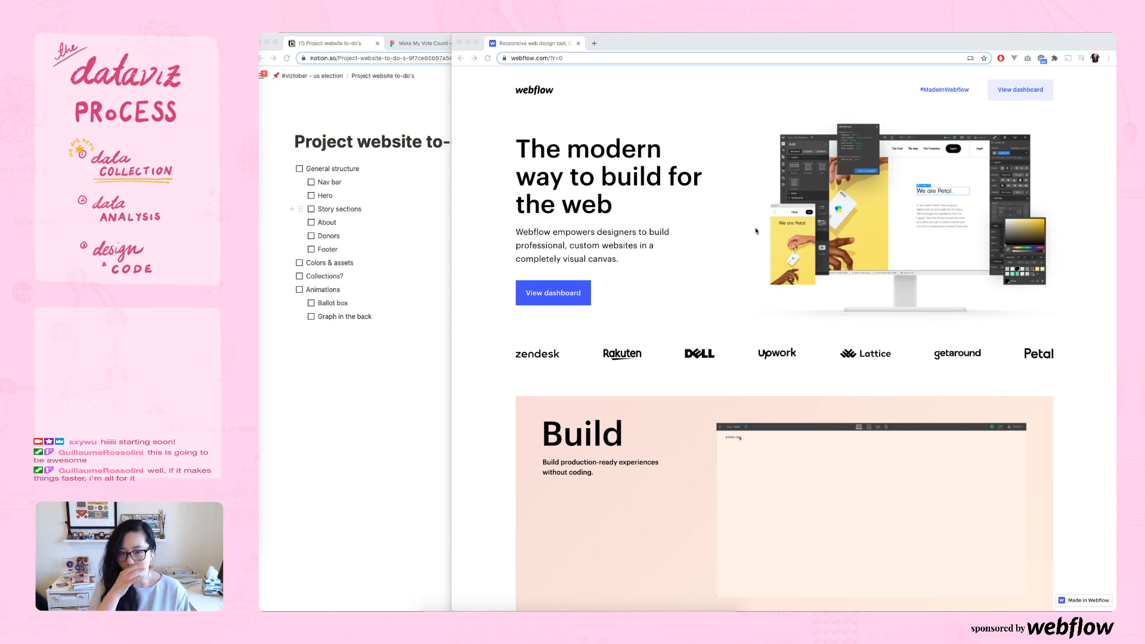
- Look through the Webflow homepage, including its Build, Launch and Grow sections, resources and footer
{"action": "scroll", "coordinate": [756, 231], "scroll_direction": "down", "scroll_amount": 4}
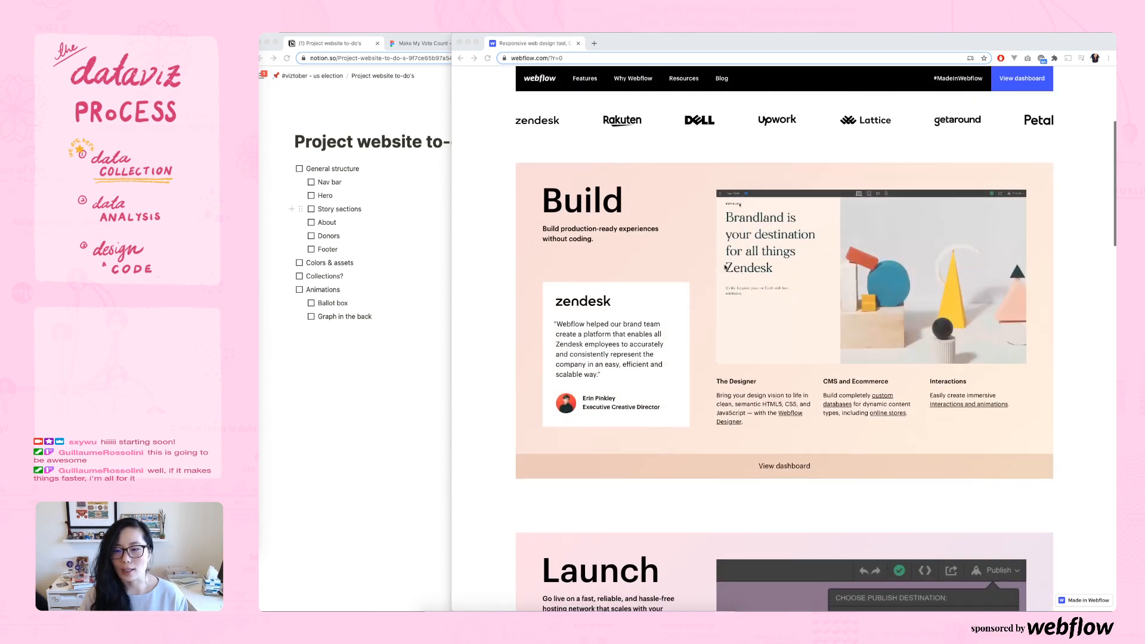
{"action": "scroll", "coordinate": [878, 255], "scroll_direction": "down", "scroll_amount": 1}
{"action": "scroll", "coordinate": [878, 255], "scroll_direction": "down", "scroll_amount": 2}
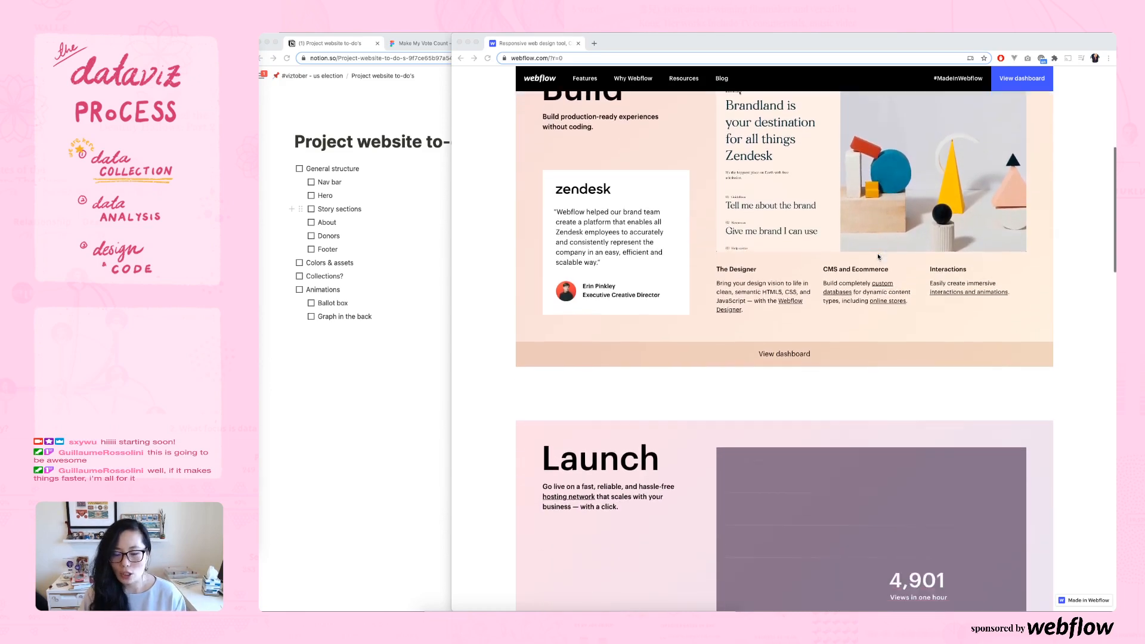
{"action": "scroll", "coordinate": [600, 291], "scroll_direction": "up", "scroll_amount": 2}
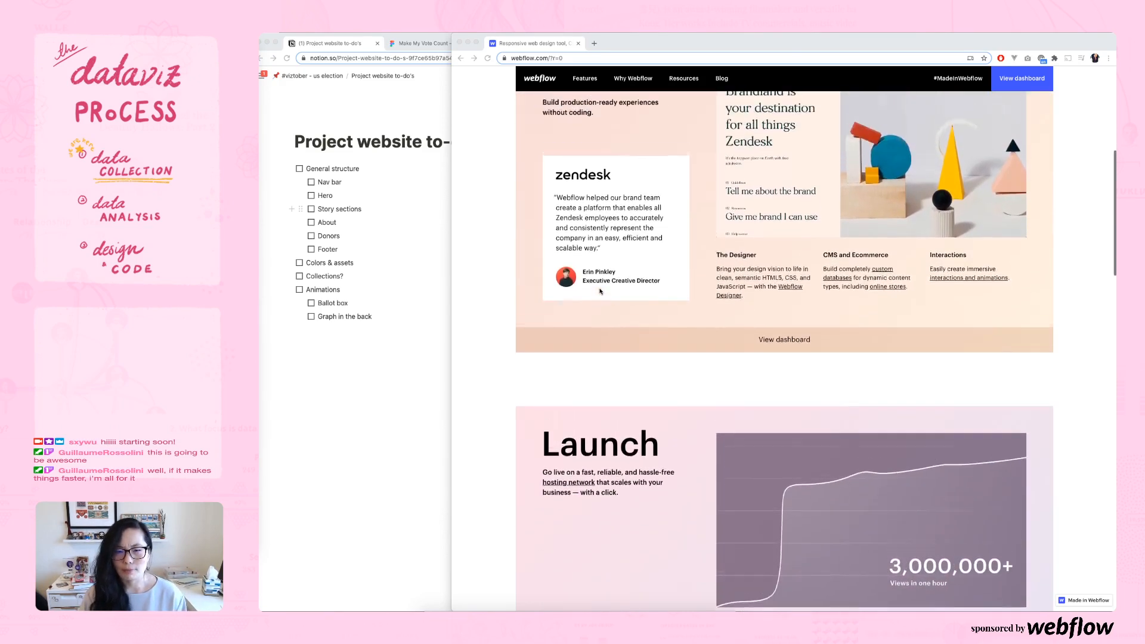
{"action": "scroll", "coordinate": [601, 291], "scroll_direction": "down", "scroll_amount": 2}
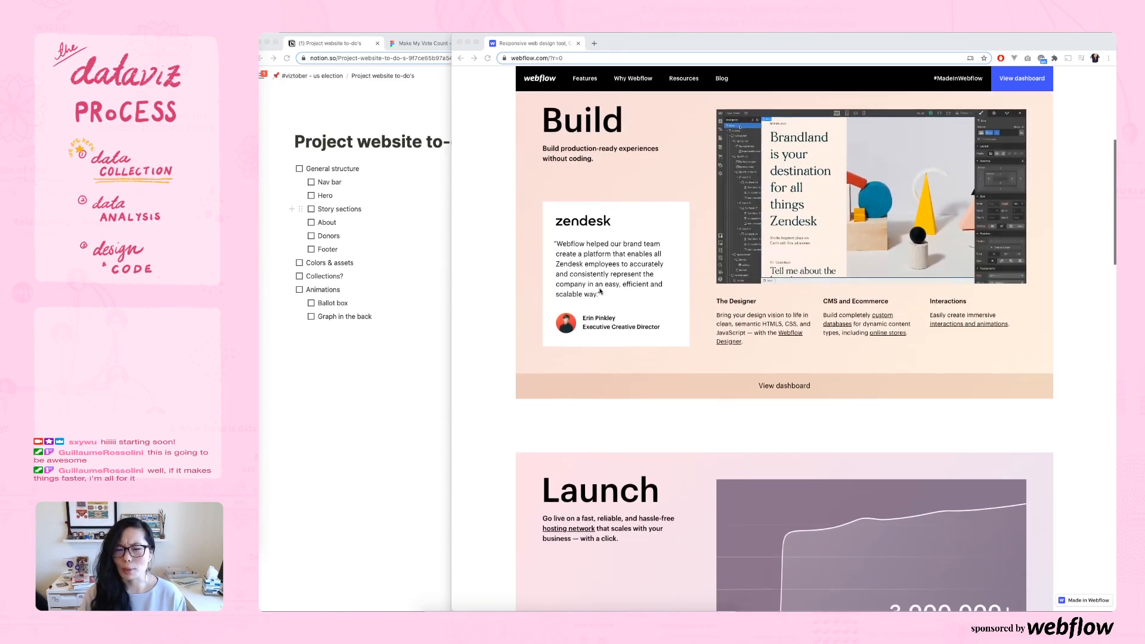
{"action": "scroll", "coordinate": [600, 291], "scroll_direction": "down", "scroll_amount": 8}
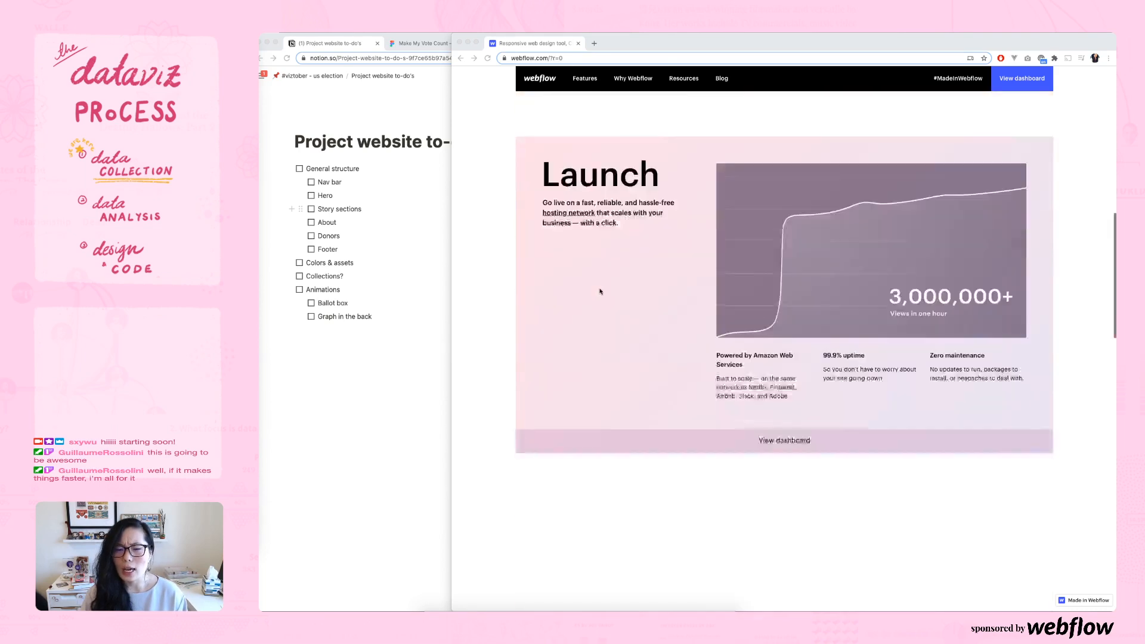
{"action": "scroll", "coordinate": [600, 291], "scroll_direction": "down", "scroll_amount": 7}
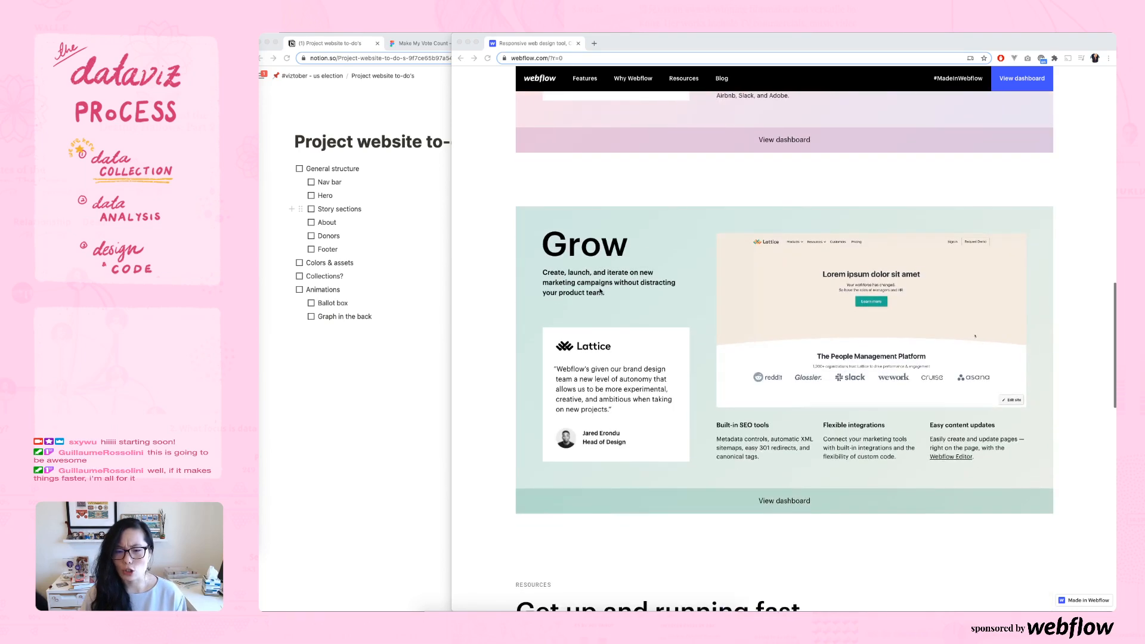
{"action": "scroll", "coordinate": [600, 291], "scroll_direction": "down", "scroll_amount": 5}
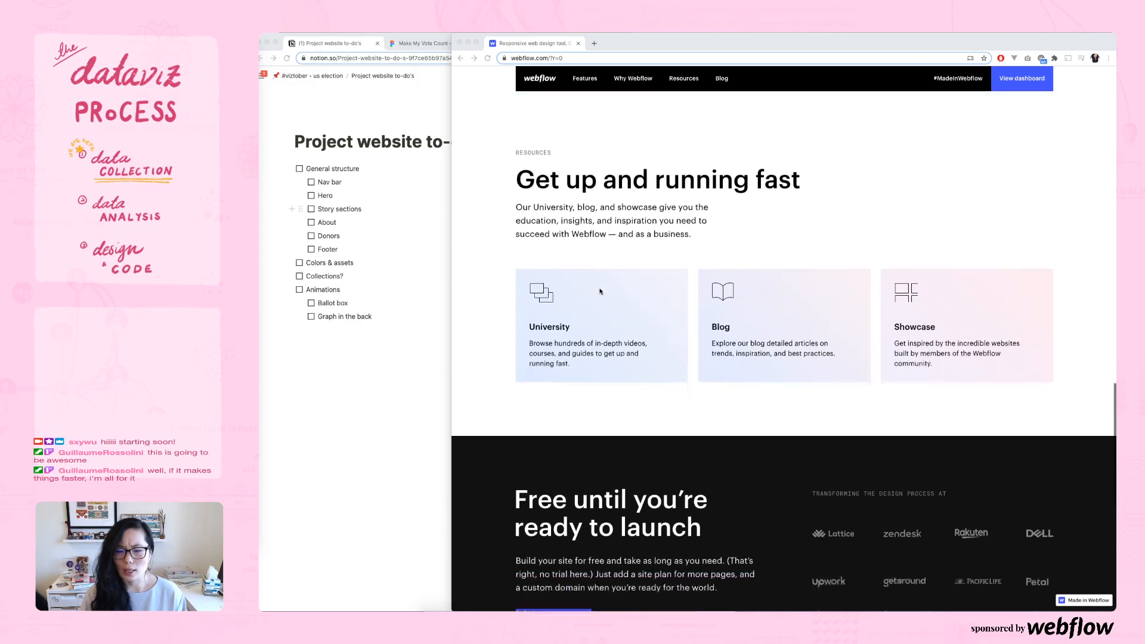
{"action": "scroll", "coordinate": [600, 291], "scroll_direction": "down", "scroll_amount": 4}
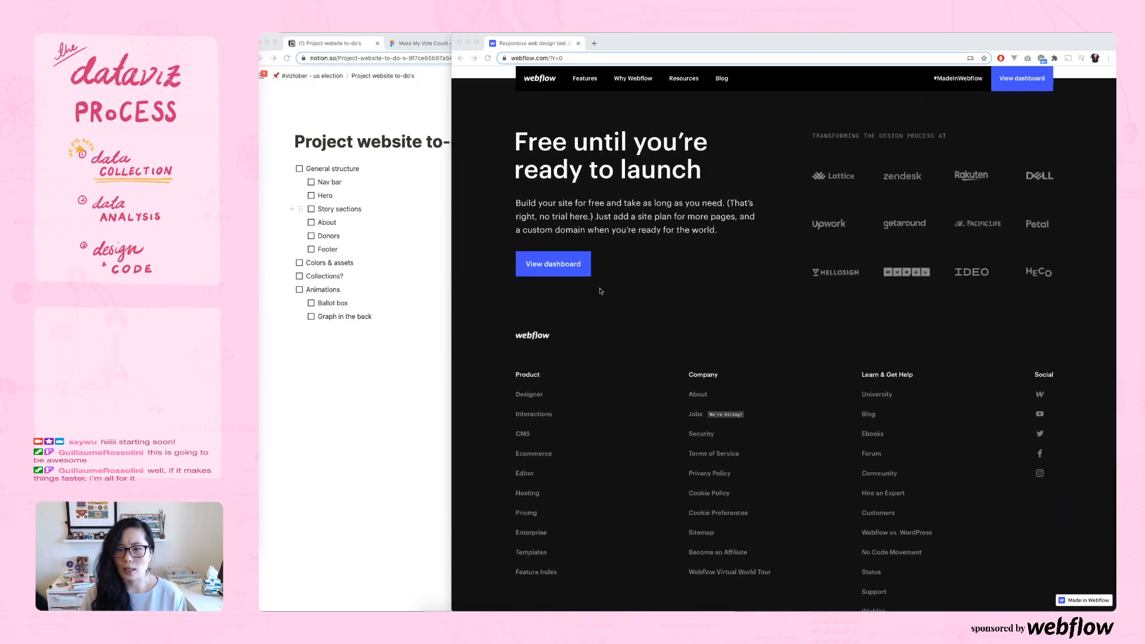
{"action": "scroll", "coordinate": [602, 150], "scroll_direction": "up", "scroll_amount": 7}
{"action": "scroll", "coordinate": [602, 149], "scroll_direction": "up", "scroll_amount": 2}
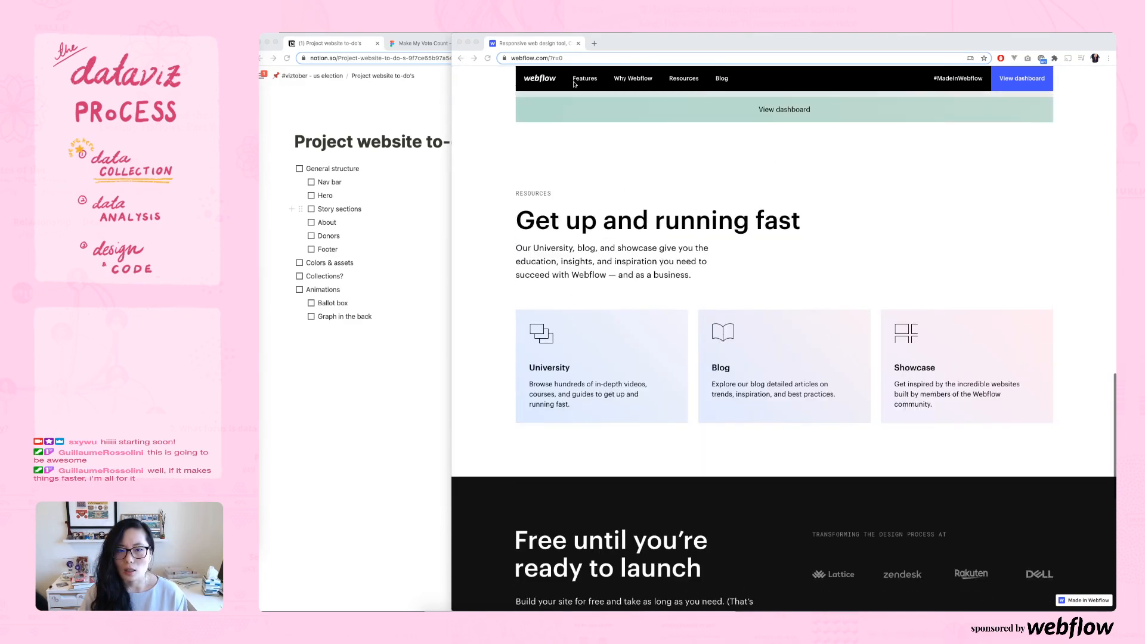
{"action": "mouse_move", "coordinate": [583, 82]}
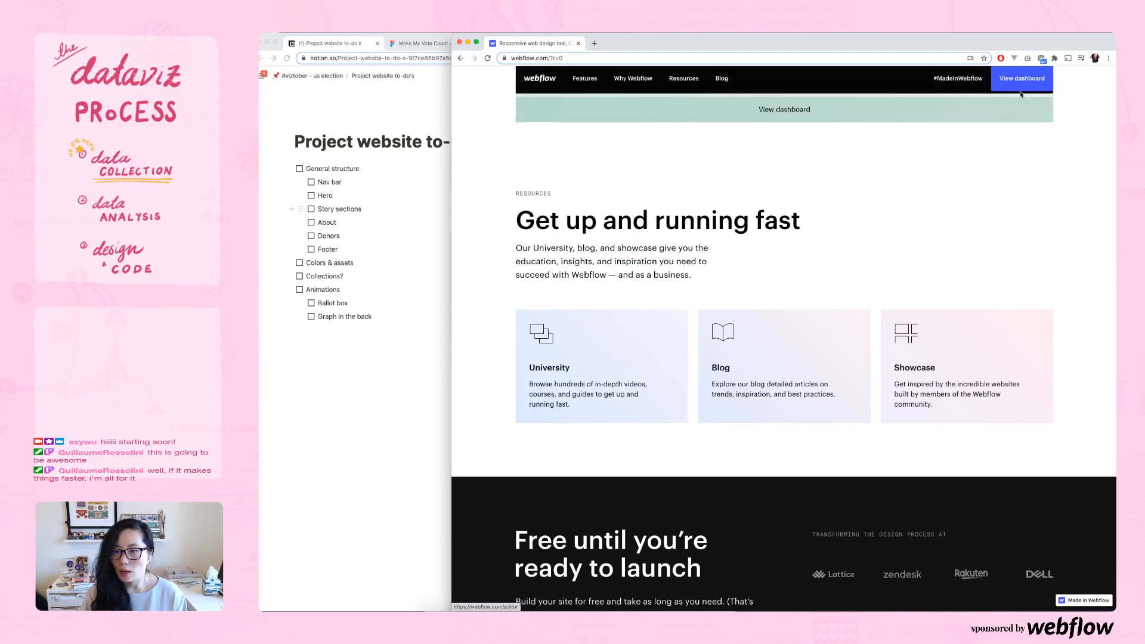
- Open the Webflow dashboard and start a new project from a blank site, up to the project name entry
{"action": "left_click", "coordinate": [1018, 87]}
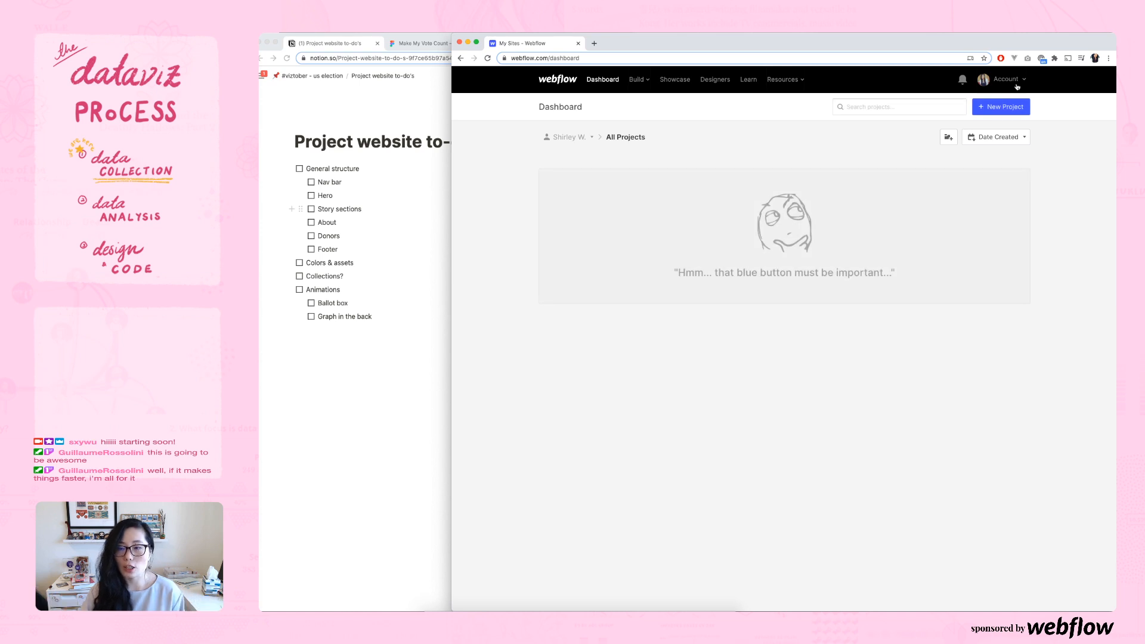
{"action": "left_click", "coordinate": [1006, 108]}
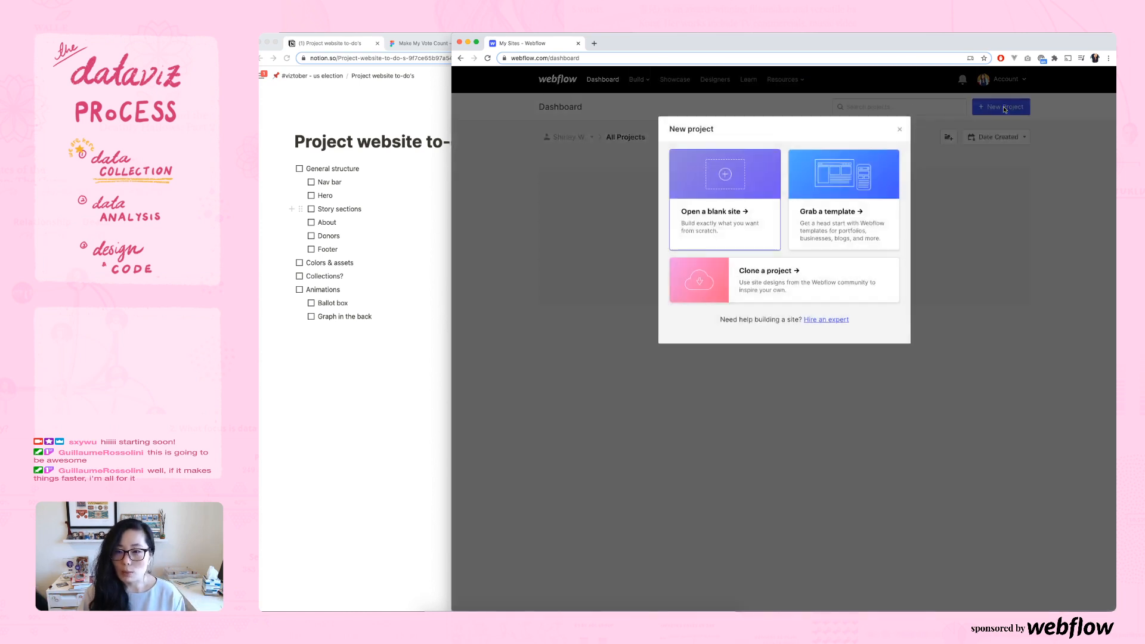
{"action": "left_click", "coordinate": [723, 181]}
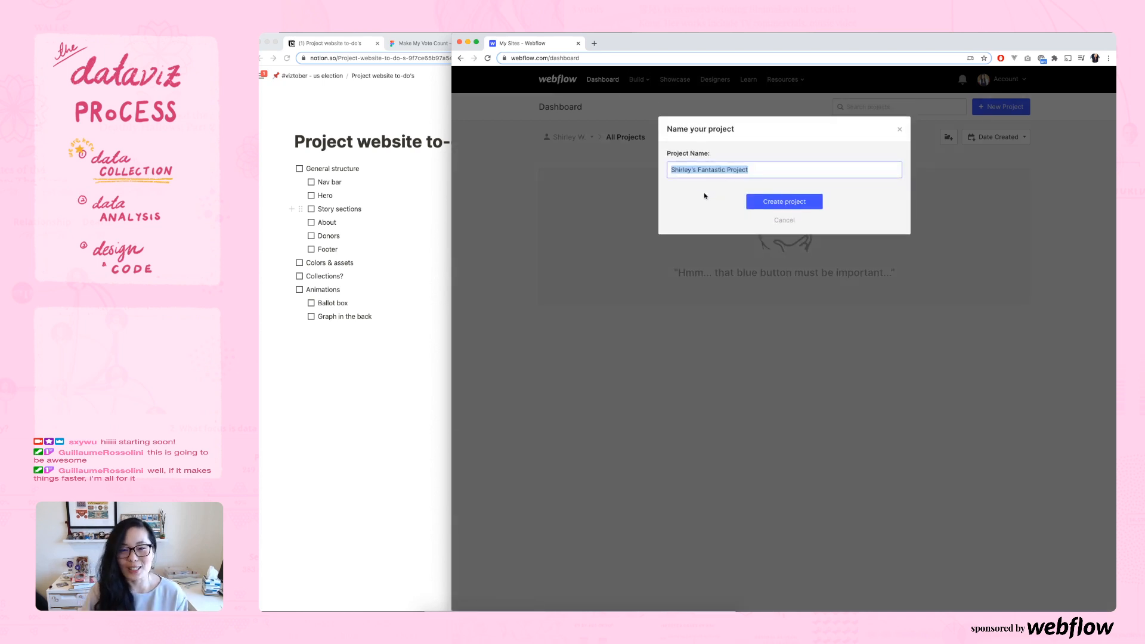
{"action": "key", "text": "super+equal"}
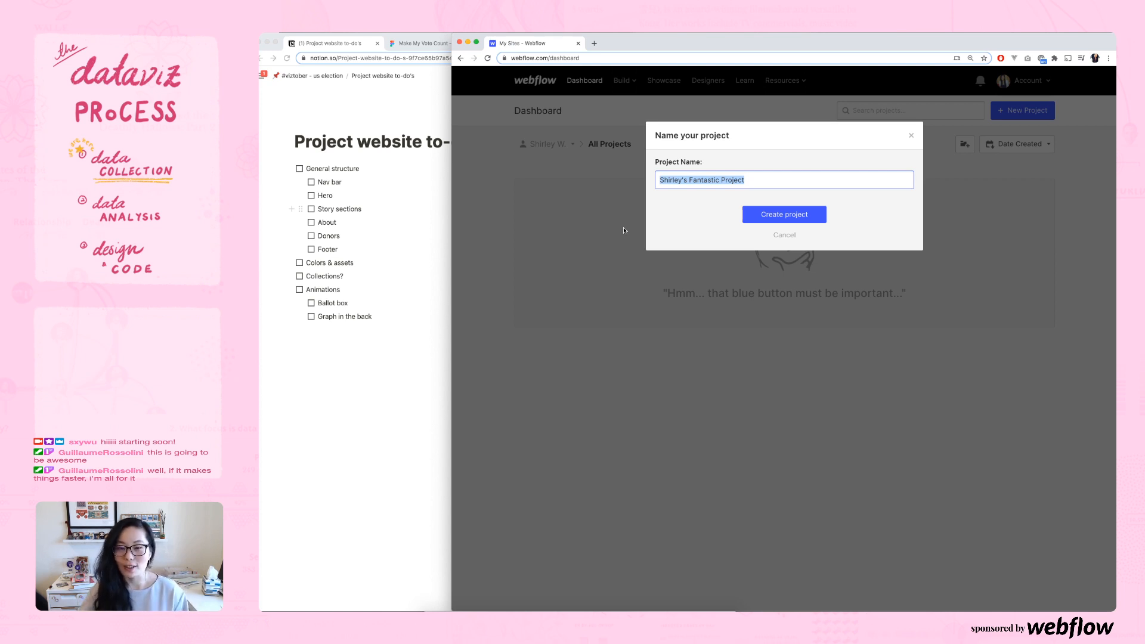
{"action": "left_click", "coordinate": [761, 179]}
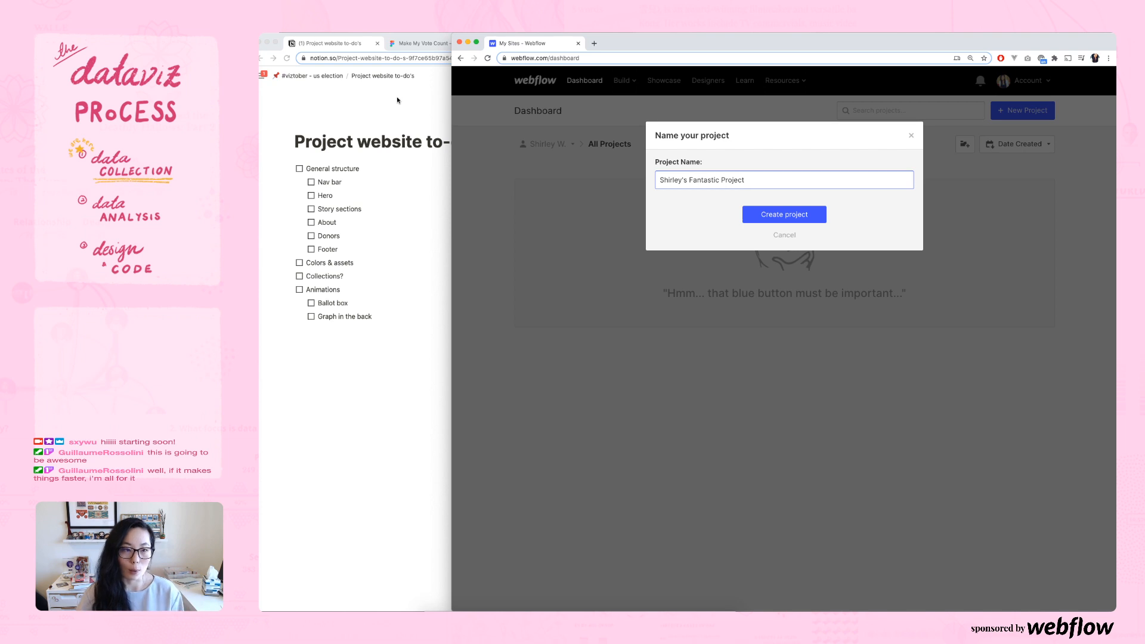
- Show the Make My Vote Count design in Figma and open the blush illustrator's Twitter profile in a new browser tab
{"action": "left_click", "coordinate": [407, 53]}
{"action": "left_click", "coordinate": [423, 43]}
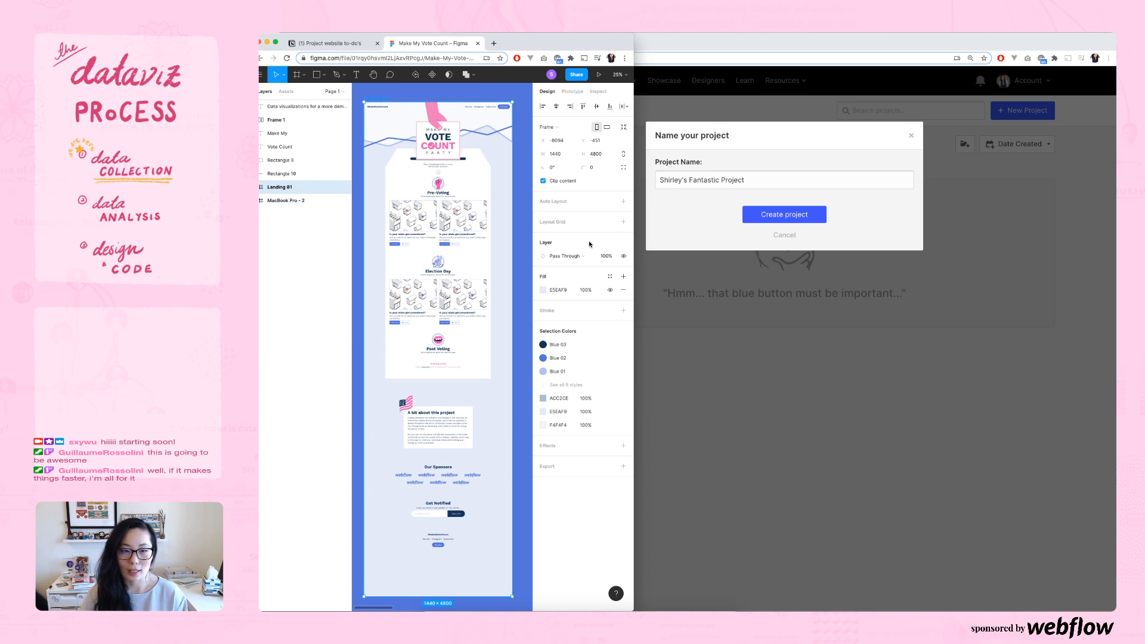
{"action": "left_click", "coordinate": [494, 43]}
{"action": "type", "text": "twitter.com/pbal"}
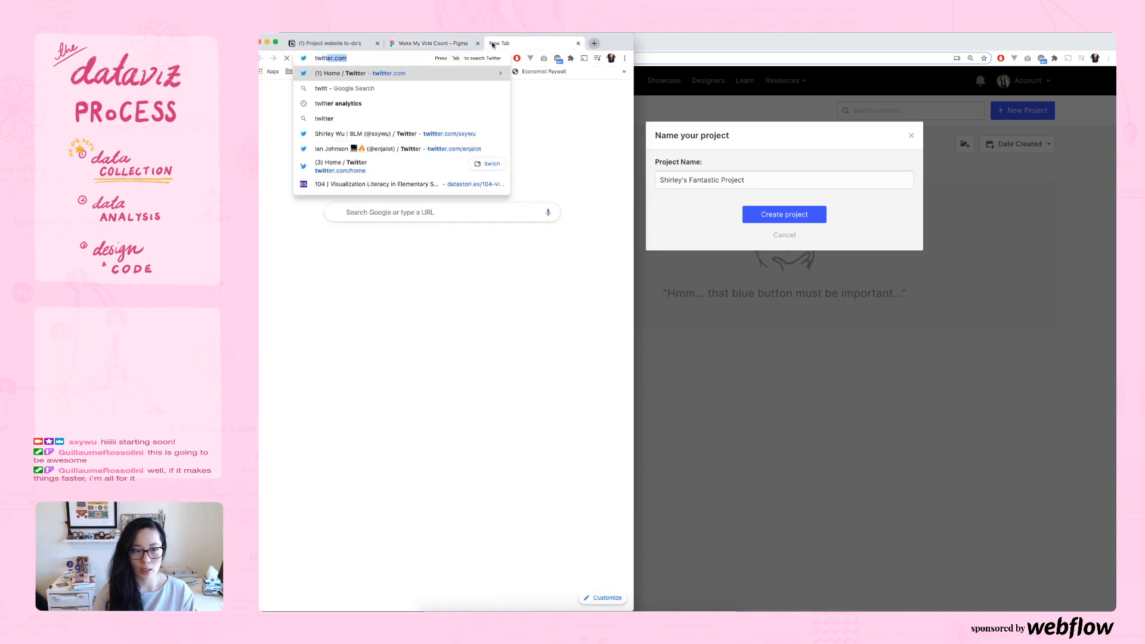
{"action": "key", "text": "BackSpace"}
{"action": "key", "text": "BackSpace"}
{"action": "key", "text": "BackSpace"}
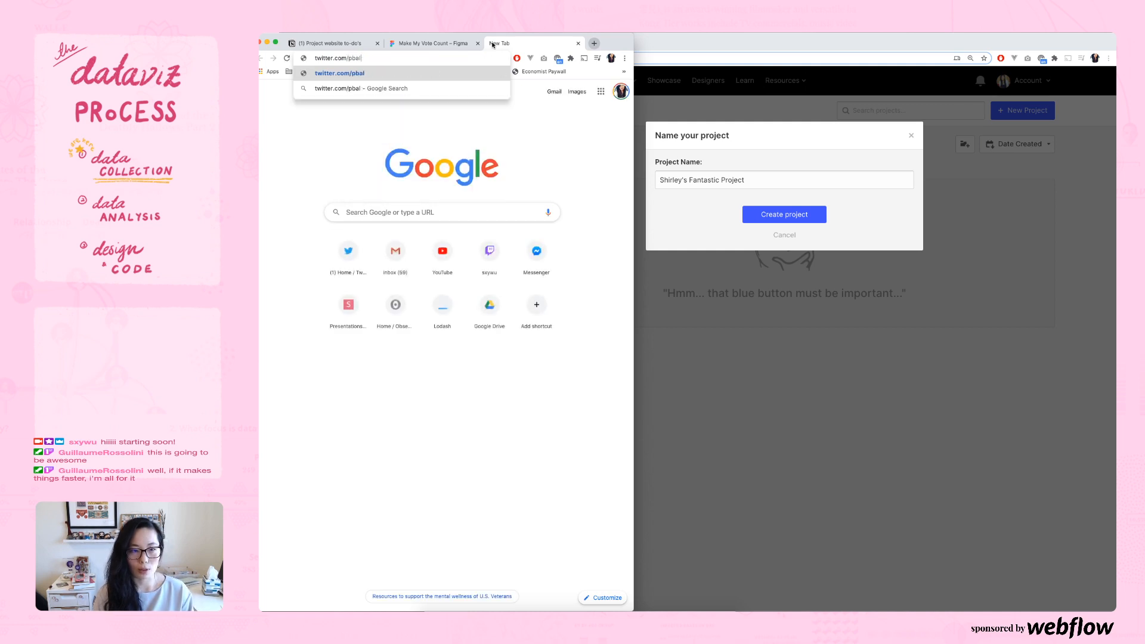
{"action": "type", "text": "ab"}
{"action": "key", "text": "Return"}
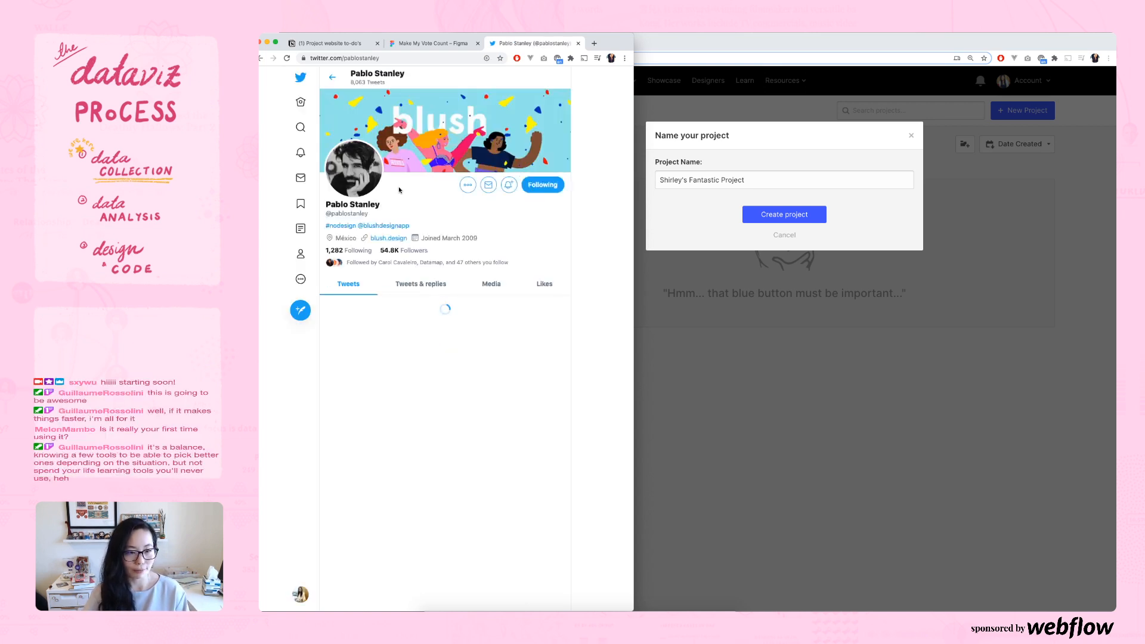
{"action": "scroll", "coordinate": [399, 231], "scroll_direction": "down", "scroll_amount": 1}
{"action": "scroll", "coordinate": [400, 231], "scroll_direction": "up", "scroll_amount": 1}
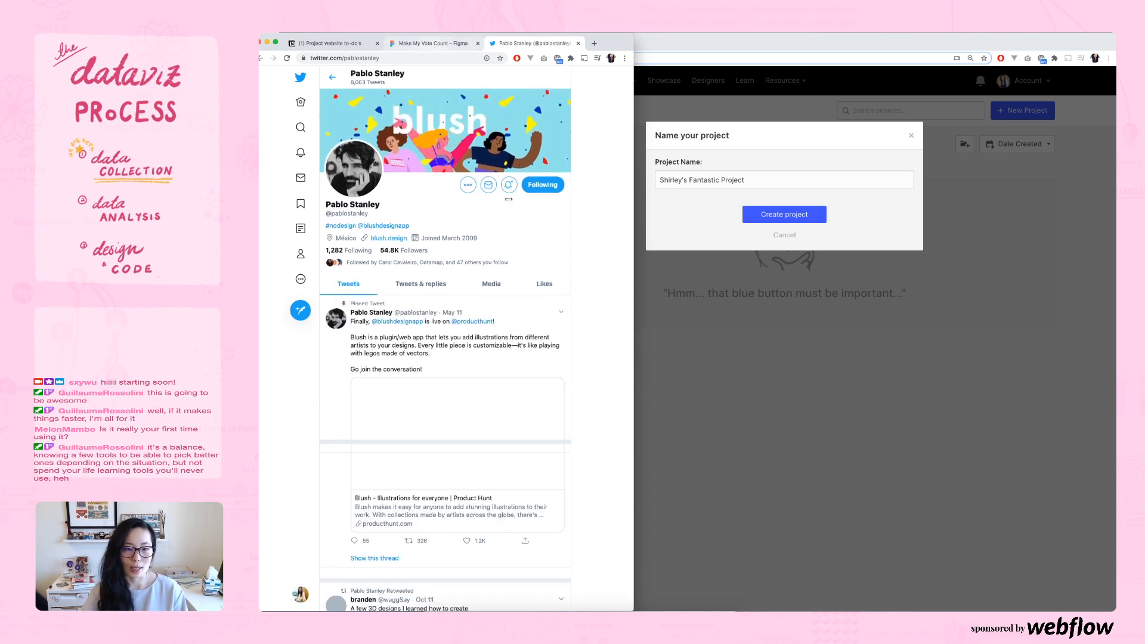
- Return to Twitter from the Figma design and open the tweet announcing the Webflow stream from the account's own profile
{"action": "key", "text": "ctrl+shift+Tab"}
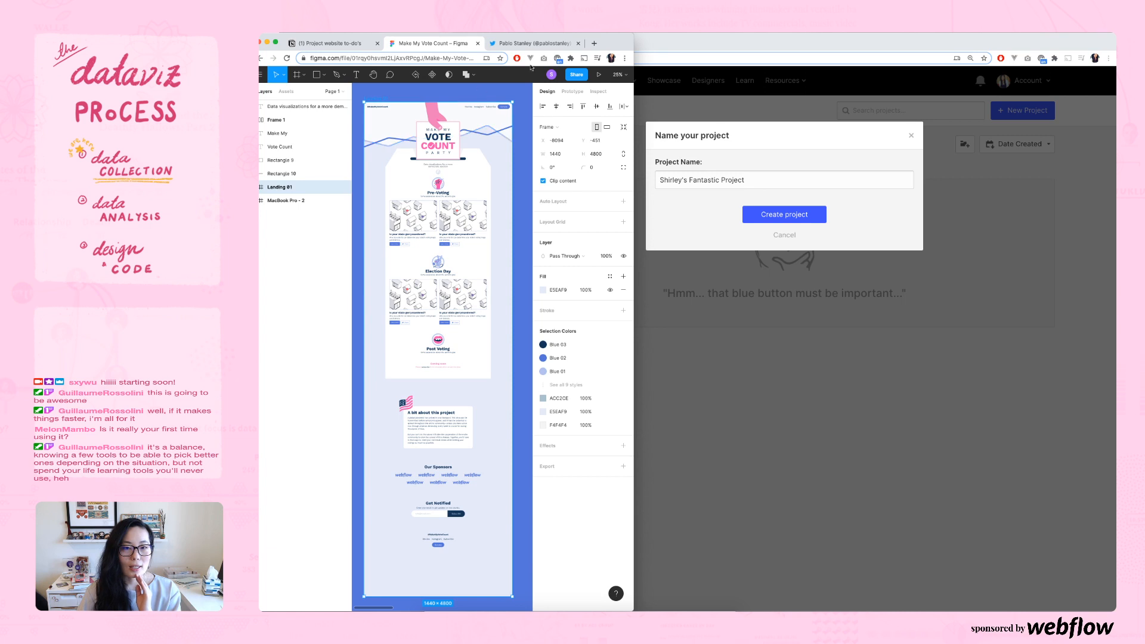
{"action": "left_click", "coordinate": [545, 44]}
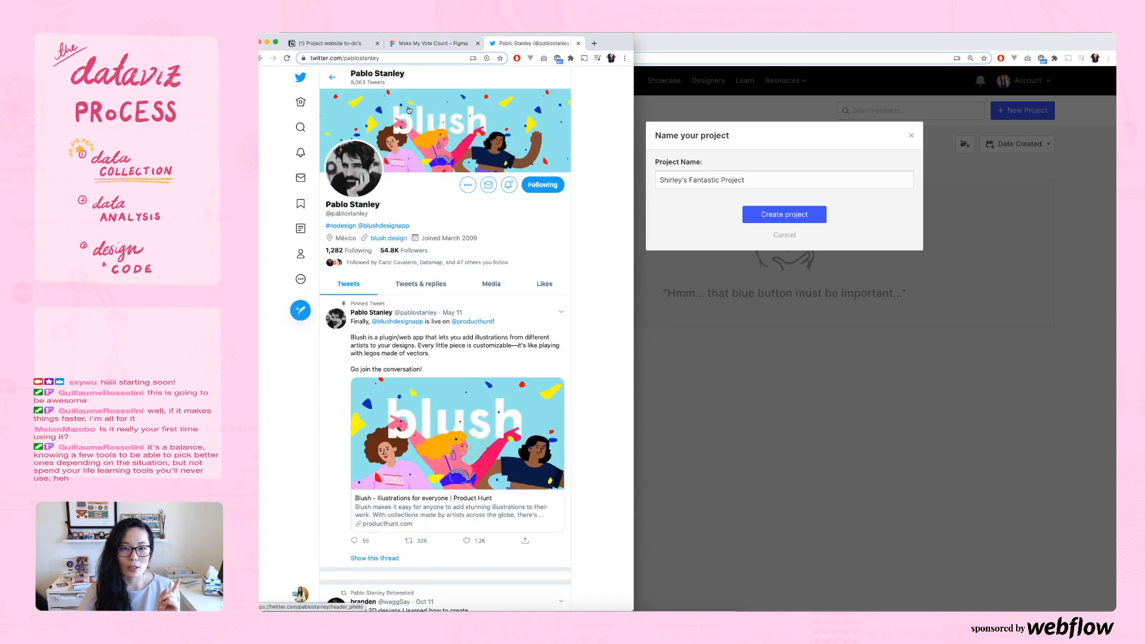
{"action": "left_click", "coordinate": [301, 127]}
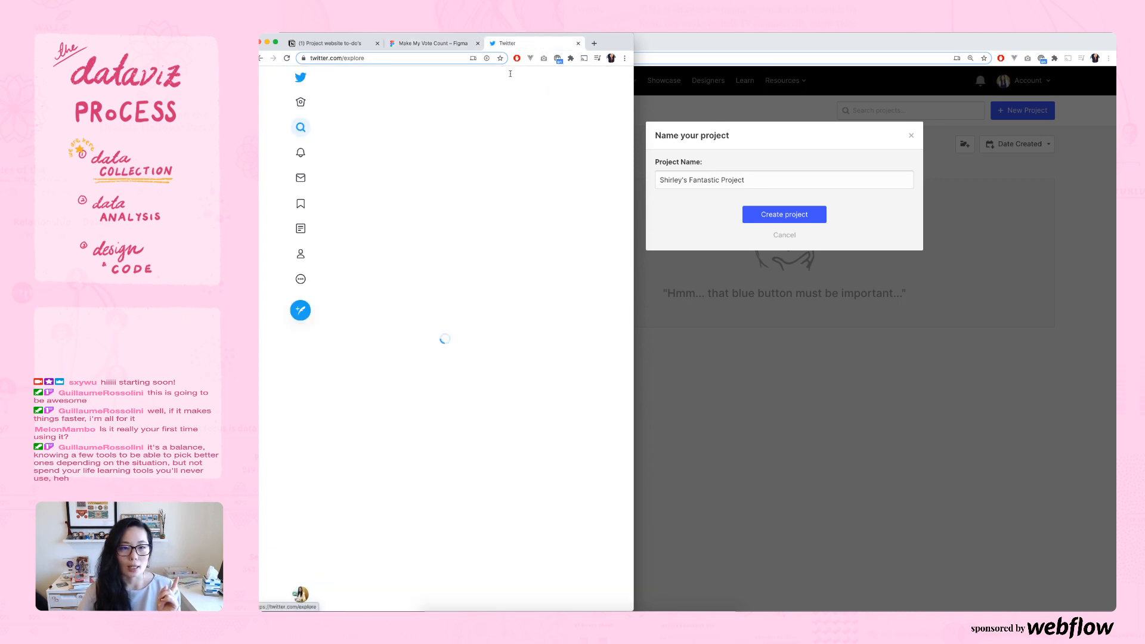
{"action": "left_click", "coordinate": [506, 78]}
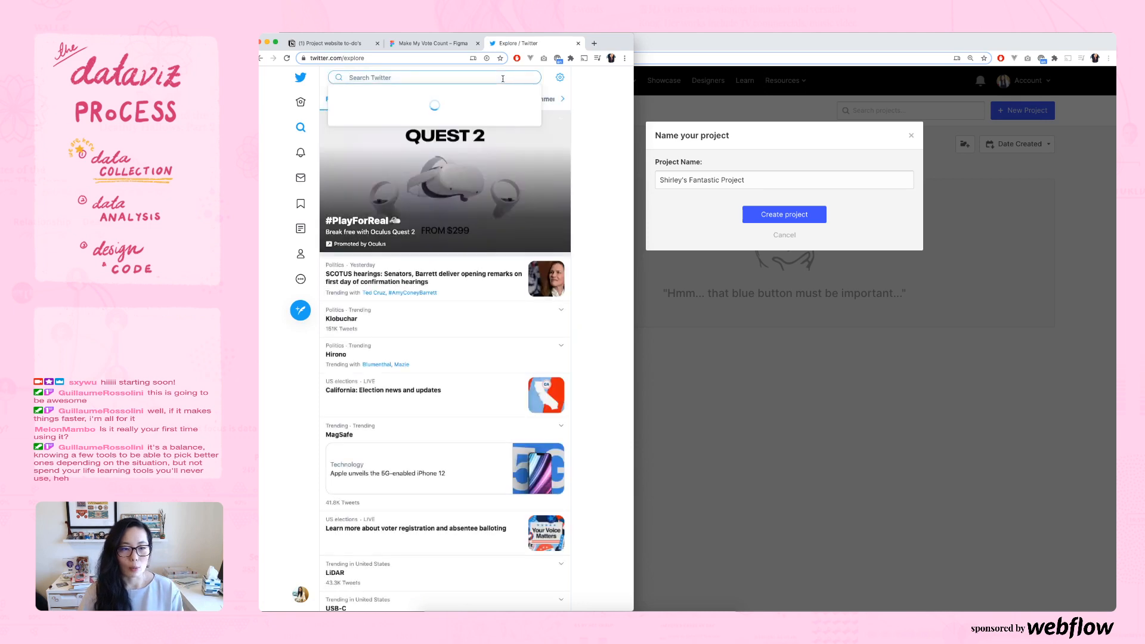
{"action": "left_click", "coordinate": [302, 255]}
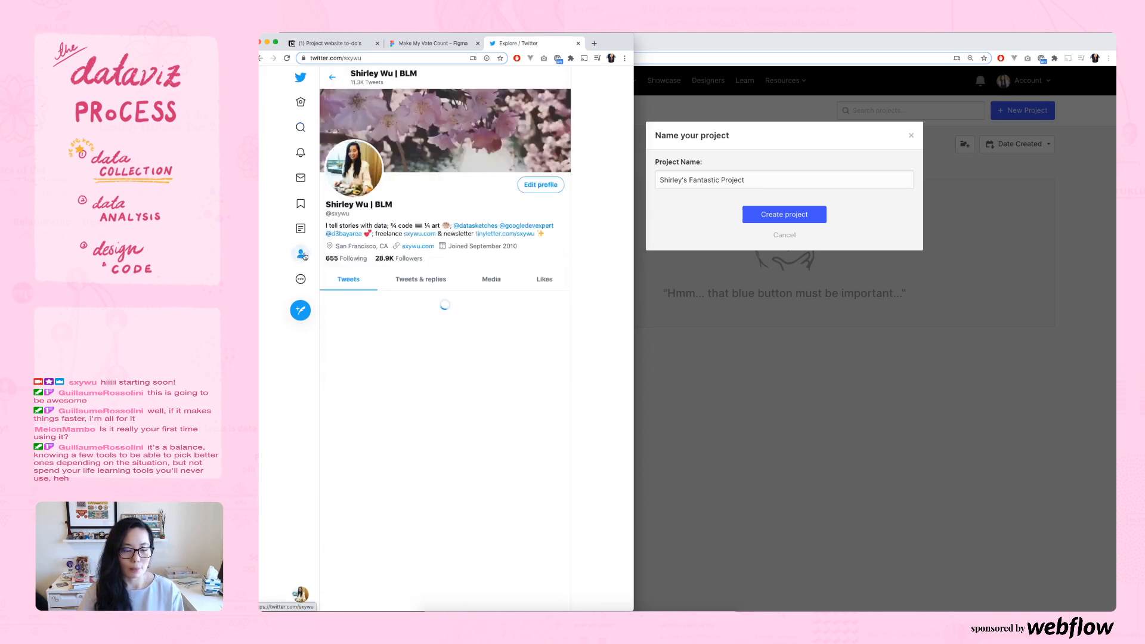
{"action": "scroll", "coordinate": [402, 251], "scroll_direction": "down", "scroll_amount": 5}
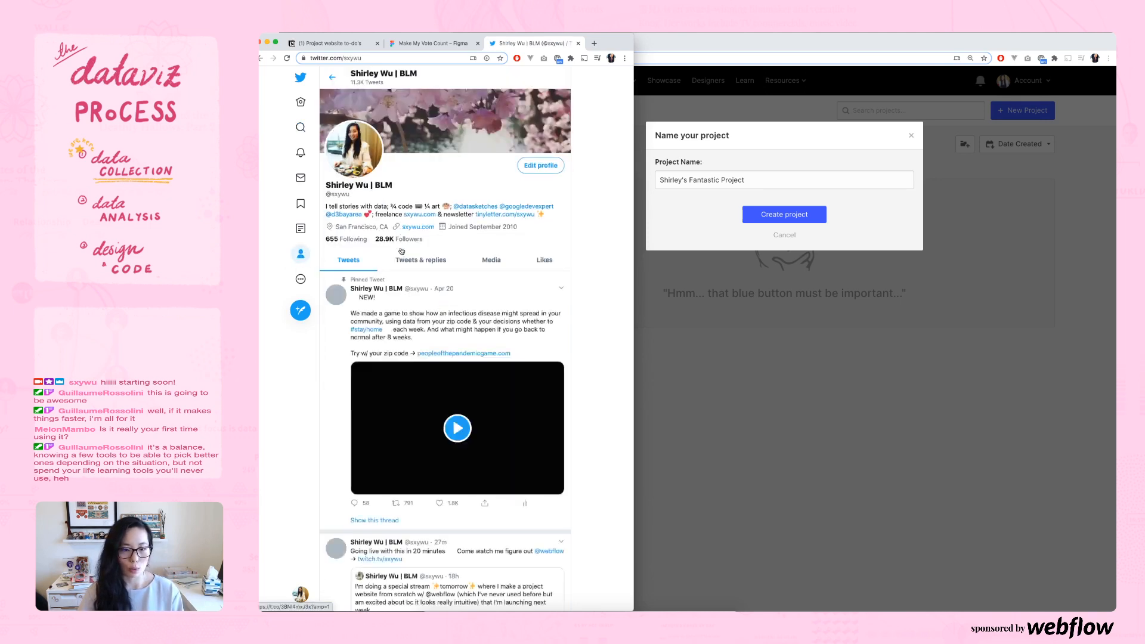
{"action": "scroll", "coordinate": [402, 251], "scroll_direction": "down", "scroll_amount": 4}
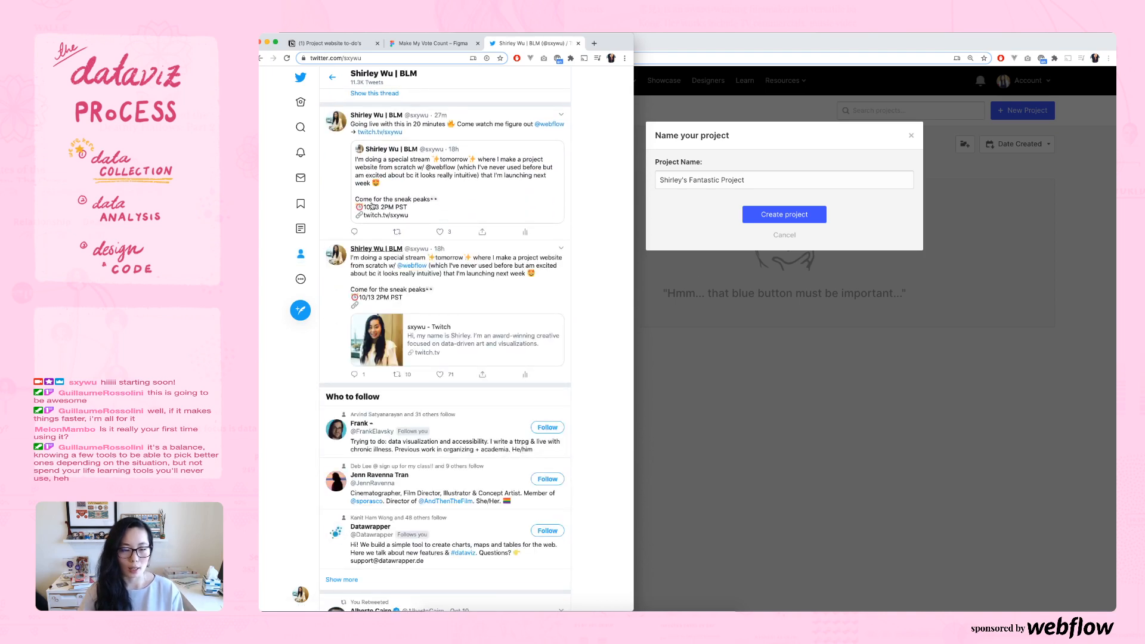
{"action": "scroll", "coordinate": [434, 197], "scroll_direction": "up", "scroll_amount": 1}
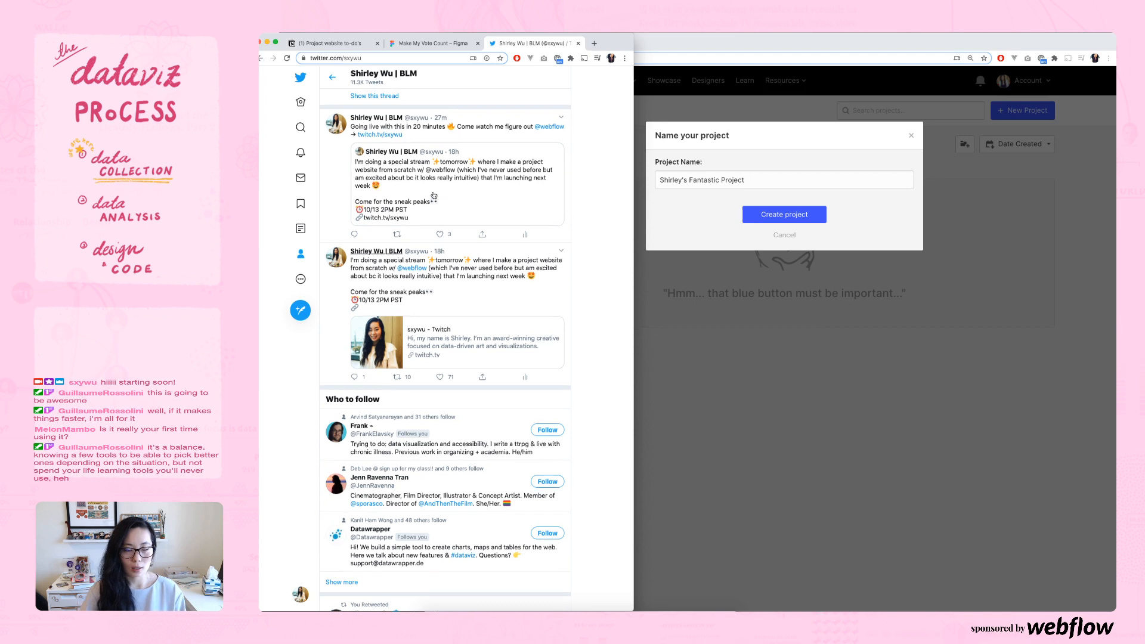
{"action": "left_click", "coordinate": [406, 213]}
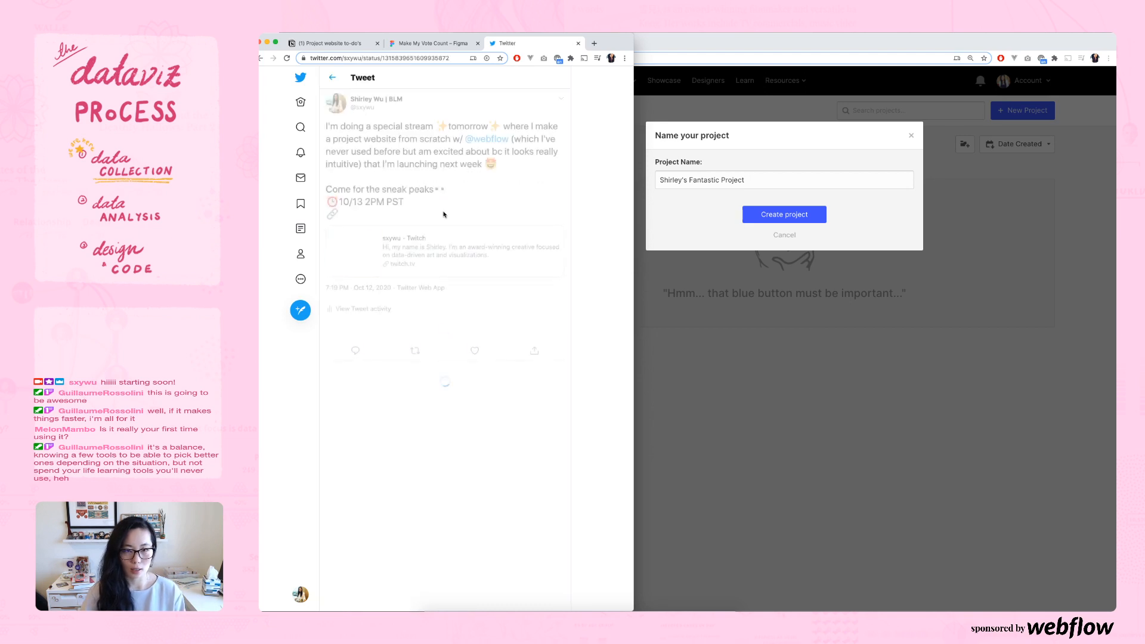
- Open the reply about scrollytelling in Webflow and view its linked scrolly-map-test-2.webflow.io map story
{"action": "scroll", "coordinate": [445, 215], "scroll_direction": "down", "scroll_amount": 1}
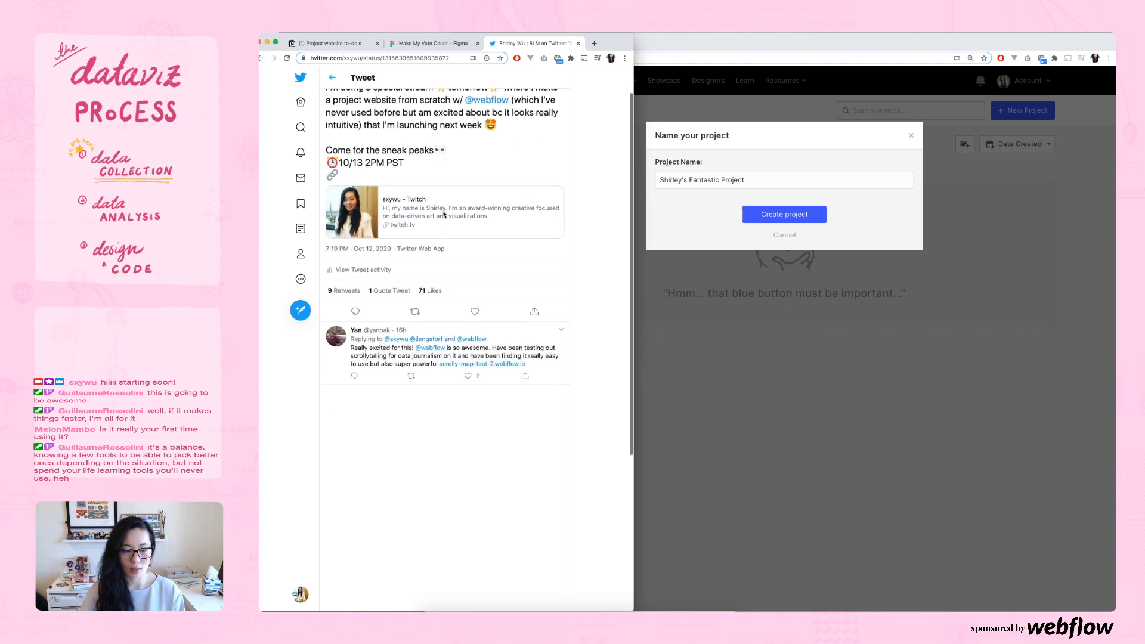
{"action": "left_click", "coordinate": [376, 362]}
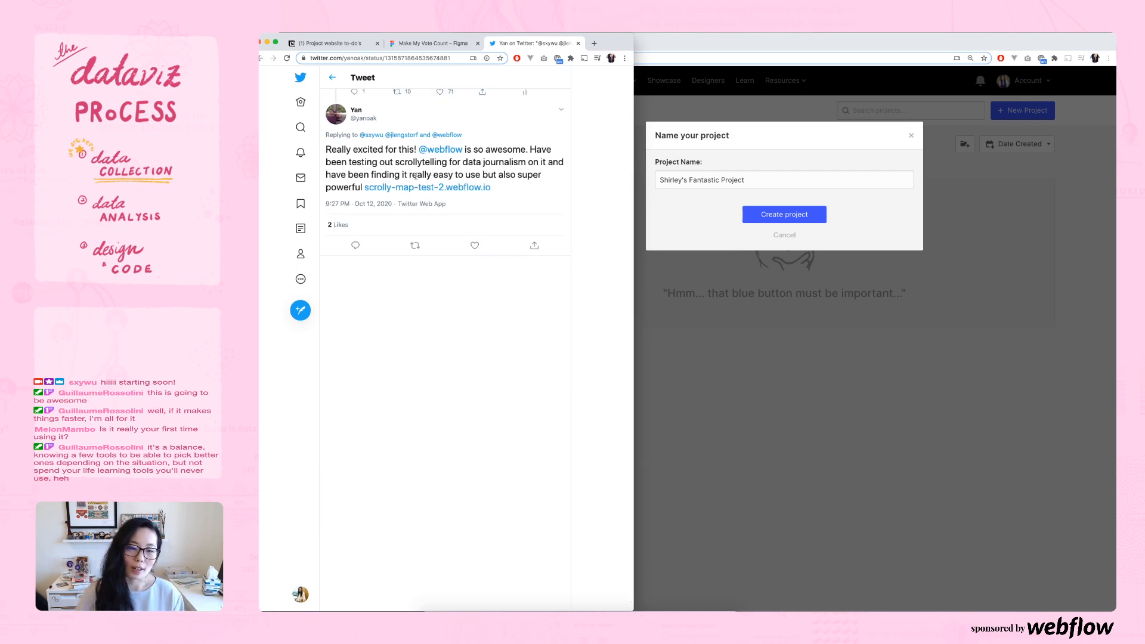
{"action": "left_click", "coordinate": [414, 188]}
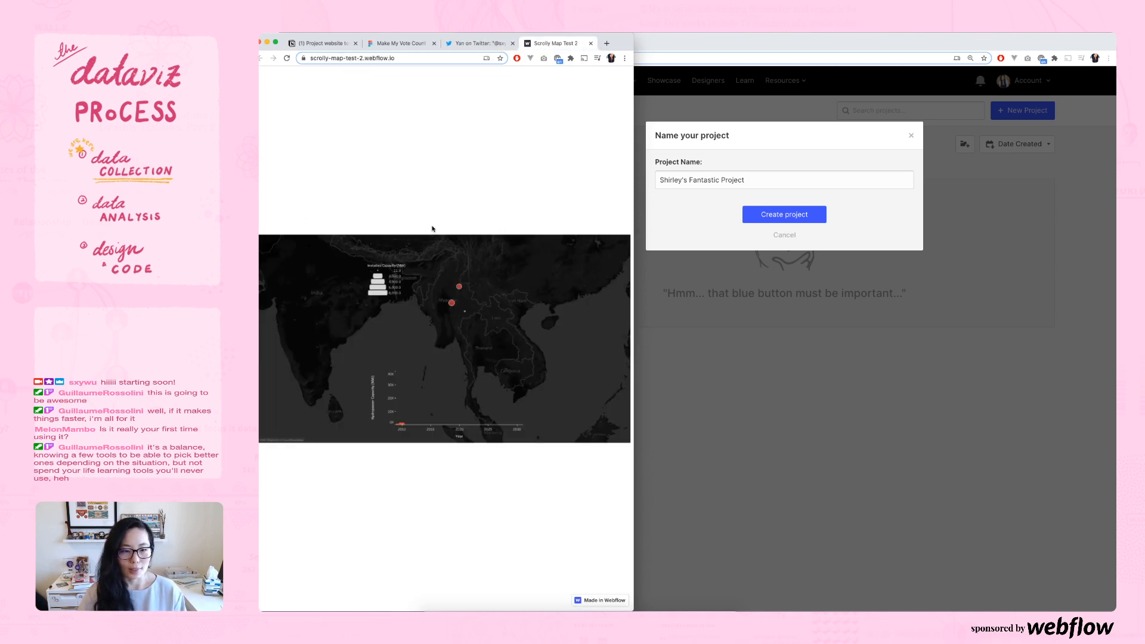
{"action": "scroll", "coordinate": [432, 228], "scroll_direction": "down", "scroll_amount": 3}
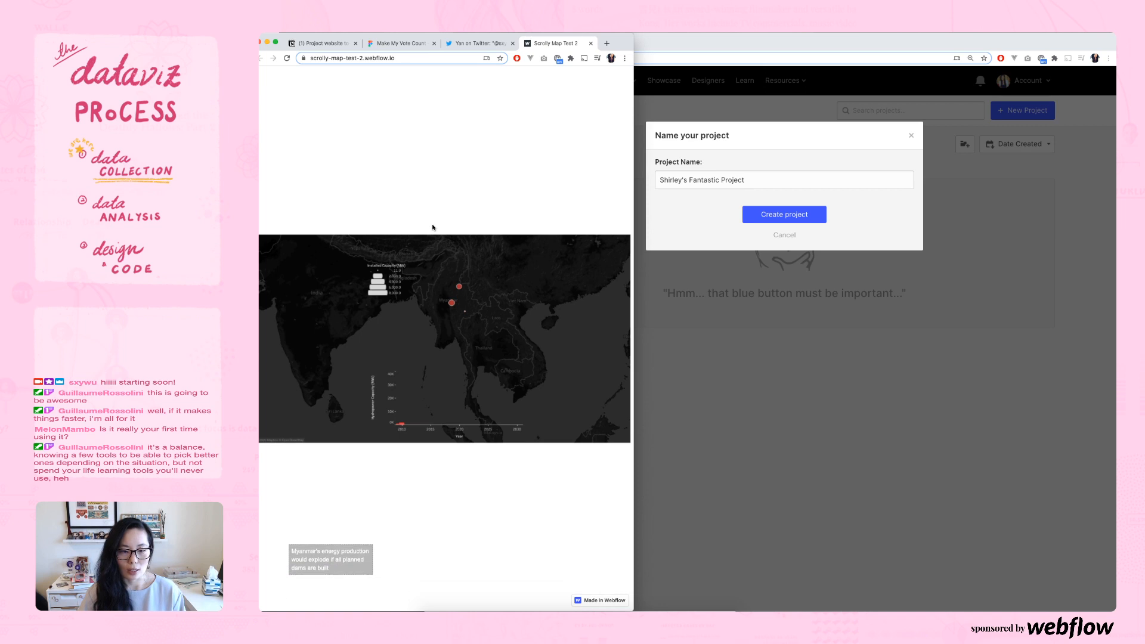
{"action": "scroll", "coordinate": [432, 227], "scroll_direction": "down", "scroll_amount": 6}
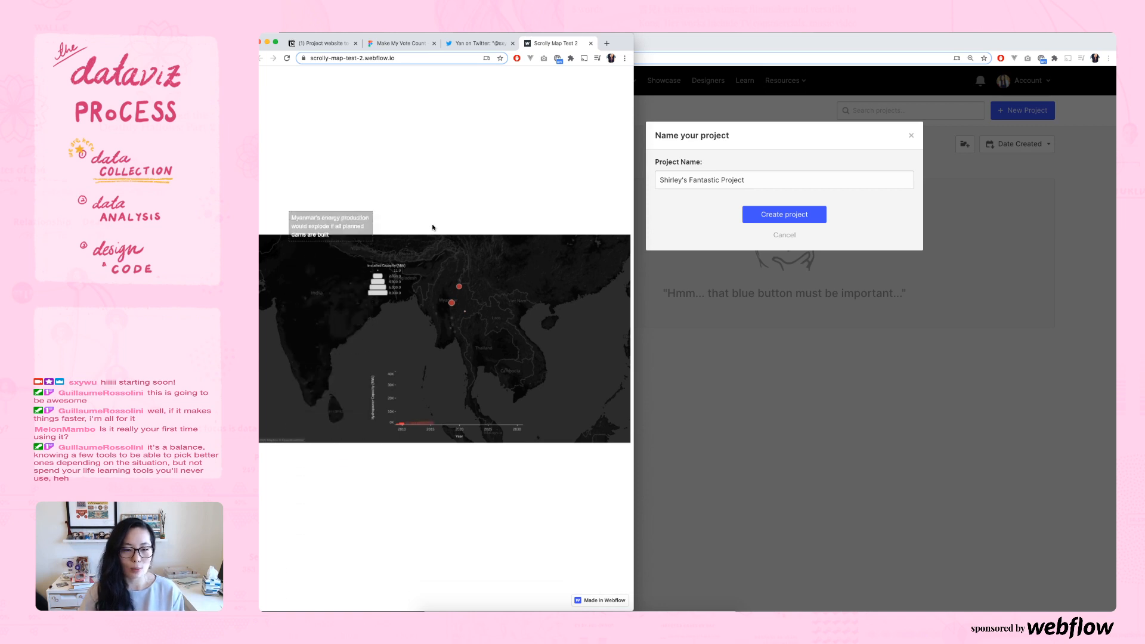
{"action": "scroll", "coordinate": [433, 227], "scroll_direction": "down", "scroll_amount": 6}
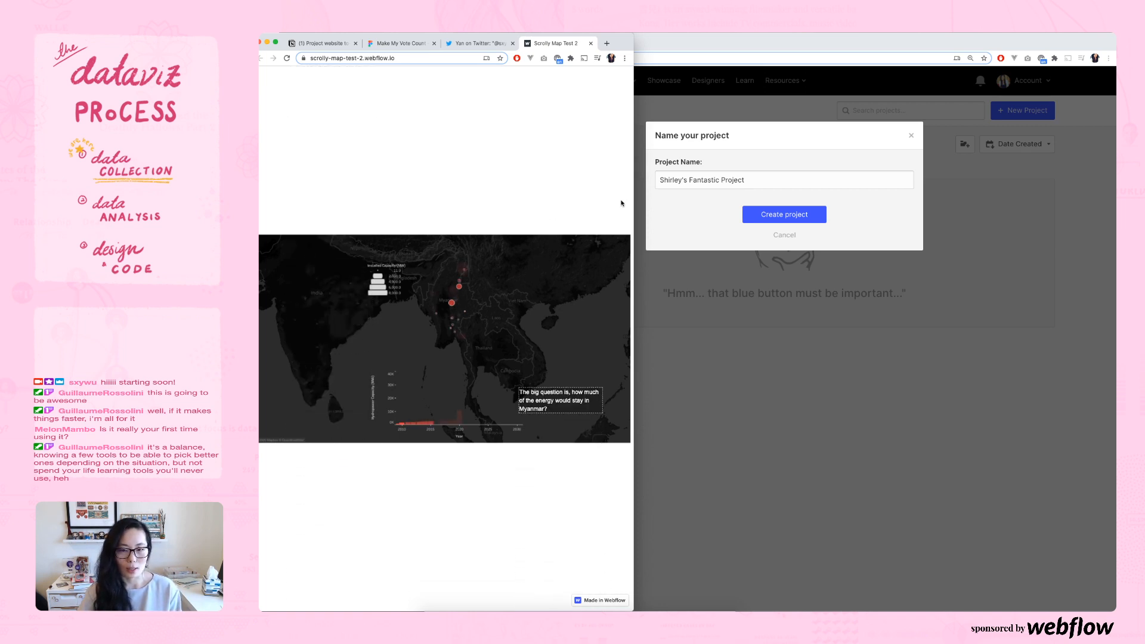
- Widen the browser window and examine how the scrolly map story's dam markers, bar chart and captions change along the page
{"action": "left_click_drag", "start_coordinate": [845, 199], "coordinate": [1090, 209]}
{"action": "scroll", "coordinate": [725, 234], "scroll_direction": "down", "scroll_amount": 5}
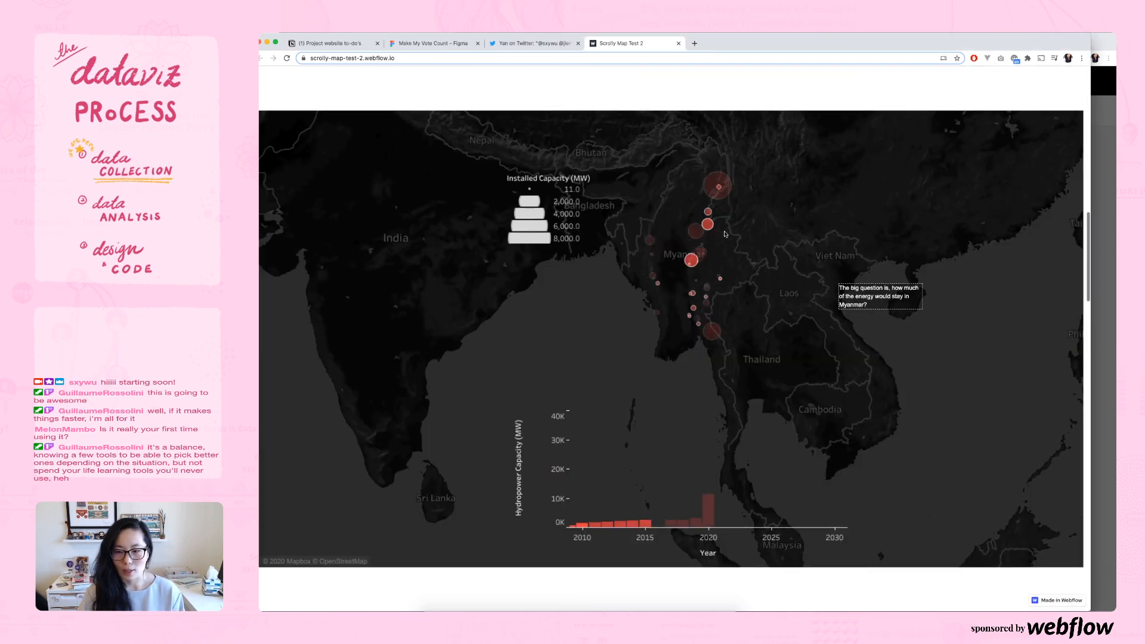
{"action": "scroll", "coordinate": [725, 234], "scroll_direction": "down", "scroll_amount": 8}
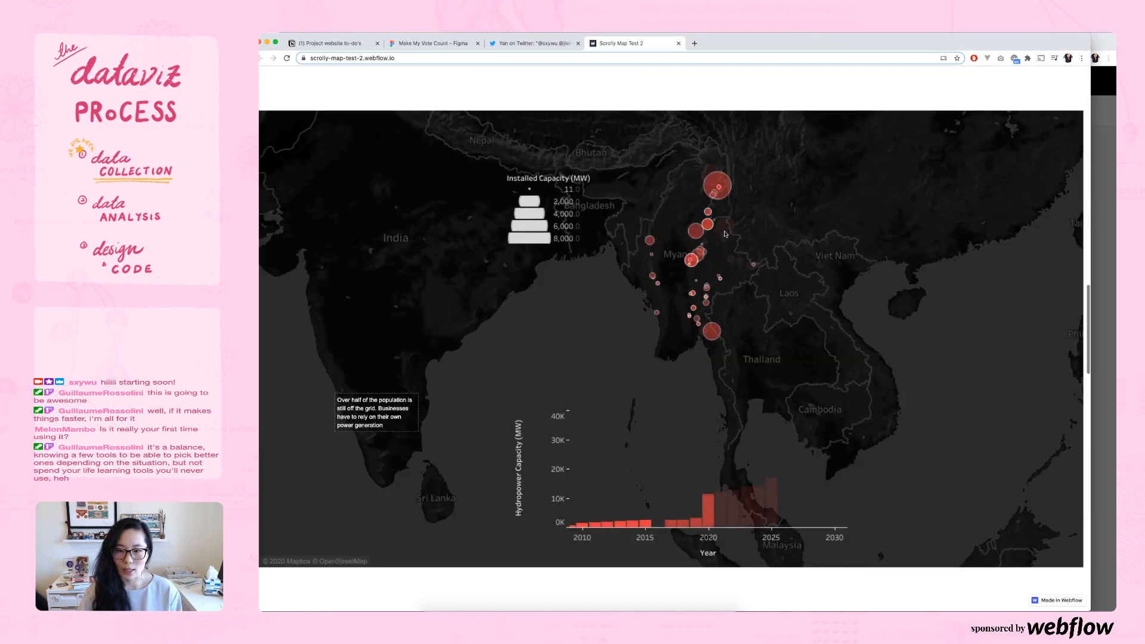
{"action": "scroll", "coordinate": [725, 234], "scroll_direction": "down", "scroll_amount": 8}
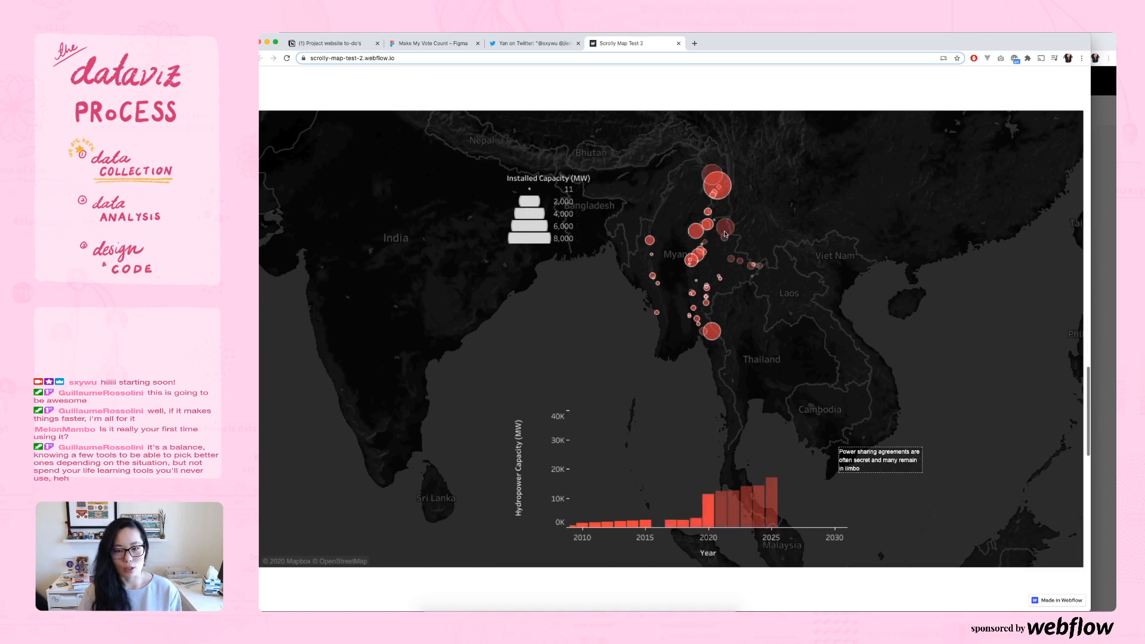
{"action": "scroll", "coordinate": [726, 234], "scroll_direction": "down", "scroll_amount": 3}
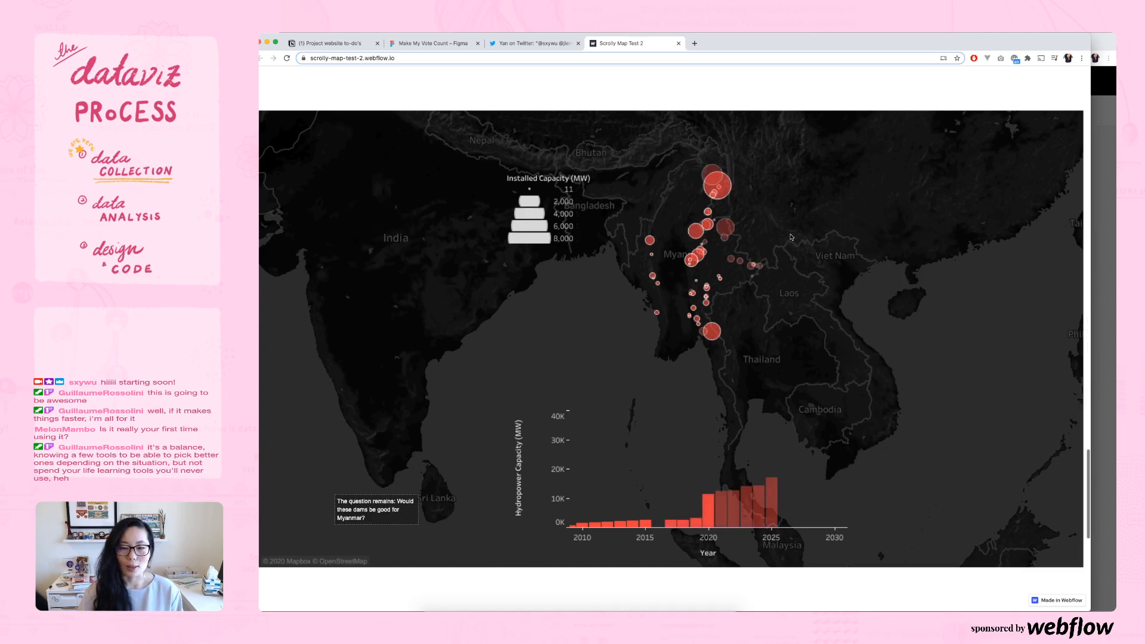
{"action": "scroll", "coordinate": [806, 242], "scroll_direction": "down", "scroll_amount": 5}
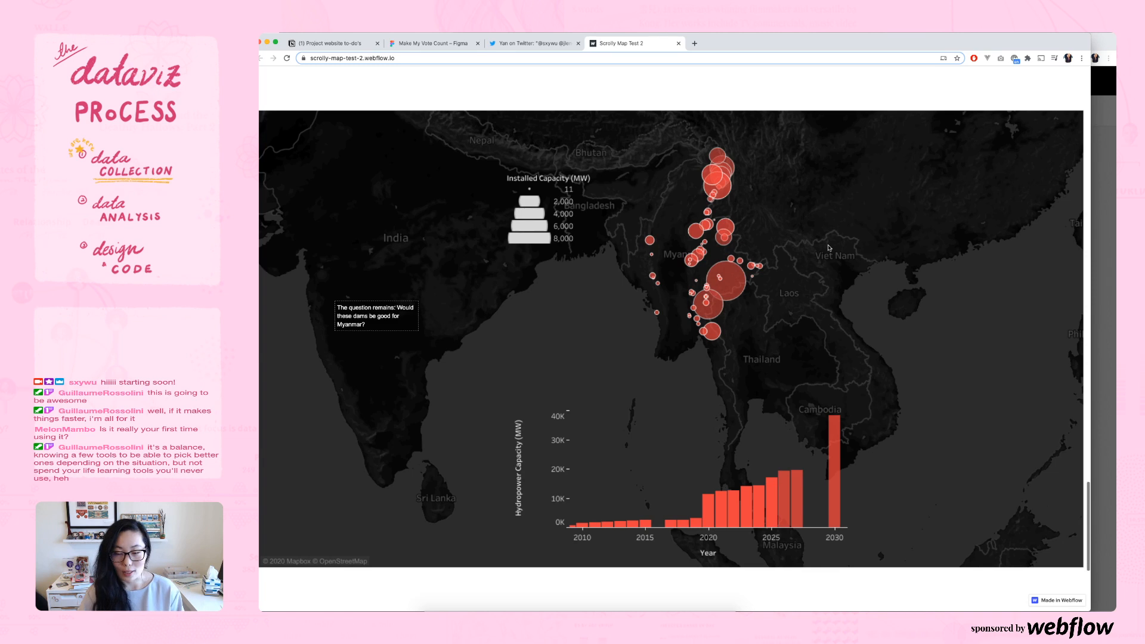
{"action": "scroll", "coordinate": [828, 248], "scroll_direction": "down", "scroll_amount": 6}
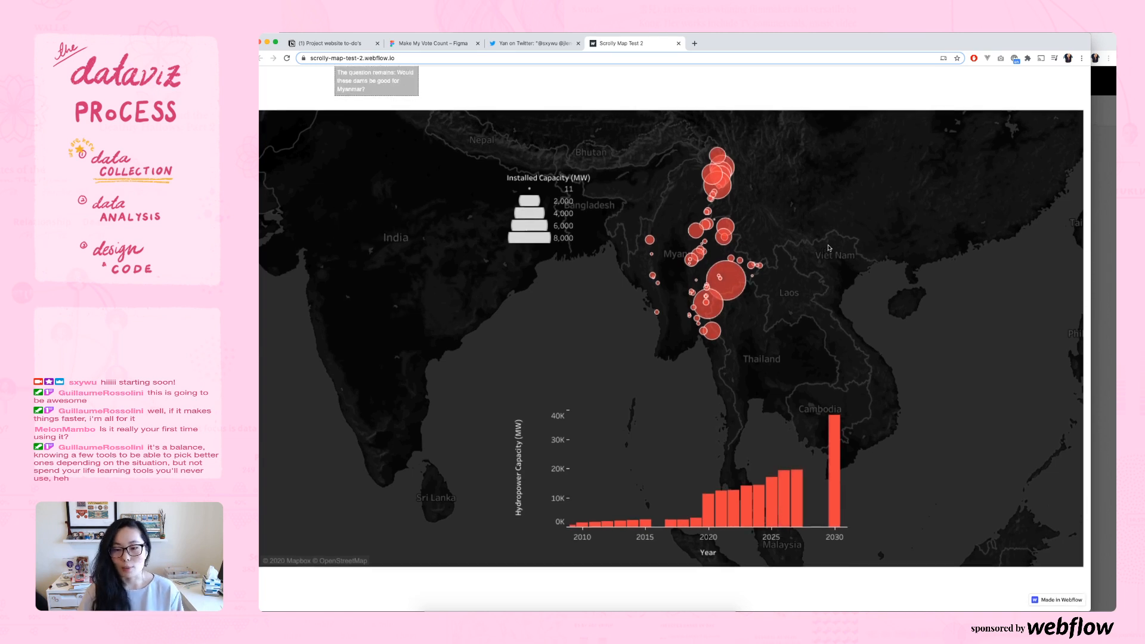
{"action": "scroll", "coordinate": [829, 248], "scroll_direction": "up", "scroll_amount": 12}
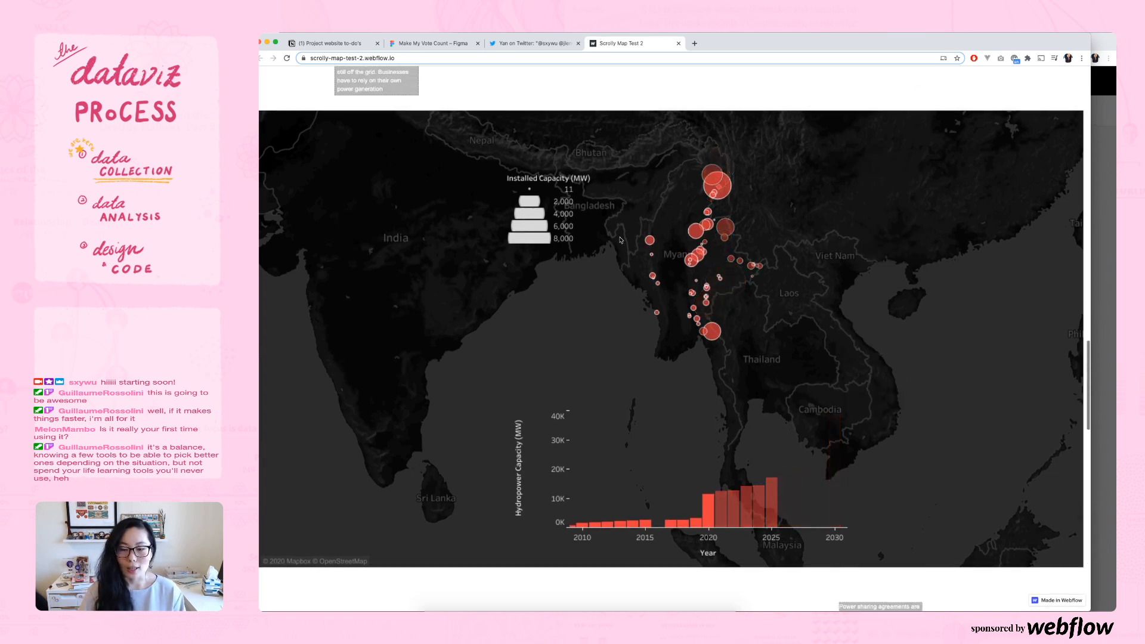
{"action": "scroll", "coordinate": [620, 239], "scroll_direction": "up", "scroll_amount": 10}
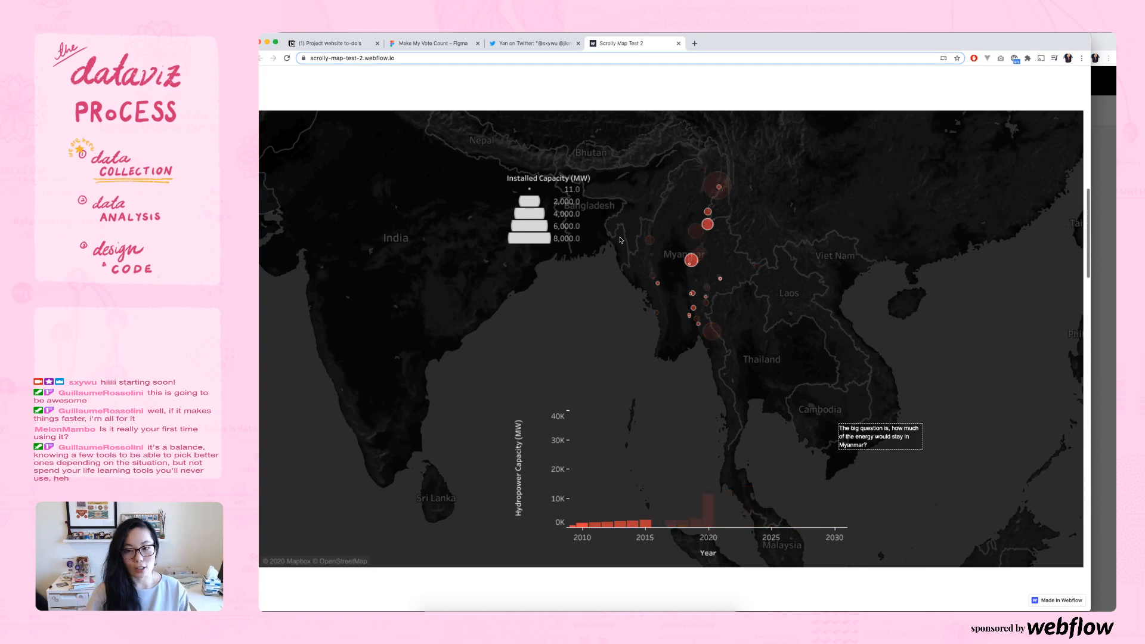
{"action": "scroll", "coordinate": [620, 239], "scroll_direction": "up", "scroll_amount": 10}
{"action": "scroll", "coordinate": [852, 228], "scroll_direction": "down", "scroll_amount": 2}
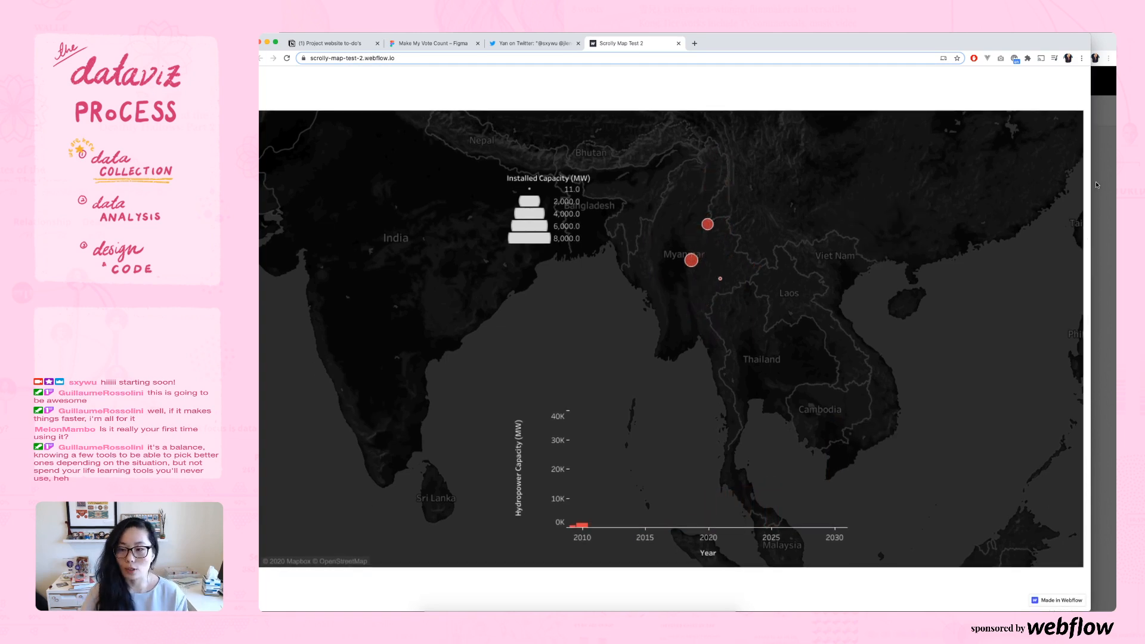
- Narrow the browser window again, revisit the Make My Vote Count design in Figma and show the Notion project website to-do list
{"action": "left_click_drag", "start_coordinate": [866, 193], "coordinate": [665, 204]}
{"action": "left_click", "coordinate": [411, 43]}
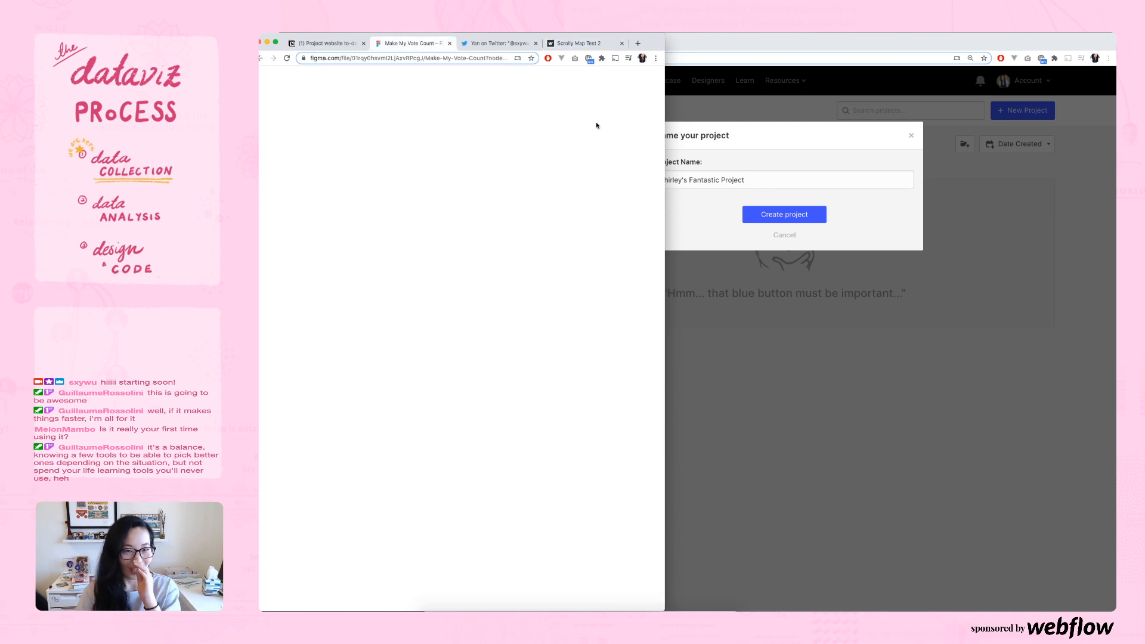
{"action": "left_click_drag", "start_coordinate": [666, 126], "coordinate": [639, 130]}
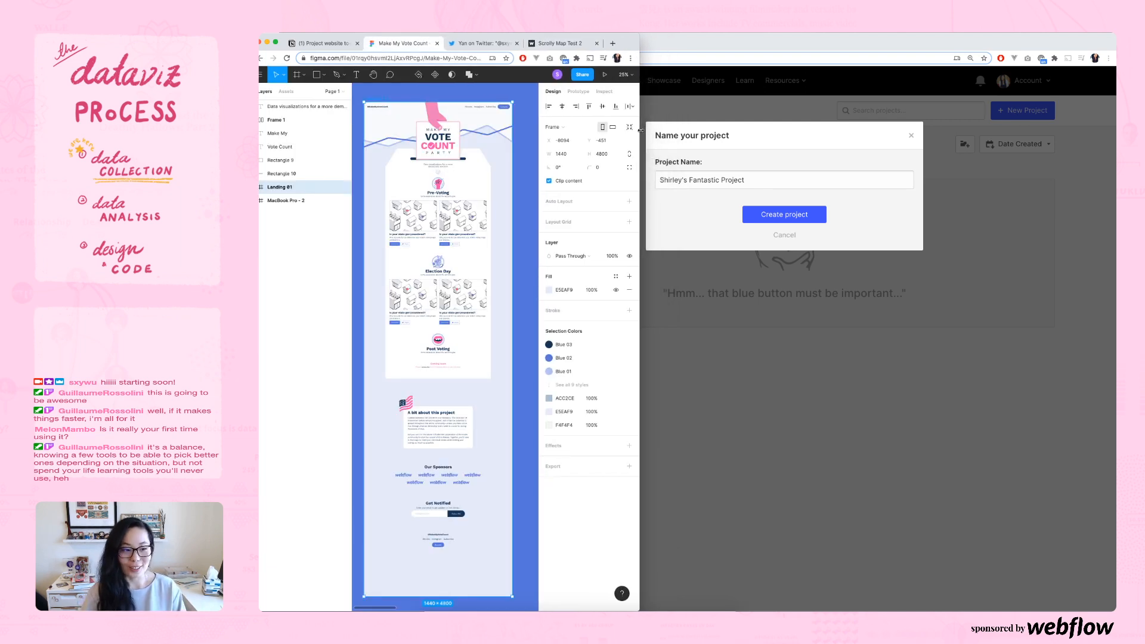
{"action": "left_click", "coordinate": [733, 137]}
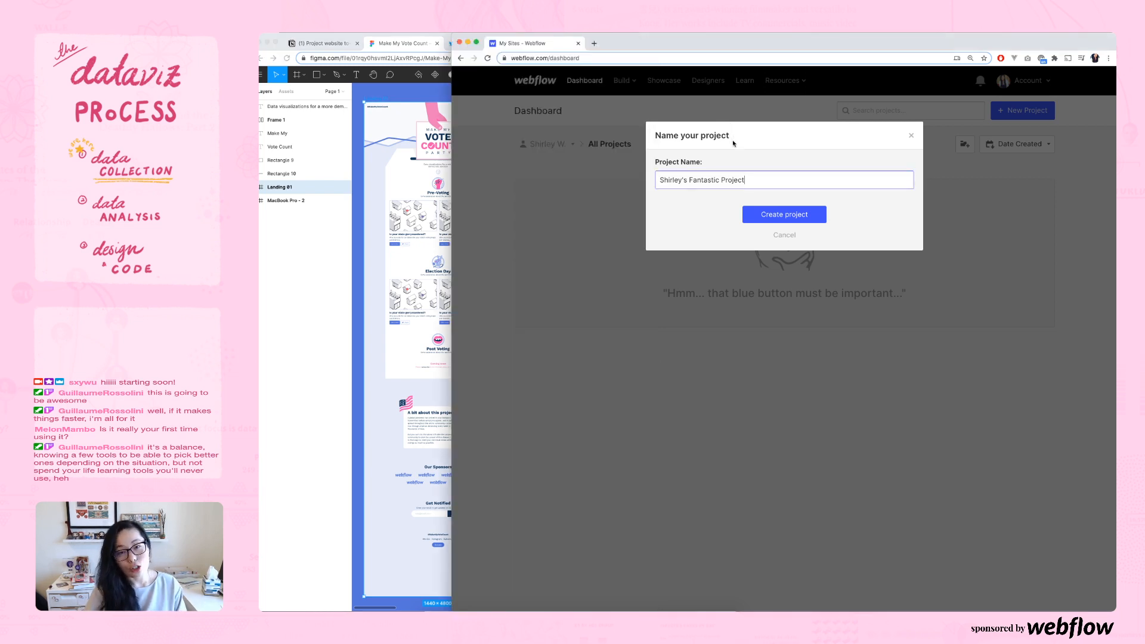
{"action": "left_click", "coordinate": [334, 43]}
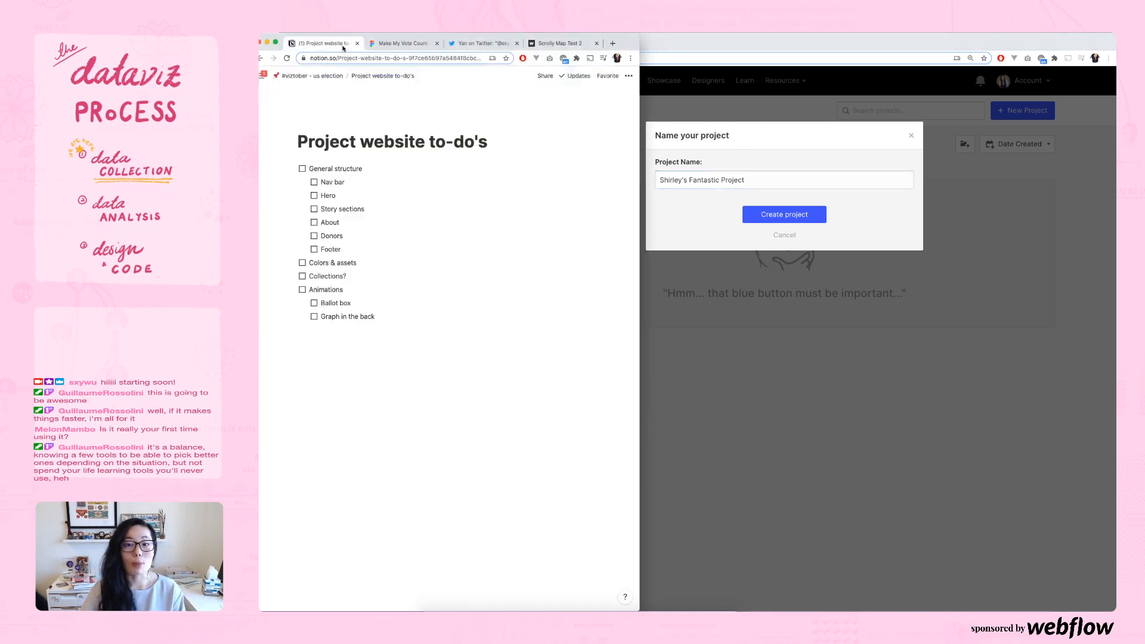
- Name the new Webflow project "Make My Vote Count" and create it
{"action": "left_click", "coordinate": [819, 164]}
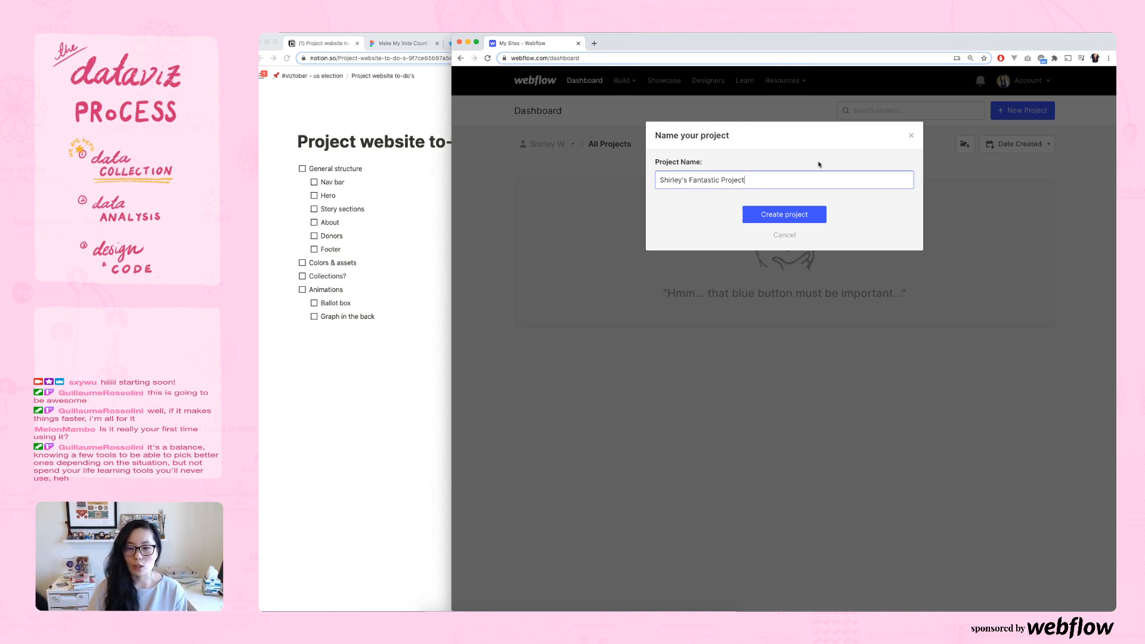
{"action": "left_click_drag", "start_coordinate": [690, 179], "coordinate": [747, 180]}
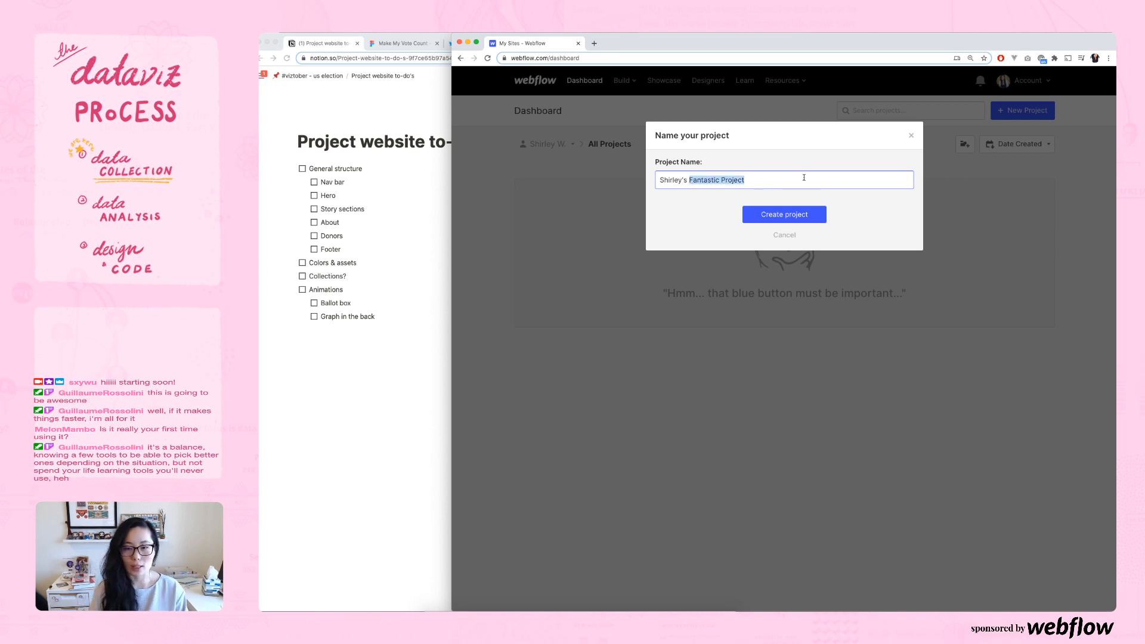
{"action": "key", "text": "alt+shift+Left"}
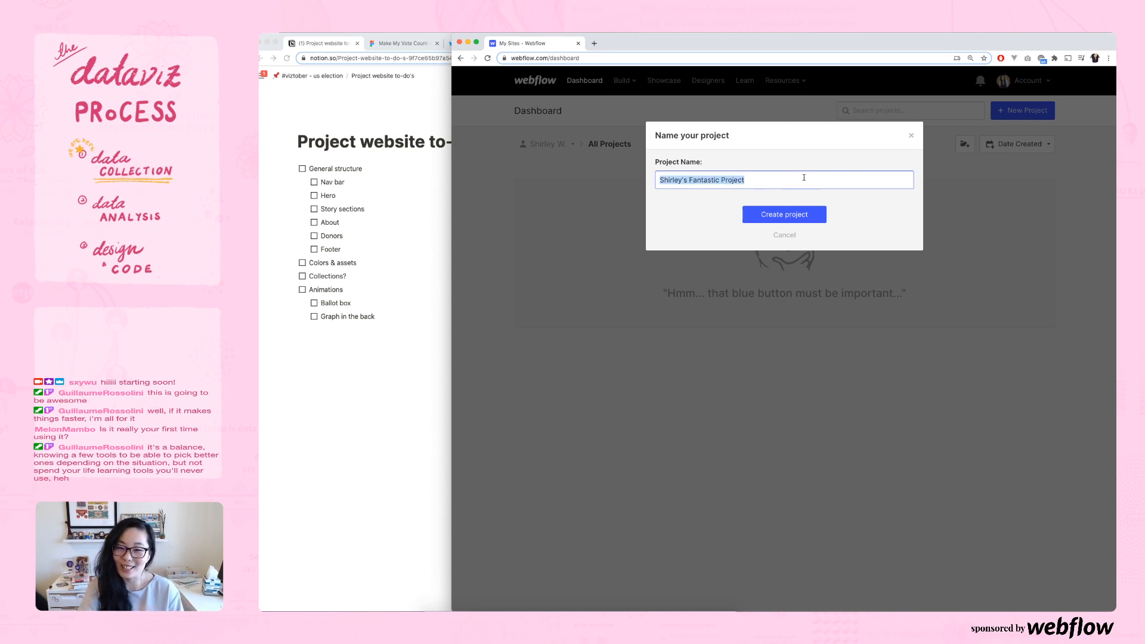
{"action": "key", "text": "BackSpace"}
{"action": "type", "text": "Make M"}
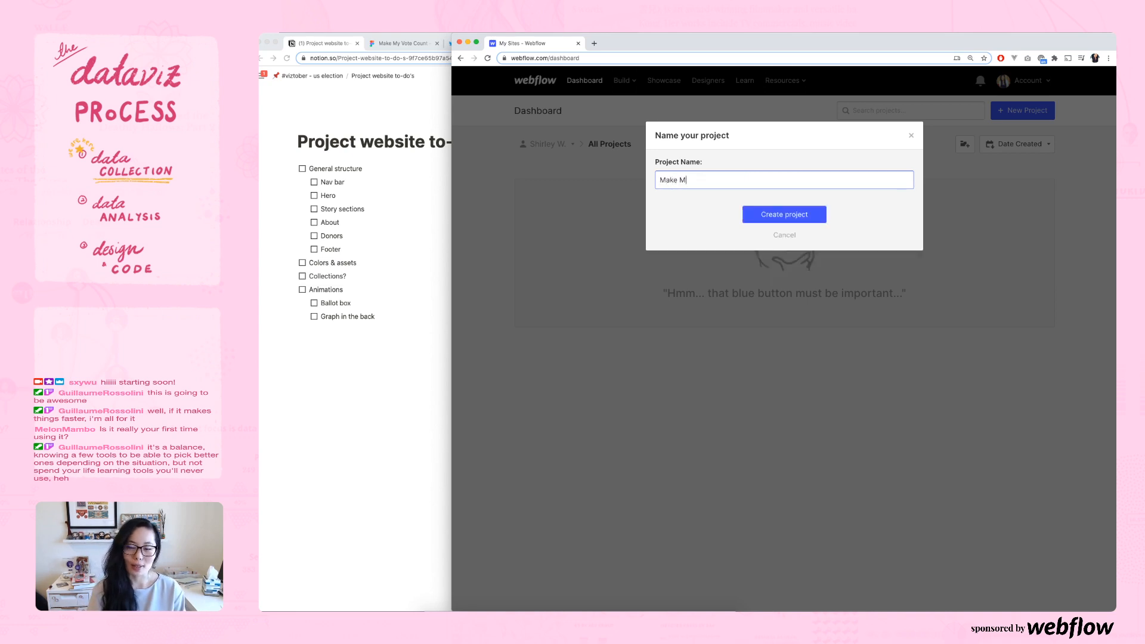
{"action": "type", "text": "y Vote Count"}
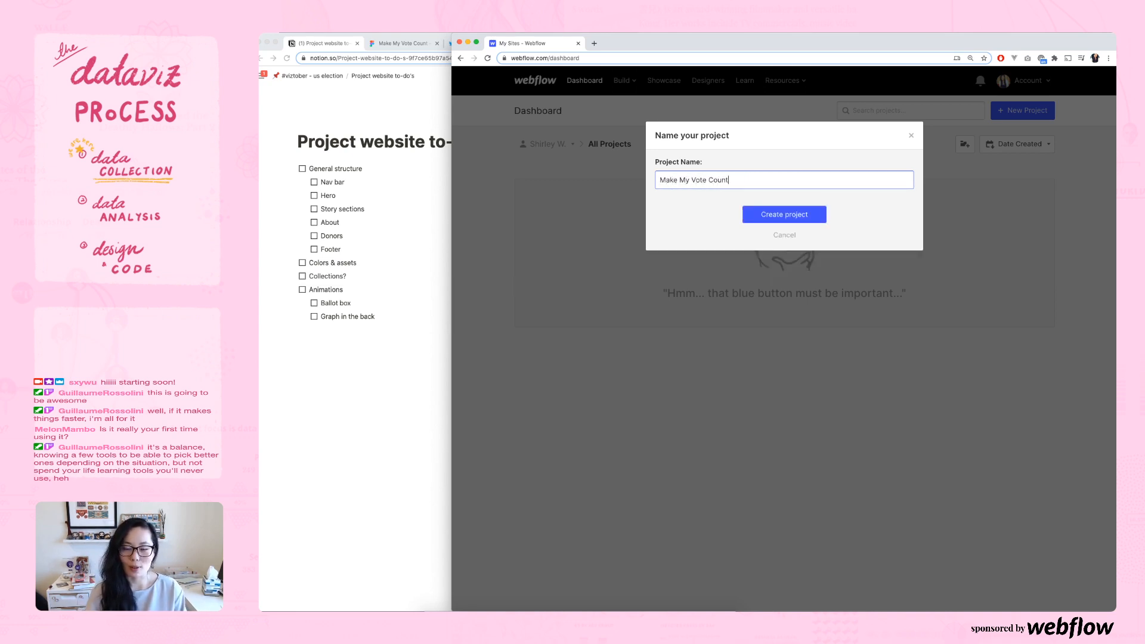
{"action": "left_click", "coordinate": [792, 216]}
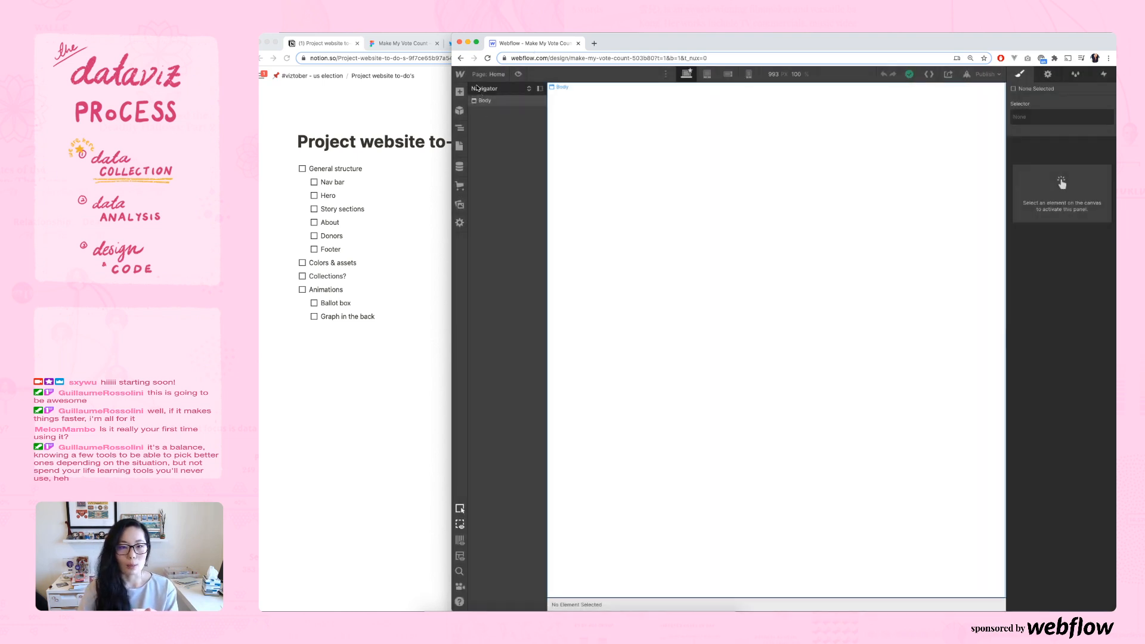
- Look through the Designer's element settings, style manager, styling and interactions options for the blank page
{"action": "left_click", "coordinate": [1049, 74]}
{"action": "left_click", "coordinate": [1076, 75]}
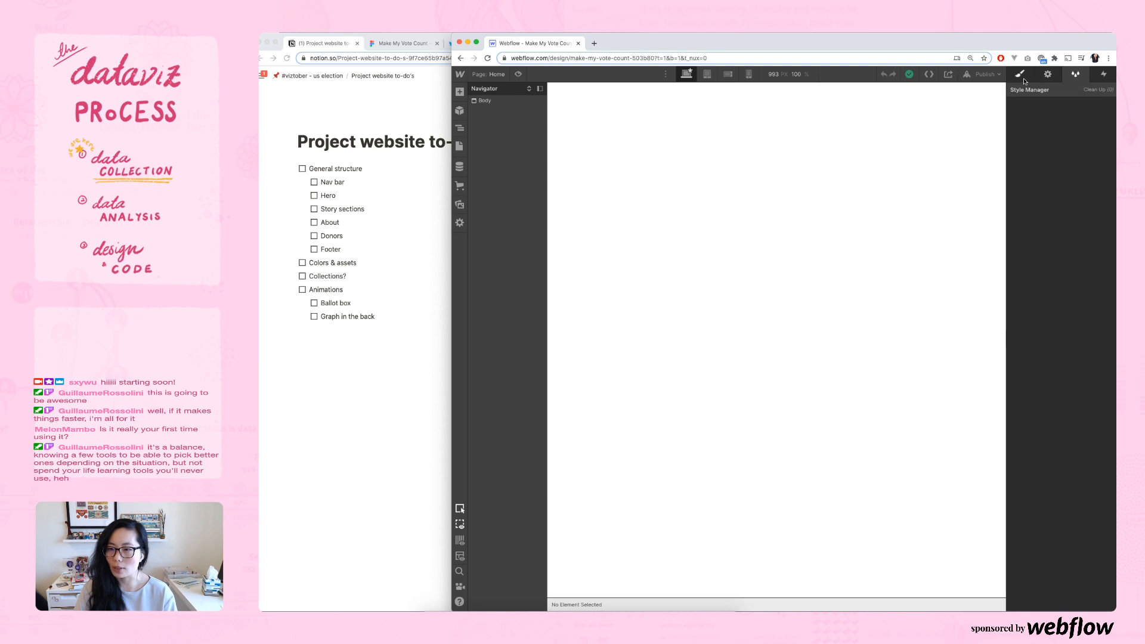
{"action": "left_click", "coordinate": [1021, 75]}
{"action": "left_click", "coordinate": [1048, 74]}
{"action": "left_click", "coordinate": [1108, 73]}
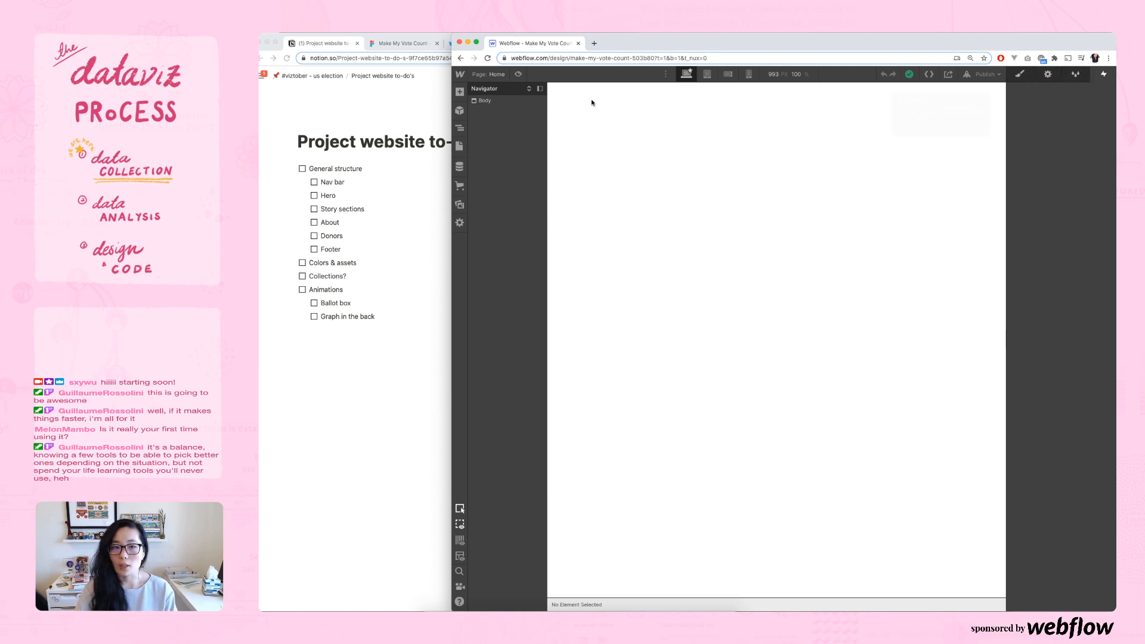
- Browse the elements that can be added to the page, from layout and basic blocks to typography, CMS, media and forms
{"action": "left_click", "coordinate": [460, 92]}
{"action": "scroll", "coordinate": [523, 179], "scroll_direction": "down", "scroll_amount": 10}
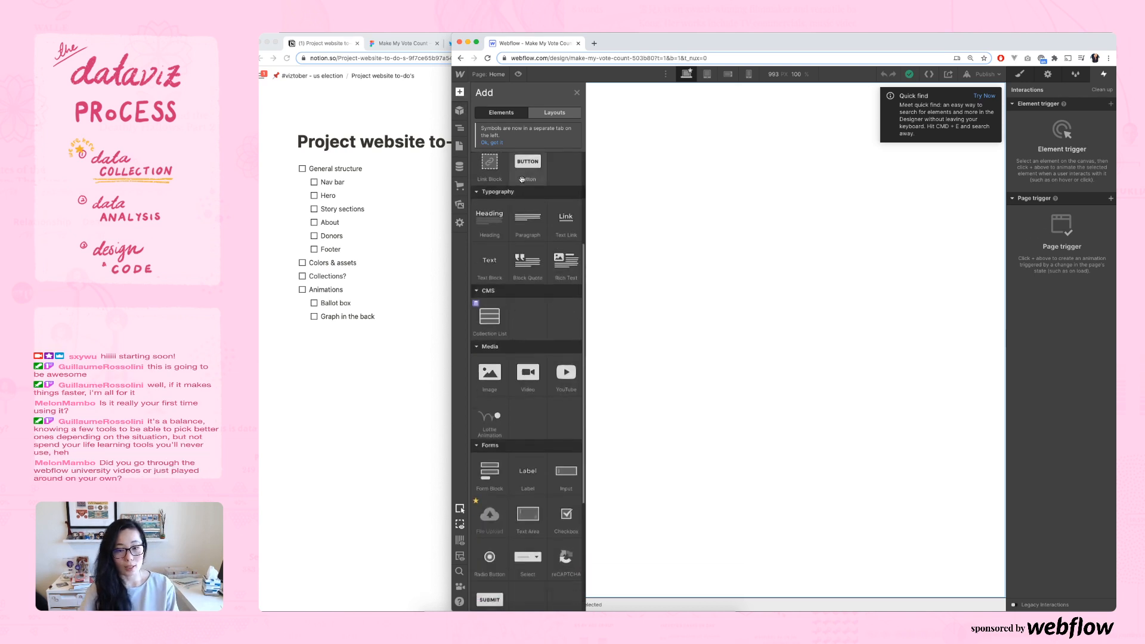
{"action": "scroll", "coordinate": [523, 180], "scroll_direction": "up", "scroll_amount": 10}
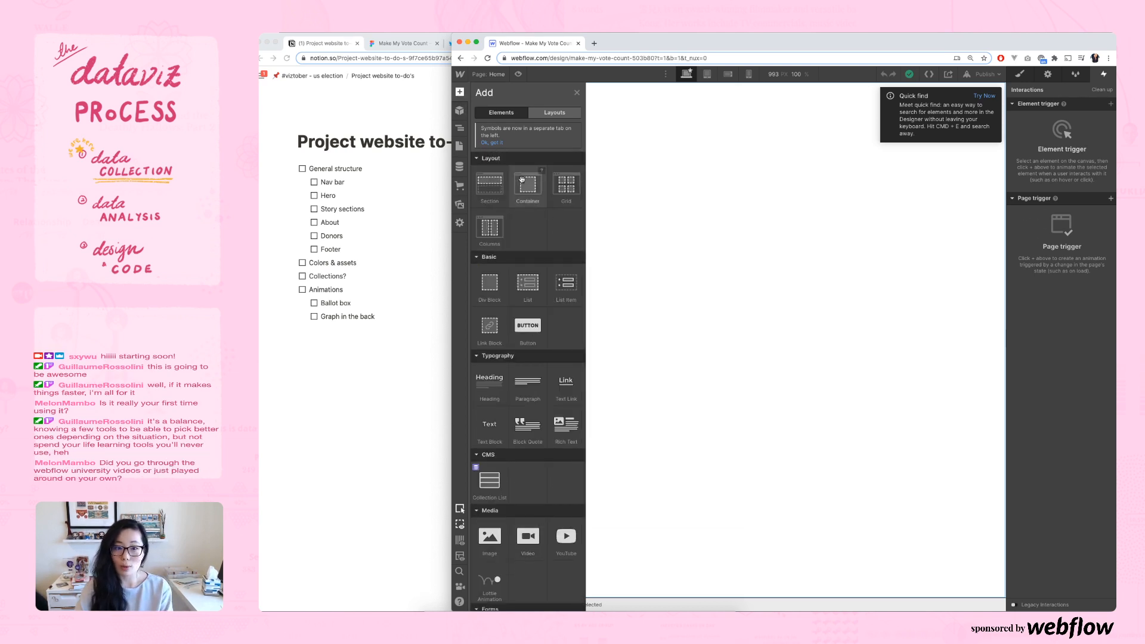
{"action": "scroll", "coordinate": [528, 251], "scroll_direction": "down", "scroll_amount": 3}
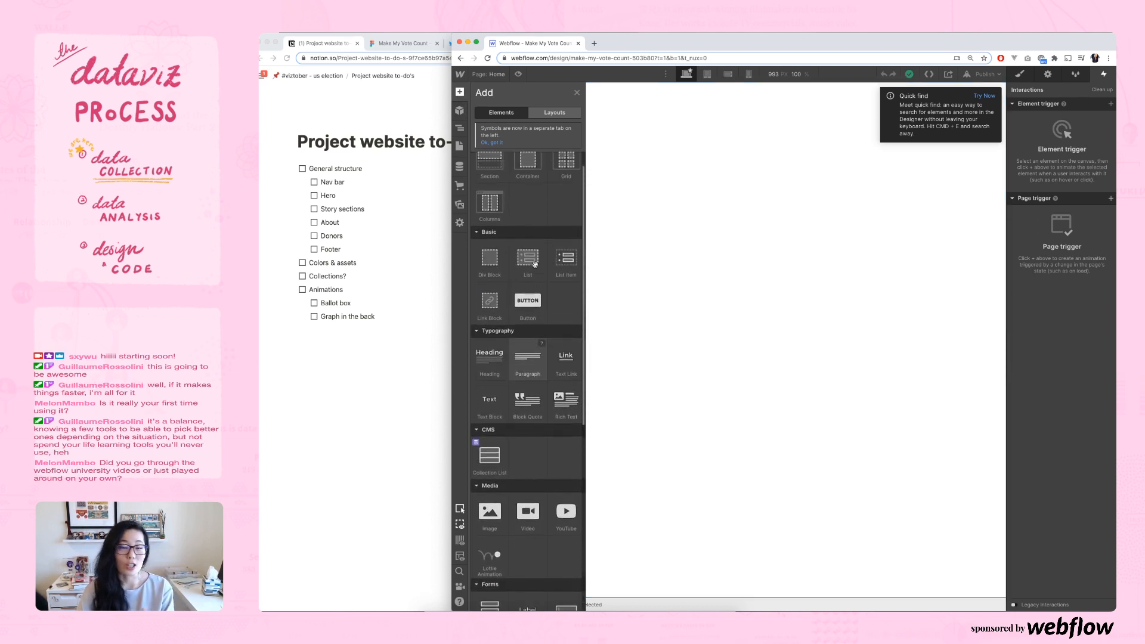
{"action": "scroll", "coordinate": [535, 264], "scroll_direction": "up", "scroll_amount": 3}
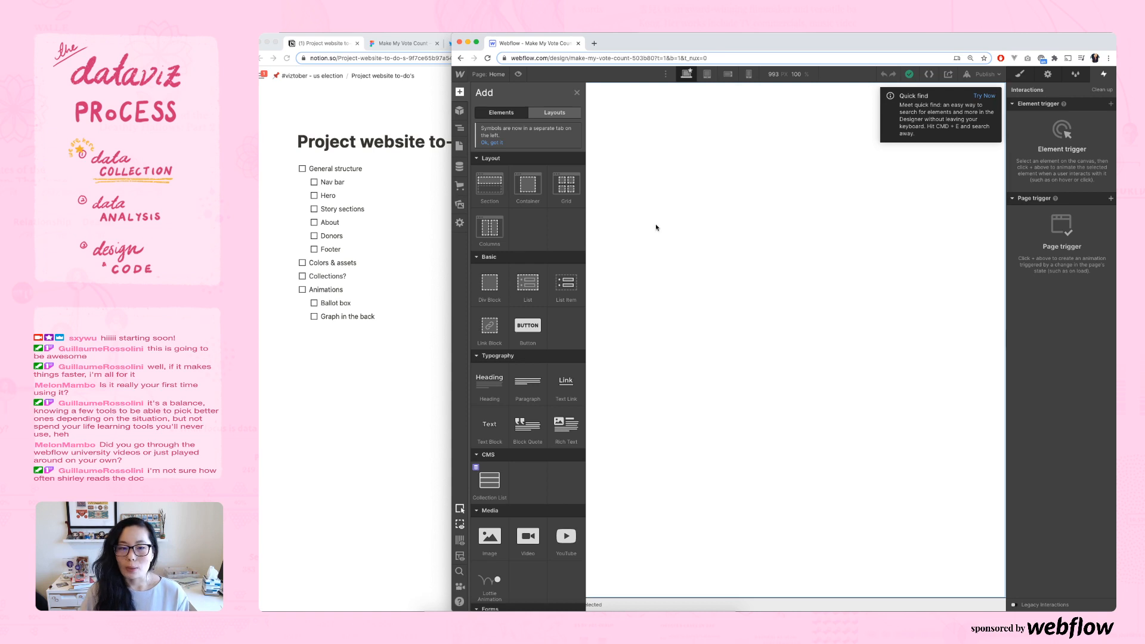
{"action": "scroll", "coordinate": [571, 213], "scroll_direction": "down", "scroll_amount": 2}
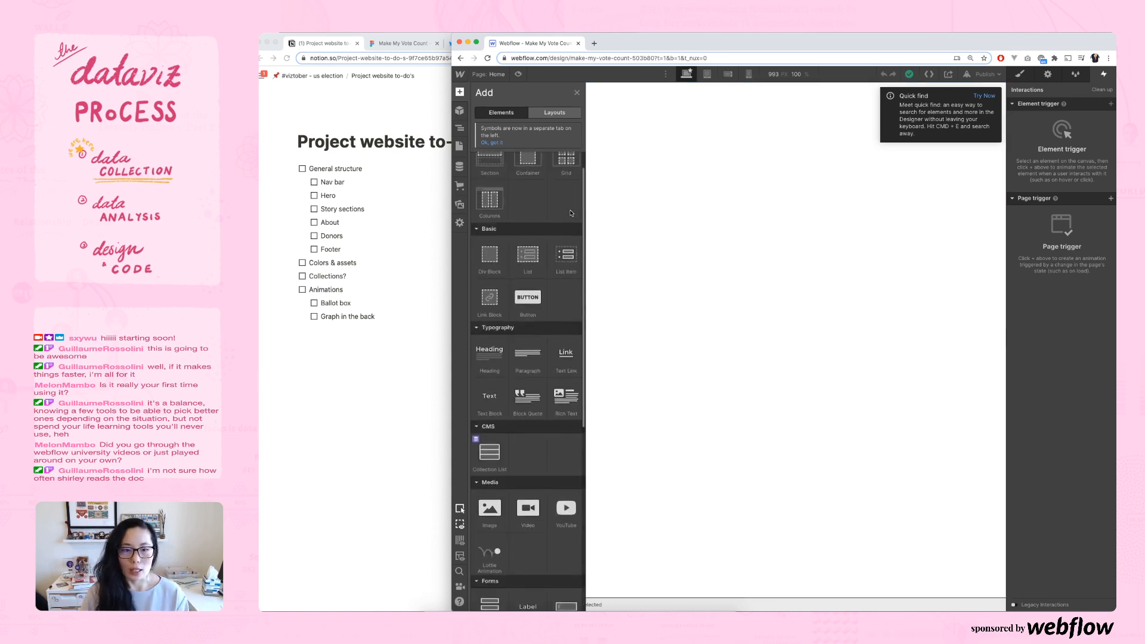
{"action": "scroll", "coordinate": [571, 213], "scroll_direction": "up", "scroll_amount": 1}
{"action": "scroll", "coordinate": [571, 213], "scroll_direction": "down", "scroll_amount": 5}
{"action": "scroll", "coordinate": [571, 213], "scroll_direction": "up", "scroll_amount": 6}
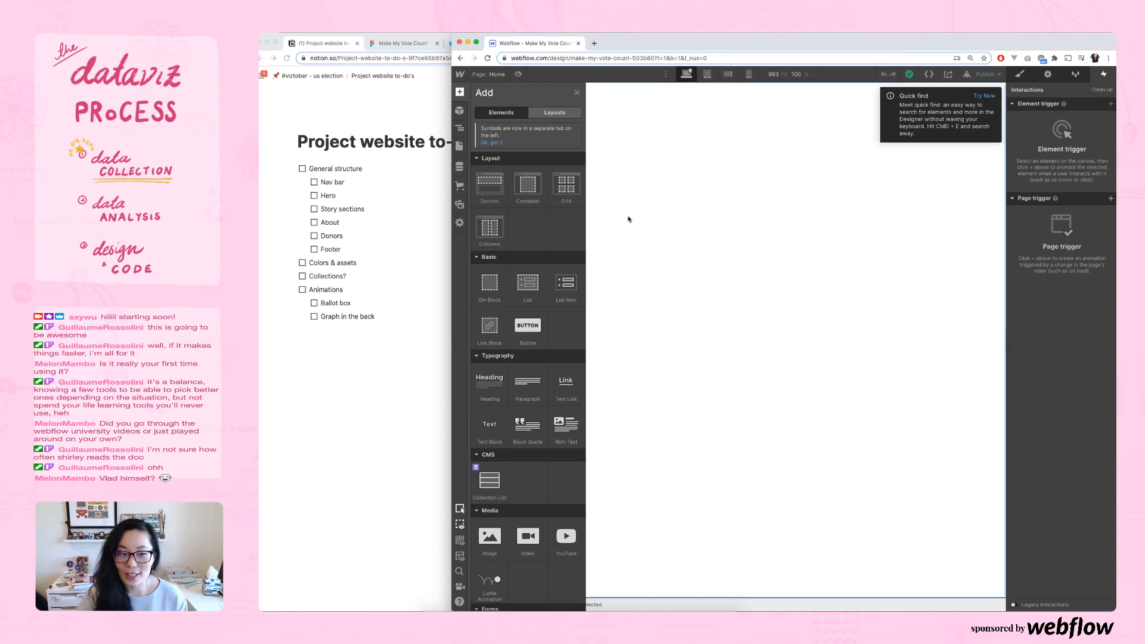
- Switch to Figma and examine the landing page design from the hero and voting sections to the about, sponsors and footer parts
{"action": "left_click", "coordinate": [403, 43]}
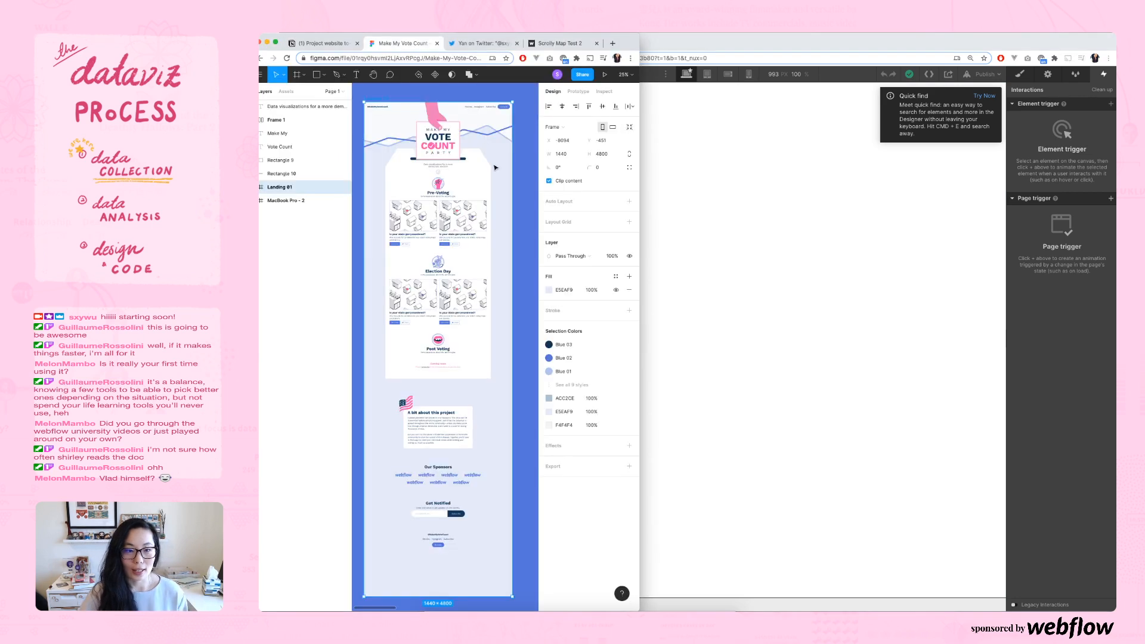
{"action": "scroll", "coordinate": [503, 171], "scroll_direction": "left", "scroll_amount": 1}
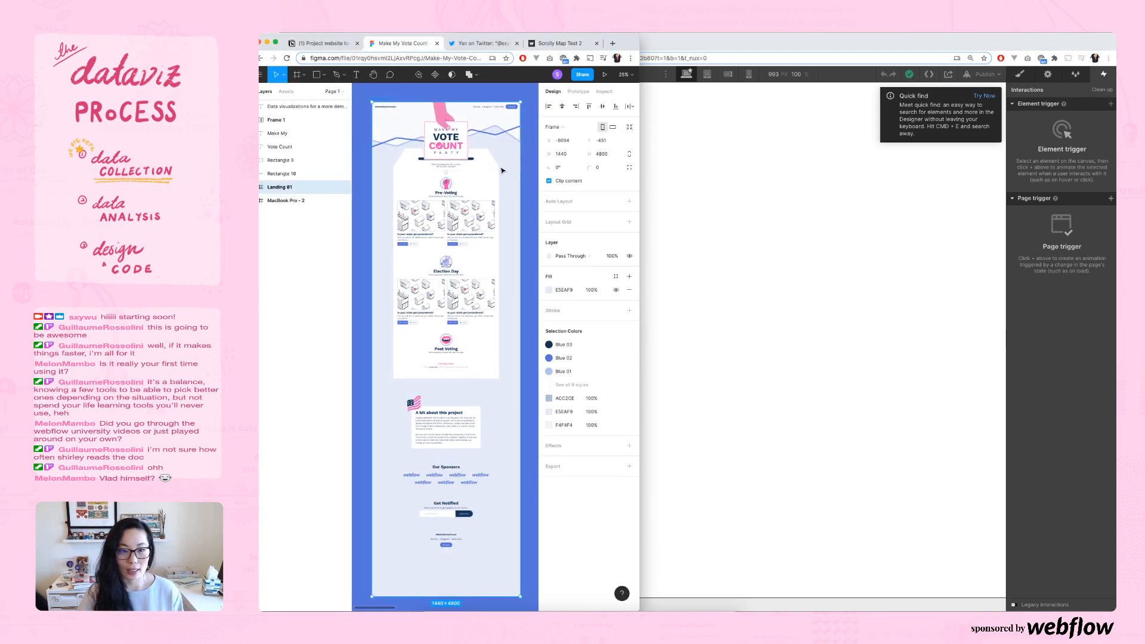
{"action": "scroll", "coordinate": [502, 171], "scroll_direction": "right", "scroll_amount": 1}
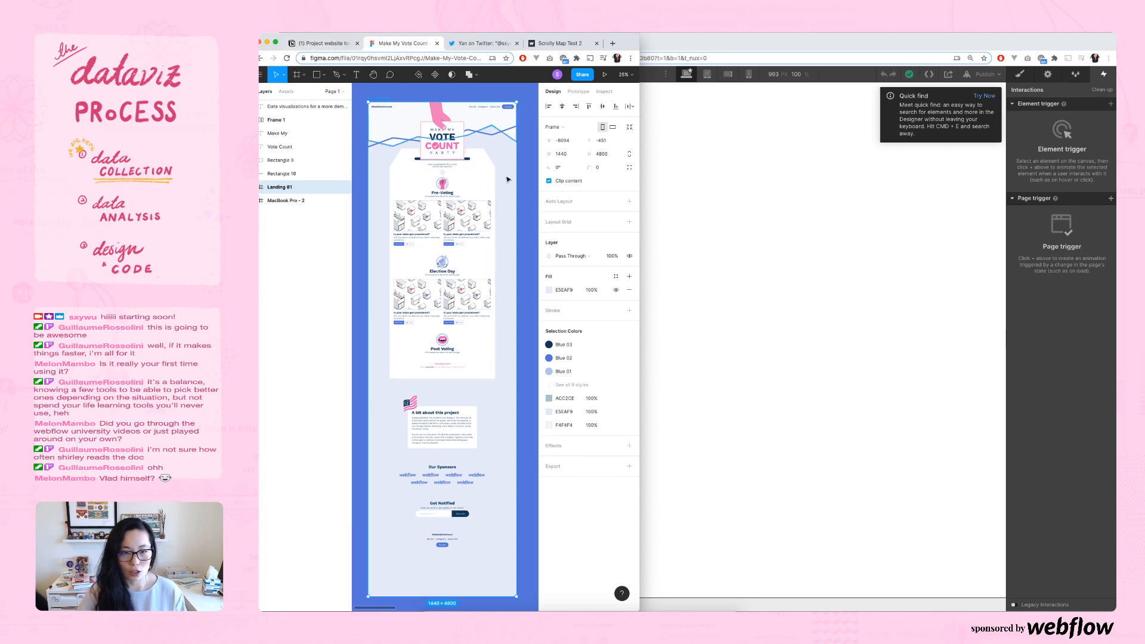
{"action": "scroll", "coordinate": [499, 328], "scroll_direction": "right", "scroll_amount": 1}
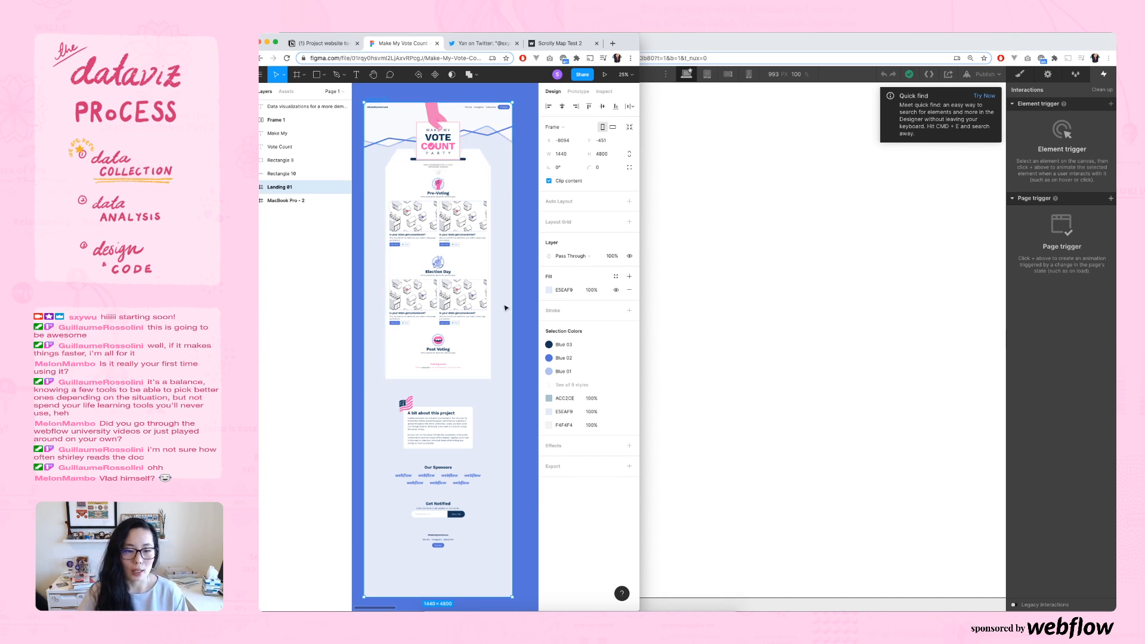
{"action": "scroll", "coordinate": [398, 298], "scroll_direction": "down", "scroll_amount": 2}
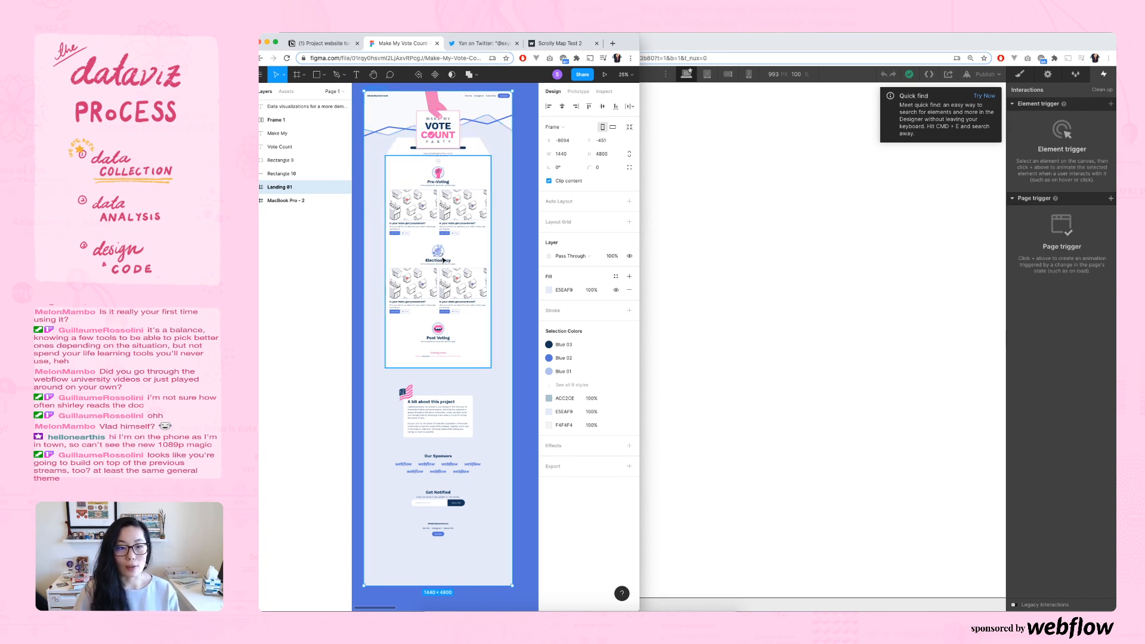
- Return to Webflow and locate the Collection List among the addable elements
{"action": "left_click", "coordinate": [675, 207]}
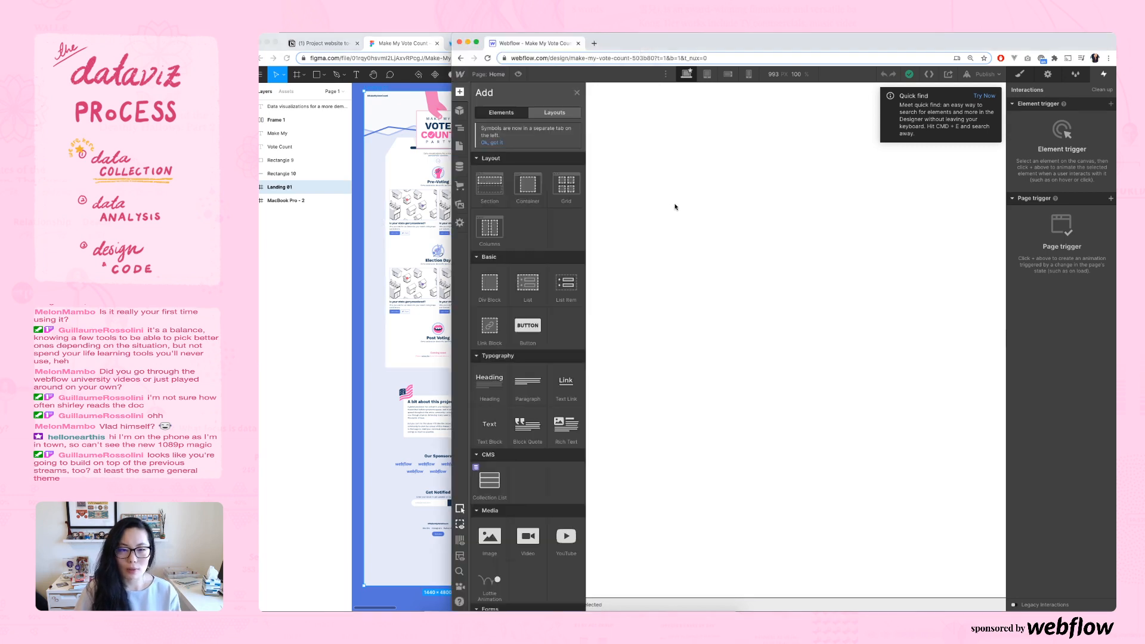
{"action": "scroll", "coordinate": [538, 365], "scroll_direction": "down", "scroll_amount": 4}
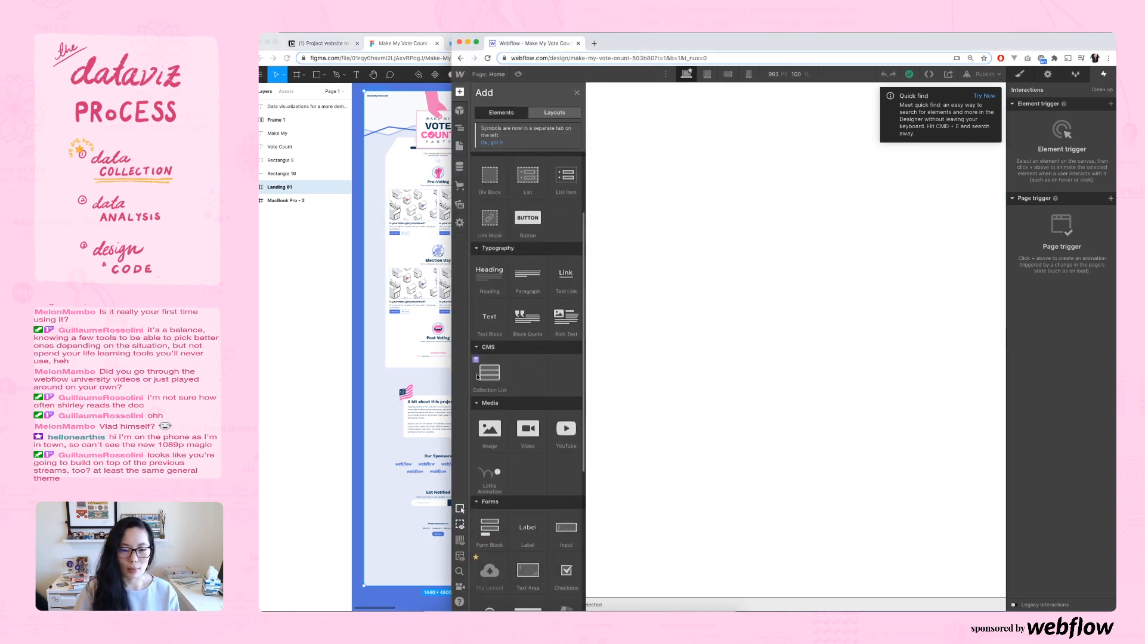
{"action": "scroll", "coordinate": [489, 371], "scroll_direction": "down", "scroll_amount": 1}
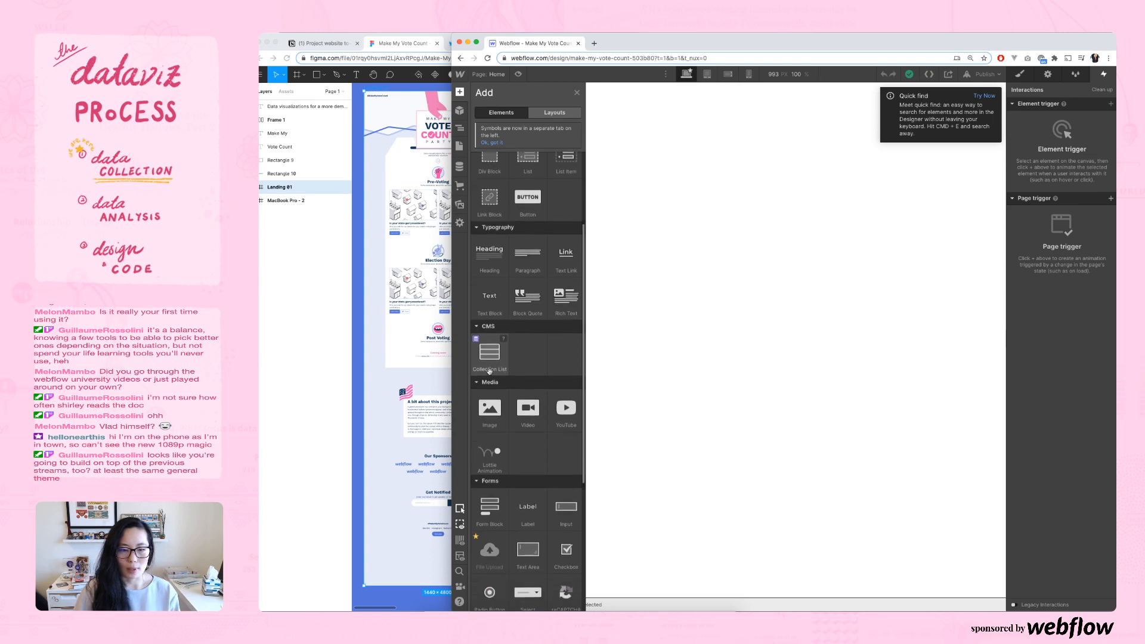
- Switch to Figma, widen its window and enlarge the landing page design to 50% with the voting sections in view
{"action": "left_click", "coordinate": [422, 190]}
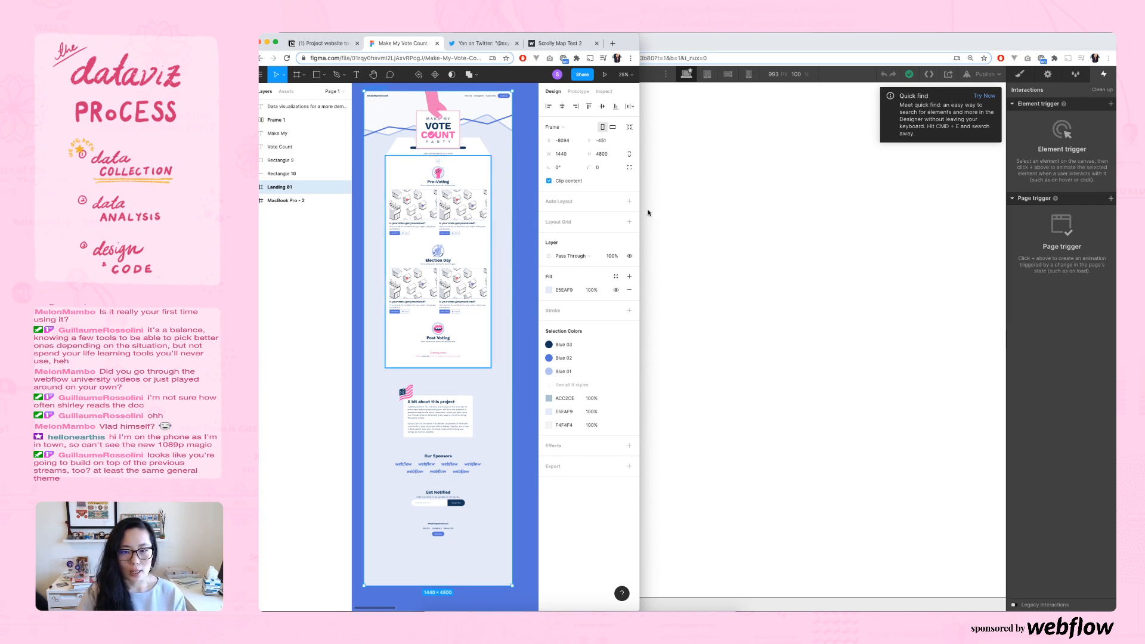
{"action": "left_click_drag", "start_coordinate": [640, 212], "coordinate": [731, 216]}
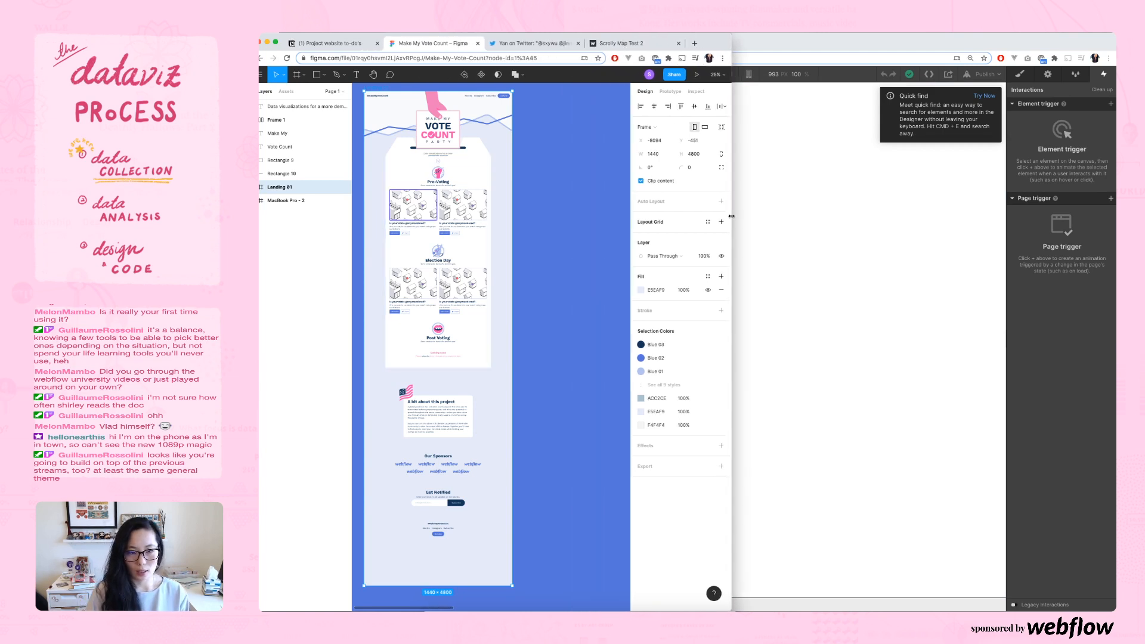
{"action": "key", "text": "plus"}
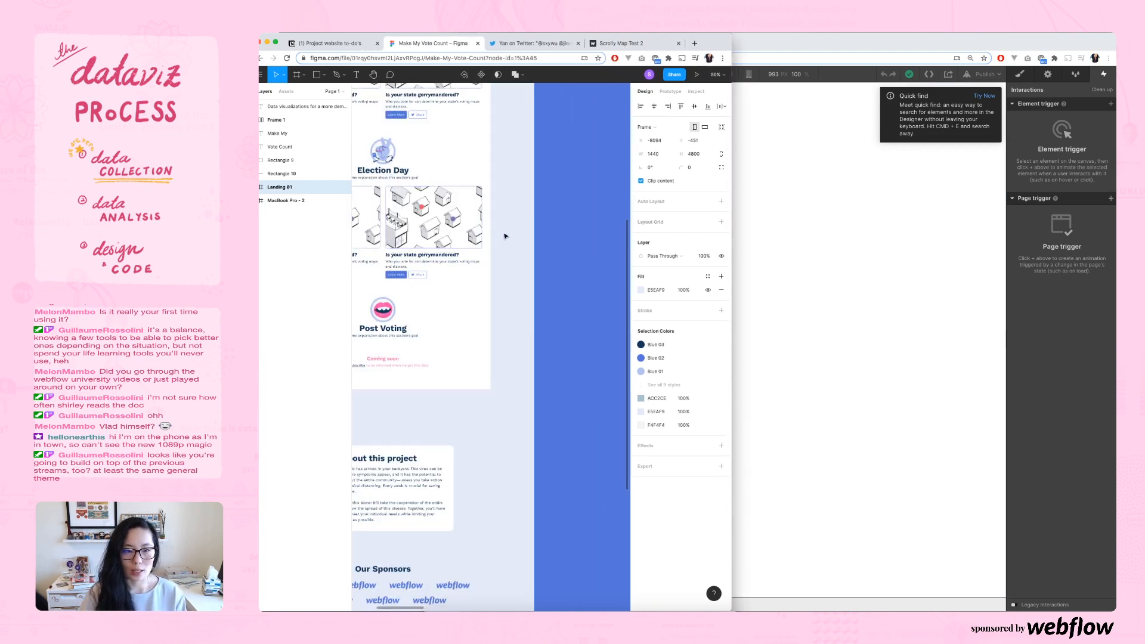
{"action": "scroll", "coordinate": [510, 236], "scroll_direction": "left", "scroll_amount": 2}
{"action": "scroll", "coordinate": [510, 236], "scroll_direction": "up", "scroll_amount": 5}
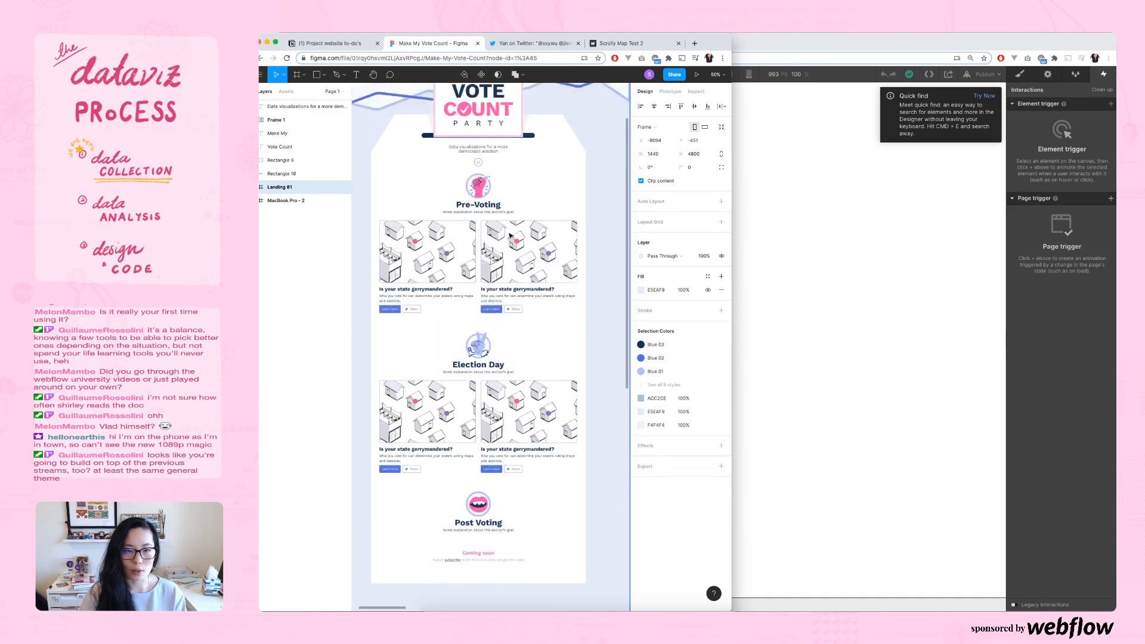
- Examine the landing page design from the navigation and ballot box hero through the Pre-Voting, Election Day and Post Voting sections
{"action": "scroll", "coordinate": [510, 236], "scroll_direction": "down", "scroll_amount": 2}
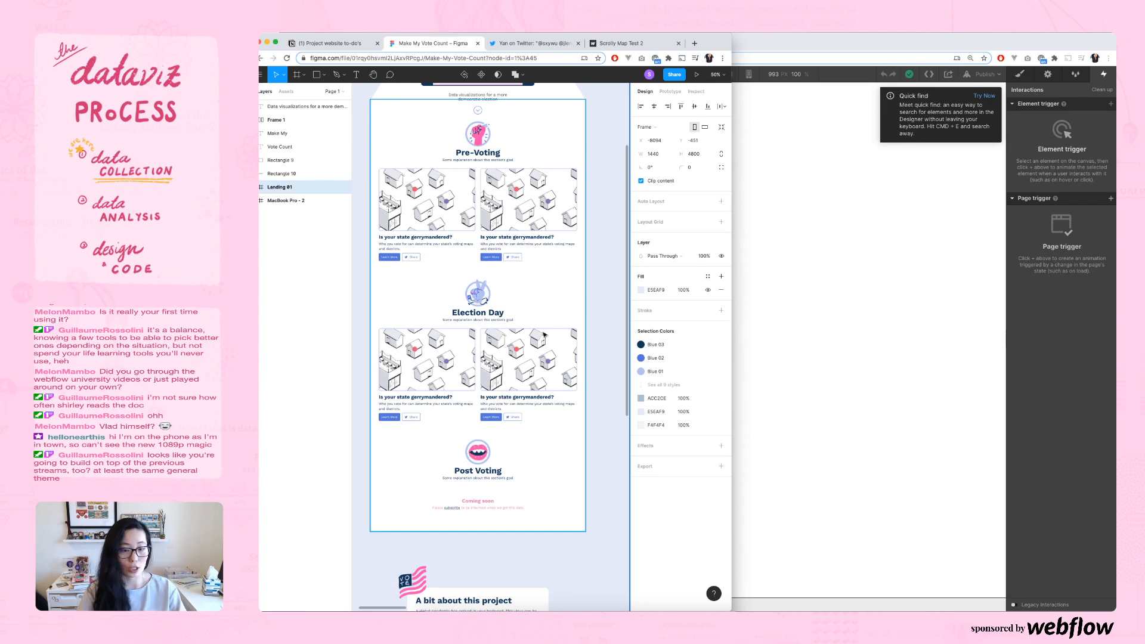
{"action": "scroll", "coordinate": [399, 346], "scroll_direction": "up", "scroll_amount": 8}
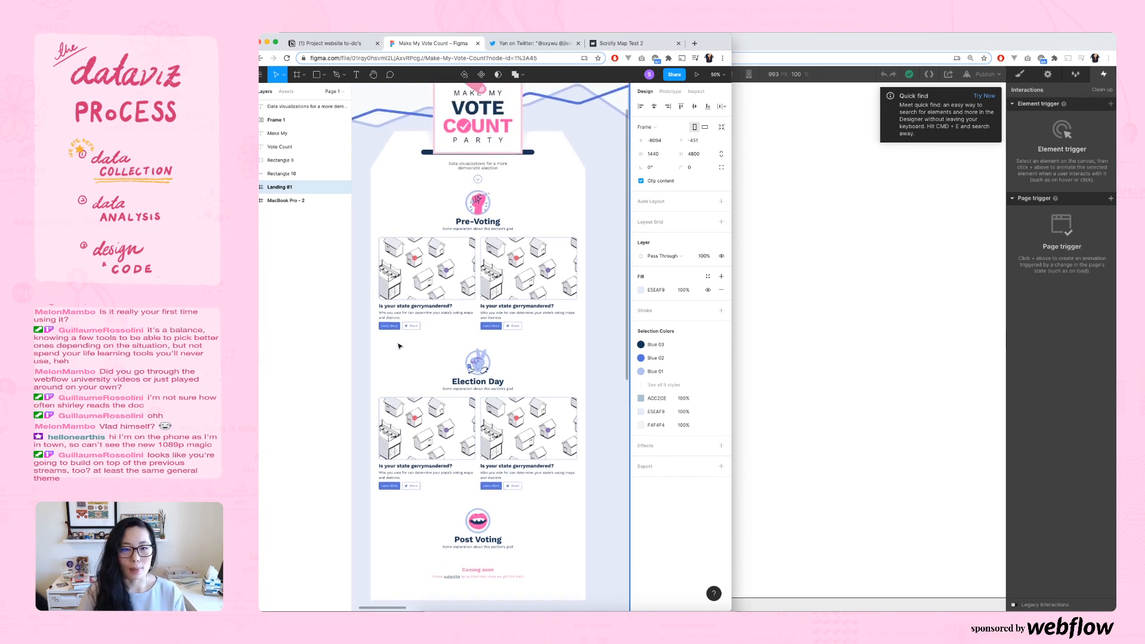
{"action": "scroll", "coordinate": [398, 346], "scroll_direction": "down", "scroll_amount": 3}
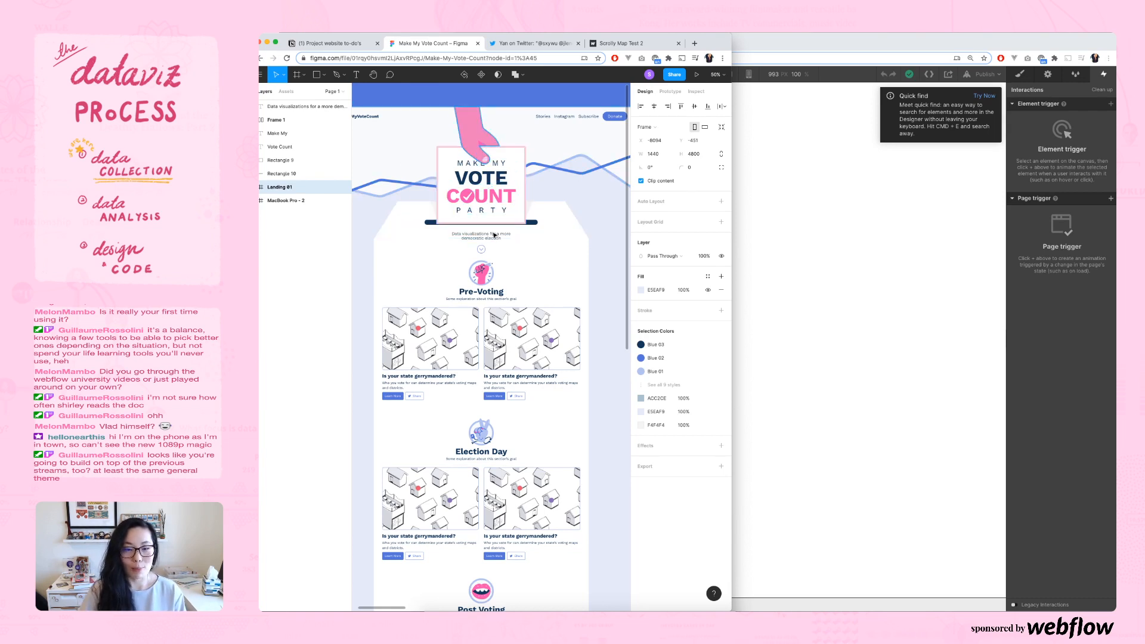
{"action": "scroll", "coordinate": [600, 194], "scroll_direction": "down", "scroll_amount": 3}
{"action": "scroll", "coordinate": [600, 195], "scroll_direction": "down", "scroll_amount": 3}
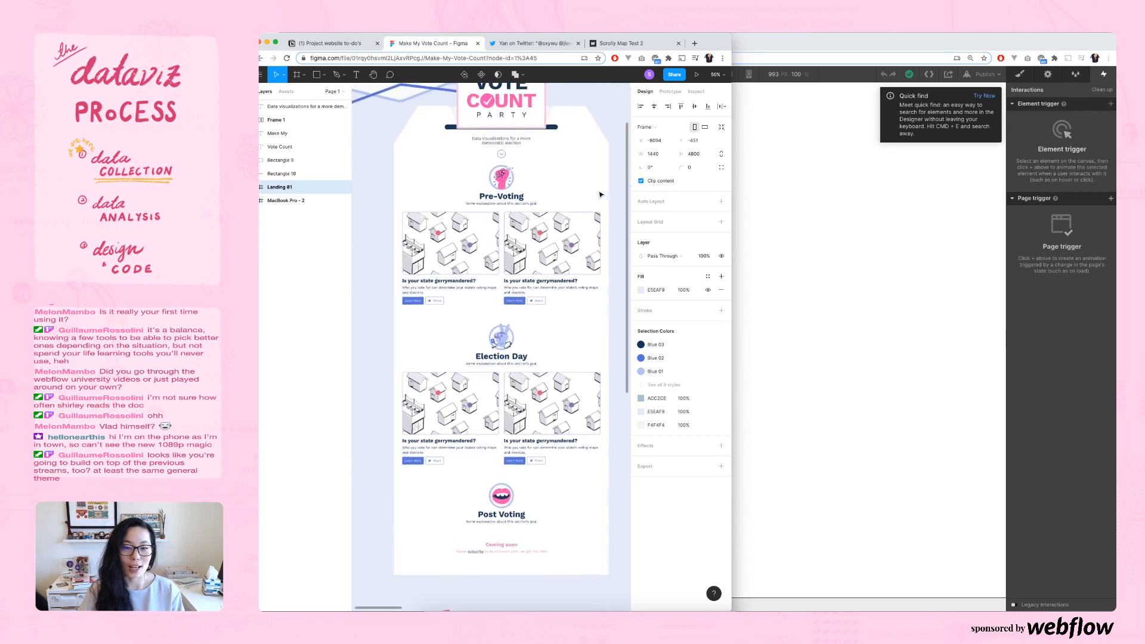
{"action": "scroll", "coordinate": [537, 161], "scroll_direction": "up", "scroll_amount": 4}
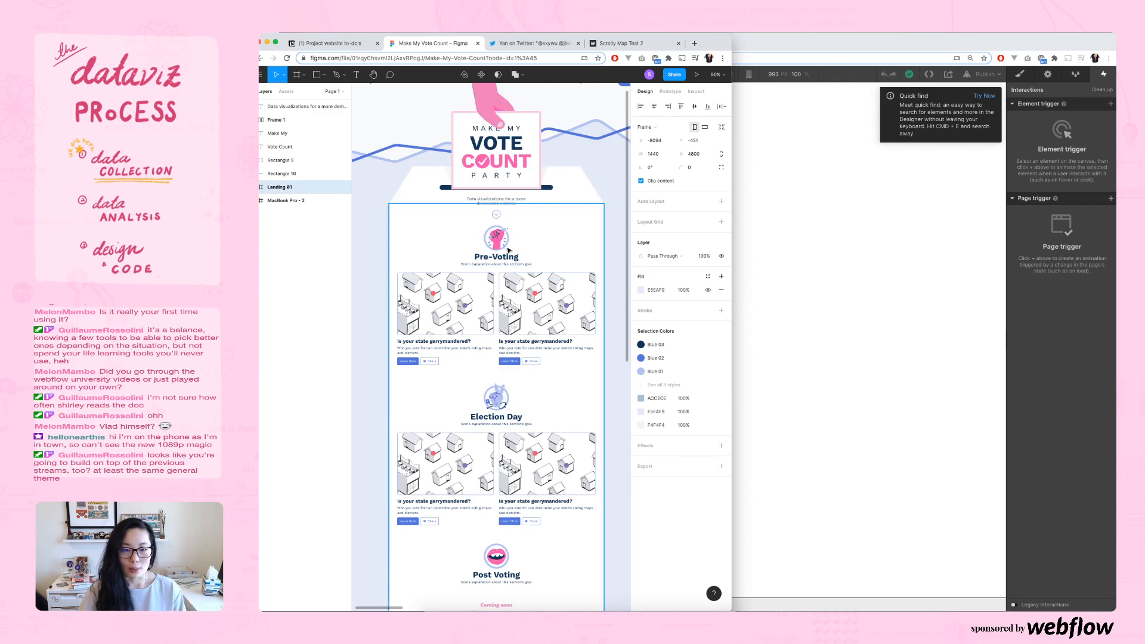
{"action": "scroll", "coordinate": [508, 197], "scroll_direction": "down", "scroll_amount": 3}
{"action": "scroll", "coordinate": [509, 248], "scroll_direction": "up", "scroll_amount": 3}
{"action": "scroll", "coordinate": [508, 248], "scroll_direction": "up", "scroll_amount": 1}
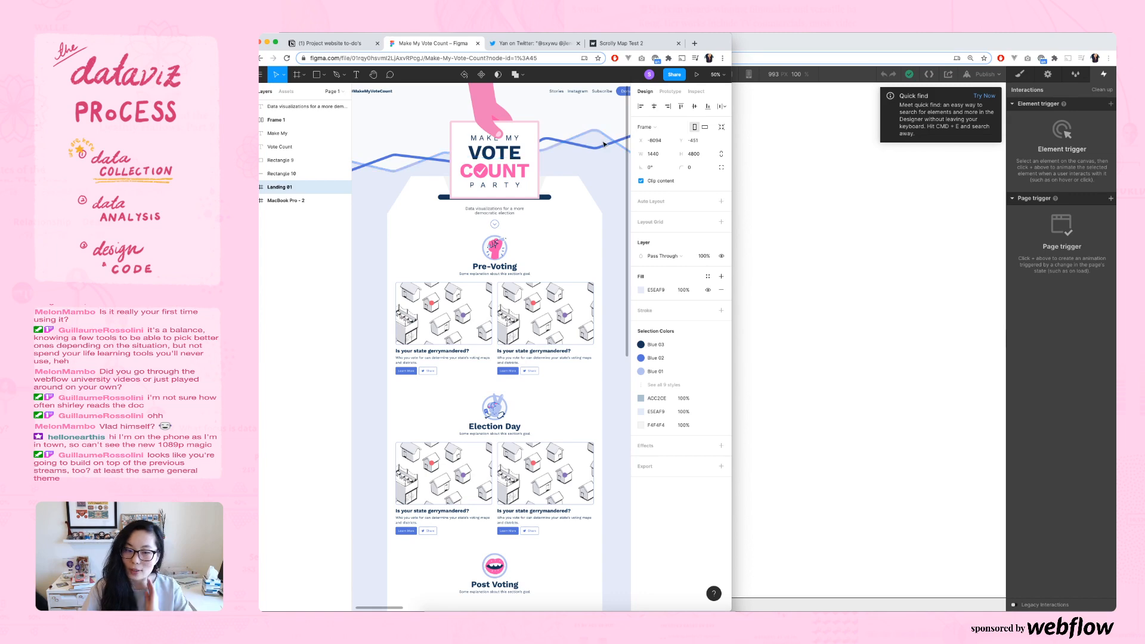
{"action": "scroll", "coordinate": [604, 144], "scroll_direction": "down", "scroll_amount": 2}
{"action": "scroll", "coordinate": [604, 144], "scroll_direction": "up", "scroll_amount": 4}
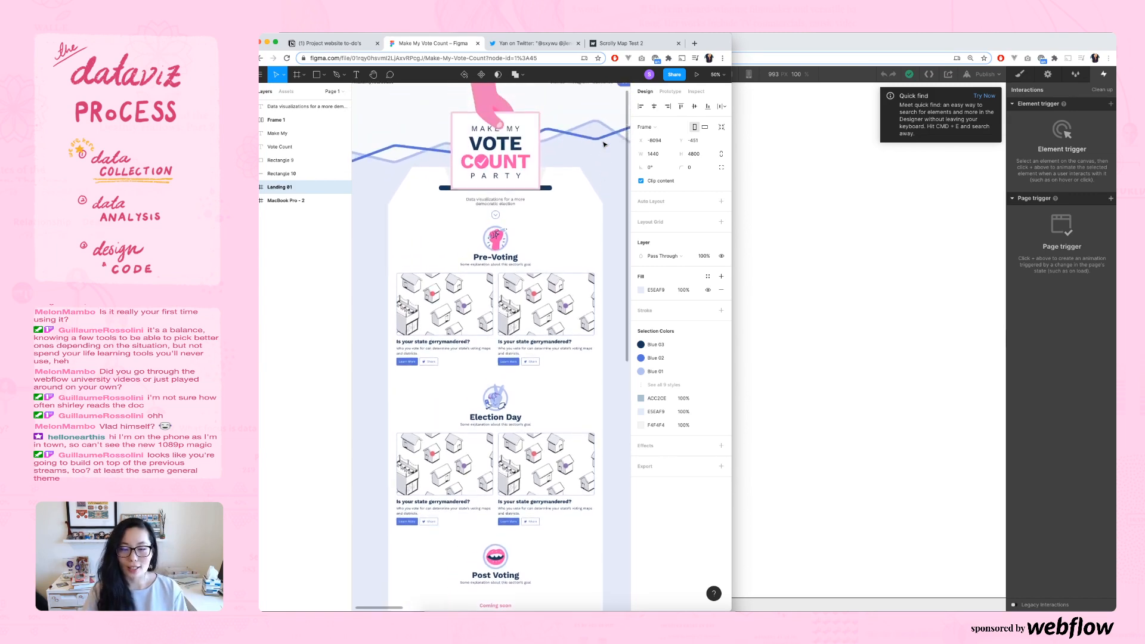
{"action": "scroll", "coordinate": [604, 144], "scroll_direction": "down", "scroll_amount": 3}
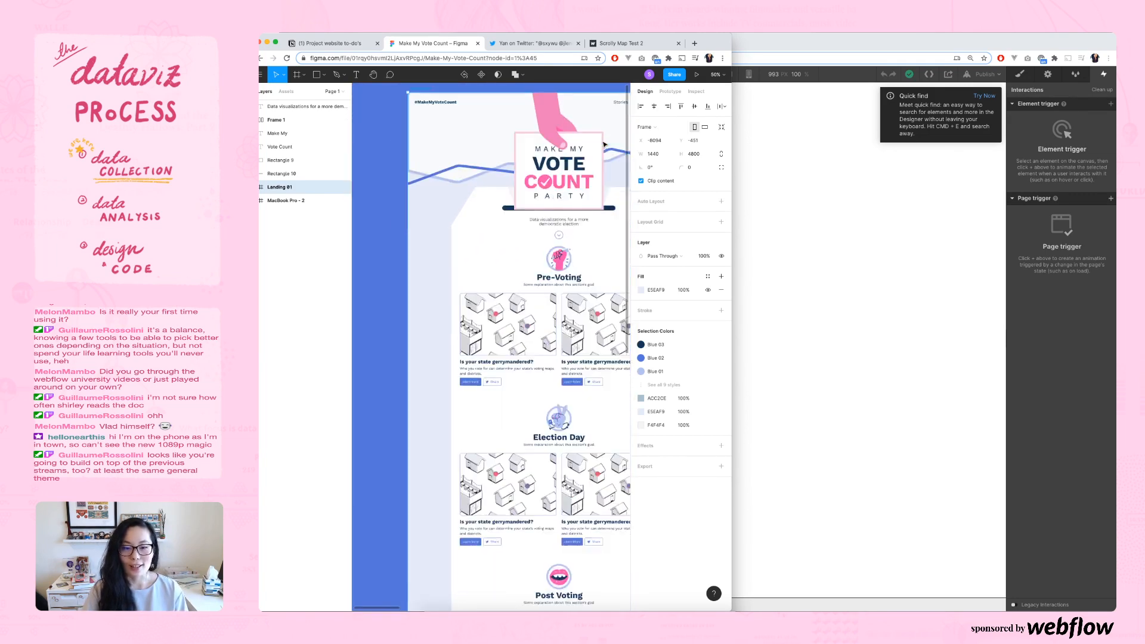
{"action": "scroll", "coordinate": [605, 145], "scroll_direction": "right", "scroll_amount": 2}
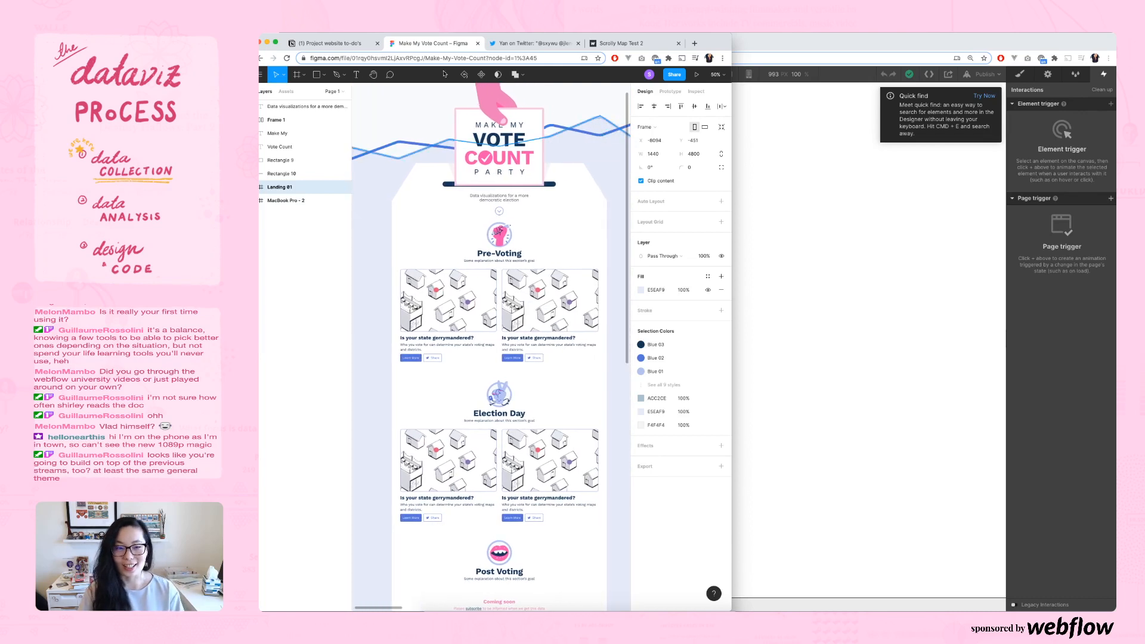
- Switch to Notion and review the Project website to-do's list
{"action": "left_click", "coordinate": [331, 43]}
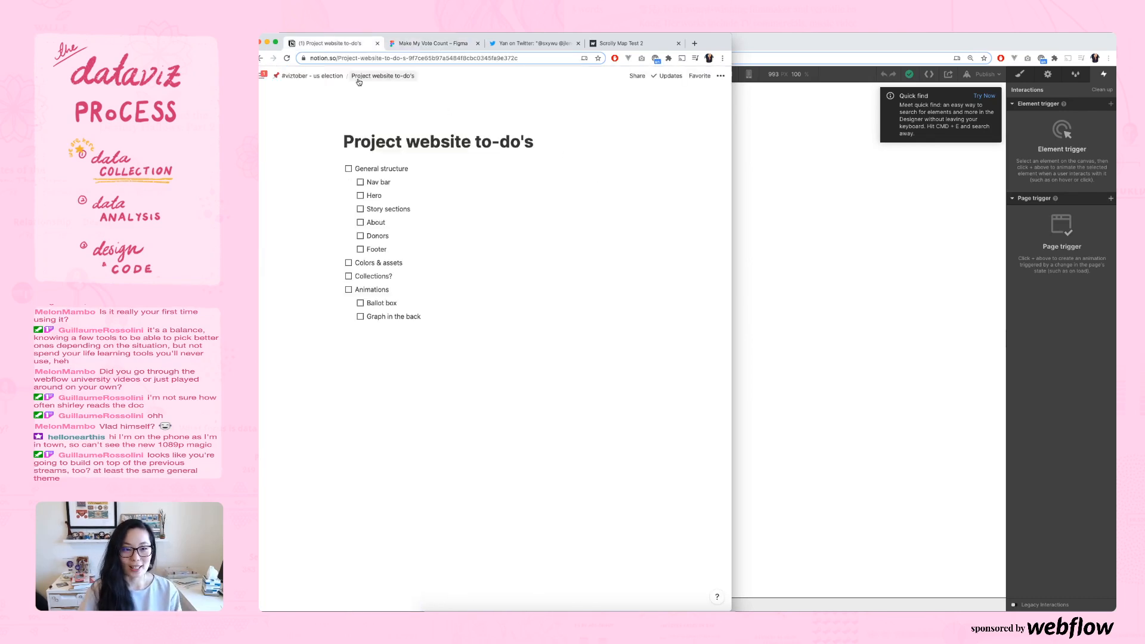
{"action": "left_click", "coordinate": [748, 187]}
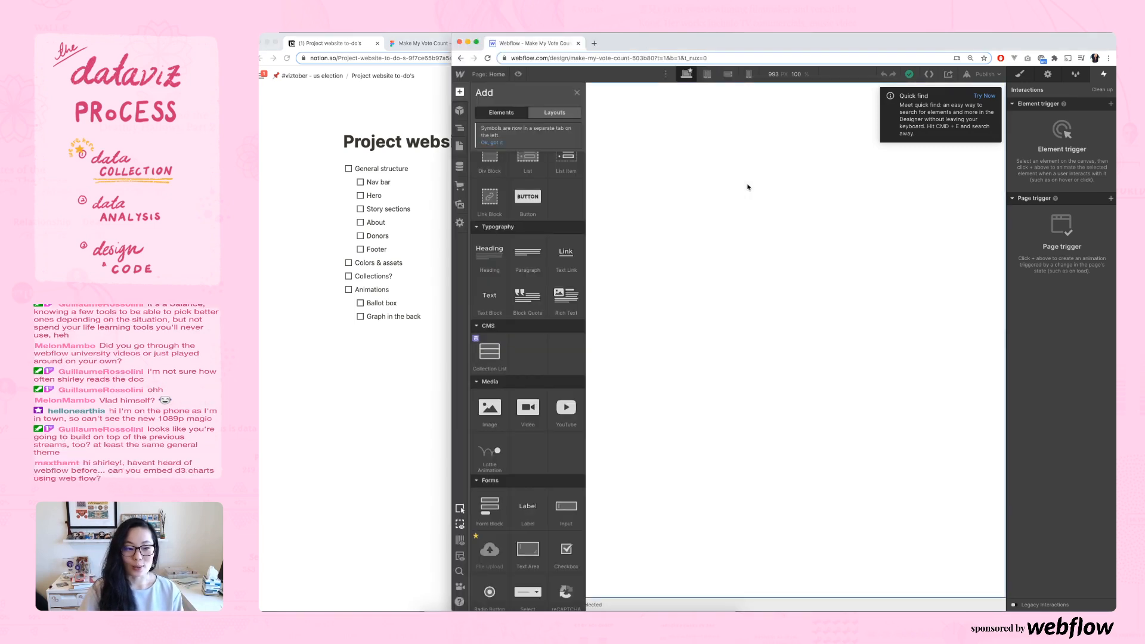
{"action": "left_click", "coordinate": [321, 115]}
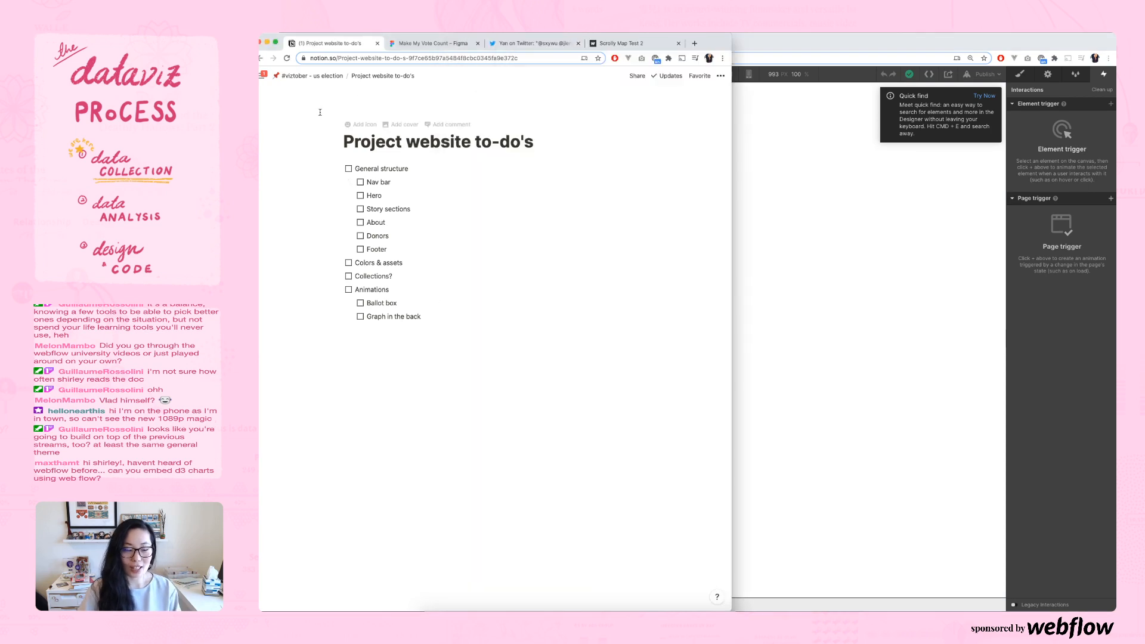
- Return to the Figma design and close the Twitter page
{"action": "left_click", "coordinate": [428, 44]}
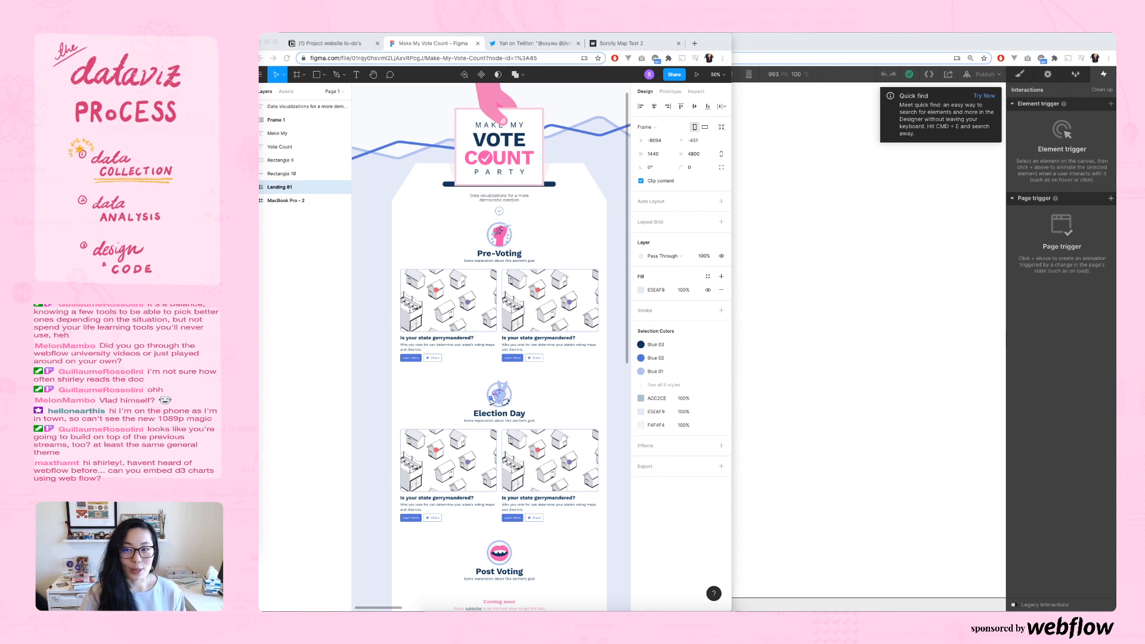
{"action": "left_click", "coordinate": [578, 43]}
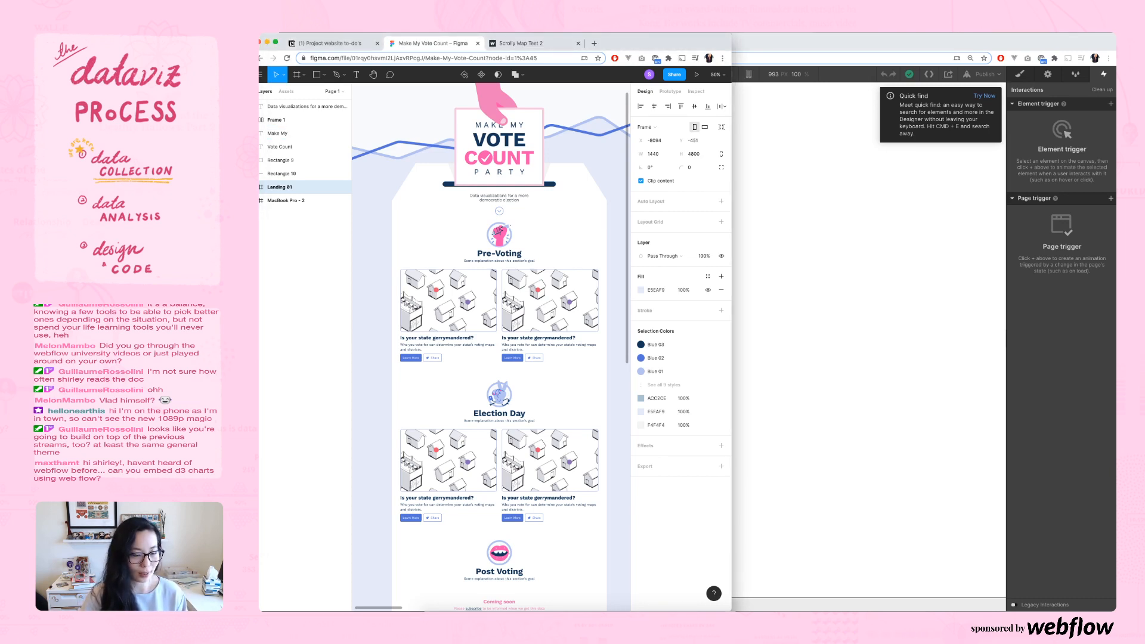
{"action": "key", "text": "super+Tab"}
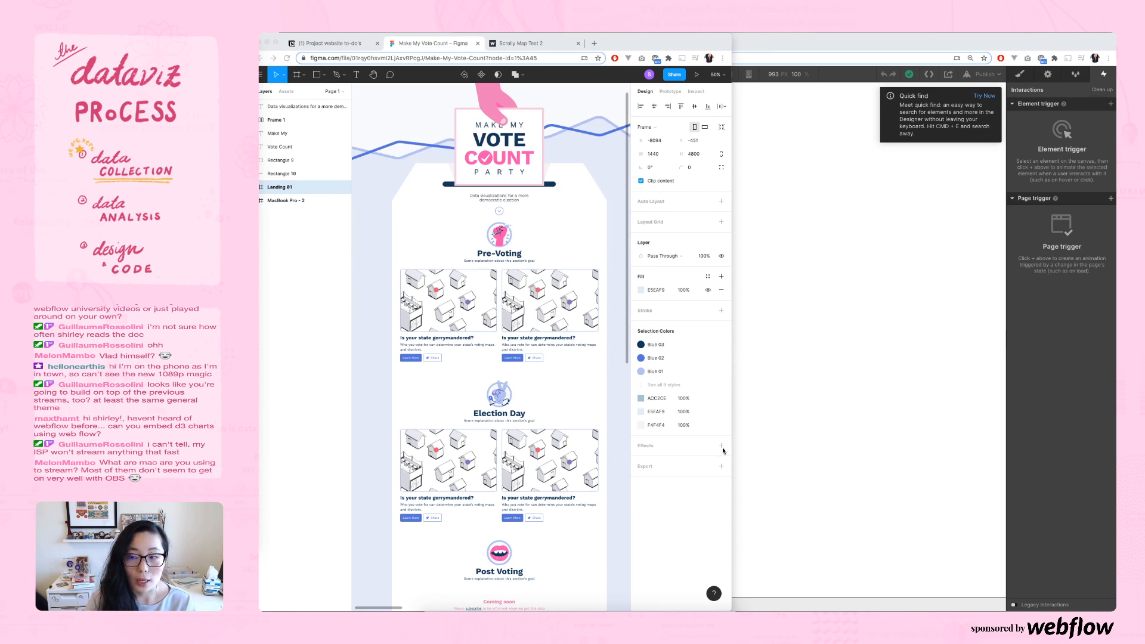
- Switch to Webflow, enlarge its interface and browse the addable elements from typography and CMS to forms and components
{"action": "left_click", "coordinate": [822, 439]}
{"action": "scroll", "coordinate": [533, 416], "scroll_direction": "down", "scroll_amount": 5}
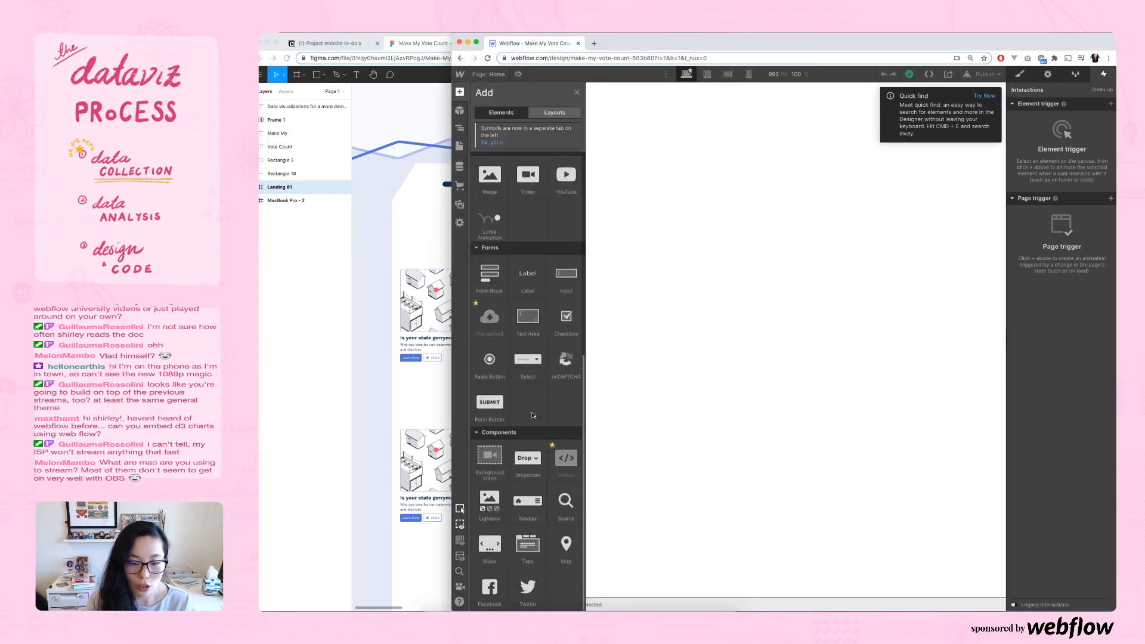
{"action": "key", "text": "super+equal"}
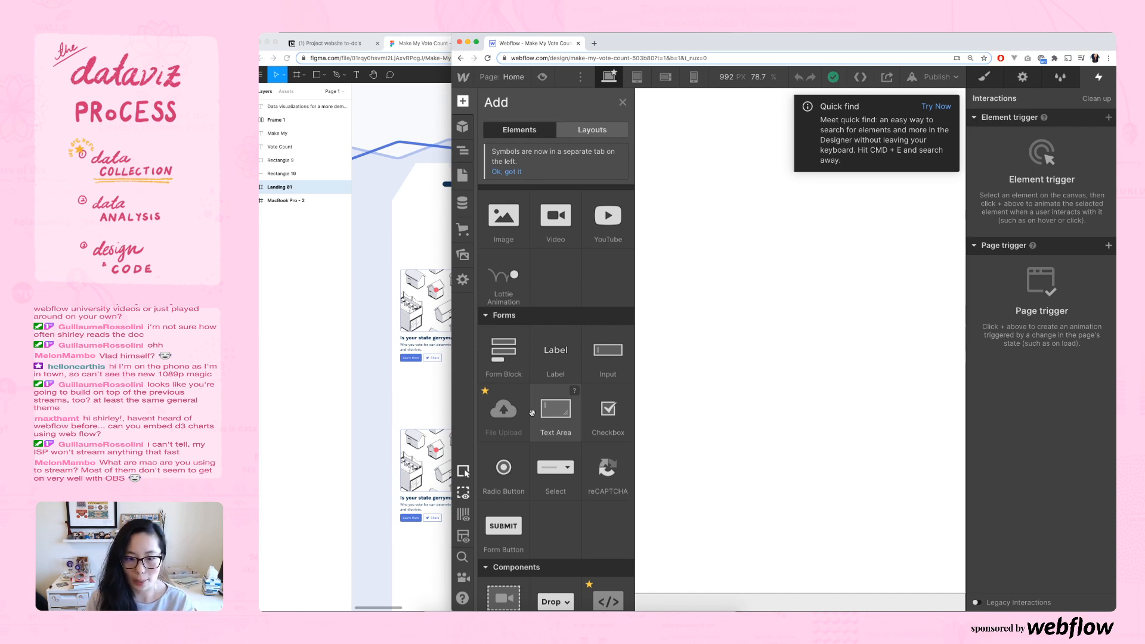
{"action": "scroll", "coordinate": [532, 413], "scroll_direction": "down", "scroll_amount": 2}
{"action": "scroll", "coordinate": [533, 416], "scroll_direction": "up", "scroll_amount": 5}
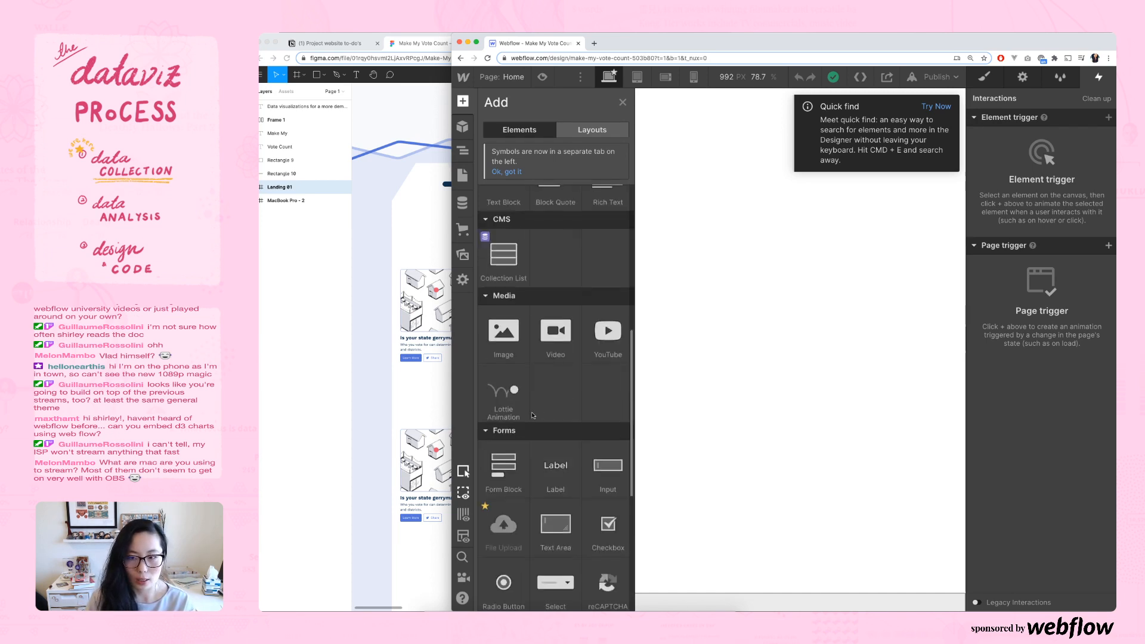
{"action": "scroll", "coordinate": [532, 416], "scroll_direction": "up", "scroll_amount": 5}
{"action": "scroll", "coordinate": [532, 413], "scroll_direction": "down", "scroll_amount": 3}
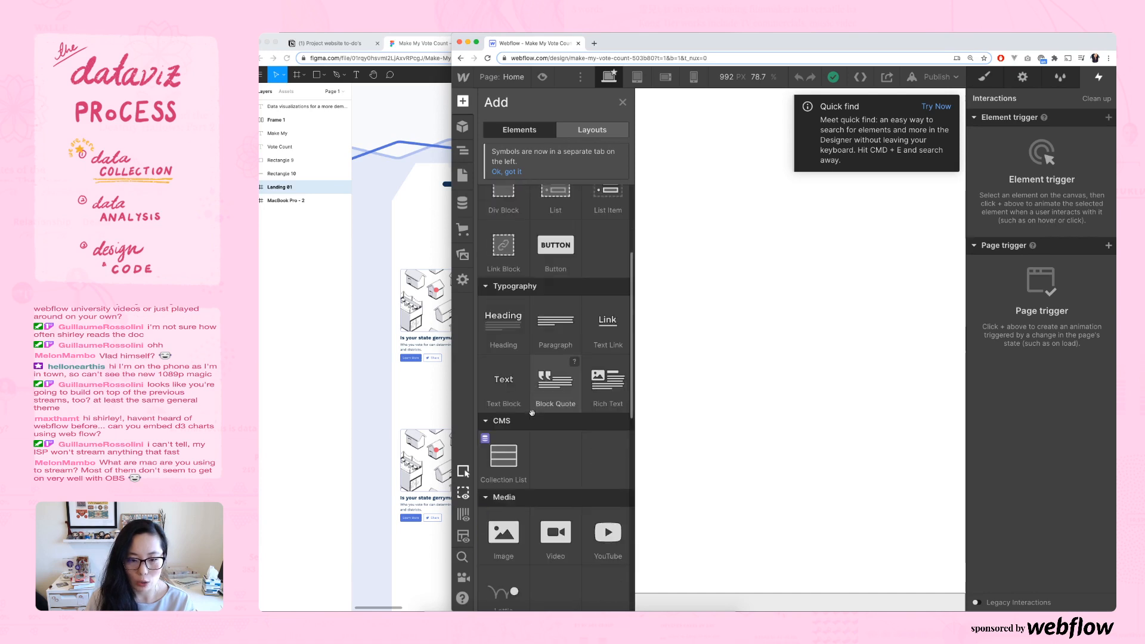
{"action": "scroll", "coordinate": [532, 413], "scroll_direction": "down", "scroll_amount": 5}
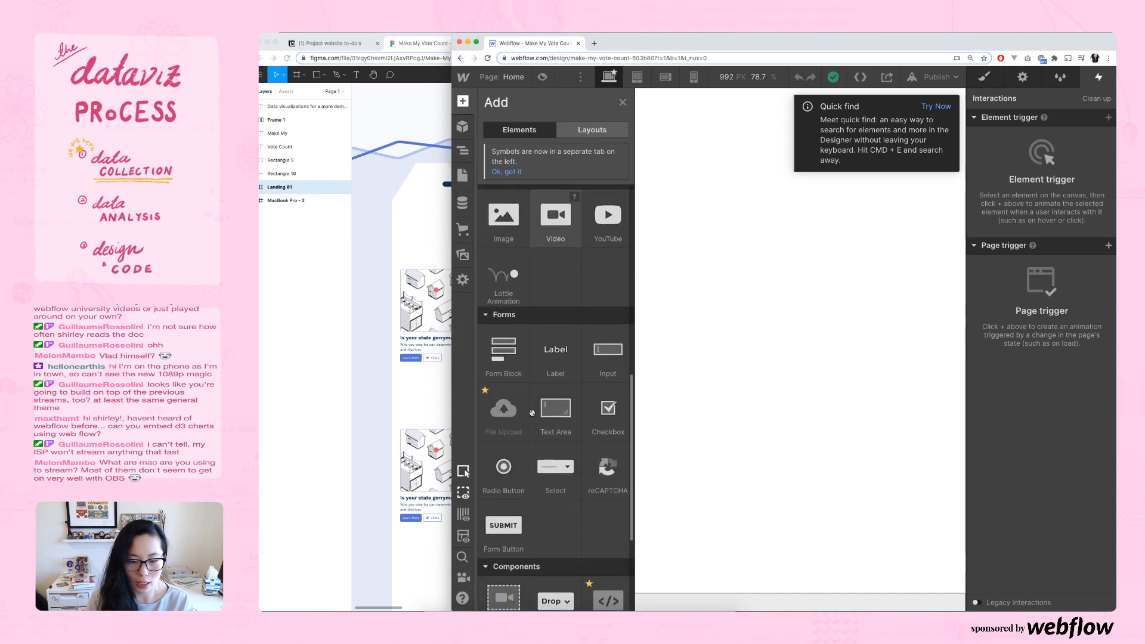
{"action": "scroll", "coordinate": [532, 413], "scroll_direction": "down", "scroll_amount": 3}
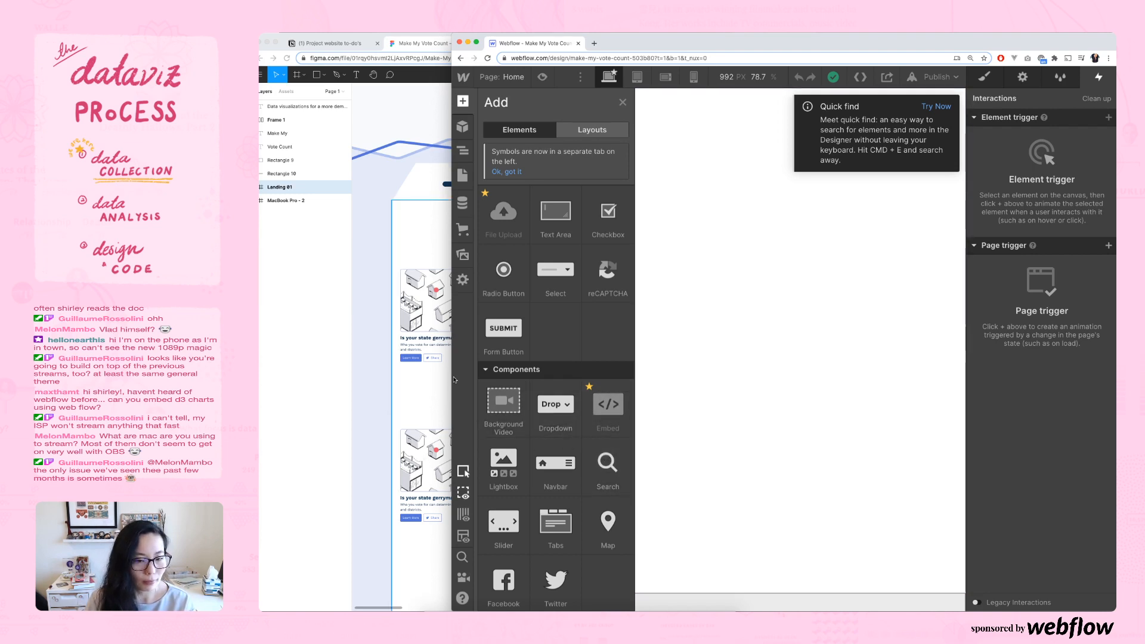
- Widen the Webflow window, open the Notion to-do list and narrow its window
{"action": "left_click_drag", "start_coordinate": [439, 378], "coordinate": [402, 378]}
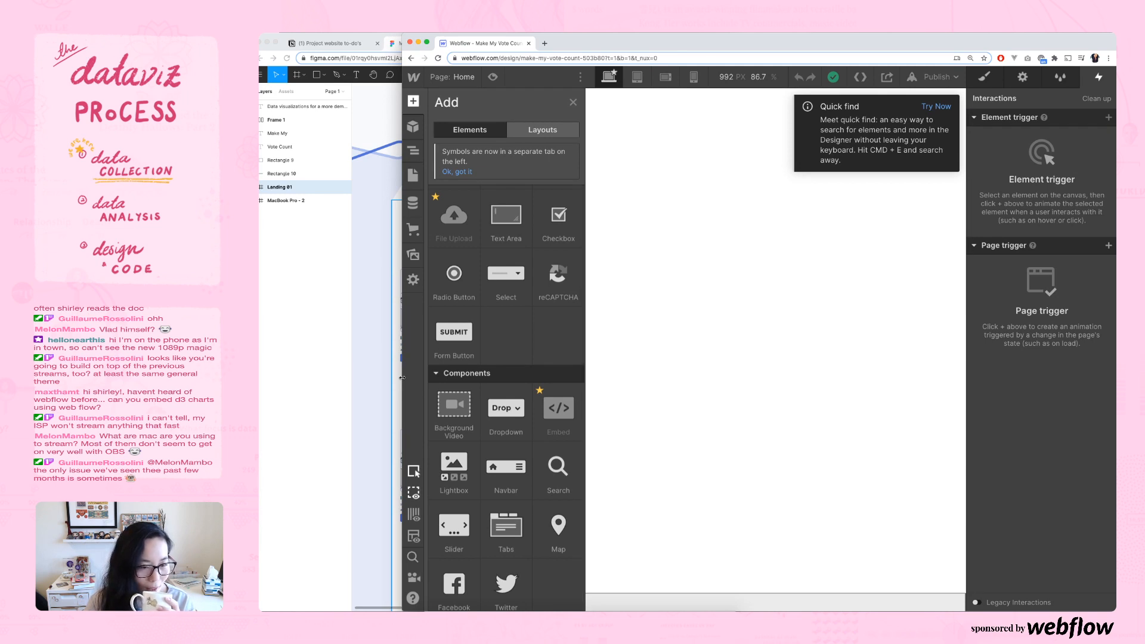
{"action": "left_click_drag", "start_coordinate": [402, 377], "coordinate": [396, 379]}
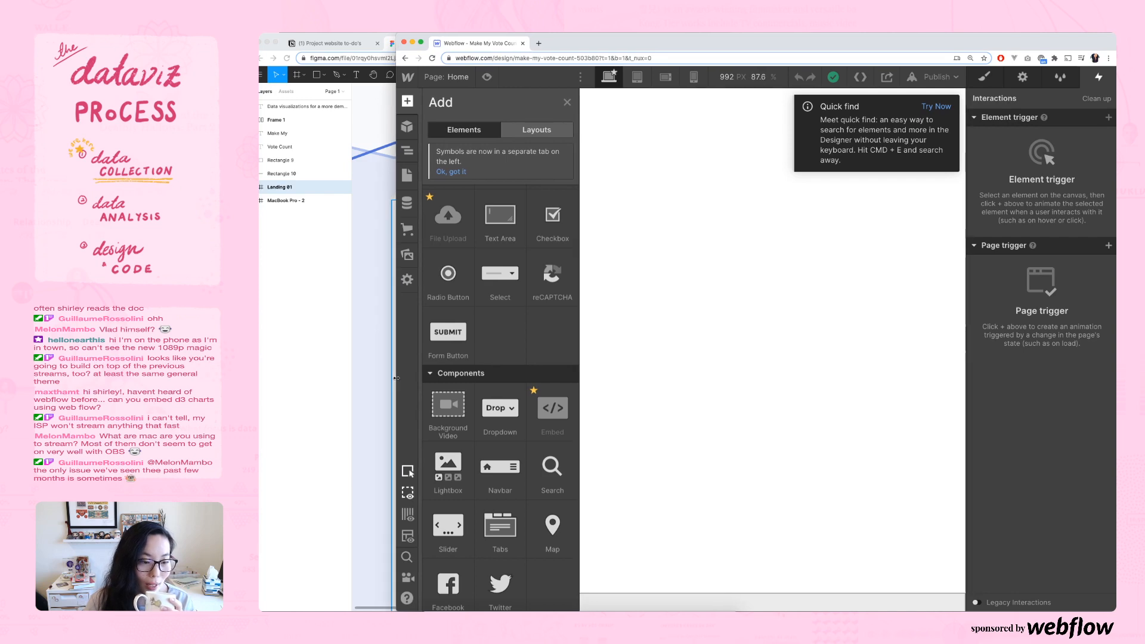
{"action": "left_click", "coordinate": [337, 44]}
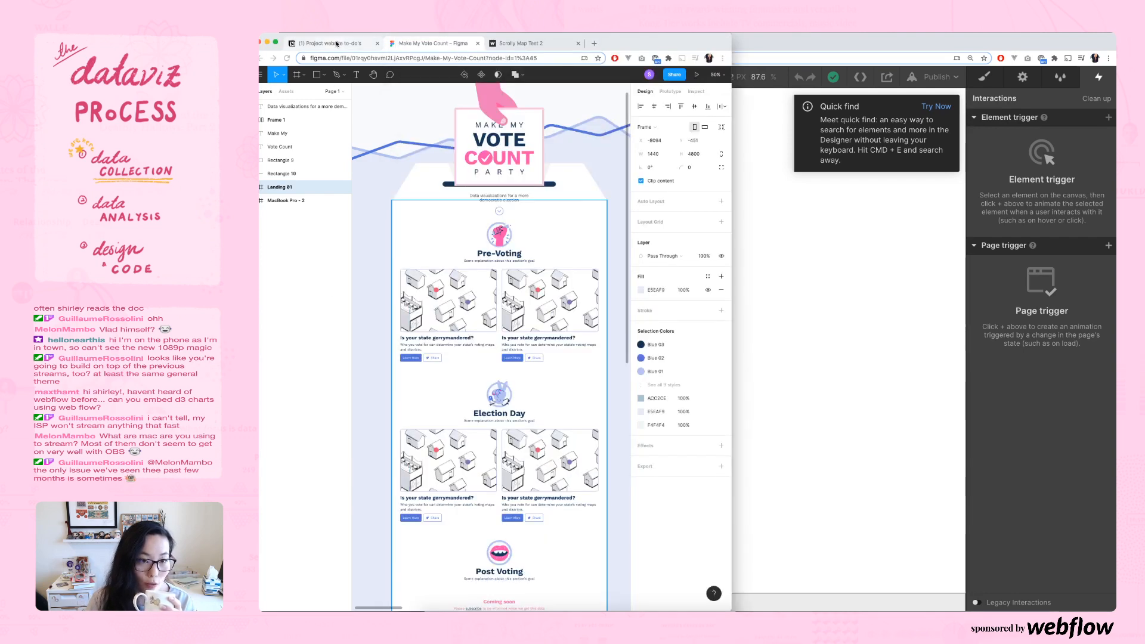
{"action": "left_click", "coordinate": [800, 43]}
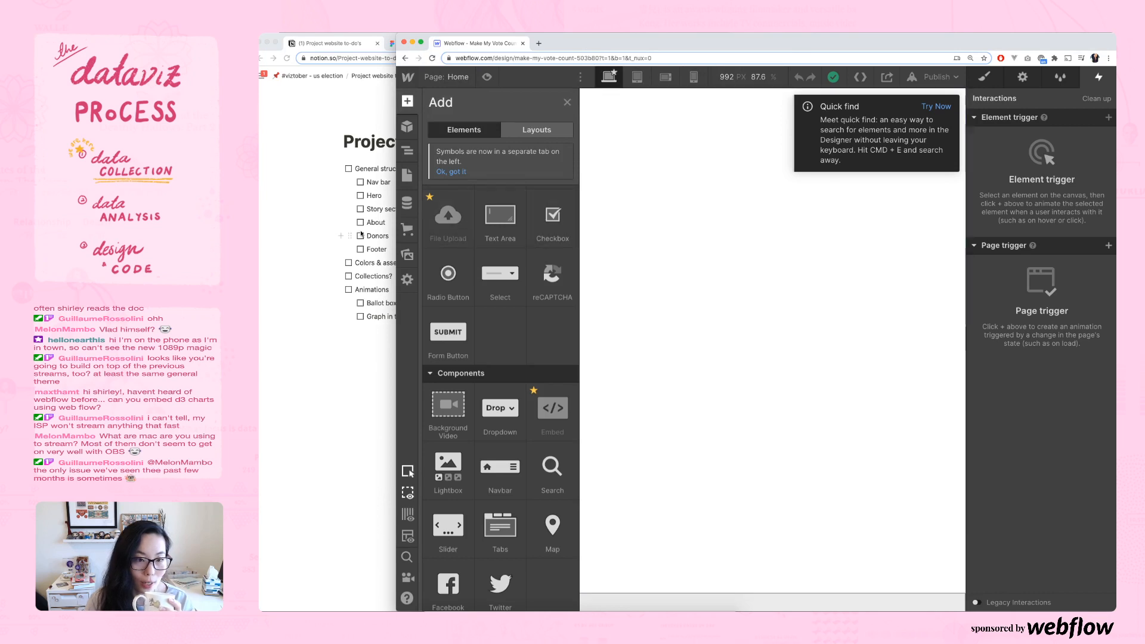
{"action": "left_click", "coordinate": [318, 307]}
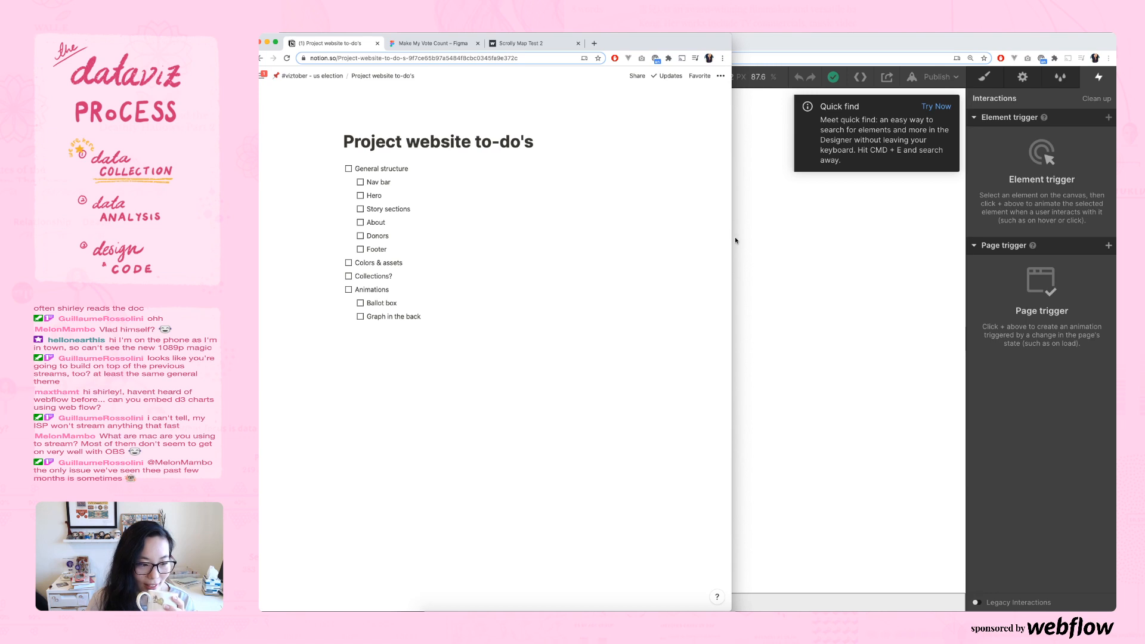
{"action": "left_click_drag", "start_coordinate": [731, 238], "coordinate": [695, 251]}
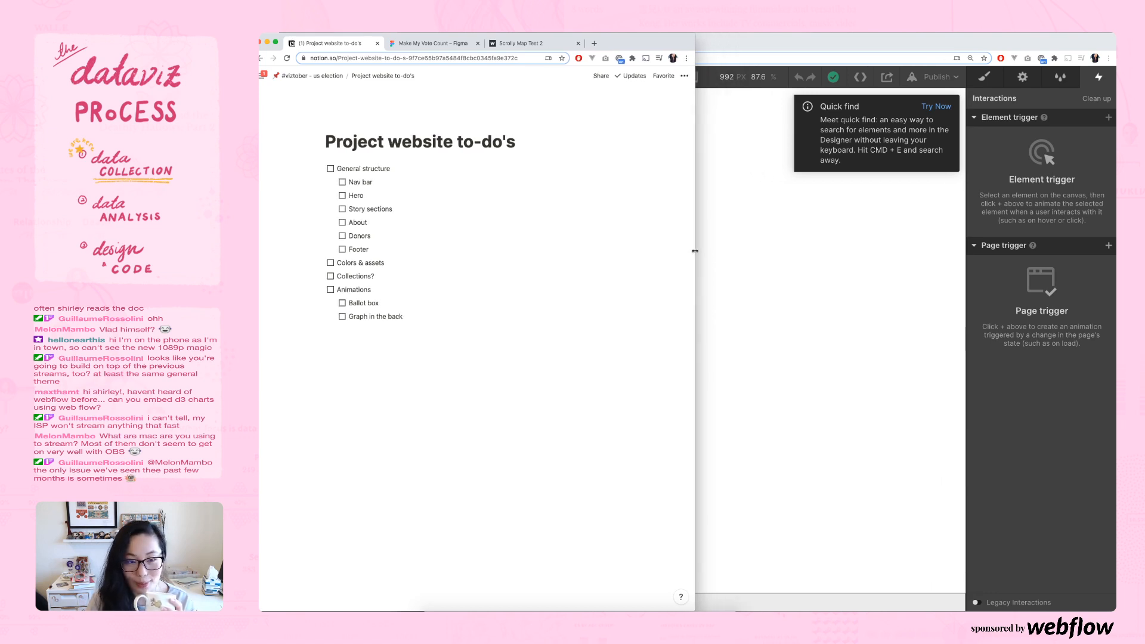
- Return to Webflow and read the Quick find tip about searching for elements in the Designer
{"action": "left_click", "coordinate": [780, 38]}
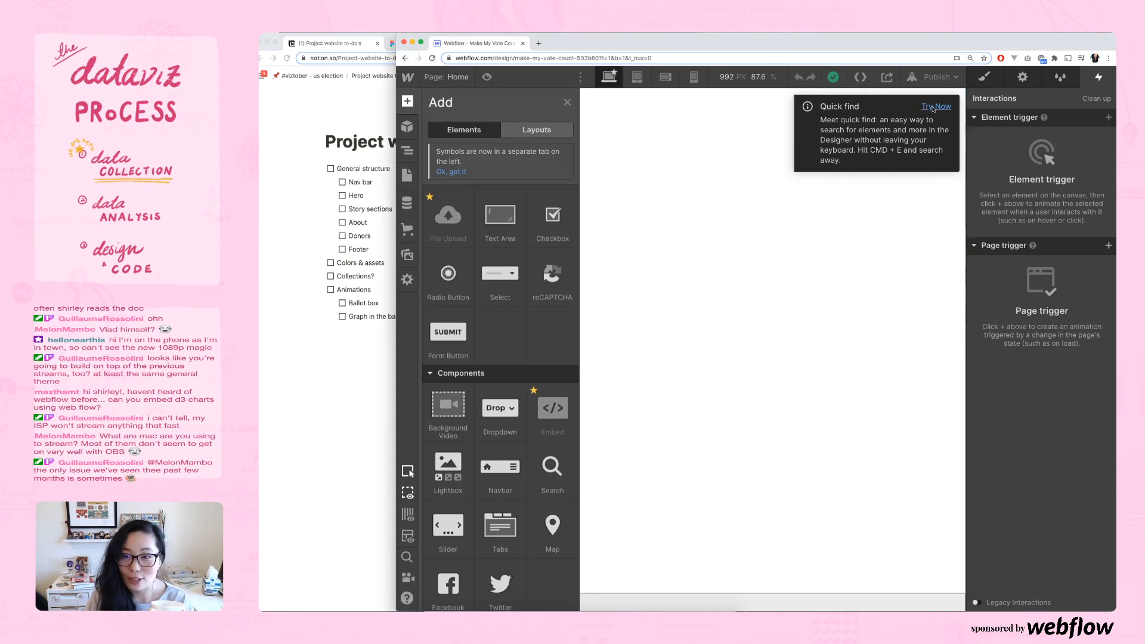
{"action": "left_click_drag", "start_coordinate": [821, 106], "coordinate": [904, 171]}
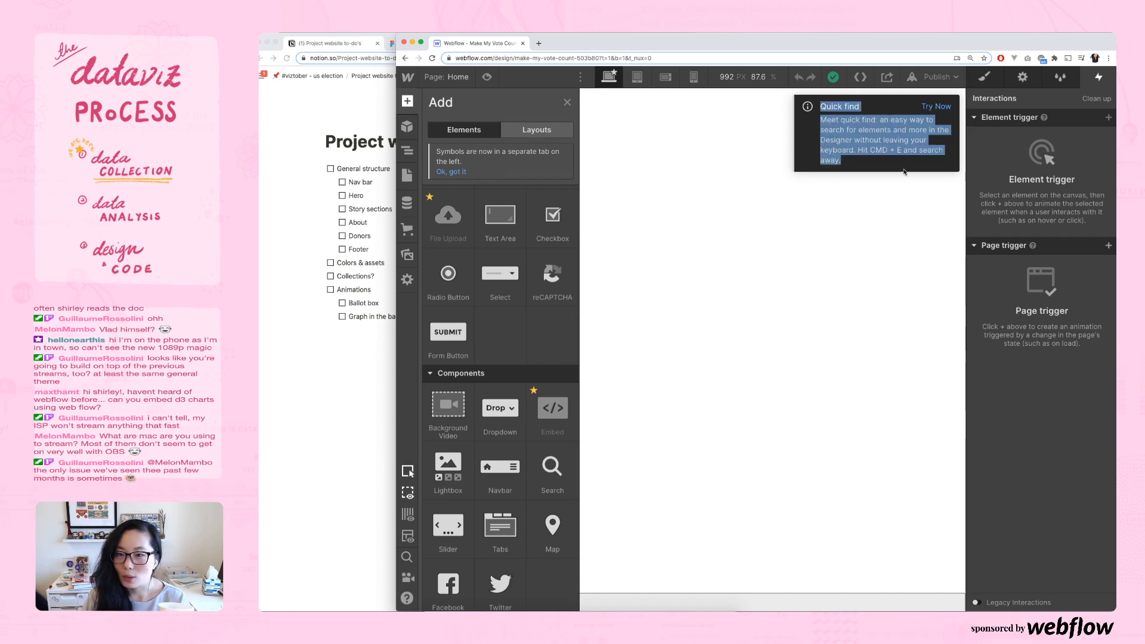
{"action": "left_click", "coordinate": [891, 161]}
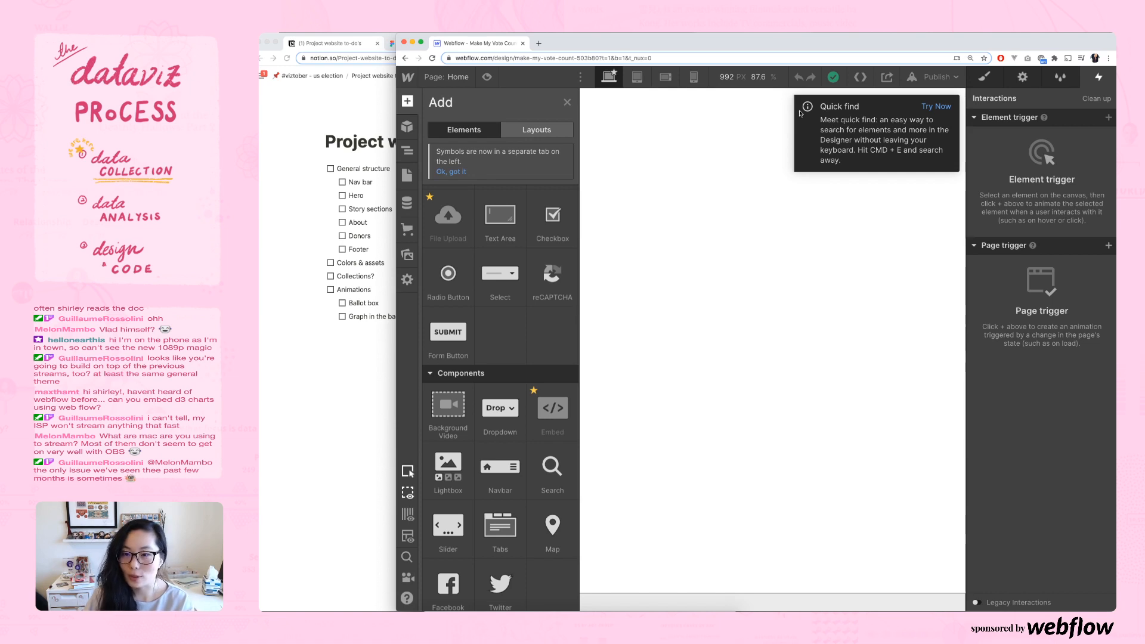
{"action": "left_click_drag", "start_coordinate": [827, 120], "coordinate": [916, 175]}
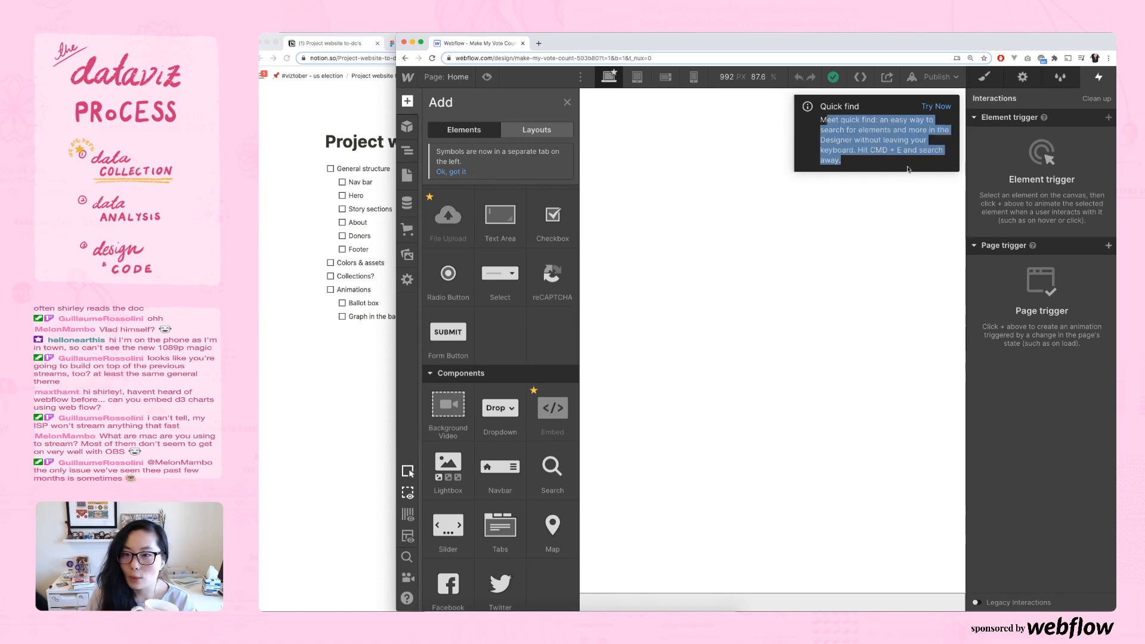
- Search for "nav" with quick find and add a Navbar element to the Home page
{"action": "left_click", "coordinate": [848, 161]}
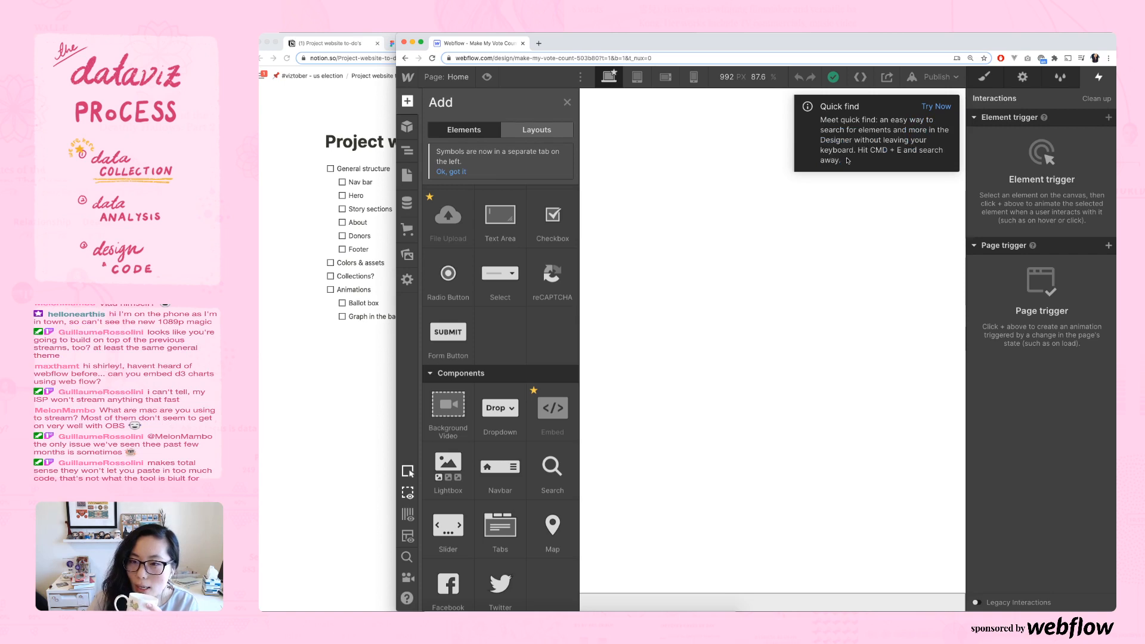
{"action": "left_click", "coordinate": [945, 109]}
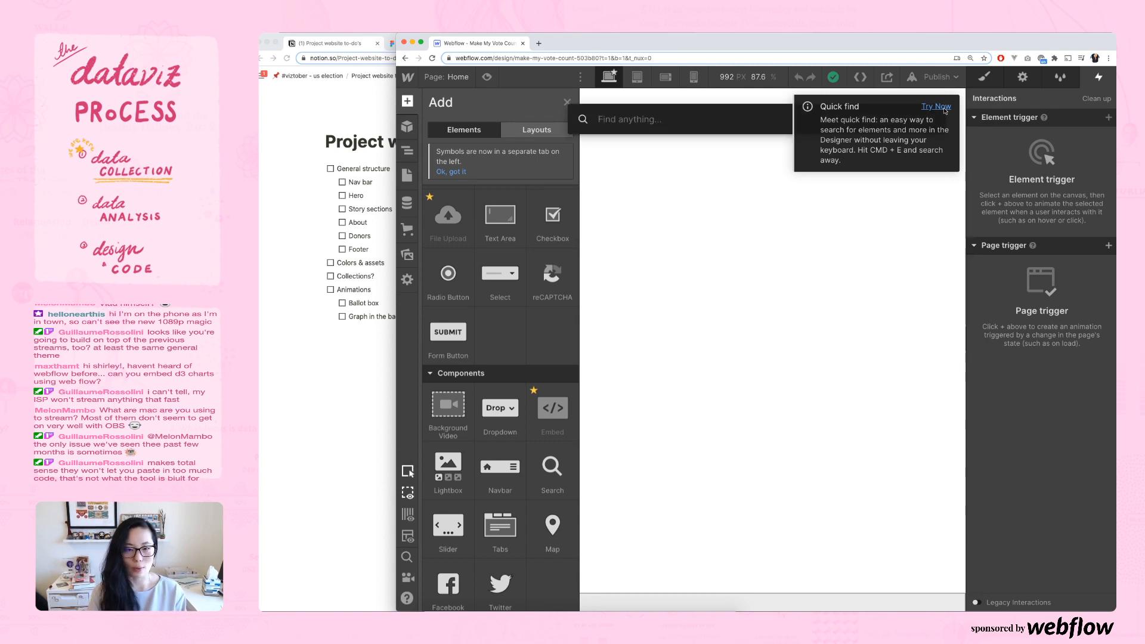
{"action": "type", "text": "nav"}
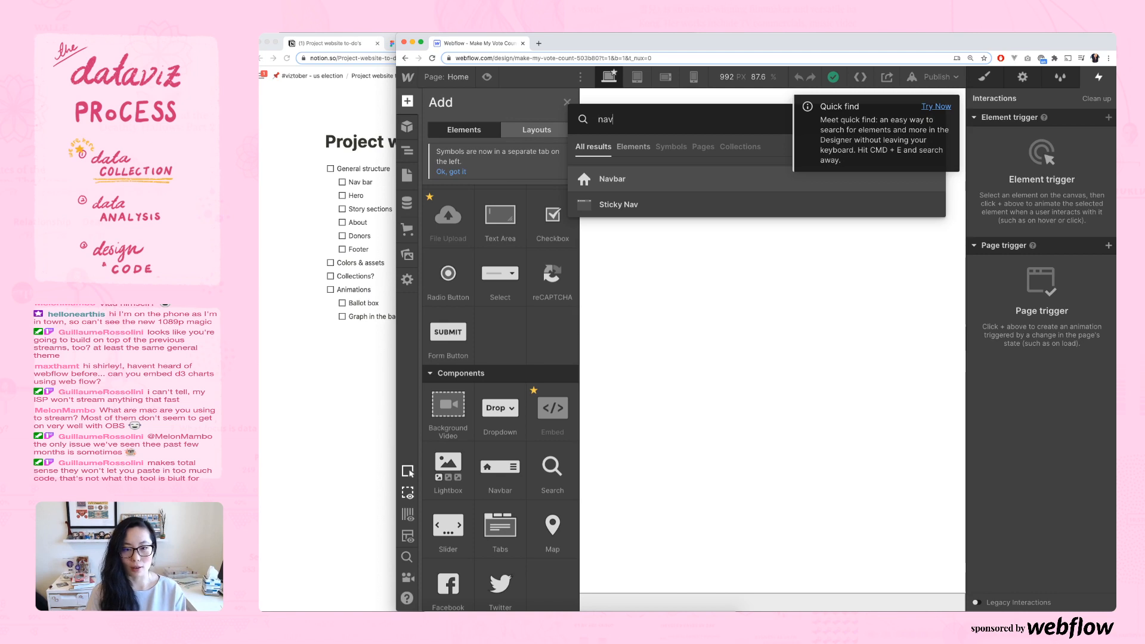
{"action": "key", "text": "Return"}
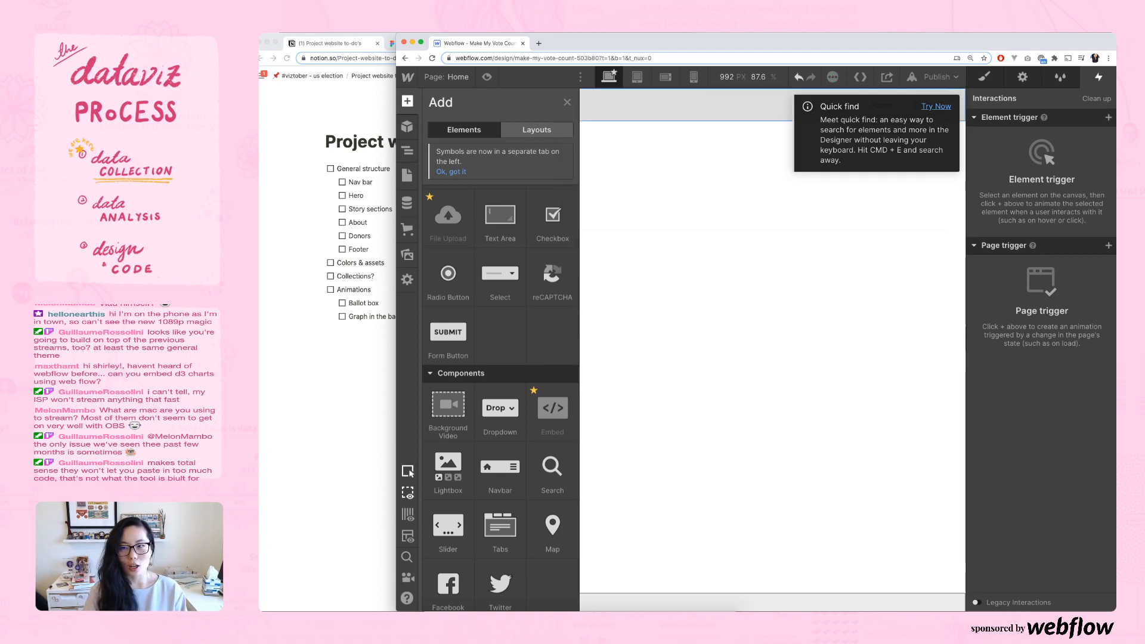
{"action": "left_click", "coordinate": [932, 108]}
{"action": "key", "text": "Escape"}
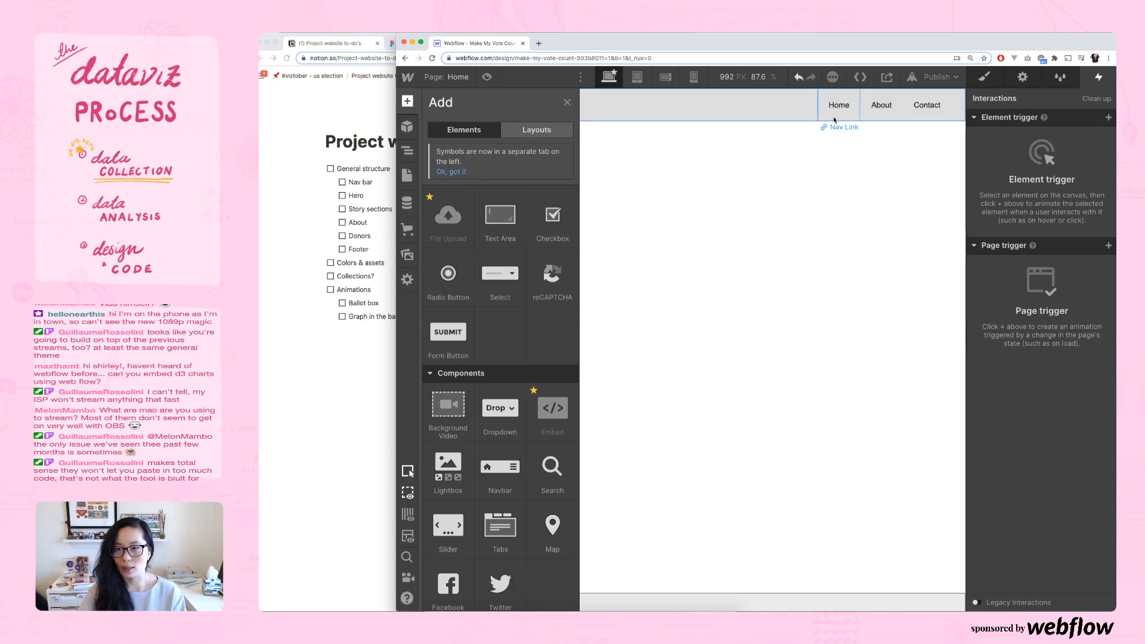
- Check the canvas width and scale settings and show the navbar's style properties
{"action": "left_click", "coordinate": [757, 77]}
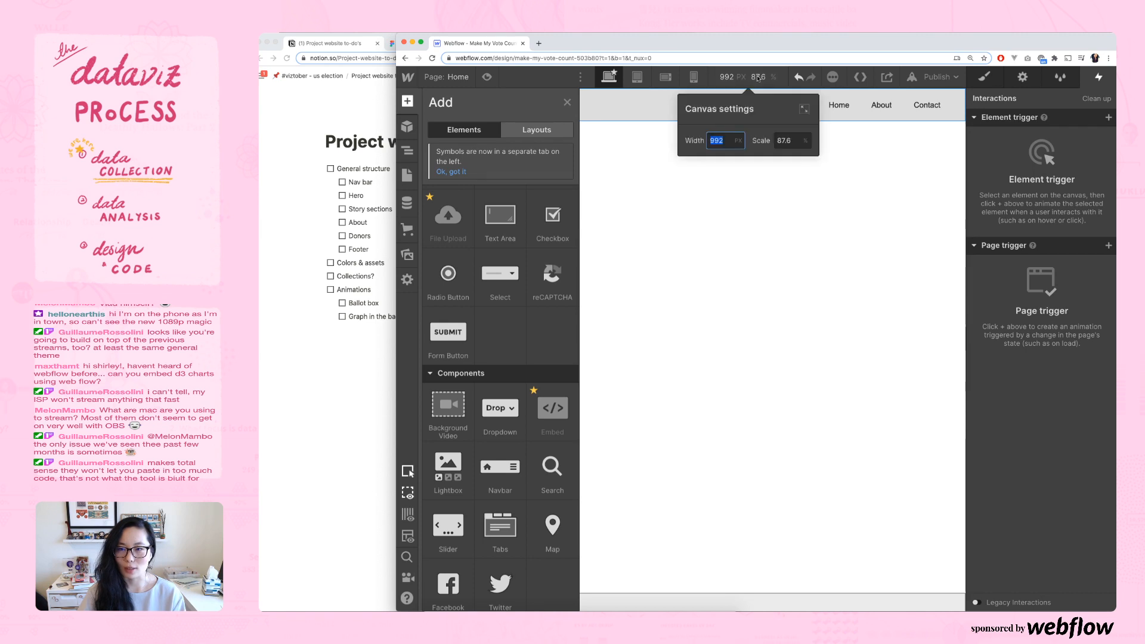
{"action": "left_click", "coordinate": [757, 78]}
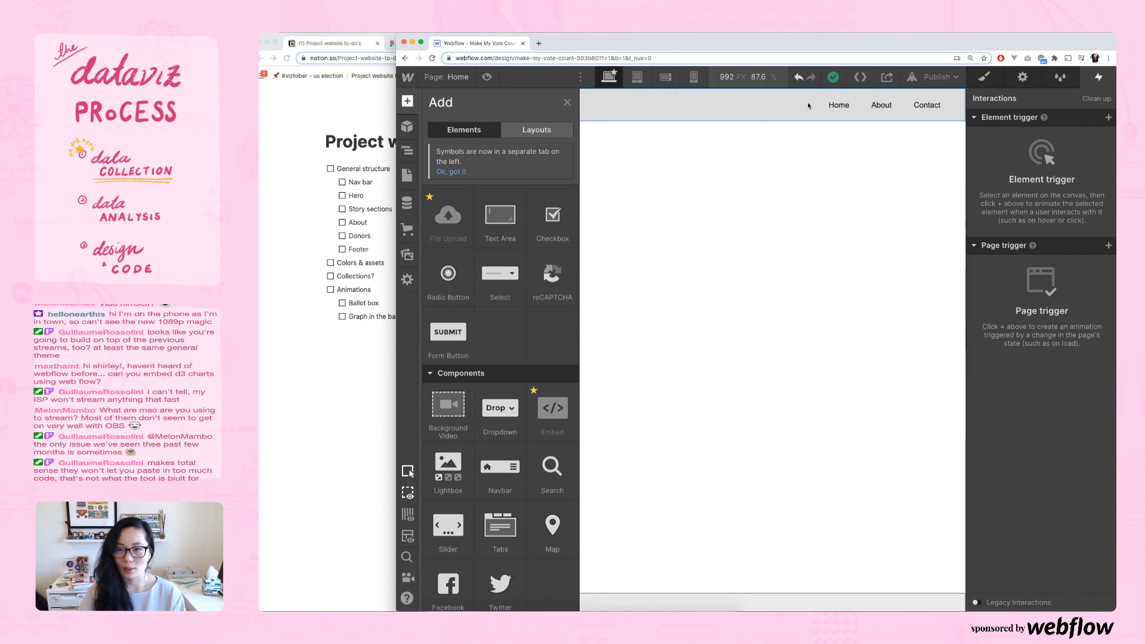
{"action": "left_click", "coordinate": [767, 79]}
{"action": "left_click", "coordinate": [806, 109]}
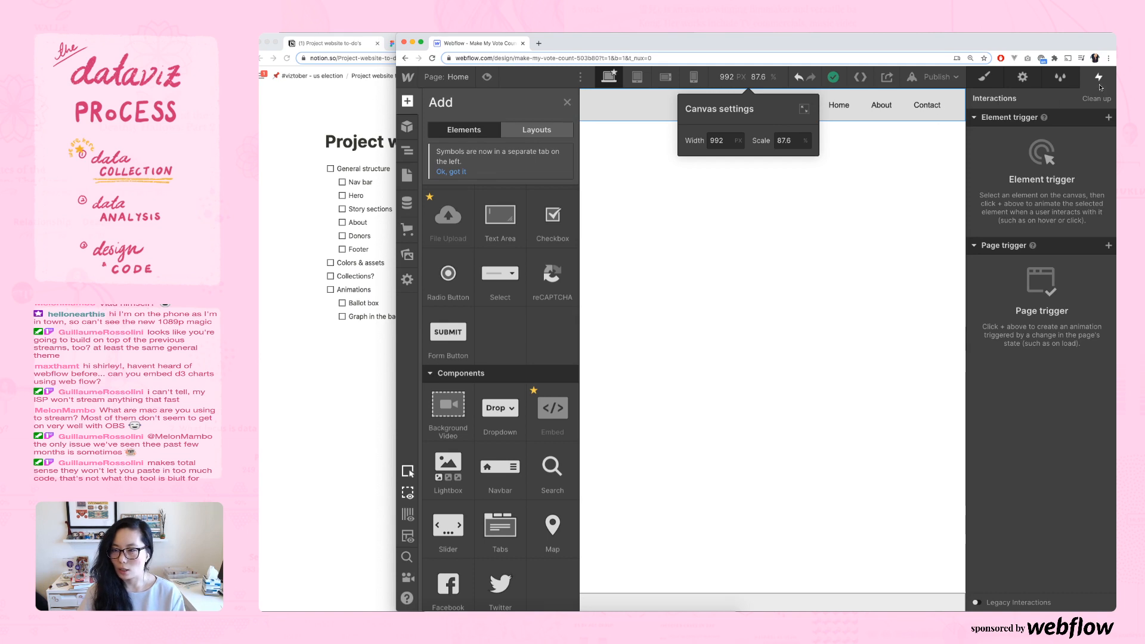
{"action": "left_click", "coordinate": [1067, 393]}
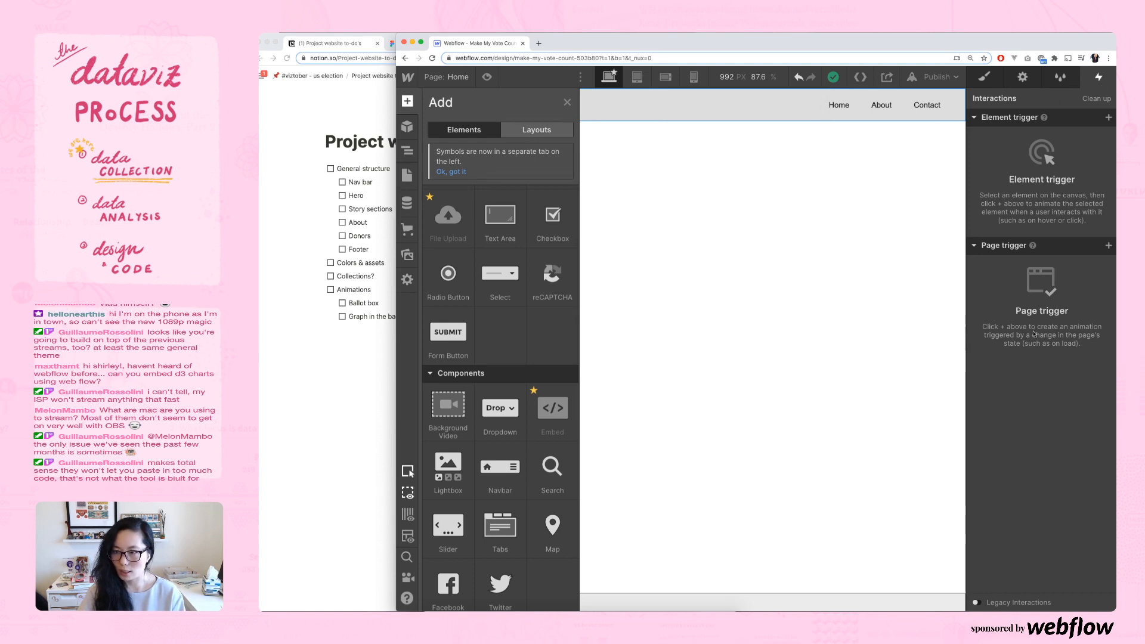
{"action": "left_click", "coordinate": [987, 84]}
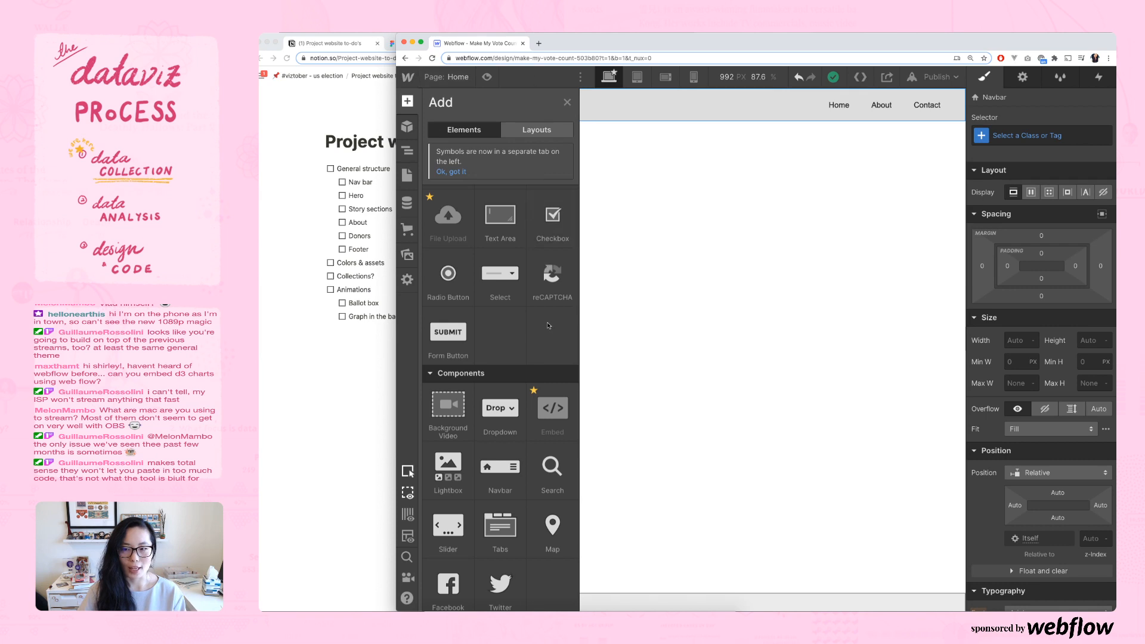
- Look through the project's symbols, element hierarchy and pages, and widen the Webflow window
{"action": "scroll", "coordinate": [550, 411], "scroll_direction": "down", "scroll_amount": 1}
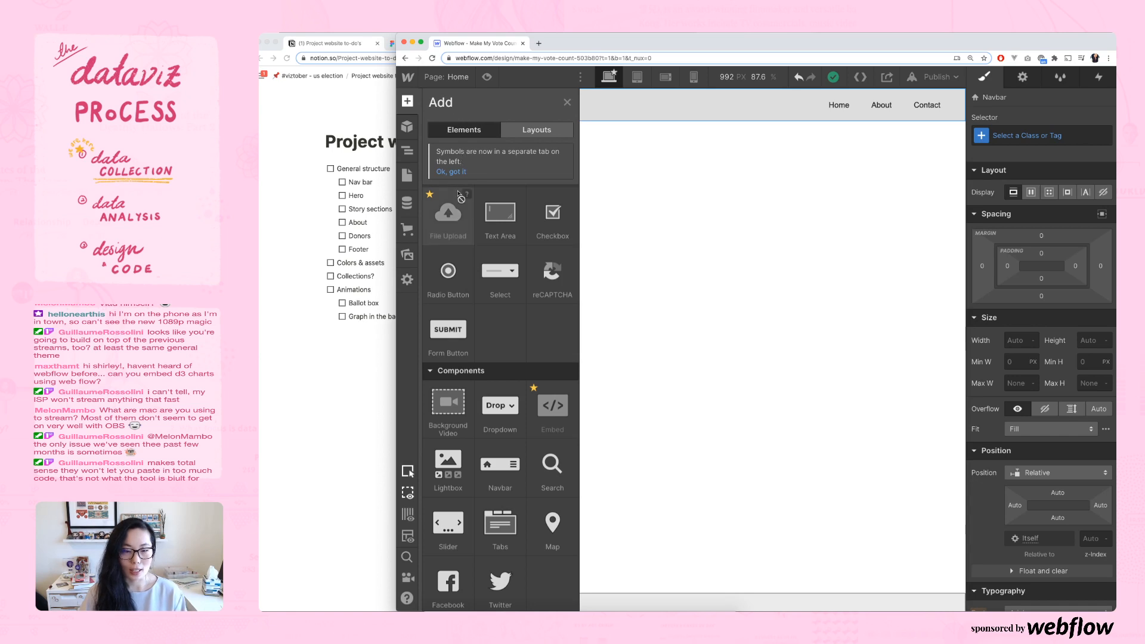
{"action": "left_click", "coordinate": [409, 128]}
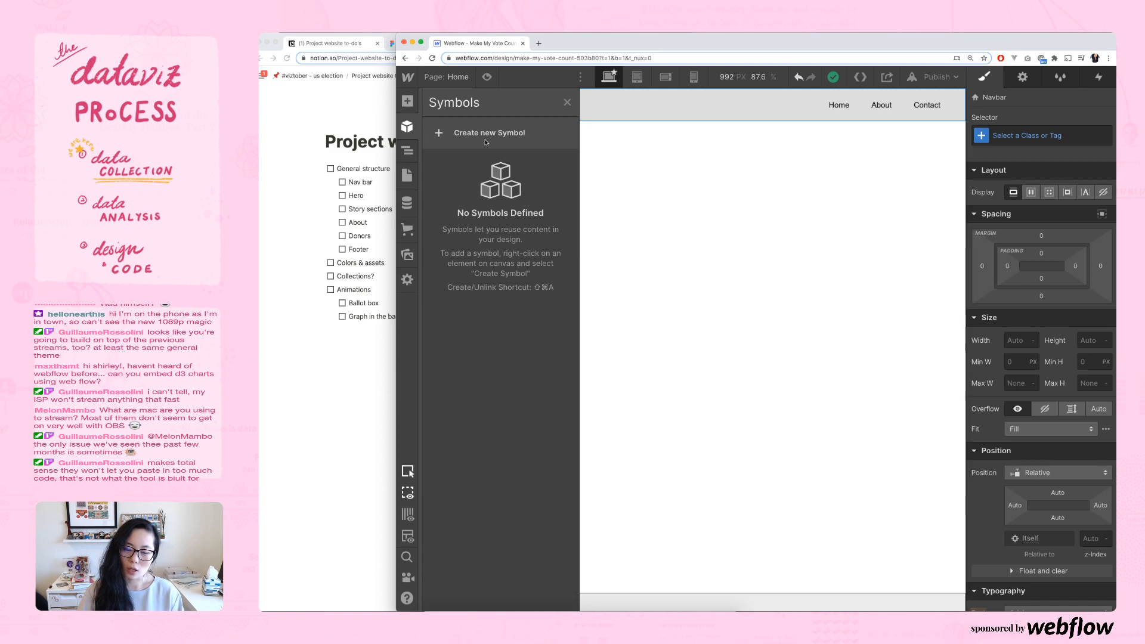
{"action": "left_click", "coordinate": [408, 152]}
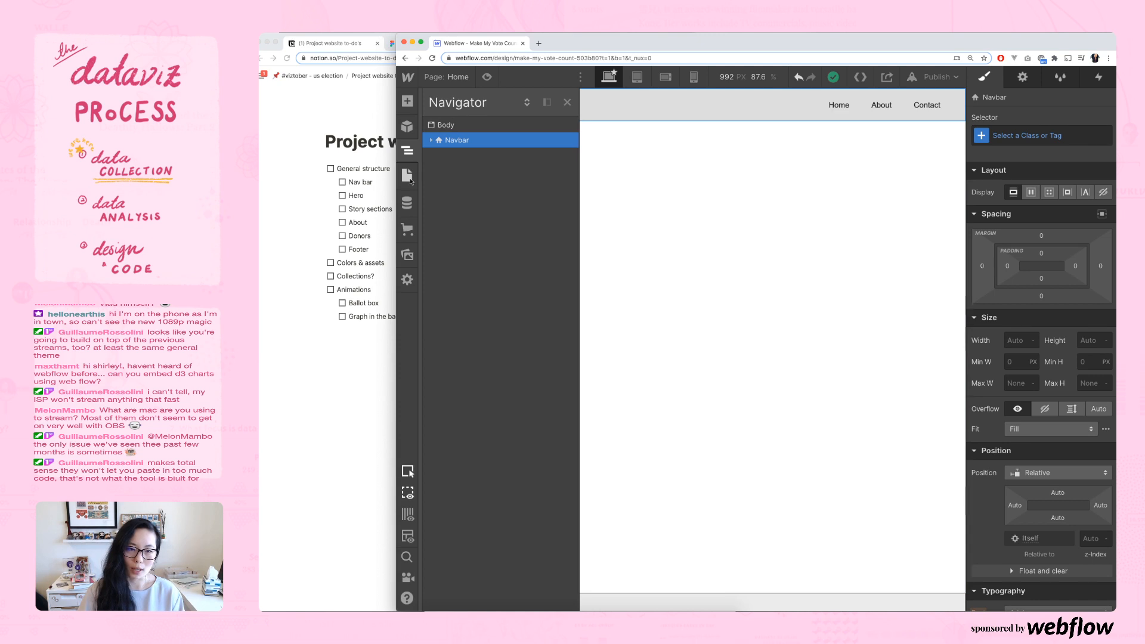
{"action": "left_click", "coordinate": [408, 176]}
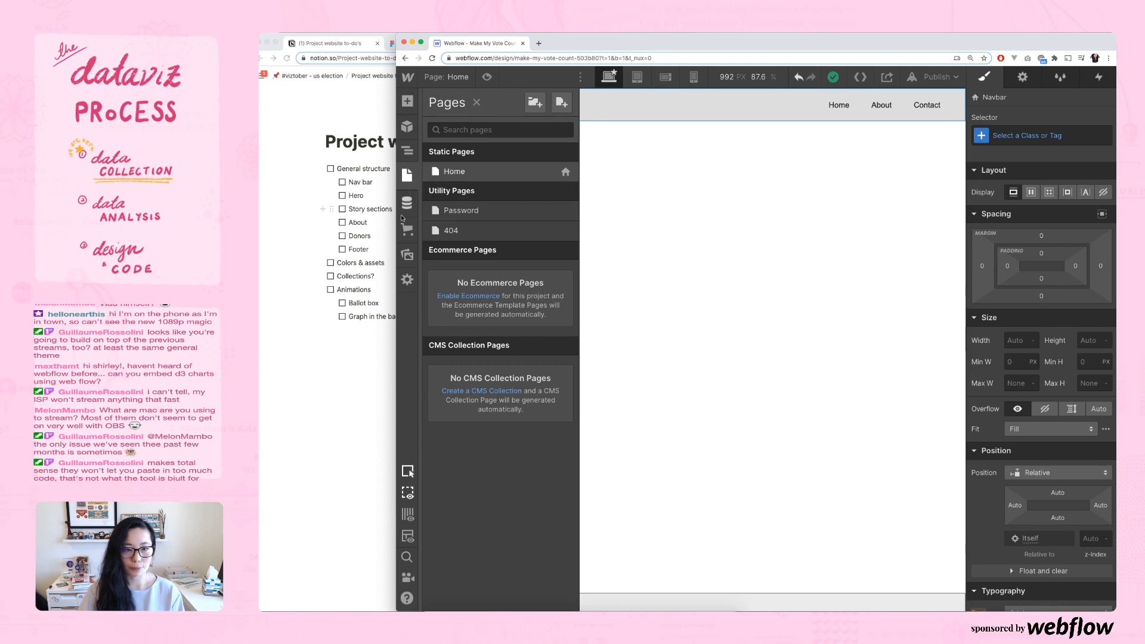
{"action": "left_click_drag", "start_coordinate": [397, 224], "coordinate": [298, 231]}
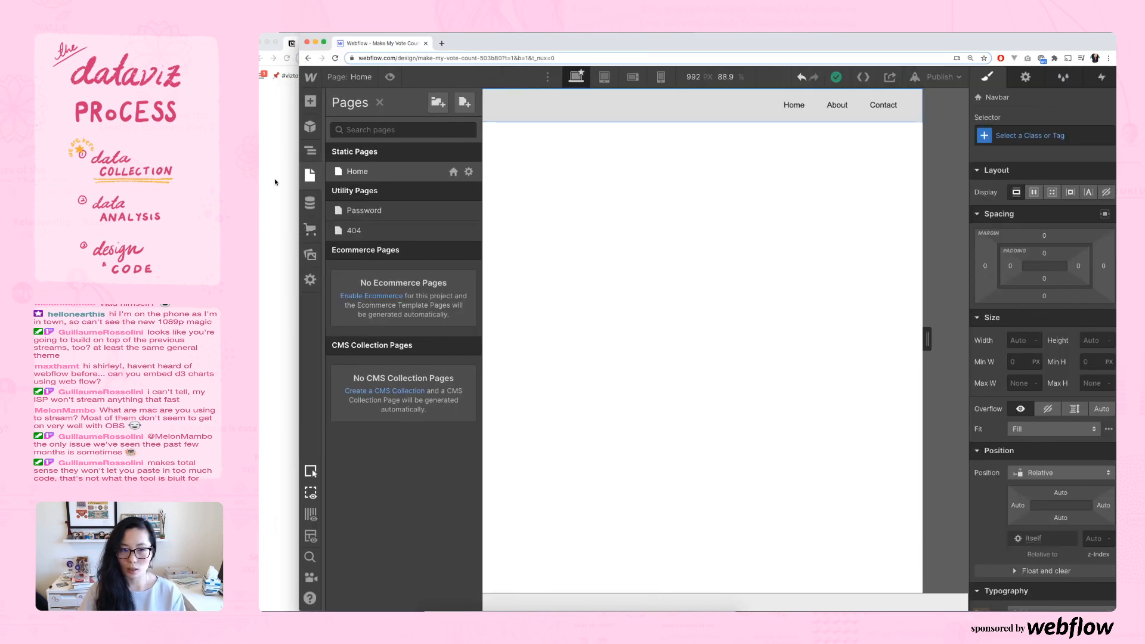
- Examine the CMS collections, ecommerce, assets and project settings areas without enabling the store
{"action": "left_click", "coordinate": [312, 202]}
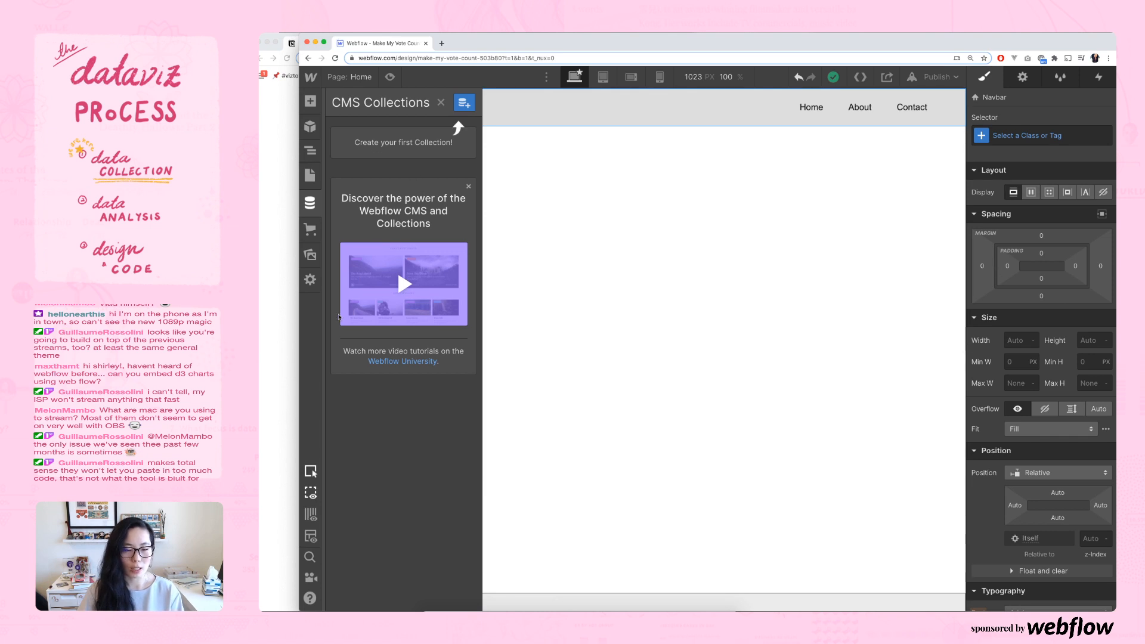
{"action": "left_click", "coordinate": [311, 231]}
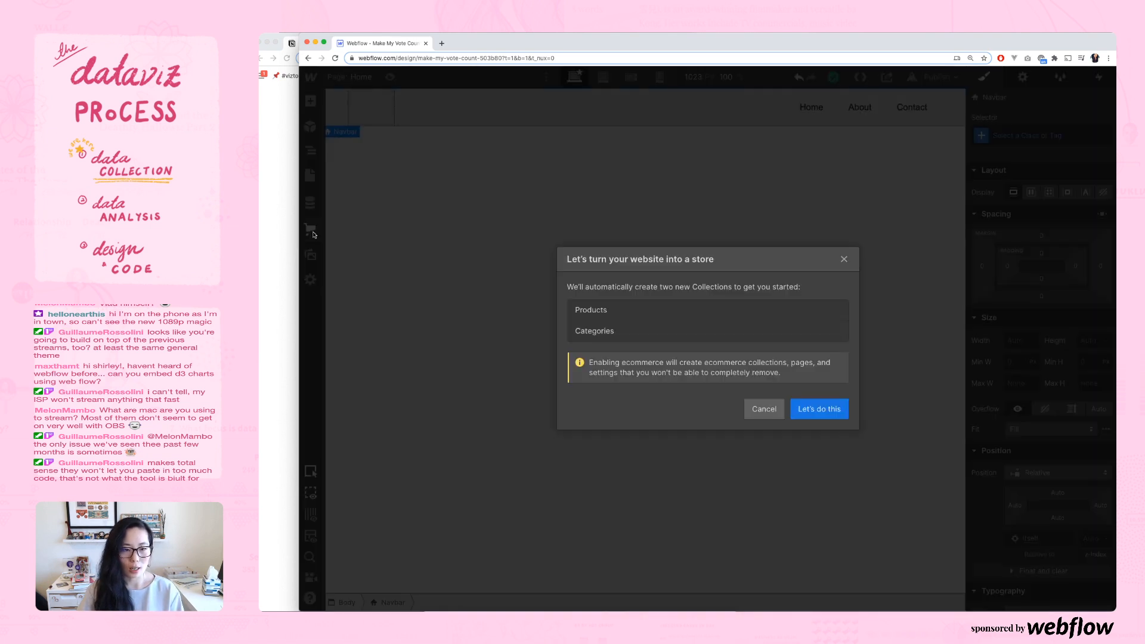
{"action": "left_click", "coordinate": [316, 208]}
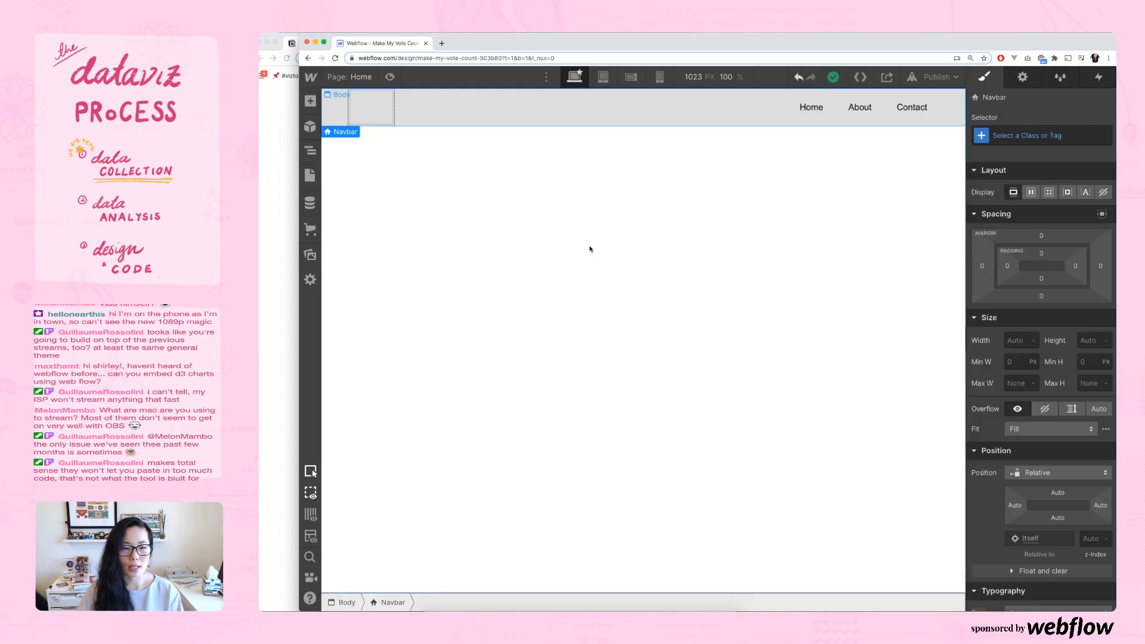
{"action": "left_click", "coordinate": [316, 206]}
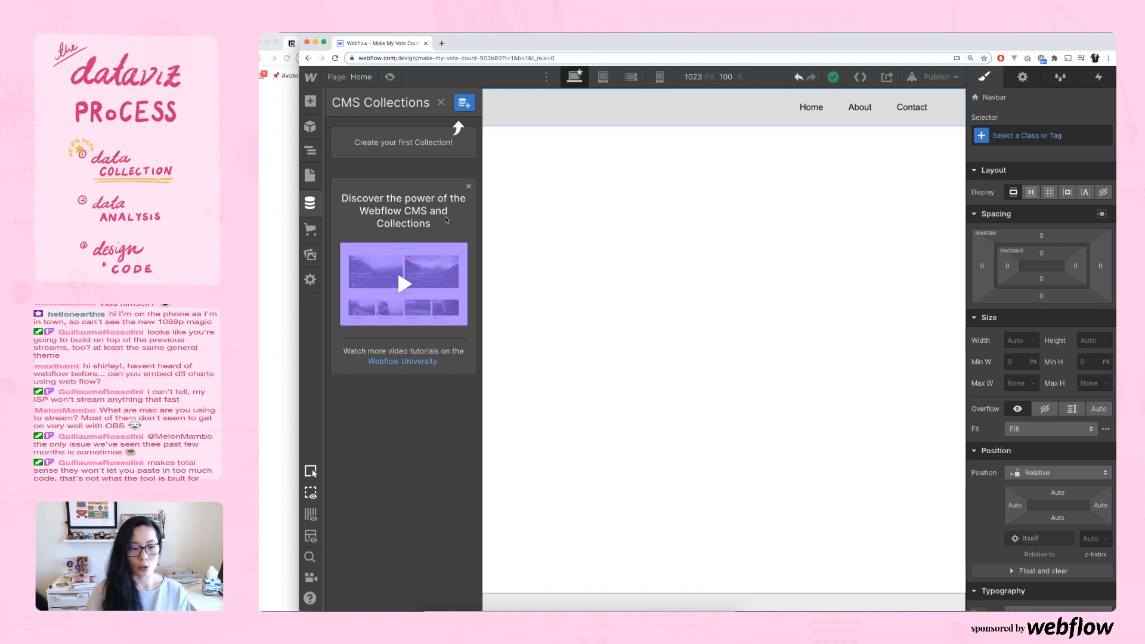
{"action": "left_click", "coordinate": [312, 233]}
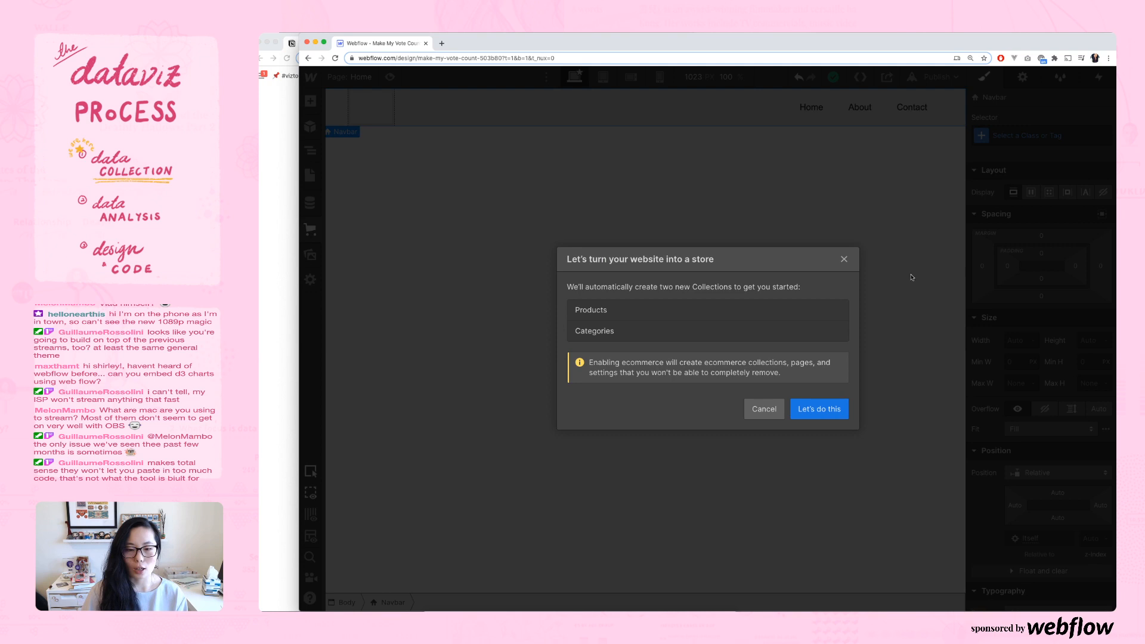
{"action": "left_click", "coordinate": [845, 259]}
{"action": "left_click", "coordinate": [310, 255]}
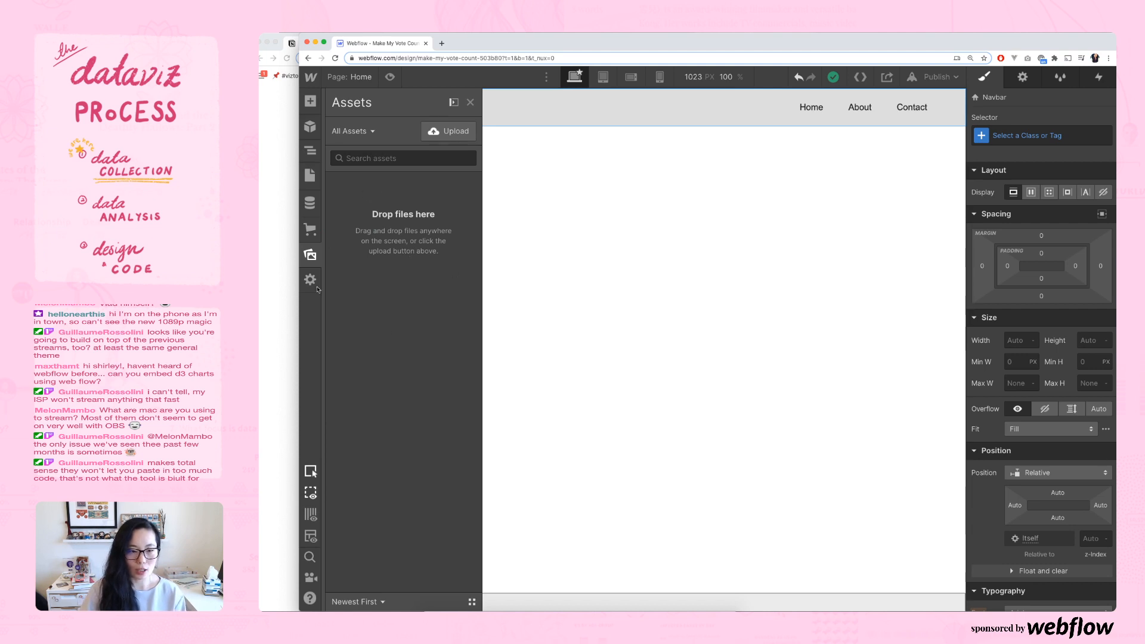
{"action": "left_click", "coordinate": [310, 279]}
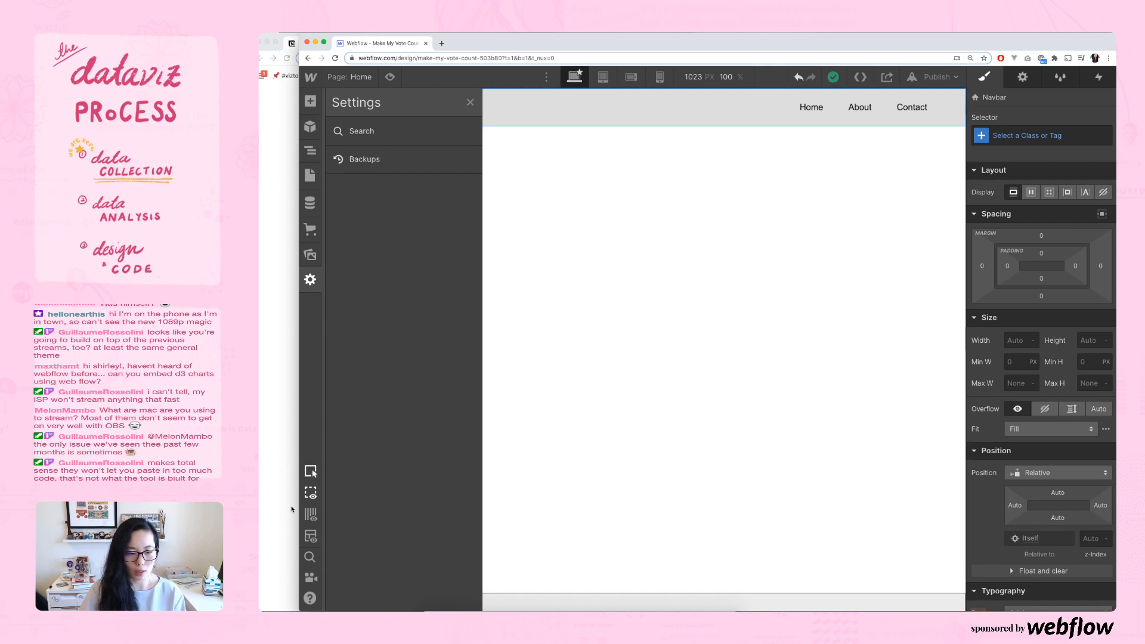
{"action": "left_click", "coordinate": [310, 397]}
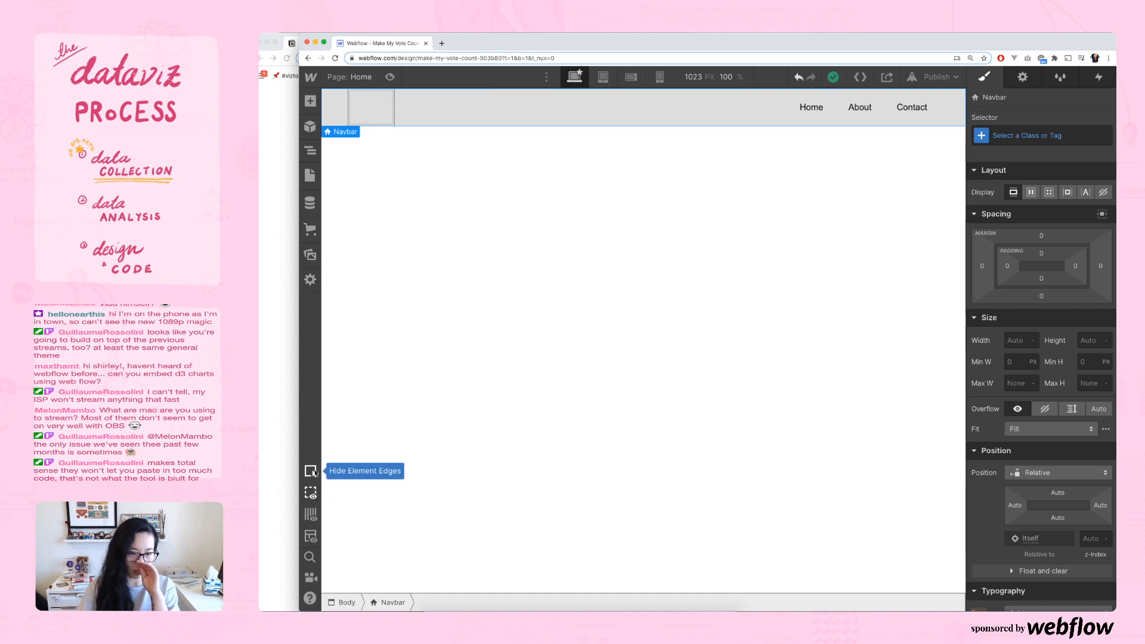
- Show the light guide overlay on the canvas and look at the help options
{"action": "left_click", "coordinate": [310, 471]}
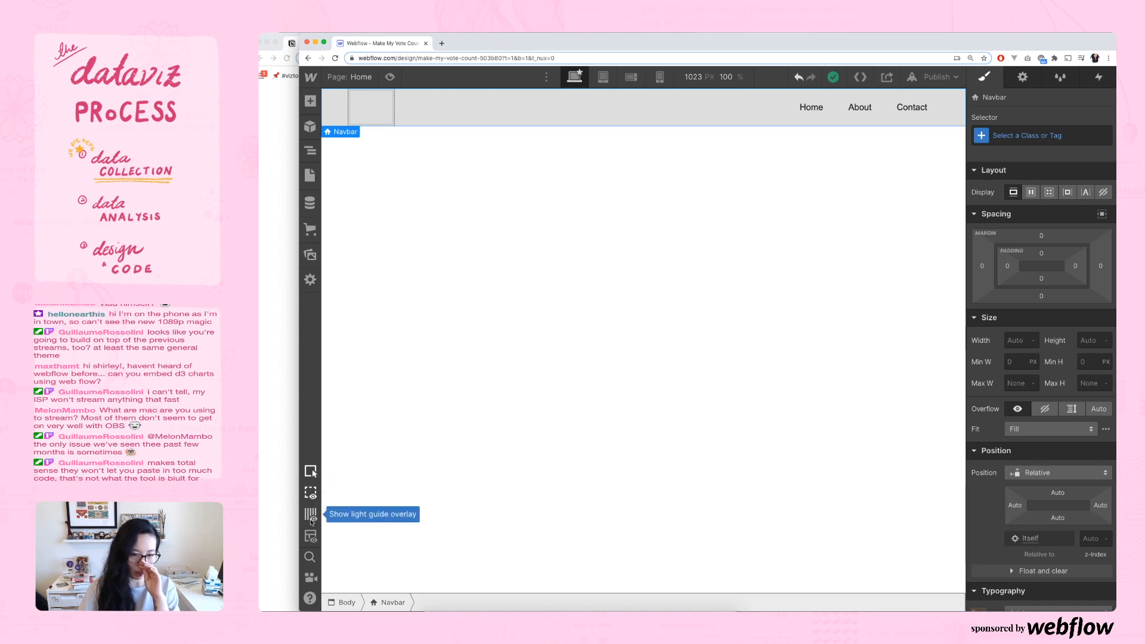
{"action": "left_click", "coordinate": [311, 514]}
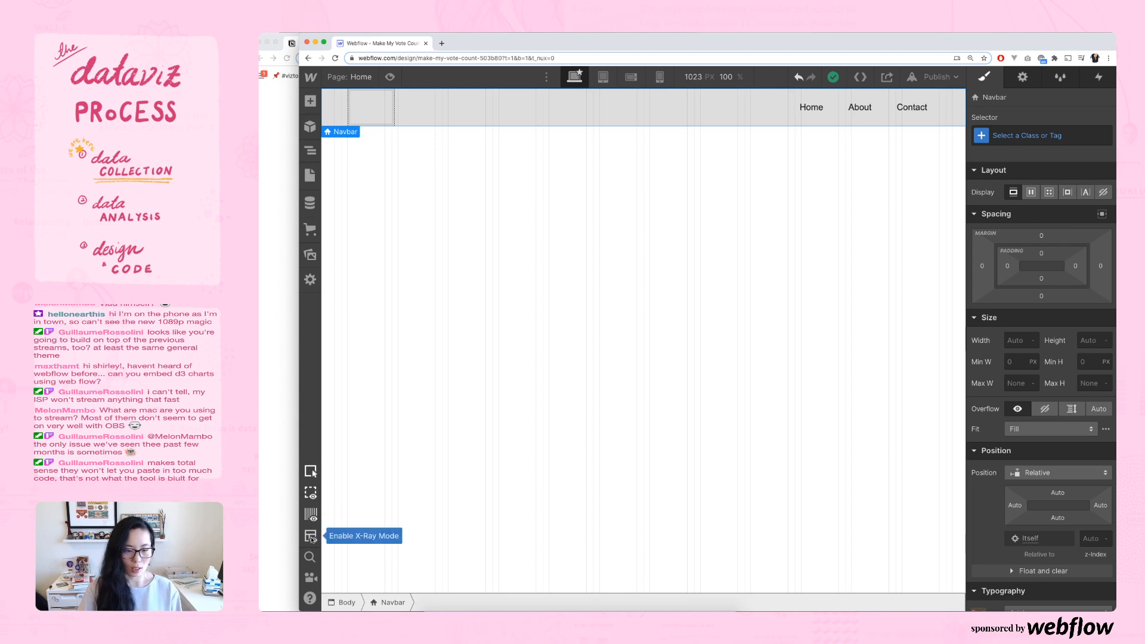
{"action": "left_click", "coordinate": [310, 539]}
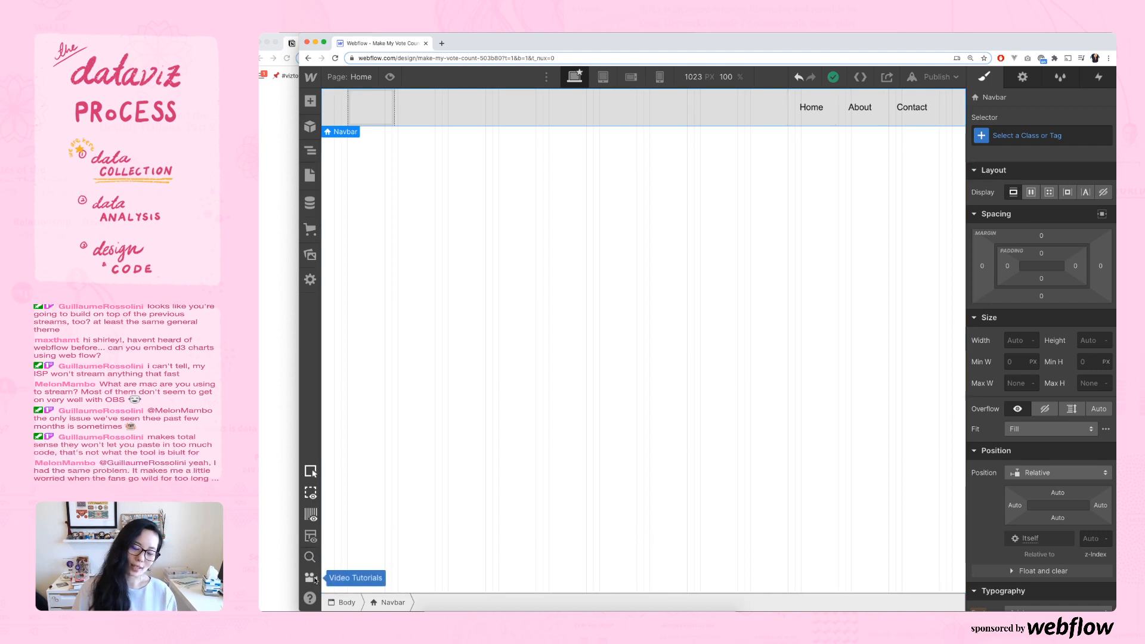
{"action": "left_click", "coordinate": [309, 597]}
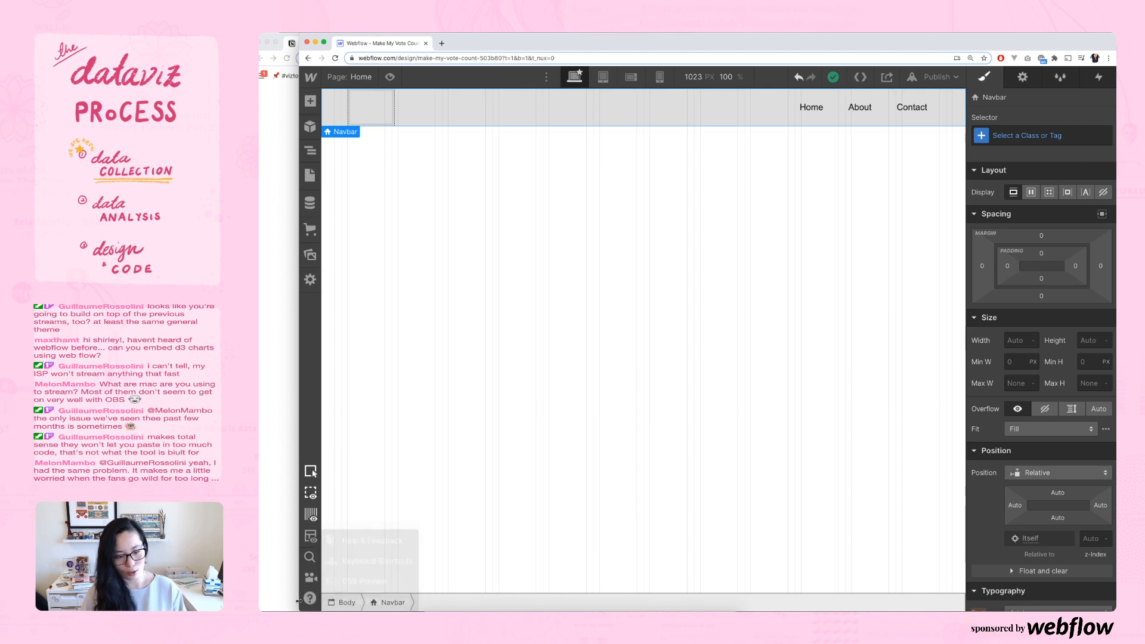
{"action": "left_click", "coordinate": [363, 581]}
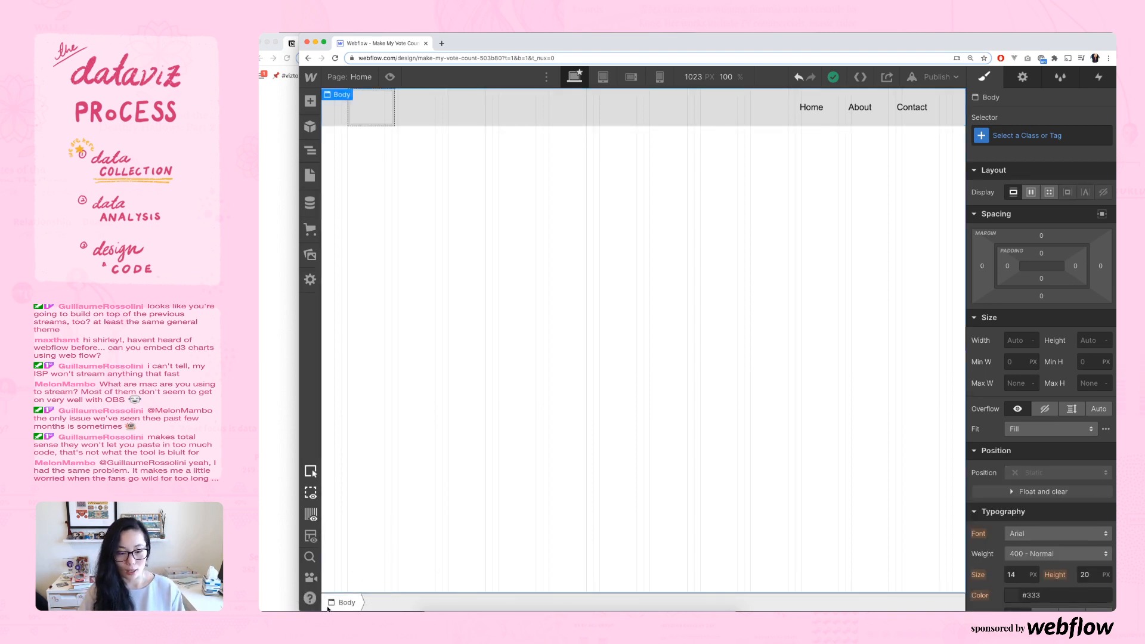
- Select the navbar's container and compare it at the desktop, tablet and mobile landscape breakpoints, checking the large breakpoints on offer
{"action": "left_click", "coordinate": [454, 113]}
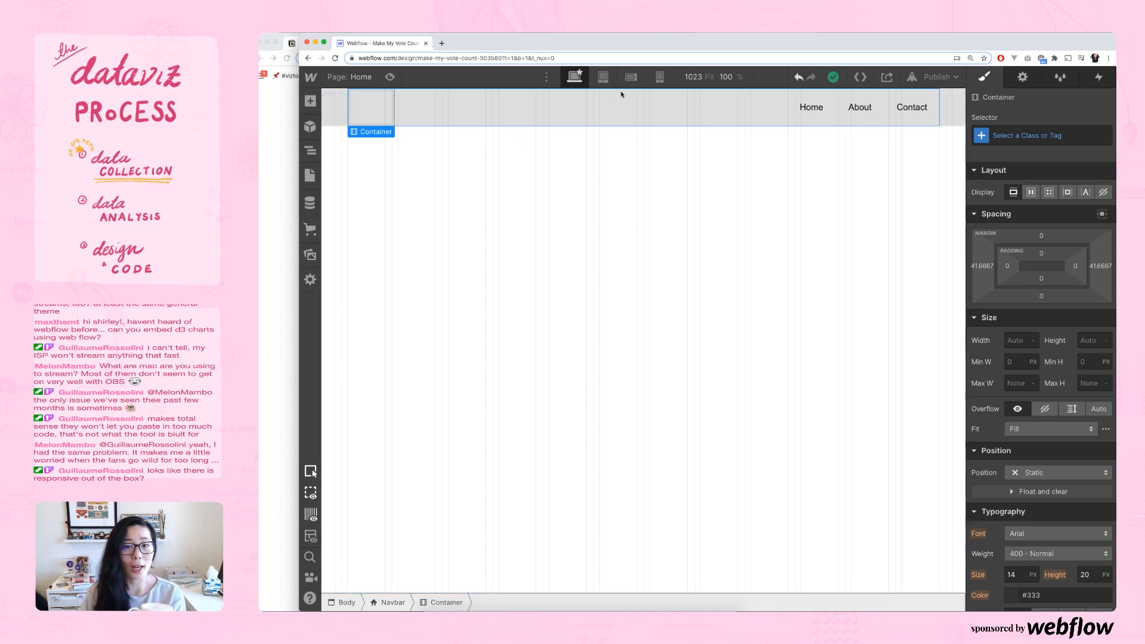
{"action": "left_click", "coordinate": [604, 77]}
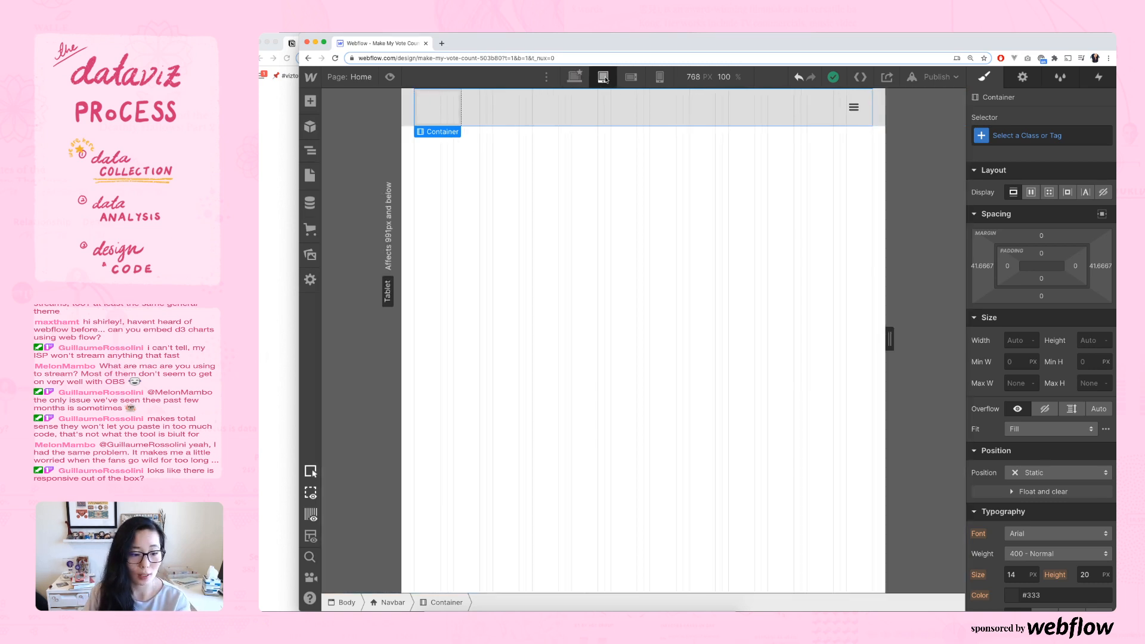
{"action": "left_click", "coordinate": [631, 77]}
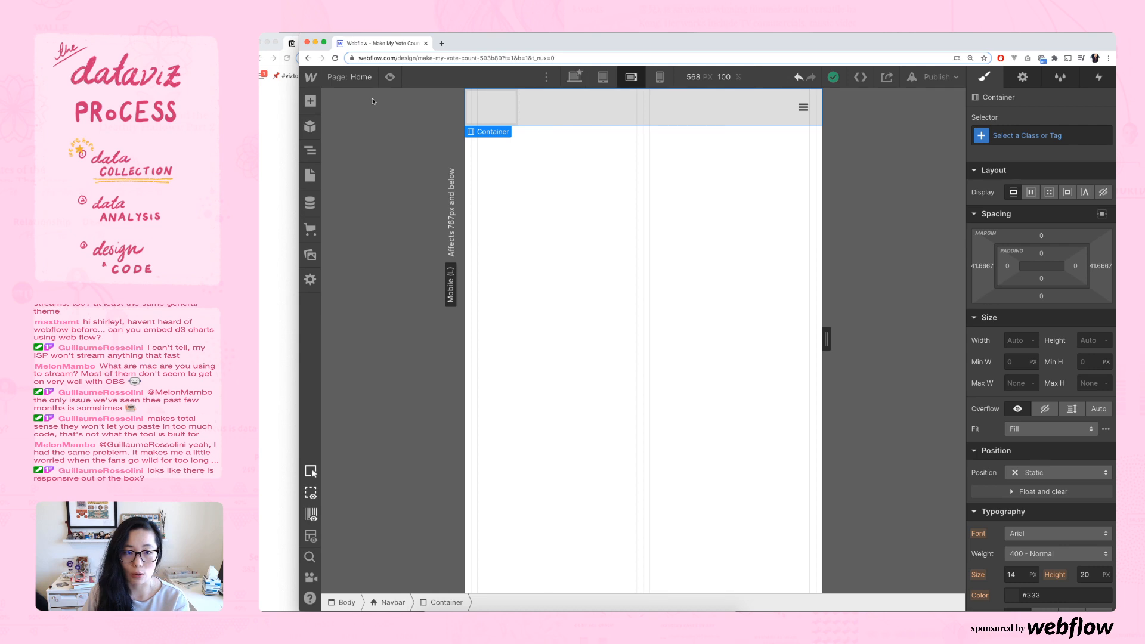
{"action": "left_click", "coordinate": [547, 78]}
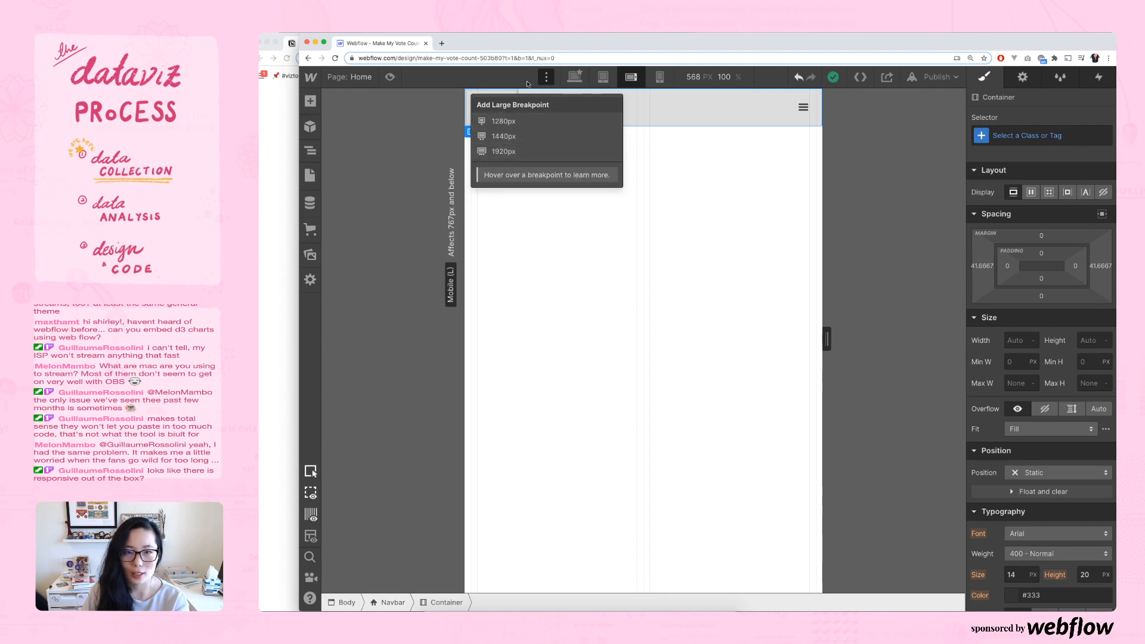
{"action": "left_click", "coordinate": [574, 76]}
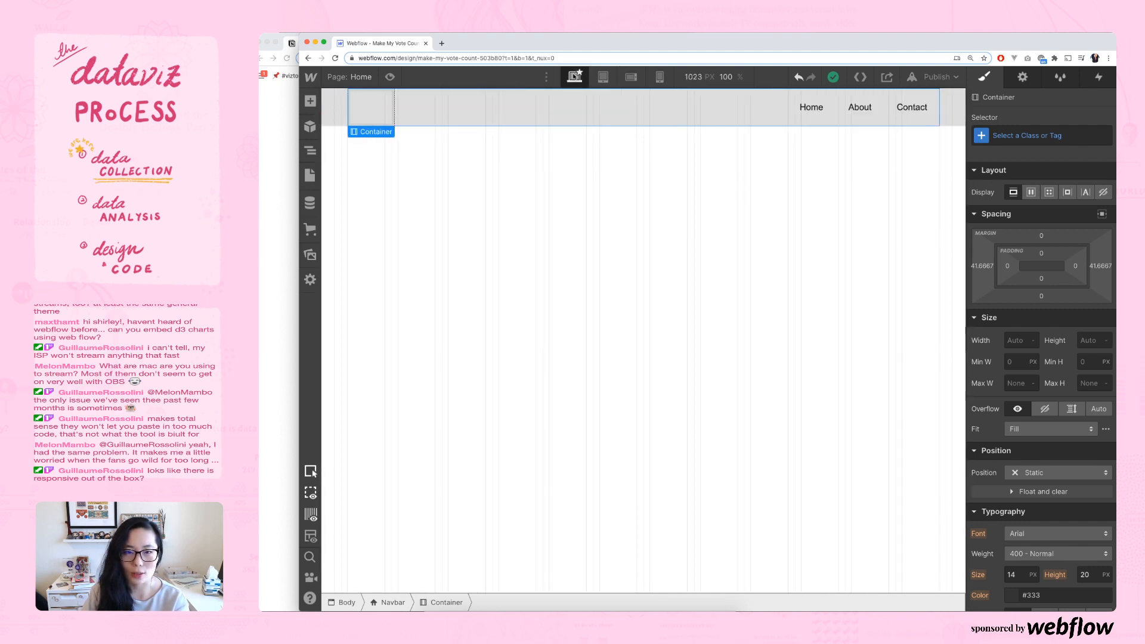
{"action": "left_click", "coordinate": [603, 77]}
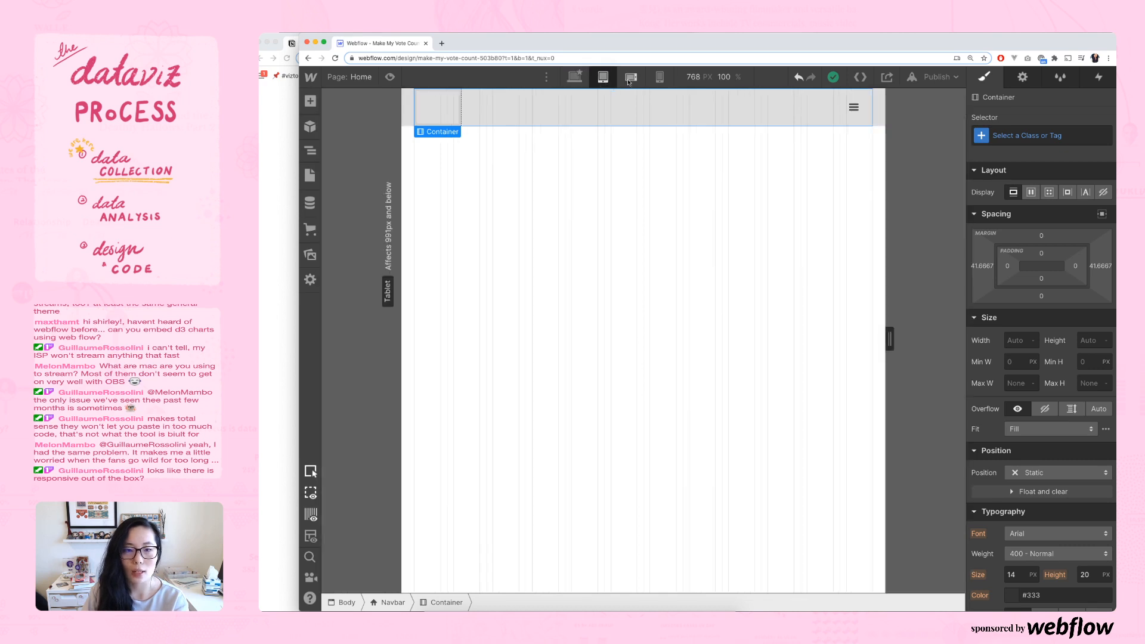
{"action": "left_click", "coordinate": [631, 77]}
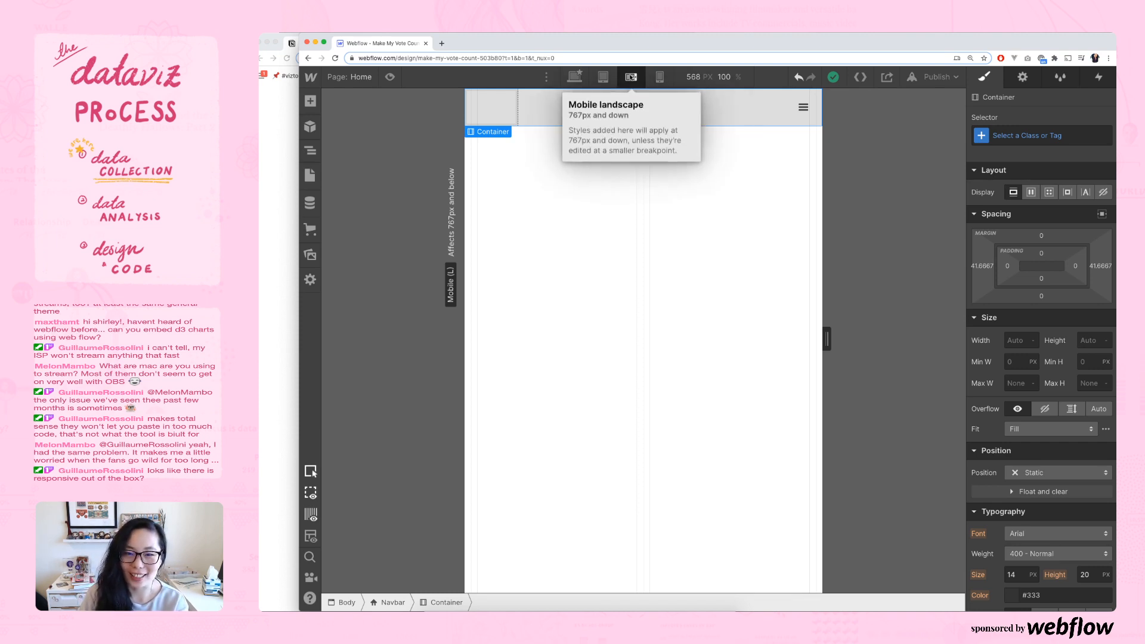
- View the navbar at the mobile portrait breakpoint, check the large breakpoints on offer, and return to the desktop breakpoint
{"action": "left_click", "coordinate": [657, 82]}
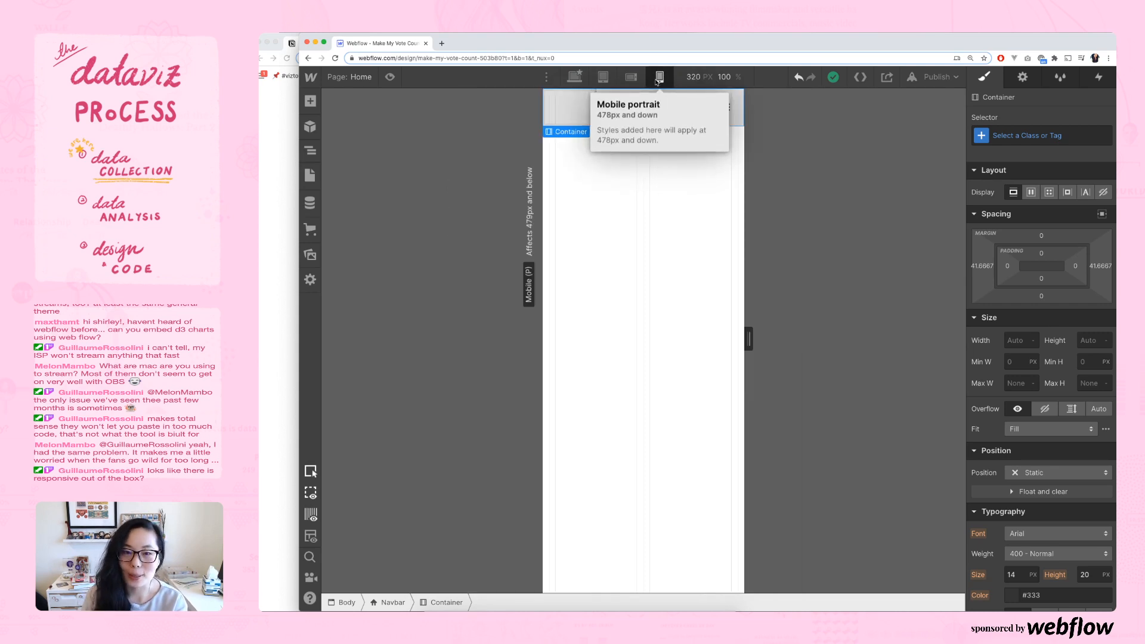
{"action": "left_click", "coordinate": [544, 79]}
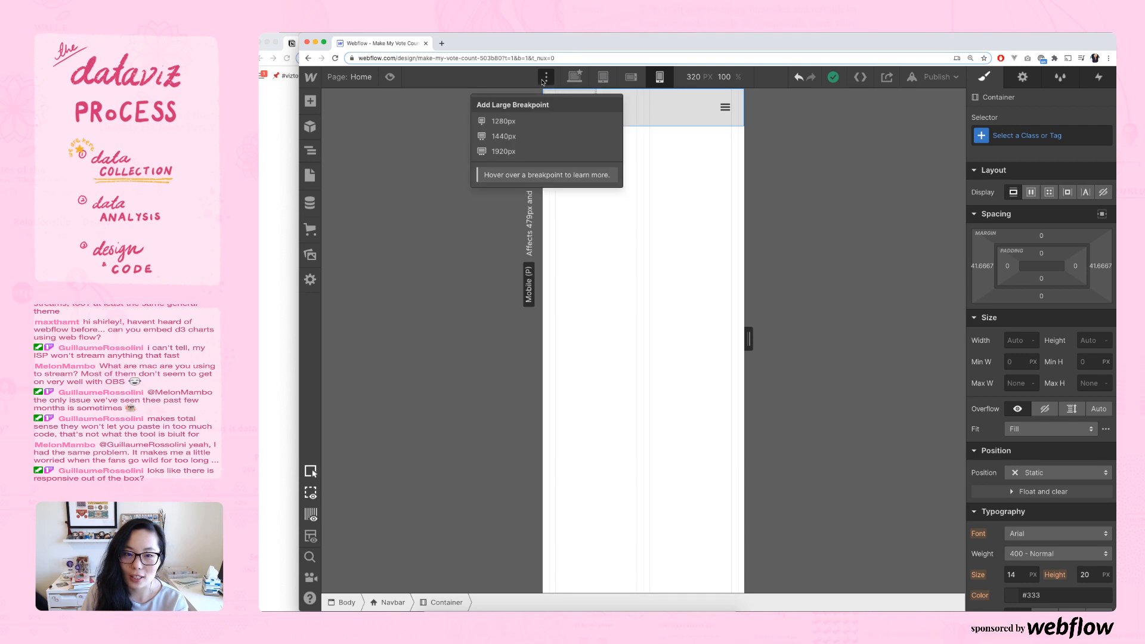
{"action": "left_click", "coordinate": [574, 80]}
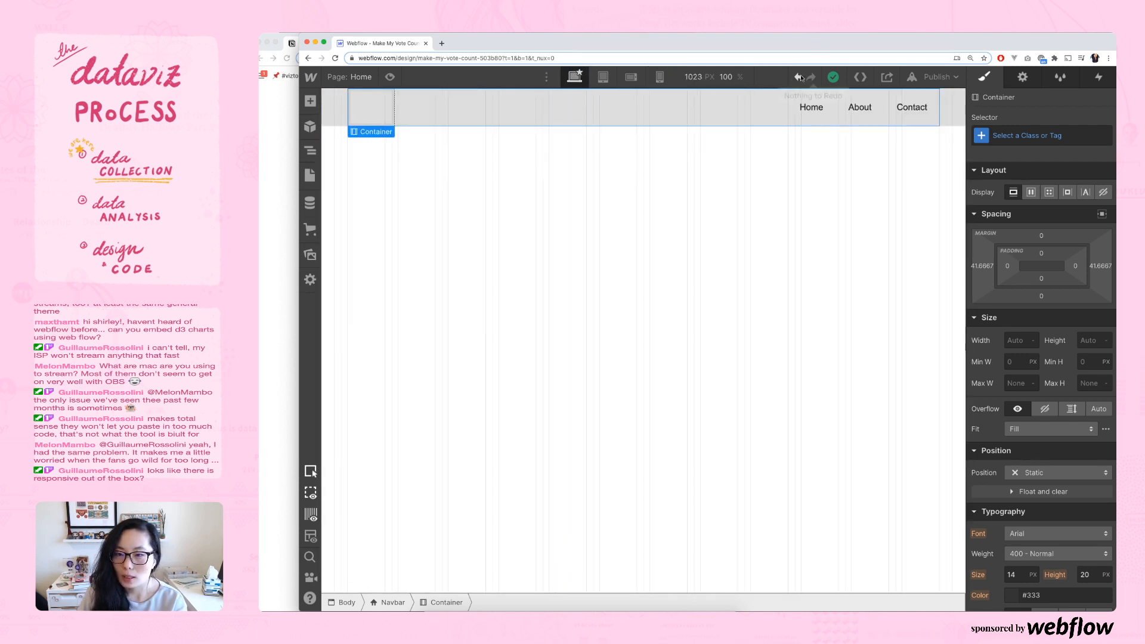
- Examine the HTML, CSS and JS previews of the site's exportable code, and close the code export dialog
{"action": "left_click", "coordinate": [859, 78]}
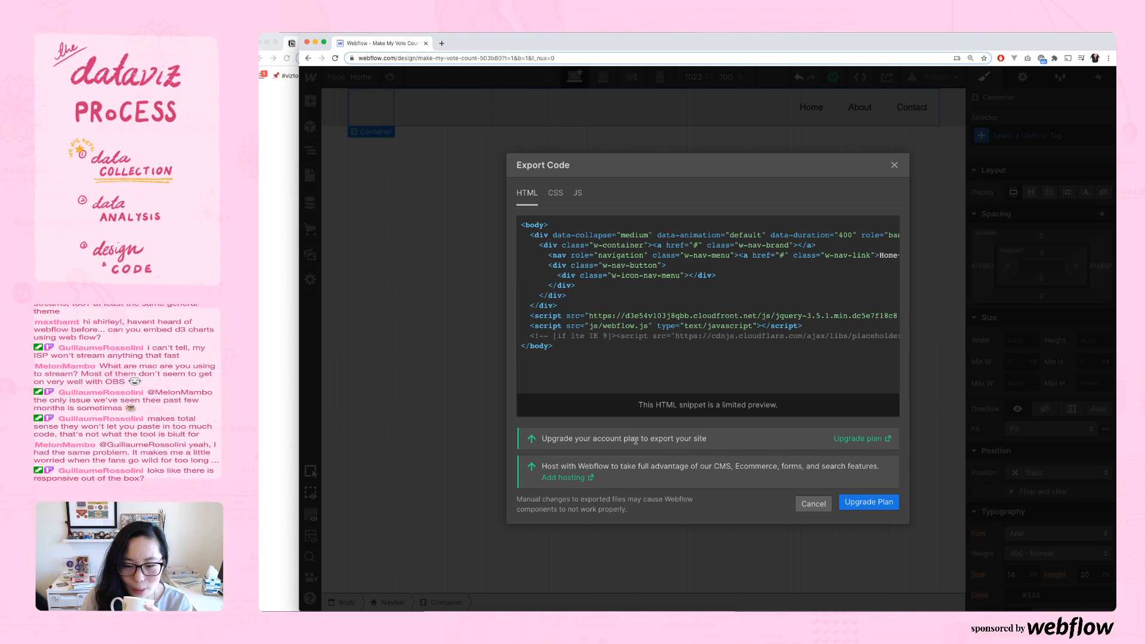
{"action": "left_click_drag", "start_coordinate": [636, 442], "coordinate": [709, 447]}
{"action": "left_click", "coordinate": [692, 468]}
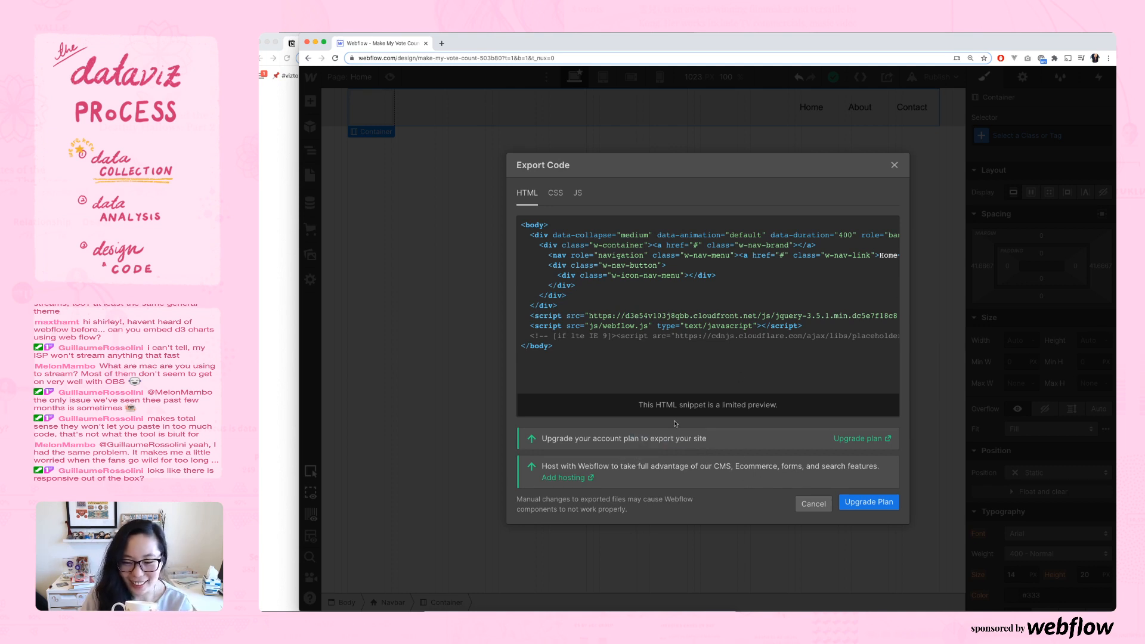
{"action": "left_click", "coordinate": [556, 193]}
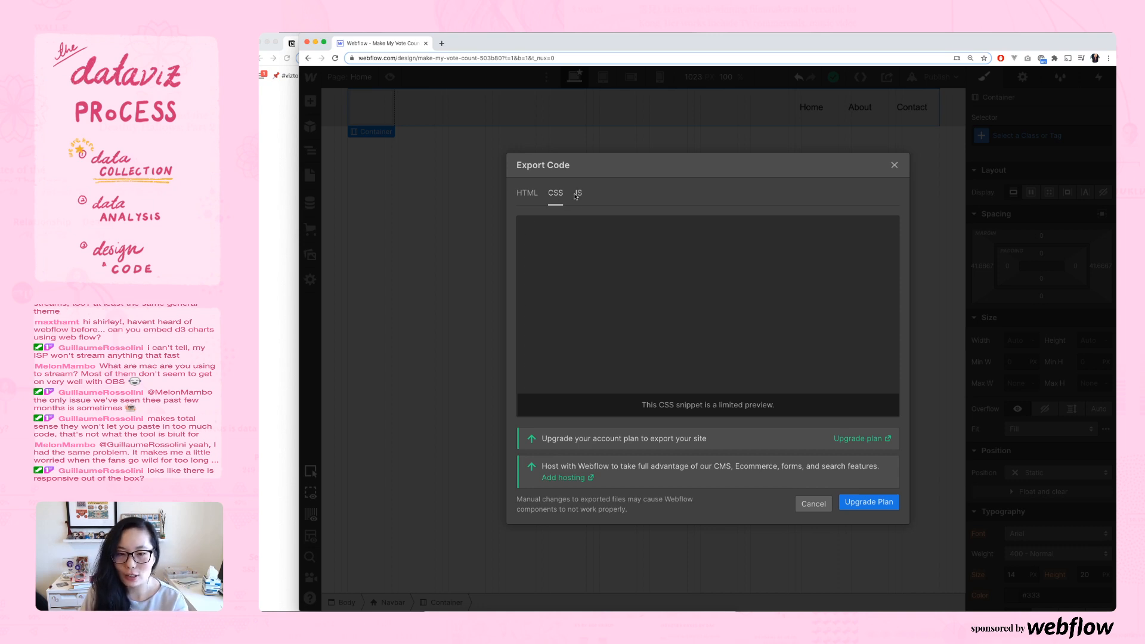
{"action": "left_click", "coordinate": [577, 193]}
{"action": "left_click", "coordinate": [528, 197]}
{"action": "left_click", "coordinate": [578, 194]}
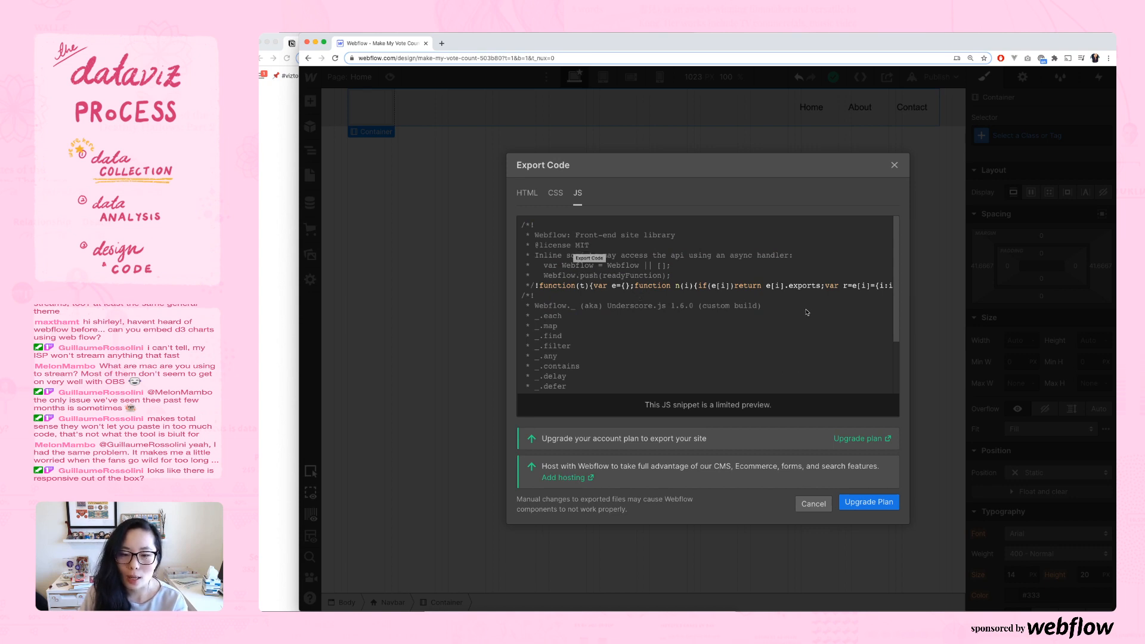
{"action": "scroll", "coordinate": [536, 310], "scroll_direction": "down", "scroll_amount": 3}
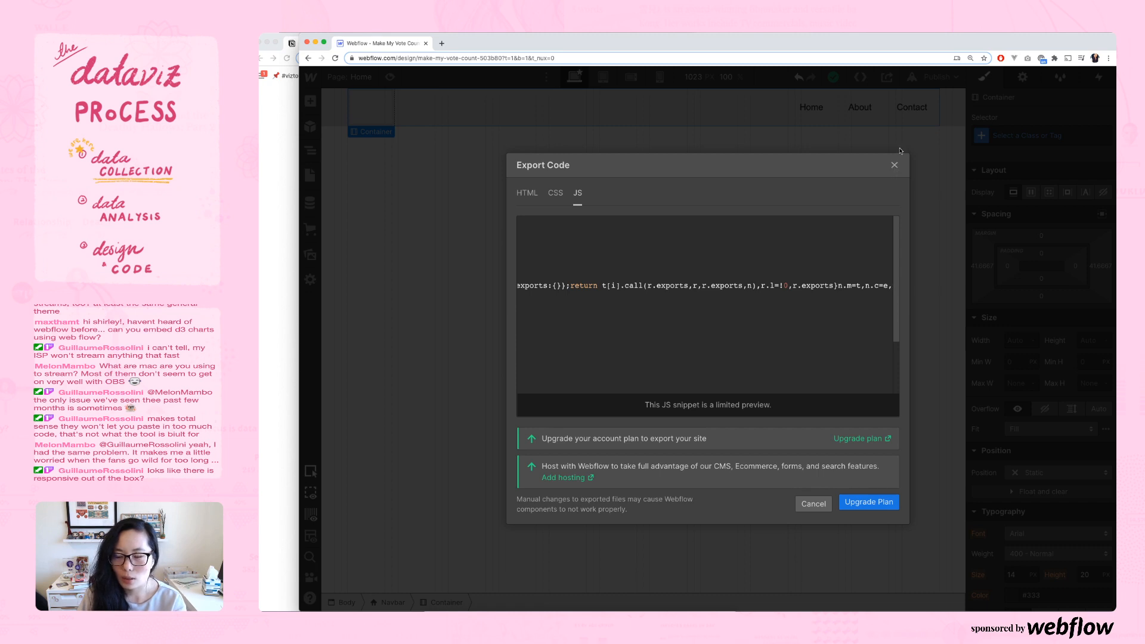
{"action": "left_click", "coordinate": [901, 151]}
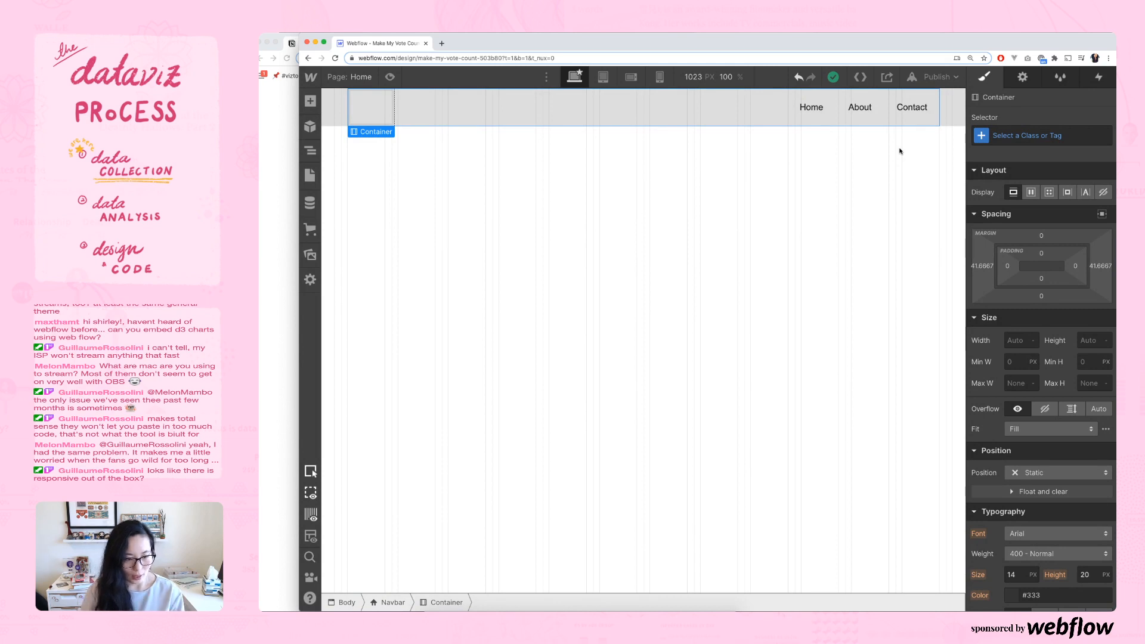
{"action": "key", "text": "super+Tab"}
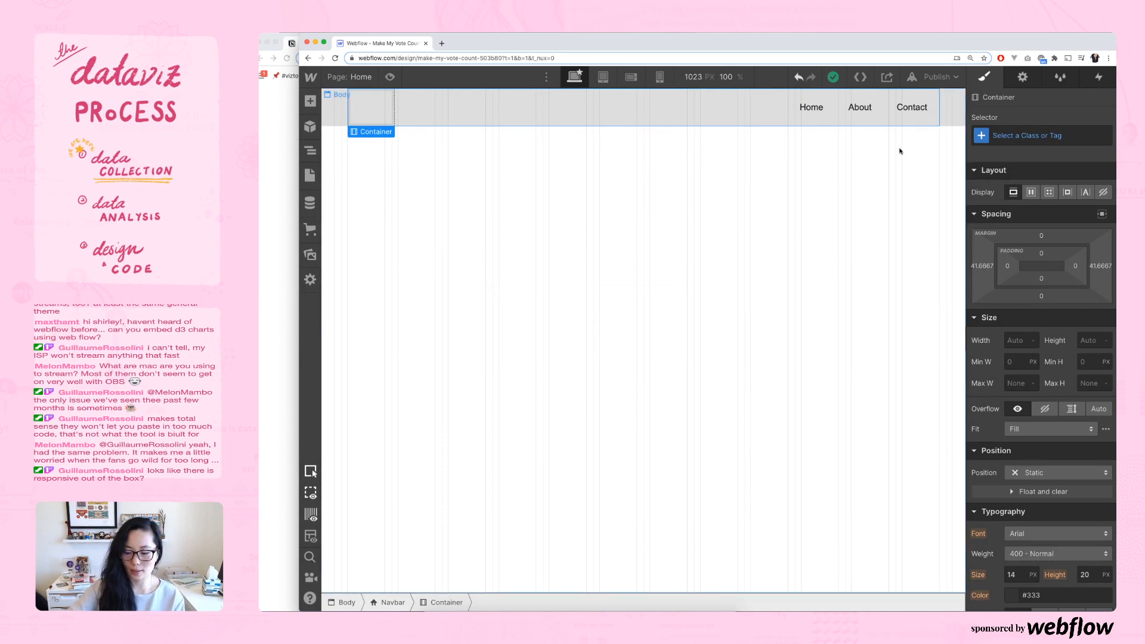
{"action": "key", "text": "super+Tab"}
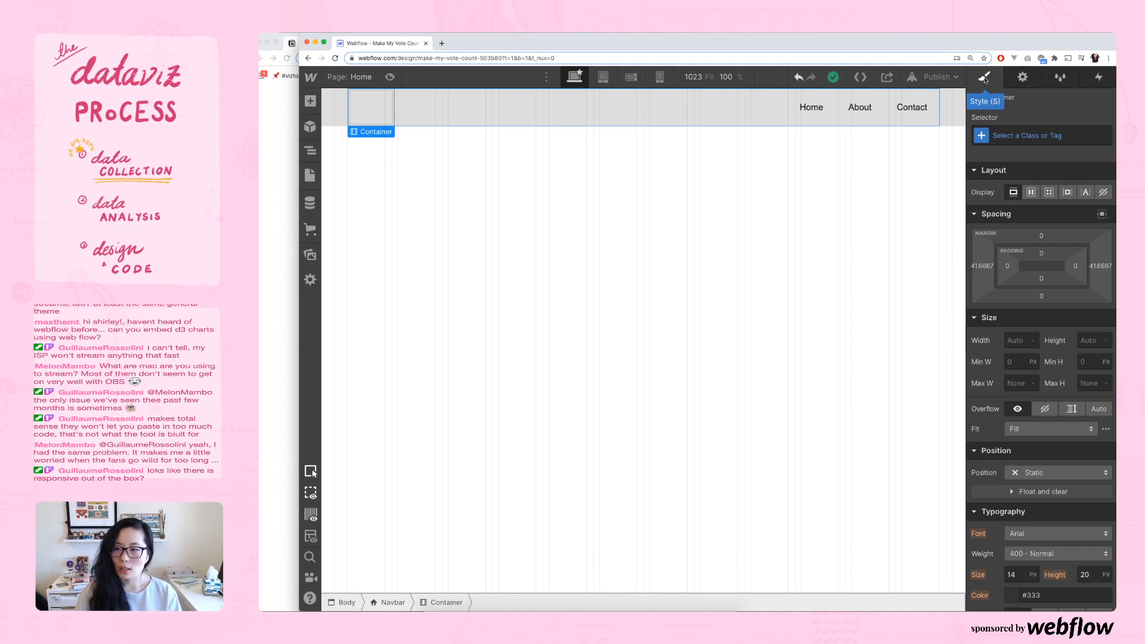
- Look at the navbar container's element settings and at the elements available to add to the page
{"action": "left_click", "coordinate": [1022, 83]}
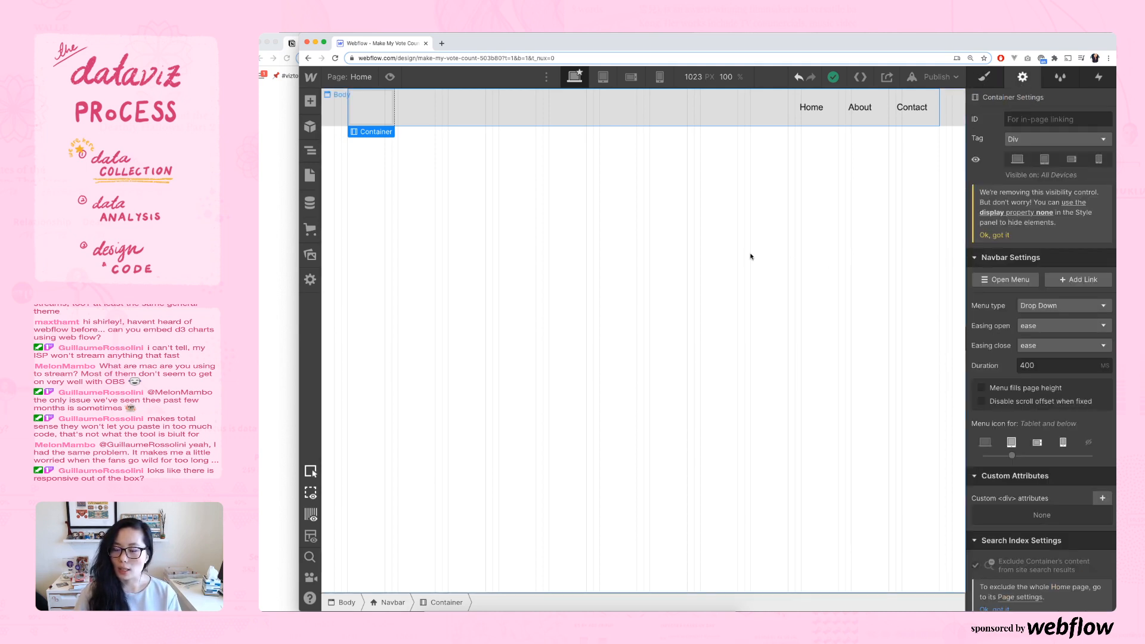
{"action": "key", "text": "s"}
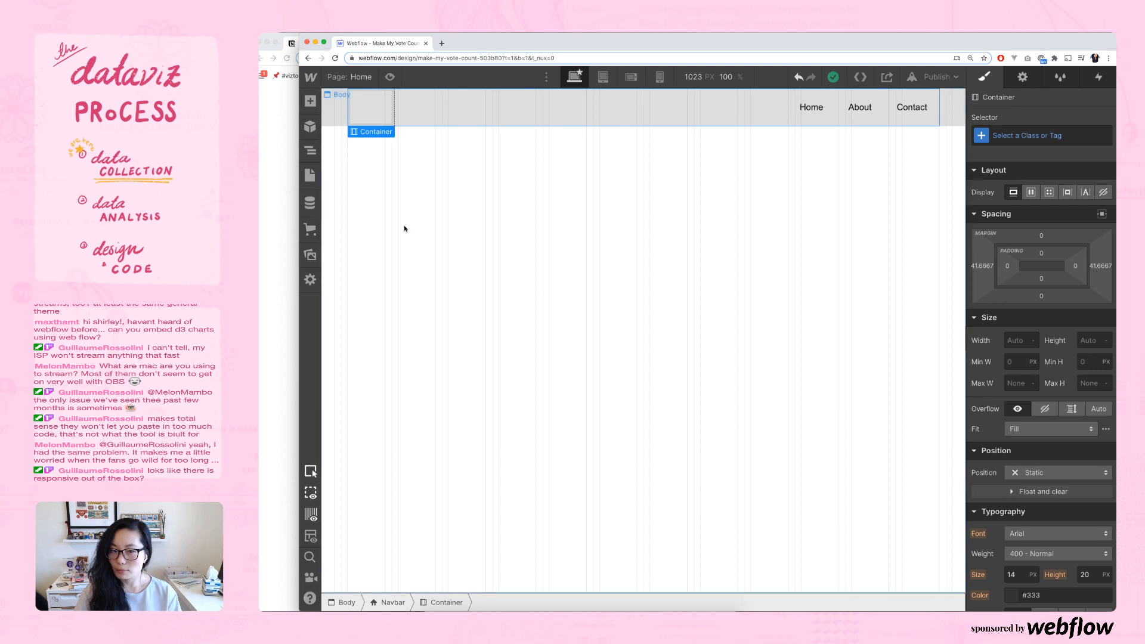
{"action": "left_click", "coordinate": [311, 101]}
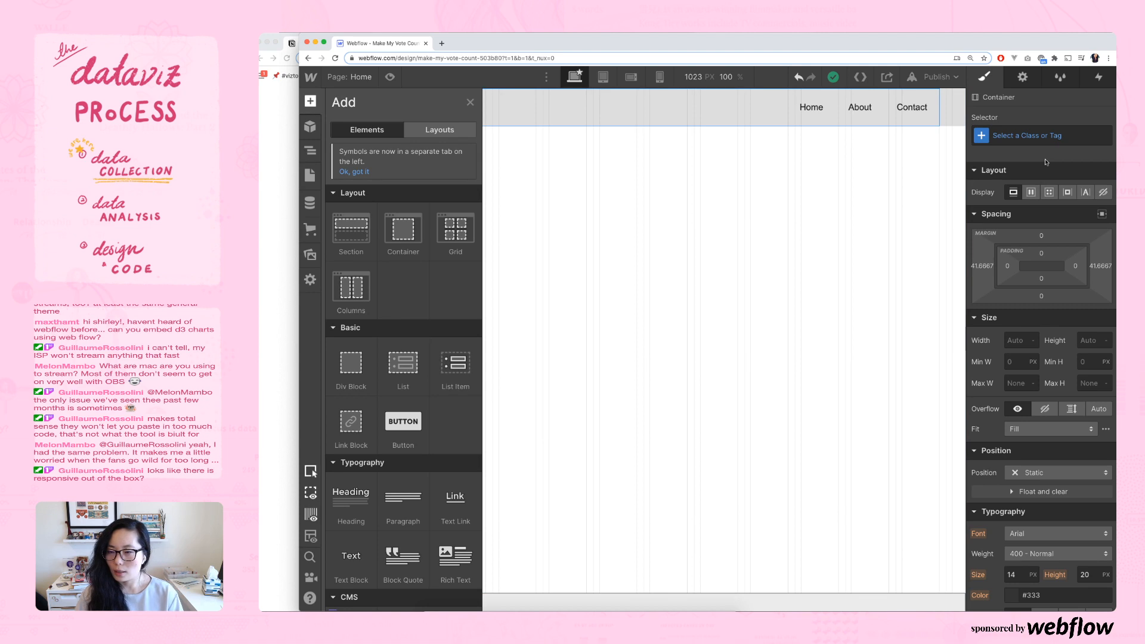
{"action": "left_click", "coordinate": [469, 102]}
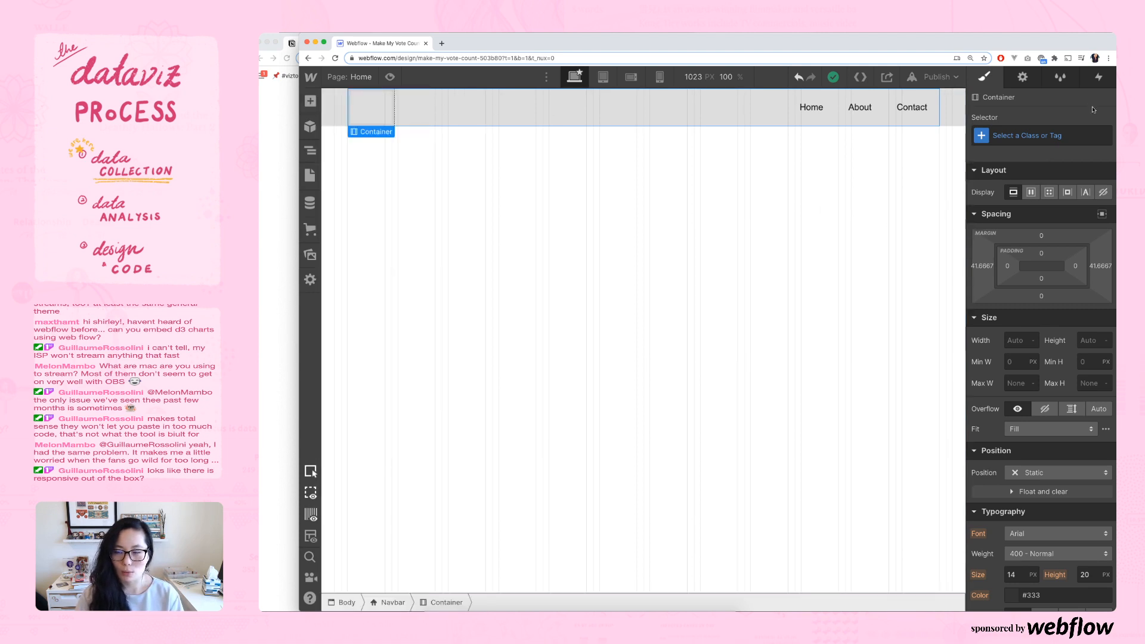
- Look over the navbar container's style properties, try flex display on it, and set its display back to block
{"action": "scroll", "coordinate": [1035, 214], "scroll_direction": "down", "scroll_amount": 10}
{"action": "scroll", "coordinate": [1032, 216], "scroll_direction": "up", "scroll_amount": 10}
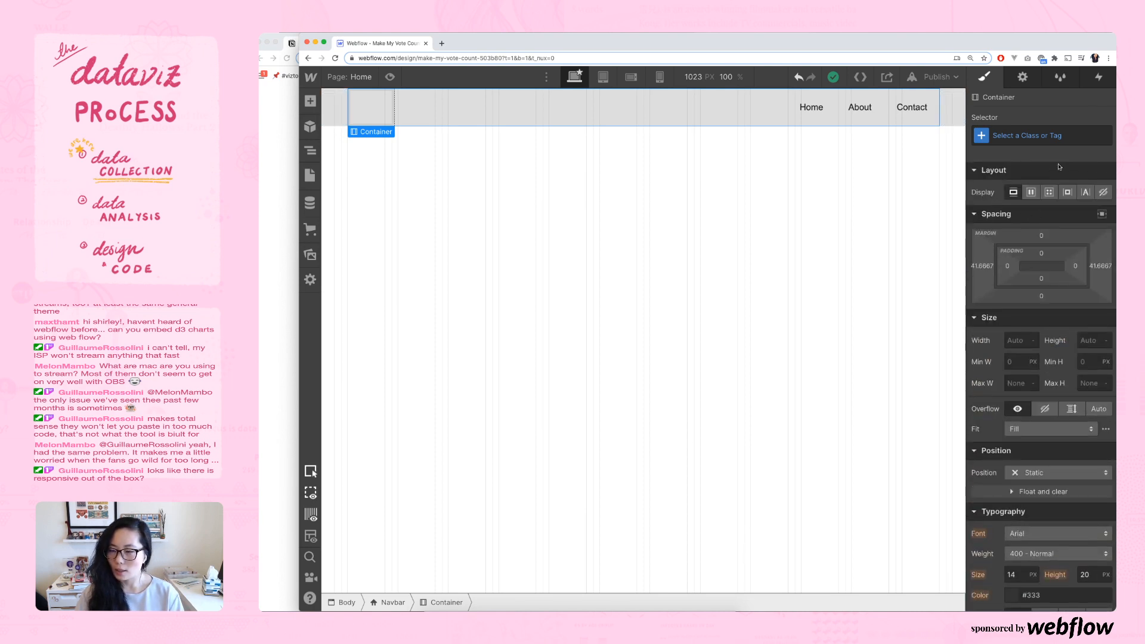
{"action": "scroll", "coordinate": [1050, 178], "scroll_direction": "down", "scroll_amount": 1}
{"action": "scroll", "coordinate": [1060, 166], "scroll_direction": "up", "scroll_amount": 1}
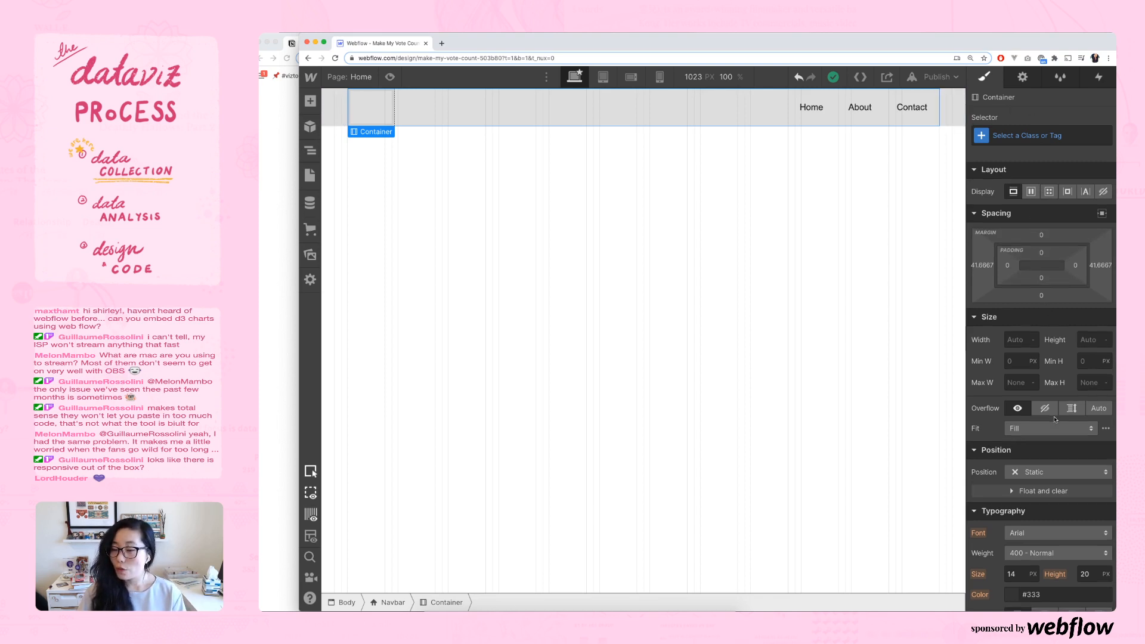
{"action": "scroll", "coordinate": [1051, 413], "scroll_direction": "down", "scroll_amount": 5}
{"action": "scroll", "coordinate": [1051, 413], "scroll_direction": "down", "scroll_amount": 4}
{"action": "scroll", "coordinate": [1038, 298], "scroll_direction": "up", "scroll_amount": 8}
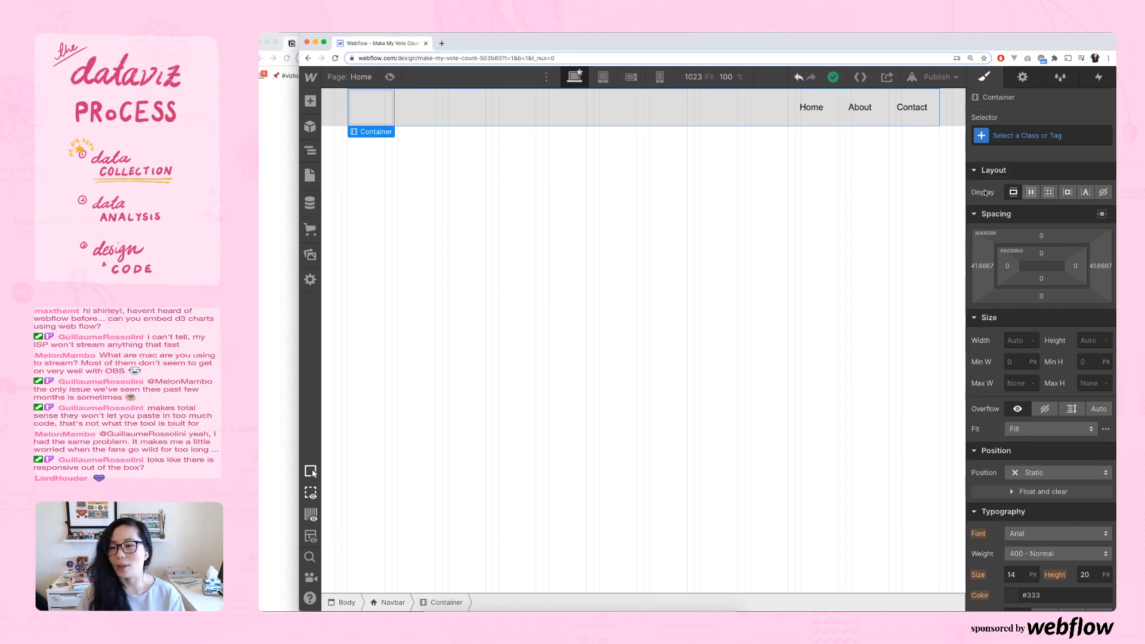
{"action": "left_click", "coordinate": [1031, 193]}
{"action": "left_click", "coordinate": [1014, 196]}
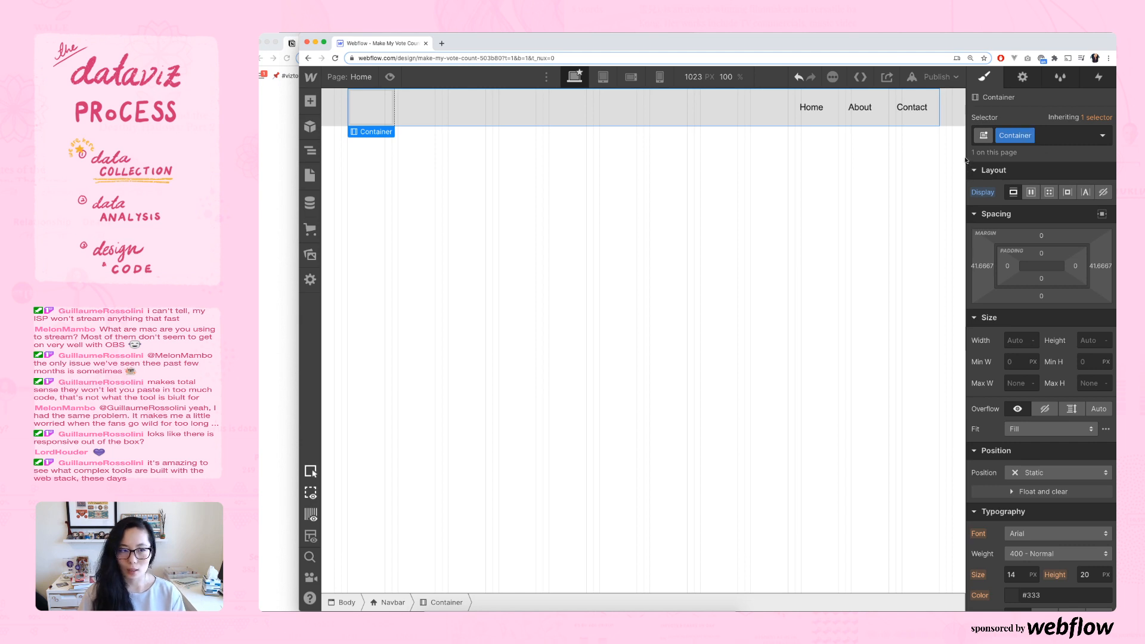
- Check the Container class's rename, duplicate and remove options and its combo class entry without changing them
{"action": "left_click", "coordinate": [1031, 136]}
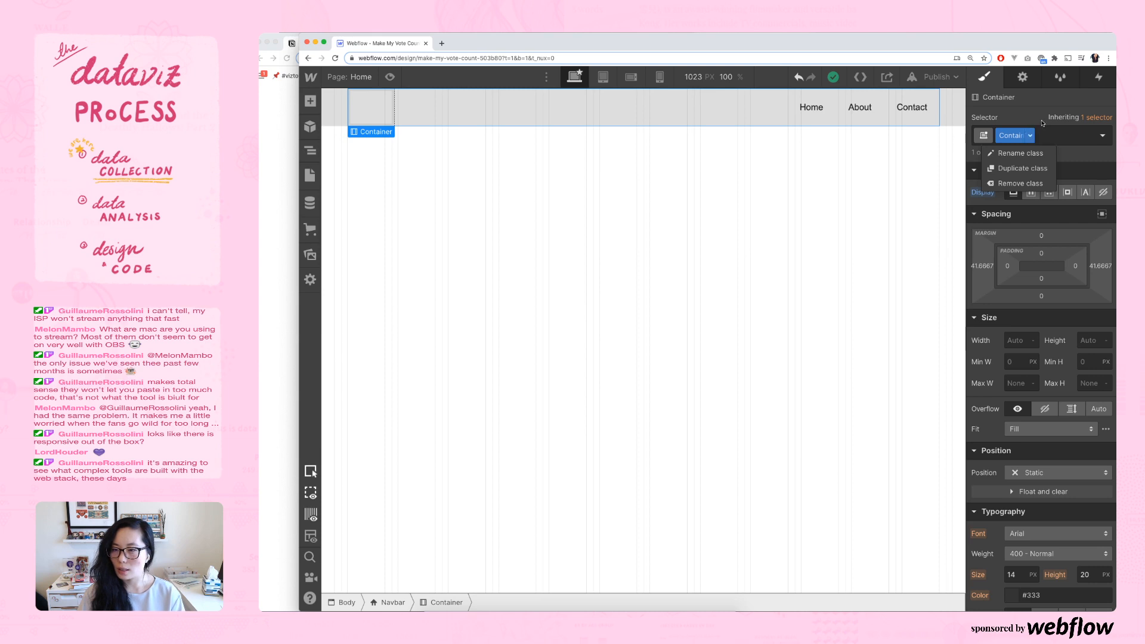
{"action": "left_click", "coordinate": [1043, 123]}
{"action": "left_click", "coordinate": [634, 143]}
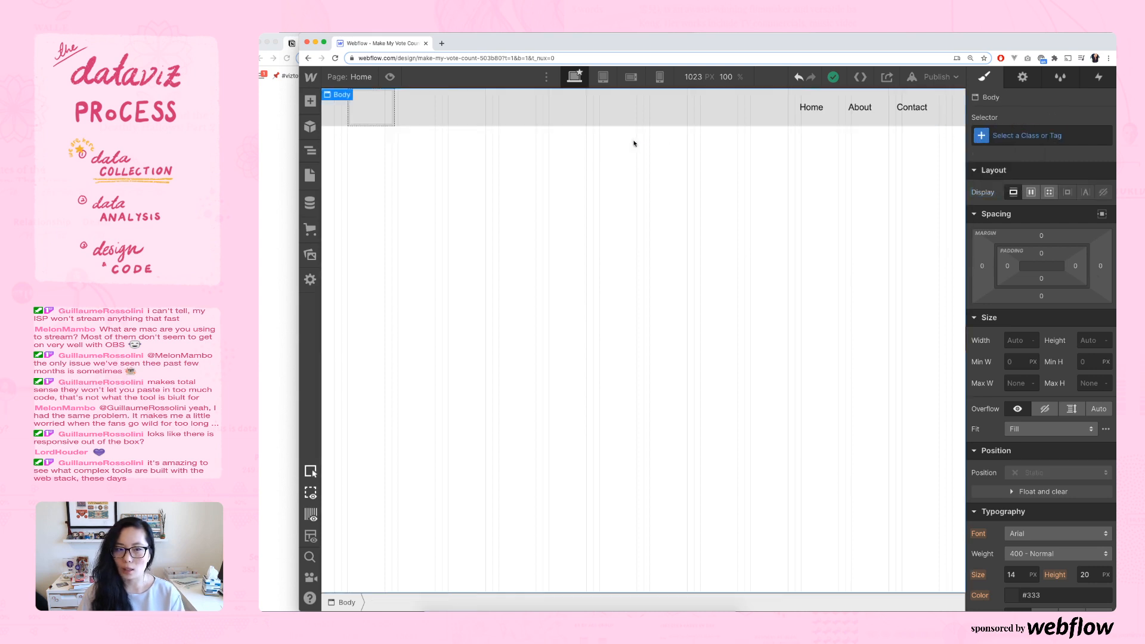
{"action": "left_click", "coordinate": [651, 108]}
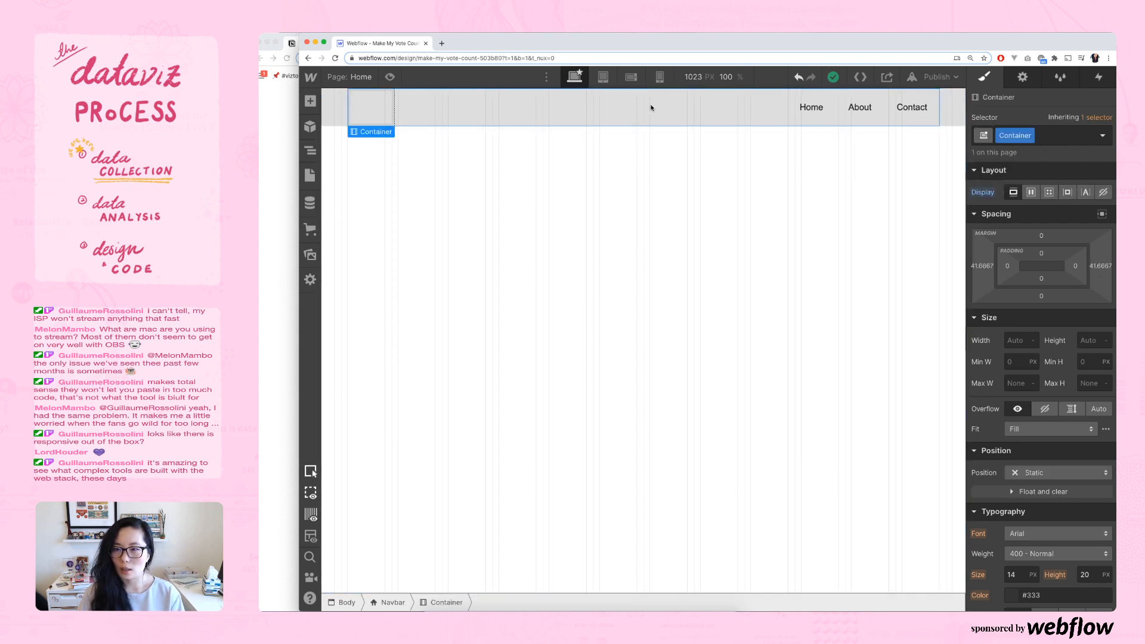
{"action": "left_click", "coordinate": [1031, 138]}
{"action": "left_click", "coordinate": [1007, 122]}
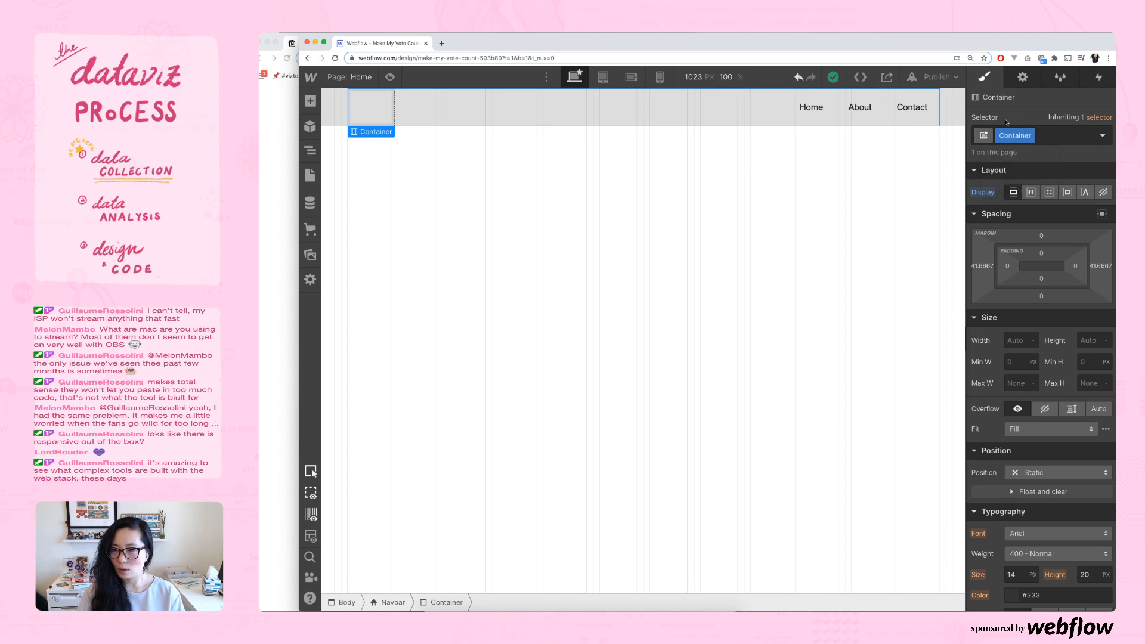
{"action": "left_click", "coordinate": [982, 140]}
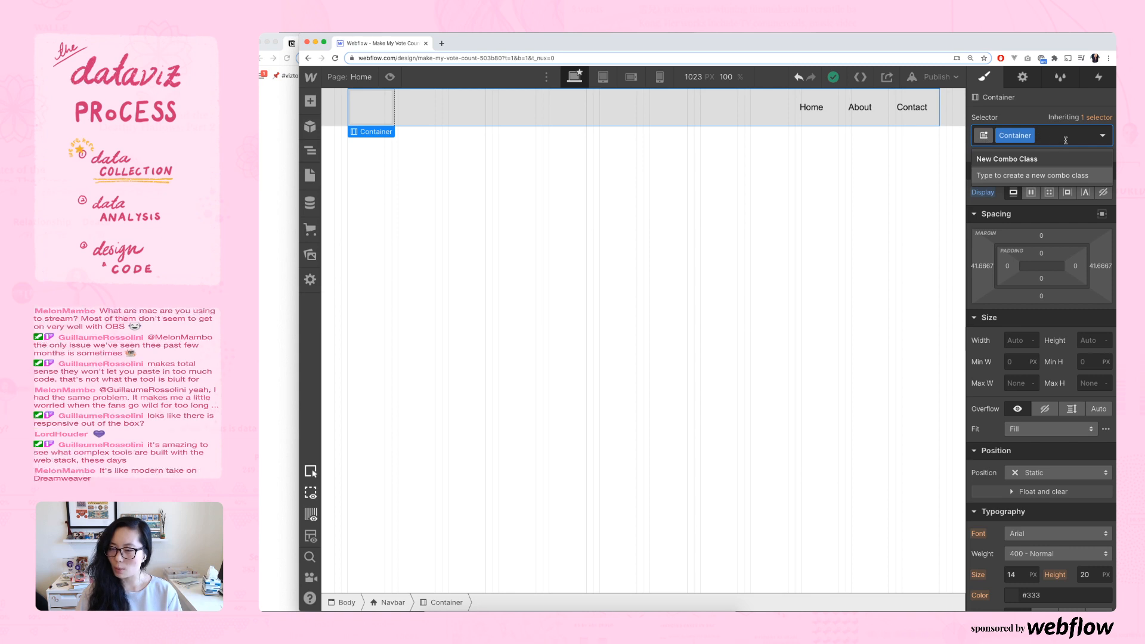
{"action": "left_click", "coordinate": [1020, 116]}
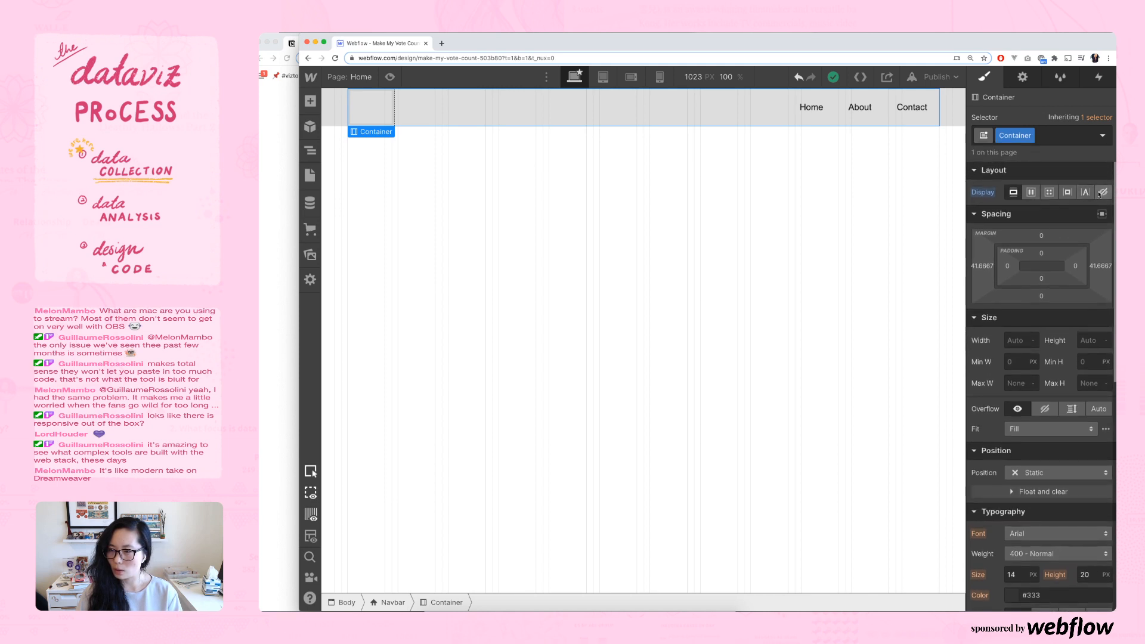
- Review the Container class's spacing, size, position, typography, background, border and effects properties
{"action": "scroll", "coordinate": [1046, 213], "scroll_direction": "down", "scroll_amount": 2}
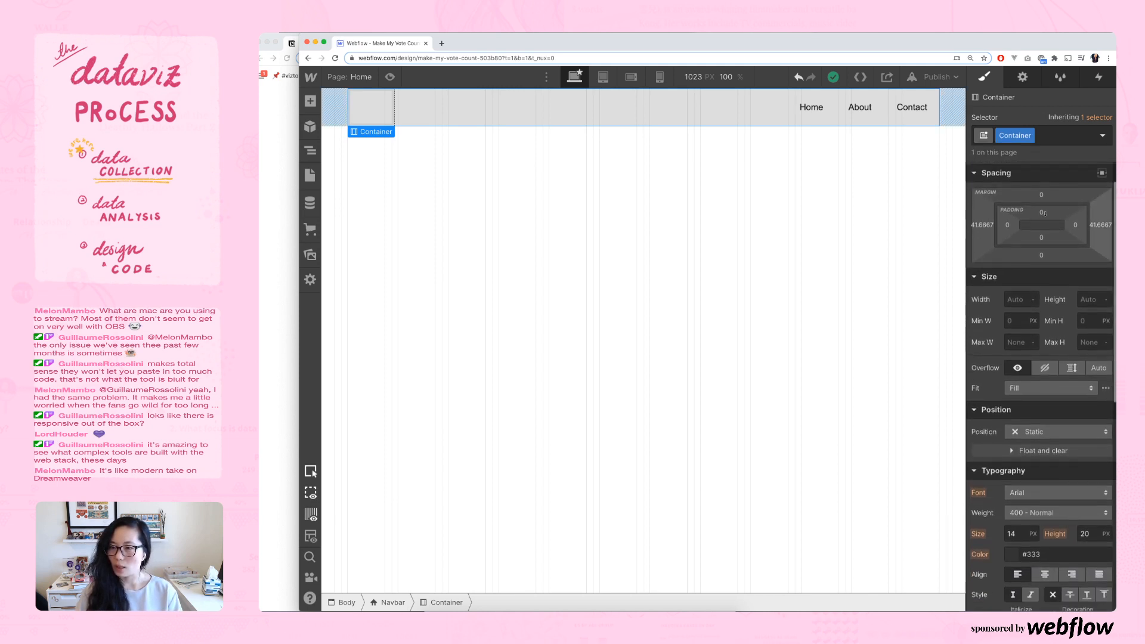
{"action": "scroll", "coordinate": [1038, 227], "scroll_direction": "down", "scroll_amount": 4}
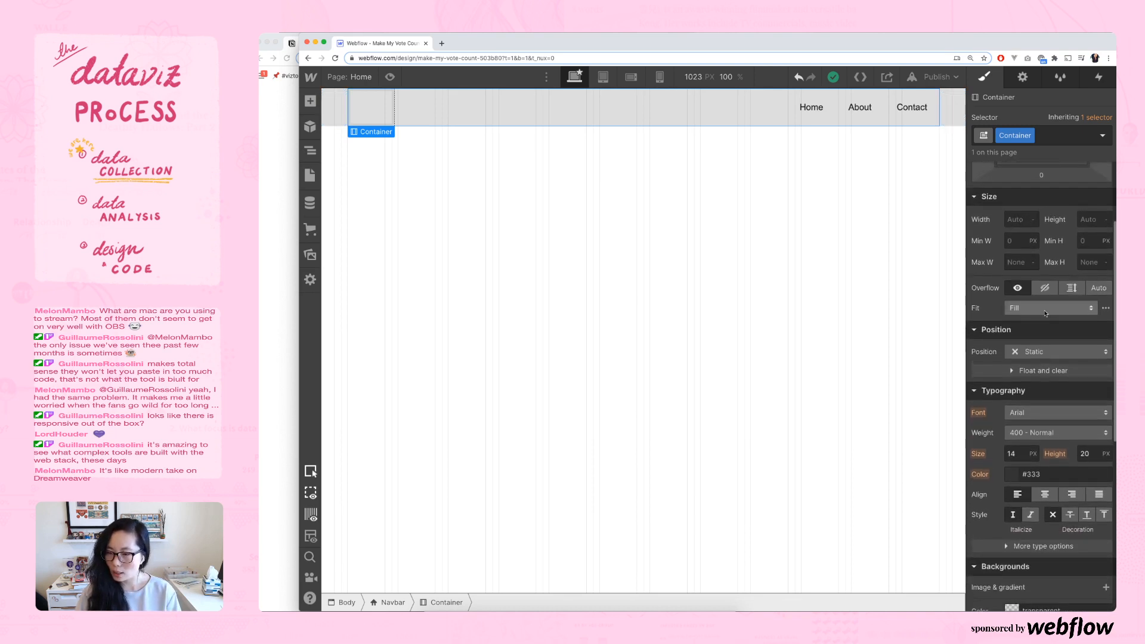
{"action": "scroll", "coordinate": [1045, 314], "scroll_direction": "down", "scroll_amount": 5}
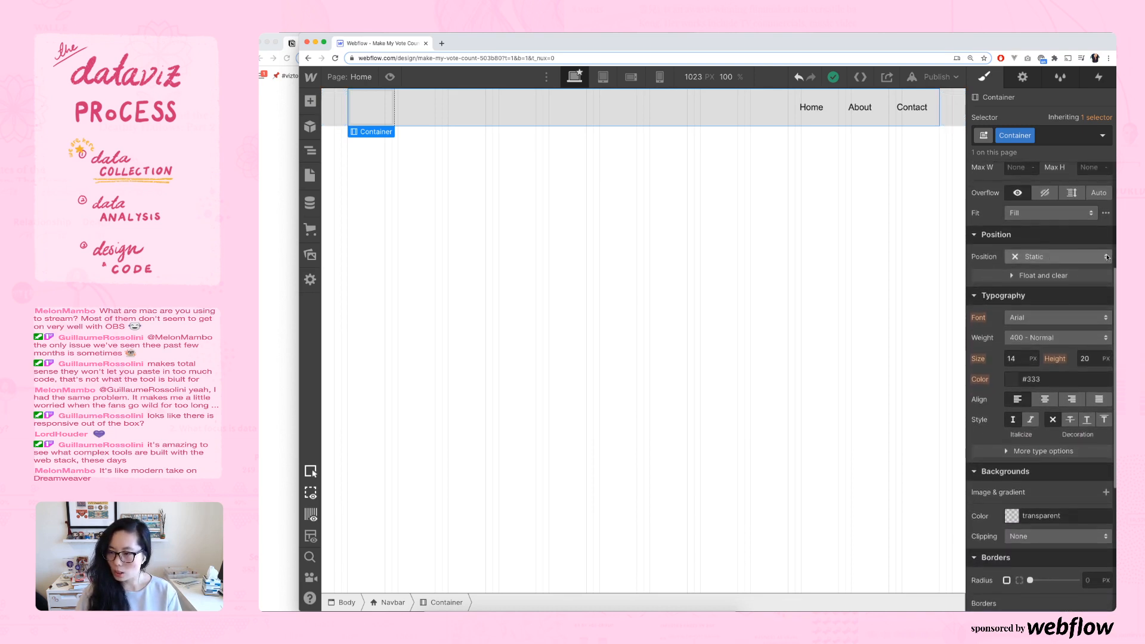
{"action": "scroll", "coordinate": [1039, 311], "scroll_direction": "down", "scroll_amount": 4}
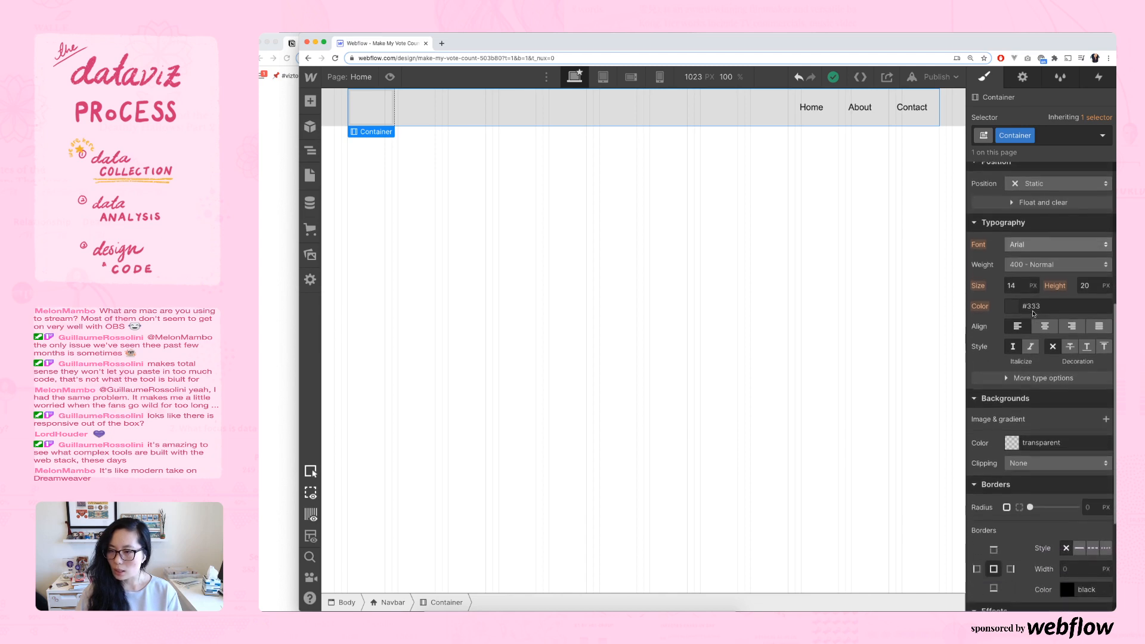
{"action": "scroll", "coordinate": [1034, 313], "scroll_direction": "down", "scroll_amount": 3}
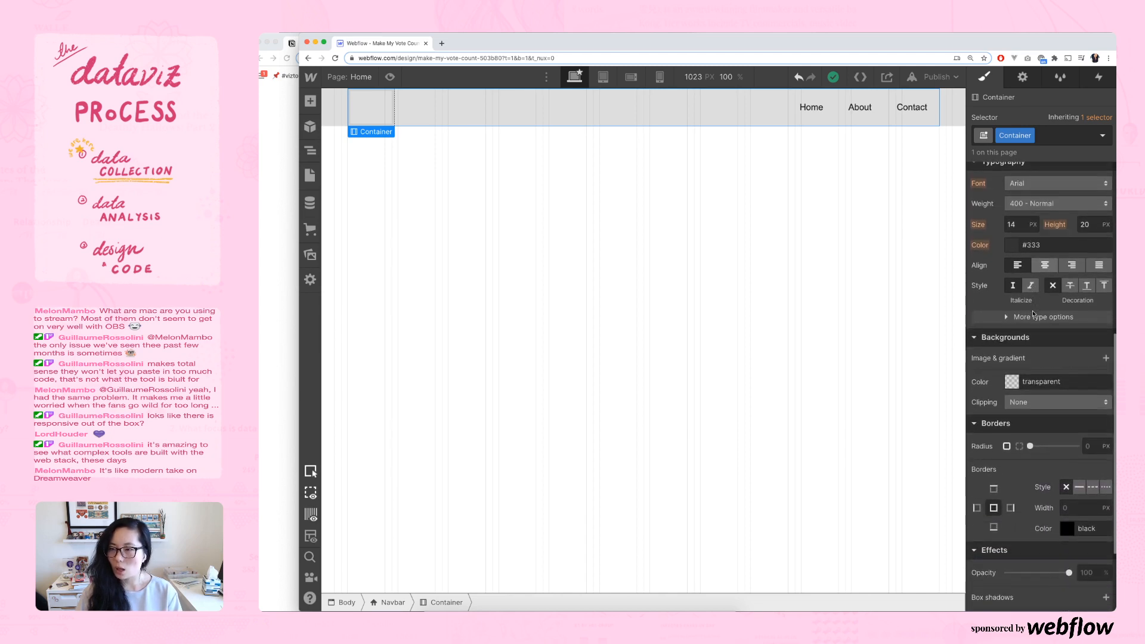
{"action": "scroll", "coordinate": [1034, 315], "scroll_direction": "down", "scroll_amount": 1}
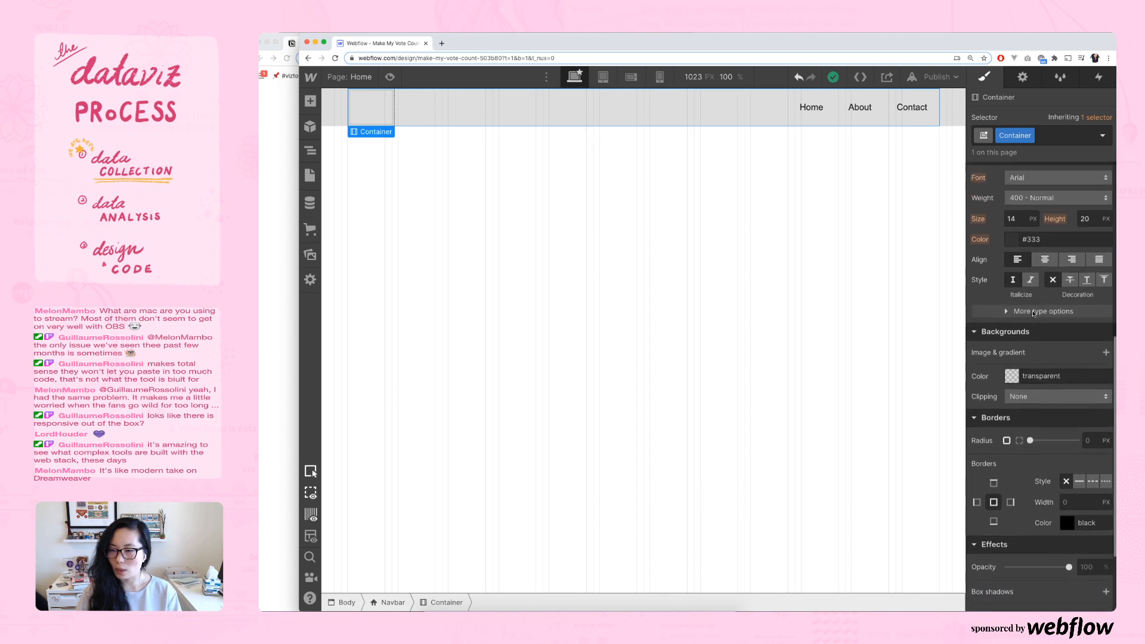
{"action": "scroll", "coordinate": [1034, 314], "scroll_direction": "down", "scroll_amount": 6}
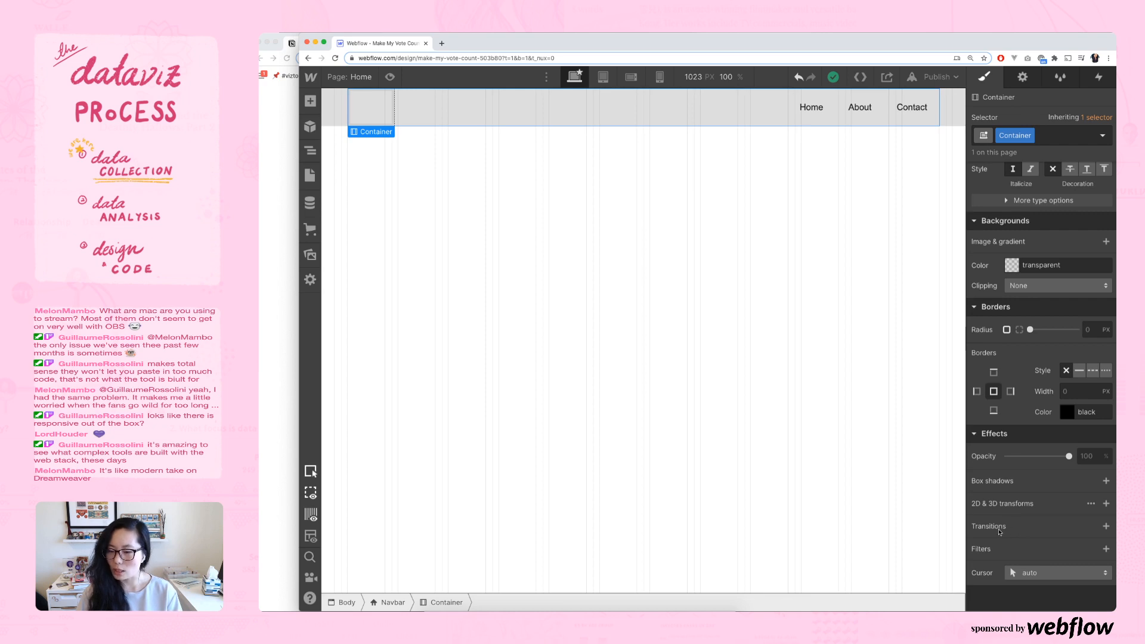
- Add a 200 ms Opacity transition with ease easing to the Container and review the other available transition types
{"action": "left_click", "coordinate": [1106, 526]}
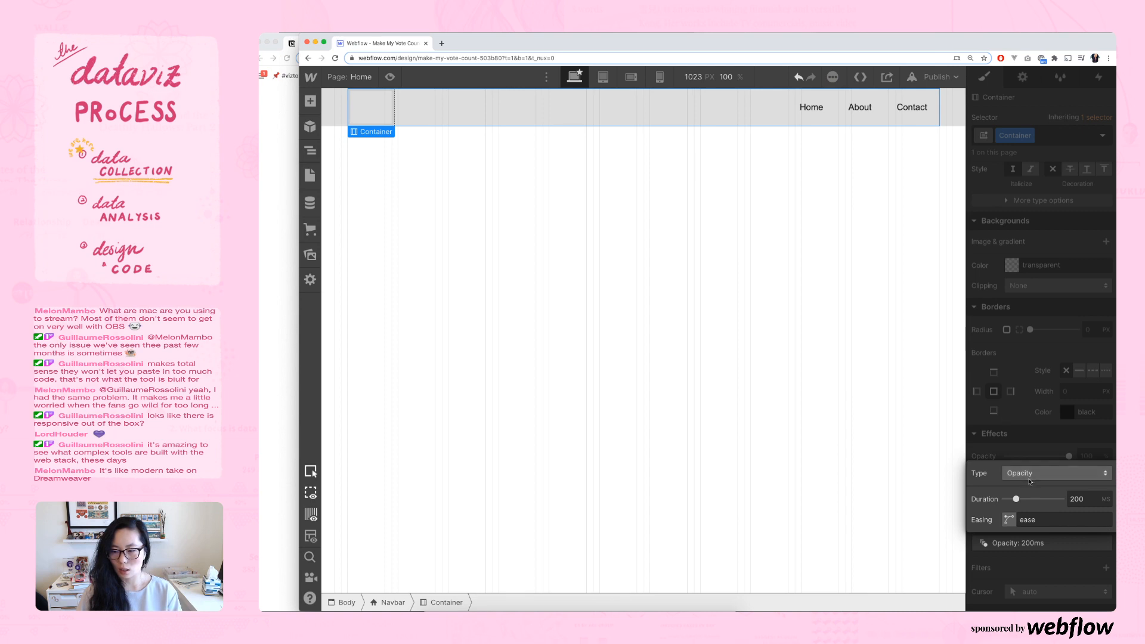
{"action": "left_click", "coordinate": [1050, 473]}
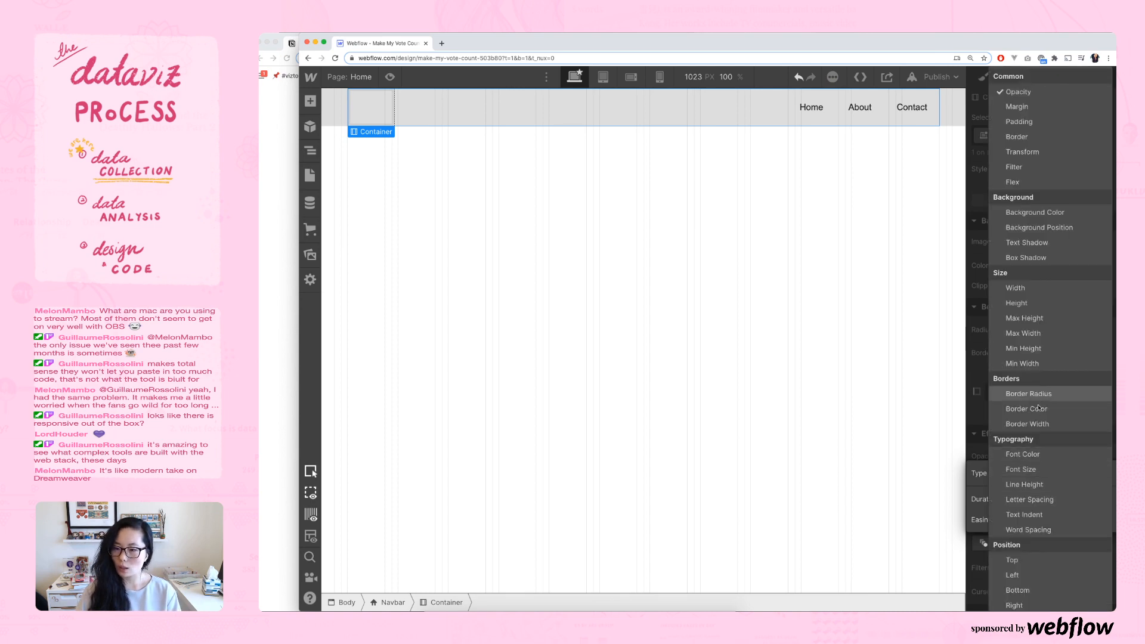
{"action": "scroll", "coordinate": [1064, 520], "scroll_direction": "down", "scroll_amount": 5}
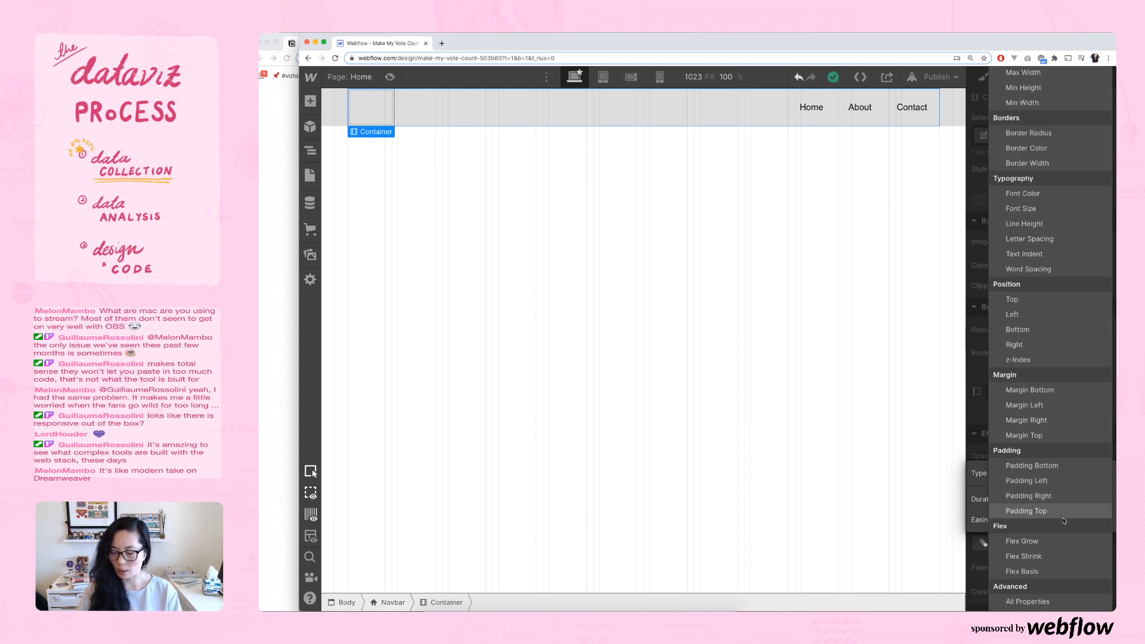
{"action": "scroll", "coordinate": [1065, 521], "scroll_direction": "up", "scroll_amount": 5}
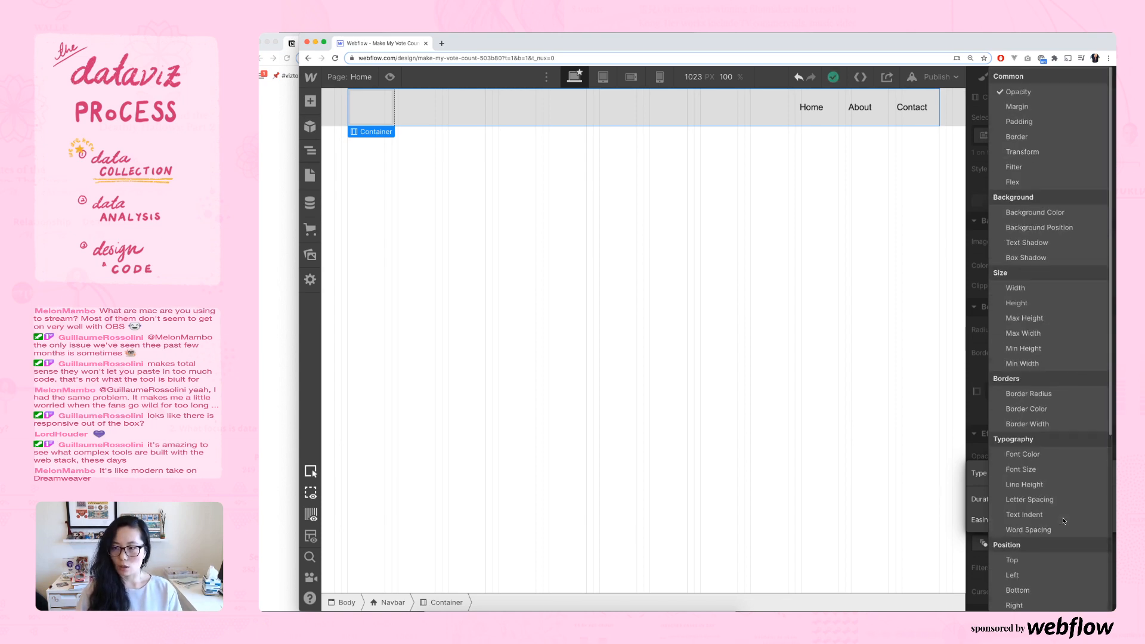
{"action": "scroll", "coordinate": [1035, 132], "scroll_direction": "down", "scroll_amount": 5}
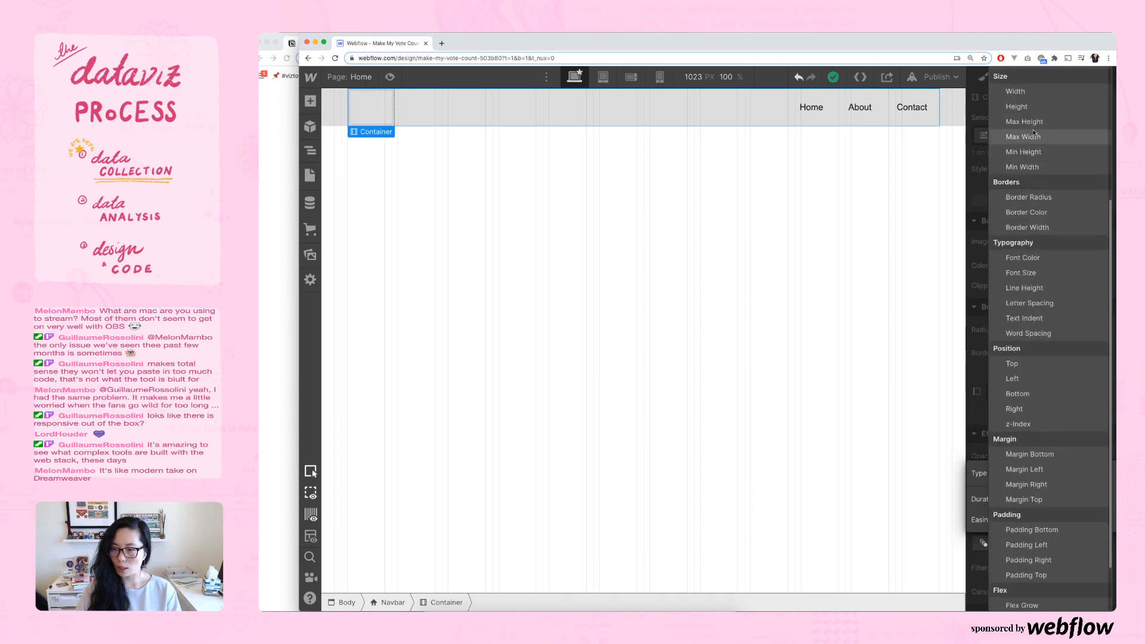
{"action": "scroll", "coordinate": [1034, 133], "scroll_direction": "up", "scroll_amount": 5}
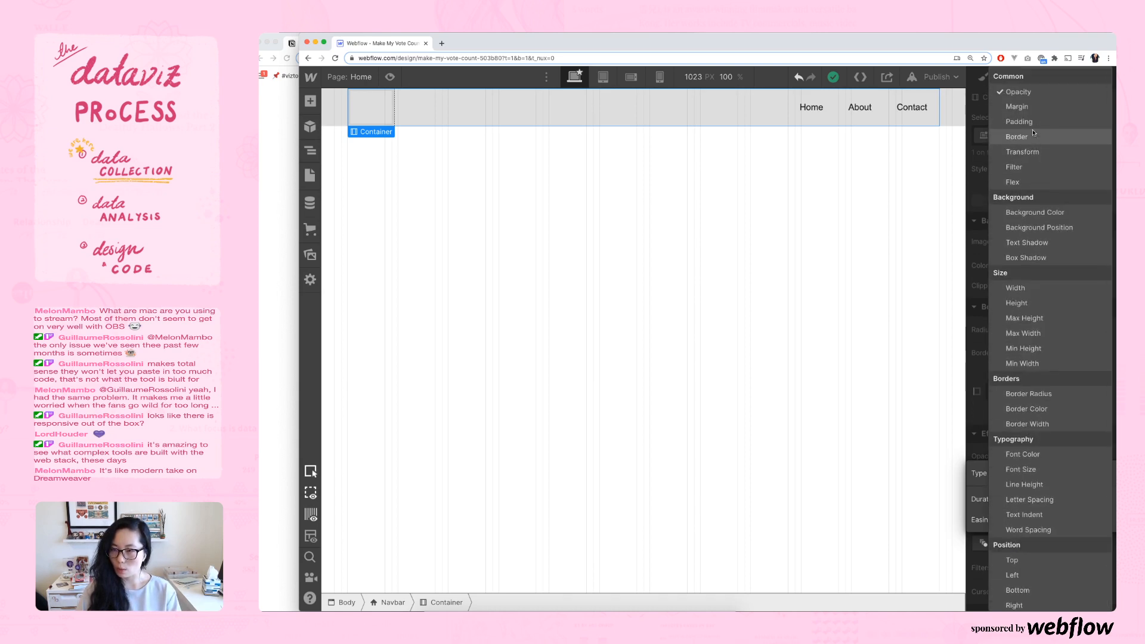
{"action": "scroll", "coordinate": [1050, 163], "scroll_direction": "down", "scroll_amount": 3}
{"action": "scroll", "coordinate": [1051, 166], "scroll_direction": "down", "scroll_amount": 4}
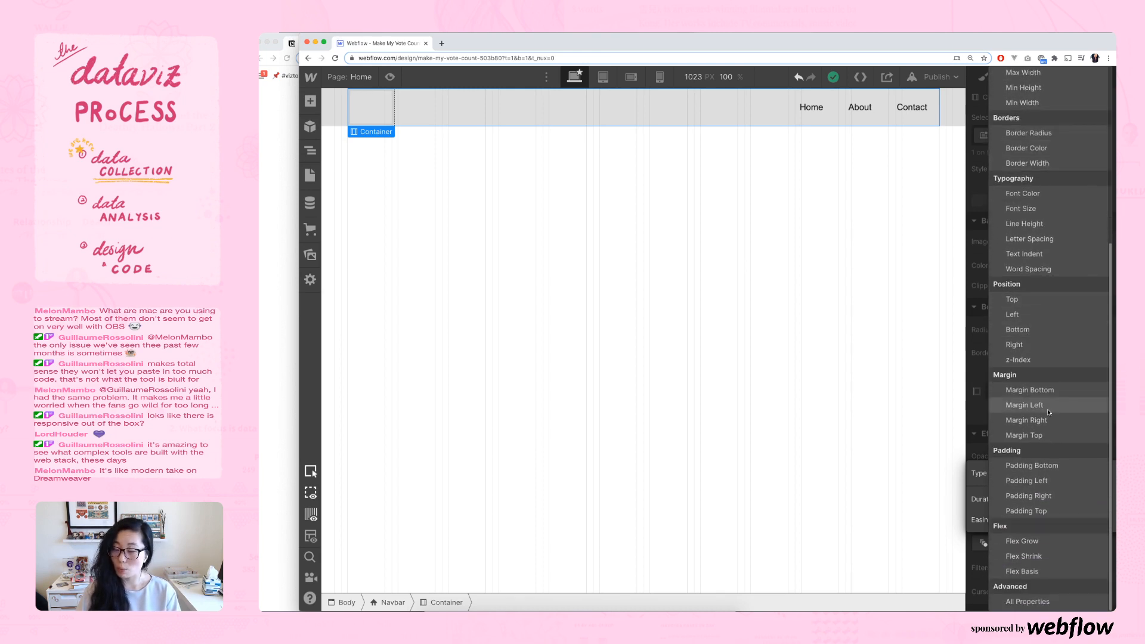
{"action": "left_click", "coordinate": [888, 410]}
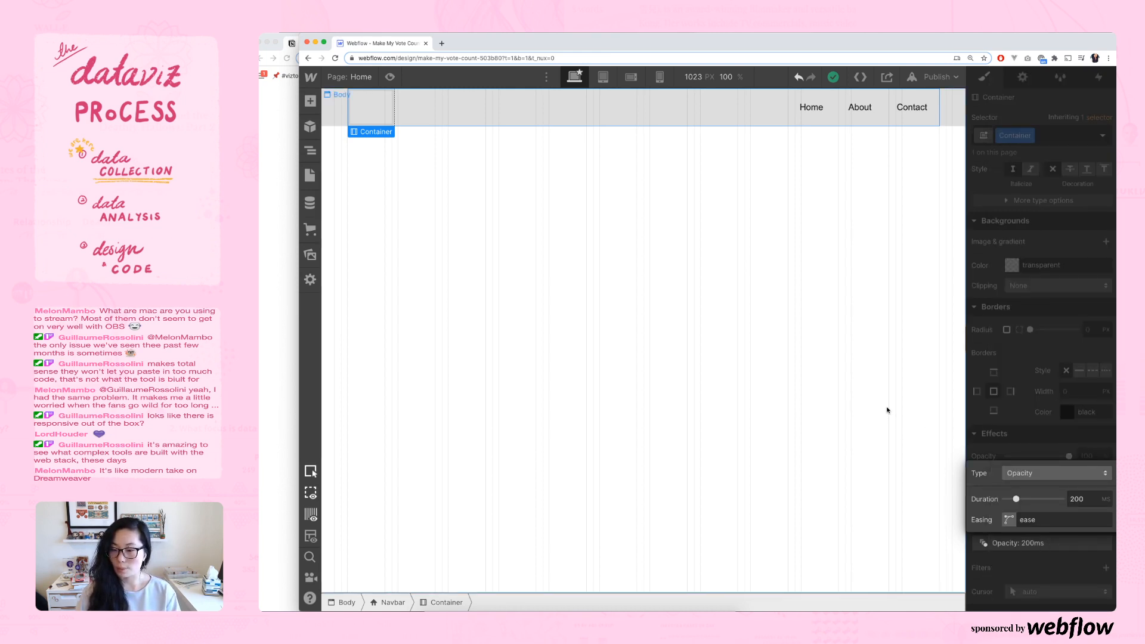
{"action": "left_click", "coordinate": [888, 411]}
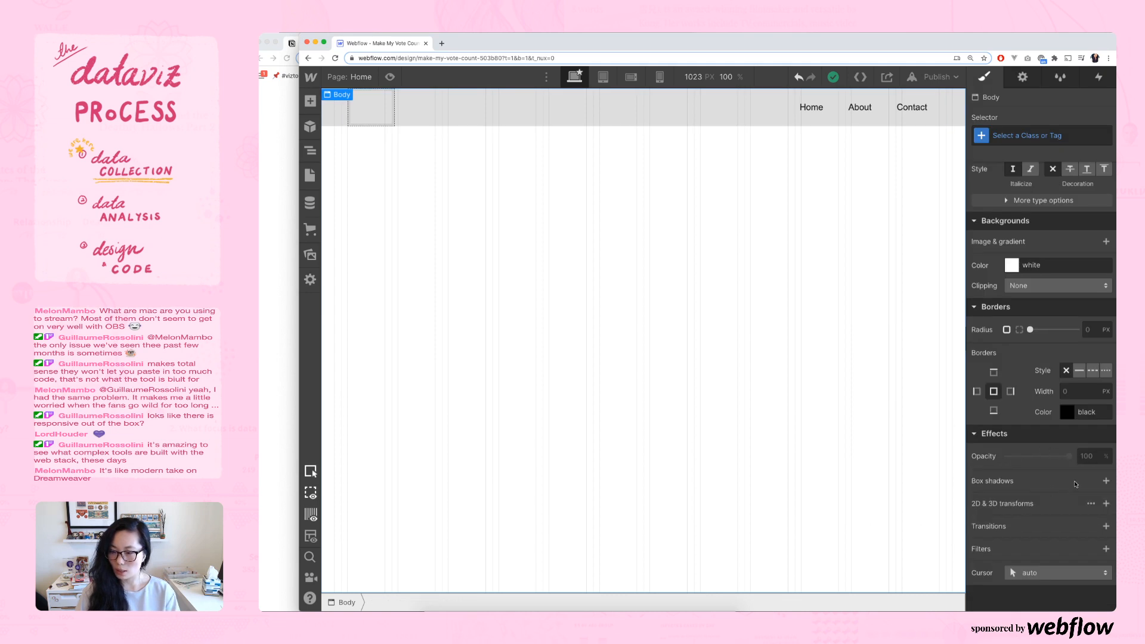
- Try a 5 px Blur filter on the Body while reviewing the other filter types, and delete the filter
{"action": "left_click", "coordinate": [1107, 549]}
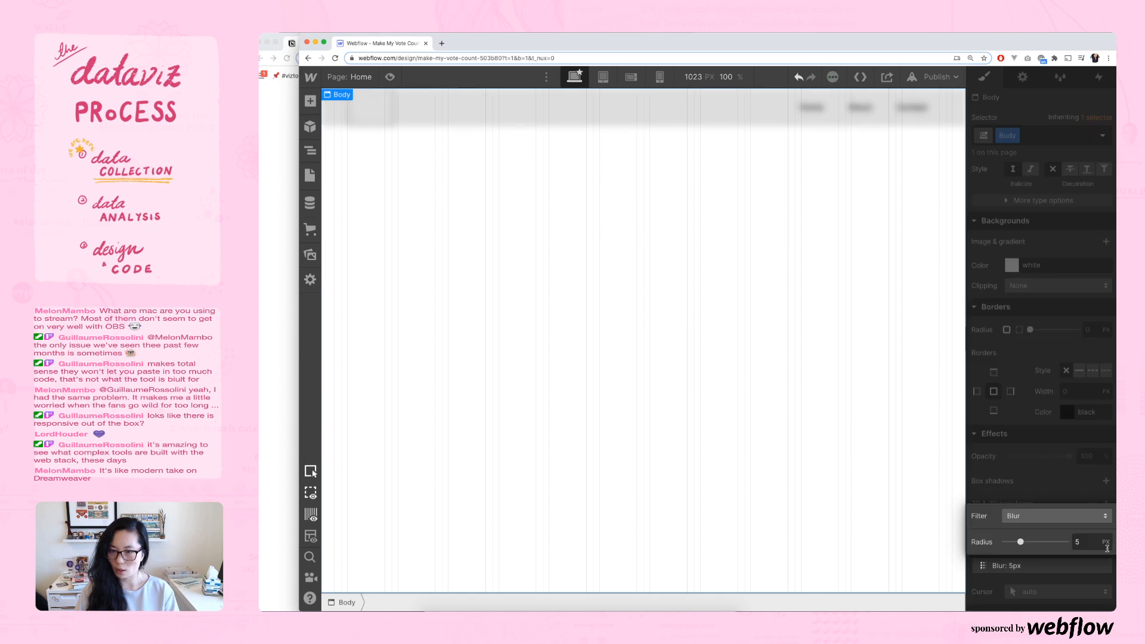
{"action": "left_click", "coordinate": [1047, 516]}
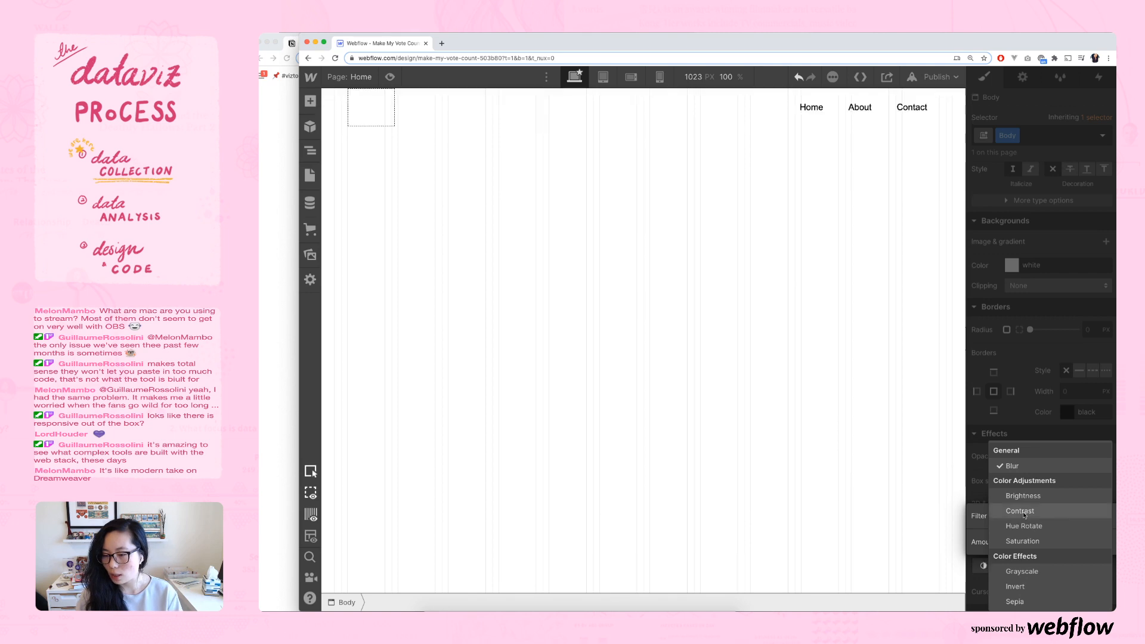
{"action": "left_click", "coordinate": [875, 505]}
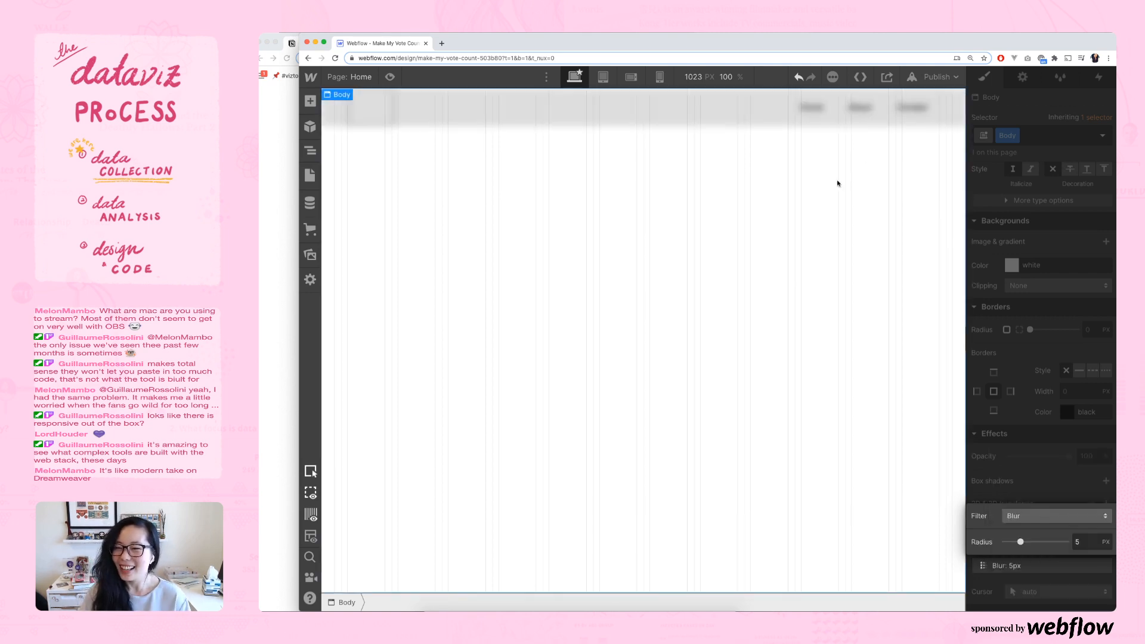
{"action": "left_click", "coordinate": [1062, 518]}
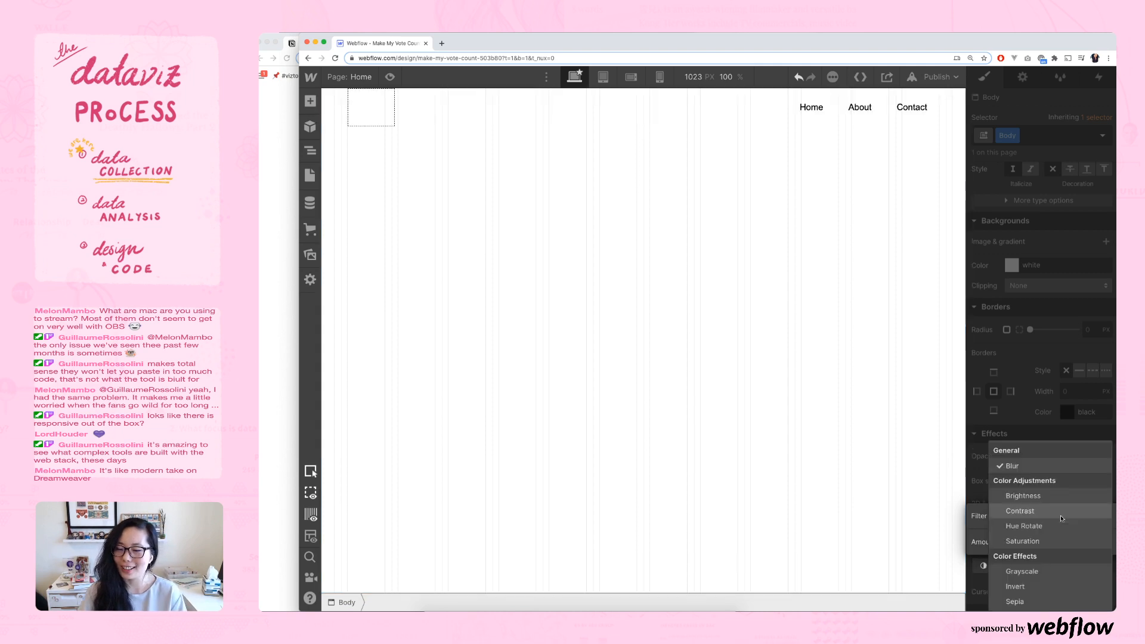
{"action": "left_click", "coordinate": [793, 501]}
{"action": "left_click", "coordinate": [1003, 574]}
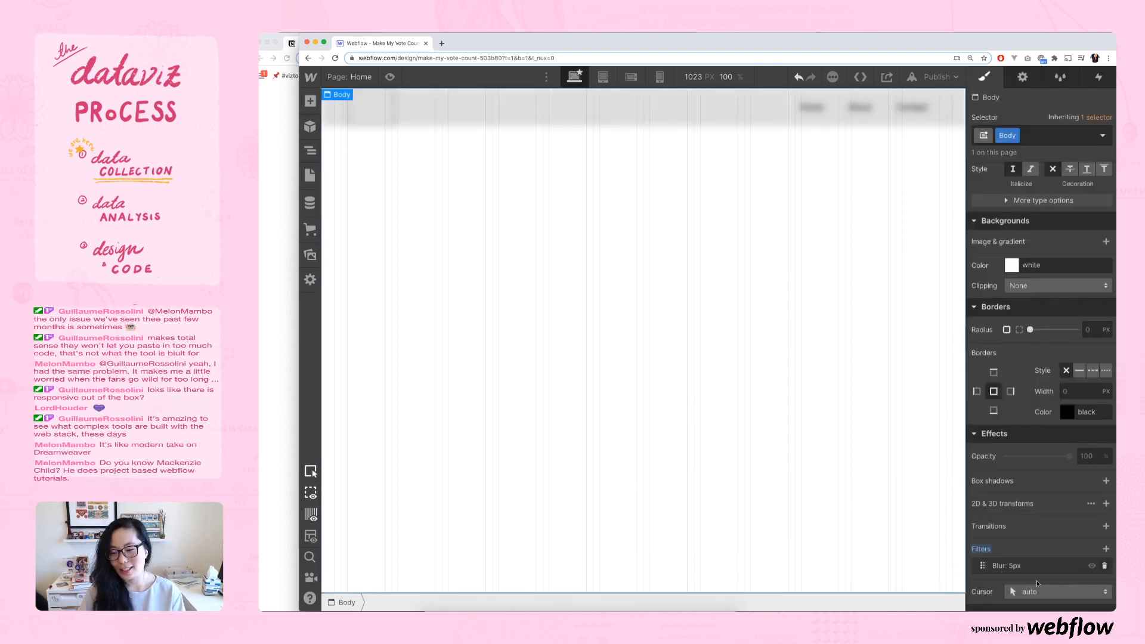
{"action": "left_click", "coordinate": [1104, 566]}
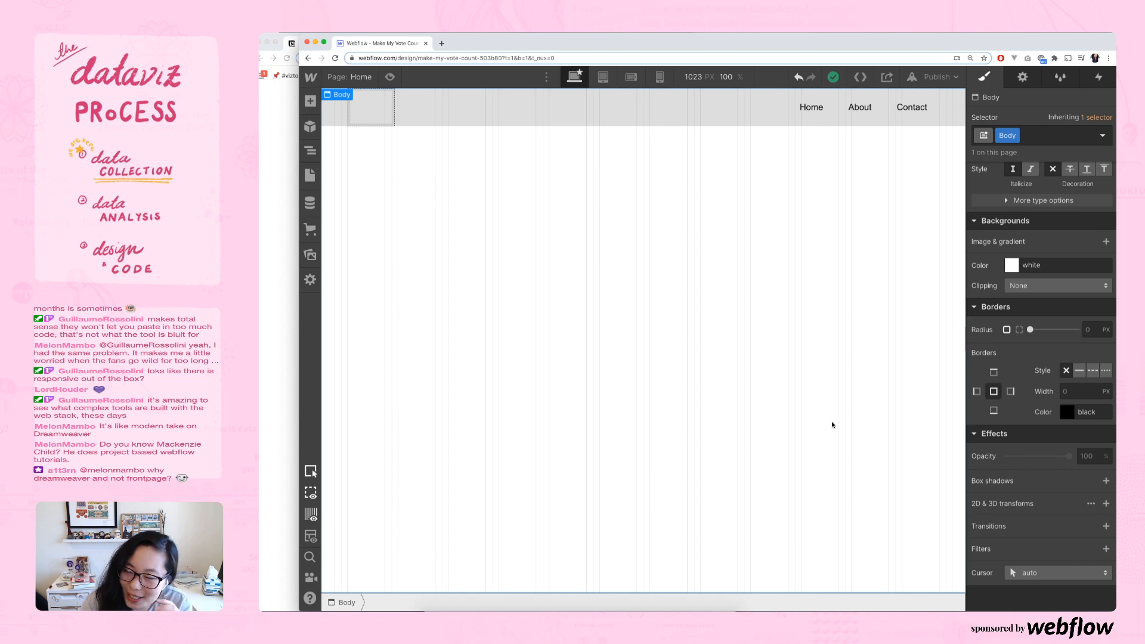
- Look at the Body's element settings and its custom attribute form without adding an attribute
{"action": "left_click", "coordinate": [1022, 76]}
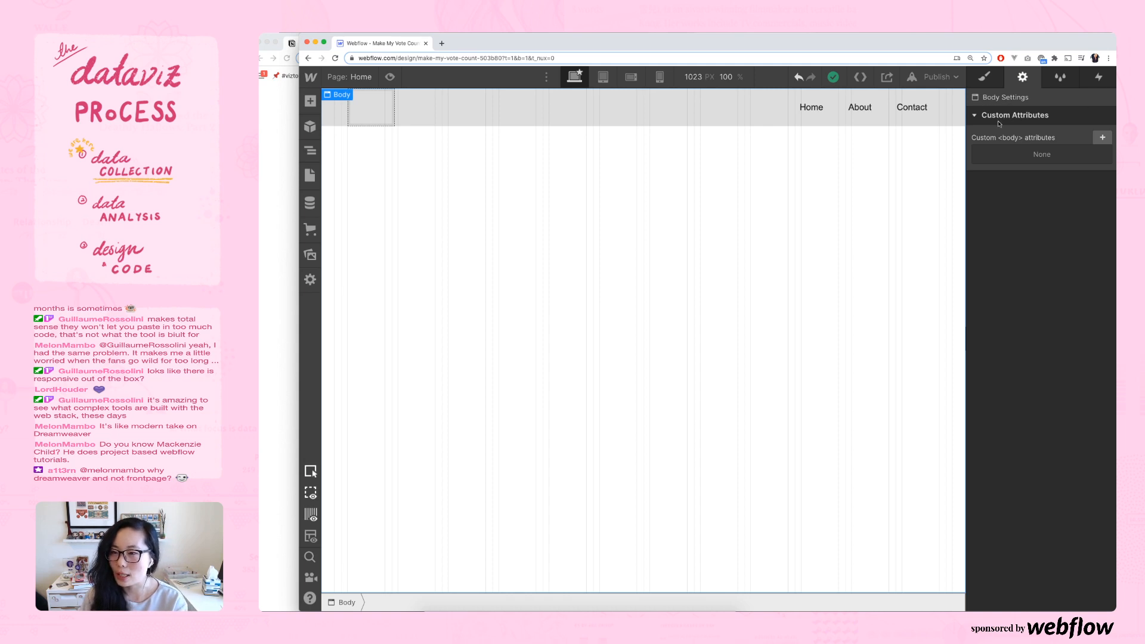
{"action": "left_click", "coordinate": [1102, 138]}
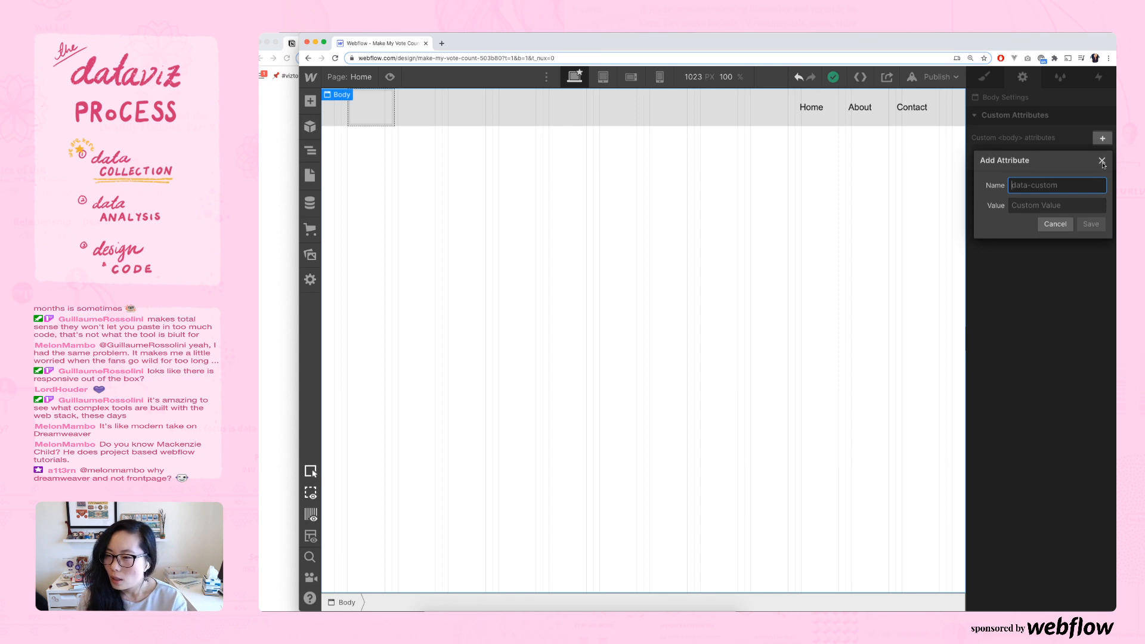
{"action": "left_click", "coordinate": [1103, 163]}
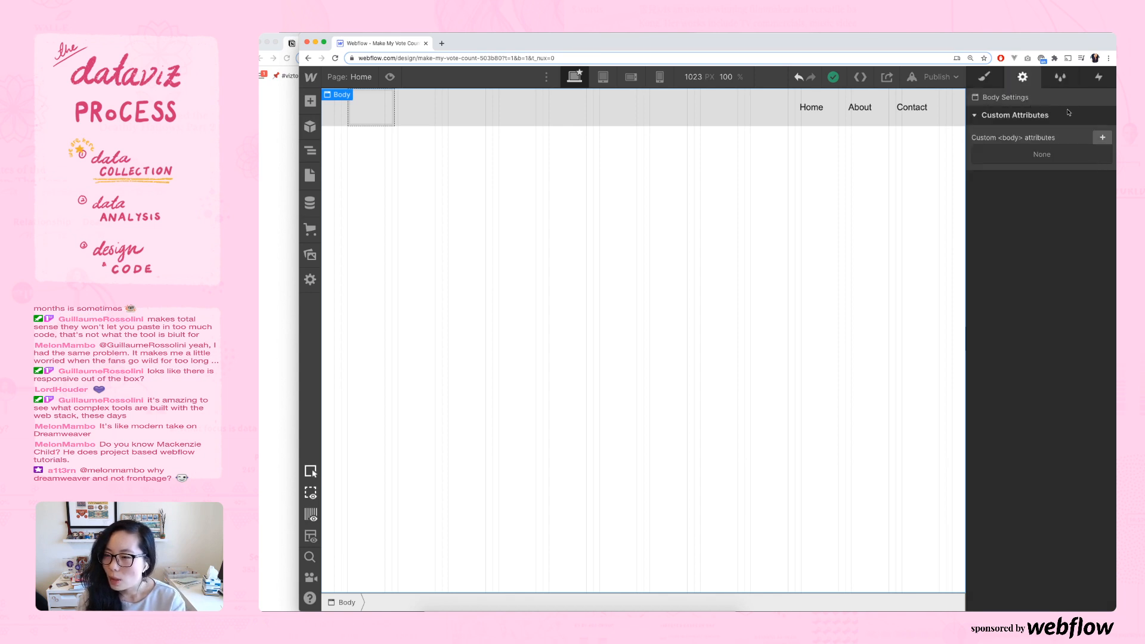
{"action": "left_click", "coordinate": [1011, 116]}
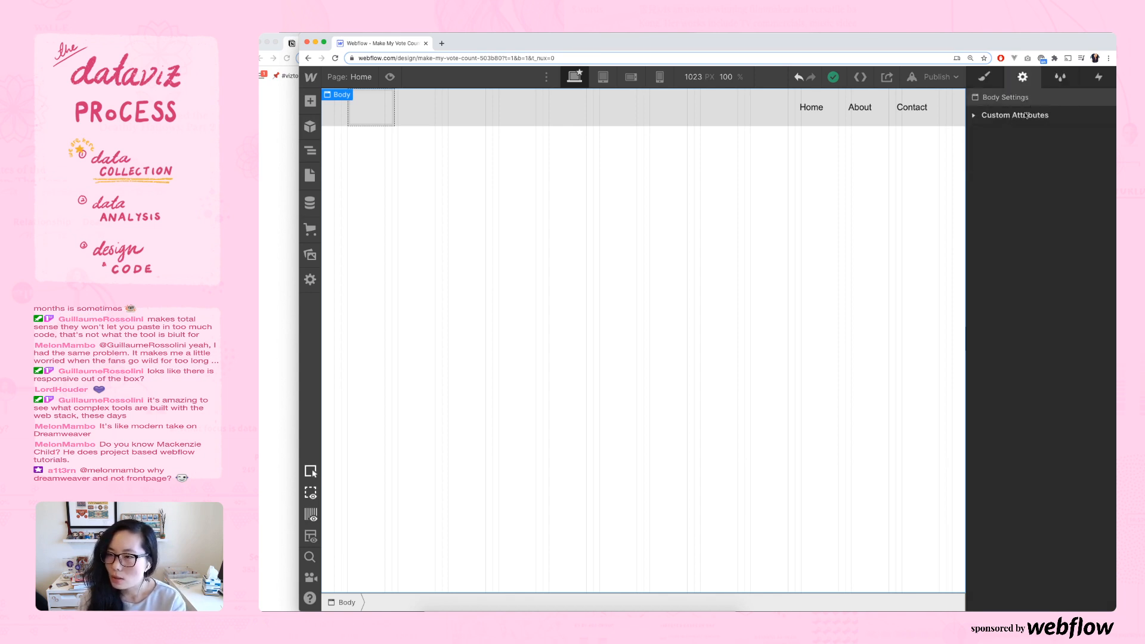
{"action": "left_click", "coordinate": [1018, 115]}
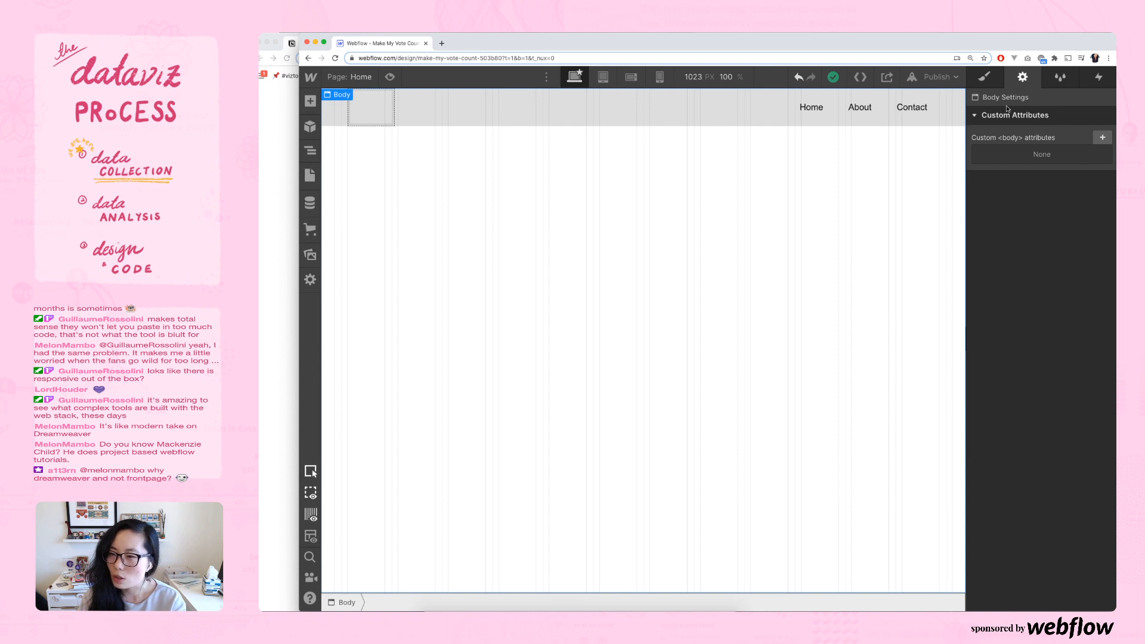
- Check in the Style Manager which elements the Container and Body classes affect
{"action": "left_click", "coordinate": [1059, 78]}
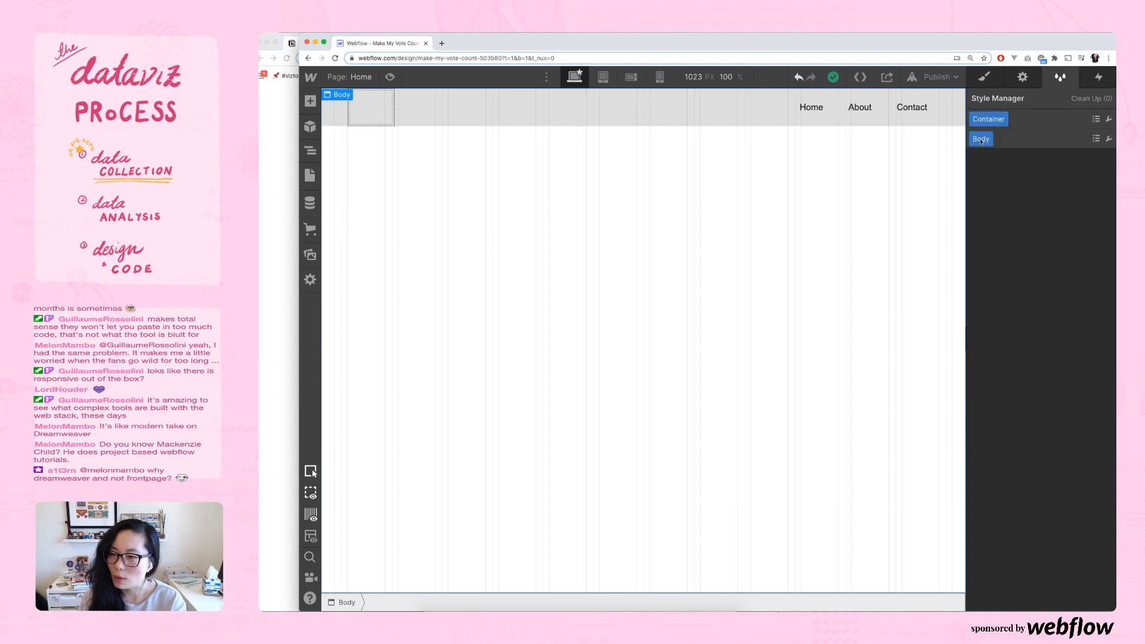
{"action": "left_click", "coordinate": [1097, 120]}
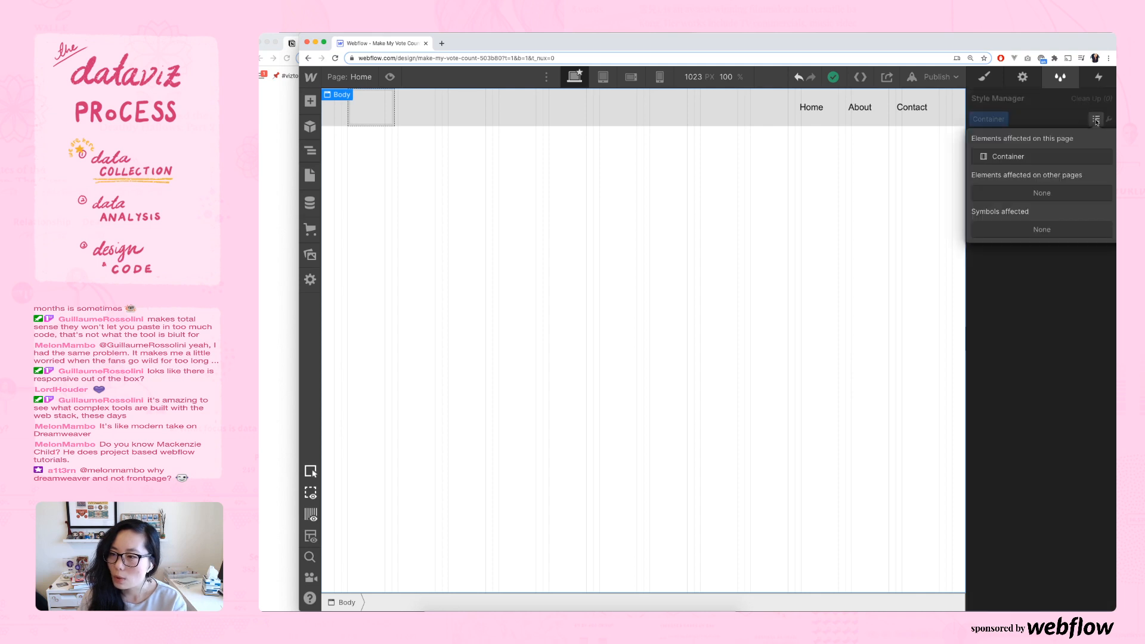
{"action": "left_click", "coordinate": [1096, 121]}
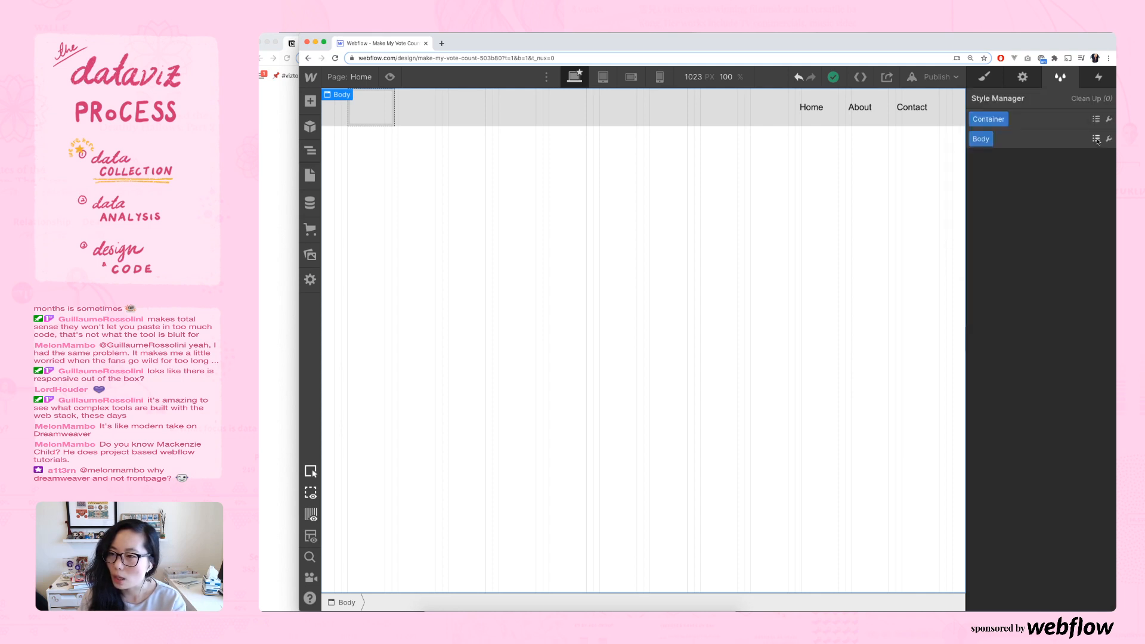
{"action": "left_click", "coordinate": [1096, 139]}
{"action": "left_click", "coordinate": [1042, 147]}
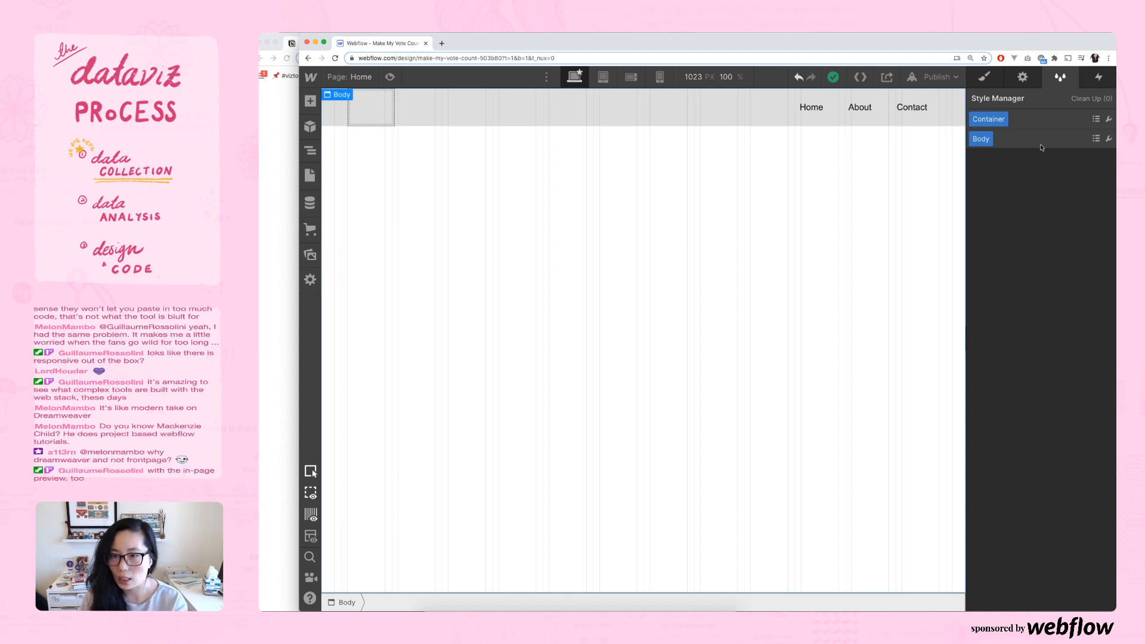
- Review the Interactions options for element triggers and the list of available page triggers
{"action": "left_click", "coordinate": [1107, 77]}
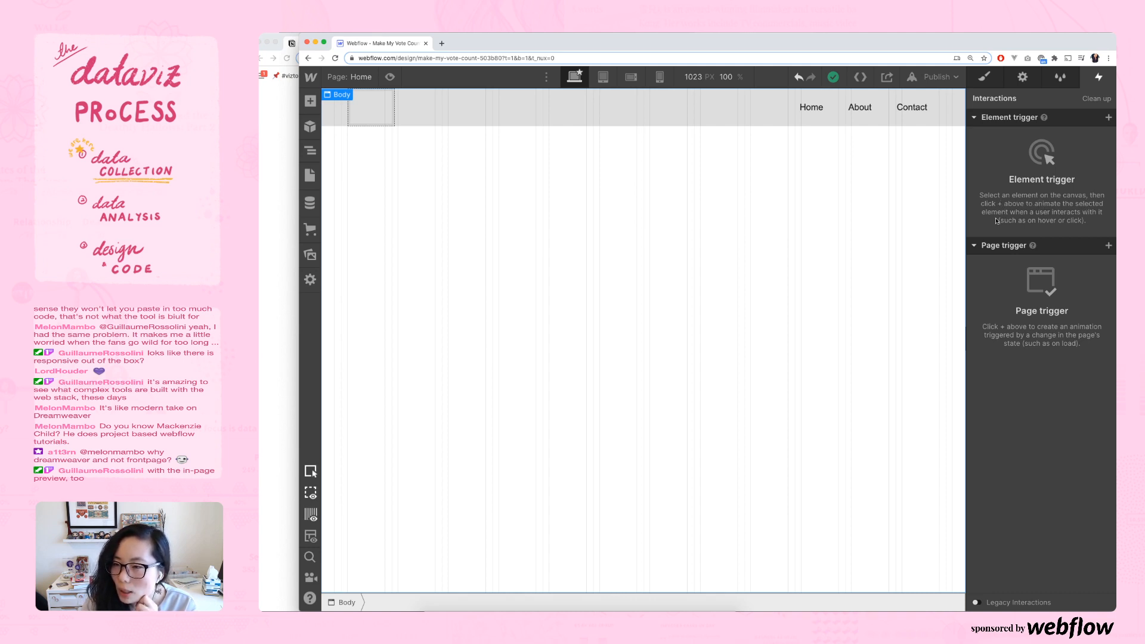
{"action": "left_click", "coordinate": [1109, 246]}
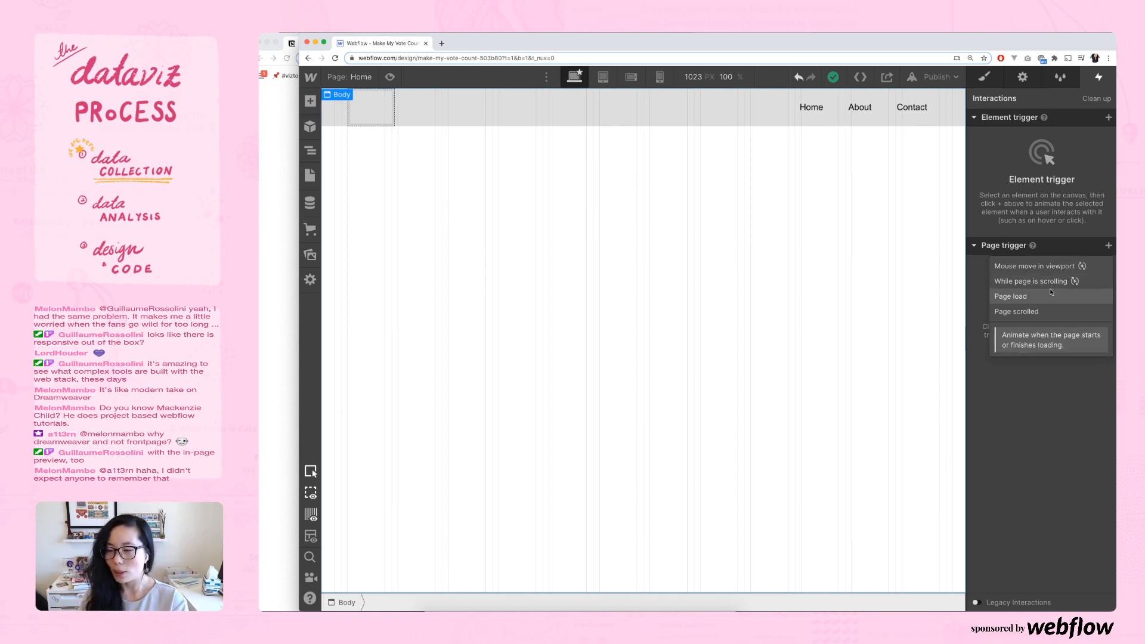
{"action": "left_click", "coordinate": [1061, 408]}
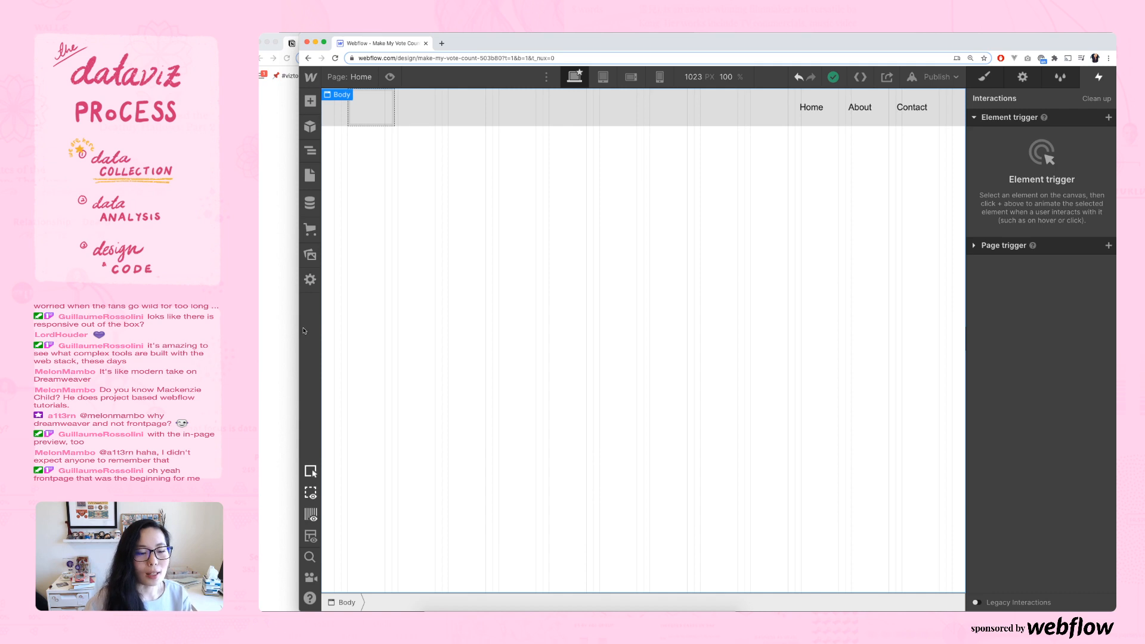
- Widen the browser window, show the Navigator with the page's element tree, and enlarge the interface one zoom level
{"action": "left_click_drag", "start_coordinate": [300, 329], "coordinate": [257, 329]}
{"action": "key", "text": "z"}
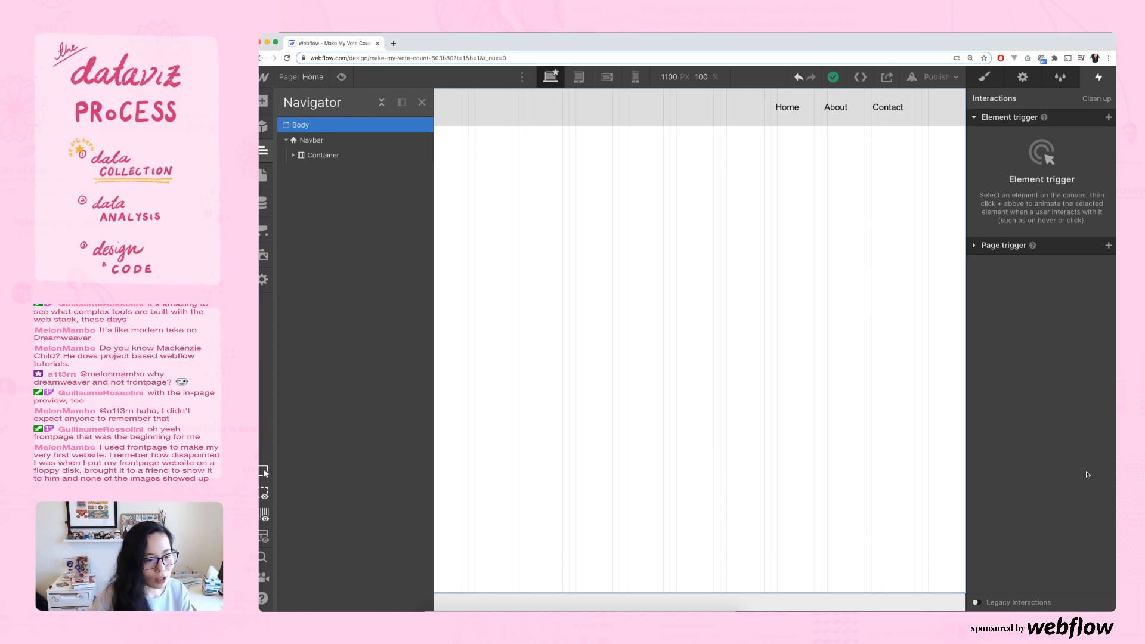
{"action": "key", "text": "super+equal"}
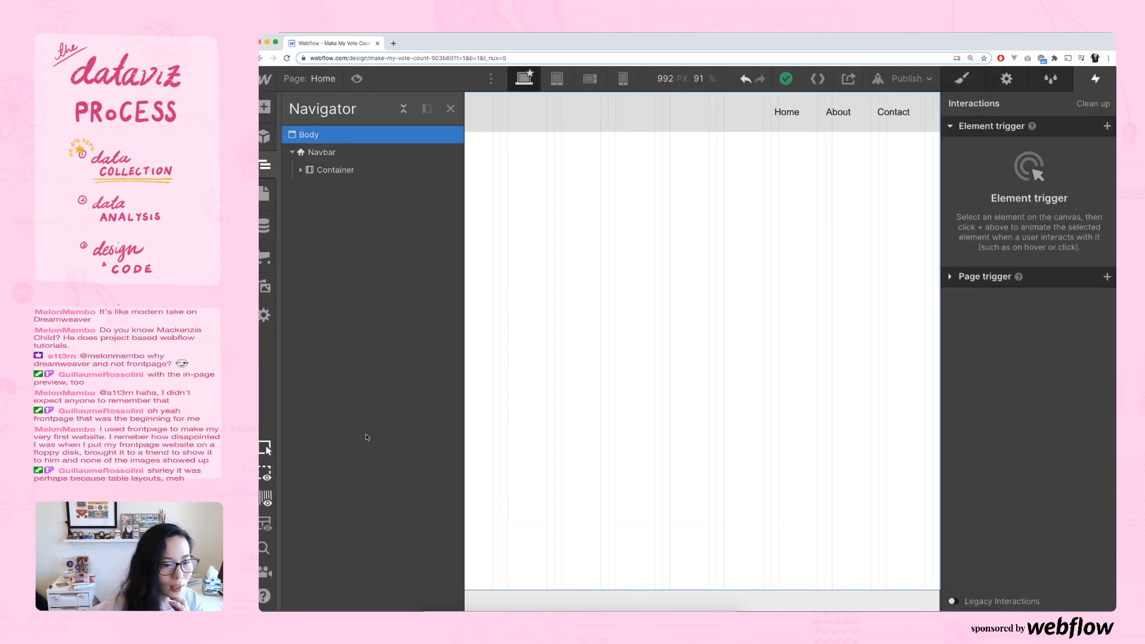
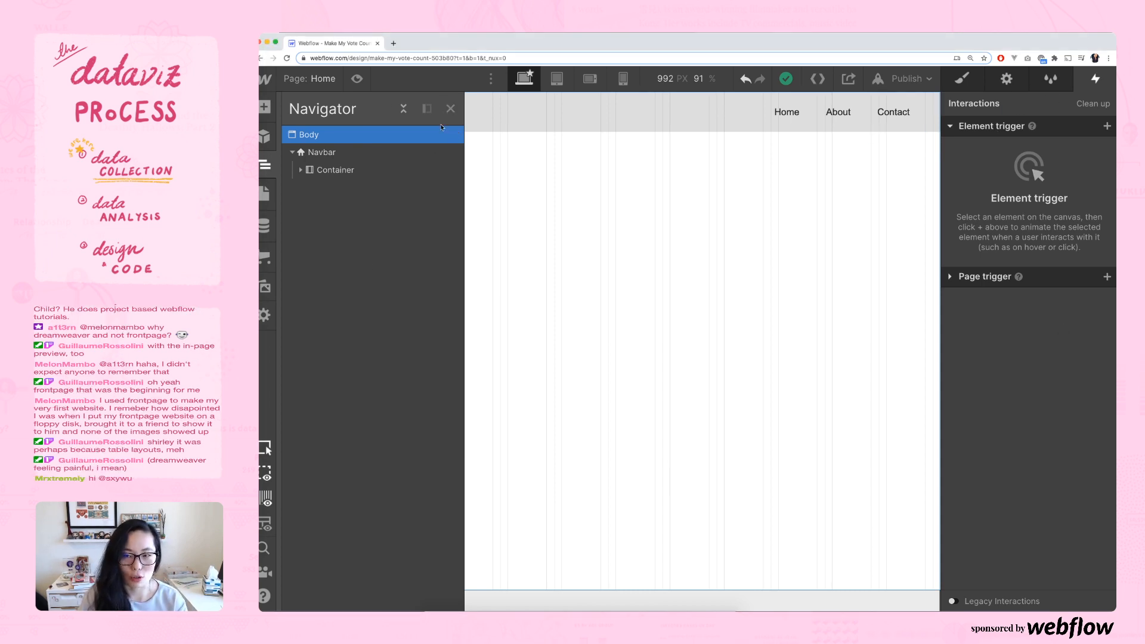
- Close the Navigator and check the canvas width and scale settings without changing them
{"action": "left_click", "coordinate": [451, 109]}
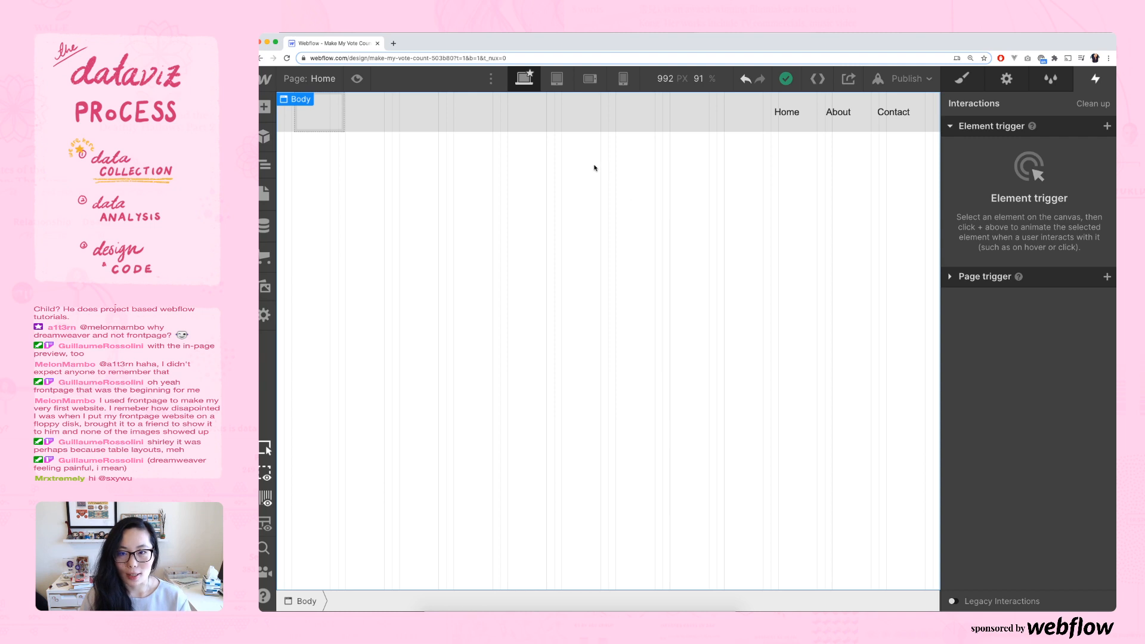
{"action": "left_click", "coordinate": [707, 81]}
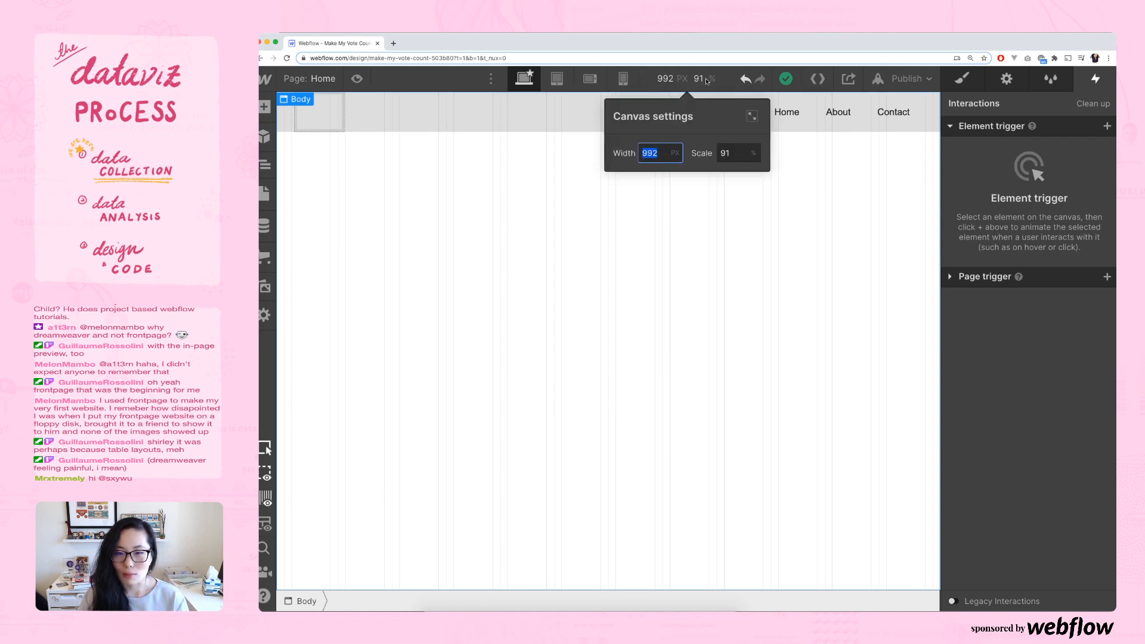
{"action": "left_click", "coordinate": [707, 81]}
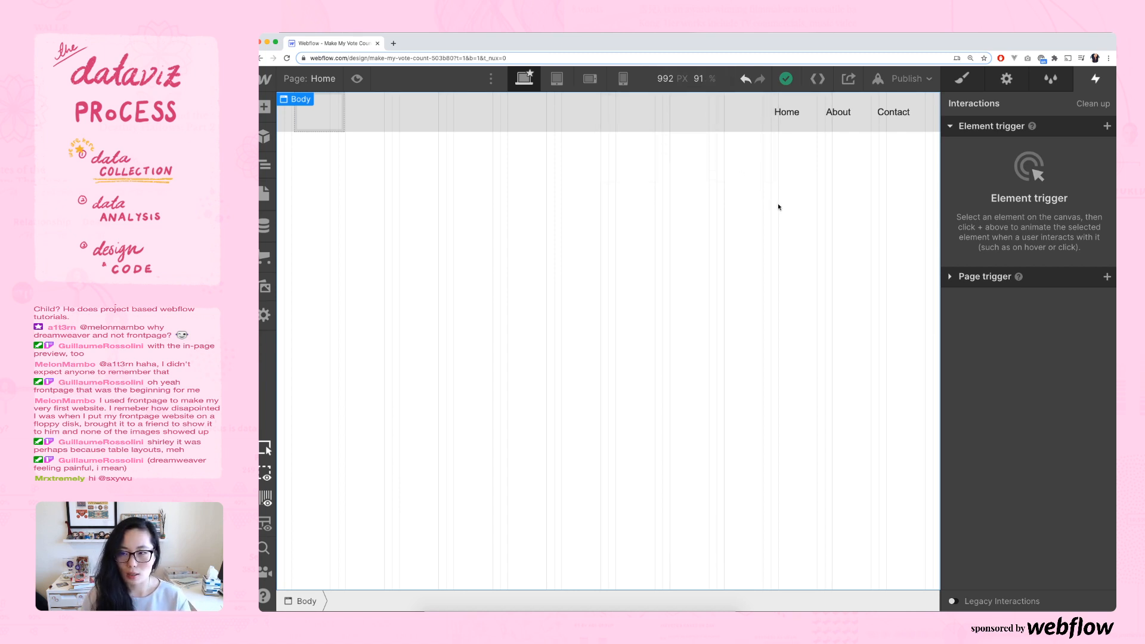
{"action": "left_click", "coordinate": [547, 85]}
{"action": "left_click", "coordinate": [530, 85]}
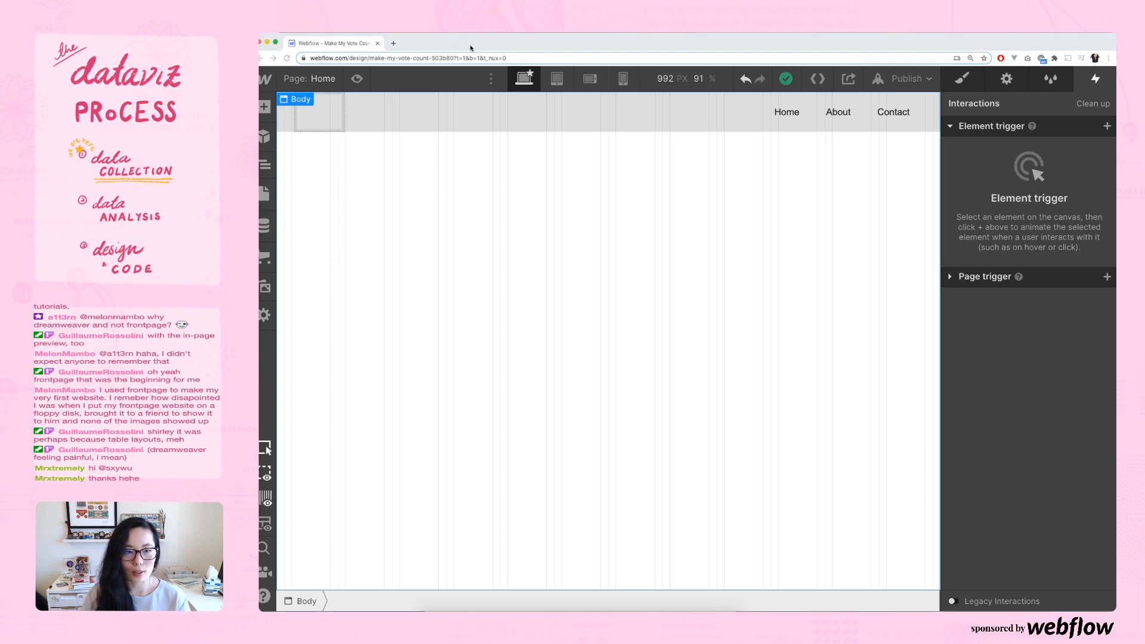
- Resize the Webflow window and switch to the Notion page "Project website to-do's"
{"action": "left_click_drag", "start_coordinate": [251, 153], "coordinate": [290, 155]}
{"action": "left_click", "coordinate": [279, 165]}
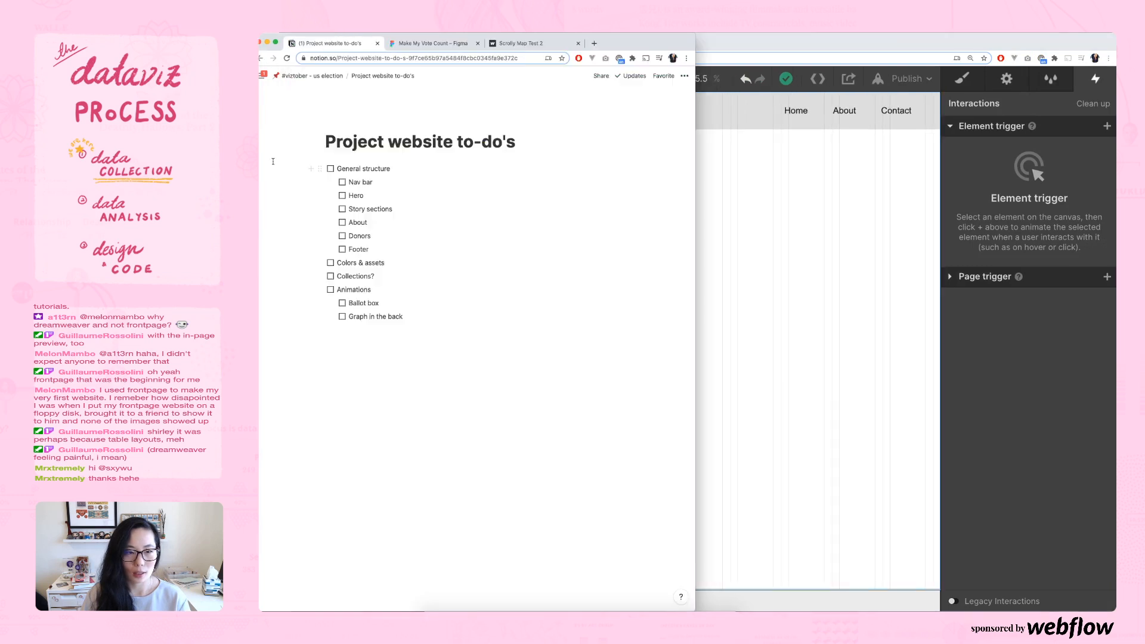
- Switch to the Make My Vote Count design in Figma and look over the landing page
{"action": "left_click", "coordinate": [411, 46]}
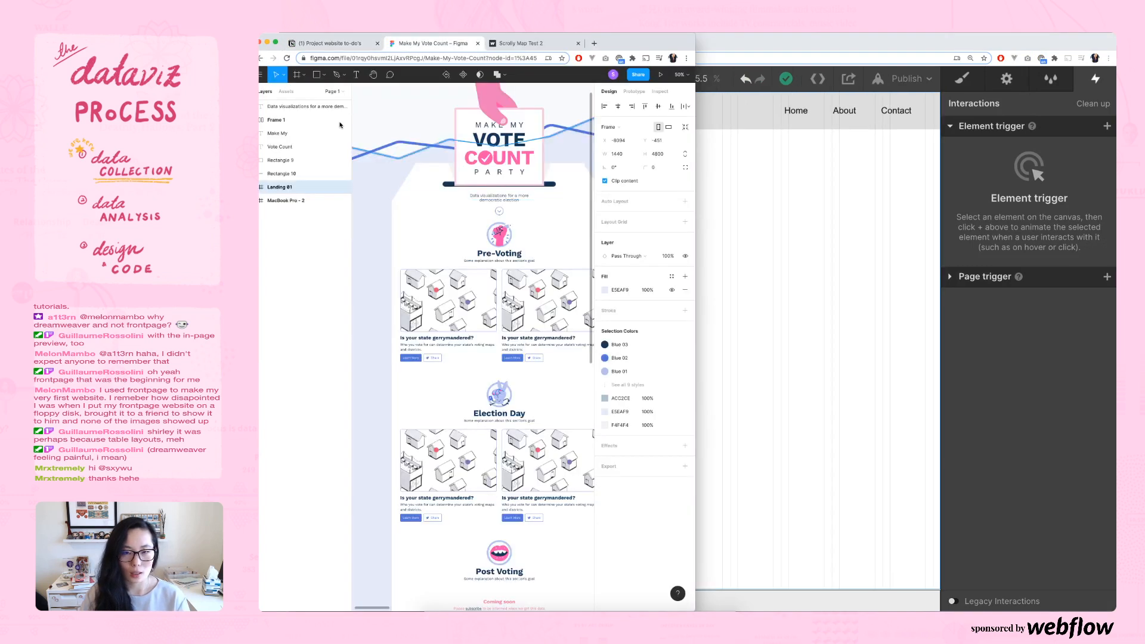
{"action": "scroll", "coordinate": [424, 130], "scroll_direction": "up", "scroll_amount": 3}
{"action": "scroll", "coordinate": [425, 130], "scroll_direction": "down", "scroll_amount": 3}
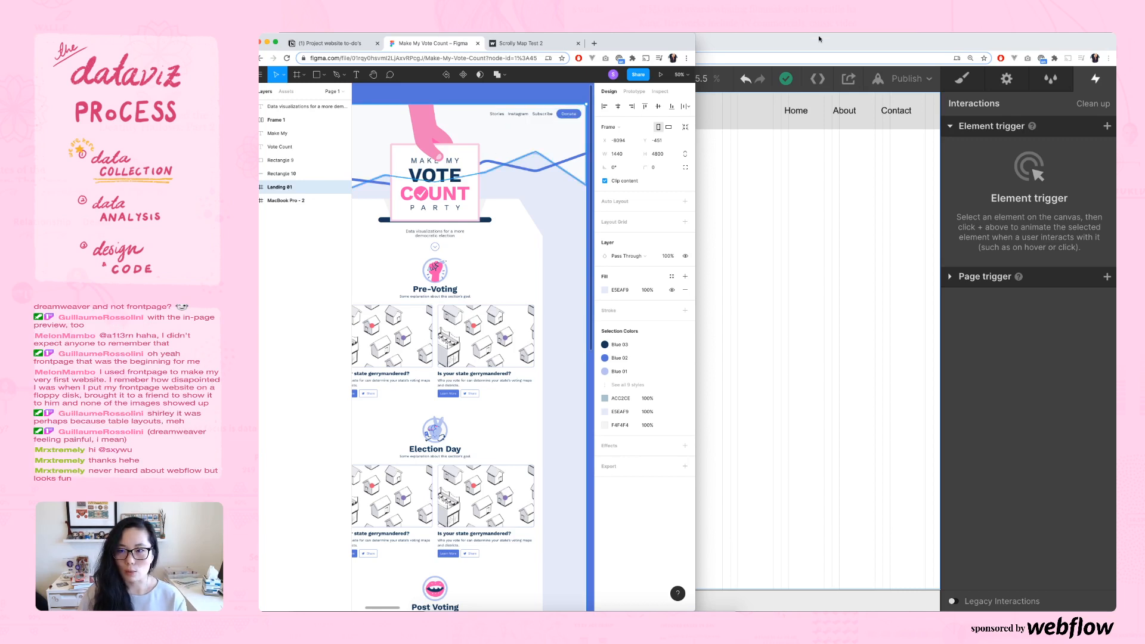
- Return to the Webflow Designer and open the project's font settings from the Body element's font choices
{"action": "left_click", "coordinate": [819, 39]}
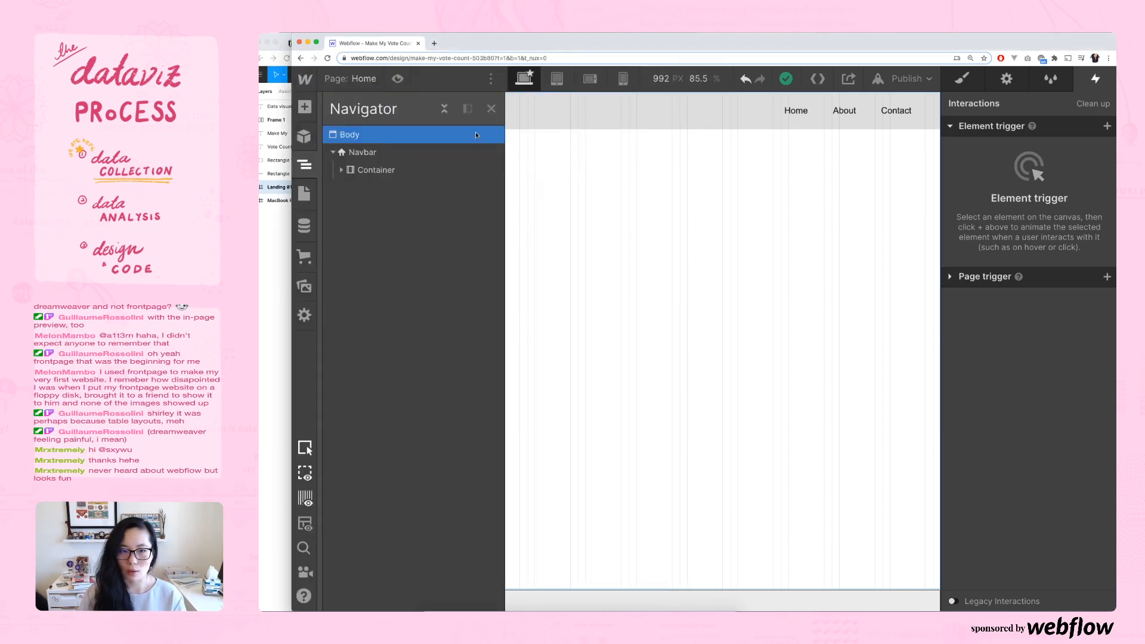
{"action": "left_click", "coordinate": [964, 79]}
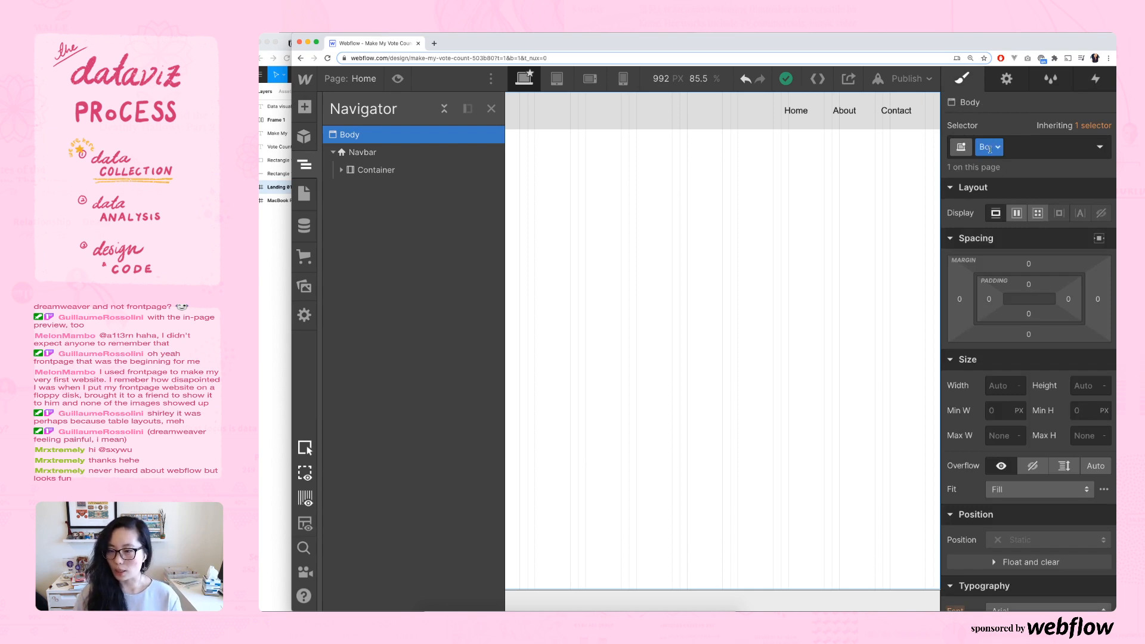
{"action": "scroll", "coordinate": [1032, 258], "scroll_direction": "down", "scroll_amount": 5}
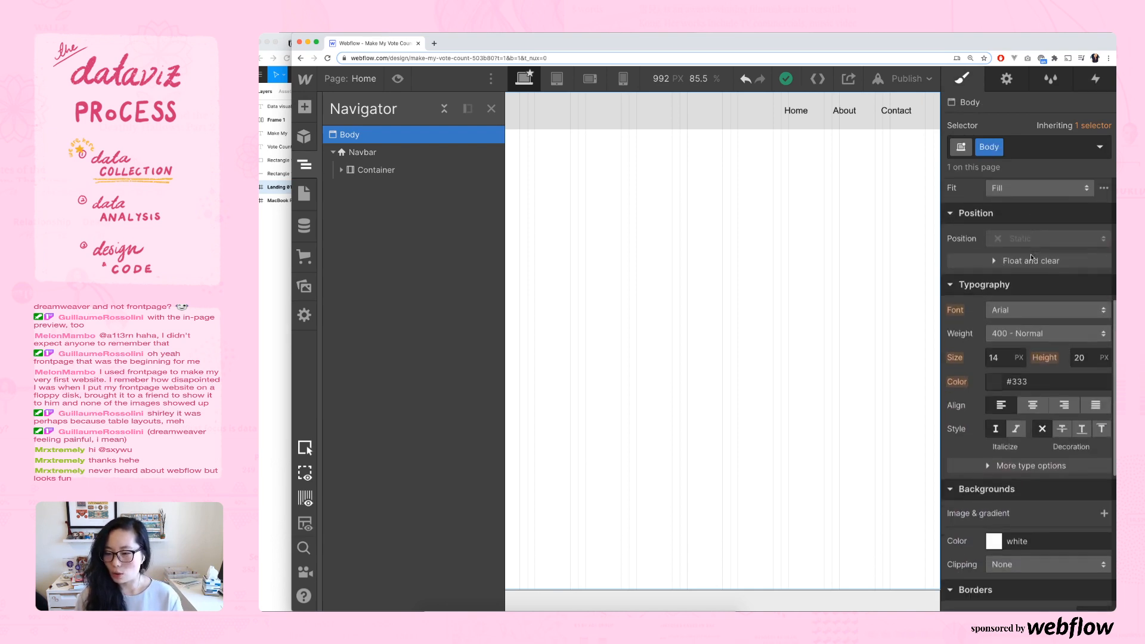
{"action": "left_click", "coordinate": [1018, 312]}
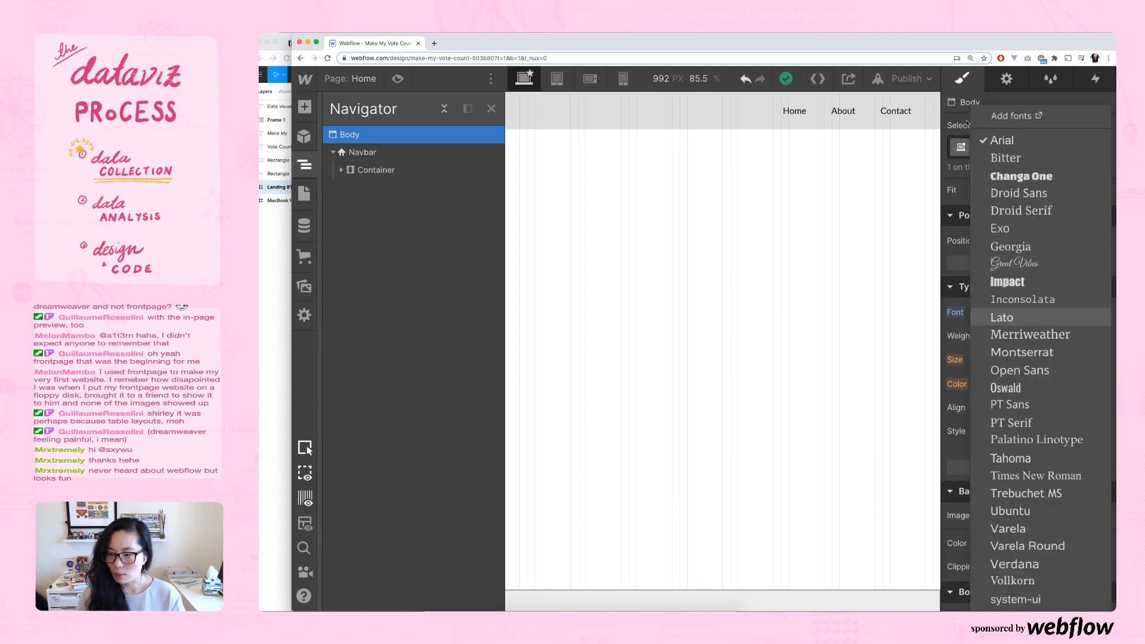
{"action": "left_click", "coordinate": [1013, 116]}
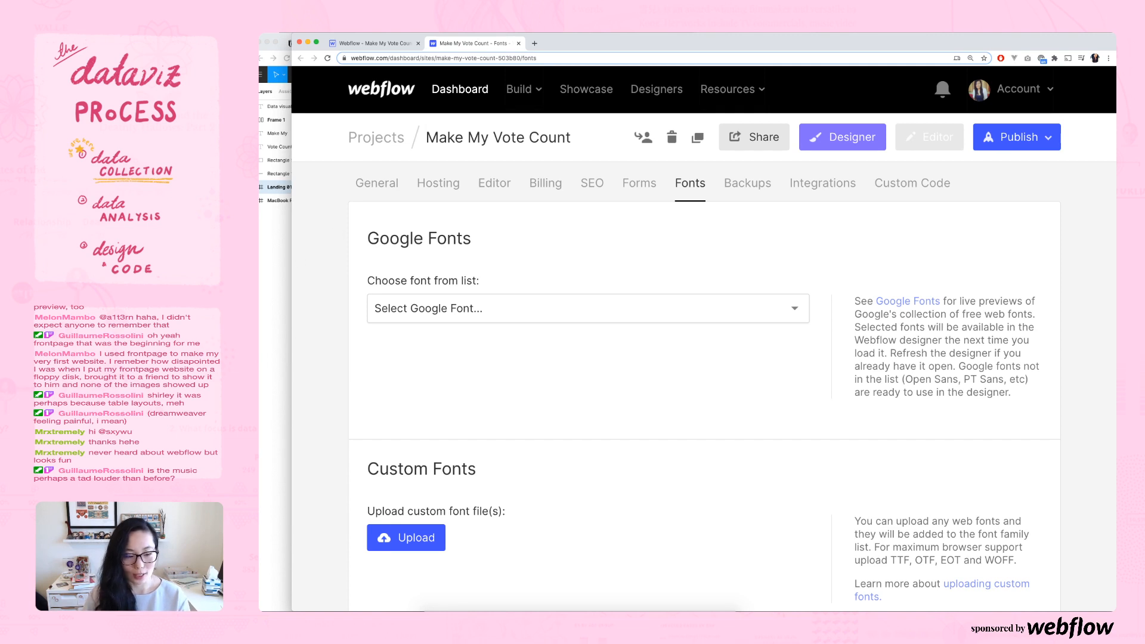
- Choose Work Sans as the Google font for the project and review its variants
{"action": "key", "text": "super+Tab"}
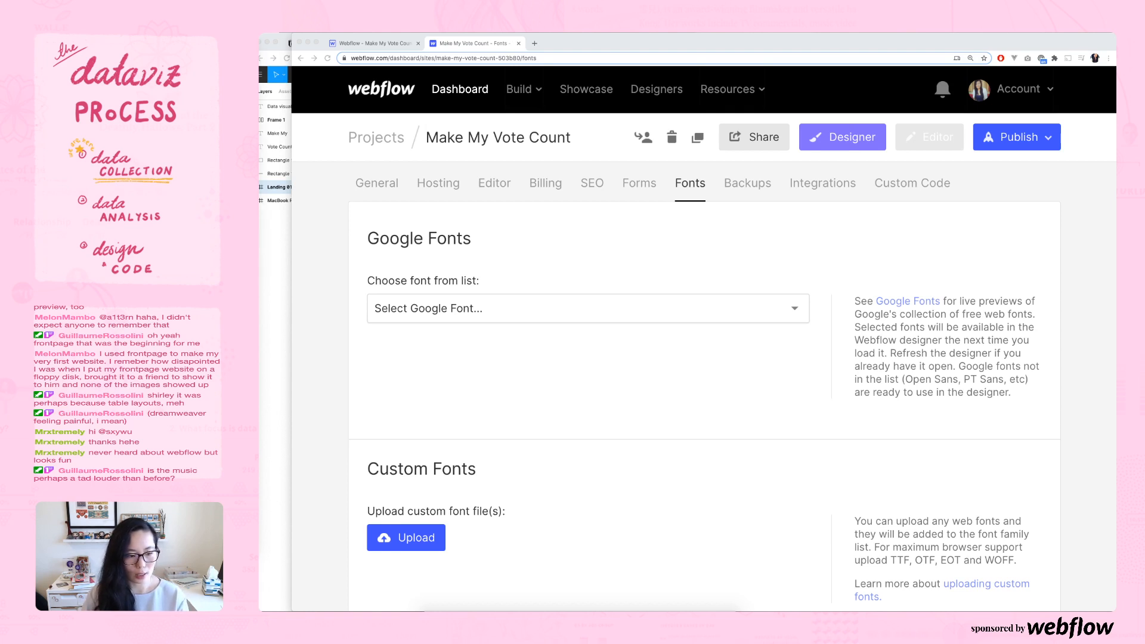
{"action": "left_click", "coordinate": [568, 386]}
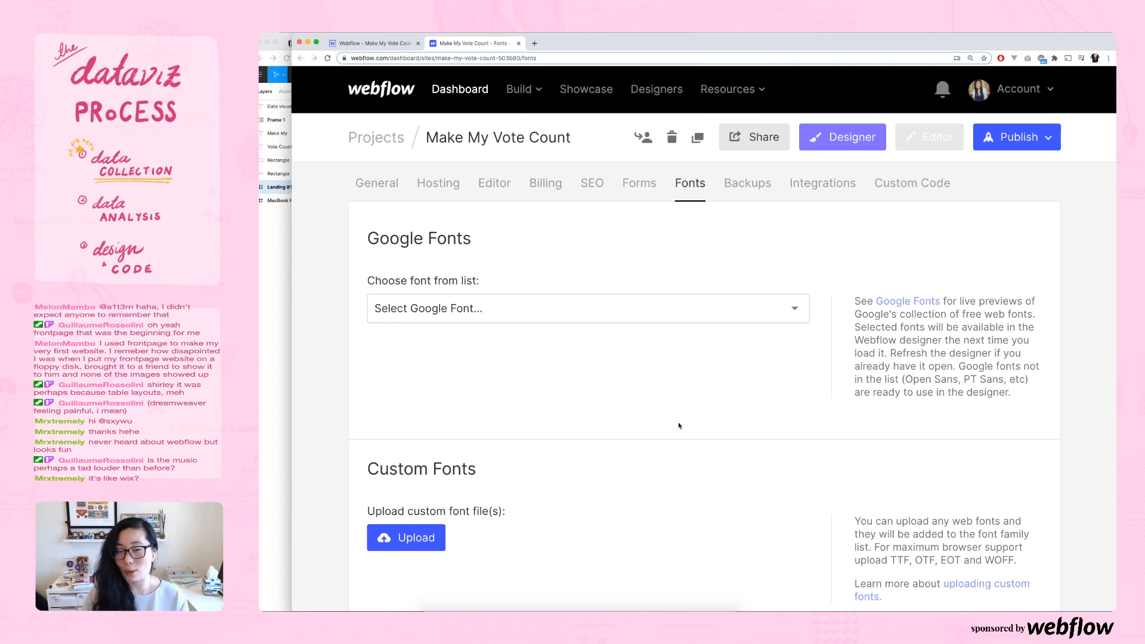
{"action": "left_click", "coordinate": [671, 309]}
{"action": "type", "text": "wo"}
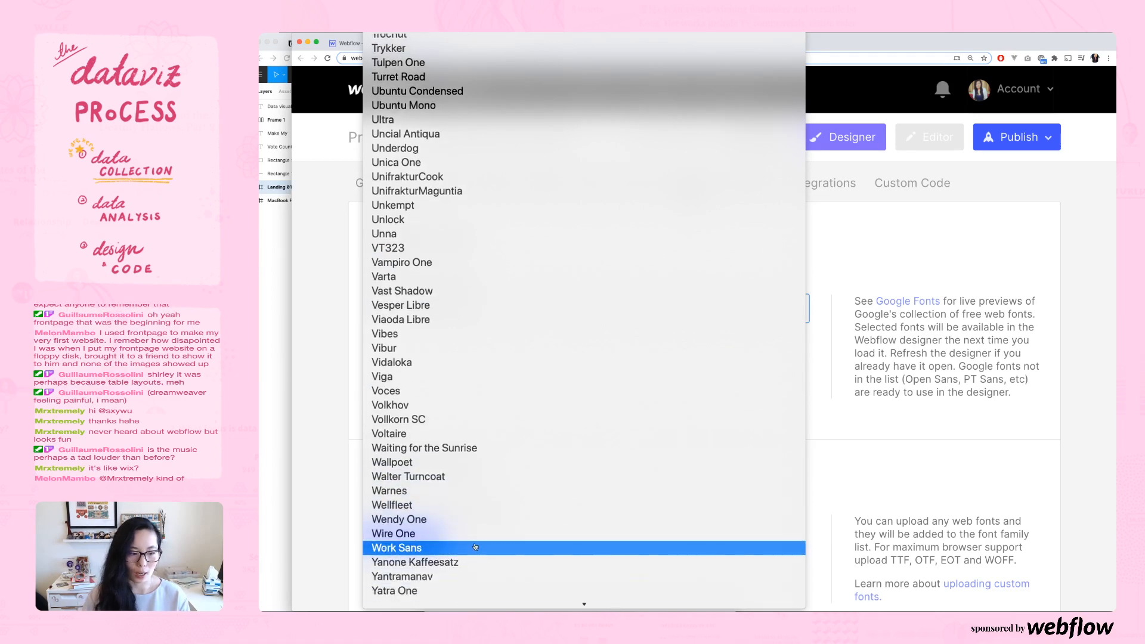
{"action": "left_click", "coordinate": [456, 549]}
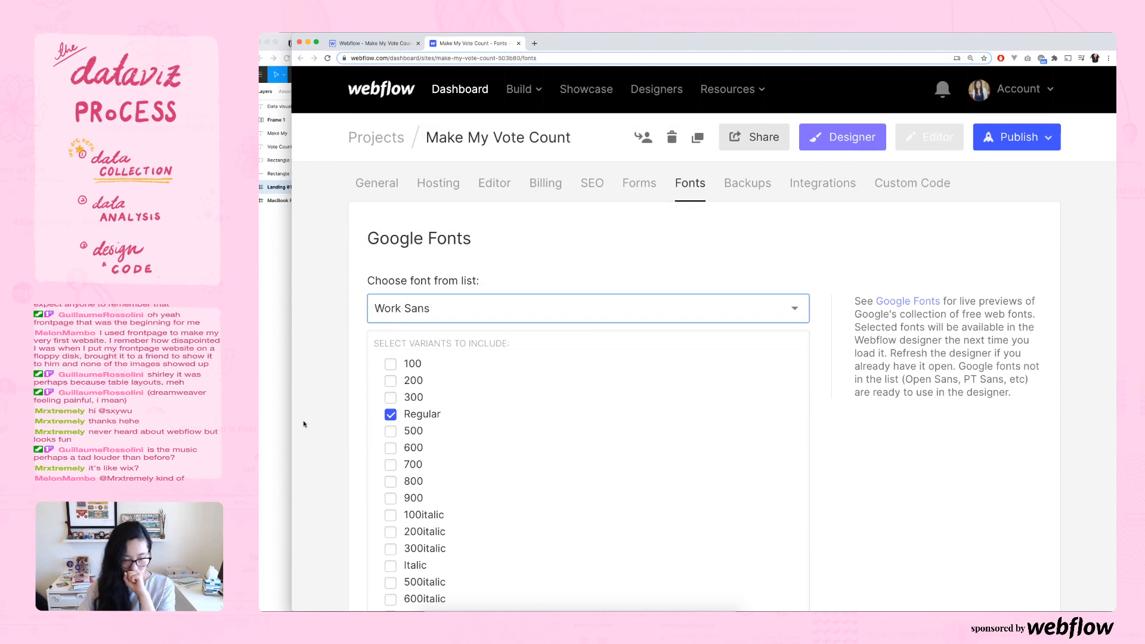
{"action": "scroll", "coordinate": [307, 423], "scroll_direction": "down", "scroll_amount": 3}
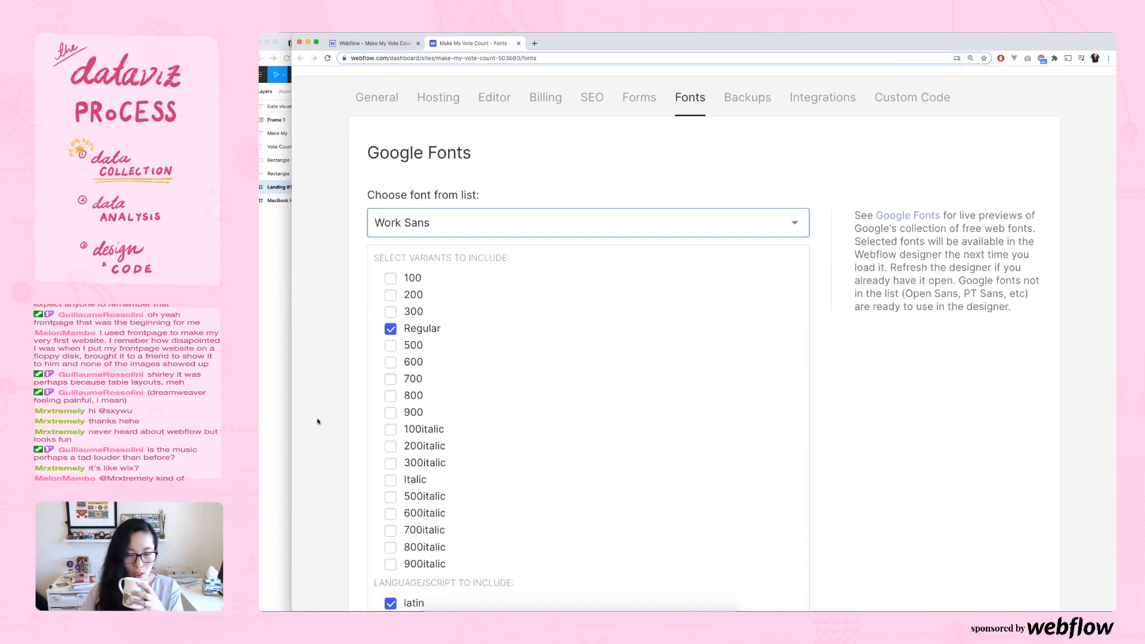
{"action": "scroll", "coordinate": [317, 422], "scroll_direction": "down", "scroll_amount": 3}
- Switch to the Figma design and widen its window so the landing page's full width fits
{"action": "left_click", "coordinate": [271, 406]}
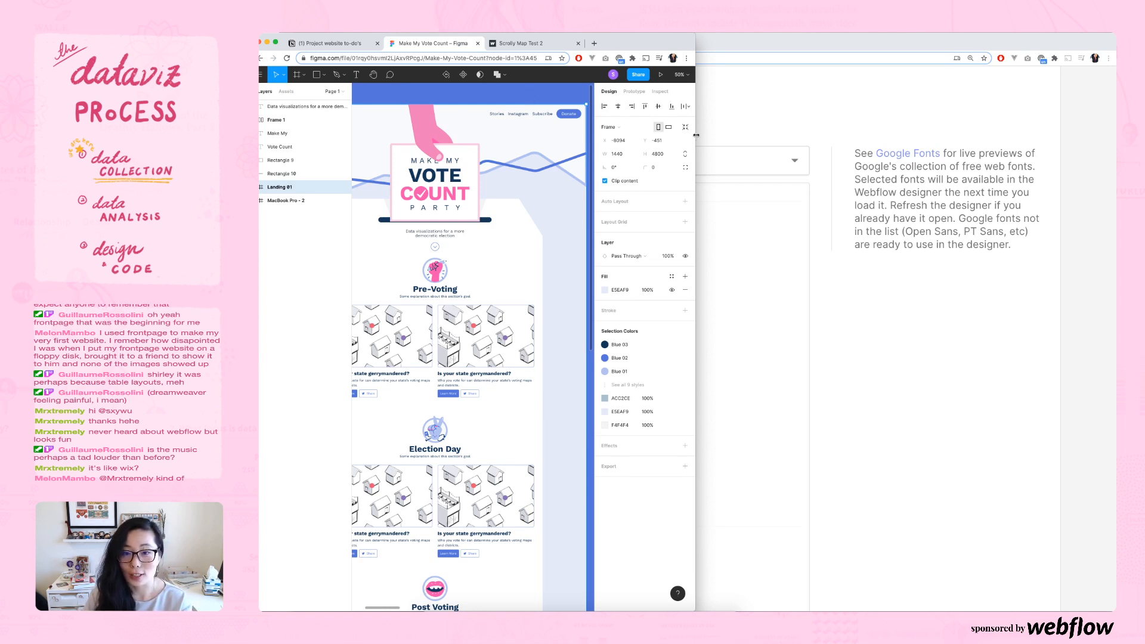
{"action": "left_click_drag", "start_coordinate": [771, 134], "coordinate": [777, 134]}
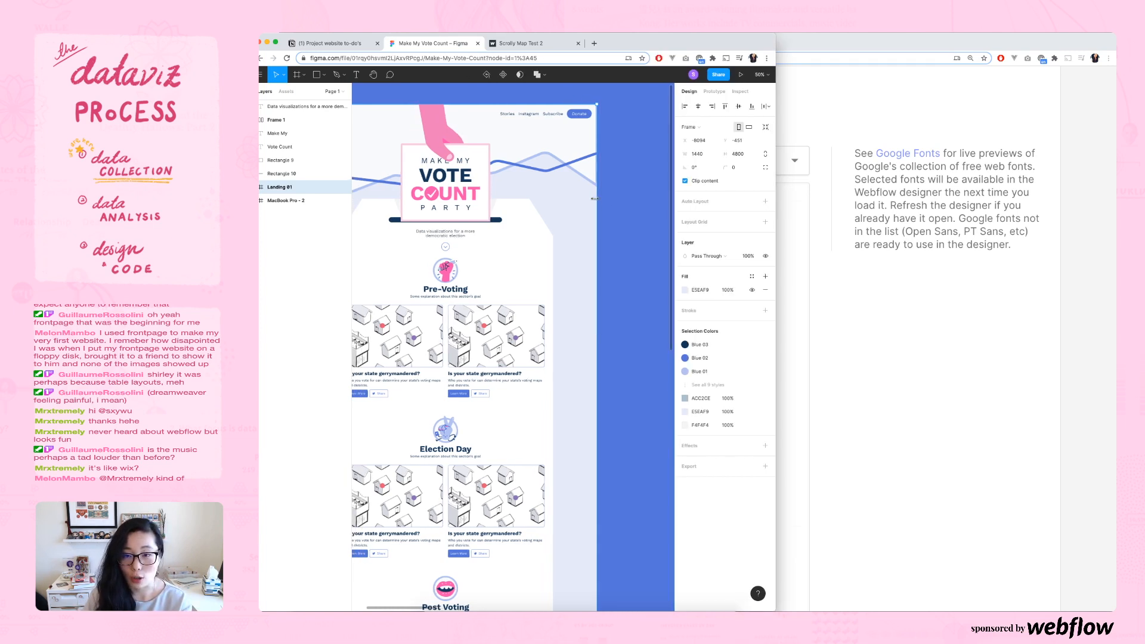
{"action": "scroll", "coordinate": [595, 201], "scroll_direction": "left", "scroll_amount": 3}
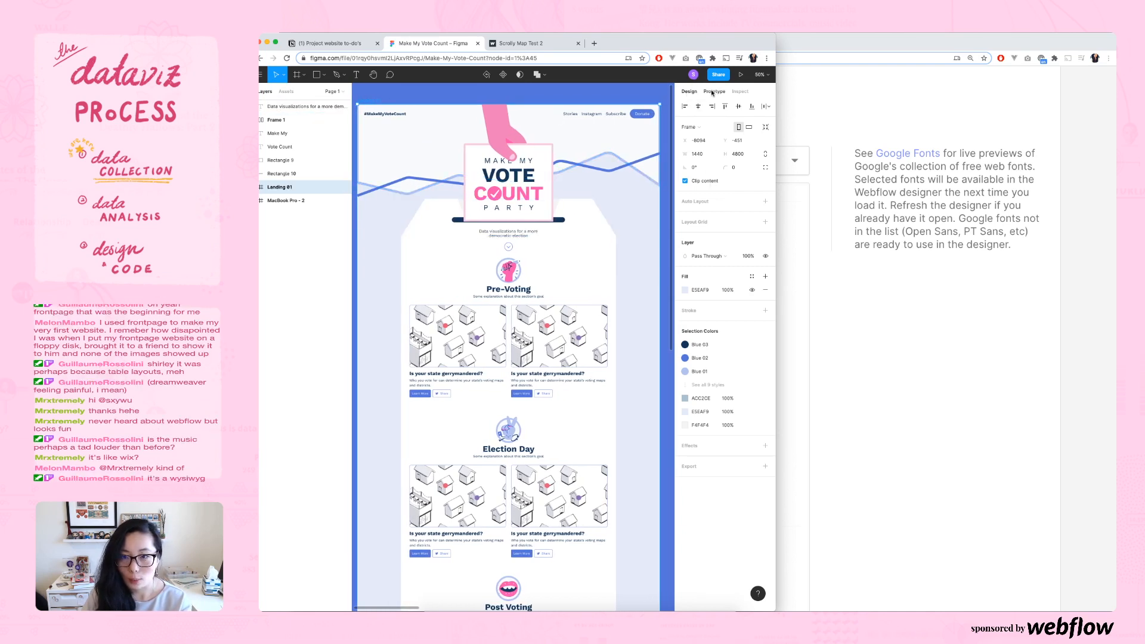
- Look through the Figma file's assets and local styles, and add a 1x PNG export setting for the page
{"action": "left_click", "coordinate": [714, 92]}
{"action": "left_click", "coordinate": [690, 91]}
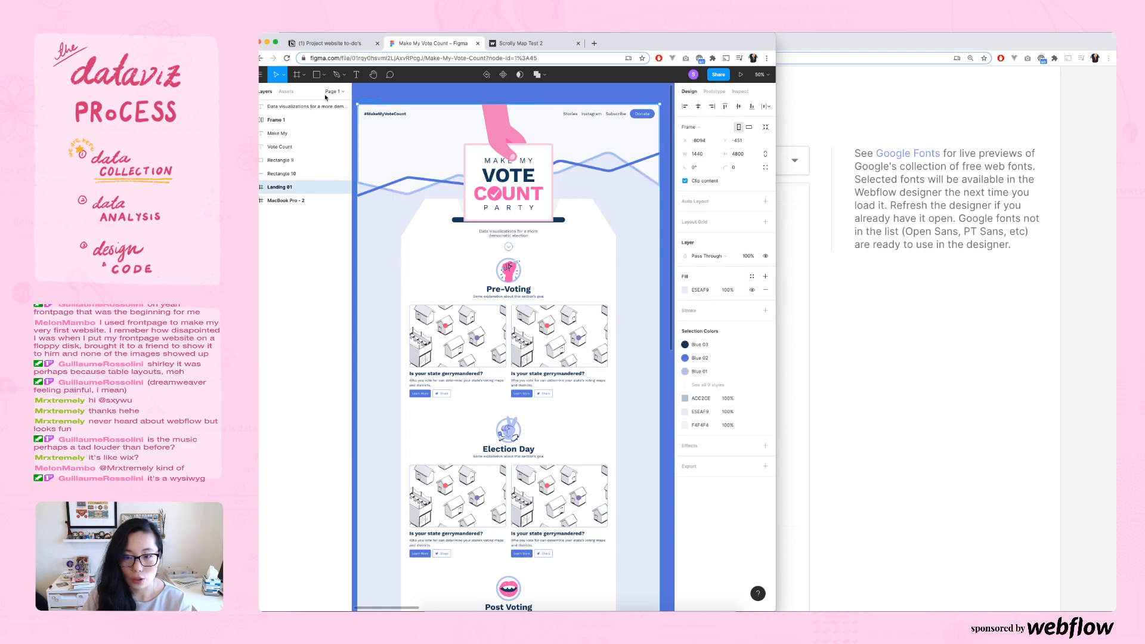
{"action": "left_click", "coordinate": [286, 92]}
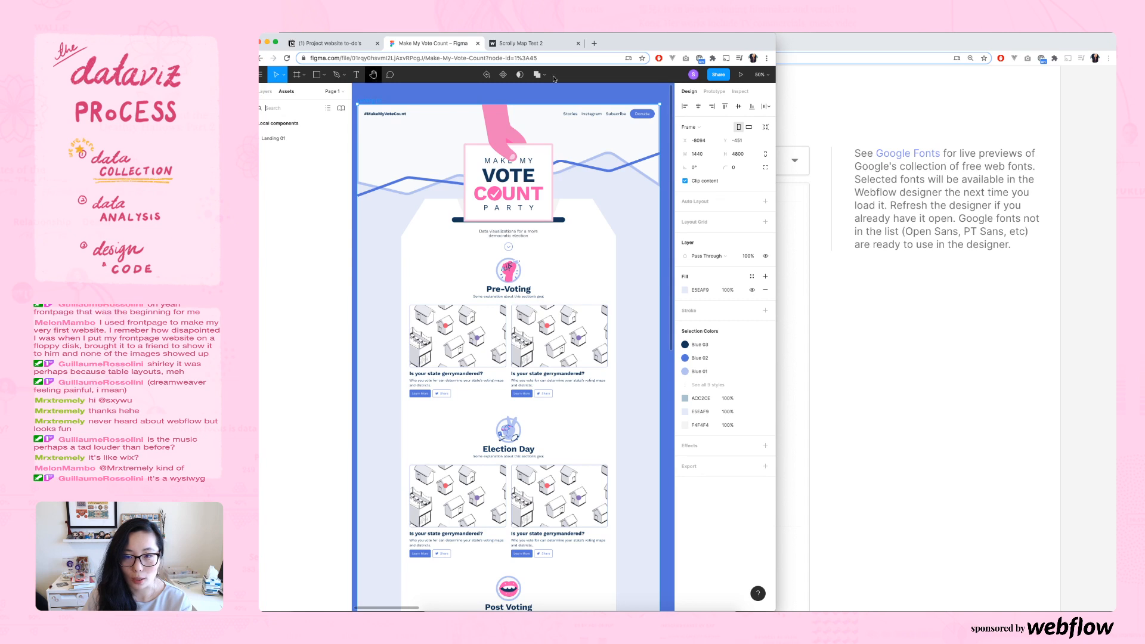
{"action": "left_click", "coordinate": [741, 91]}
{"action": "left_click", "coordinate": [691, 92]}
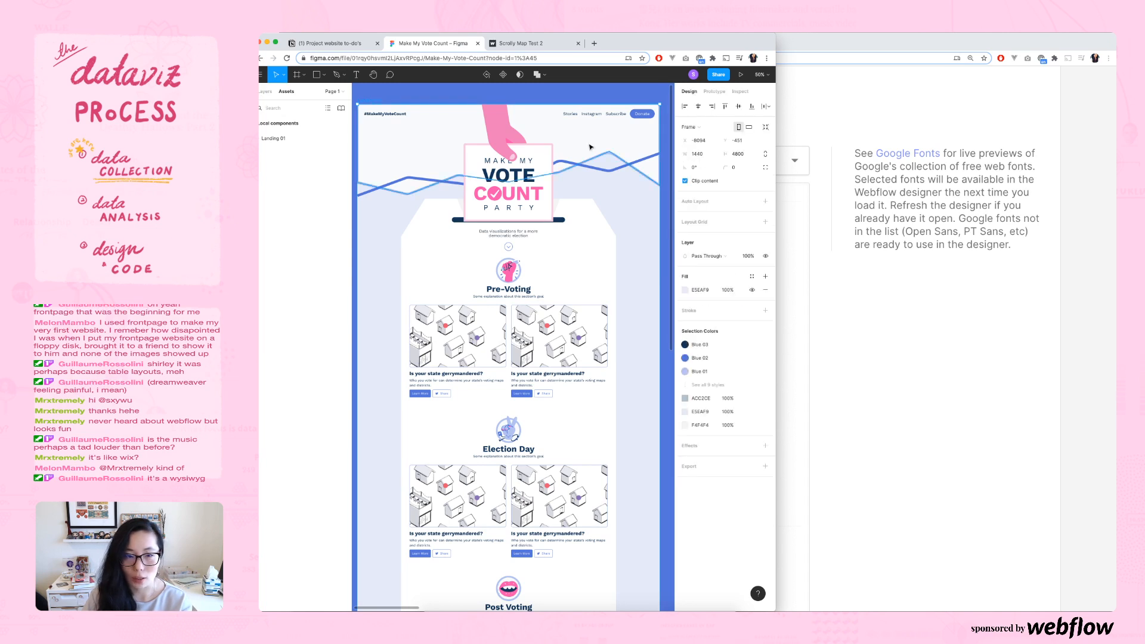
{"action": "left_click", "coordinate": [449, 100]}
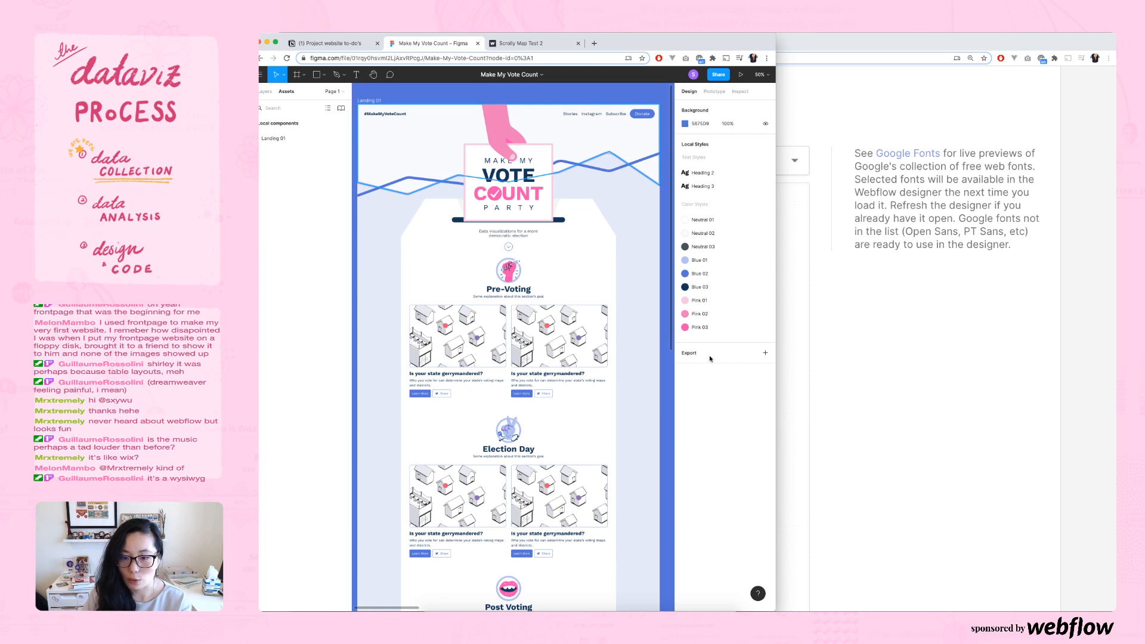
{"action": "left_click", "coordinate": [766, 353]}
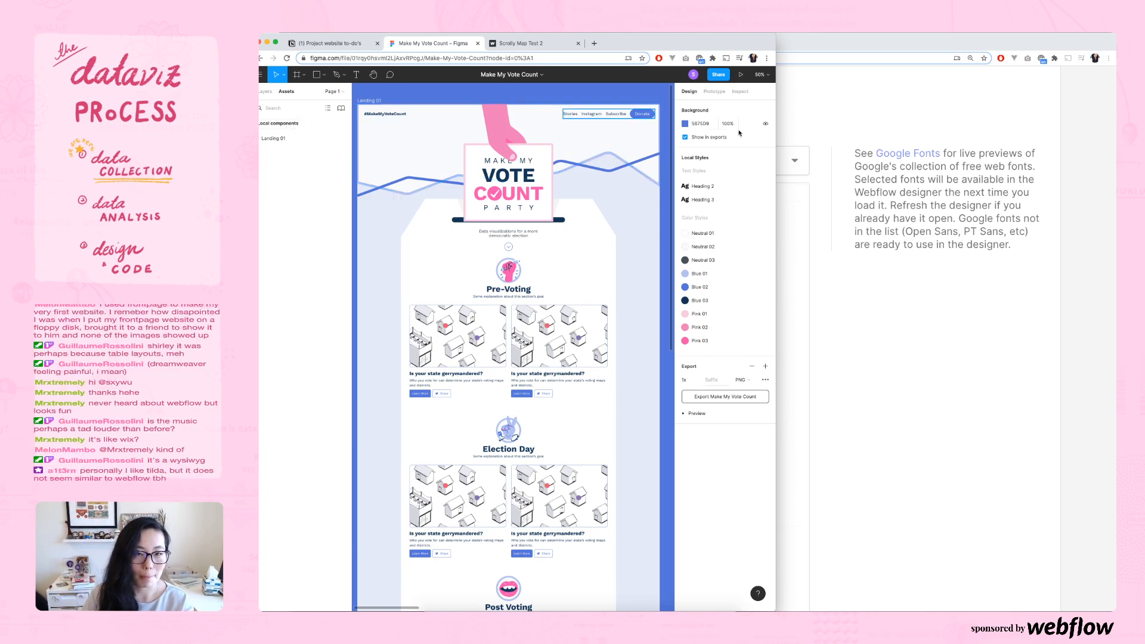
{"action": "left_click", "coordinate": [355, 75]}
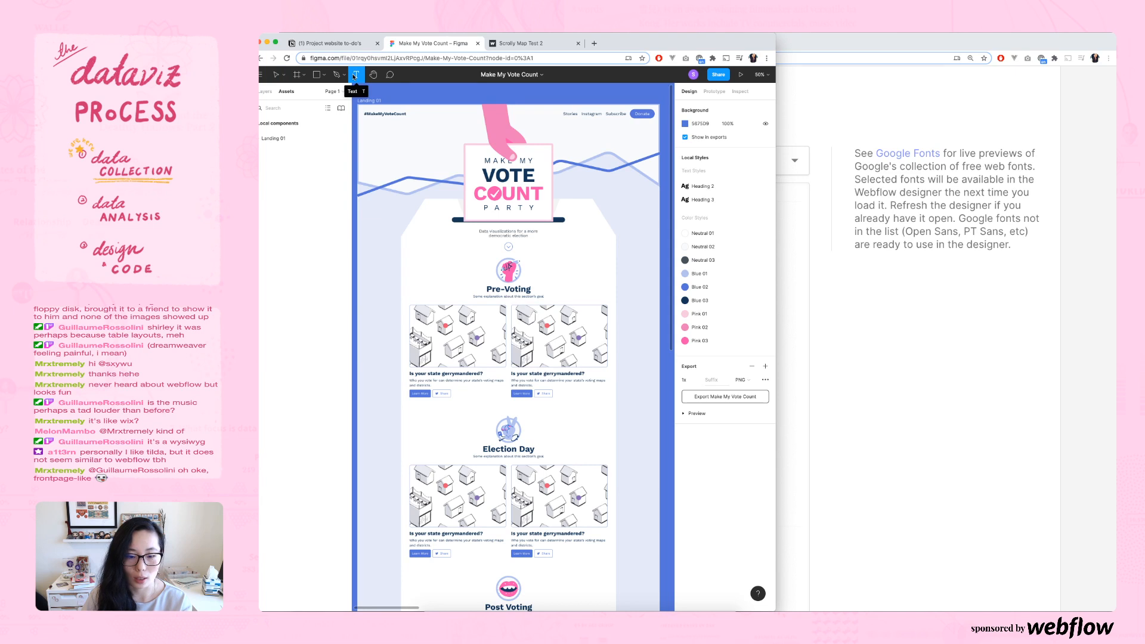
{"action": "left_click", "coordinate": [428, 105]}
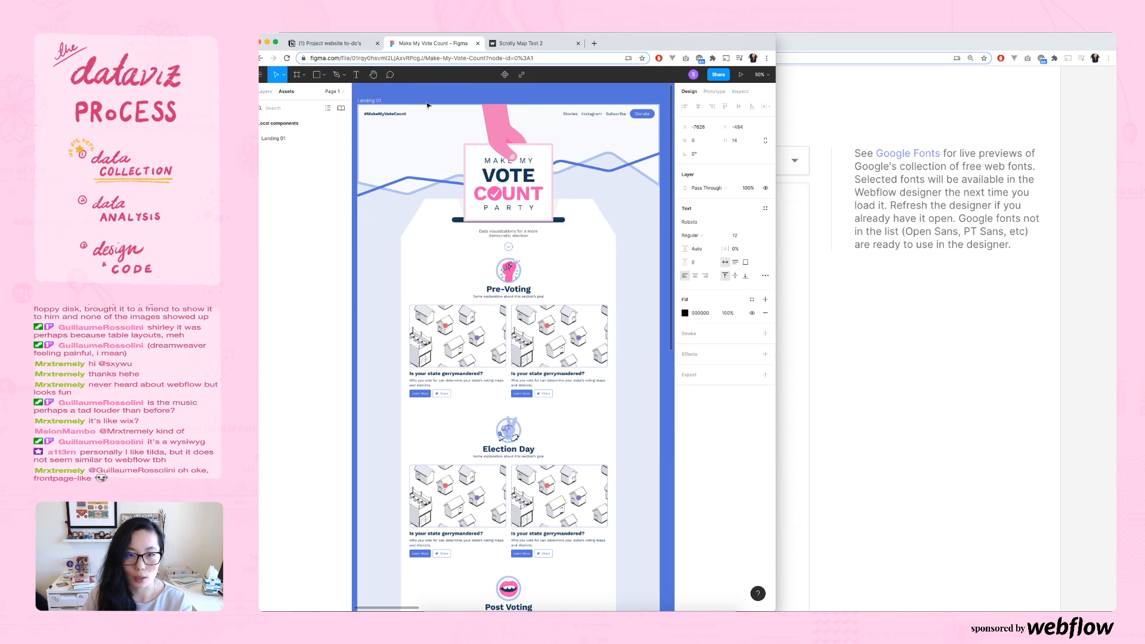
{"action": "left_click", "coordinate": [550, 94]}
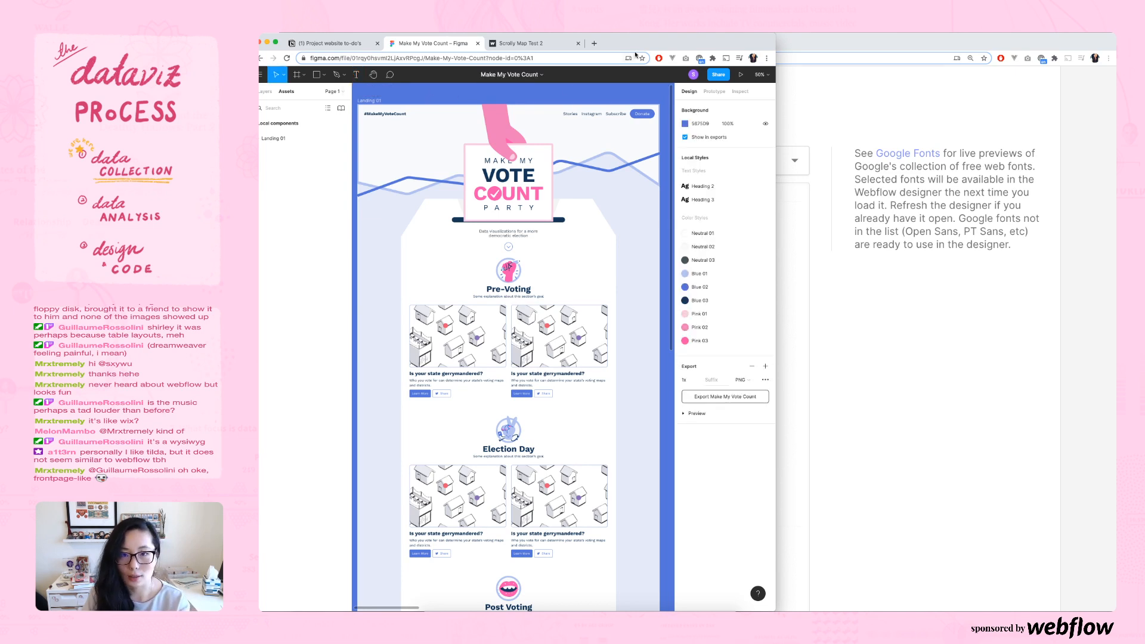
- Return to the Webflow font settings and include the 600, 800 and 900 variants of Work Sans
{"action": "left_click", "coordinate": [939, 335]}
{"action": "scroll", "coordinate": [344, 319], "scroll_direction": "down", "scroll_amount": 1}
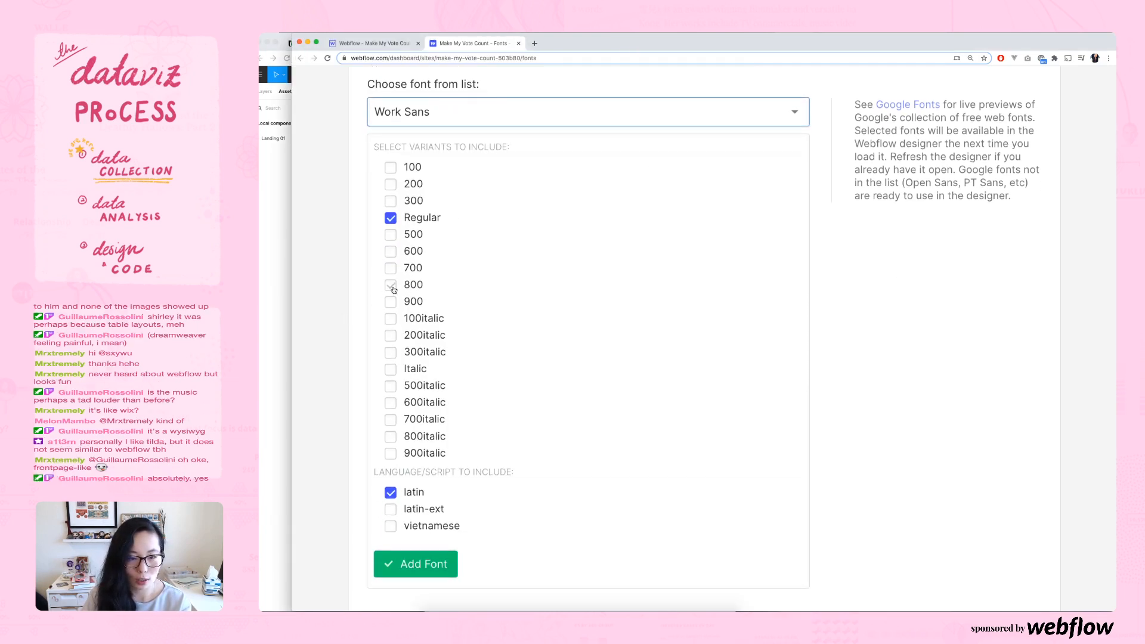
{"action": "left_click", "coordinate": [391, 286]}
{"action": "left_click", "coordinate": [391, 303]}
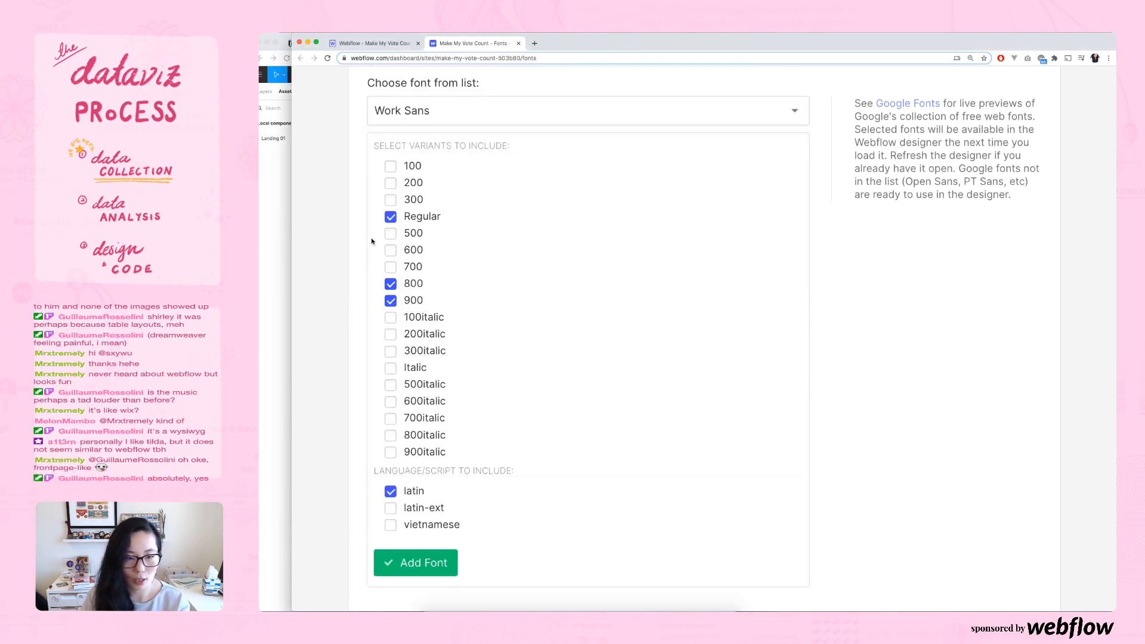
{"action": "left_click", "coordinate": [390, 250]}
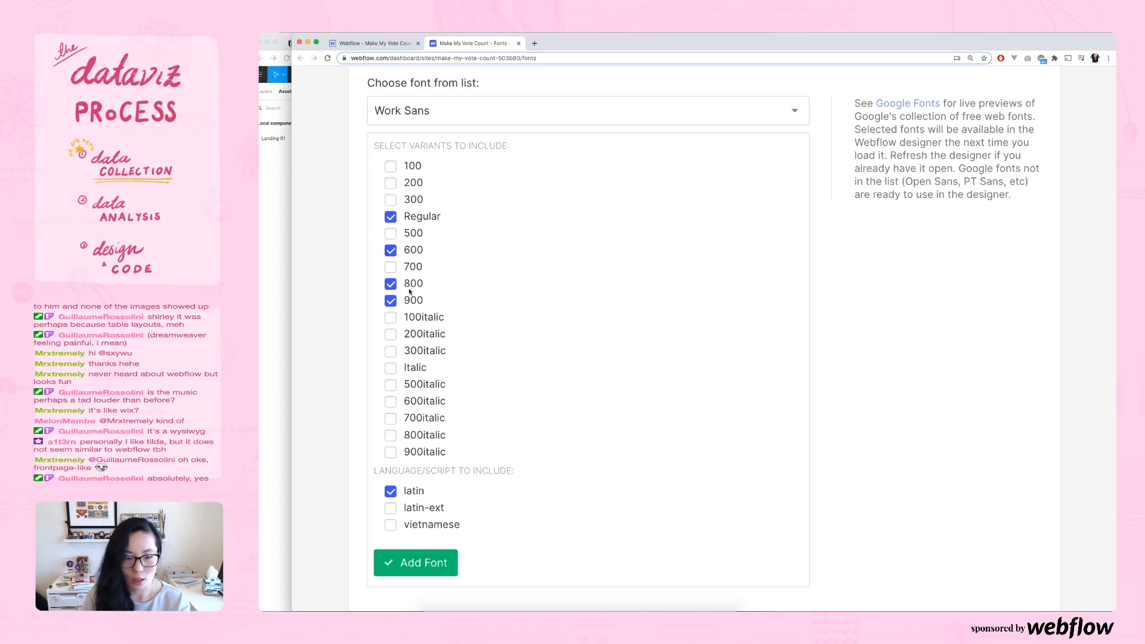
- Examine the headings and body text across the Figma landing page, from hero to footer, against the selected Work Sans variants
{"action": "left_click", "coordinate": [300, 303]}
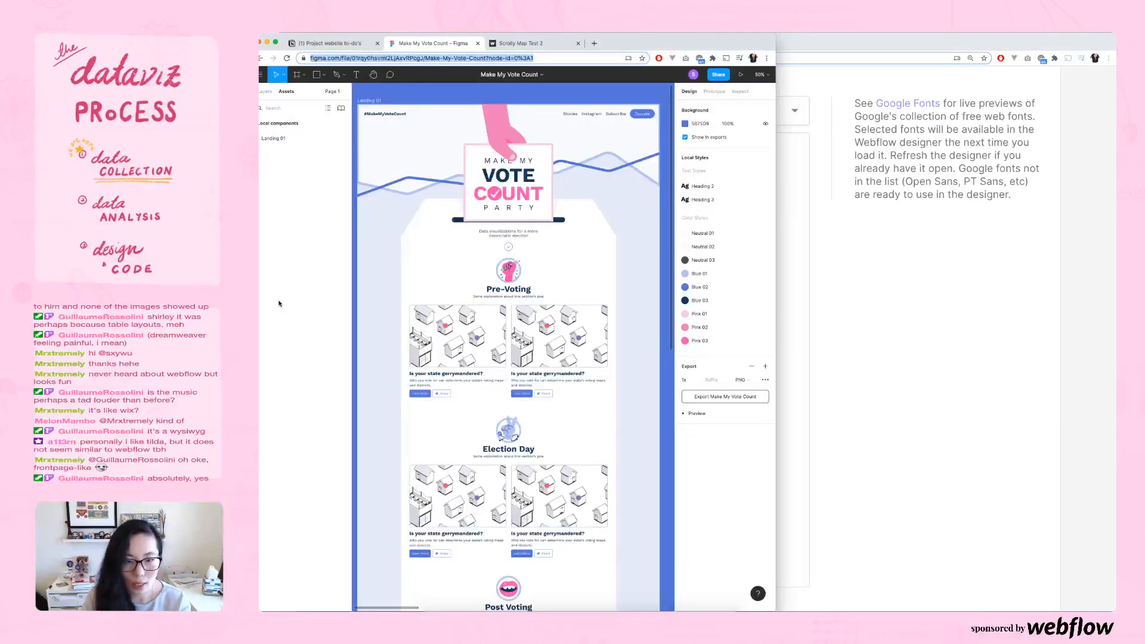
{"action": "scroll", "coordinate": [373, 305], "scroll_direction": "down", "scroll_amount": 3}
{"action": "scroll", "coordinate": [374, 304], "scroll_direction": "down", "scroll_amount": 3}
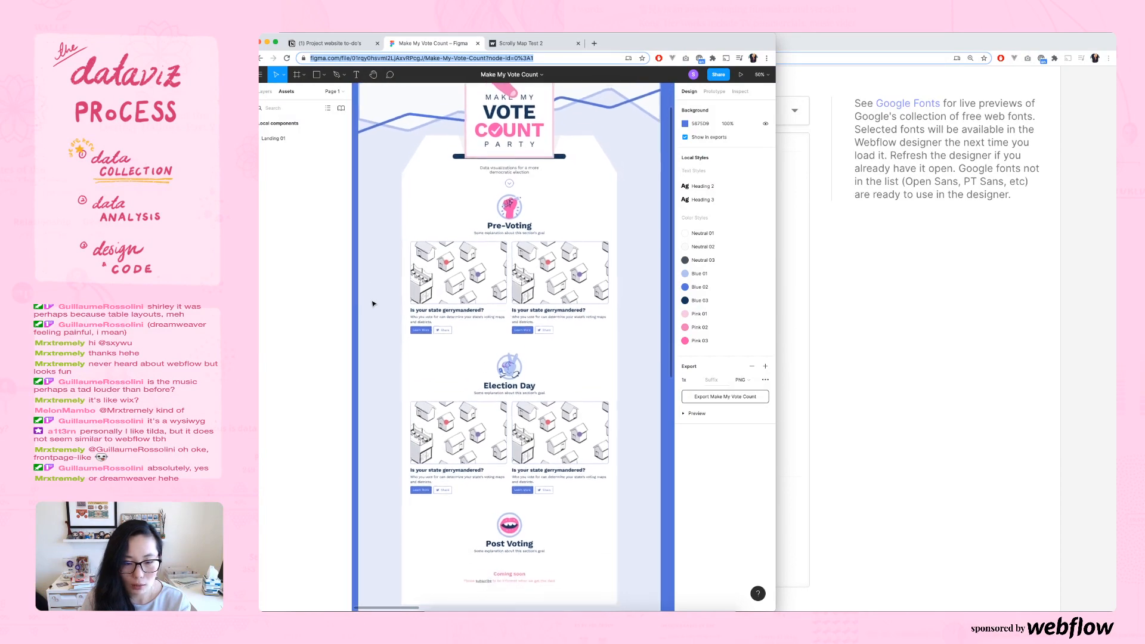
{"action": "left_click", "coordinate": [797, 376]}
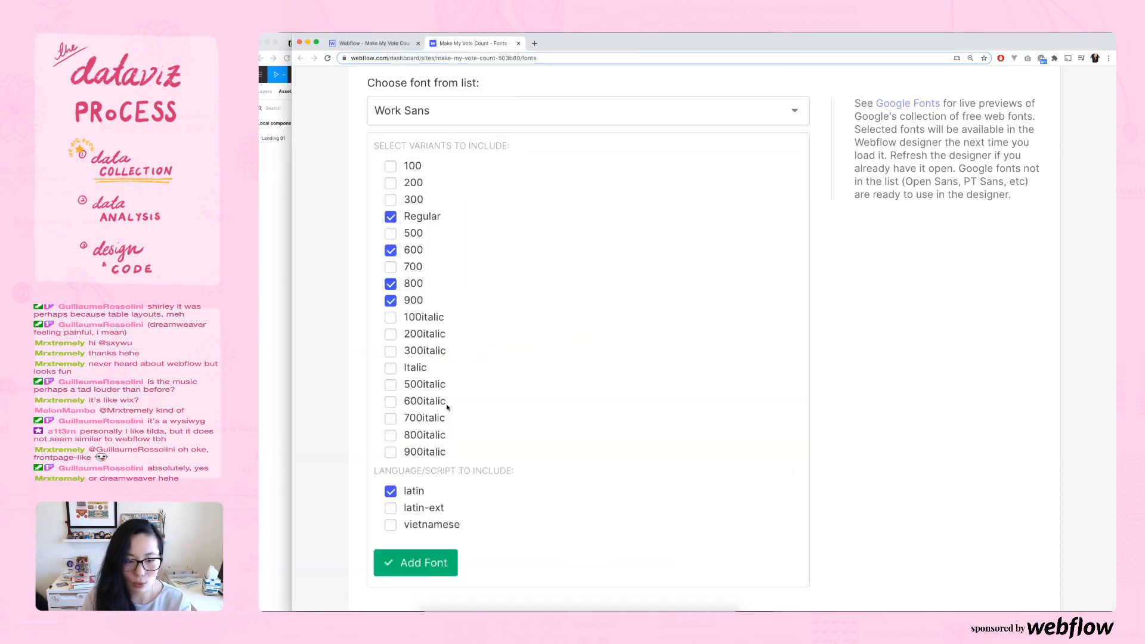
{"action": "key", "text": "super+grave"}
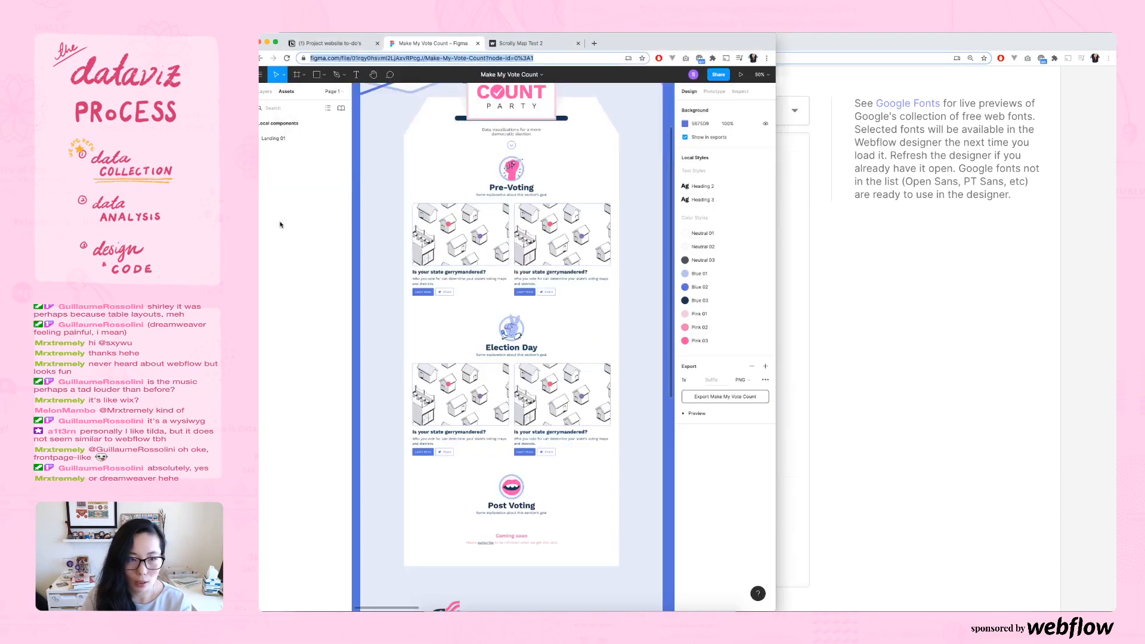
{"action": "scroll", "coordinate": [510, 236], "scroll_direction": "up", "scroll_amount": 3}
{"action": "scroll", "coordinate": [510, 236], "scroll_direction": "up", "scroll_amount": 2}
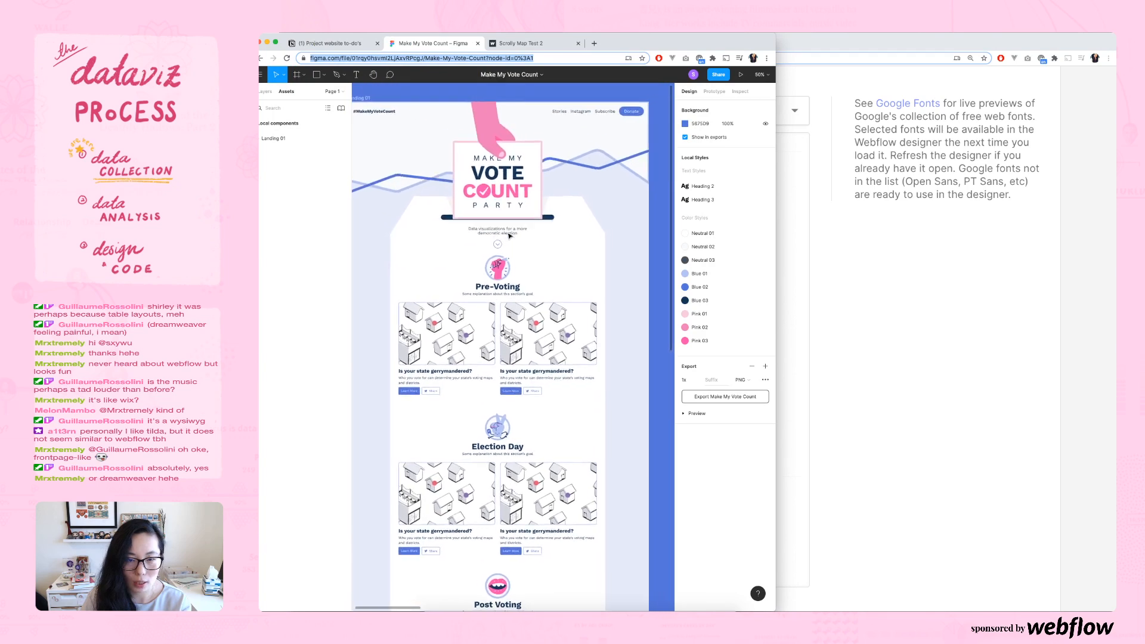
{"action": "scroll", "coordinate": [510, 236], "scroll_direction": "down", "scroll_amount": 5}
{"action": "scroll", "coordinate": [510, 236], "scroll_direction": "down", "scroll_amount": 8}
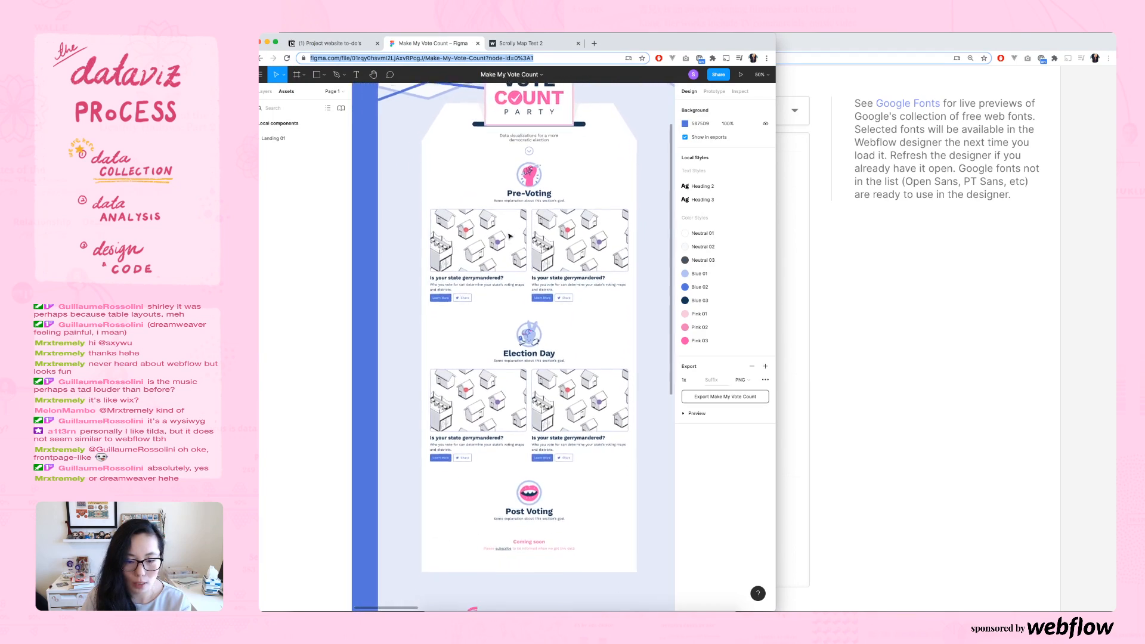
{"action": "scroll", "coordinate": [510, 237], "scroll_direction": "down", "scroll_amount": 20}
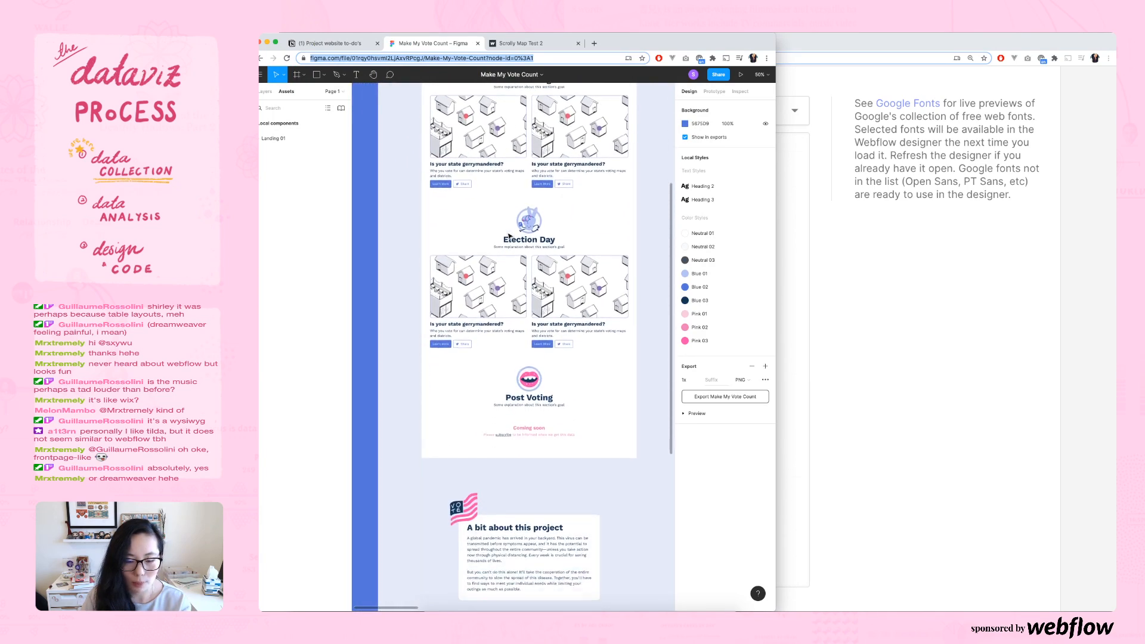
{"action": "scroll", "coordinate": [510, 236], "scroll_direction": "up", "scroll_amount": 3}
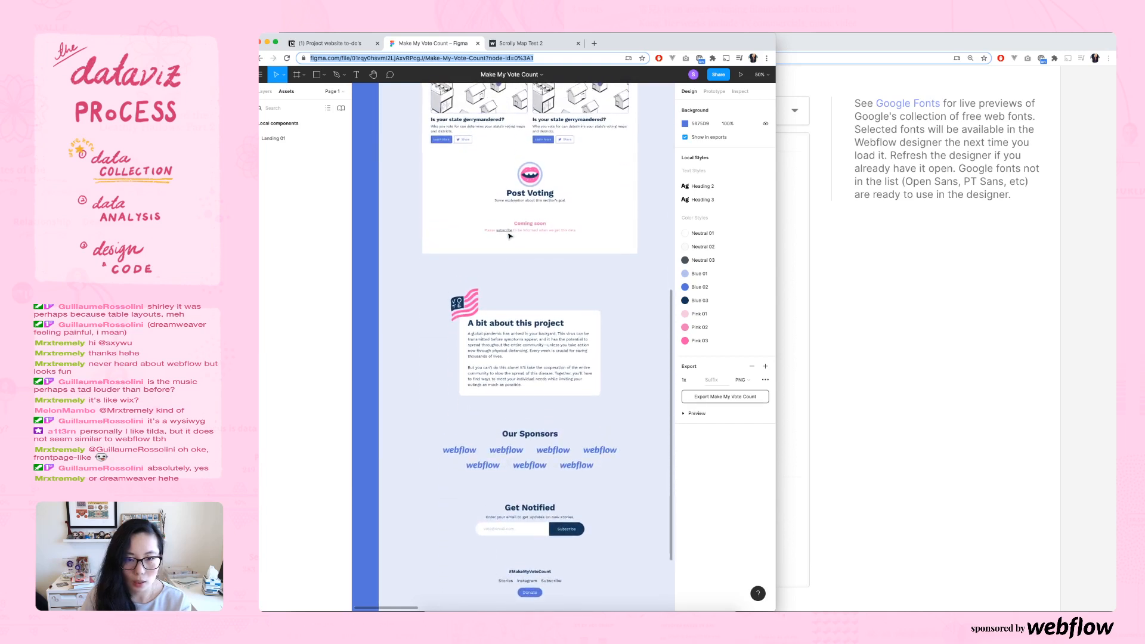
{"action": "scroll", "coordinate": [584, 268], "scroll_direction": "up", "scroll_amount": 20}
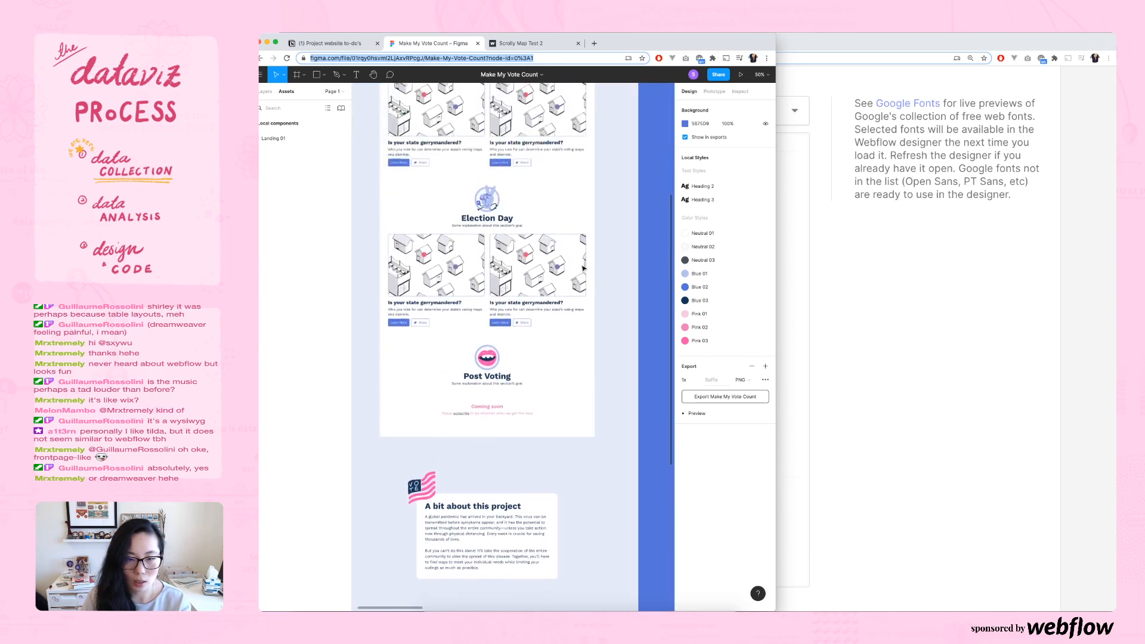
- Return to the Webflow font settings and add Work Sans in regular, 600, 800 and 900 with the latin script
{"action": "scroll", "coordinate": [583, 268], "scroll_direction": "up", "scroll_amount": 10}
{"action": "left_click", "coordinate": [826, 303]}
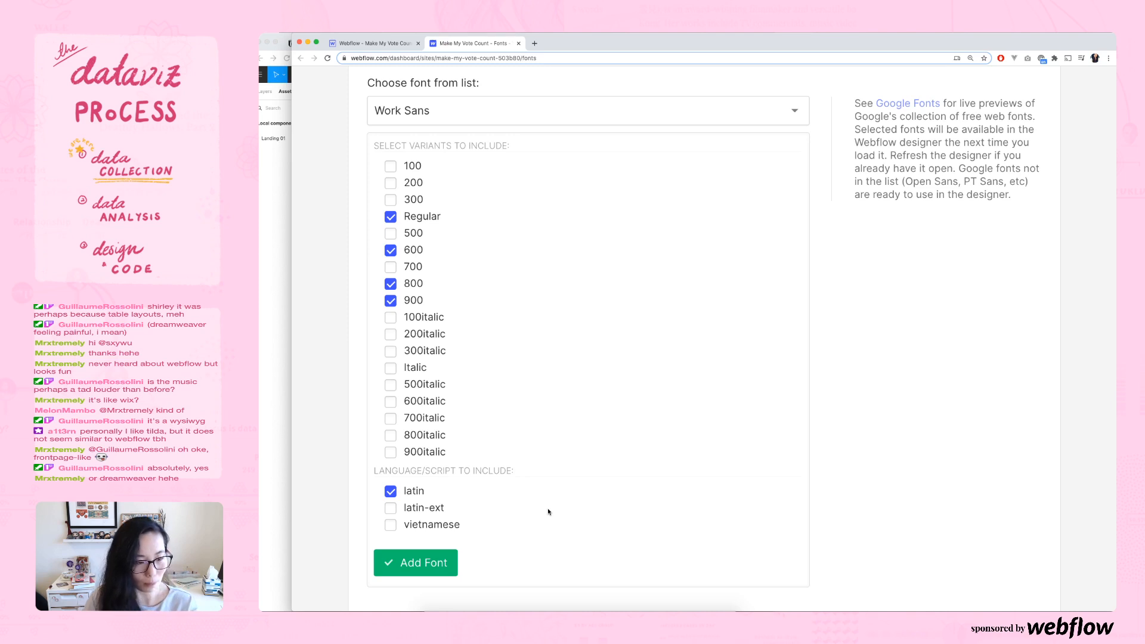
{"action": "scroll", "coordinate": [549, 512], "scroll_direction": "down", "scroll_amount": 2}
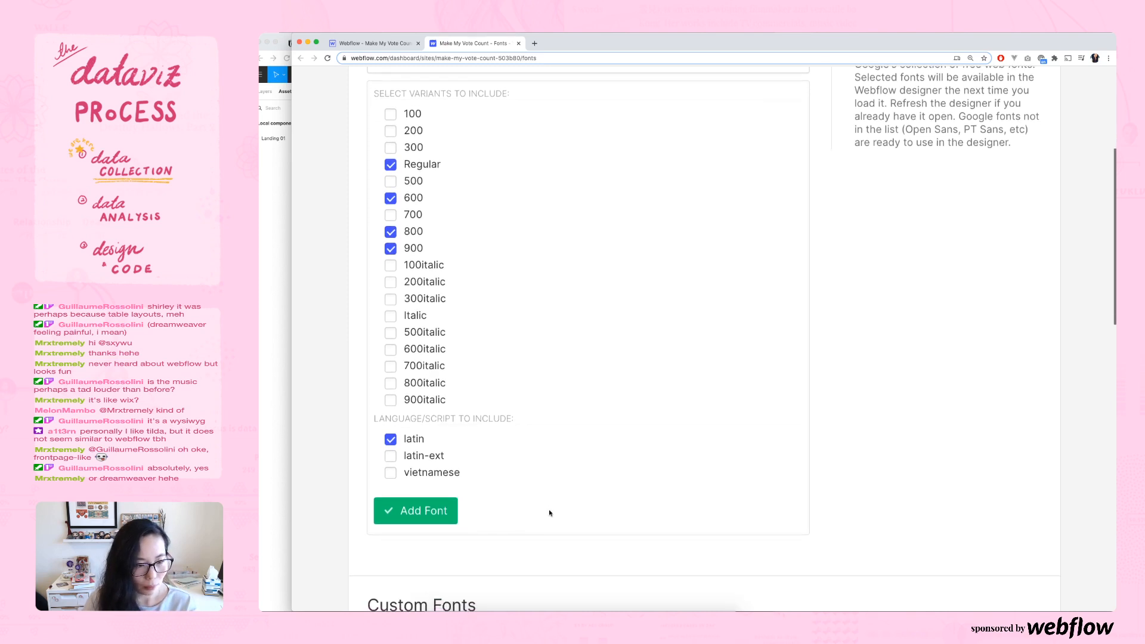
{"action": "scroll", "coordinate": [420, 513], "scroll_direction": "down", "scroll_amount": 15}
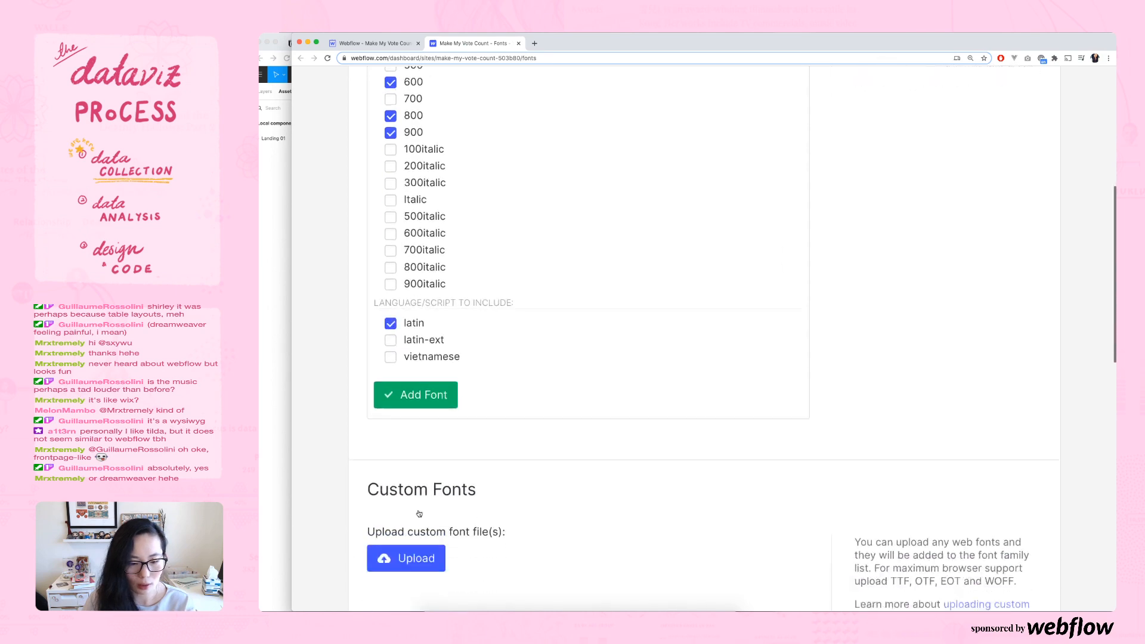
{"action": "scroll", "coordinate": [417, 506], "scroll_direction": "down", "scroll_amount": 8}
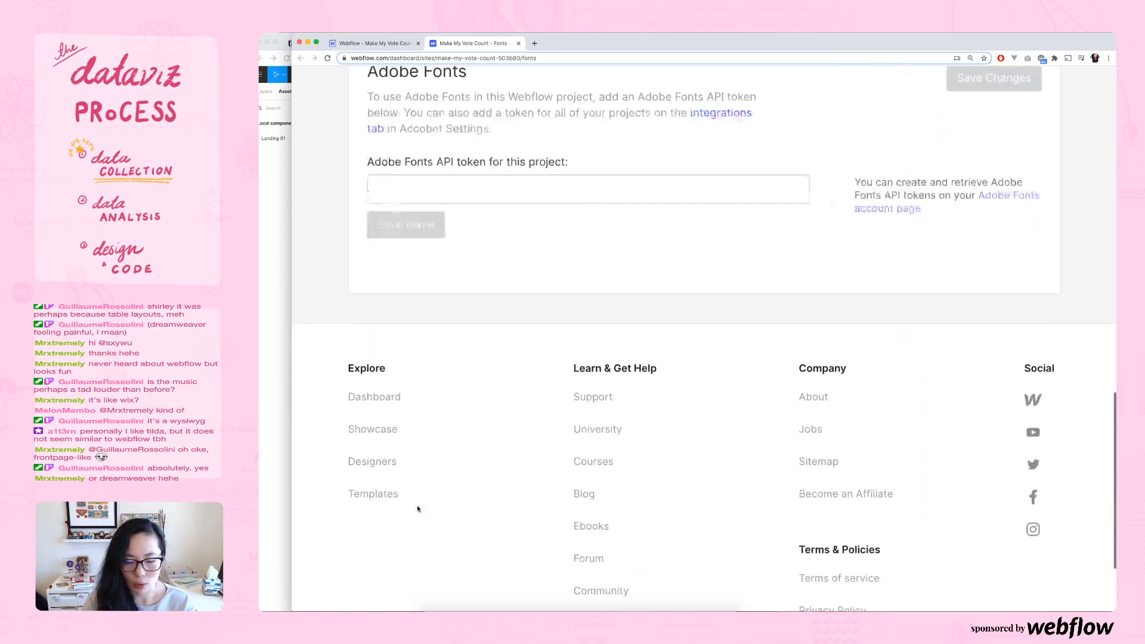
{"action": "scroll", "coordinate": [418, 504], "scroll_direction": "up", "scroll_amount": 15}
{"action": "left_click", "coordinate": [403, 336]}
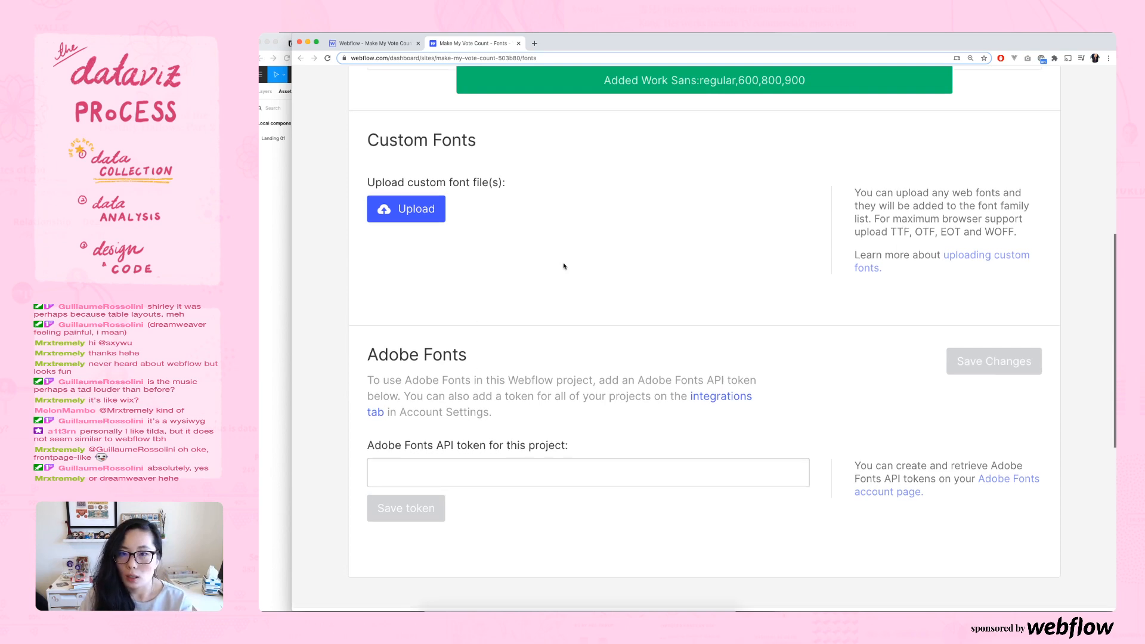
{"action": "scroll", "coordinate": [561, 263], "scroll_direction": "up", "scroll_amount": 10}
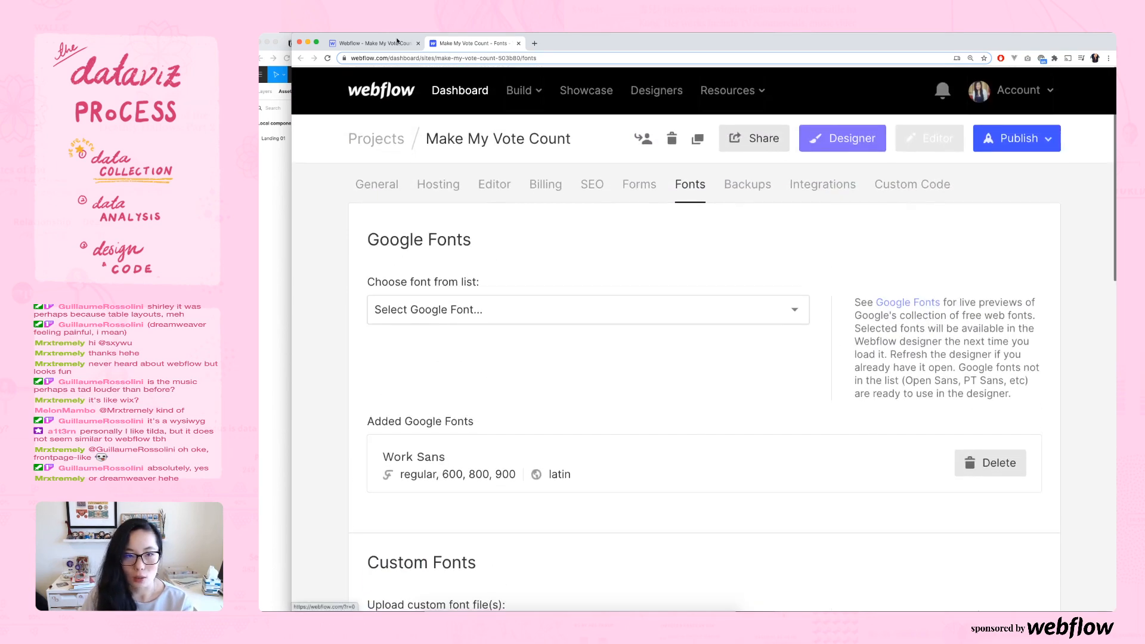
- Look for Work Sans among the body's font choices in the Designer, and recheck the added Google fonts in the site settings
{"action": "left_click", "coordinate": [394, 44]}
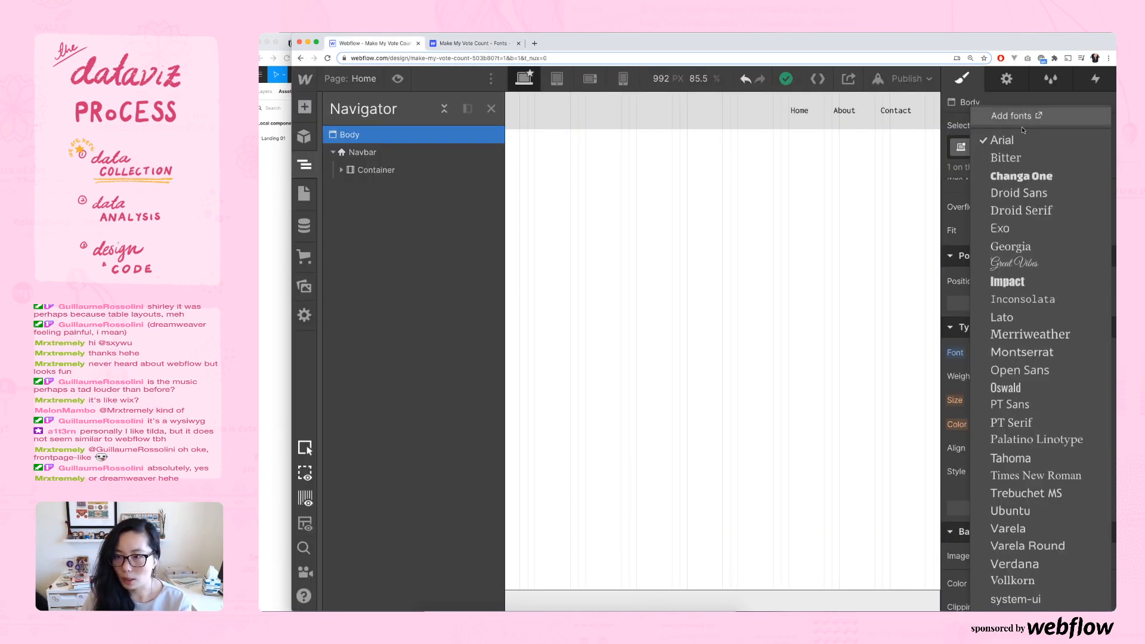
{"action": "left_click", "coordinate": [882, 204]}
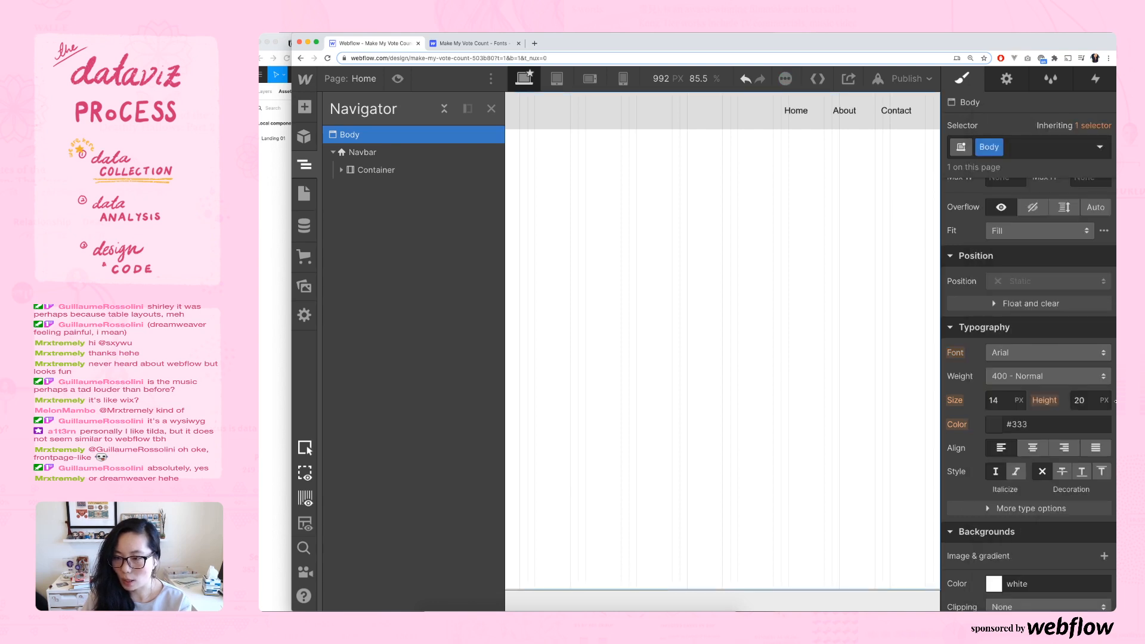
{"action": "left_click", "coordinate": [1044, 354]}
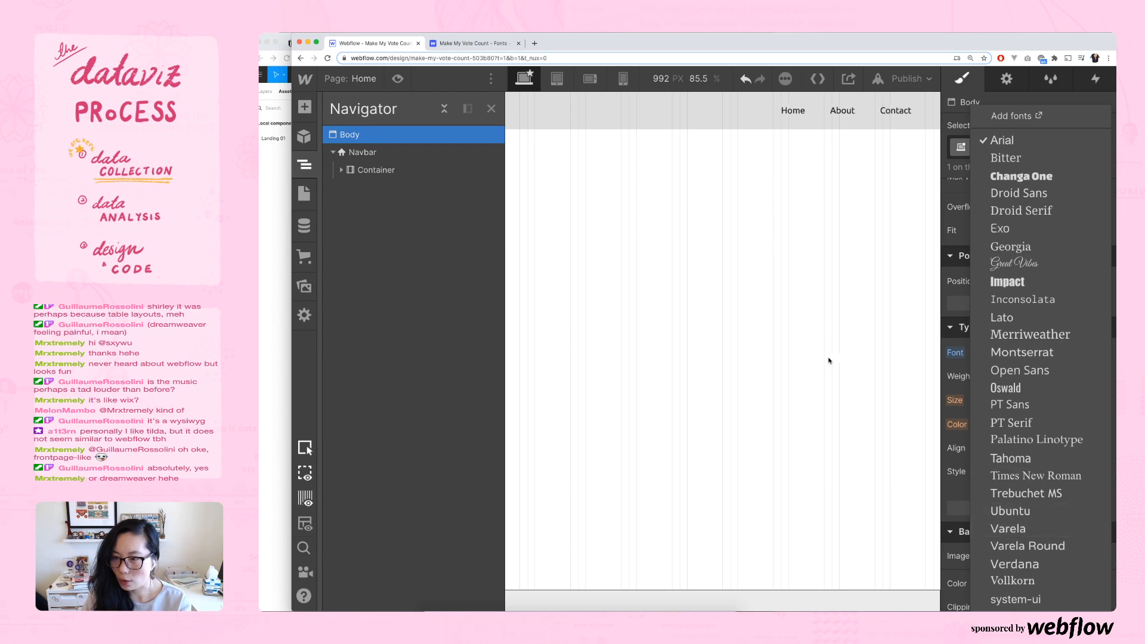
{"action": "left_click", "coordinate": [807, 359]}
{"action": "left_click", "coordinate": [445, 44]}
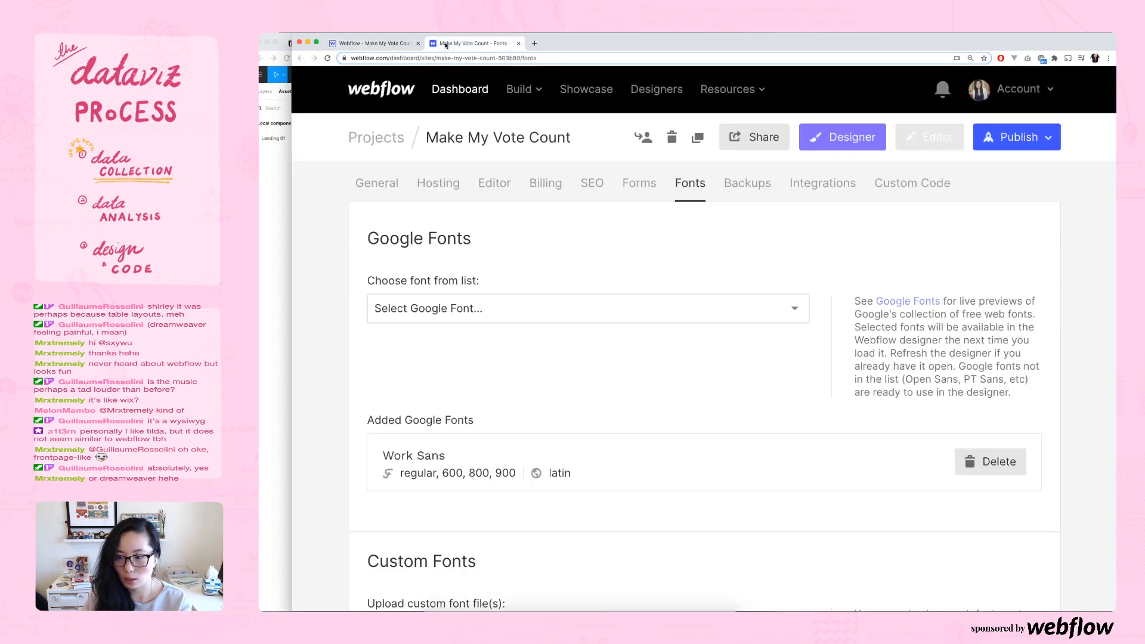
{"action": "scroll", "coordinate": [502, 173], "scroll_direction": "down", "scroll_amount": 1}
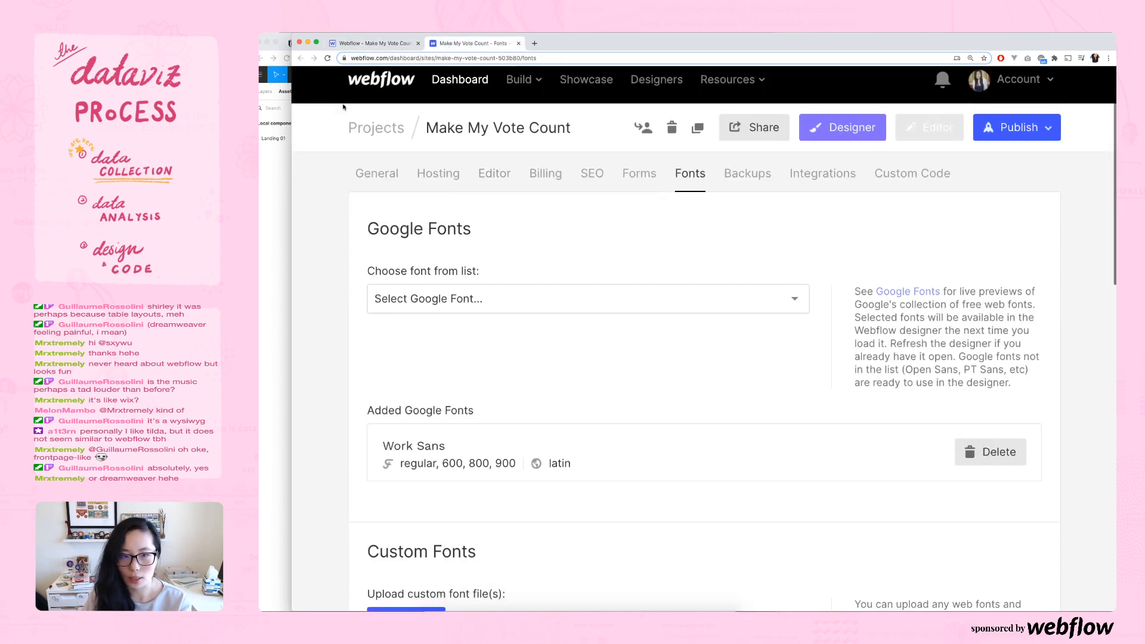
- Reload the site's font settings and the Designer, and check the body's font choices for Work Sans
{"action": "left_click", "coordinate": [328, 58]}
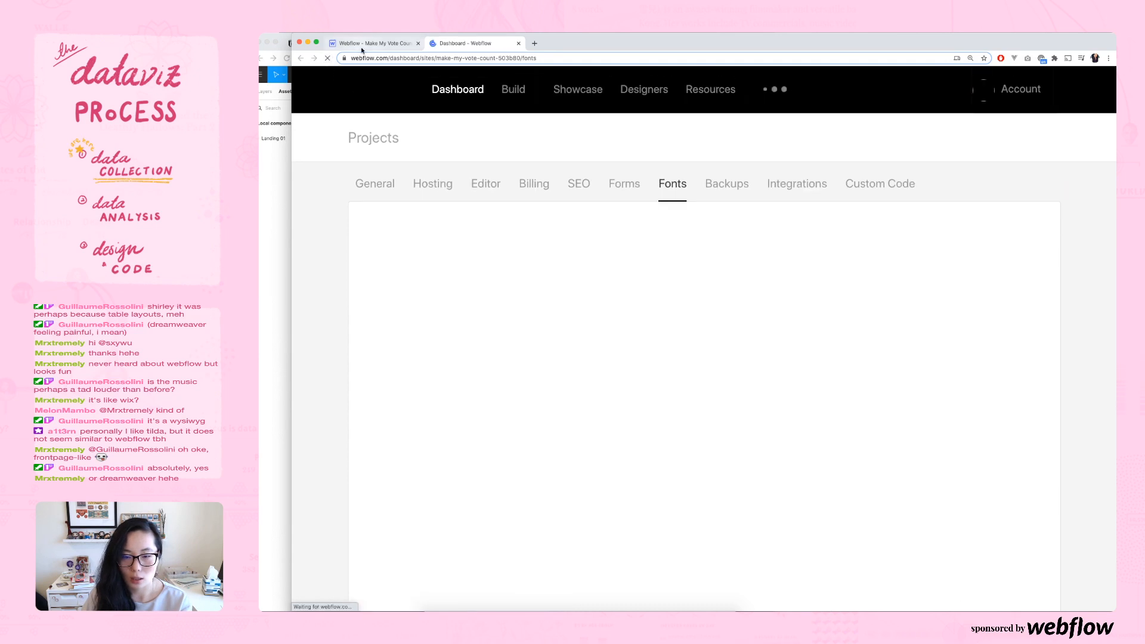
{"action": "left_click", "coordinate": [376, 44]}
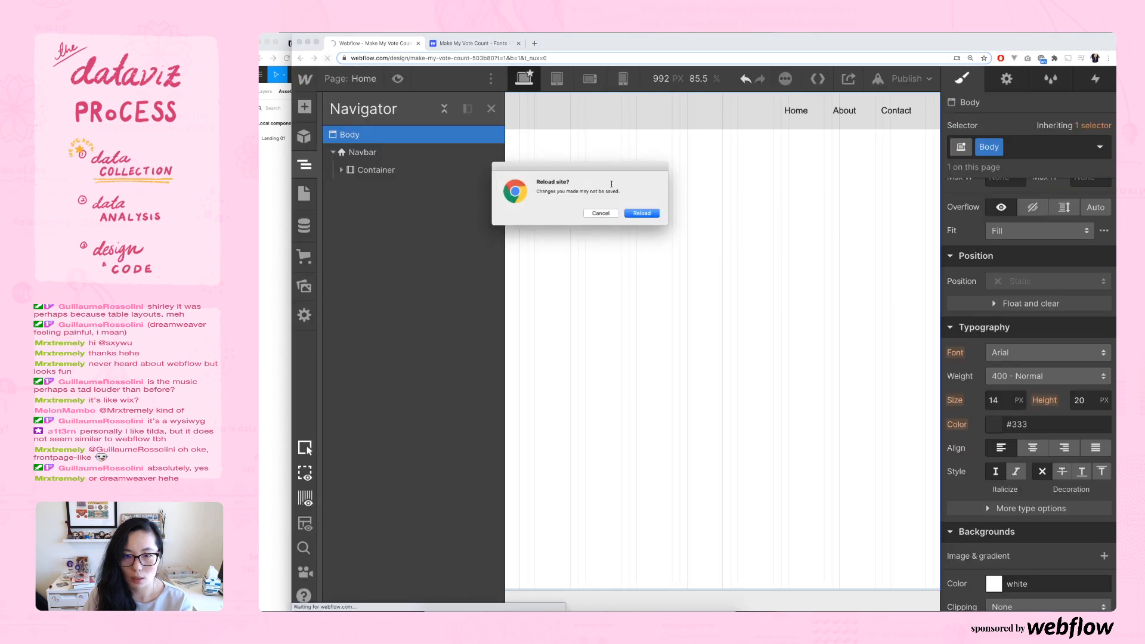
{"action": "left_click", "coordinate": [600, 214]}
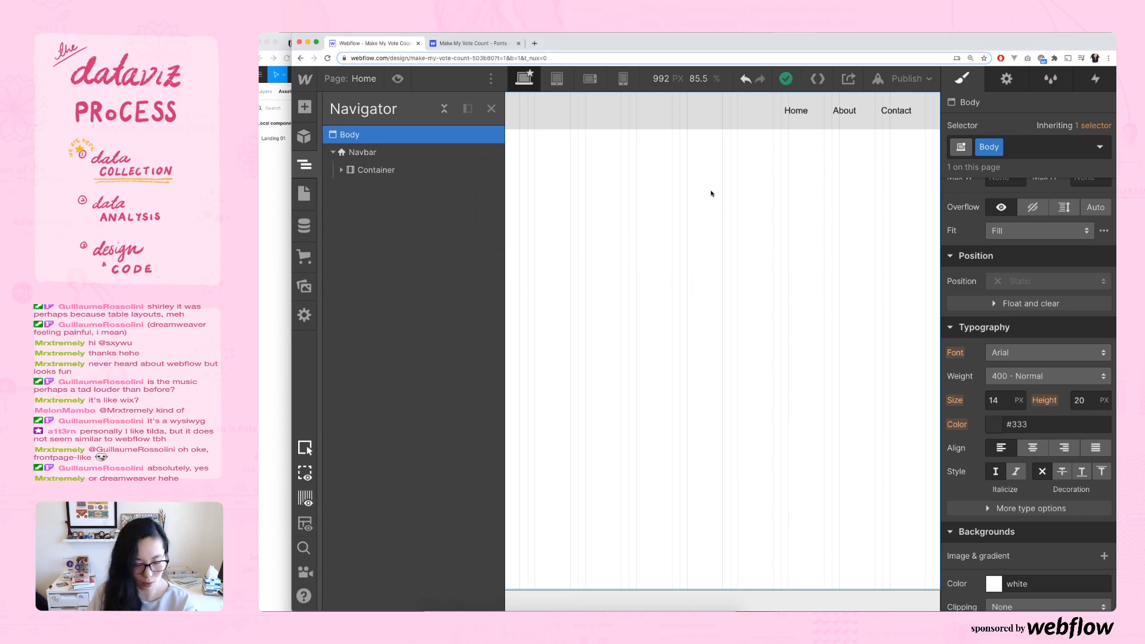
{"action": "left_click", "coordinate": [1066, 354]}
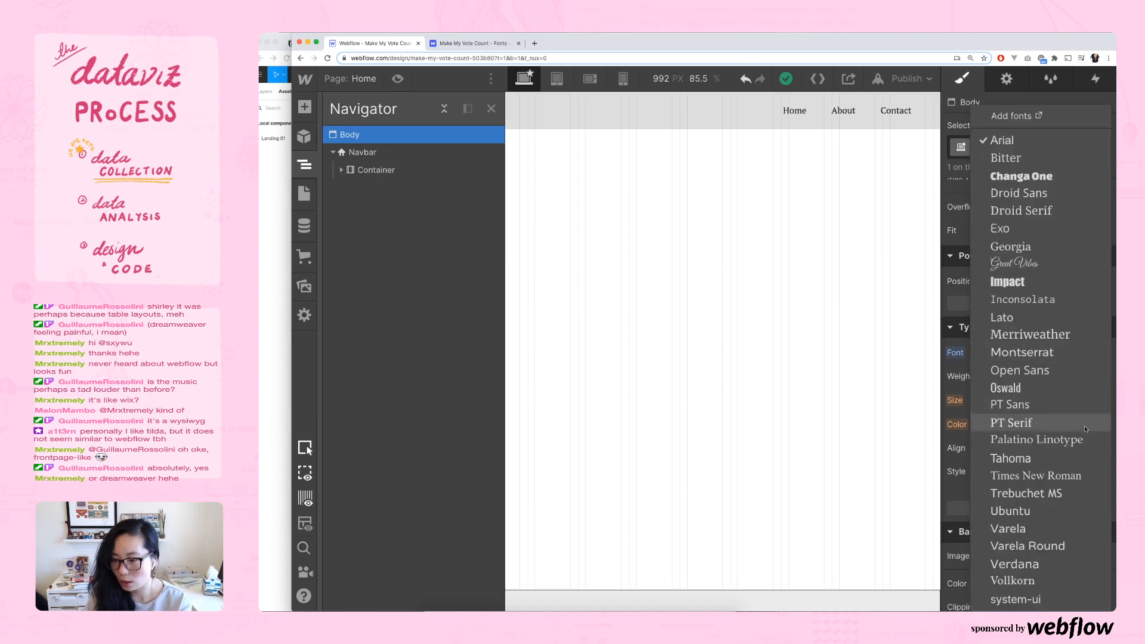
{"action": "left_click", "coordinate": [828, 444]}
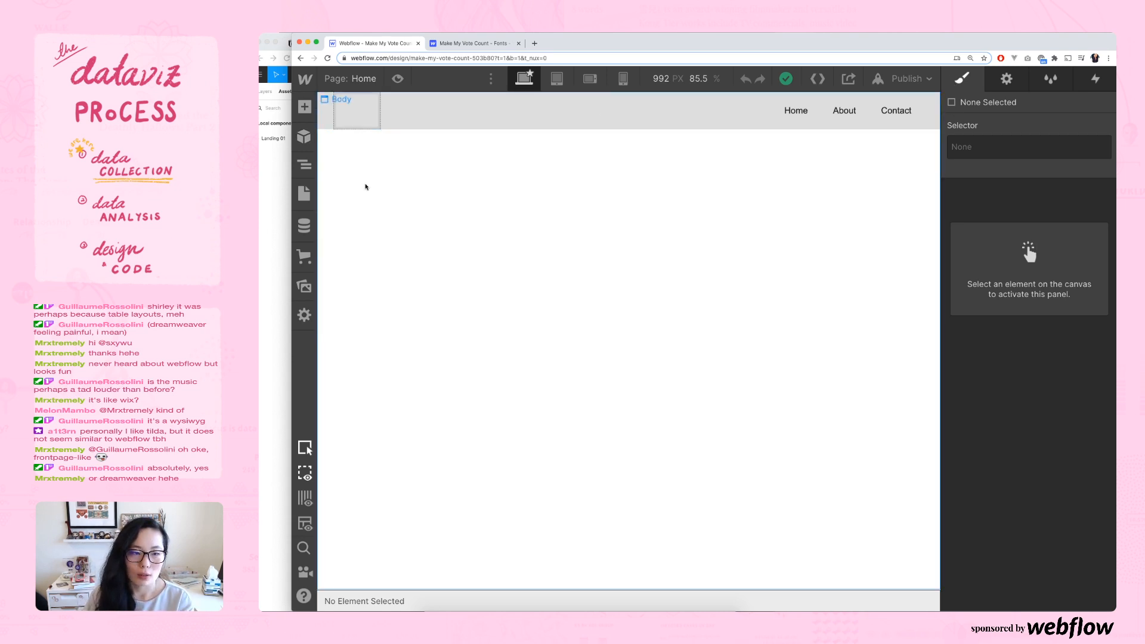
- Set the Body element's font to Work Sans
{"action": "left_click", "coordinate": [712, 131]}
{"action": "scroll", "coordinate": [1088, 274], "scroll_direction": "down", "scroll_amount": 10}
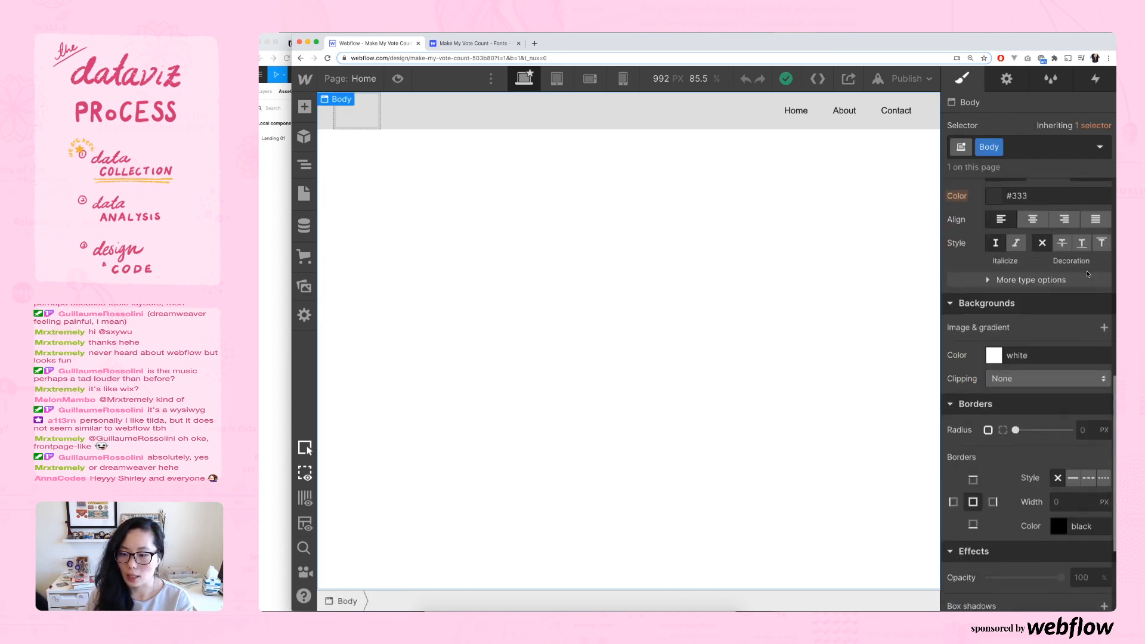
{"action": "scroll", "coordinate": [1088, 274], "scroll_direction": "up", "scroll_amount": 4}
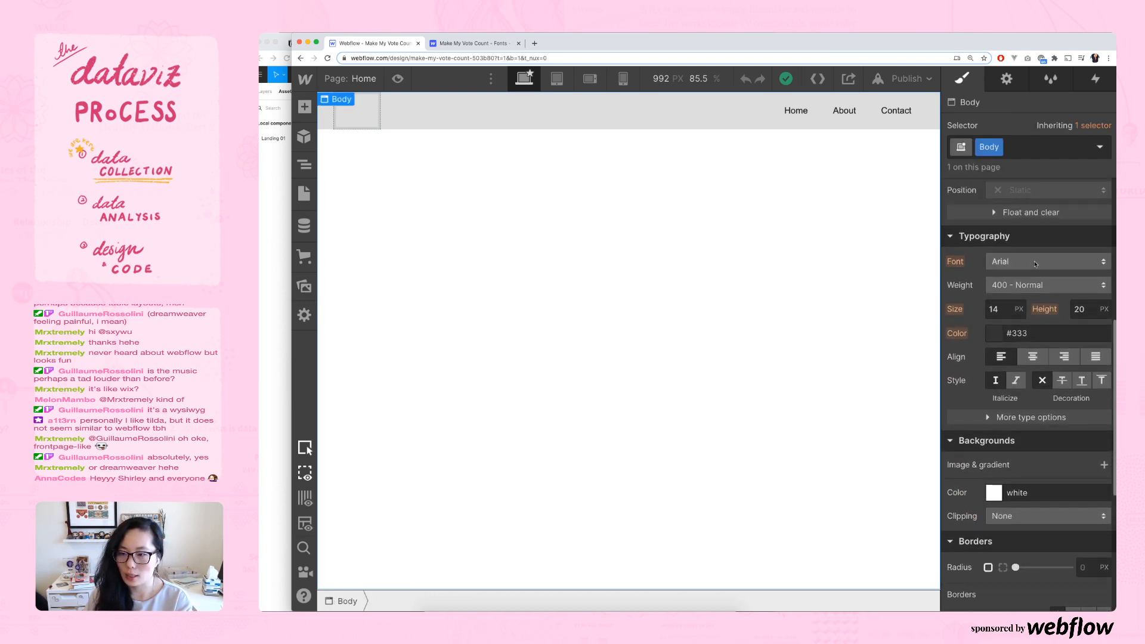
{"action": "left_click", "coordinate": [1036, 265]}
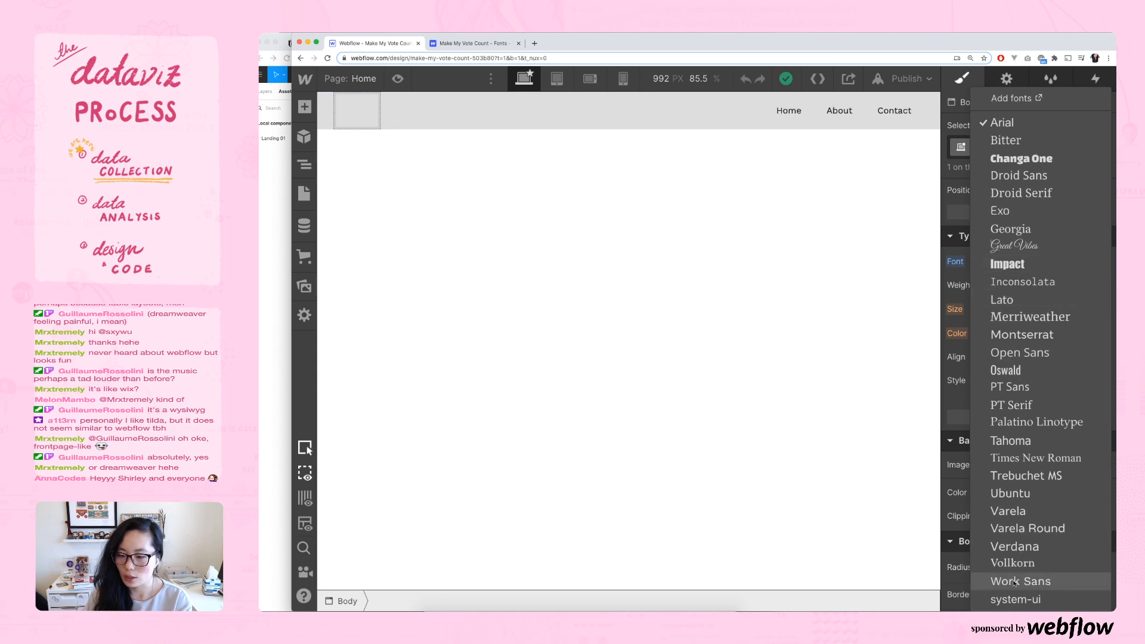
{"action": "key", "text": "Return"}
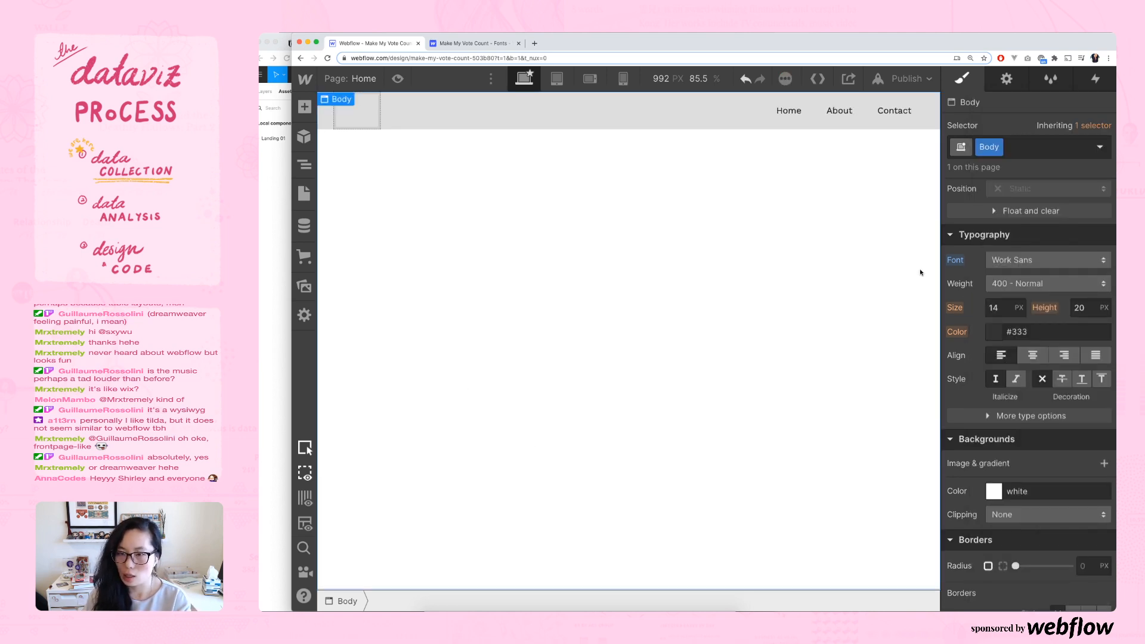
- Switch to the Figma design and inspect the text properties of the tagline below the hero ballot graphic
{"action": "left_click", "coordinate": [276, 253]}
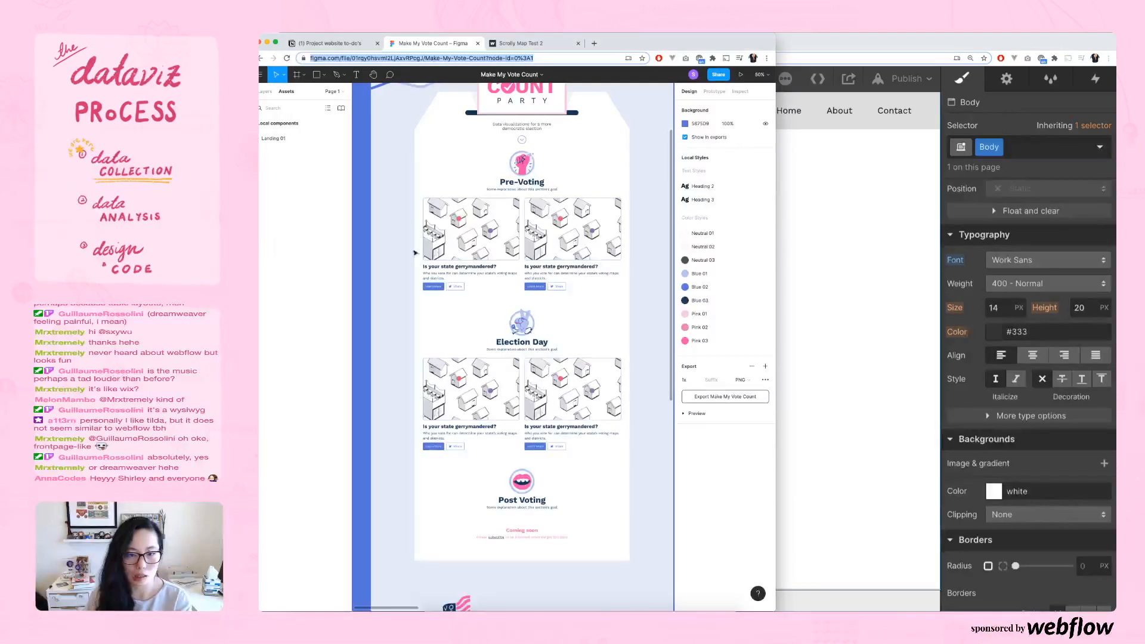
{"action": "left_click", "coordinate": [483, 279]}
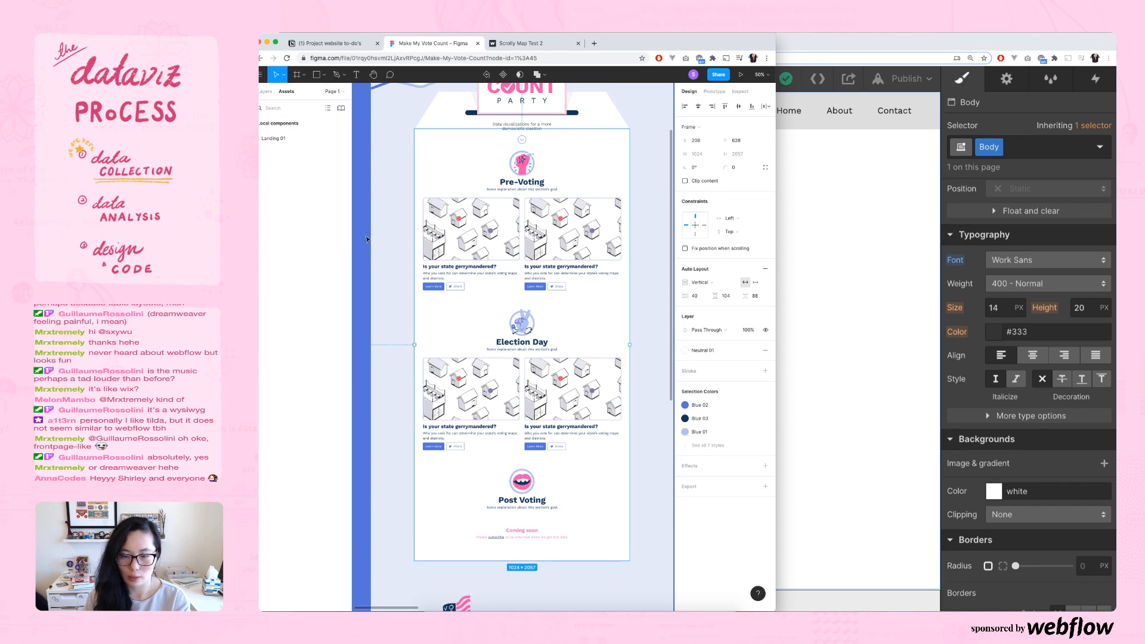
{"action": "left_click", "coordinate": [362, 232]}
{"action": "scroll", "coordinate": [500, 231], "scroll_direction": "up", "scroll_amount": 3}
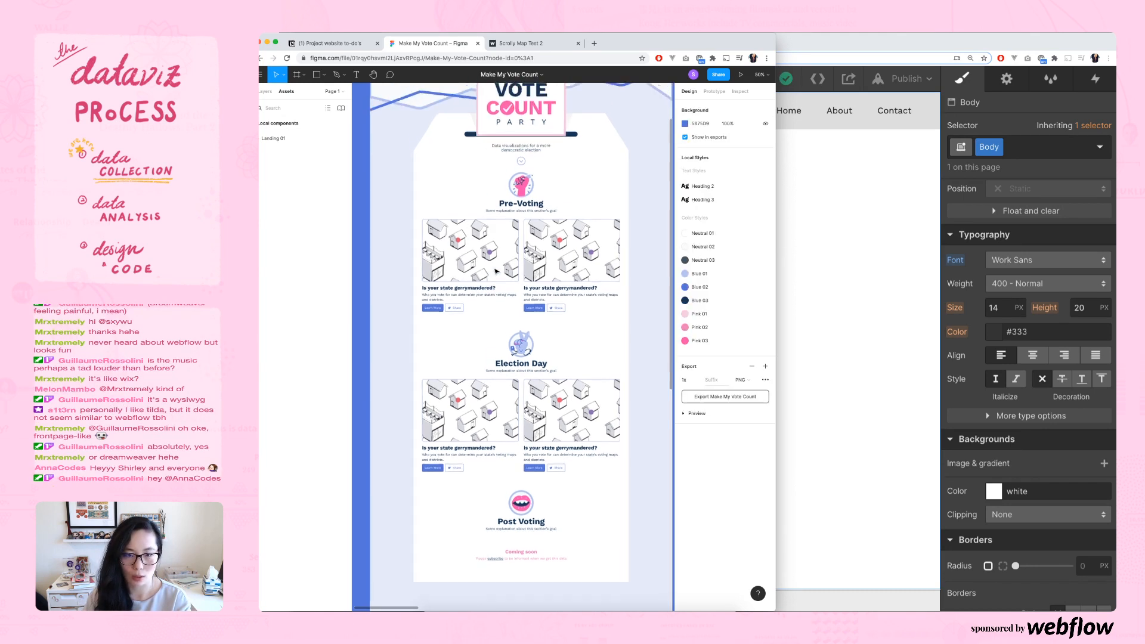
{"action": "left_click", "coordinate": [505, 220]}
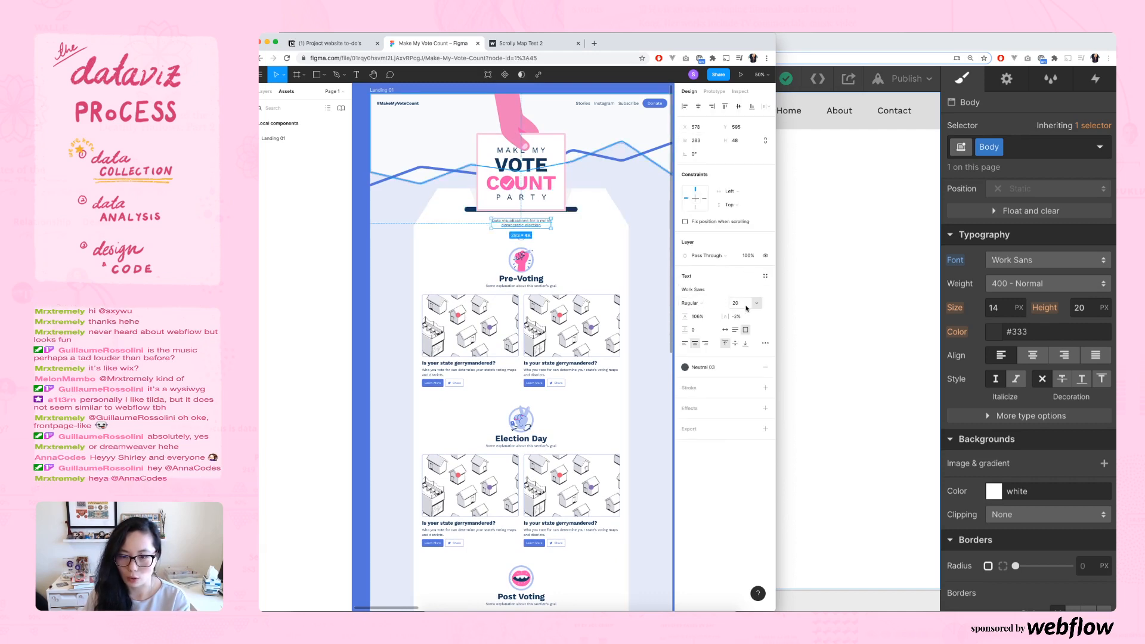
- Inspect the text properties of the first Pre-Voting card's description, and compare it with the text in the sections below
{"action": "left_click", "coordinate": [428, 377]}
{"action": "left_click", "coordinate": [434, 374]}
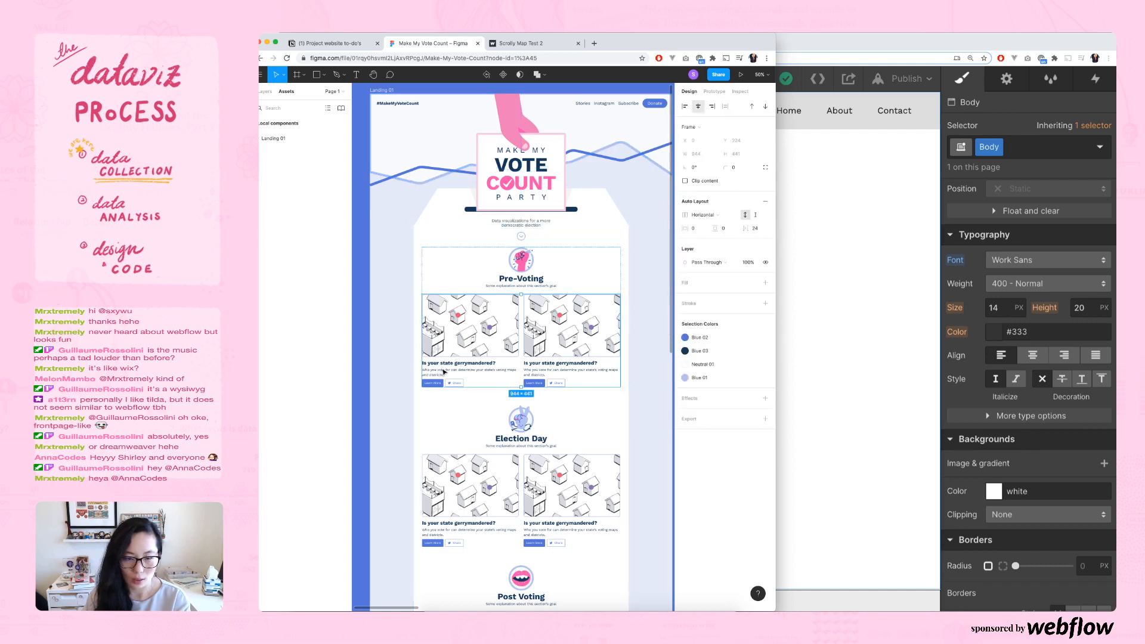
{"action": "left_click", "coordinate": [473, 372]}
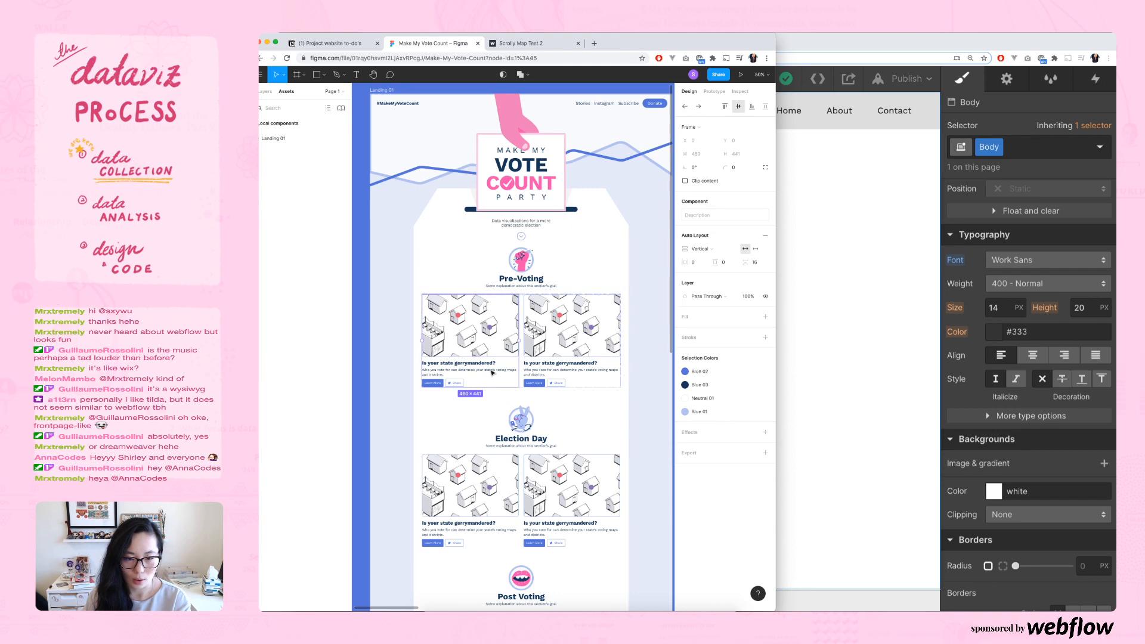
{"action": "left_click", "coordinate": [478, 372]}
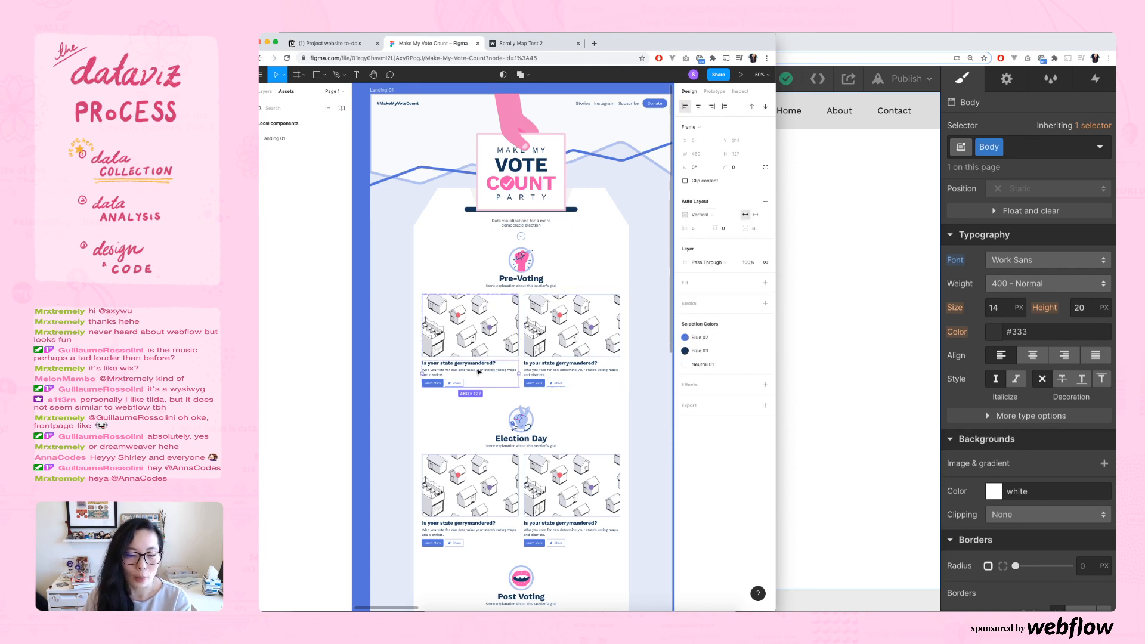
{"action": "left_click", "coordinate": [478, 372]}
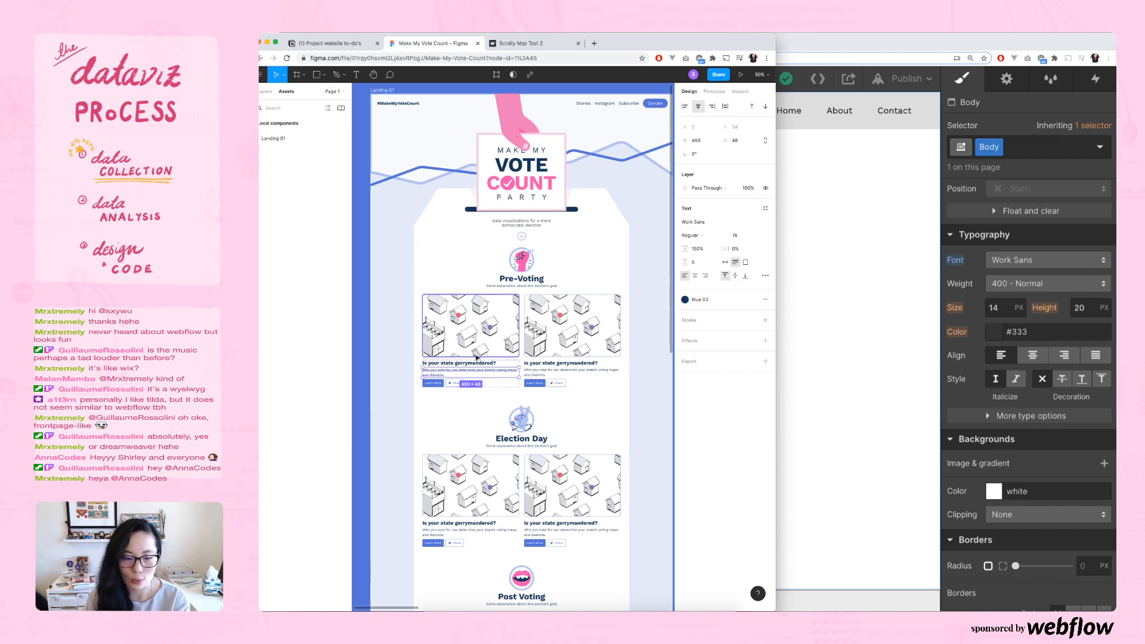
{"action": "scroll", "coordinate": [477, 358], "scroll_direction": "down", "scroll_amount": 3}
{"action": "scroll", "coordinate": [477, 358], "scroll_direction": "down", "scroll_amount": 5}
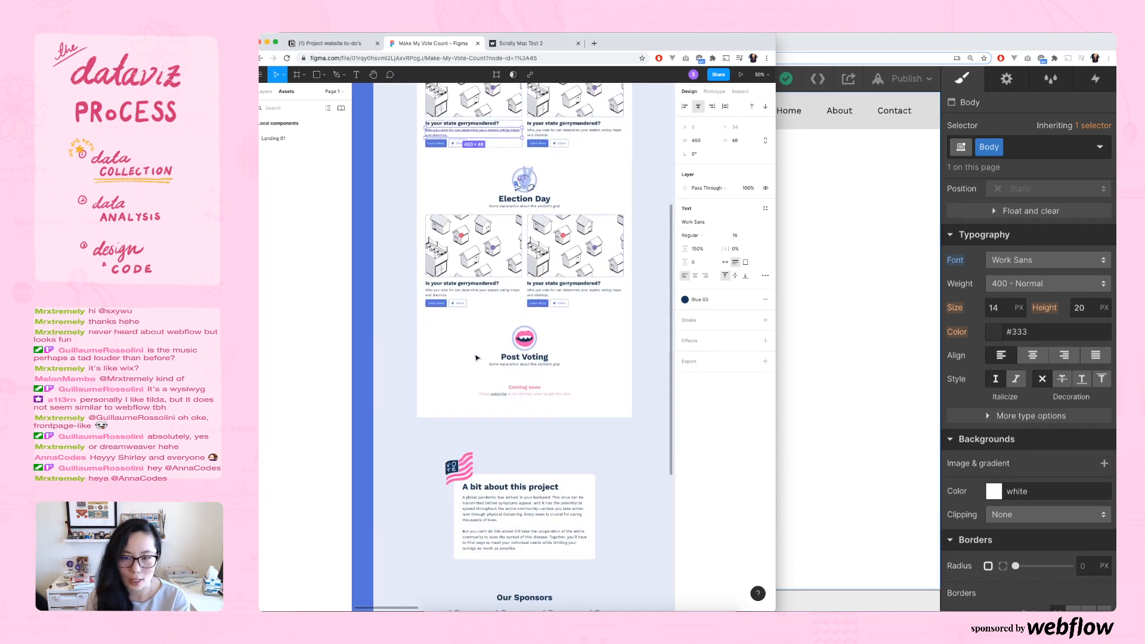
{"action": "scroll", "coordinate": [477, 358], "scroll_direction": "right", "scroll_amount": 2}
{"action": "scroll", "coordinate": [478, 358], "scroll_direction": "up", "scroll_amount": 3}
{"action": "scroll", "coordinate": [477, 357], "scroll_direction": "up", "scroll_amount": 4}
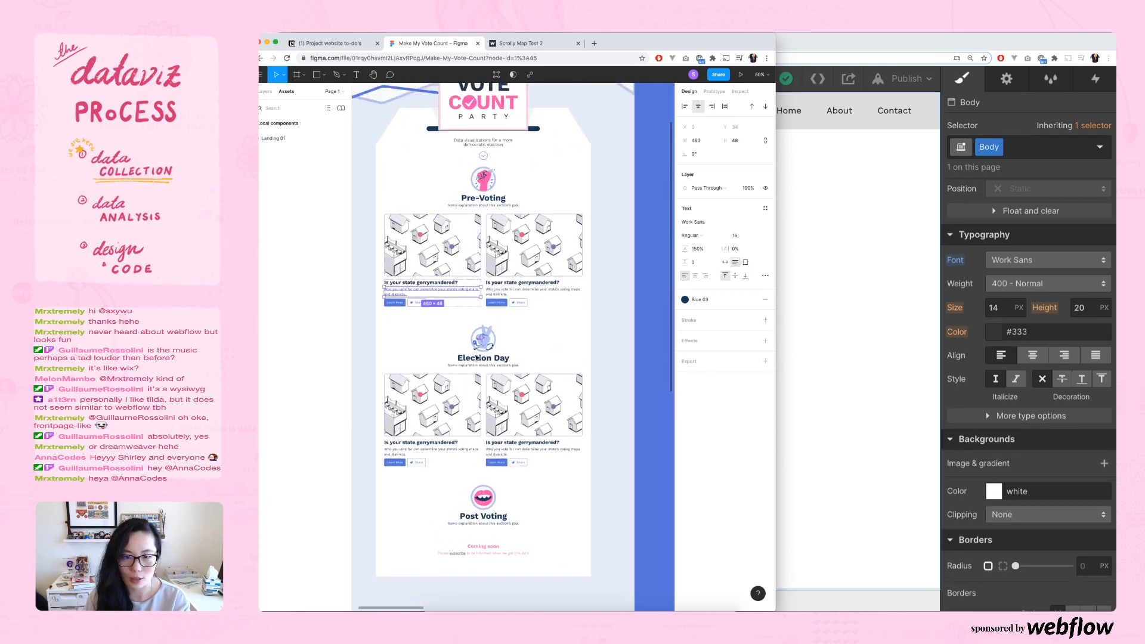
- Return to the Webflow Designer and set the Body element's font size to 16 px
{"action": "left_click", "coordinate": [861, 108]}
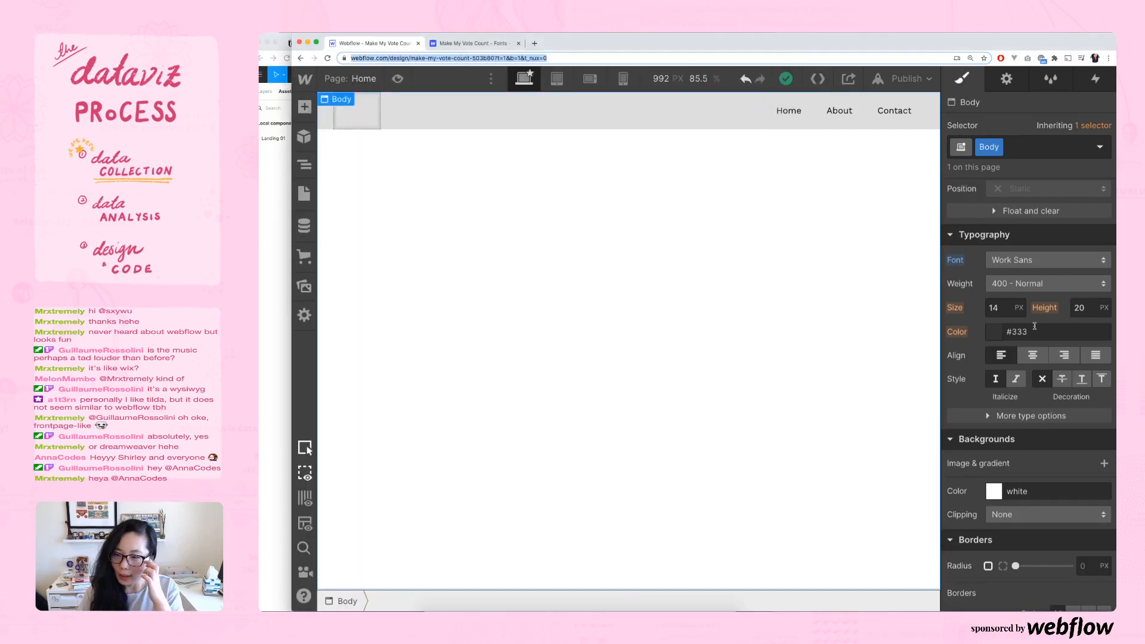
{"action": "left_click", "coordinate": [999, 307]}
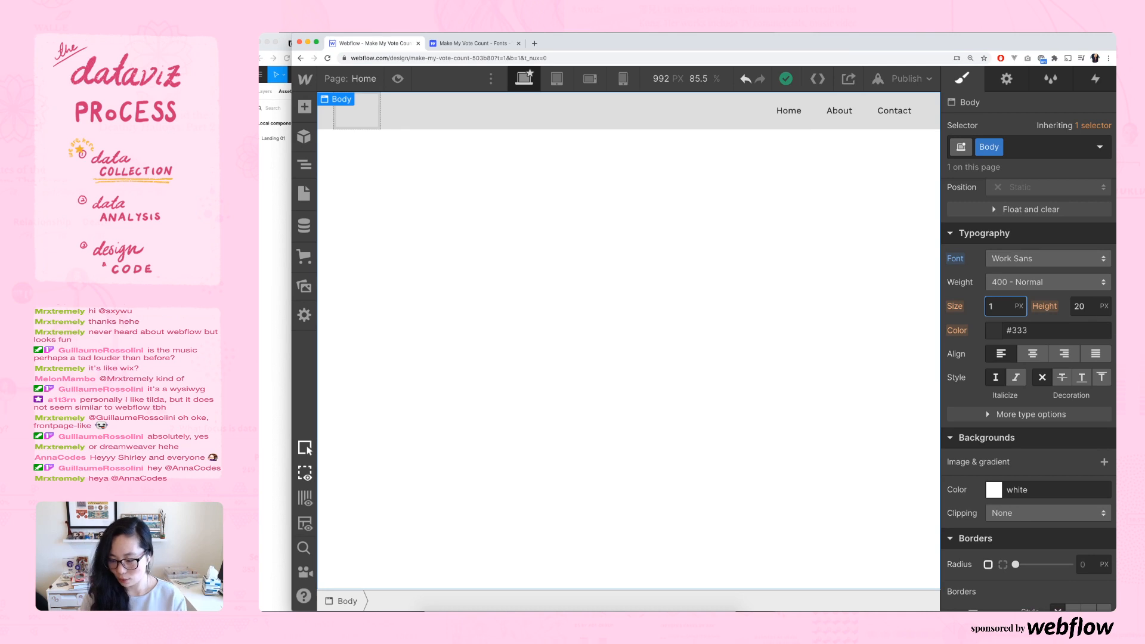
{"action": "key", "text": "Return"}
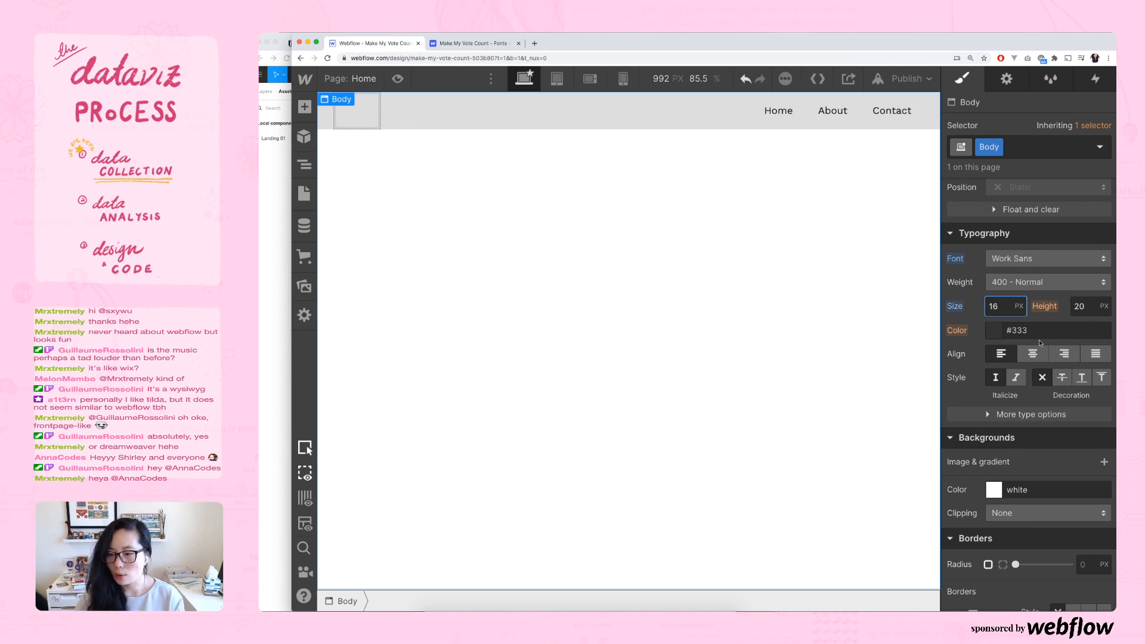
{"action": "scroll", "coordinate": [1039, 343], "scroll_direction": "down", "scroll_amount": 2}
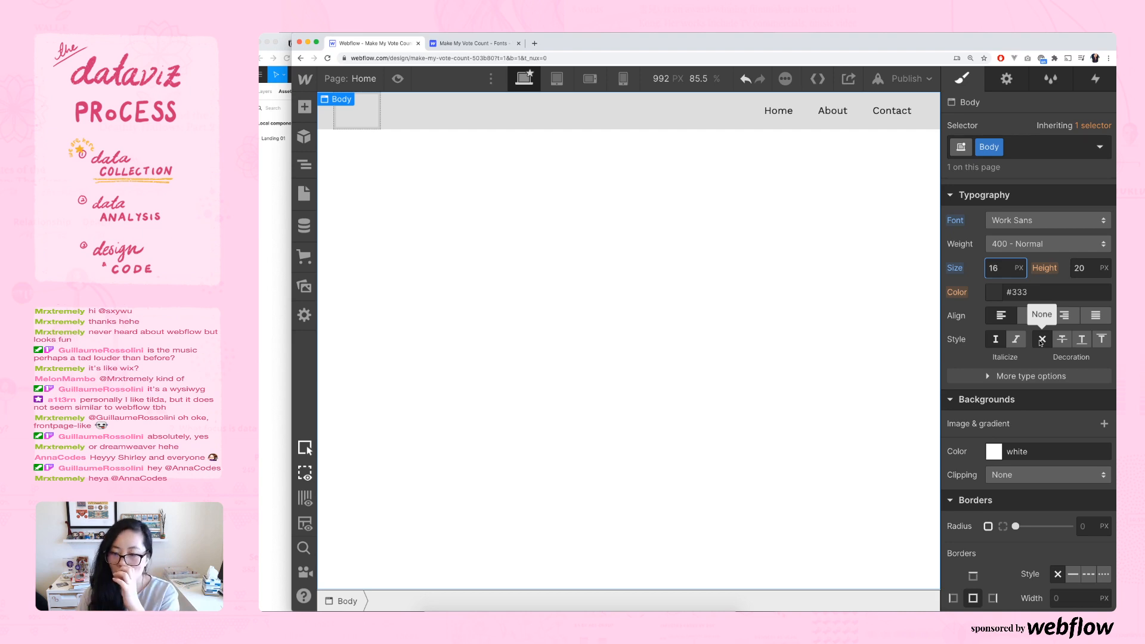
{"action": "scroll", "coordinate": [1001, 320], "scroll_direction": "up", "scroll_amount": 10}
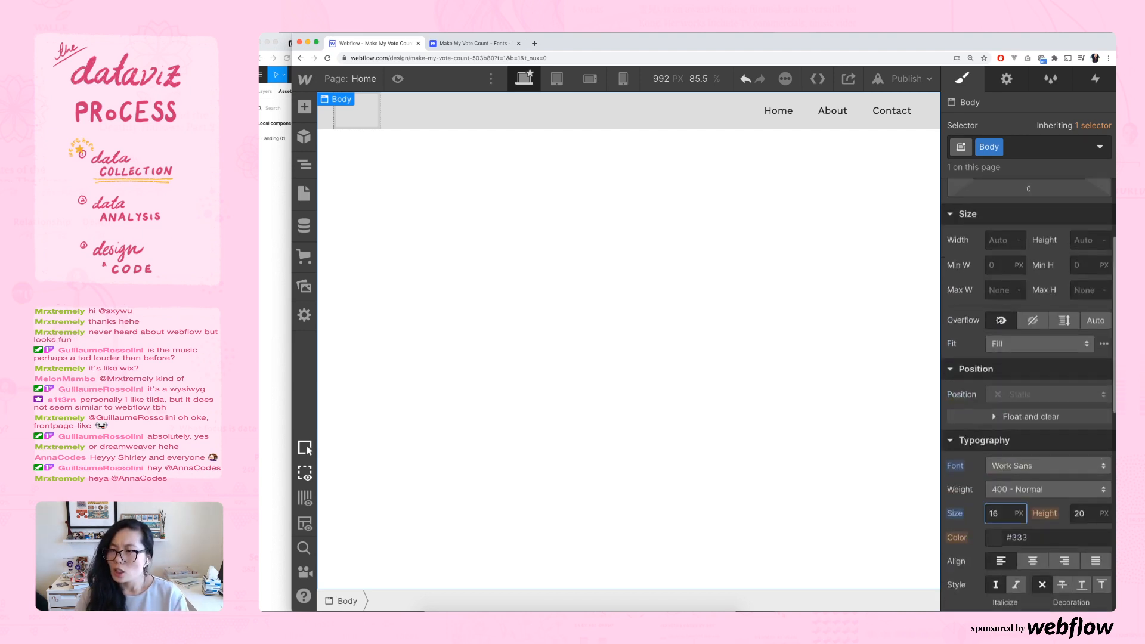
- Look through the Body element's settings and custom attributes, the style manager and the interactions for a place to define colors
{"action": "scroll", "coordinate": [1001, 320], "scroll_direction": "up", "scroll_amount": 2}
{"action": "left_click", "coordinate": [1007, 80]}
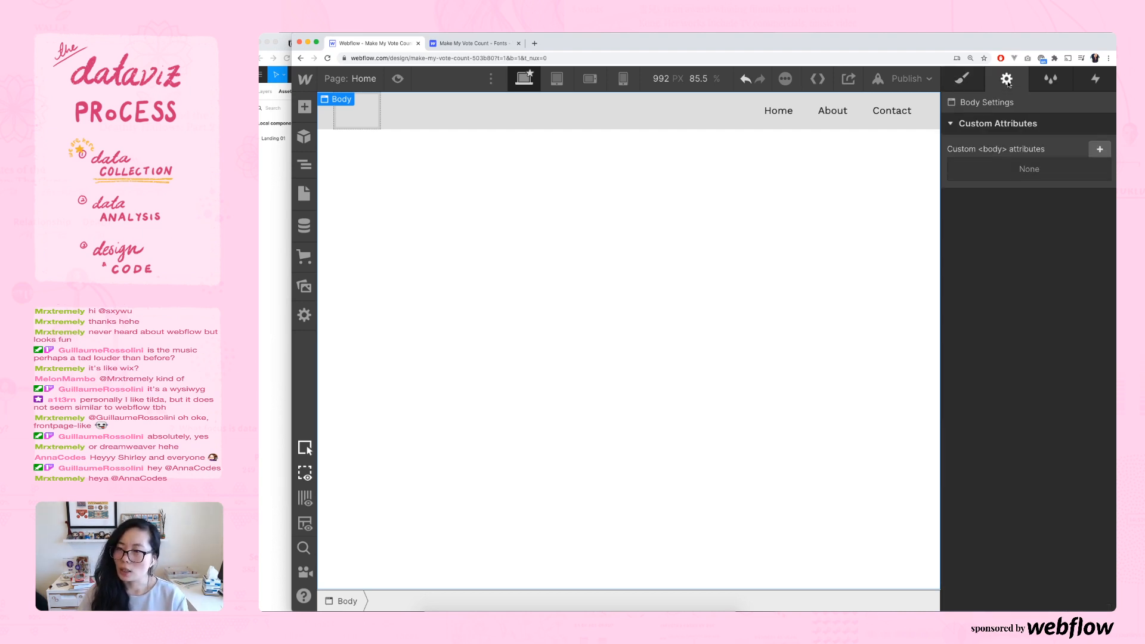
{"action": "left_click", "coordinate": [1100, 150]}
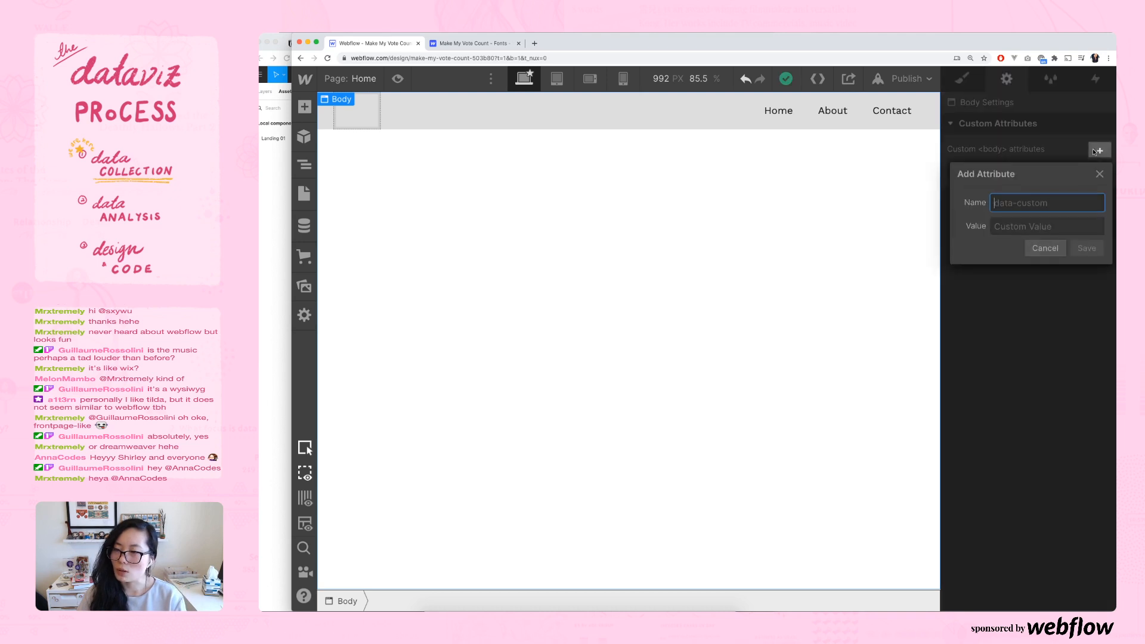
{"action": "left_click", "coordinate": [1027, 154]}
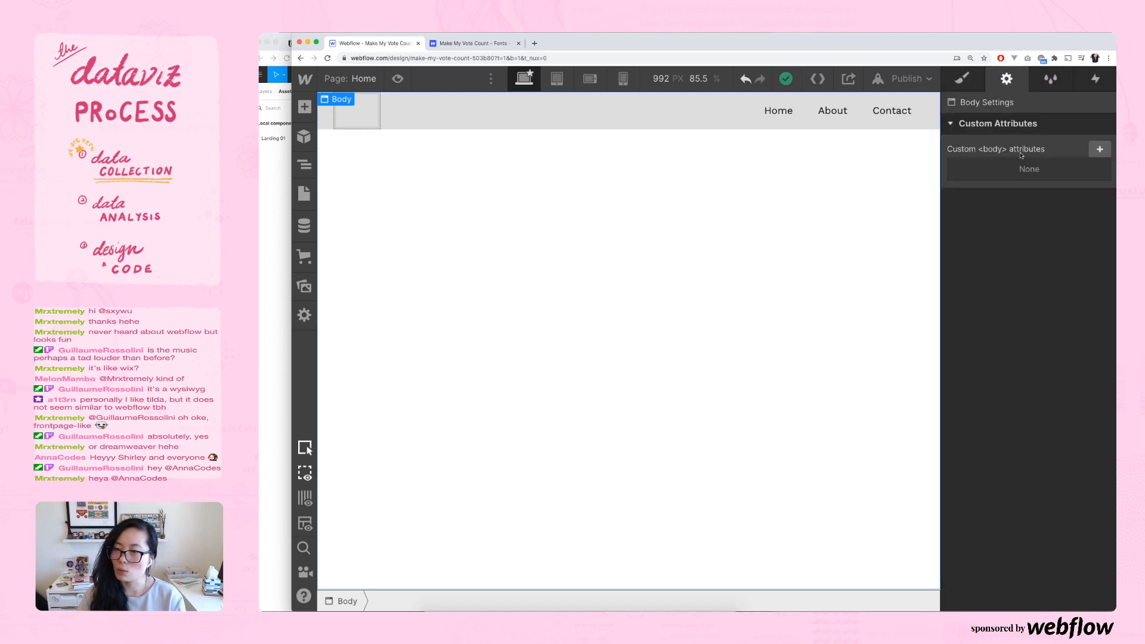
{"action": "left_click", "coordinate": [1048, 82]}
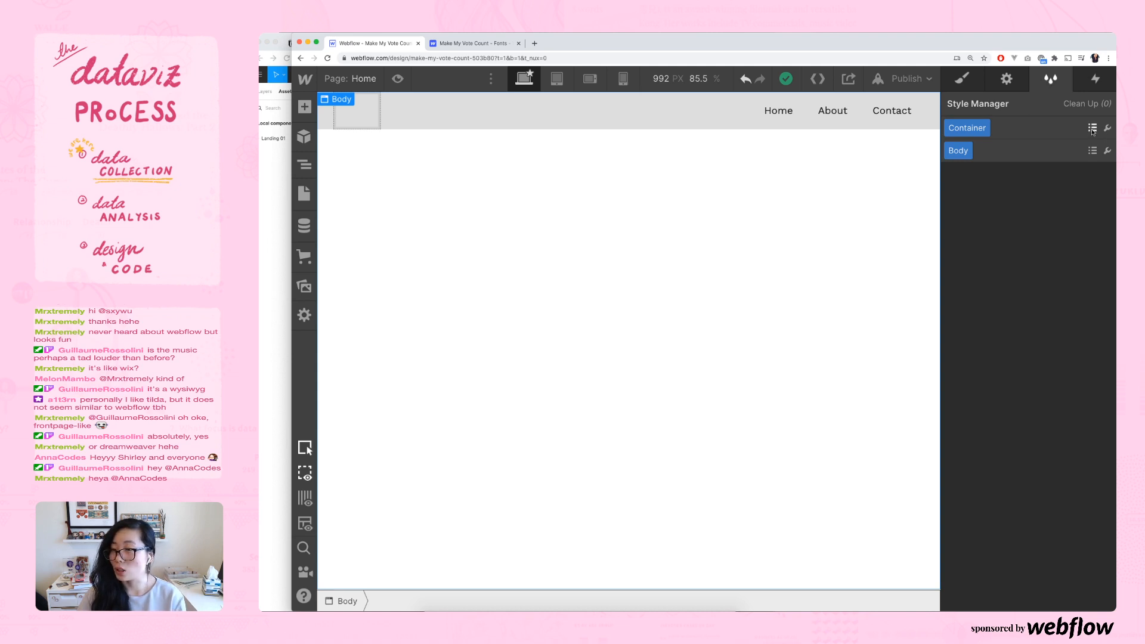
{"action": "left_click", "coordinate": [1097, 79]}
{"action": "left_click", "coordinate": [970, 80]}
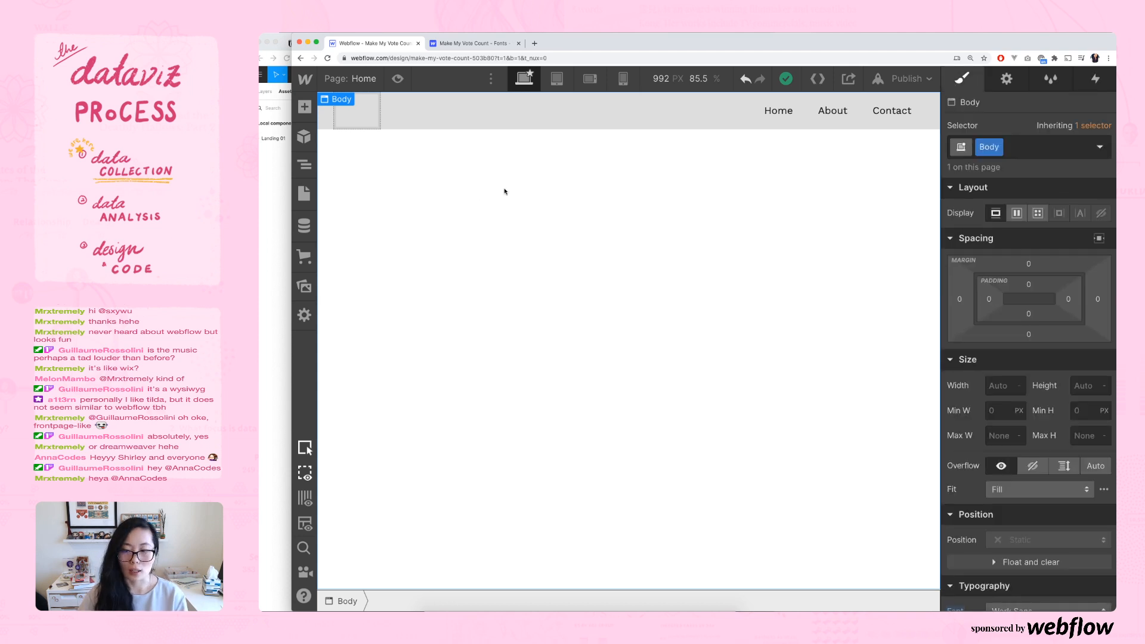
- Switch to the Figma design and detach the Blue 03 color style from the first Pre-Voting card's description to get its hex code
{"action": "left_click", "coordinate": [278, 232]}
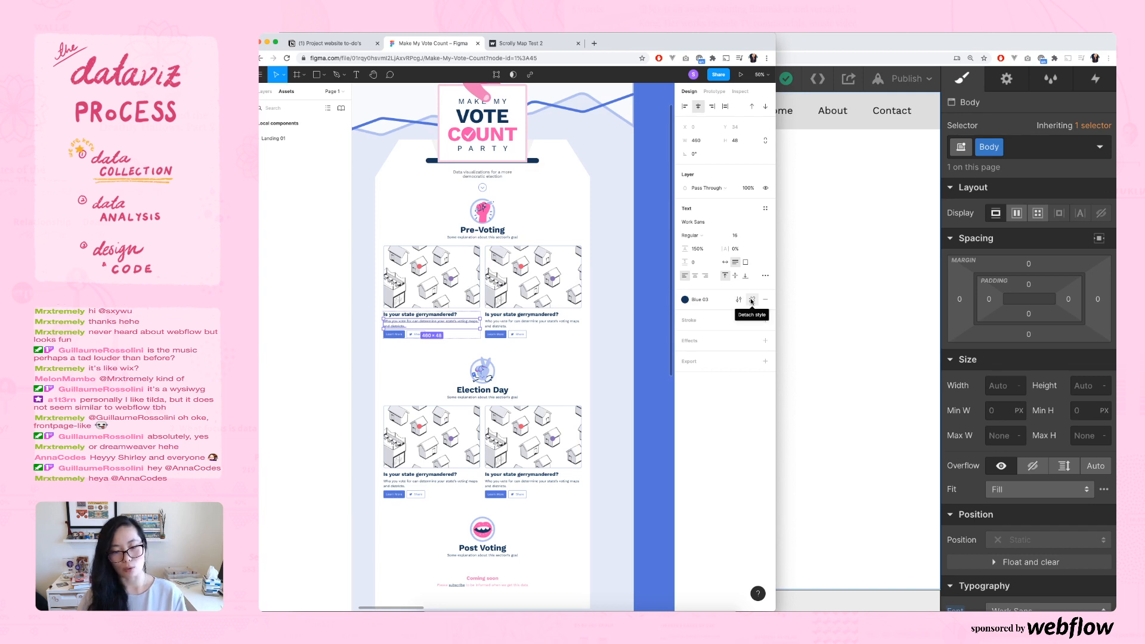
{"action": "scroll", "coordinate": [579, 327], "scroll_direction": "down", "scroll_amount": 3}
{"action": "scroll", "coordinate": [579, 326], "scroll_direction": "up", "scroll_amount": 5}
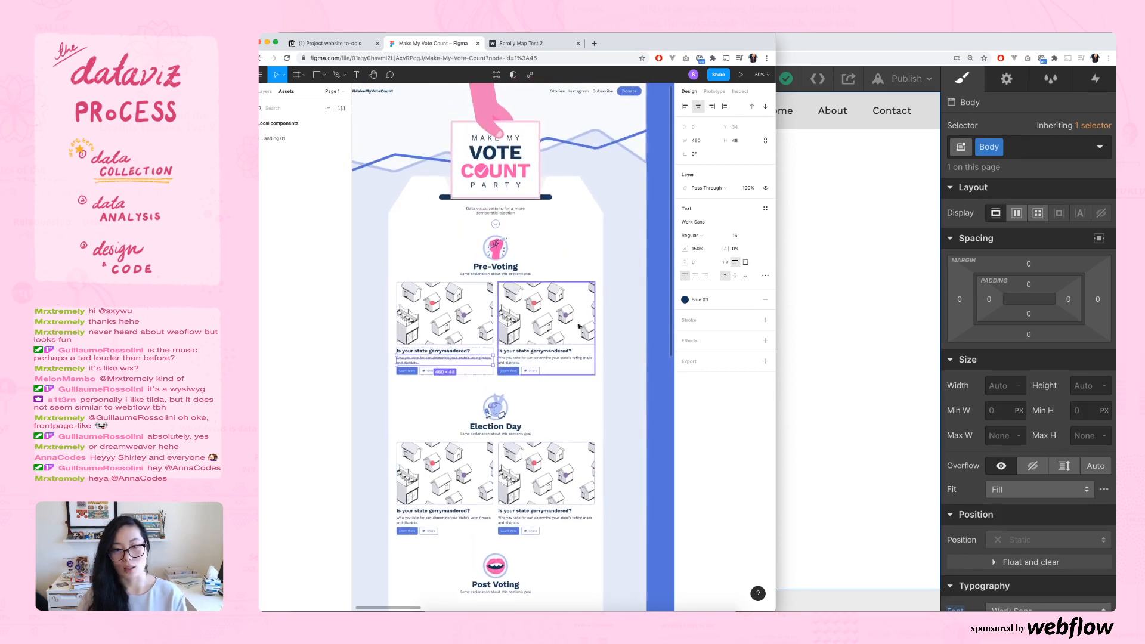
{"action": "left_click", "coordinate": [753, 300]}
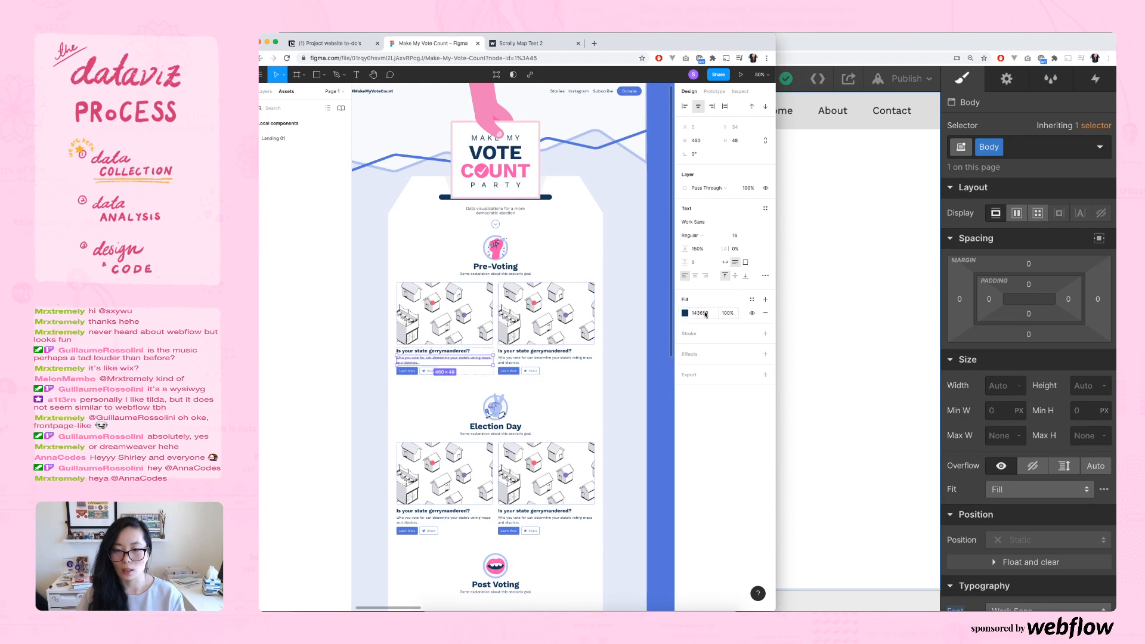
{"action": "left_click", "coordinate": [705, 315]}
- Return to the Webflow browser window, close the project's Fonts settings page and search the web for "webflow name color variables"
{"action": "left_click", "coordinate": [840, 53]}
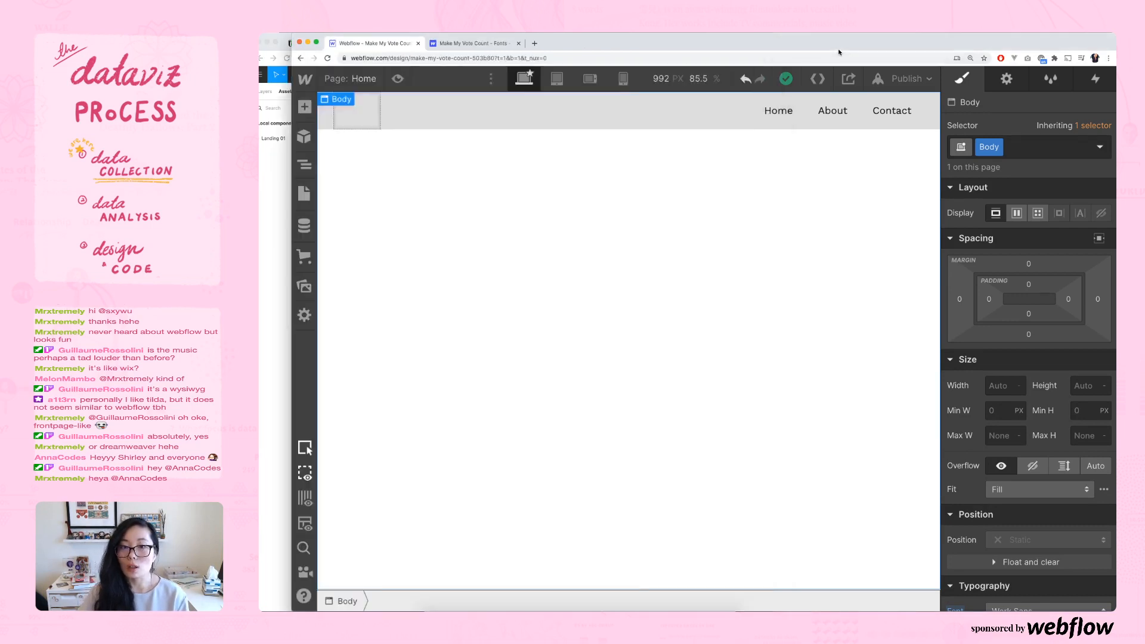
{"action": "left_click", "coordinate": [536, 43]}
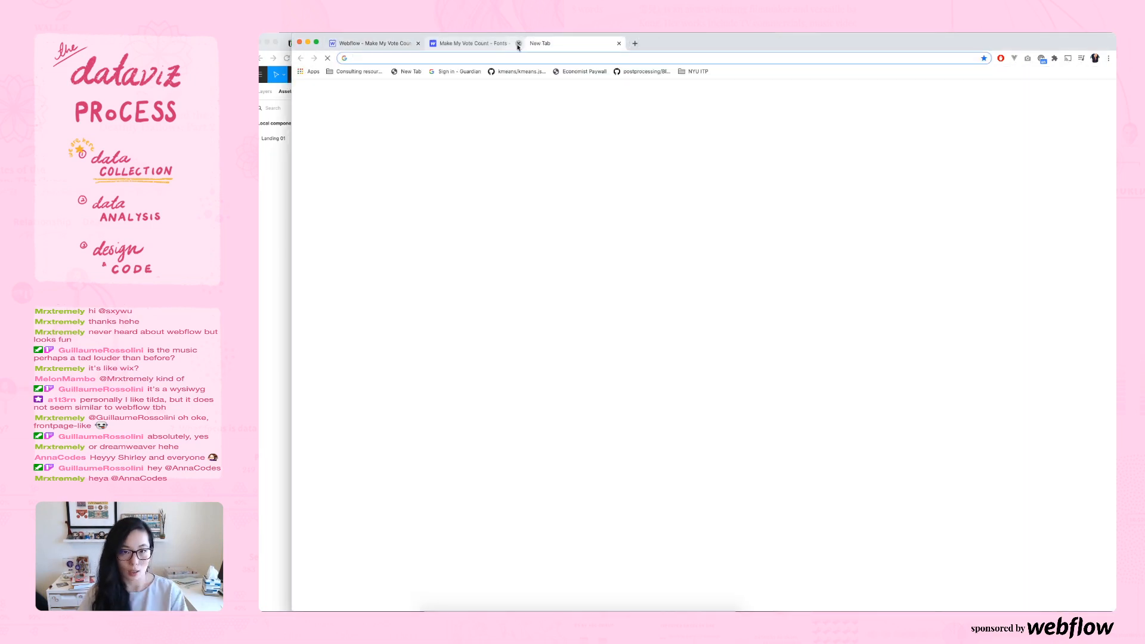
{"action": "type", "text": "webflow "}
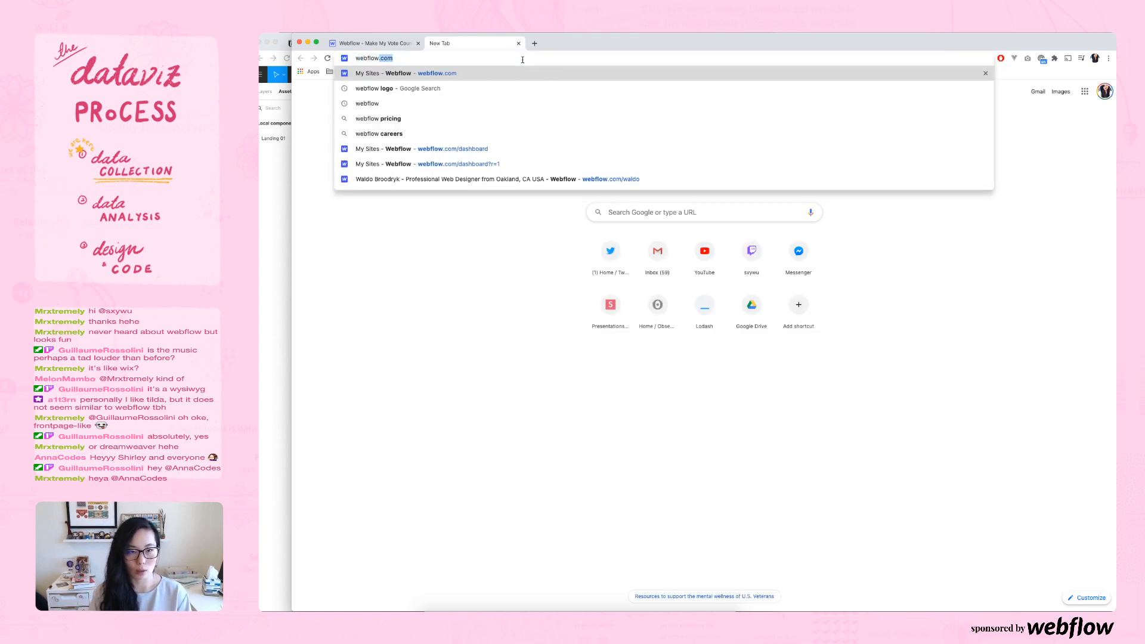
{"action": "type", "text": "name colors"}
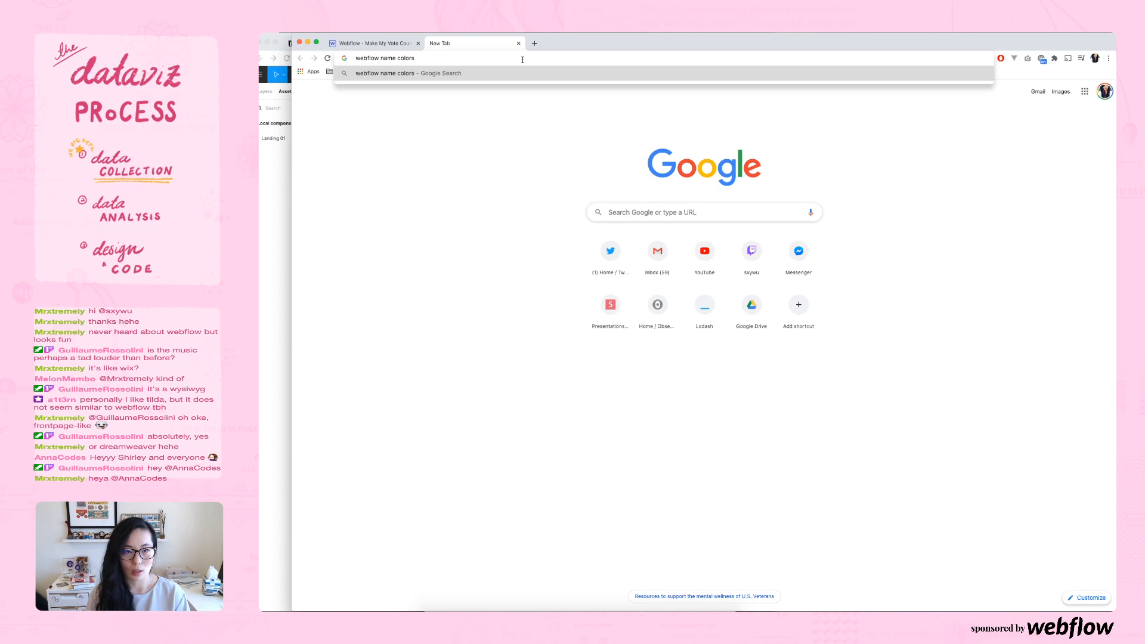
{"action": "key", "text": "BackSpace"}
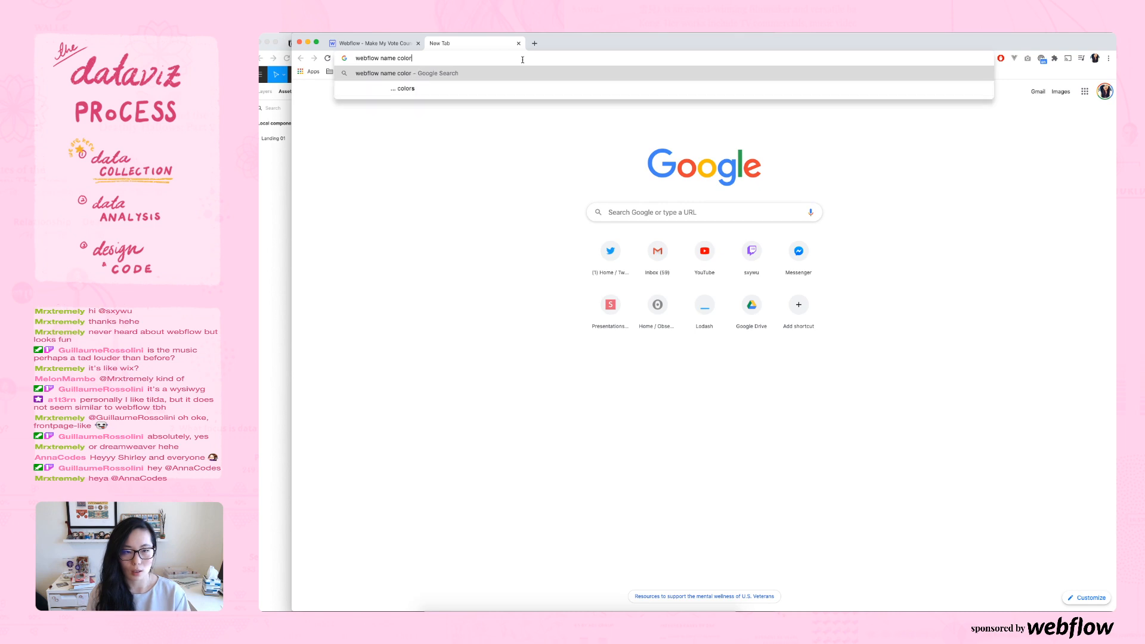
{"action": "type", "text": "variables"}
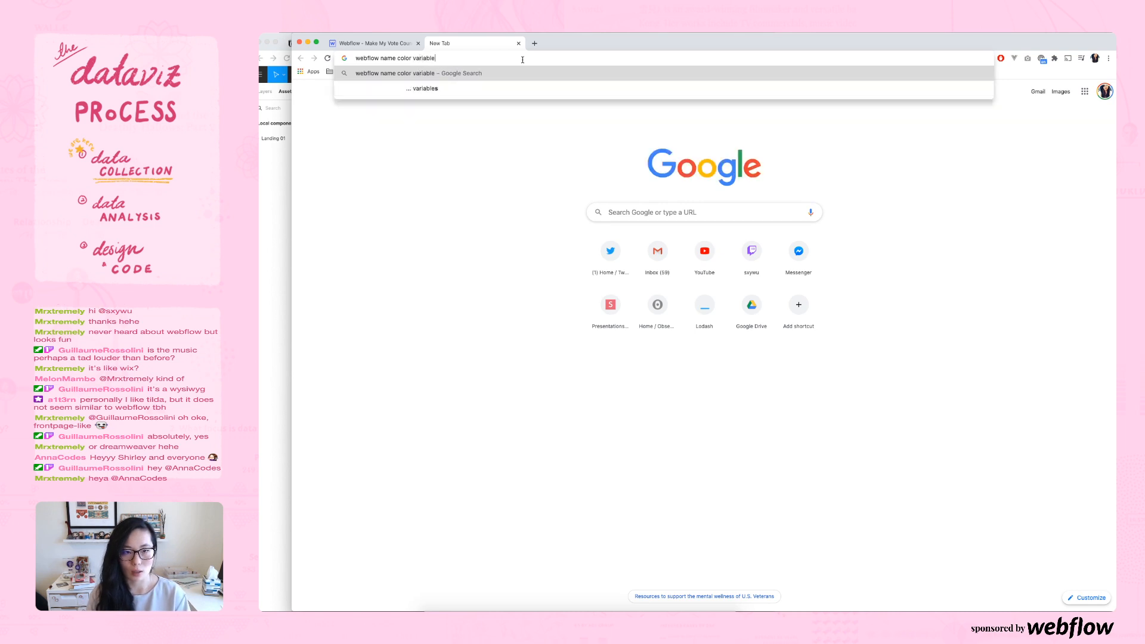
{"action": "key", "text": "Return"}
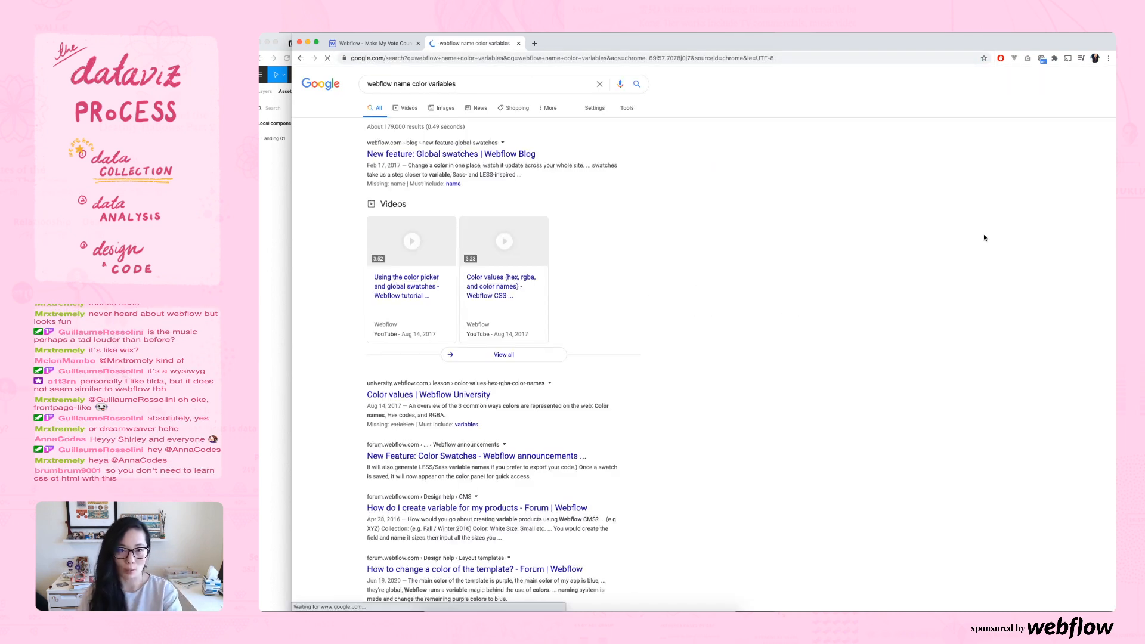
- Open the Webflow Blog article "New feature: Global swatches" and read its introduction and the example below it
{"action": "left_click", "coordinate": [470, 156]}
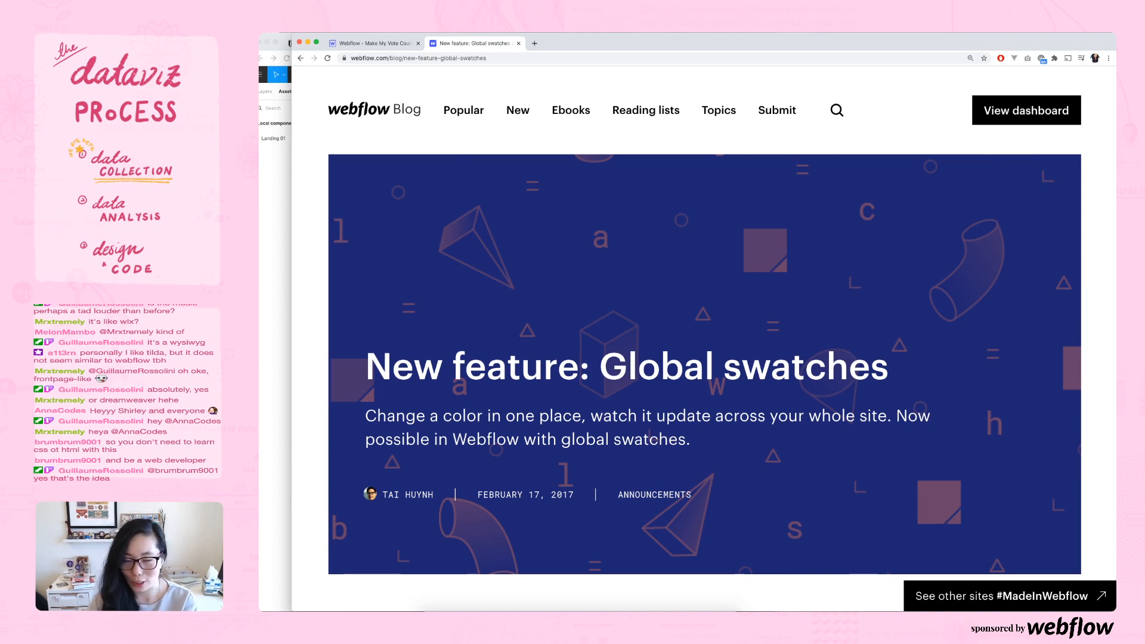
{"action": "scroll", "coordinate": [704, 358], "scroll_direction": "down", "scroll_amount": 2}
{"action": "left_click", "coordinate": [364, 44]}
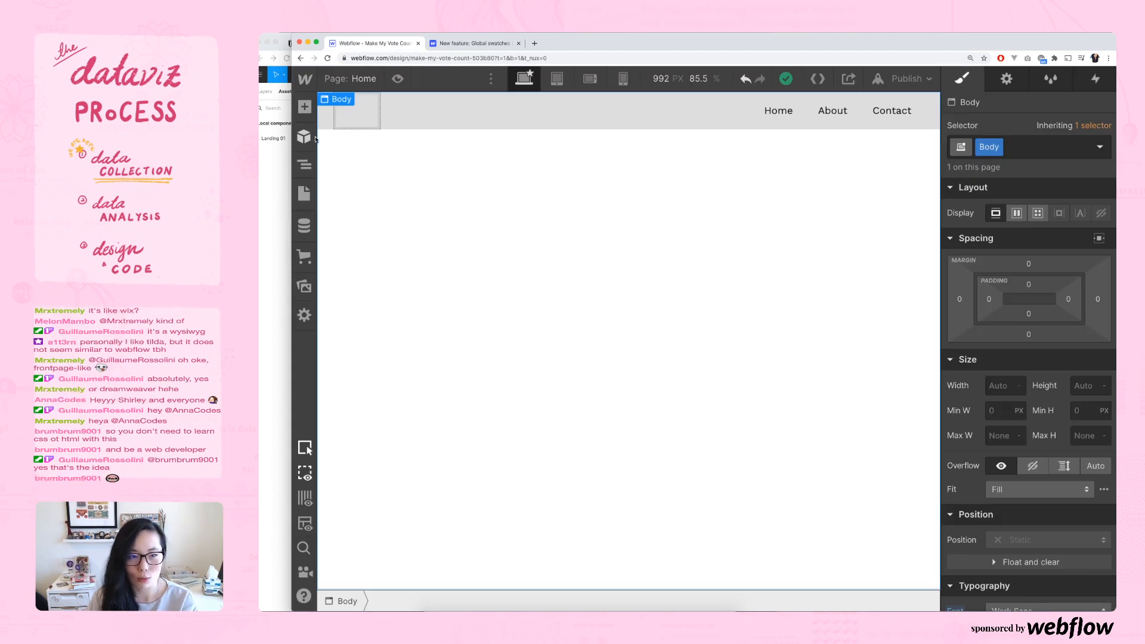
{"action": "left_click", "coordinate": [511, 43]}
{"action": "scroll", "coordinate": [418, 163], "scroll_direction": "down", "scroll_amount": 3}
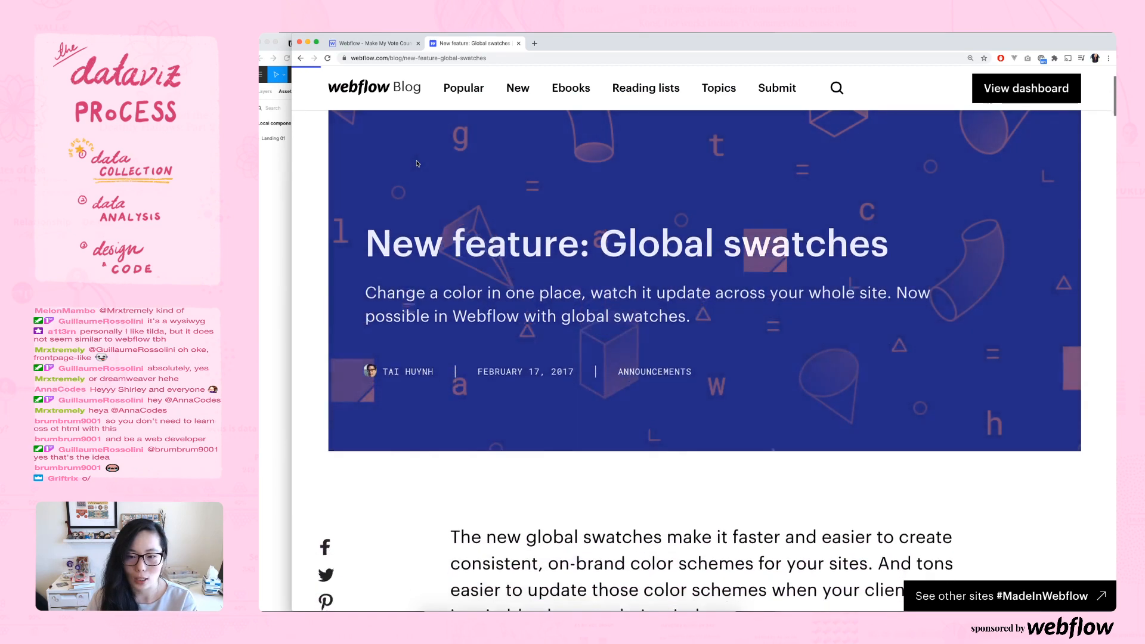
{"action": "scroll", "coordinate": [418, 164], "scroll_direction": "down", "scroll_amount": 1}
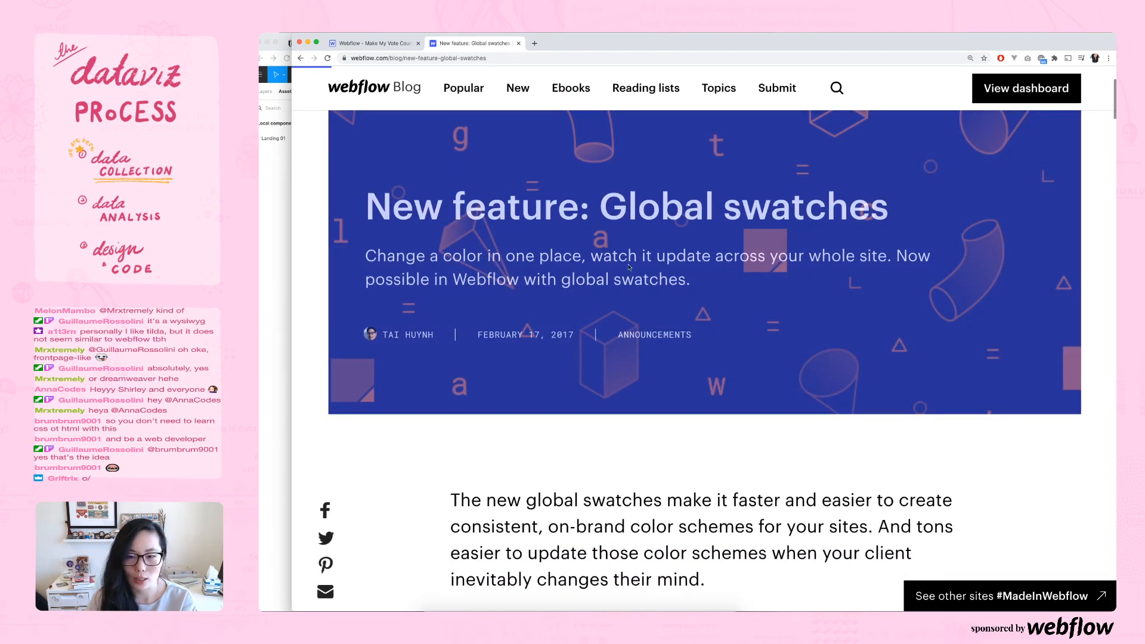
{"action": "left_click_drag", "start_coordinate": [639, 257], "coordinate": [841, 291]}
{"action": "left_click_drag", "start_coordinate": [583, 291], "coordinate": [737, 309]}
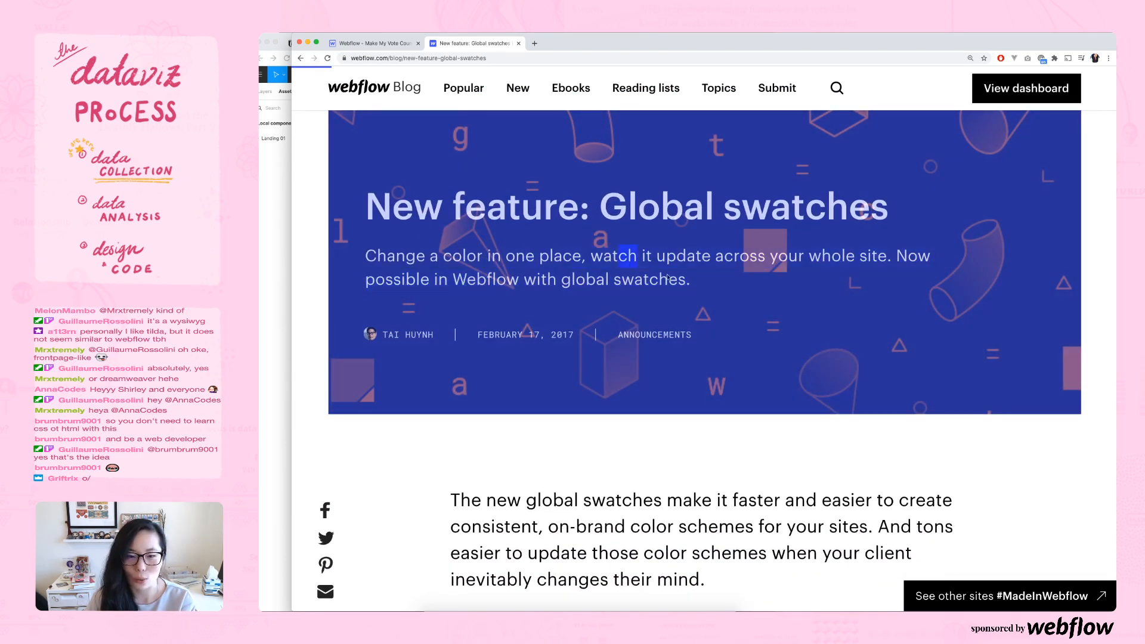
{"action": "scroll", "coordinate": [737, 309], "scroll_direction": "down", "scroll_amount": 3}
{"action": "scroll", "coordinate": [738, 309], "scroll_direction": "down", "scroll_amount": 10}
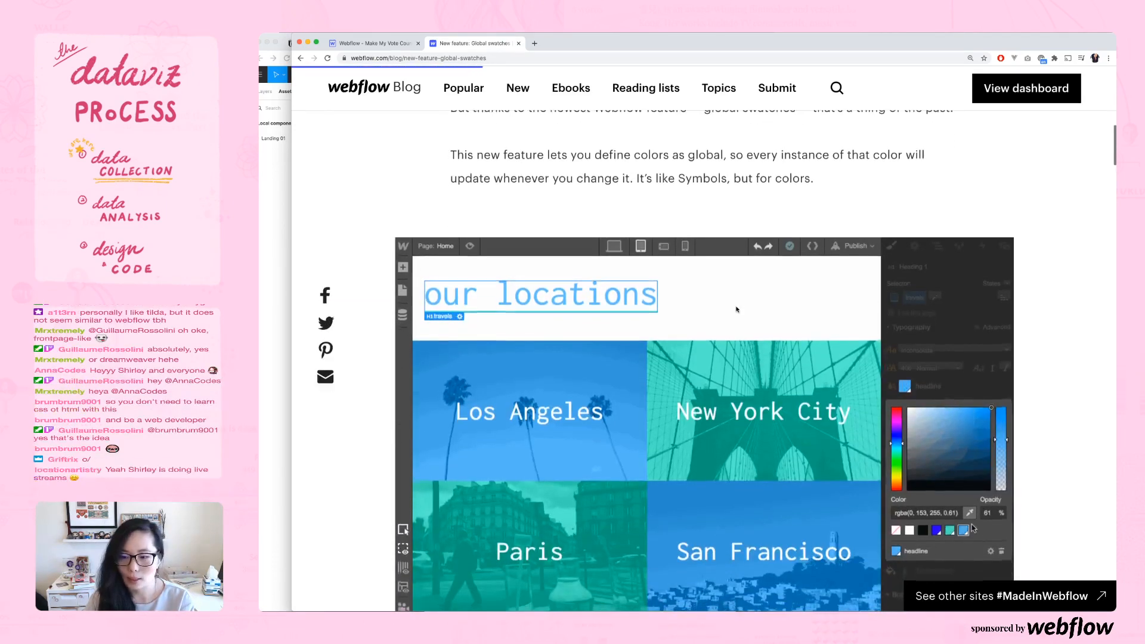
{"action": "scroll", "coordinate": [737, 309], "scroll_direction": "up", "scroll_amount": 5}
{"action": "scroll", "coordinate": [737, 309], "scroll_direction": "up", "scroll_amount": 2}
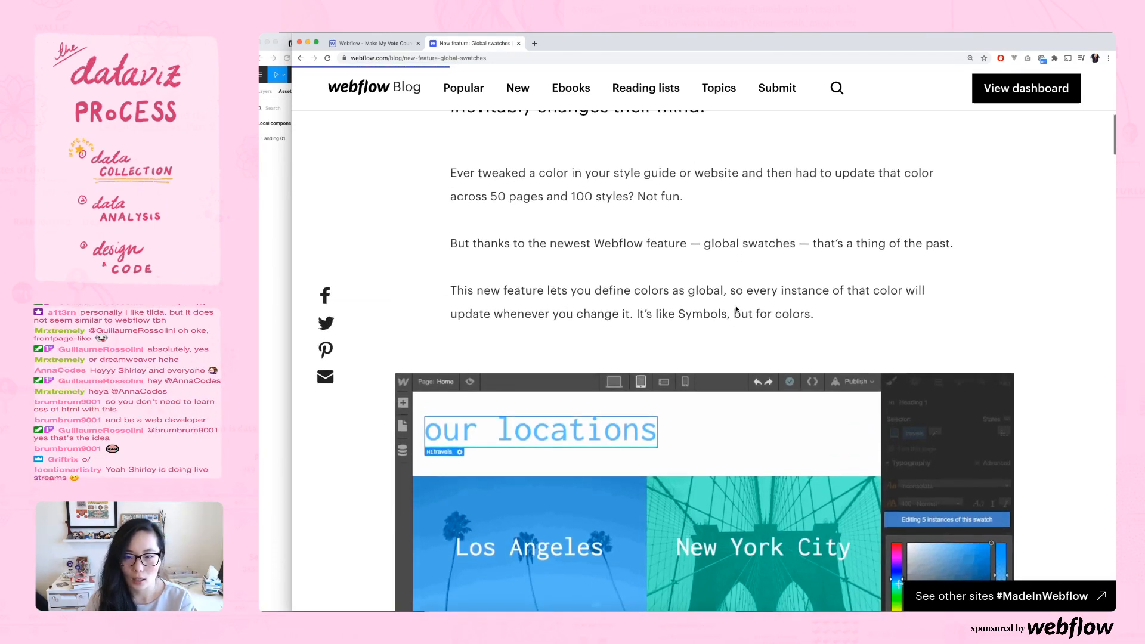
{"action": "scroll", "coordinate": [738, 309], "scroll_direction": "down", "scroll_amount": 4}
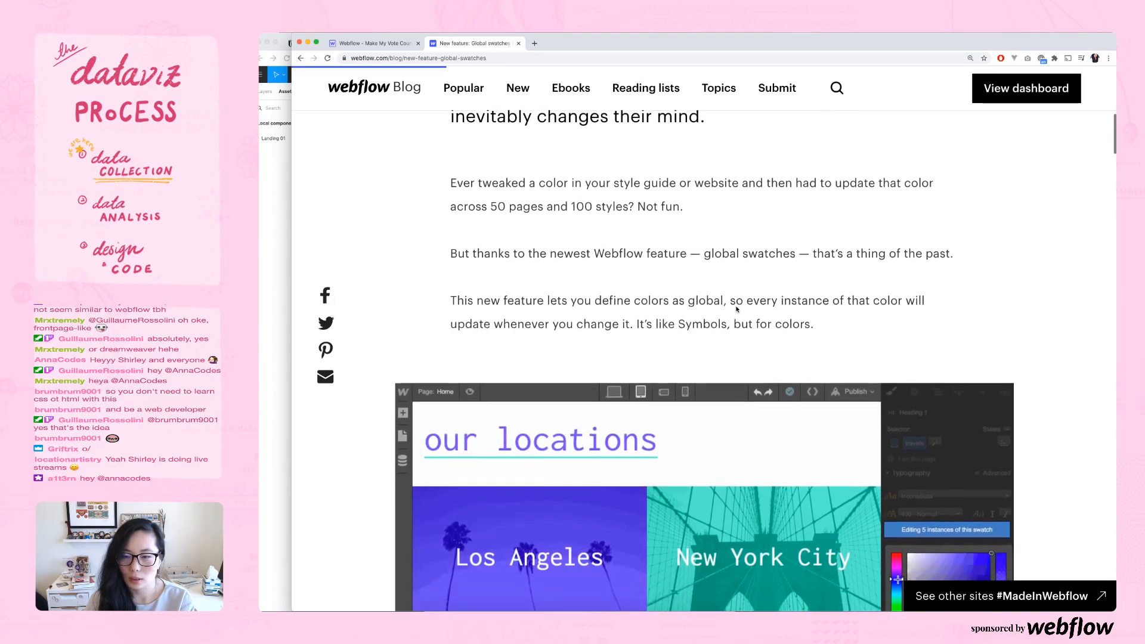
- Read the article's "Creating a global swatch" section and study its color picker example
{"action": "scroll", "coordinate": [738, 309], "scroll_direction": "down", "scroll_amount": 15}
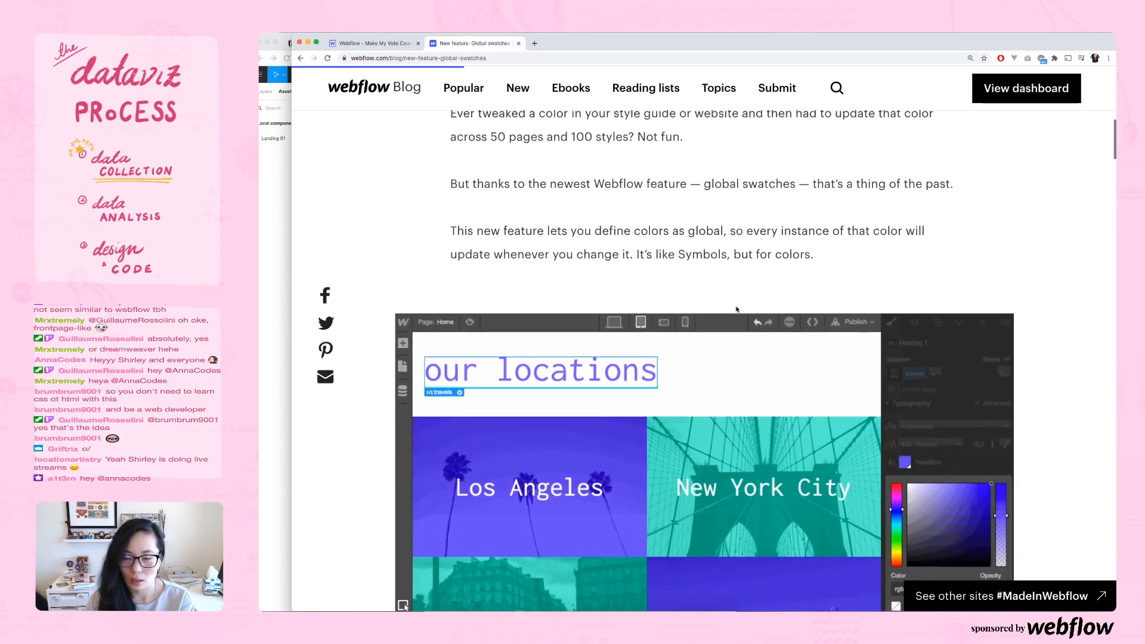
{"action": "scroll", "coordinate": [738, 309], "scroll_direction": "down", "scroll_amount": 20}
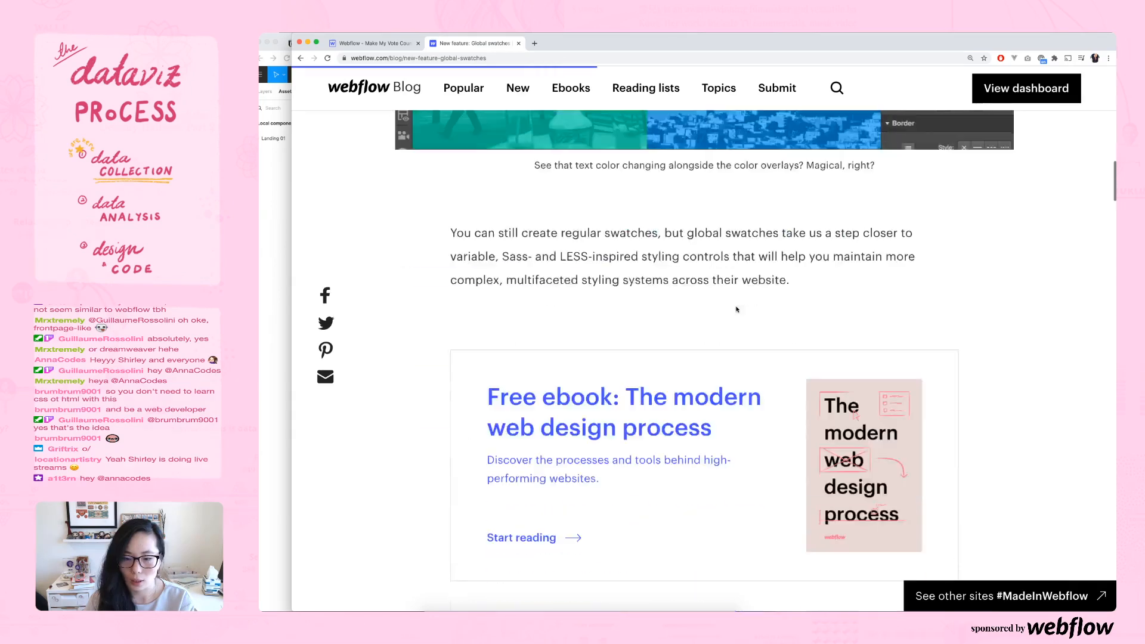
{"action": "scroll", "coordinate": [738, 309], "scroll_direction": "down", "scroll_amount": 6}
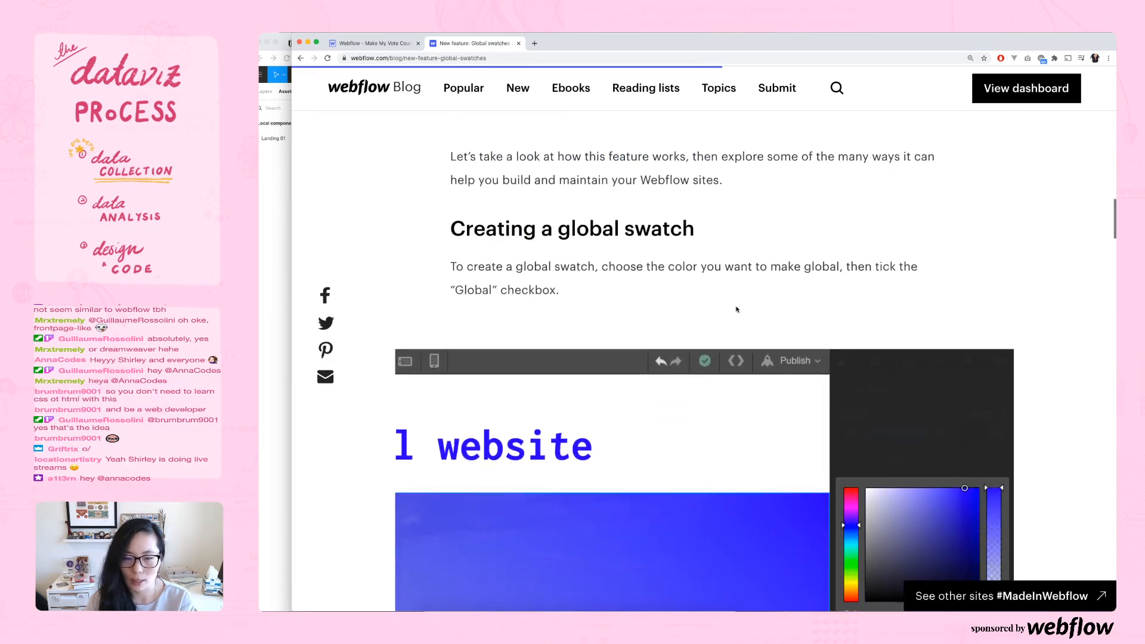
{"action": "scroll", "coordinate": [738, 309], "scroll_direction": "down", "scroll_amount": 1}
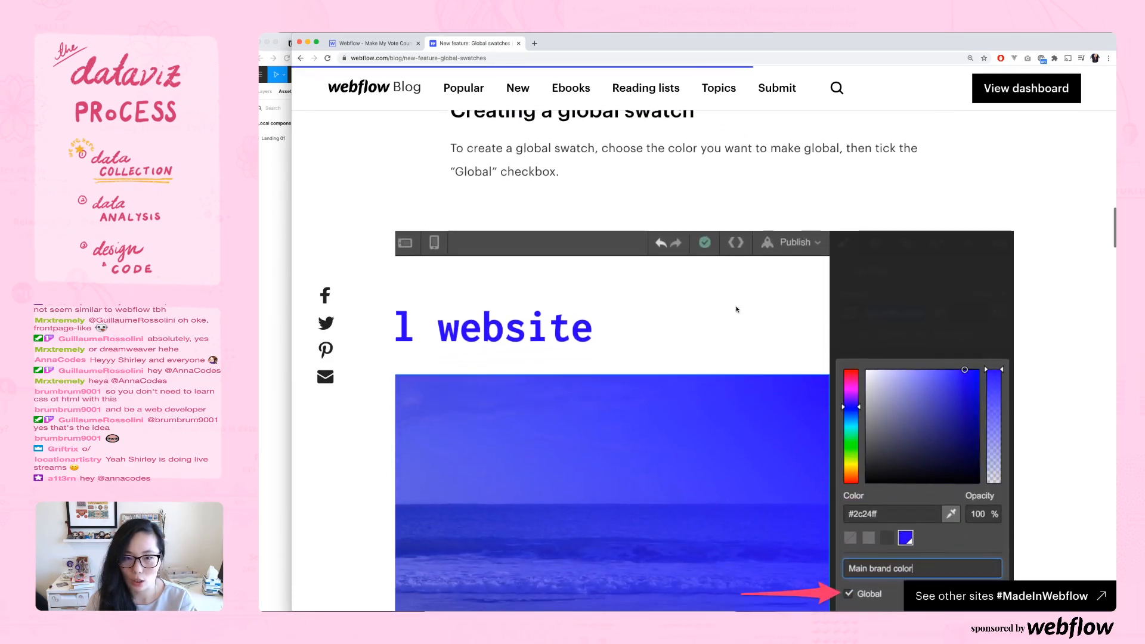
{"action": "scroll", "coordinate": [737, 309], "scroll_direction": "down", "scroll_amount": 5}
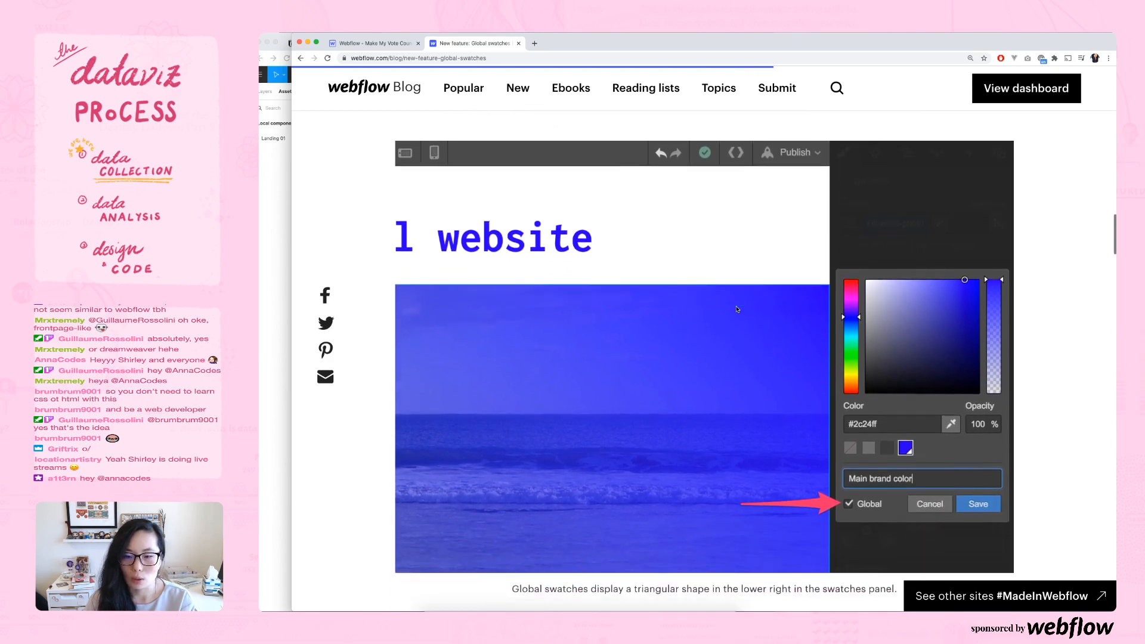
{"action": "scroll", "coordinate": [737, 309], "scroll_direction": "down", "scroll_amount": 1}
{"action": "scroll", "coordinate": [738, 310], "scroll_direction": "down", "scroll_amount": 8}
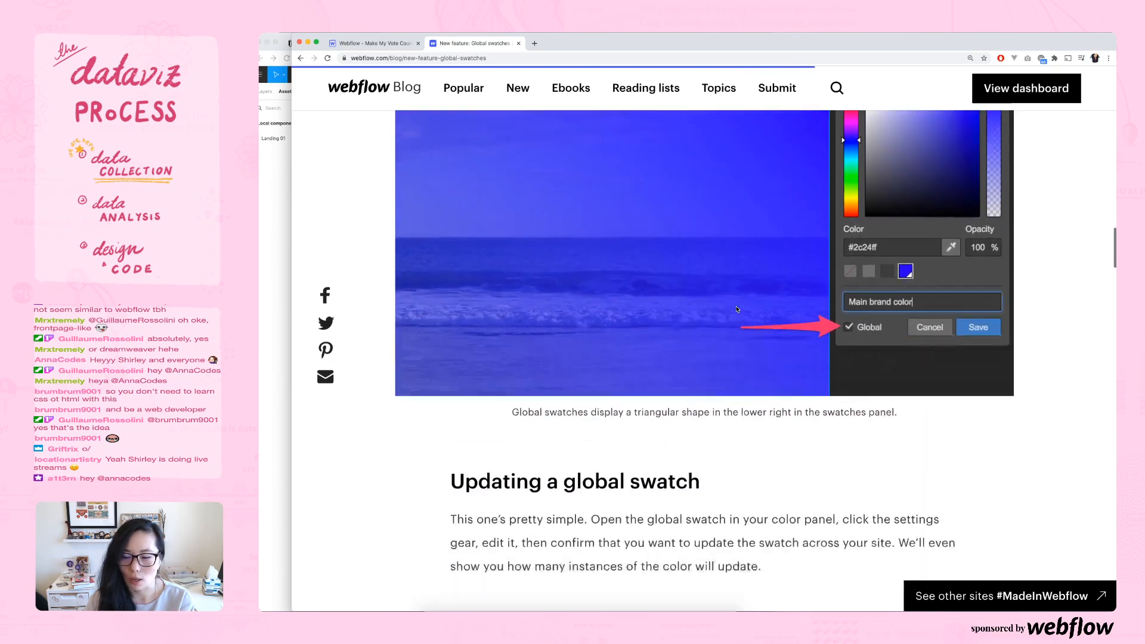
{"action": "scroll", "coordinate": [737, 310], "scroll_direction": "up", "scroll_amount": 10}
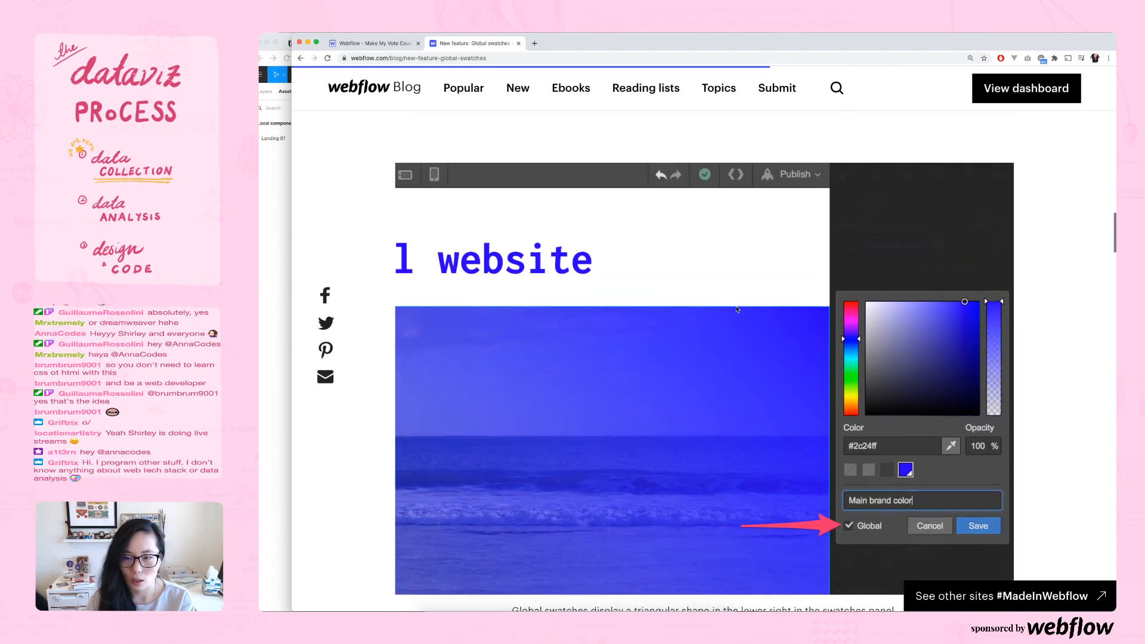
- Skim the rest of the article and examine the example for editing an existing global swatch
{"action": "scroll", "coordinate": [738, 310], "scroll_direction": "down", "scroll_amount": 15}
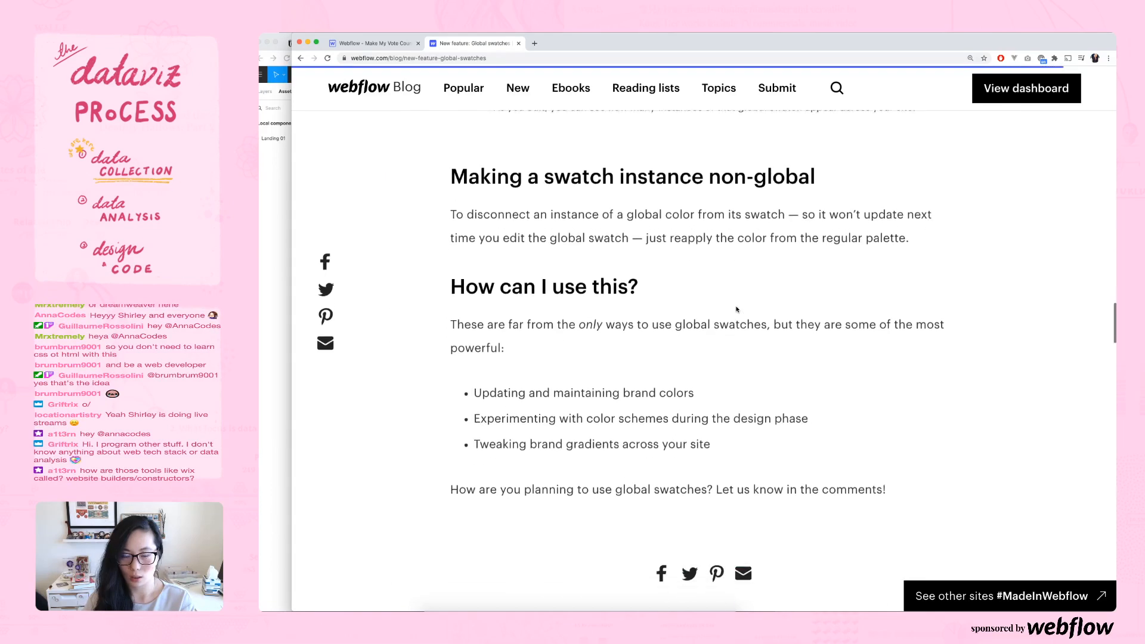
{"action": "scroll", "coordinate": [738, 309], "scroll_direction": "up", "scroll_amount": 5}
{"action": "scroll", "coordinate": [738, 309], "scroll_direction": "up", "scroll_amount": 5}
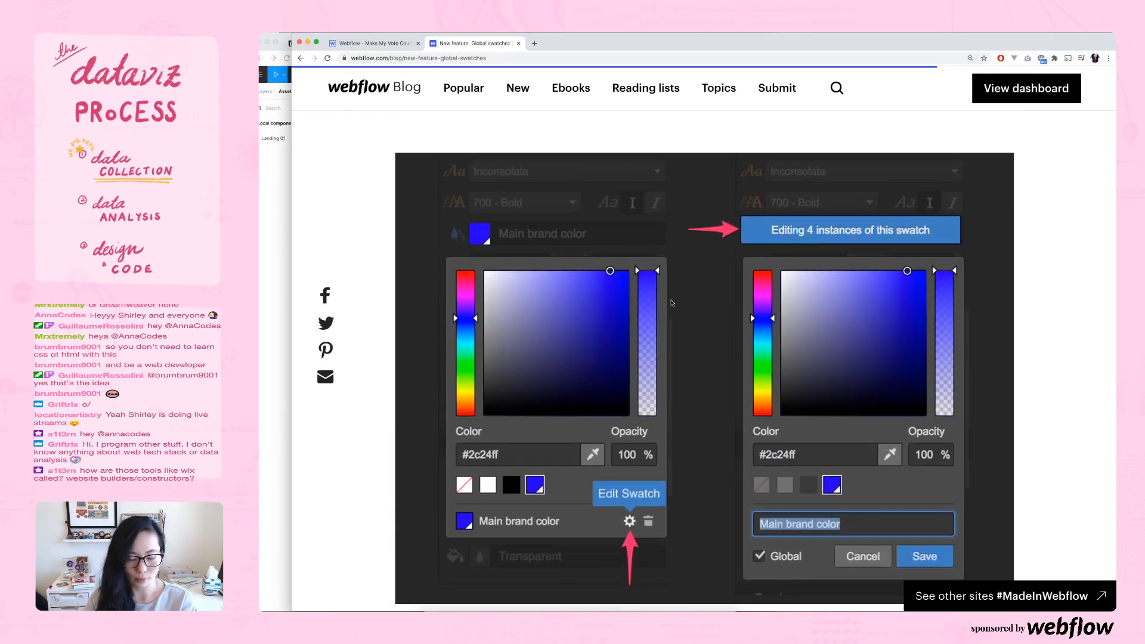
{"action": "scroll", "coordinate": [738, 309], "scroll_direction": "down", "scroll_amount": 1}
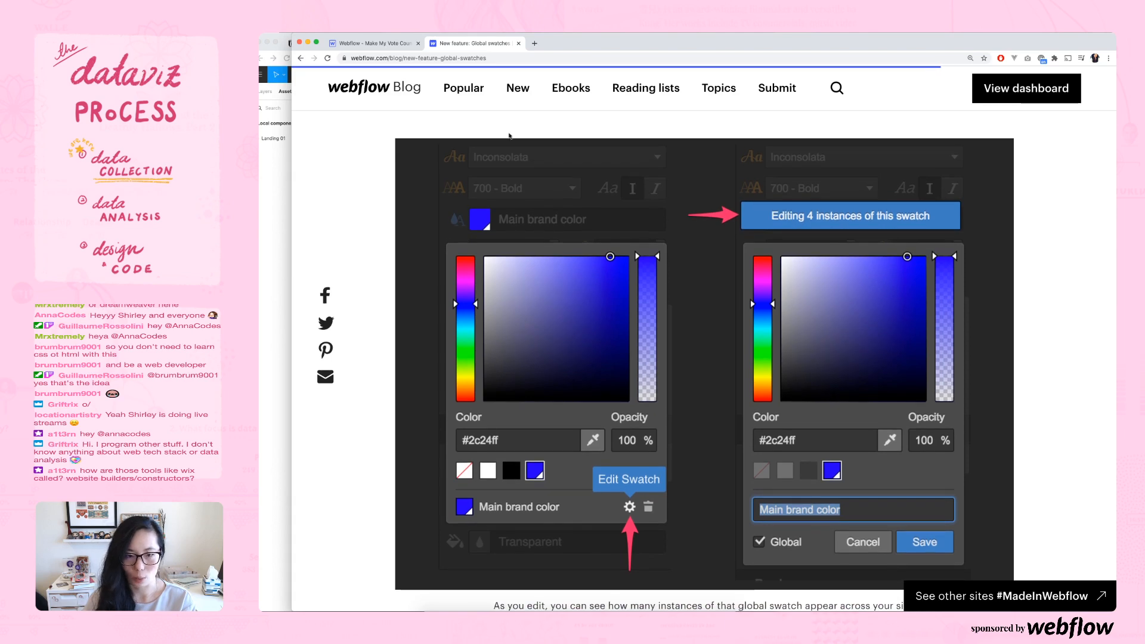
- Return to the Webflow Designer and set the Body typography color to #143659
{"action": "left_click", "coordinate": [376, 43]}
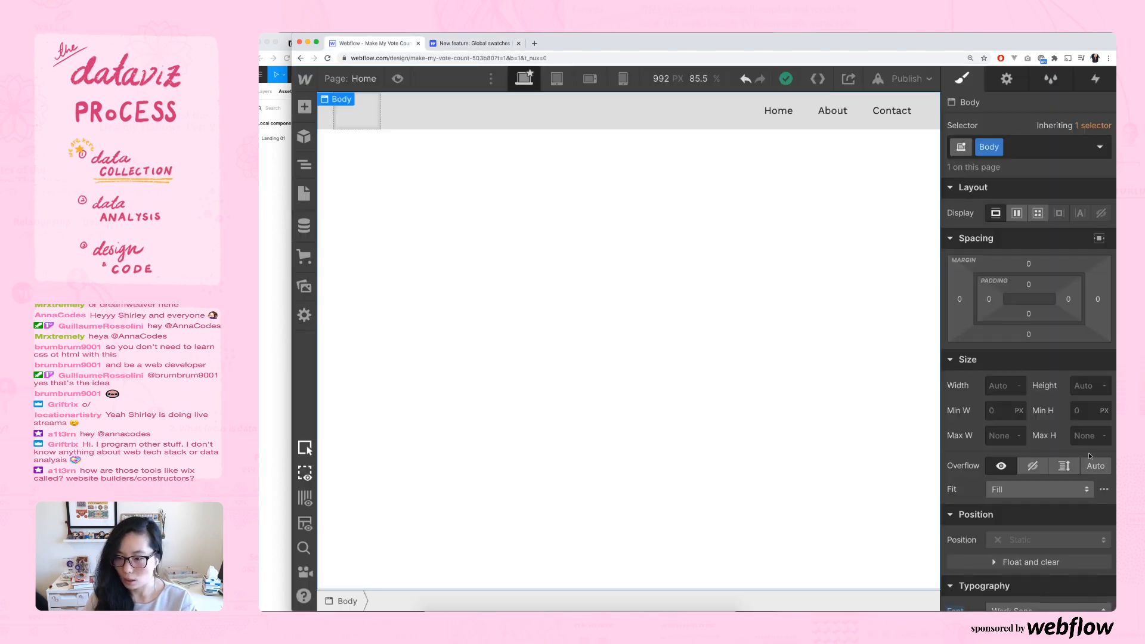
{"action": "scroll", "coordinate": [1087, 446], "scroll_direction": "down", "scroll_amount": 7}
{"action": "scroll", "coordinate": [1087, 445], "scroll_direction": "down", "scroll_amount": 3}
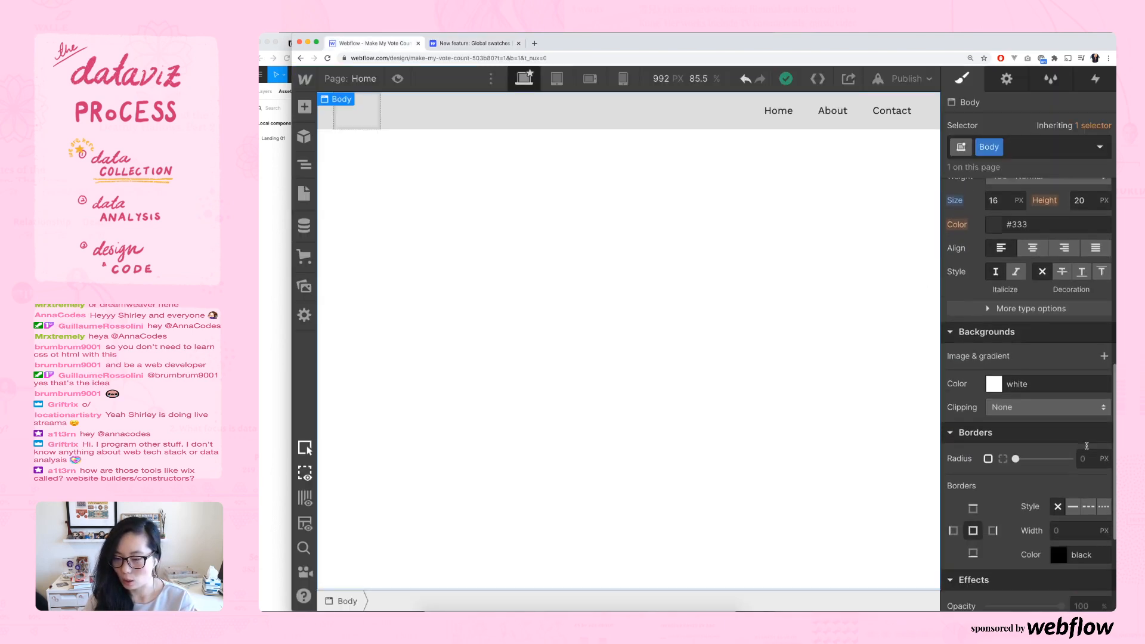
{"action": "left_click", "coordinate": [1045, 343]}
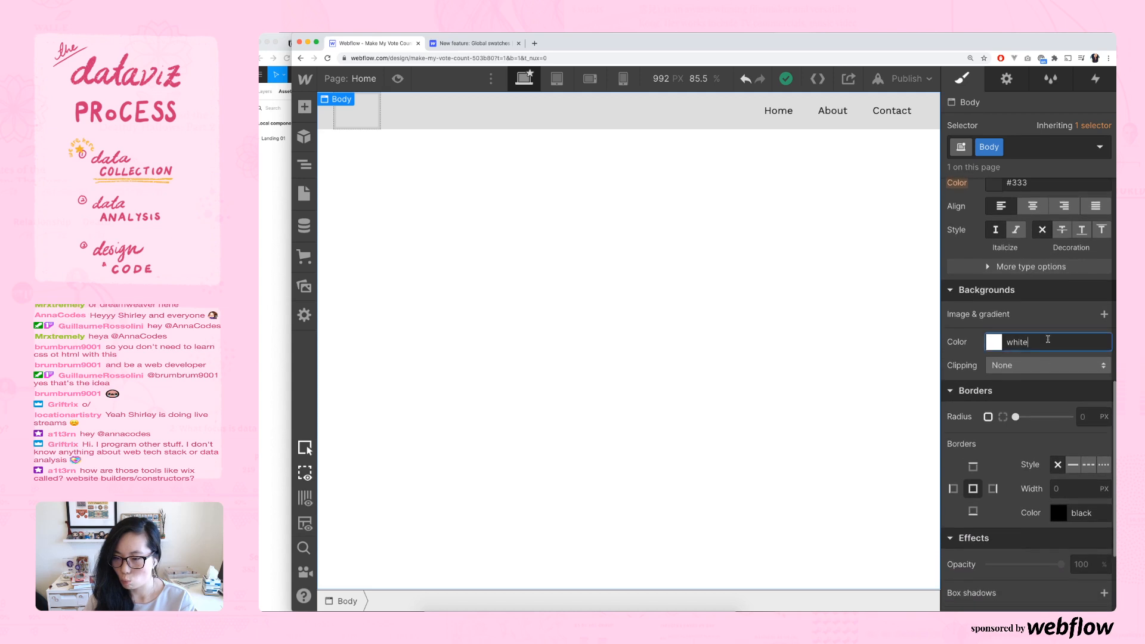
{"action": "scroll", "coordinate": [1049, 352], "scroll_direction": "up", "scroll_amount": 3}
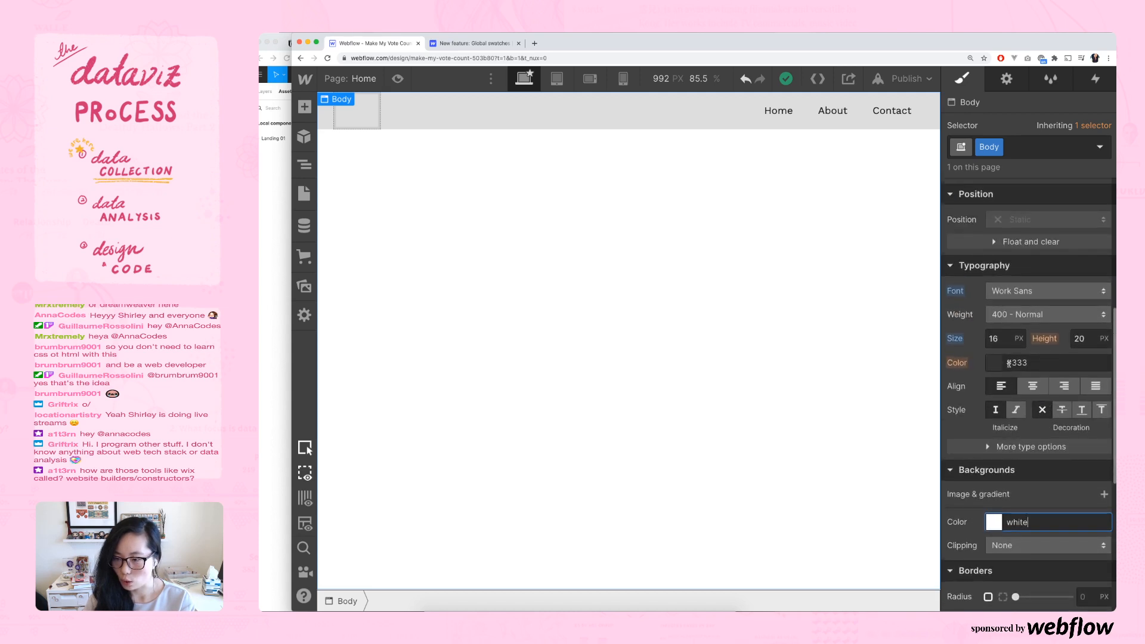
{"action": "left_click", "coordinate": [1000, 368]}
{"action": "left_click", "coordinate": [1025, 364]}
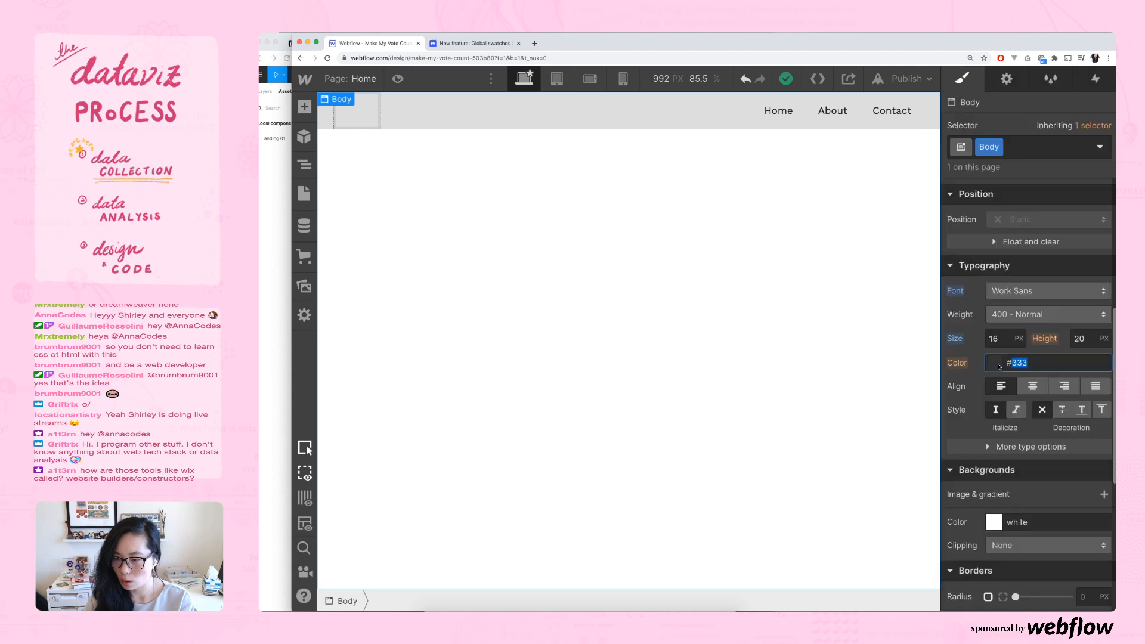
{"action": "left_click", "coordinate": [993, 366]}
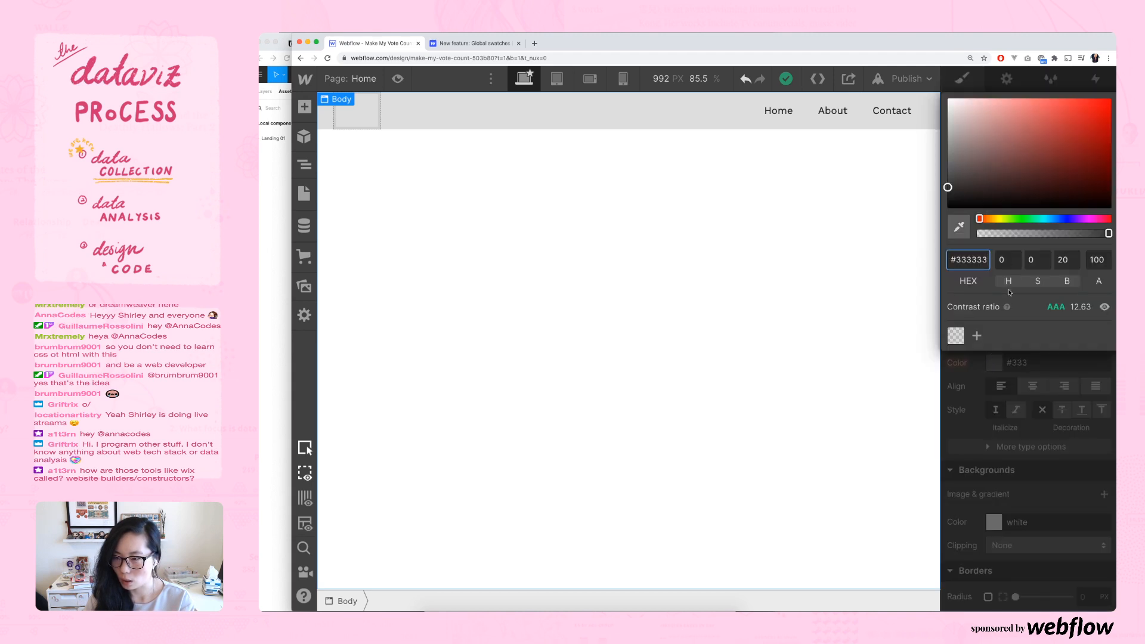
{"action": "double_click", "coordinate": [976, 262]}
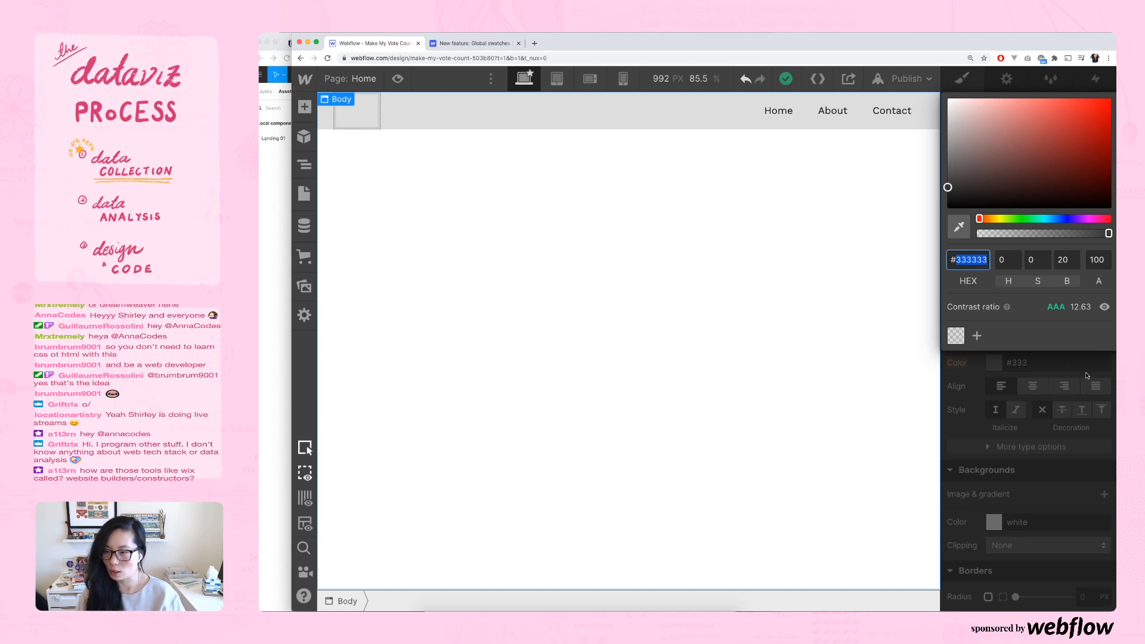
{"action": "type", "text": "143659"}
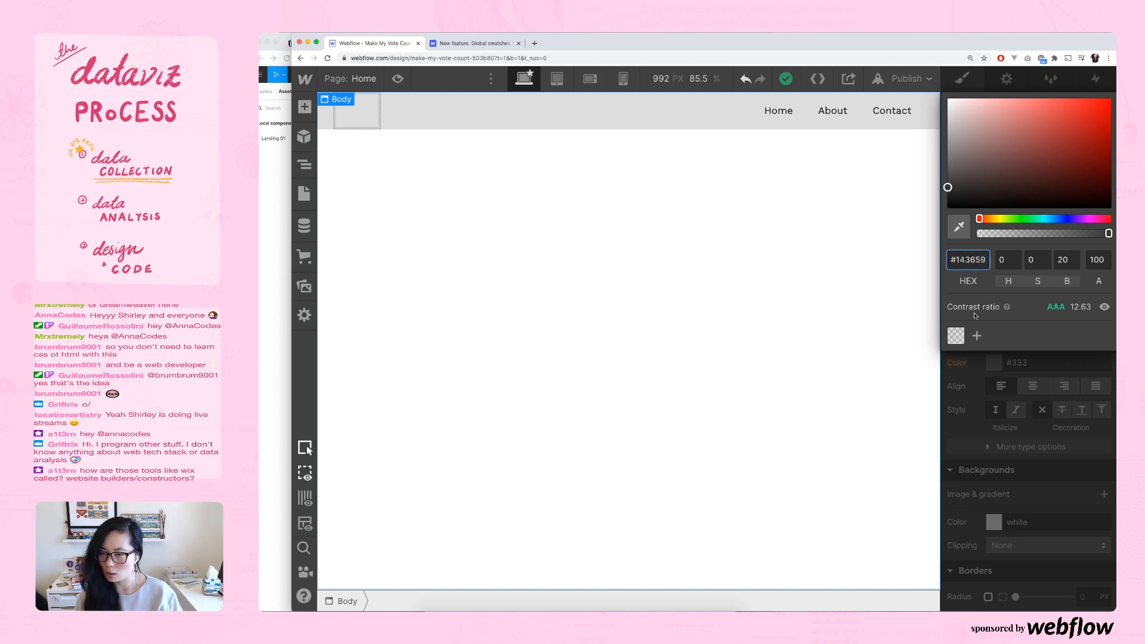
- Read the contrast ratio explanation for the Body text color and toggle the contrast guide lines on and off in the color picker
{"action": "left_click", "coordinate": [1007, 307]}
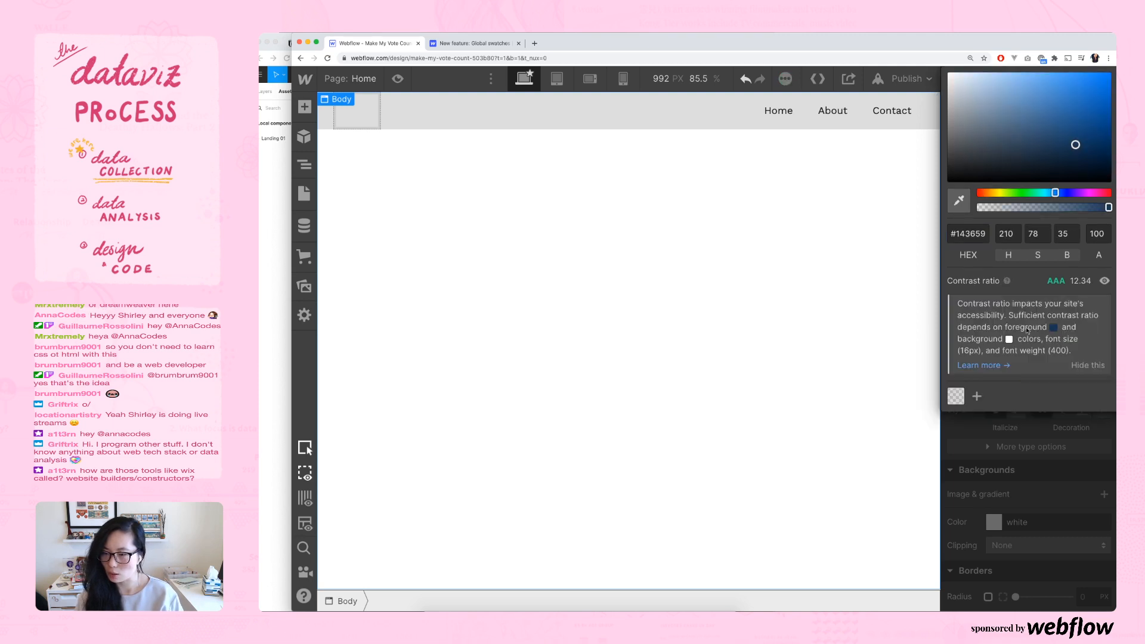
{"action": "left_click", "coordinate": [1105, 281]}
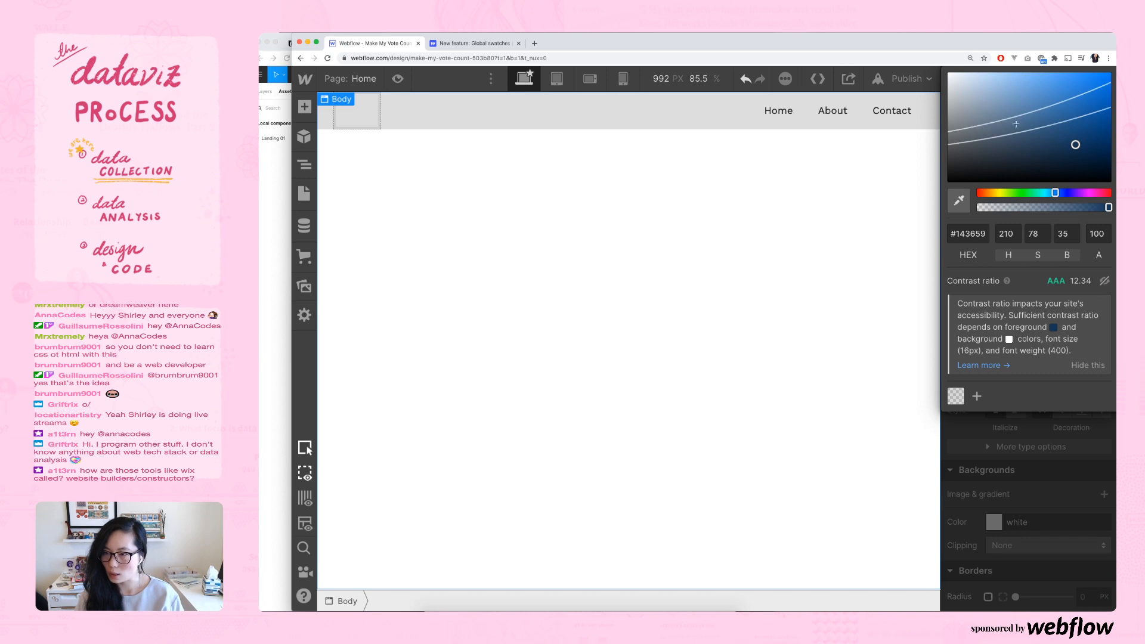
{"action": "left_click", "coordinate": [1105, 281]}
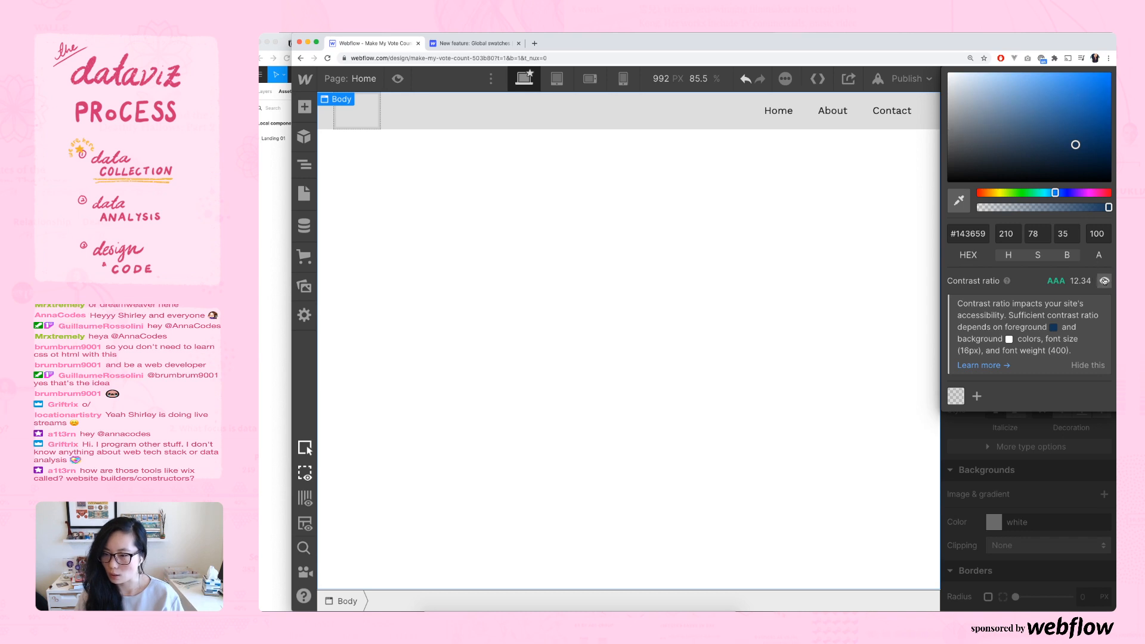
- Save the #143659 text color as a global swatch named "Blue 3" and close the color picker
{"action": "left_click", "coordinate": [978, 397]}
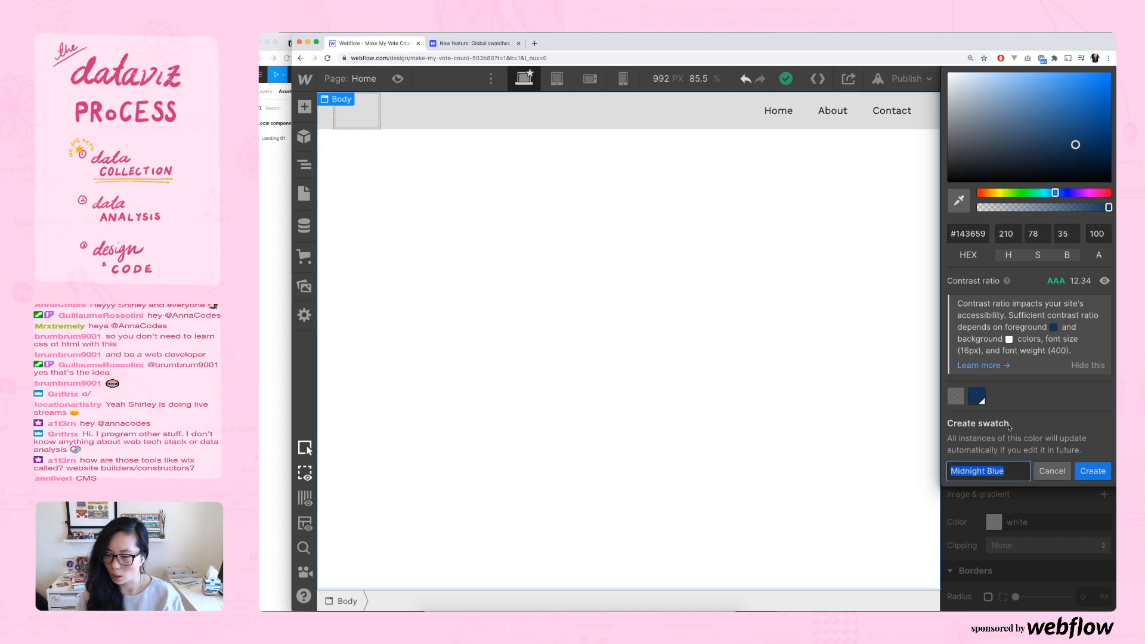
{"action": "left_click", "coordinate": [980, 443]}
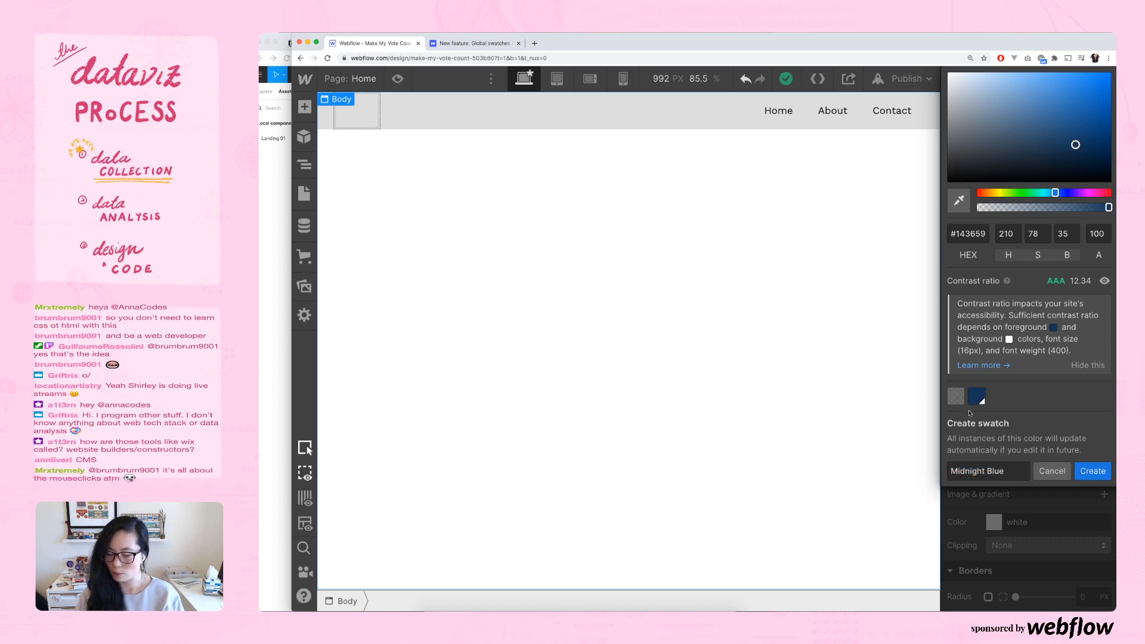
{"action": "left_click", "coordinate": [1010, 472]}
{"action": "triple_click", "coordinate": [1009, 472]}
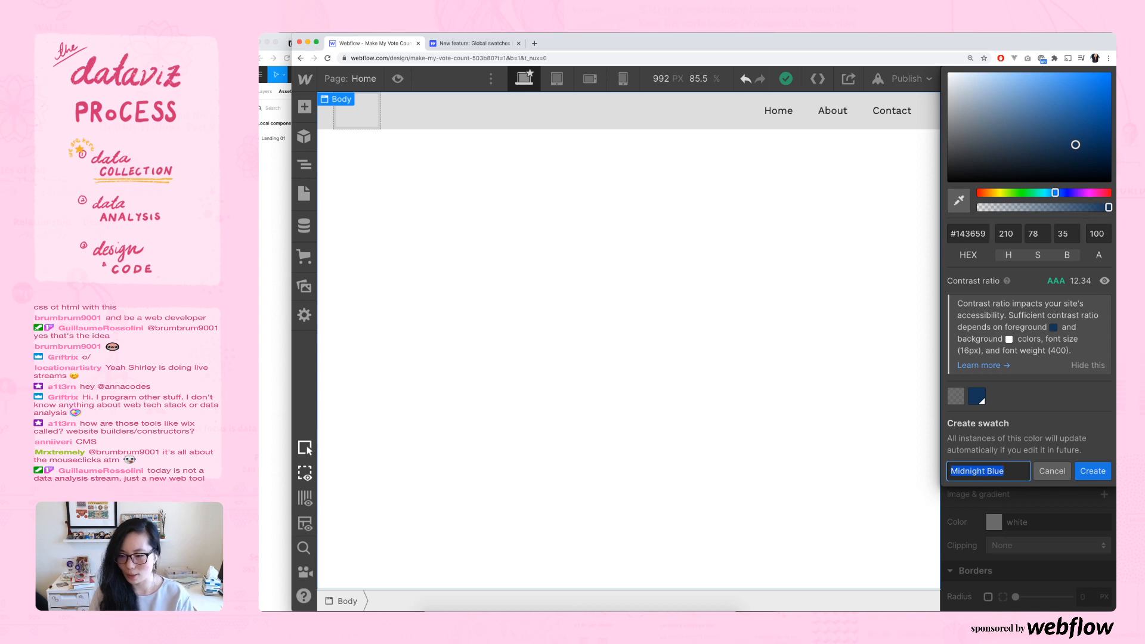
{"action": "type", "text": "Blue 03"}
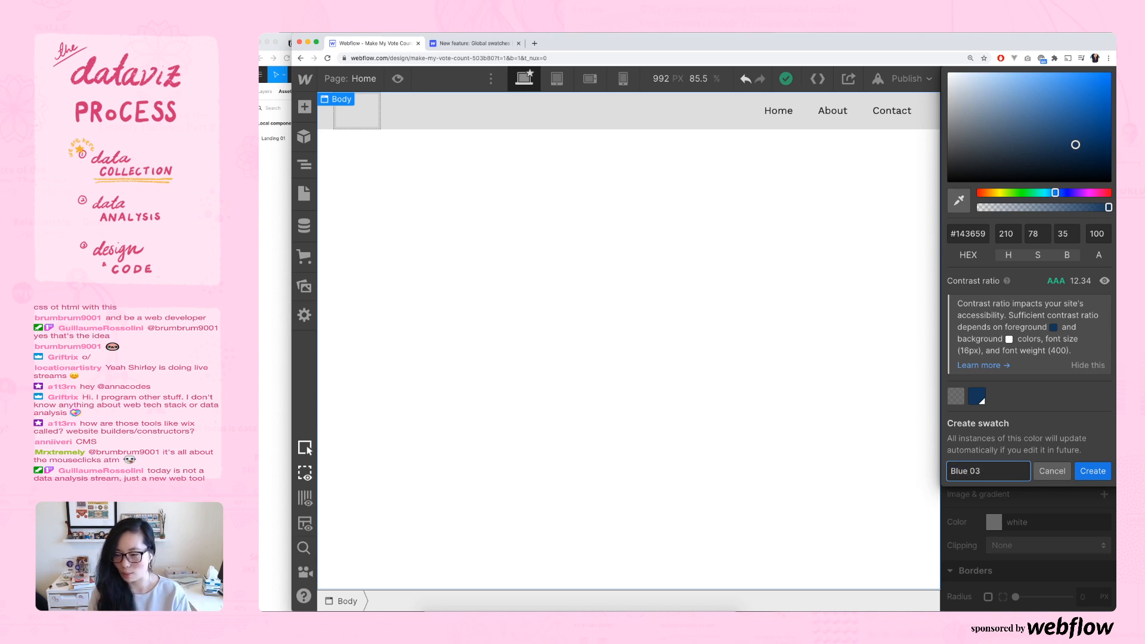
{"action": "key", "text": "Left"}
{"action": "key", "text": "BackSpace"}
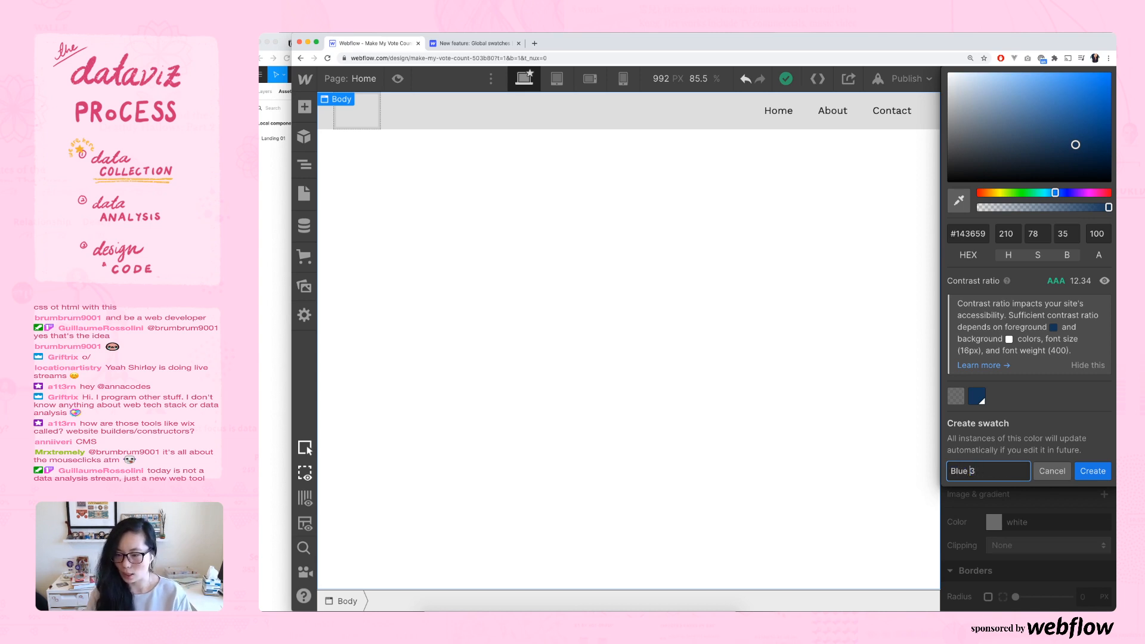
{"action": "left_click", "coordinate": [994, 472]}
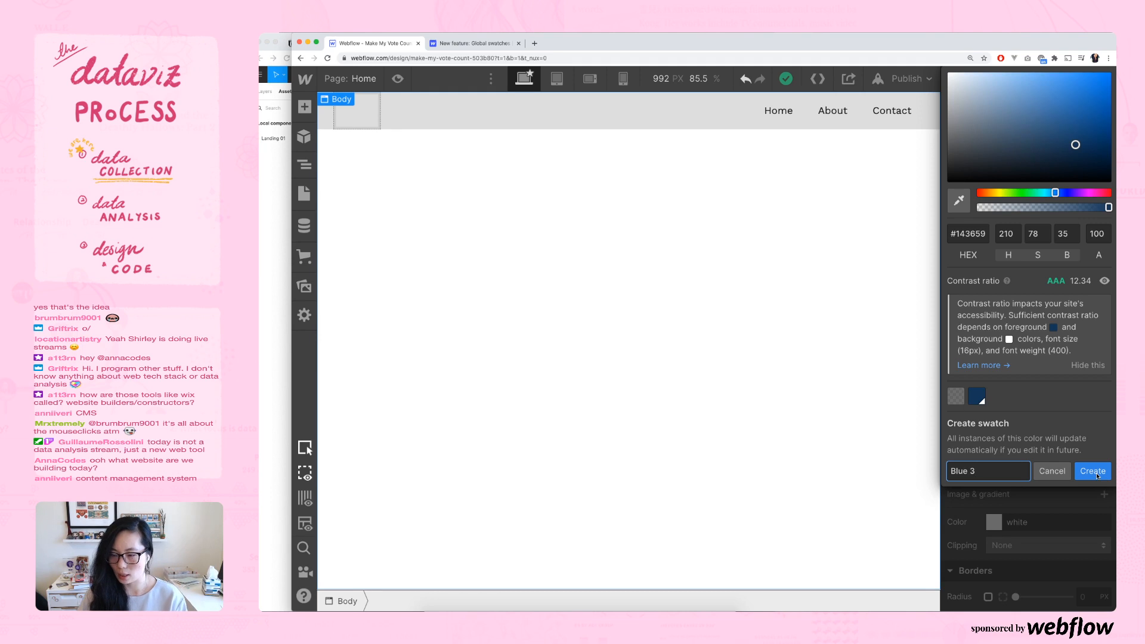
{"action": "left_click", "coordinate": [1097, 476]}
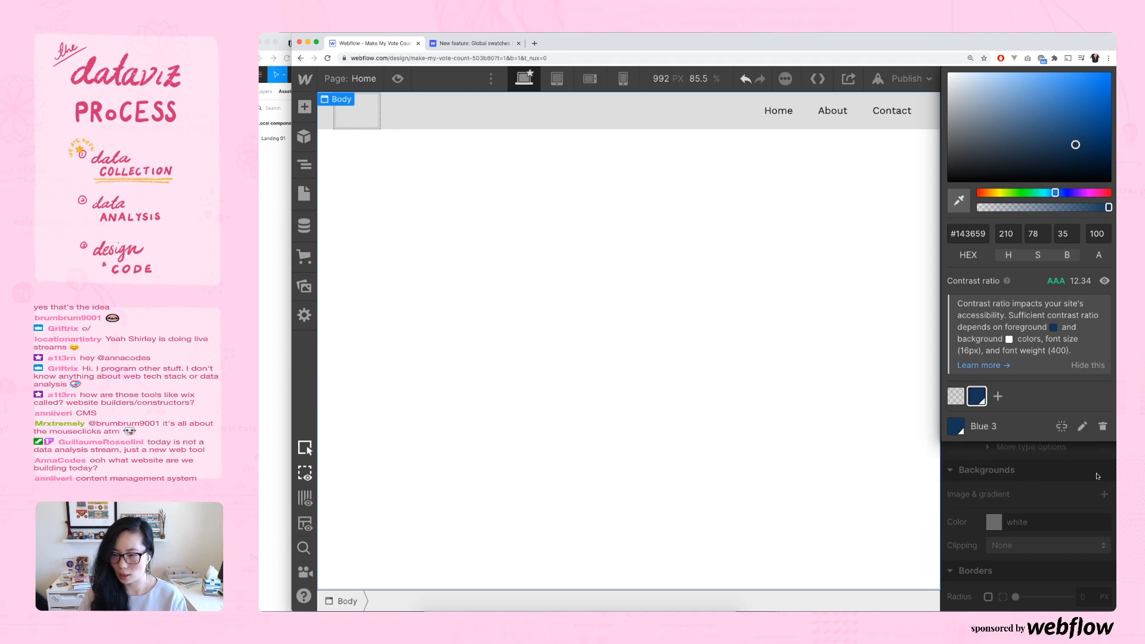
{"action": "left_click", "coordinate": [1054, 454]}
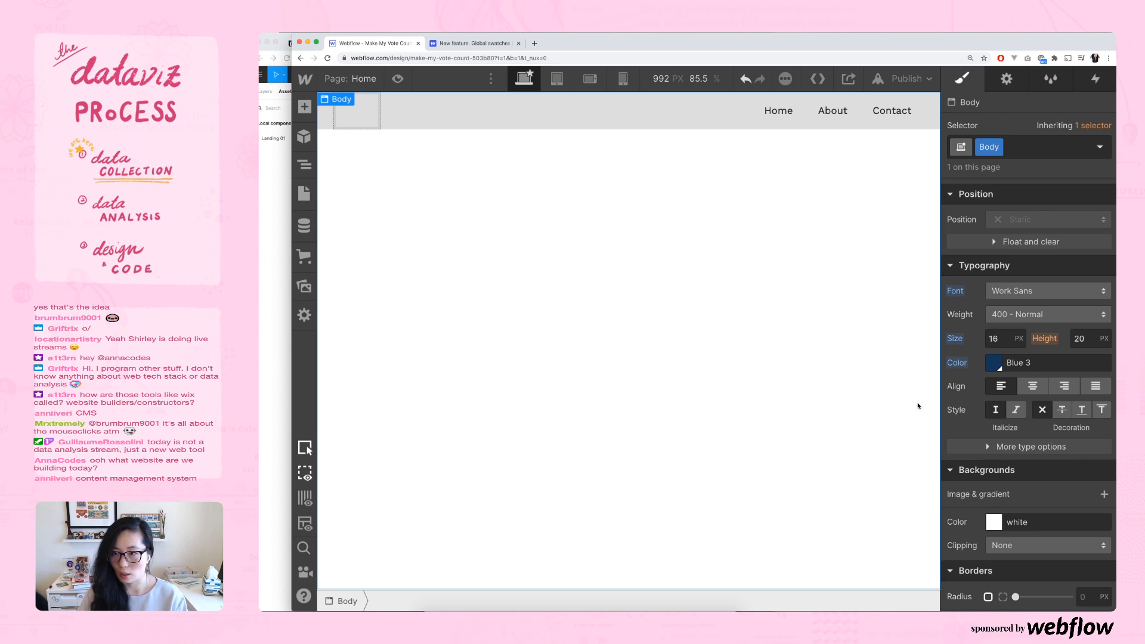
- Delete the navbar's container and the emptied navbar from the Home page, leaving the Body selected
{"action": "scroll", "coordinate": [1026, 388], "scroll_direction": "down", "scroll_amount": 1}
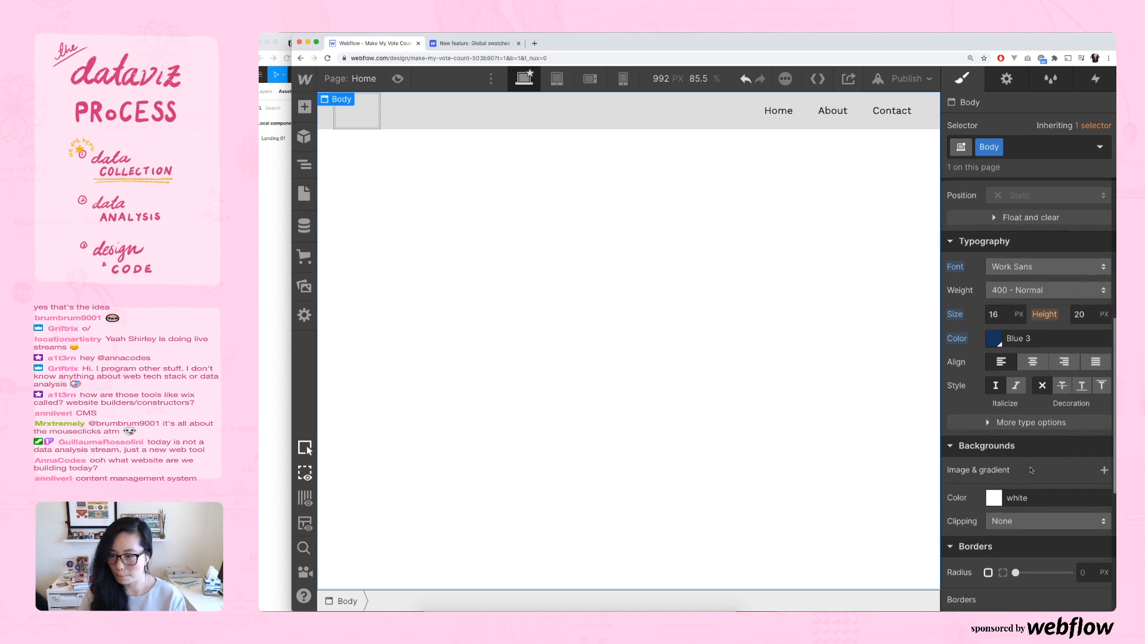
{"action": "left_click", "coordinate": [652, 117]}
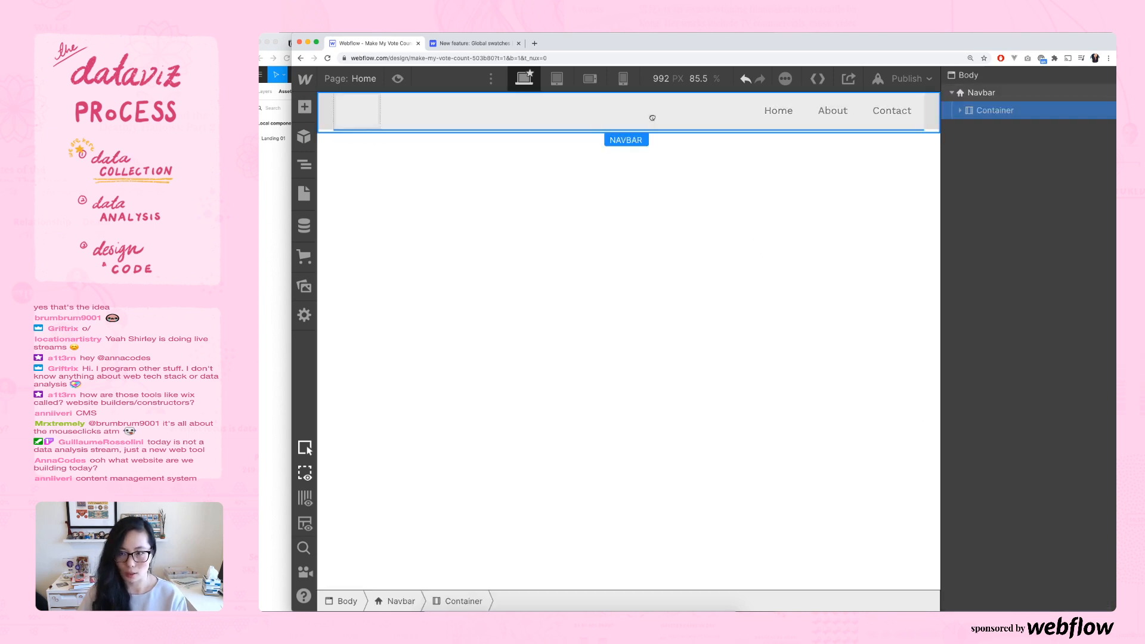
{"action": "key", "text": "Delete"}
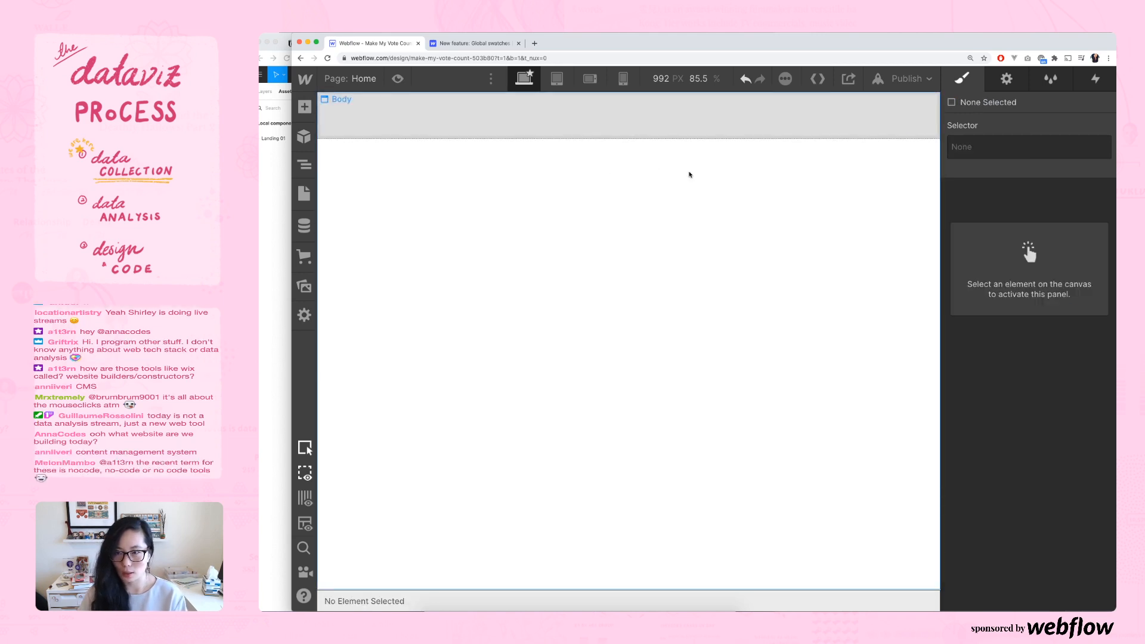
{"action": "left_click", "coordinate": [662, 126]}
{"action": "key", "text": "Delete"}
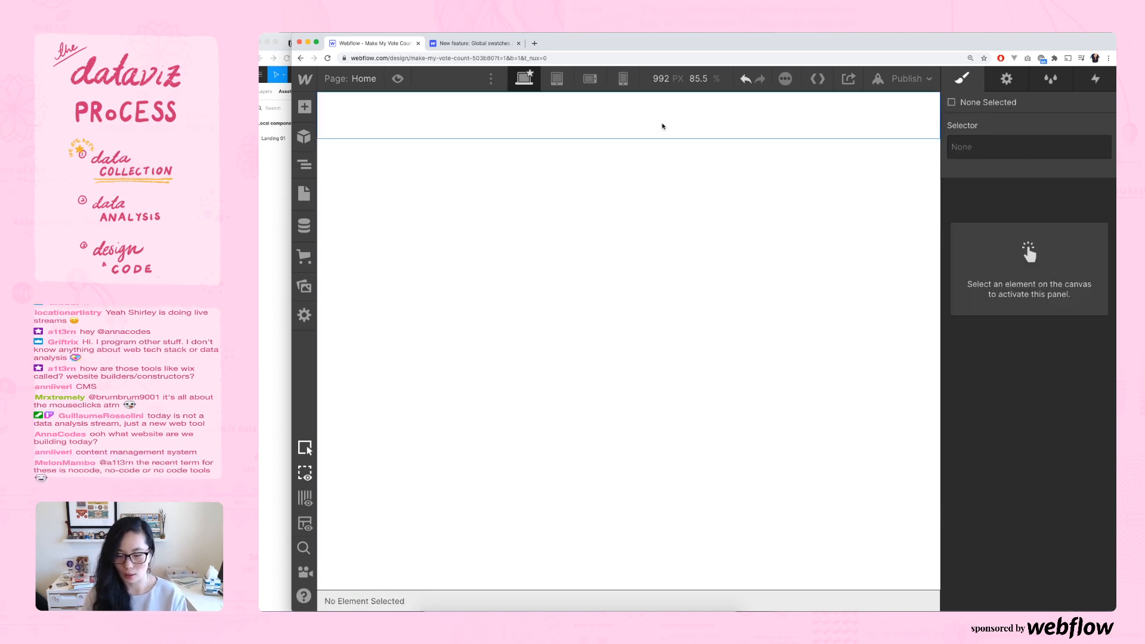
{"action": "left_click", "coordinate": [662, 126]}
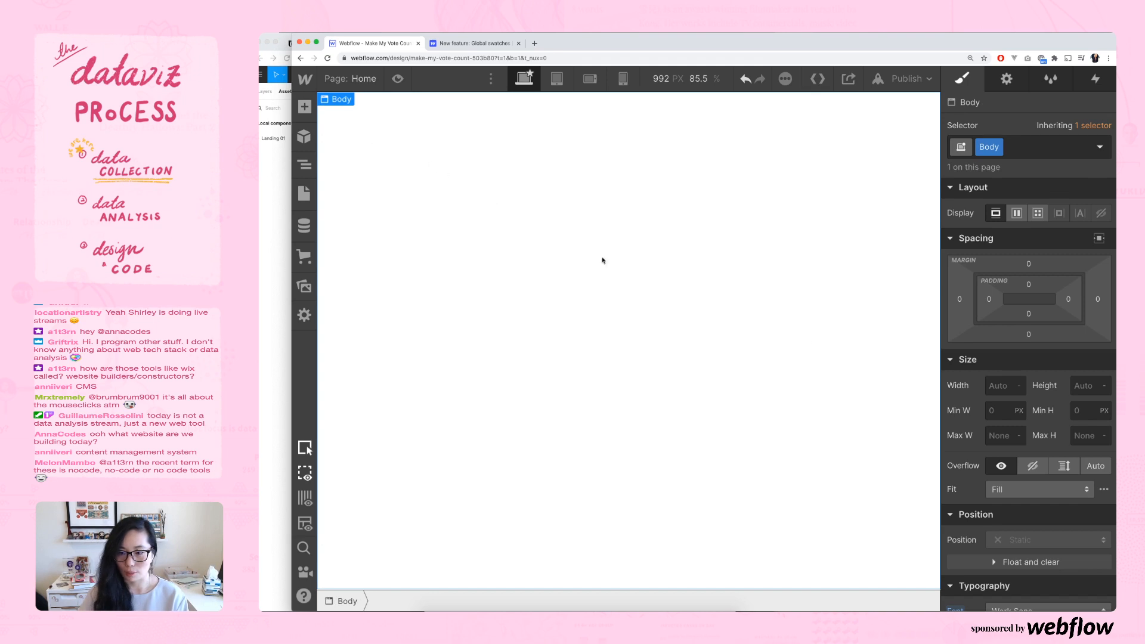
- Look over the Body's remaining style settings, then switch to Figma and review the landing page design from its header down to the sponsors section
{"action": "scroll", "coordinate": [1042, 432], "scroll_direction": "down", "scroll_amount": 5}
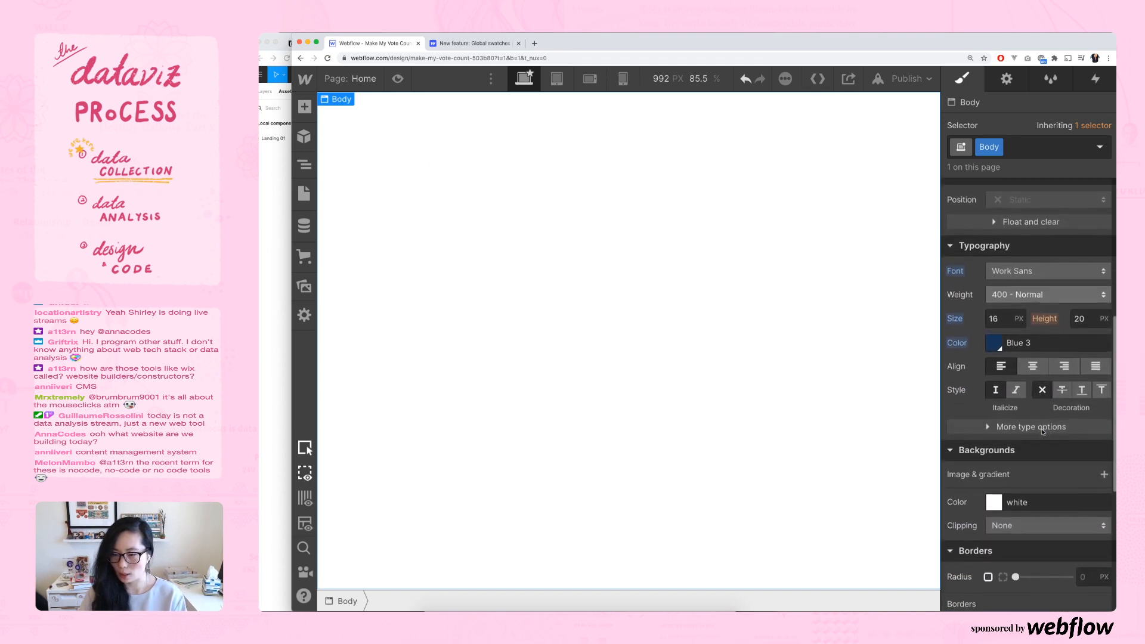
{"action": "scroll", "coordinate": [1043, 432], "scroll_direction": "down", "scroll_amount": 5}
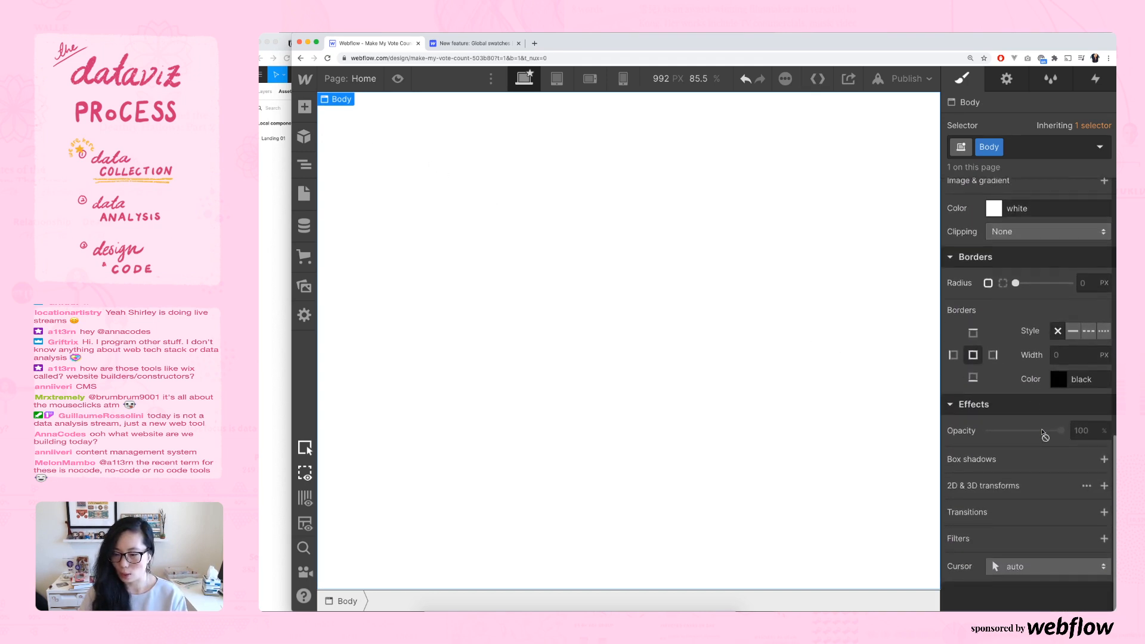
{"action": "scroll", "coordinate": [1045, 437], "scroll_direction": "up", "scroll_amount": 3}
{"action": "left_click", "coordinate": [263, 435]}
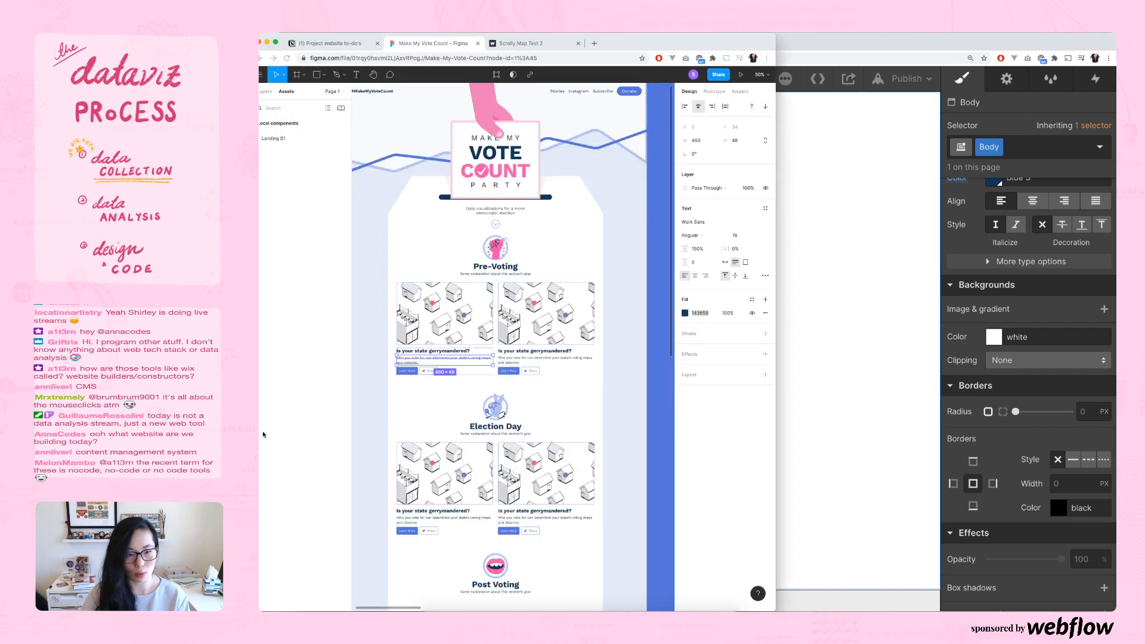
{"action": "scroll", "coordinate": [578, 301], "scroll_direction": "left", "scroll_amount": 1}
{"action": "scroll", "coordinate": [578, 301], "scroll_direction": "up", "scroll_amount": 2}
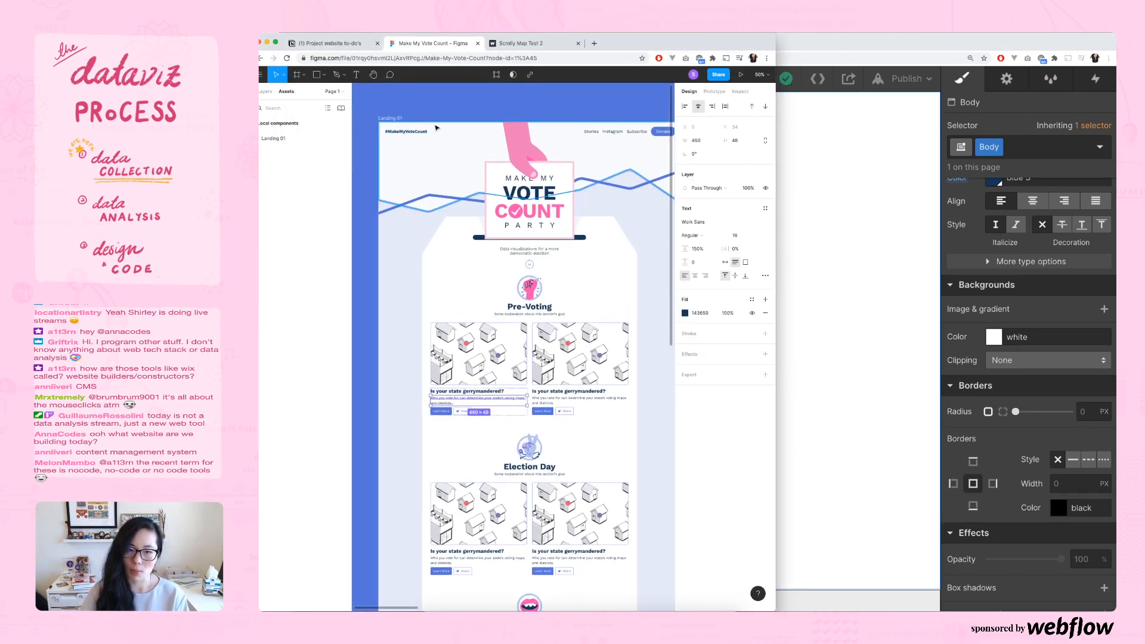
{"action": "scroll", "coordinate": [632, 185], "scroll_direction": "up", "scroll_amount": 1}
{"action": "scroll", "coordinate": [624, 176], "scroll_direction": "down", "scroll_amount": 8}
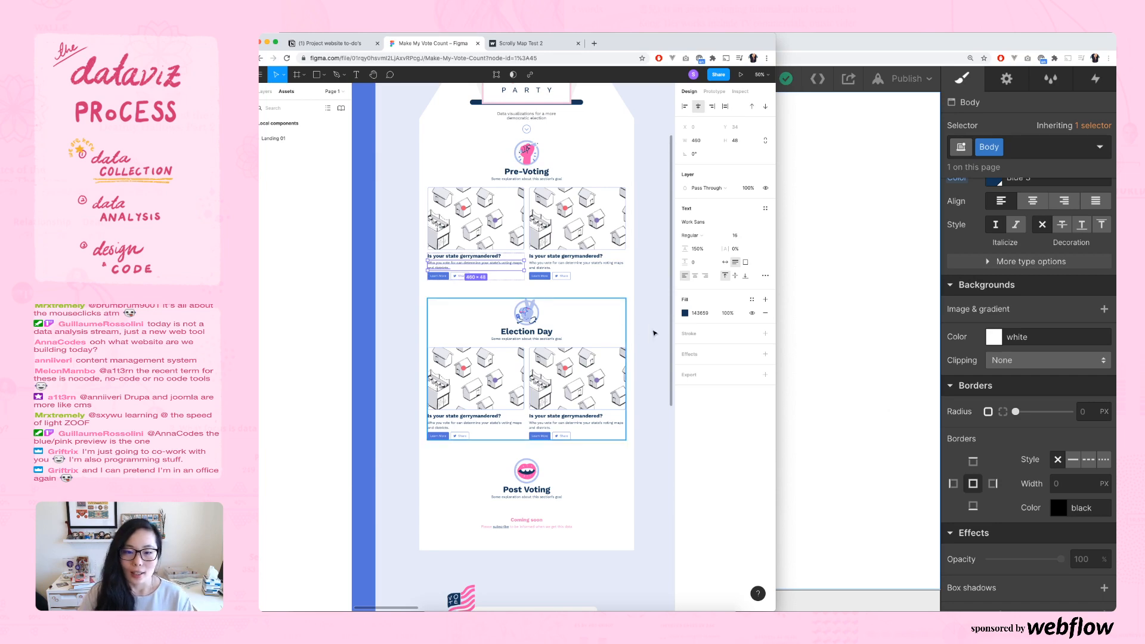
{"action": "scroll", "coordinate": [649, 358], "scroll_direction": "up", "scroll_amount": 2}
{"action": "scroll", "coordinate": [651, 340], "scroll_direction": "down", "scroll_amount": 5}
{"action": "scroll", "coordinate": [650, 337], "scroll_direction": "down", "scroll_amount": 3}
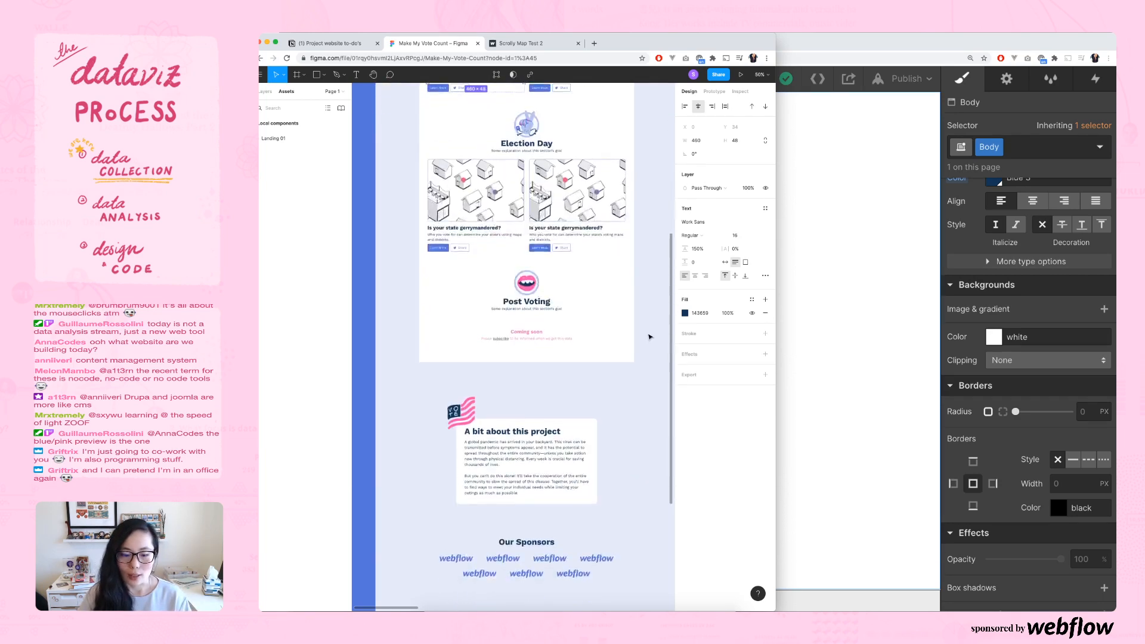
{"action": "scroll", "coordinate": [633, 322], "scroll_direction": "up", "scroll_amount": 8}
- Switch back to Webflow and add a Sticky Nav element to the empty Body through a quick-find search for "nav"
{"action": "left_click", "coordinate": [874, 299]}
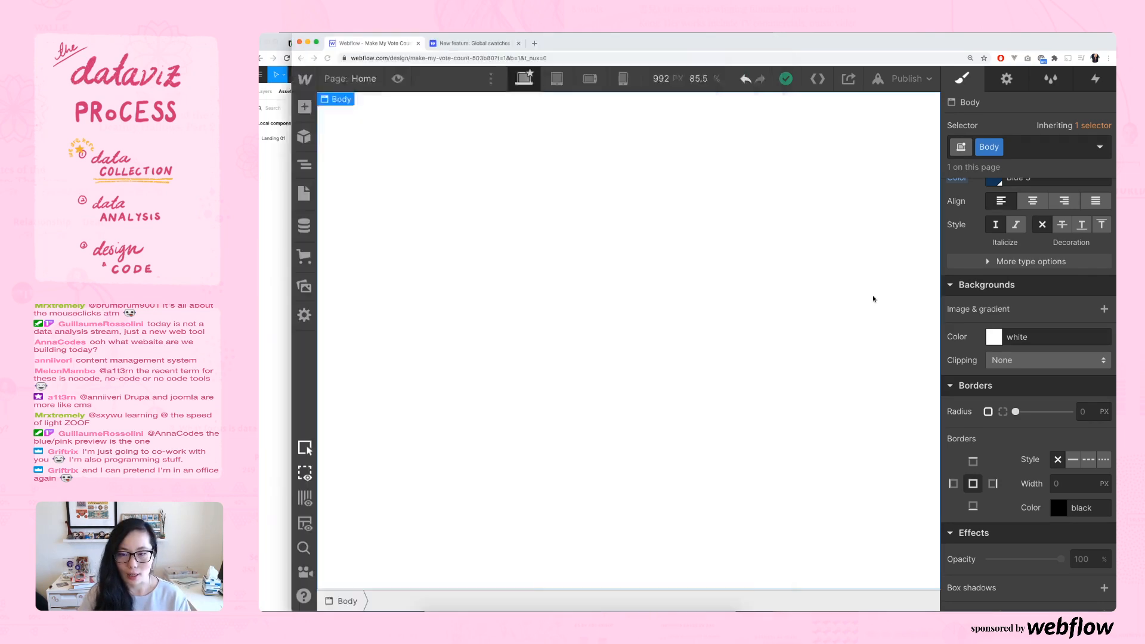
{"action": "key", "text": "super+space"}
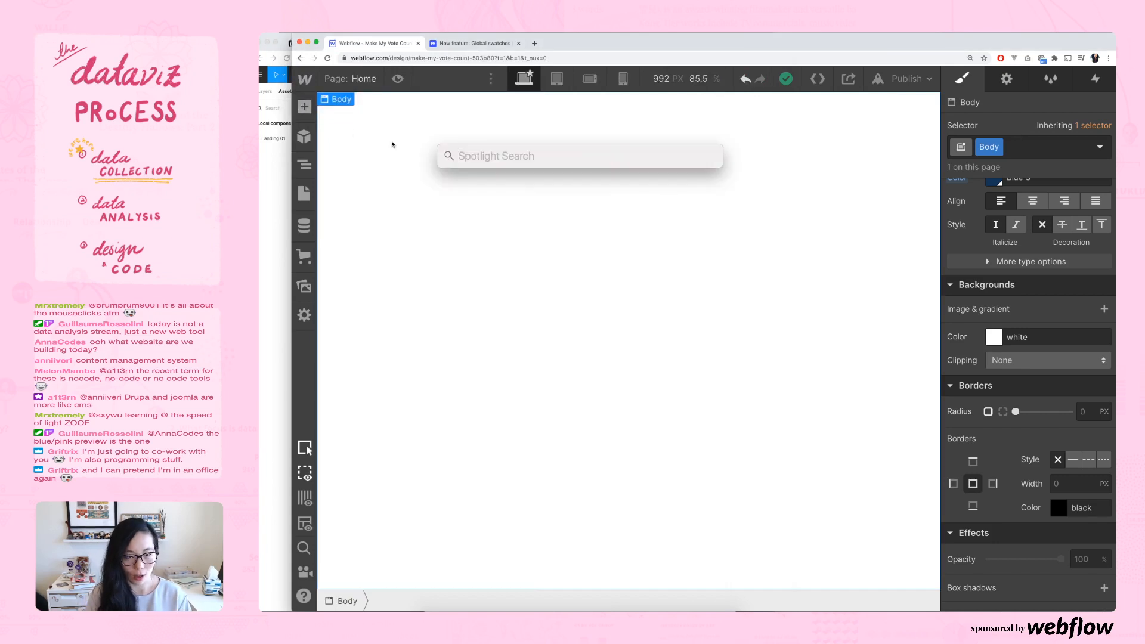
{"action": "key", "text": "Escape"}
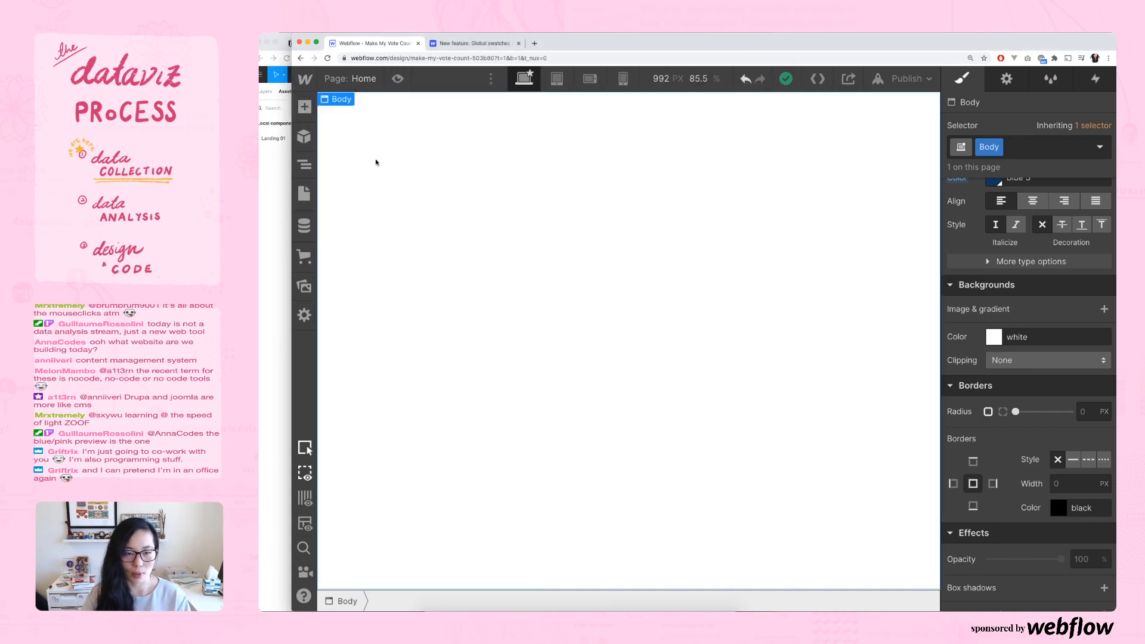
{"action": "key", "text": "super+e"}
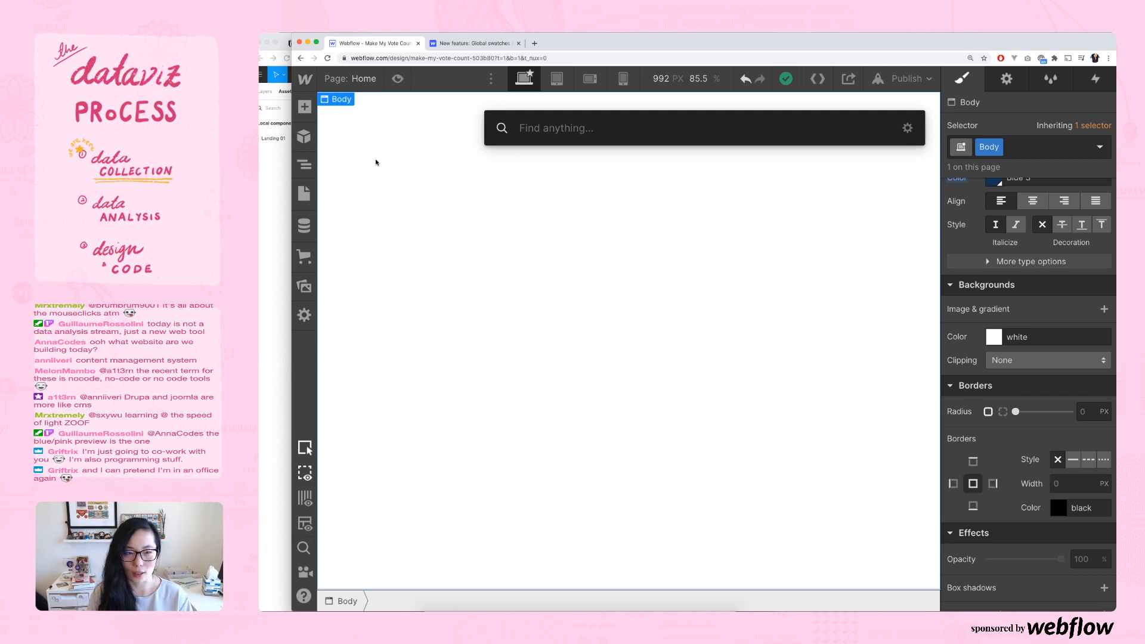
{"action": "type", "text": "nav"}
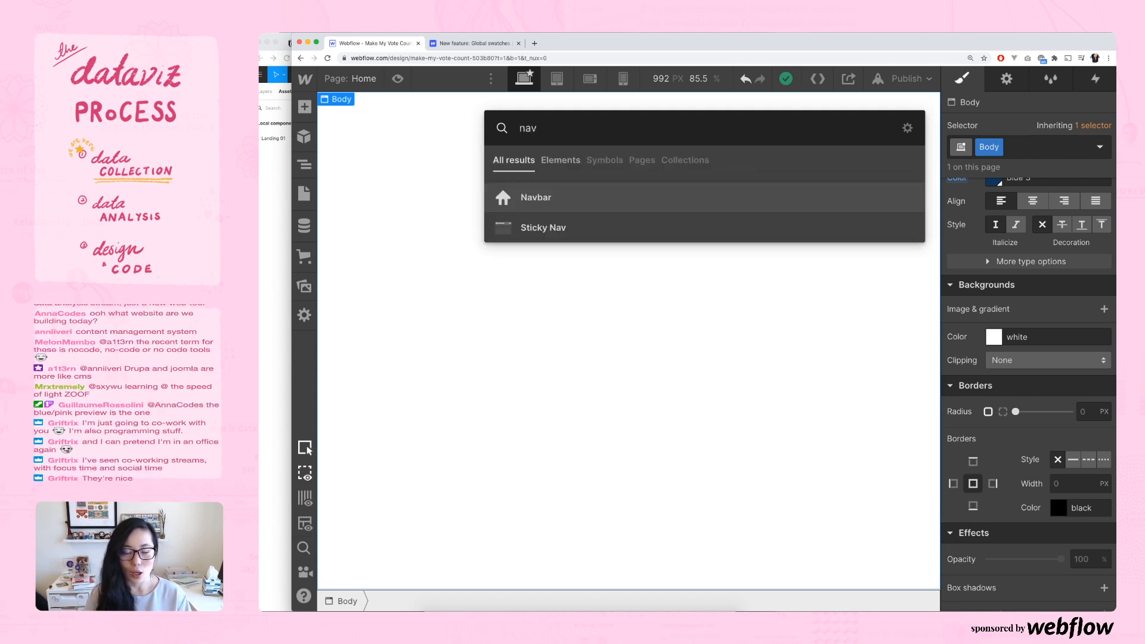
{"action": "key", "text": "Down"}
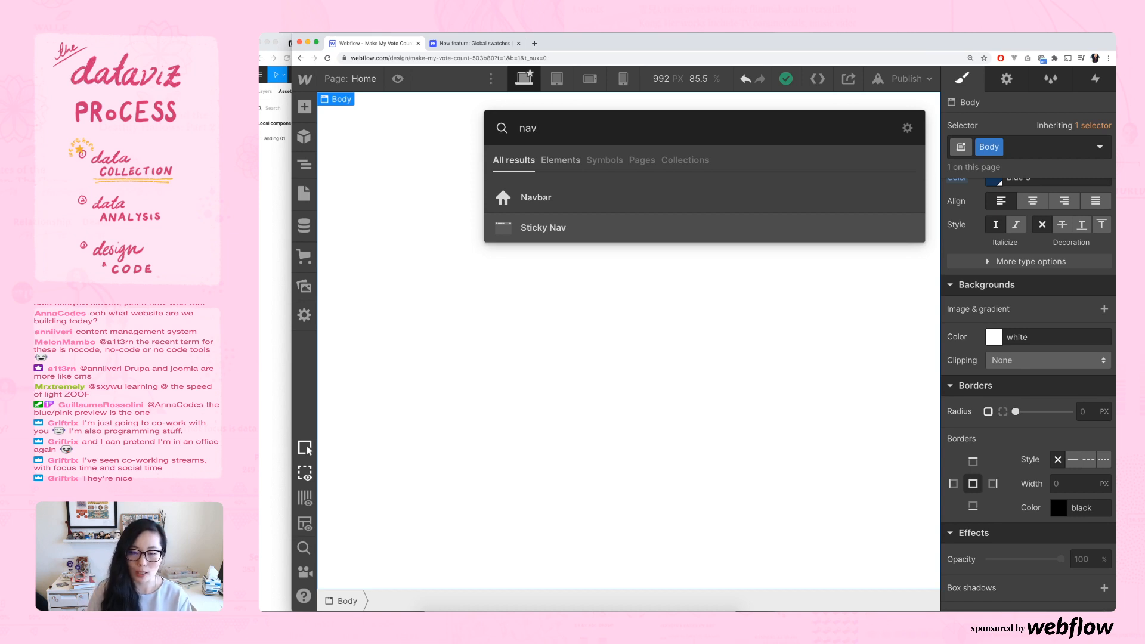
{"action": "key", "text": "Return"}
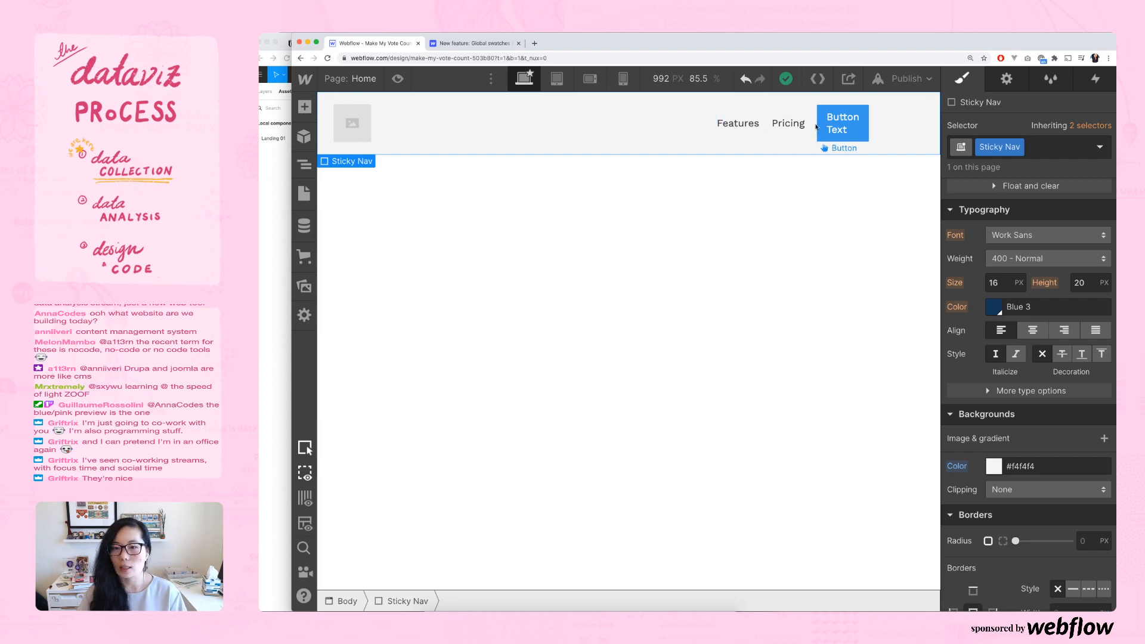
- Check the header link names in the Figma design and rename the Features nav link in Webflow to "Stories"
{"action": "left_click", "coordinate": [262, 174]}
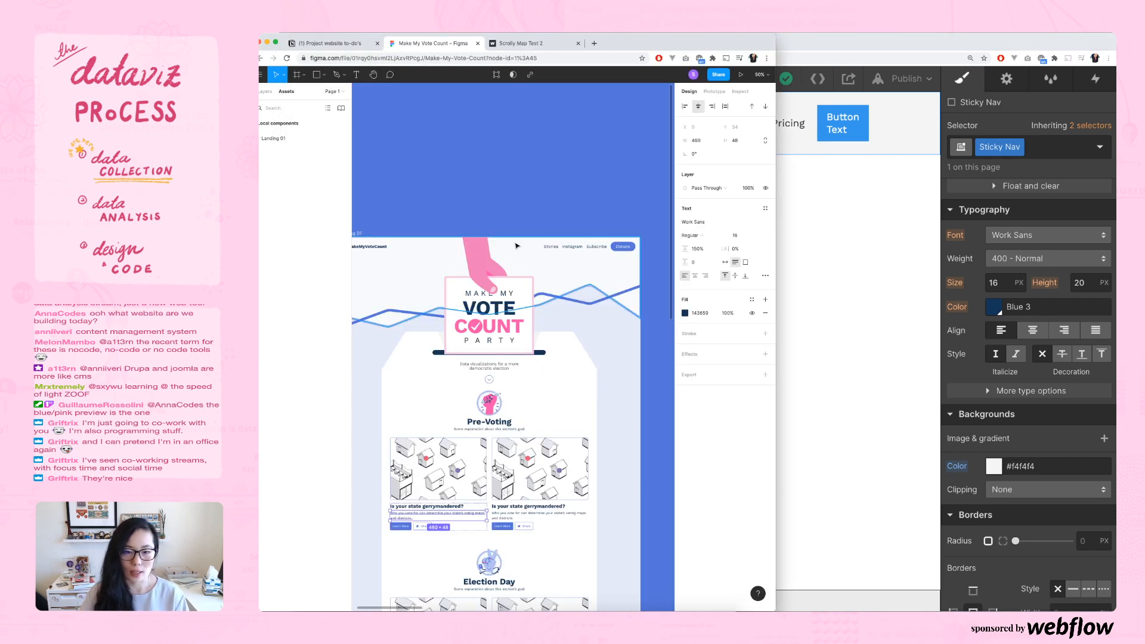
{"action": "scroll", "coordinate": [517, 245], "scroll_direction": "down", "scroll_amount": 1}
{"action": "left_click", "coordinate": [802, 225]}
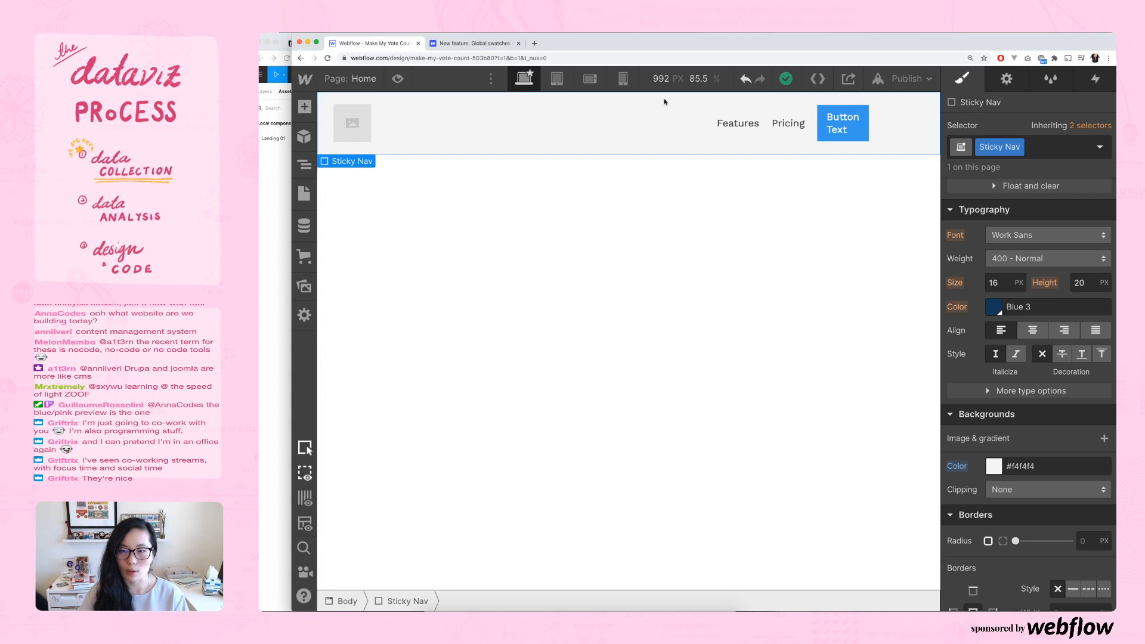
{"action": "left_click", "coordinate": [745, 128]}
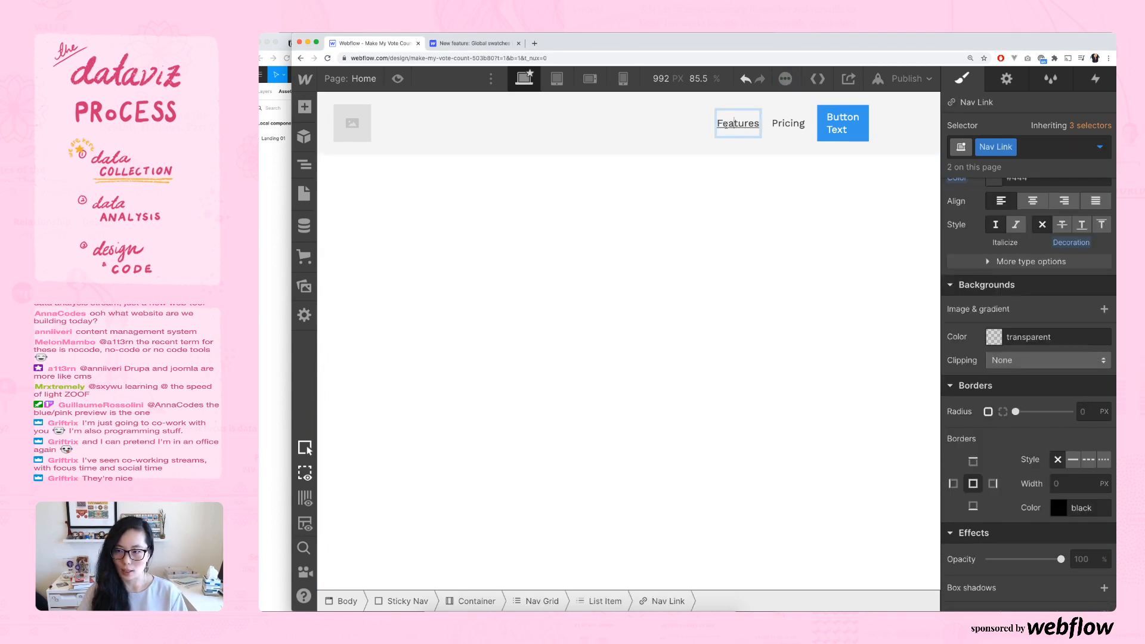
{"action": "scroll", "coordinate": [1055, 269], "scroll_direction": "down", "scroll_amount": 2}
{"action": "scroll", "coordinate": [1055, 269], "scroll_direction": "up", "scroll_amount": 3}
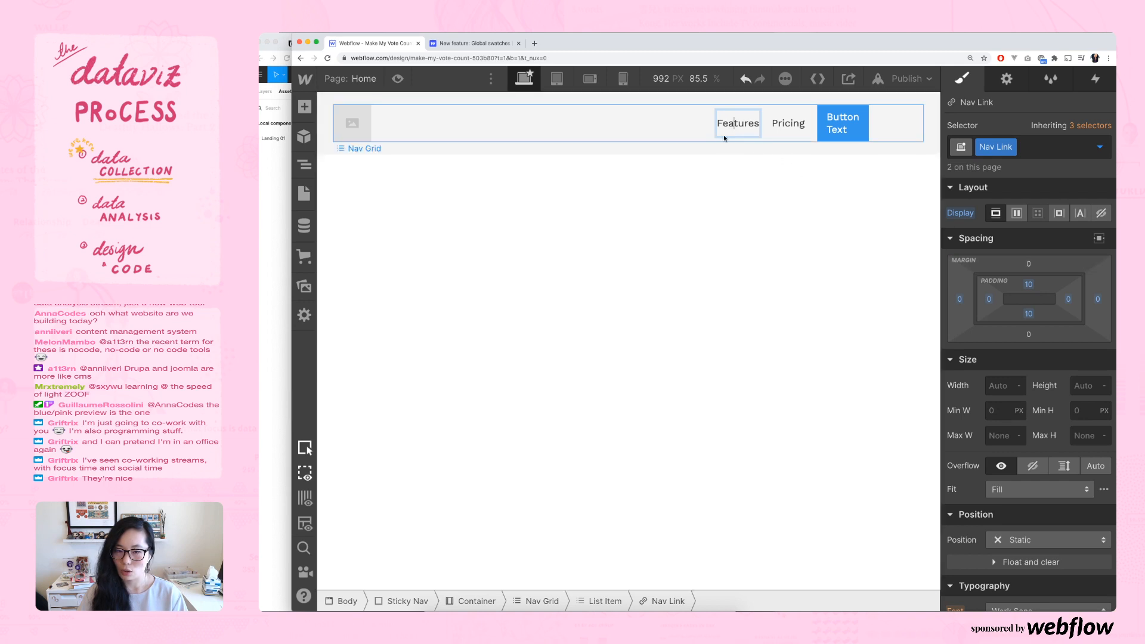
{"action": "double_click", "coordinate": [741, 124]}
{"action": "type", "text": "Stories"}
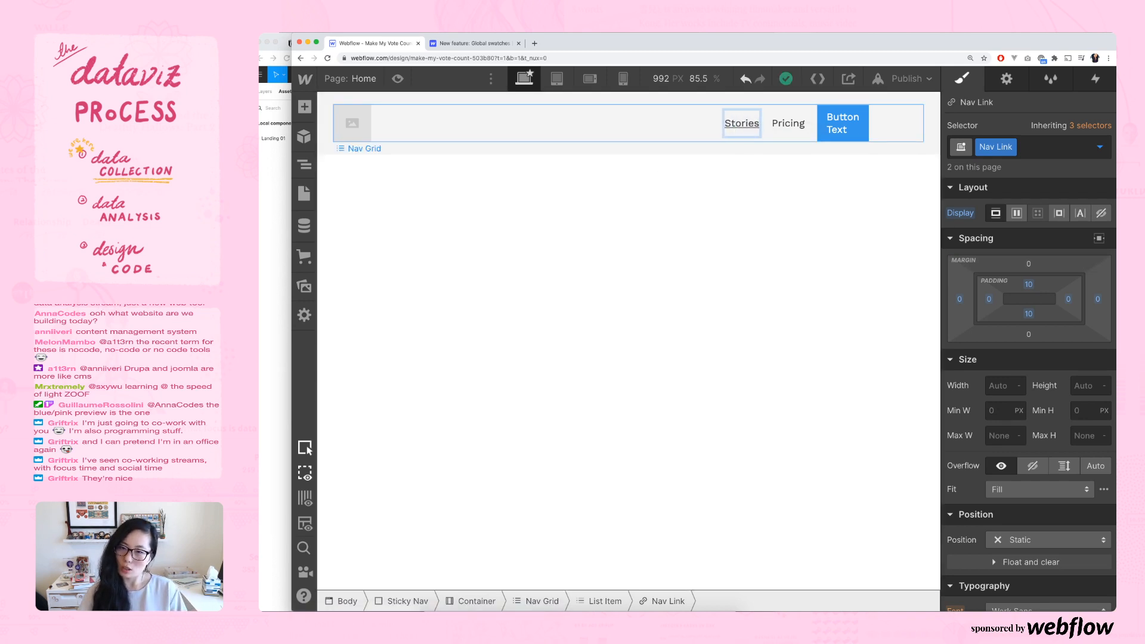
- Rename the Pricing nav link to "Instagram" and finish the text editing
{"action": "left_click", "coordinate": [784, 123]}
{"action": "double_click", "coordinate": [783, 124]}
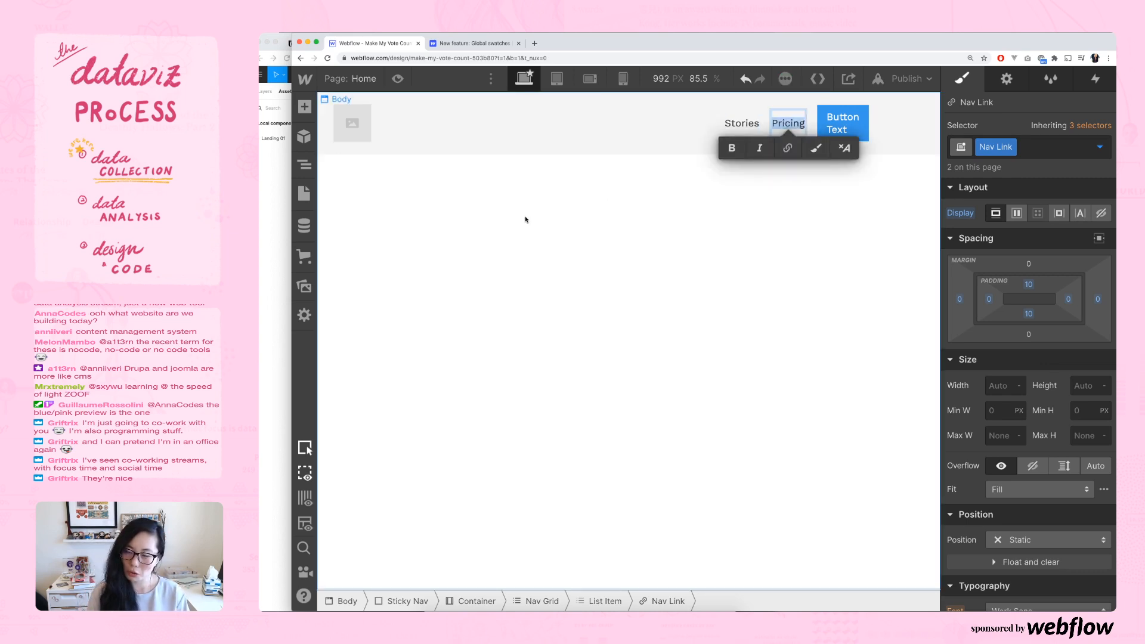
{"action": "type", "text": "Insta"}
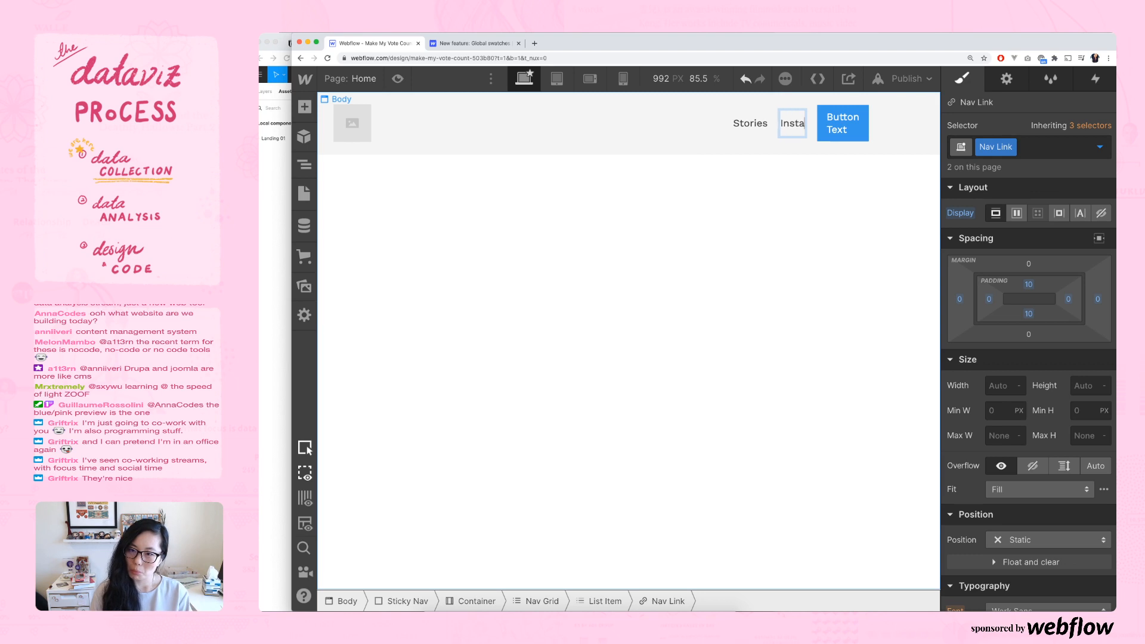
{"action": "type", "text": "gram"}
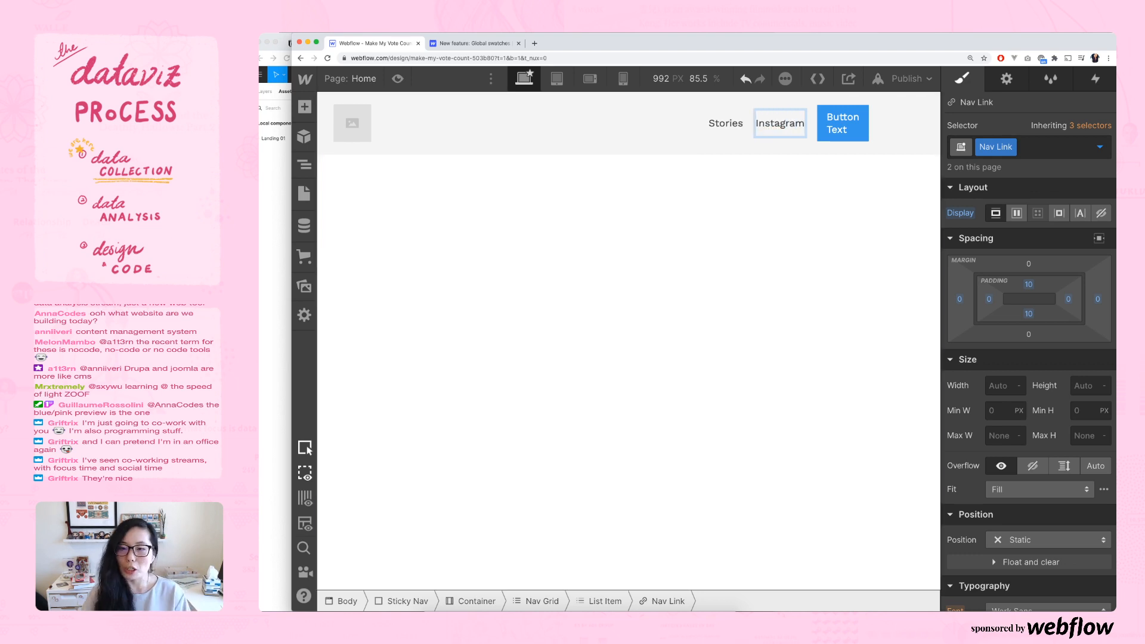
{"action": "left_click", "coordinate": [759, 215]}
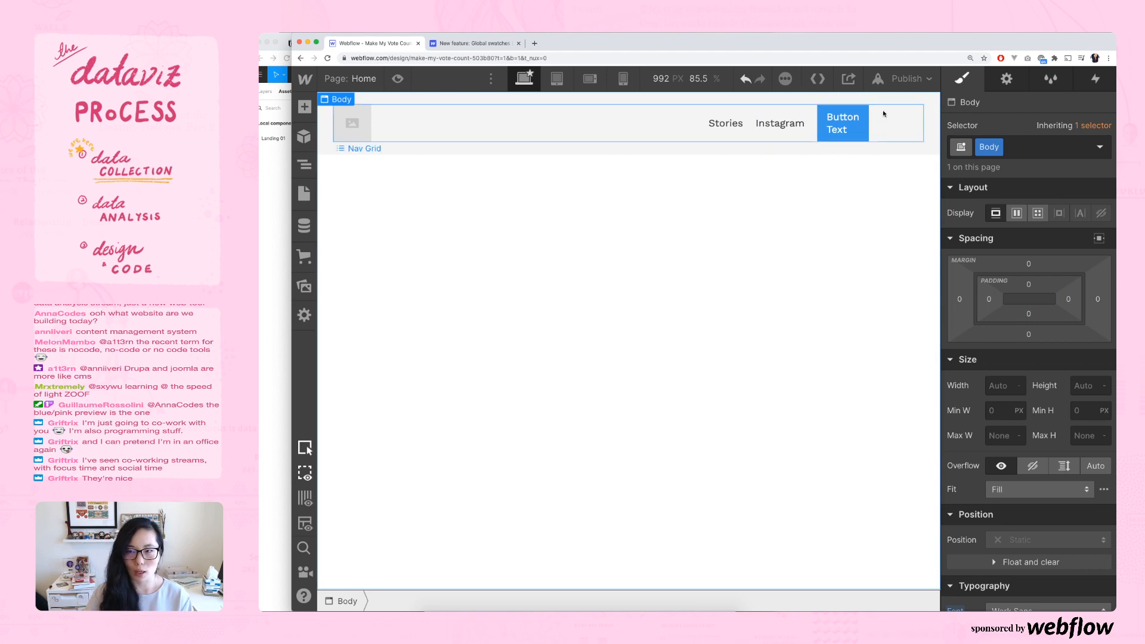
- Select the sticky nav's Nav Grid and open it for grid editing
{"action": "left_click", "coordinate": [859, 123]}
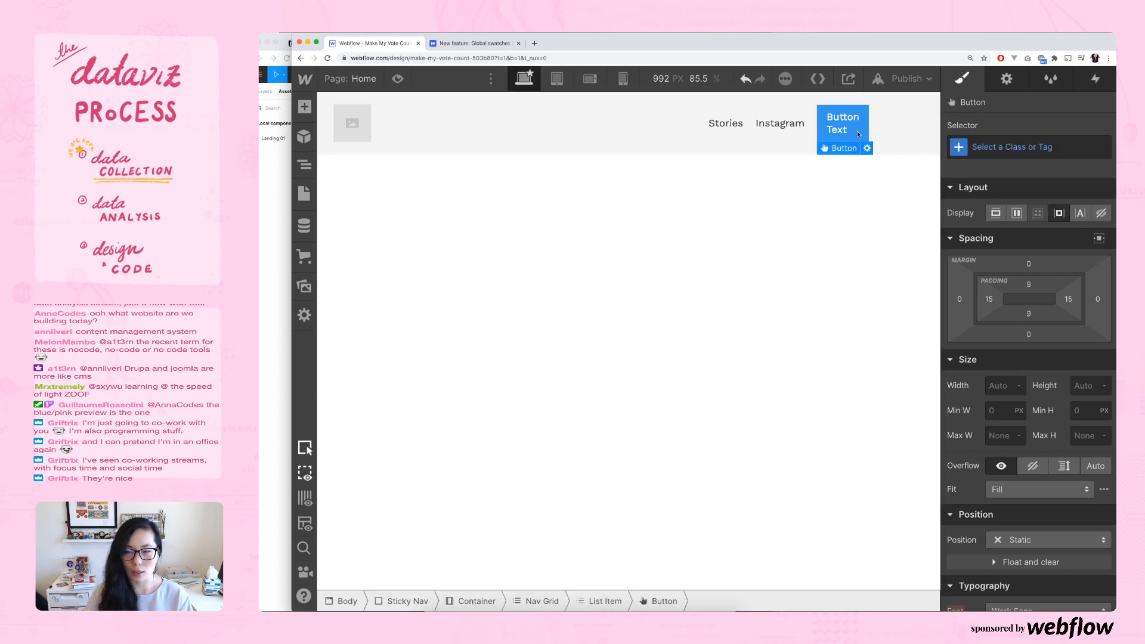
{"action": "left_click_drag", "start_coordinate": [867, 131], "coordinate": [870, 126]}
{"action": "left_click", "coordinate": [772, 185]}
{"action": "left_click", "coordinate": [897, 127]}
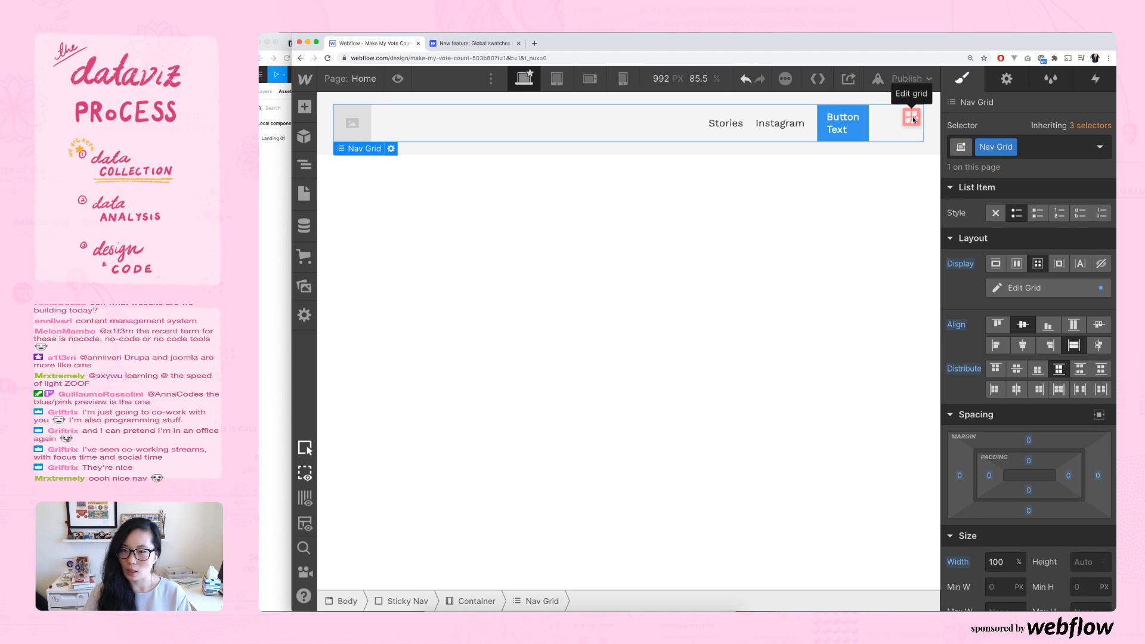
{"action": "left_click", "coordinate": [913, 117]}
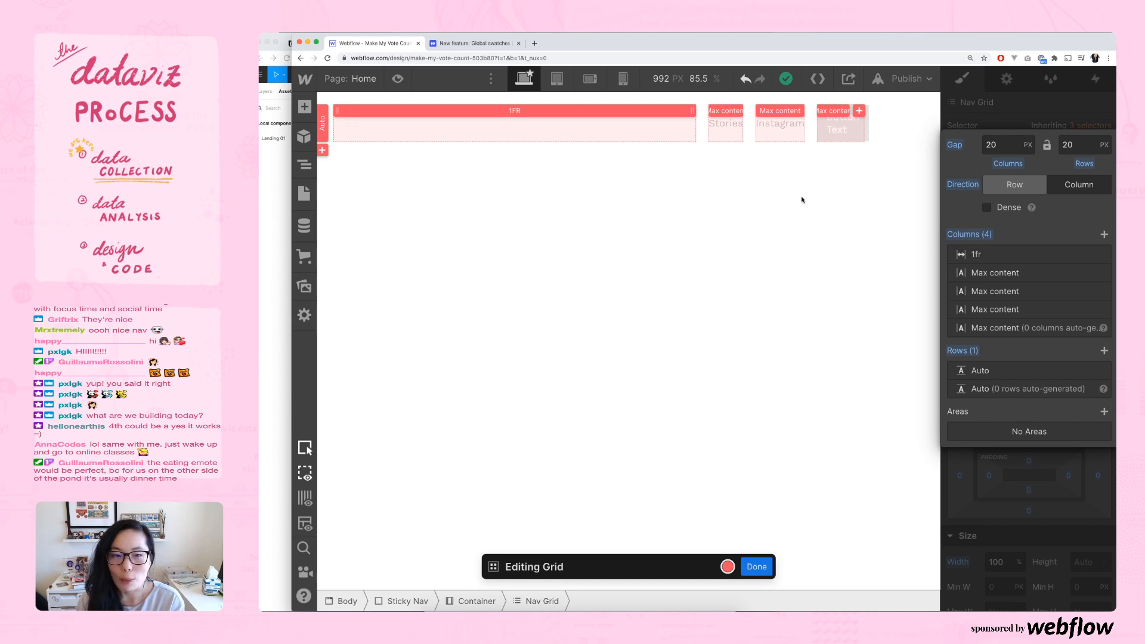
- Inspect the auto-generated column sizing, check the Figma header again, and add a fifth 1fr column to the Nav Grid
{"action": "left_click", "coordinate": [1015, 328]}
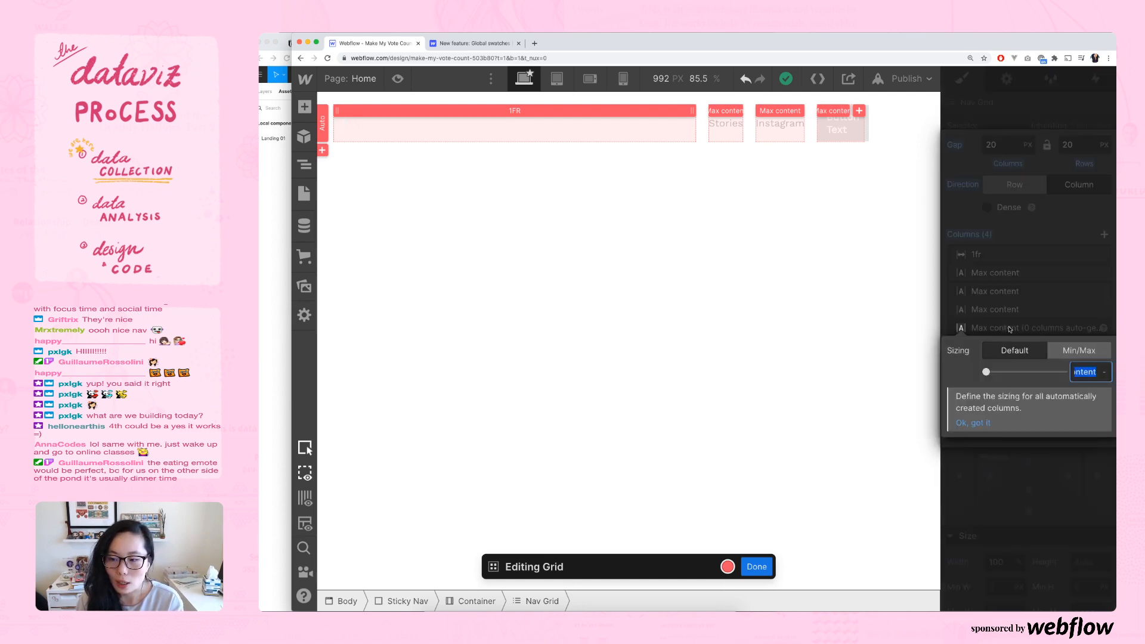
{"action": "left_click", "coordinate": [1023, 512]}
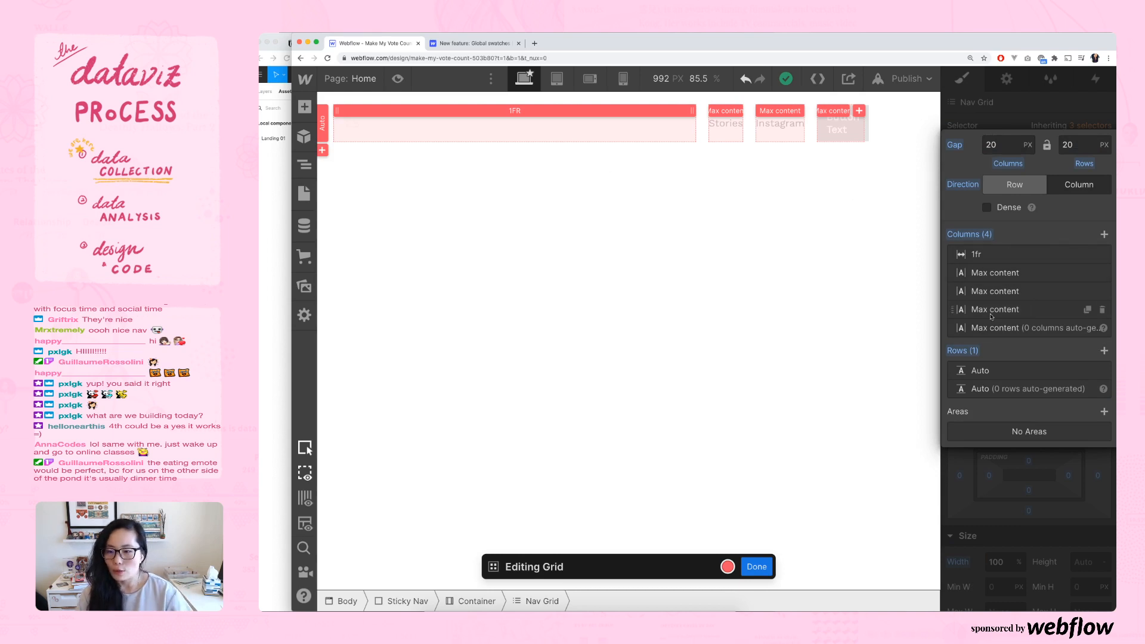
{"action": "left_click", "coordinate": [266, 280]}
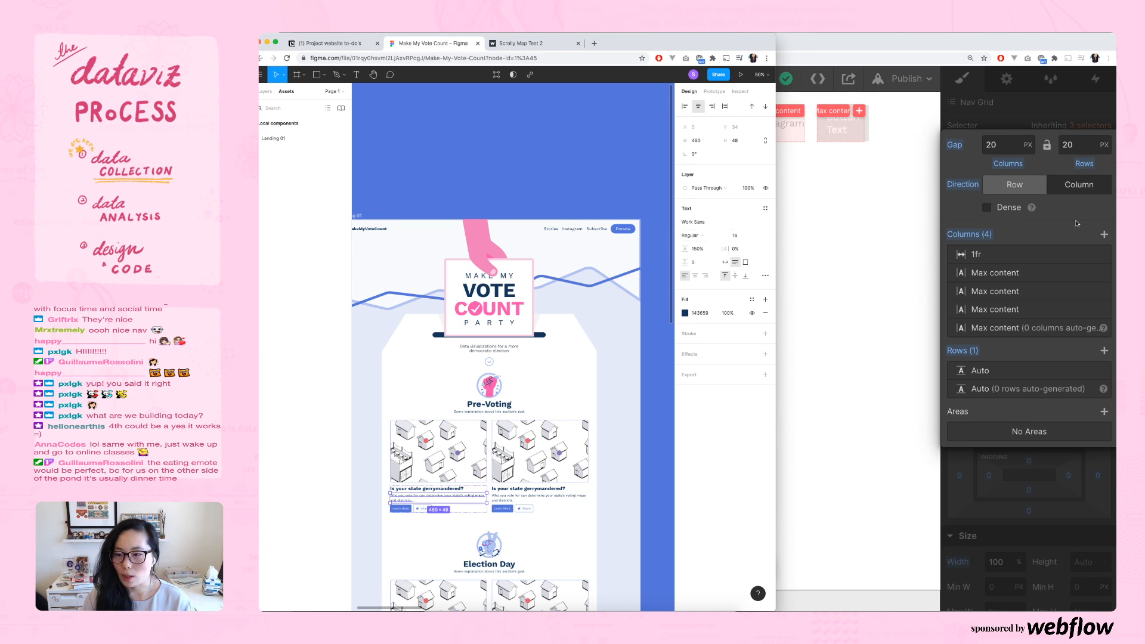
{"action": "left_click", "coordinate": [1084, 263]}
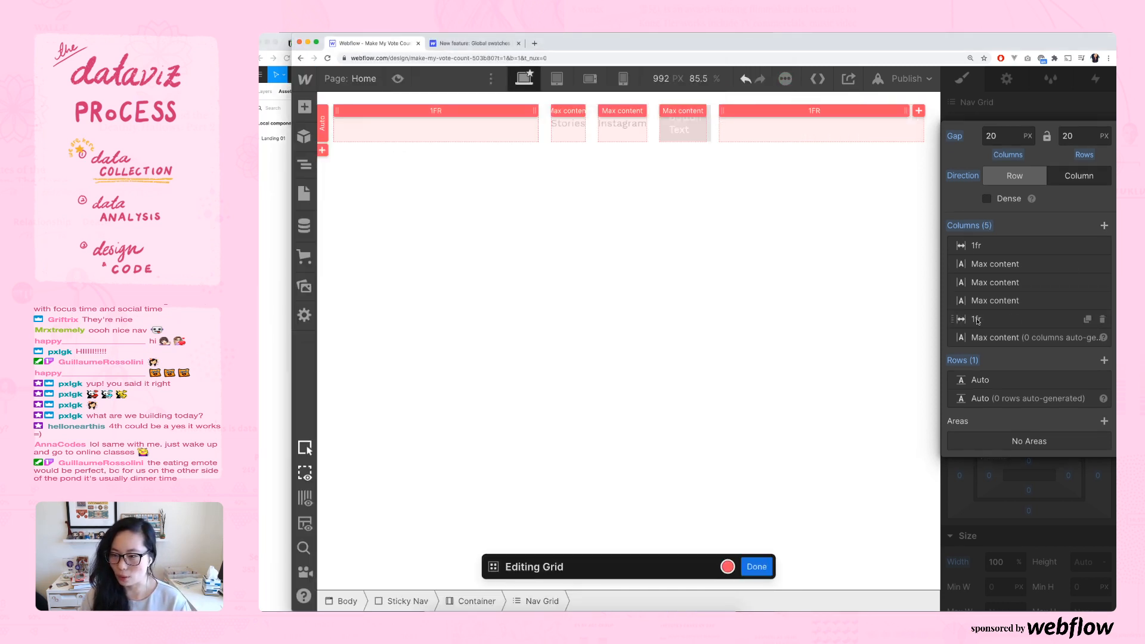
- Try Min/Max sizing and auto-fit on the fifth grid column, and return it to Default sizing
{"action": "left_click", "coordinate": [998, 323]}
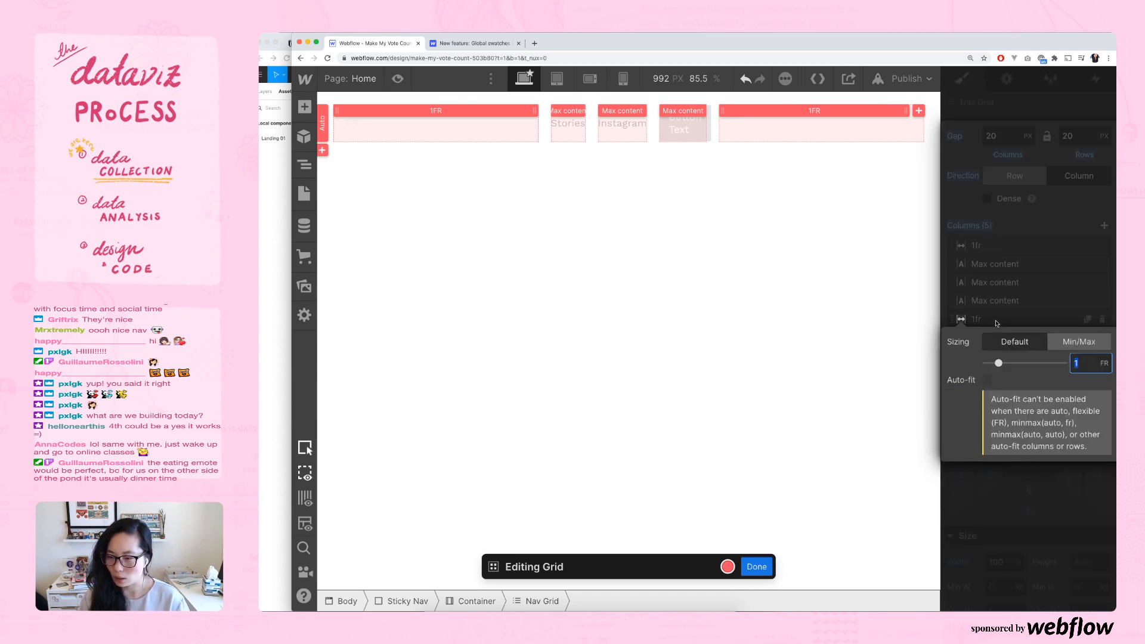
{"action": "left_click", "coordinate": [979, 324]}
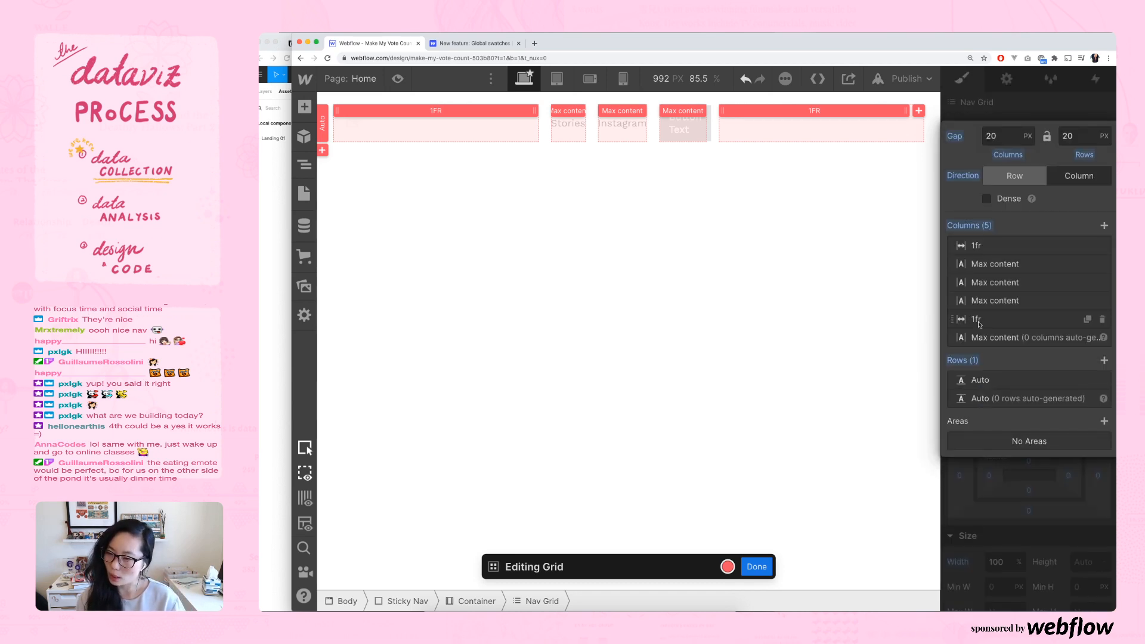
{"action": "left_click", "coordinate": [979, 324]}
{"action": "left_click", "coordinate": [979, 324]}
{"action": "left_click", "coordinate": [956, 322]}
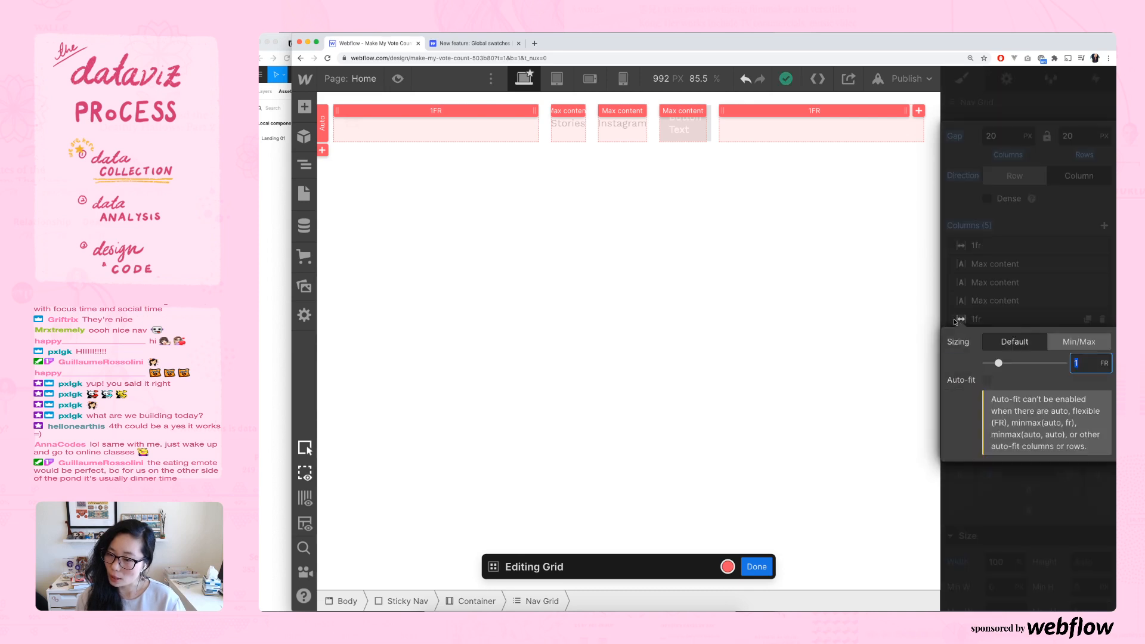
{"action": "left_click", "coordinate": [1079, 341]}
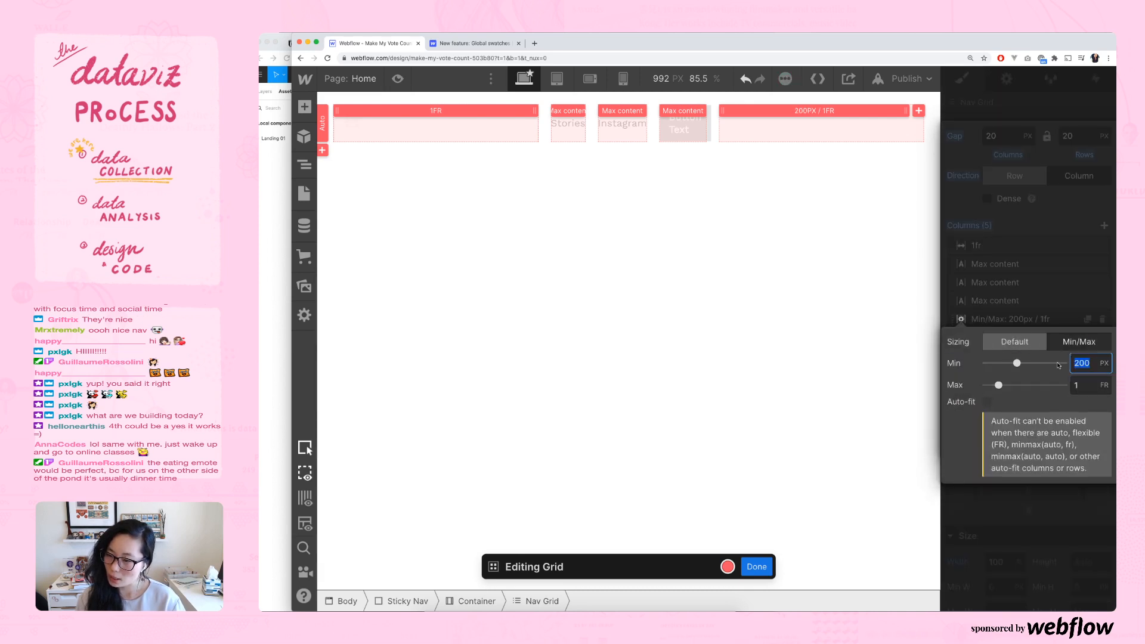
{"action": "left_click", "coordinate": [990, 404]}
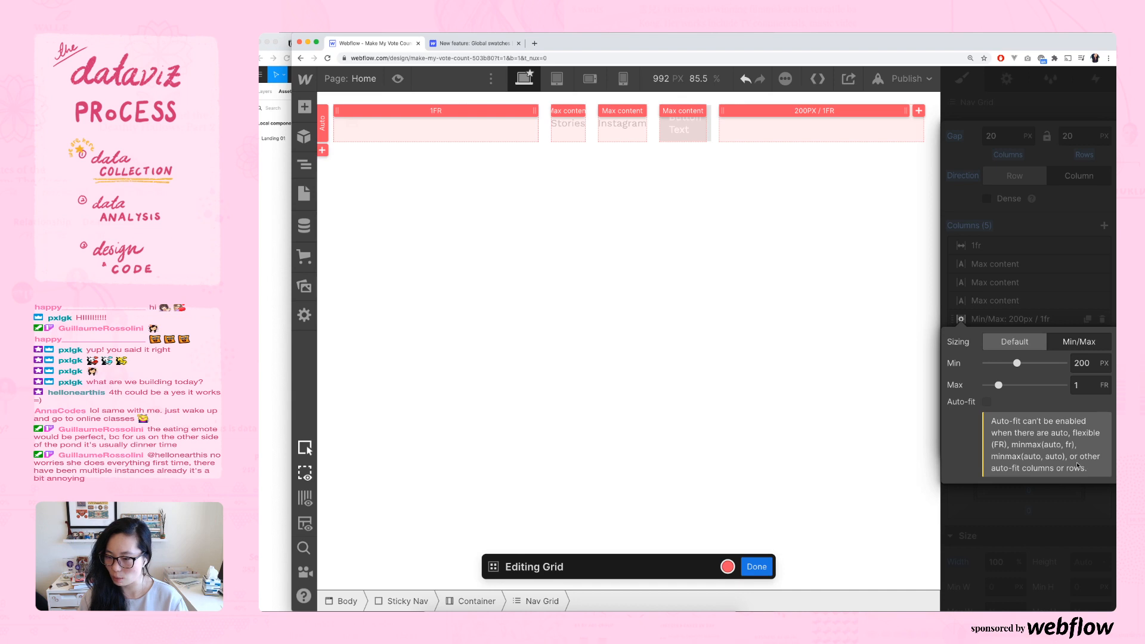
{"action": "left_click", "coordinate": [1011, 347]}
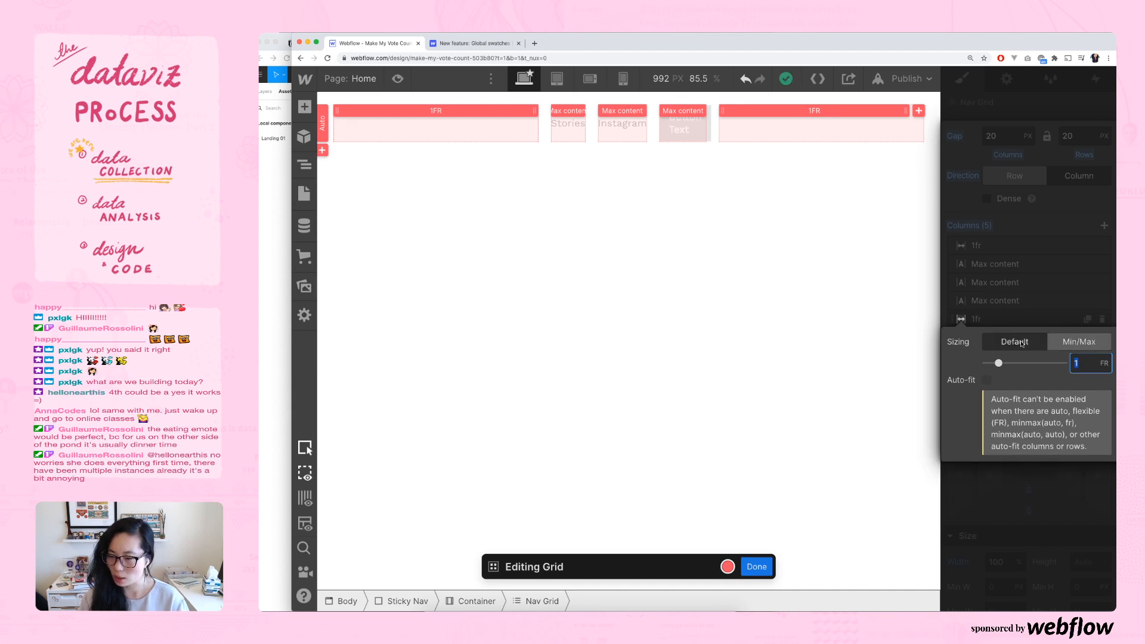
- Set the last column of the Nav Grid to max-content sizing and finish editing the grid
{"action": "left_click", "coordinate": [1104, 362]}
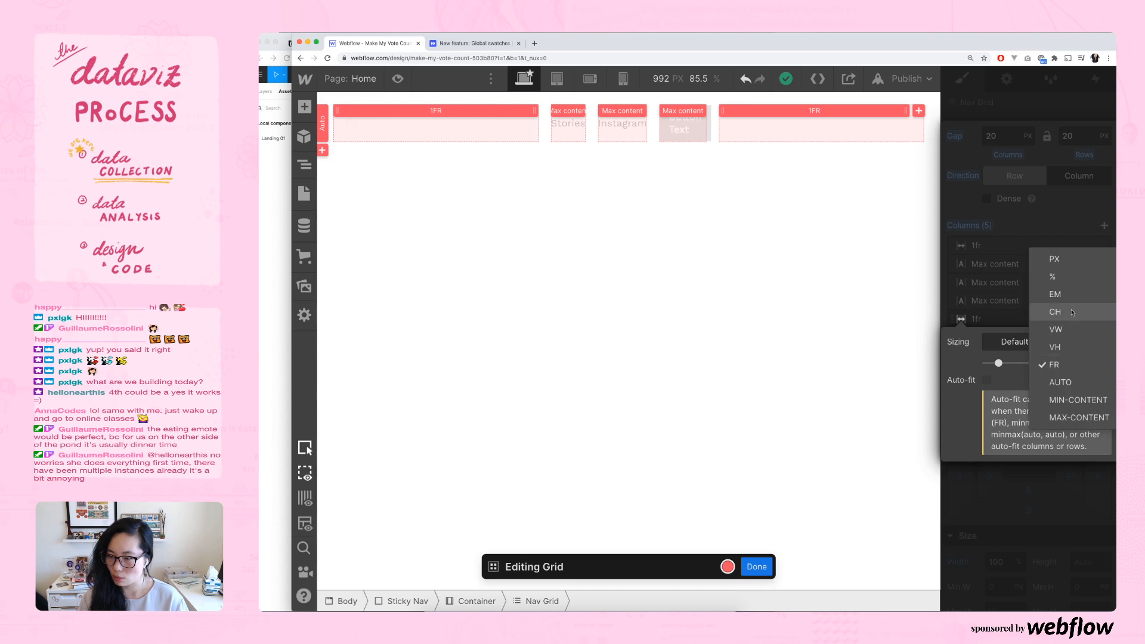
{"action": "left_click", "coordinate": [1059, 417]}
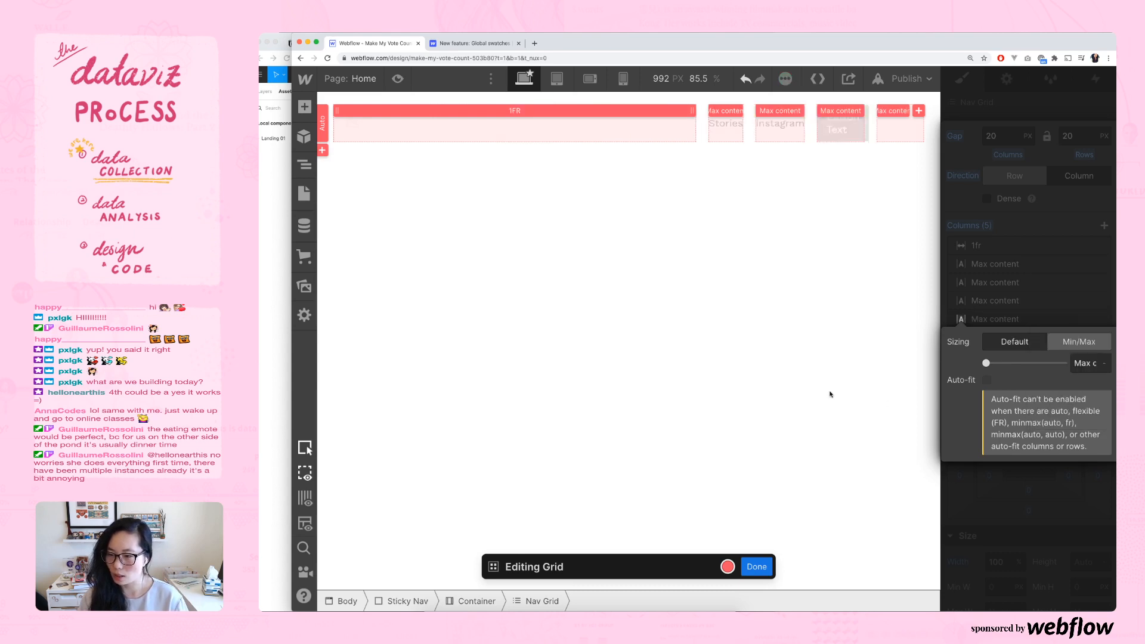
{"action": "left_click", "coordinate": [1022, 297]}
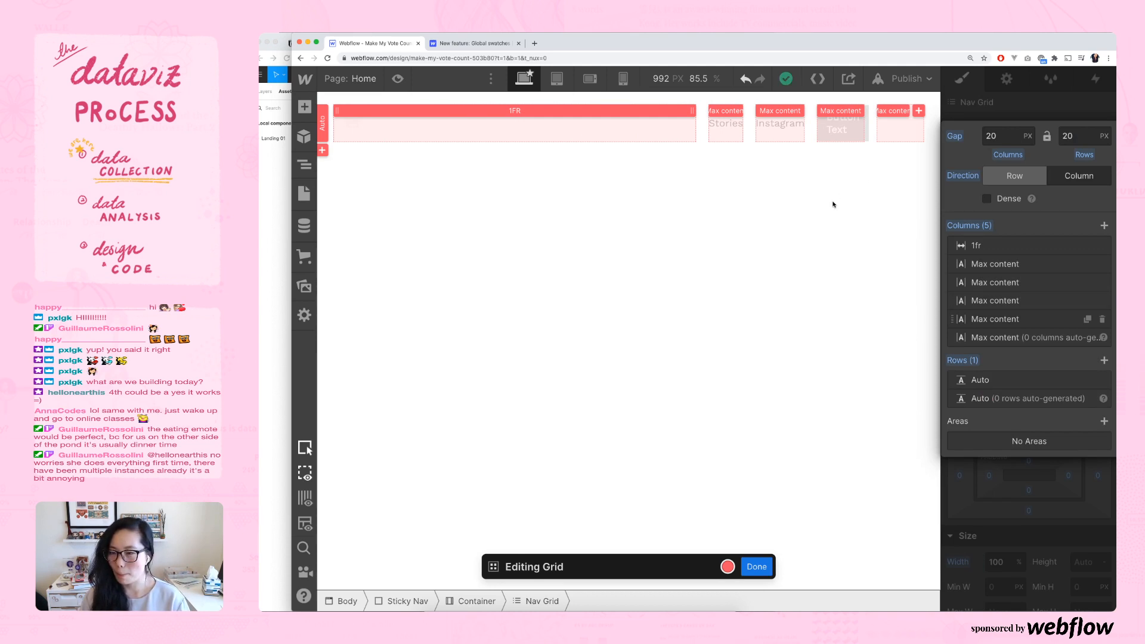
{"action": "left_click", "coordinate": [756, 565]}
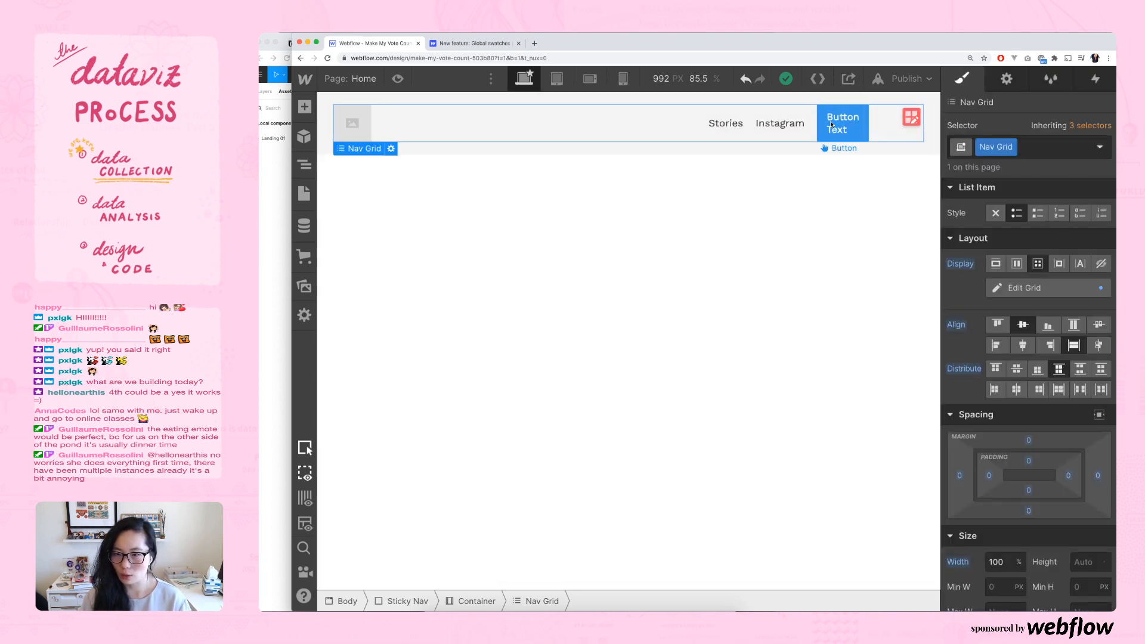
- Inspect the header button and the Nav Grid's list items, including the contents of the first one, in the element hierarchy
{"action": "mouse_move", "coordinate": [831, 126]}
{"action": "left_mouse_down"}
{"action": "mouse_move", "coordinate": [886, 140]}
{"action": "mouse_move", "coordinate": [909, 129]}
{"action": "mouse_move", "coordinate": [829, 130]}
{"action": "left_mouse_up"}
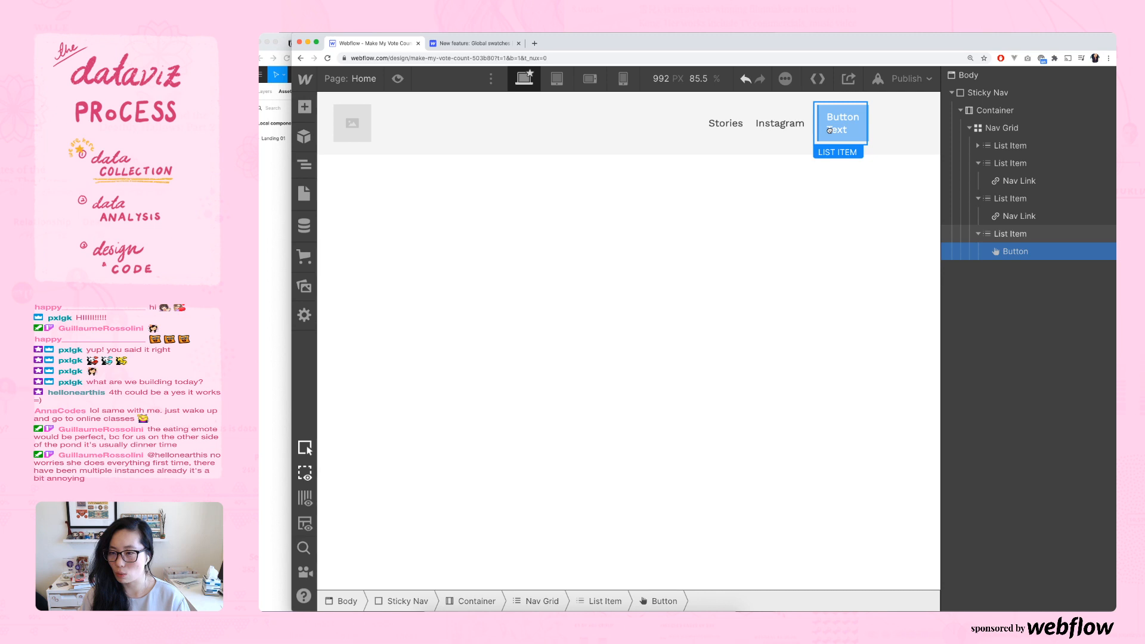
{"action": "mouse_move", "coordinate": [830, 130]}
{"action": "left_mouse_down"}
{"action": "mouse_move", "coordinate": [916, 136]}
{"action": "mouse_move", "coordinate": [847, 131]}
{"action": "left_mouse_up"}
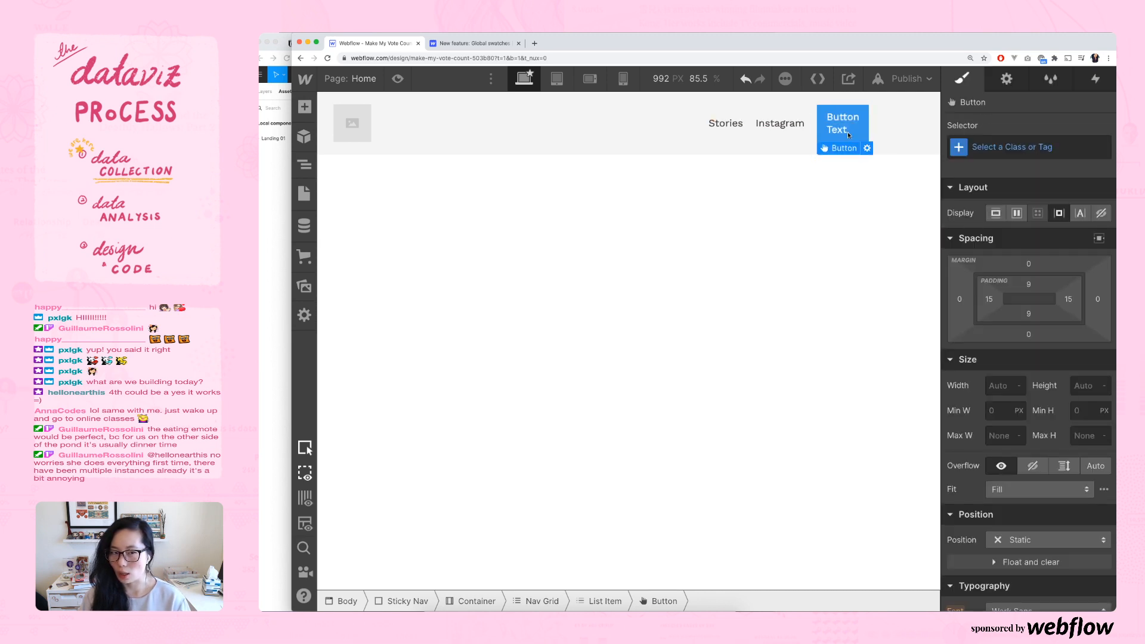
{"action": "left_click", "coordinate": [299, 166]}
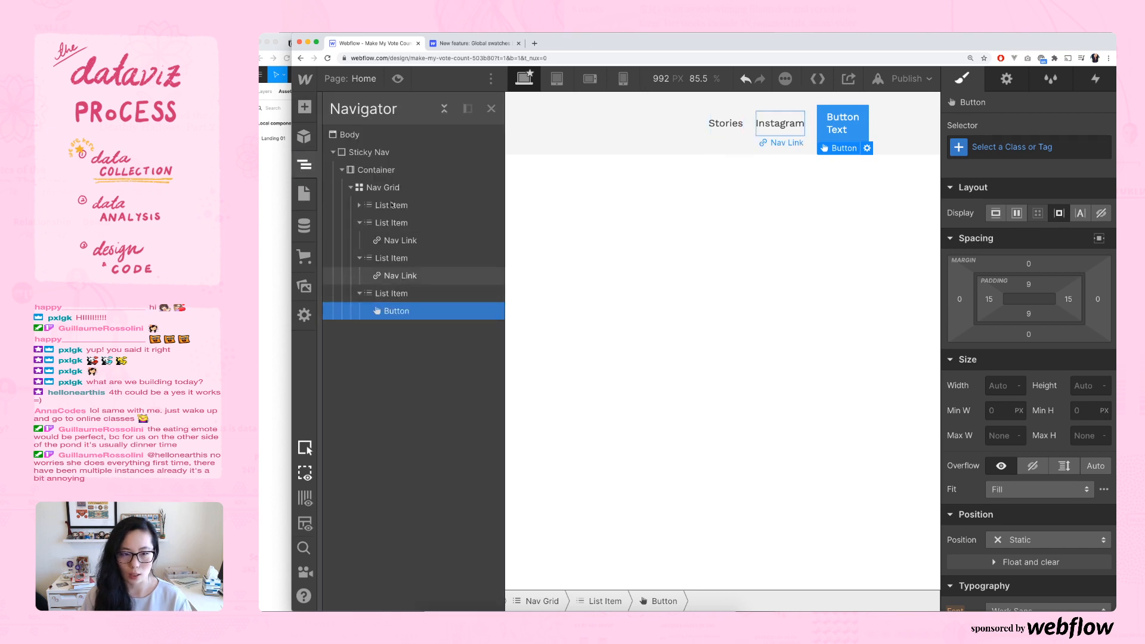
{"action": "left_click", "coordinate": [360, 206]}
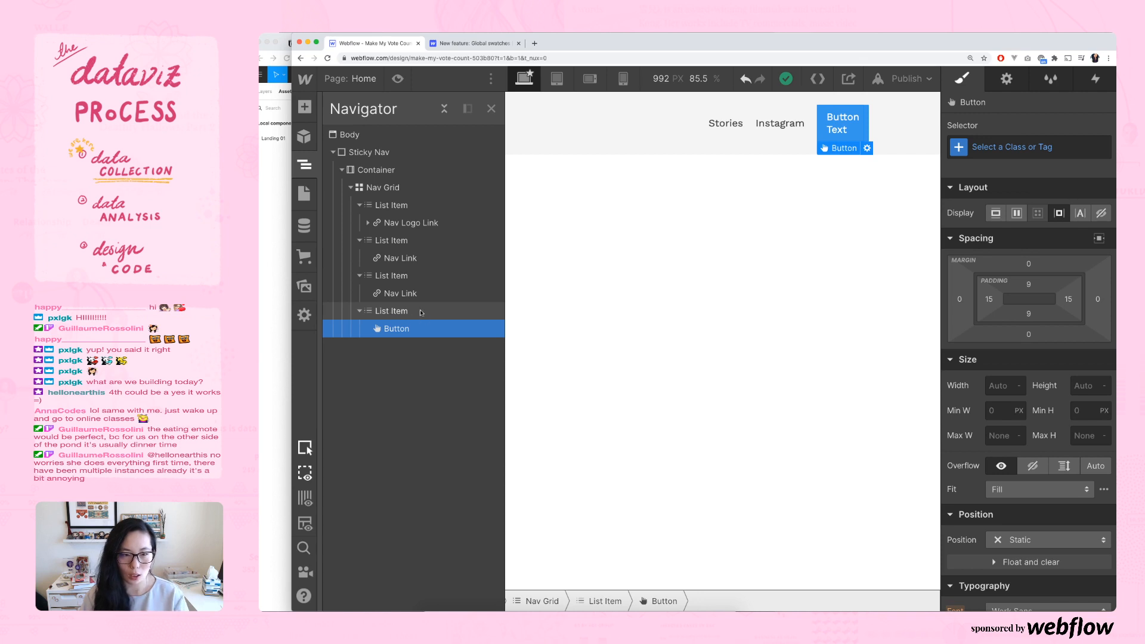
{"action": "left_click", "coordinate": [306, 111]}
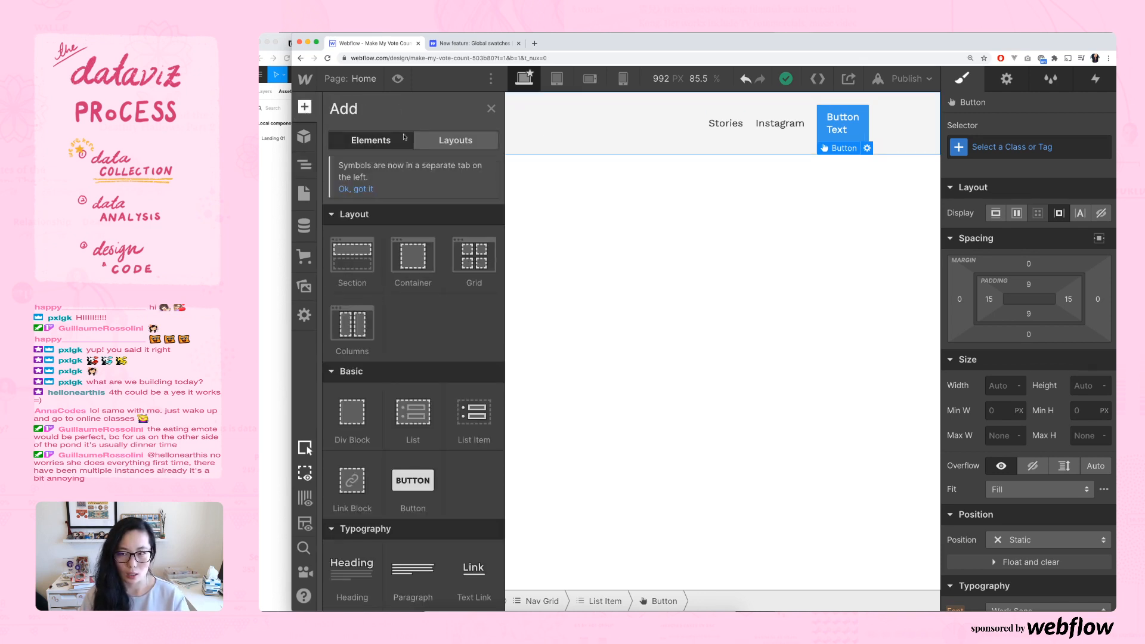
- Examine the Nav Grid's style settings from layout and spacing through typography, borders and effects
{"action": "left_click", "coordinate": [578, 132]}
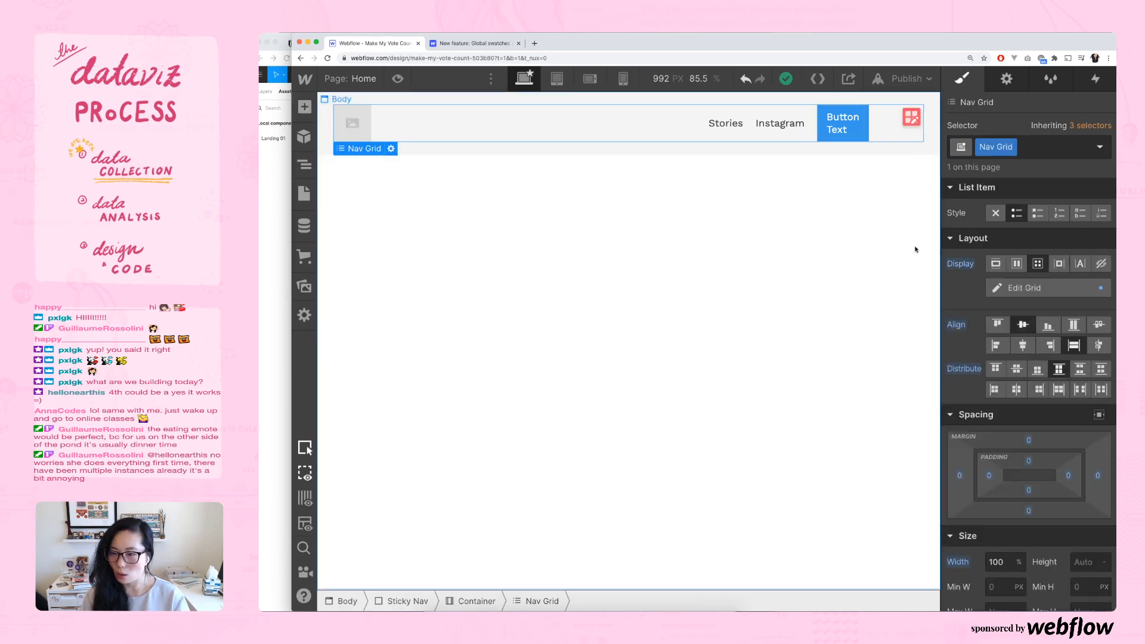
{"action": "scroll", "coordinate": [1040, 229], "scroll_direction": "down", "scroll_amount": 3}
{"action": "scroll", "coordinate": [1040, 229], "scroll_direction": "down", "scroll_amount": 6}
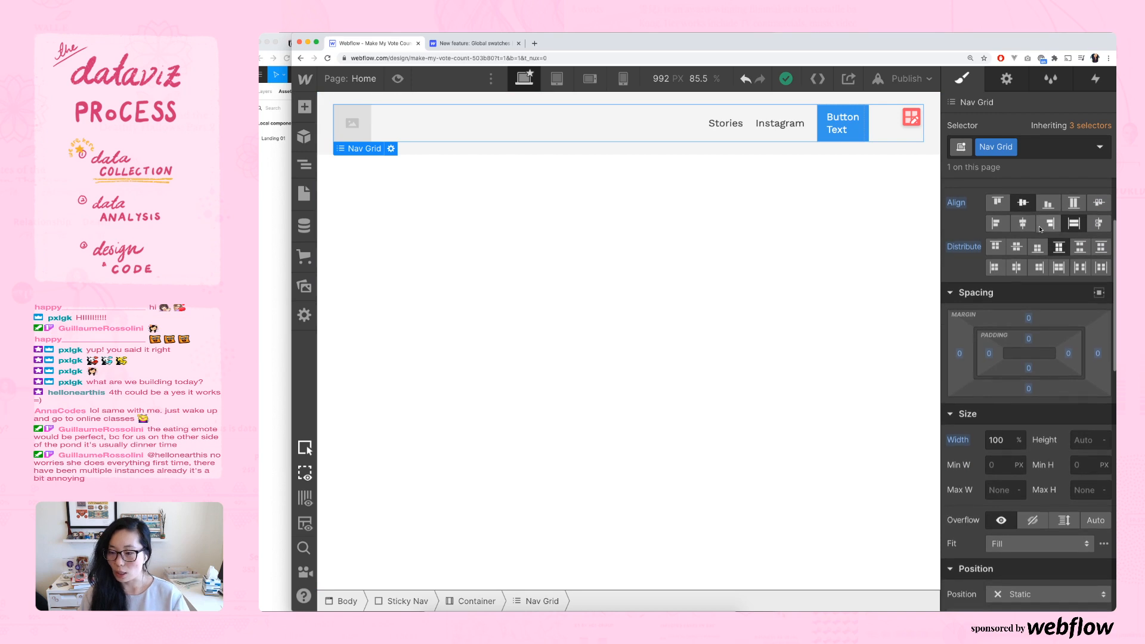
{"action": "scroll", "coordinate": [1042, 229], "scroll_direction": "up", "scroll_amount": 9}
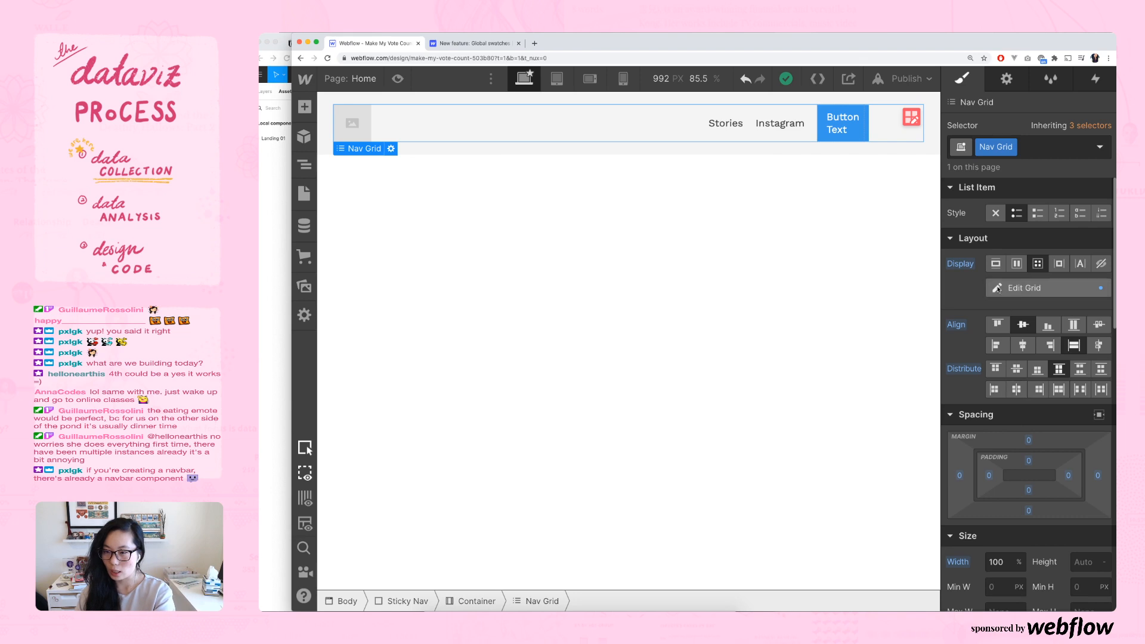
{"action": "scroll", "coordinate": [1001, 287], "scroll_direction": "down", "scroll_amount": 2}
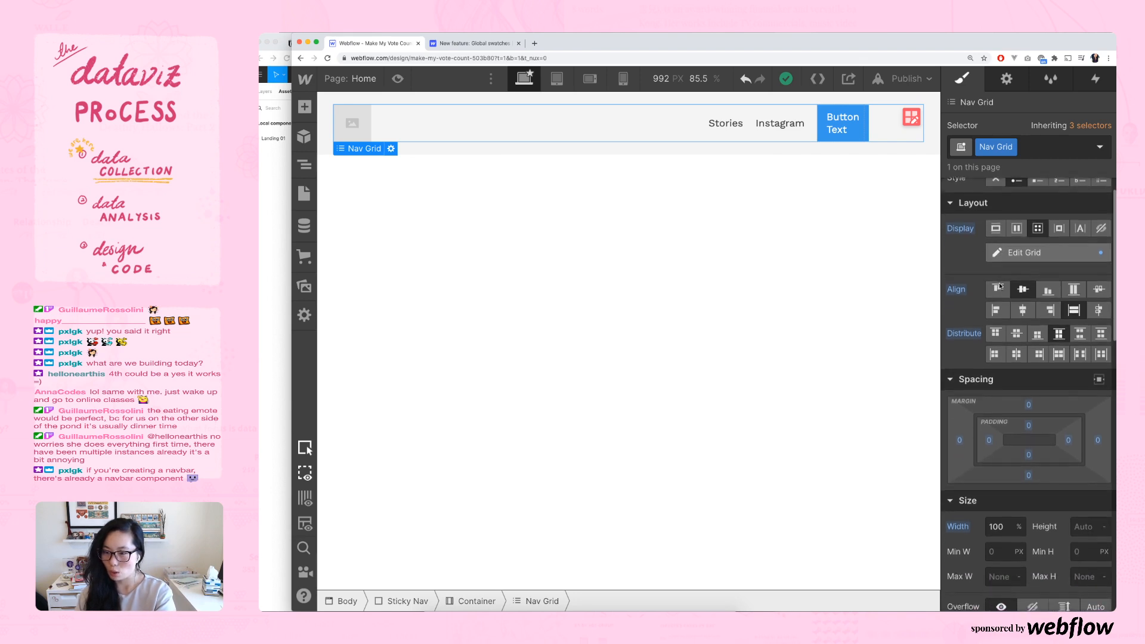
{"action": "scroll", "coordinate": [1001, 286], "scroll_direction": "down", "scroll_amount": 1}
{"action": "scroll", "coordinate": [1001, 287], "scroll_direction": "up", "scroll_amount": 2}
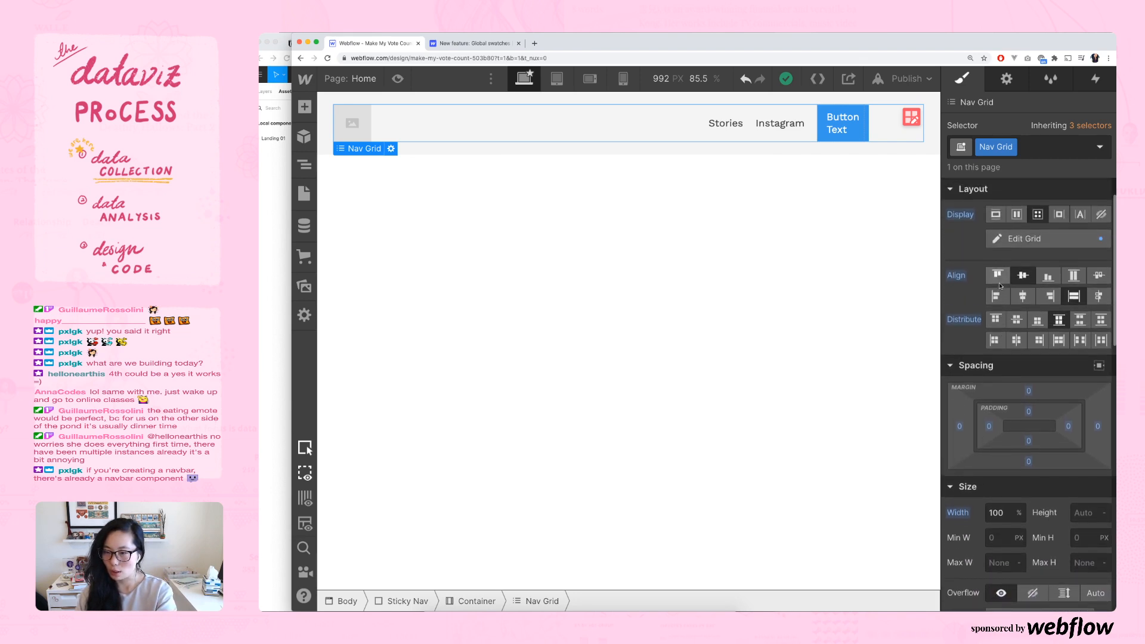
{"action": "scroll", "coordinate": [1001, 286], "scroll_direction": "down", "scroll_amount": 2}
{"action": "scroll", "coordinate": [1001, 287], "scroll_direction": "down", "scroll_amount": 2}
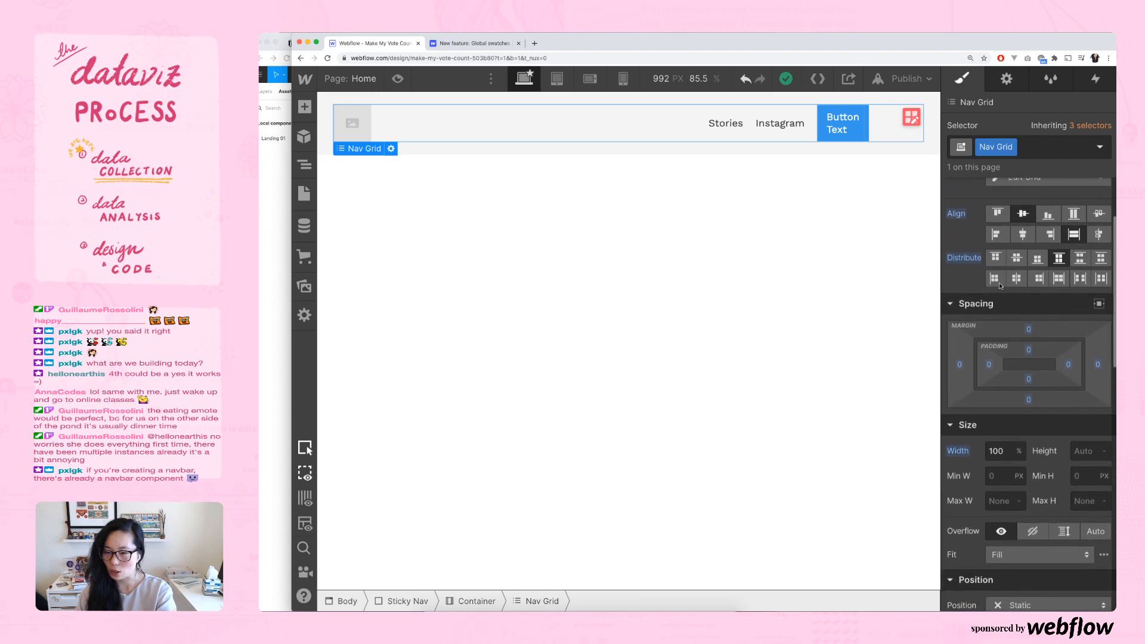
{"action": "scroll", "coordinate": [1001, 286], "scroll_direction": "down", "scroll_amount": 7}
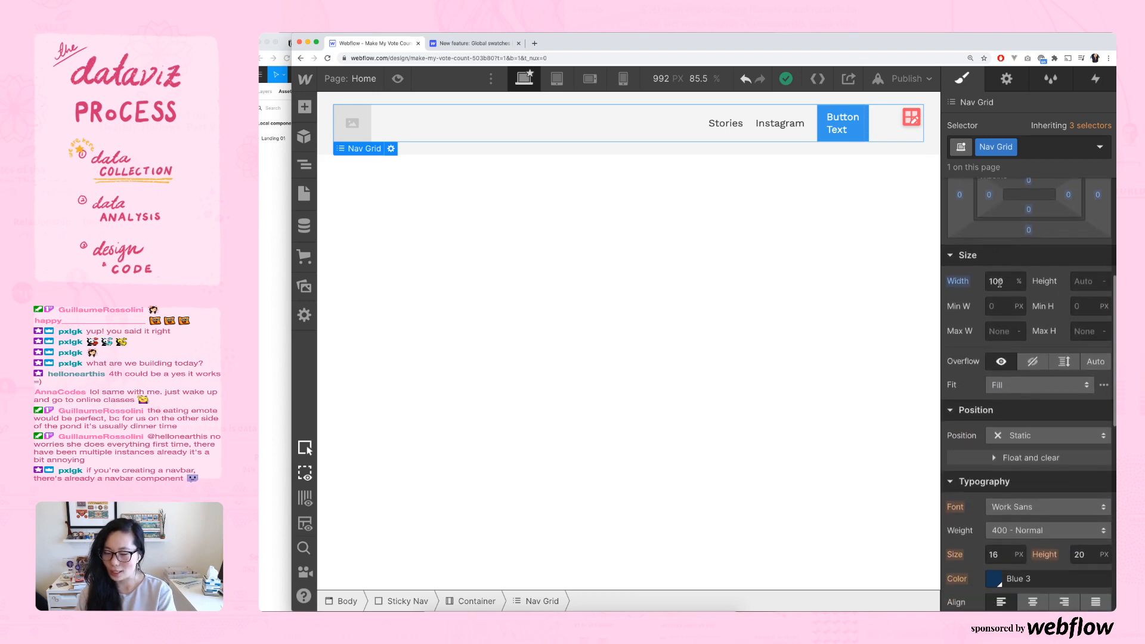
{"action": "scroll", "coordinate": [999, 282], "scroll_direction": "down", "scroll_amount": 1}
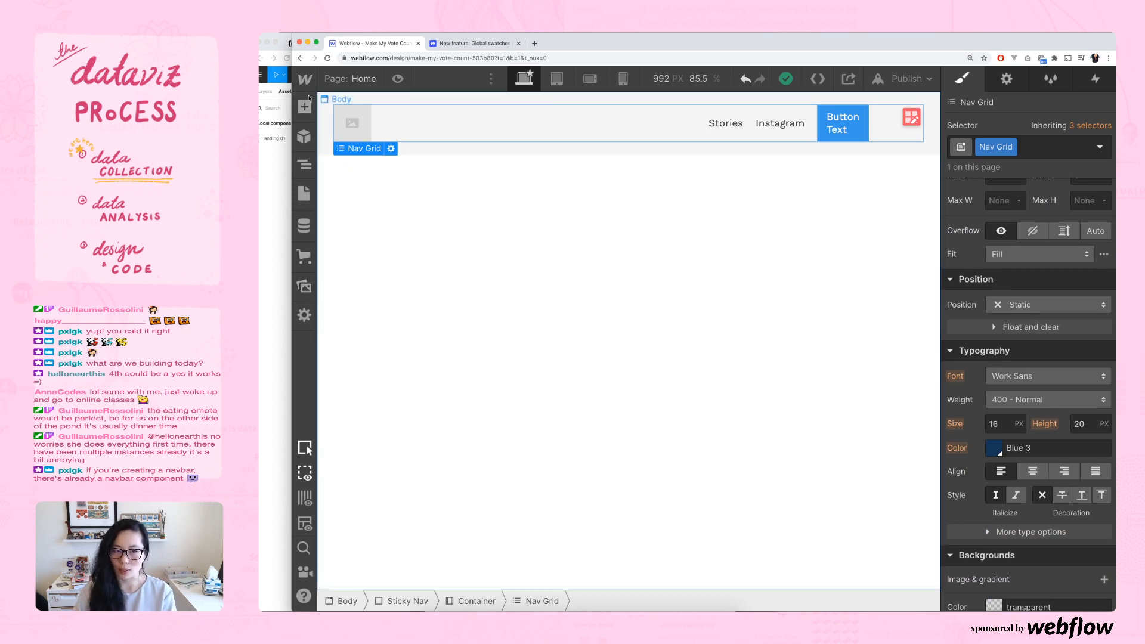
{"action": "scroll", "coordinate": [1012, 377], "scroll_direction": "down", "scroll_amount": 5}
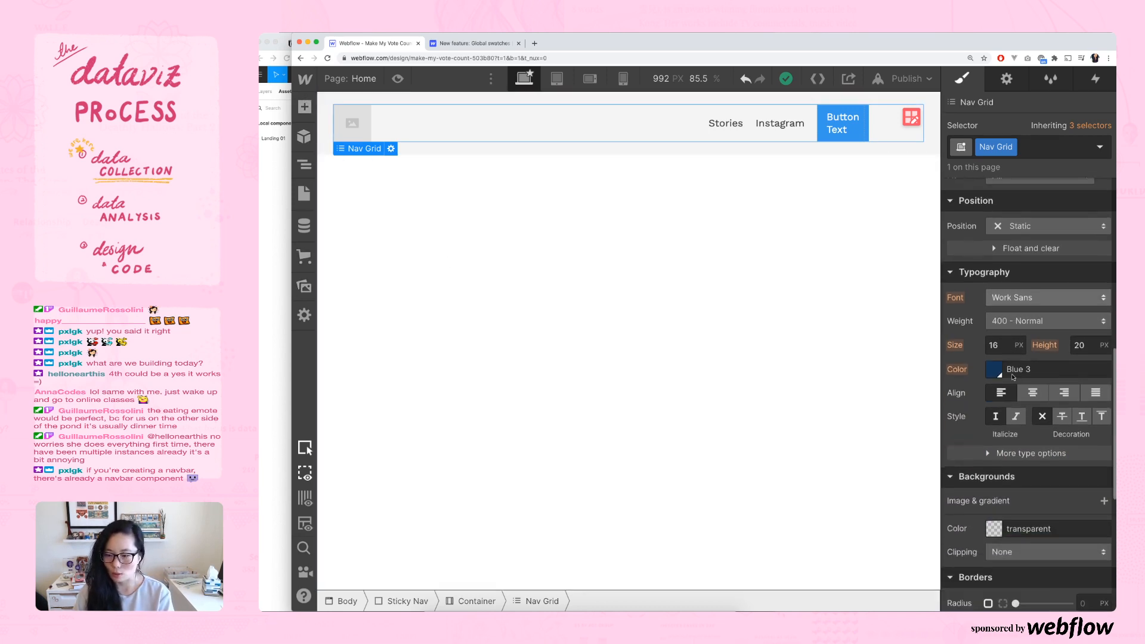
{"action": "scroll", "coordinate": [1012, 377], "scroll_direction": "down", "scroll_amount": 6}
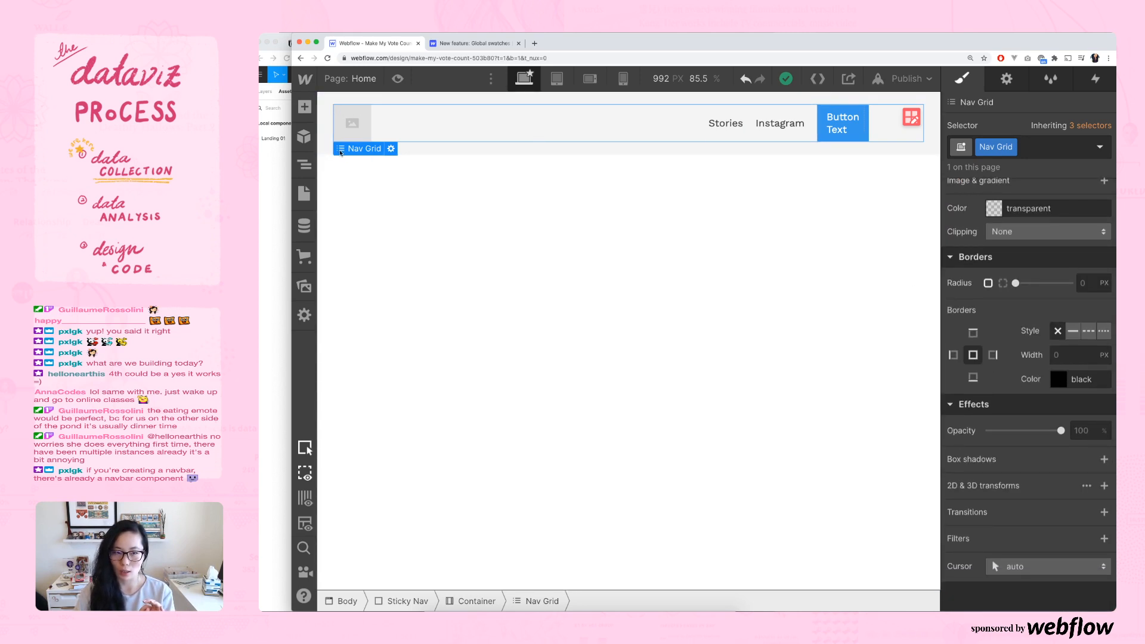
- Review the Nav Grid's list settings for type and bullet style
{"action": "mouse_move", "coordinate": [341, 152]}
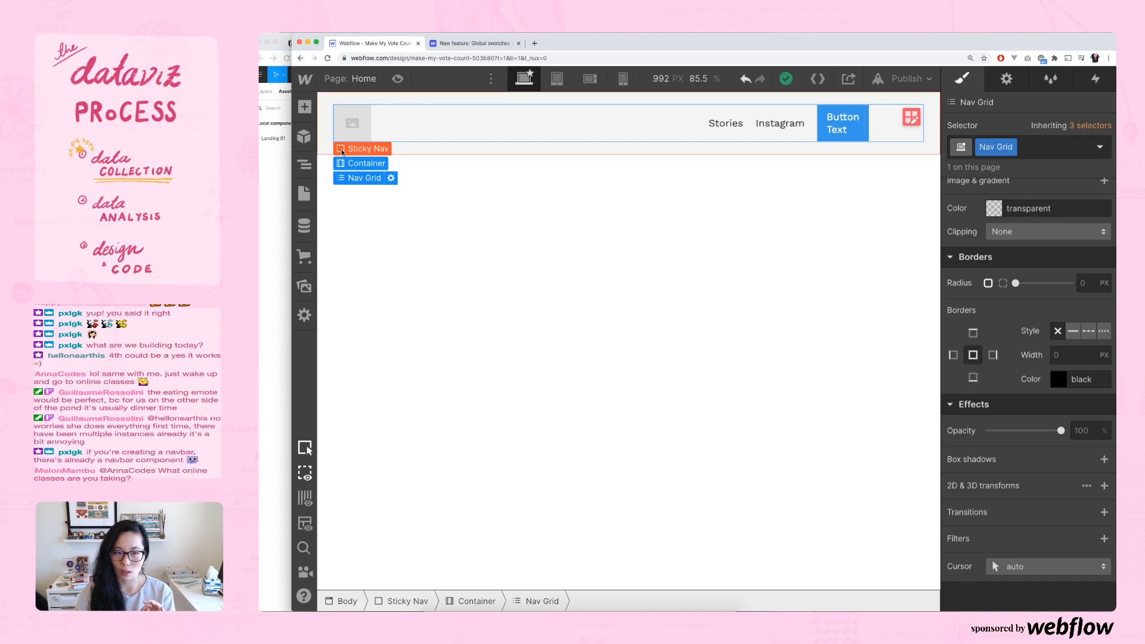
{"action": "left_click", "coordinate": [390, 177]}
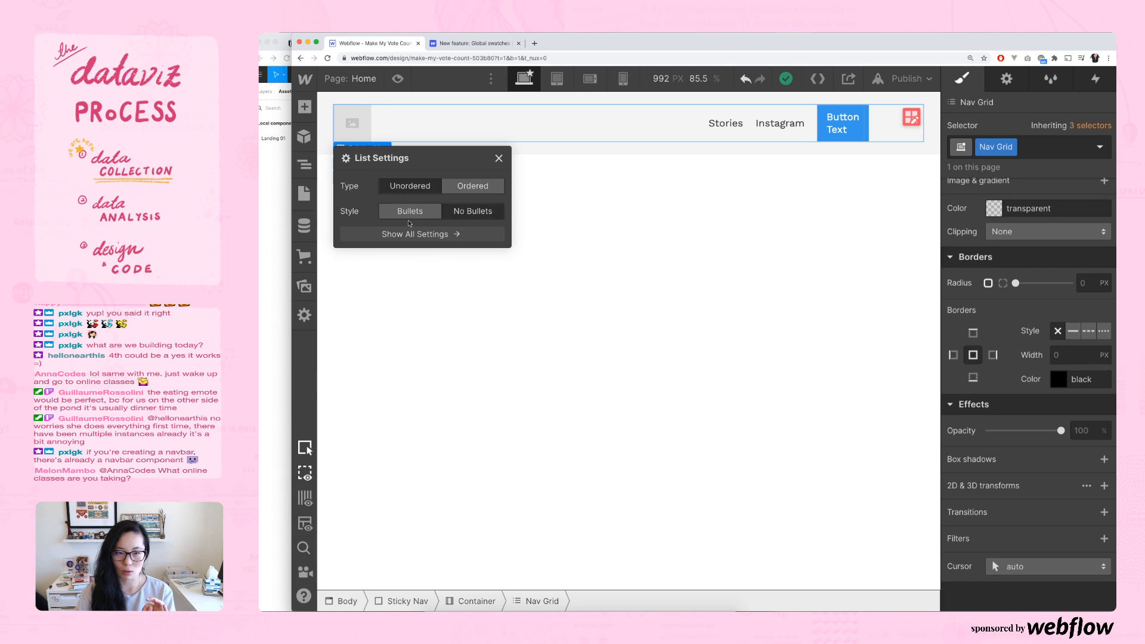
{"action": "left_click", "coordinate": [499, 159]}
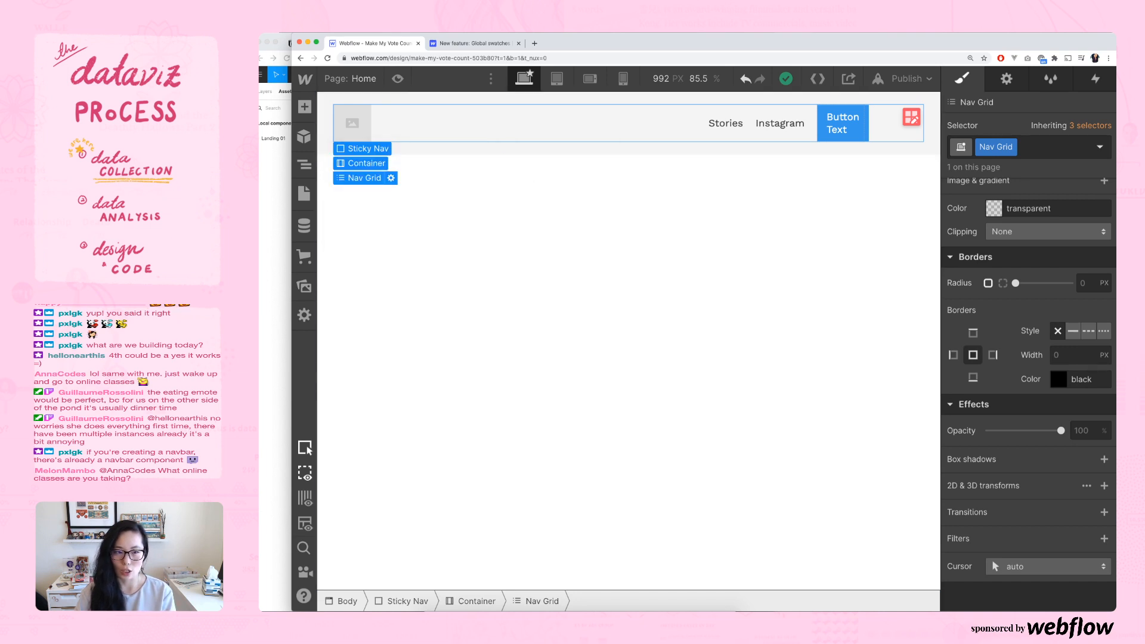
- Delete the Nav Logo Link from the first list item of the Nav Grid
{"action": "left_click", "coordinate": [296, 165]}
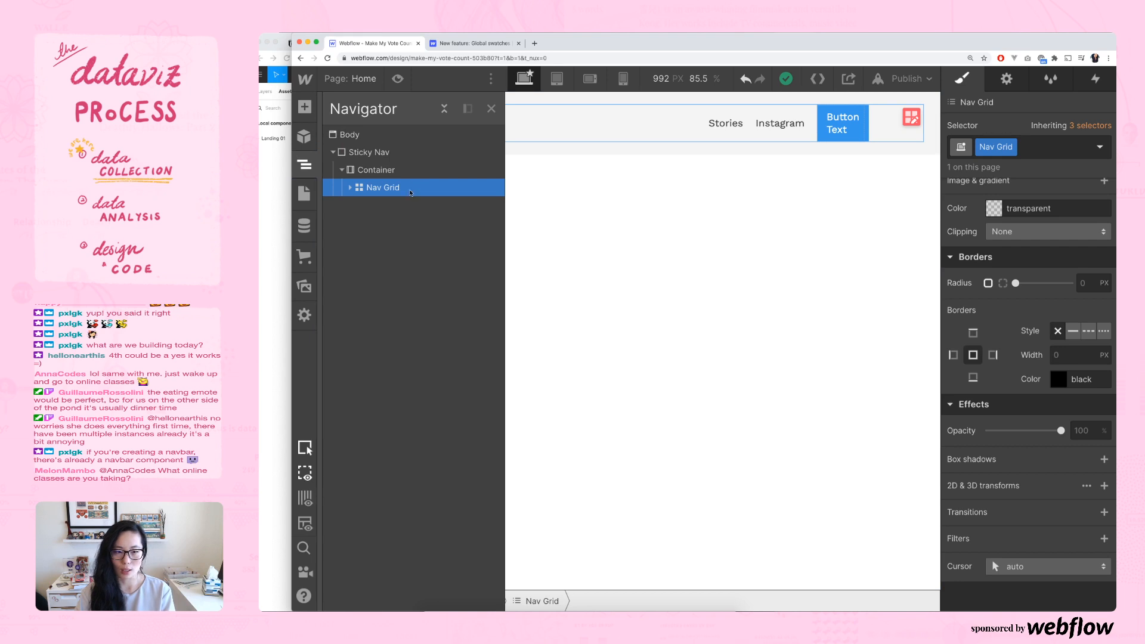
{"action": "left_click", "coordinate": [351, 187]}
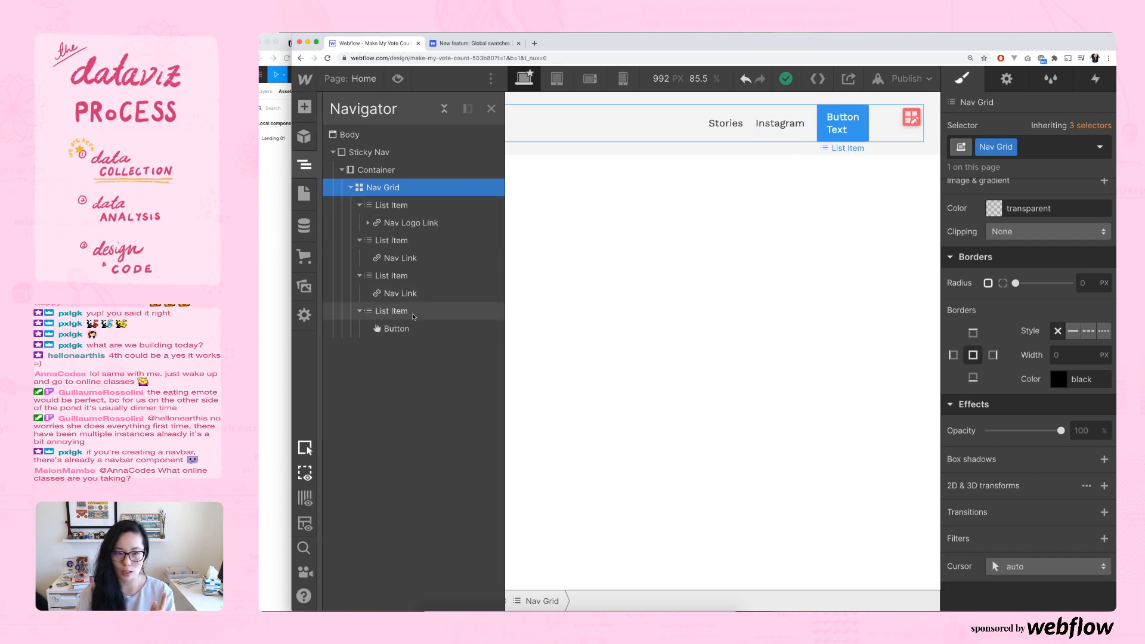
{"action": "left_click", "coordinate": [404, 223]}
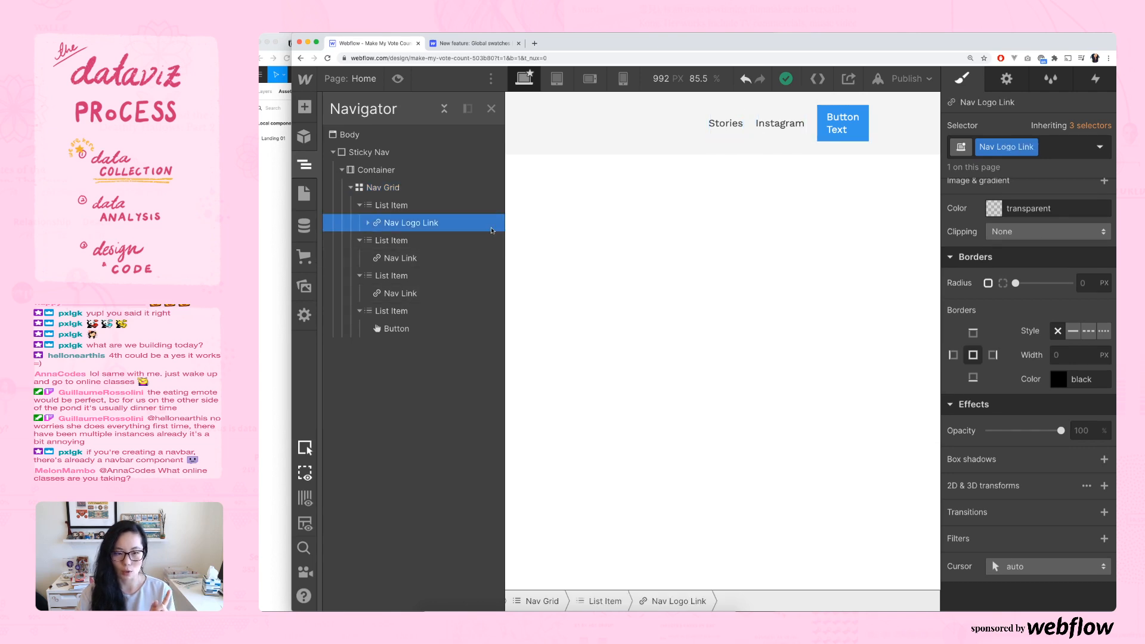
{"action": "key", "text": "Delete"}
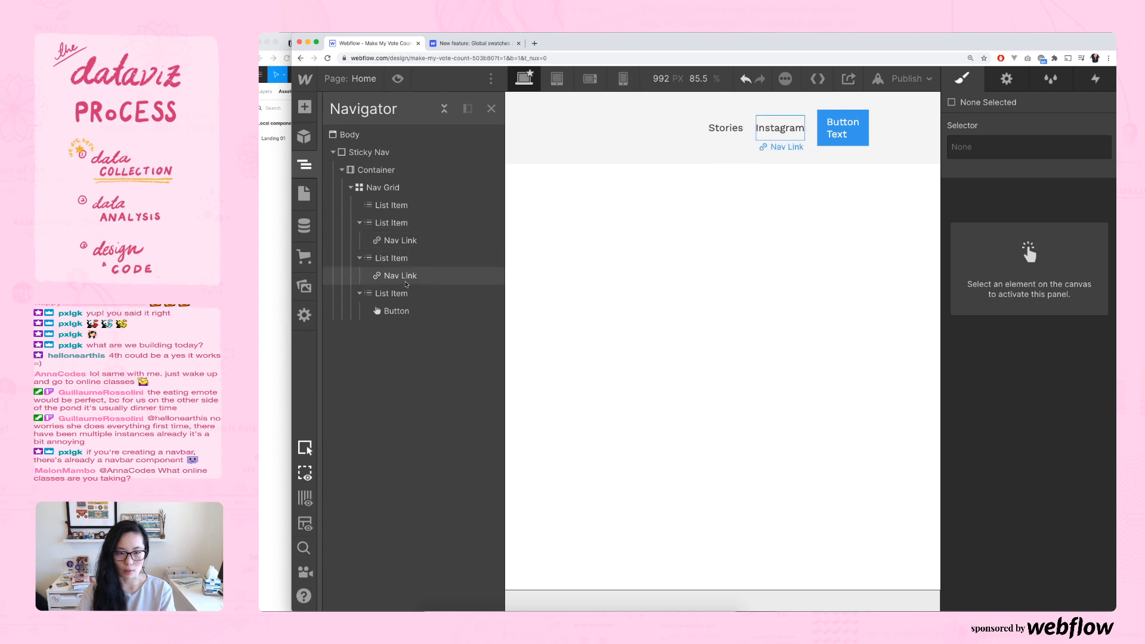
- Search the available elements for "nav link" and for "link"
{"action": "left_click", "coordinate": [305, 107]}
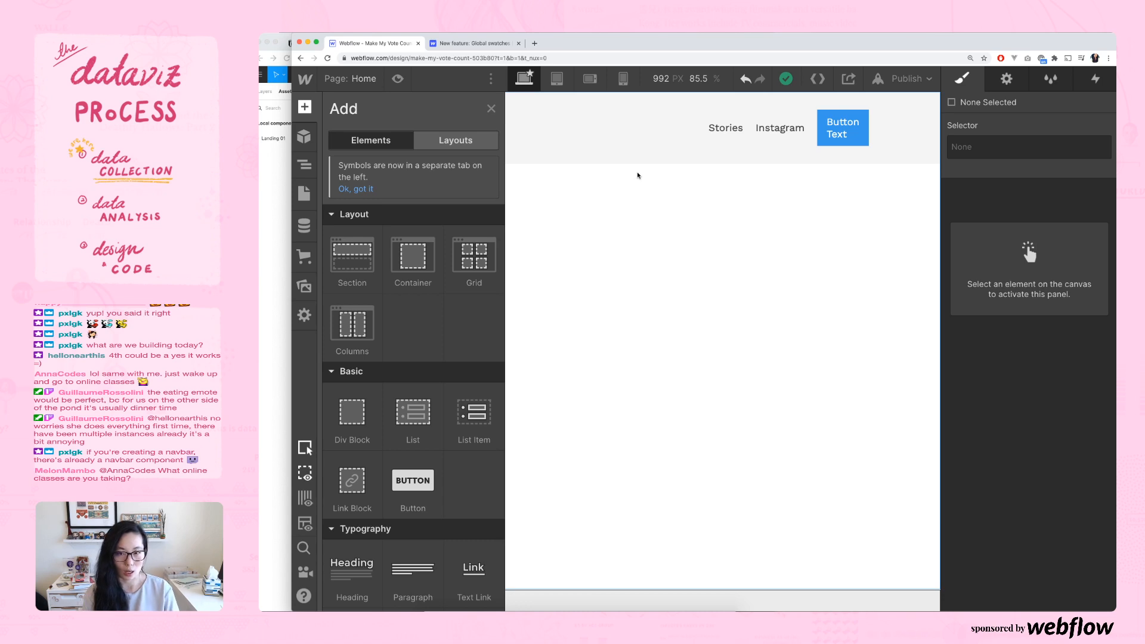
{"action": "key", "text": "super+space"}
{"action": "key", "text": "Escape"}
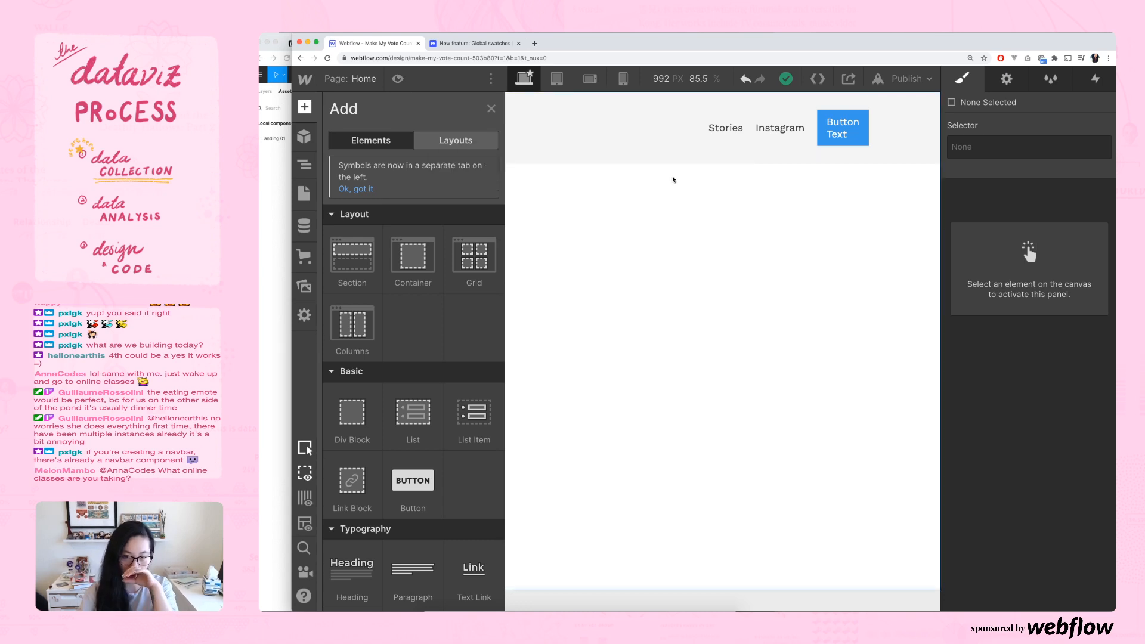
{"action": "key", "text": "super+e"}
{"action": "type", "text": "nav"}
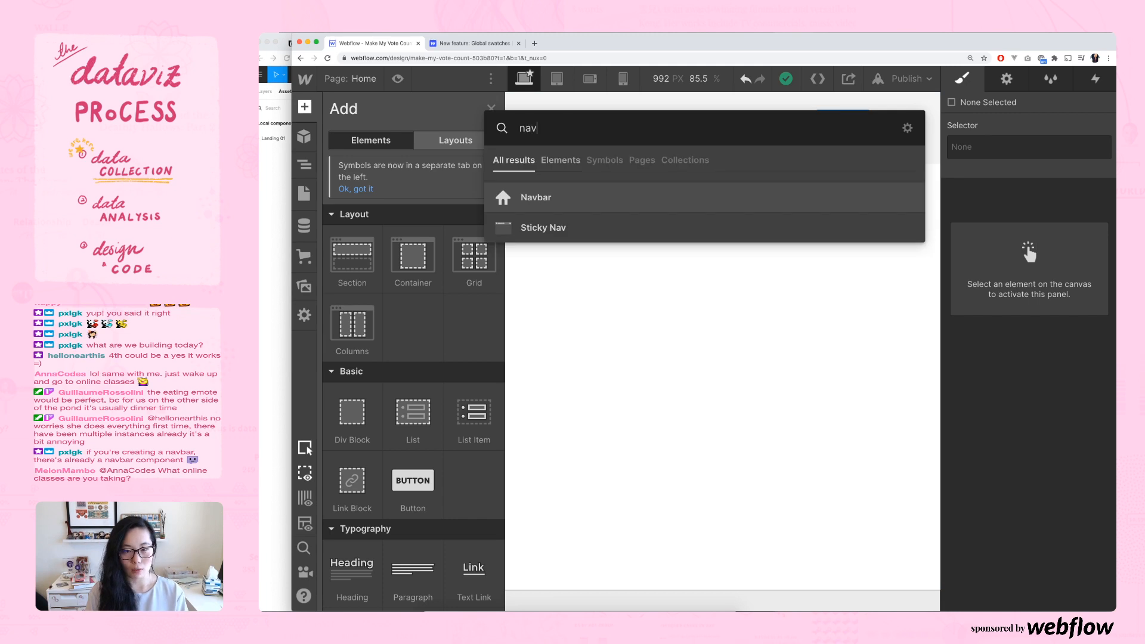
{"action": "type", "text": " link"}
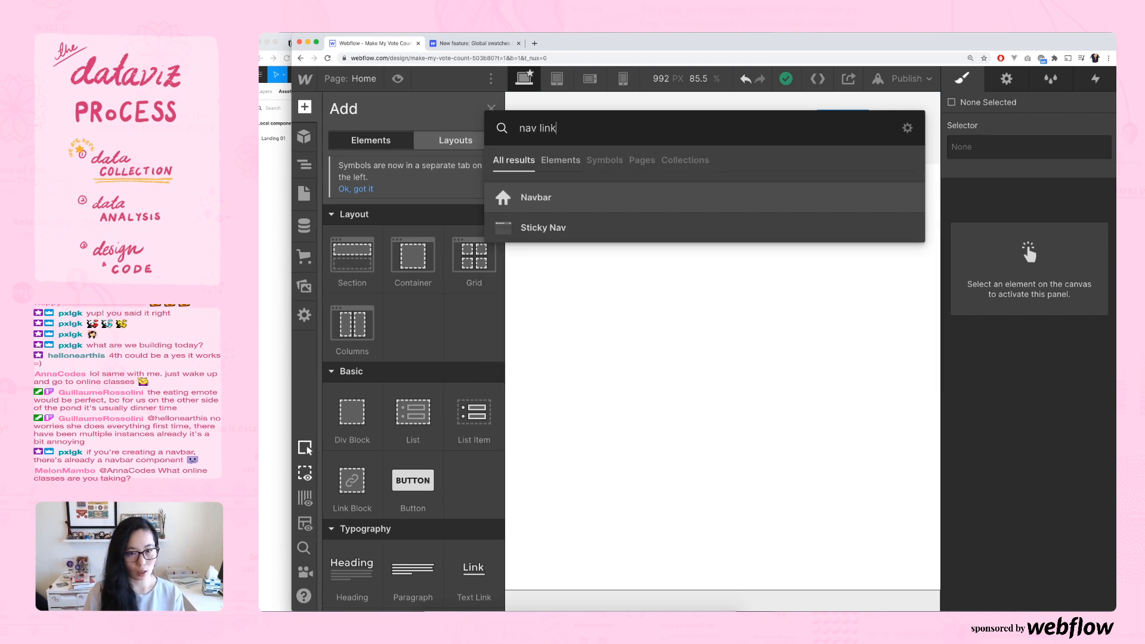
{"action": "key", "text": "super+a"}
{"action": "type", "text": "link"}
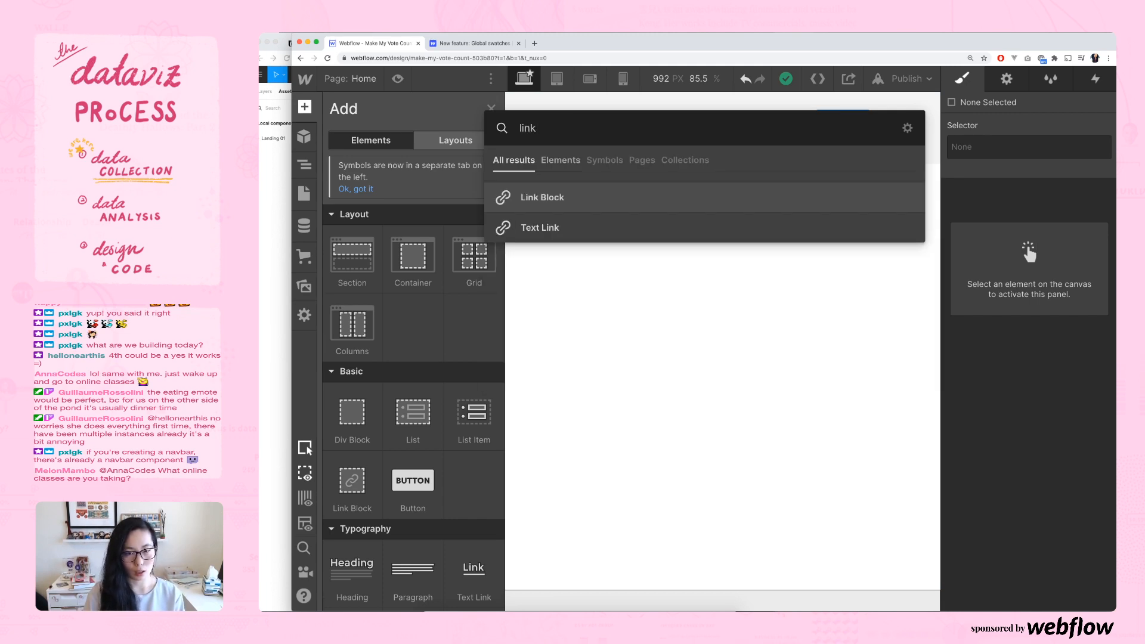
{"action": "key", "text": "Escape"}
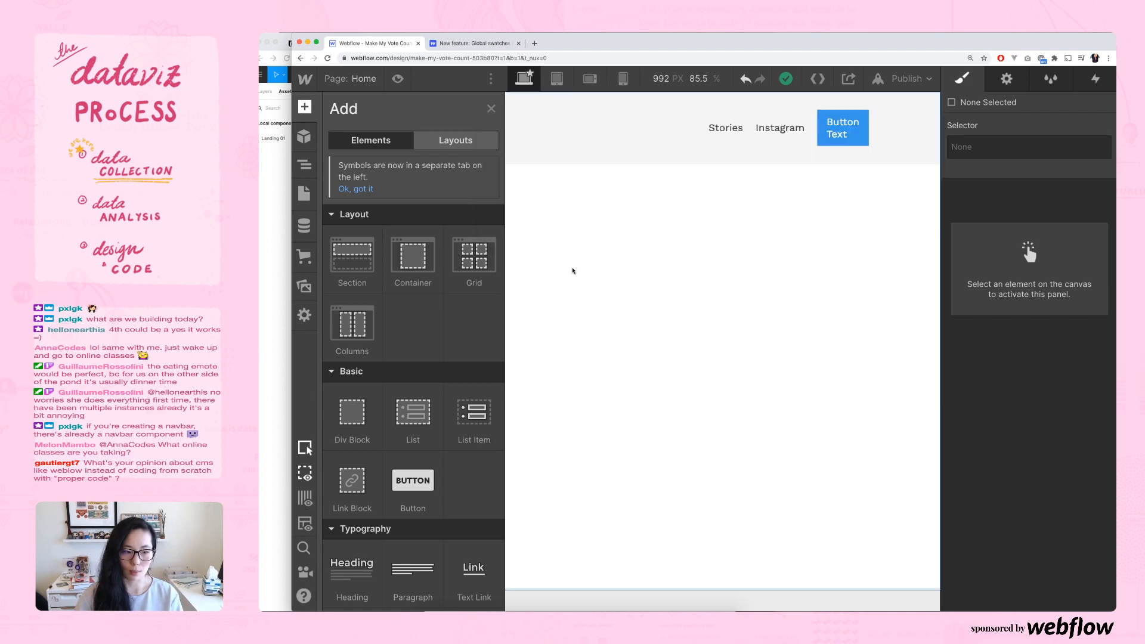
- Duplicate the Nav Grid list item that holds the Instagram link
{"action": "left_click", "coordinate": [304, 165]}
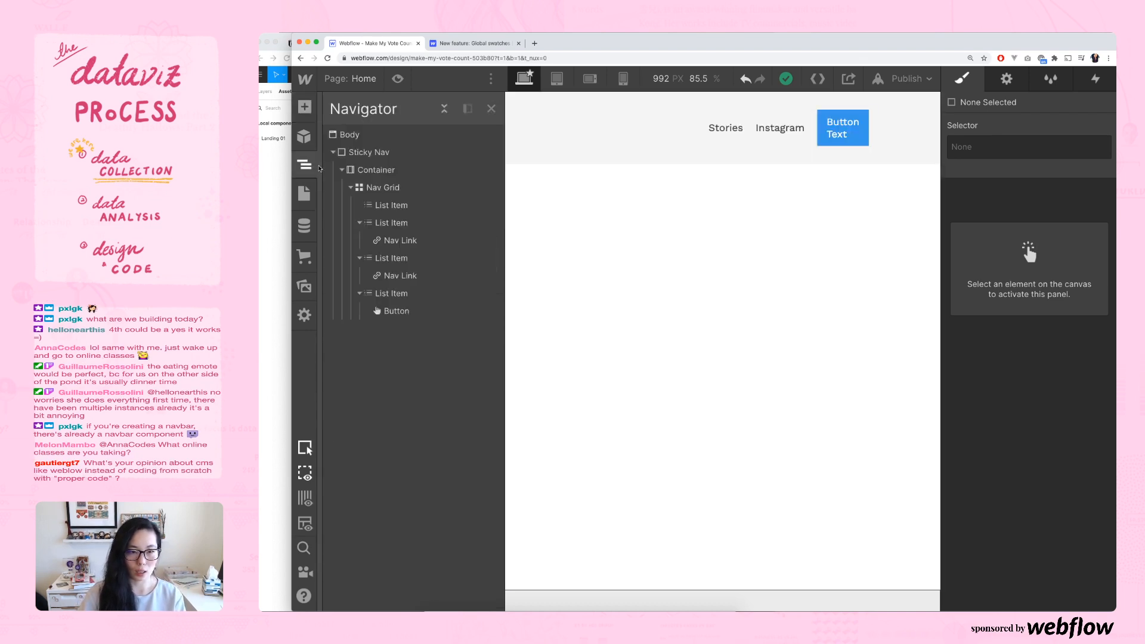
{"action": "left_click", "coordinate": [397, 276]}
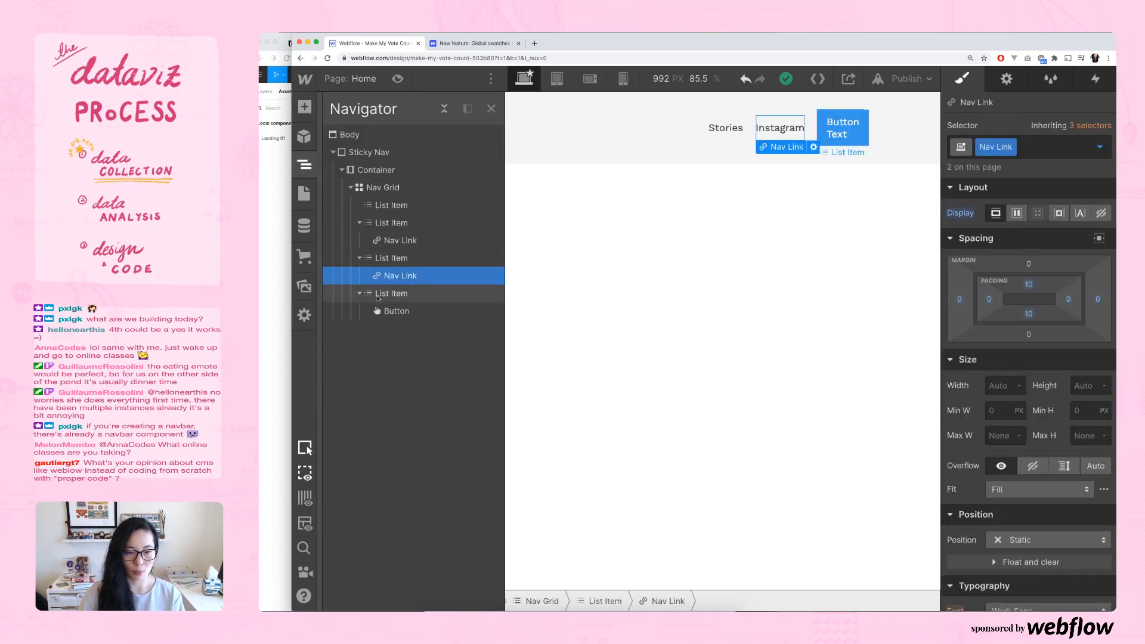
{"action": "left_click", "coordinate": [378, 260]}
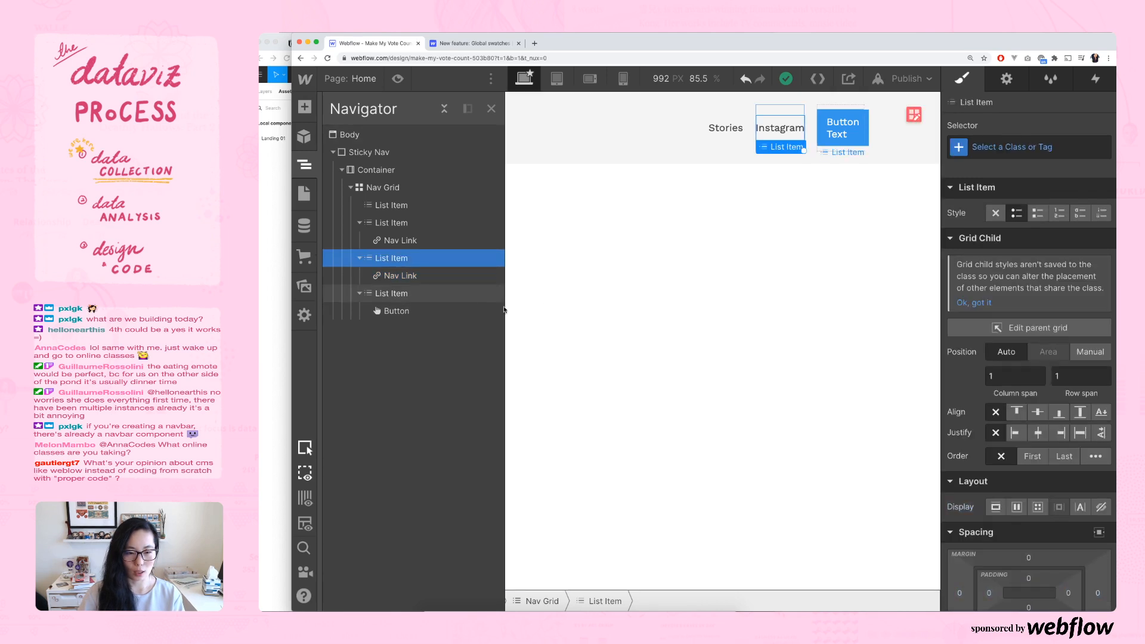
{"action": "key", "text": "super+d"}
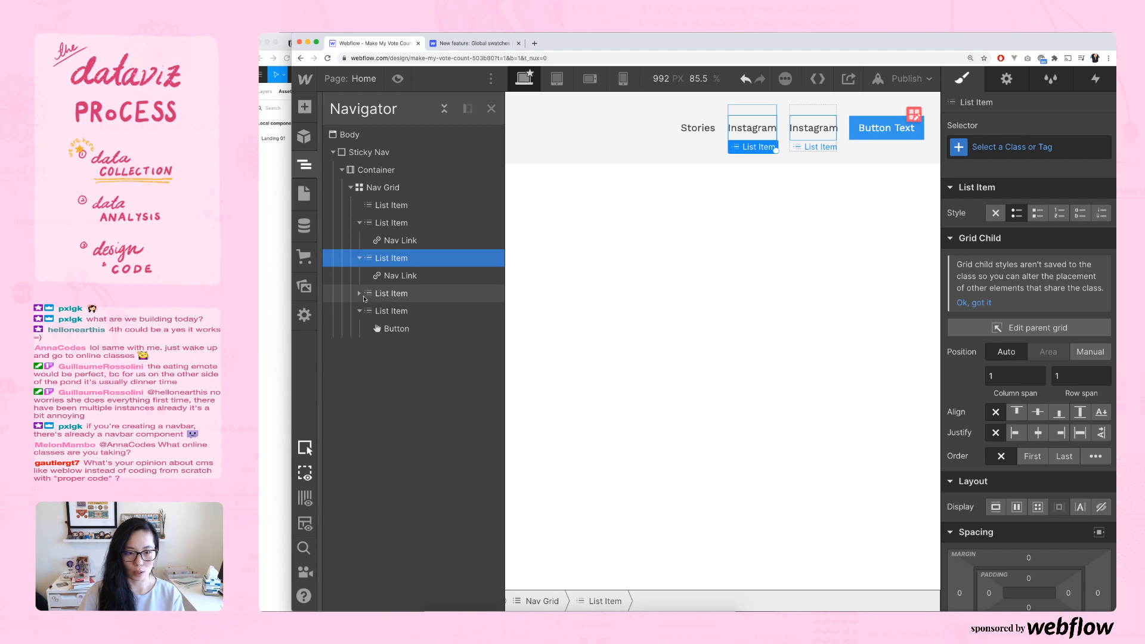
- Change the text of the duplicated Instagram nav link to "Subscribe"
{"action": "left_click", "coordinate": [382, 294]}
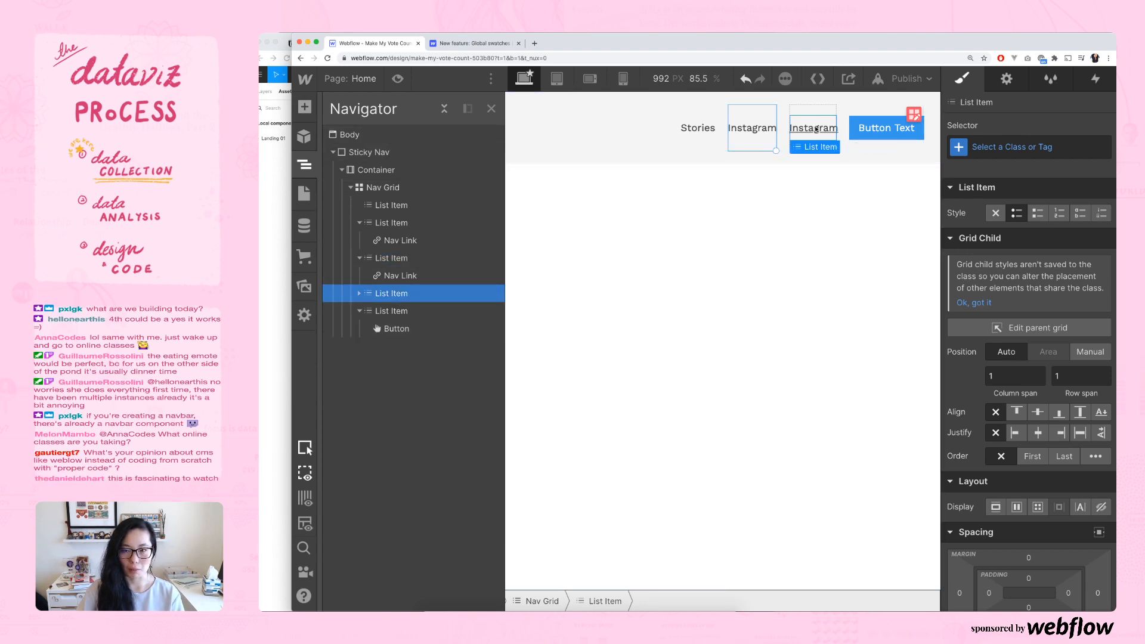
{"action": "left_click", "coordinate": [816, 129]}
{"action": "double_click", "coordinate": [801, 128]}
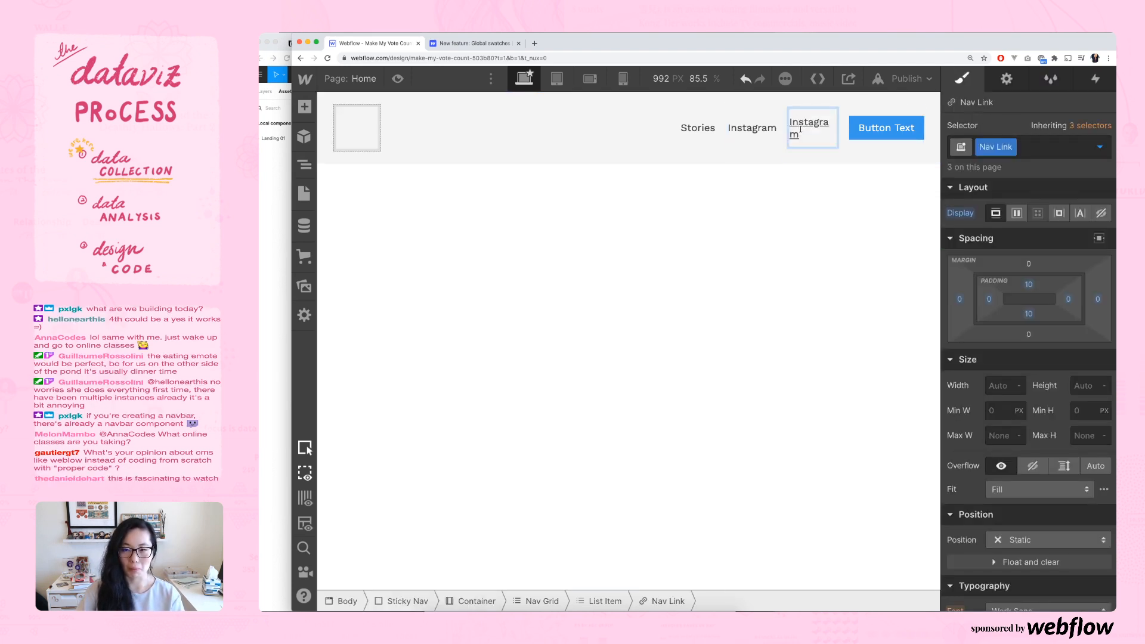
{"action": "double_click", "coordinate": [800, 129]}
{"action": "type", "text": "Subscri"}
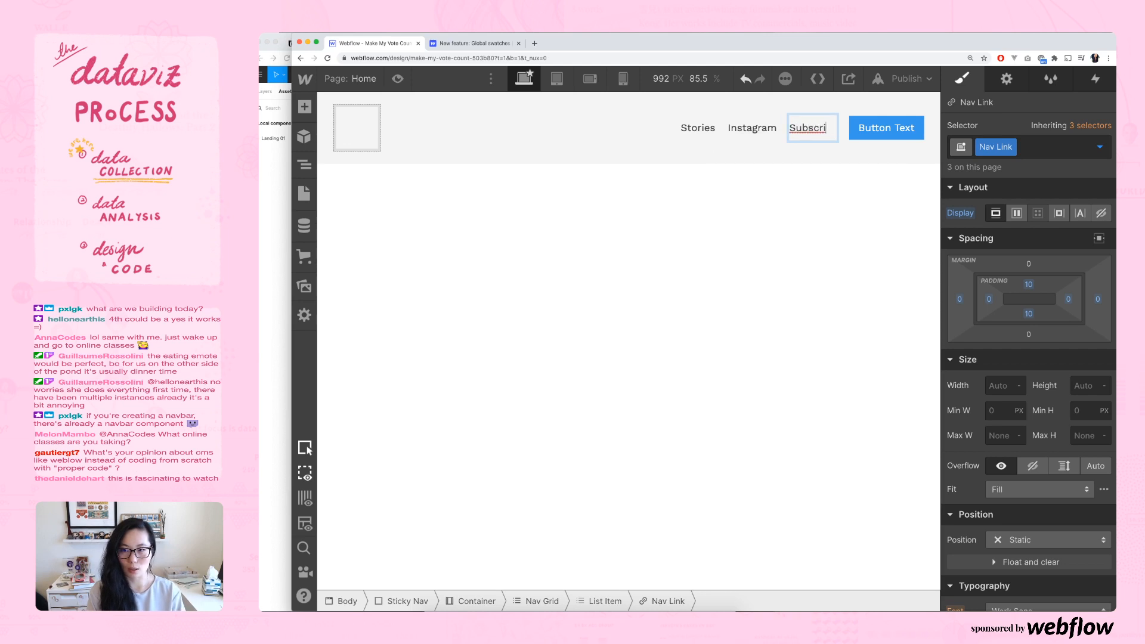
{"action": "type", "text": "be"}
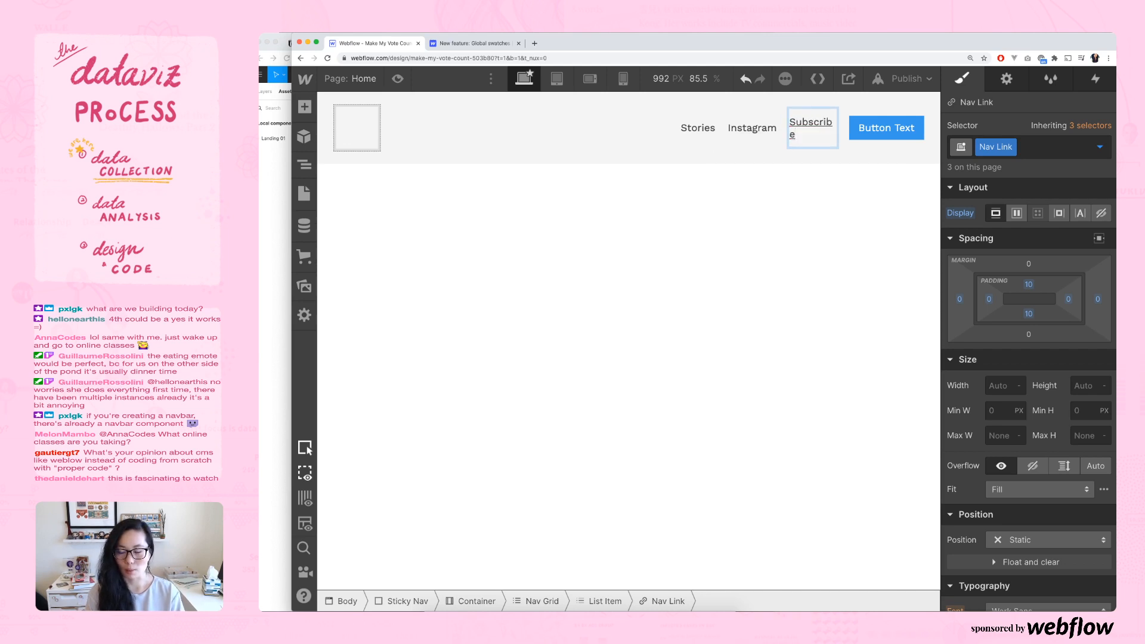
{"action": "left_click", "coordinate": [847, 288]}
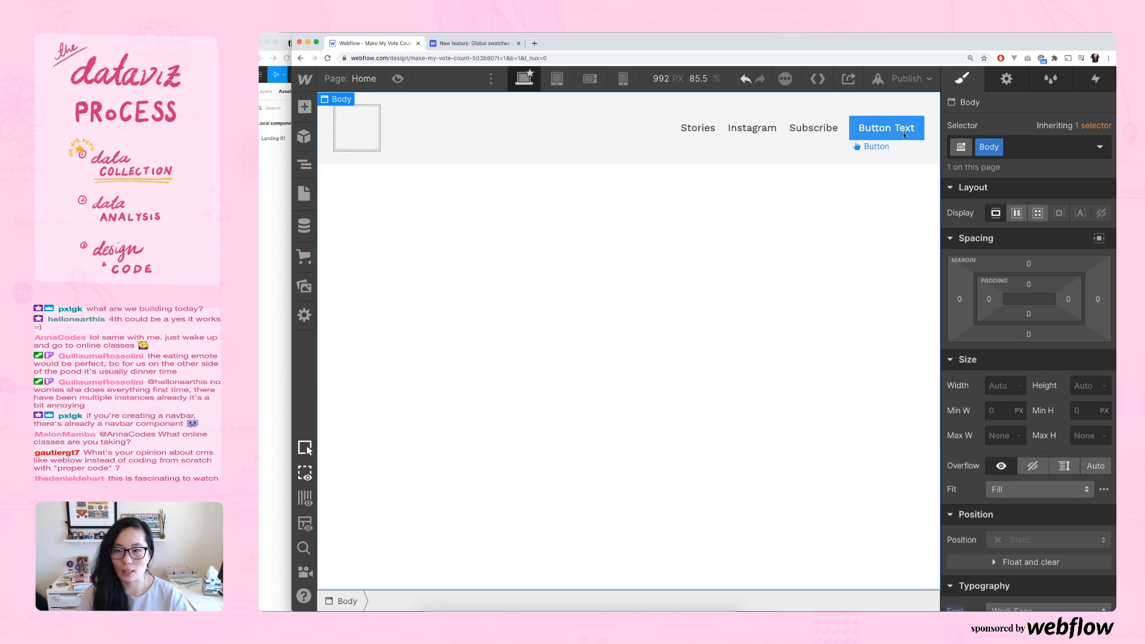
- Check the navigation button's label in the Figma design and set the Webflow button's text to "Donate"
{"action": "left_click", "coordinate": [268, 243]}
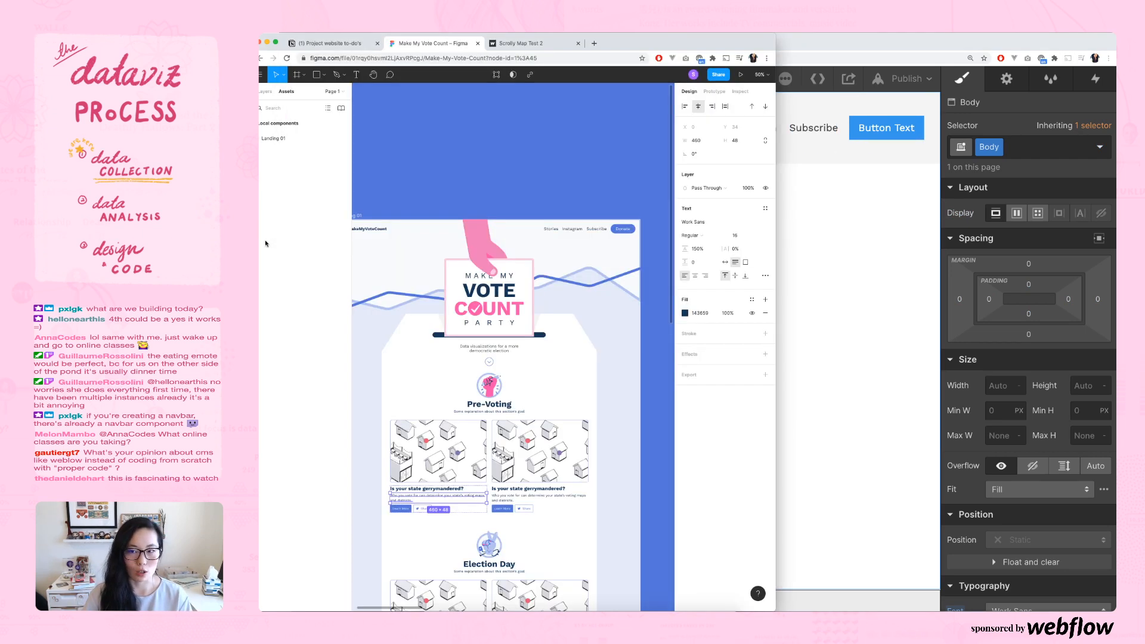
{"action": "left_click", "coordinate": [829, 206]}
{"action": "left_click", "coordinate": [886, 129]}
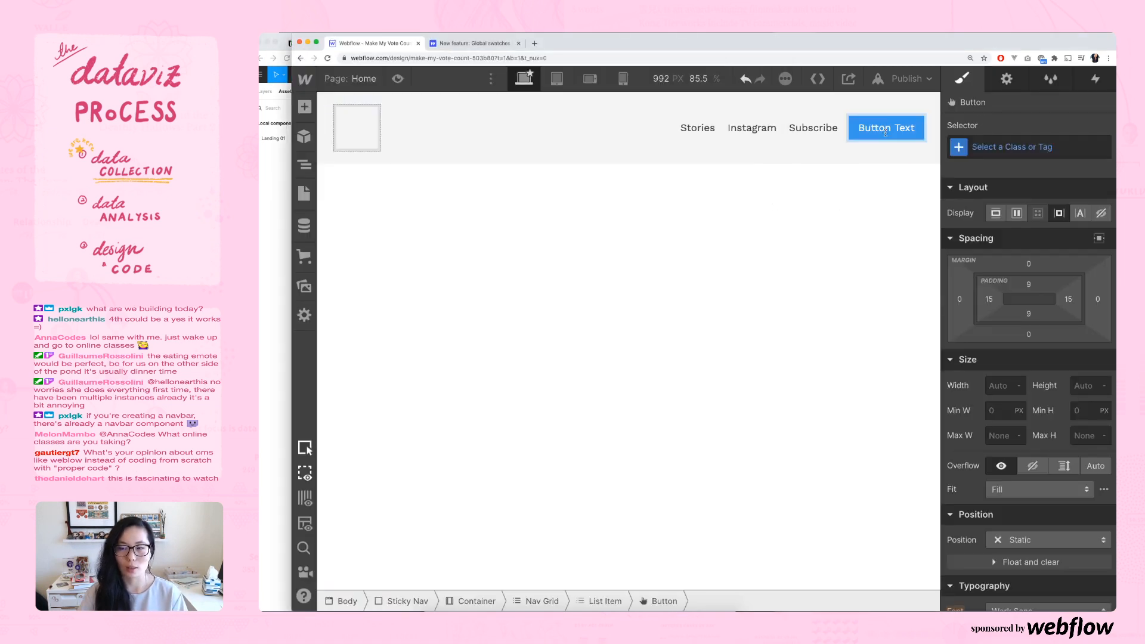
{"action": "double_click", "coordinate": [880, 130]}
{"action": "left_click_drag", "start_coordinate": [859, 129], "coordinate": [916, 129]}
{"action": "type", "text": "Donate"}
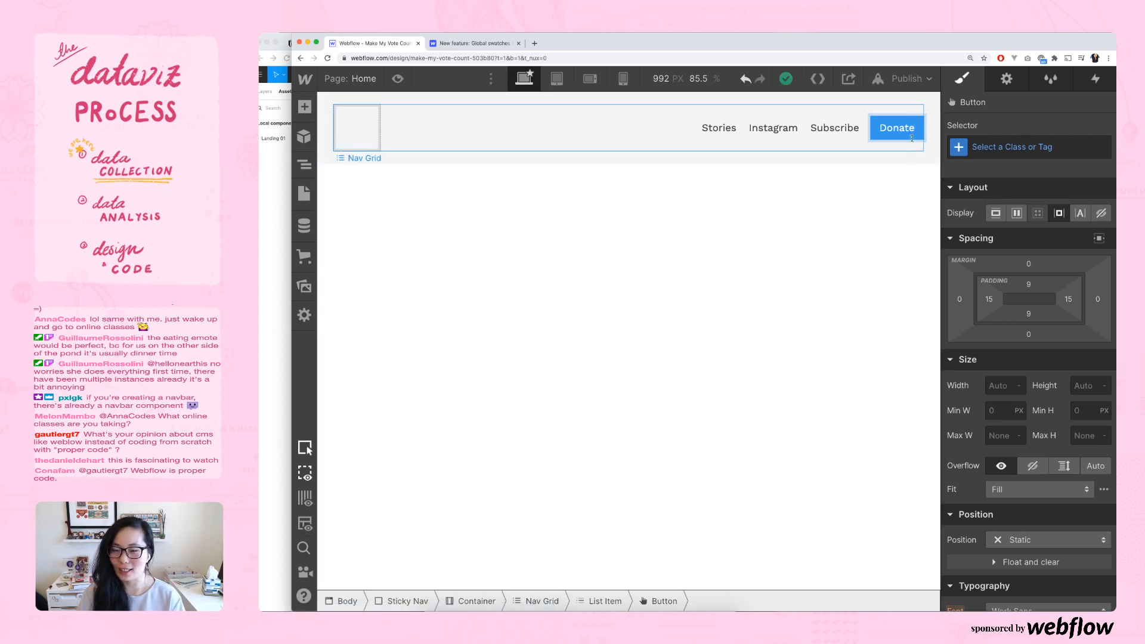
{"action": "left_click", "coordinate": [740, 232]}
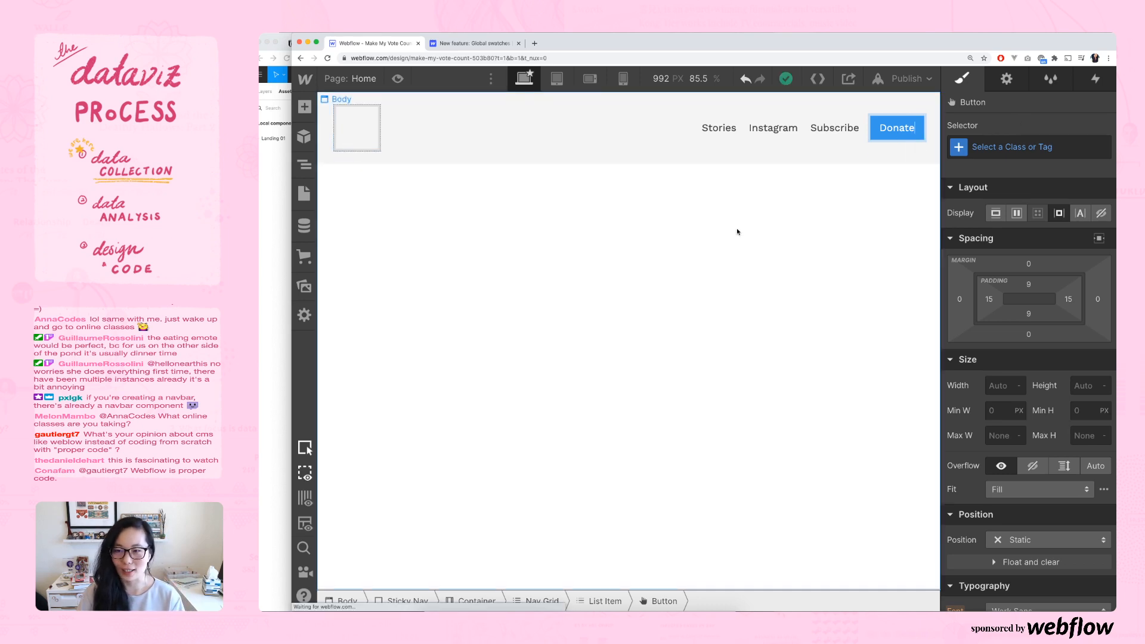
- Review the landing page design in Figma from the header through the content sections to the footer, and return to Webflow
{"action": "left_click", "coordinate": [279, 250]}
{"action": "scroll", "coordinate": [589, 331], "scroll_direction": "down", "scroll_amount": 5}
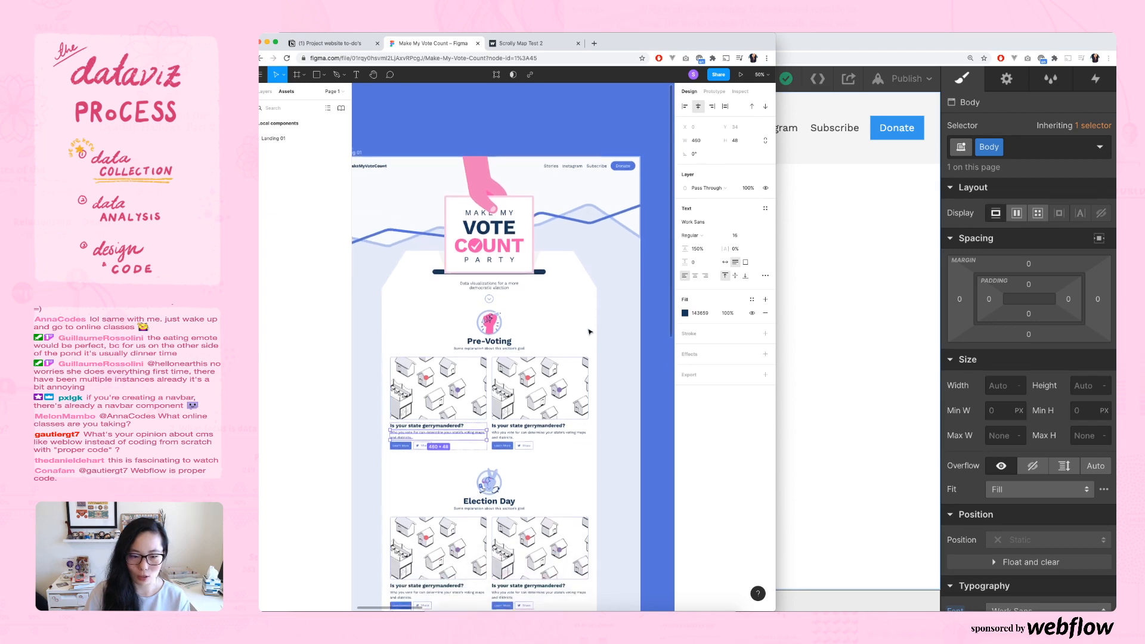
{"action": "scroll", "coordinate": [589, 331], "scroll_direction": "down", "scroll_amount": 8}
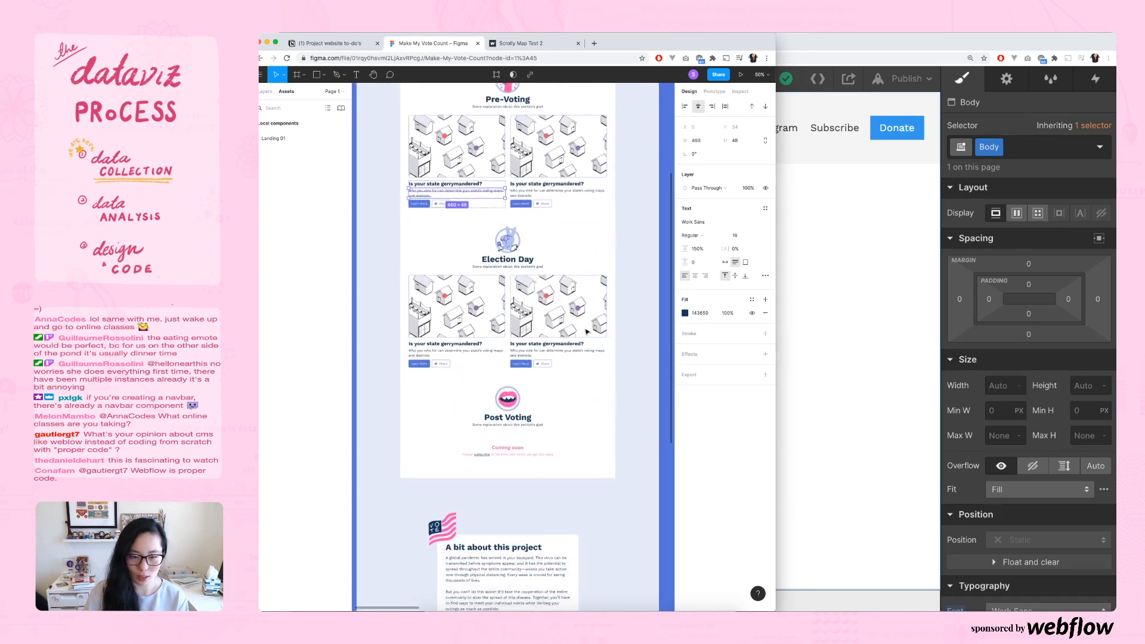
{"action": "scroll", "coordinate": [587, 332], "scroll_direction": "down", "scroll_amount": 10}
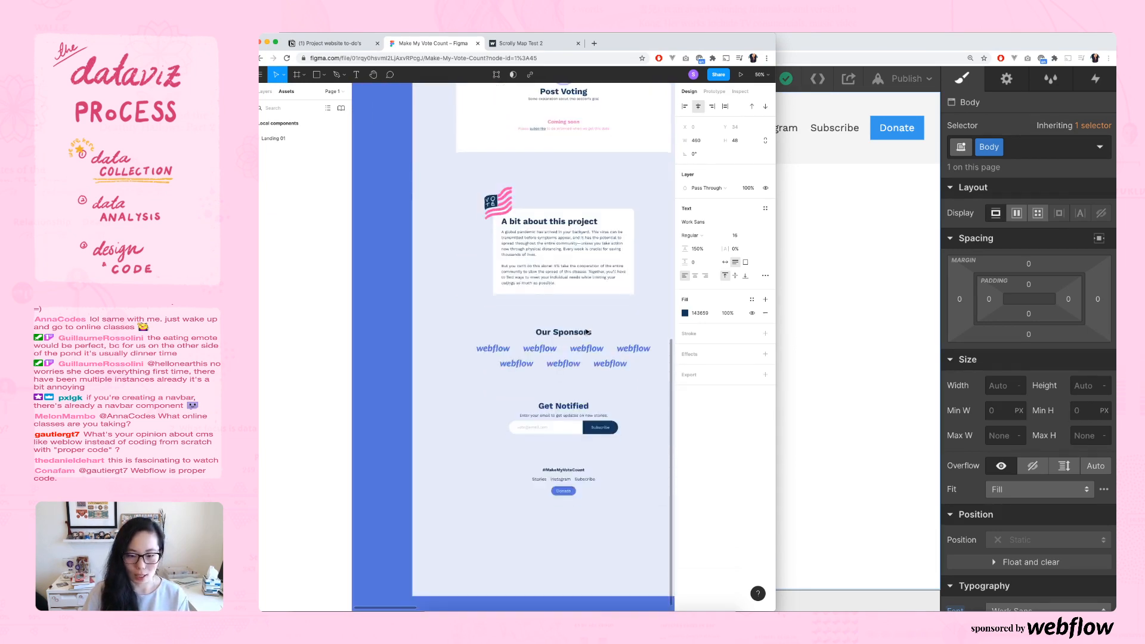
{"action": "scroll", "coordinate": [587, 332], "scroll_direction": "down", "scroll_amount": 1}
{"action": "scroll", "coordinate": [587, 332], "scroll_direction": "right", "scroll_amount": 3}
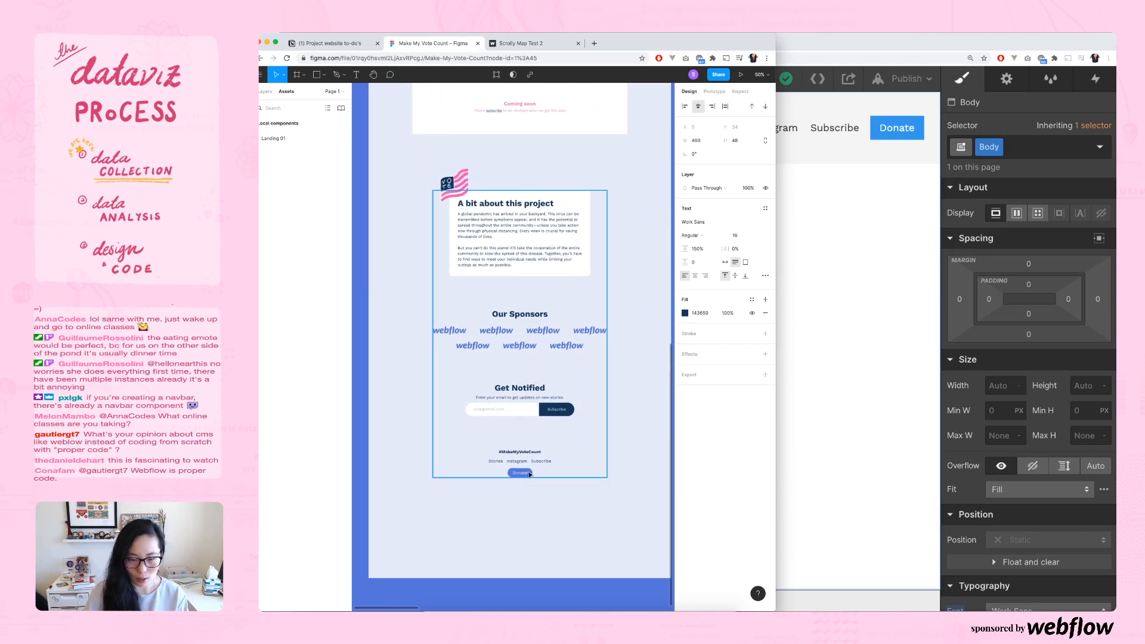
{"action": "left_click", "coordinate": [554, 520]}
{"action": "scroll", "coordinate": [555, 519], "scroll_direction": "up", "scroll_amount": 10}
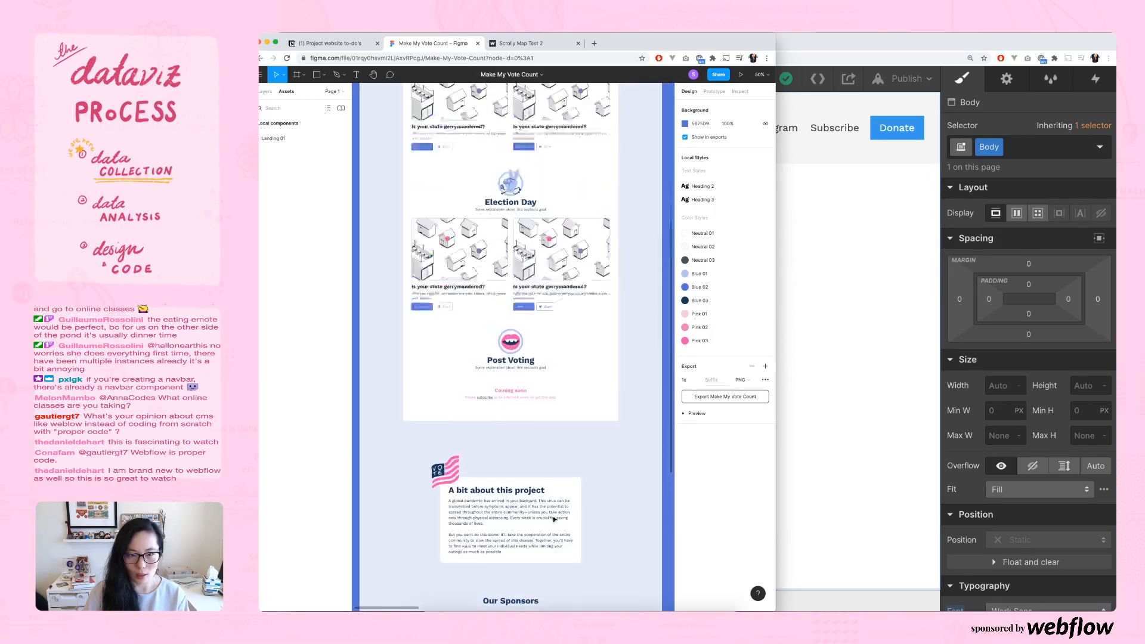
{"action": "scroll", "coordinate": [554, 519], "scroll_direction": "up", "scroll_amount": 10}
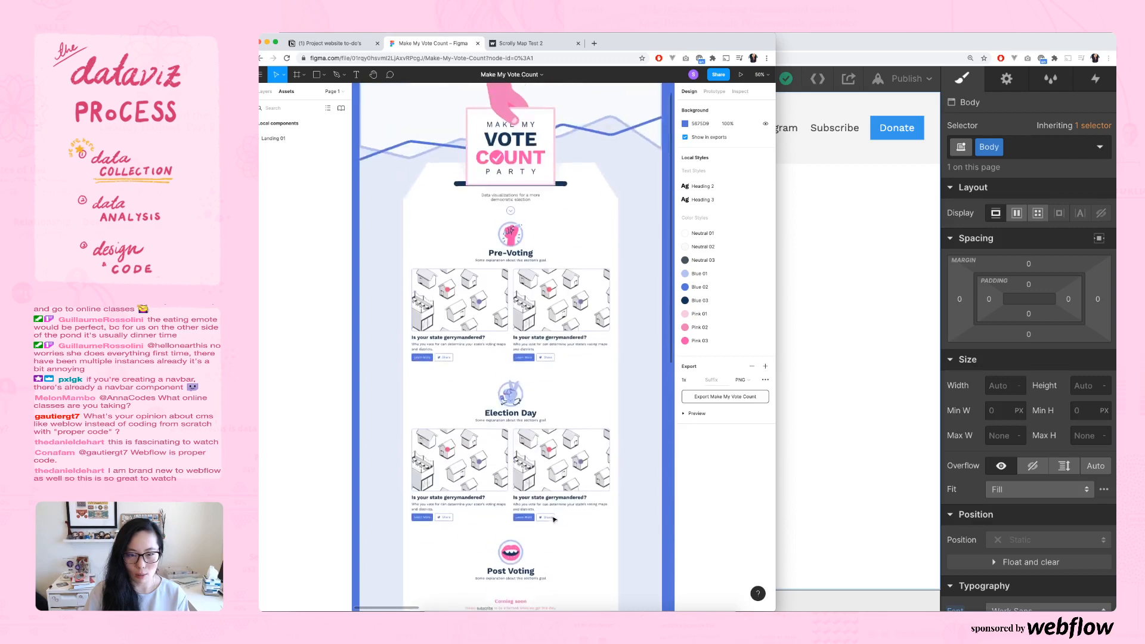
{"action": "left_click", "coordinate": [824, 354]}
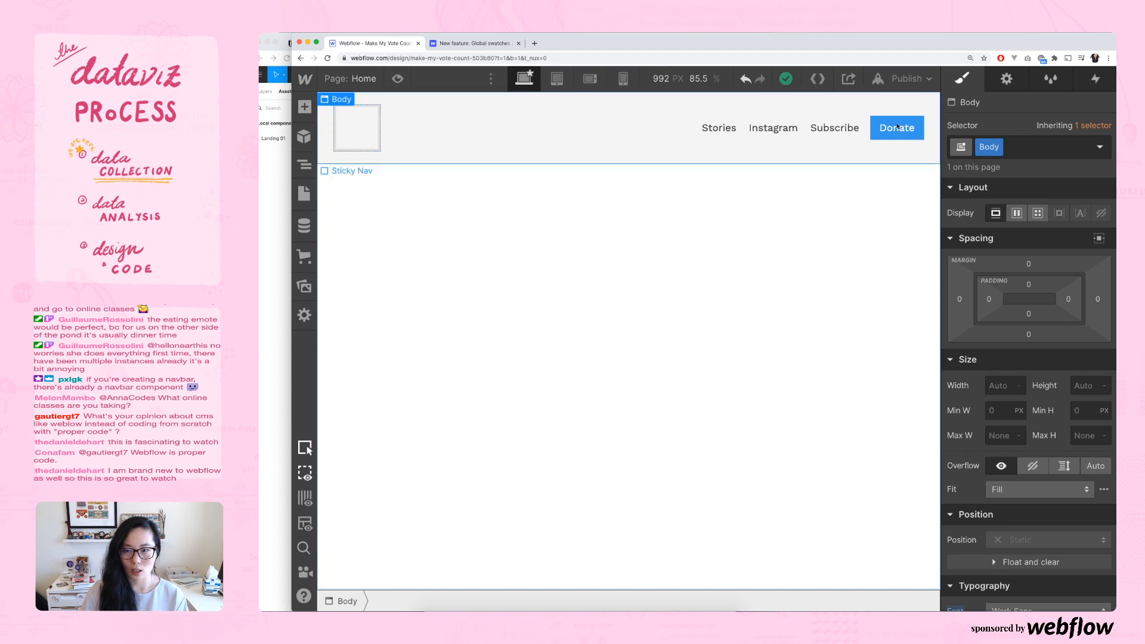
{"action": "left_click", "coordinate": [878, 124]}
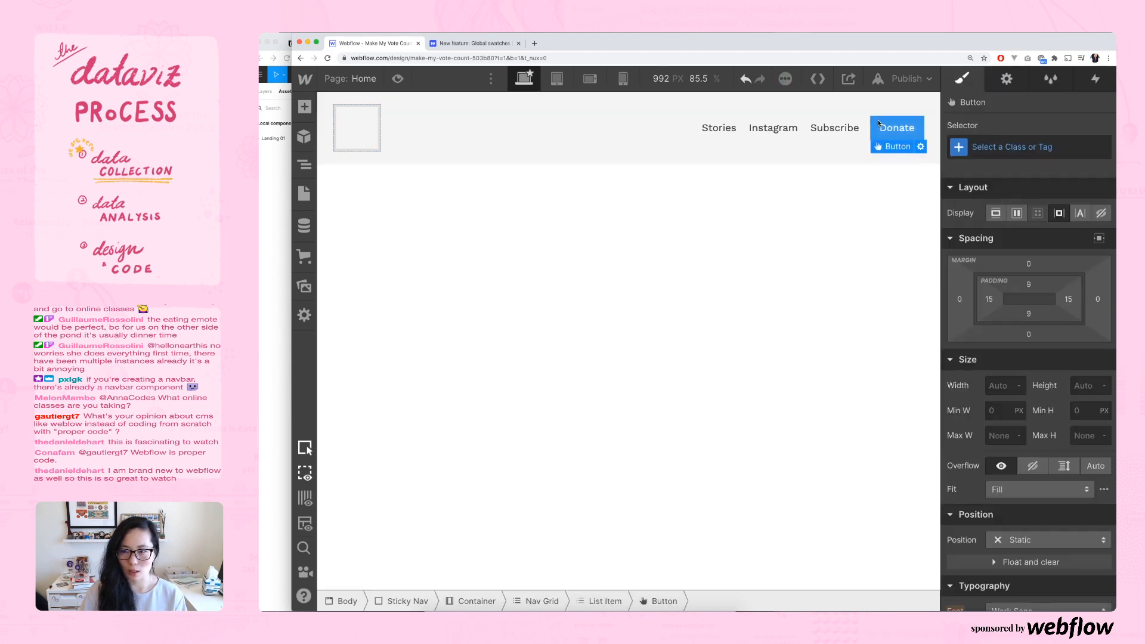
{"action": "left_click", "coordinate": [1050, 147]}
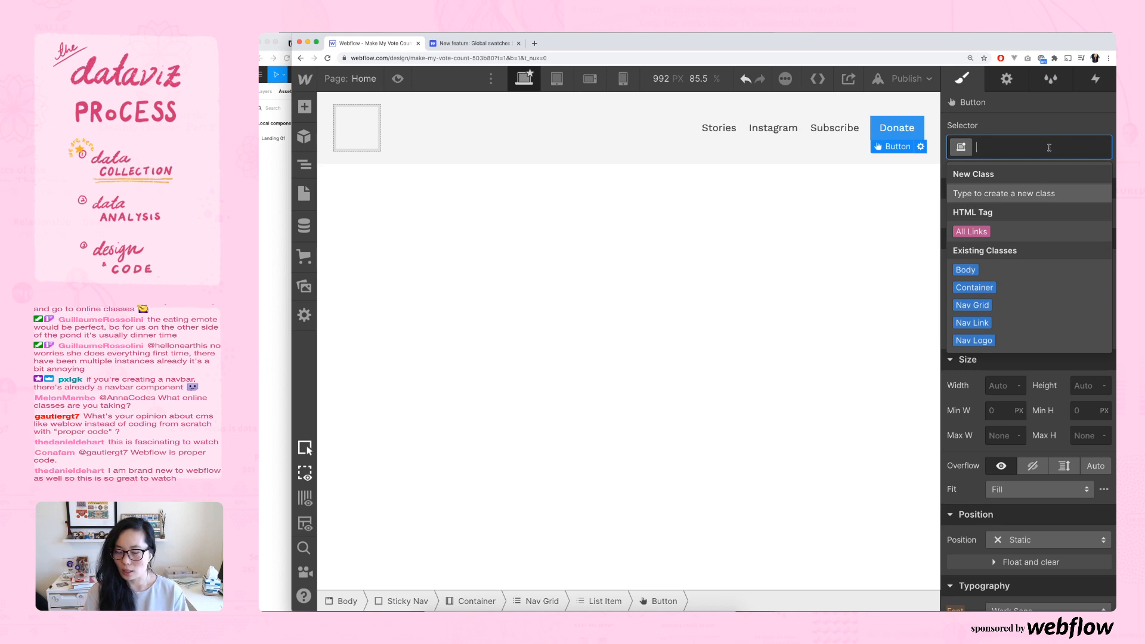
{"action": "type", "text": "button"}
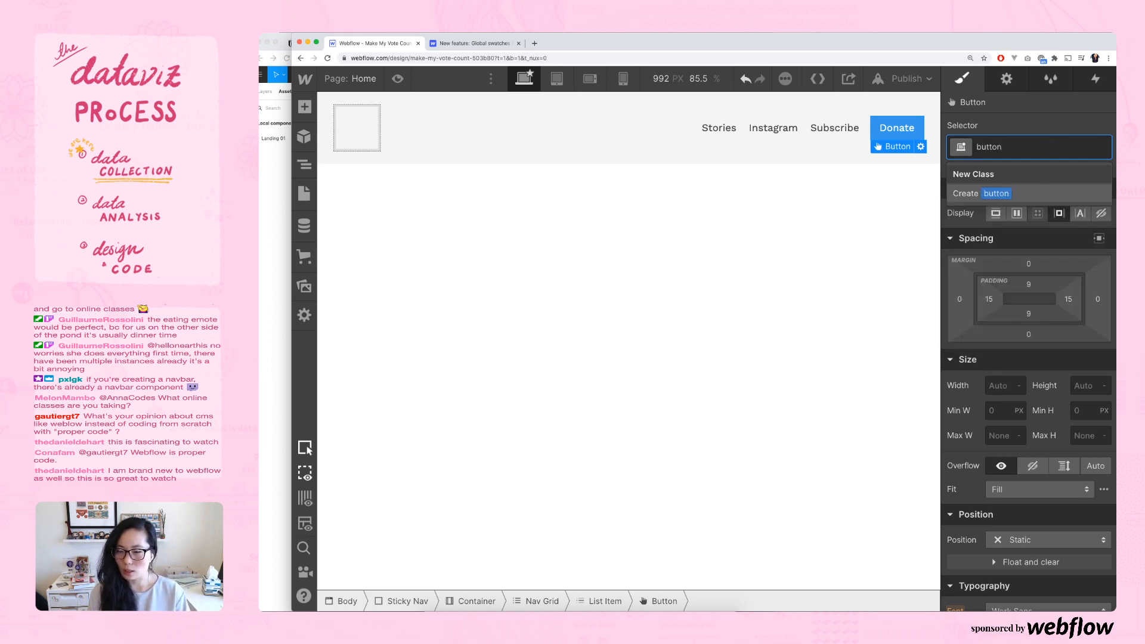
{"action": "key", "text": "BackSpace"}
{"action": "key", "text": "BackSpace"}
{"action": "key", "text": "BackSpace"}
{"action": "key", "text": "BackSpace"}
{"action": "key", "text": "BackSpace"}
{"action": "key", "text": "BackSpace"}
{"action": "type", "text": "Bu"}
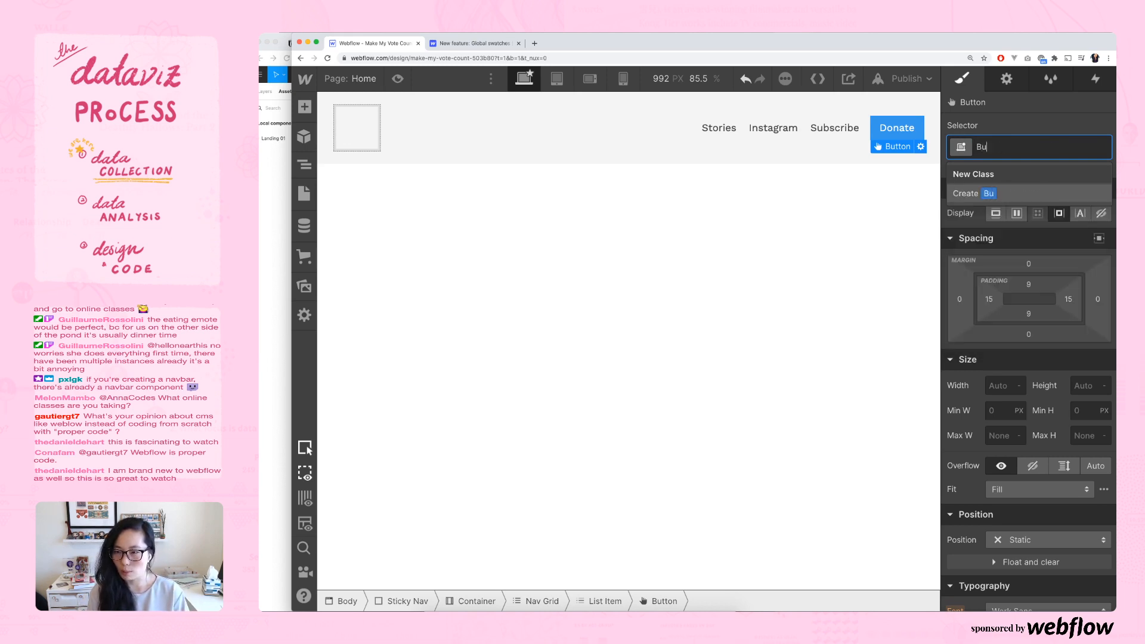
{"action": "type", "text": "tton"}
{"action": "key", "text": "BackSpace"}
{"action": "key", "text": "BackSpace"}
{"action": "key", "text": "BackSpace"}
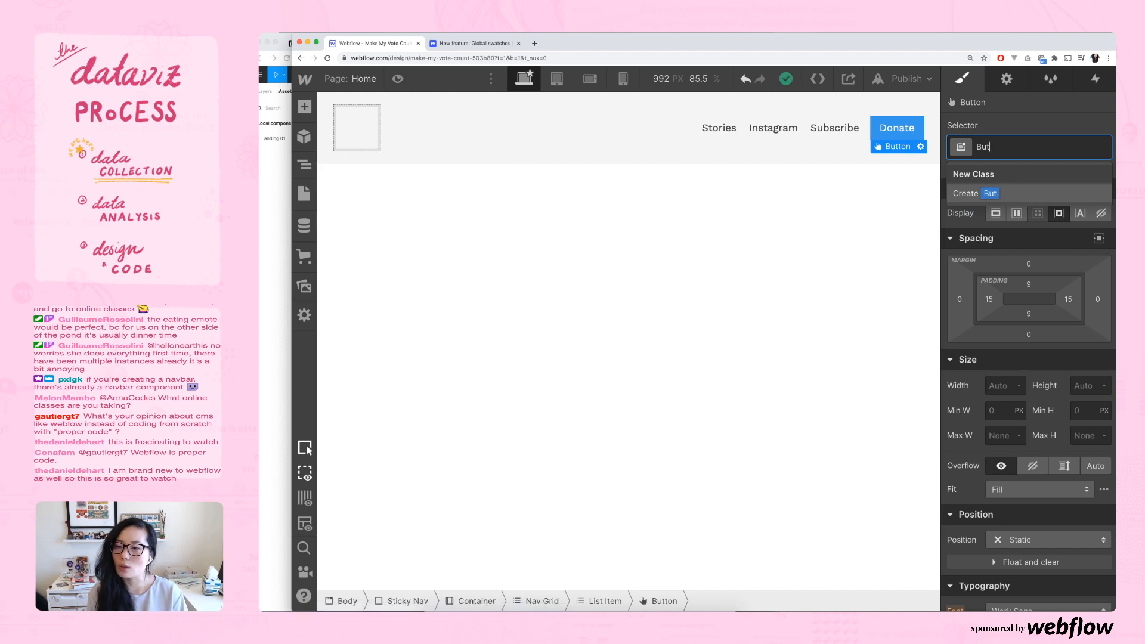
{"action": "key", "text": "BackSpace"}
{"action": "key", "text": "BackSpace"}
{"action": "key", "text": "BackSpace"}
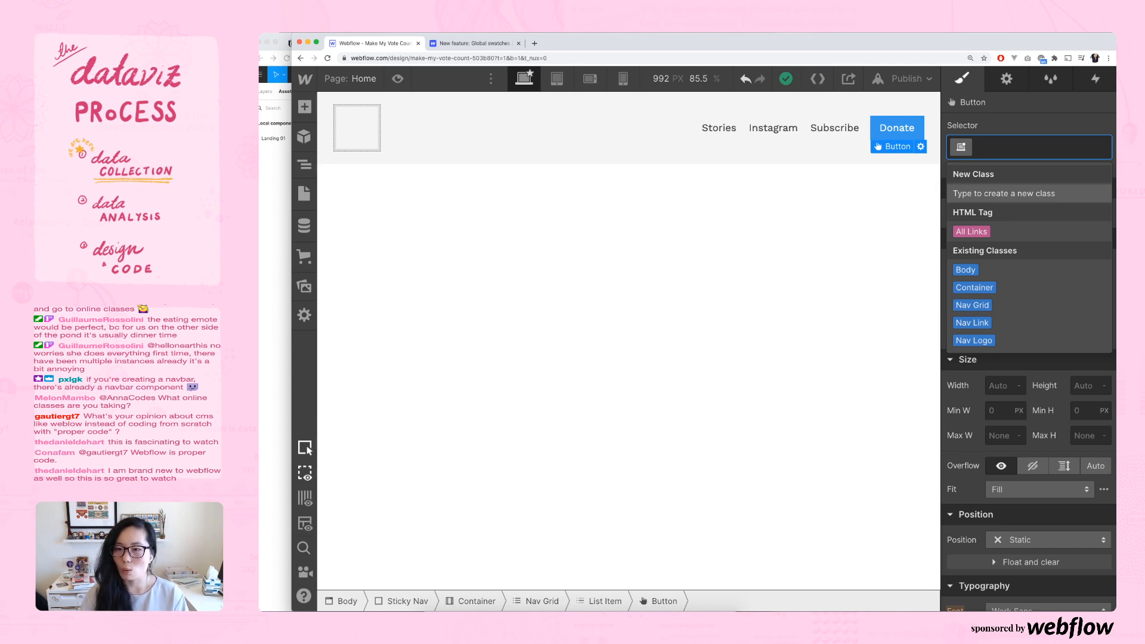
{"action": "key", "text": "Escape"}
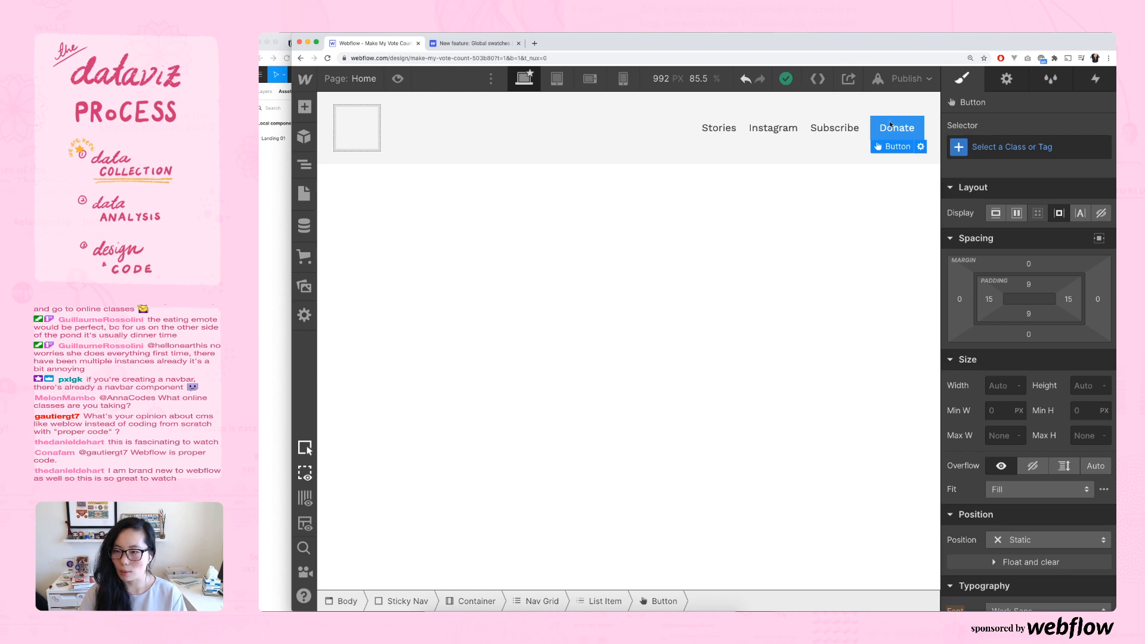
- Review the Donate button's element settings and its style options
{"action": "left_click_drag", "start_coordinate": [892, 126], "coordinate": [894, 133]}
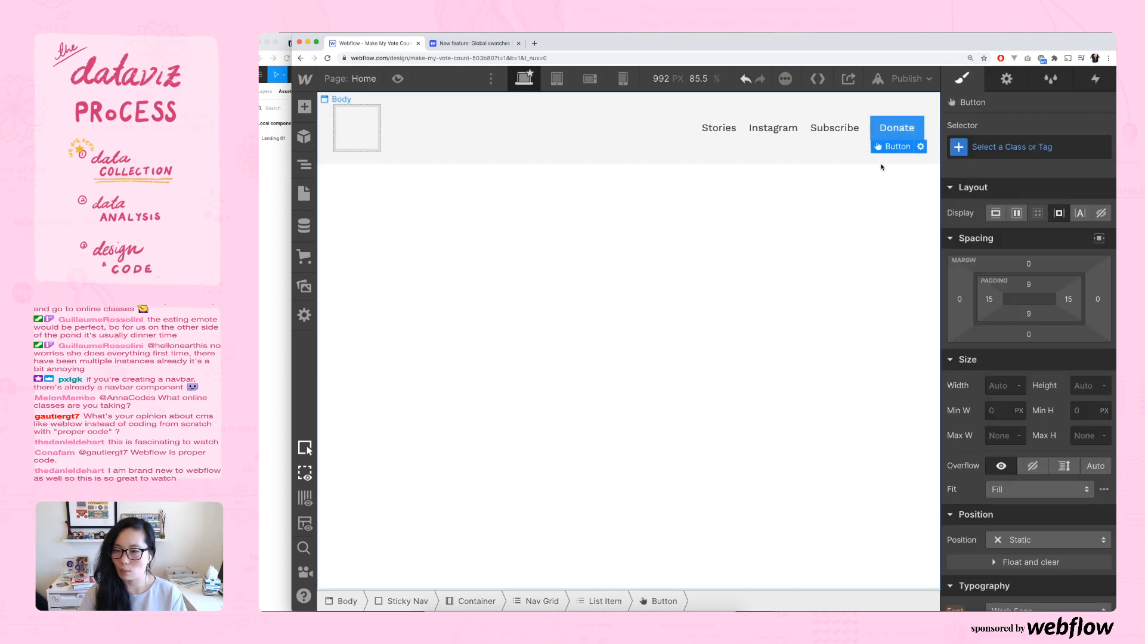
{"action": "left_click", "coordinate": [1007, 79]}
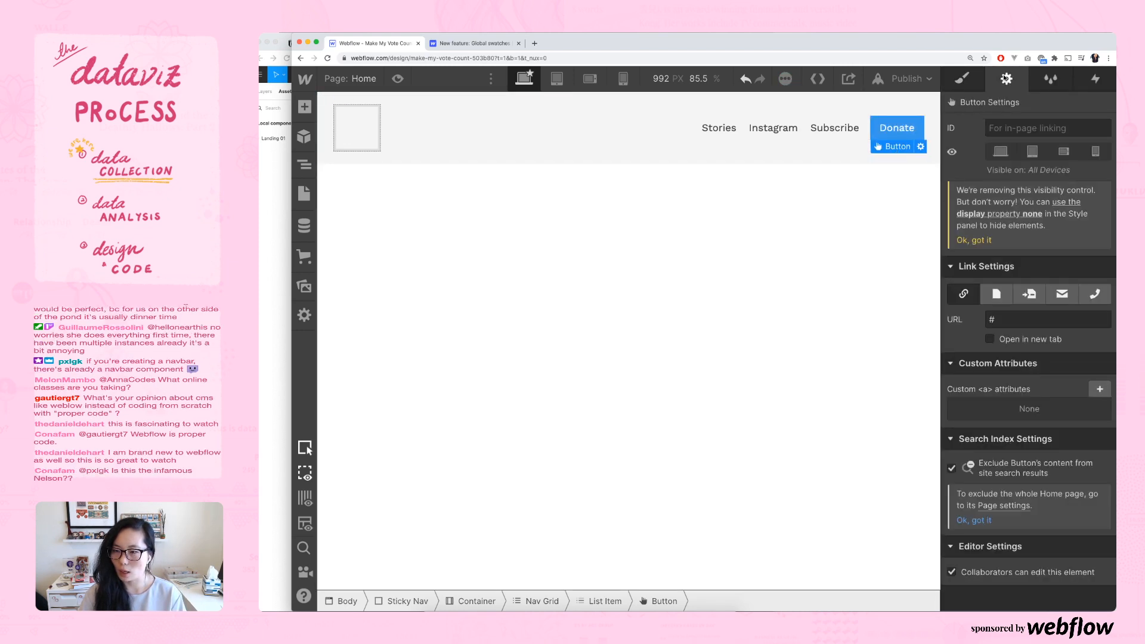
{"action": "left_click", "coordinate": [976, 88]}
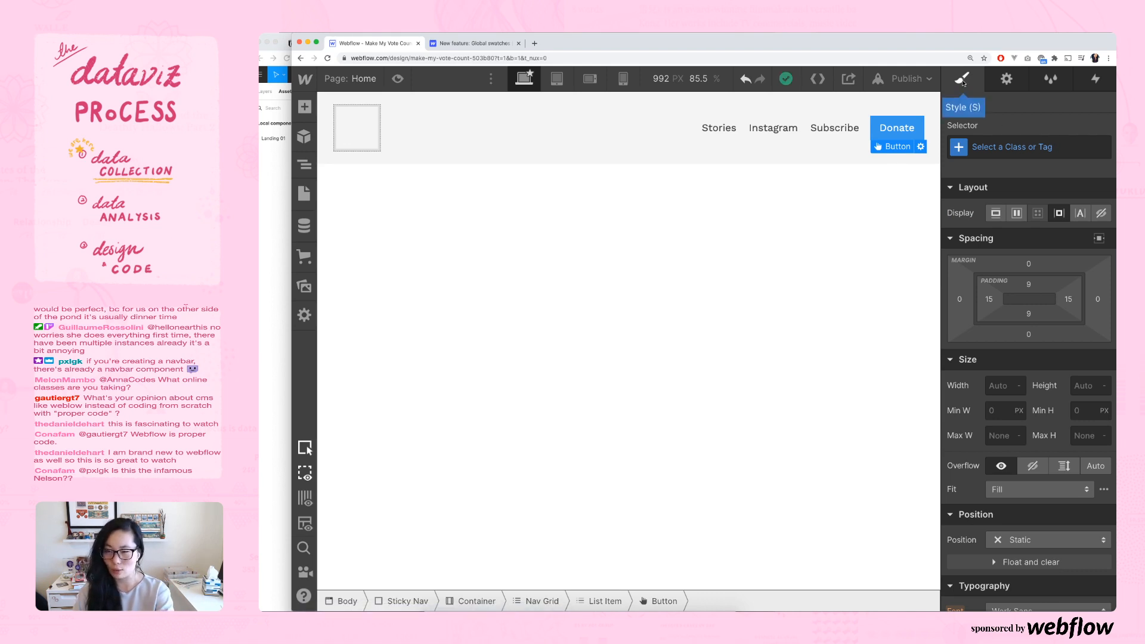
{"action": "left_click", "coordinate": [1008, 81]}
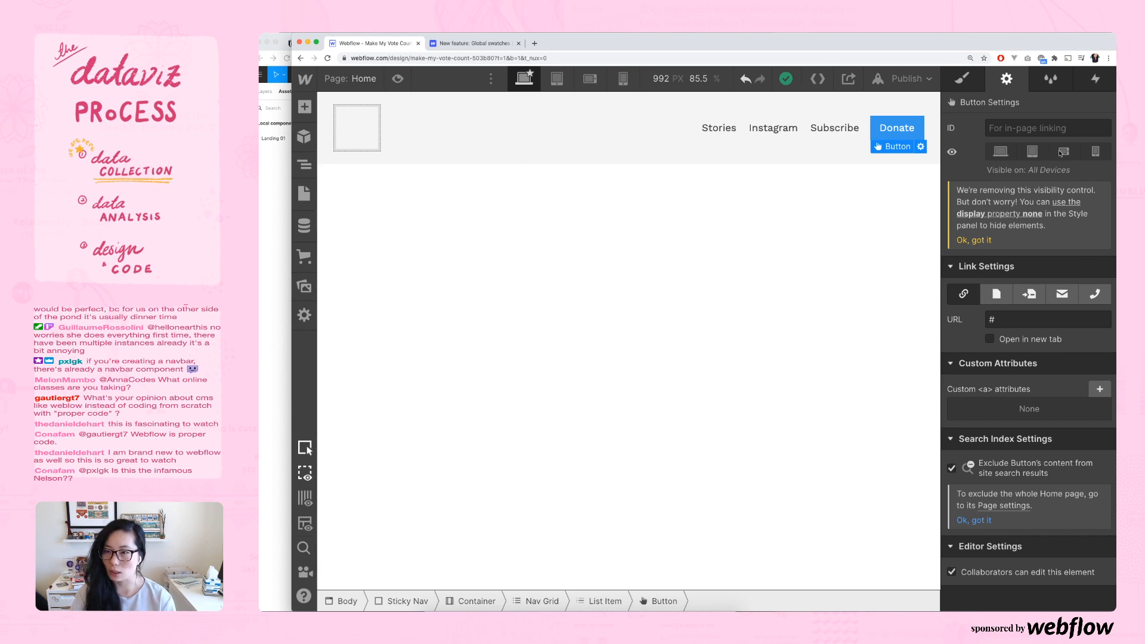
- Review the project's classes in the Style Manager, including the elements that use the Nav Link class and its renaming option
{"action": "left_click", "coordinate": [1051, 78]}
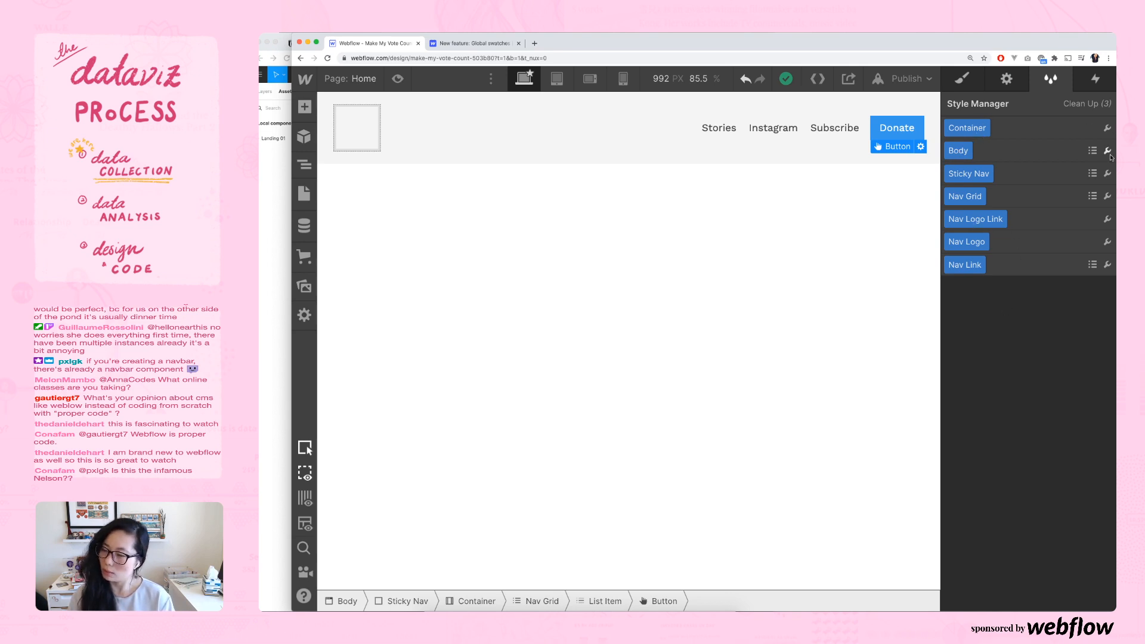
{"action": "left_click", "coordinate": [900, 253]}
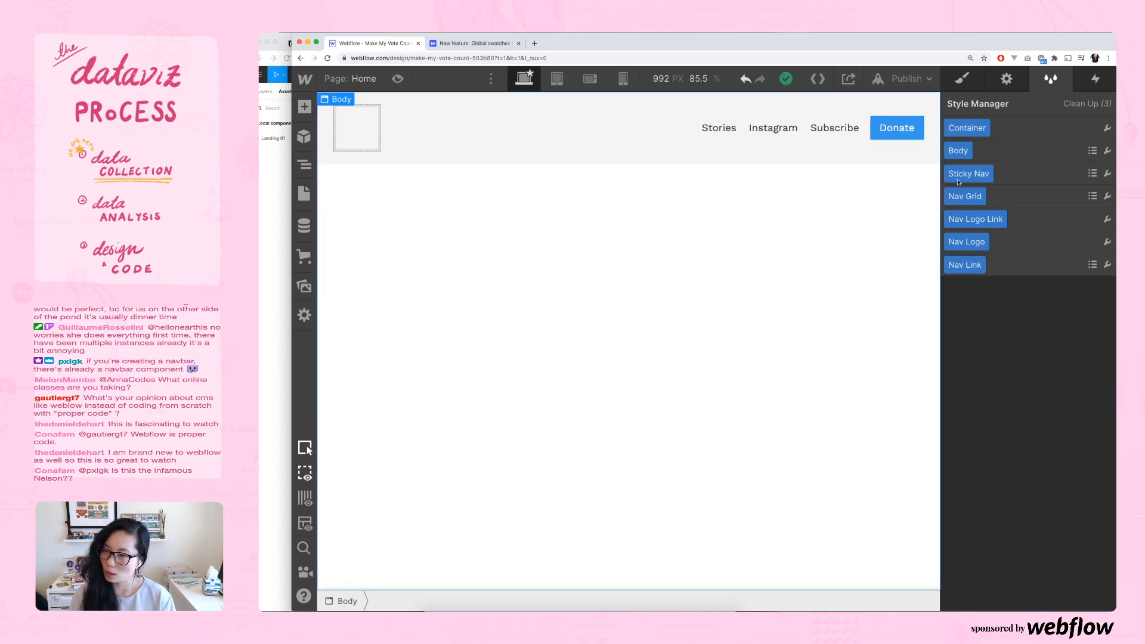
{"action": "left_click", "coordinate": [1094, 265]}
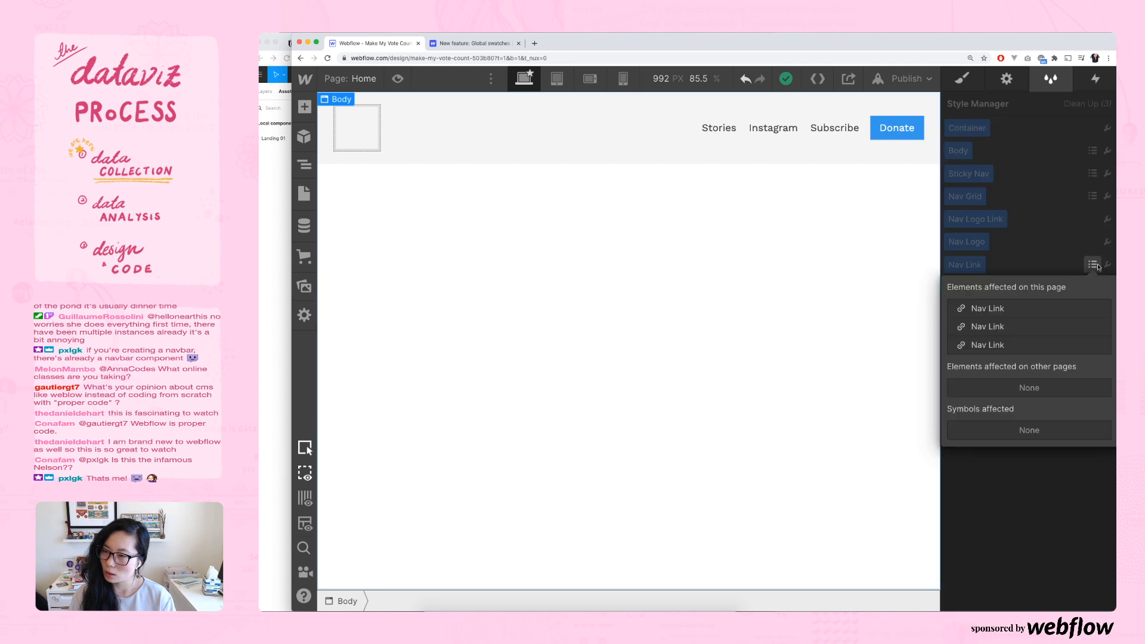
{"action": "left_click", "coordinate": [1027, 484]}
{"action": "left_click", "coordinate": [1108, 265]}
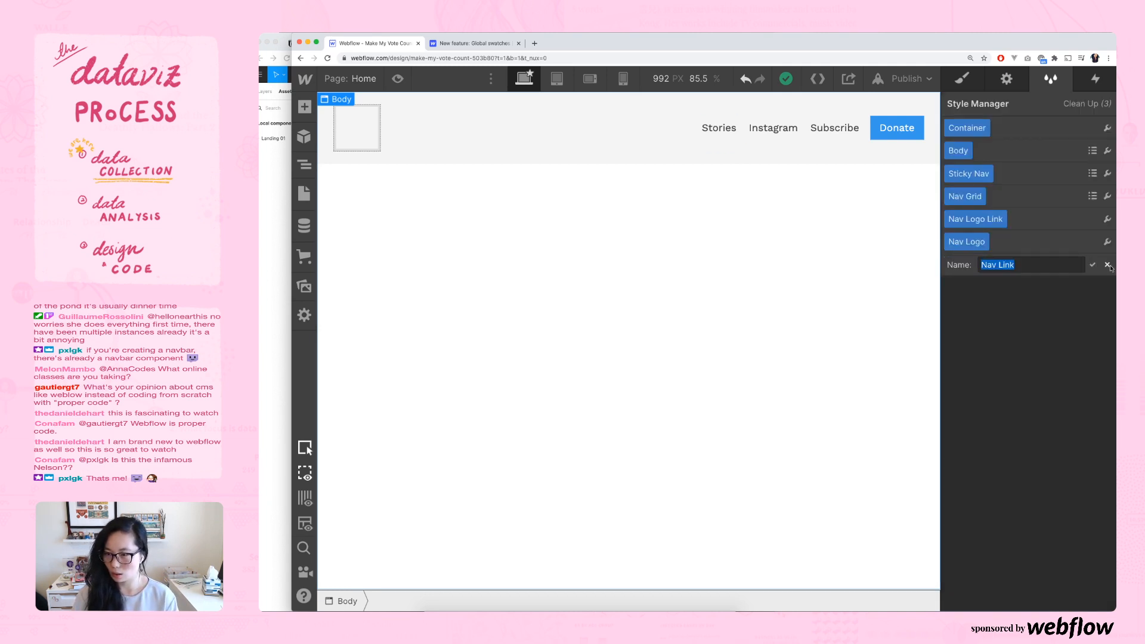
{"action": "left_click", "coordinate": [1091, 322]}
{"action": "left_click", "coordinate": [1110, 267]}
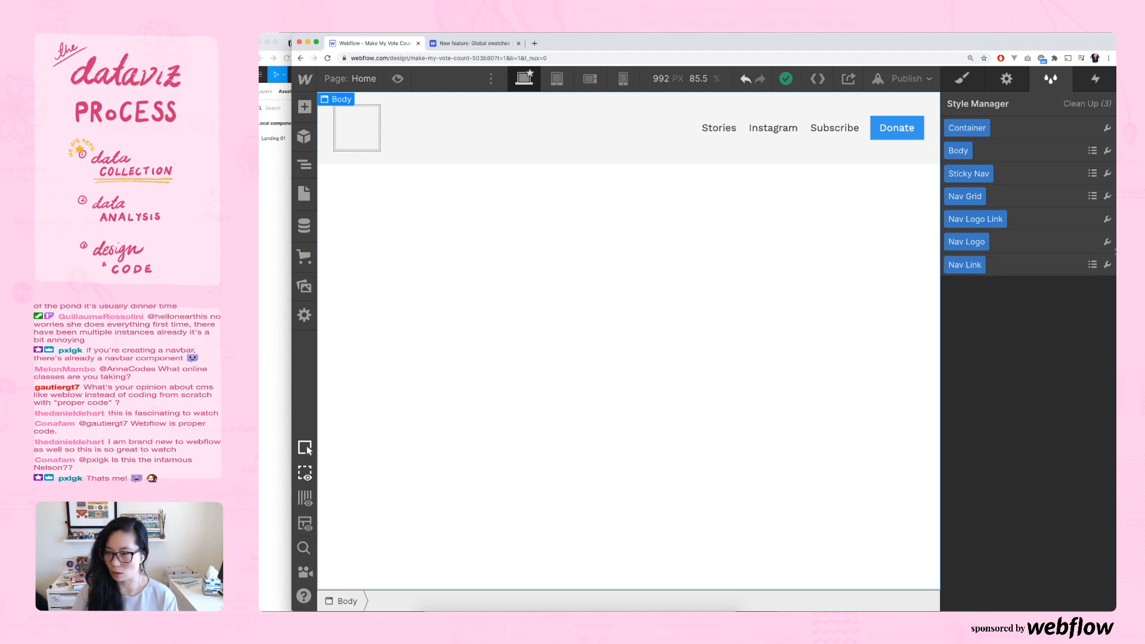
- Review the class options available for the Body selector in the style settings
{"action": "left_click", "coordinate": [962, 79]}
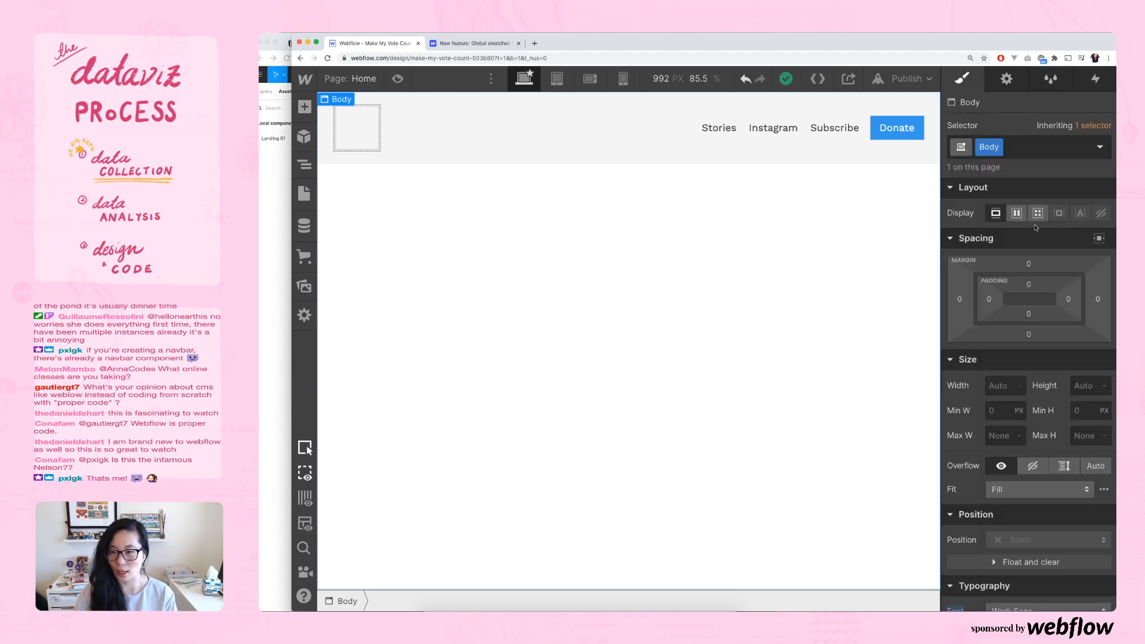
{"action": "left_click", "coordinate": [998, 148]}
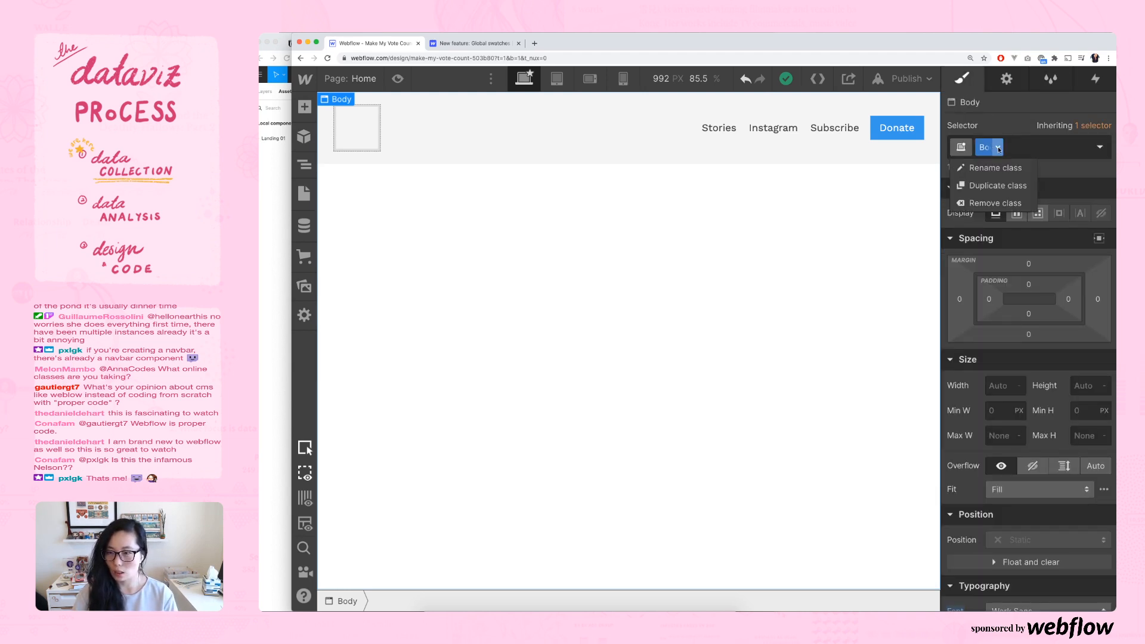
{"action": "left_click", "coordinate": [1024, 152]}
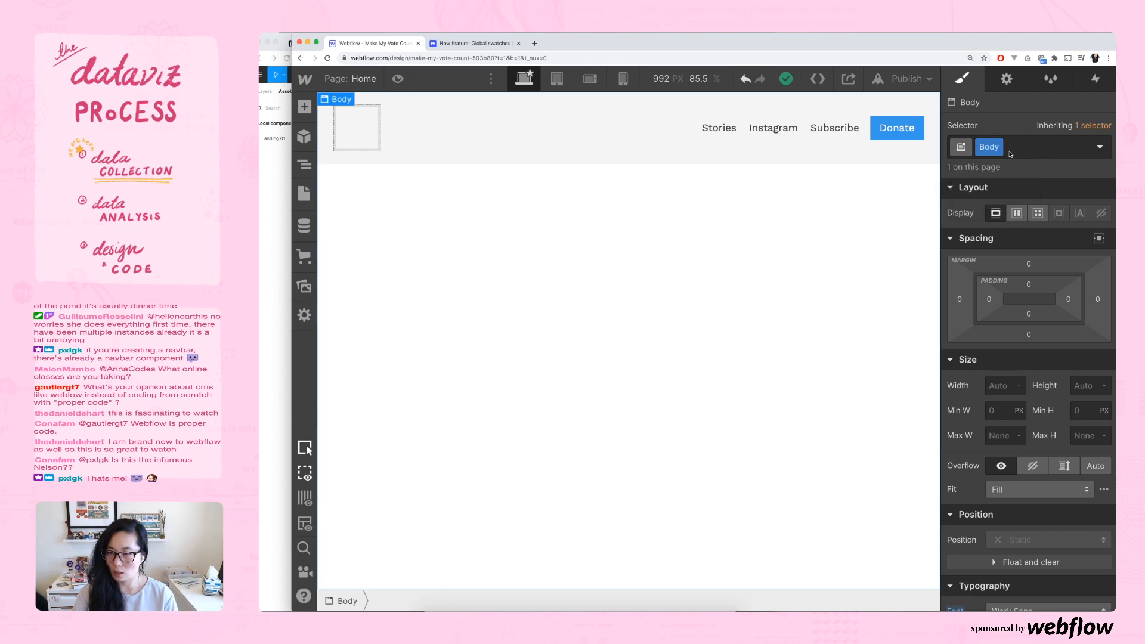
{"action": "left_click", "coordinate": [1013, 154]}
- Select the Donate button, copy the hex code of the Blue 02 colour style in Figma, and return to Webflow
{"action": "left_click", "coordinate": [894, 131]}
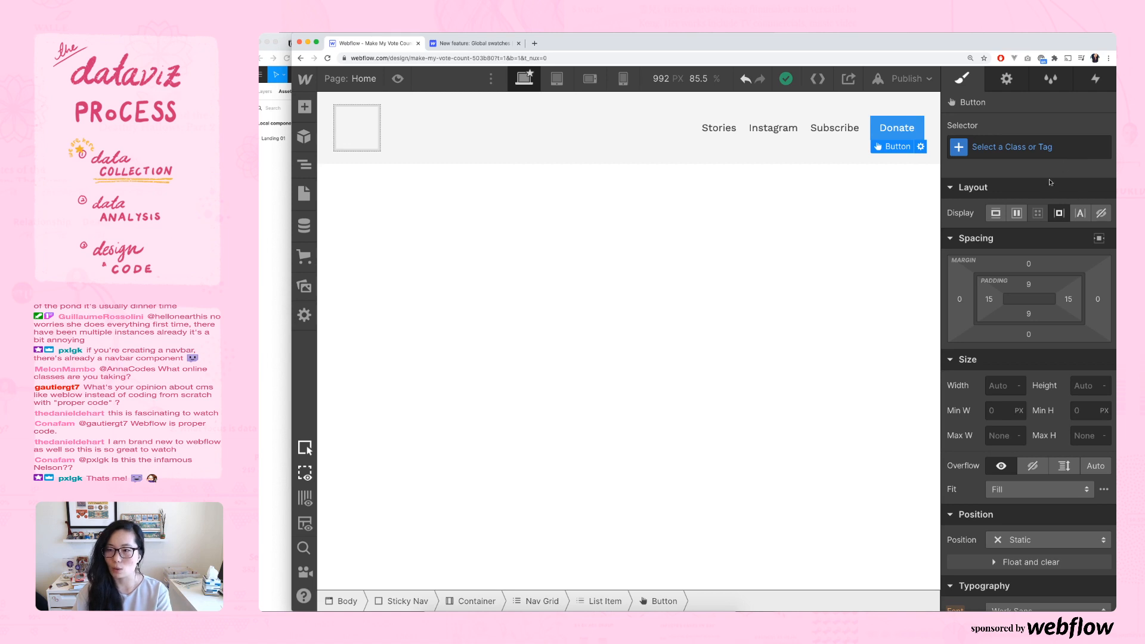
{"action": "scroll", "coordinate": [1051, 182], "scroll_direction": "down", "scroll_amount": 8}
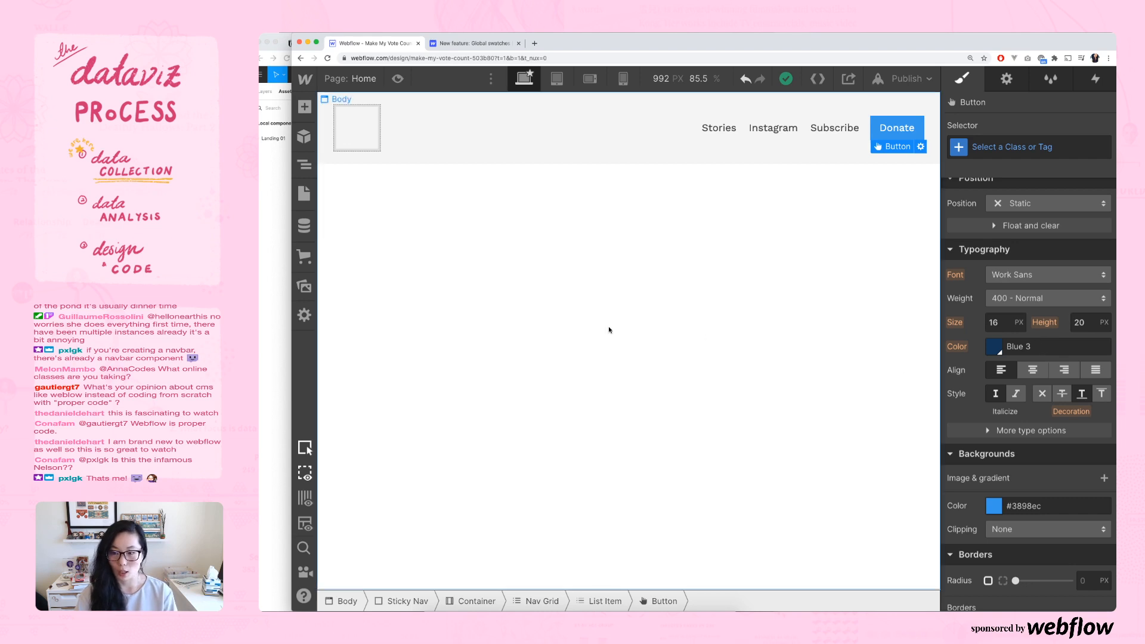
{"action": "left_click", "coordinate": [268, 332]}
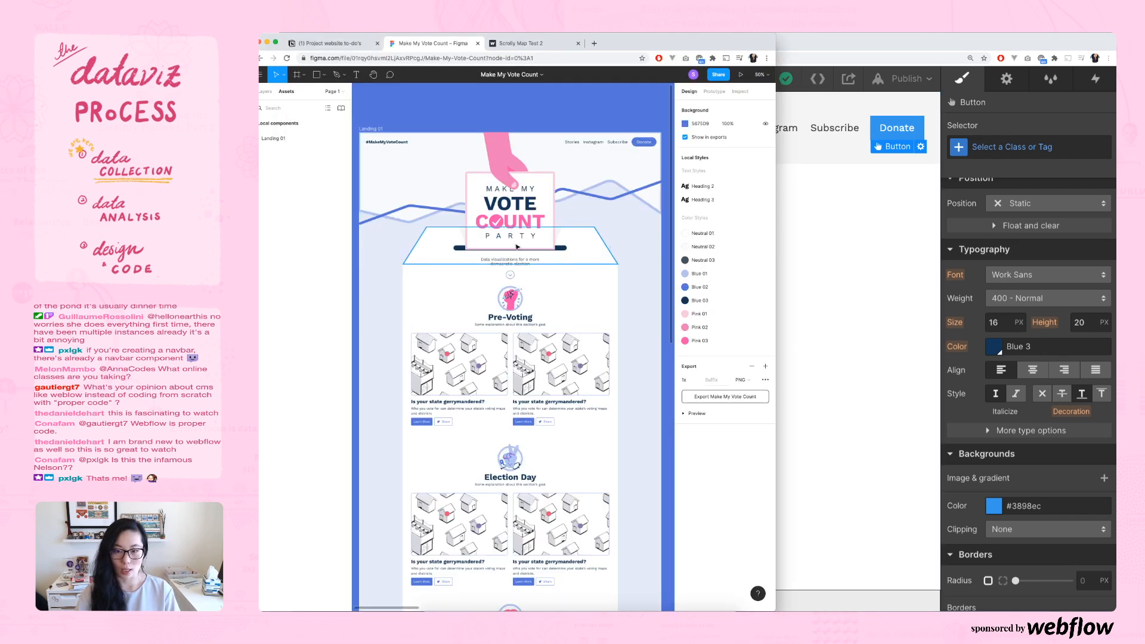
{"action": "left_click", "coordinate": [702, 289]}
{"action": "left_click", "coordinate": [765, 287]}
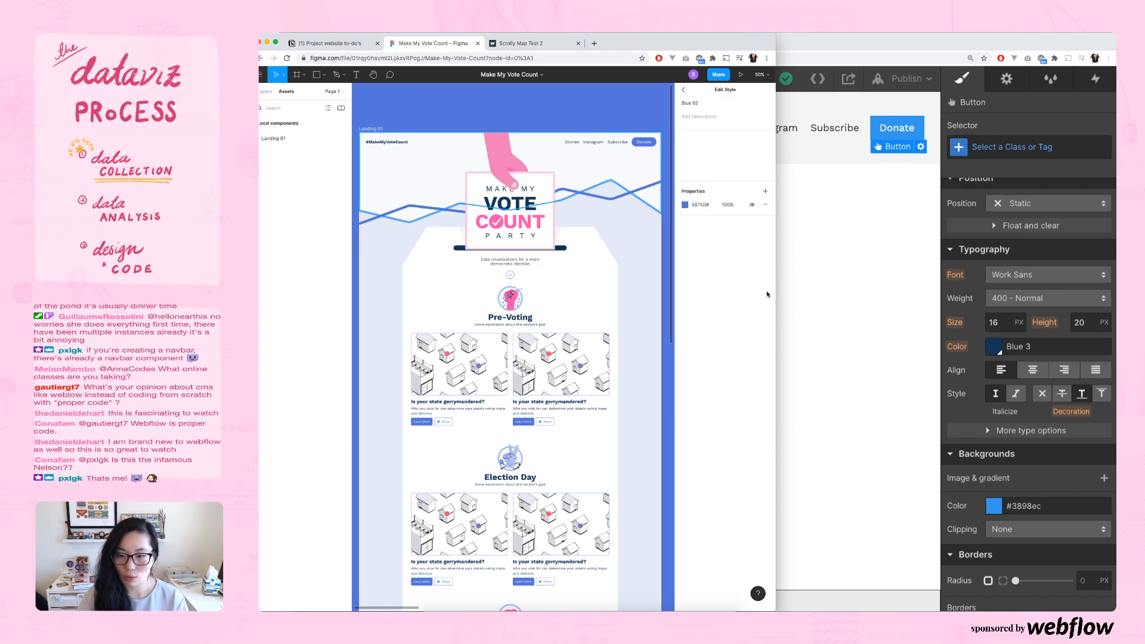
{"action": "left_click", "coordinate": [699, 205]}
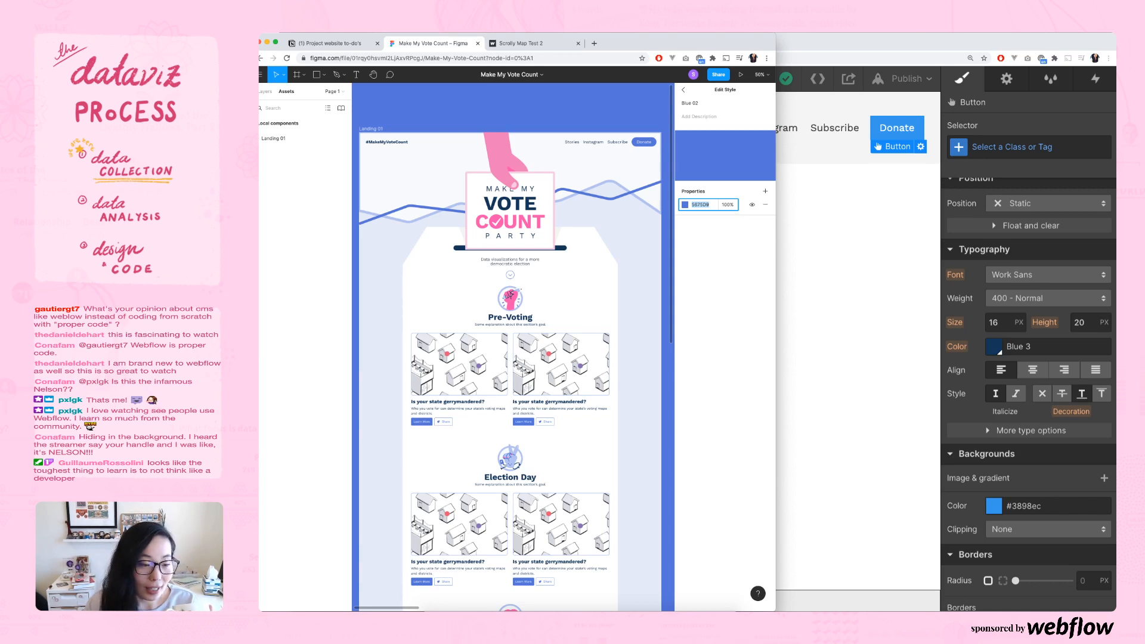
{"action": "key", "text": "super+Tab"}
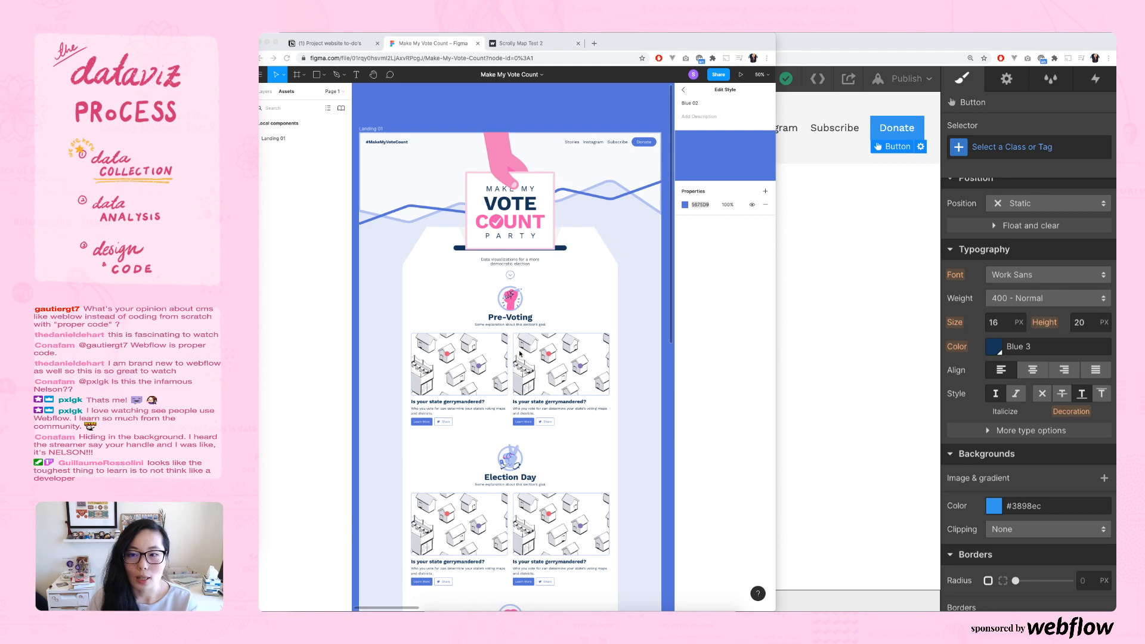
{"action": "left_click", "coordinate": [834, 222]}
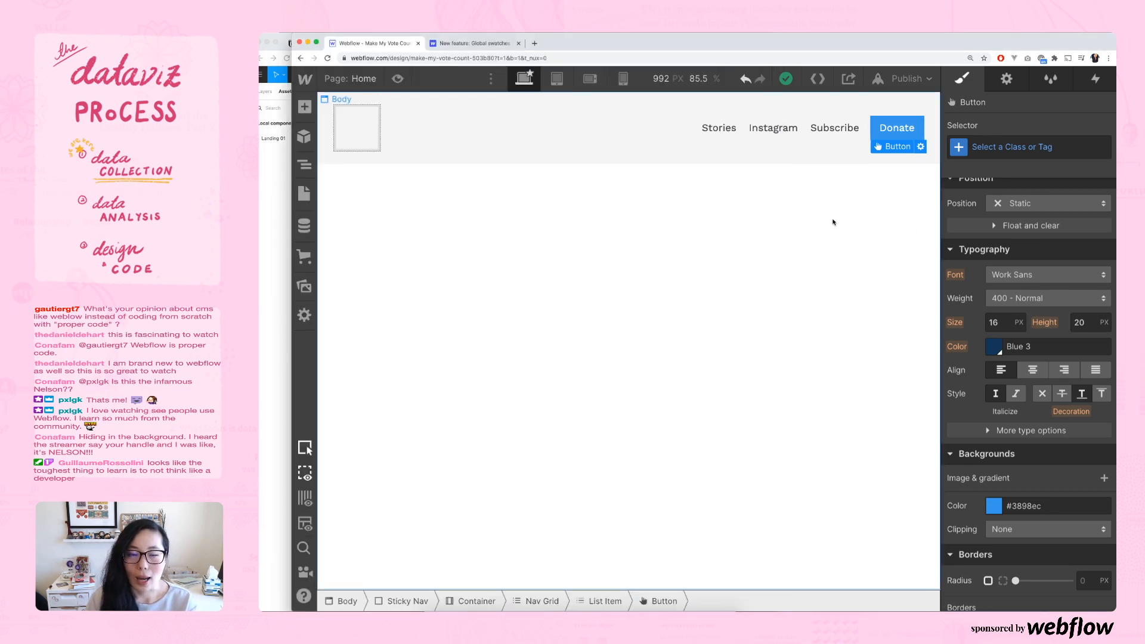
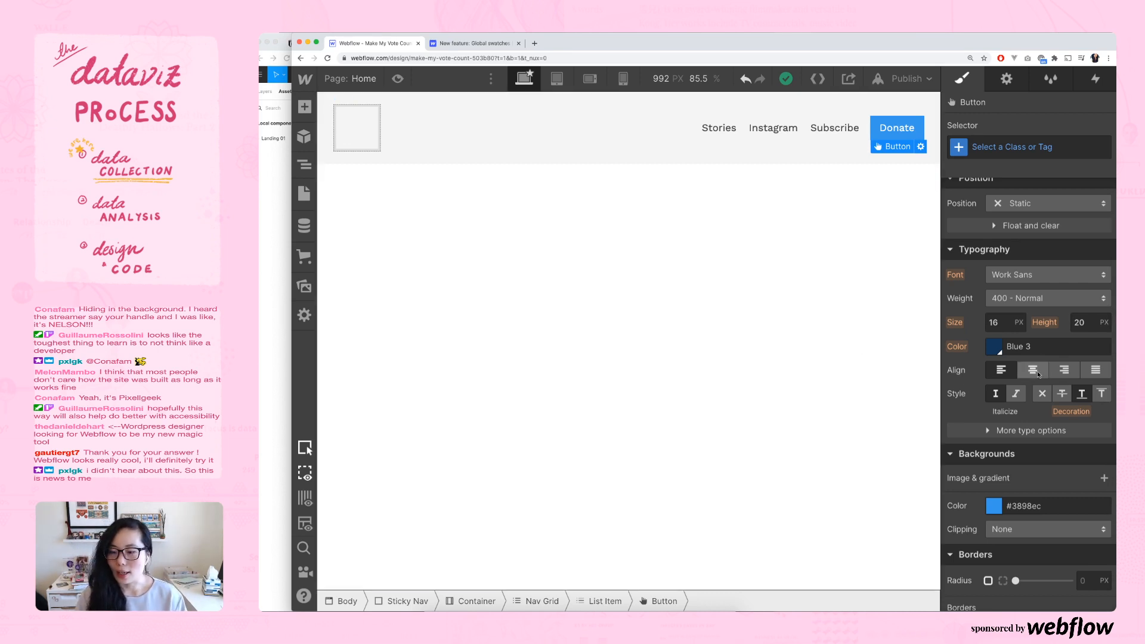
- Set the Donate button's background colour to #5675D9 and compare it with the Figma design
{"action": "left_click", "coordinate": [1037, 344]}
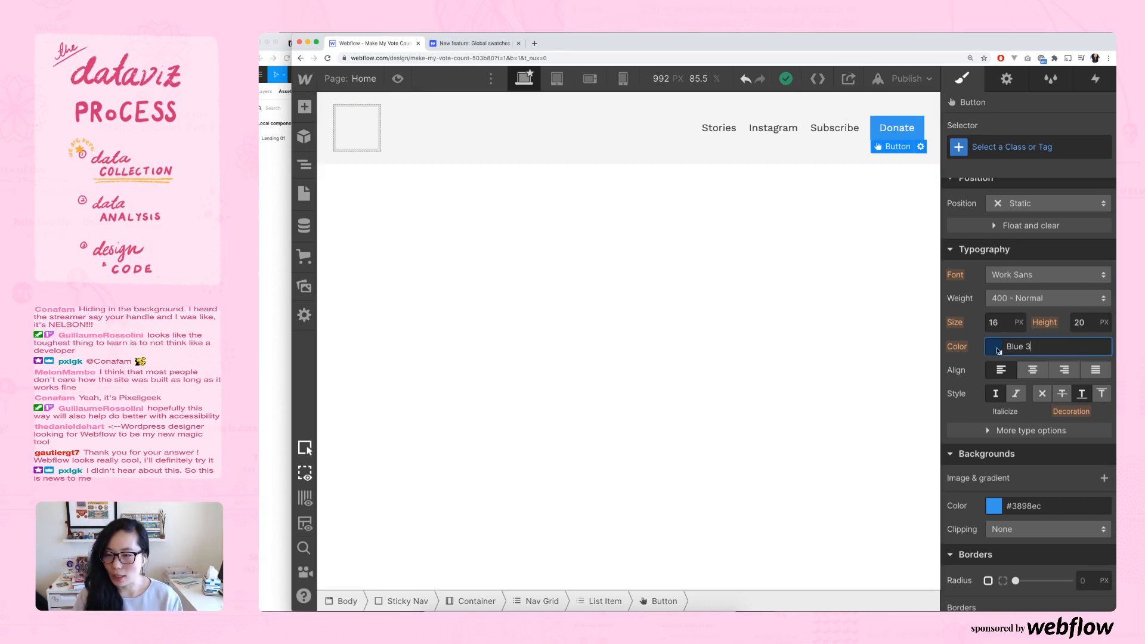
{"action": "scroll", "coordinate": [1004, 420], "scroll_direction": "down", "scroll_amount": 3}
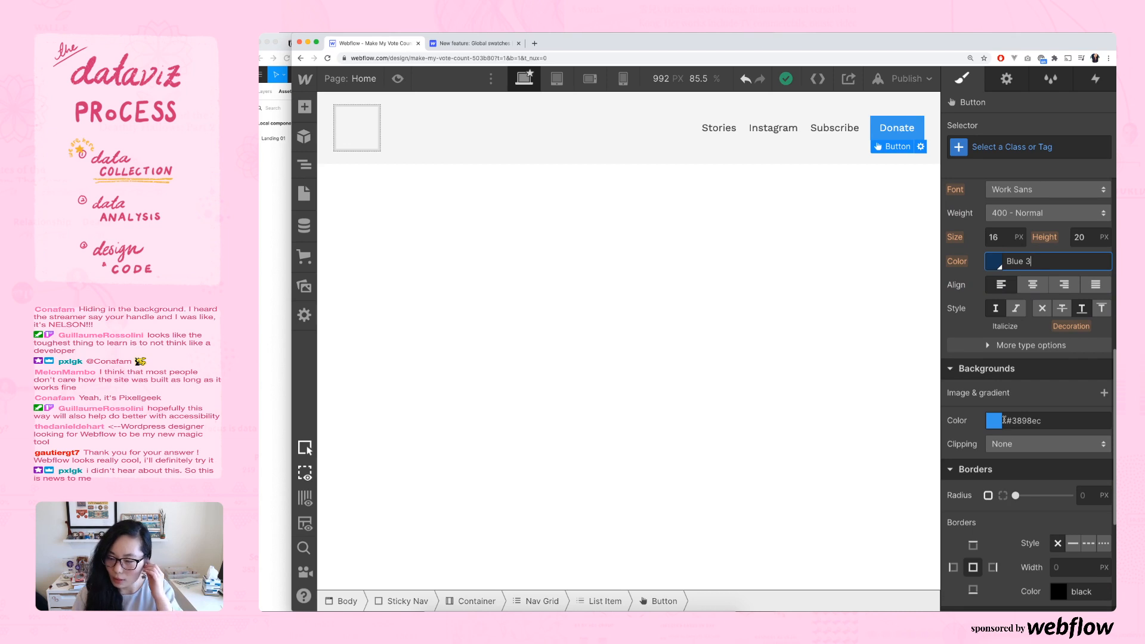
{"action": "left_click", "coordinate": [994, 420]}
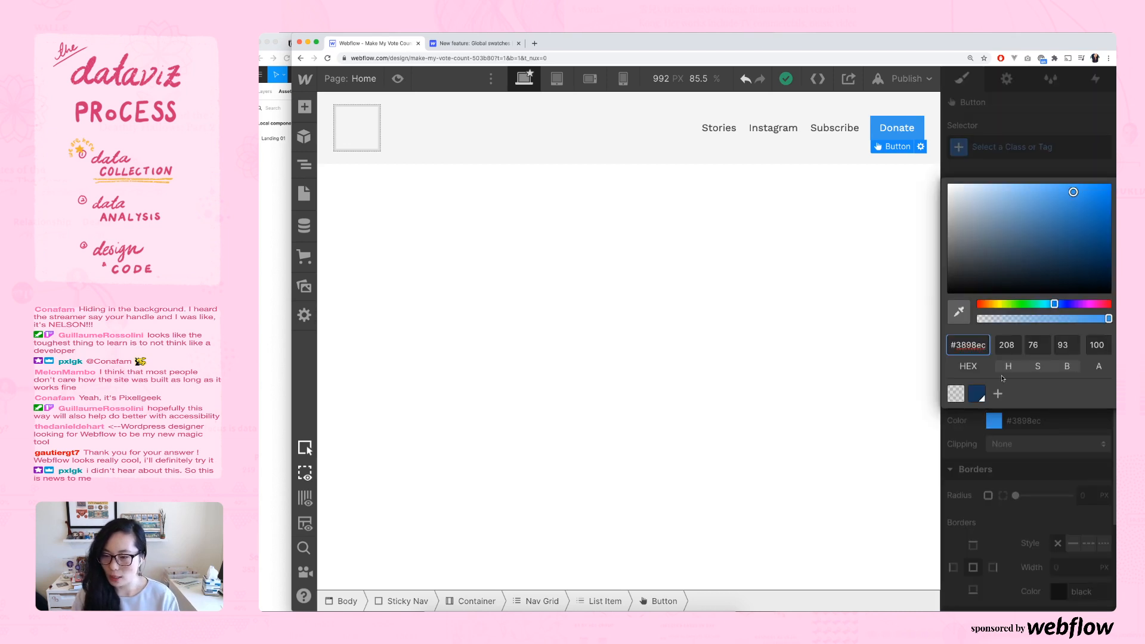
{"action": "key", "text": "super+a"}
{"action": "type", "text": "#5675D9"}
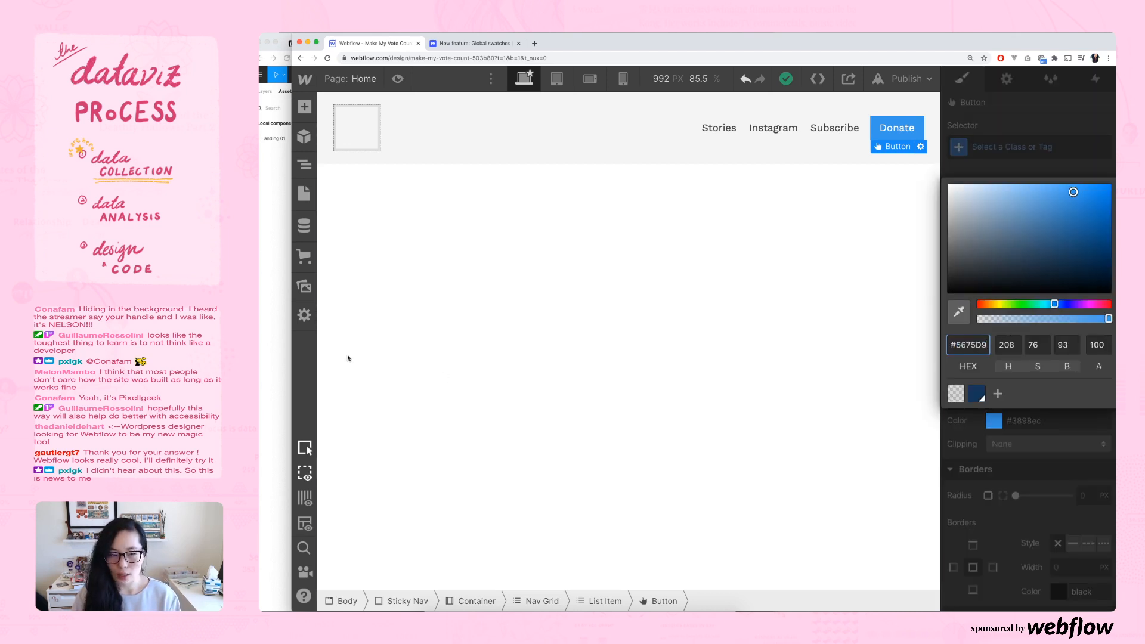
{"action": "key", "text": "super+Tab"}
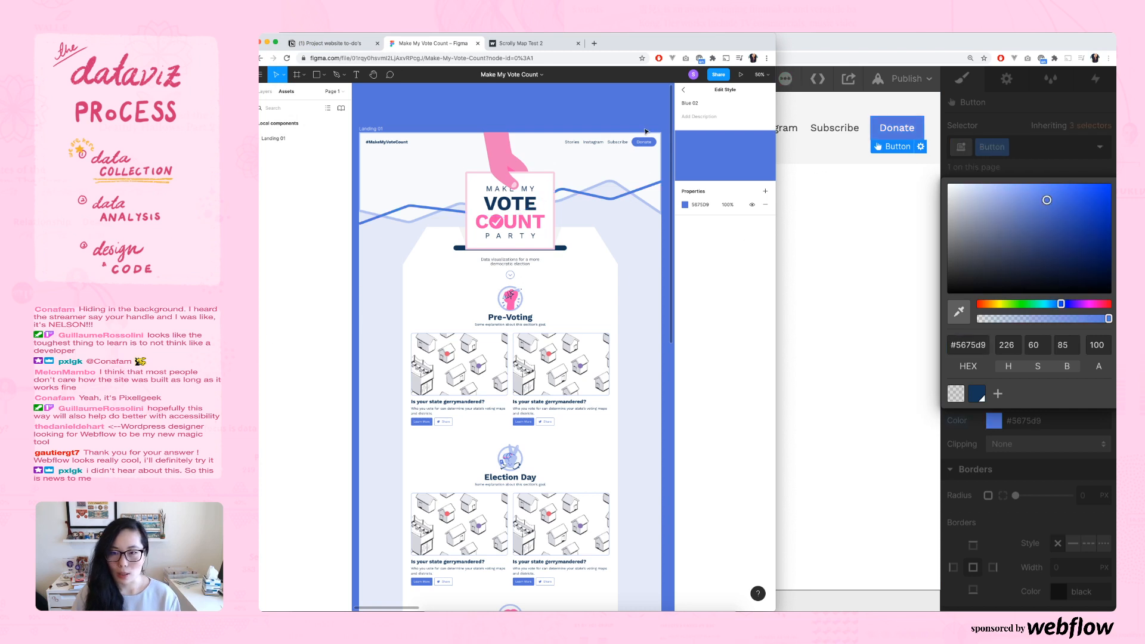
{"action": "left_click", "coordinate": [981, 386]}
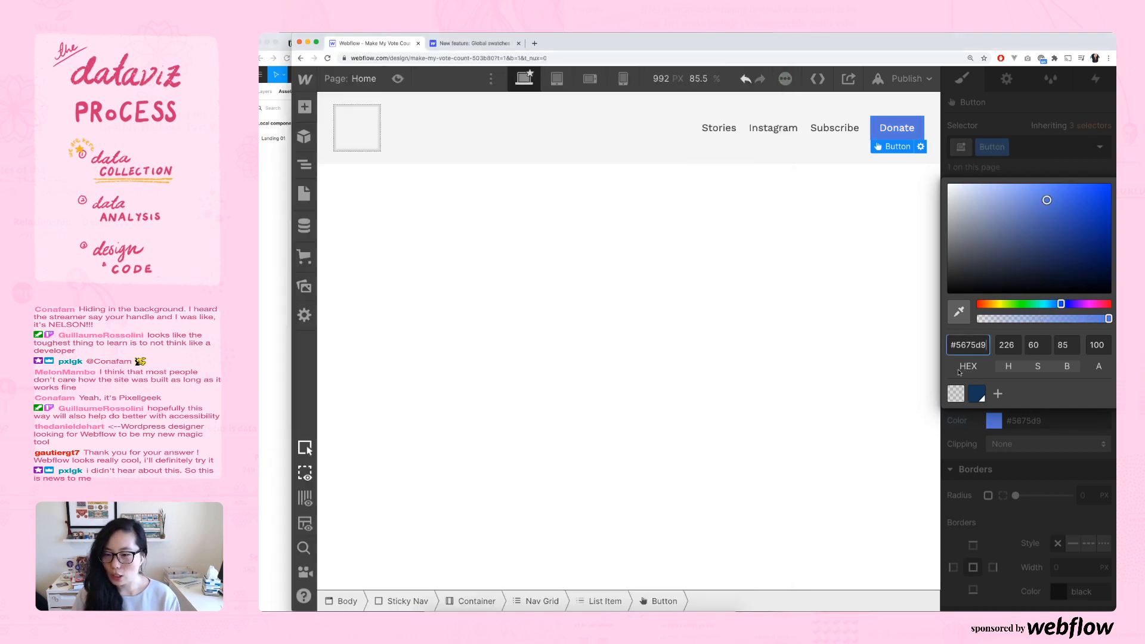
- Save the Donate button's background colour as a global swatch named "Blue 02"
{"action": "left_click", "coordinate": [998, 394]}
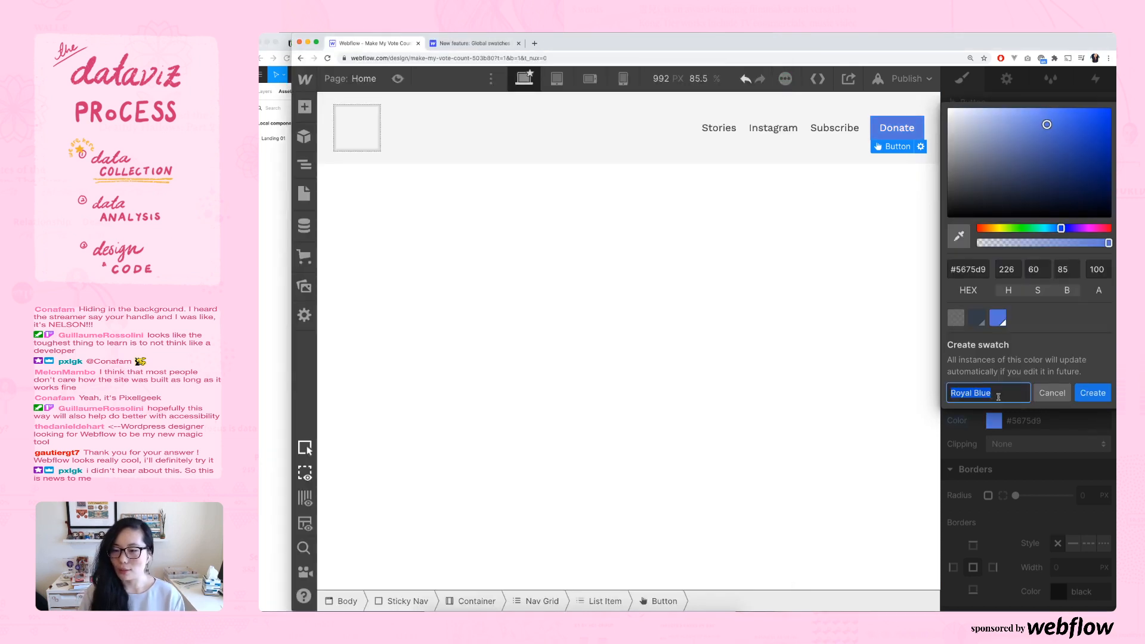
{"action": "type", "text": "Blue 02"}
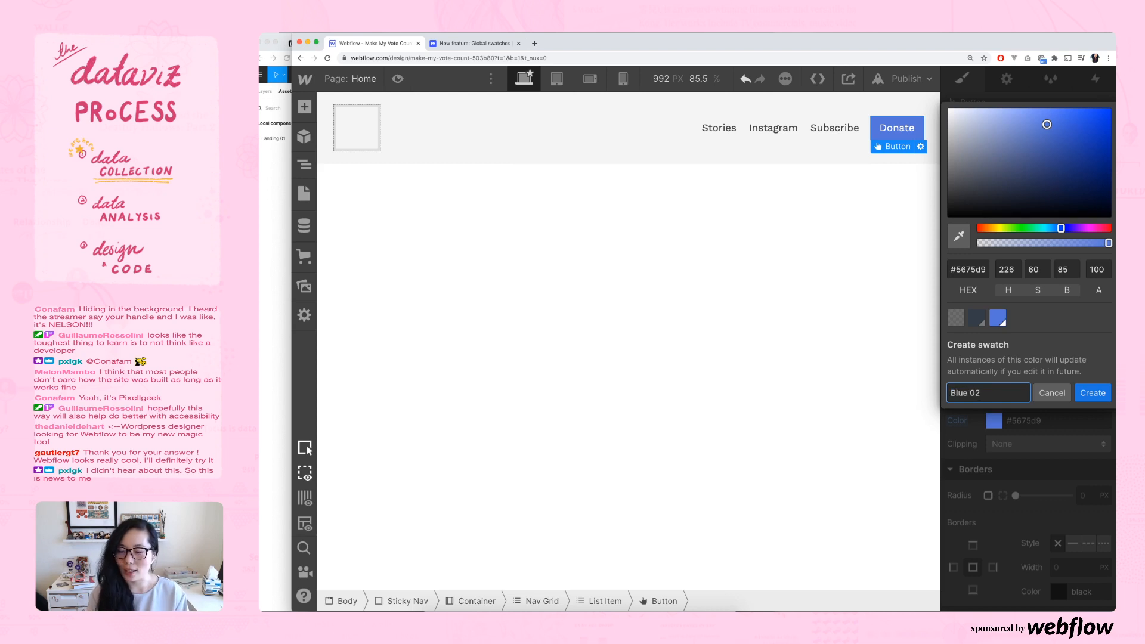
{"action": "left_click", "coordinate": [1093, 393]}
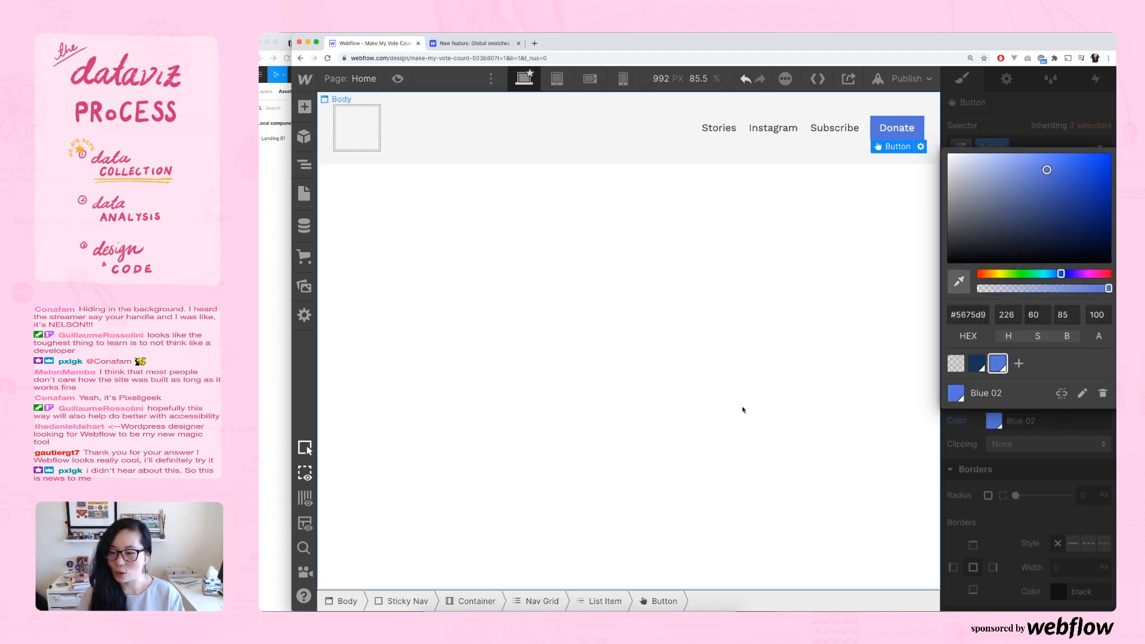
{"action": "left_click", "coordinate": [724, 286]}
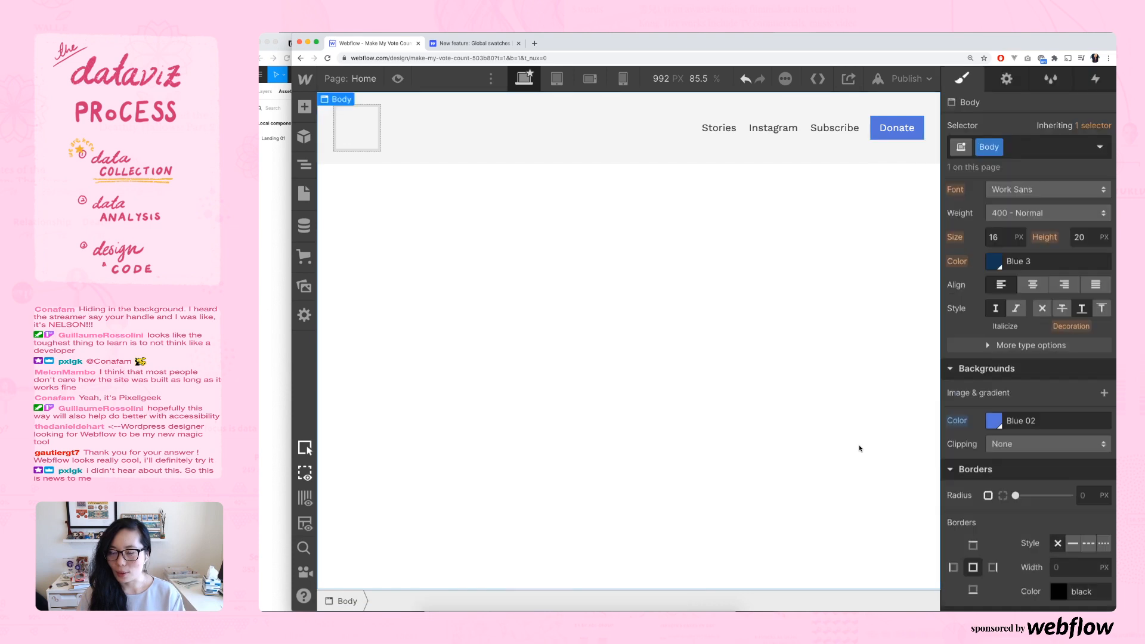
- Check the Donate button's shape in the Figma design and round the Webflow button's corners with a 20 px radius
{"action": "left_click", "coordinate": [264, 278]}
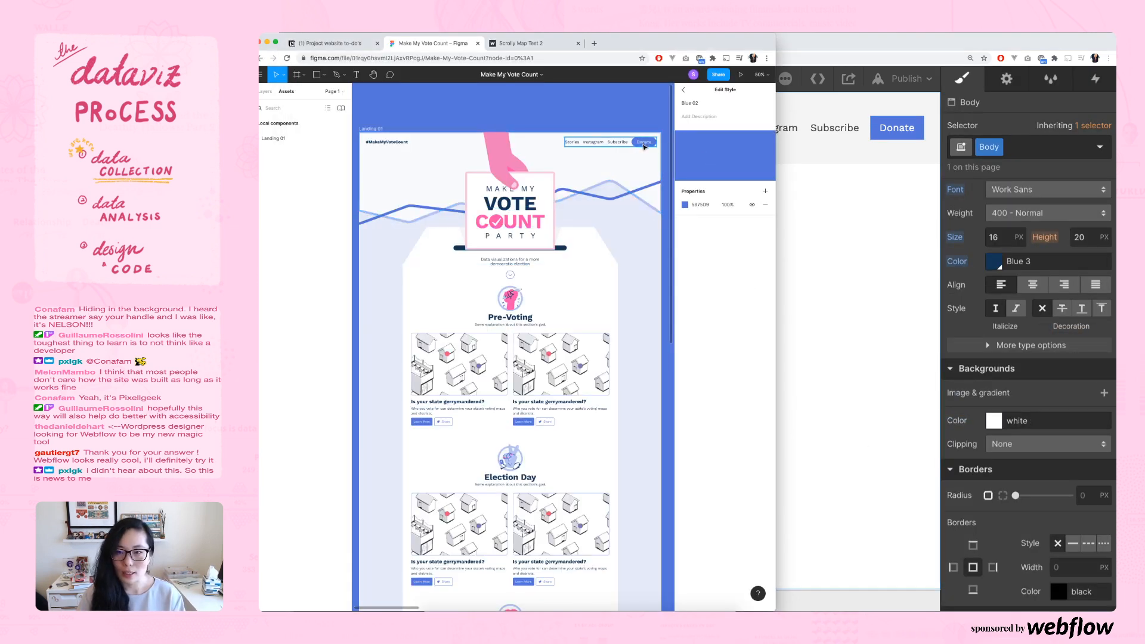
{"action": "scroll", "coordinate": [639, 146], "scroll_direction": "up", "scroll_amount": 1}
{"action": "scroll", "coordinate": [639, 146], "scroll_direction": "right", "scroll_amount": 2}
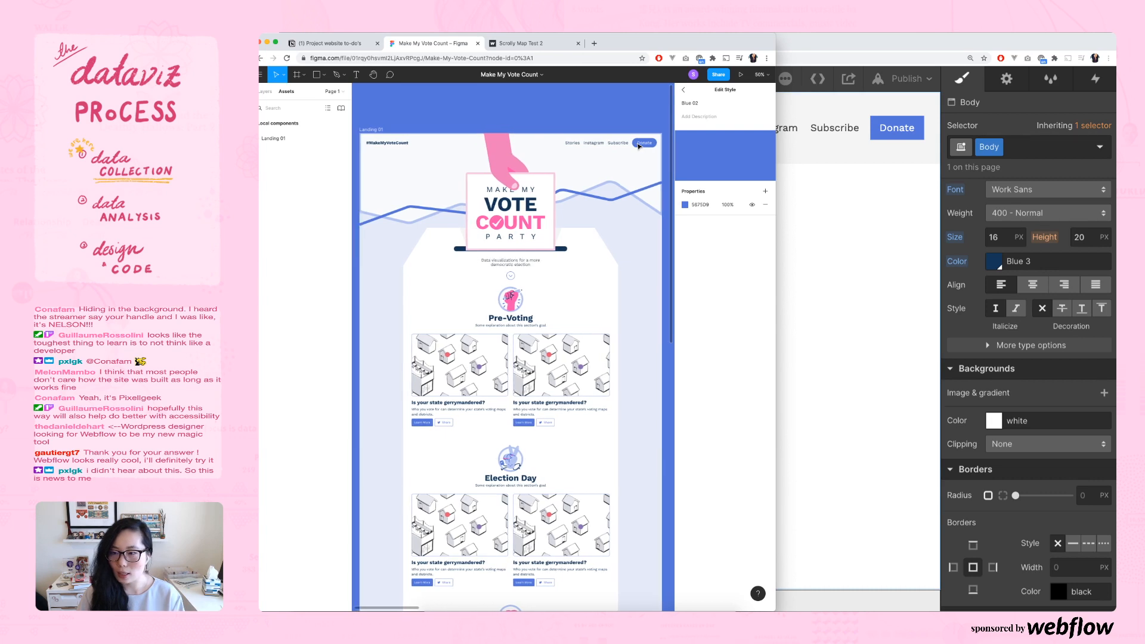
{"action": "scroll", "coordinate": [1104, 273], "scroll_direction": "down", "scroll_amount": 3}
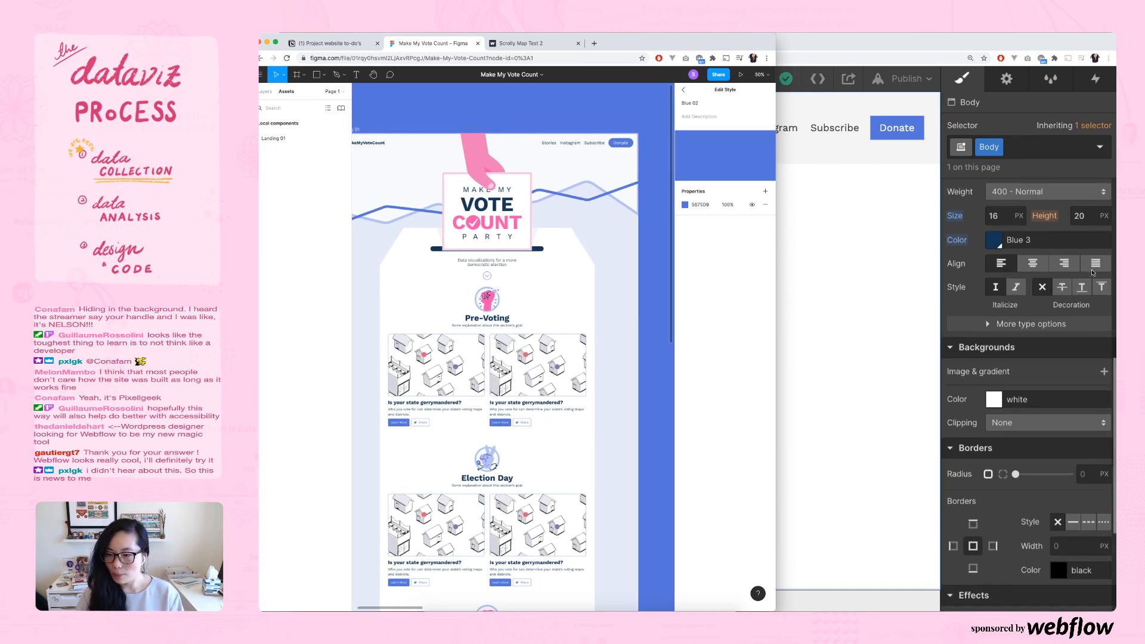
{"action": "scroll", "coordinate": [1093, 273], "scroll_direction": "down", "scroll_amount": 2}
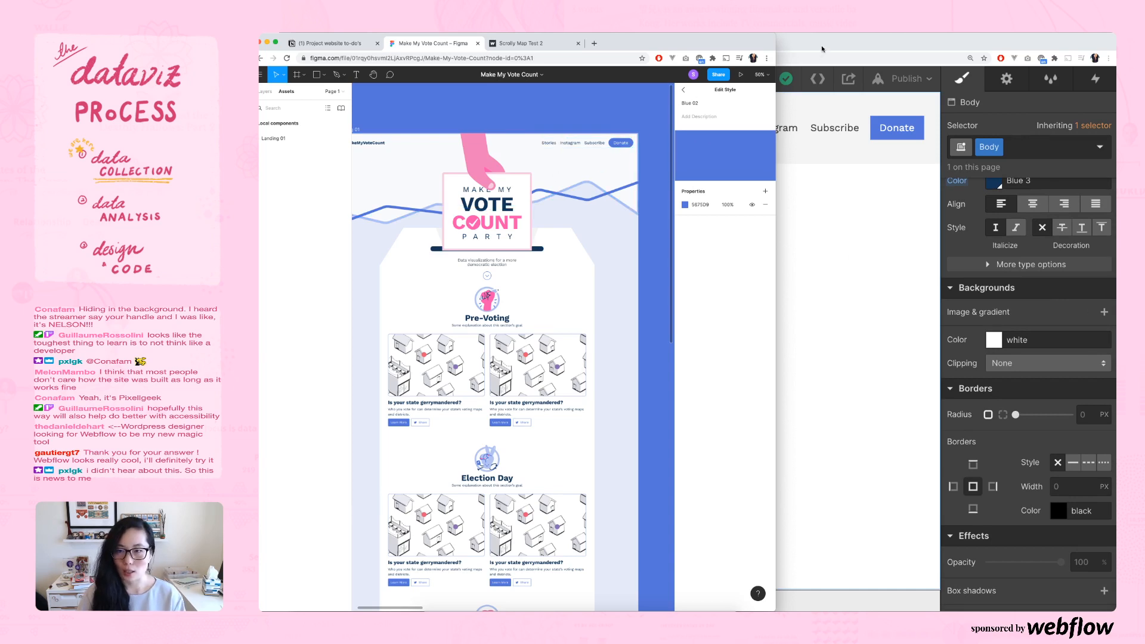
{"action": "left_click", "coordinate": [894, 137]}
{"action": "left_click", "coordinate": [894, 137]}
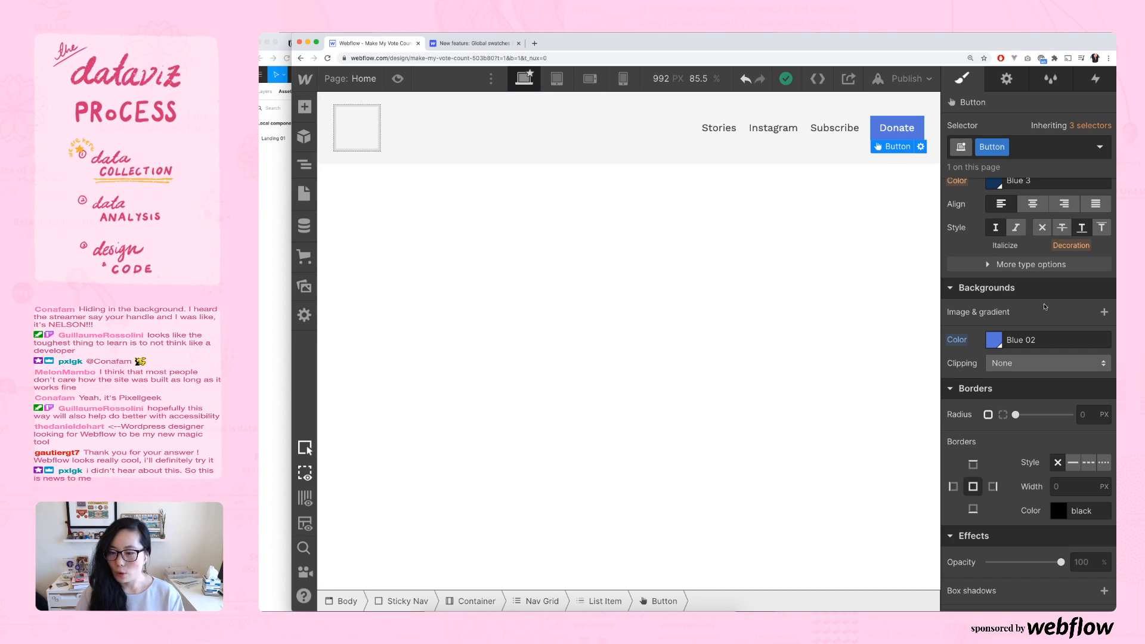
{"action": "scroll", "coordinate": [1044, 306], "scroll_direction": "down", "scroll_amount": 4}
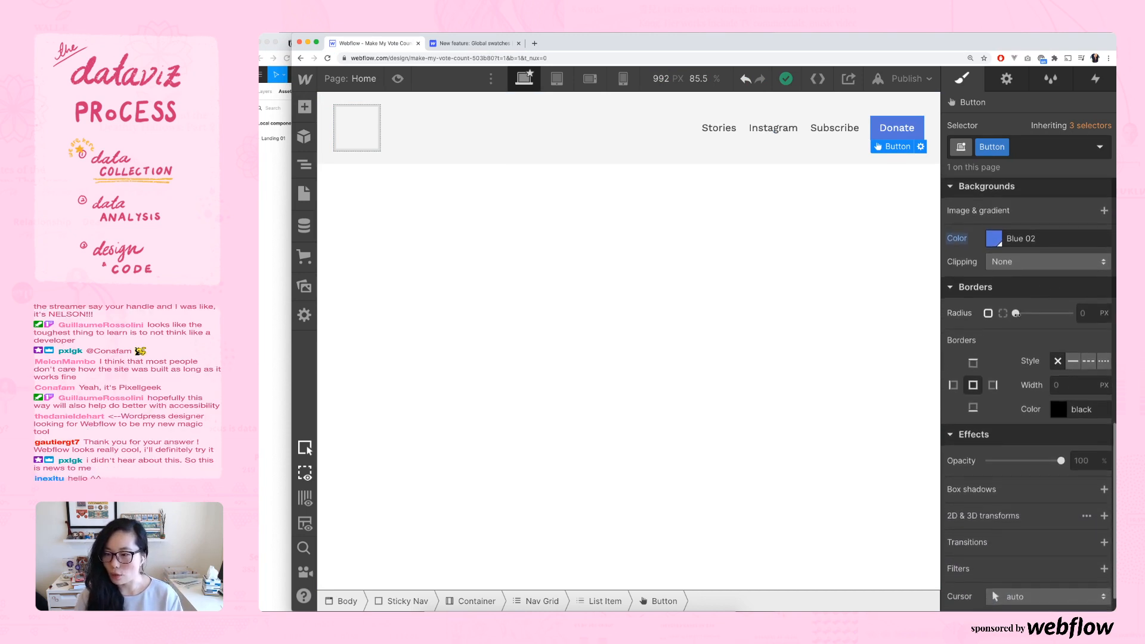
{"action": "left_click_drag", "start_coordinate": [1016, 314], "coordinate": [1086, 315]}
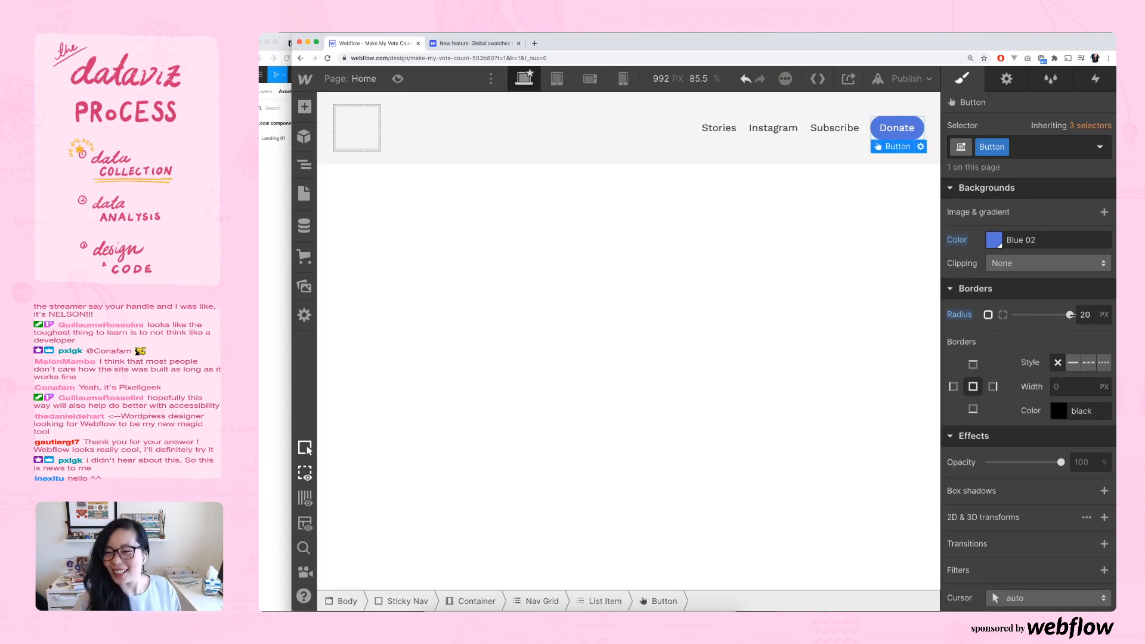
{"action": "mouse_move", "coordinate": [1074, 315]}
{"action": "left_mouse_down"}
{"action": "mouse_move", "coordinate": [1057, 315]}
{"action": "mouse_move", "coordinate": [1069, 315]}
{"action": "left_mouse_up"}
{"action": "left_click", "coordinate": [715, 291]}
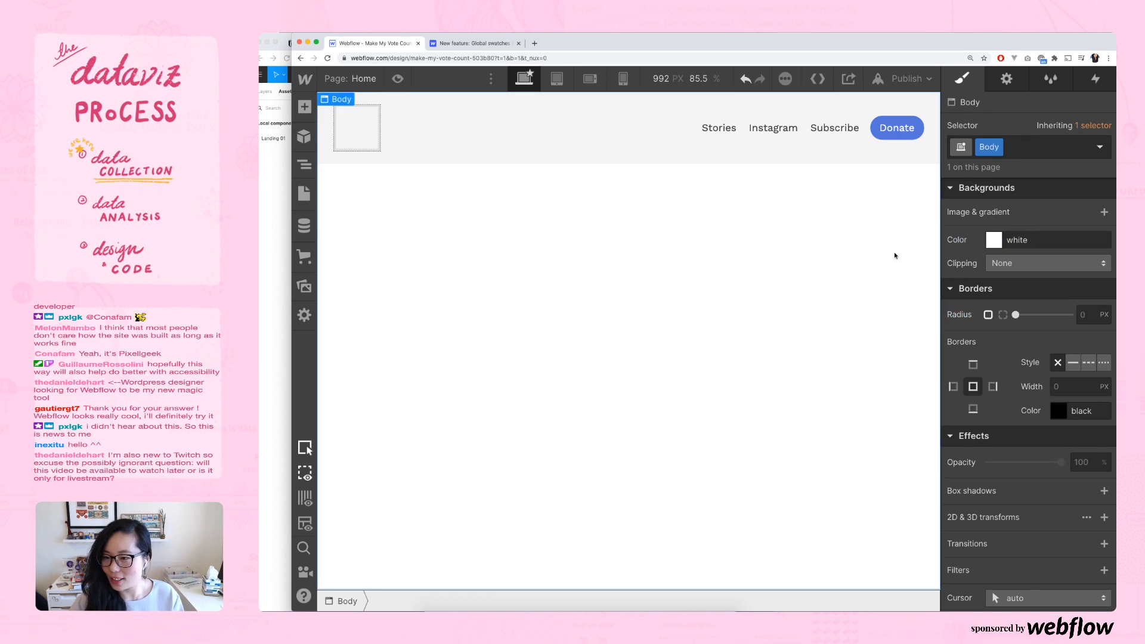
{"action": "left_click", "coordinate": [914, 123]}
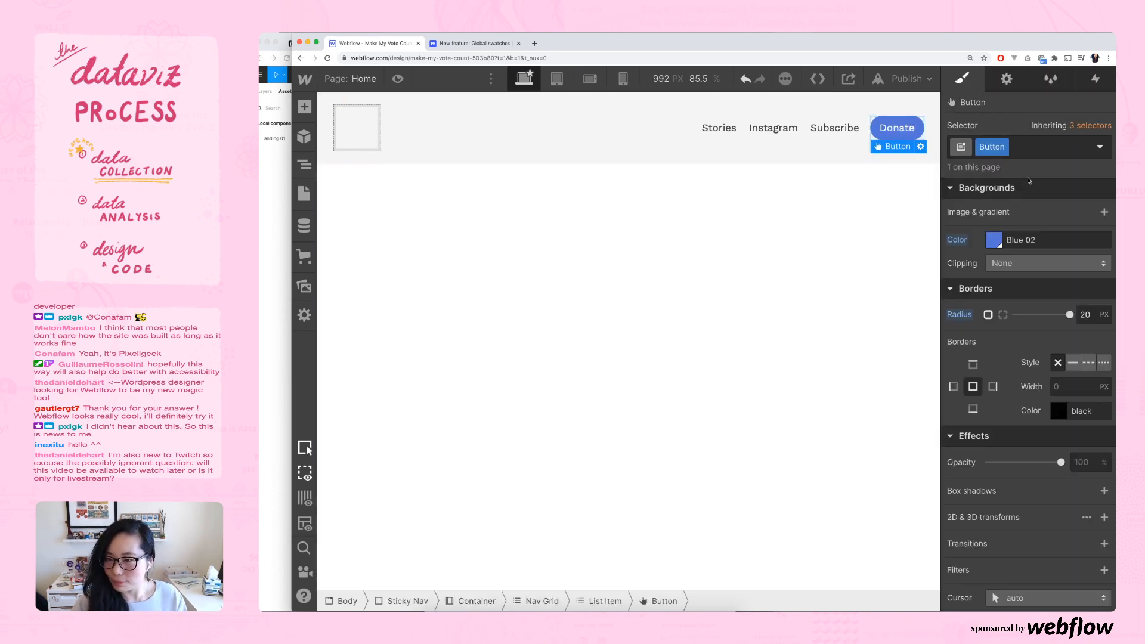
- Examine the Donate button's typography, background, border and effect settings, including the additional type options
{"action": "scroll", "coordinate": [1048, 225], "scroll_direction": "up", "scroll_amount": 5}
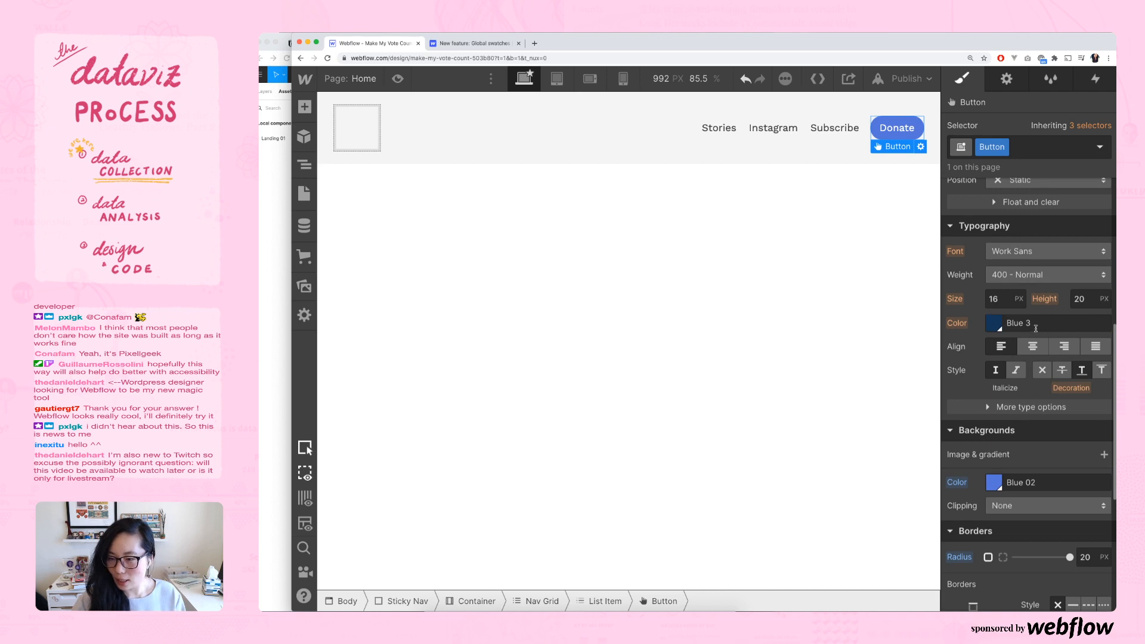
{"action": "scroll", "coordinate": [1038, 263], "scroll_direction": "down", "scroll_amount": 1}
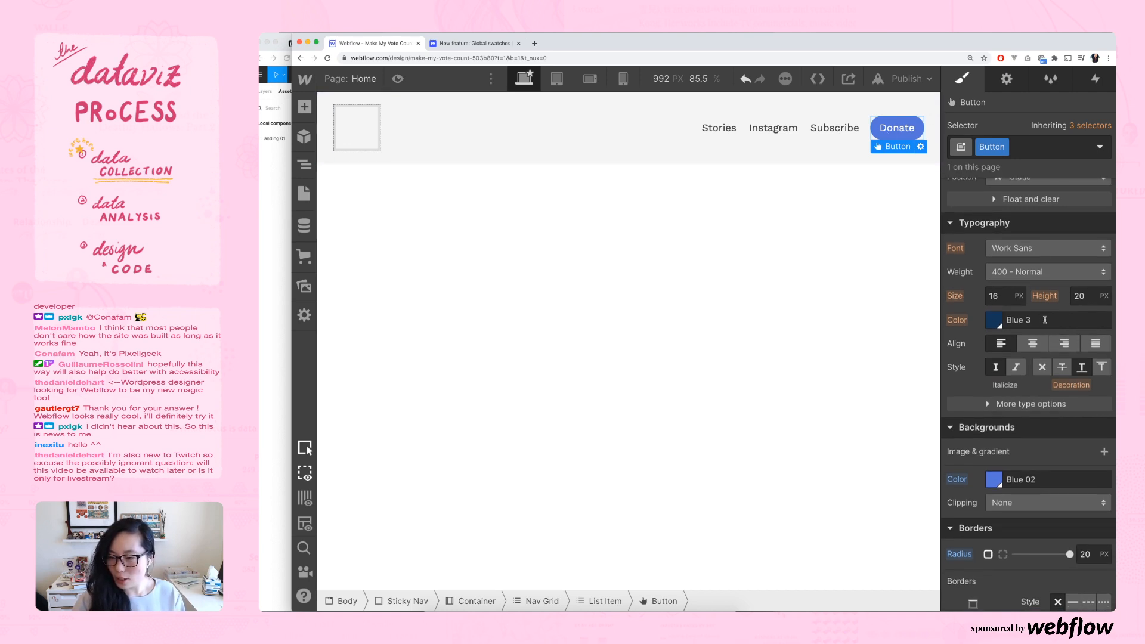
{"action": "scroll", "coordinate": [999, 443], "scroll_direction": "down", "scroll_amount": 1}
{"action": "left_click", "coordinate": [988, 395]}
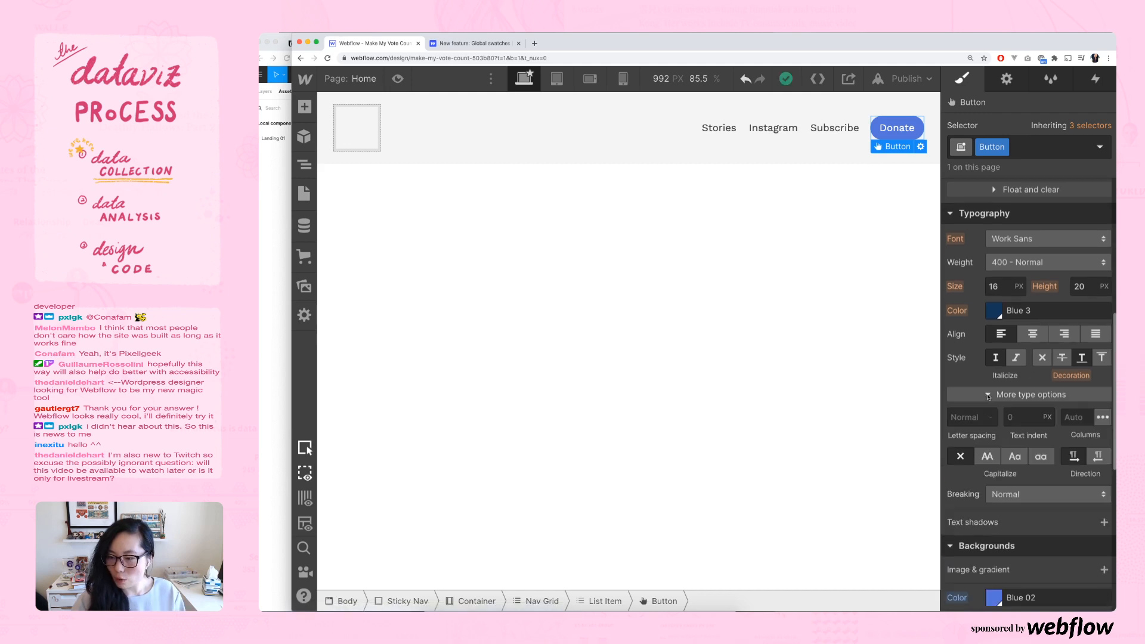
{"action": "scroll", "coordinate": [989, 395], "scroll_direction": "down", "scroll_amount": 2}
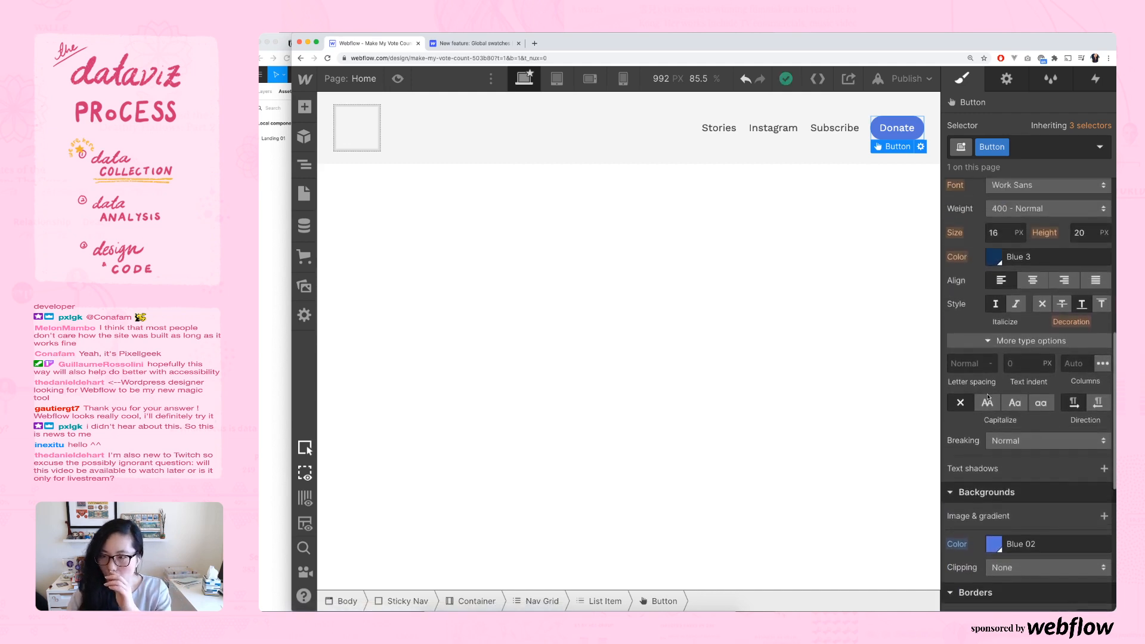
{"action": "scroll", "coordinate": [988, 395], "scroll_direction": "down", "scroll_amount": 5}
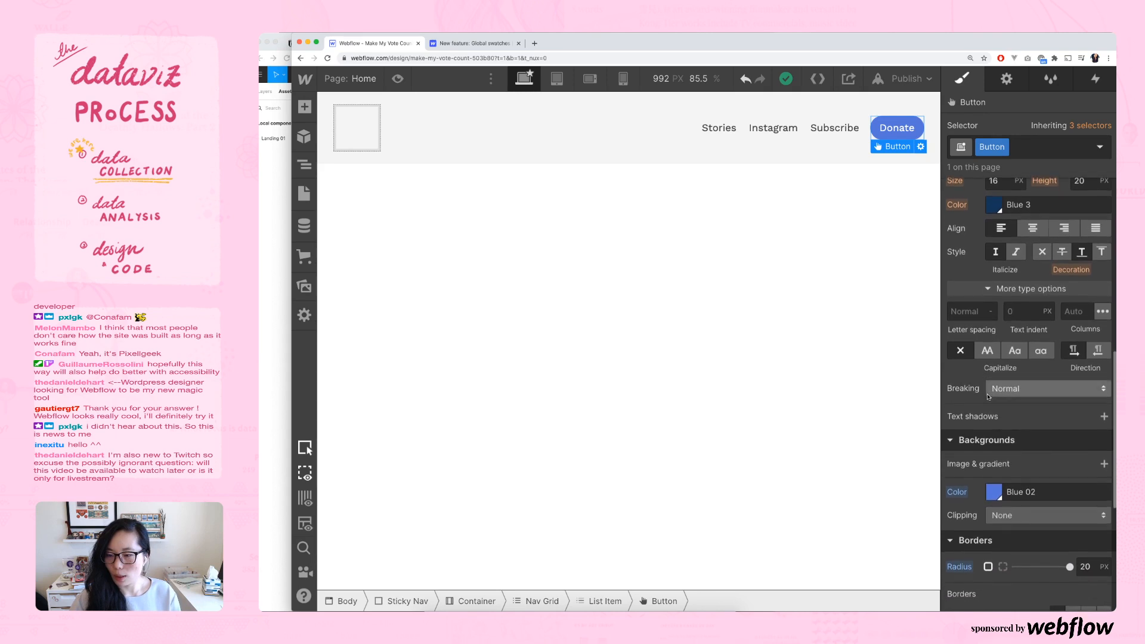
{"action": "scroll", "coordinate": [989, 397], "scroll_direction": "down", "scroll_amount": 5}
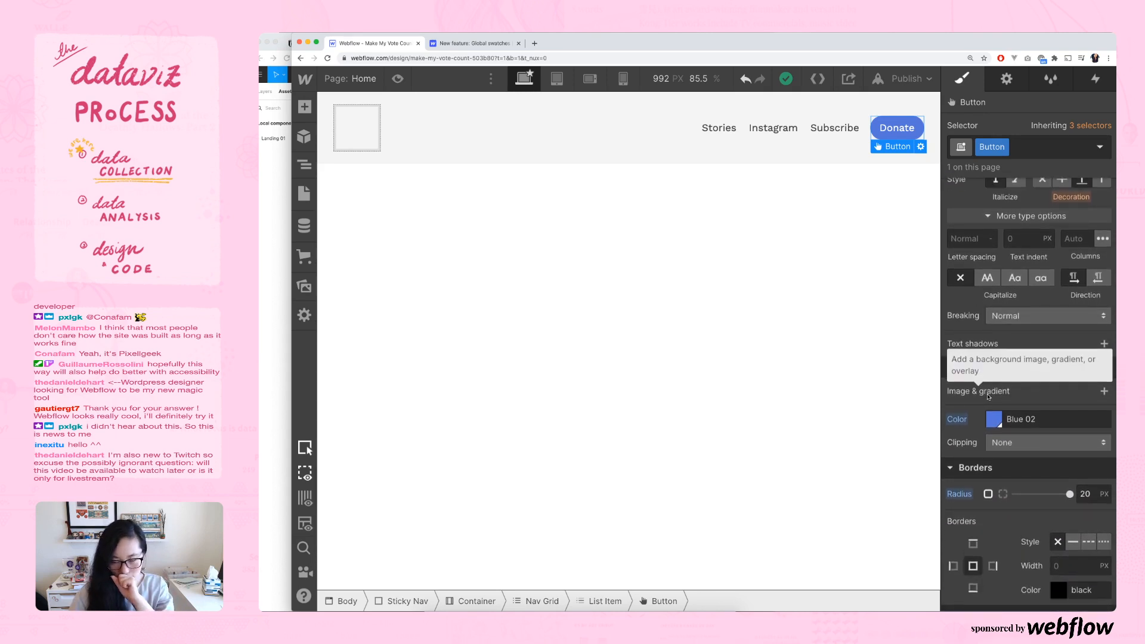
{"action": "scroll", "coordinate": [989, 396], "scroll_direction": "down", "scroll_amount": 10}
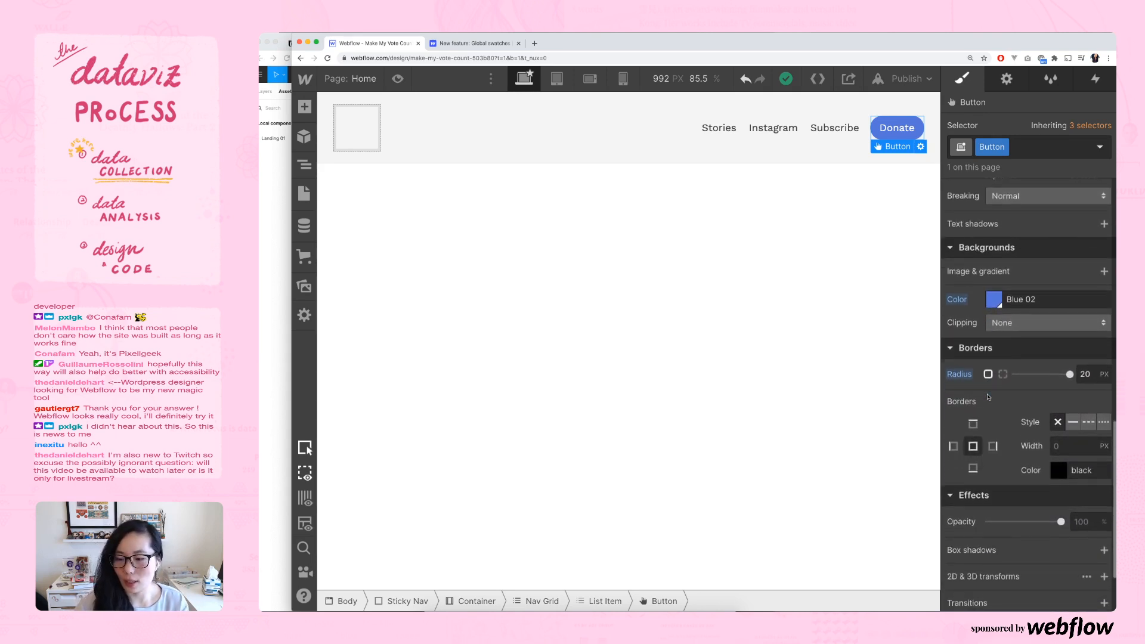
{"action": "scroll", "coordinate": [989, 396], "scroll_direction": "up", "scroll_amount": 20}
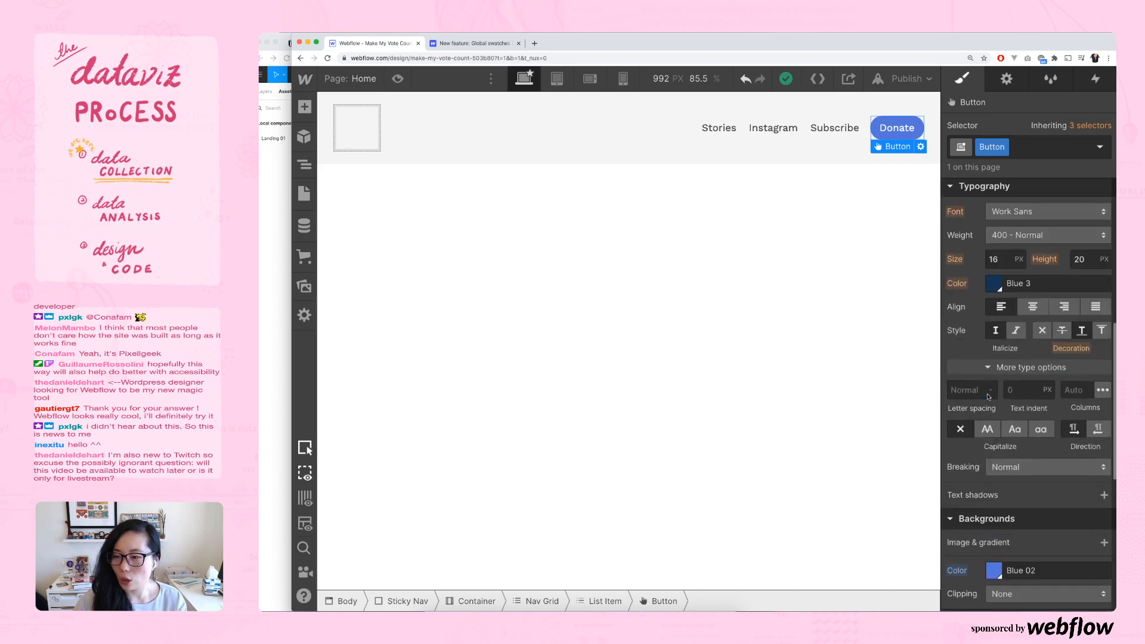
{"action": "scroll", "coordinate": [989, 397], "scroll_direction": "up", "scroll_amount": 1}
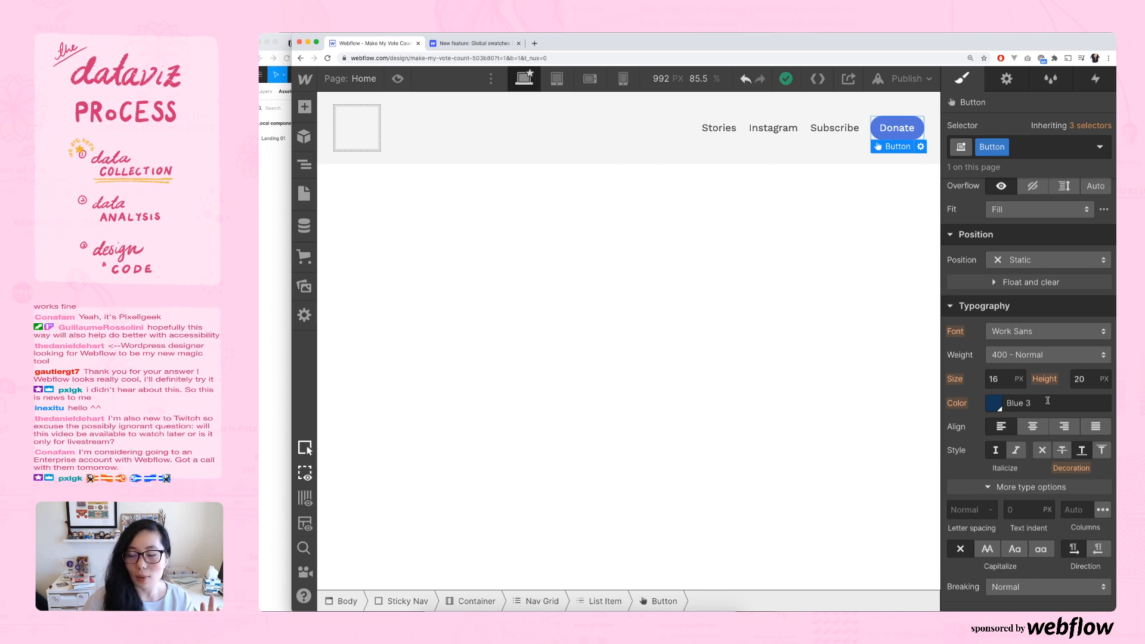
- Set the Donate button's font weight explicitly to 400 - Normal
{"action": "left_click", "coordinate": [1029, 355]}
{"action": "left_click", "coordinate": [1029, 356]}
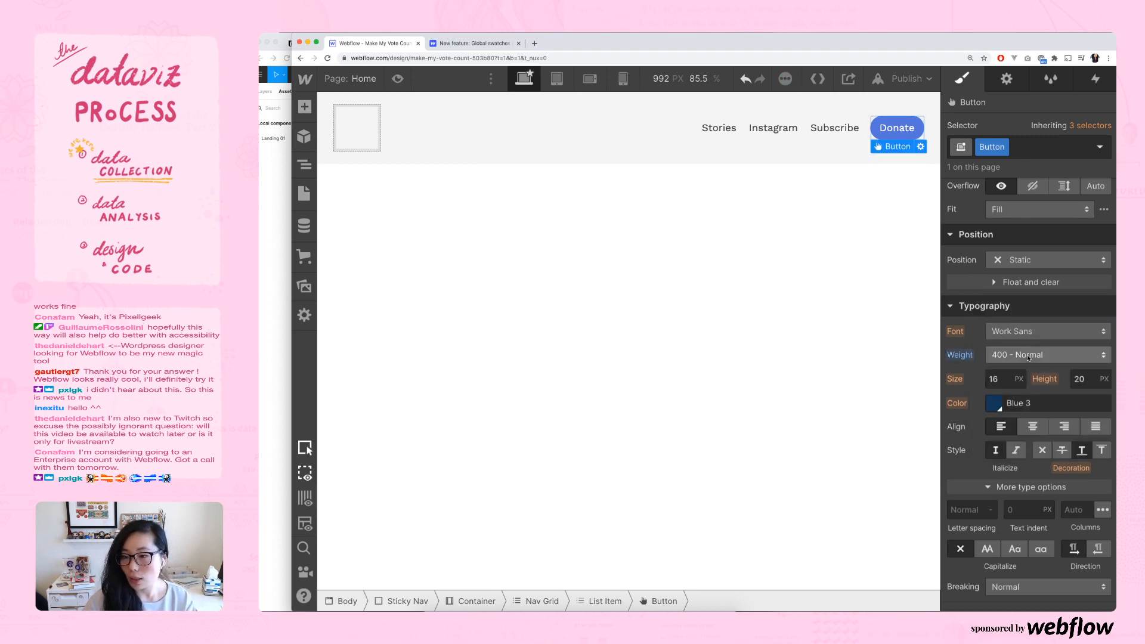
{"action": "left_click", "coordinate": [1029, 356]}
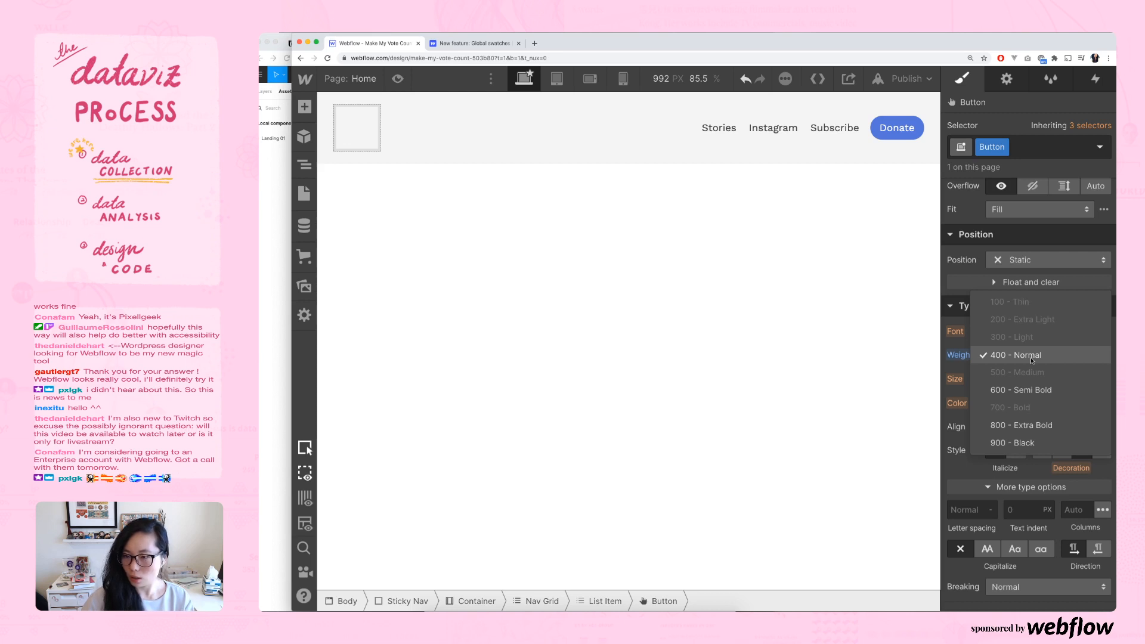
{"action": "left_click", "coordinate": [998, 128]}
- Review the Donate button's remaining style properties and its element settings, then return to its styles
{"action": "scroll", "coordinate": [997, 355], "scroll_direction": "down", "scroll_amount": 5}
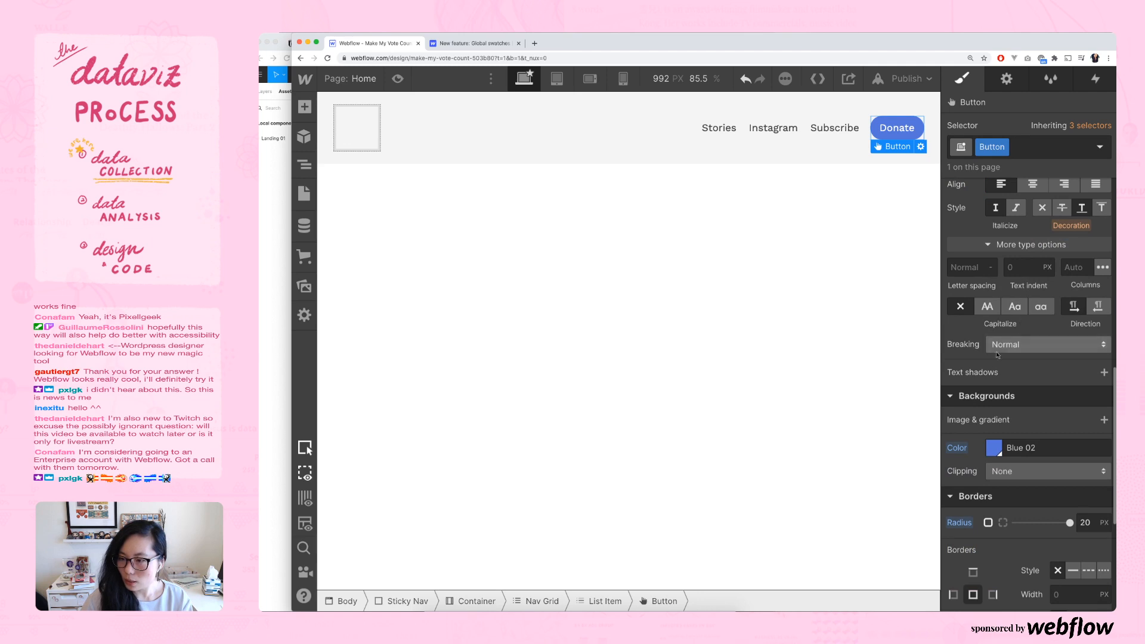
{"action": "scroll", "coordinate": [998, 355], "scroll_direction": "down", "scroll_amount": 2}
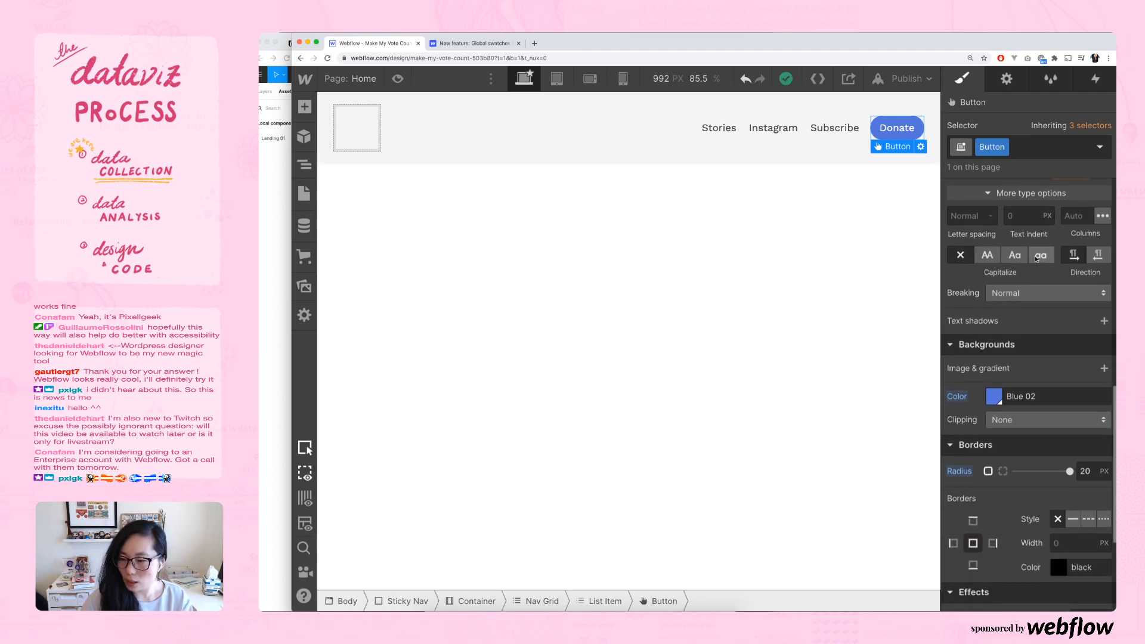
{"action": "scroll", "coordinate": [1037, 258], "scroll_direction": "down", "scroll_amount": 4}
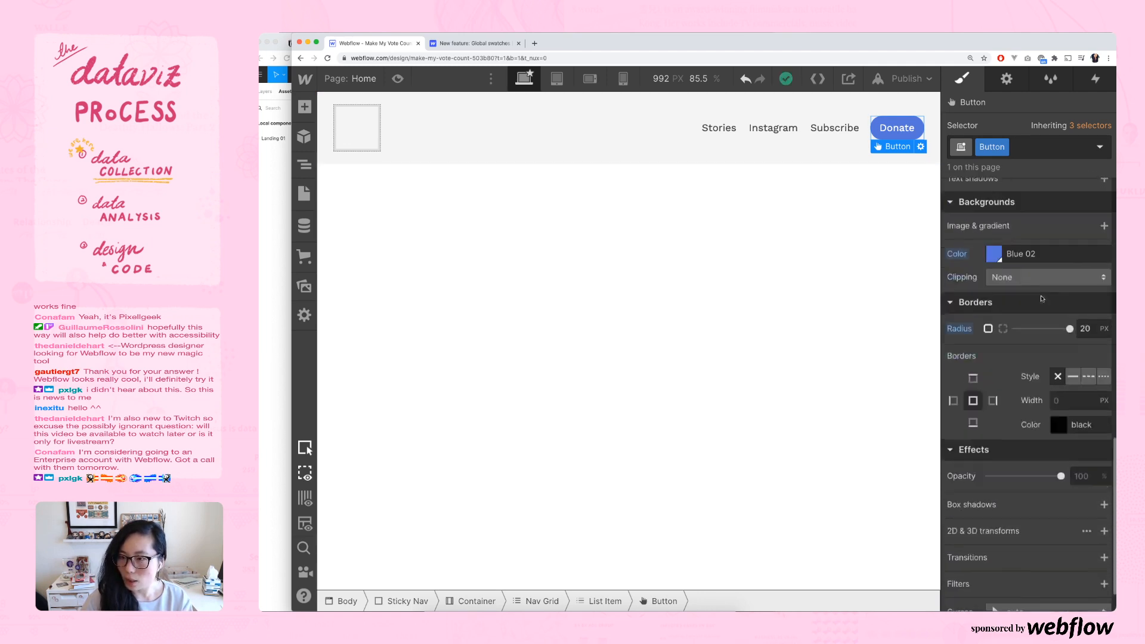
{"action": "scroll", "coordinate": [1043, 298], "scroll_direction": "up", "scroll_amount": 10}
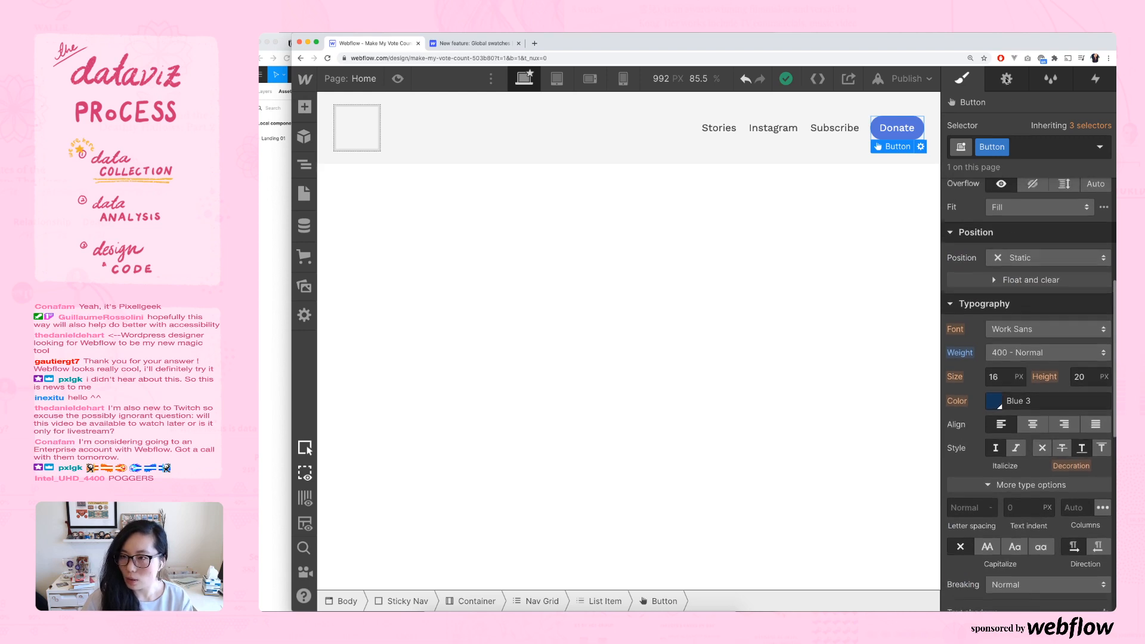
{"action": "left_click", "coordinate": [1006, 80]}
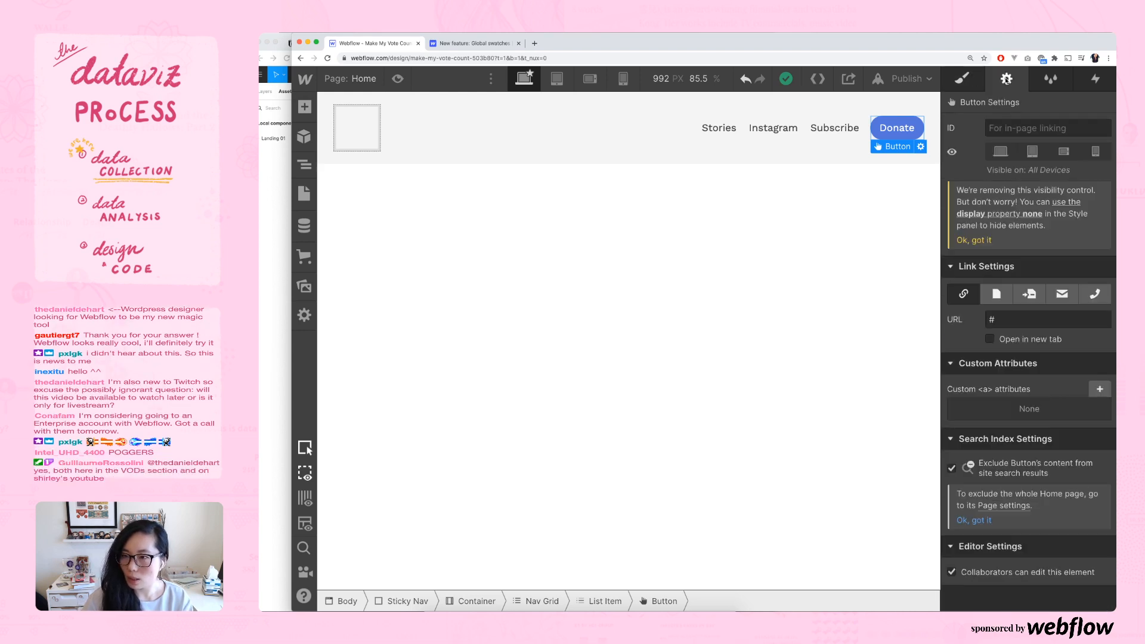
{"action": "left_click", "coordinate": [1044, 82]}
{"action": "key", "text": "s"}
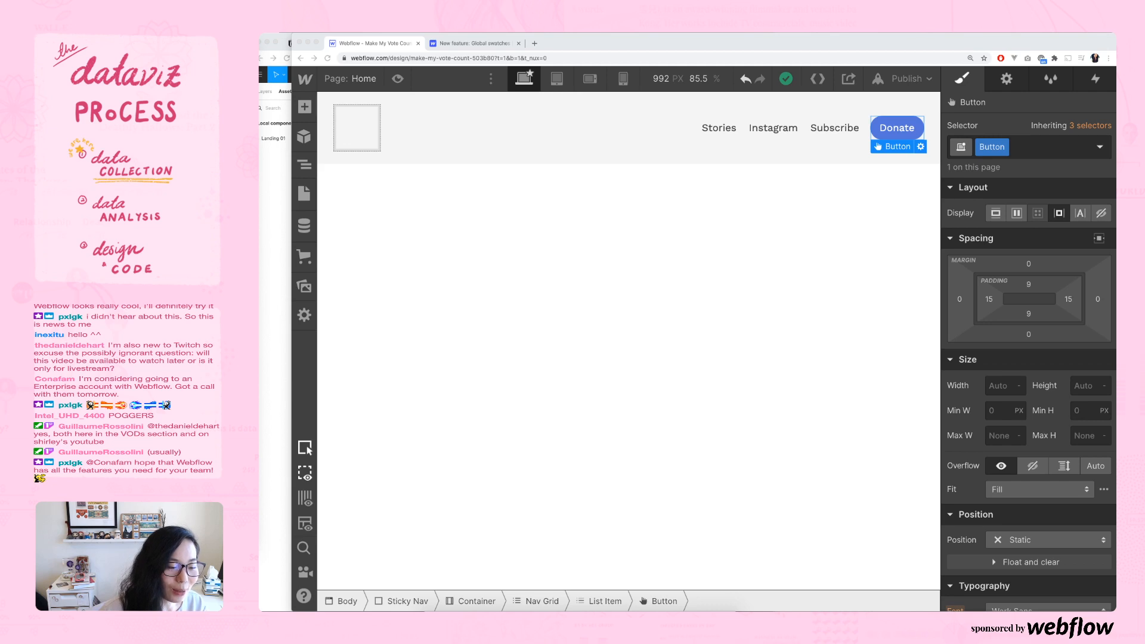
- Switch to Figma to check the navigation bar design, return to Webflow and inspect the Sticky Nav's styles
{"action": "left_click", "coordinate": [632, 366]}
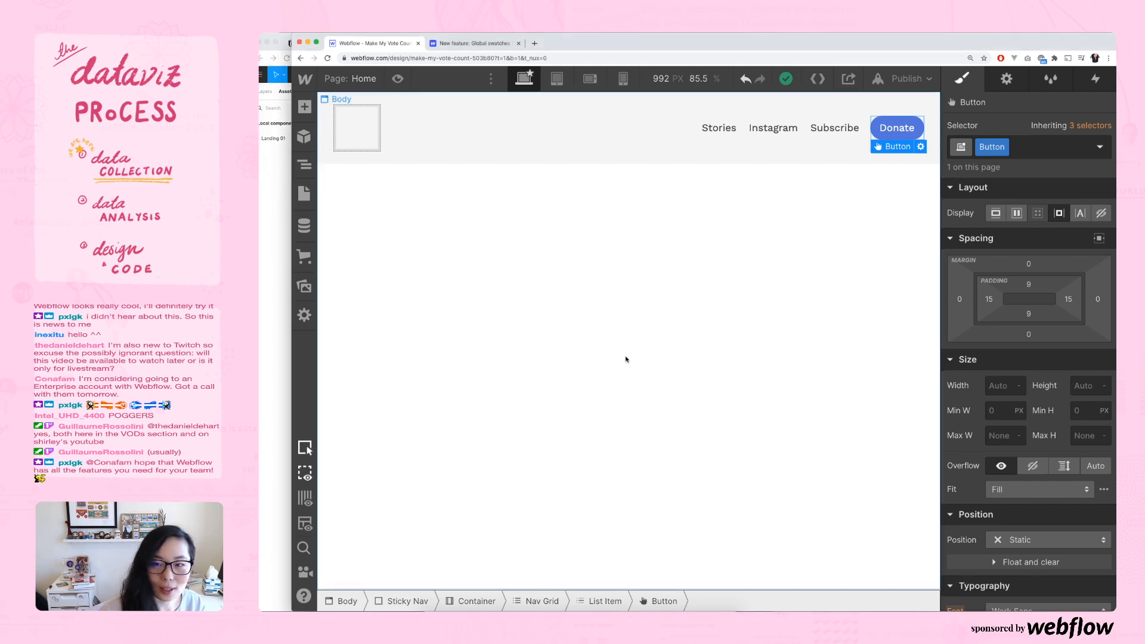
{"action": "left_click", "coordinate": [638, 299]}
{"action": "left_click", "coordinate": [265, 196]}
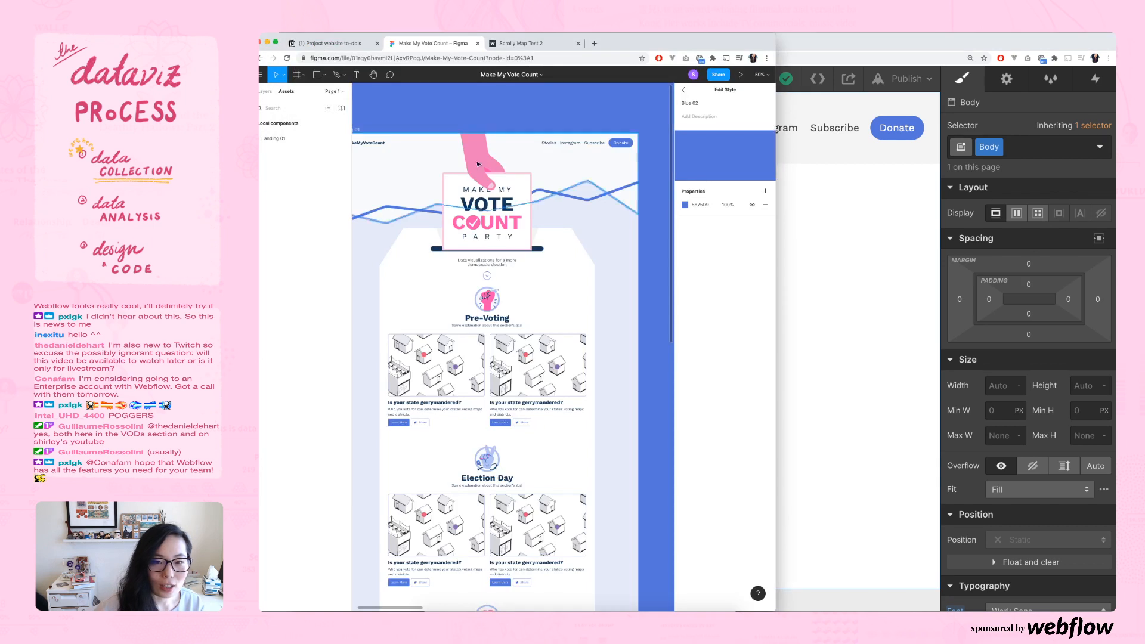
{"action": "left_click", "coordinate": [874, 185]}
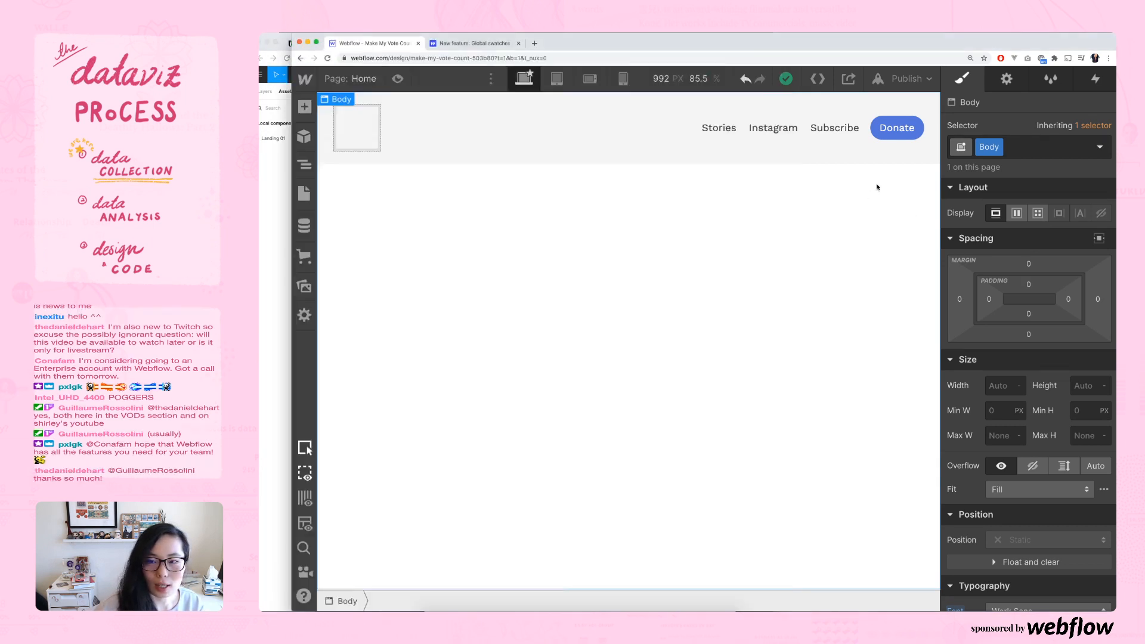
{"action": "left_click", "coordinate": [824, 158]}
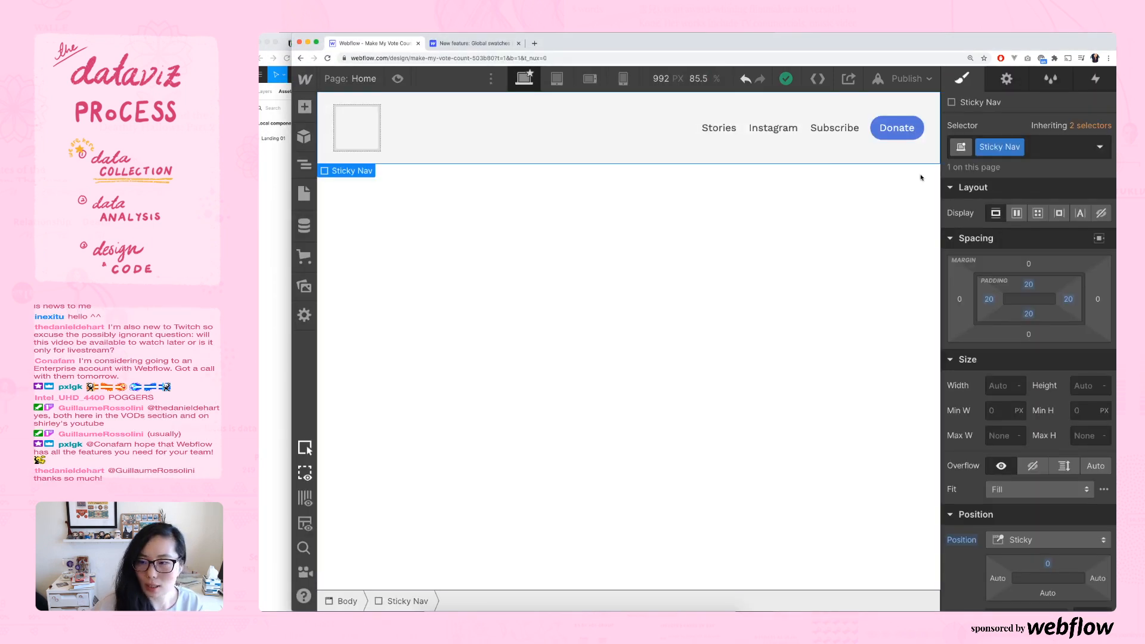
{"action": "scroll", "coordinate": [1062, 225], "scroll_direction": "down", "scroll_amount": 1}
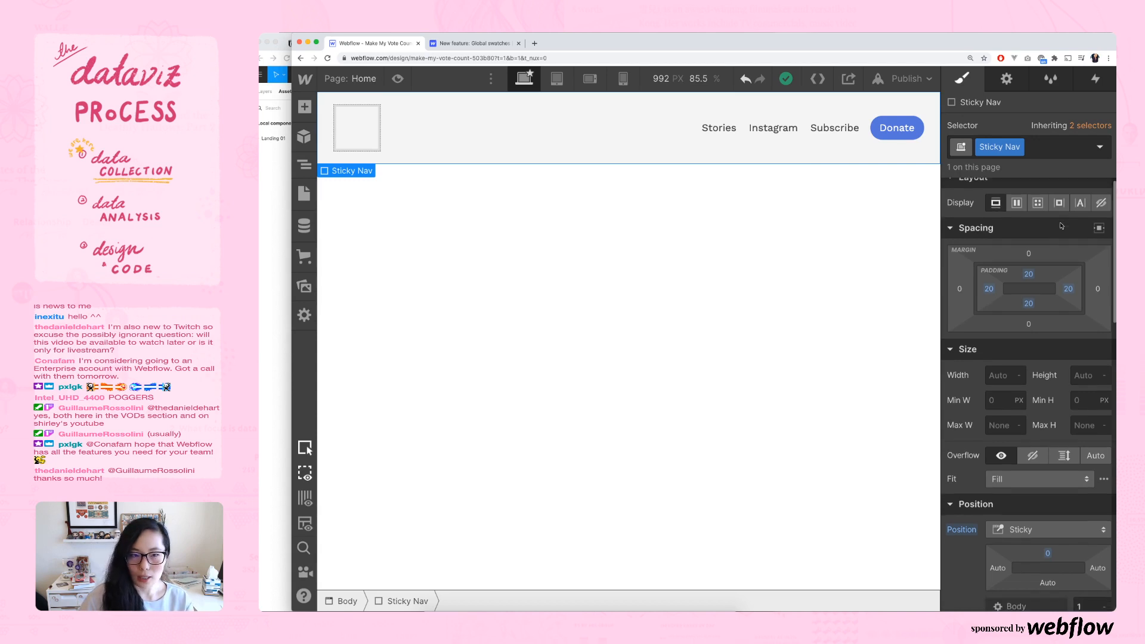
- Select the empty first list item of the Nav Grid in the page's element structure
{"action": "left_click", "coordinate": [357, 128]}
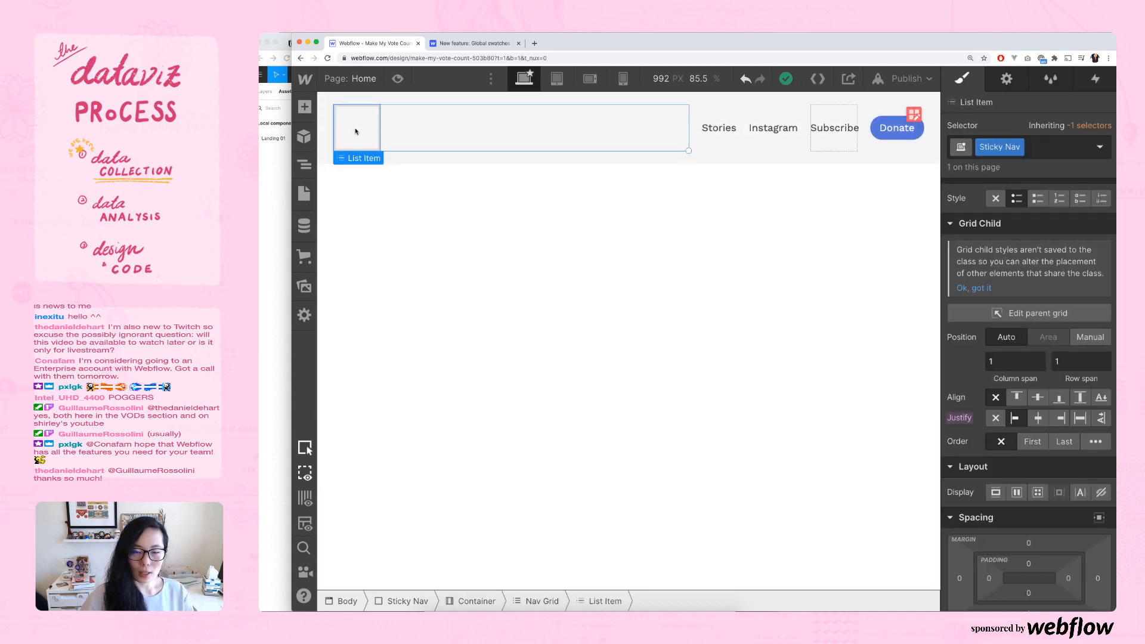
{"action": "left_click_drag", "start_coordinate": [357, 135], "coordinate": [356, 130]}
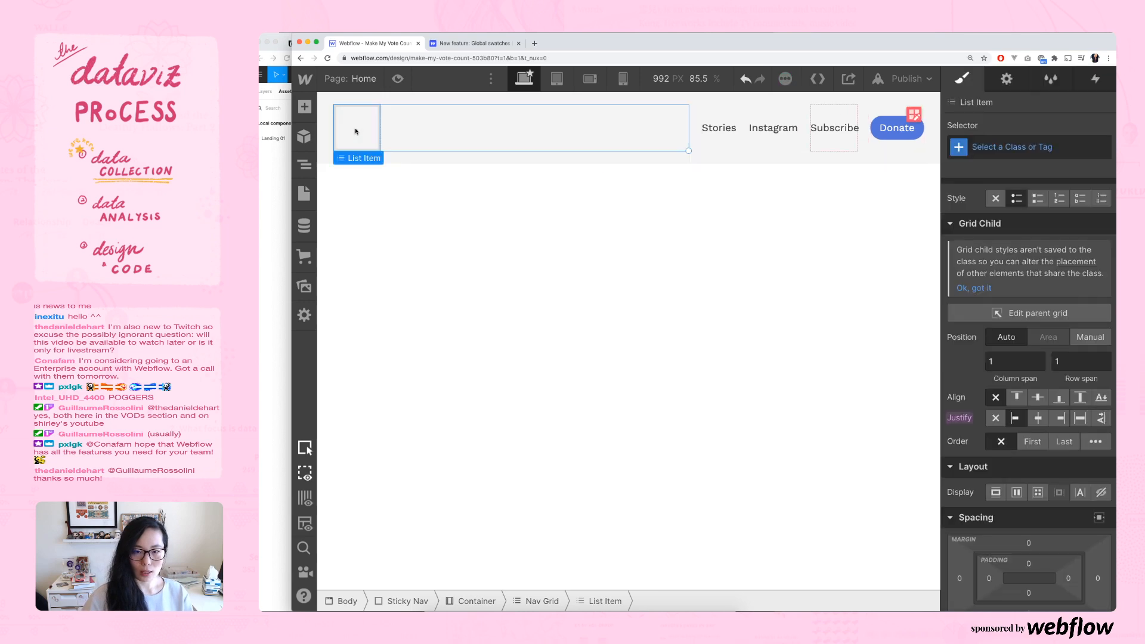
{"action": "left_click", "coordinate": [416, 187]}
{"action": "left_click", "coordinate": [303, 169]}
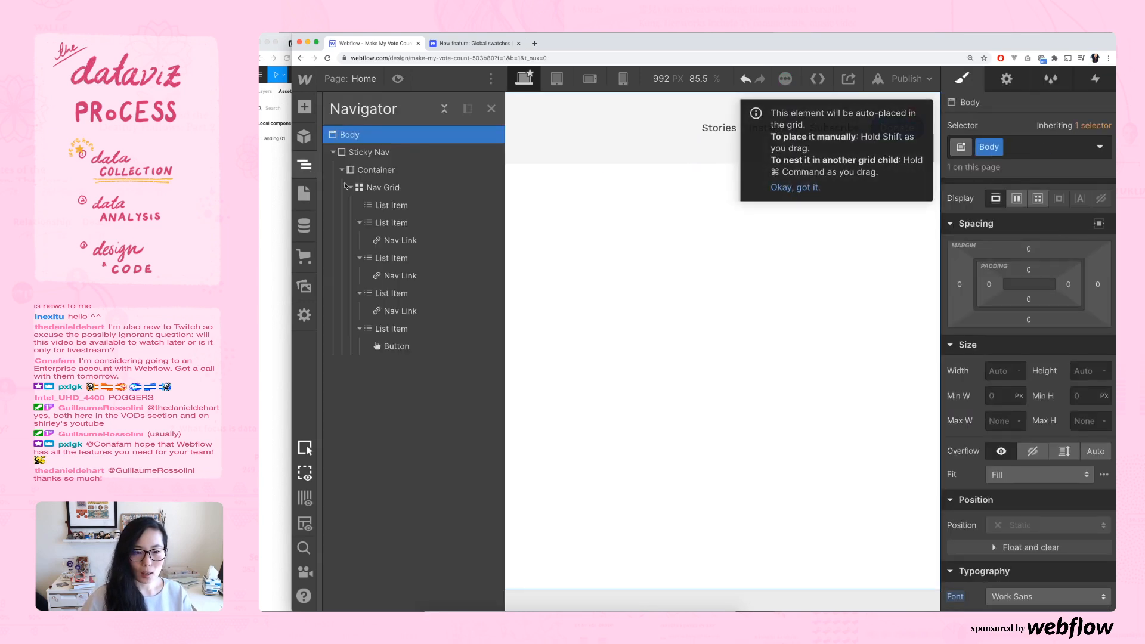
{"action": "left_click", "coordinate": [402, 206]}
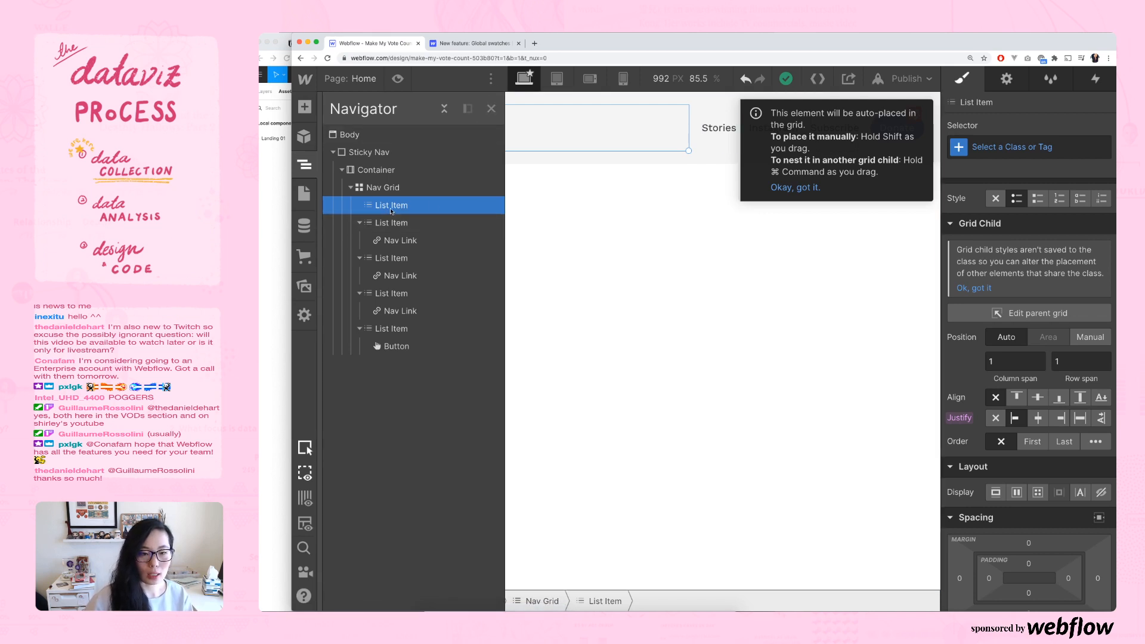
{"action": "right_click", "coordinate": [372, 207]}
{"action": "key", "text": "Escape"}
{"action": "left_click", "coordinate": [491, 108]}
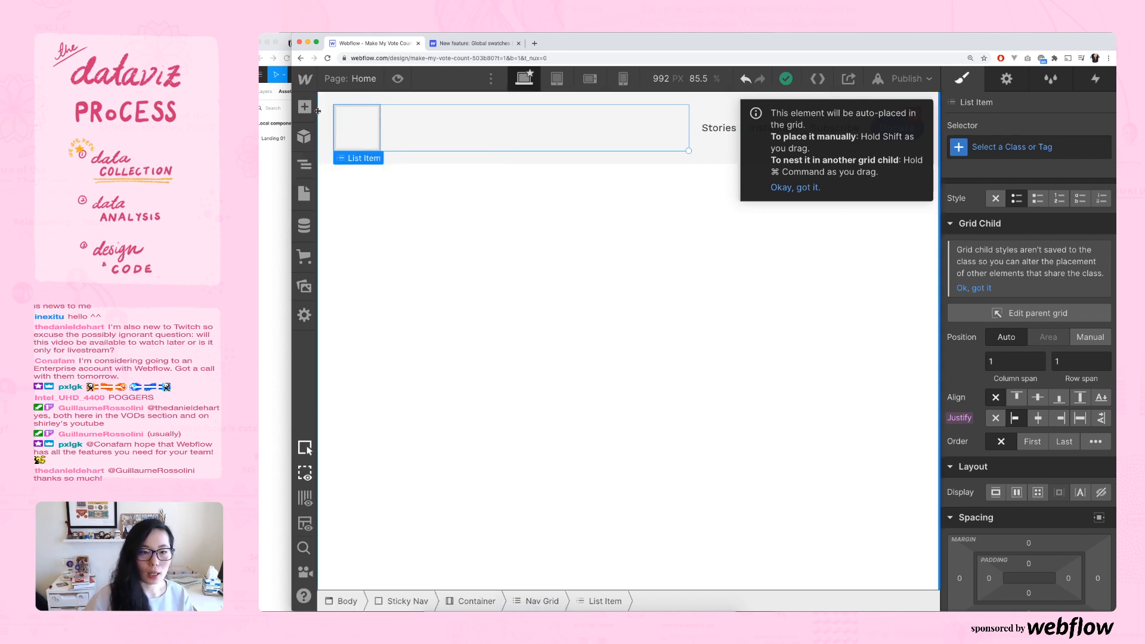
- Add a text block inside the empty first list item of the Nav Grid
{"action": "key", "text": "a"}
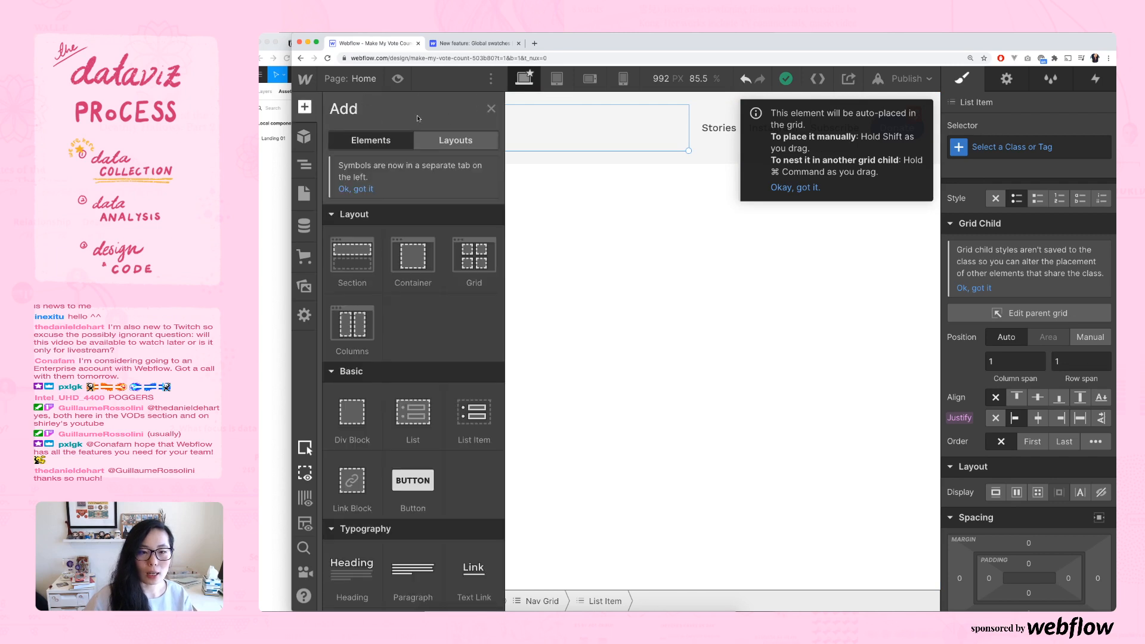
{"action": "left_click", "coordinate": [491, 108]}
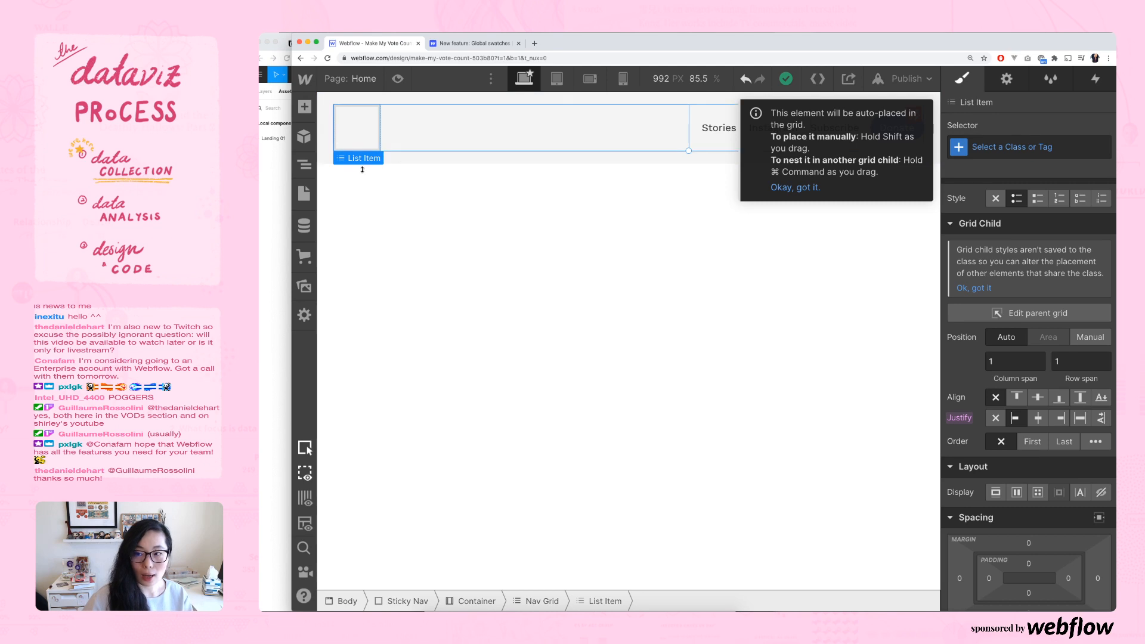
{"action": "left_click", "coordinate": [305, 107]}
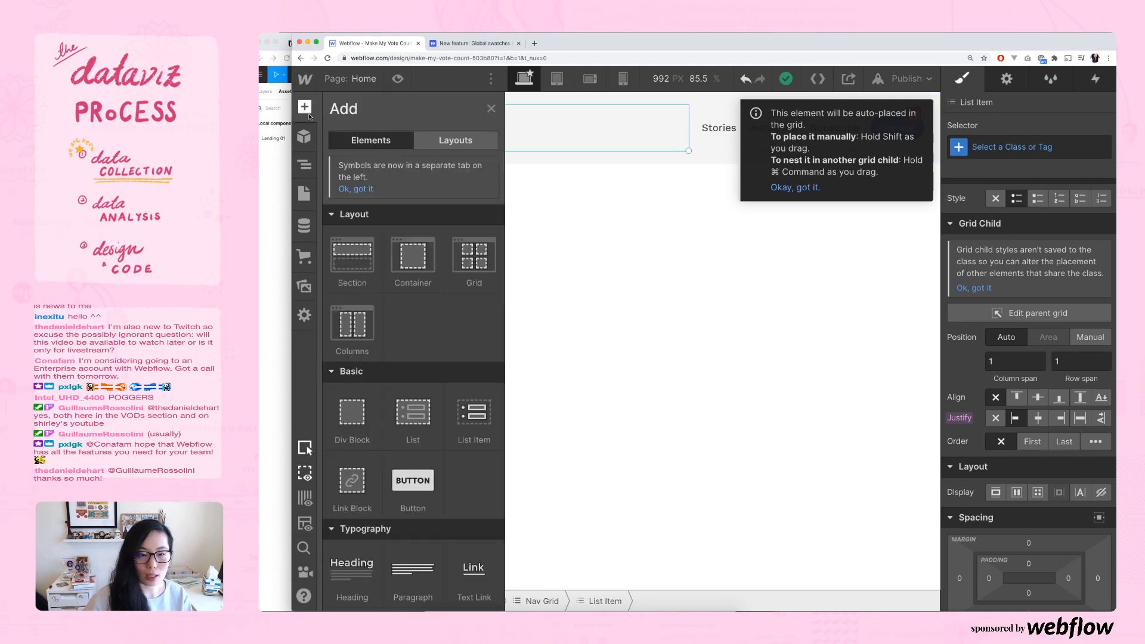
{"action": "scroll", "coordinate": [399, 258], "scroll_direction": "down", "scroll_amount": 8}
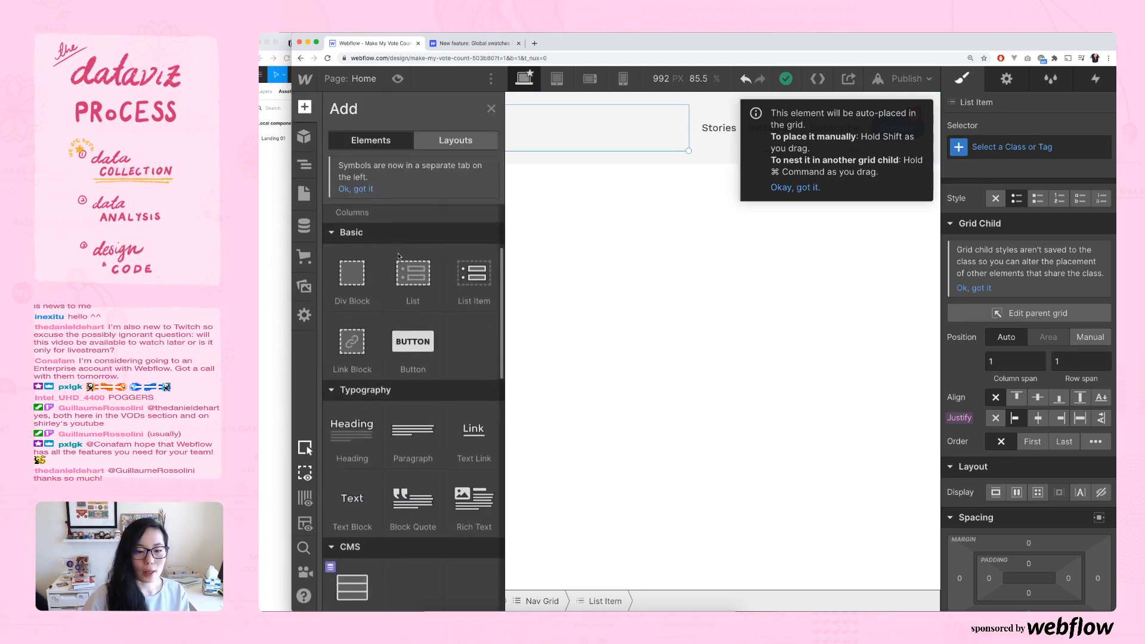
{"action": "scroll", "coordinate": [399, 258], "scroll_direction": "down", "scroll_amount": 3}
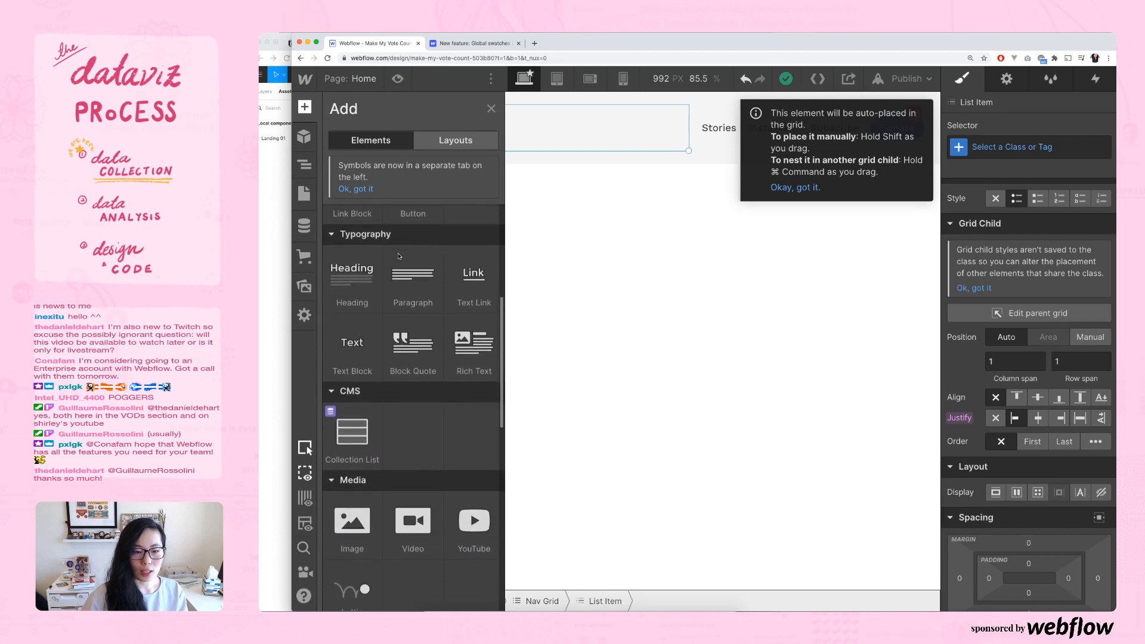
{"action": "left_click", "coordinate": [360, 346]}
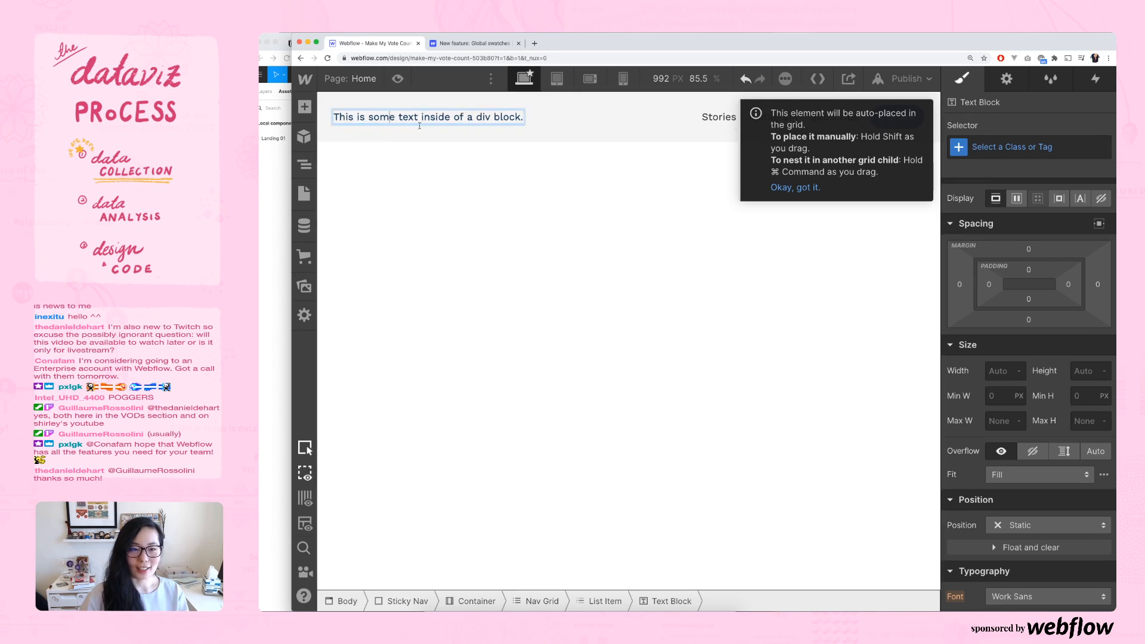
- Replace the placeholder text in the Nav Grid's new text block with "makemyvotecount.party", without a leading hashtag
{"action": "double_click", "coordinate": [393, 118]}
{"action": "type", "text": "#"}
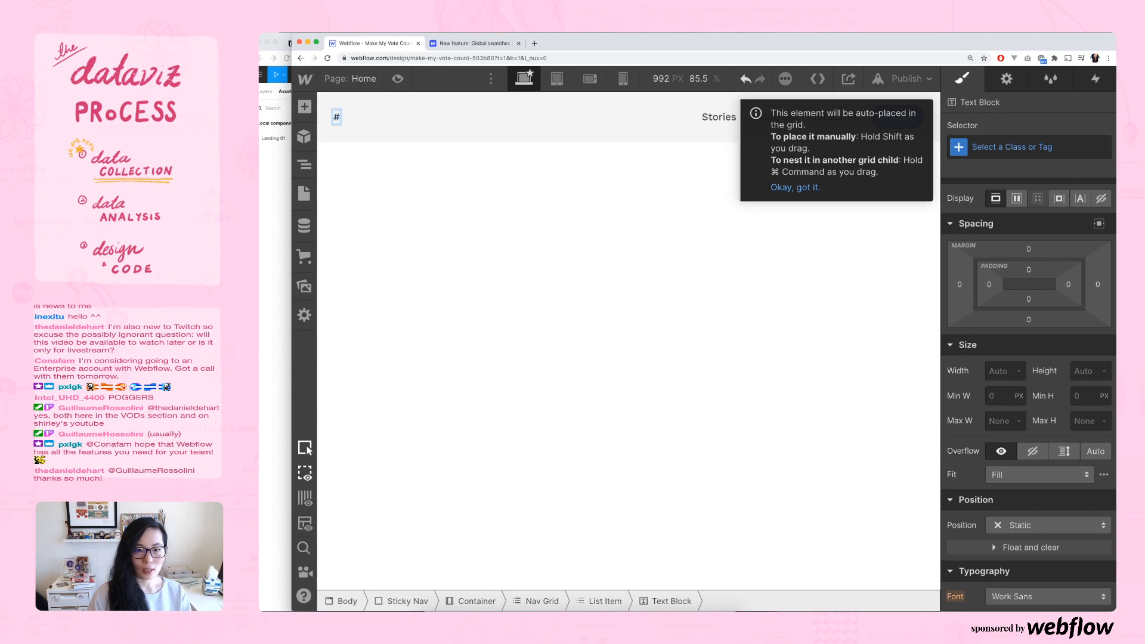
{"action": "type", "text": "makemy"}
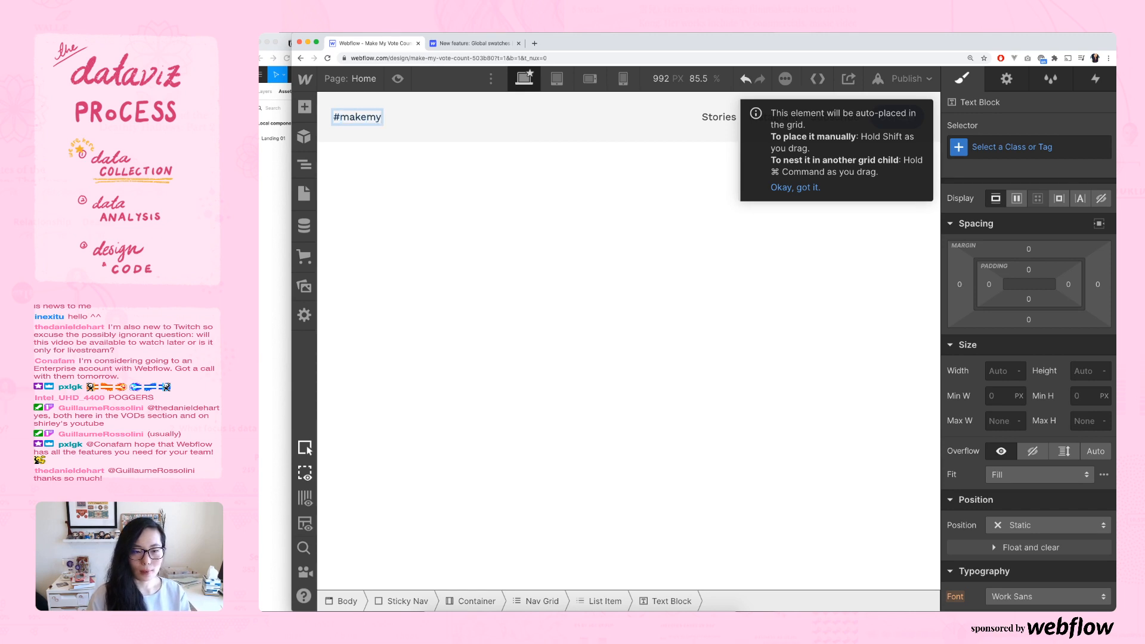
{"action": "type", "text": "votecount"}
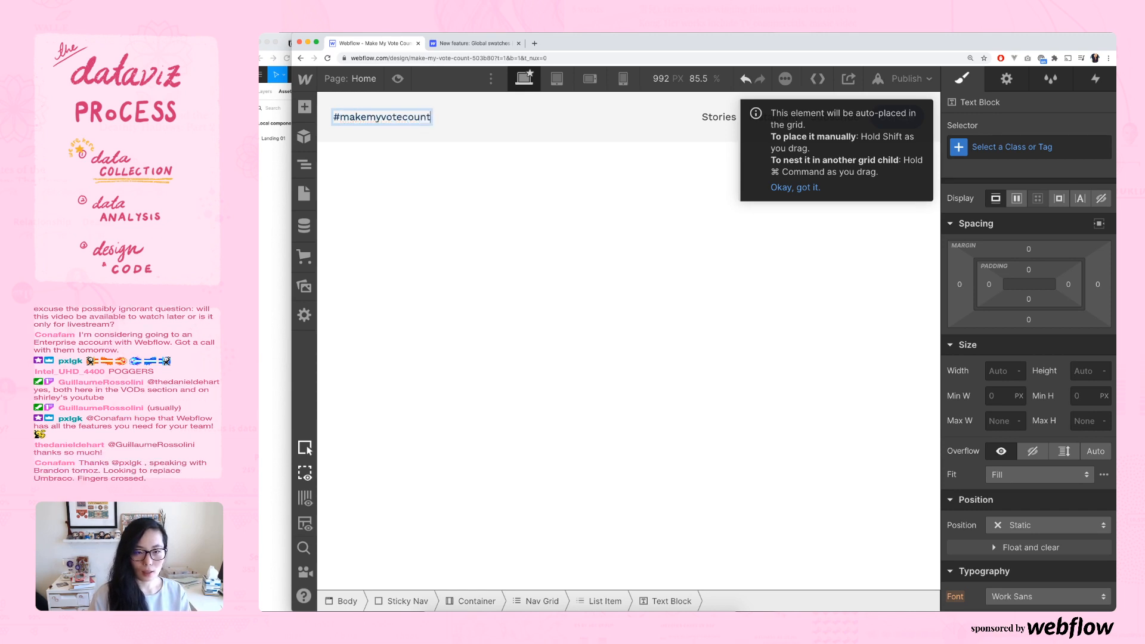
{"action": "type", "text": ".party"}
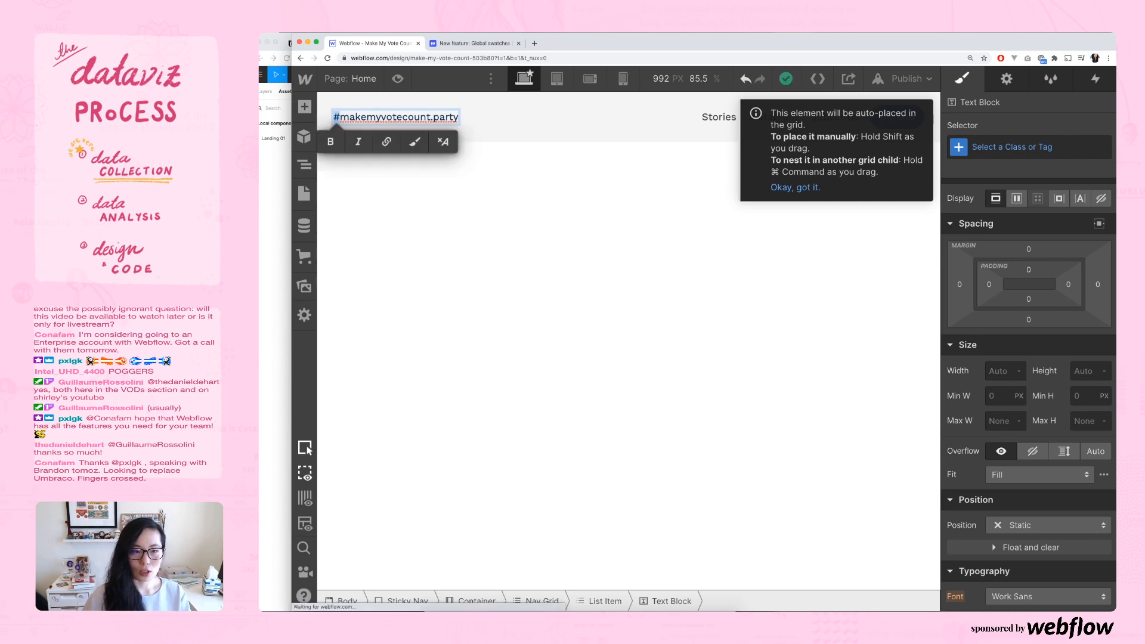
{"action": "key", "text": "BackSpace"}
{"action": "left_click", "coordinate": [459, 210]}
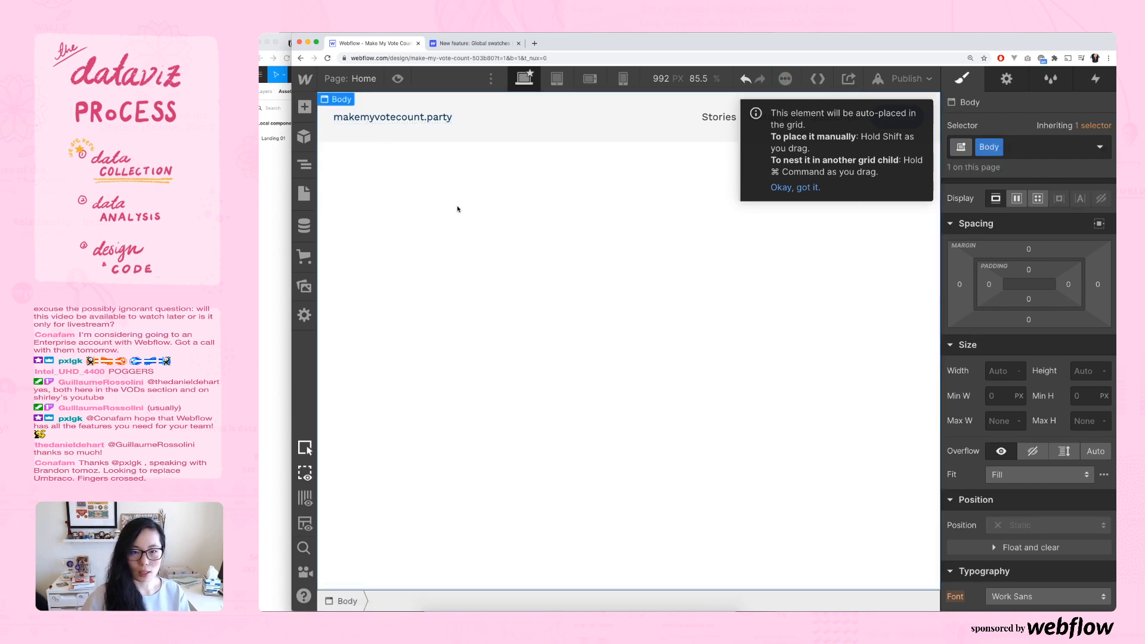
- Select the Sticky Nav, check the navigation bar design in Figma, and return to Webflow
{"action": "left_click", "coordinate": [572, 139]}
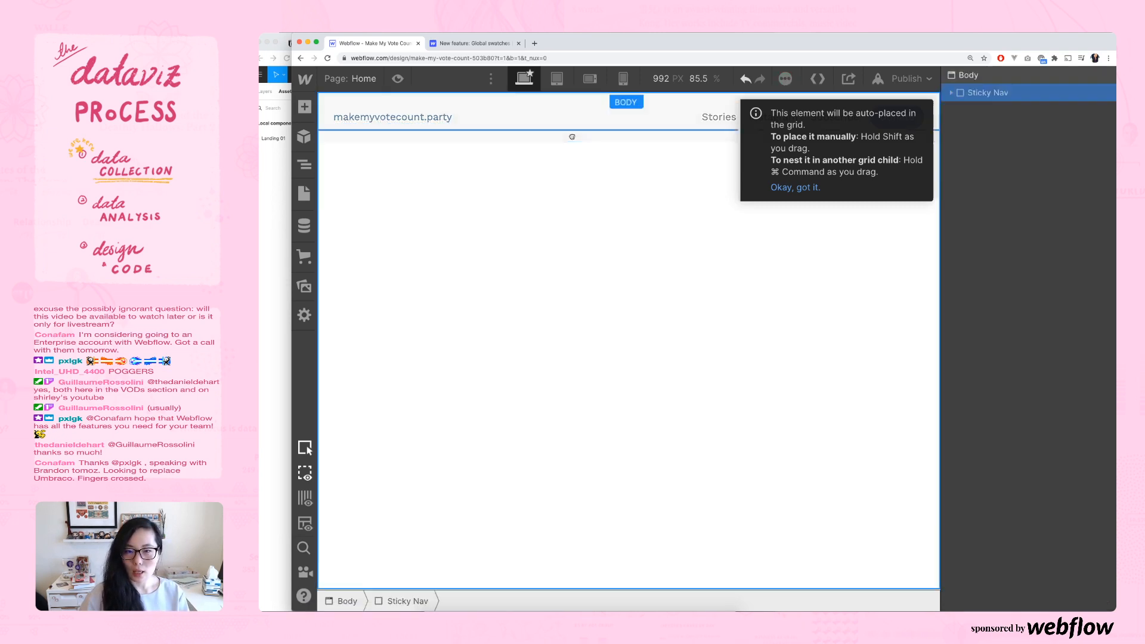
{"action": "left_click", "coordinate": [270, 173]}
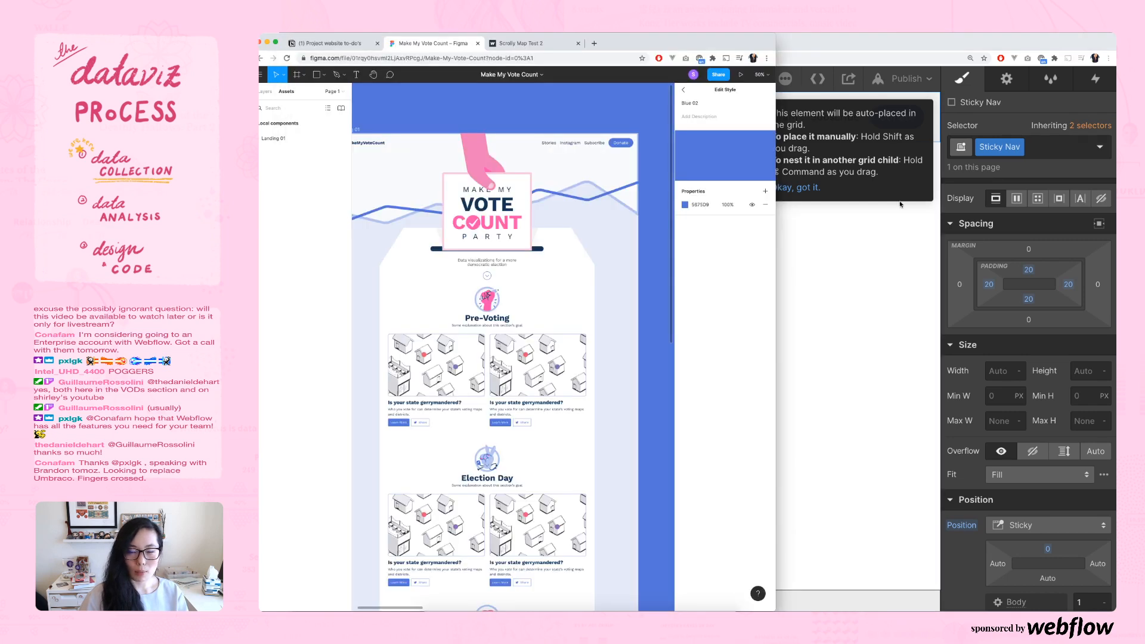
{"action": "left_click", "coordinate": [818, 44]}
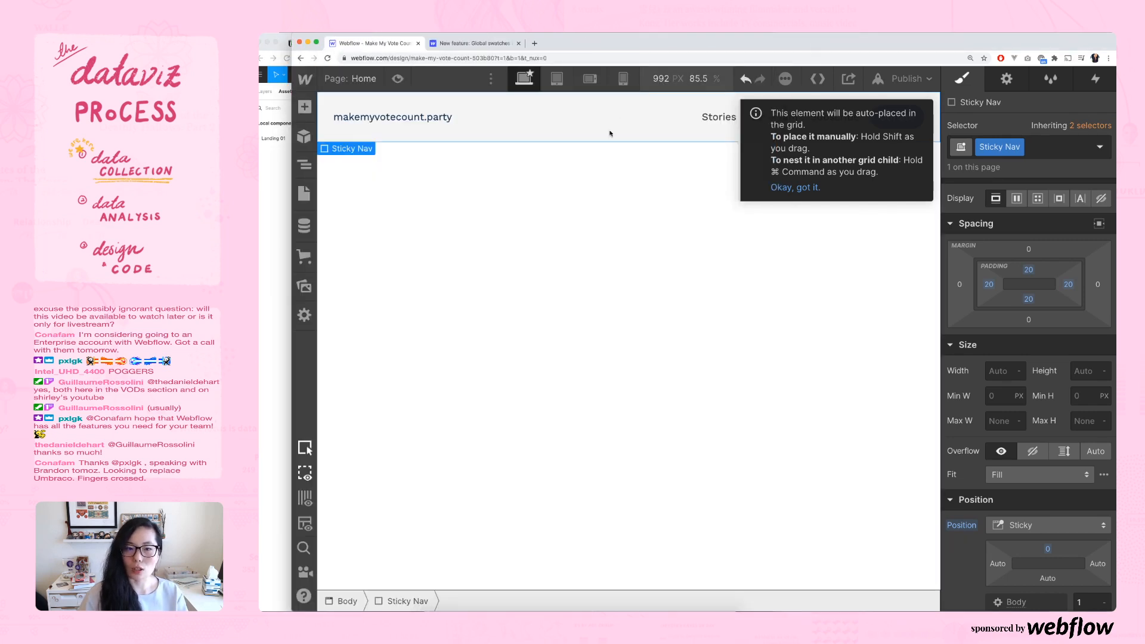
- Set the Sticky Nav's background color to transparent, leaving its clipping option at None
{"action": "scroll", "coordinate": [1019, 216], "scroll_direction": "down", "scroll_amount": 10}
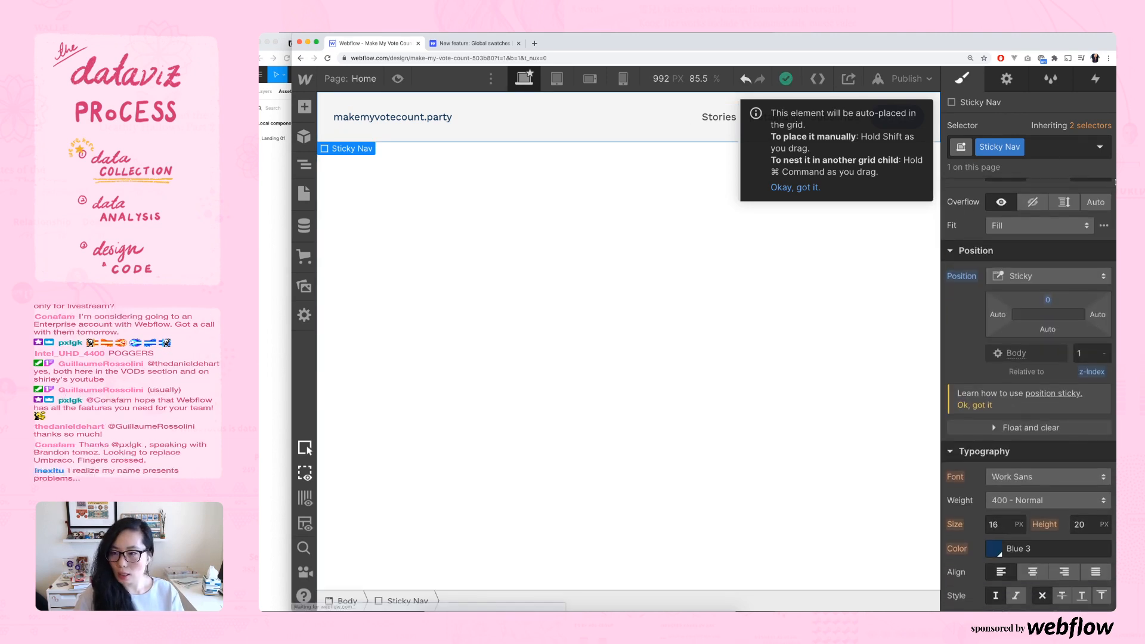
{"action": "scroll", "coordinate": [1107, 182], "scroll_direction": "down", "scroll_amount": 2}
{"action": "scroll", "coordinate": [1107, 182], "scroll_direction": "down", "scroll_amount": 8}
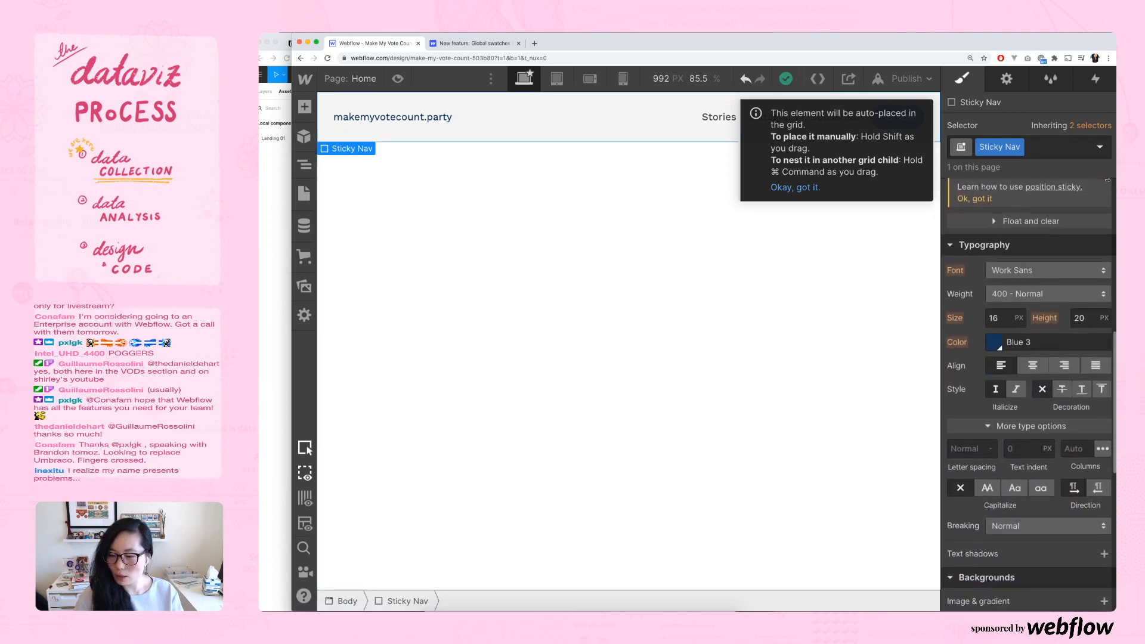
{"action": "scroll", "coordinate": [1107, 182], "scroll_direction": "down", "scroll_amount": 6}
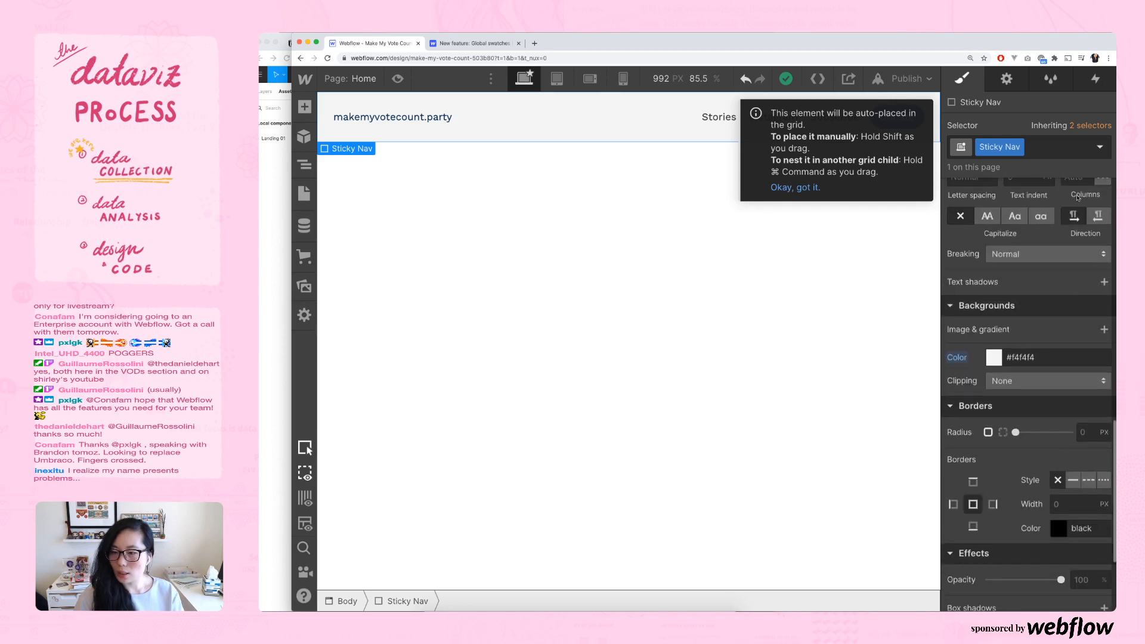
{"action": "left_click", "coordinate": [1022, 378]}
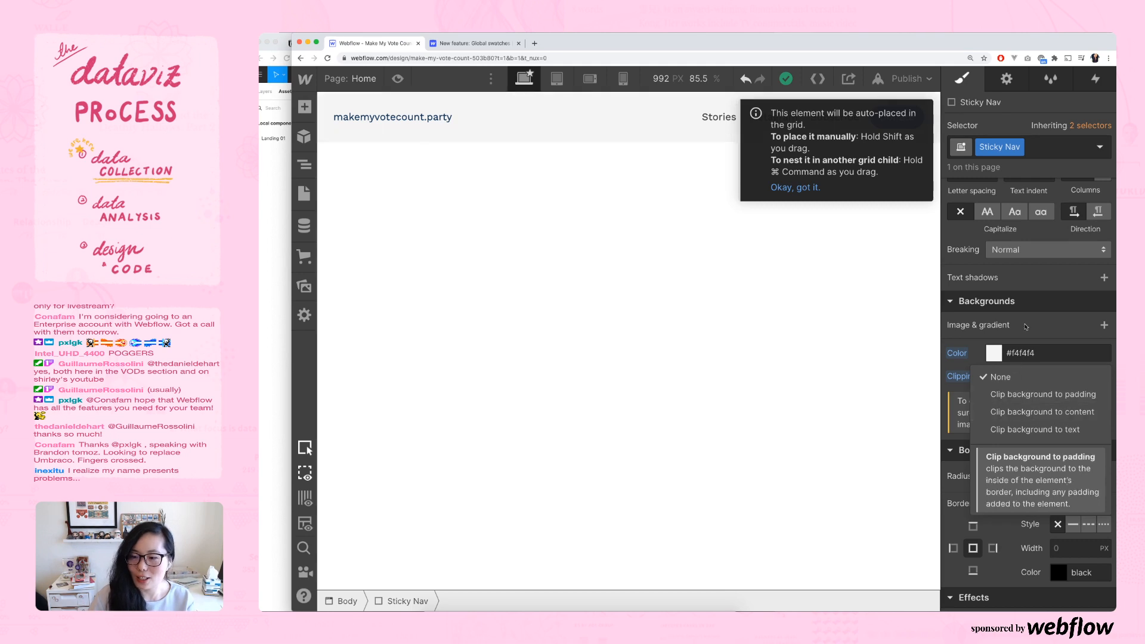
{"action": "left_click", "coordinate": [1003, 303]}
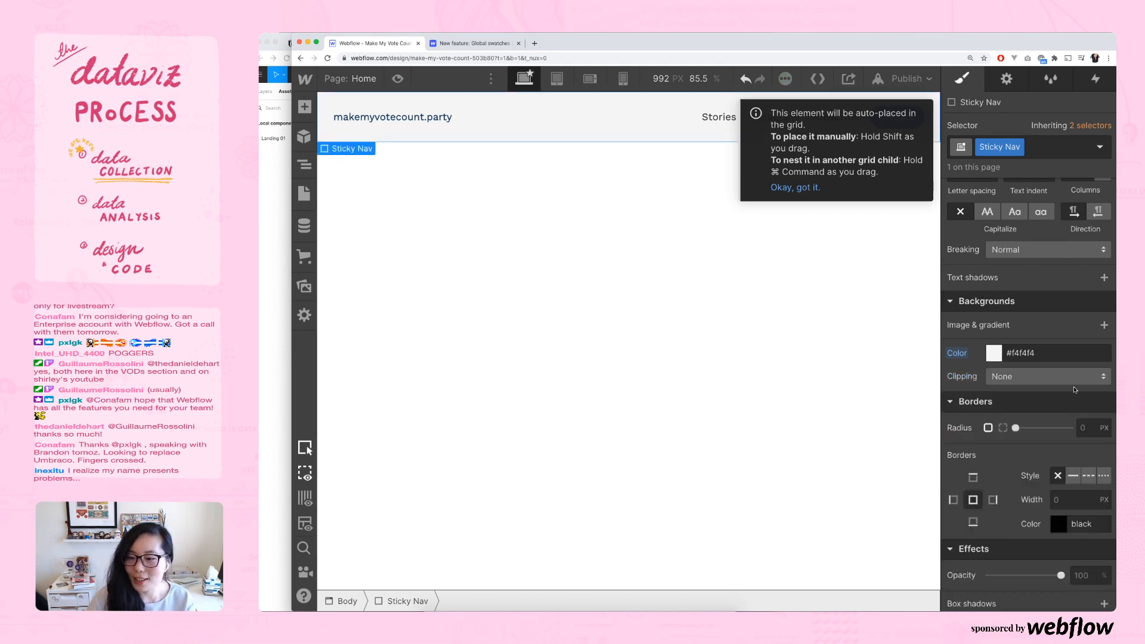
{"action": "left_click", "coordinate": [1042, 354]}
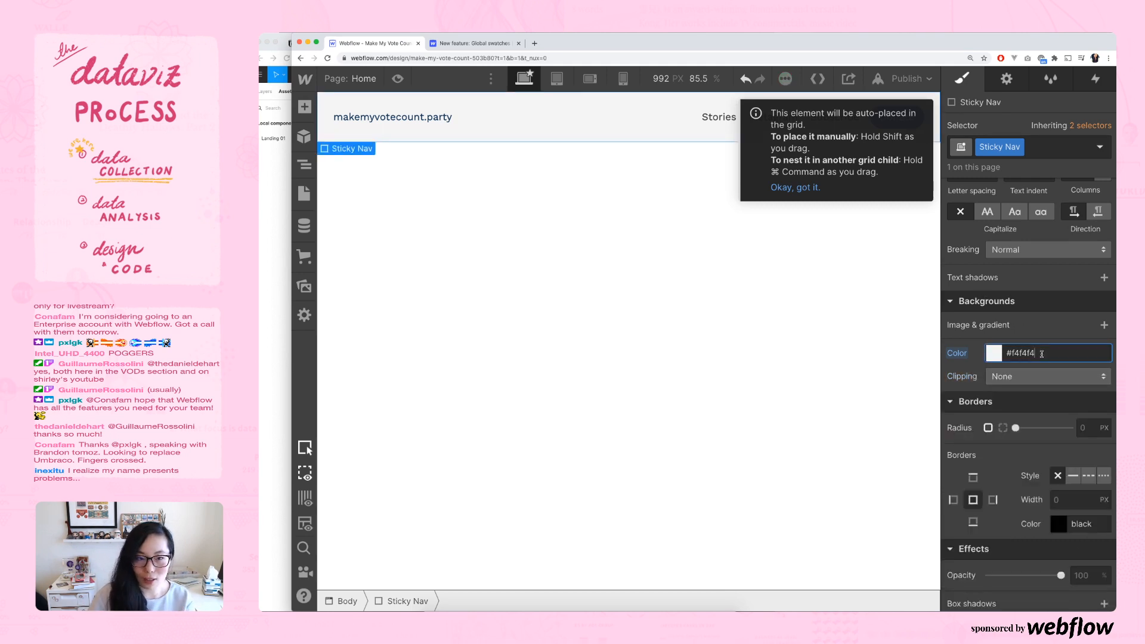
{"action": "key", "text": "super+a"}
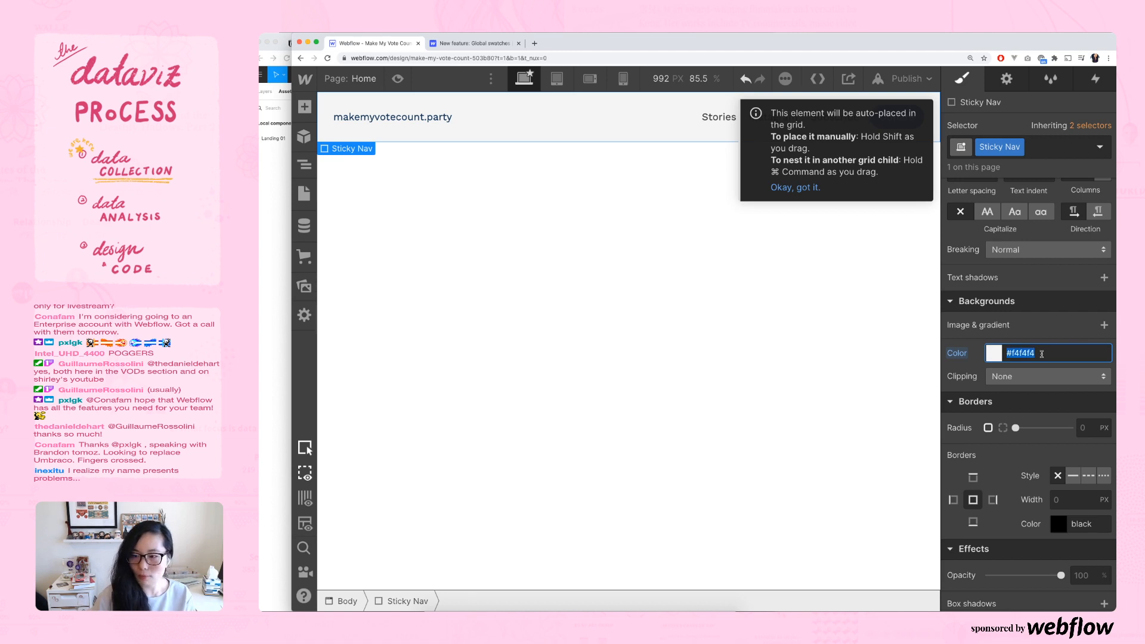
{"action": "key", "text": "BackSpace"}
{"action": "left_click", "coordinate": [999, 355]}
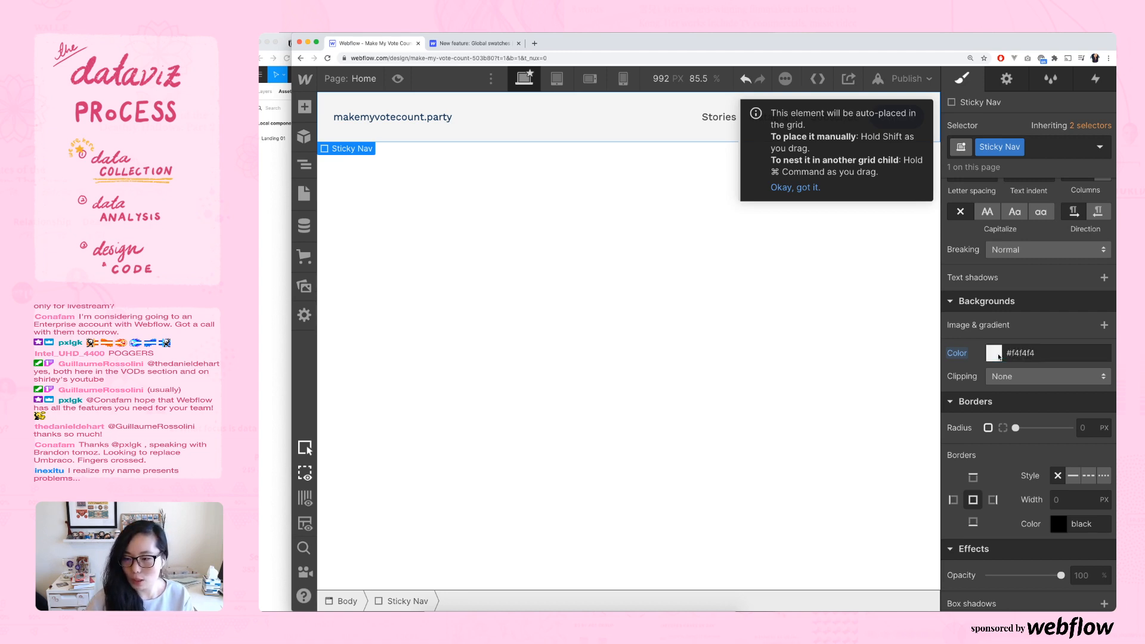
{"action": "left_click", "coordinate": [956, 583]}
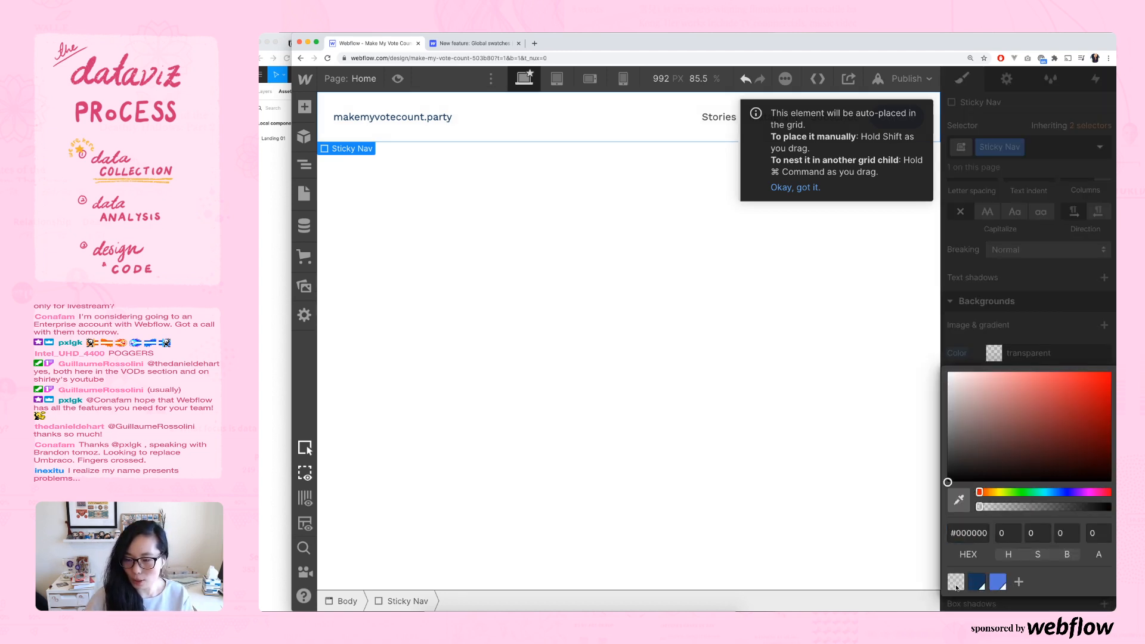
{"action": "left_click", "coordinate": [795, 301]}
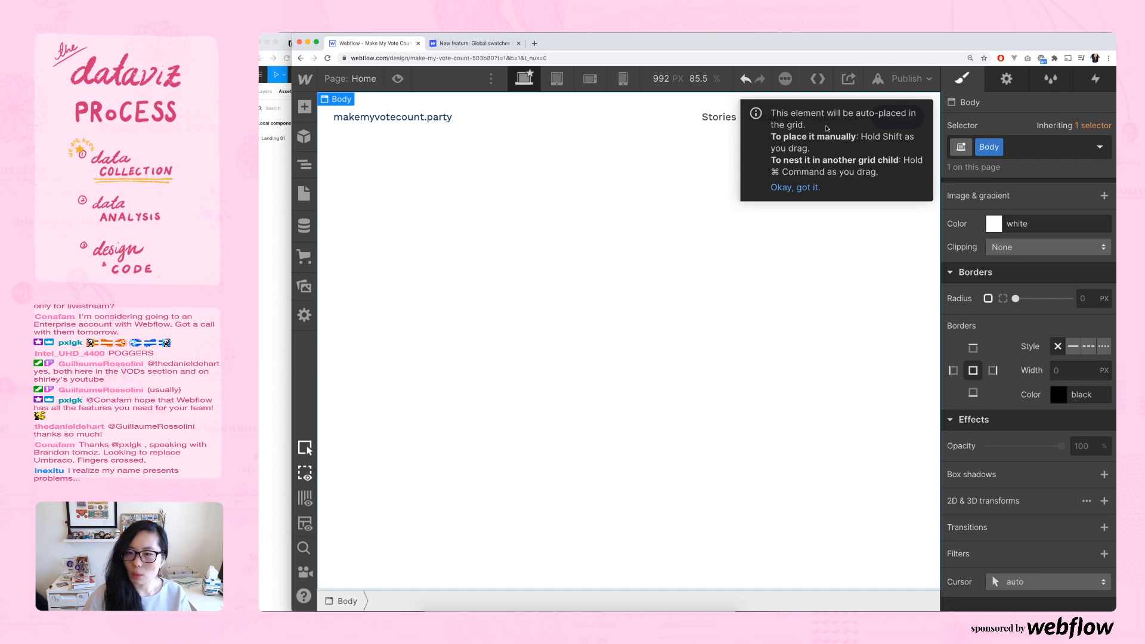
- Read the notice about placing elements manually in the grid or nesting them in another grid child, and dismiss it
{"action": "left_click_drag", "start_coordinate": [826, 136], "coordinate": [810, 149]}
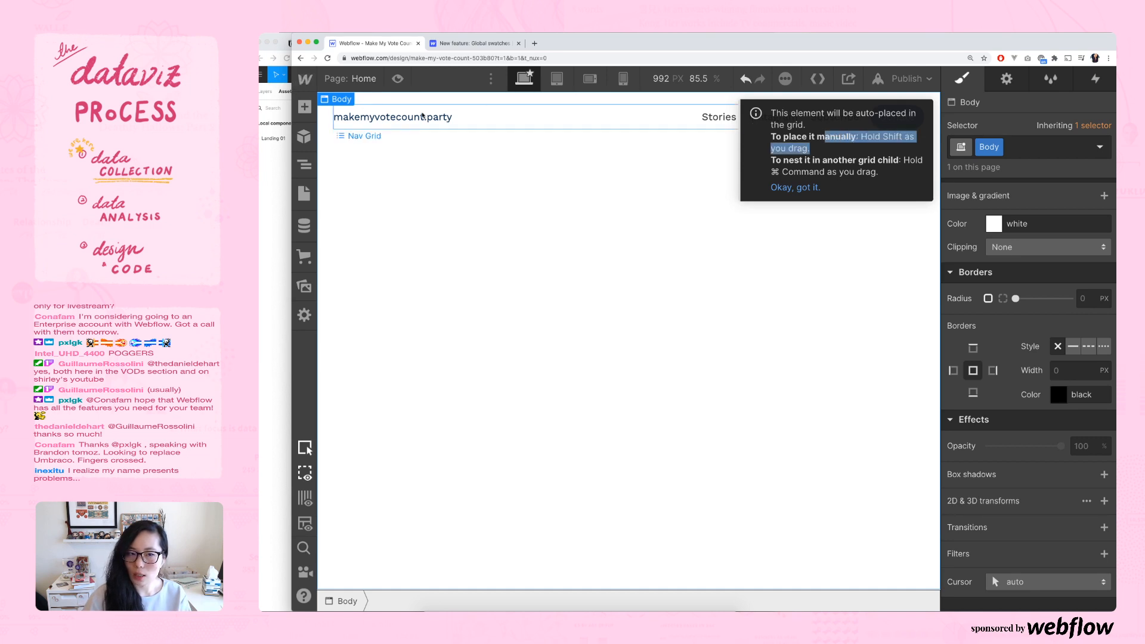
{"action": "left_click", "coordinate": [422, 118]}
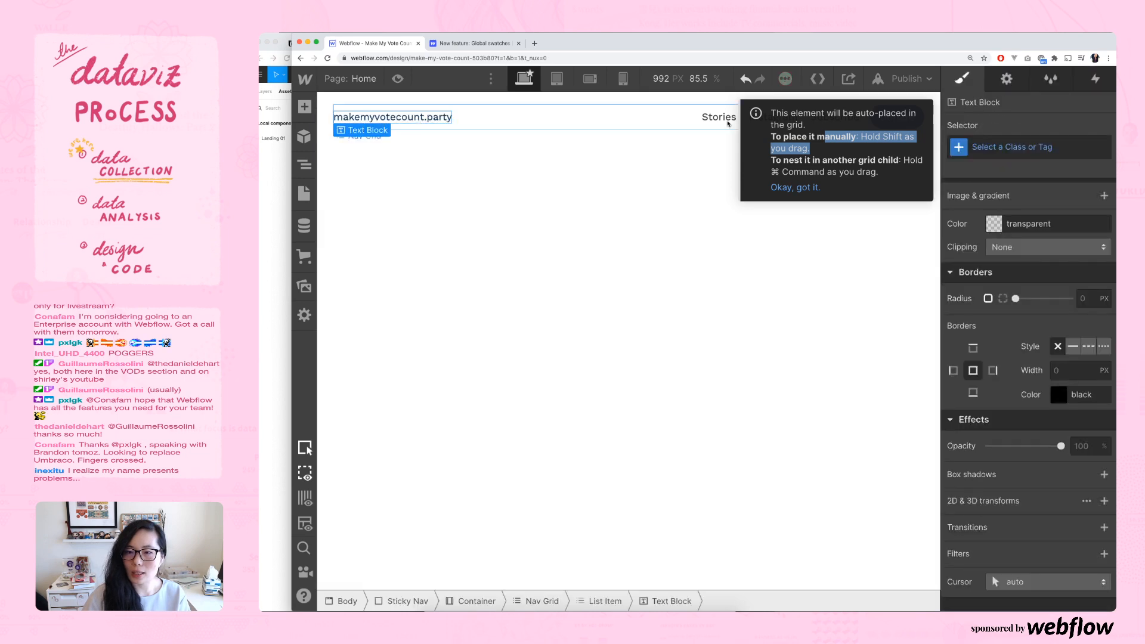
{"action": "left_click", "coordinate": [797, 157]}
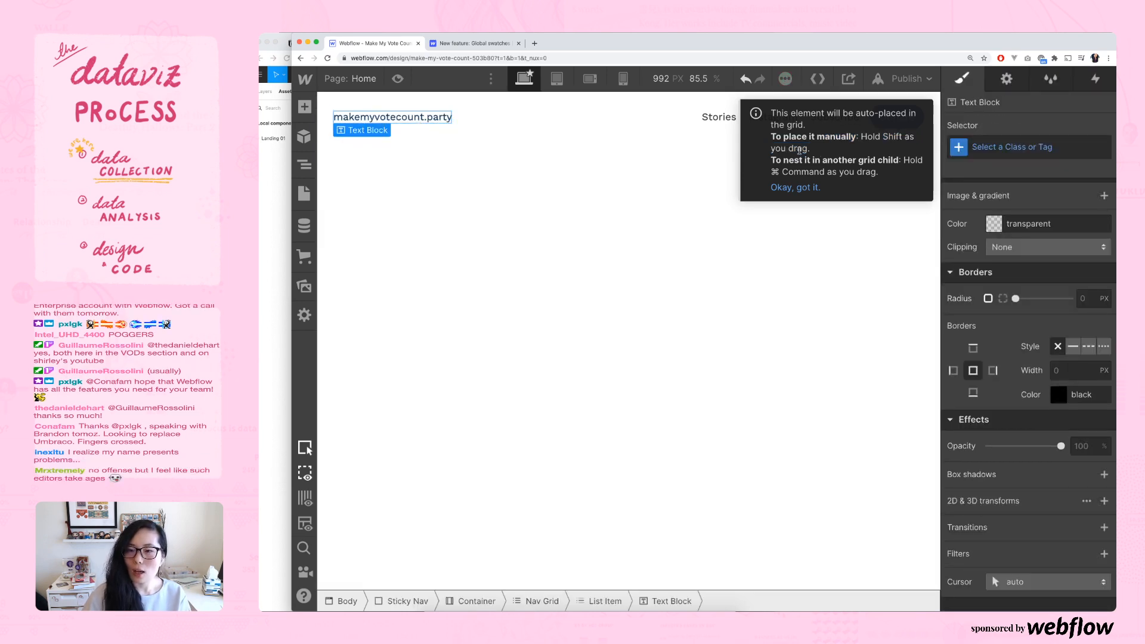
{"action": "left_click_drag", "start_coordinate": [851, 138], "coordinate": [898, 178]}
{"action": "left_click", "coordinate": [880, 164]}
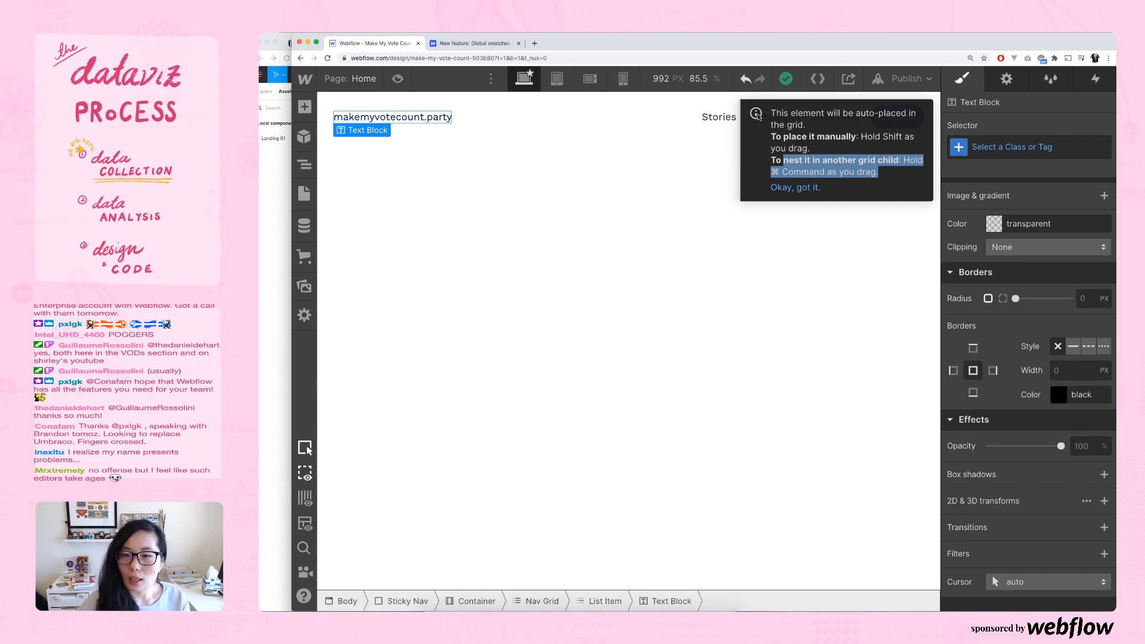
{"action": "left_click", "coordinate": [761, 114]}
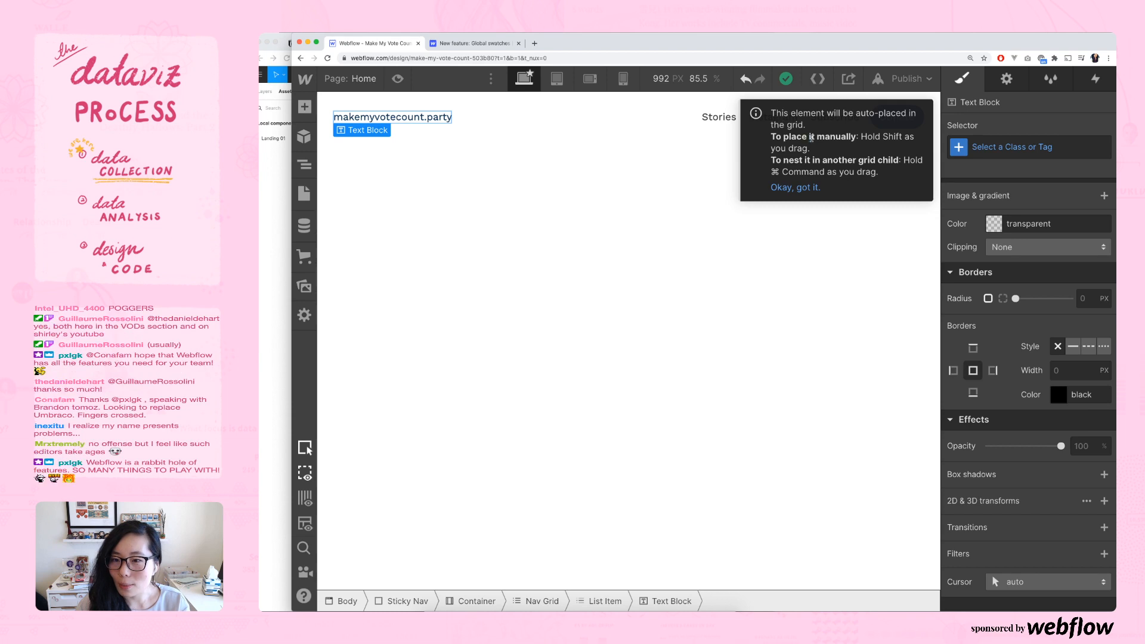
{"action": "left_click_drag", "start_coordinate": [810, 138], "coordinate": [875, 145]}
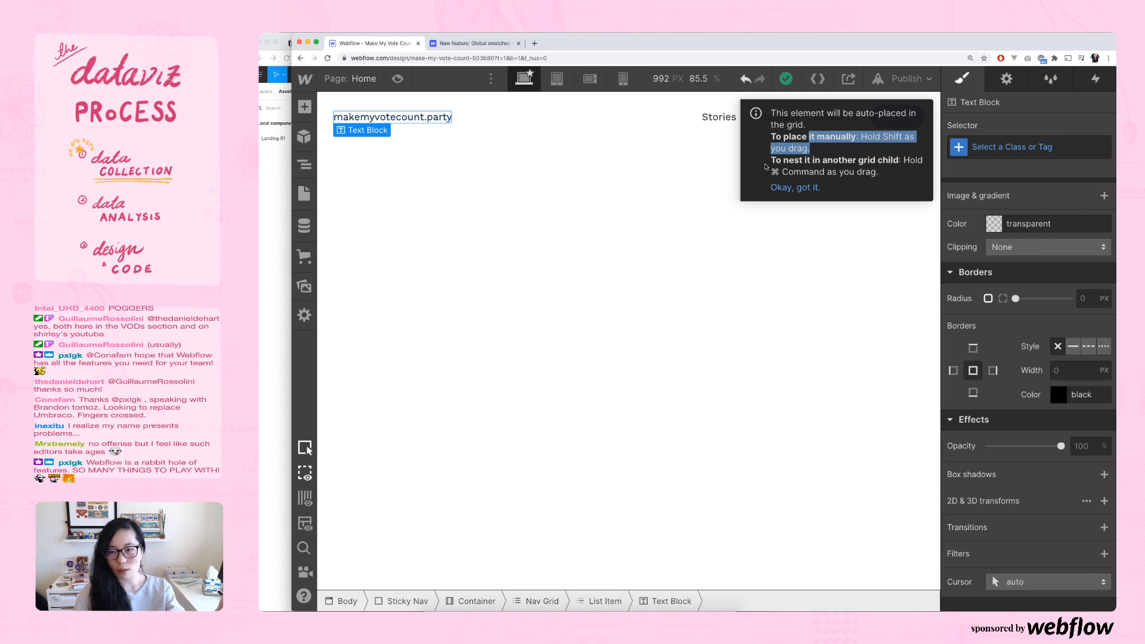
{"action": "left_click", "coordinate": [813, 161]}
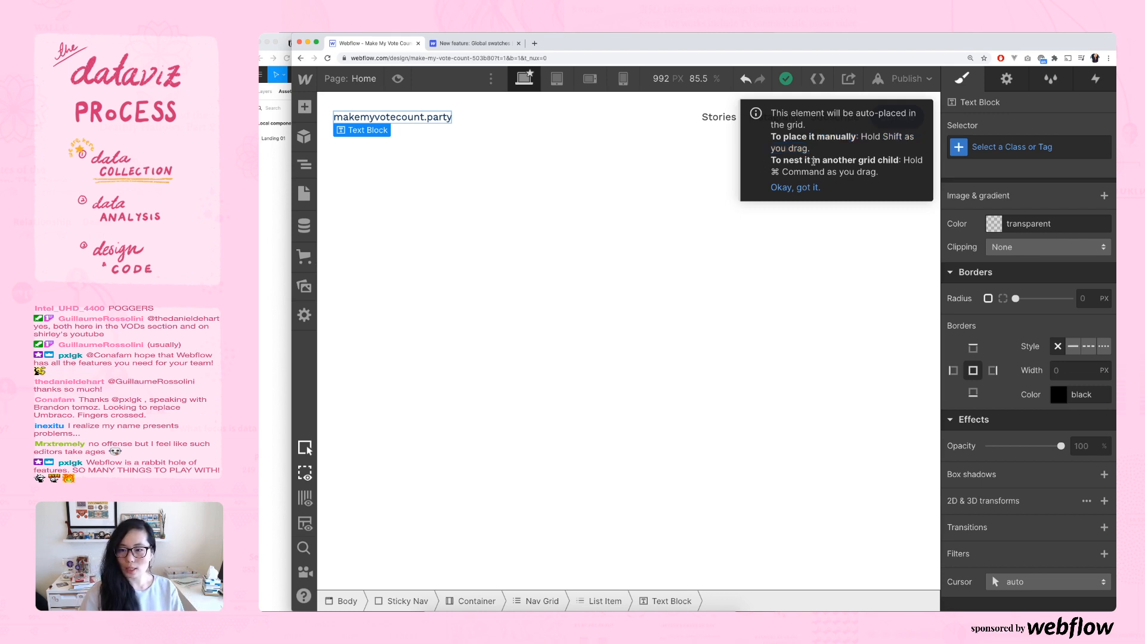
{"action": "left_click_drag", "start_coordinate": [881, 173], "coordinate": [771, 173]}
{"action": "left_click", "coordinate": [816, 151]}
{"action": "left_click_drag", "start_coordinate": [884, 139], "coordinate": [856, 158]}
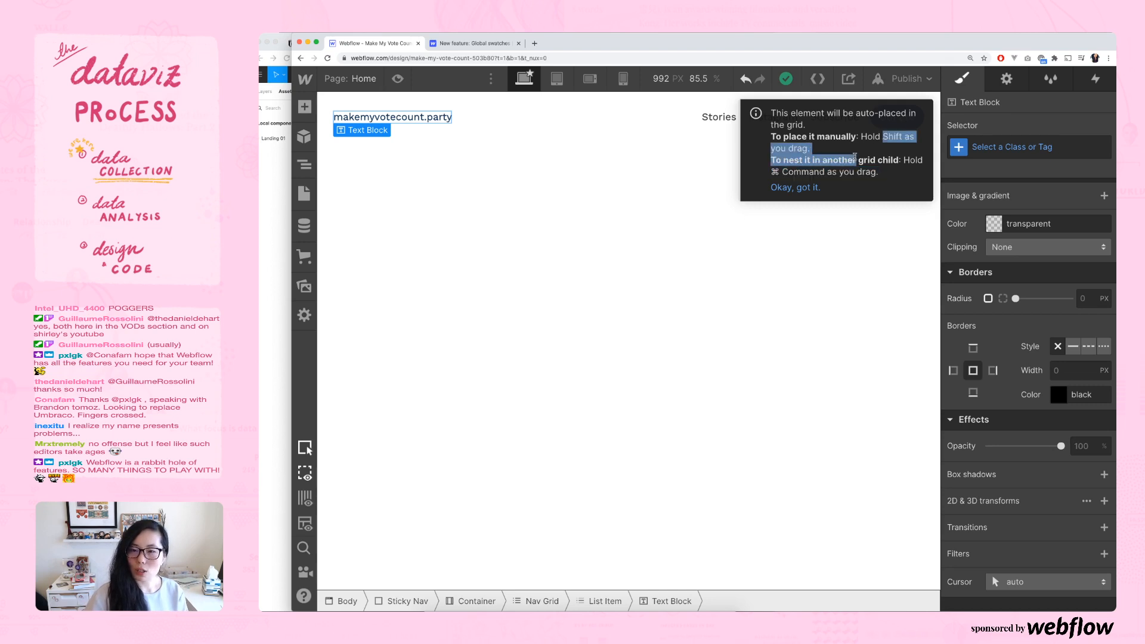
{"action": "left_click", "coordinate": [852, 169]}
{"action": "left_click_drag", "start_coordinate": [780, 174], "coordinate": [888, 175]}
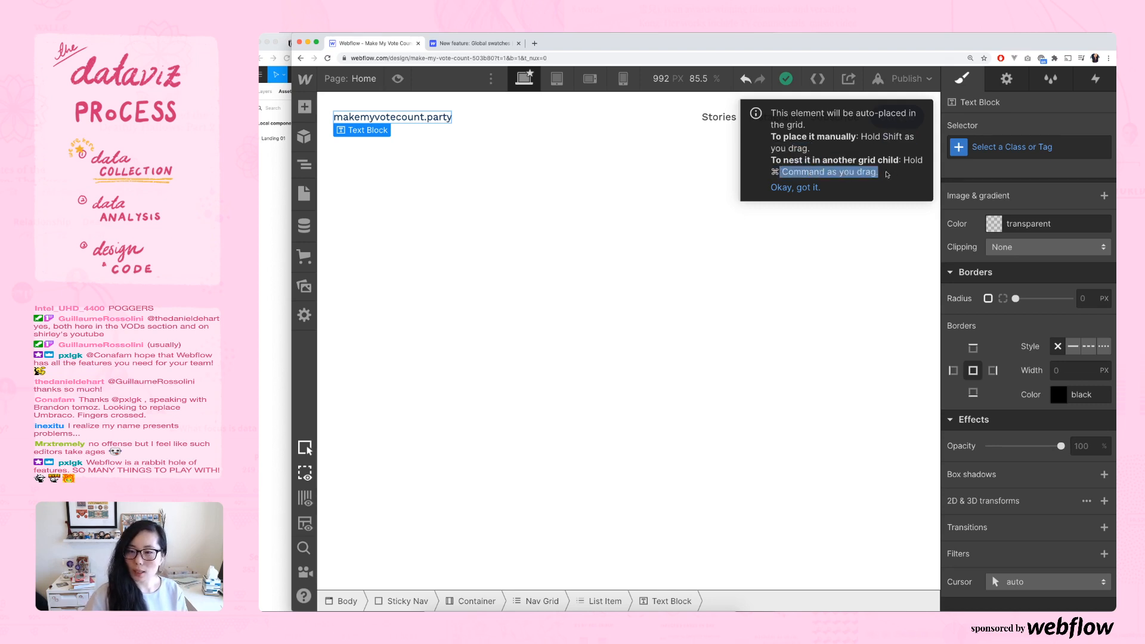
{"action": "left_click", "coordinate": [787, 188]}
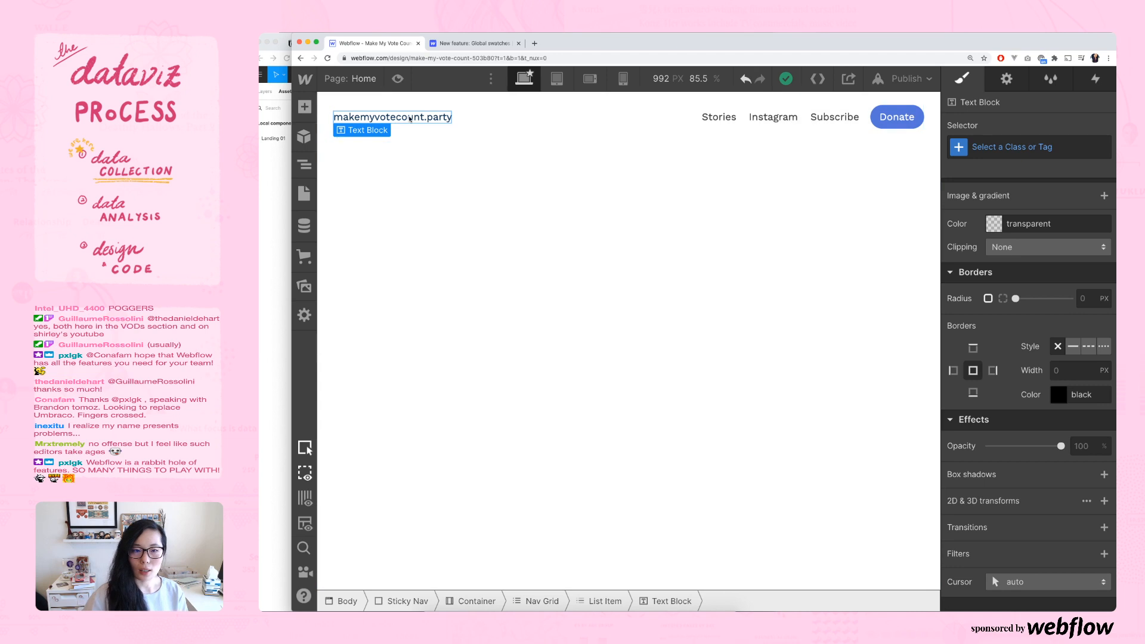
- Try moving the logo text block within the Nav Grid and the Stories link into the Instagram list item, and undo the link's move
{"action": "mouse_move", "coordinate": [409, 117]}
{"action": "left_mouse_down"}
{"action": "mouse_move", "coordinate": [519, 119]}
{"action": "mouse_move", "coordinate": [394, 122]}
{"action": "mouse_move", "coordinate": [552, 138]}
{"action": "mouse_move", "coordinate": [603, 126]}
{"action": "mouse_move", "coordinate": [406, 119]}
{"action": "left_mouse_up"}
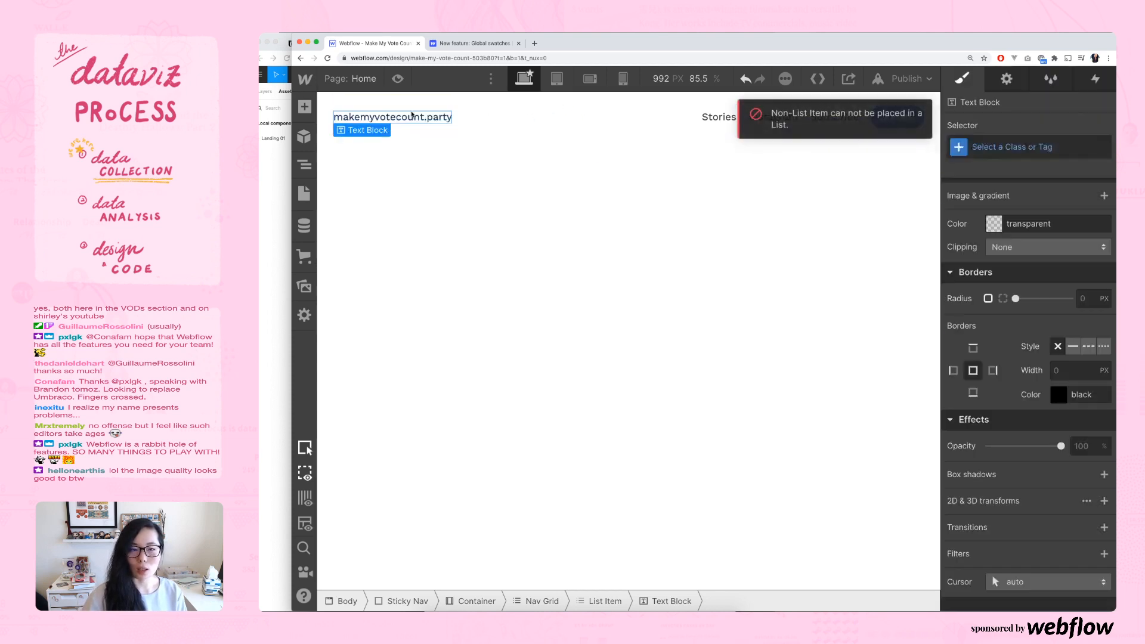
{"action": "left_click", "coordinate": [729, 115]}
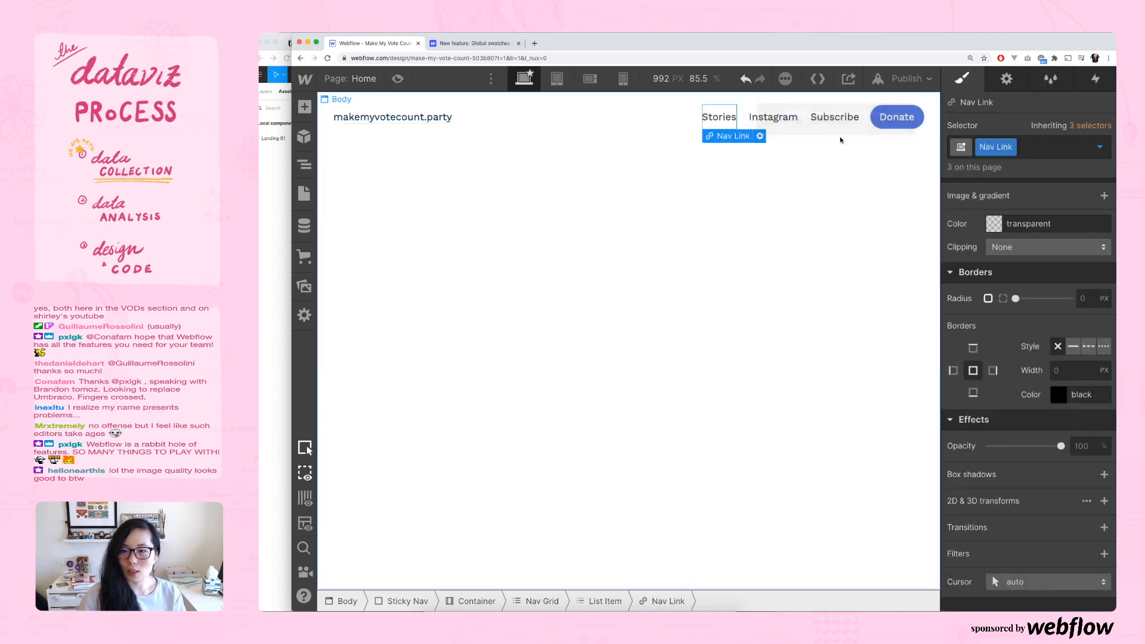
{"action": "key", "text": "z"}
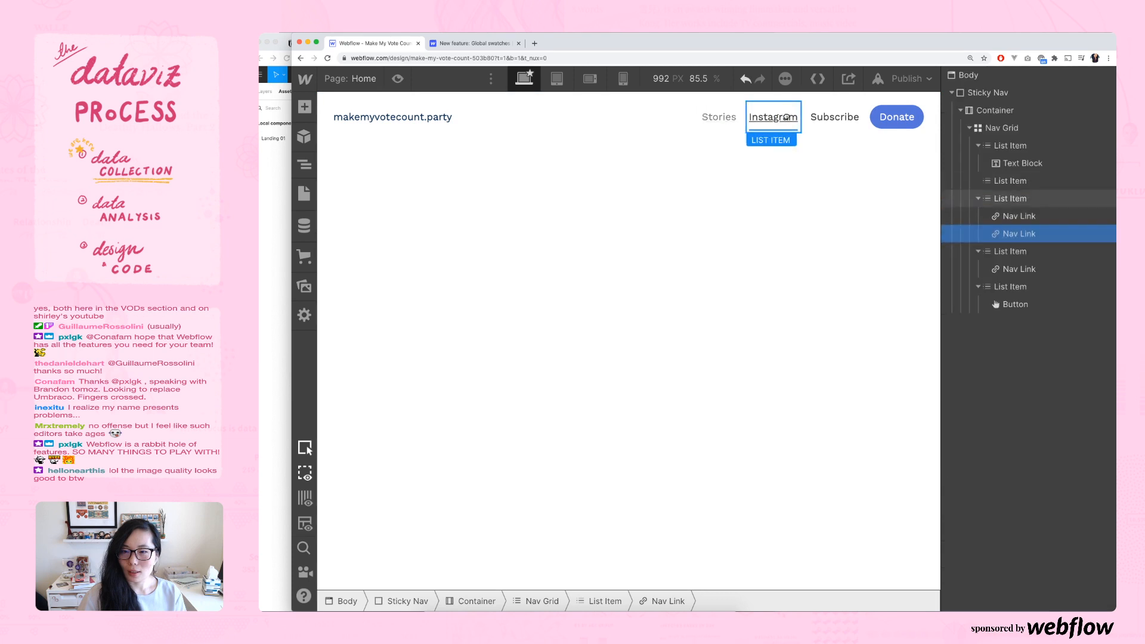
{"action": "key", "text": "z"}
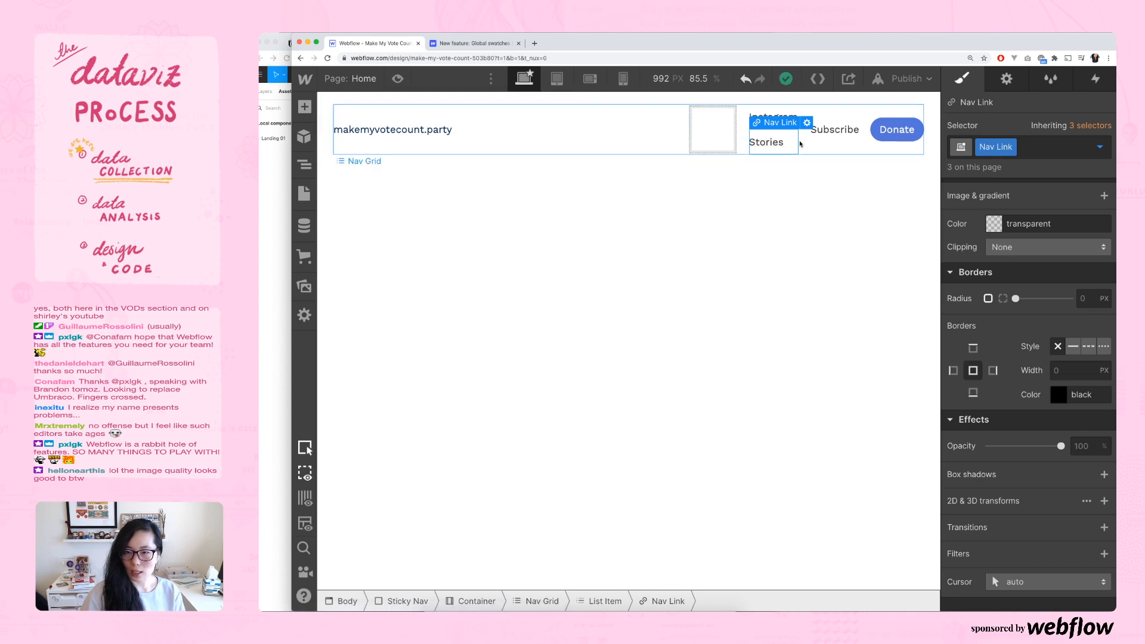
{"action": "key", "text": "super+z"}
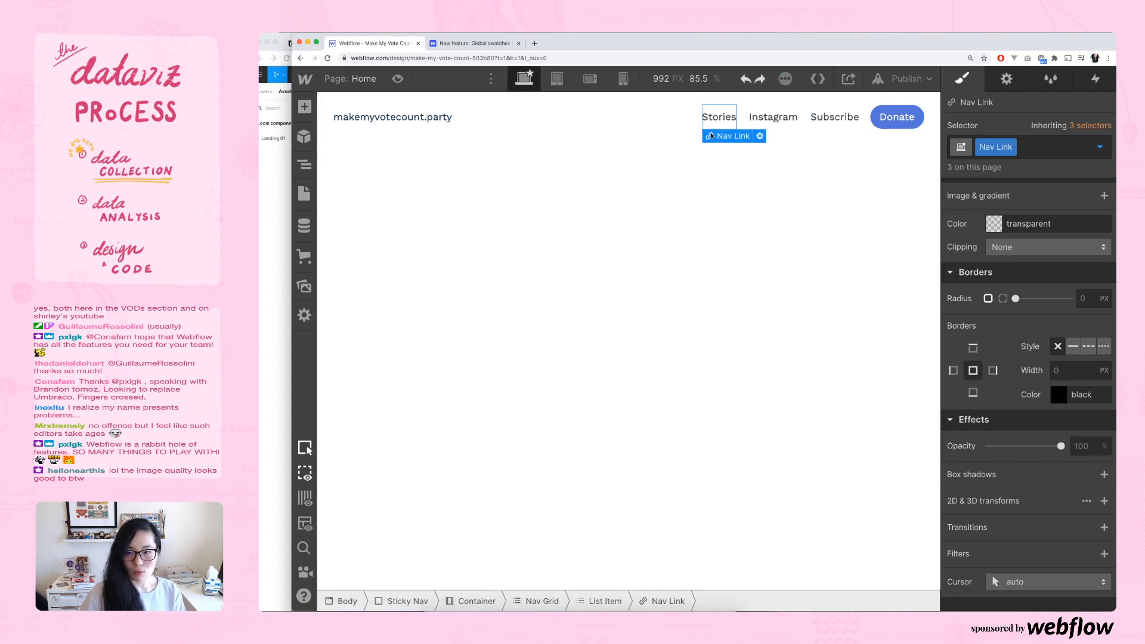
- Move the Stories link out of the Nav Grid and place it below the container inside the Sticky Nav
{"action": "key", "text": "z"}
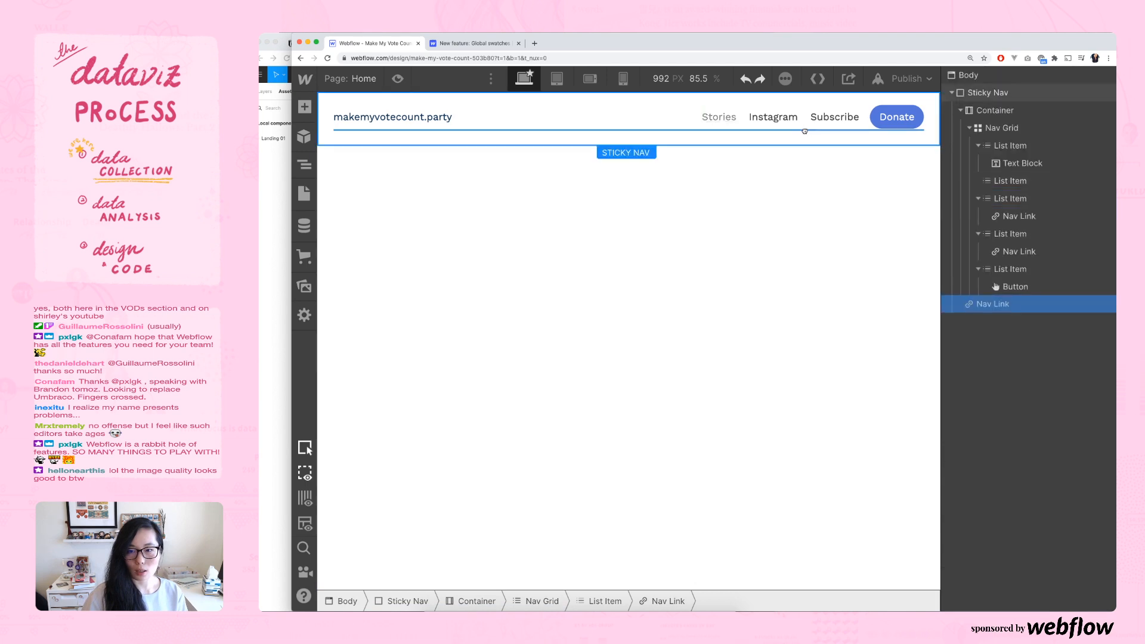
{"action": "left_click_drag", "start_coordinate": [663, 140], "coordinate": [739, 156]}
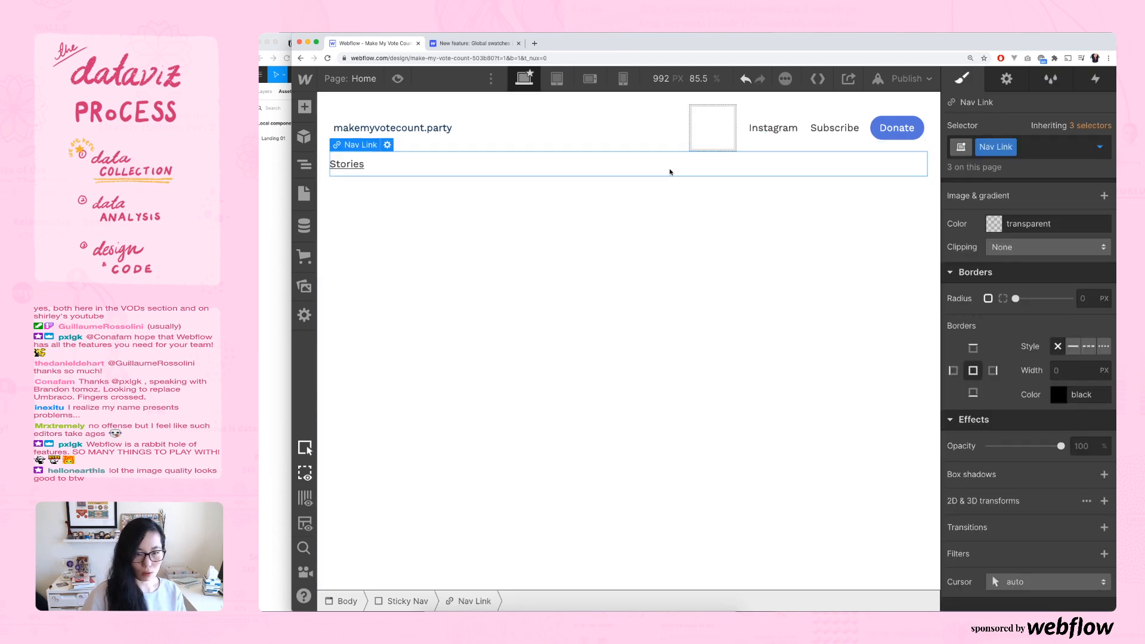
- Undo moving the Stories link out of the Nav Grid and select the page body
{"action": "key", "text": "super+z"}
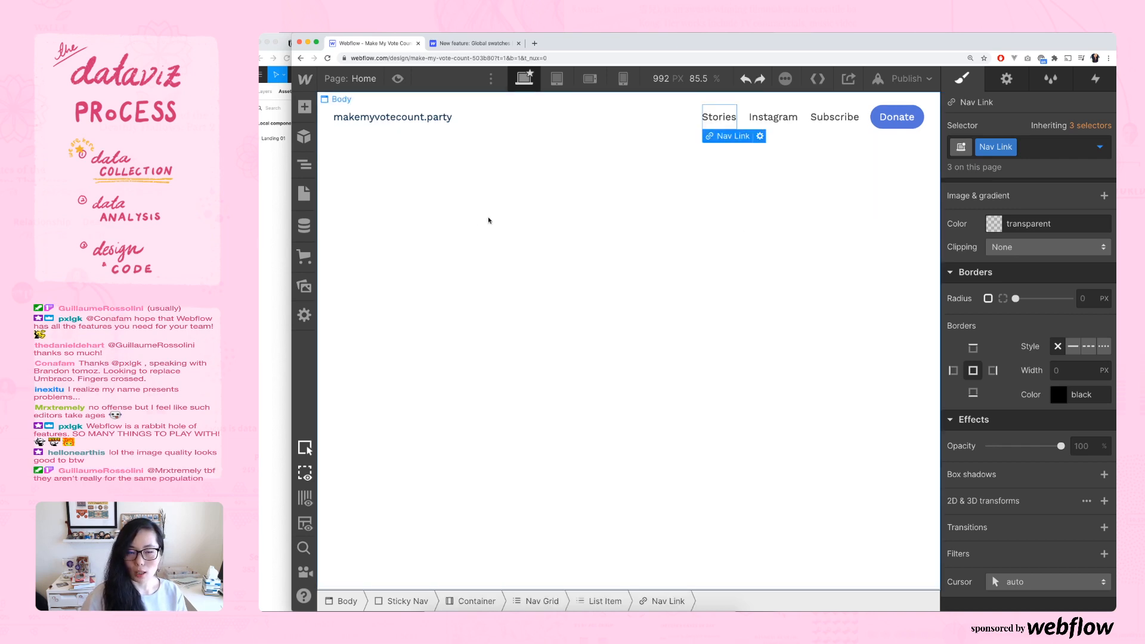
{"action": "left_click", "coordinate": [488, 221]}
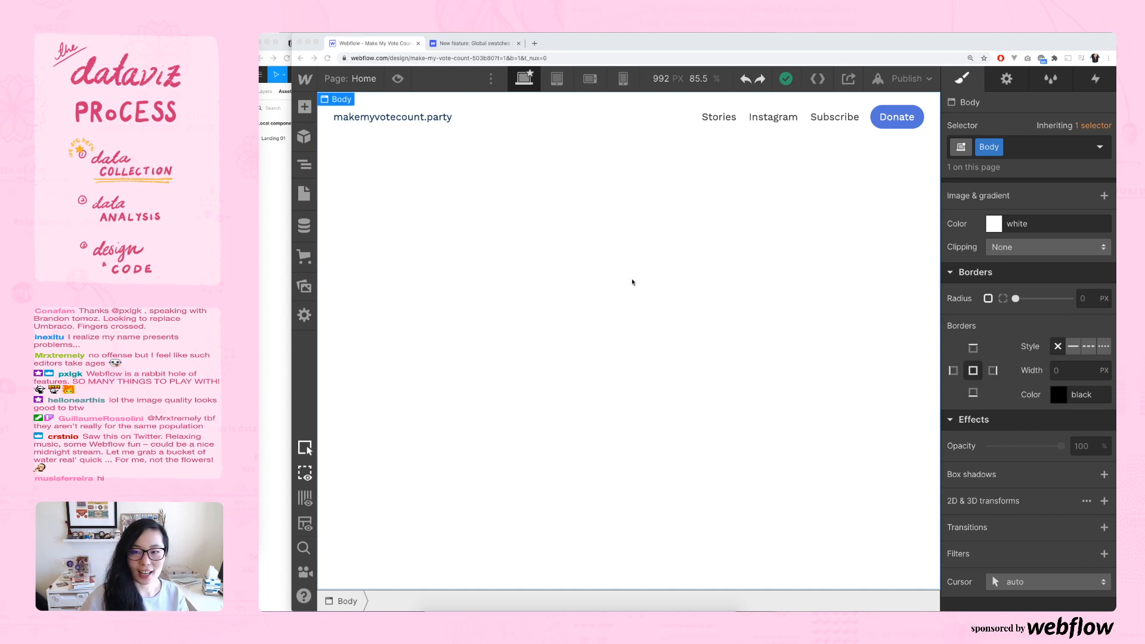
{"action": "left_click", "coordinate": [465, 143]}
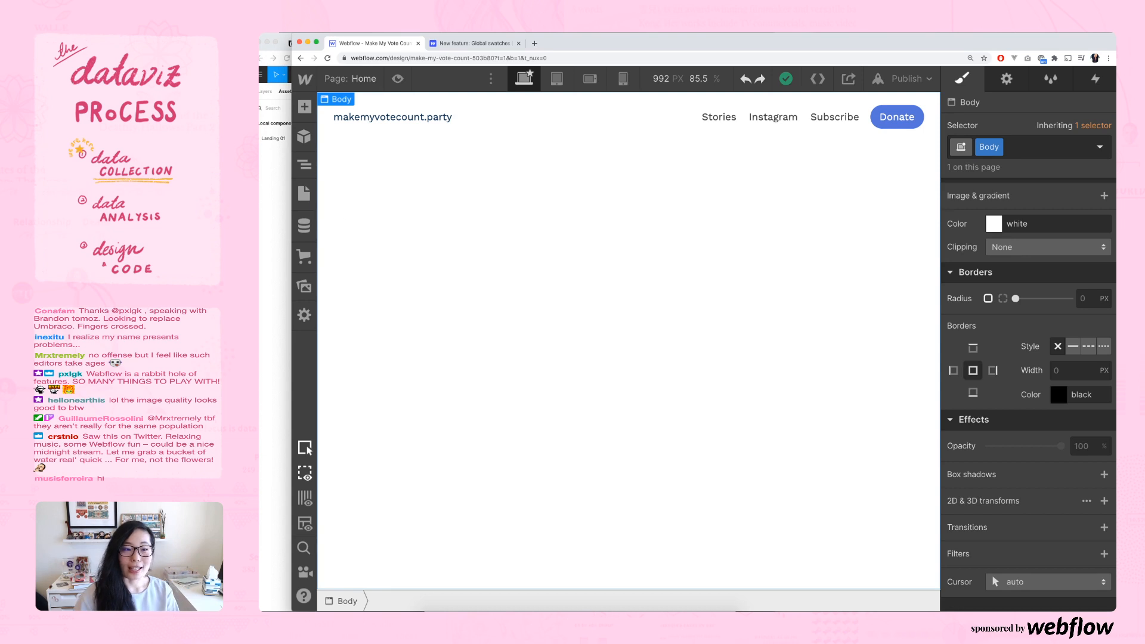
- Switch to Figma to check the landing page's hero design and return to Webflow
{"action": "left_click", "coordinate": [267, 215]}
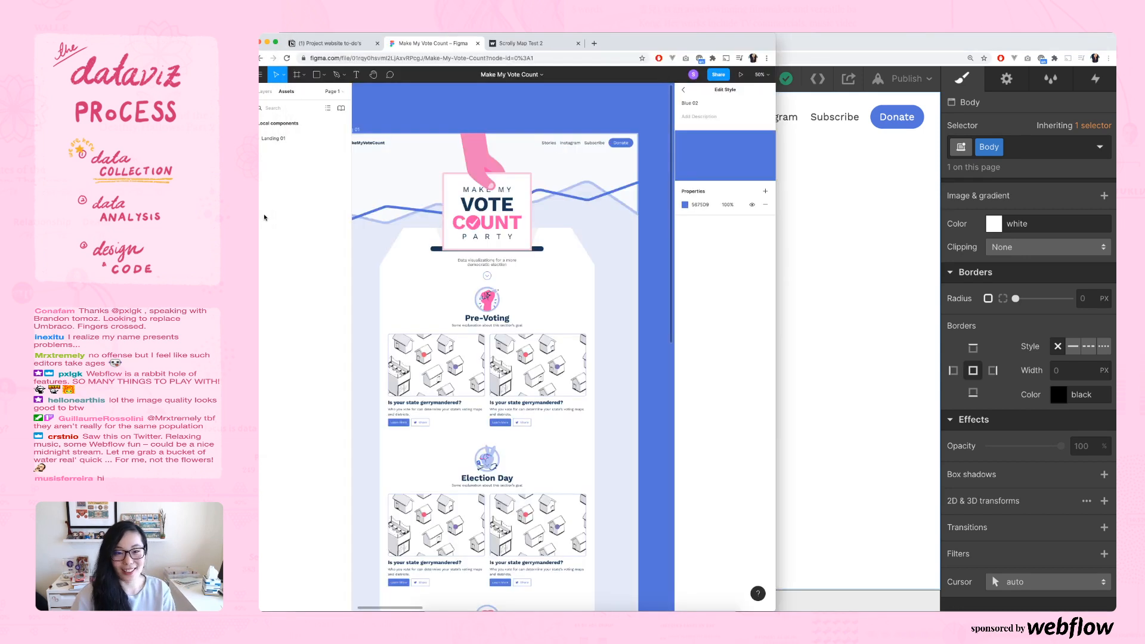
{"action": "scroll", "coordinate": [489, 221], "scroll_direction": "left", "scroll_amount": 2}
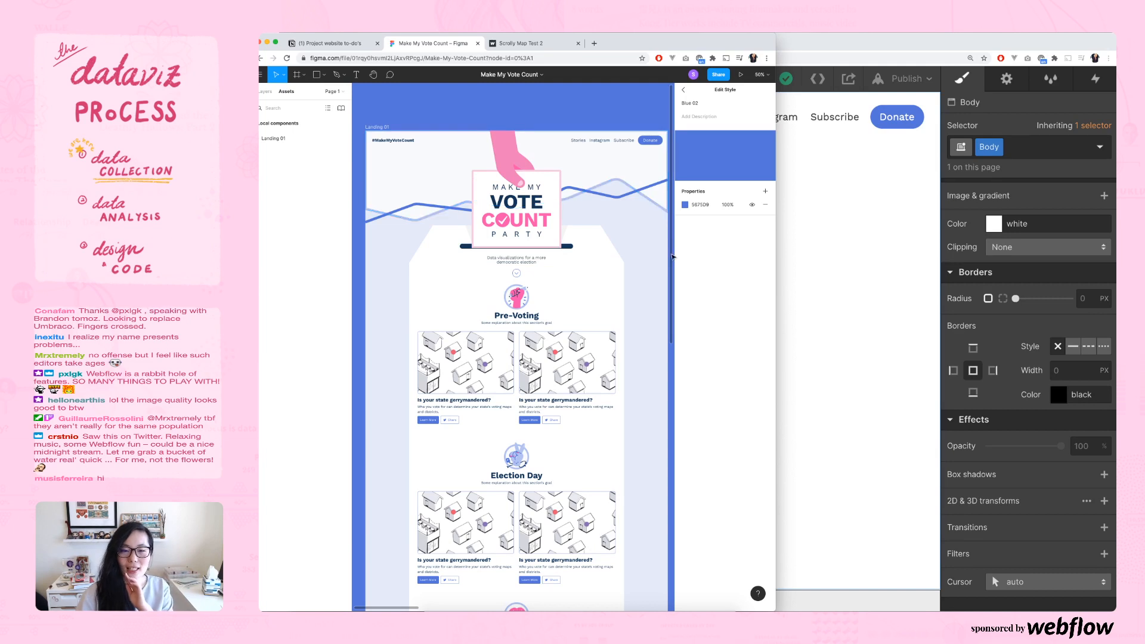
{"action": "left_click", "coordinate": [881, 286]}
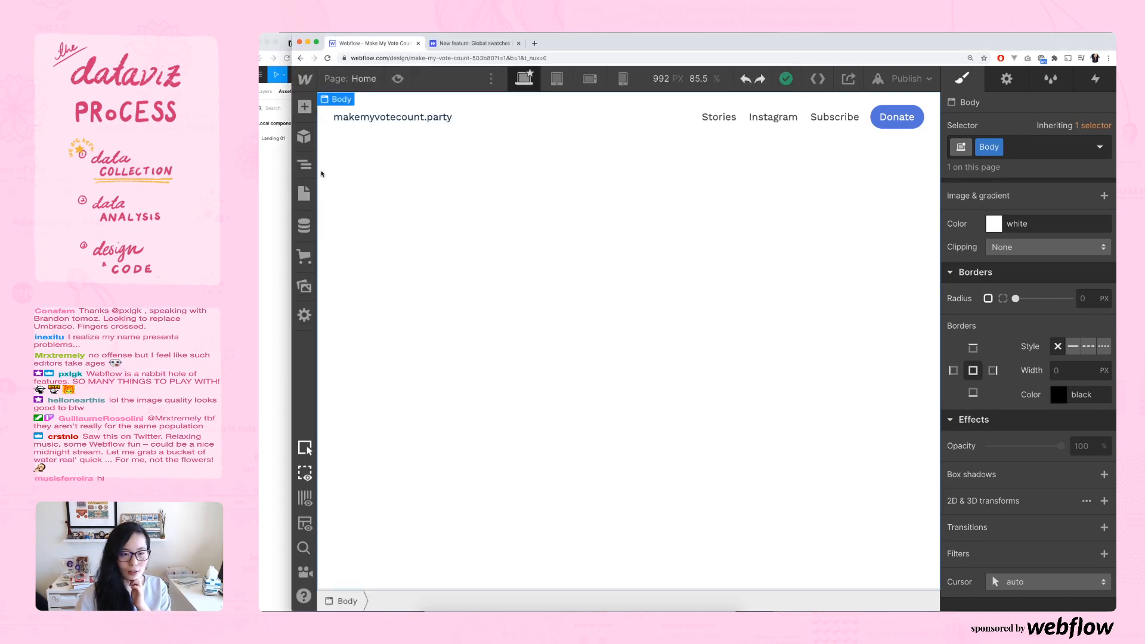
- Search the elements for "hero" and try adding the prebuilt Hero layout to the page body
{"action": "left_click", "coordinate": [308, 111]}
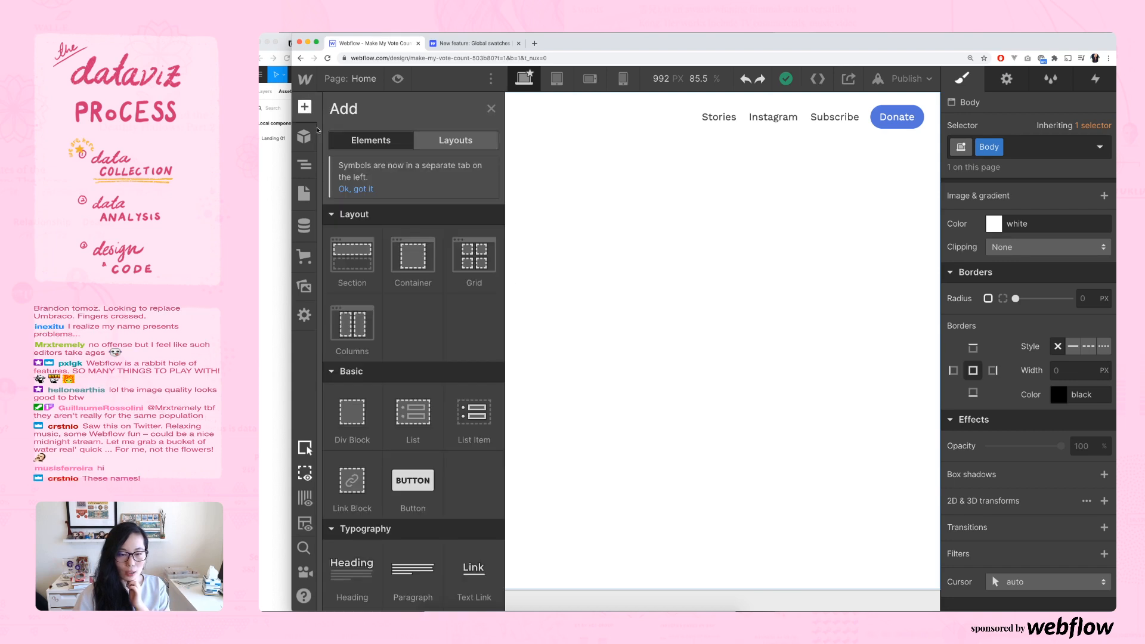
{"action": "left_click", "coordinate": [739, 319]}
{"action": "key", "text": "super+e"}
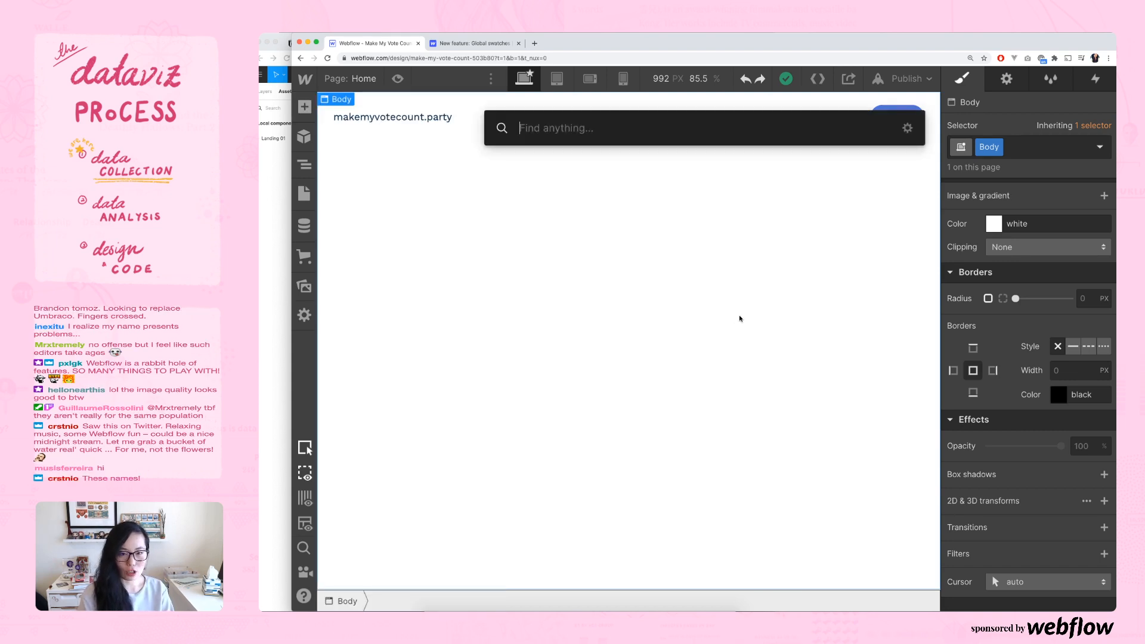
{"action": "type", "text": "hero"}
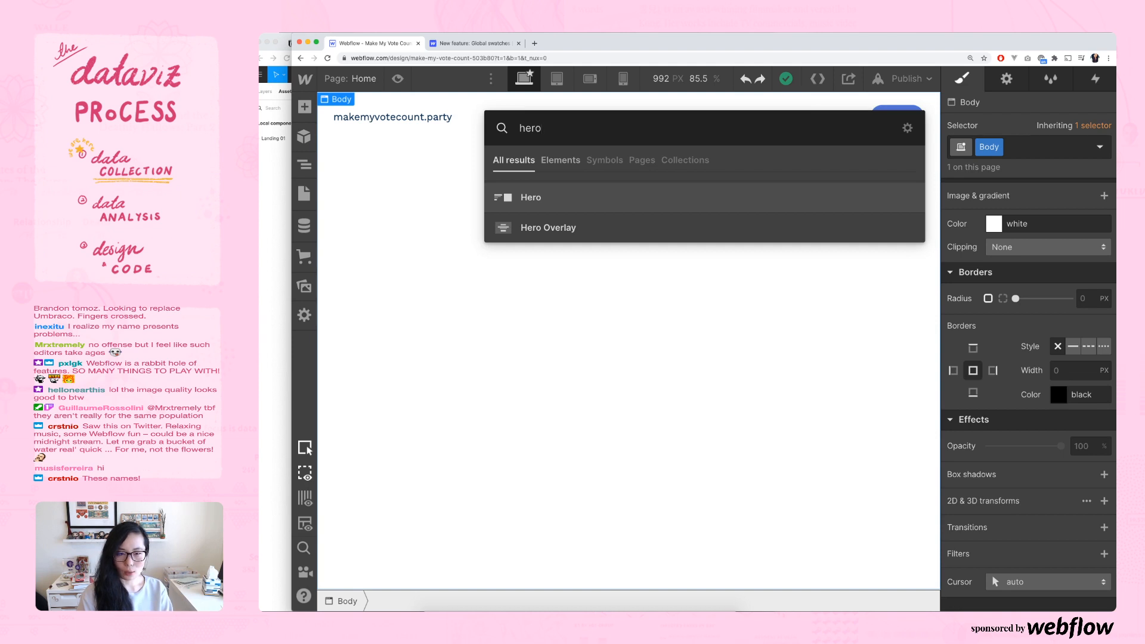
{"action": "key", "text": "Down"}
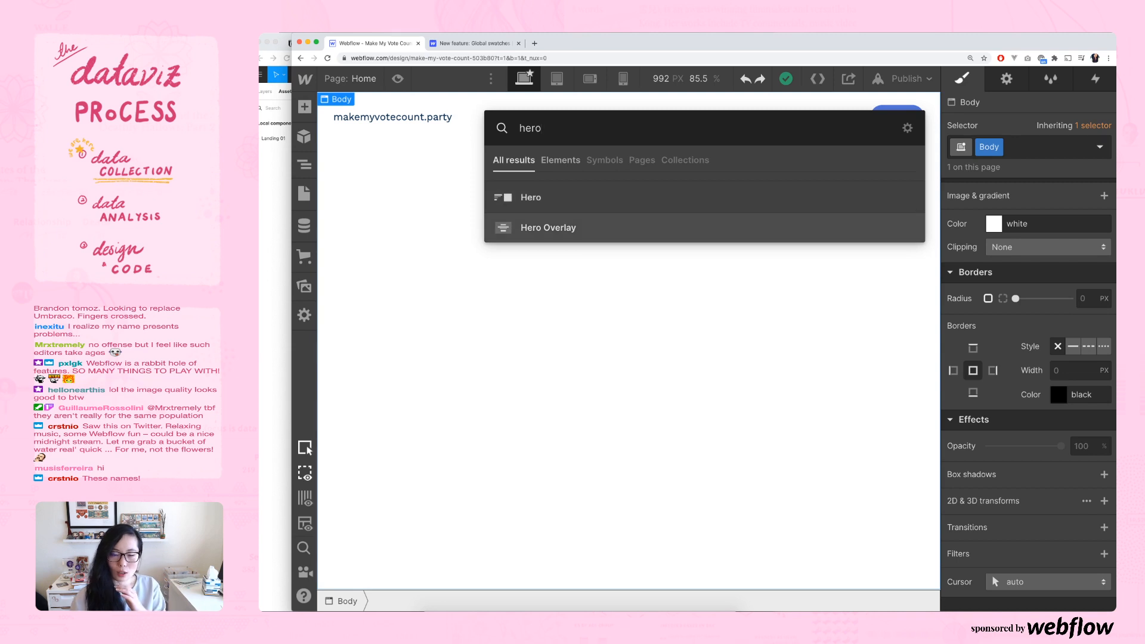
{"action": "key", "text": "Up"}
{"action": "key", "text": "Return"}
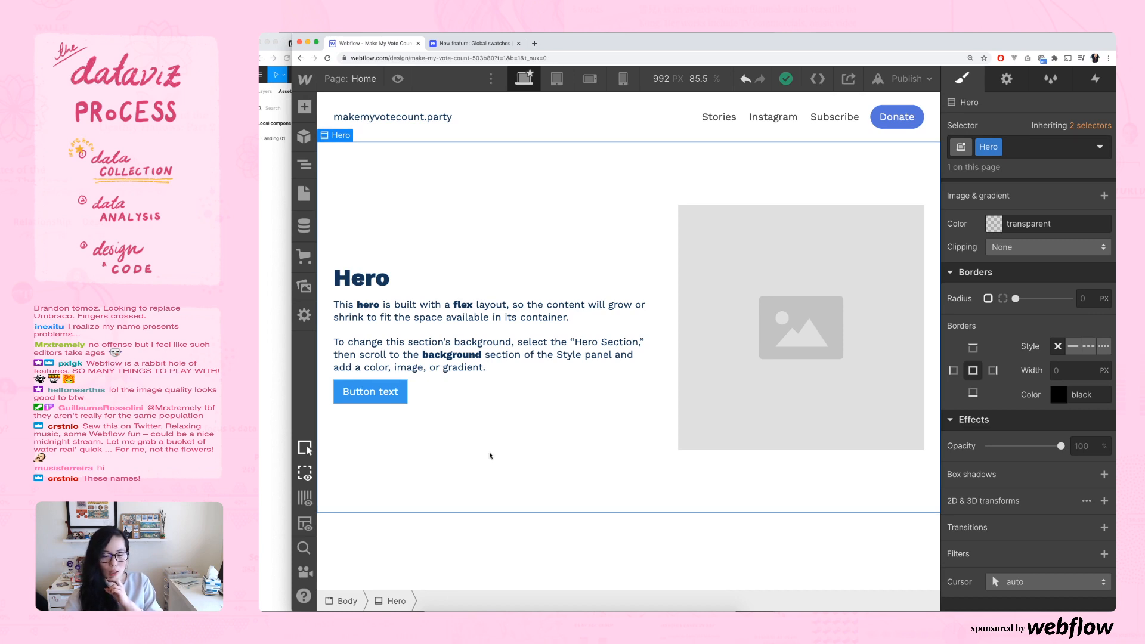
- Inspect the Hero layout's flex container and undo adding the Hero
{"action": "left_click", "coordinate": [793, 326]}
{"action": "left_click_drag", "start_coordinate": [621, 248], "coordinate": [600, 192]}
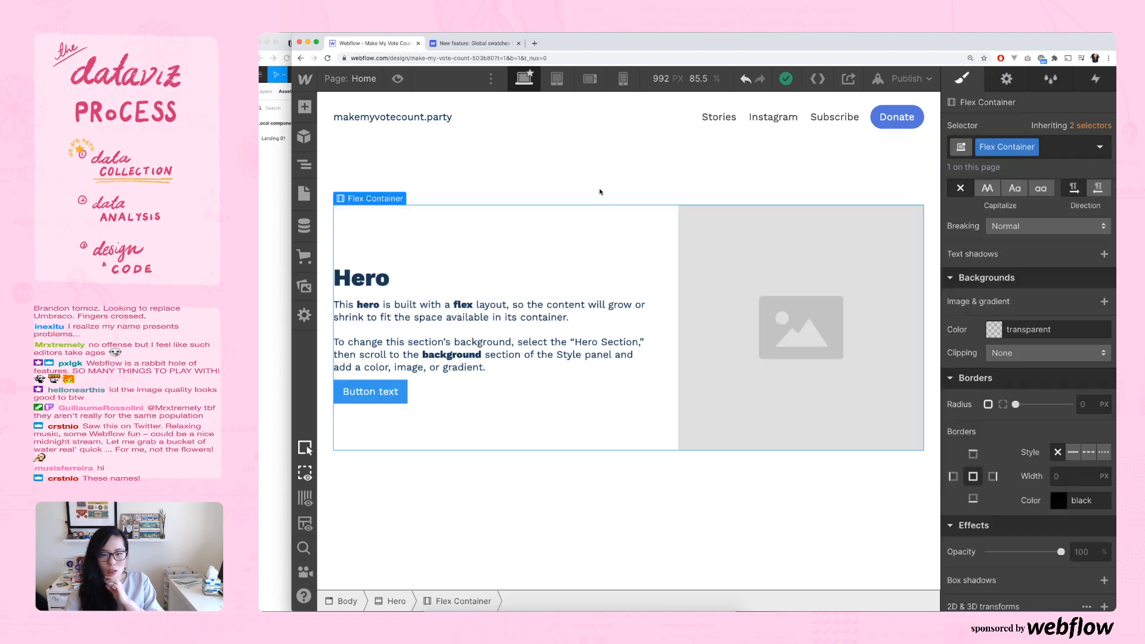
{"action": "left_click", "coordinate": [531, 542]}
{"action": "key", "text": "ctrl+z"}
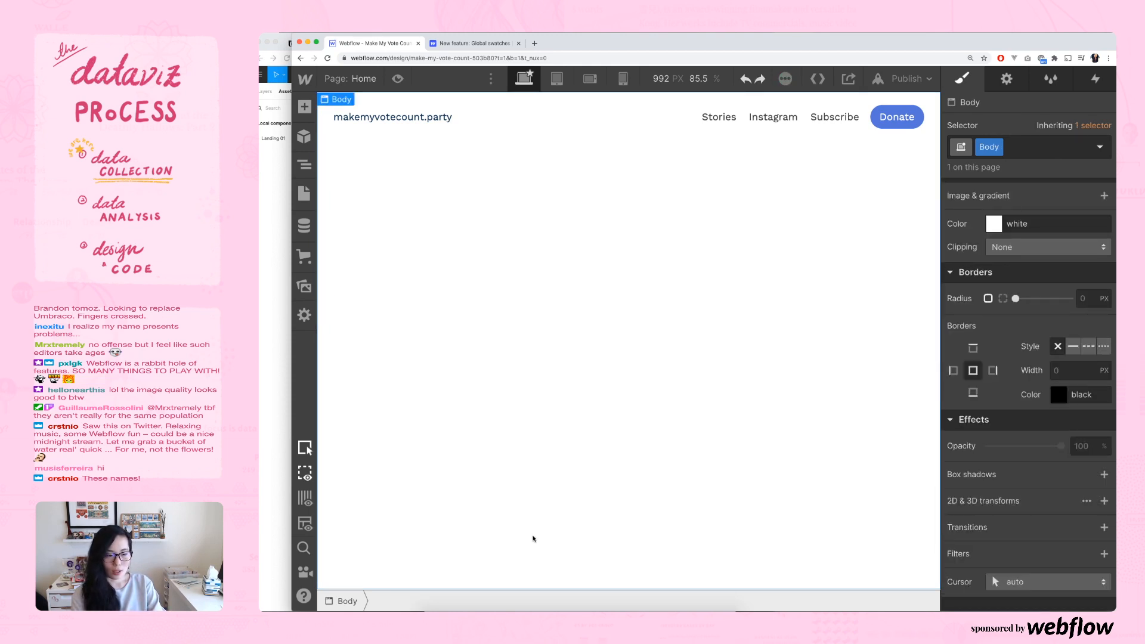
- Search the elements for "hero" and add the Hero Overlay layout to the page body below the navigation
{"action": "key", "text": "super+space"}
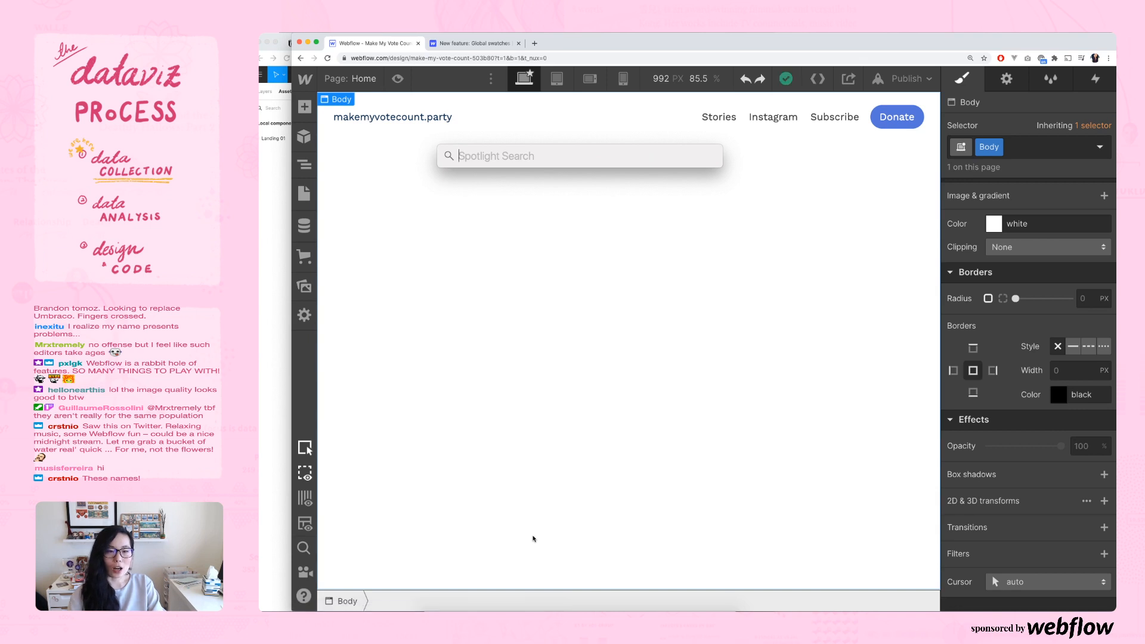
{"action": "key", "text": "Escape"}
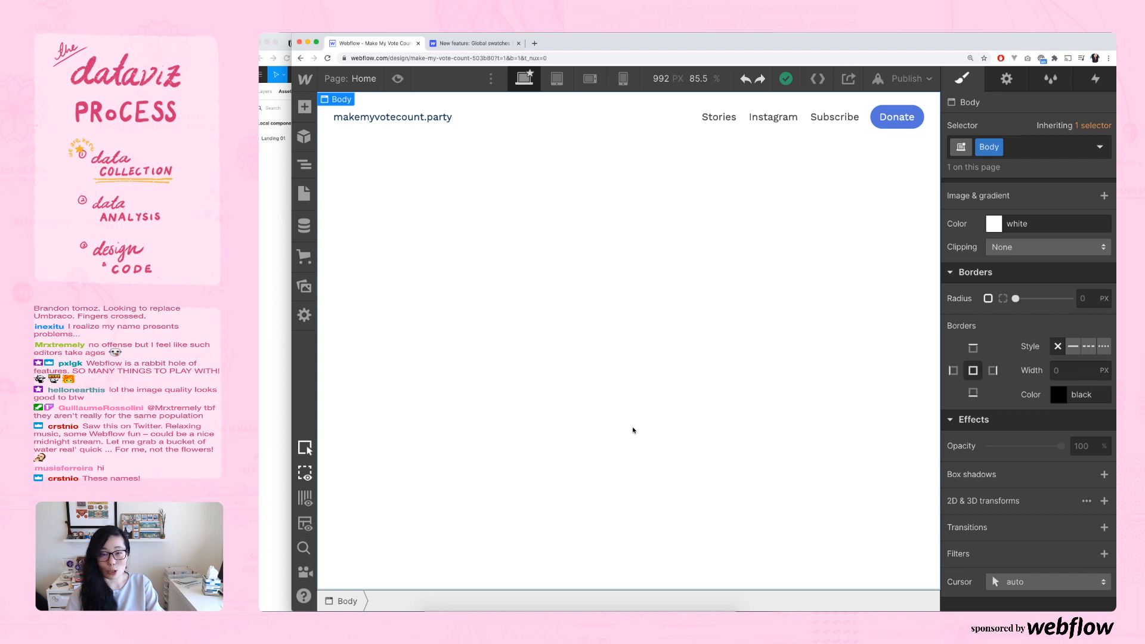
{"action": "key", "text": "super+e"}
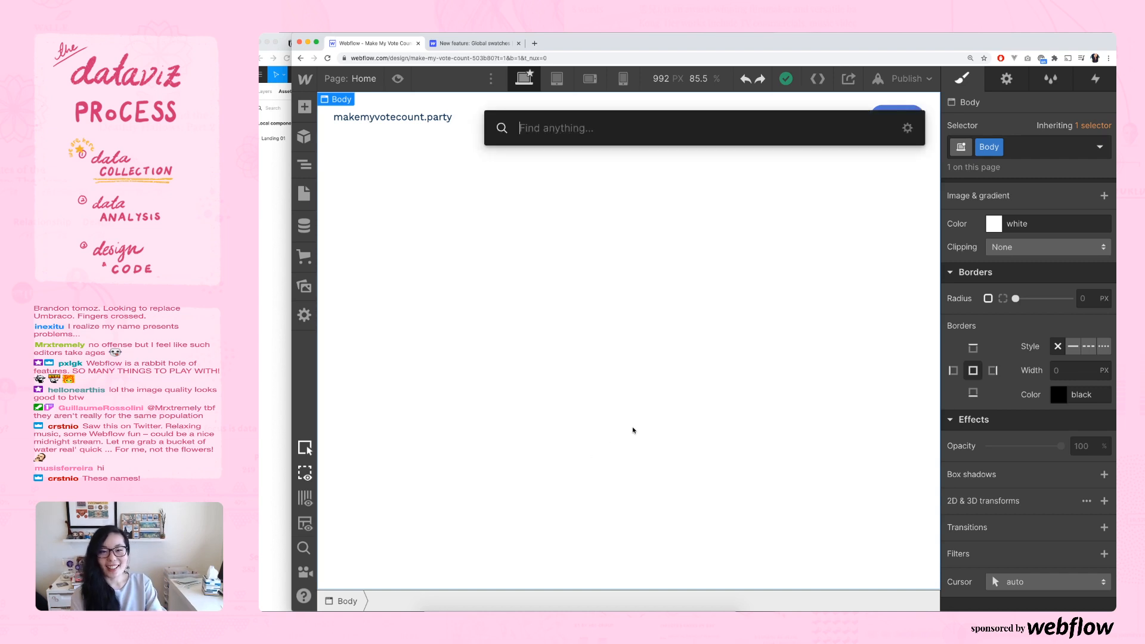
{"action": "type", "text": "hero"}
{"action": "key", "text": "Down"}
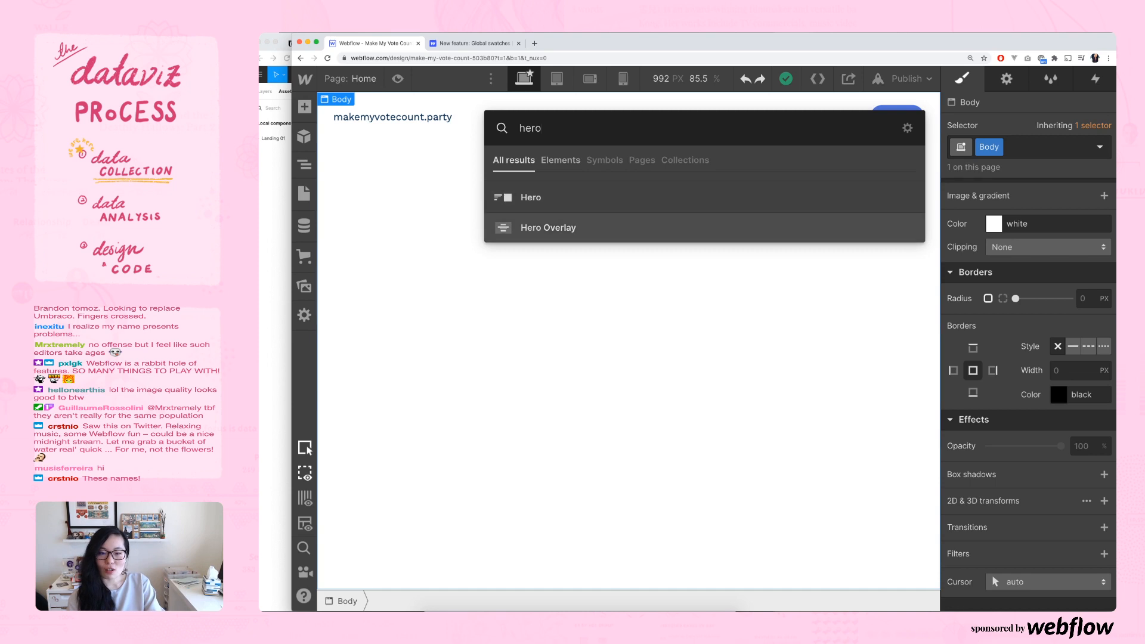
{"action": "key", "text": "Return"}
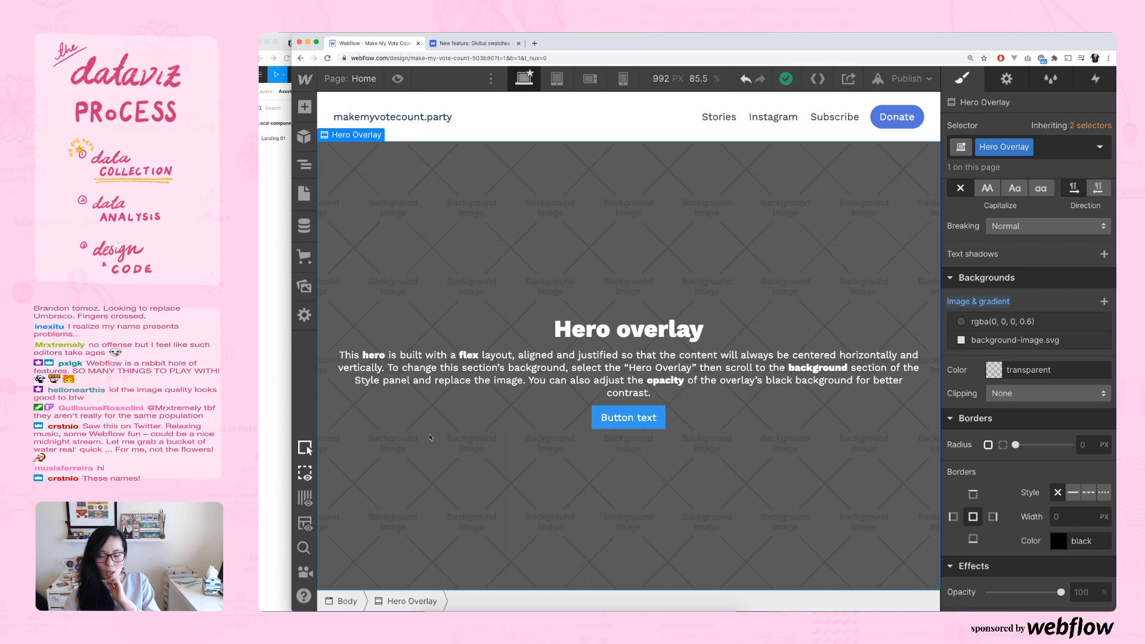
- Switch to Figma and examine how the landing page's hero is composed of hand, ballot card, wave lines and ballot box
{"action": "left_click", "coordinate": [262, 376]}
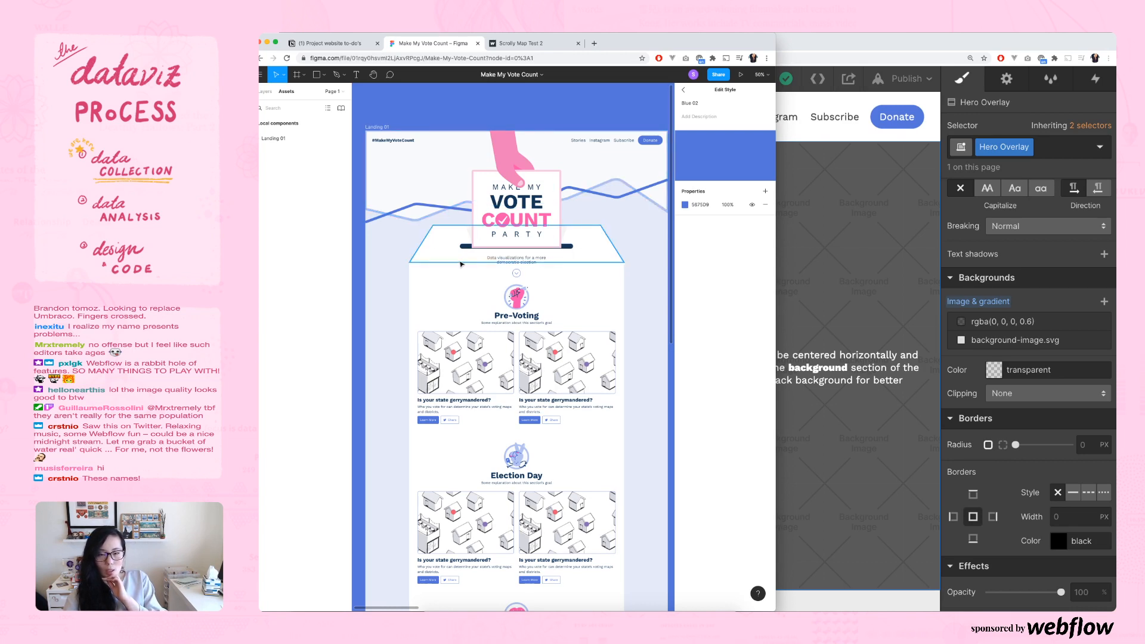
{"action": "scroll", "coordinate": [460, 265], "scroll_direction": "down", "scroll_amount": 1}
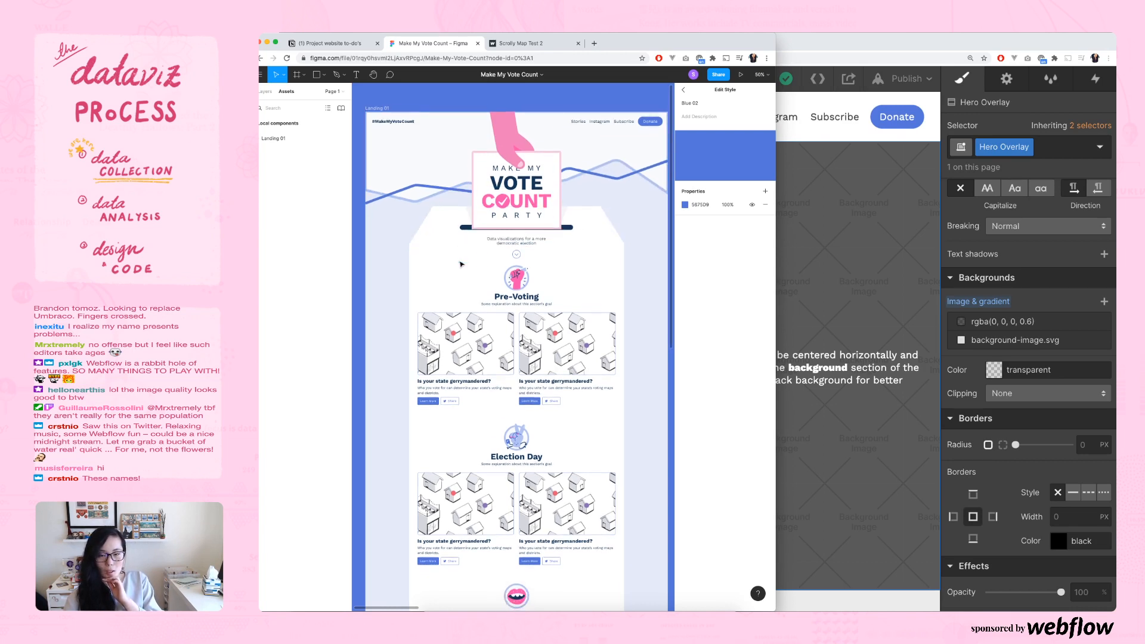
{"action": "scroll", "coordinate": [461, 265], "scroll_direction": "left", "scroll_amount": 2}
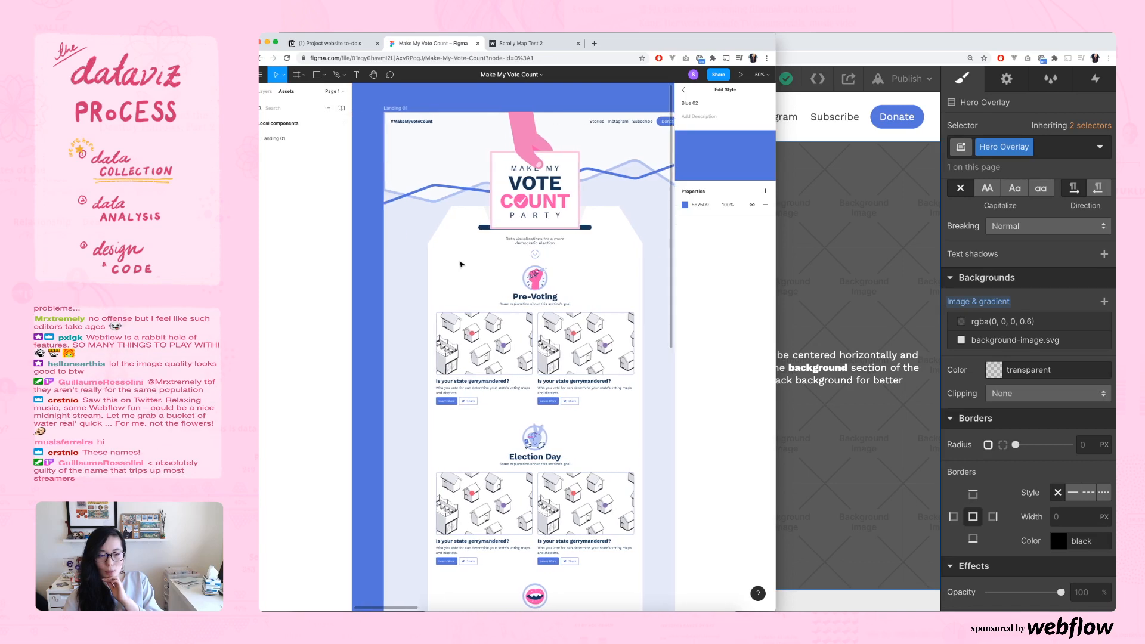
{"action": "scroll", "coordinate": [461, 265], "scroll_direction": "down", "scroll_amount": 1}
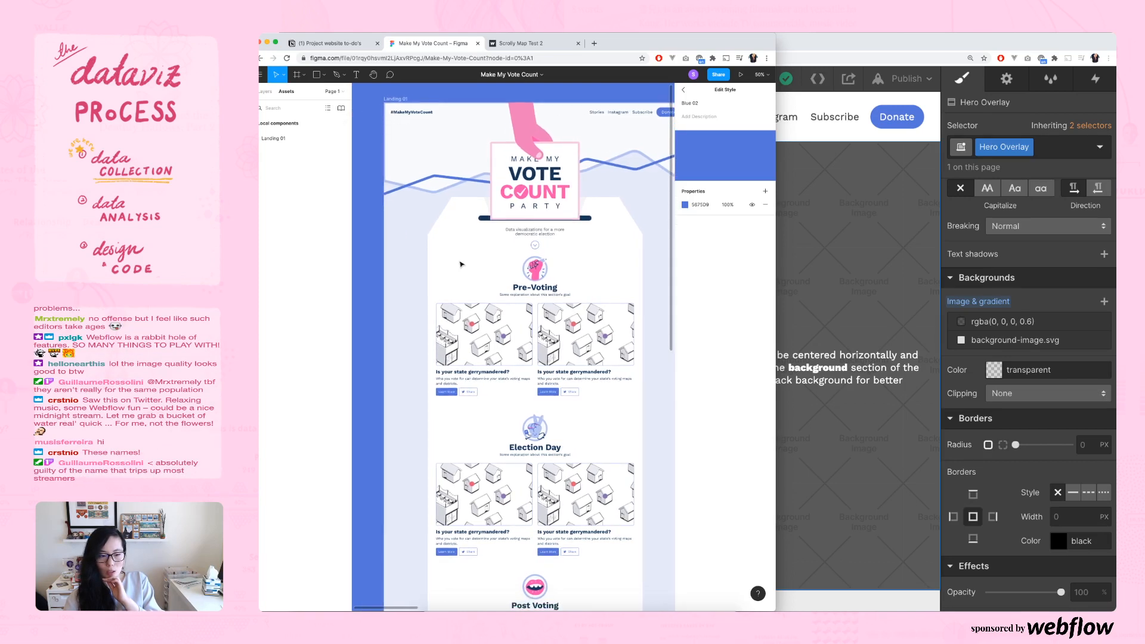
{"action": "scroll", "coordinate": [461, 264], "scroll_direction": "up", "scroll_amount": 2}
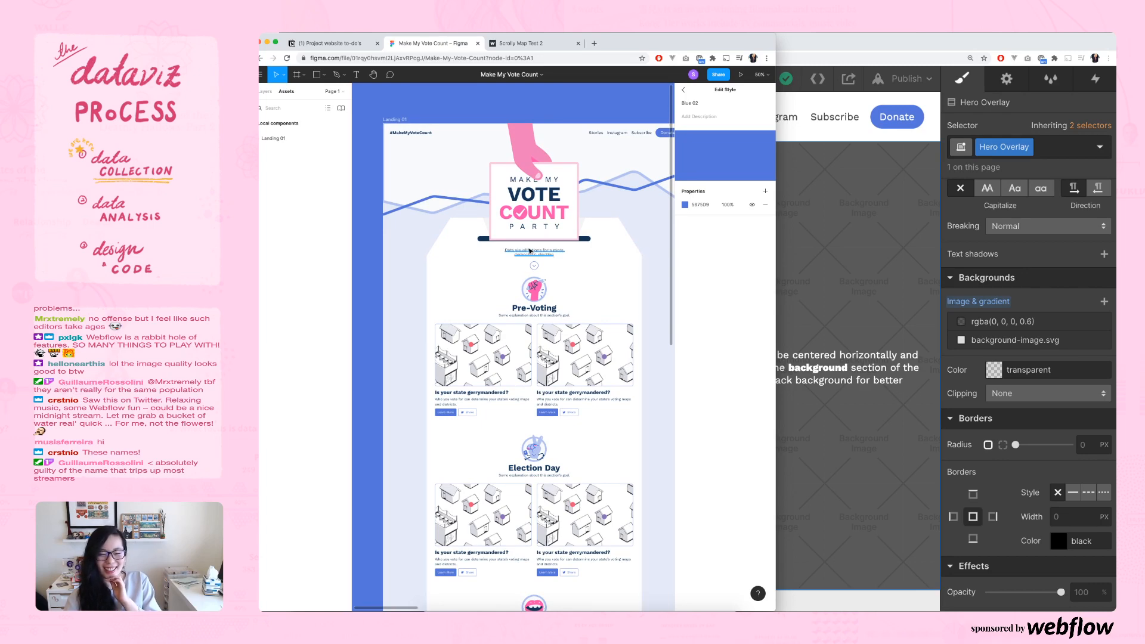
{"action": "scroll", "coordinate": [530, 251], "scroll_direction": "up", "scroll_amount": 1}
{"action": "scroll", "coordinate": [530, 252], "scroll_direction": "right", "scroll_amount": 2}
{"action": "scroll", "coordinate": [530, 251], "scroll_direction": "down", "scroll_amount": 2}
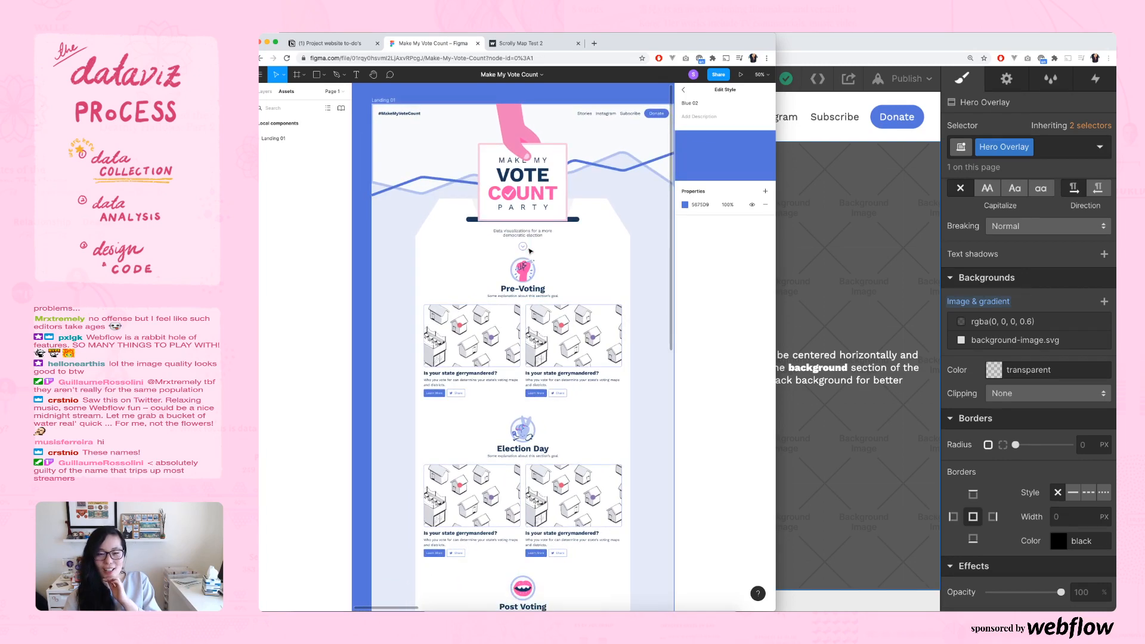
{"action": "scroll", "coordinate": [530, 251], "scroll_direction": "right", "scroll_amount": 2}
{"action": "scroll", "coordinate": [530, 251], "scroll_direction": "up", "scroll_amount": 1}
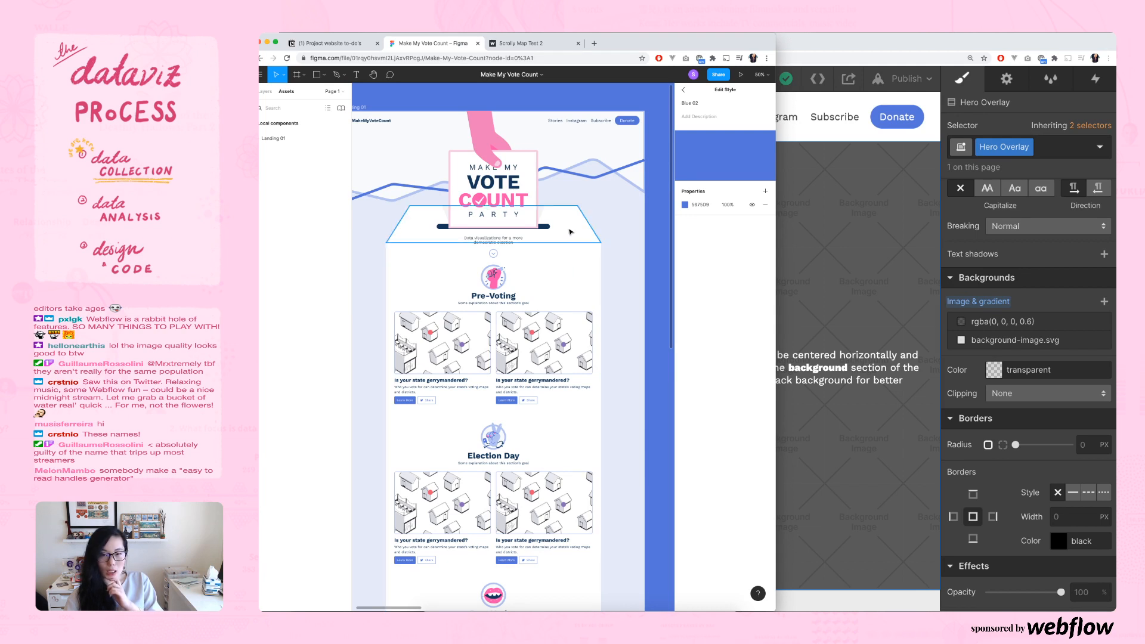
- Look over the alternative Vote Count Party logo designs elsewhere on the Figma canvas and return to the Landing 01 hero
{"action": "scroll", "coordinate": [570, 233], "scroll_direction": "right", "scroll_amount": 6}
{"action": "scroll", "coordinate": [570, 233], "scroll_direction": "right", "scroll_amount": 8}
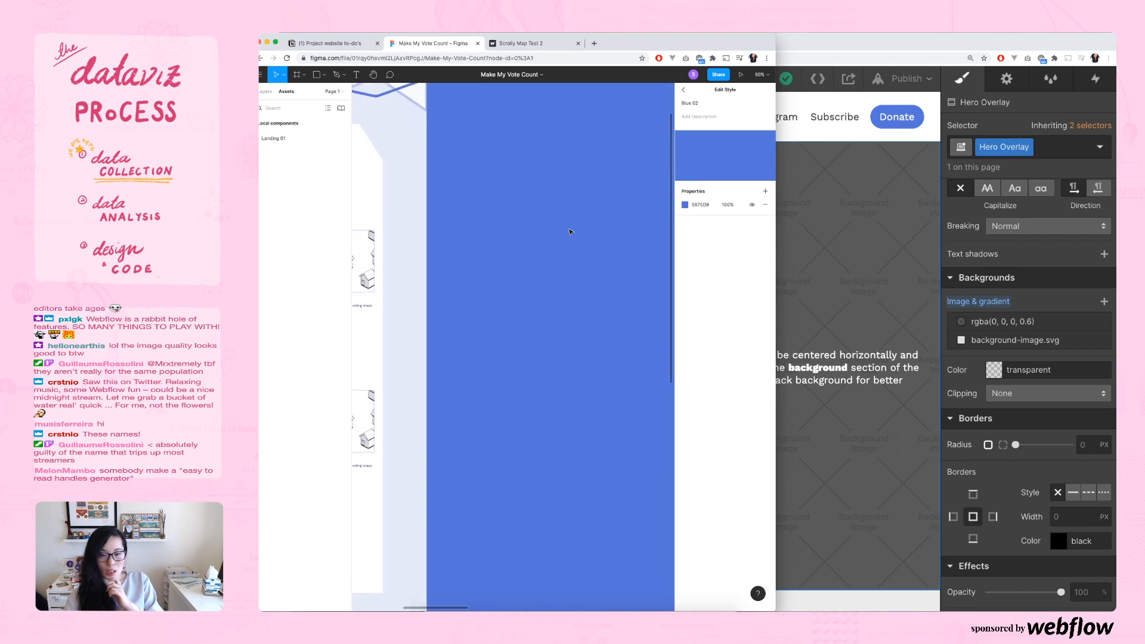
{"action": "scroll", "coordinate": [570, 232], "scroll_direction": "right", "scroll_amount": 6}
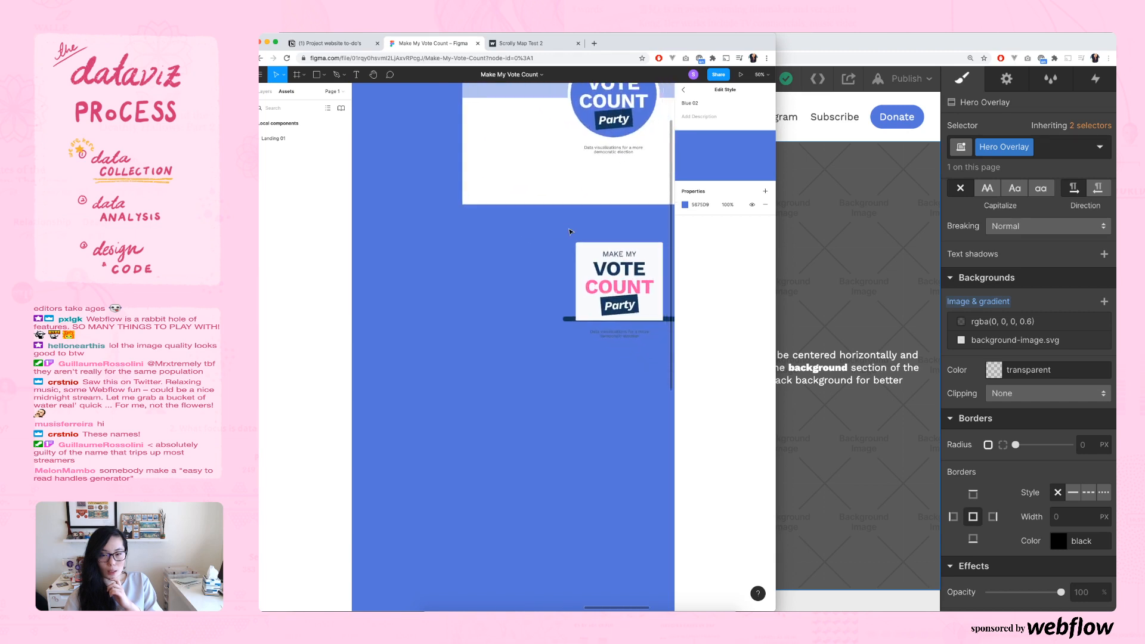
{"action": "scroll", "coordinate": [519, 262], "scroll_direction": "down", "scroll_amount": 2}
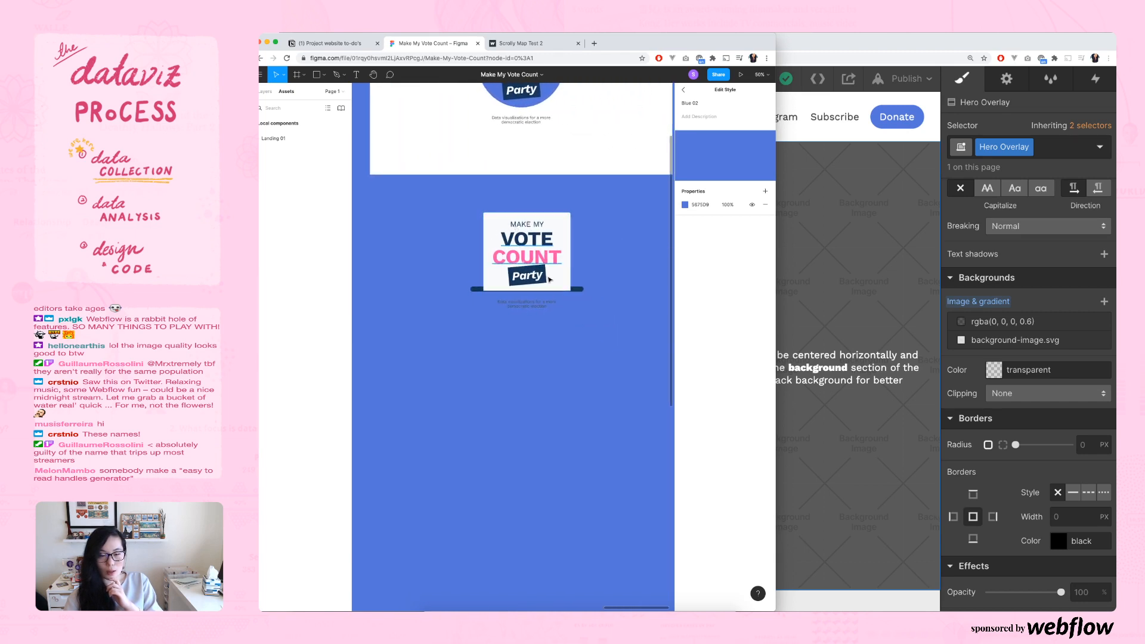
{"action": "scroll", "coordinate": [538, 280], "scroll_direction": "left", "scroll_amount": 8}
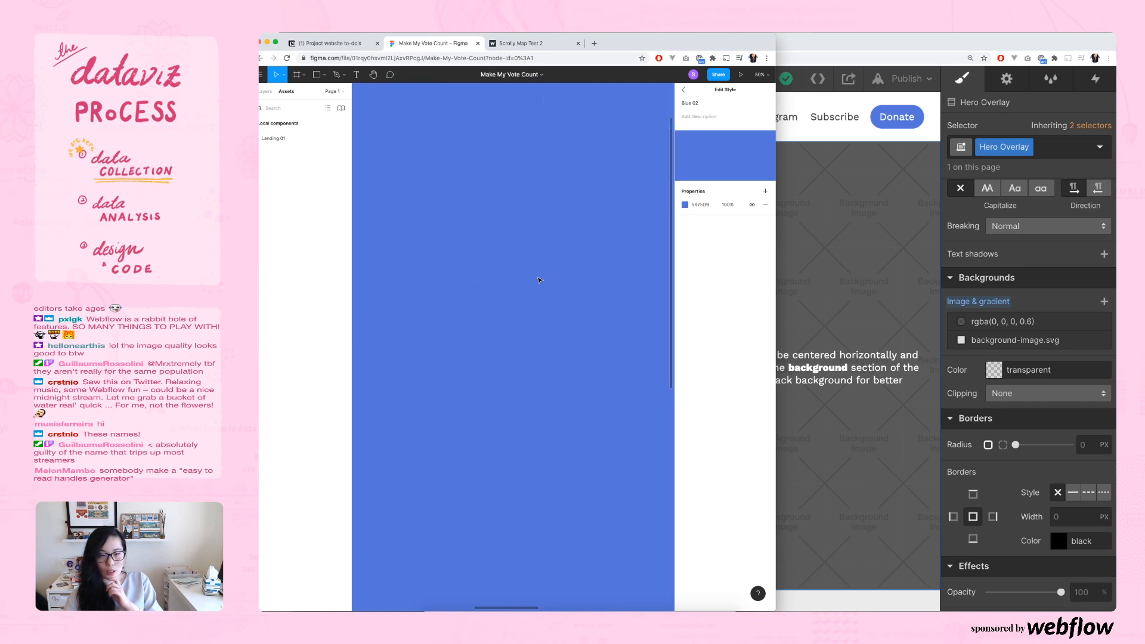
{"action": "scroll", "coordinate": [538, 281], "scroll_direction": "left", "scroll_amount": 6}
{"action": "scroll", "coordinate": [539, 281], "scroll_direction": "up", "scroll_amount": 3}
{"action": "scroll", "coordinate": [539, 280], "scroll_direction": "right", "scroll_amount": 5}
{"action": "scroll", "coordinate": [539, 280], "scroll_direction": "down", "scroll_amount": 1}
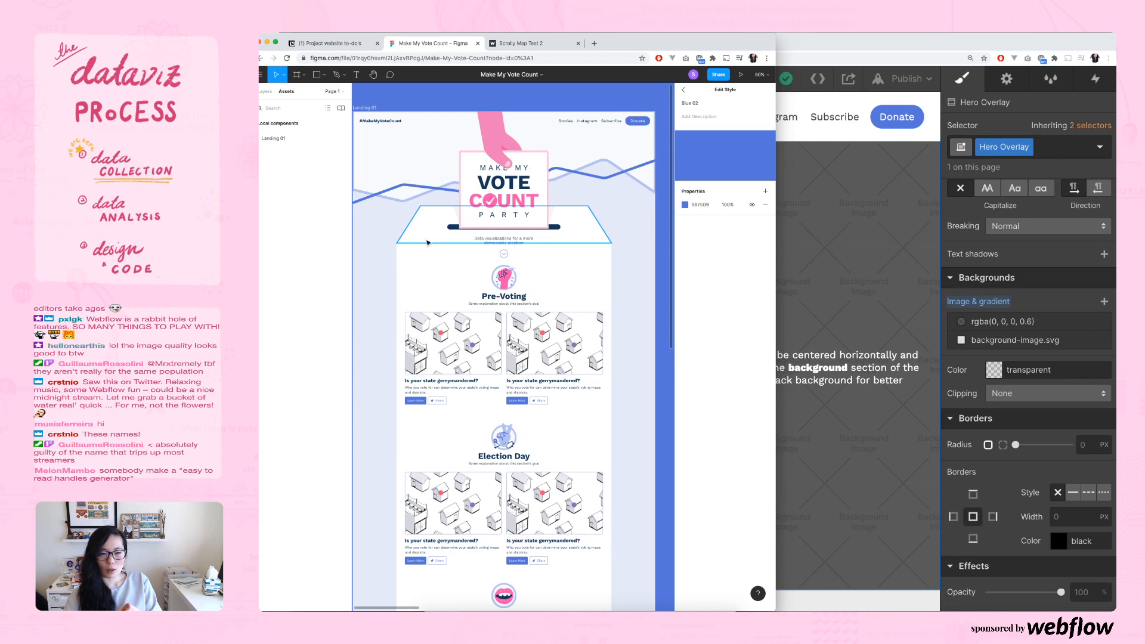
- Inspect the hero's ballot box top, then the hand, ballot card and title text as one group in the Figma design
{"action": "left_click", "coordinate": [582, 236]}
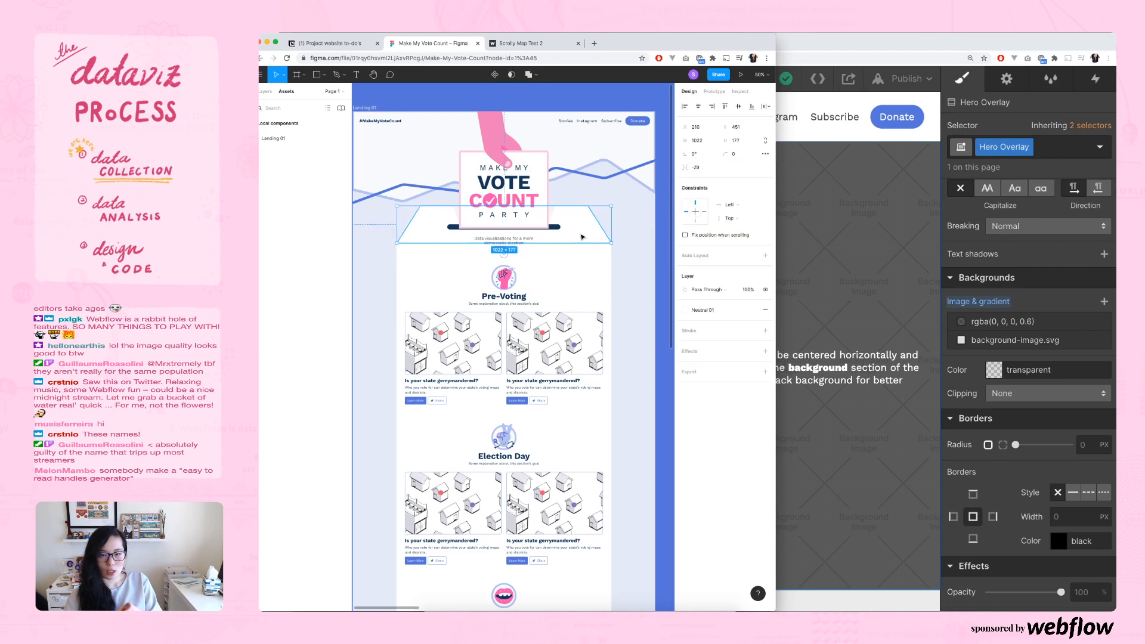
{"action": "left_click", "coordinate": [631, 227]}
{"action": "scroll", "coordinate": [489, 145], "scroll_direction": "up", "scroll_amount": 1}
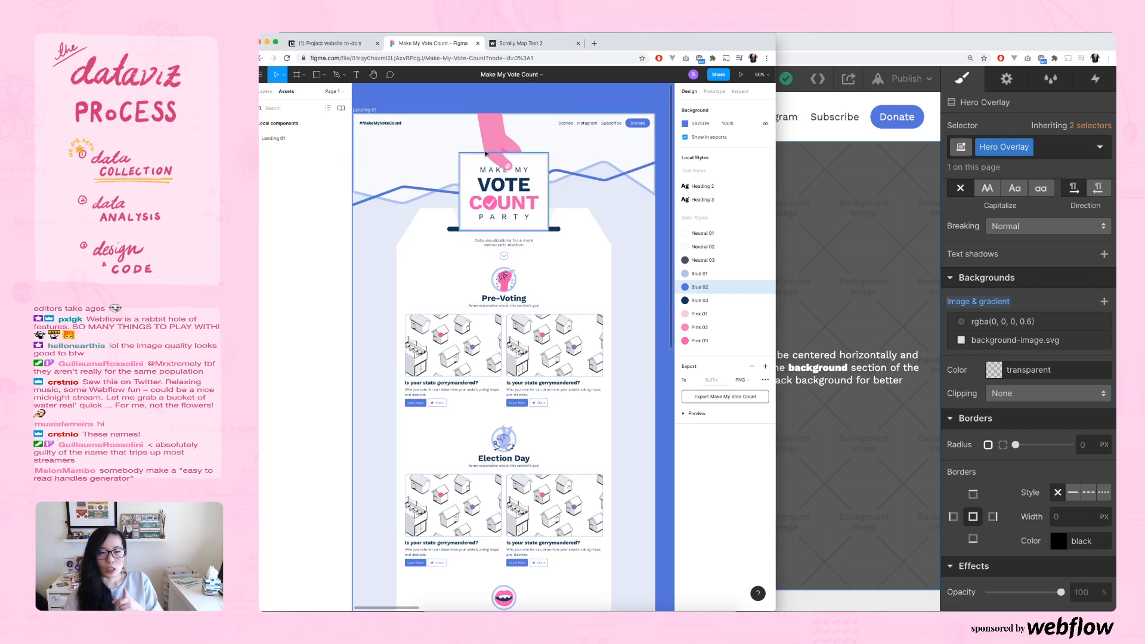
{"action": "left_click", "coordinate": [490, 144]}
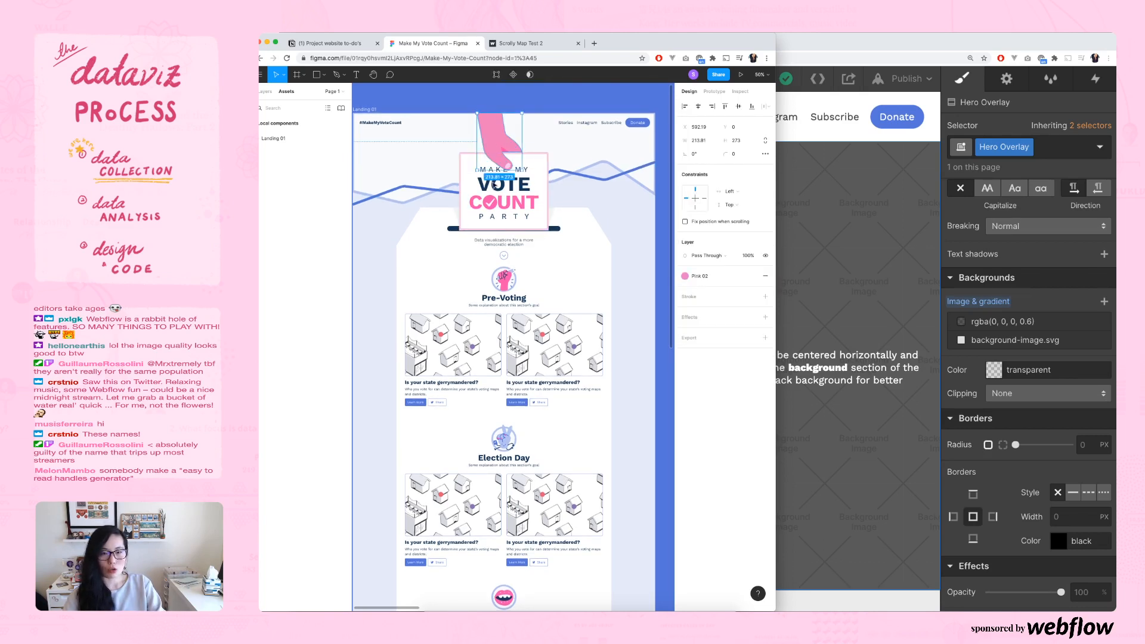
{"action": "left_click", "coordinate": [464, 167], "text": "shift"}
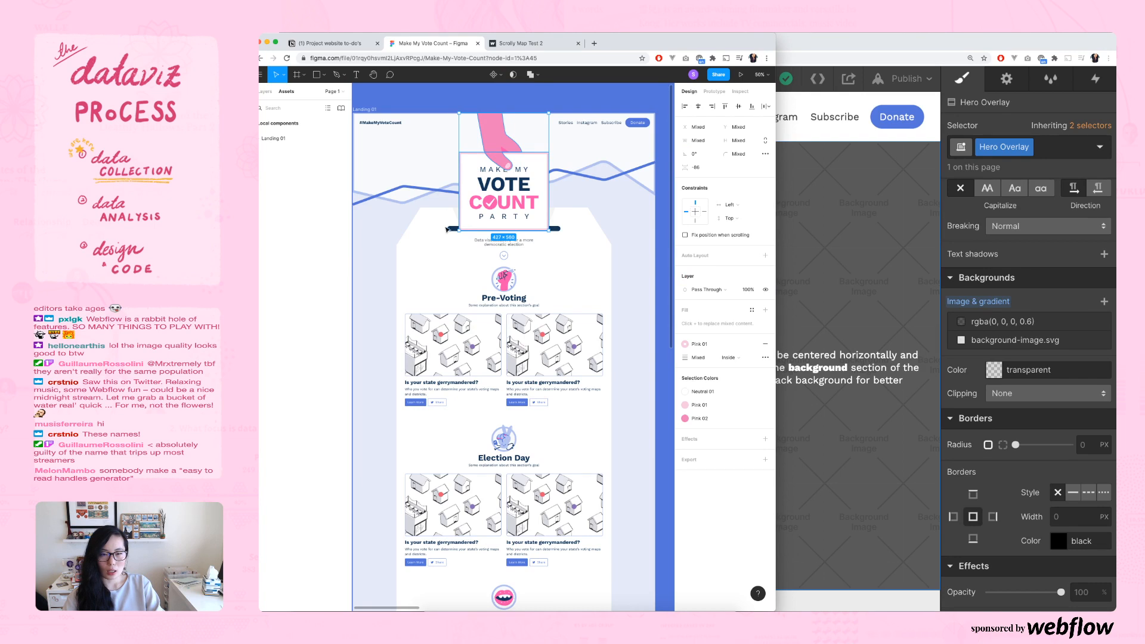
{"action": "left_click", "coordinate": [489, 187], "text": "shift"}
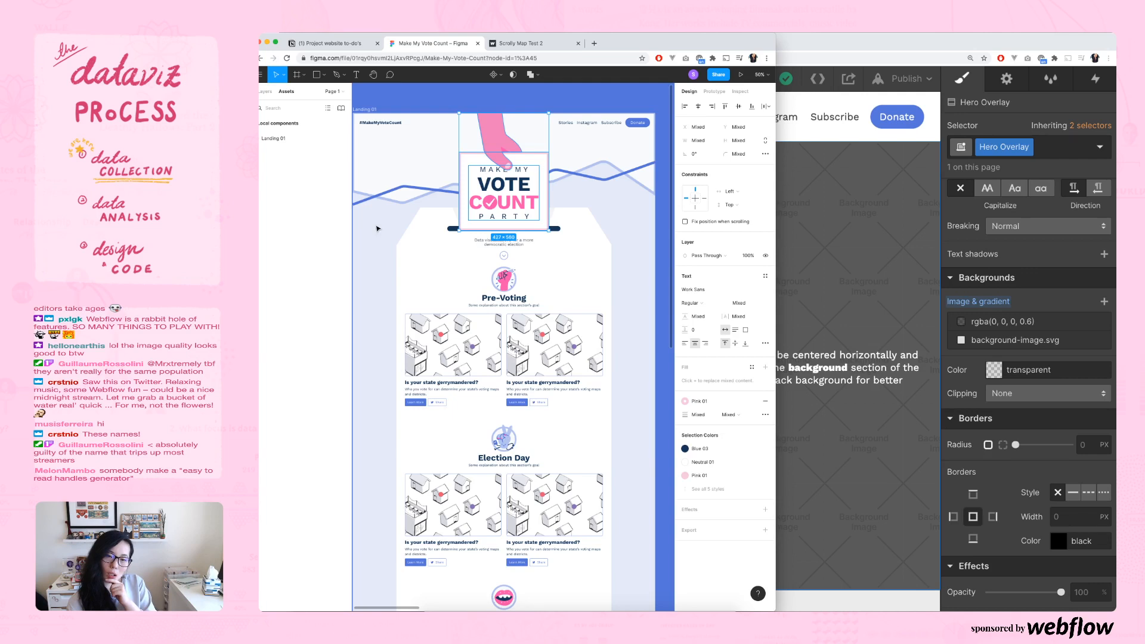
{"action": "left_click", "coordinate": [492, 92]}
- Look through the Landing 01 design from the hero to the Pre-Voting, Election Day and Post Voting sections
{"action": "scroll", "coordinate": [506, 246], "scroll_direction": "down", "scroll_amount": 3}
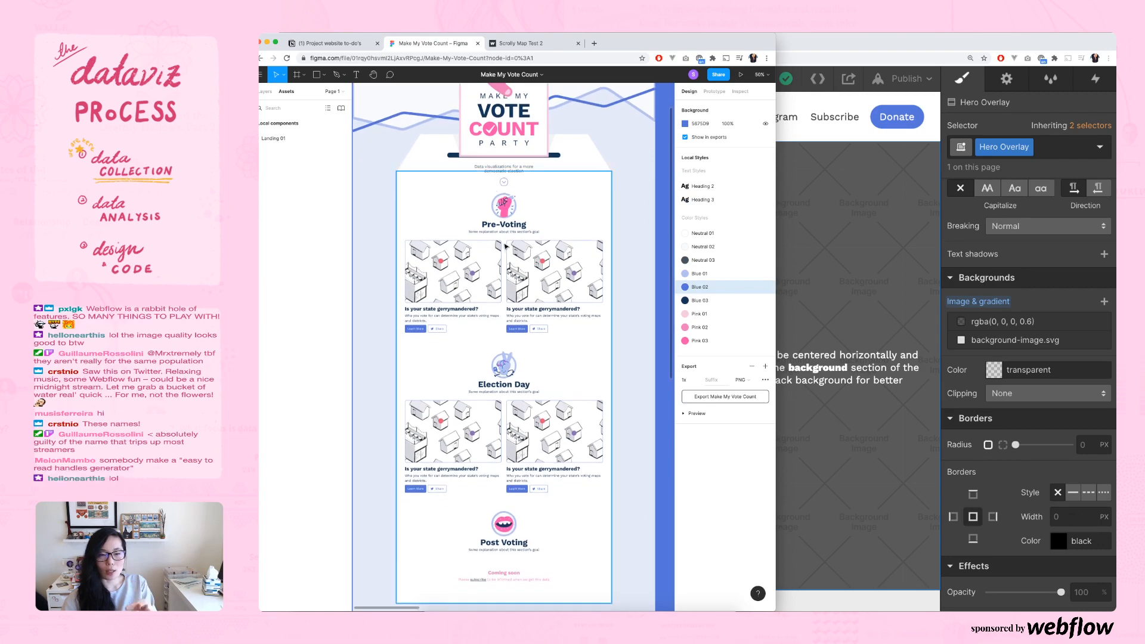
{"action": "scroll", "coordinate": [505, 246], "scroll_direction": "down", "scroll_amount": 4}
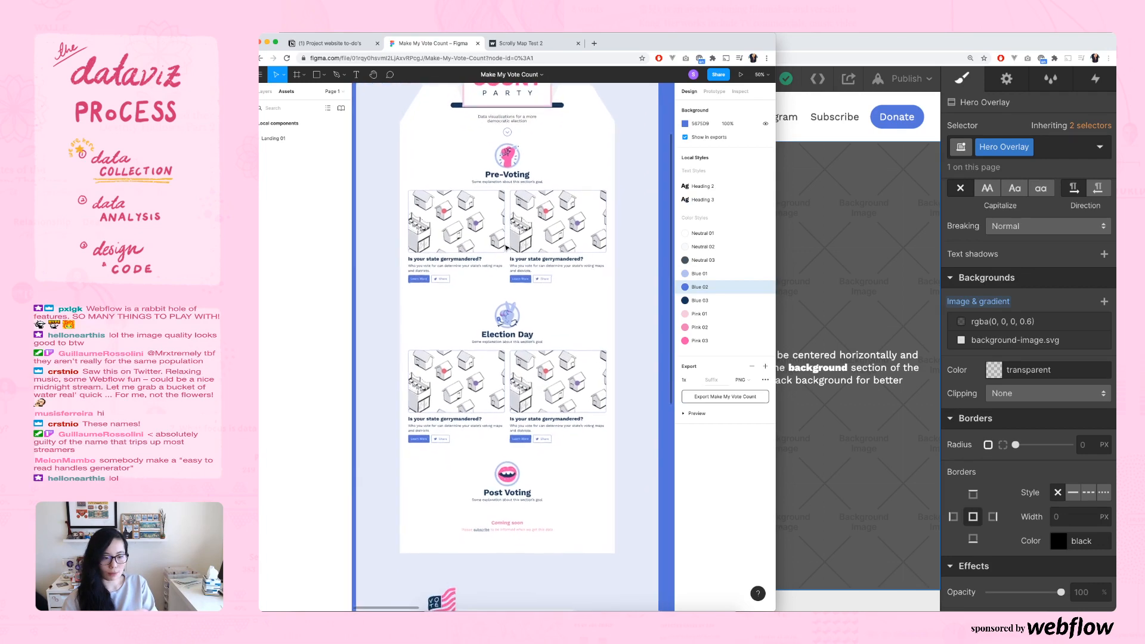
{"action": "scroll", "coordinate": [507, 246], "scroll_direction": "up", "scroll_amount": 5}
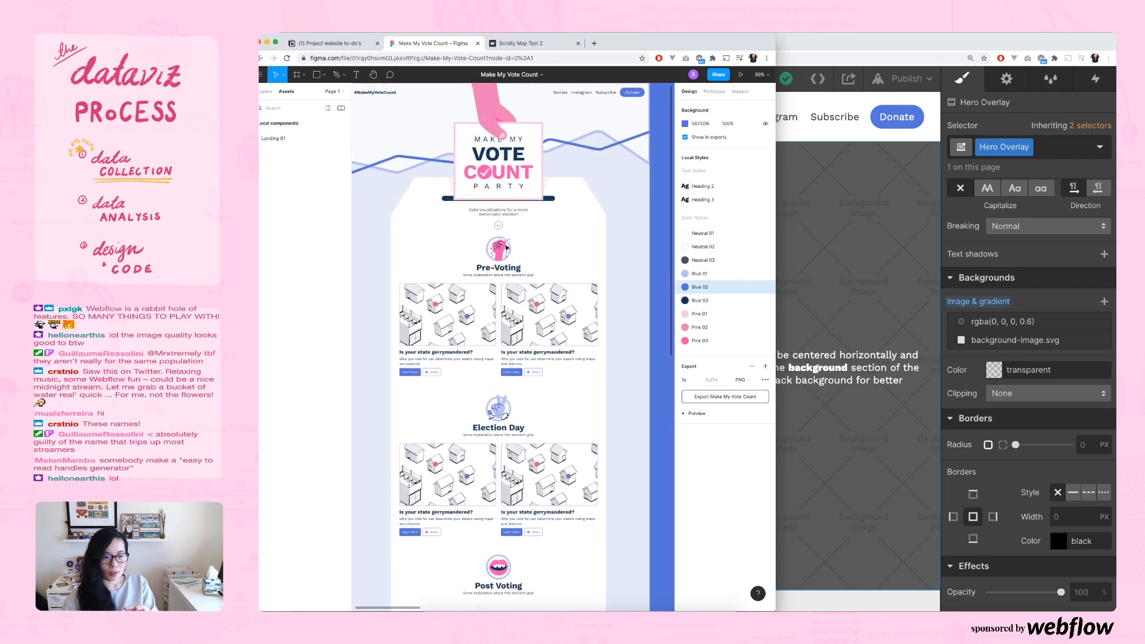
{"action": "scroll", "coordinate": [505, 247], "scroll_direction": "up", "scroll_amount": 1}
{"action": "scroll", "coordinate": [506, 247], "scroll_direction": "left", "scroll_amount": 1}
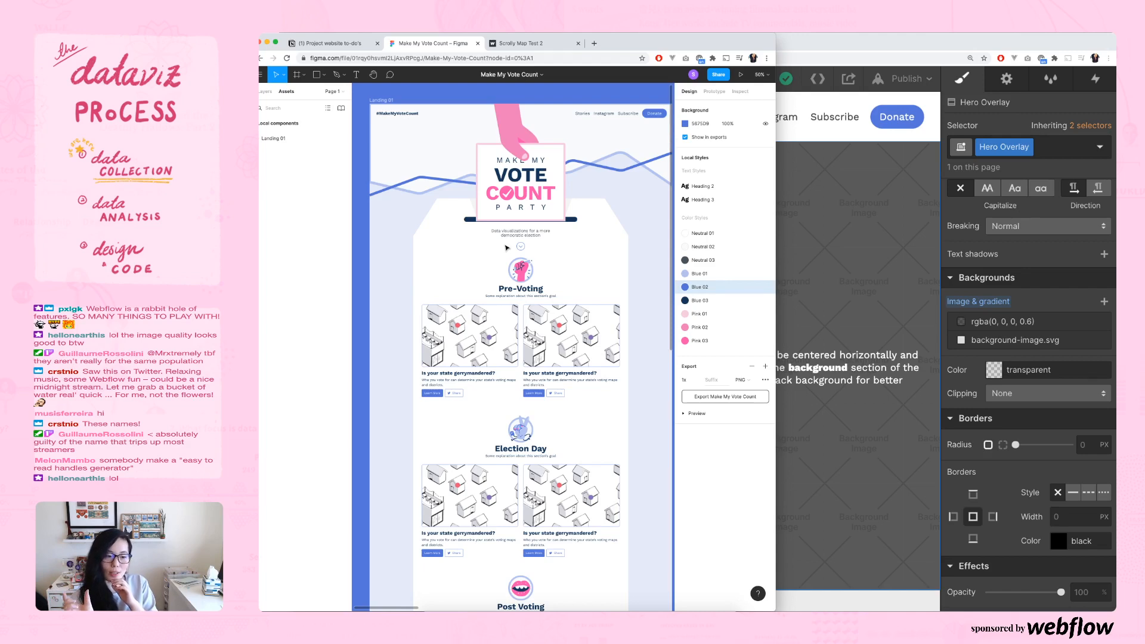
{"action": "scroll", "coordinate": [506, 247], "scroll_direction": "down", "scroll_amount": 1}
{"action": "scroll", "coordinate": [505, 247], "scroll_direction": "right", "scroll_amount": 1}
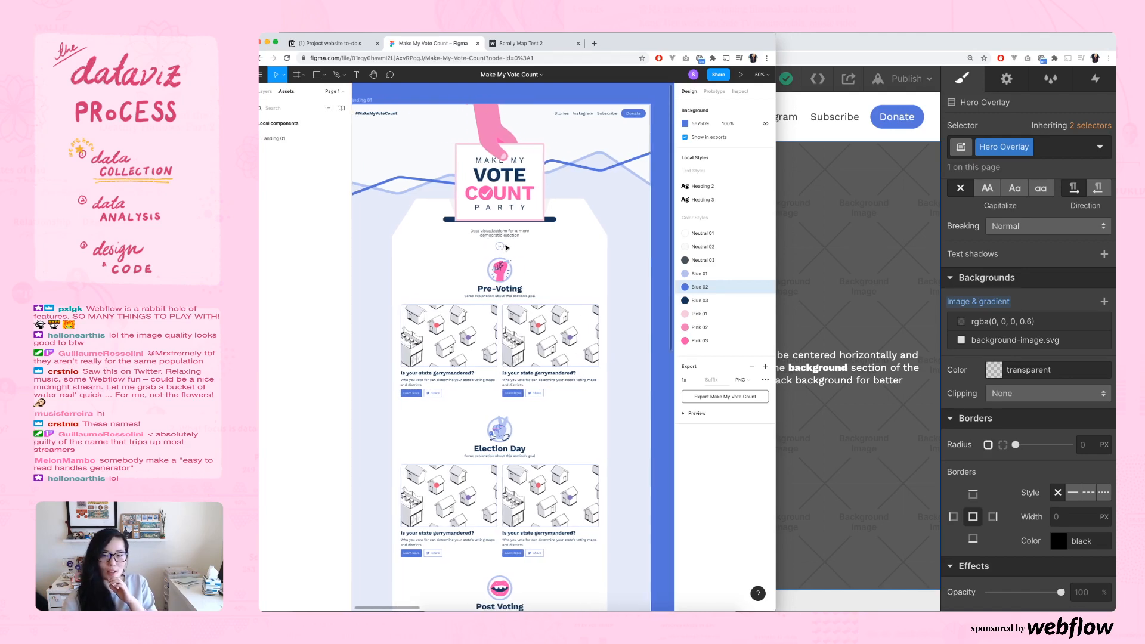
{"action": "scroll", "coordinate": [505, 247], "scroll_direction": "left", "scroll_amount": 1}
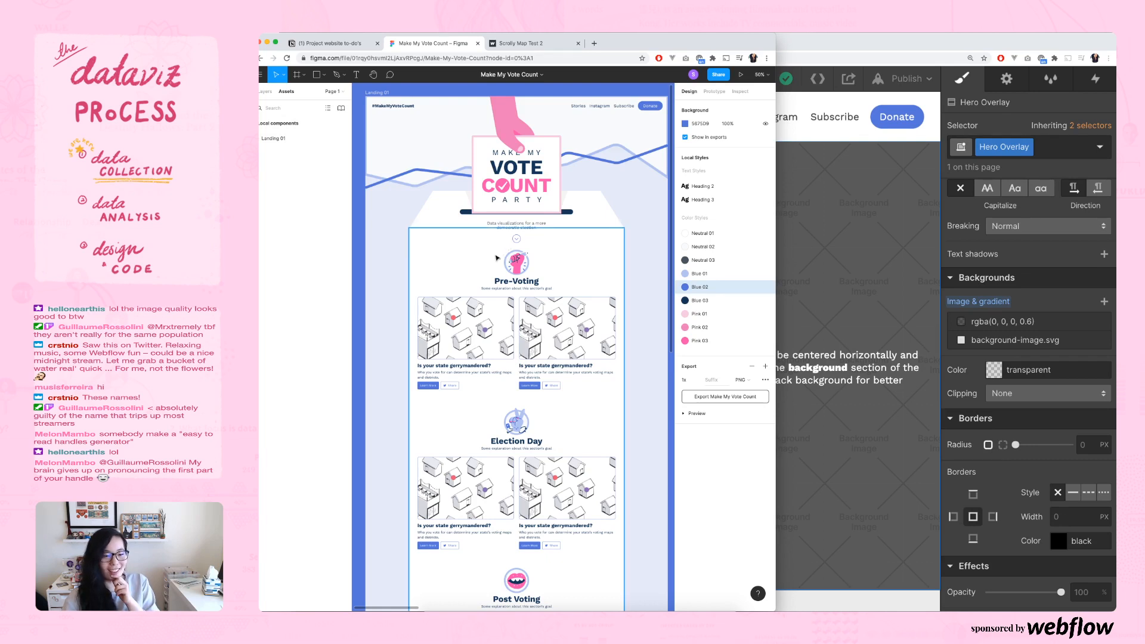
{"action": "scroll", "coordinate": [393, 298], "scroll_direction": "down", "scroll_amount": 1}
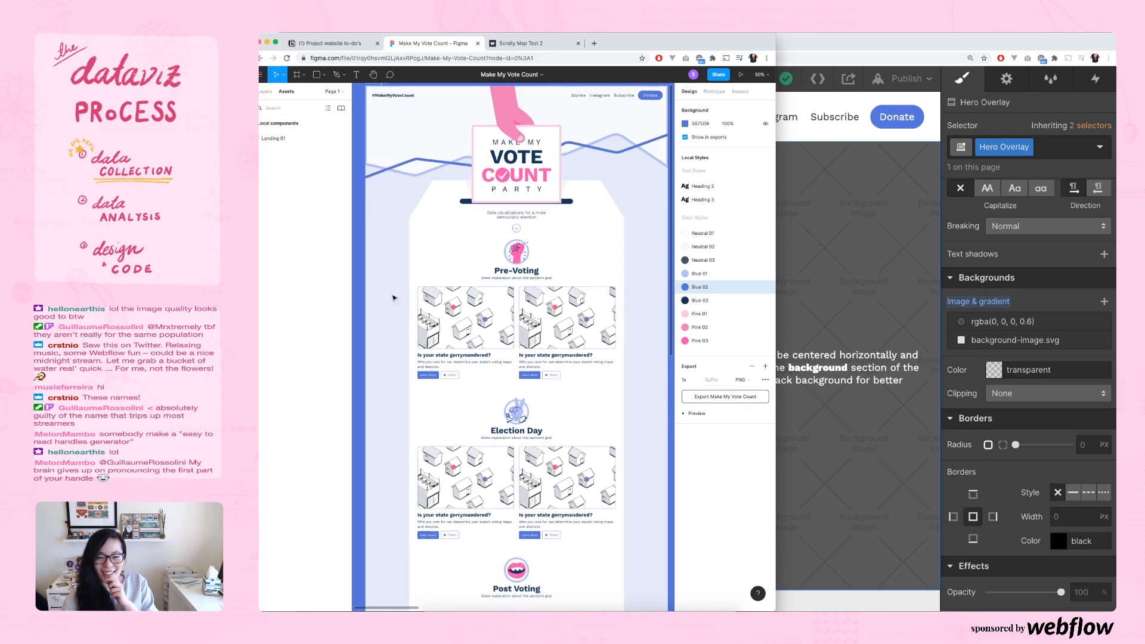
{"action": "scroll", "coordinate": [393, 298], "scroll_direction": "down", "scroll_amount": 5}
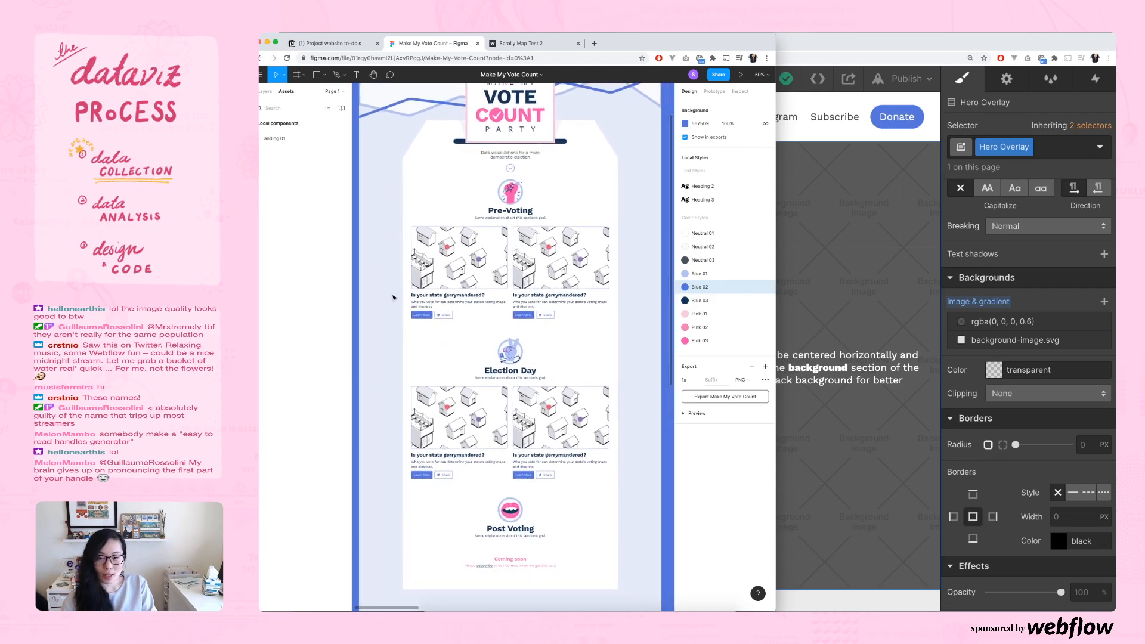
{"action": "scroll", "coordinate": [393, 297], "scroll_direction": "up", "scroll_amount": 4}
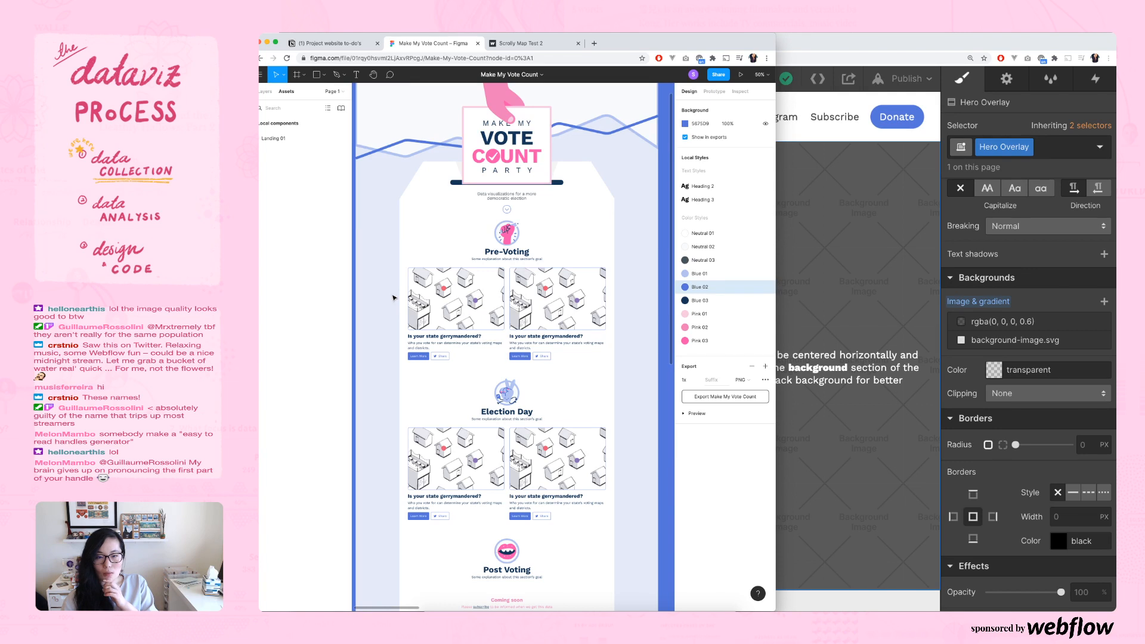
{"action": "scroll", "coordinate": [393, 298], "scroll_direction": "down", "scroll_amount": 6}
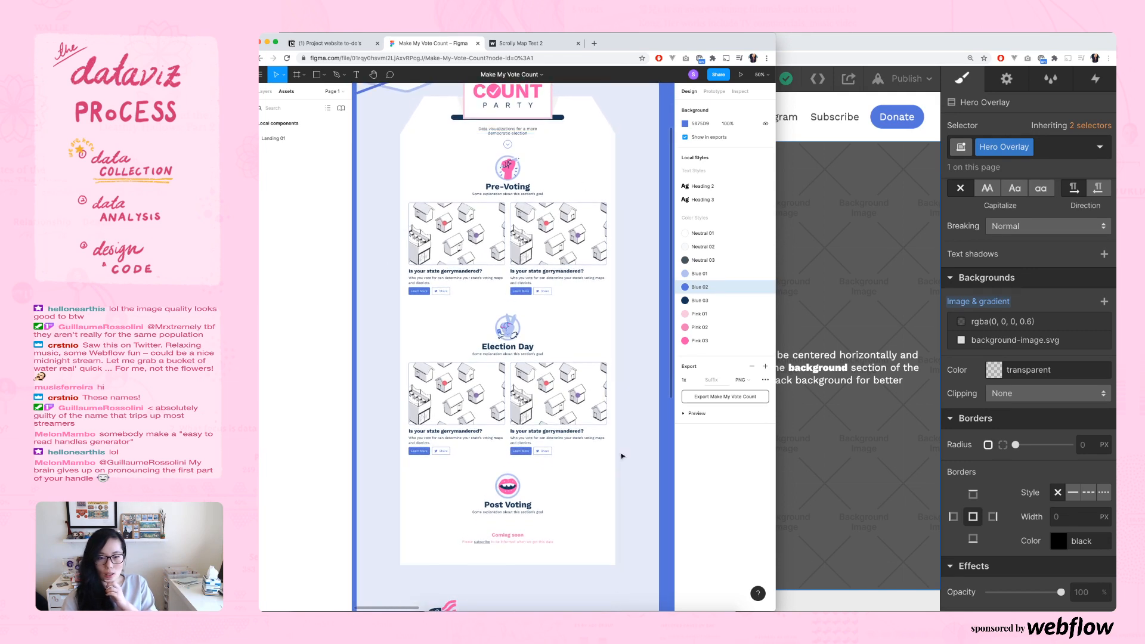
{"action": "scroll", "coordinate": [589, 517], "scroll_direction": "down", "scroll_amount": 6}
{"action": "scroll", "coordinate": [525, 461], "scroll_direction": "up", "scroll_amount": 7}
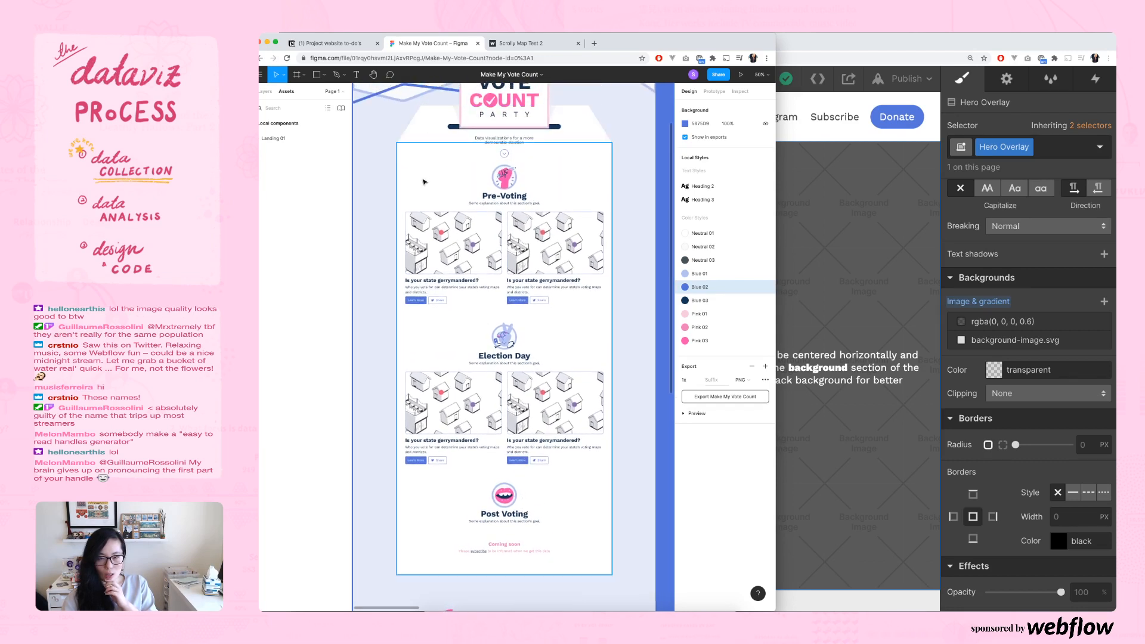
- Inspect the properties of the white content frame holding the three voting sections and review how it joins the ballot box
{"action": "left_click", "coordinate": [423, 181]}
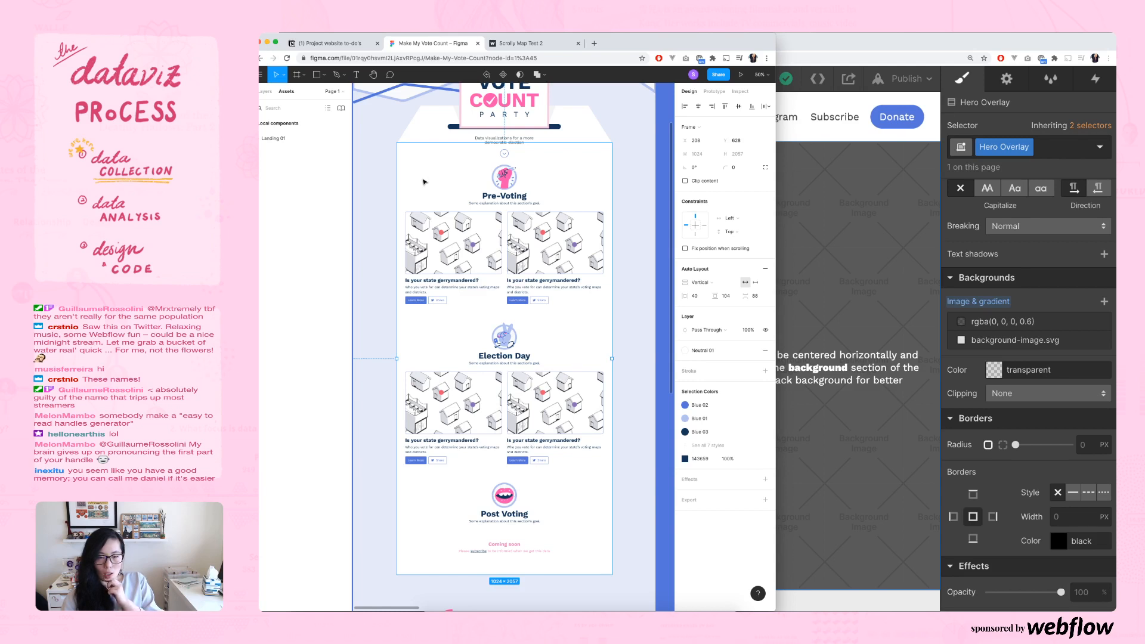
{"action": "left_click", "coordinate": [377, 184]}
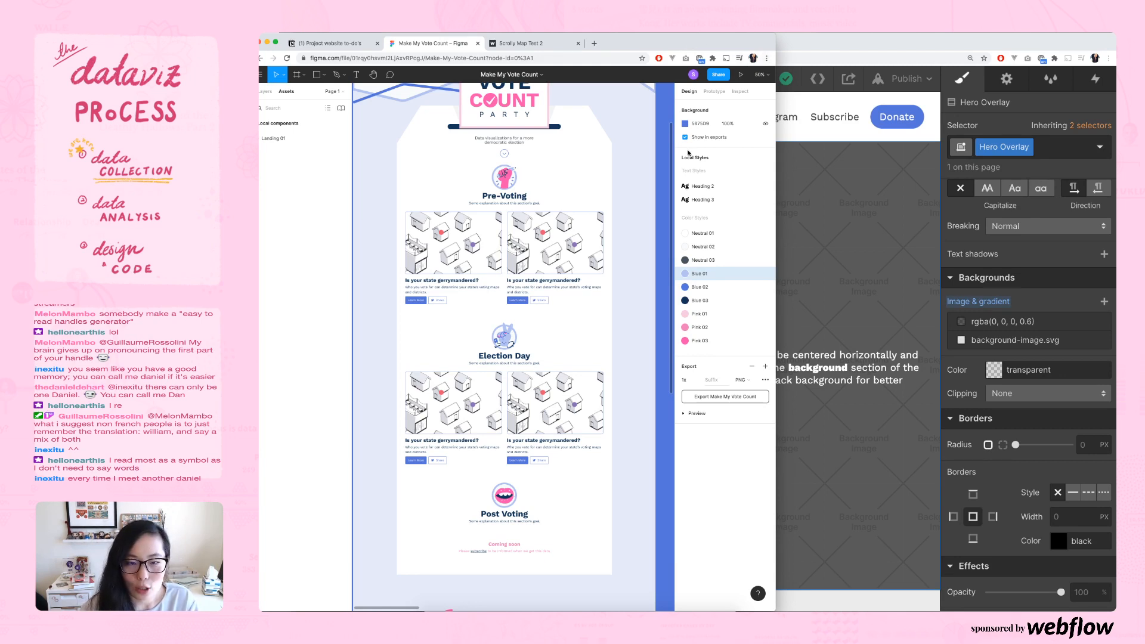
{"action": "scroll", "coordinate": [419, 169], "scroll_direction": "up", "scroll_amount": 1}
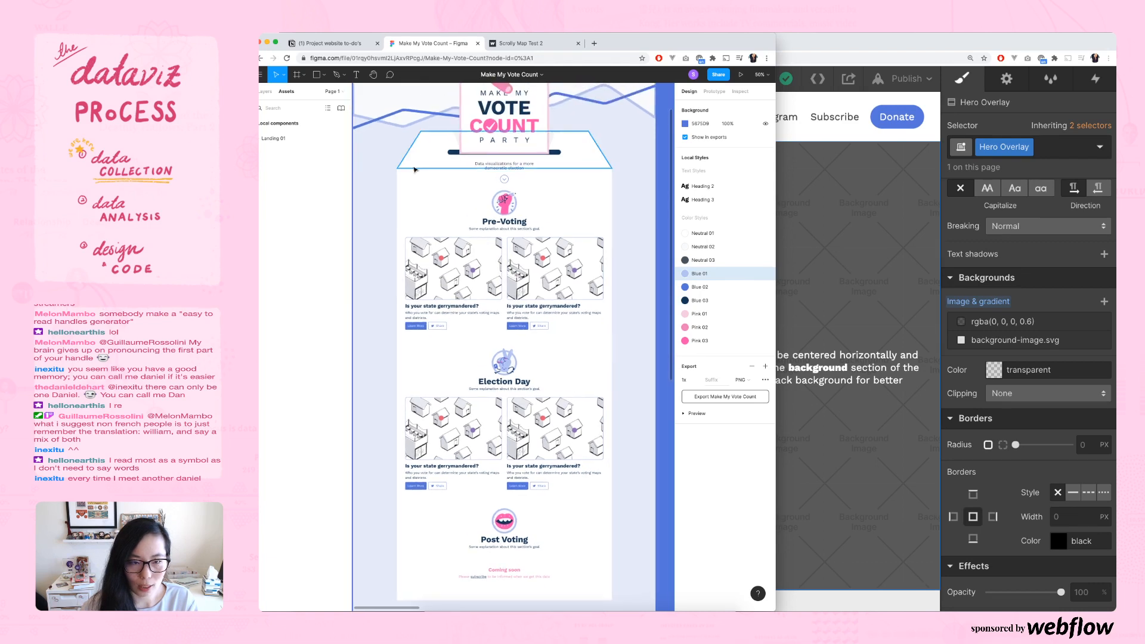
{"action": "scroll", "coordinate": [391, 177], "scroll_direction": "down", "scroll_amount": 4}
{"action": "scroll", "coordinate": [391, 178], "scroll_direction": "up", "scroll_amount": 1}
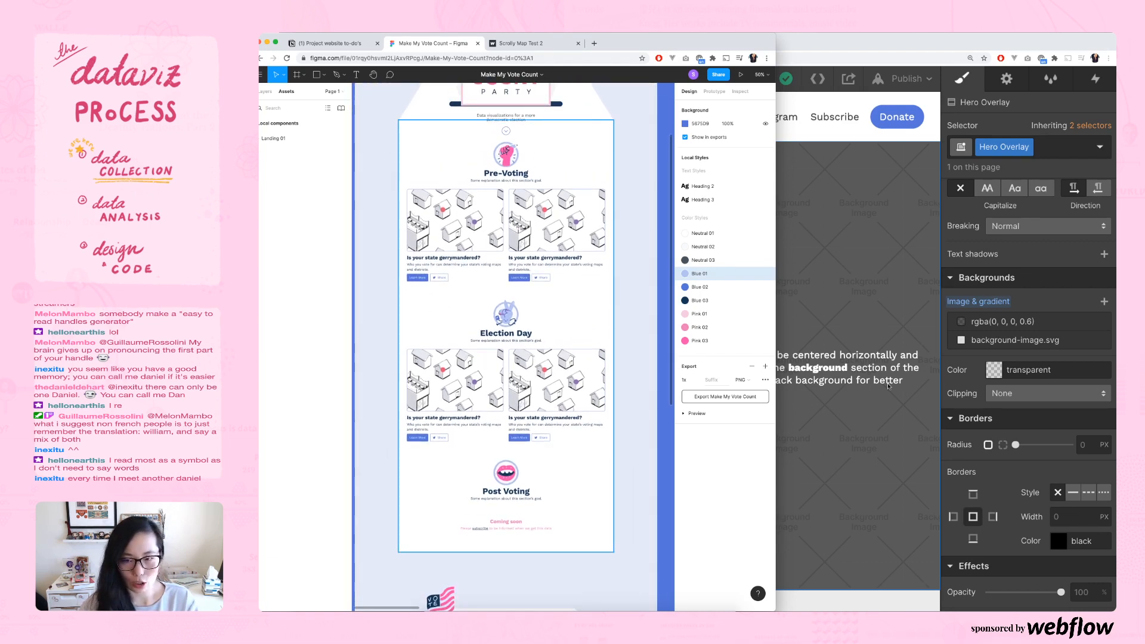
- Switch back to Webflow, search the elements for "section" and try to add a Feature Section inside the Hero Overlay
{"action": "left_click", "coordinate": [805, 159]}
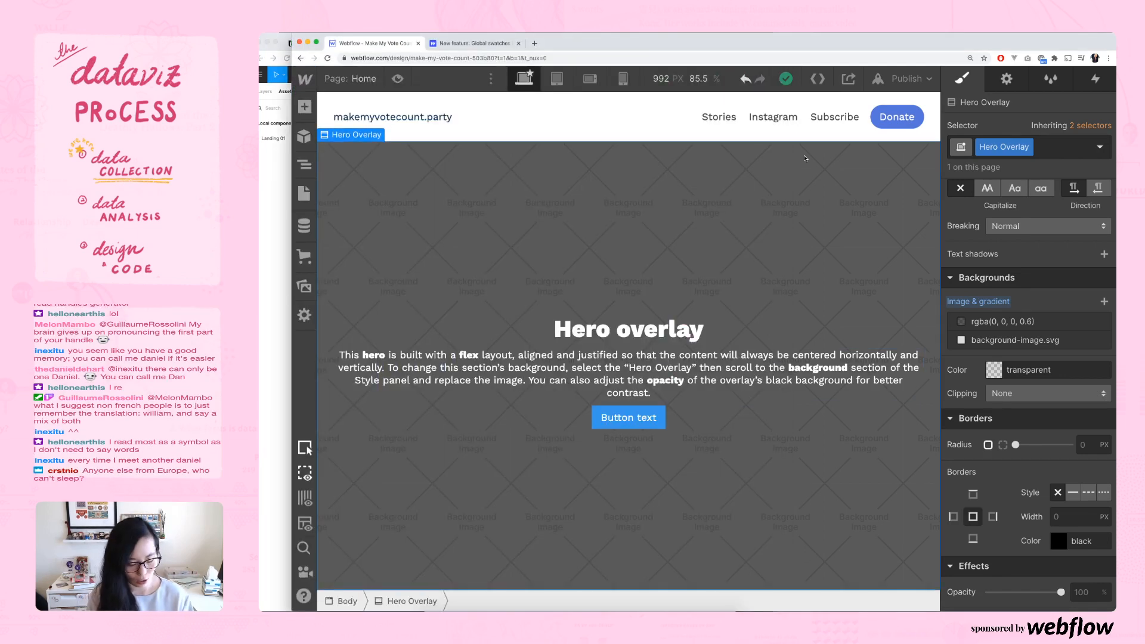
{"action": "key", "text": "super+e"}
{"action": "type", "text": "section"}
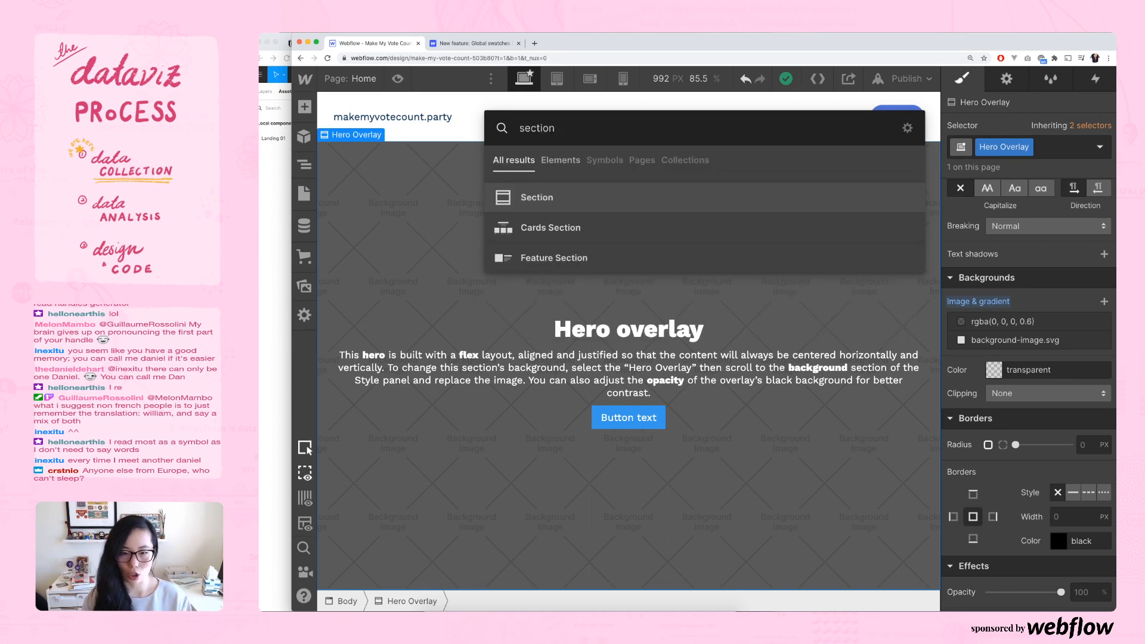
{"action": "key", "text": "Down"}
{"action": "key", "text": "Down"}
{"action": "key", "text": "Up"}
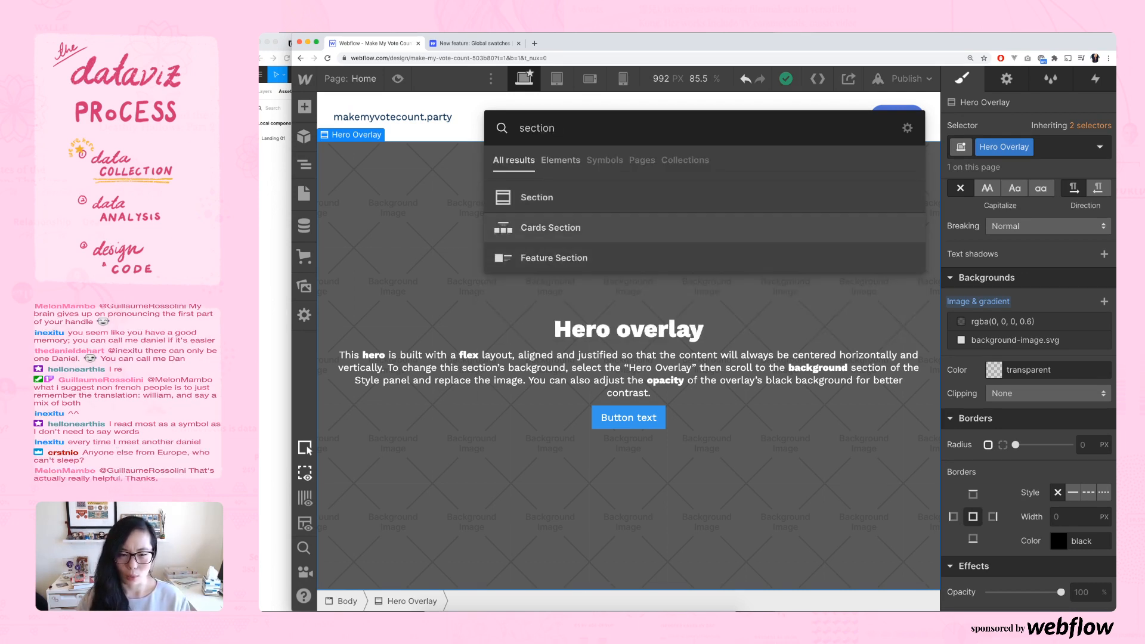
{"action": "key", "text": "Down"}
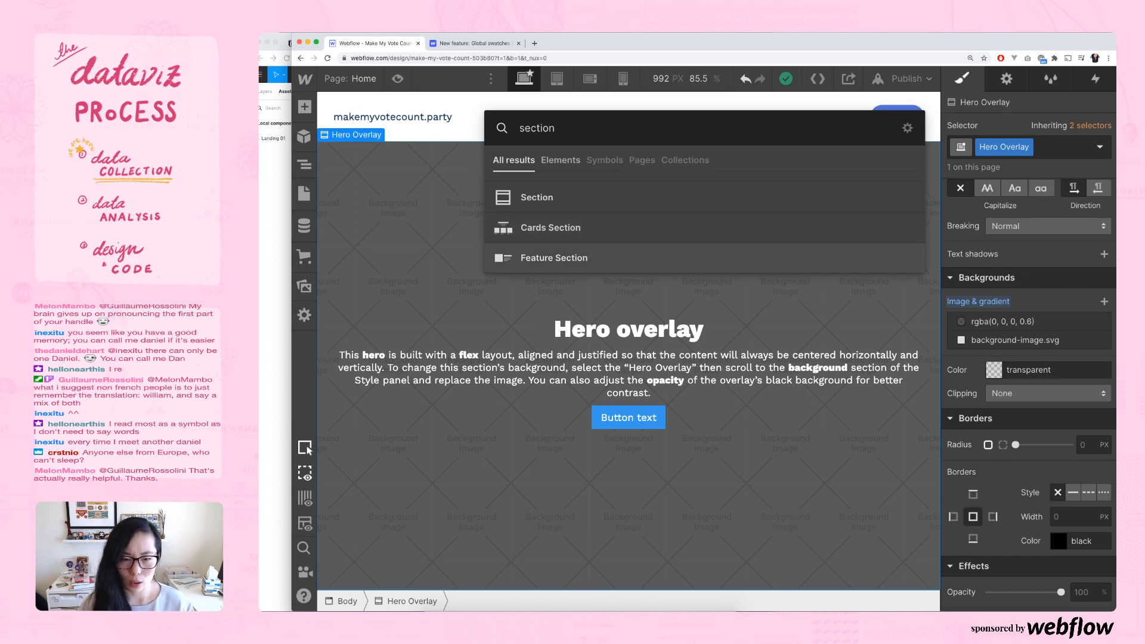
{"action": "key", "text": "Up"}
{"action": "key", "text": "Down"}
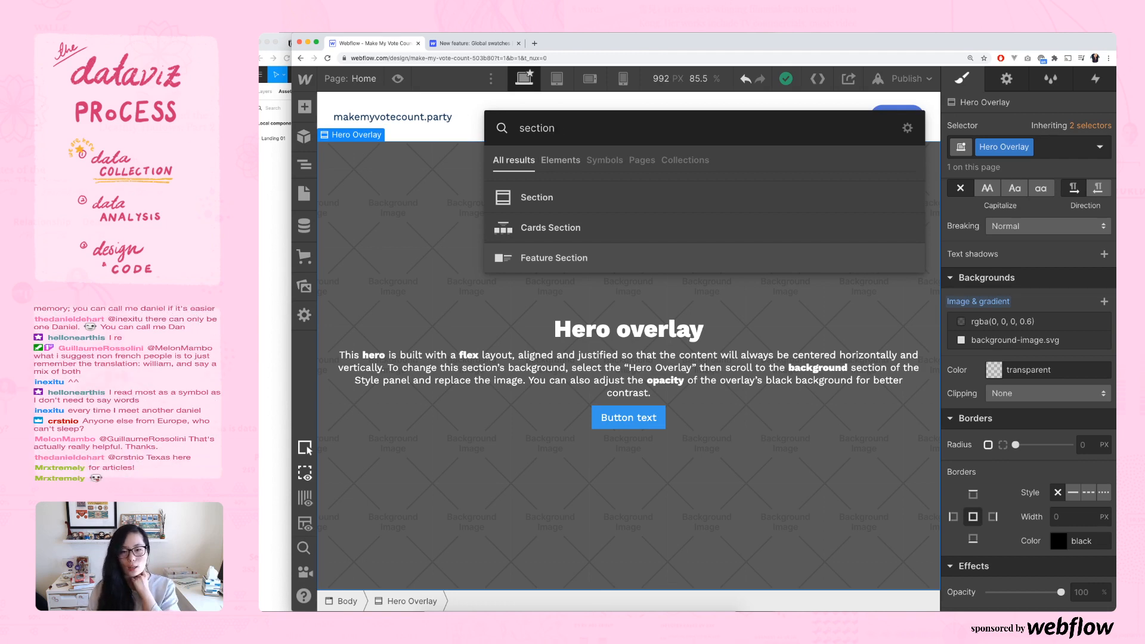
{"action": "key", "text": "Return"}
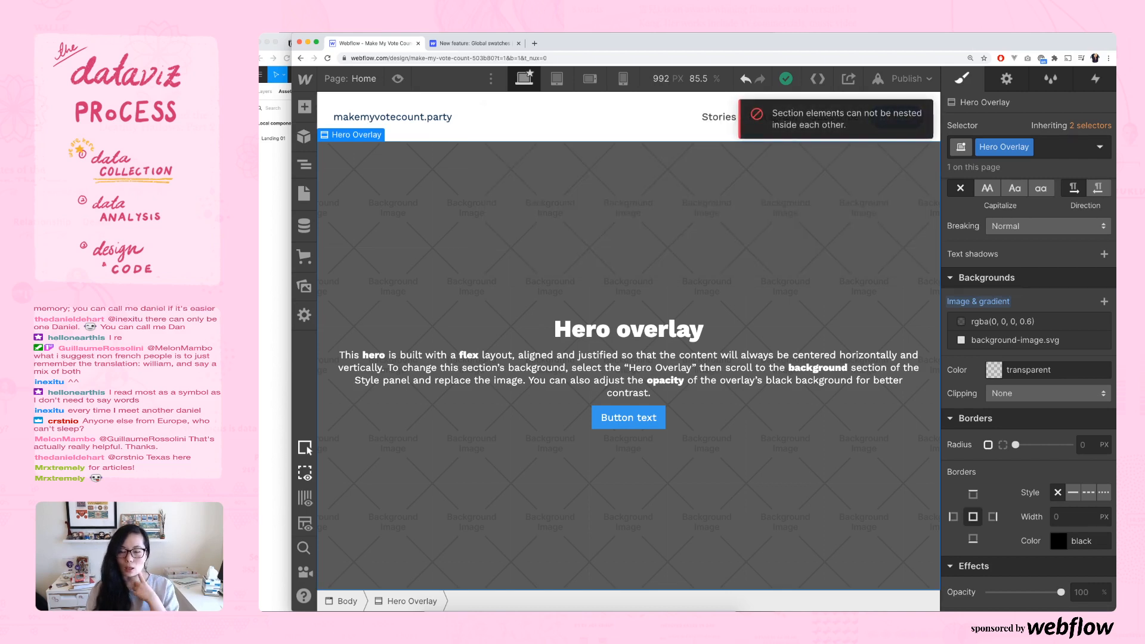
- Search for "section", add a Feature Section to the page body below the hero, and undo the addition
{"action": "left_click", "coordinate": [349, 600]}
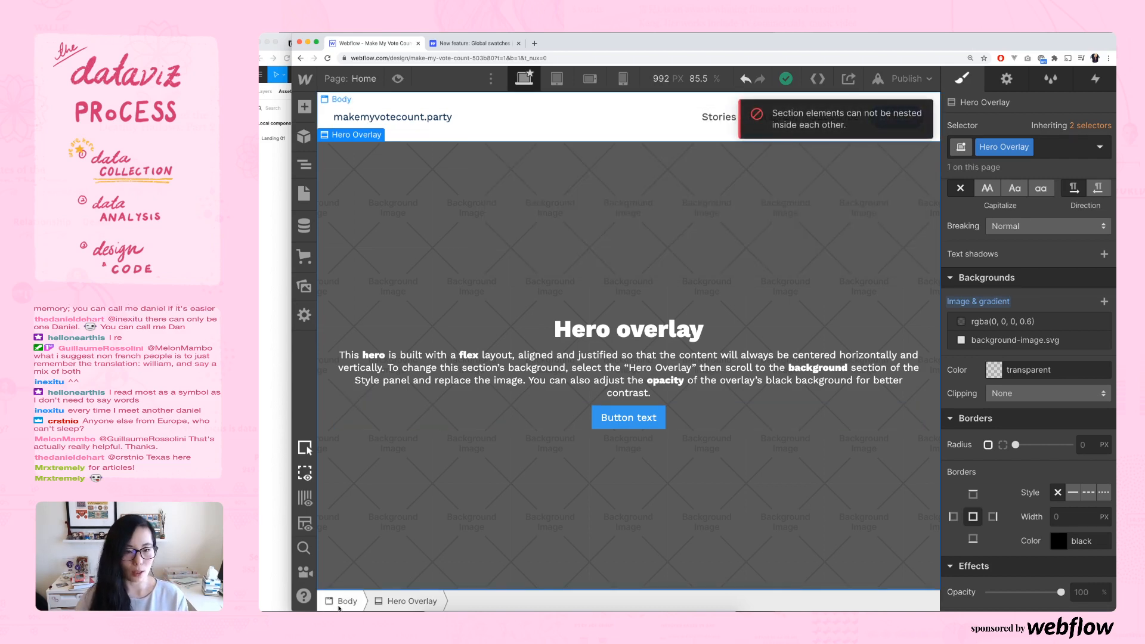
{"action": "key", "text": "super+e"}
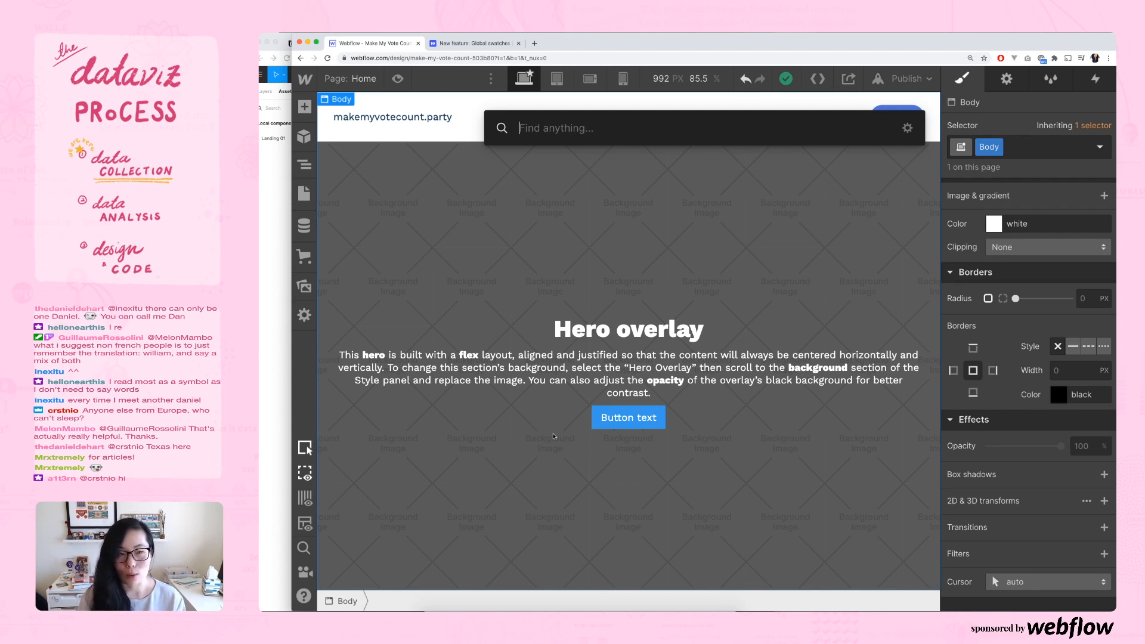
{"action": "type", "text": "section"}
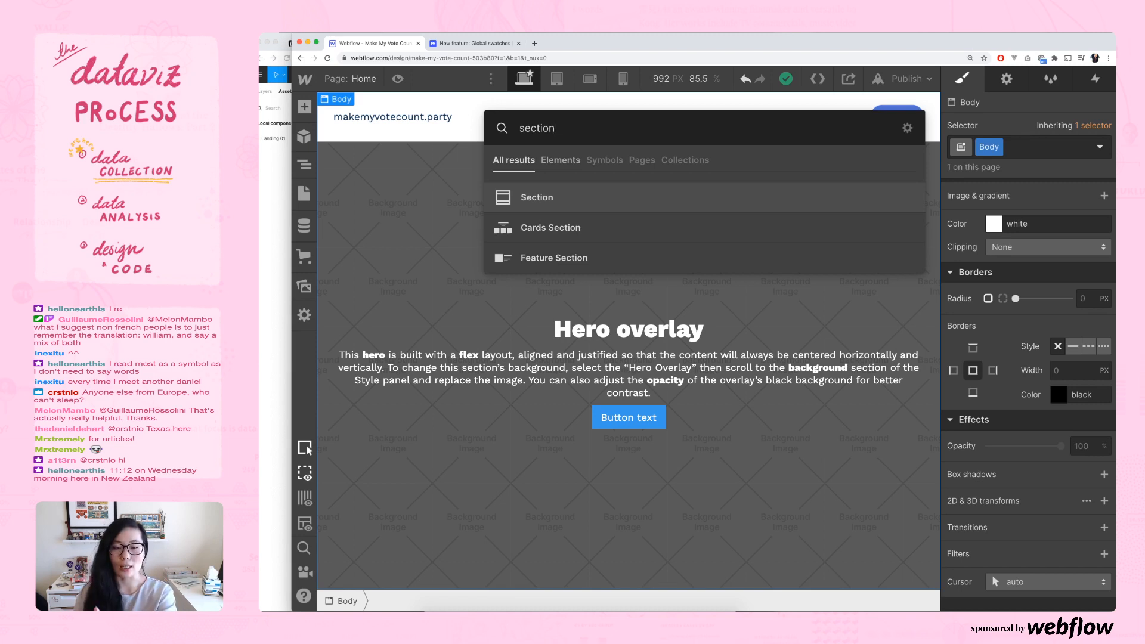
{"action": "key", "text": "Down"}
{"action": "key", "text": "Down"}
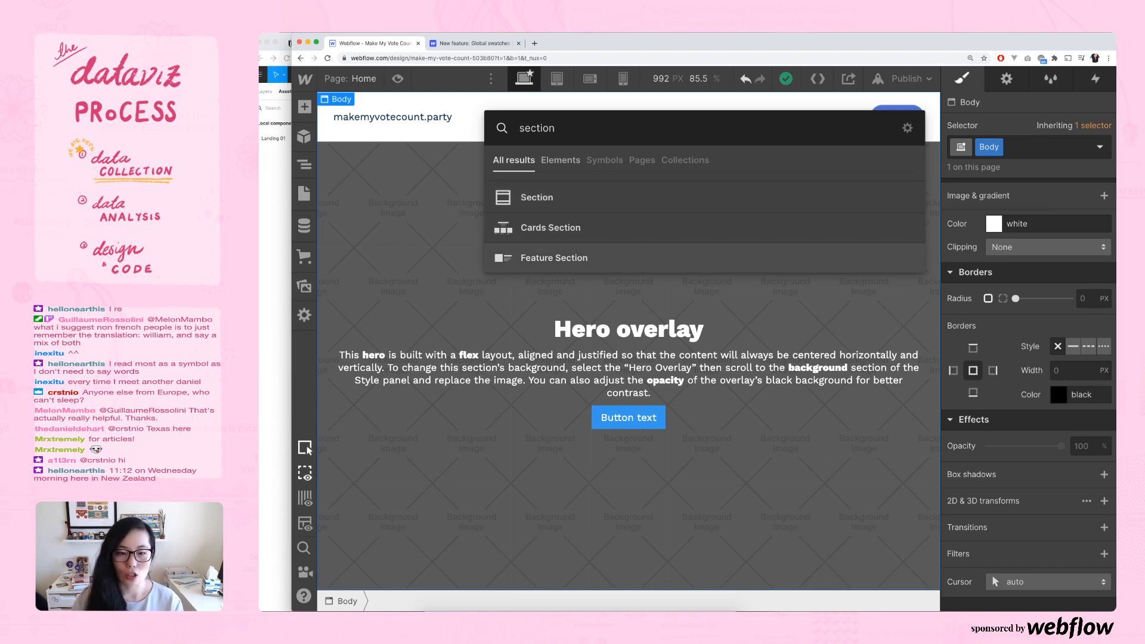
{"action": "key", "text": "Return"}
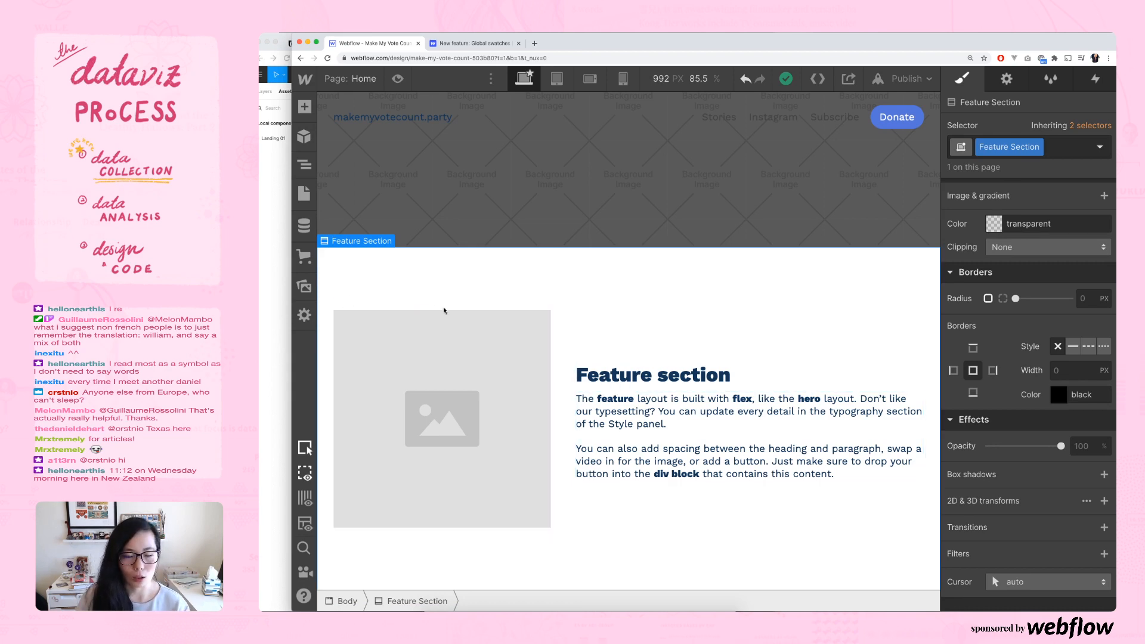
{"action": "key", "text": "super+z"}
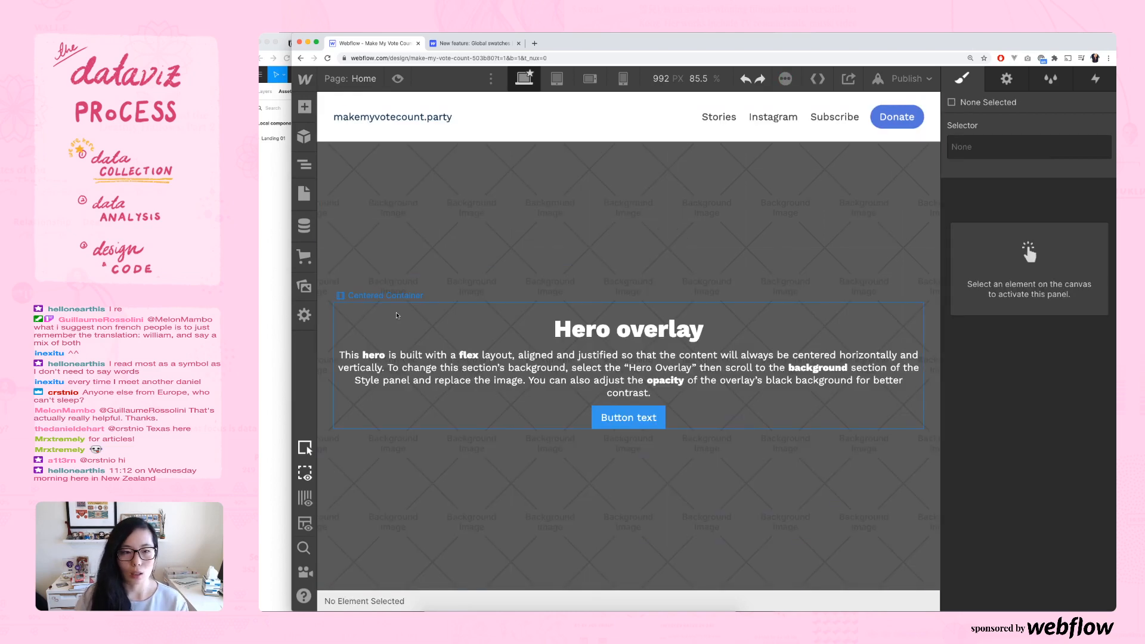
- Search the elements for "section" and add a Cards Section below the Hero Overlay
{"action": "key", "text": "super+e"}
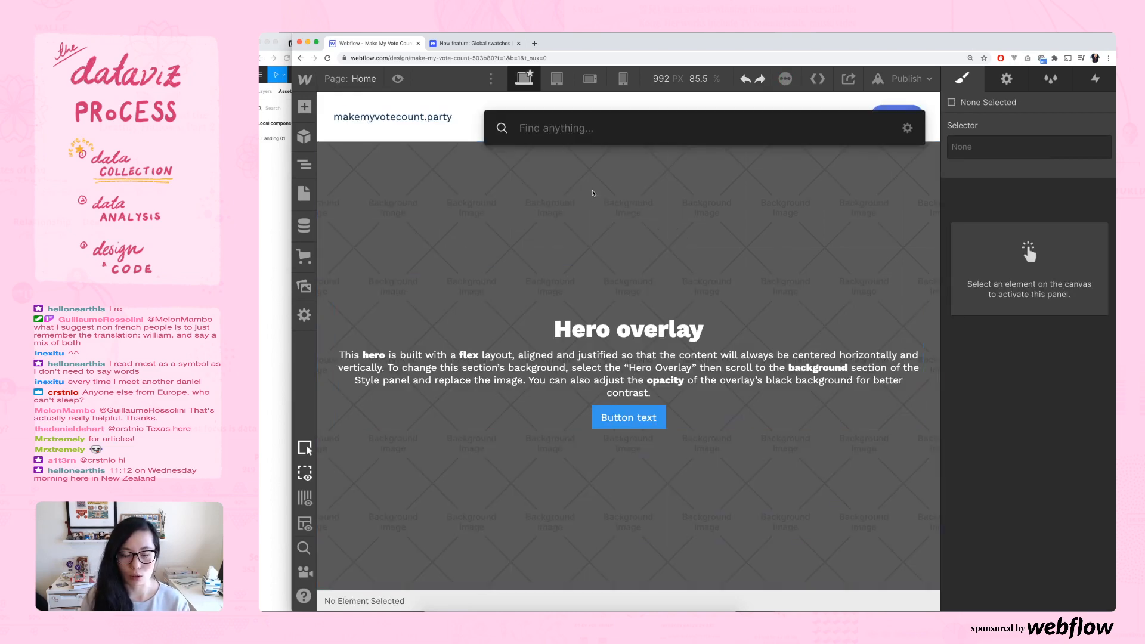
{"action": "type", "text": "section"}
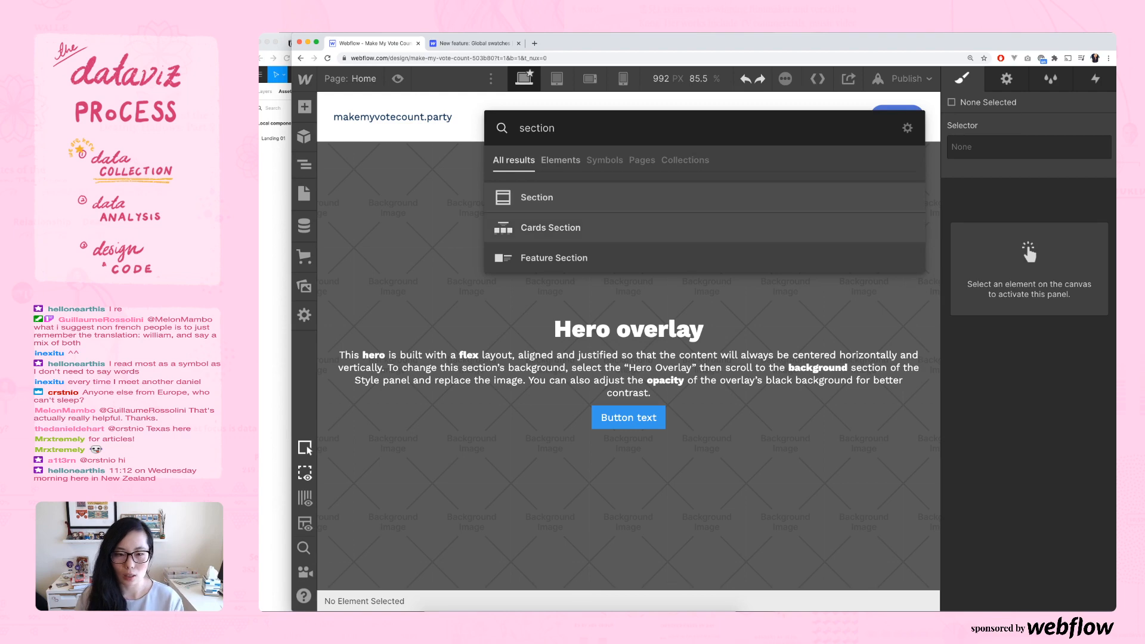
{"action": "key", "text": "Return"}
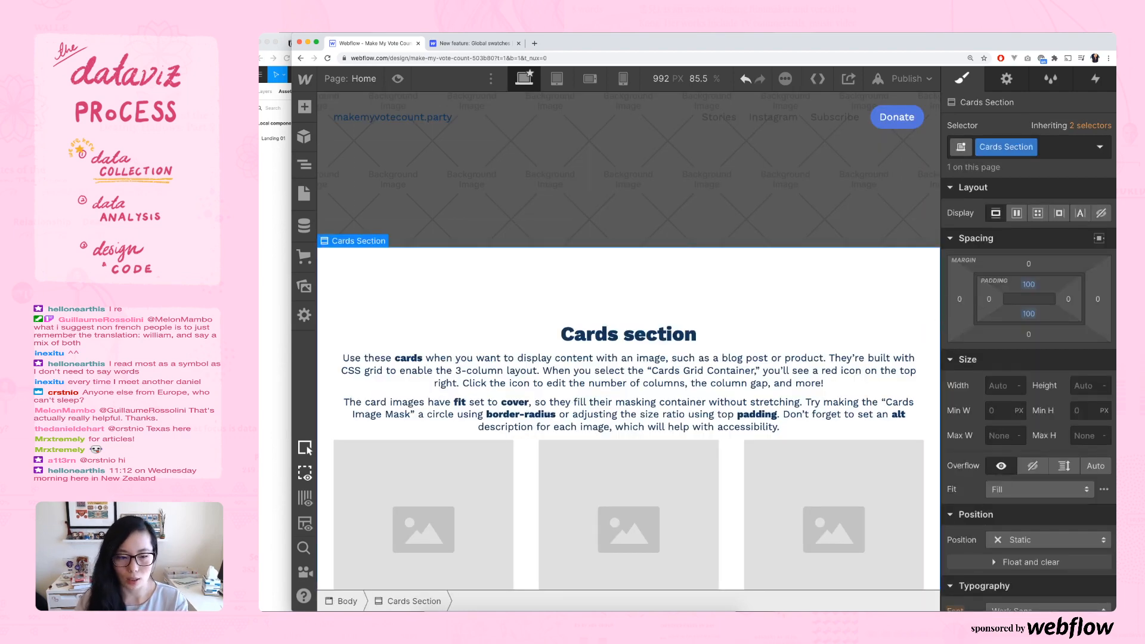
- Compare the new Cards Section with the voting sections in the Figma design, returning to Webflow to review its layout below the hero
{"action": "scroll", "coordinate": [586, 205], "scroll_direction": "down", "scroll_amount": 1}
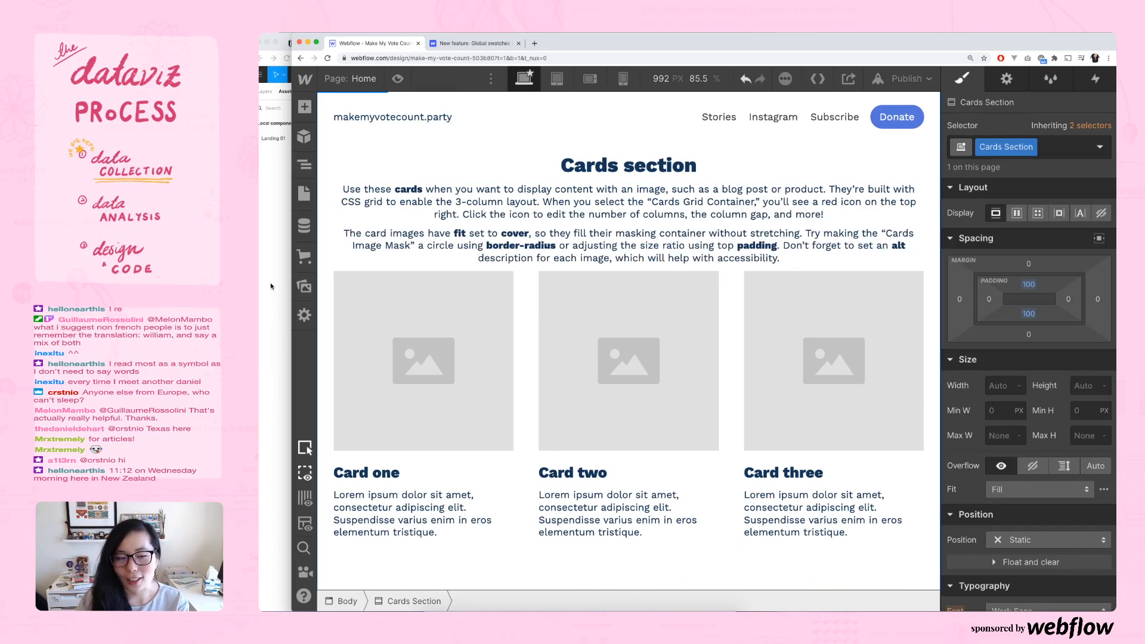
{"action": "left_click", "coordinate": [270, 287]}
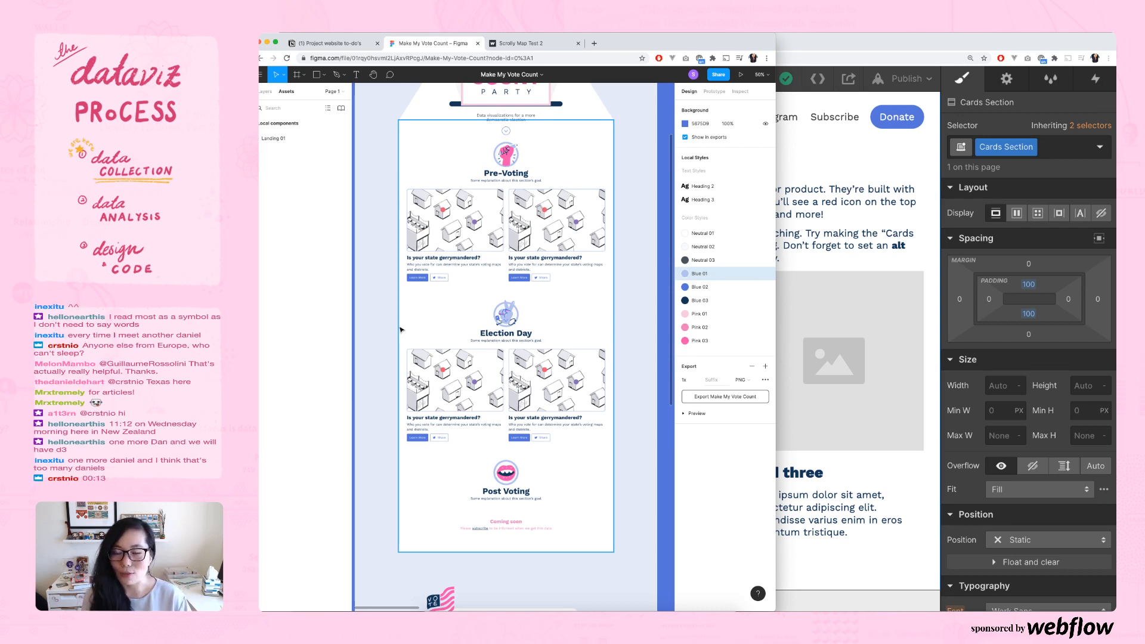
{"action": "left_click", "coordinate": [850, 46]}
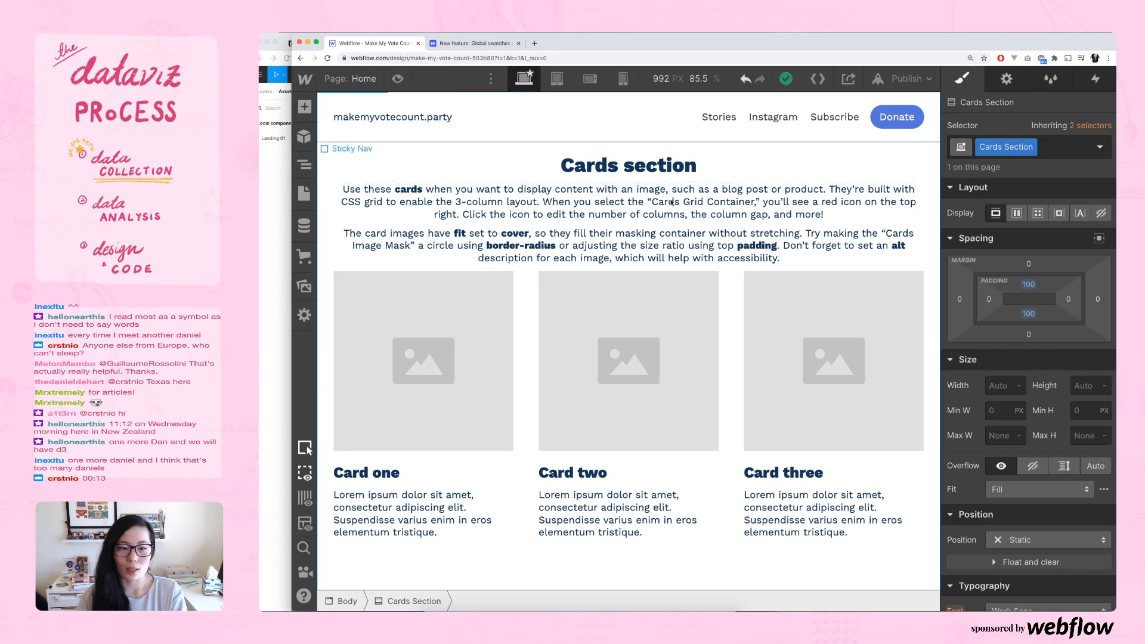
{"action": "scroll", "coordinate": [670, 199], "scroll_direction": "down", "scroll_amount": 1}
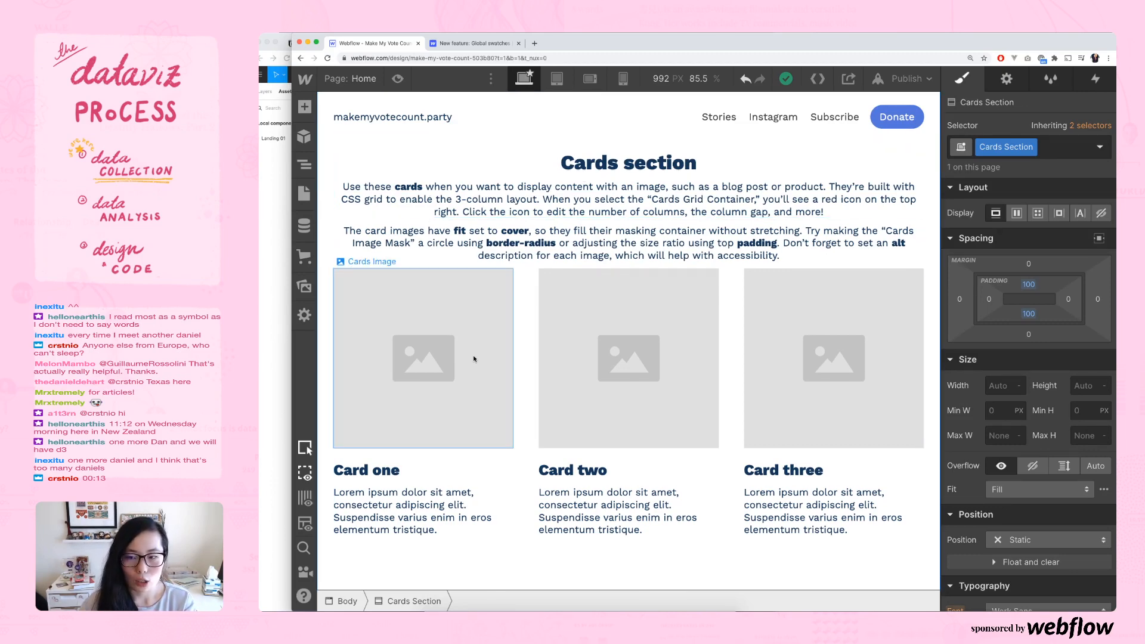
{"action": "scroll", "coordinate": [475, 279], "scroll_direction": "up", "scroll_amount": 2}
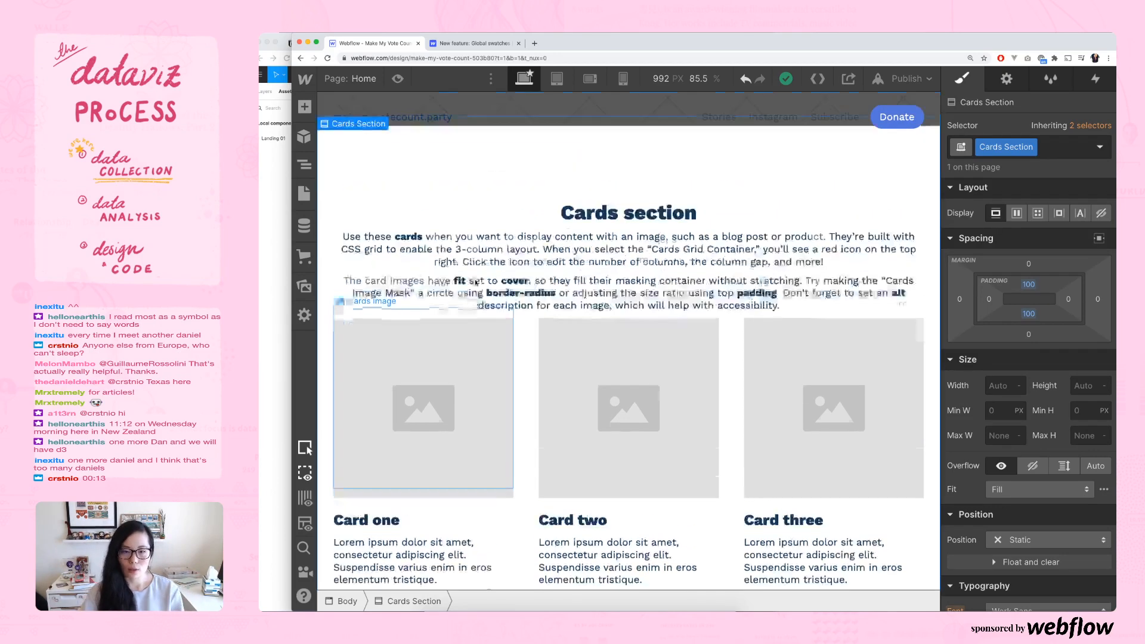
{"action": "scroll", "coordinate": [476, 282], "scroll_direction": "up", "scroll_amount": 3}
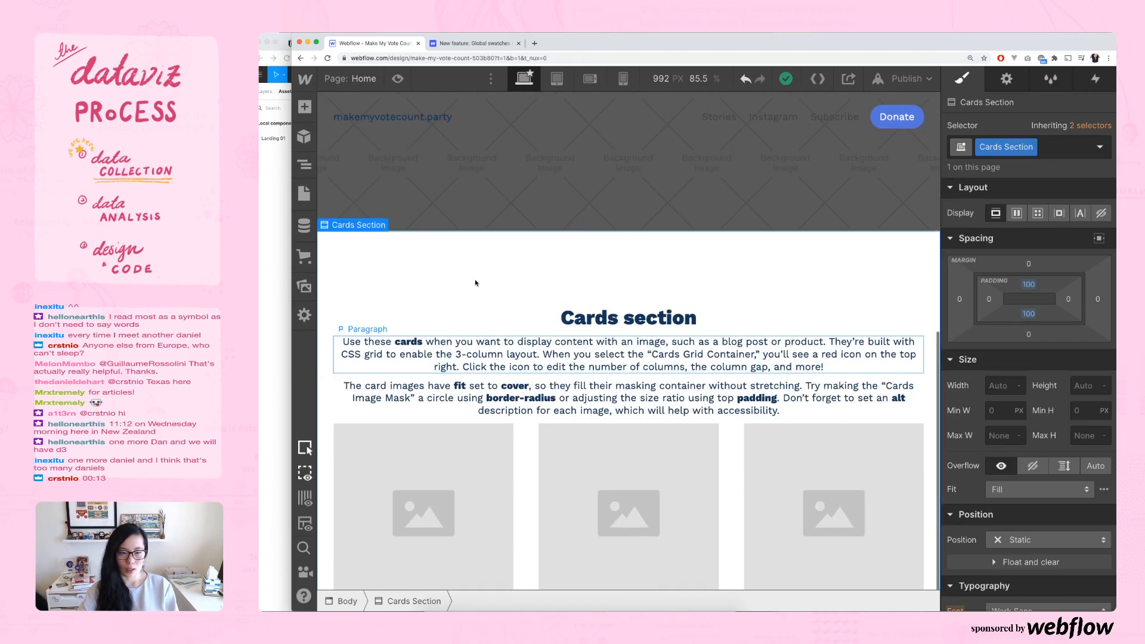
{"action": "scroll", "coordinate": [476, 282], "scroll_direction": "down", "scroll_amount": 1}
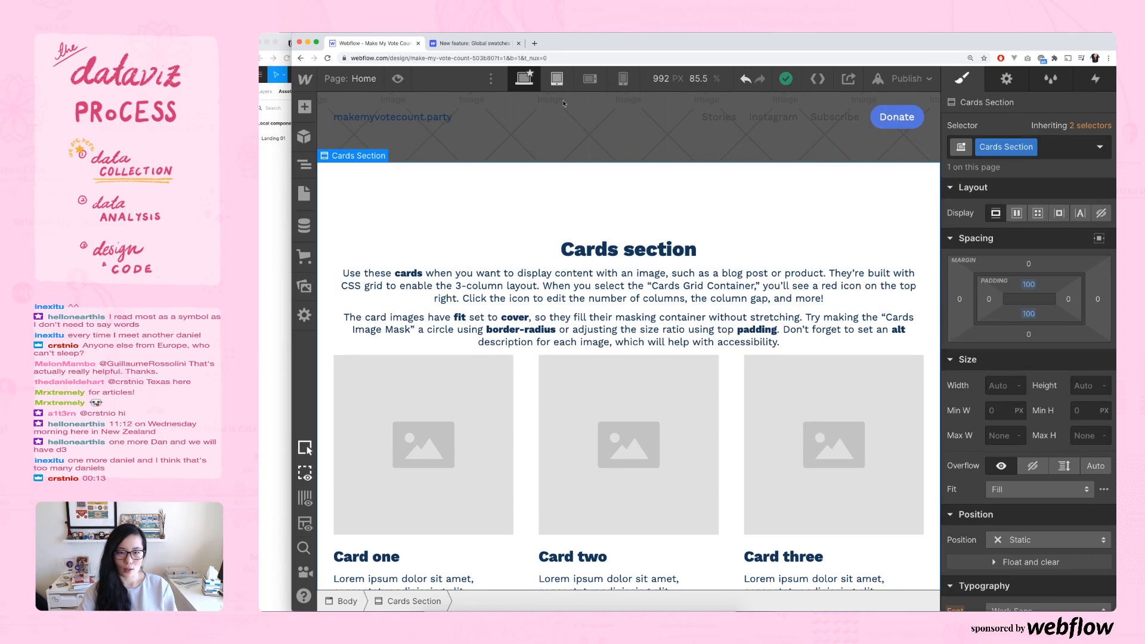
- Switch to the tablet breakpoint and review how the navigation, hero and Cards Section are laid out
{"action": "left_click", "coordinate": [556, 78]}
{"action": "scroll", "coordinate": [574, 143], "scroll_direction": "up", "scroll_amount": 5}
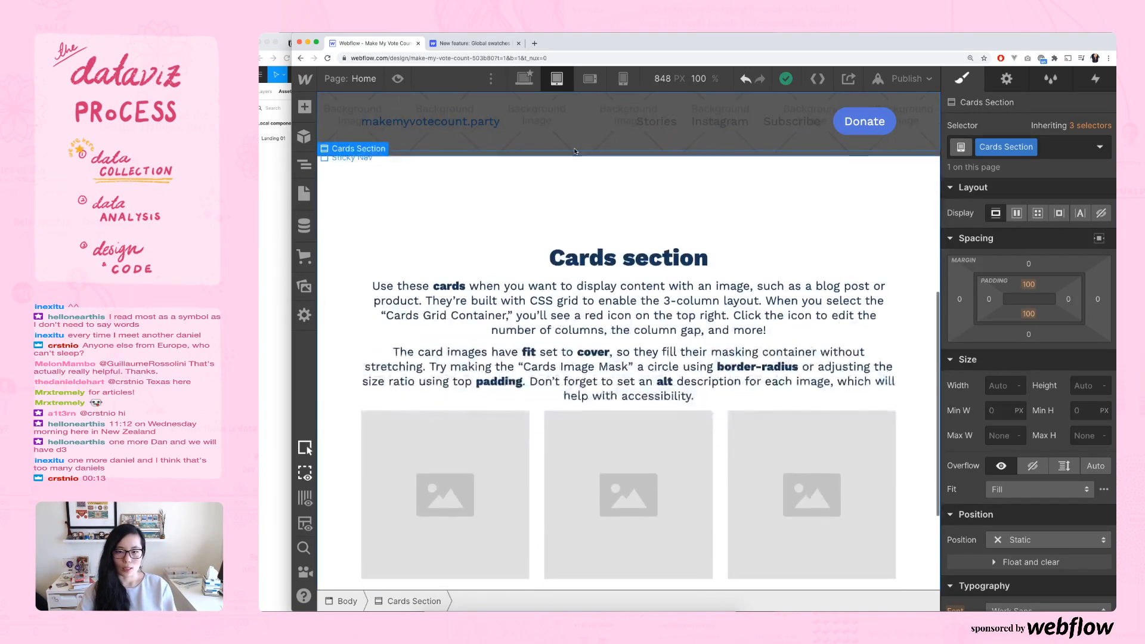
{"action": "scroll", "coordinate": [575, 151], "scroll_direction": "up", "scroll_amount": 3}
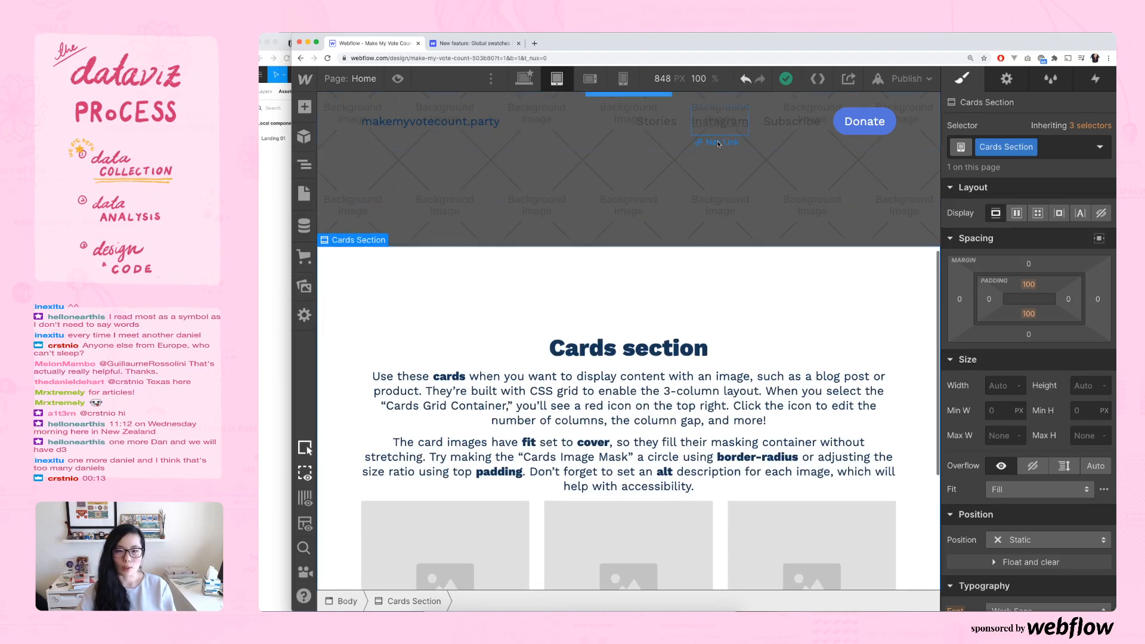
{"action": "scroll", "coordinate": [719, 141], "scroll_direction": "down", "scroll_amount": 3}
{"action": "scroll", "coordinate": [719, 144], "scroll_direction": "up", "scroll_amount": 2}
{"action": "scroll", "coordinate": [719, 144], "scroll_direction": "down", "scroll_amount": 2}
{"action": "scroll", "coordinate": [719, 145], "scroll_direction": "up", "scroll_amount": 2}
{"action": "scroll", "coordinate": [719, 143], "scroll_direction": "down", "scroll_amount": 5}
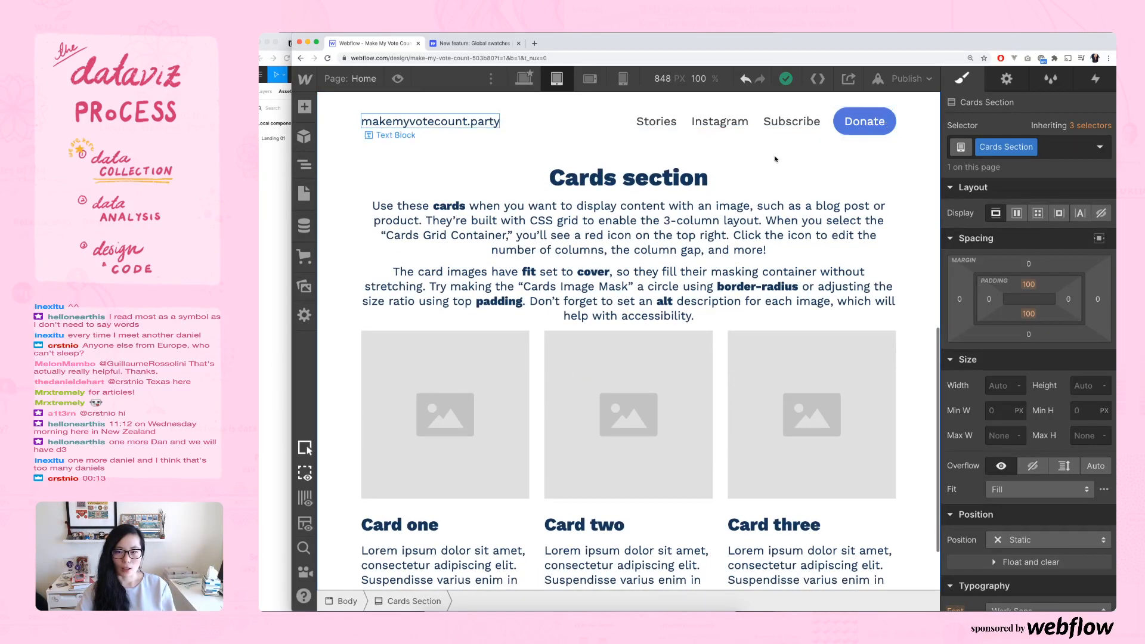
- Switch to the mobile portrait breakpoint, review the navigation, hero and cards, and return to the desktop breakpoint
{"action": "left_click", "coordinate": [623, 78]}
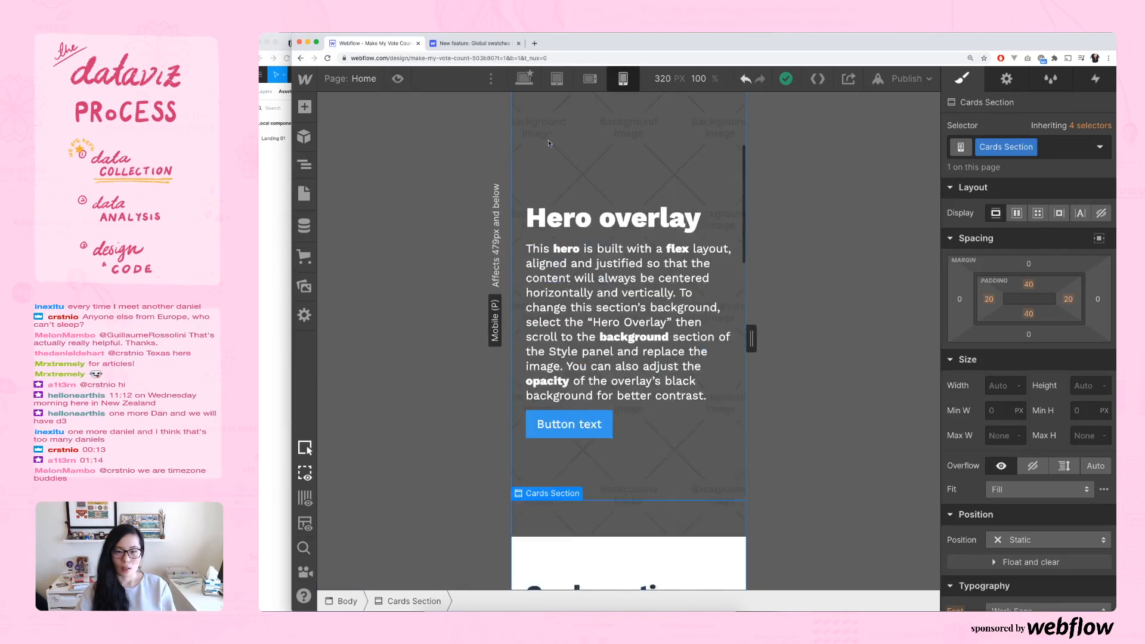
{"action": "scroll", "coordinate": [549, 143], "scroll_direction": "up", "scroll_amount": 5}
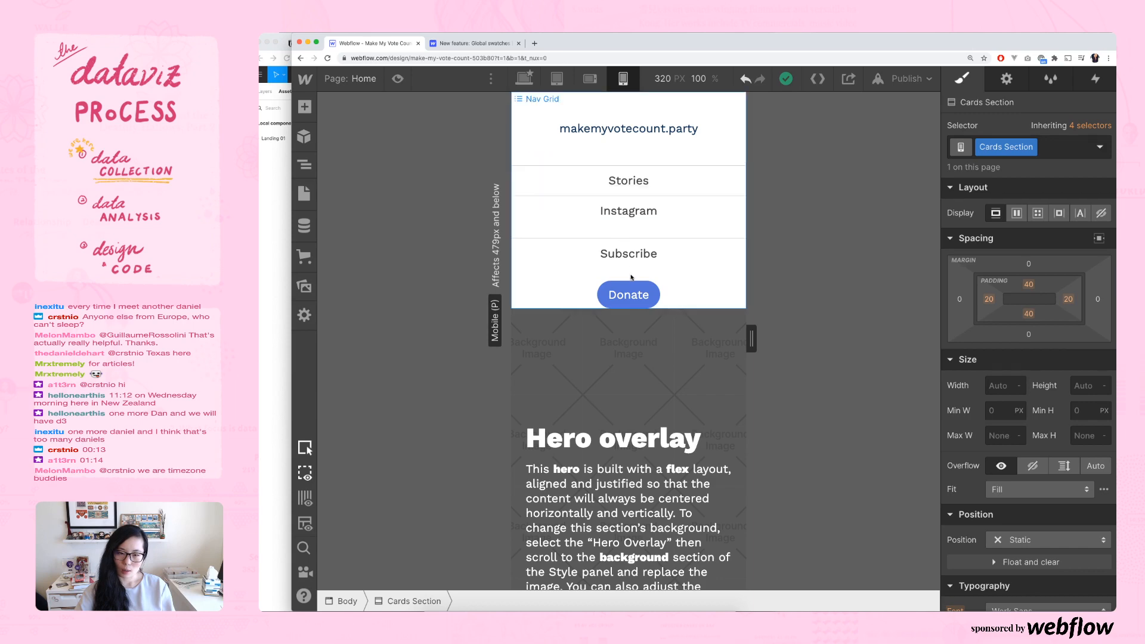
{"action": "scroll", "coordinate": [540, 309], "scroll_direction": "down", "scroll_amount": 10}
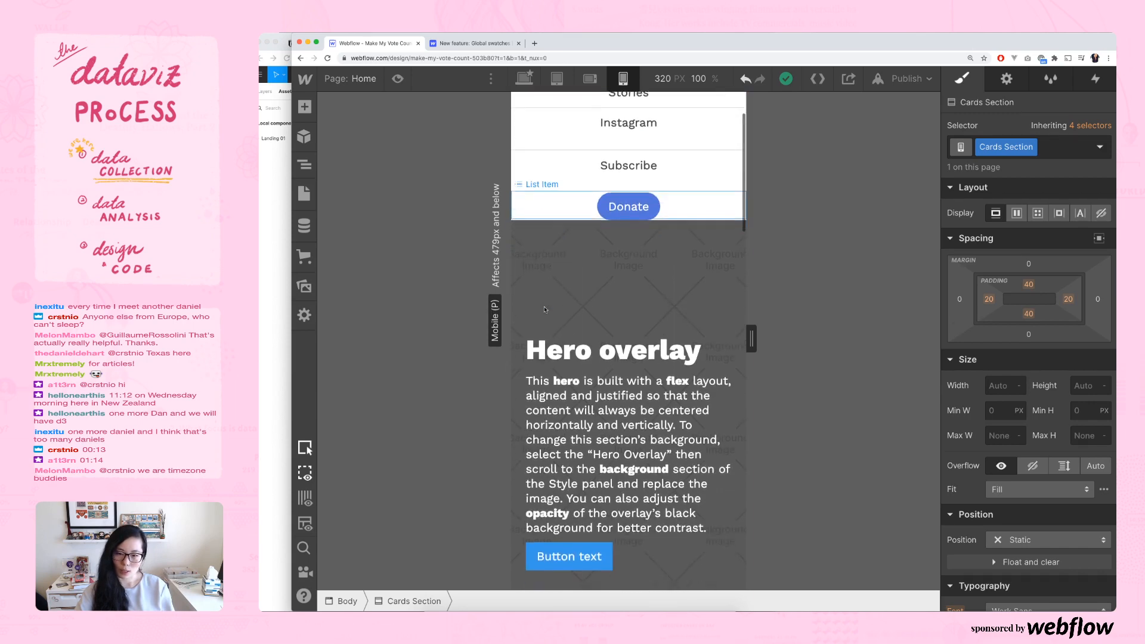
{"action": "scroll", "coordinate": [544, 309], "scroll_direction": "down", "scroll_amount": 20}
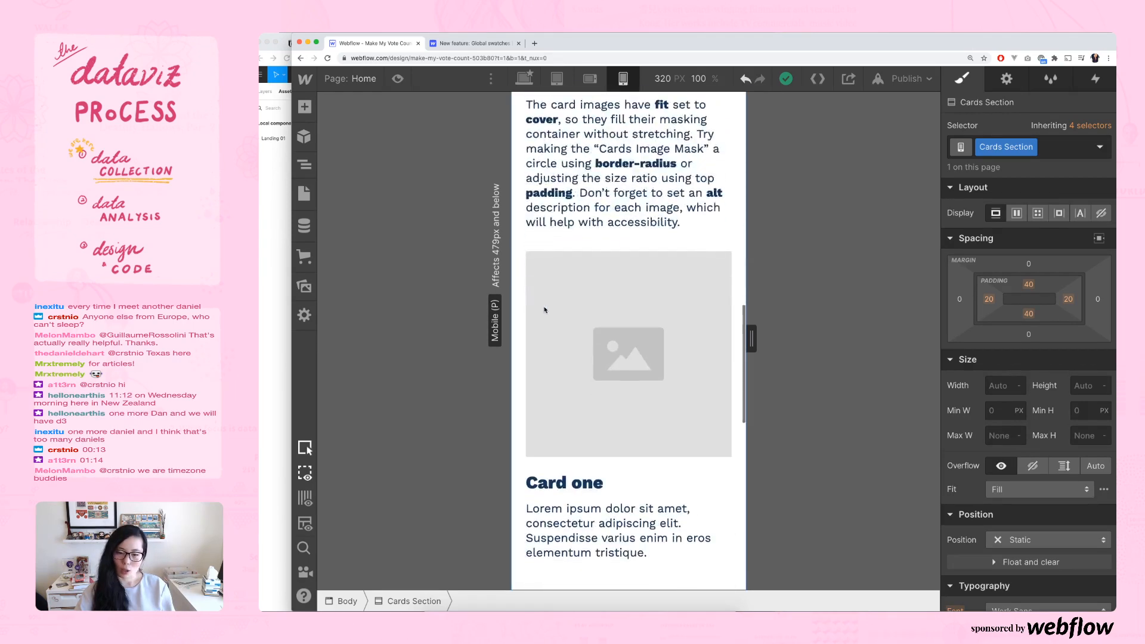
{"action": "scroll", "coordinate": [545, 309], "scroll_direction": "down", "scroll_amount": 5}
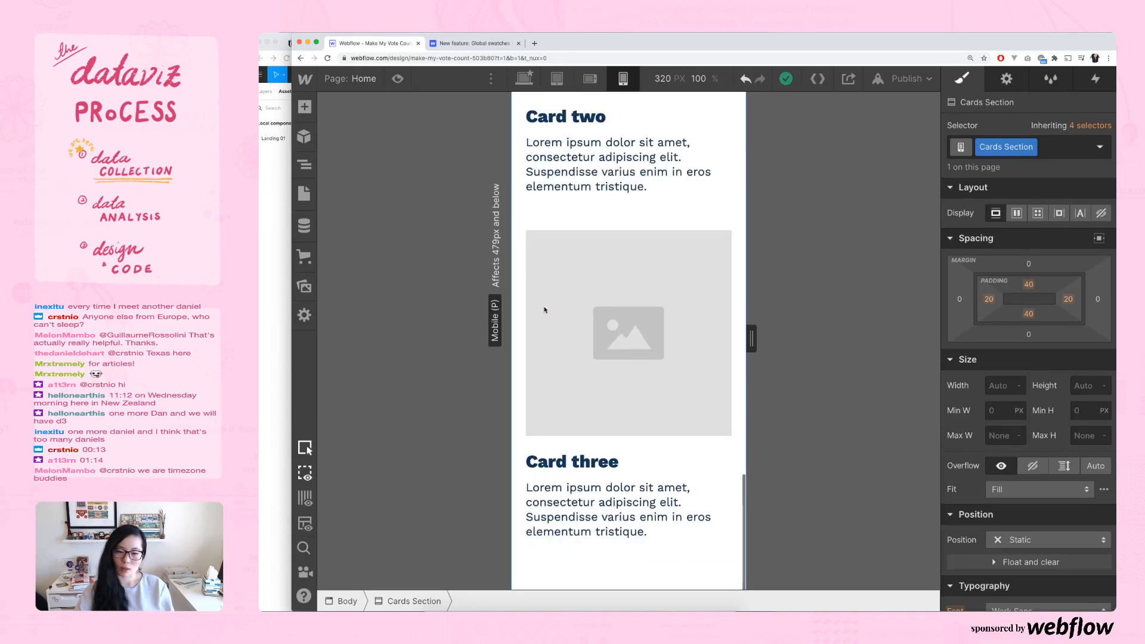
{"action": "scroll", "coordinate": [545, 310], "scroll_direction": "up", "scroll_amount": 15}
{"action": "scroll", "coordinate": [545, 309], "scroll_direction": "down", "scroll_amount": 20}
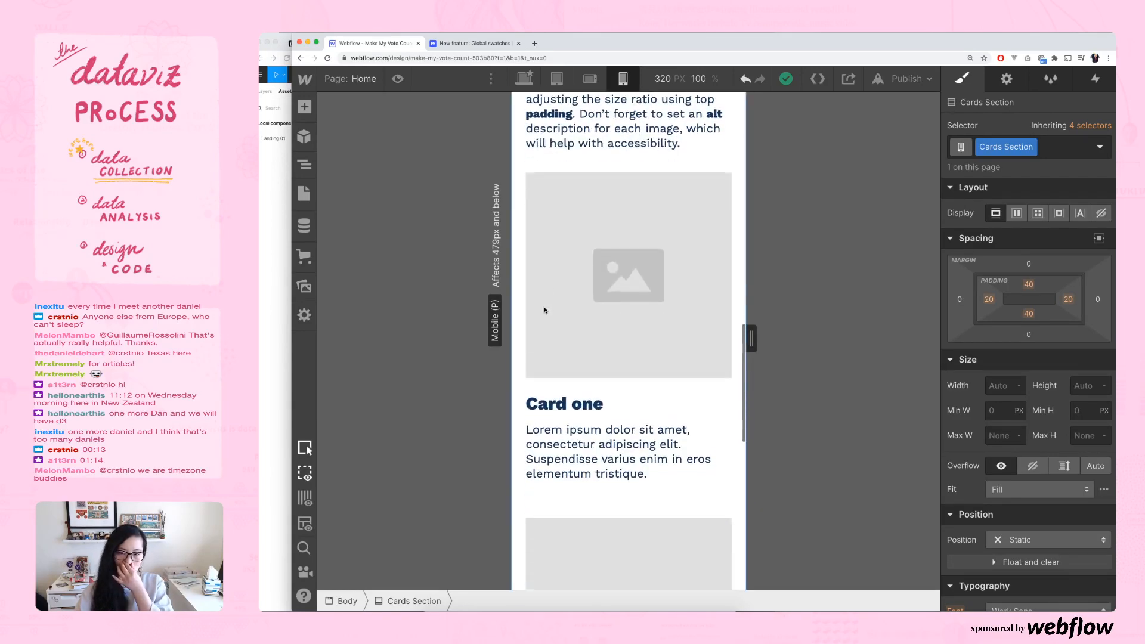
{"action": "scroll", "coordinate": [545, 309], "scroll_direction": "up", "scroll_amount": 3}
{"action": "scroll", "coordinate": [544, 310], "scroll_direction": "up", "scroll_amount": 5}
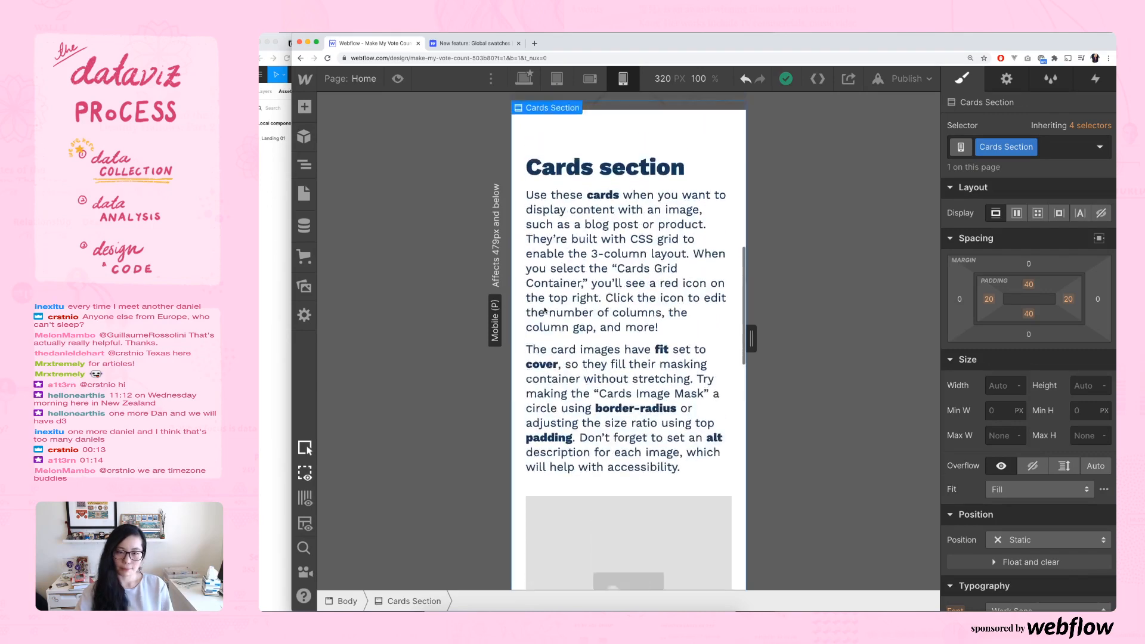
{"action": "scroll", "coordinate": [545, 309], "scroll_direction": "down", "scroll_amount": 8}
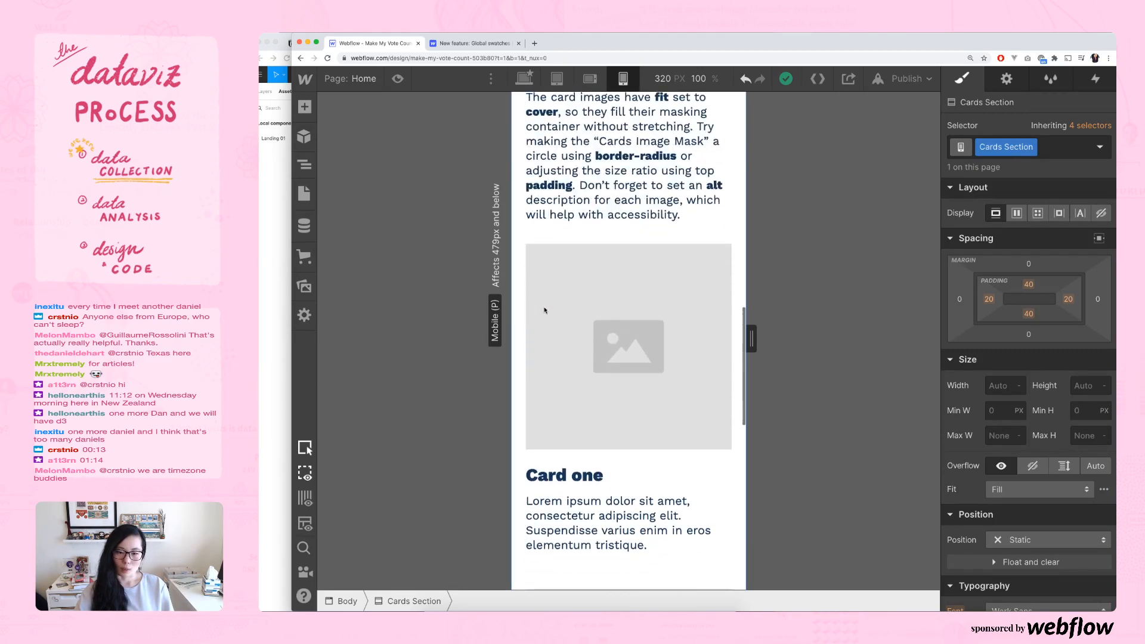
{"action": "scroll", "coordinate": [545, 310], "scroll_direction": "down", "scroll_amount": 8}
{"action": "scroll", "coordinate": [545, 310], "scroll_direction": "up", "scroll_amount": 15}
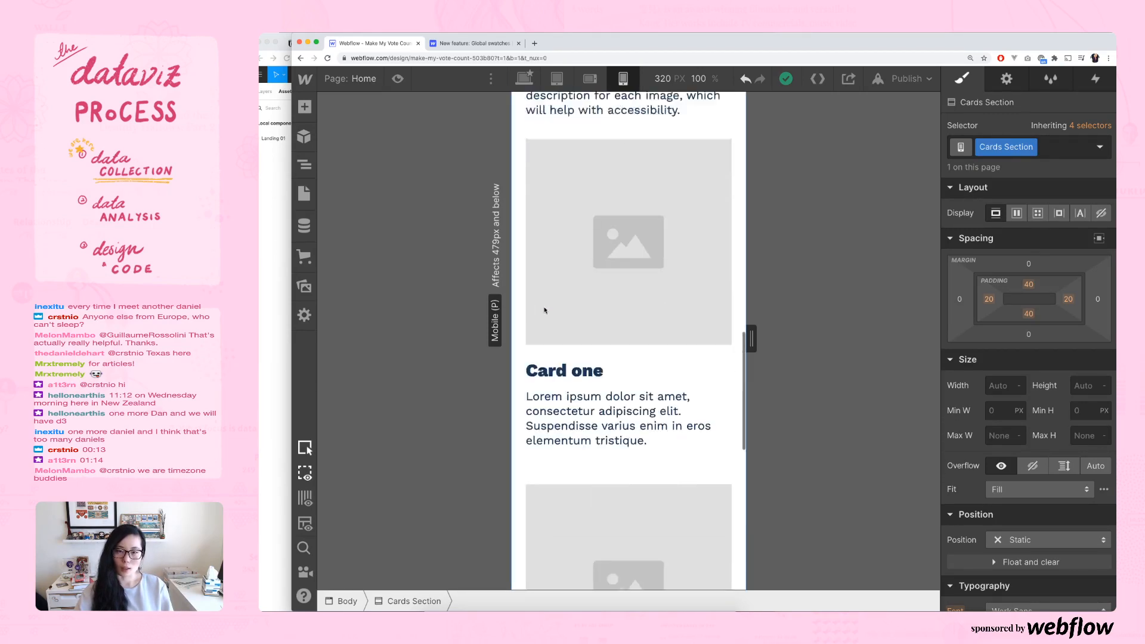
{"action": "left_click", "coordinate": [523, 80]}
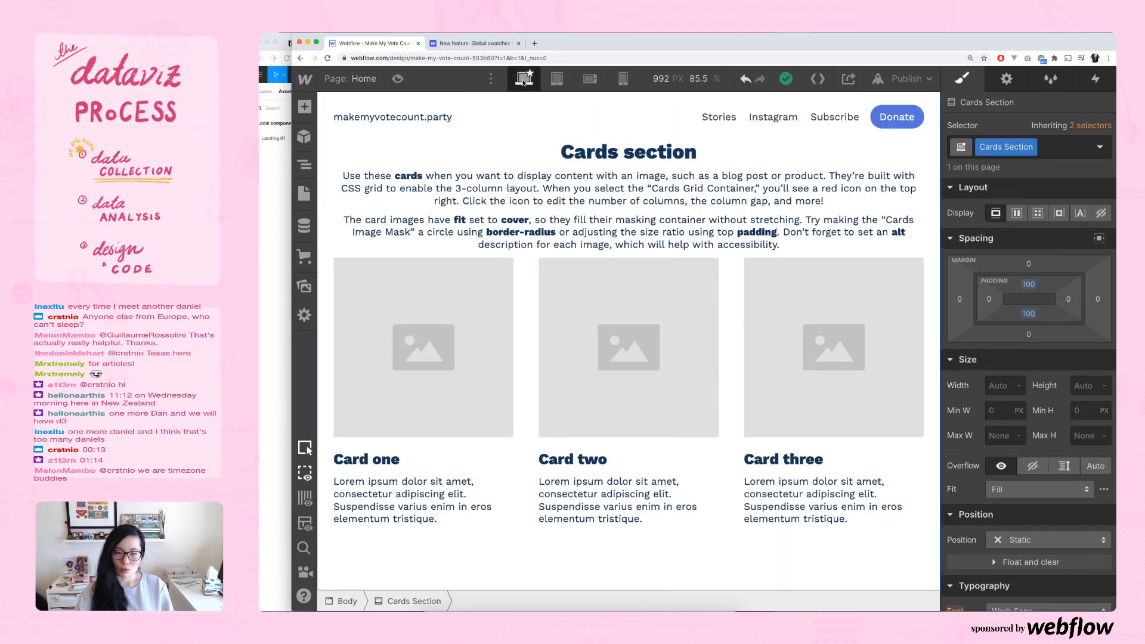
- Start a new CMS collection and examine its available templates, collection settings and collection fields
{"action": "left_click", "coordinate": [306, 232]}
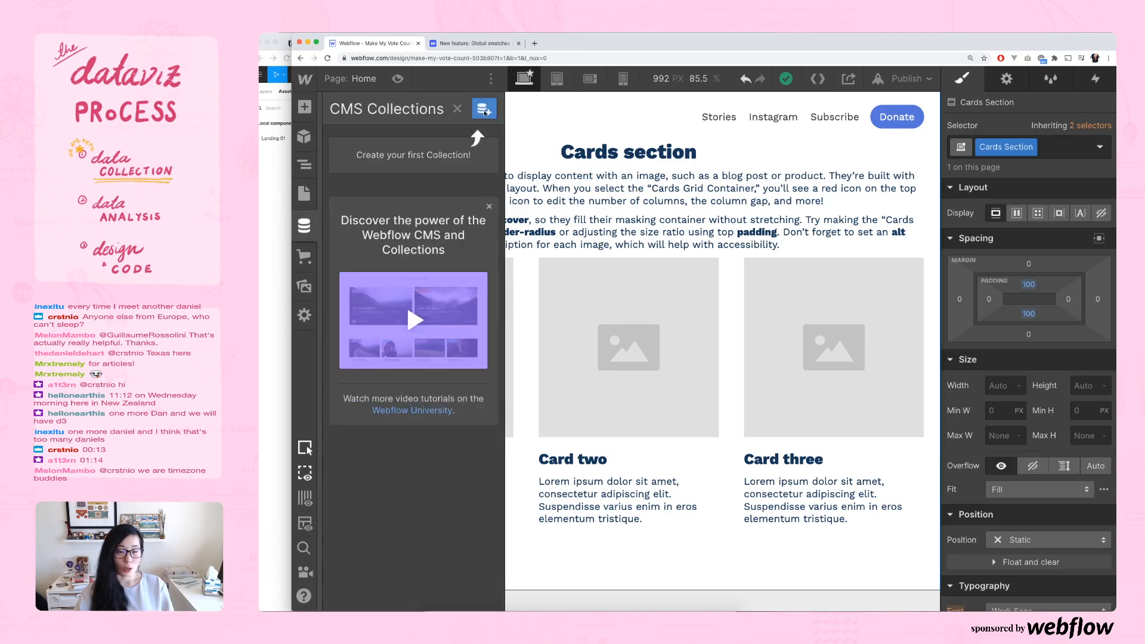
{"action": "left_click", "coordinate": [484, 110]}
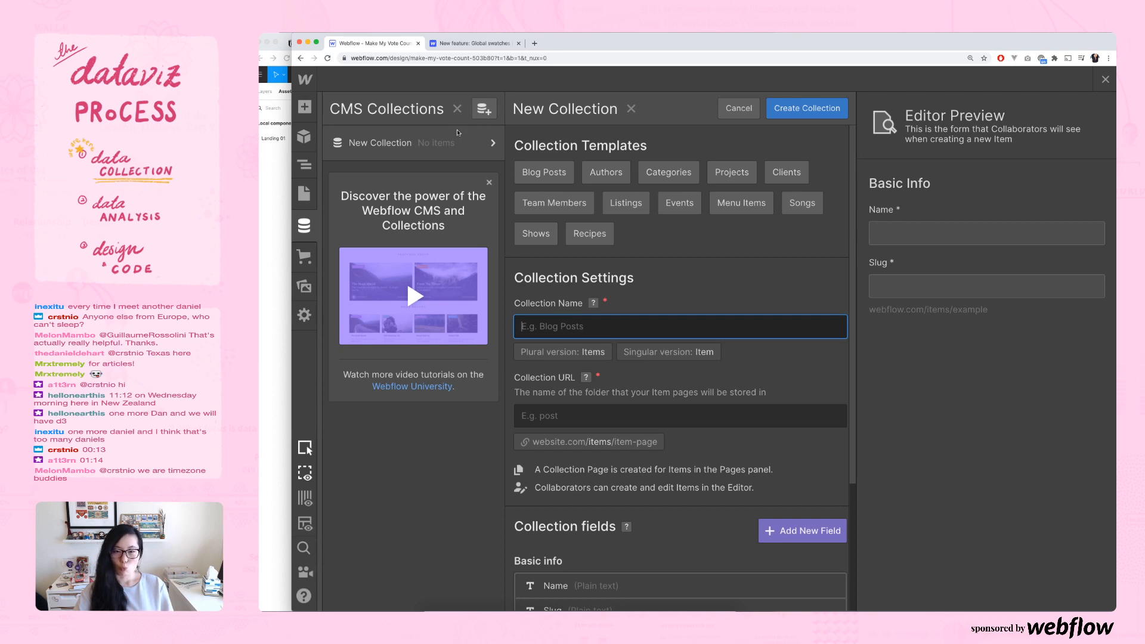
{"action": "scroll", "coordinate": [712, 303], "scroll_direction": "down", "scroll_amount": 1}
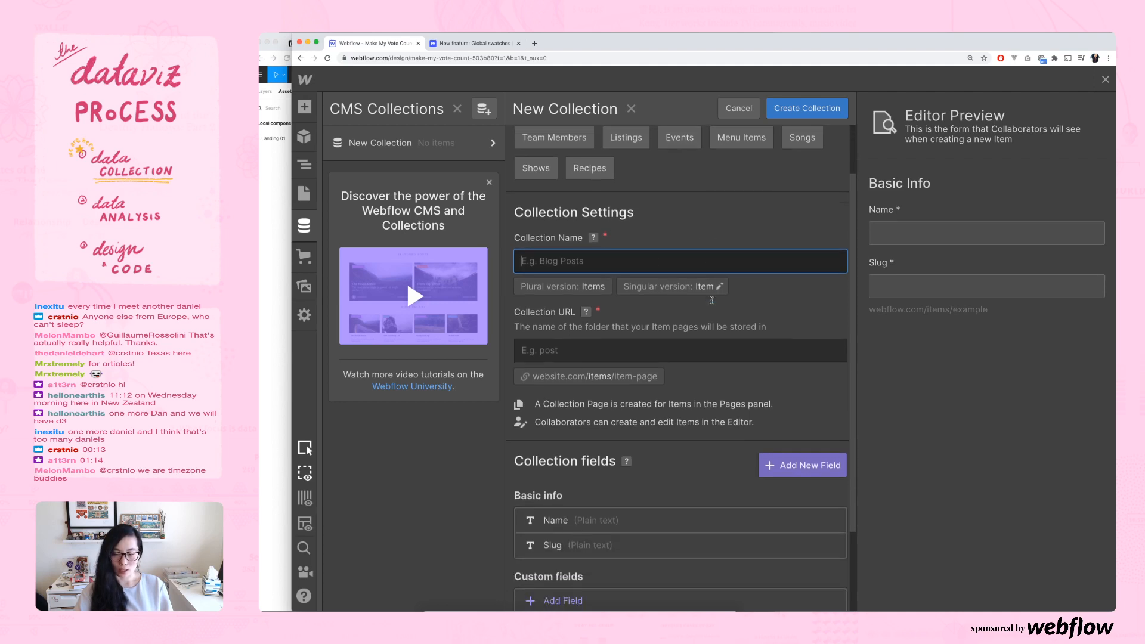
{"action": "scroll", "coordinate": [712, 302], "scroll_direction": "up", "scroll_amount": 1}
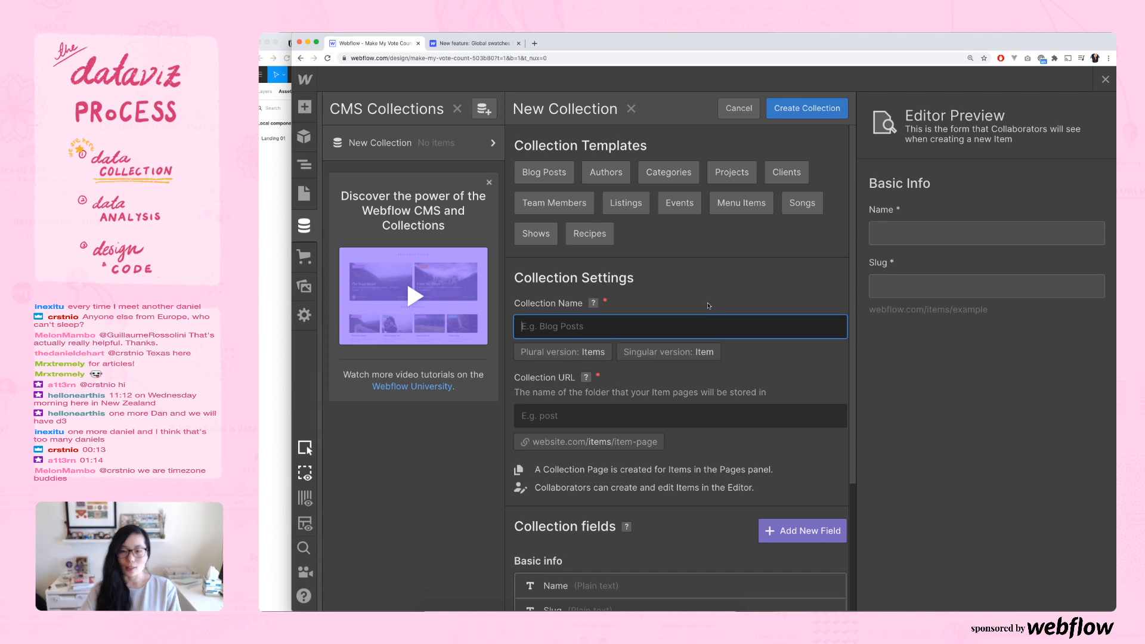
{"action": "scroll", "coordinate": [709, 306], "scroll_direction": "down", "scroll_amount": 1}
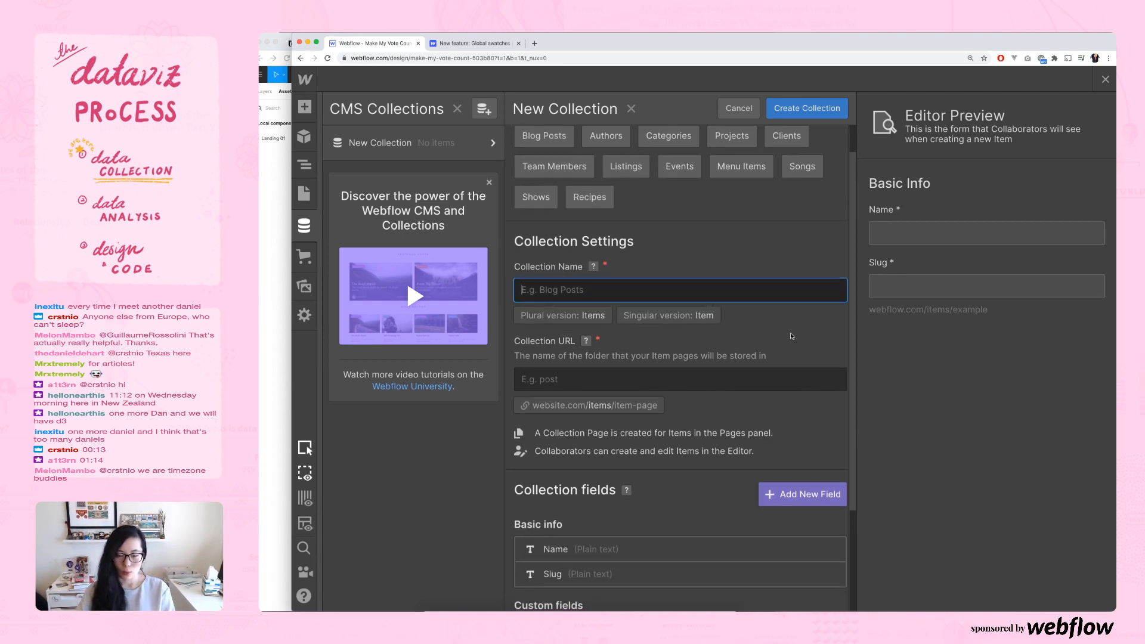
{"action": "scroll", "coordinate": [792, 336], "scroll_direction": "down", "scroll_amount": 2}
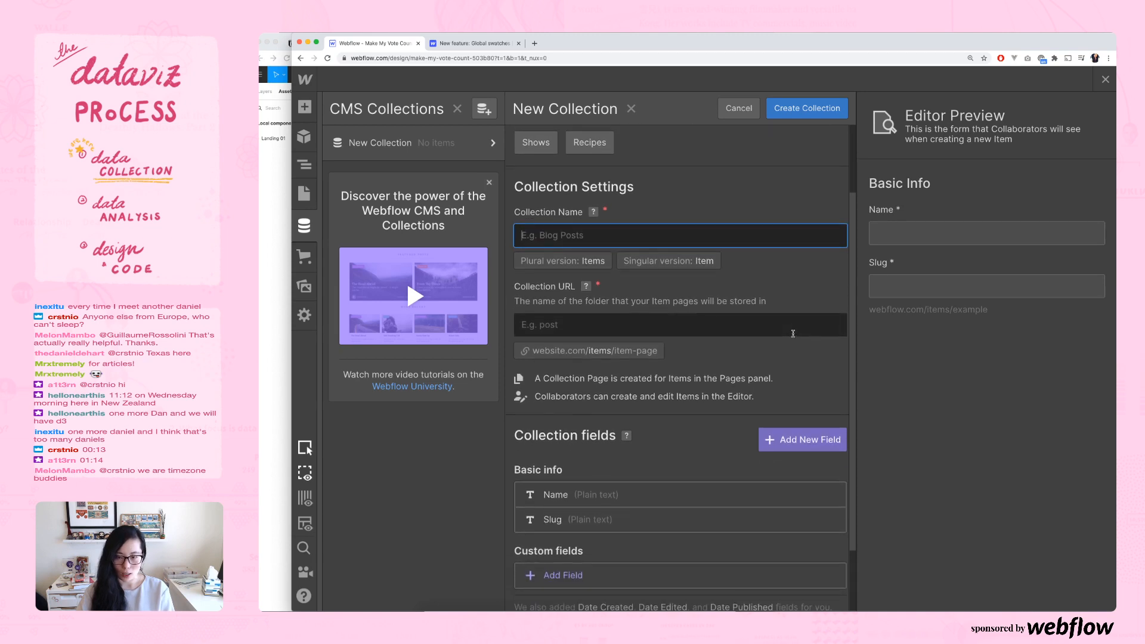
{"action": "scroll", "coordinate": [793, 334], "scroll_direction": "down", "scroll_amount": 1}
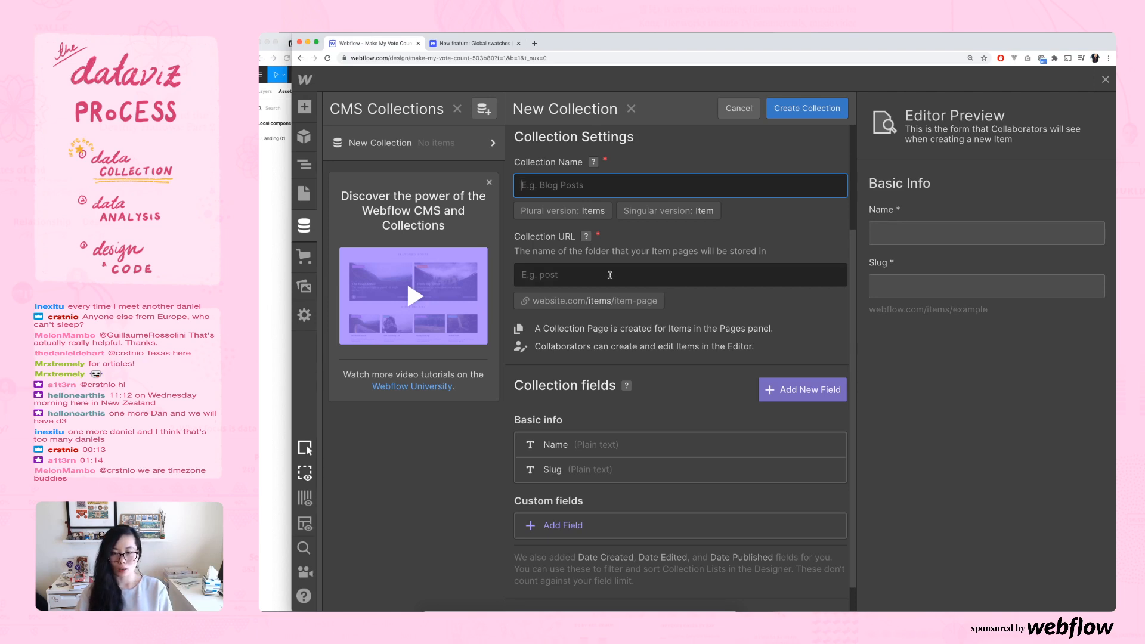
{"action": "scroll", "coordinate": [584, 261], "scroll_direction": "down", "scroll_amount": 1}
{"action": "scroll", "coordinate": [584, 261], "scroll_direction": "down", "scroll_amount": 1}
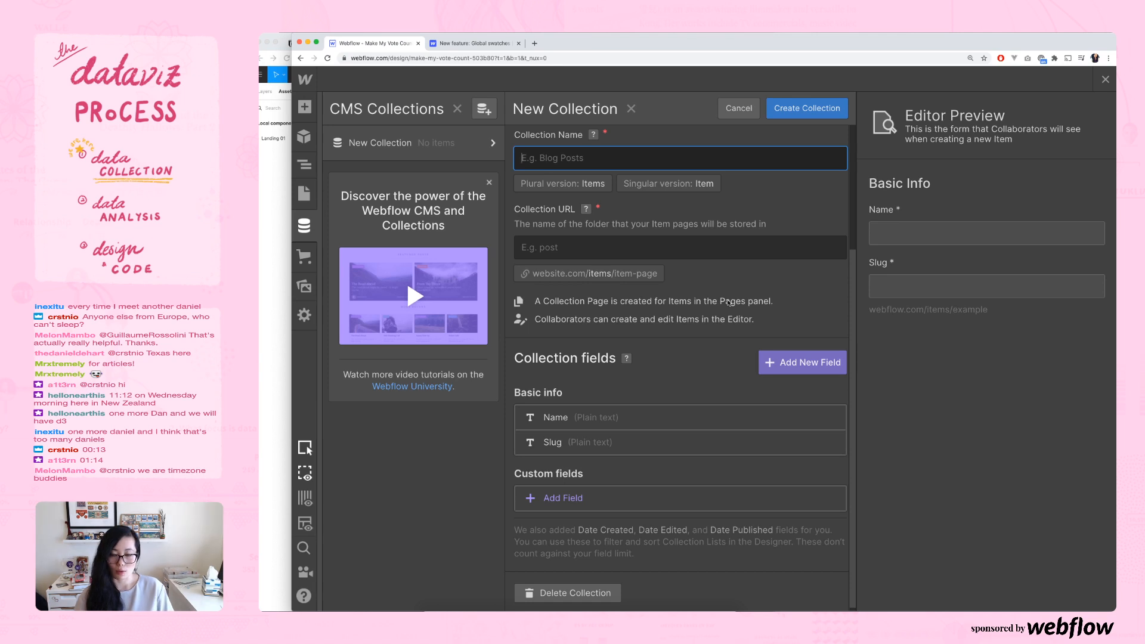
{"action": "scroll", "coordinate": [728, 306], "scroll_direction": "down", "scroll_amount": 1}
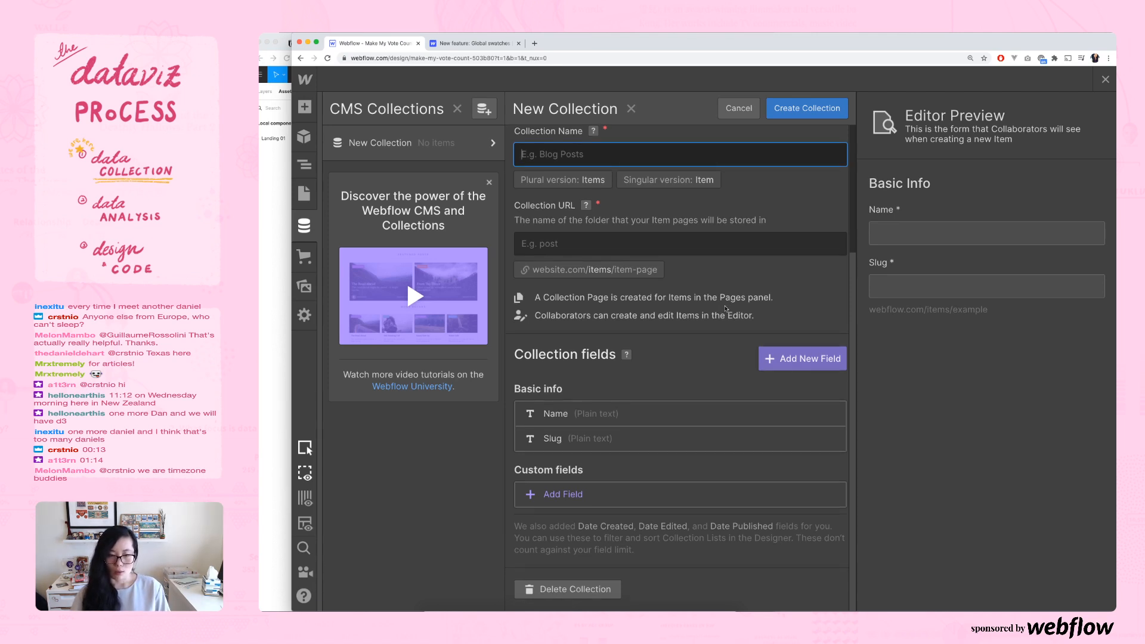
{"action": "scroll", "coordinate": [726, 308], "scroll_direction": "up", "scroll_amount": 3}
{"action": "scroll", "coordinate": [726, 308], "scroll_direction": "down", "scroll_amount": 3}
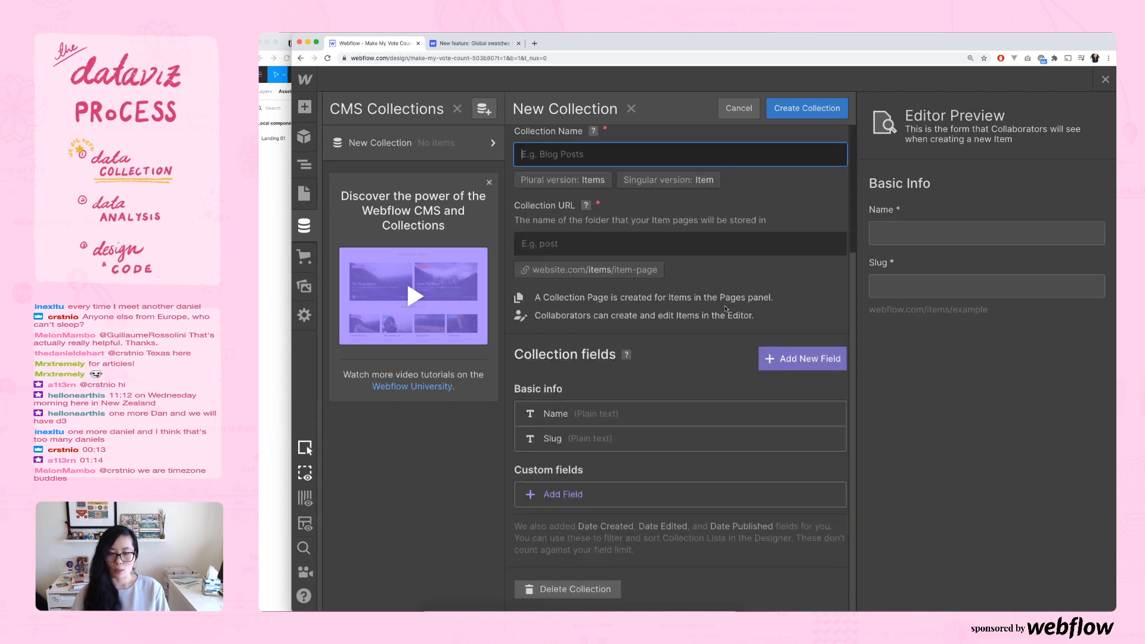
{"action": "scroll", "coordinate": [726, 308], "scroll_direction": "up", "scroll_amount": 2}
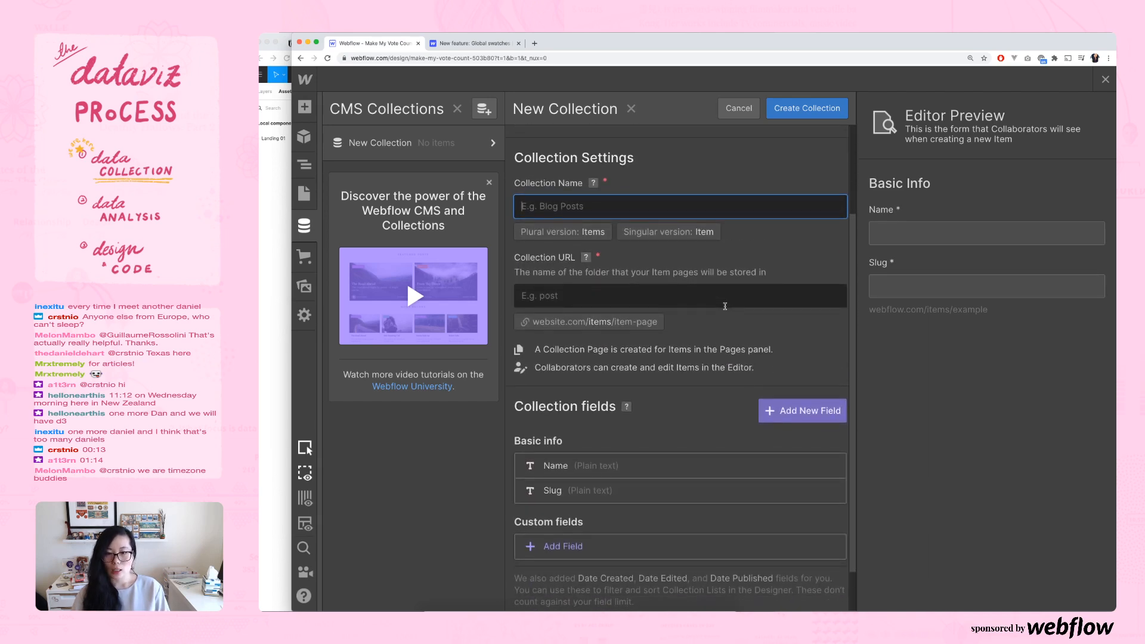
{"action": "scroll", "coordinate": [726, 306], "scroll_direction": "up", "scroll_amount": 1}
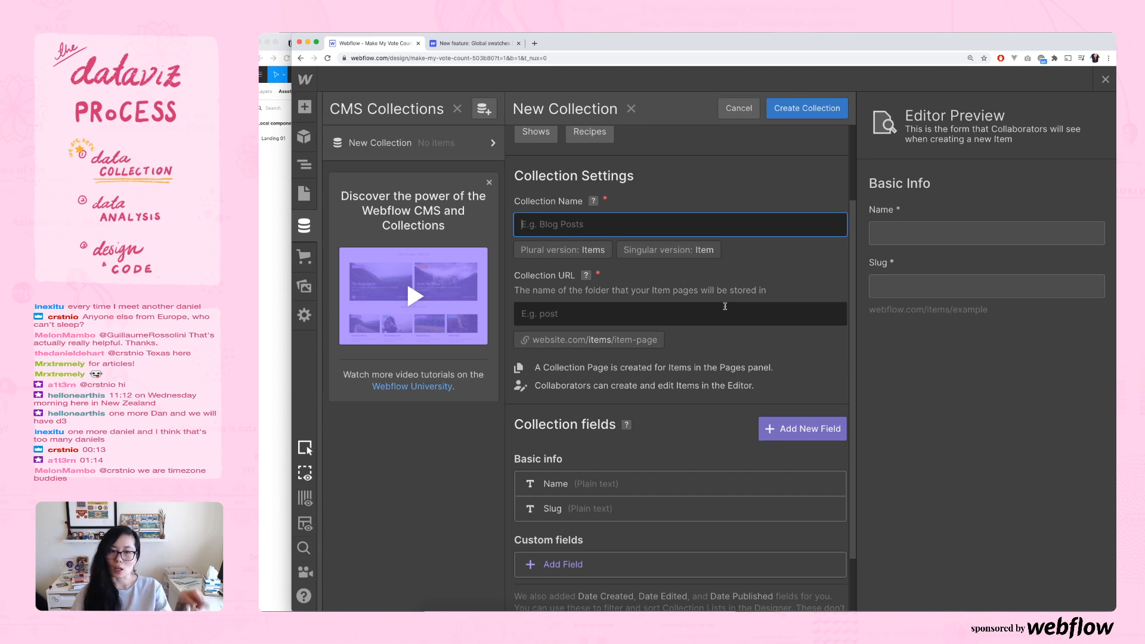
{"action": "scroll", "coordinate": [725, 306], "scroll_direction": "down", "scroll_amount": 1}
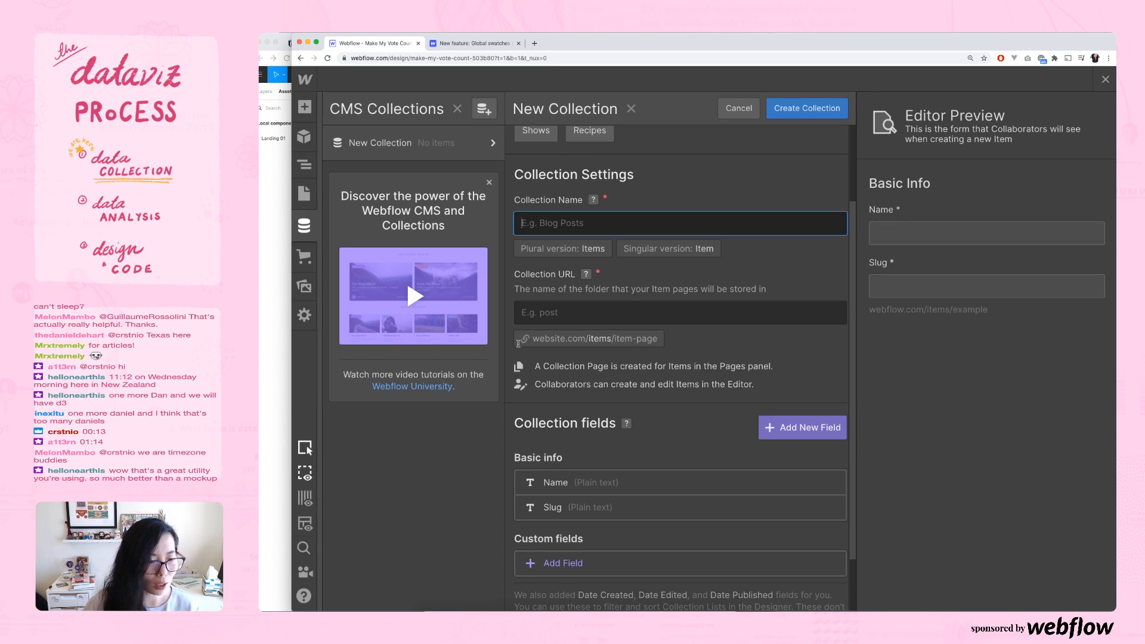
- Switch to Figma and review the cards in the Pre-Voting, Election Day and Post Voting sections
{"action": "left_click", "coordinate": [263, 285]}
{"action": "scroll", "coordinate": [538, 201], "scroll_direction": "up", "scroll_amount": 5}
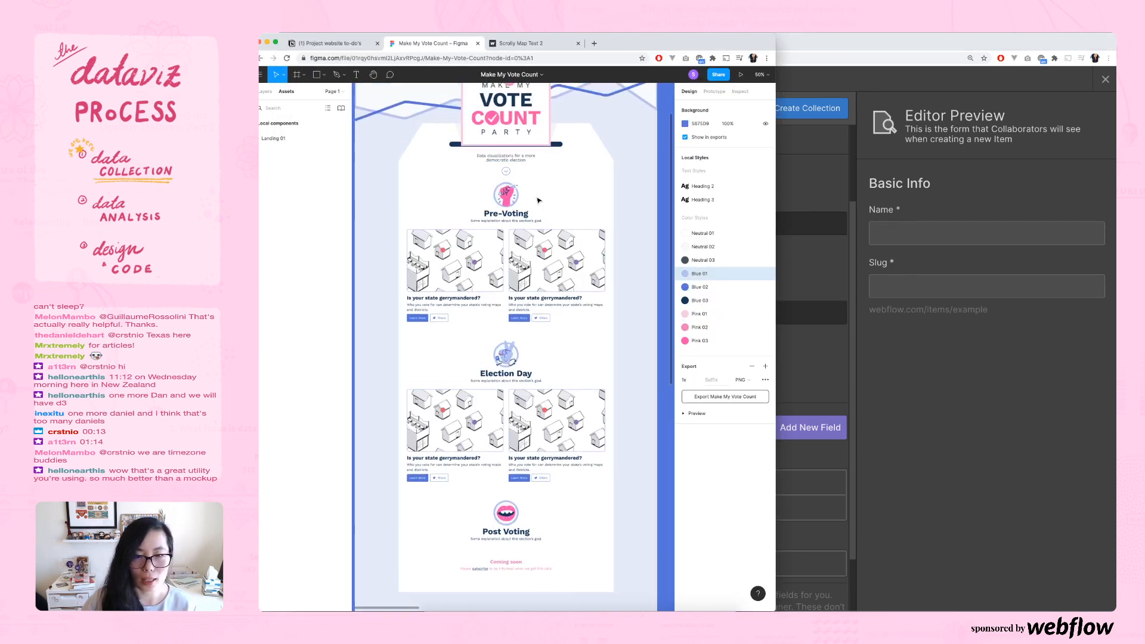
{"action": "scroll", "coordinate": [539, 201], "scroll_direction": "down", "scroll_amount": 5}
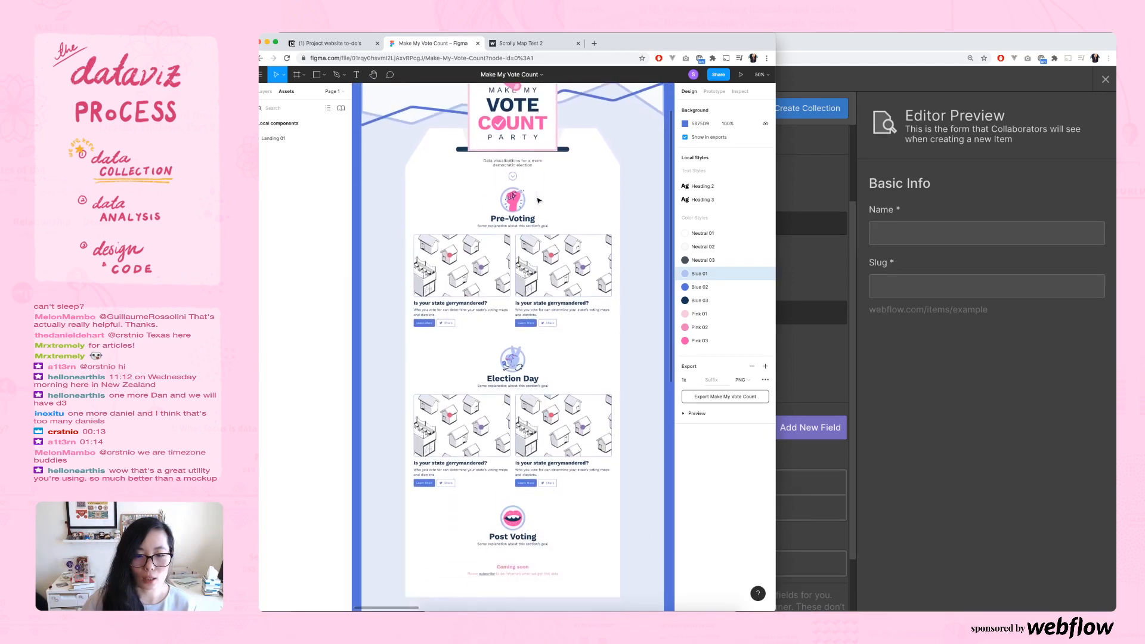
- Review the landing page hero and card sections in Figma and the project website to-do list in Notion
{"action": "scroll", "coordinate": [539, 201], "scroll_direction": "up", "scroll_amount": 4}
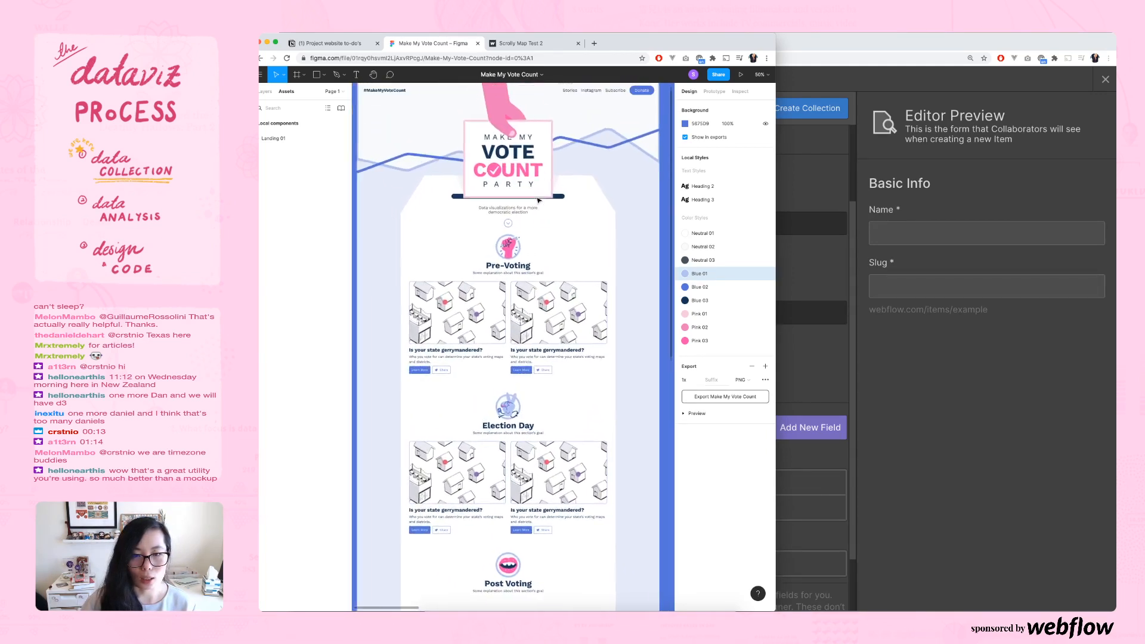
{"action": "scroll", "coordinate": [539, 201], "scroll_direction": "down", "scroll_amount": 1}
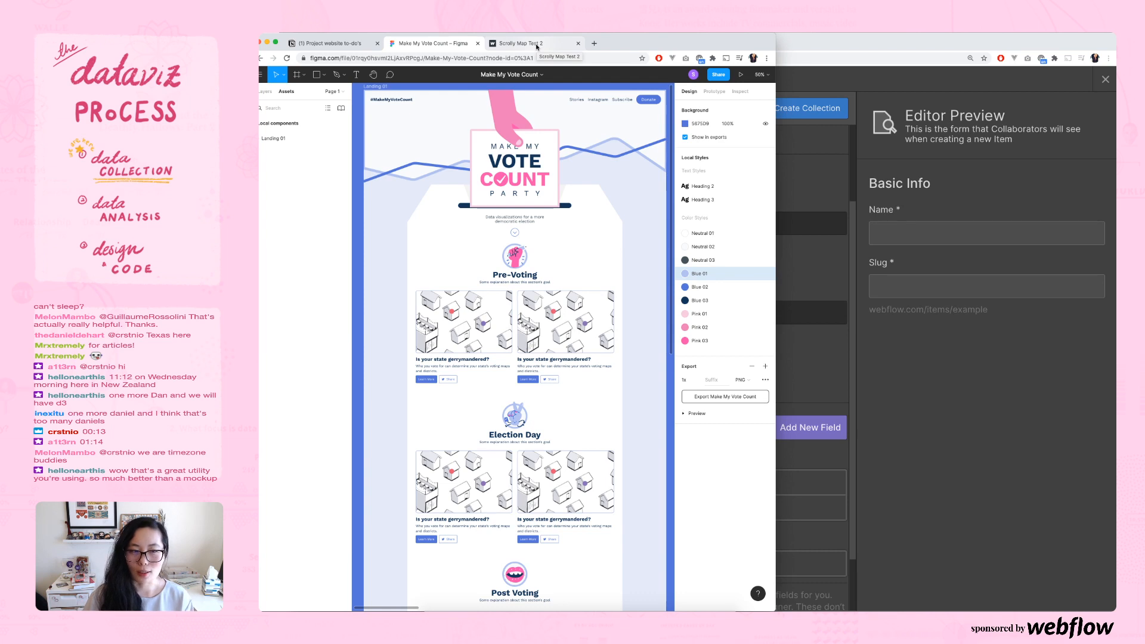
{"action": "left_click", "coordinate": [332, 43]}
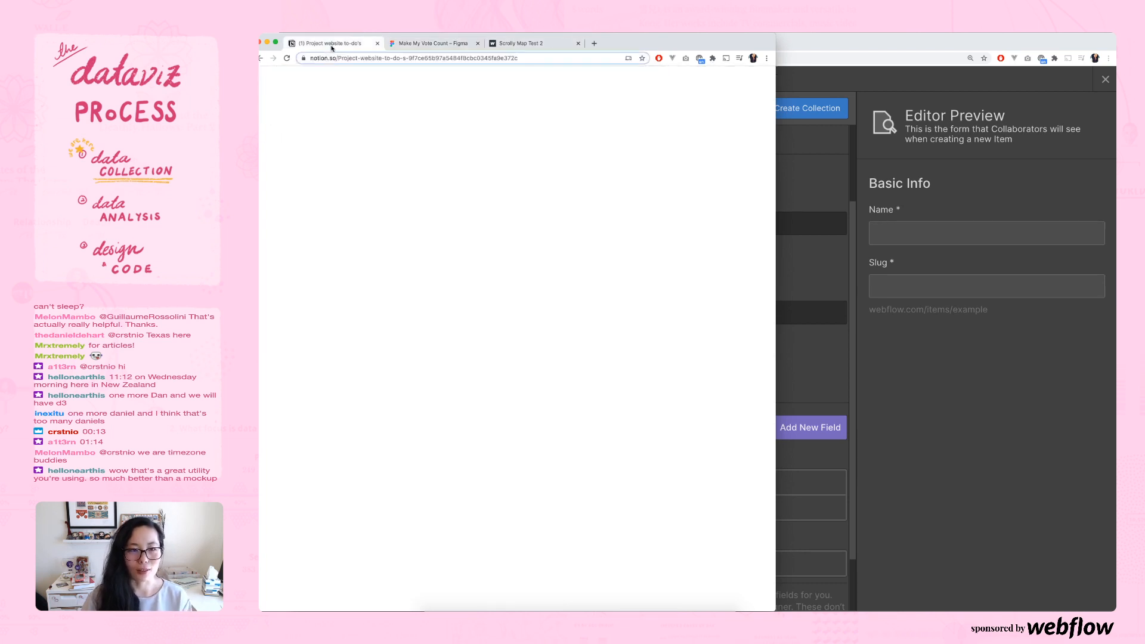
{"action": "left_click", "coordinate": [382, 184]}
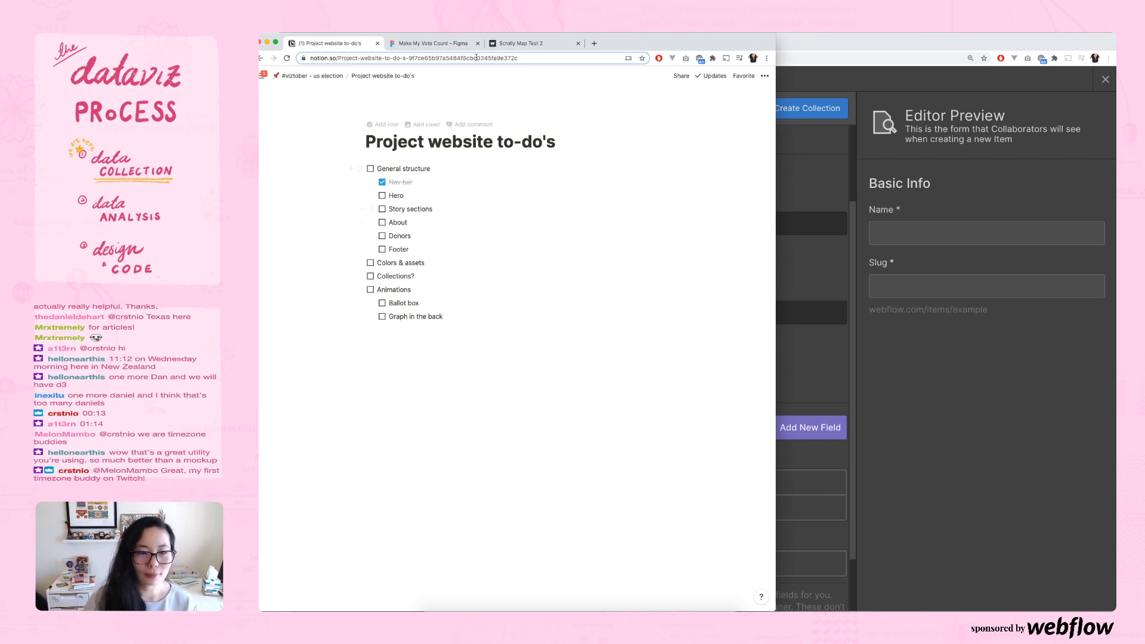
{"action": "left_click", "coordinate": [442, 43]}
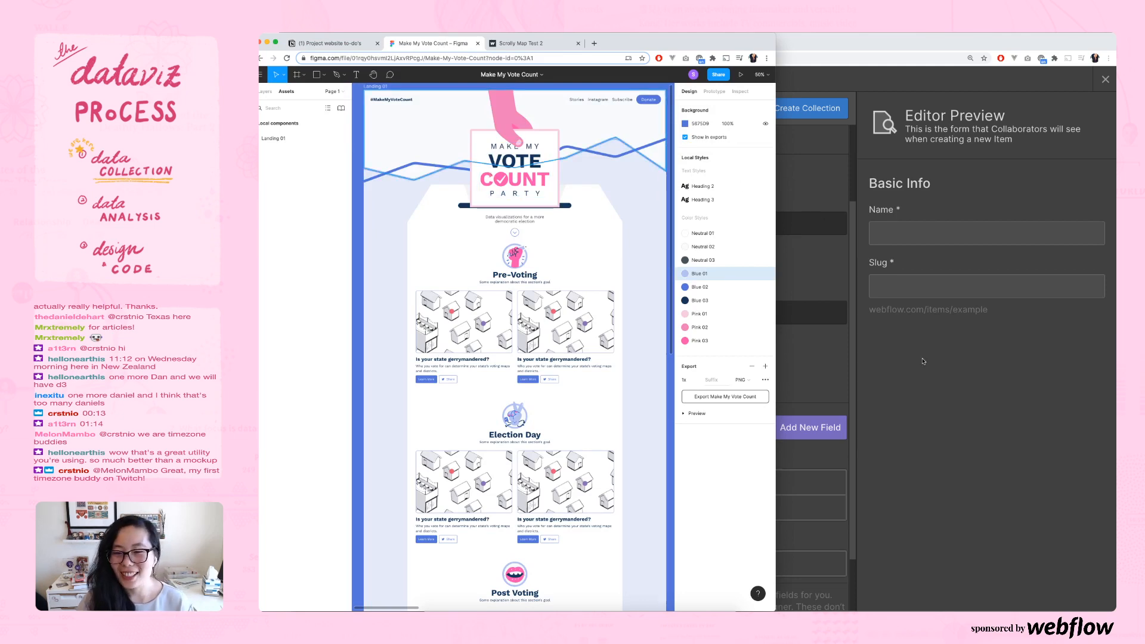
- Switch back to Webflow and name the new CMS collection Posts
{"action": "left_click", "coordinate": [799, 226]}
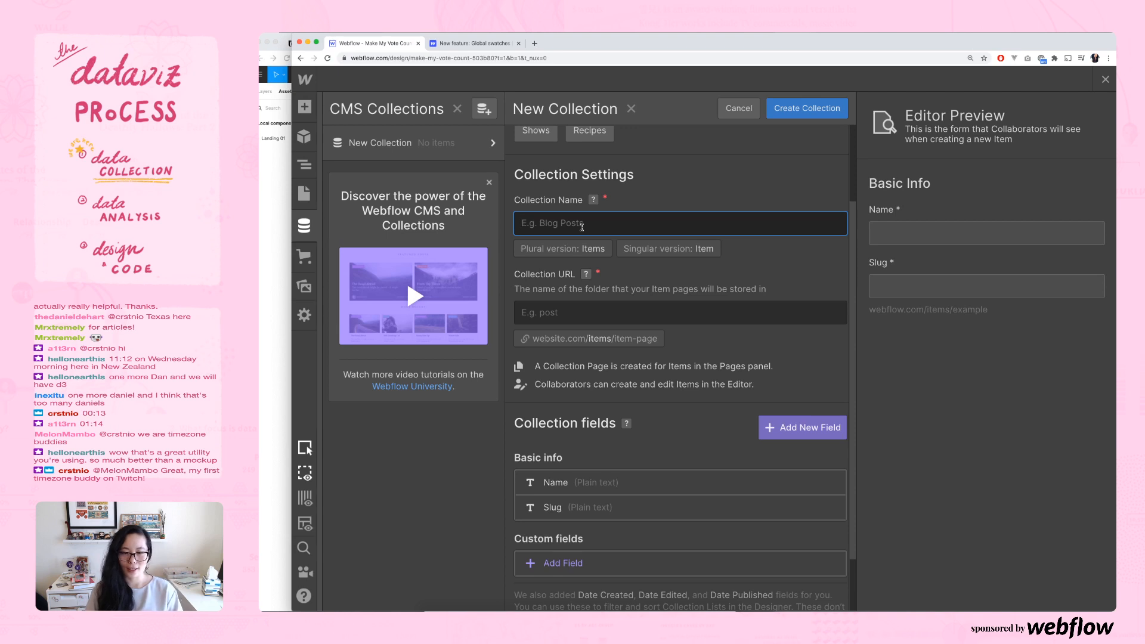
{"action": "type", "text": "Posts"}
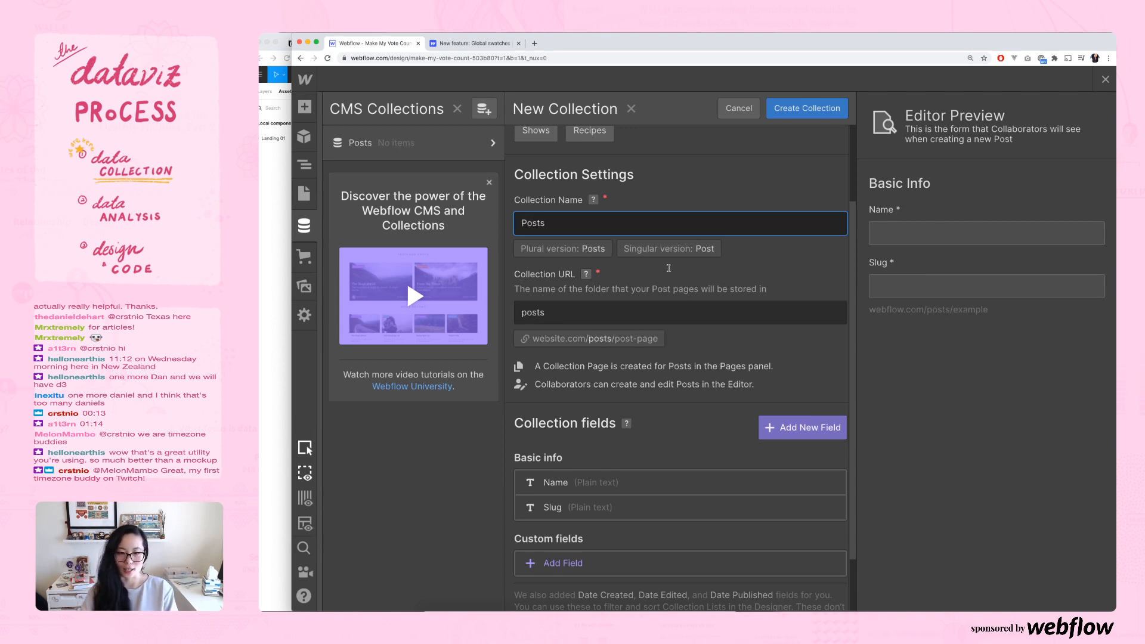
{"action": "scroll", "coordinate": [768, 299], "scroll_direction": "down", "scroll_amount": 2}
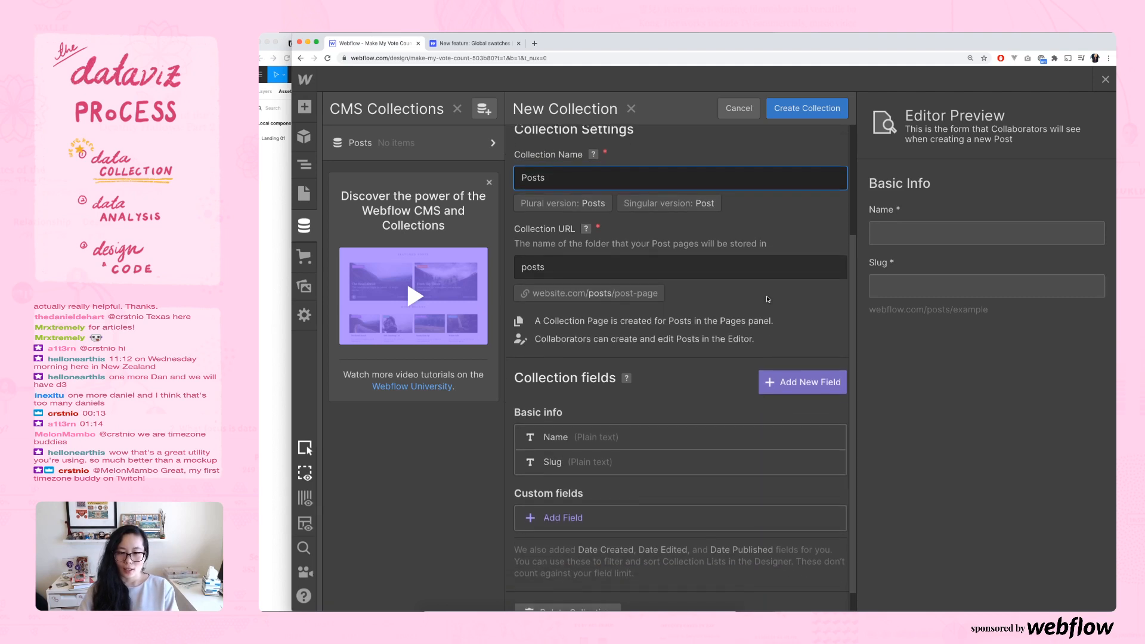
{"action": "scroll", "coordinate": [768, 299], "scroll_direction": "down", "scroll_amount": 1}
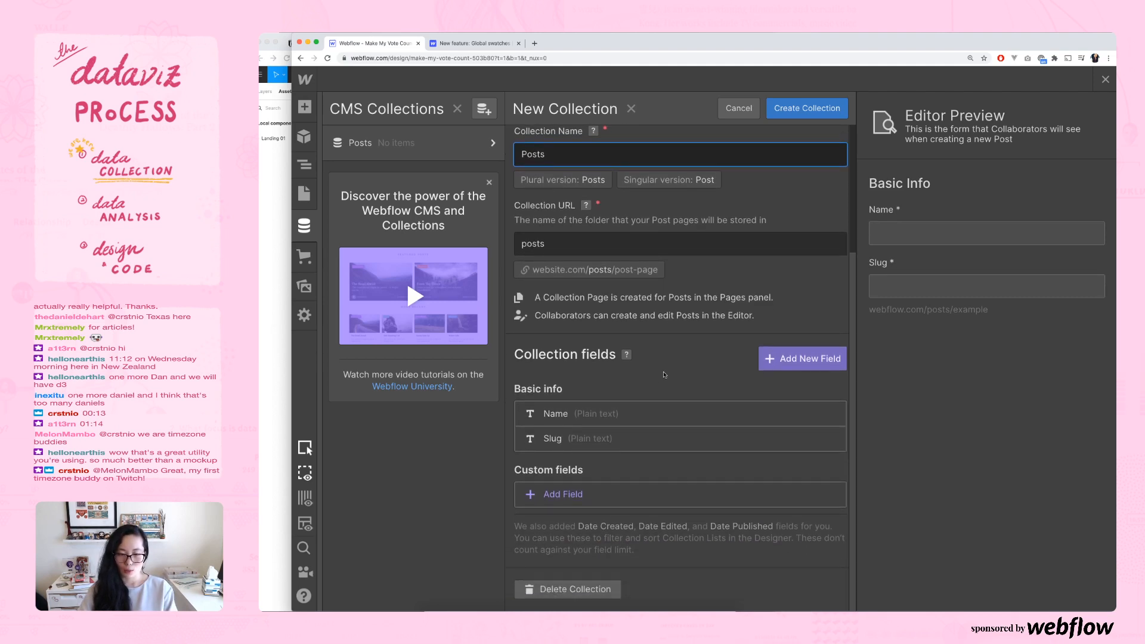
- Change the label of the collection's Name field to Title and save the field
{"action": "left_click", "coordinate": [597, 414]}
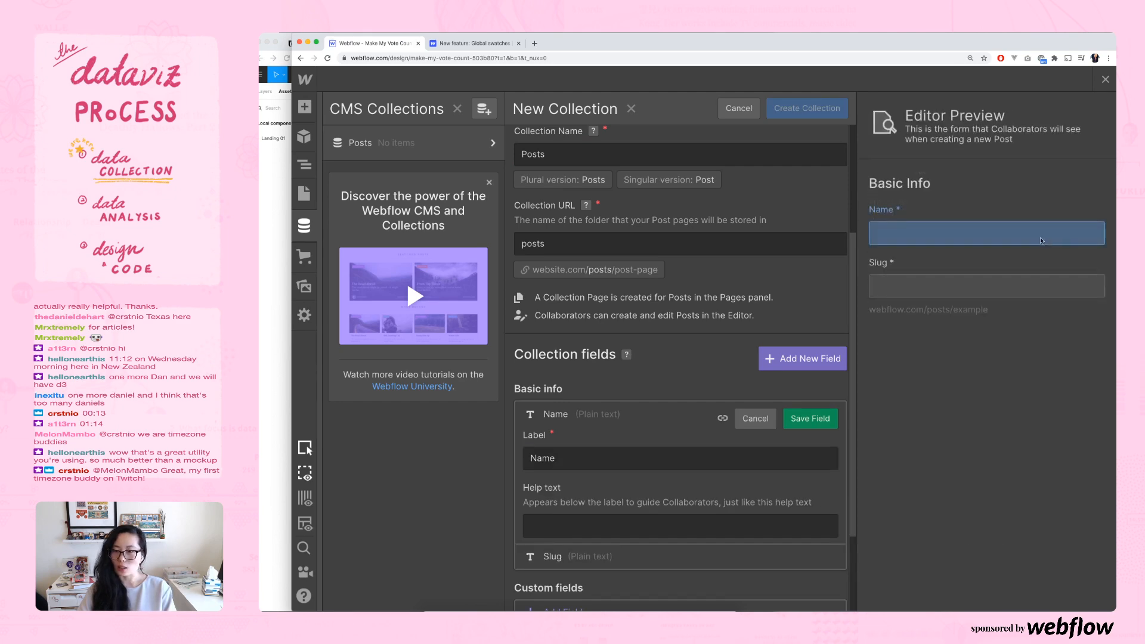
{"action": "mouse_move", "coordinate": [626, 356]}
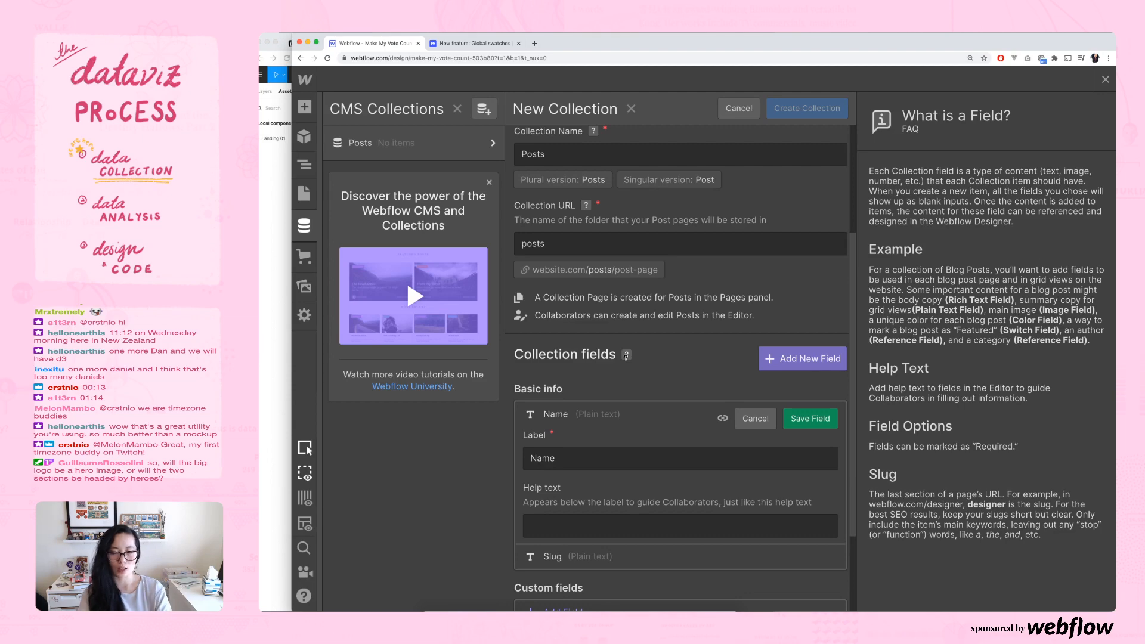
{"action": "left_click", "coordinate": [550, 460]}
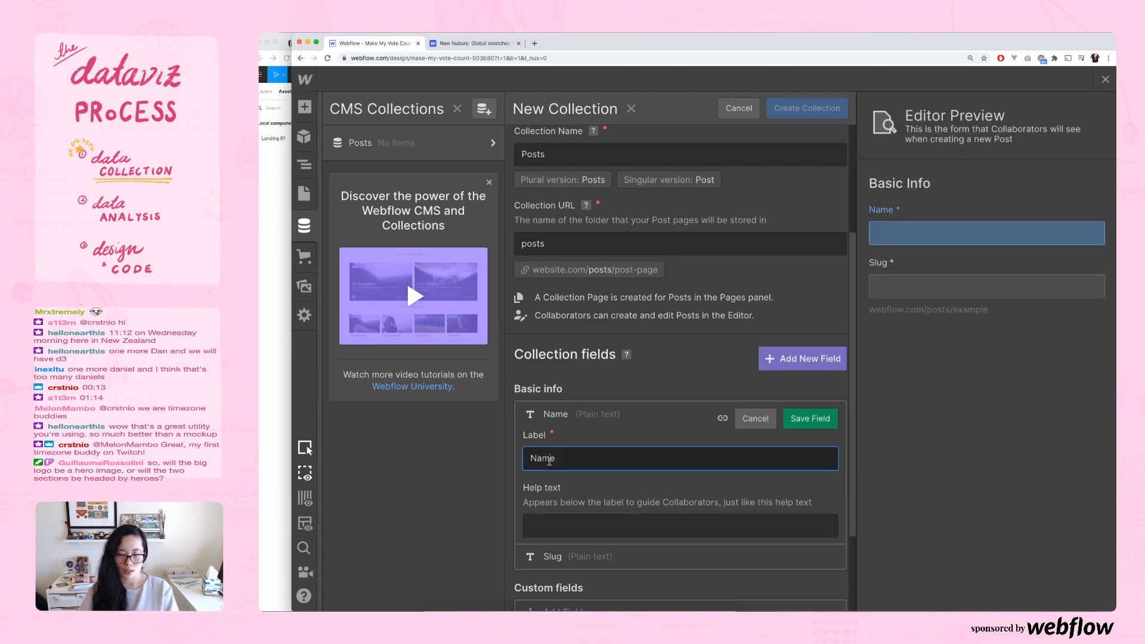
{"action": "scroll", "coordinate": [573, 418], "scroll_direction": "down", "scroll_amount": 2}
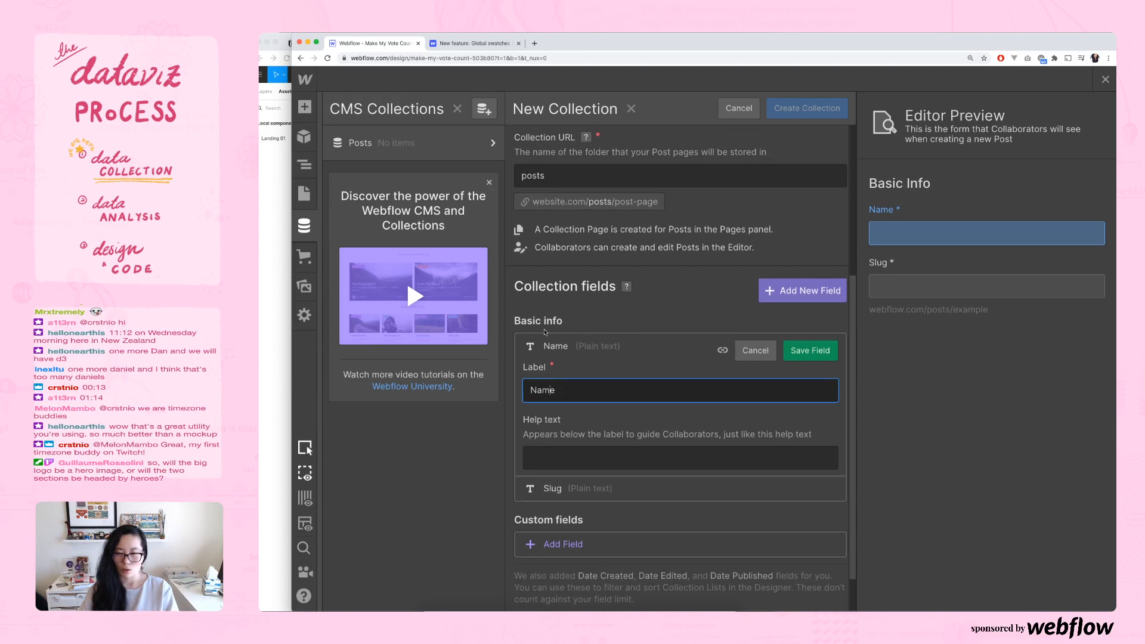
{"action": "left_click", "coordinate": [565, 349]}
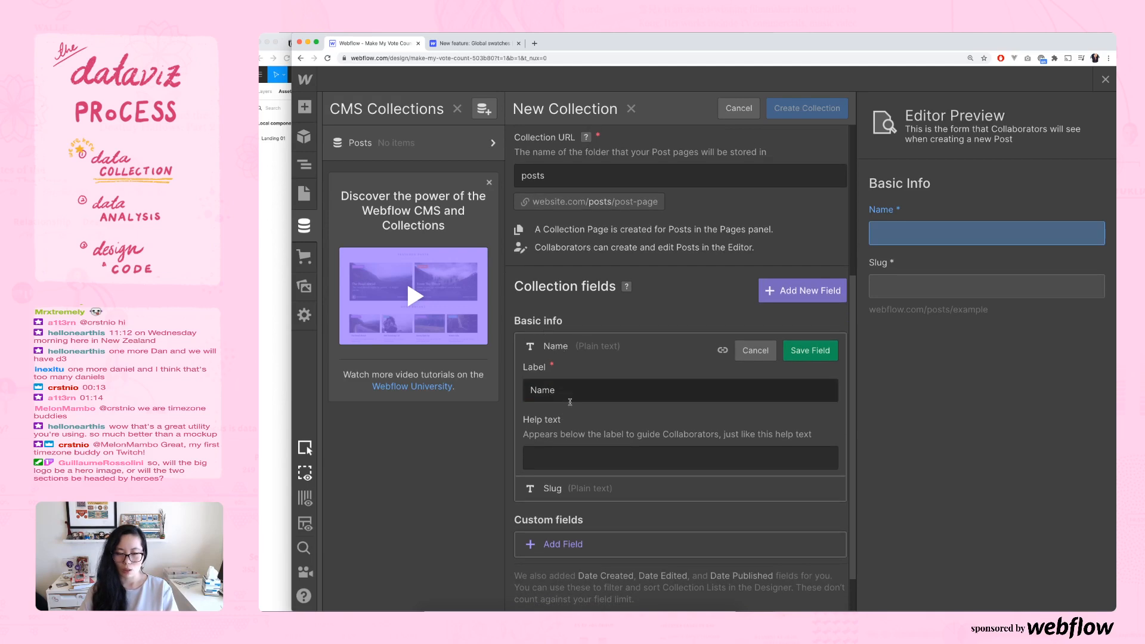
{"action": "double_click", "coordinate": [547, 395]}
{"action": "type", "text": "Title"}
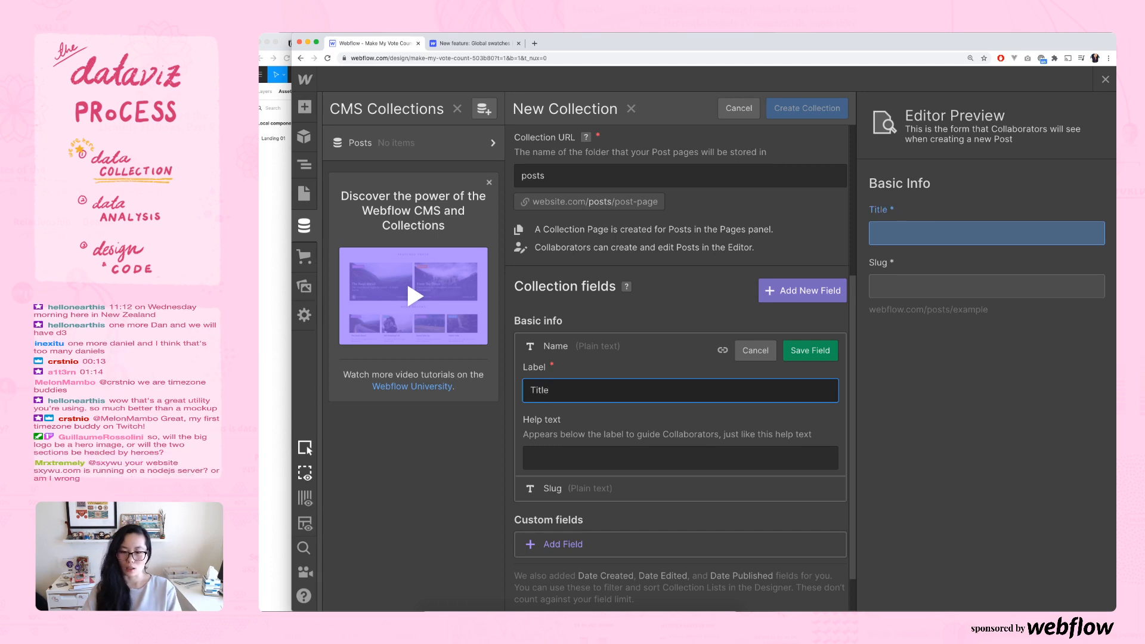
{"action": "left_click", "coordinate": [810, 351]}
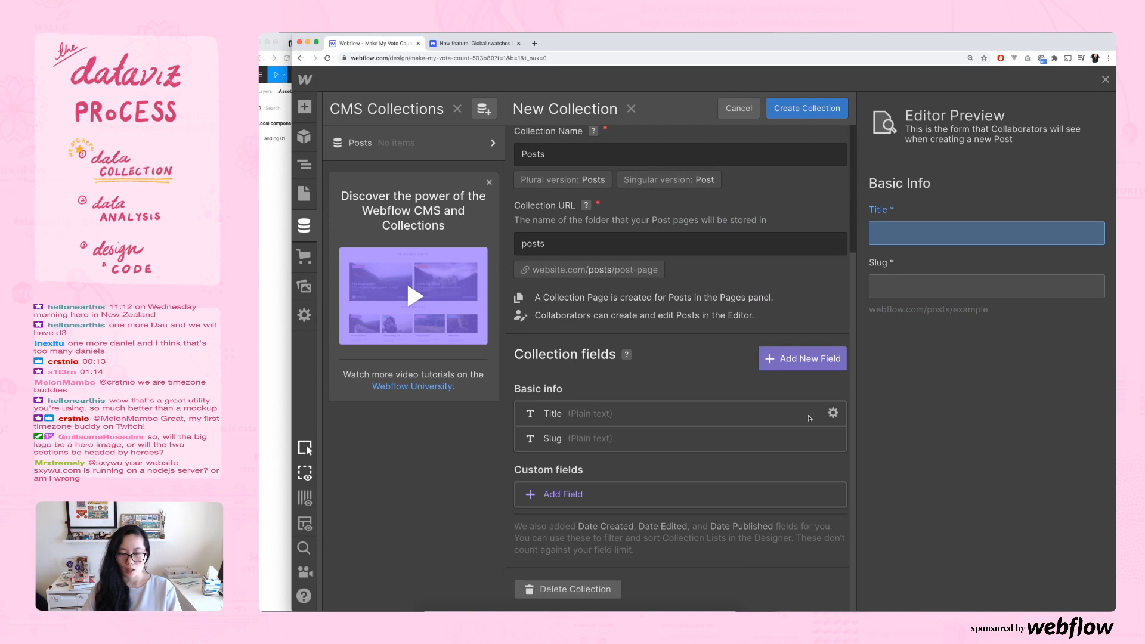
- Check the settings of the collection's Title and Slug fields
{"action": "left_click", "coordinate": [834, 415]}
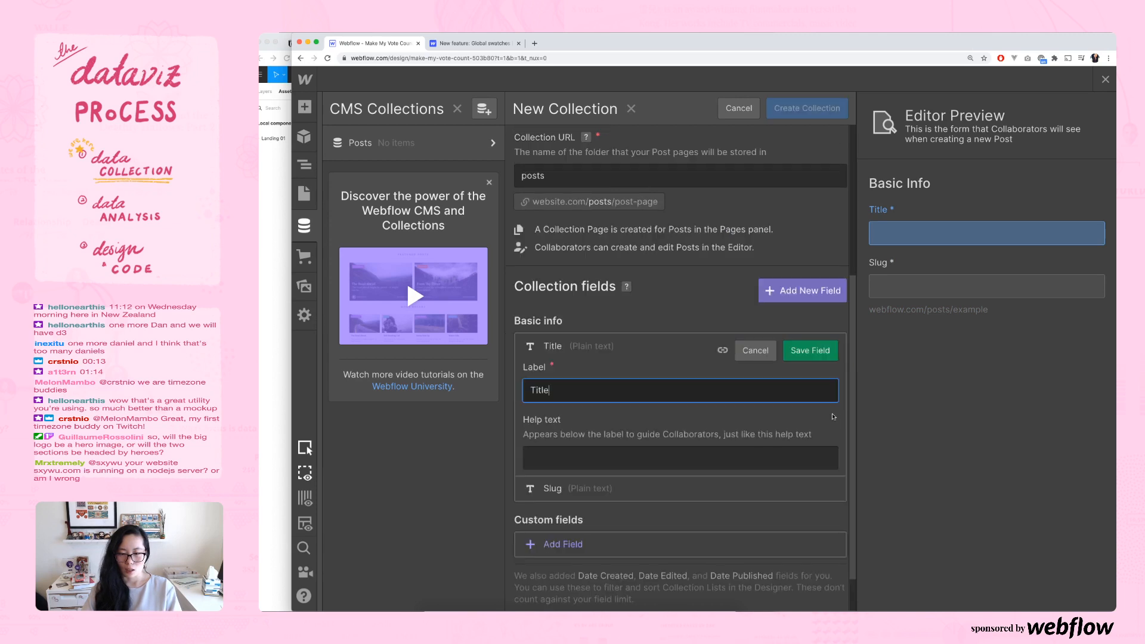
{"action": "left_click", "coordinate": [573, 484]}
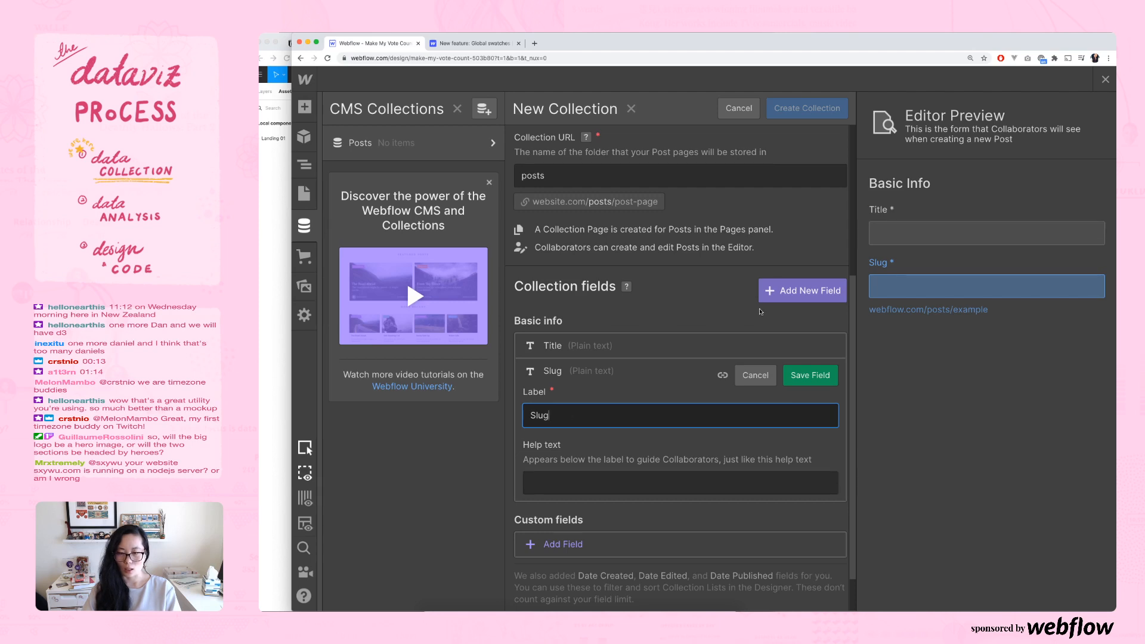
{"action": "left_click", "coordinate": [833, 346]}
- Add a new custom field of the Multi-image type to the Posts collection
{"action": "left_click", "coordinate": [792, 303]}
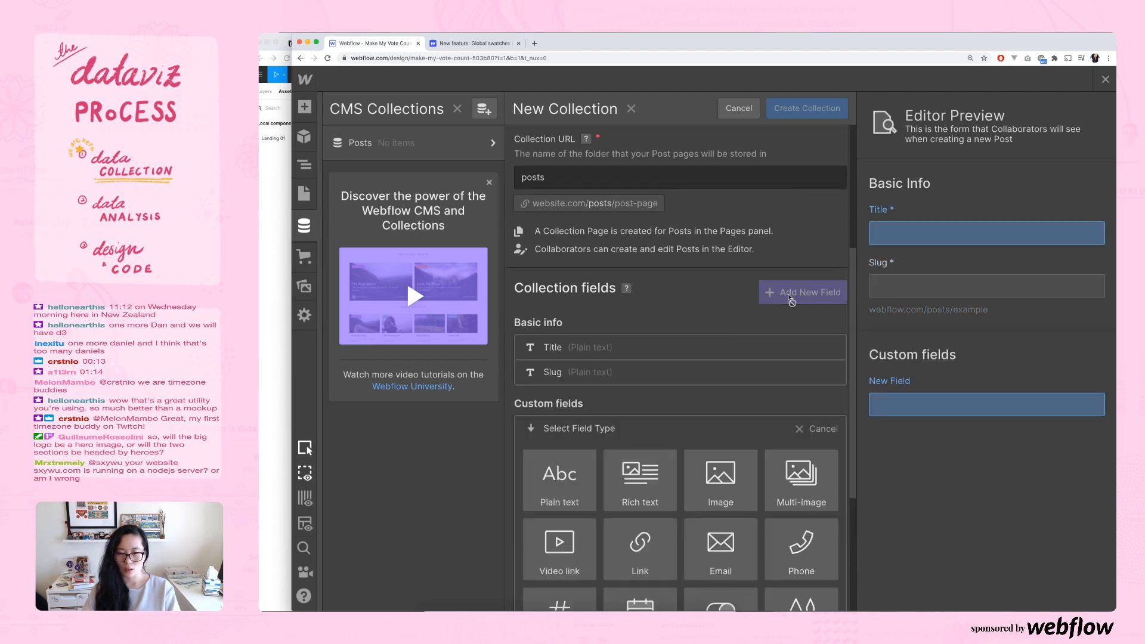
{"action": "scroll", "coordinate": [790, 298], "scroll_direction": "down", "scroll_amount": 5}
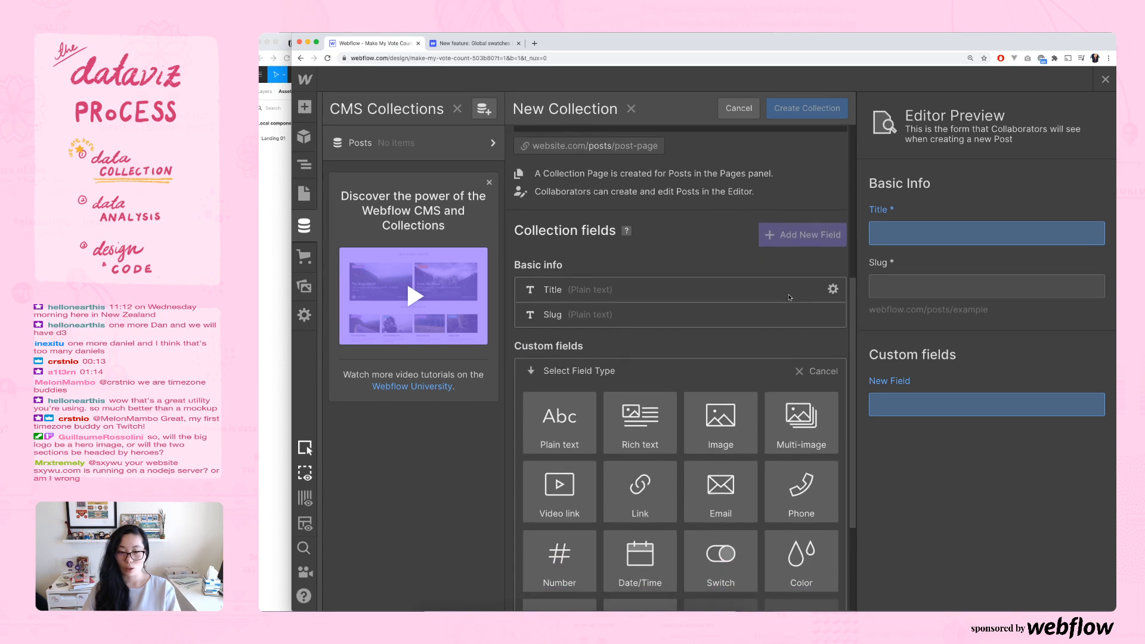
{"action": "scroll", "coordinate": [789, 297], "scroll_direction": "down", "scroll_amount": 1}
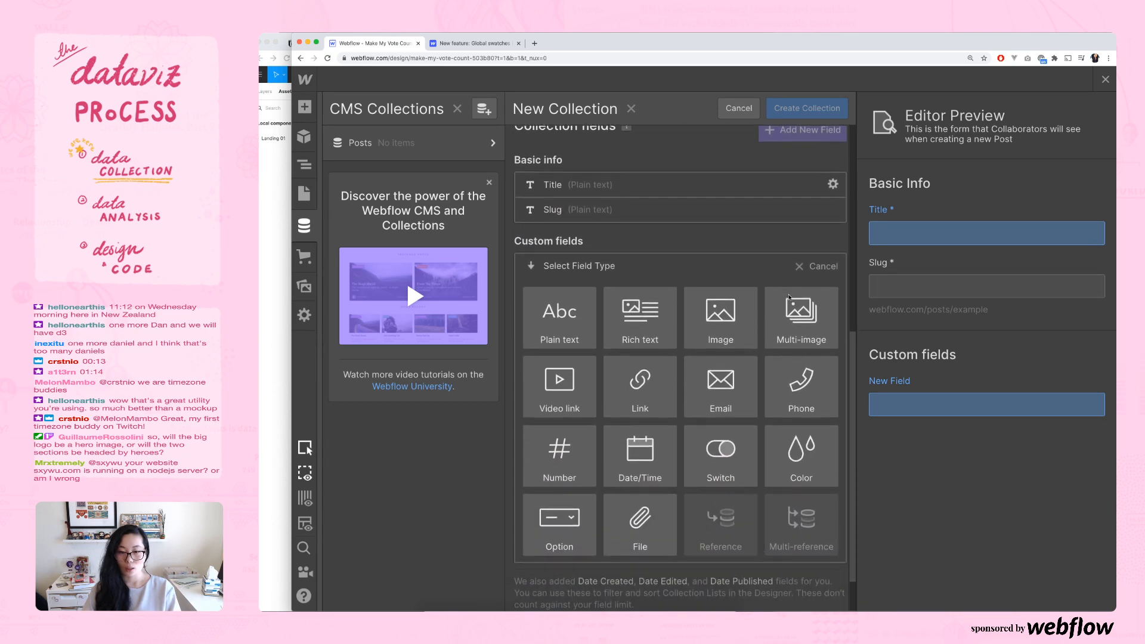
{"action": "scroll", "coordinate": [790, 298], "scroll_direction": "down", "scroll_amount": 1}
{"action": "scroll", "coordinate": [789, 298], "scroll_direction": "down", "scroll_amount": 1}
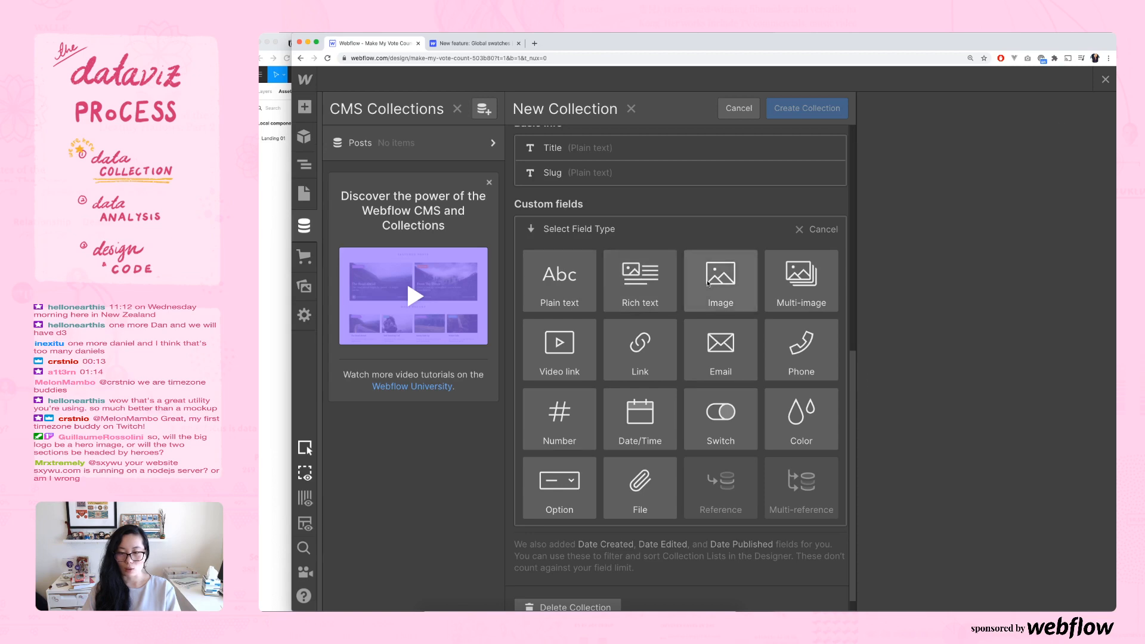
{"action": "left_click", "coordinate": [807, 279]}
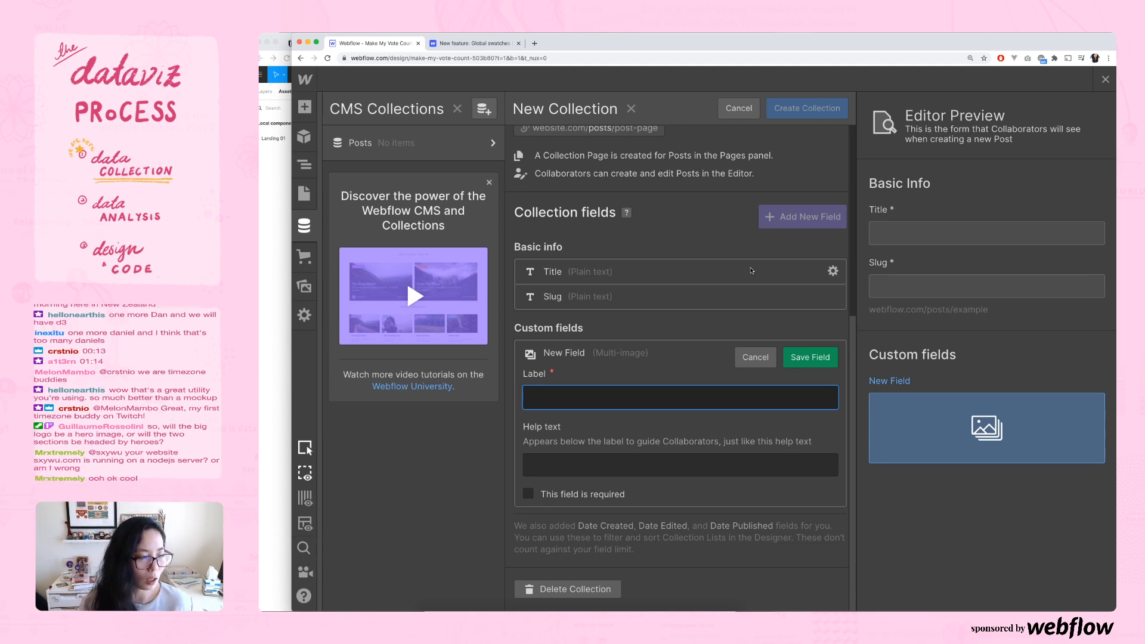
- Switch to Figma and review the landing page's section cards to see what content each post needs
{"action": "left_click", "coordinate": [278, 170]}
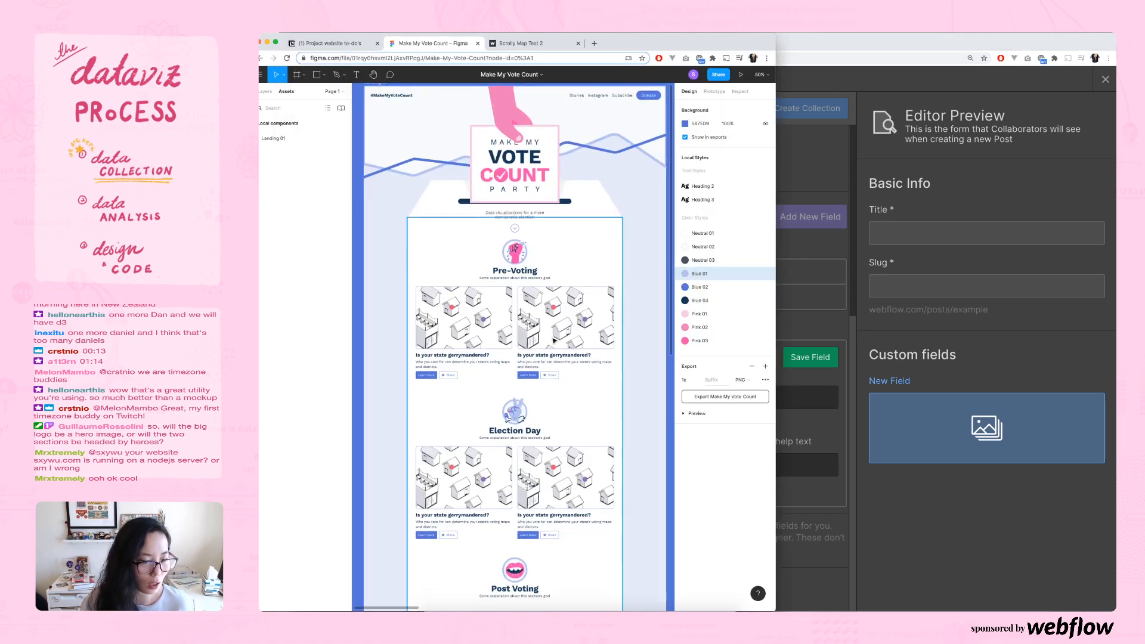
{"action": "scroll", "coordinate": [533, 333], "scroll_direction": "up", "scroll_amount": 3}
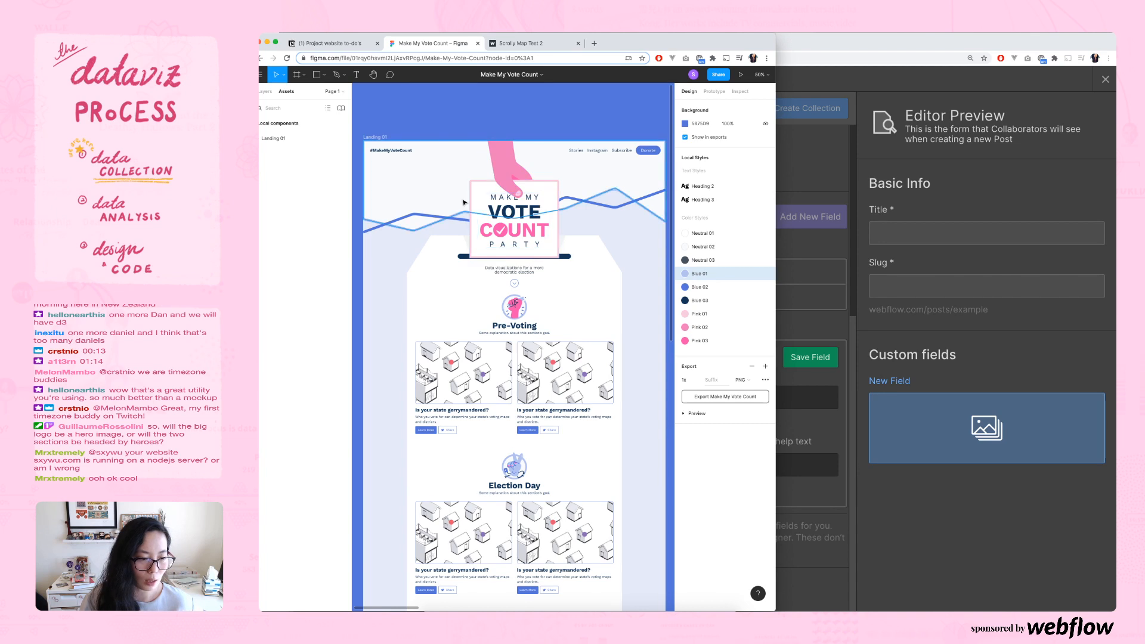
{"action": "scroll", "coordinate": [489, 239], "scroll_direction": "down", "scroll_amount": 2}
{"action": "scroll", "coordinate": [489, 239], "scroll_direction": "right", "scroll_amount": 1}
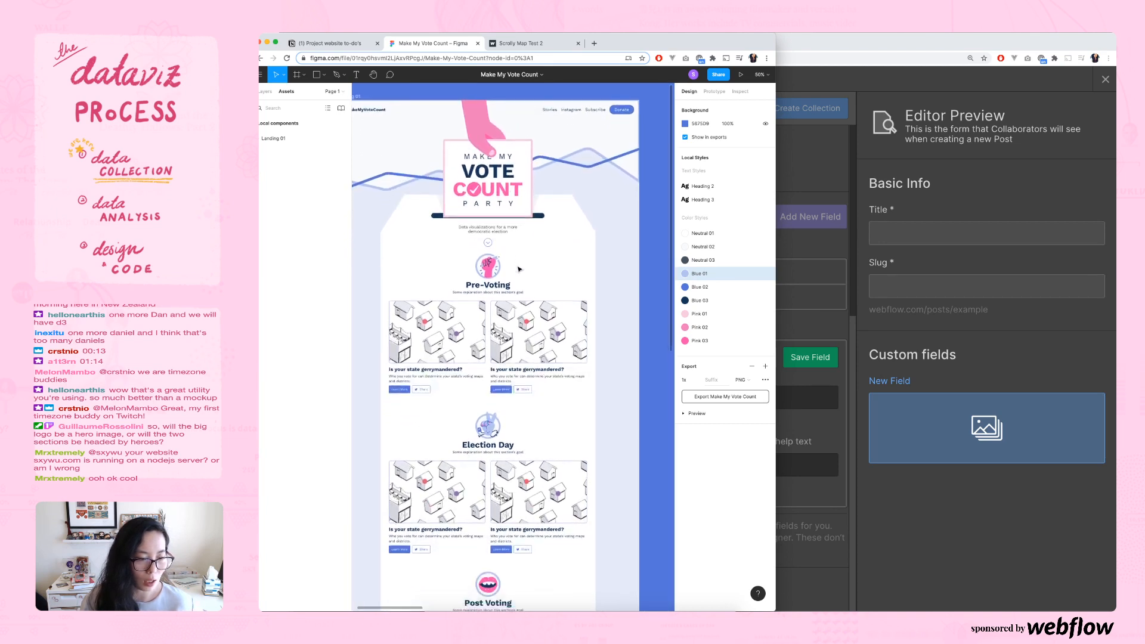
{"action": "scroll", "coordinate": [519, 269], "scroll_direction": "down", "scroll_amount": 3}
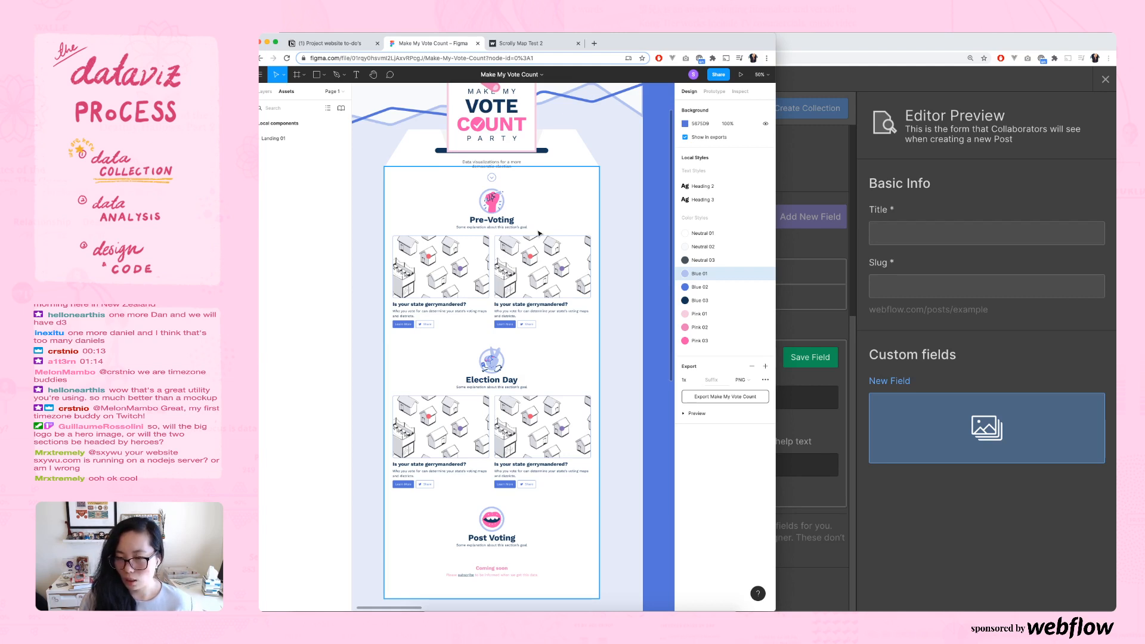
{"action": "left_click", "coordinate": [825, 50]}
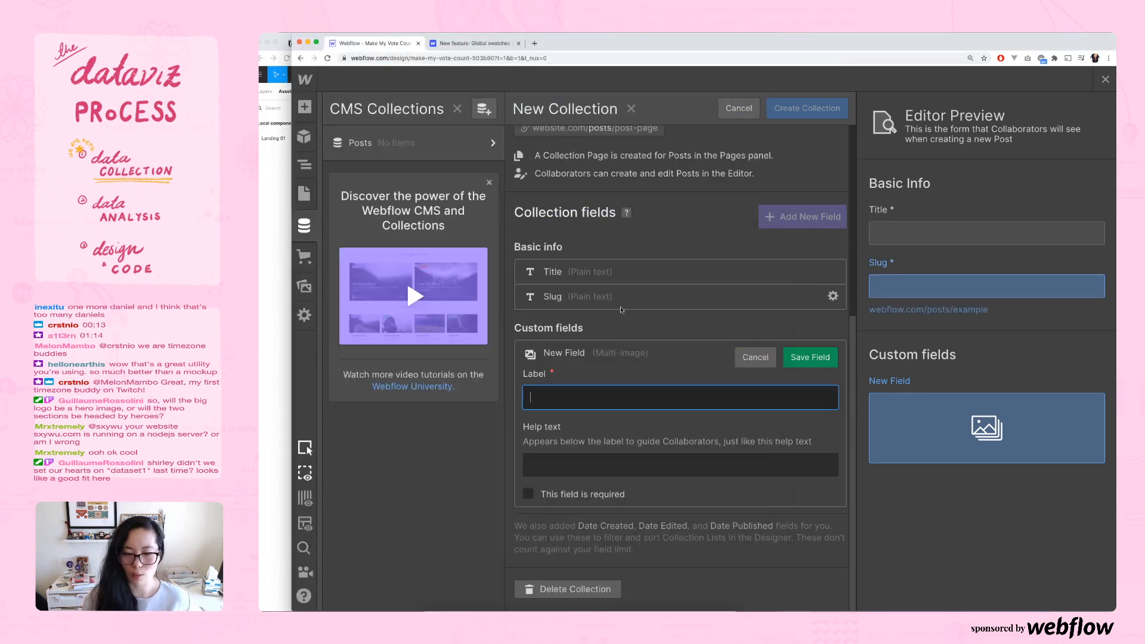
{"action": "left_click", "coordinate": [265, 298]}
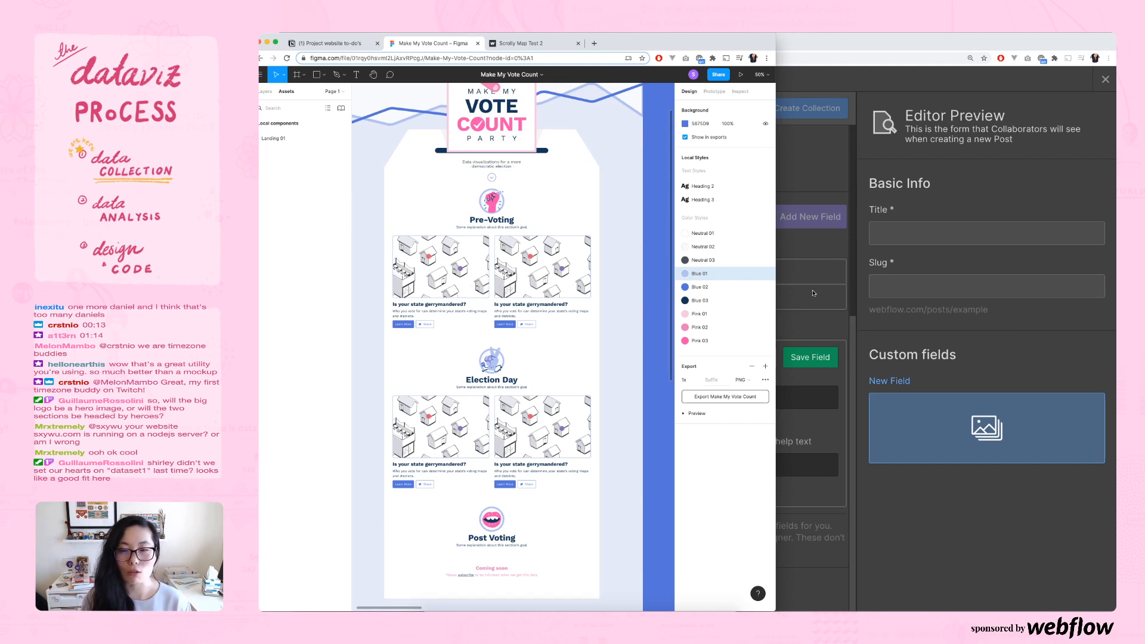
- Back in Webflow, label the multi-image field Images, make it required and save it
{"action": "left_click", "coordinate": [854, 293]}
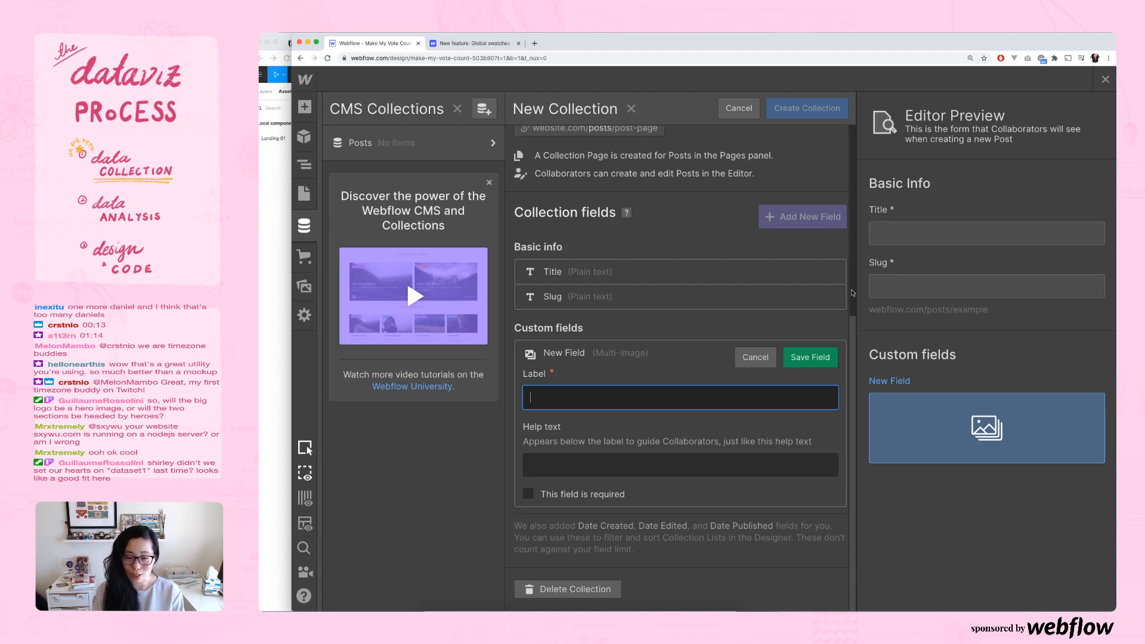
{"action": "type", "text": "Images"}
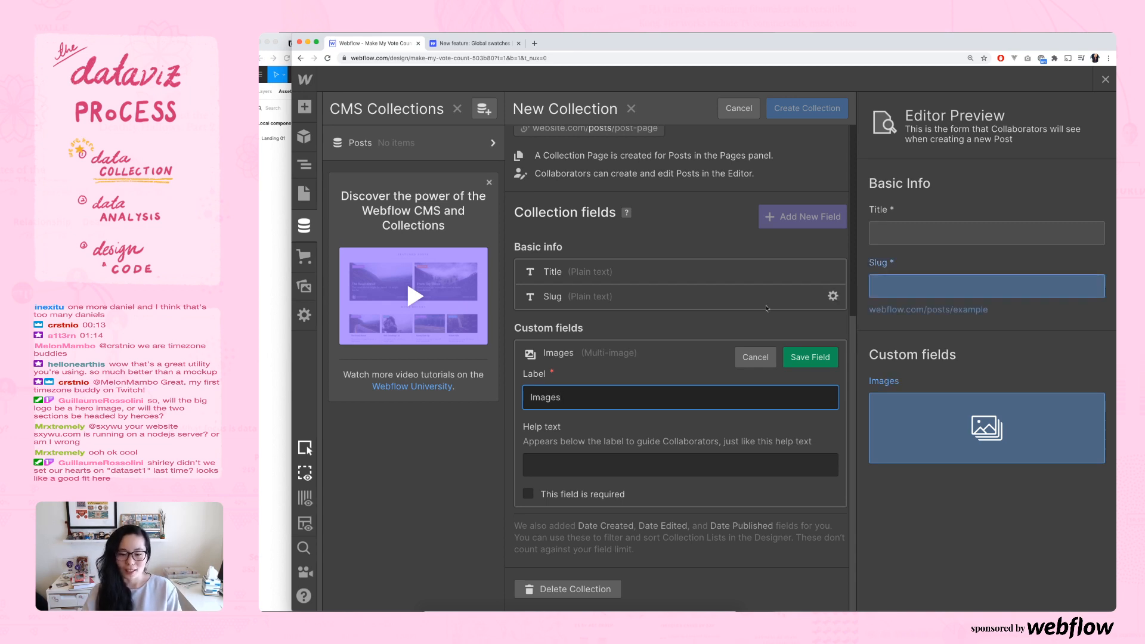
{"action": "left_click", "coordinate": [589, 502]}
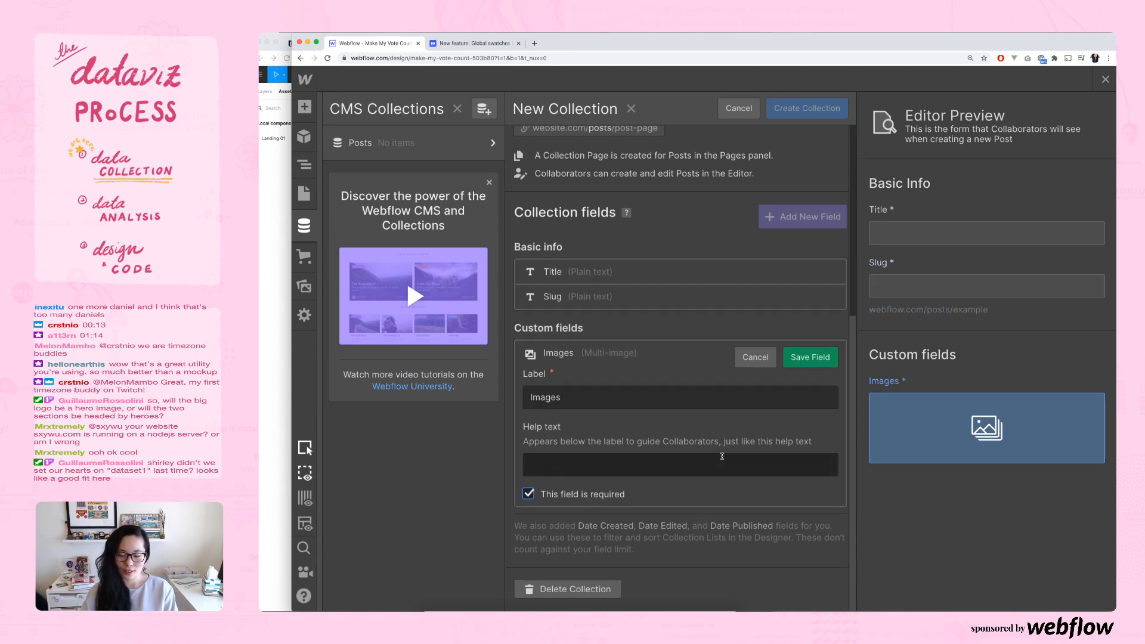
{"action": "left_click", "coordinate": [833, 361]}
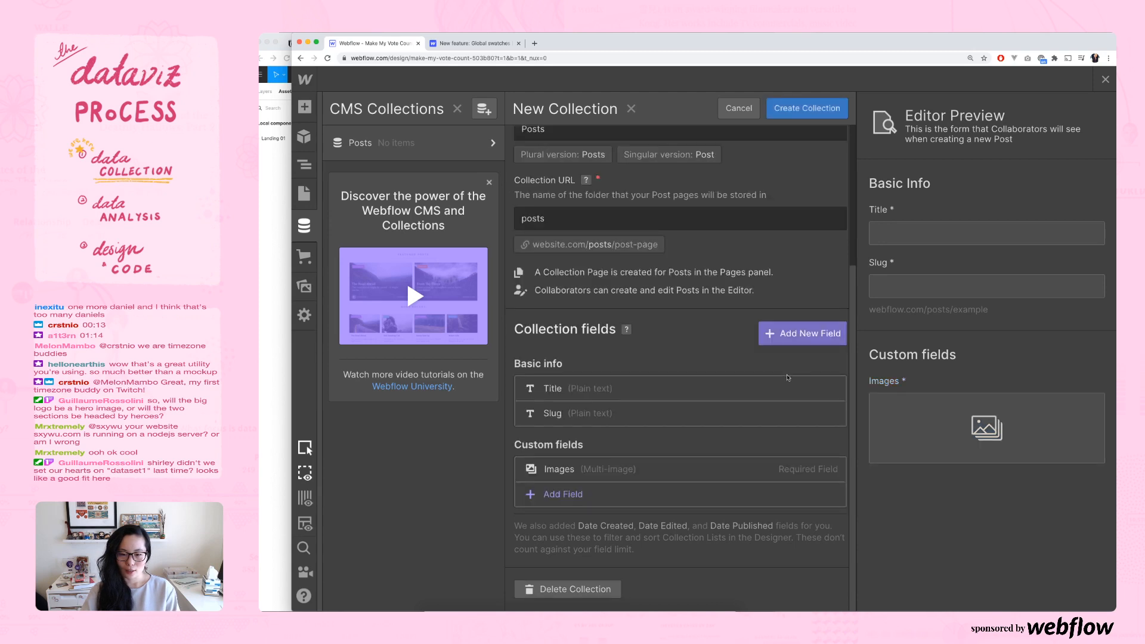
- Add a Rich text custom field labelled Descriptions to the Posts collection and save the field
{"action": "left_click", "coordinate": [548, 501]}
{"action": "scroll", "coordinate": [547, 502], "scroll_direction": "down", "scroll_amount": 3}
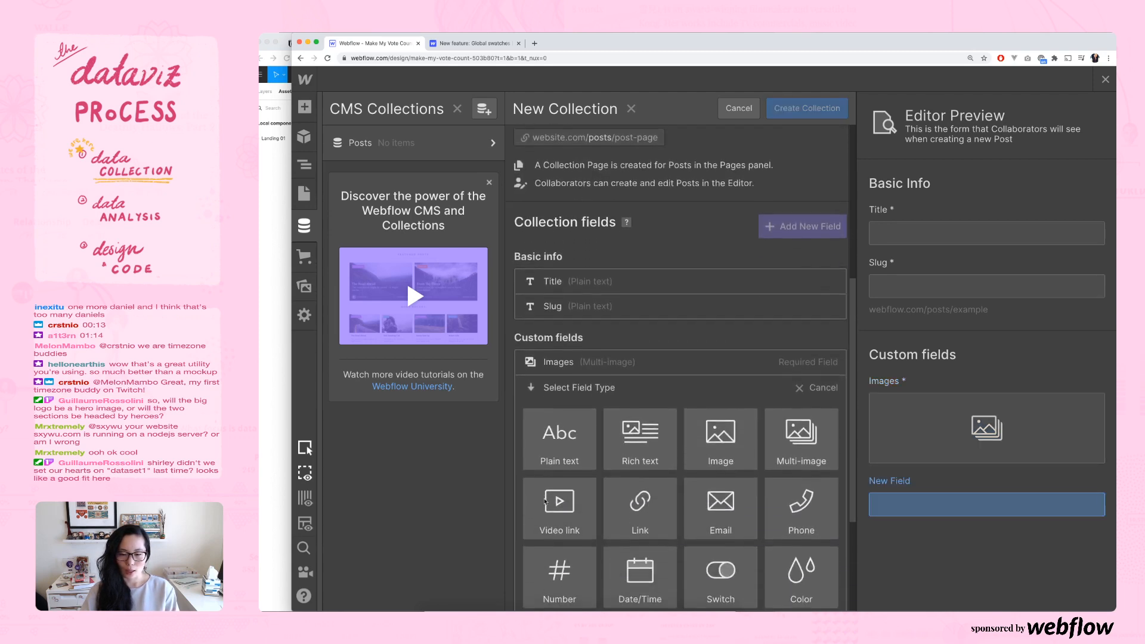
{"action": "scroll", "coordinate": [544, 502], "scroll_direction": "down", "scroll_amount": 1}
{"action": "scroll", "coordinate": [544, 501], "scroll_direction": "up", "scroll_amount": 1}
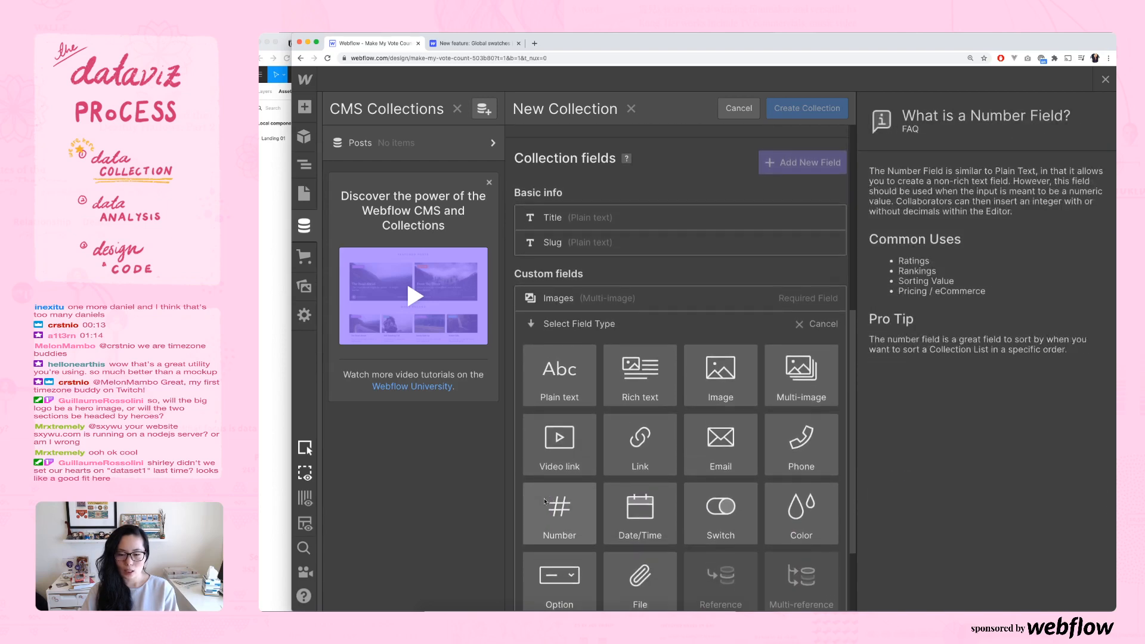
{"action": "scroll", "coordinate": [544, 502], "scroll_direction": "down", "scroll_amount": 1}
{"action": "scroll", "coordinate": [545, 502], "scroll_direction": "down", "scroll_amount": 1}
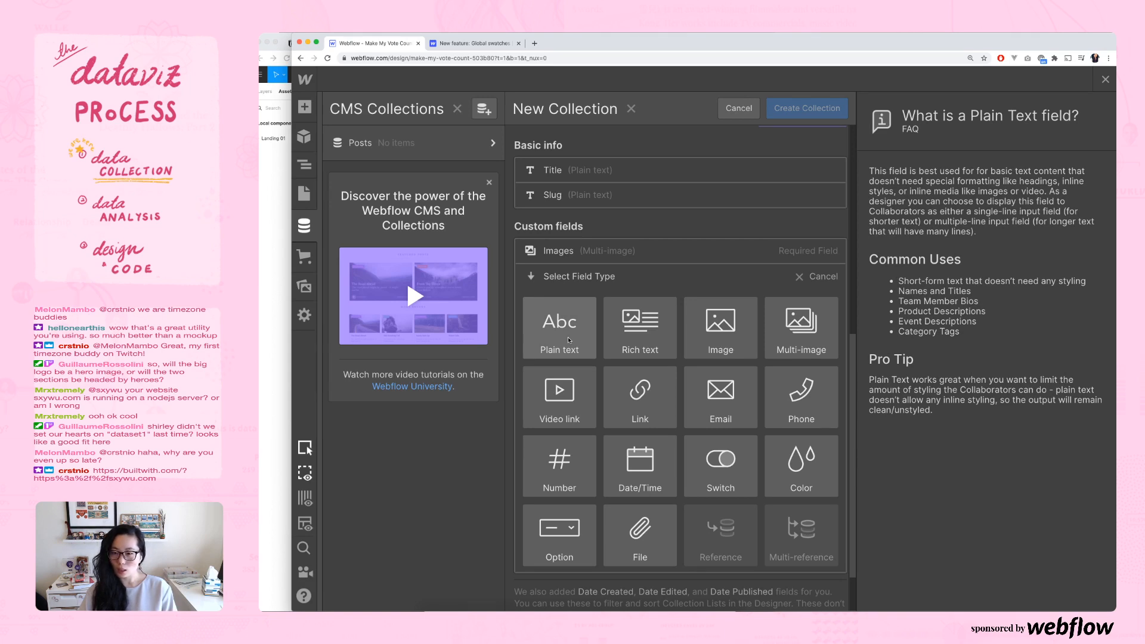
{"action": "left_click", "coordinate": [646, 339]}
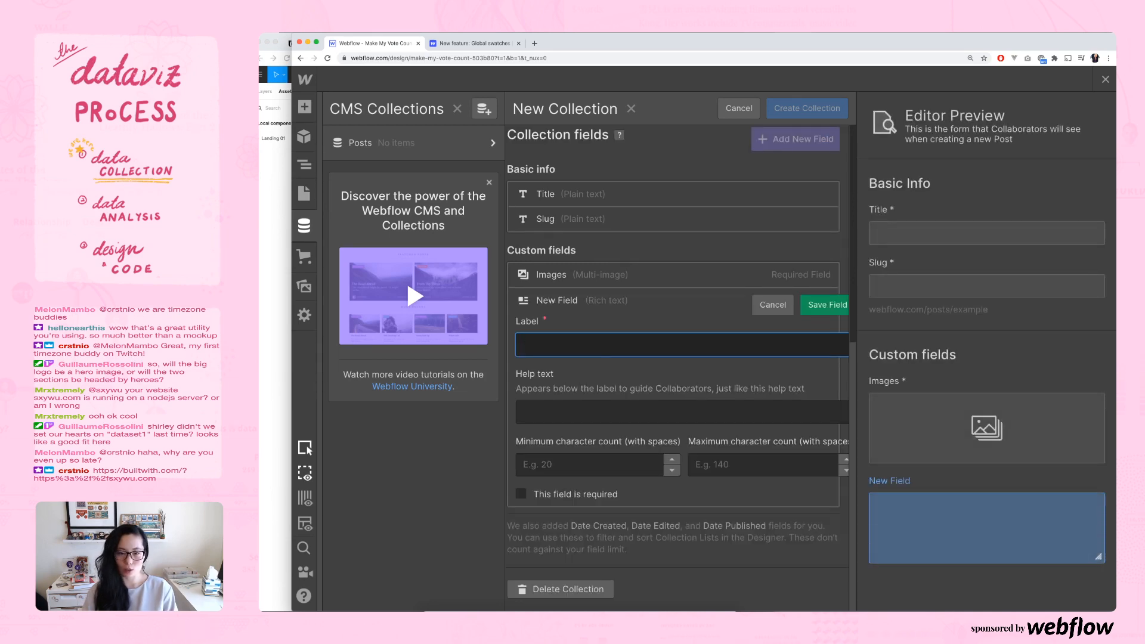
{"action": "type", "text": "Descriptions"}
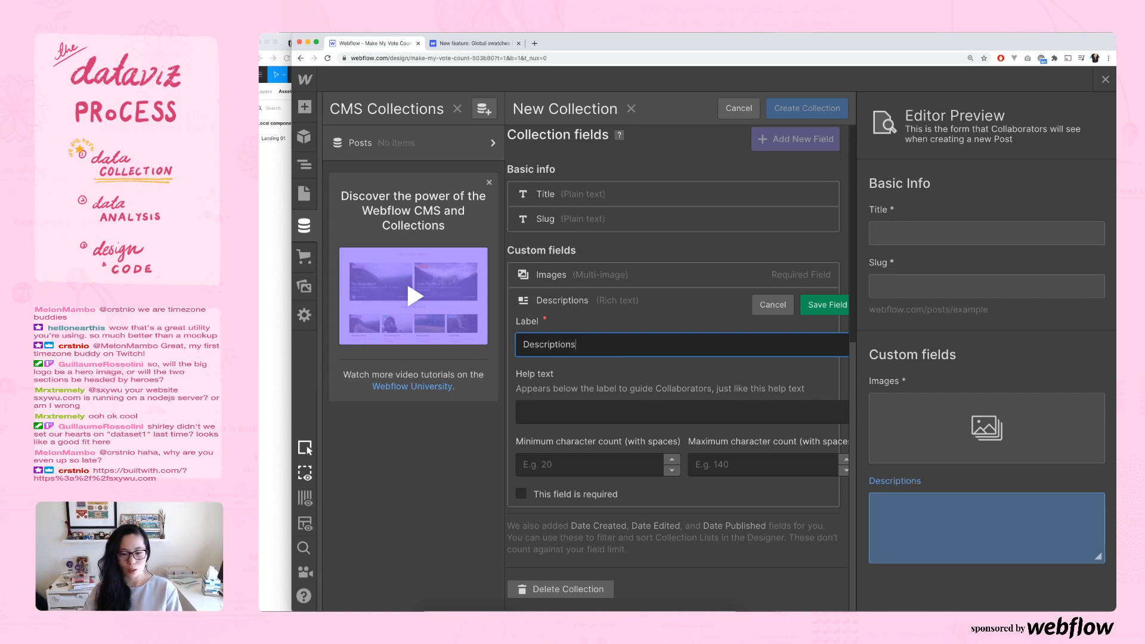
{"action": "left_click", "coordinate": [829, 308]}
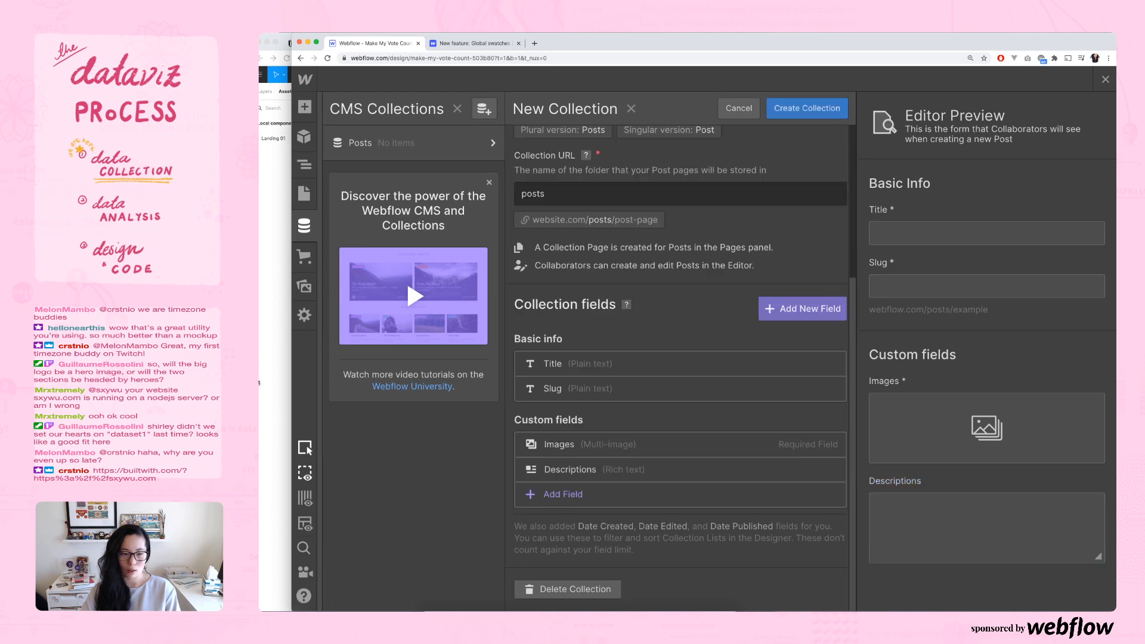
- After checking the Figma design's cards, add a Link custom field labelled Instagram Link to the Webflow collection and save it
{"action": "left_click", "coordinate": [281, 376]}
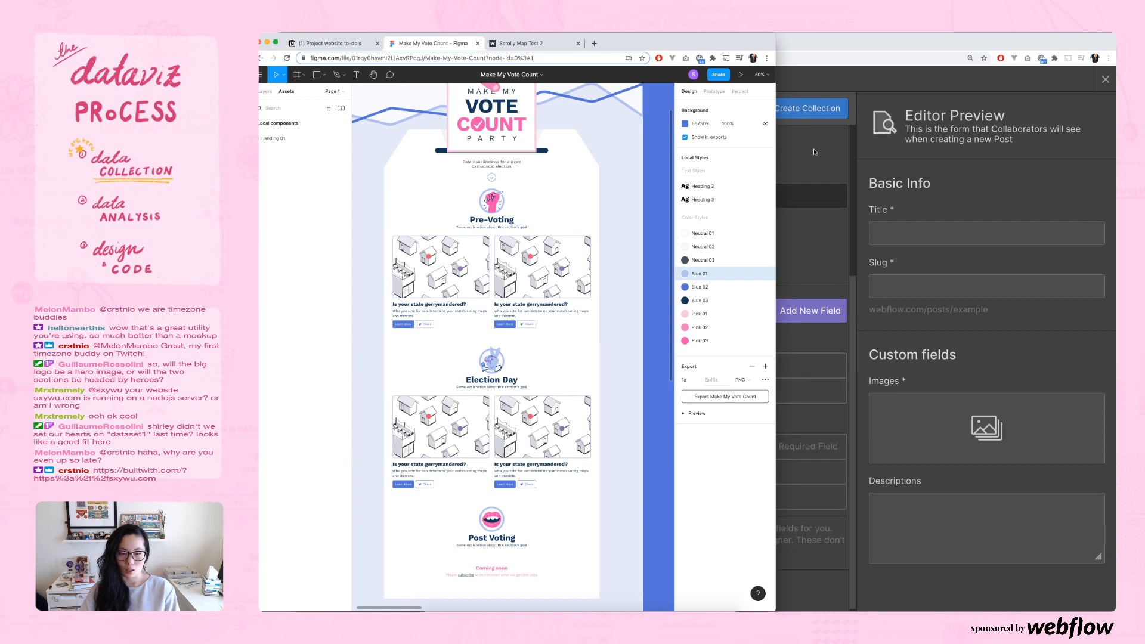
{"action": "left_click", "coordinate": [815, 153]}
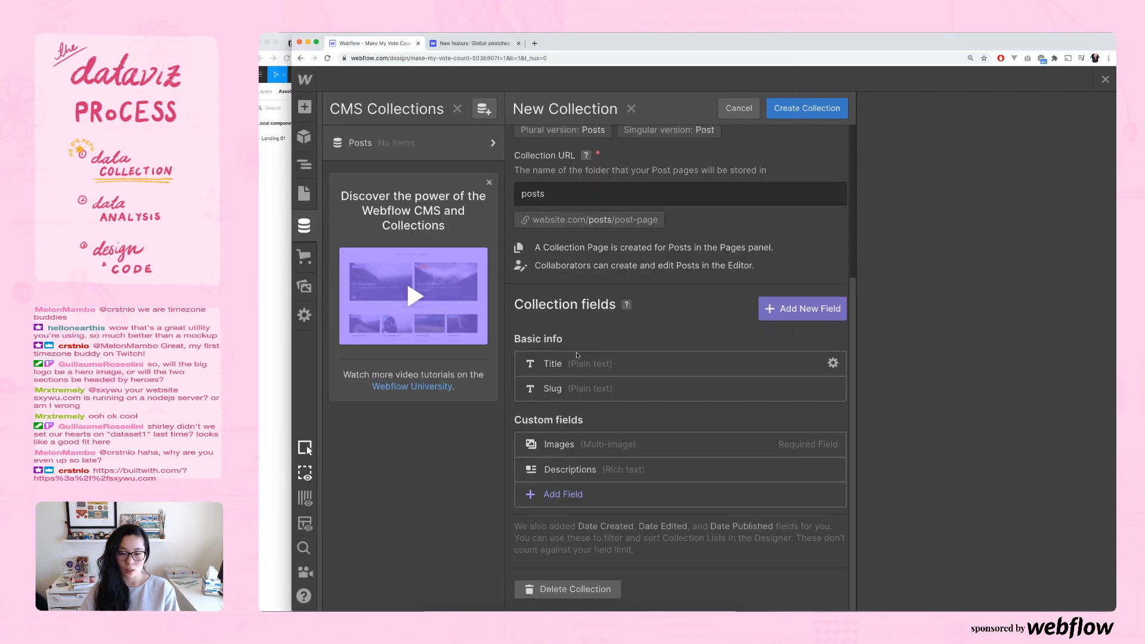
{"action": "left_click", "coordinate": [572, 499]}
{"action": "scroll", "coordinate": [574, 497], "scroll_direction": "down", "scroll_amount": 4}
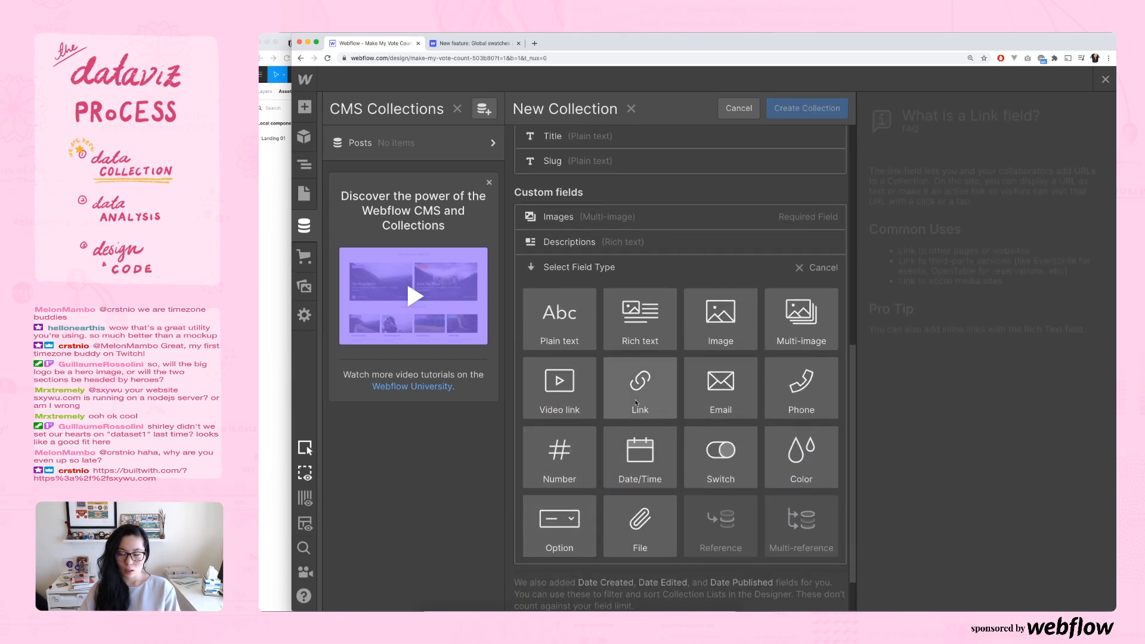
{"action": "left_click", "coordinate": [632, 404]}
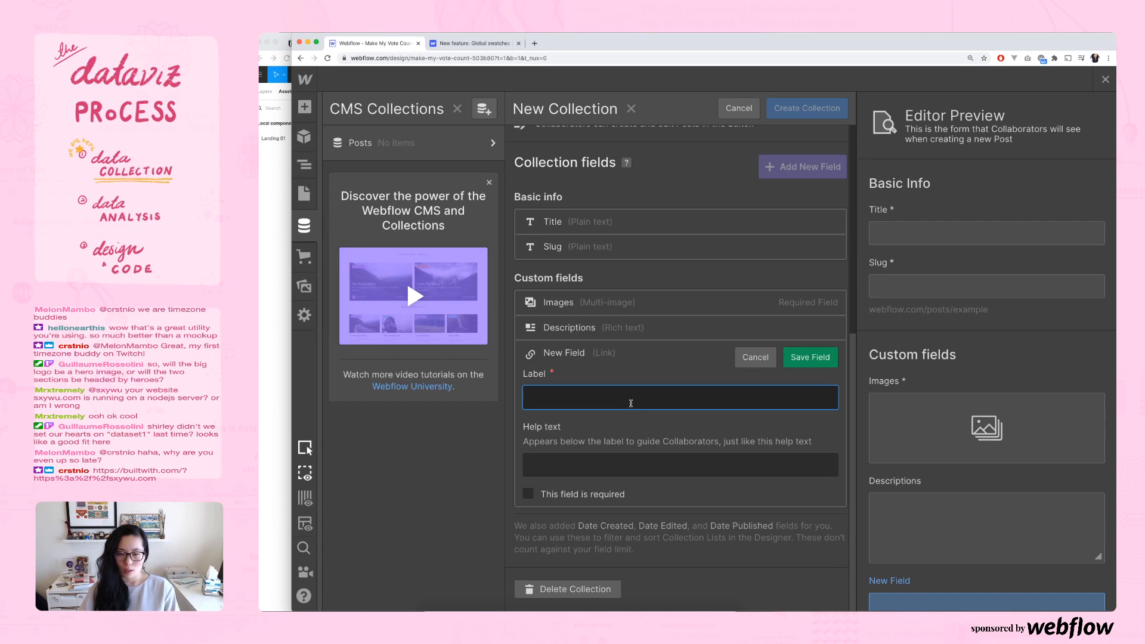
{"action": "type", "text": "Instagram L"}
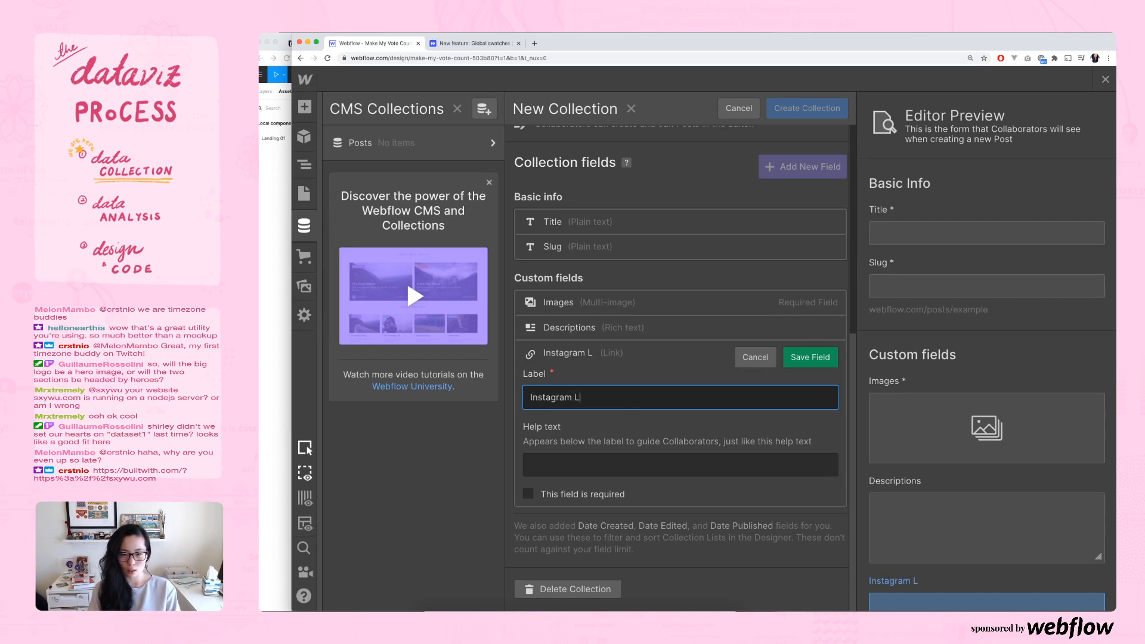
{"action": "type", "text": "ink"}
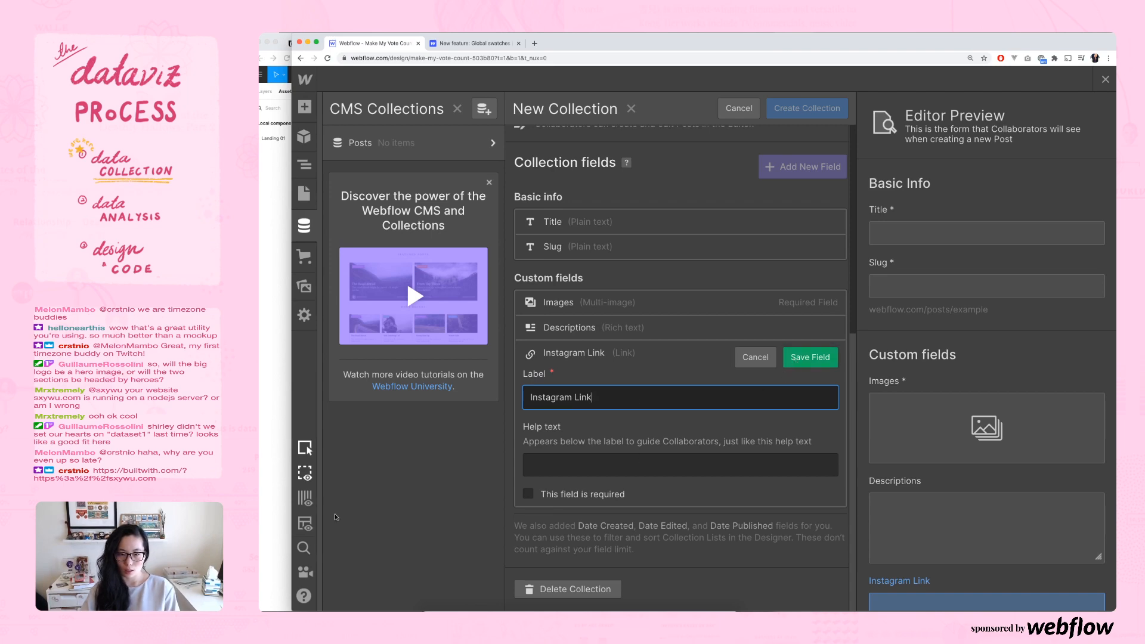
{"action": "key", "text": "Return"}
- Switch to Figma to compare the cards' text and buttons with the collection's fields, and return to Webflow
{"action": "left_click", "coordinate": [269, 397]}
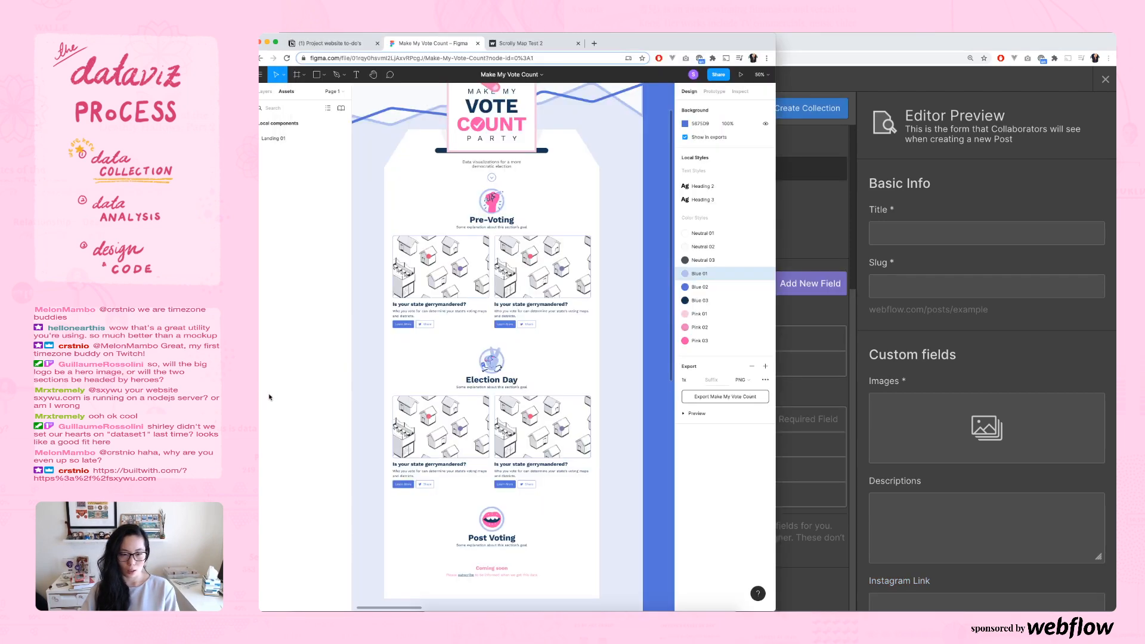
{"action": "scroll", "coordinate": [400, 325], "scroll_direction": "right", "scroll_amount": 2}
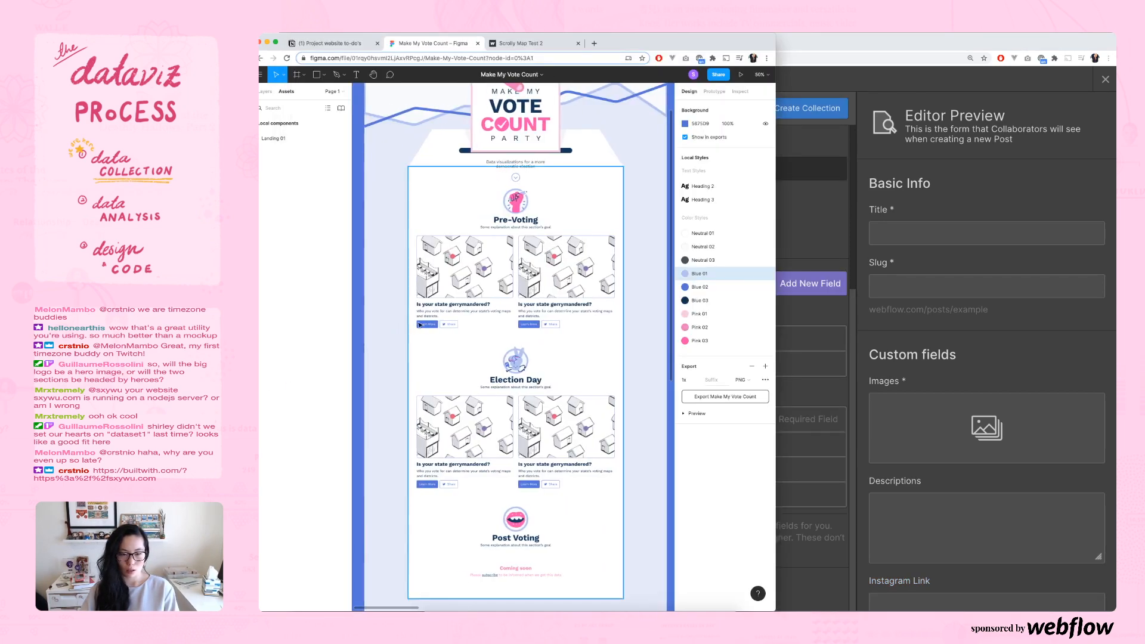
{"action": "scroll", "coordinate": [433, 325], "scroll_direction": "right", "scroll_amount": 1}
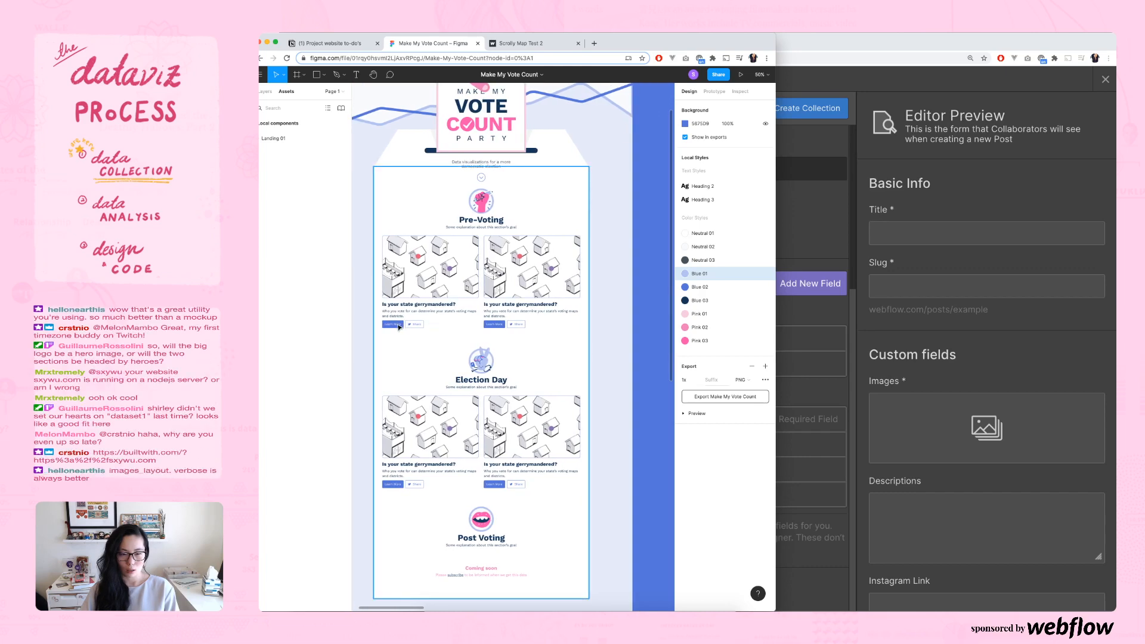
{"action": "left_click", "coordinate": [836, 151]}
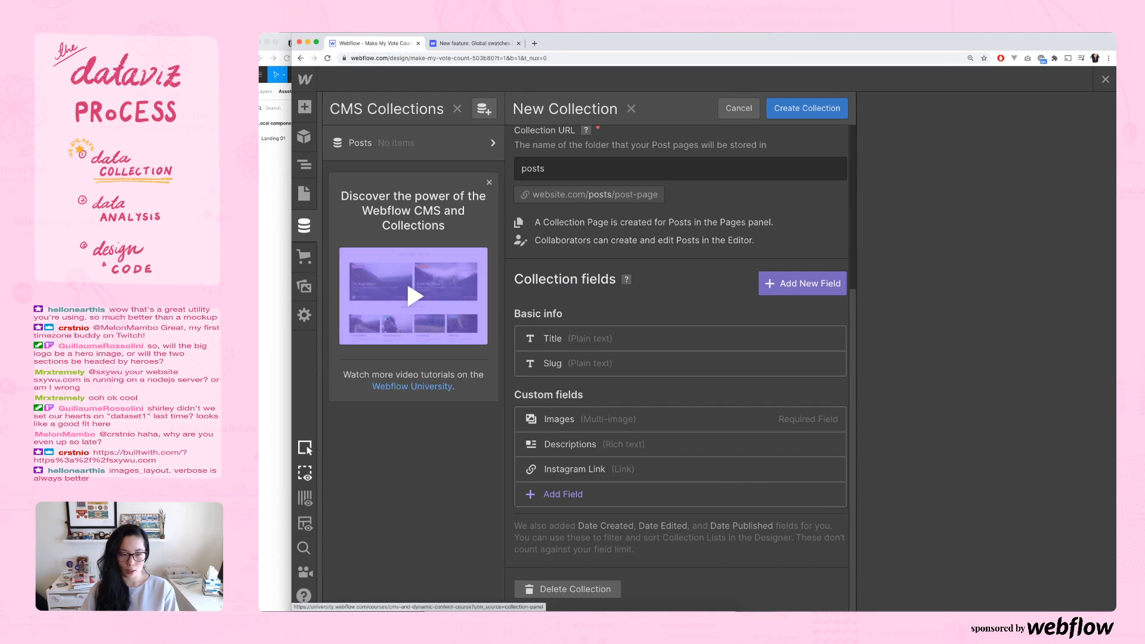
{"action": "left_click", "coordinate": [266, 344]}
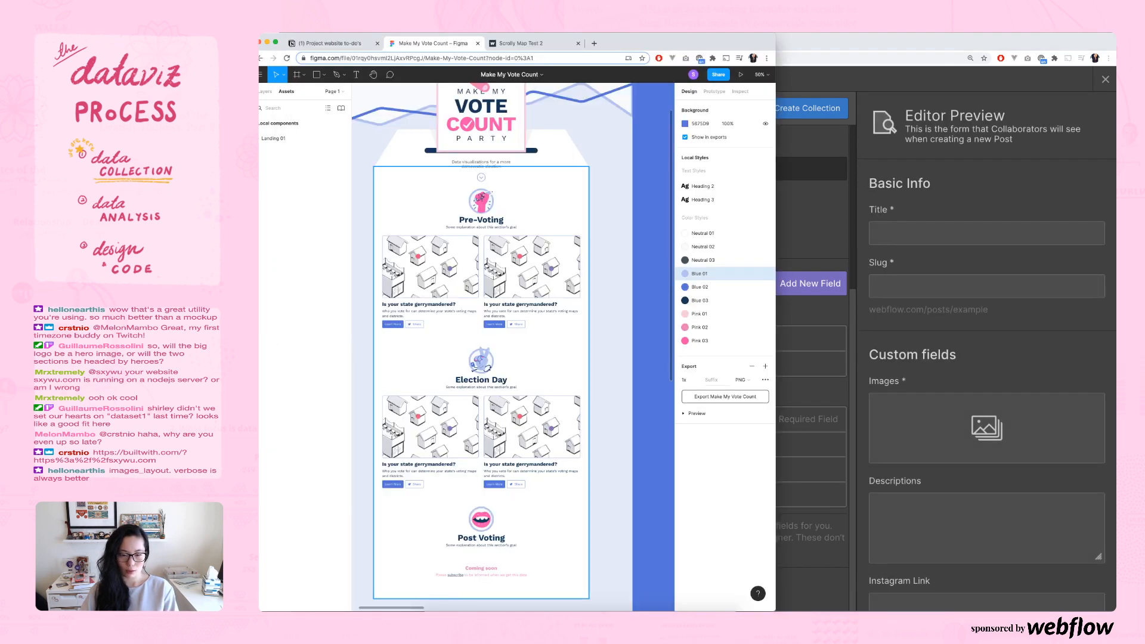
{"action": "left_click", "coordinate": [874, 44]}
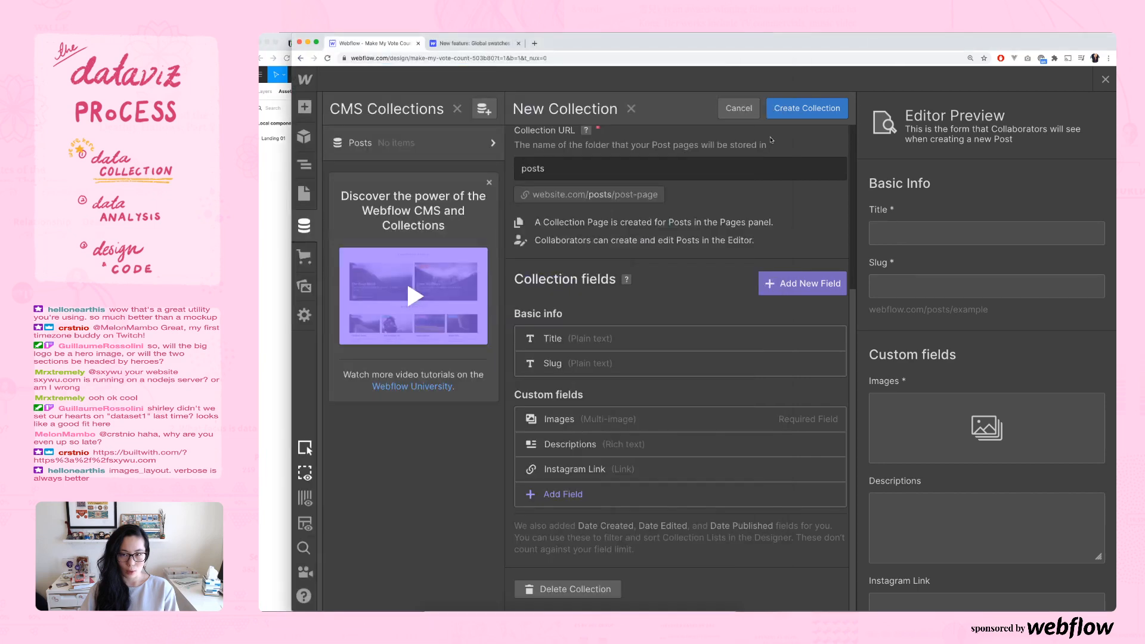
- Create the Posts collection, fill it with 10 sample items and dismiss the notification
{"action": "left_click", "coordinate": [806, 113]}
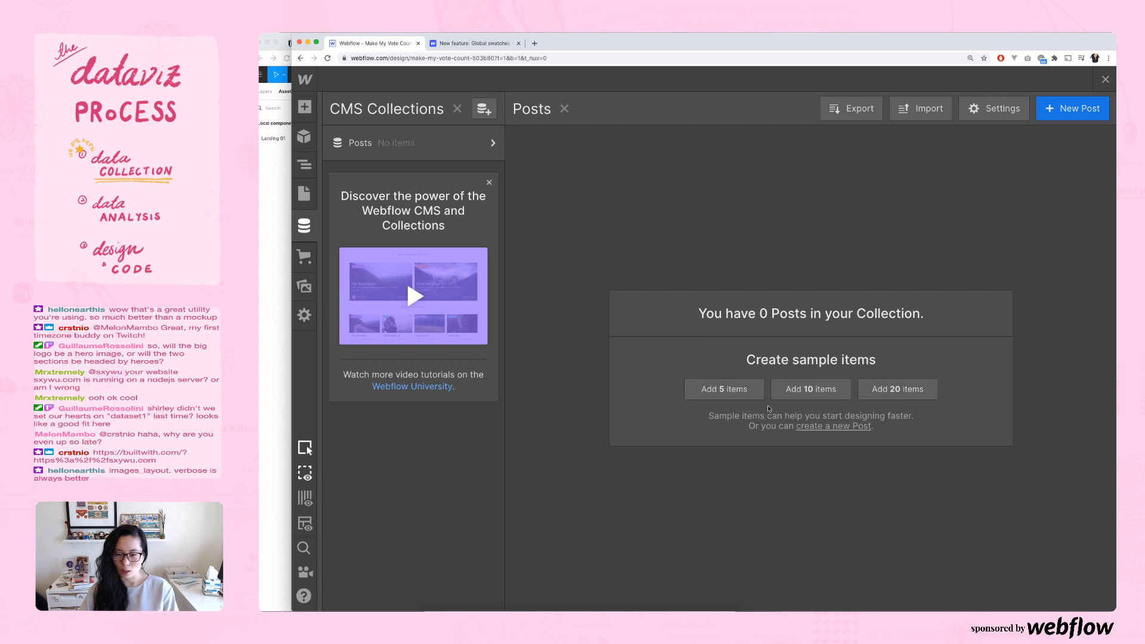
{"action": "left_click", "coordinate": [825, 396]}
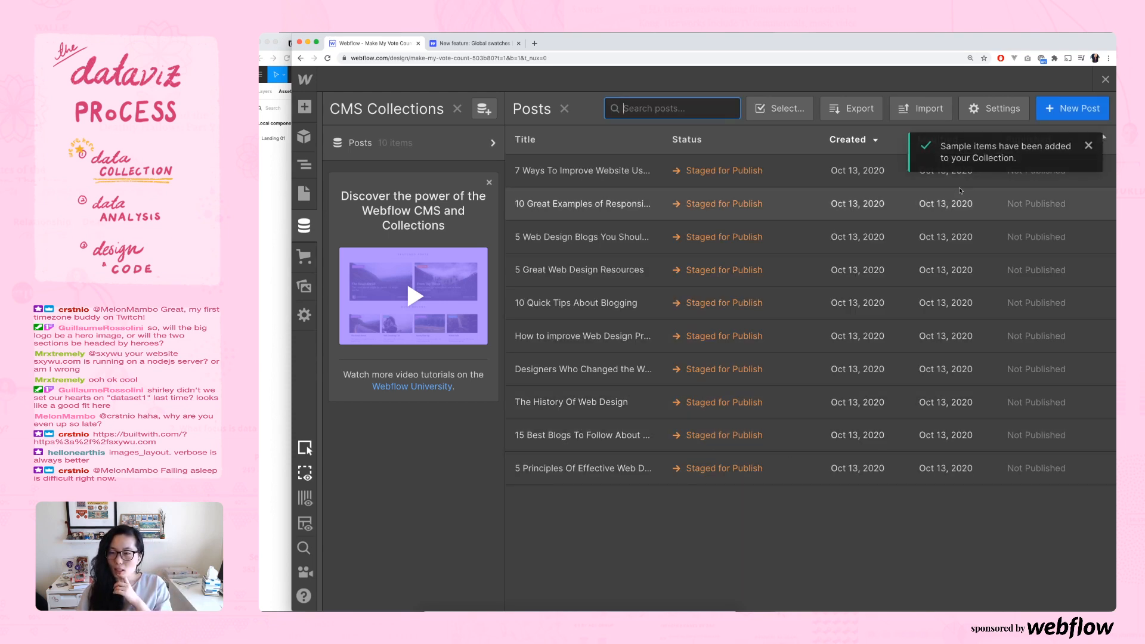
{"action": "left_click", "coordinate": [773, 84]}
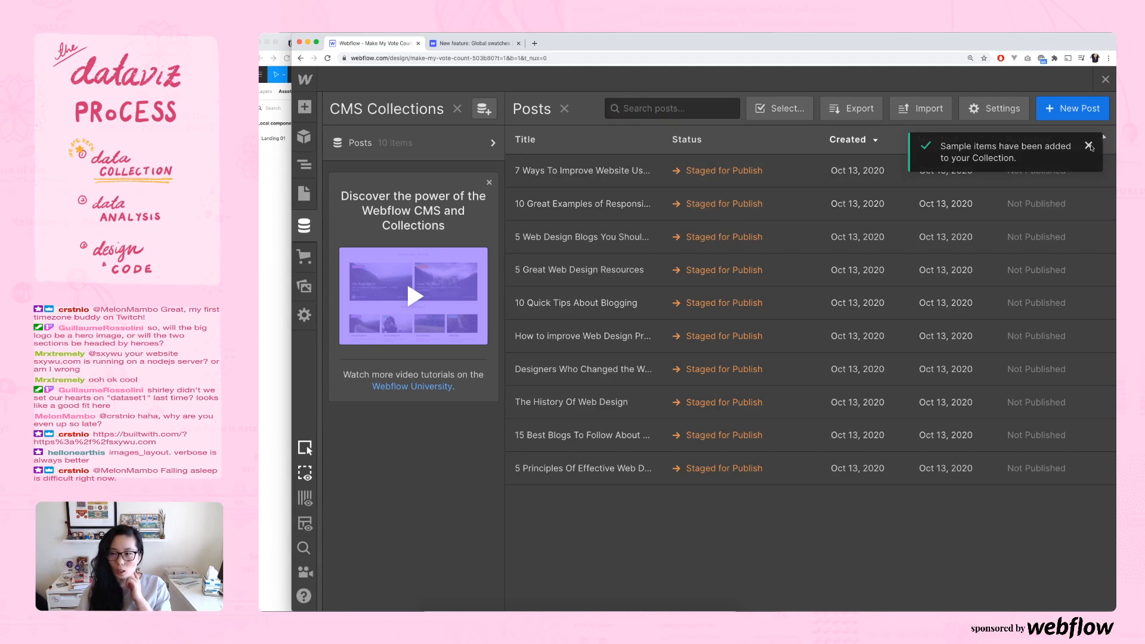
{"action": "left_click", "coordinate": [1089, 145]}
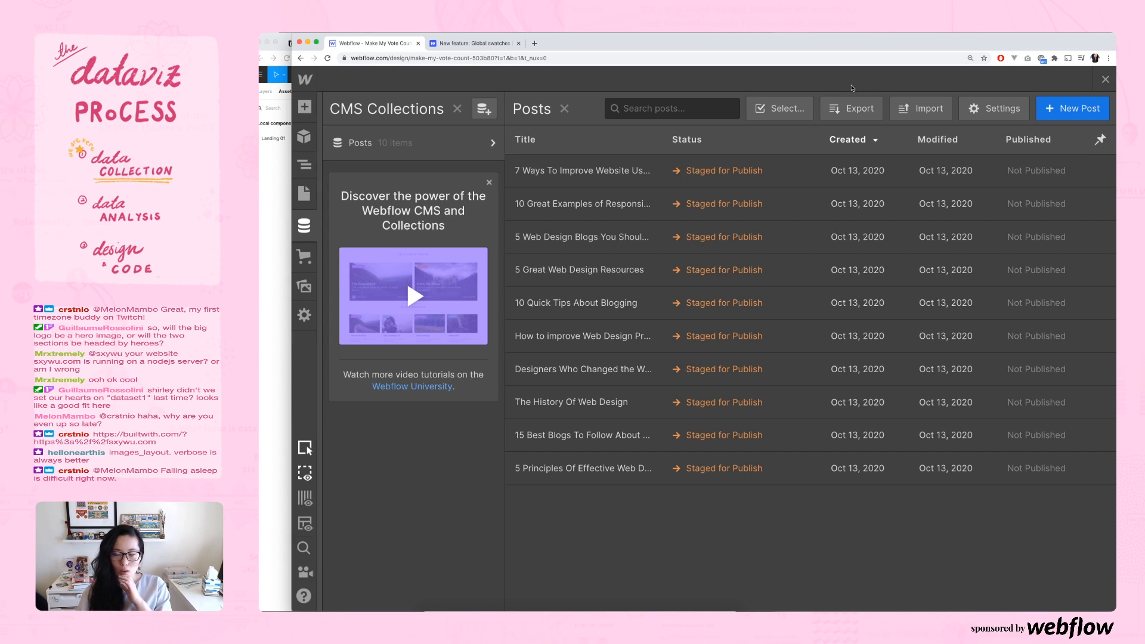
- Examine the images, descriptions and Instagram link of the sample post "7 Ways To Improve Website Usability And Accessibility", and close the CMS view
{"action": "left_click", "coordinate": [605, 172]}
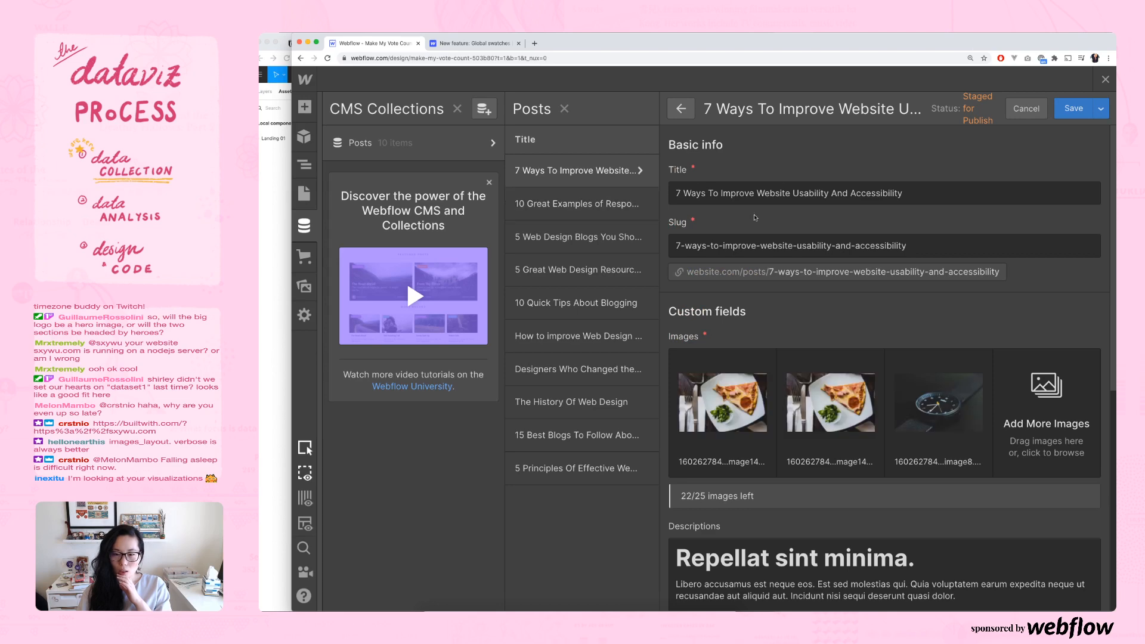
{"action": "scroll", "coordinate": [755, 217], "scroll_direction": "down", "scroll_amount": 2}
{"action": "scroll", "coordinate": [845, 261], "scroll_direction": "down", "scroll_amount": 3}
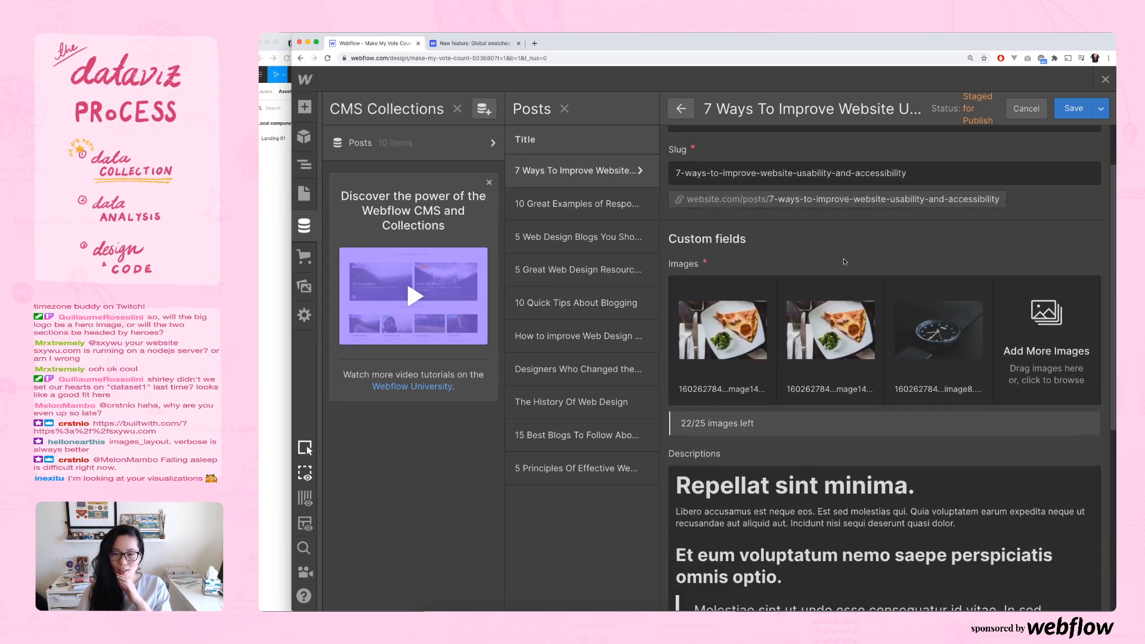
{"action": "scroll", "coordinate": [844, 258], "scroll_direction": "down", "scroll_amount": 7}
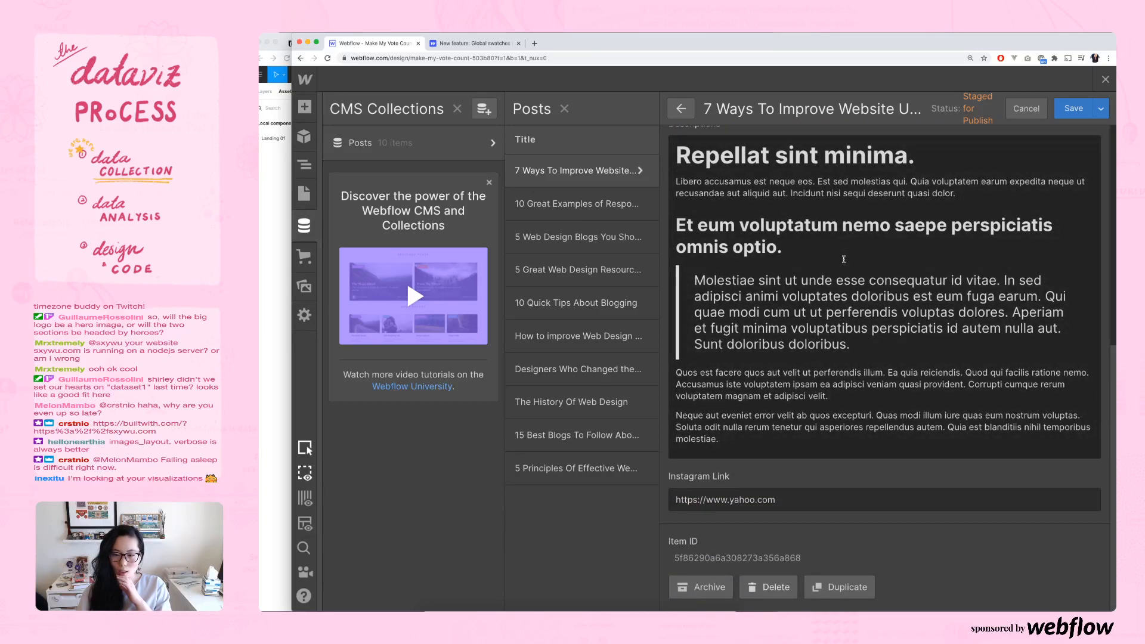
{"action": "scroll", "coordinate": [844, 259], "scroll_direction": "up", "scroll_amount": 10}
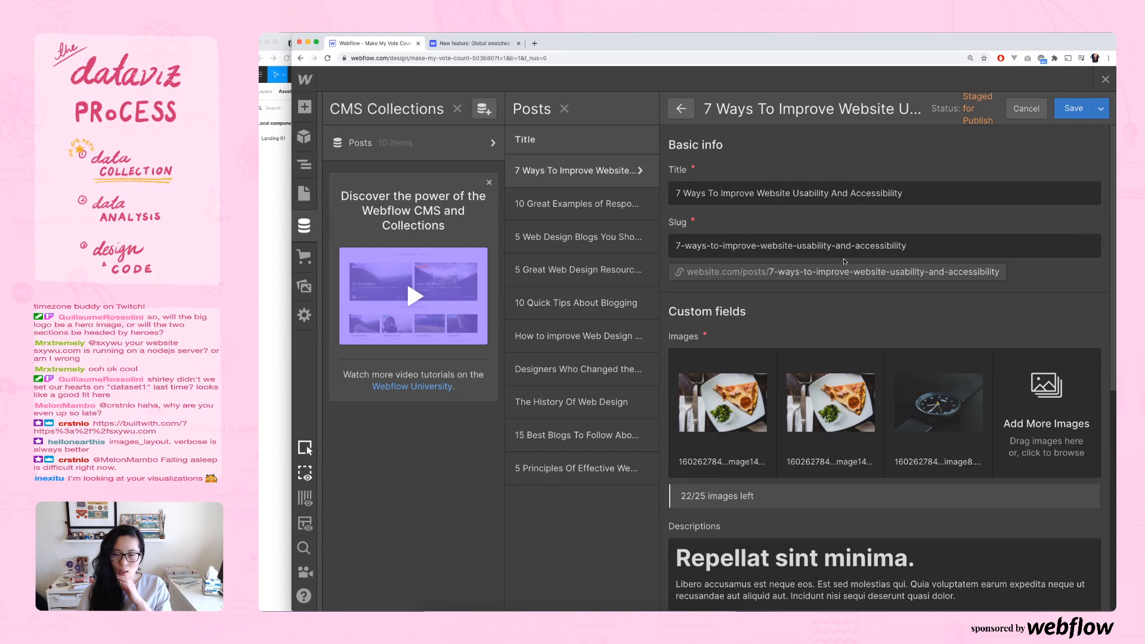
{"action": "scroll", "coordinate": [844, 261], "scroll_direction": "down", "scroll_amount": 10}
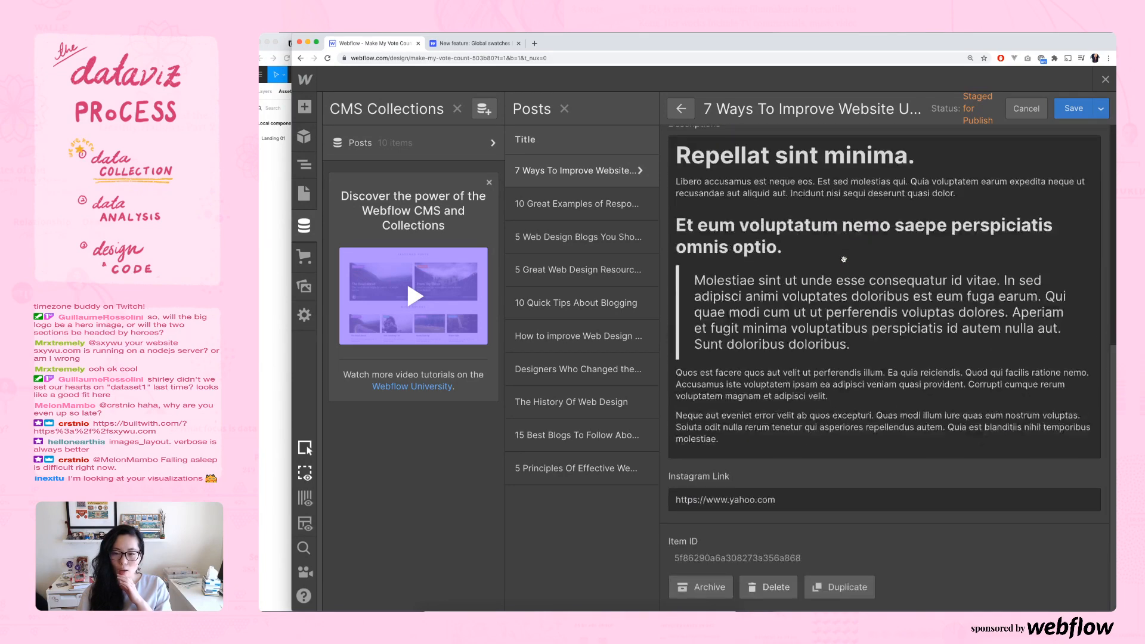
{"action": "left_click", "coordinate": [1106, 80]}
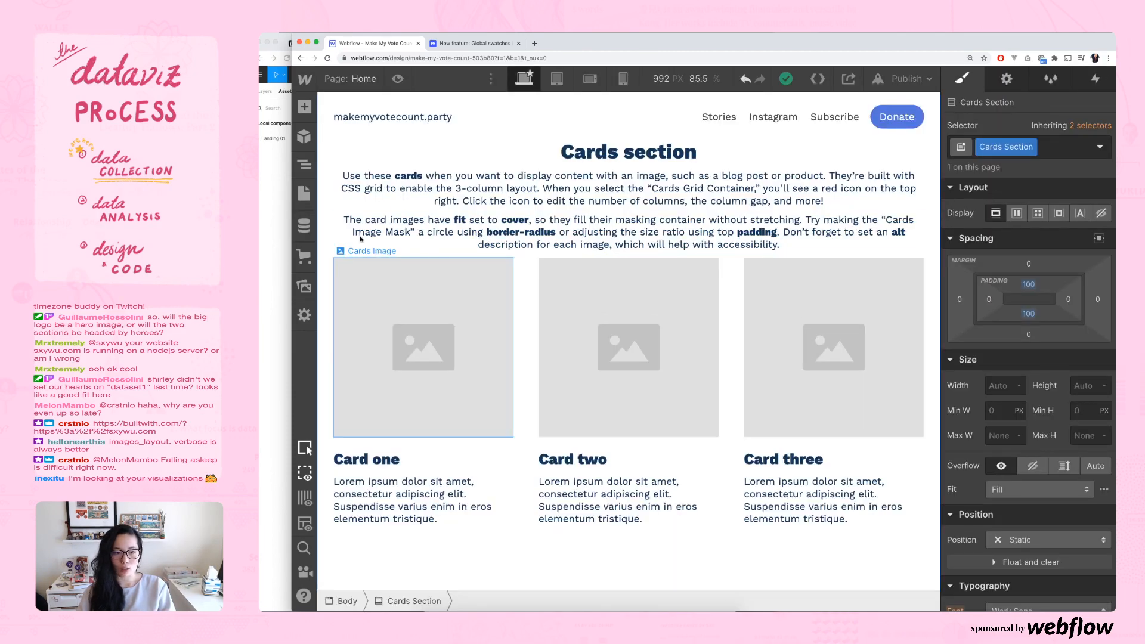
- Return to the CMS collections and open the settings of the Posts collection to look over its fields
{"action": "left_click", "coordinate": [298, 223]}
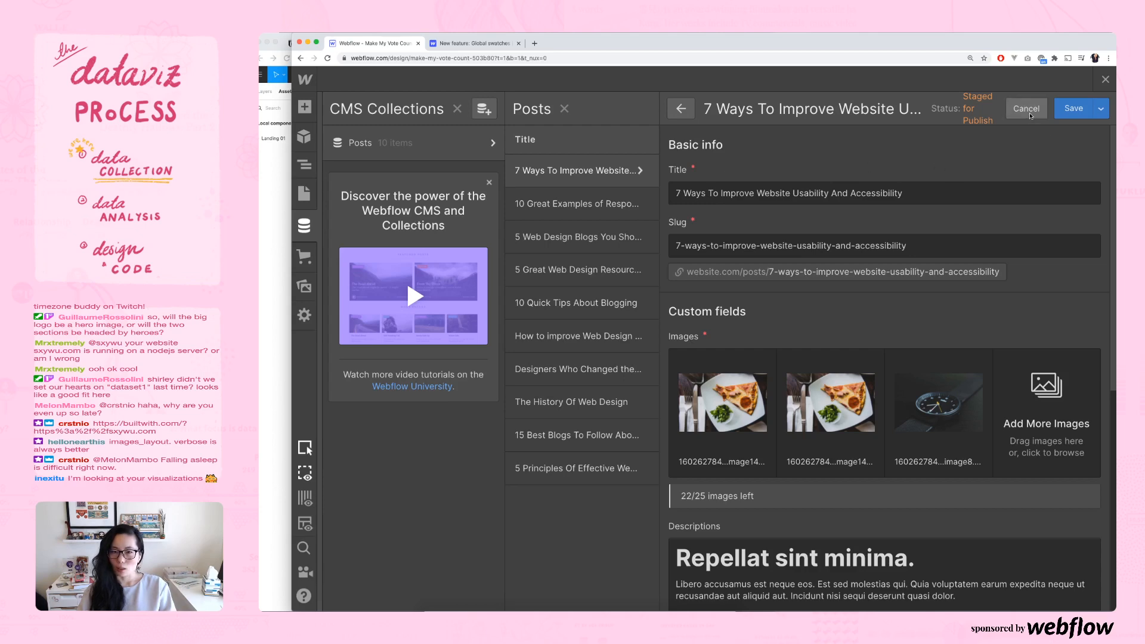
{"action": "left_click", "coordinate": [466, 145]}
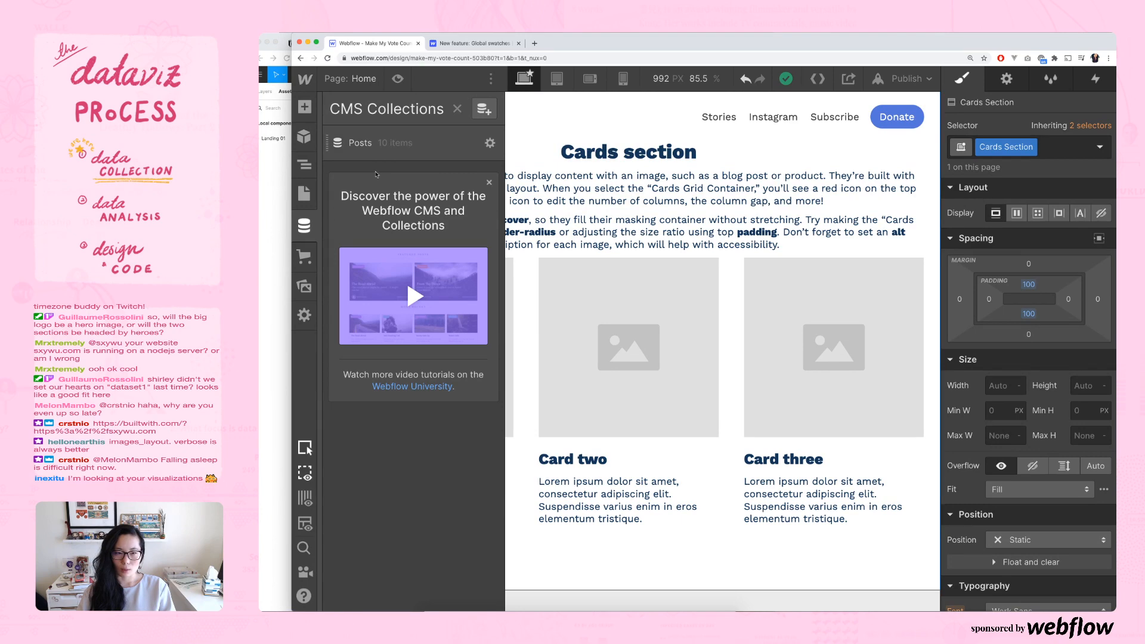
{"action": "left_click", "coordinate": [412, 143]}
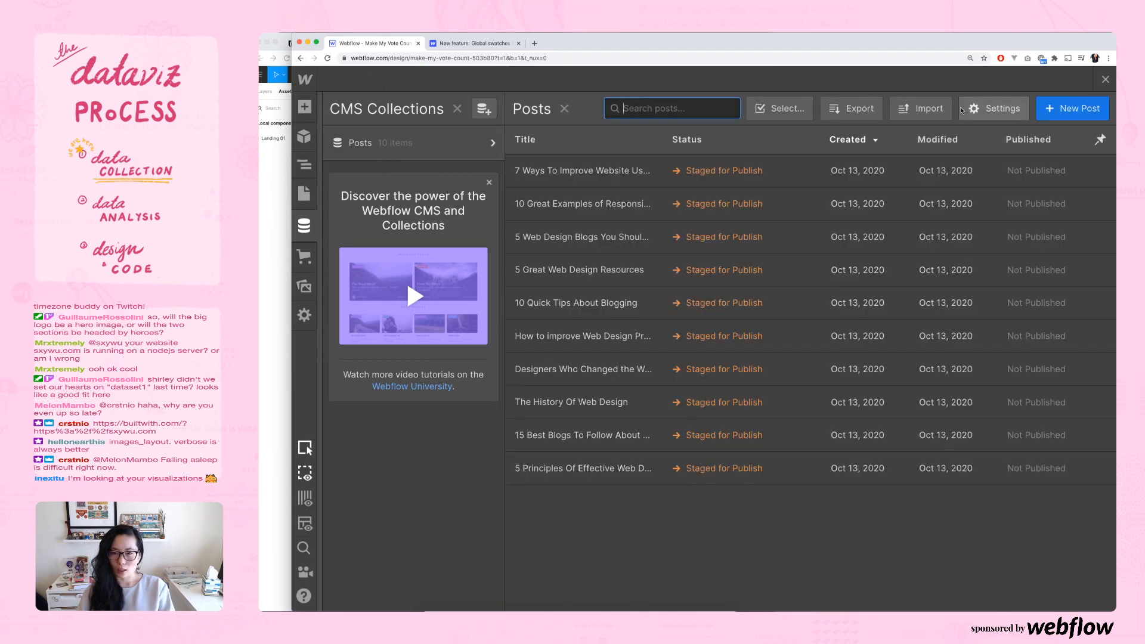
{"action": "left_click", "coordinate": [570, 111]}
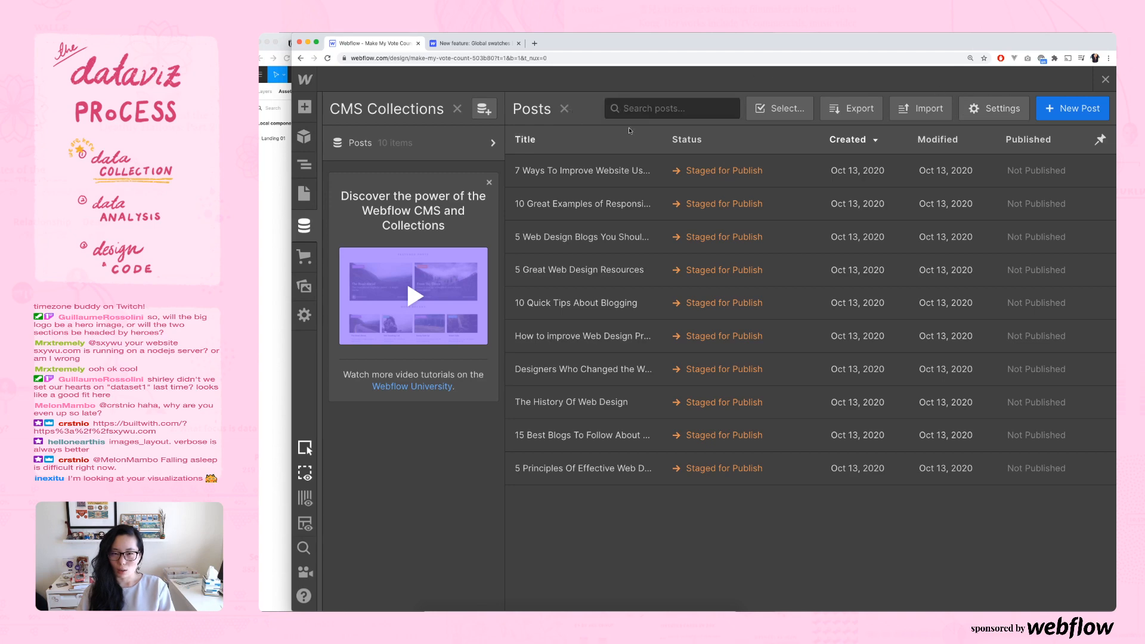
{"action": "left_click", "coordinate": [565, 108]}
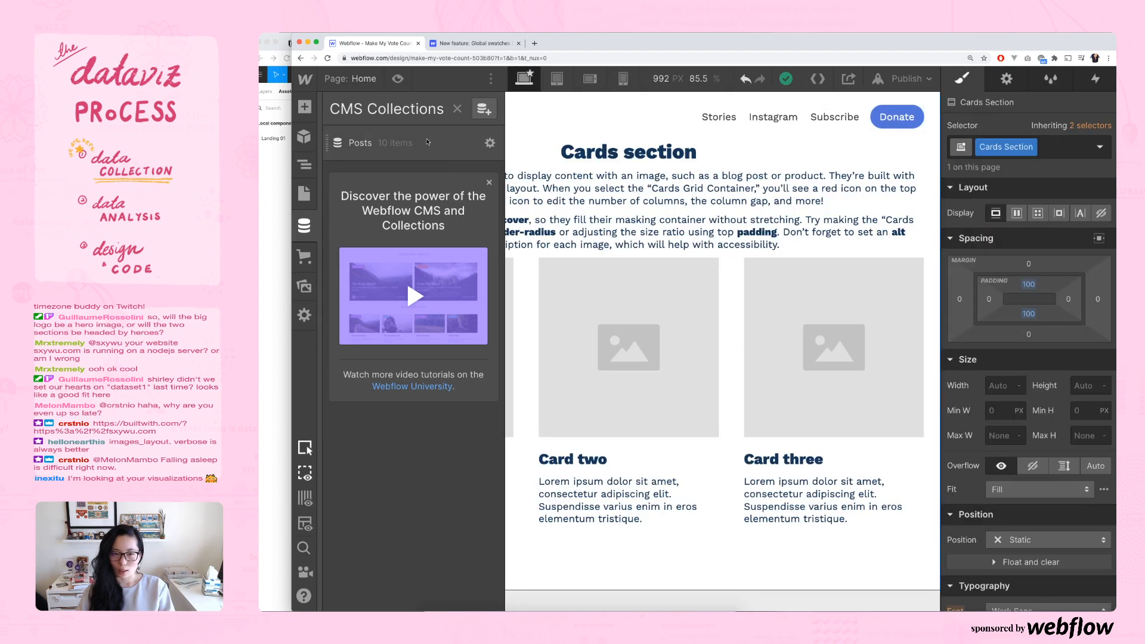
{"action": "left_click", "coordinate": [490, 143]}
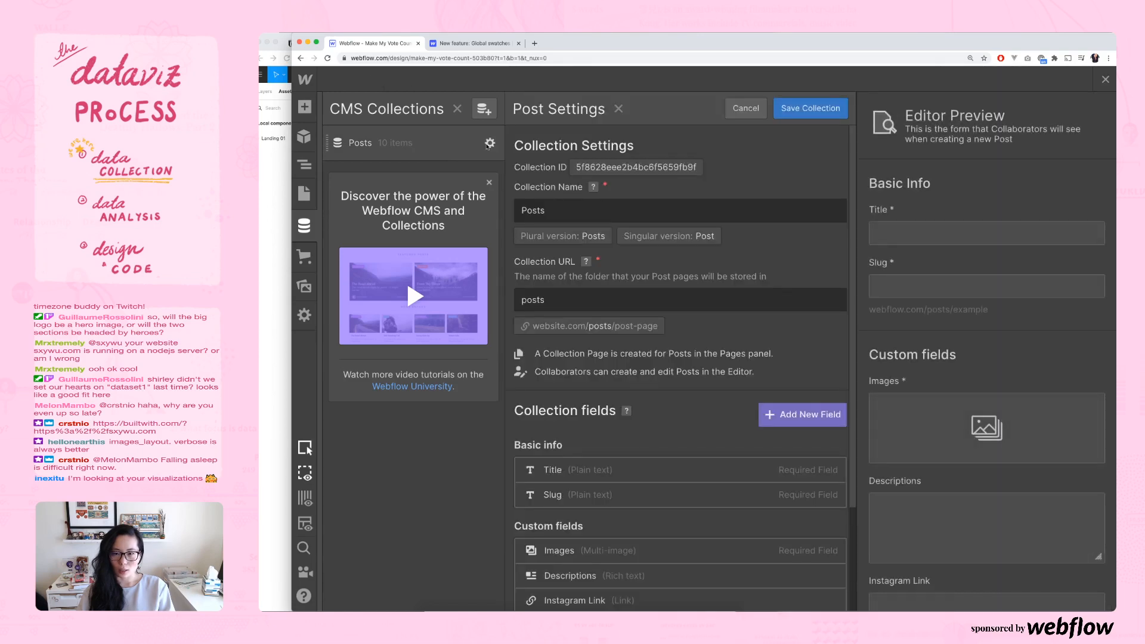
{"action": "scroll", "coordinate": [687, 227], "scroll_direction": "down", "scroll_amount": 3}
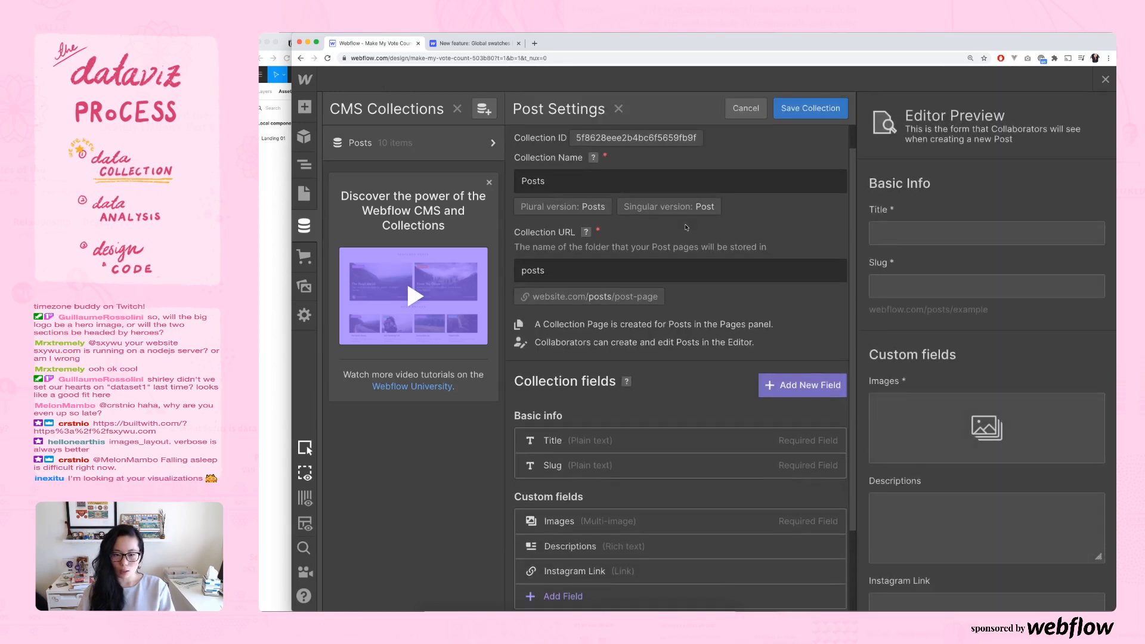
{"action": "scroll", "coordinate": [686, 227], "scroll_direction": "down", "scroll_amount": 1}
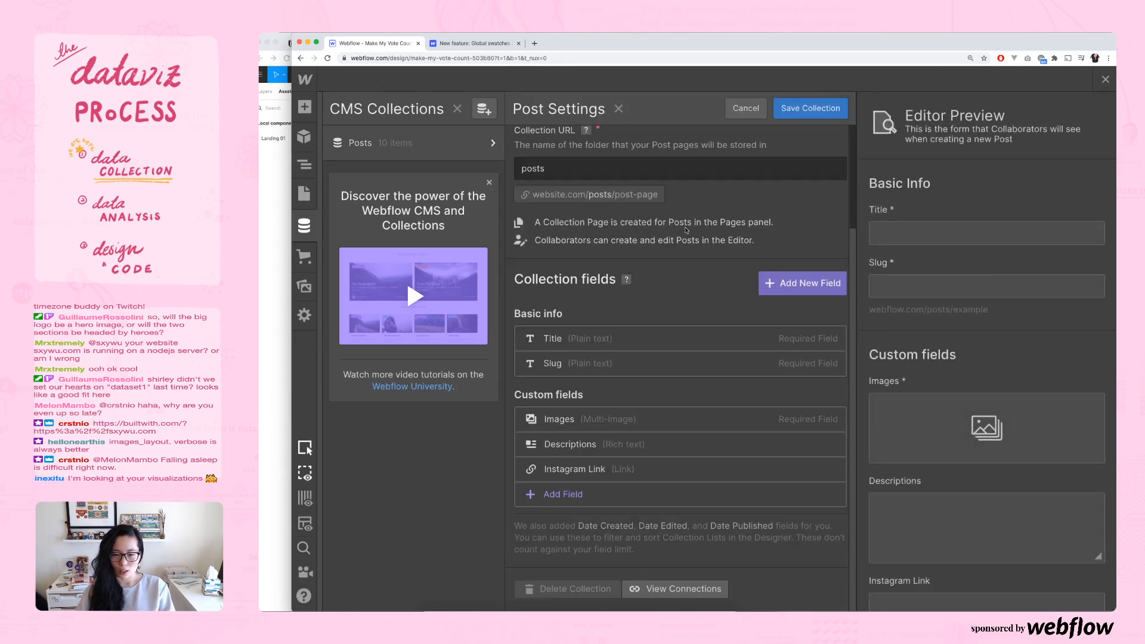
{"action": "left_click", "coordinate": [568, 495]}
{"action": "scroll", "coordinate": [575, 484], "scroll_direction": "down", "scroll_amount": 2}
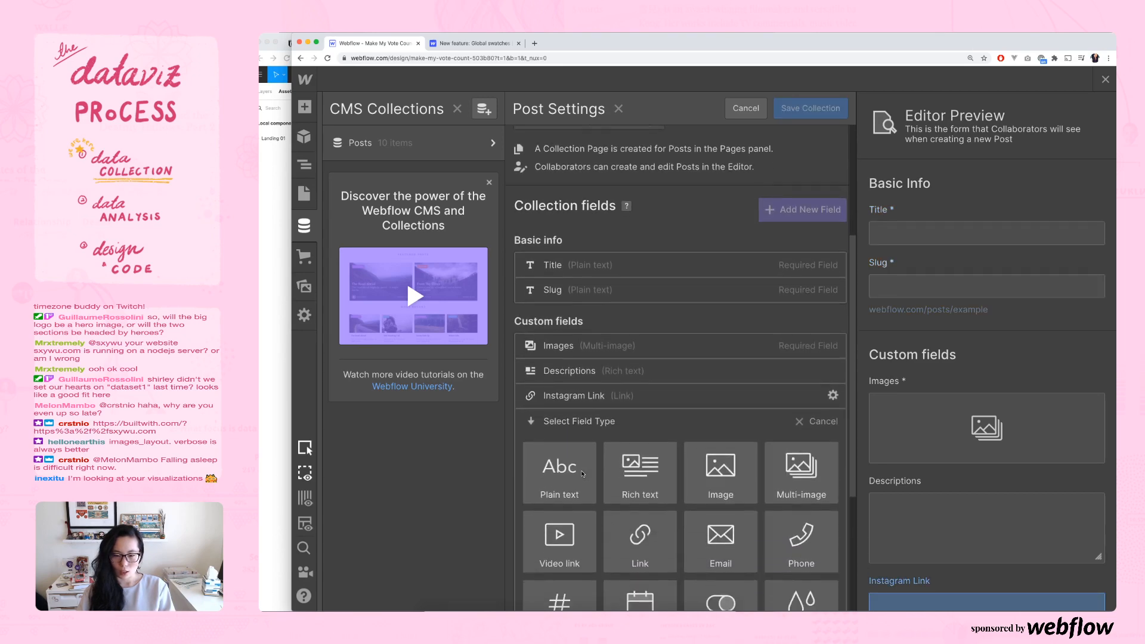
{"action": "scroll", "coordinate": [583, 474], "scroll_direction": "down", "scroll_amount": 4}
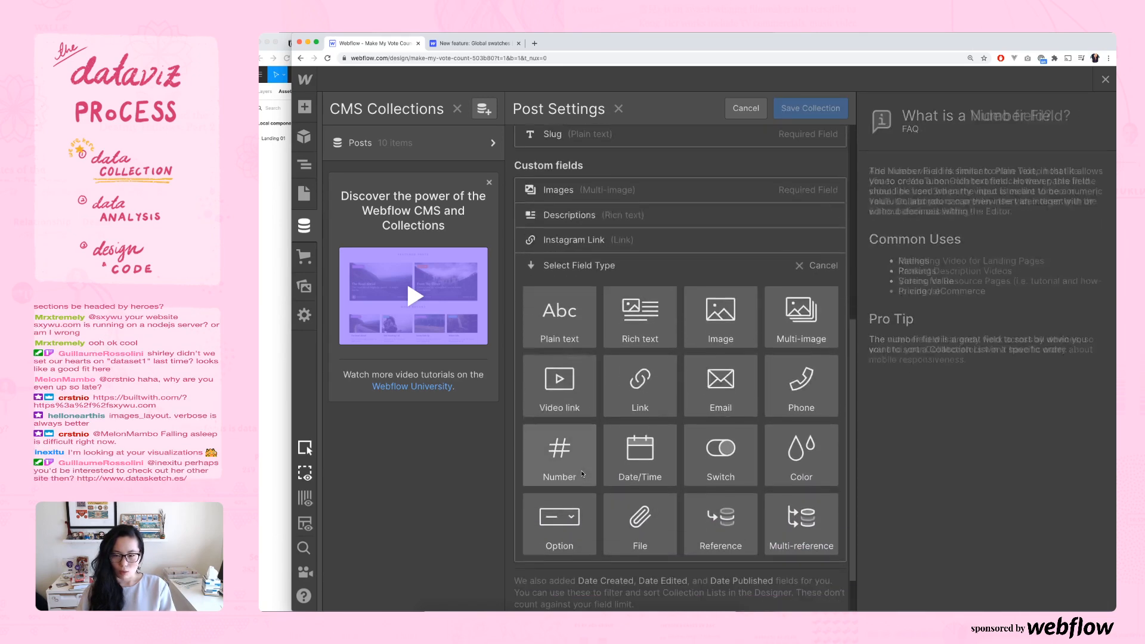
{"action": "scroll", "coordinate": [583, 474], "scroll_direction": "down", "scroll_amount": 1}
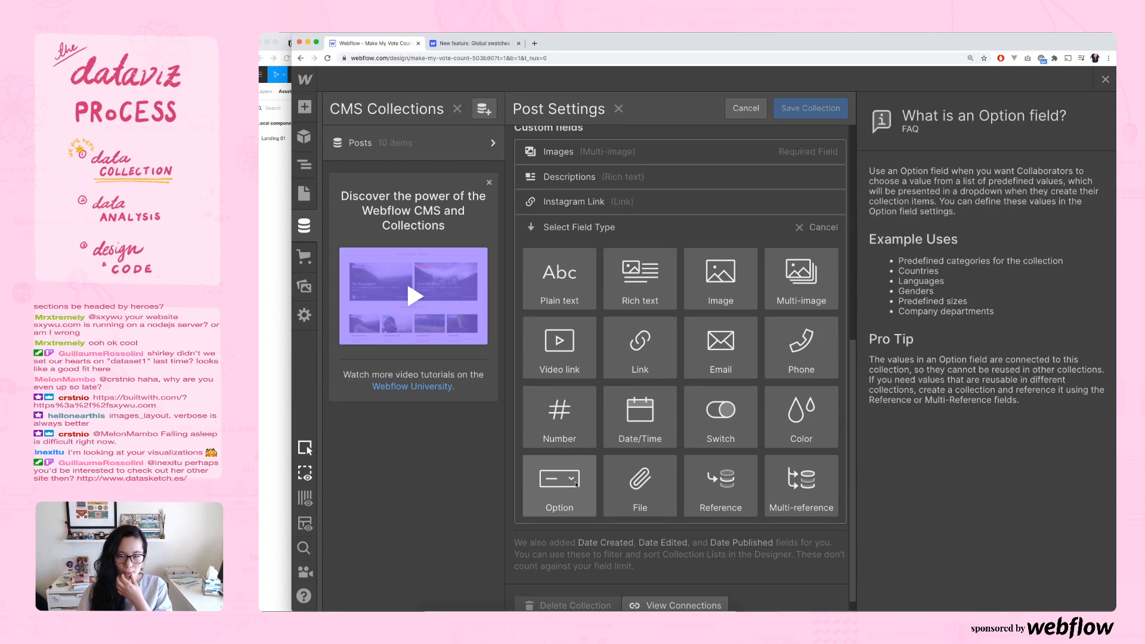
{"action": "left_click", "coordinate": [577, 484]}
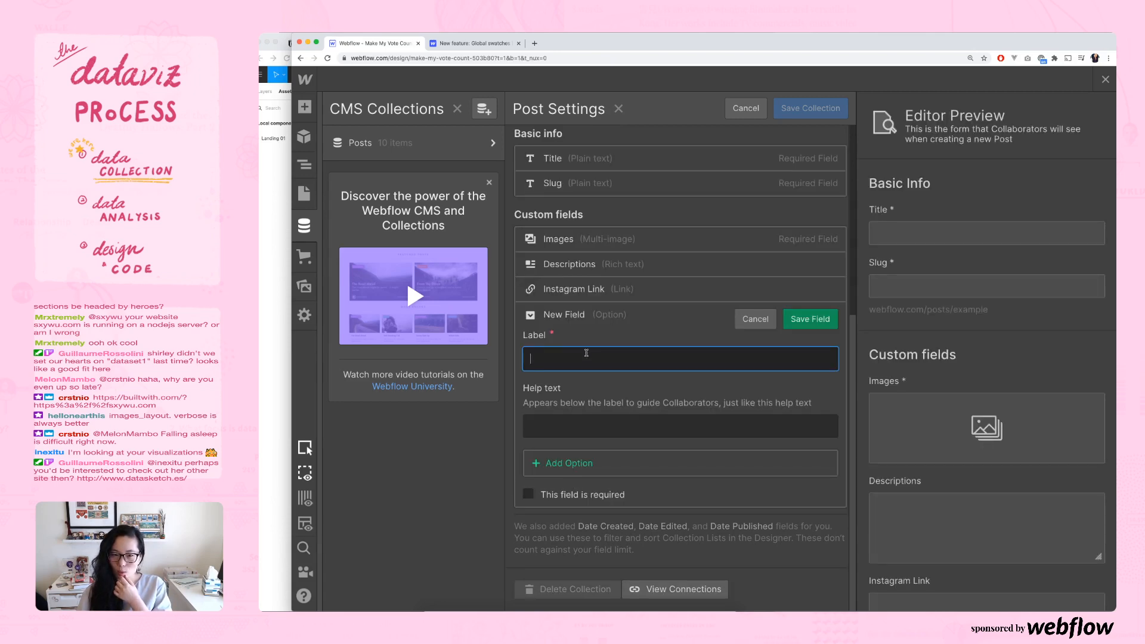
{"action": "left_click", "coordinate": [756, 319]}
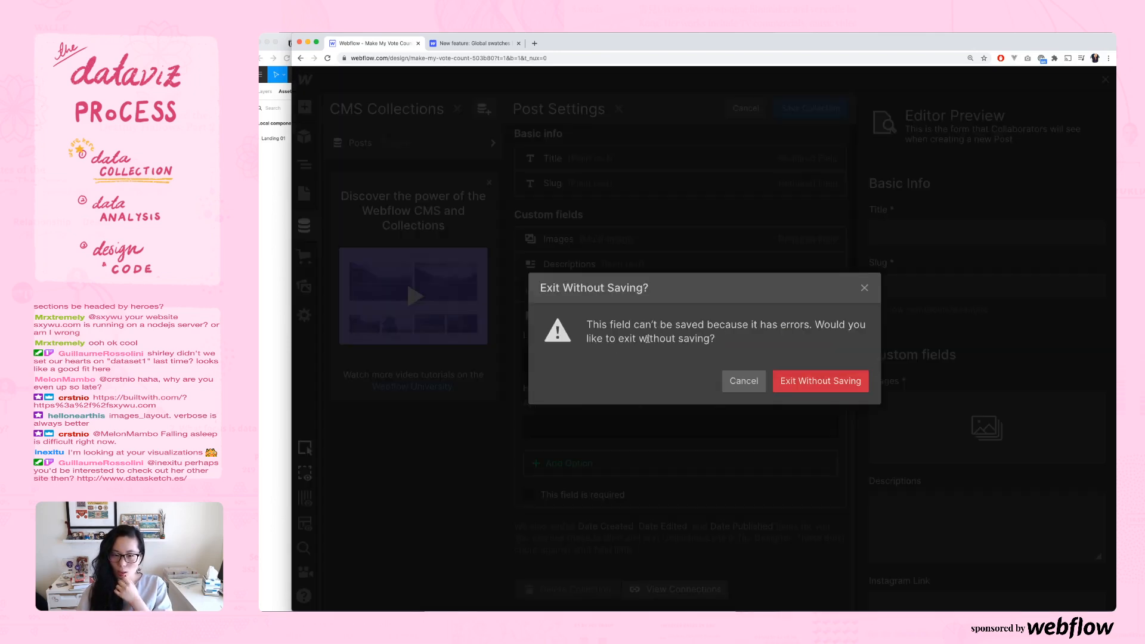
{"action": "left_click", "coordinate": [744, 380]}
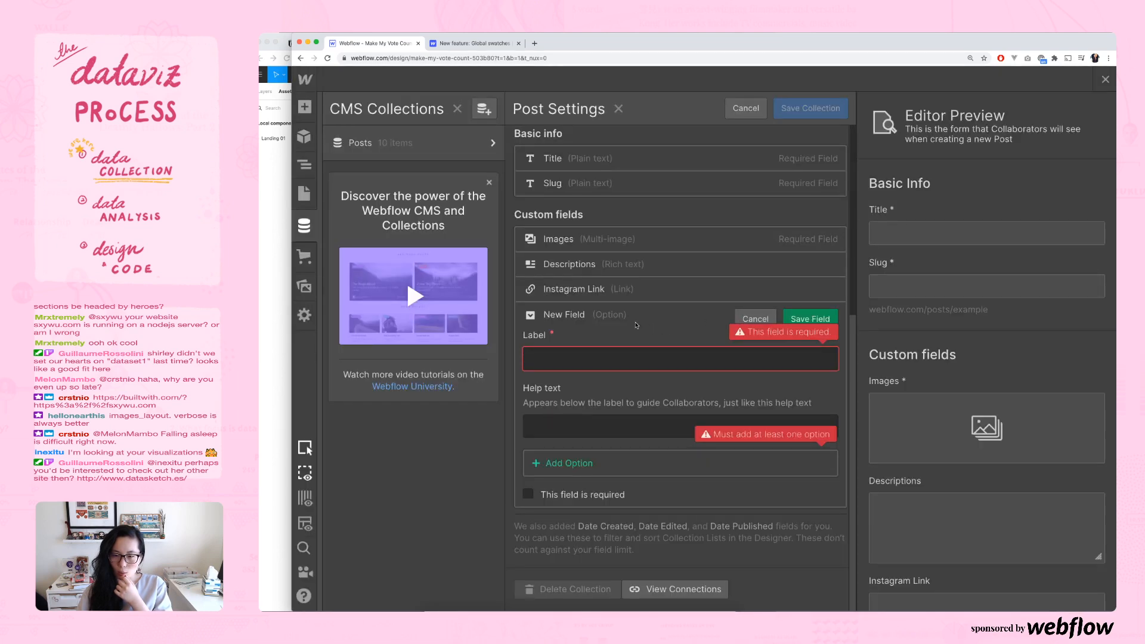
{"action": "left_click", "coordinate": [755, 320]}
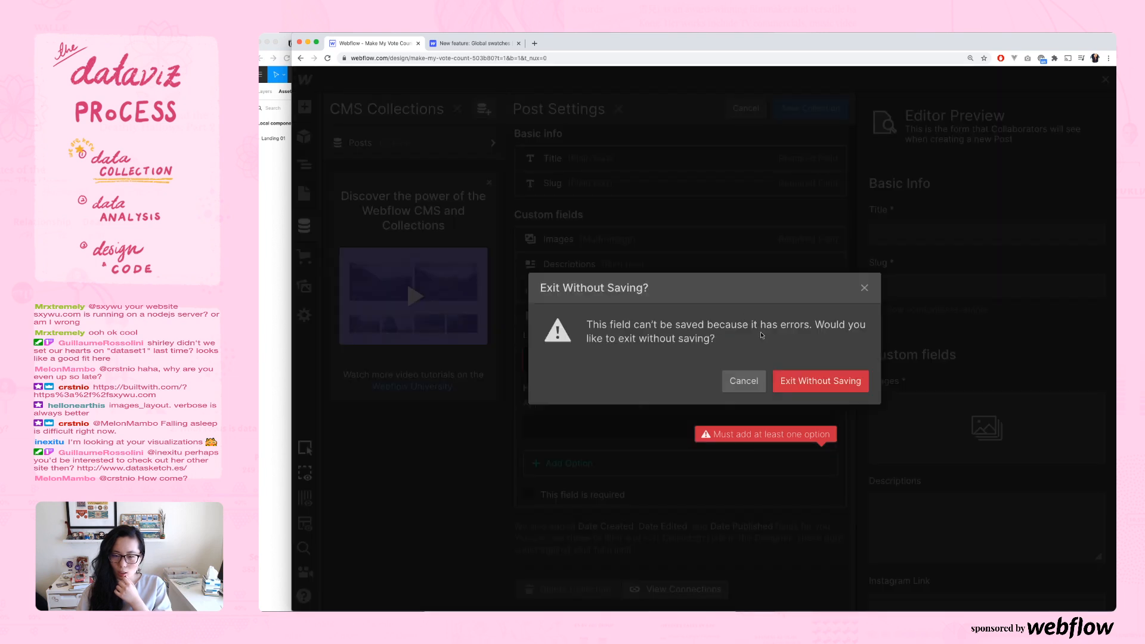
{"action": "left_click", "coordinate": [826, 380]}
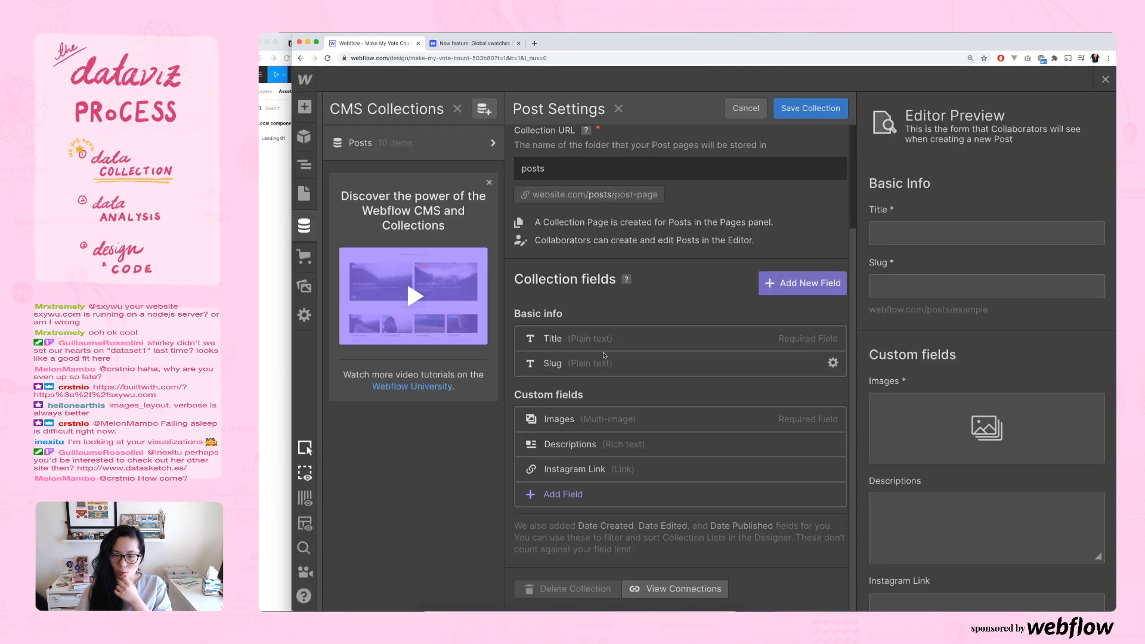
- Add an Option field labelled "Section" to the custom fields of the Posts collection
{"action": "left_click", "coordinate": [568, 500]}
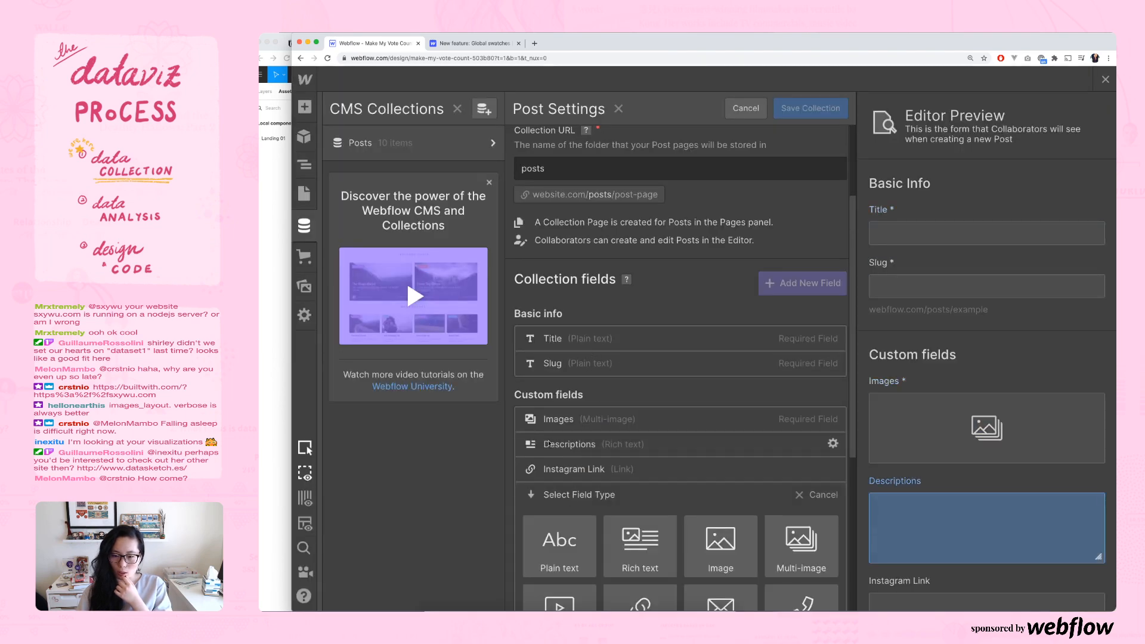
{"action": "scroll", "coordinate": [549, 443], "scroll_direction": "down", "scroll_amount": 3}
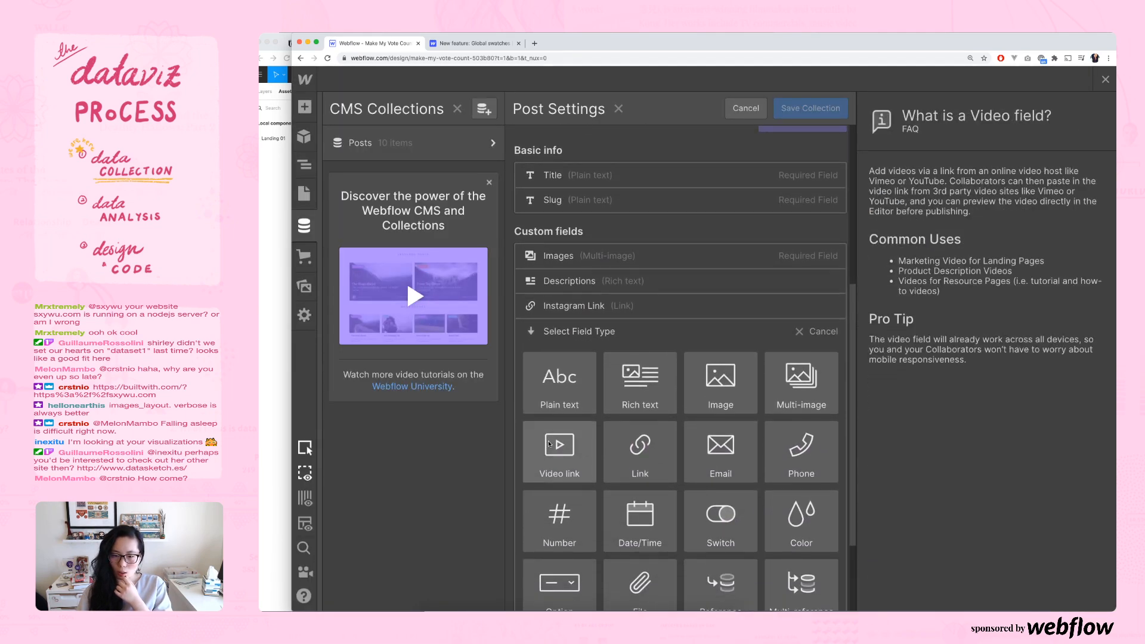
{"action": "scroll", "coordinate": [550, 549], "scroll_direction": "down", "scroll_amount": 3}
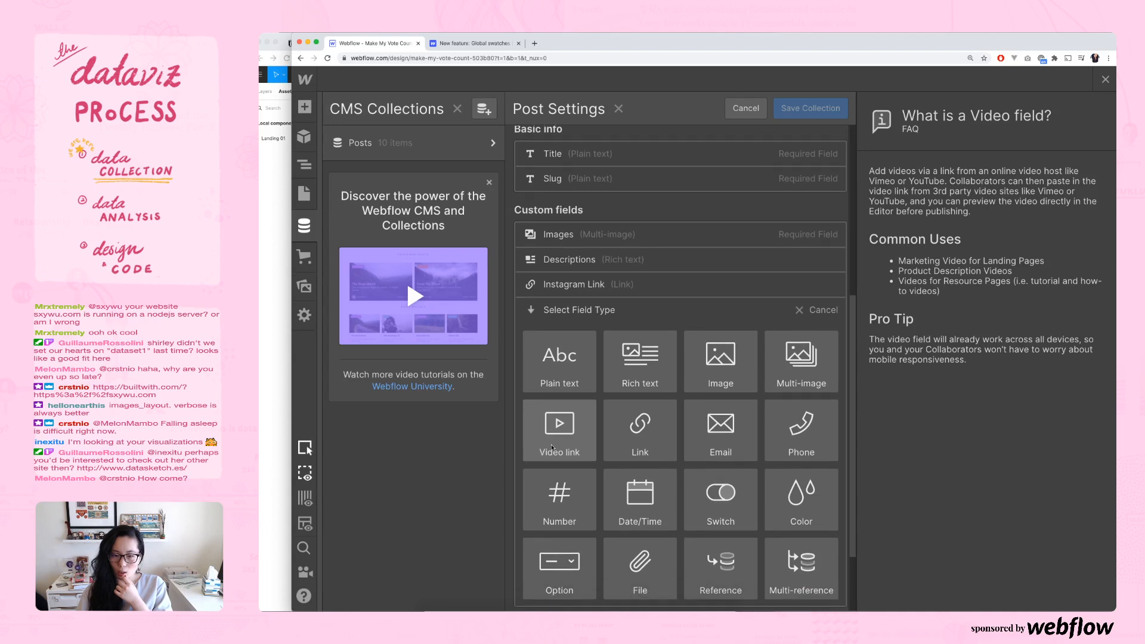
{"action": "left_click", "coordinate": [550, 547]}
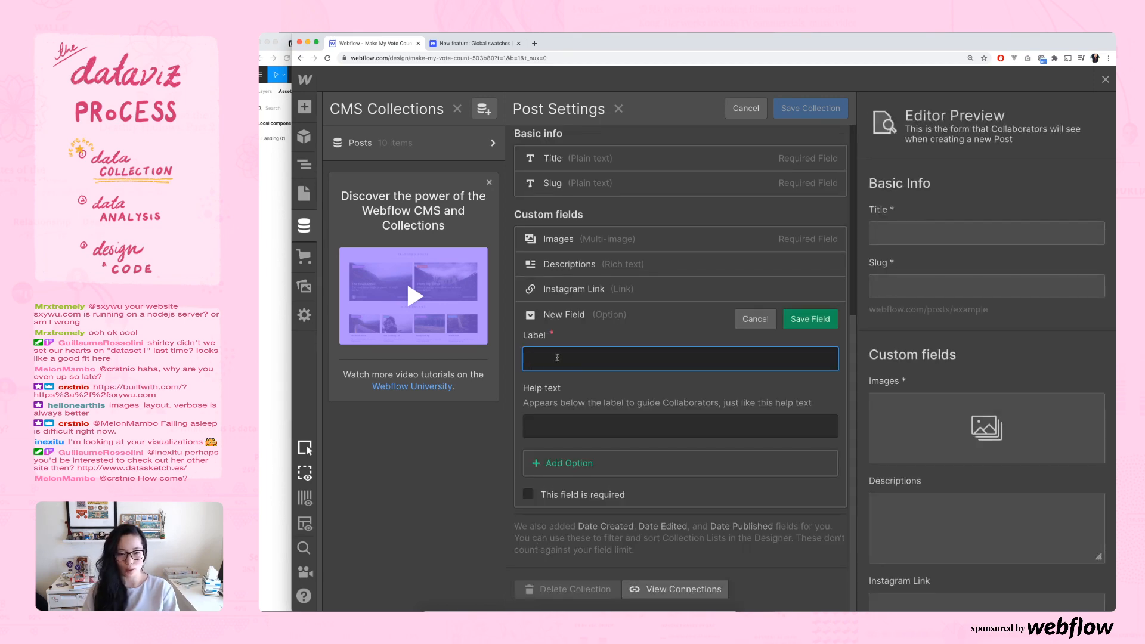
{"action": "type", "text": "Section"}
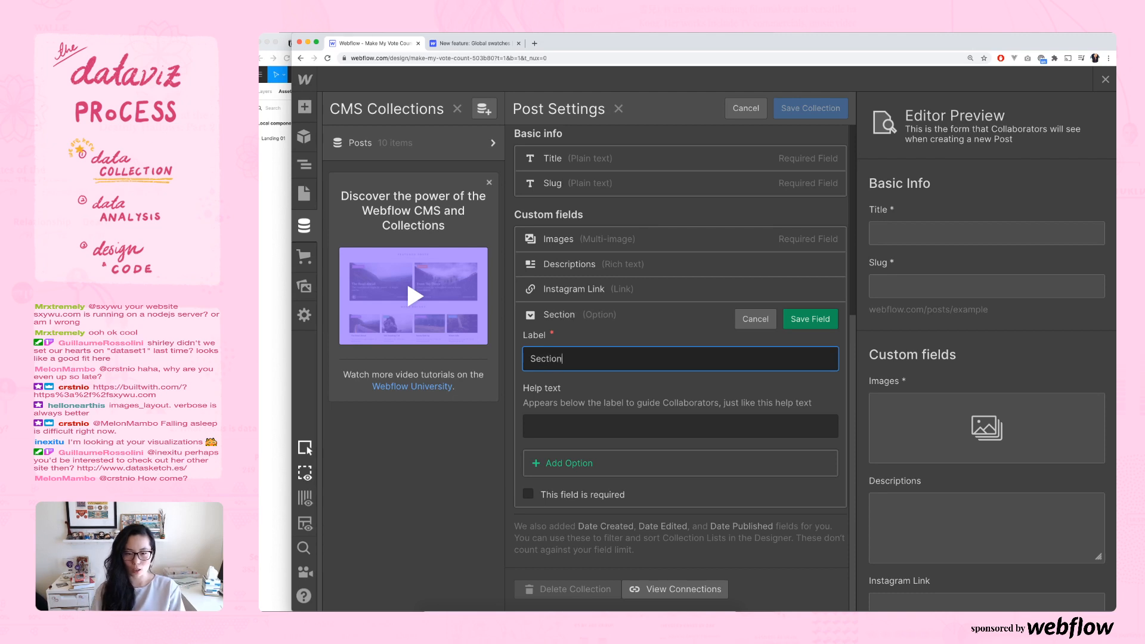
- Add the option "Pre-voting" to the Section field, check the section names in the Figma design and return to Webflow
{"action": "left_click", "coordinate": [583, 468]}
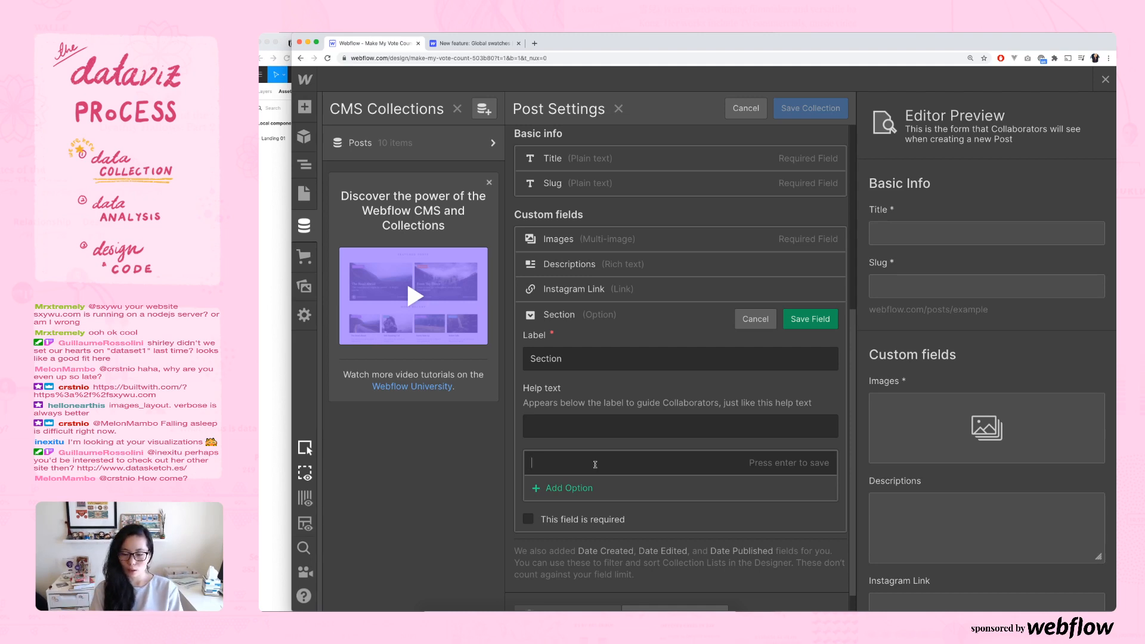
{"action": "type", "text": "Pre-voting"}
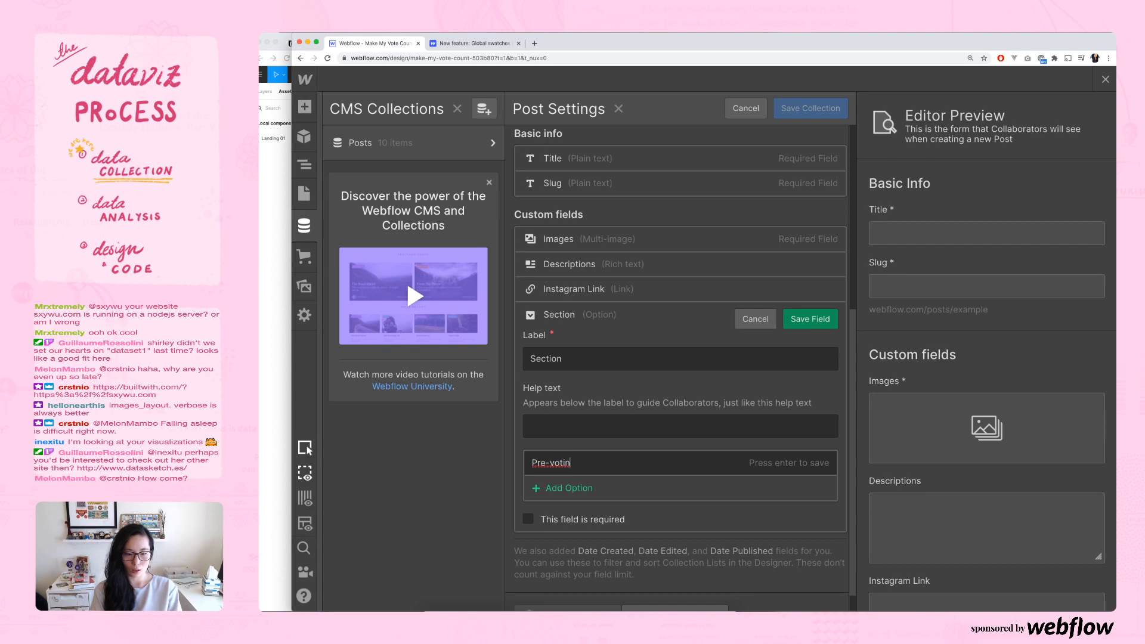
{"action": "left_click", "coordinate": [571, 488]}
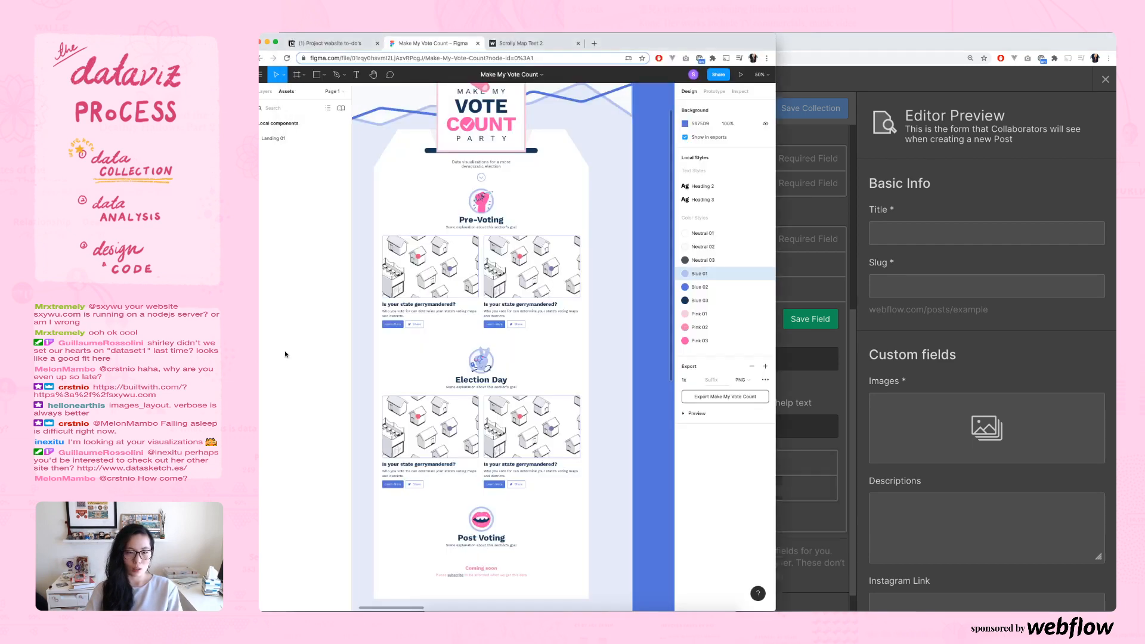
{"action": "left_click", "coordinate": [285, 355]}
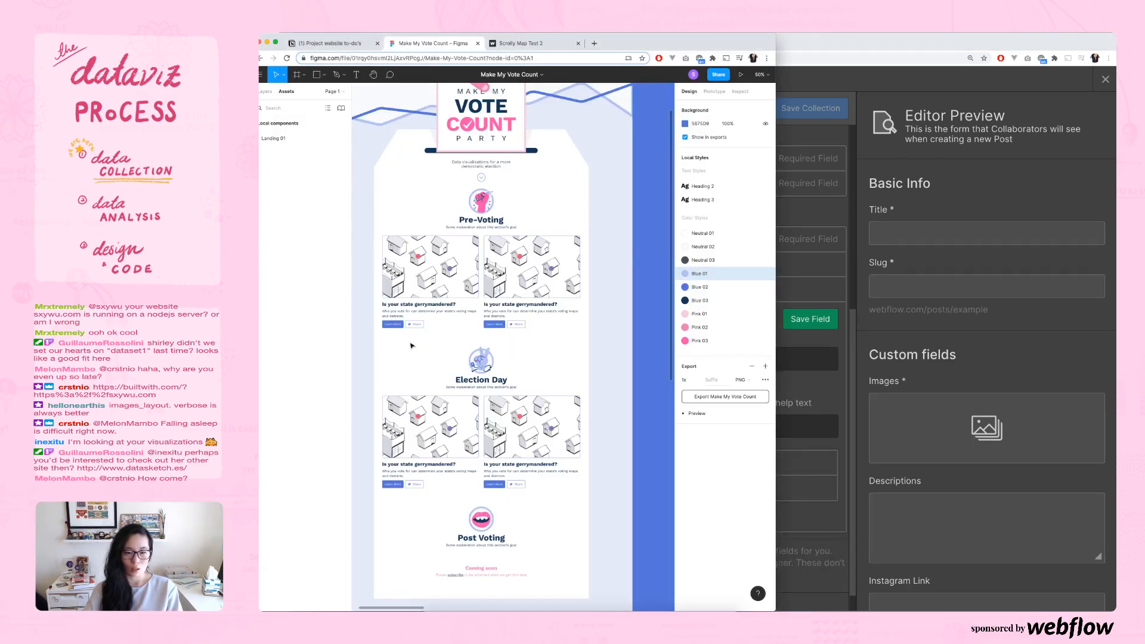
{"action": "scroll", "coordinate": [412, 346], "scroll_direction": "down", "scroll_amount": 1}
{"action": "left_click", "coordinate": [907, 430]}
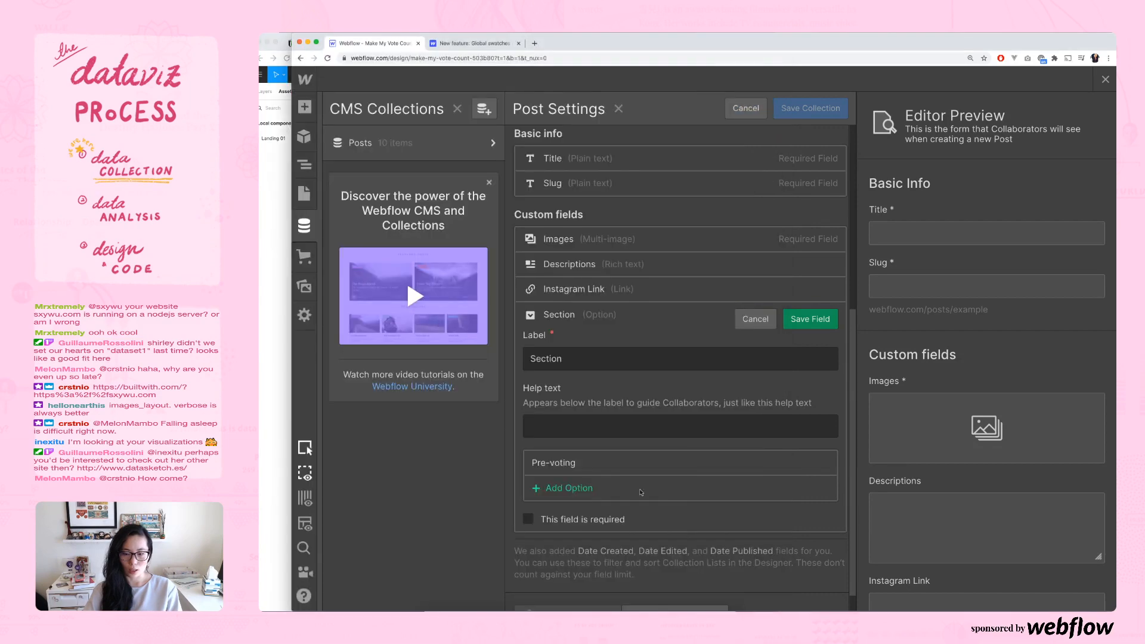
- Add the options "Election Day" and "Post-voting" to the Section field
{"action": "left_click", "coordinate": [568, 488]}
{"action": "type", "text": "Se"}
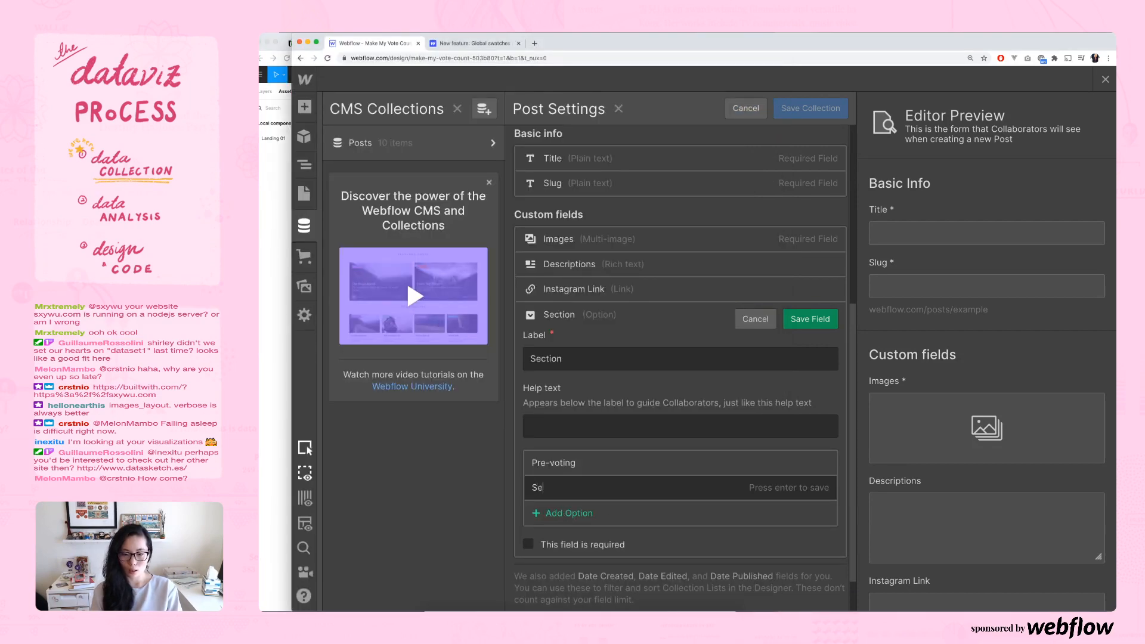
{"action": "key", "text": "BackSpace"}
{"action": "key", "text": "BackSpace"}
{"action": "type", "text": "Election D"}
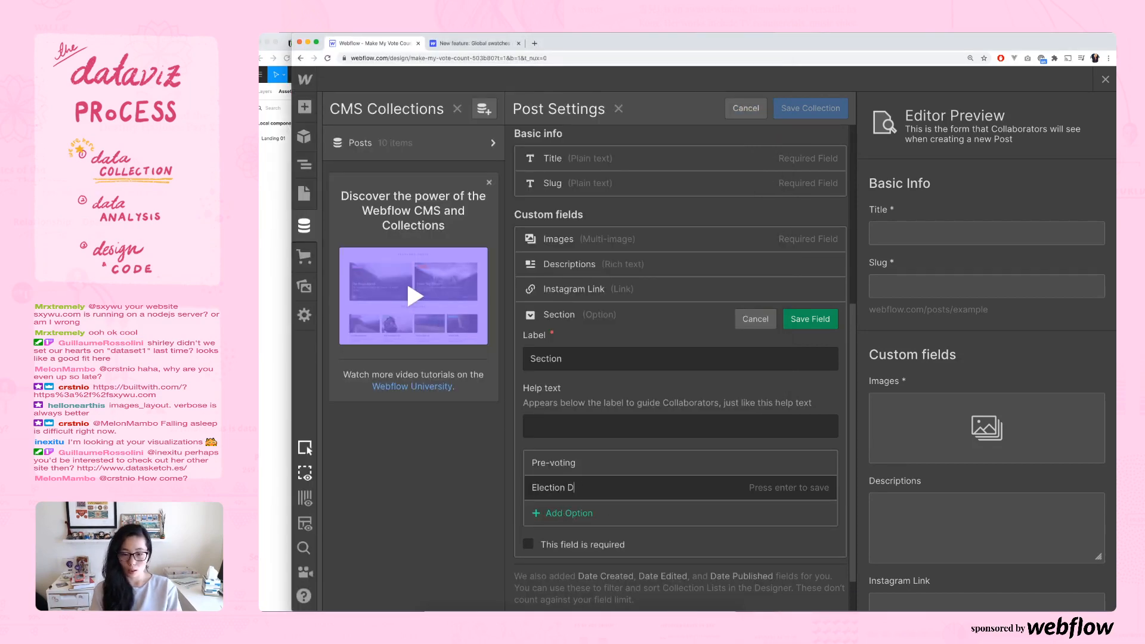
{"action": "type", "text": "ay"}
{"action": "key", "text": "Return"}
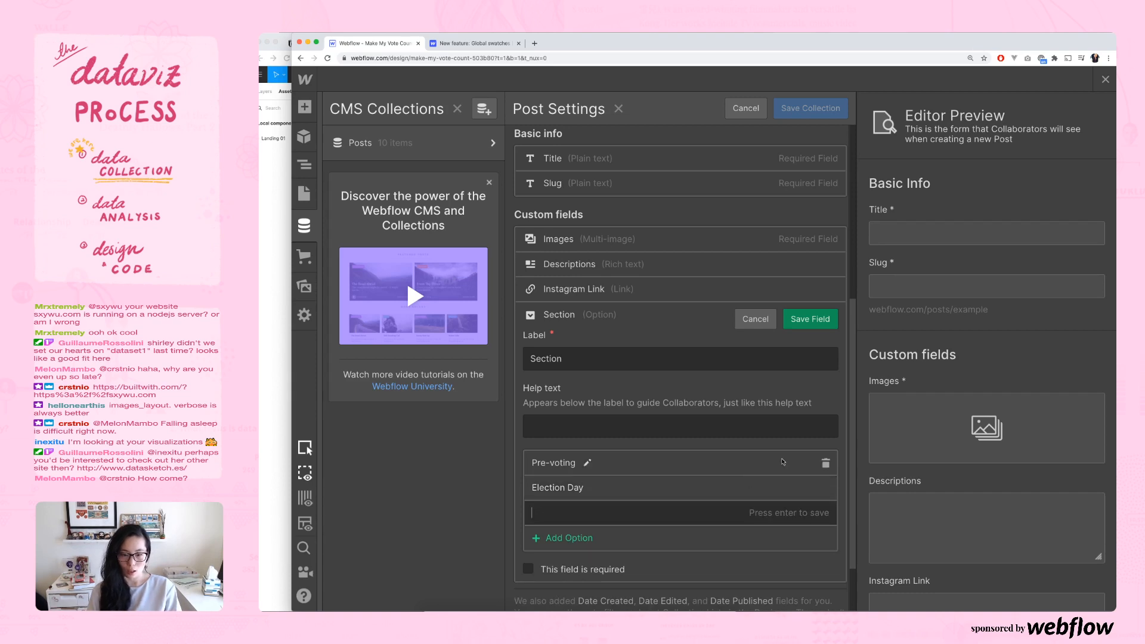
{"action": "type", "text": "Post-voting"}
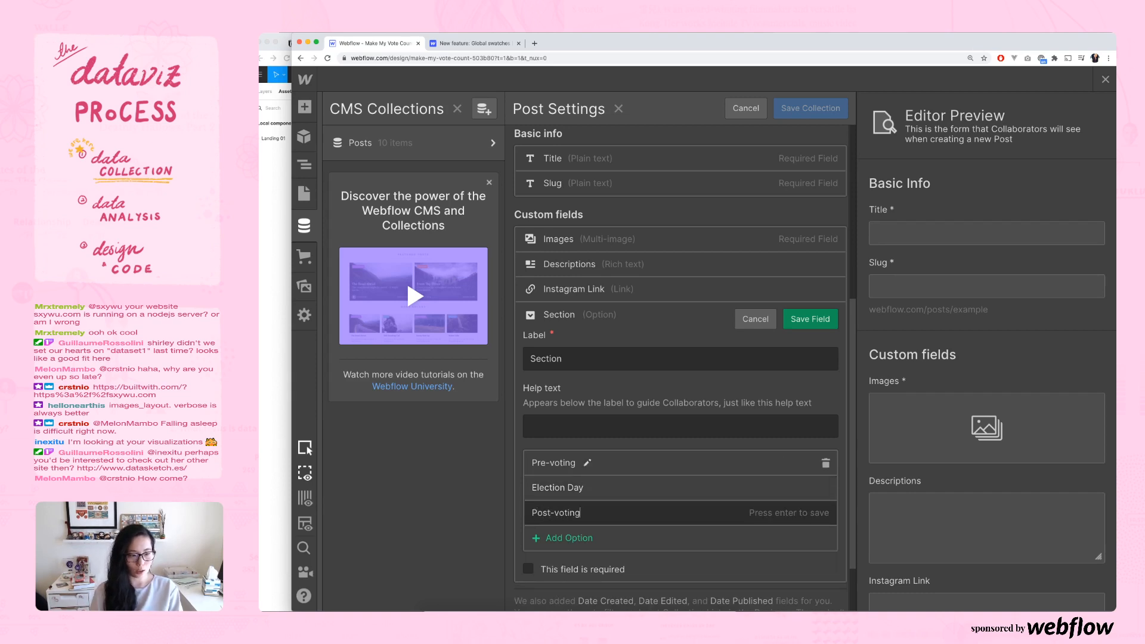
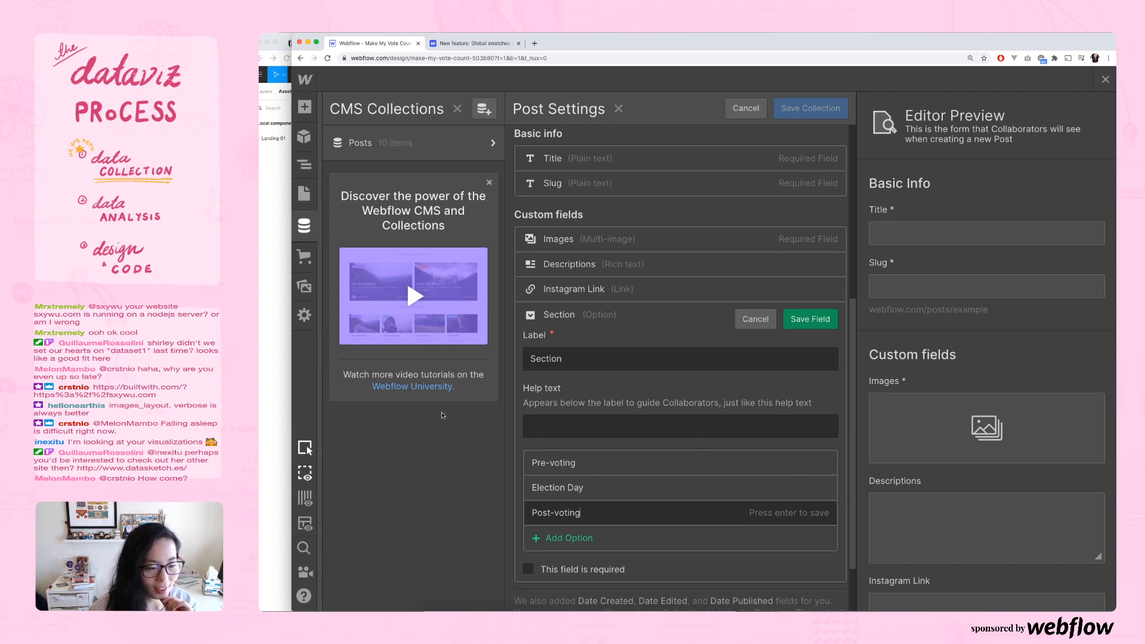
- Save the Section field and the changed Posts collection
{"action": "scroll", "coordinate": [704, 350], "scroll_direction": "down", "scroll_amount": 2}
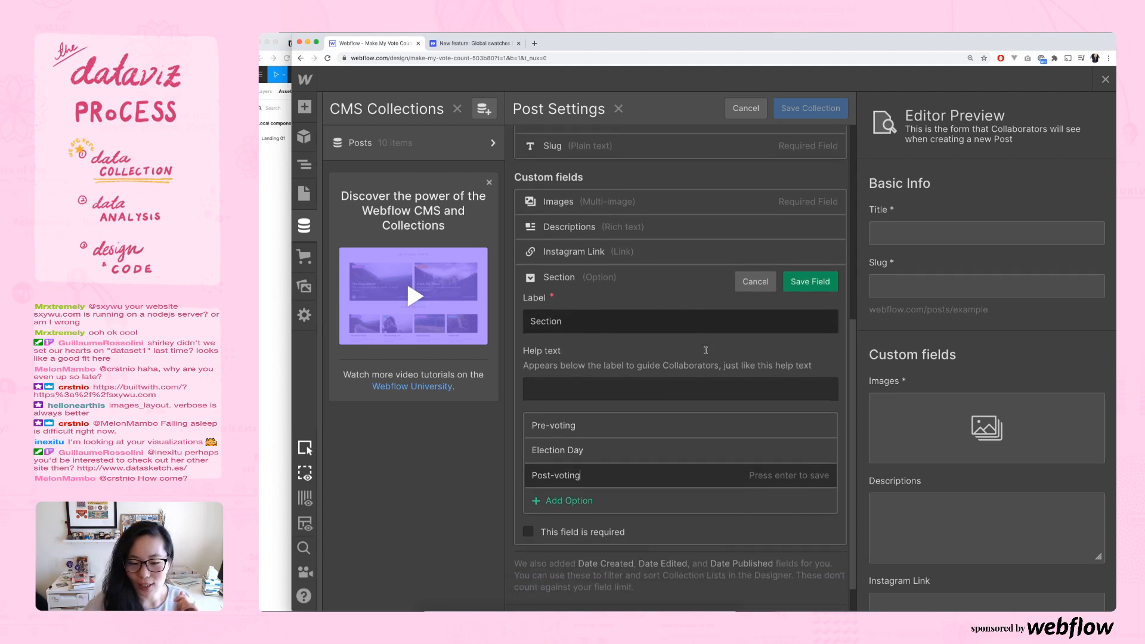
{"action": "left_click", "coordinate": [810, 276]}
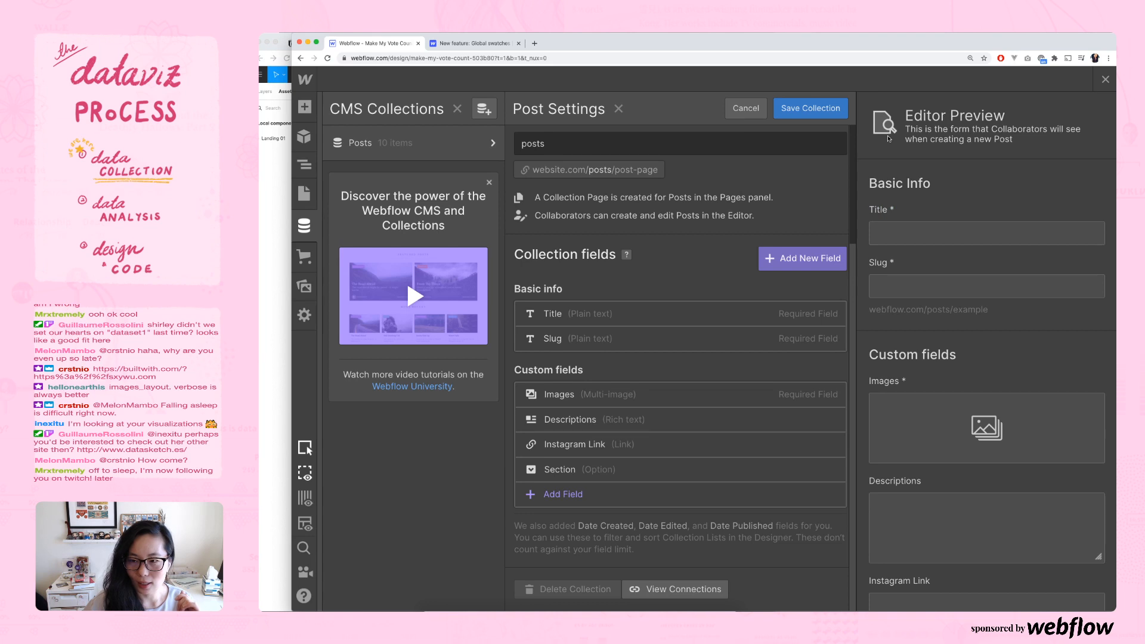
{"action": "left_click", "coordinate": [837, 116]}
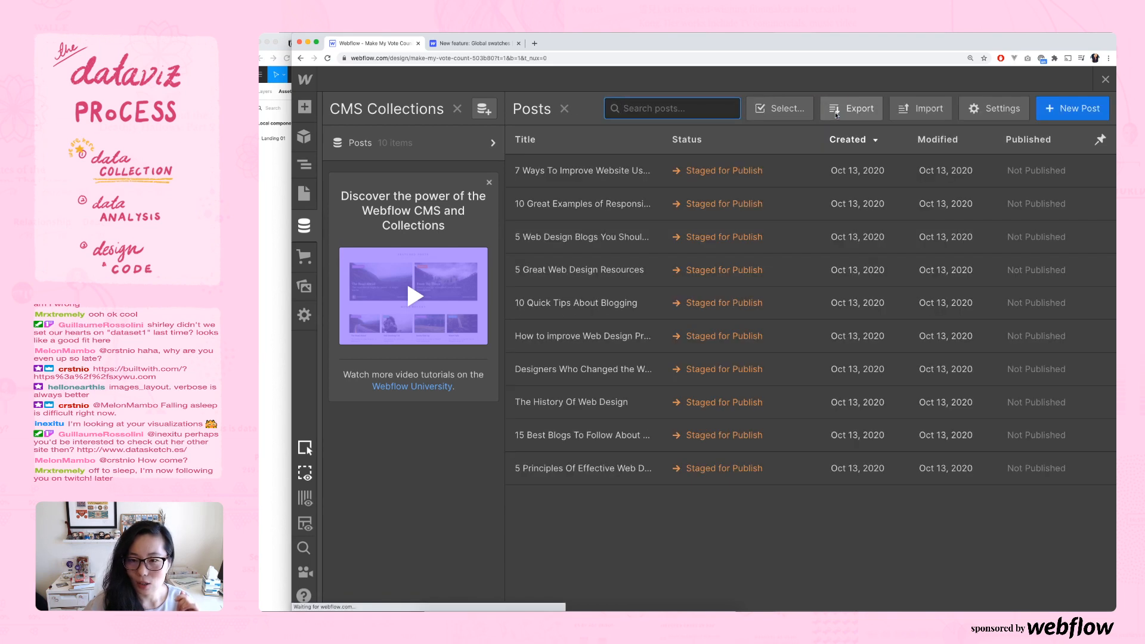
- Check the Section field of the post "7 Ways To Improve Website Usability And Accessibility" and return to the list of posts
{"action": "left_click", "coordinate": [775, 174]}
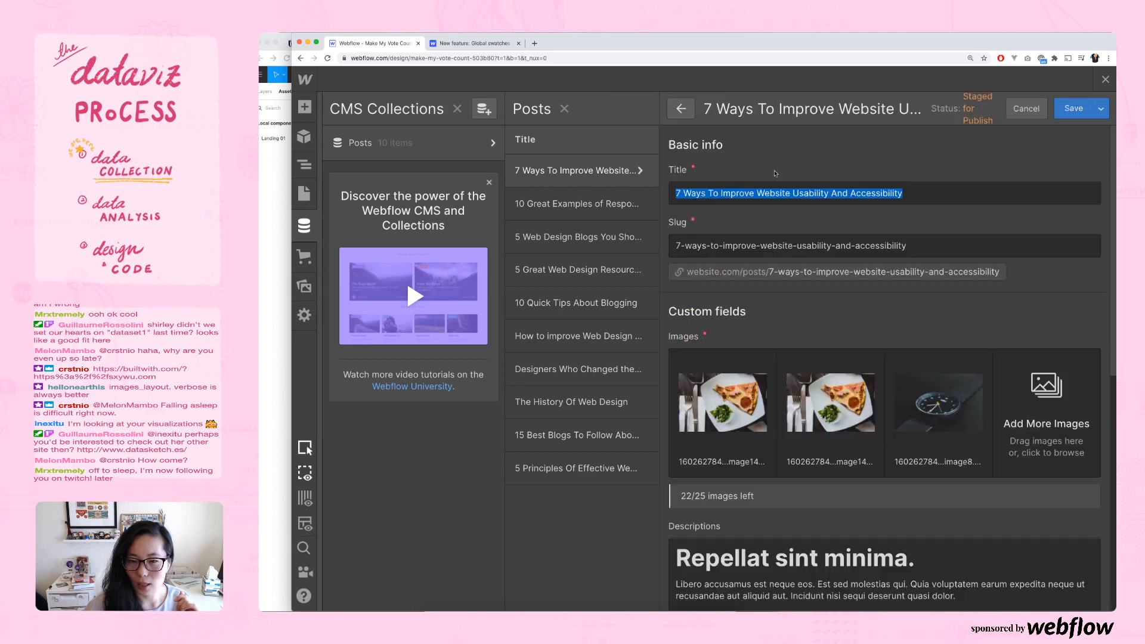
{"action": "scroll", "coordinate": [776, 173], "scroll_direction": "down", "scroll_amount": 10}
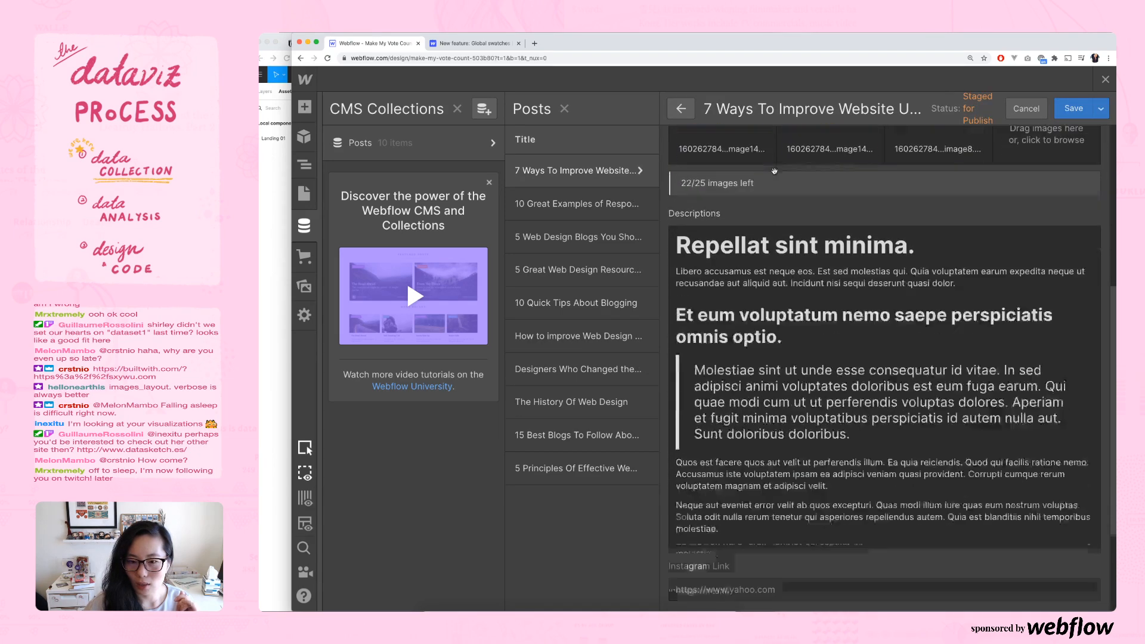
{"action": "scroll", "coordinate": [775, 172], "scroll_direction": "down", "scroll_amount": 2}
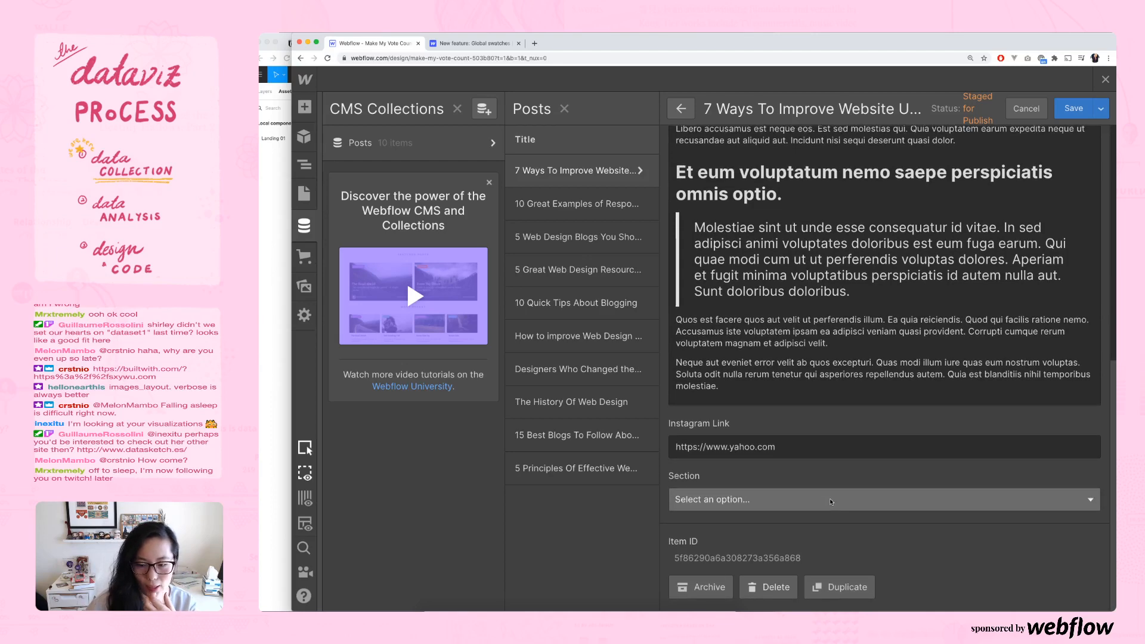
{"action": "left_click", "coordinate": [684, 108]}
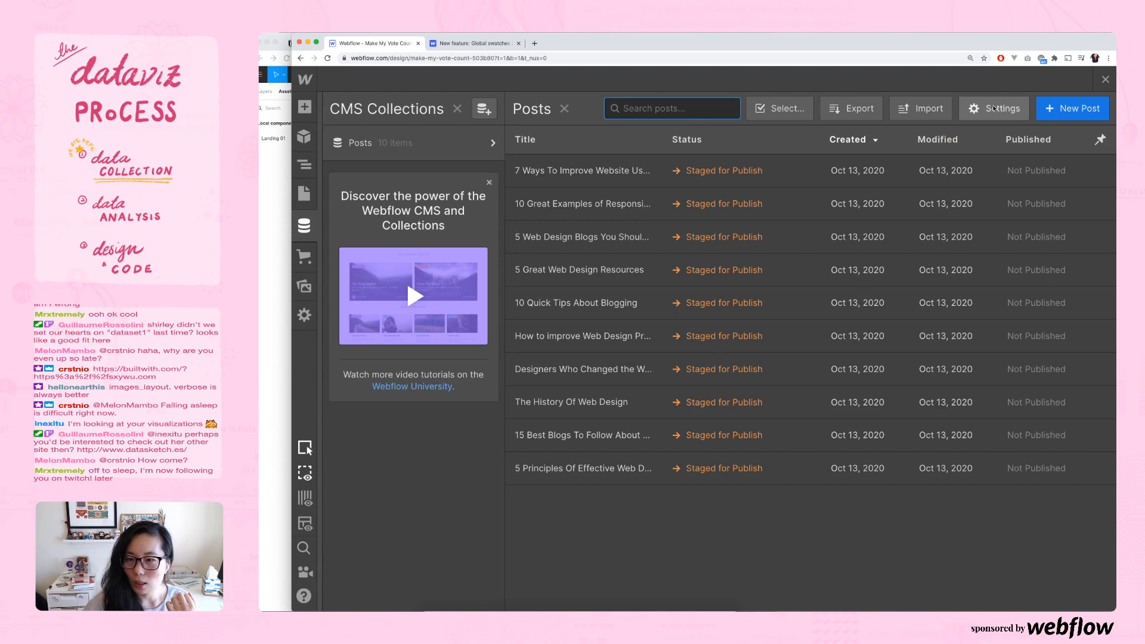
- Permanently delete all the posts in the Posts collection and create 5 new sample items
{"action": "left_click", "coordinate": [779, 108]}
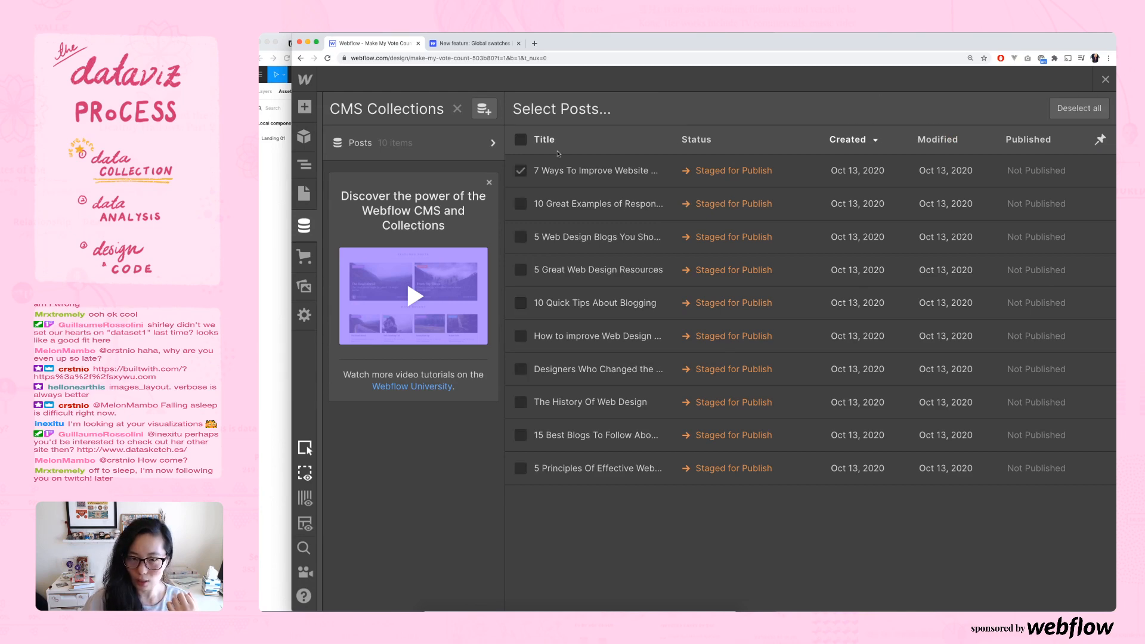
{"action": "left_click", "coordinate": [522, 140]}
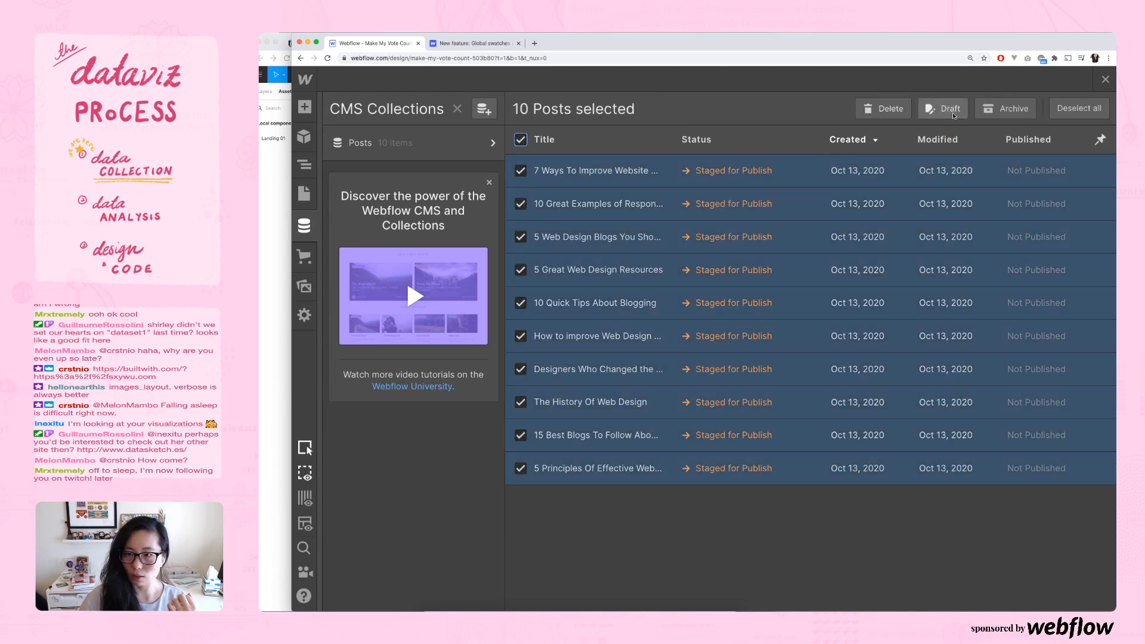
{"action": "left_click", "coordinate": [891, 110]}
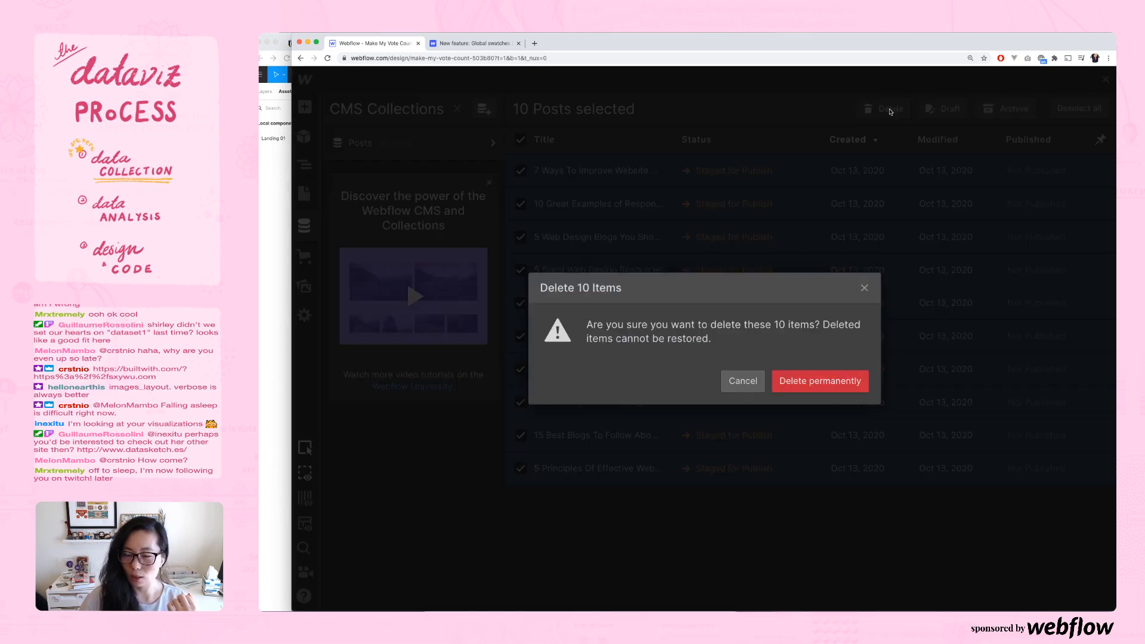
{"action": "left_click", "coordinate": [834, 386]}
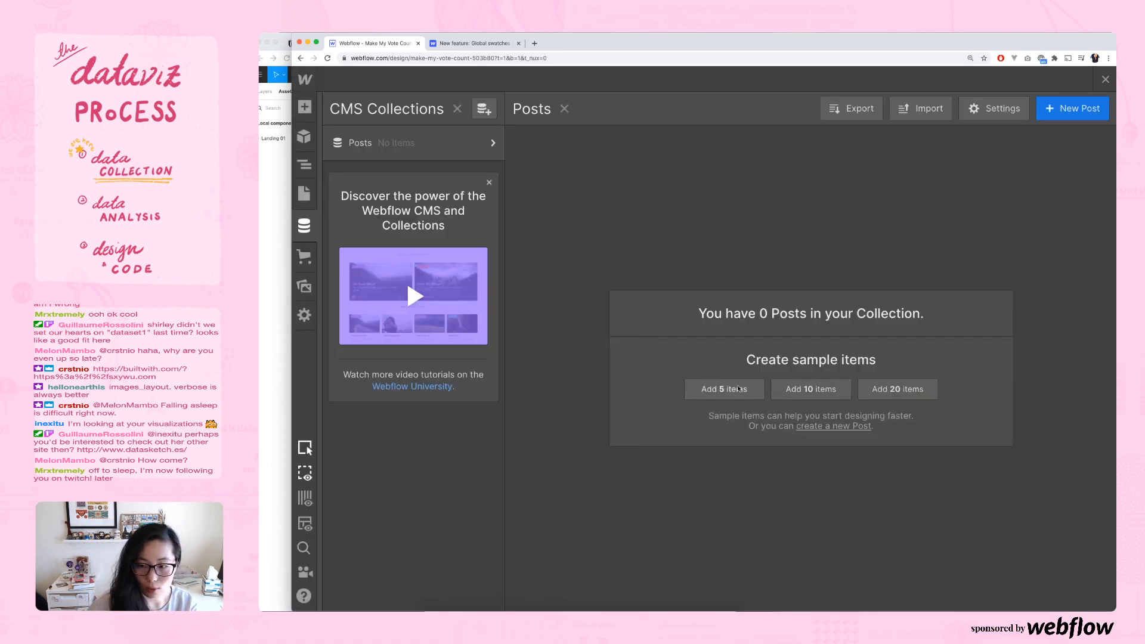
{"action": "left_click", "coordinate": [740, 388]}
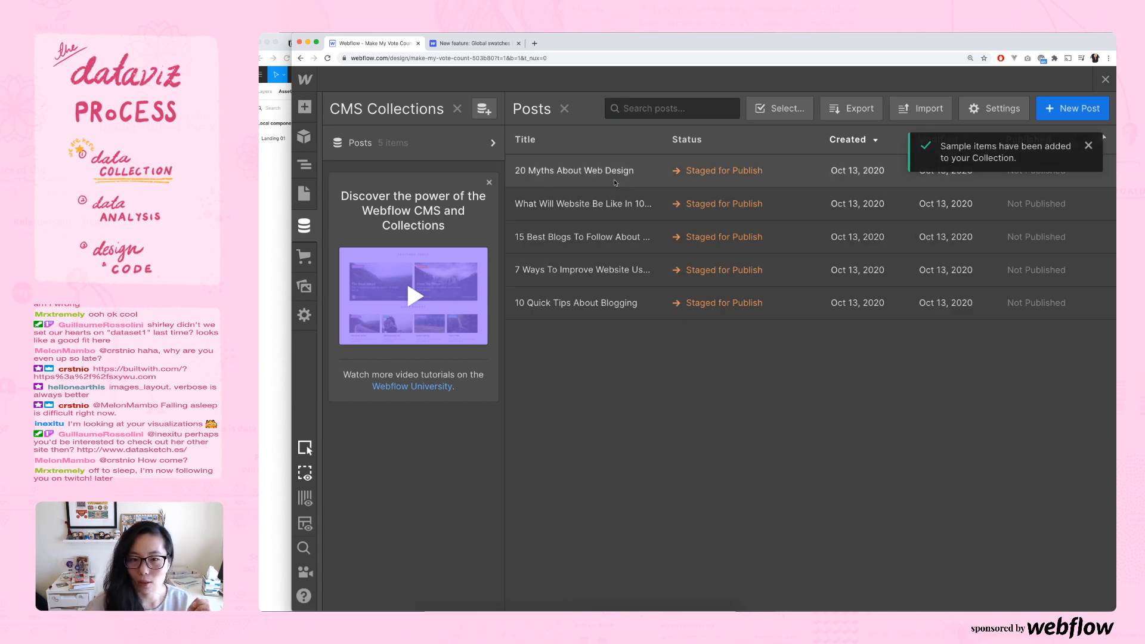
- Open the post "20 Myths About Web Design", review its images, descriptions, Instagram link and section fields, and return to the posts list
{"action": "left_click", "coordinate": [615, 183]}
{"action": "key", "text": "Escape"}
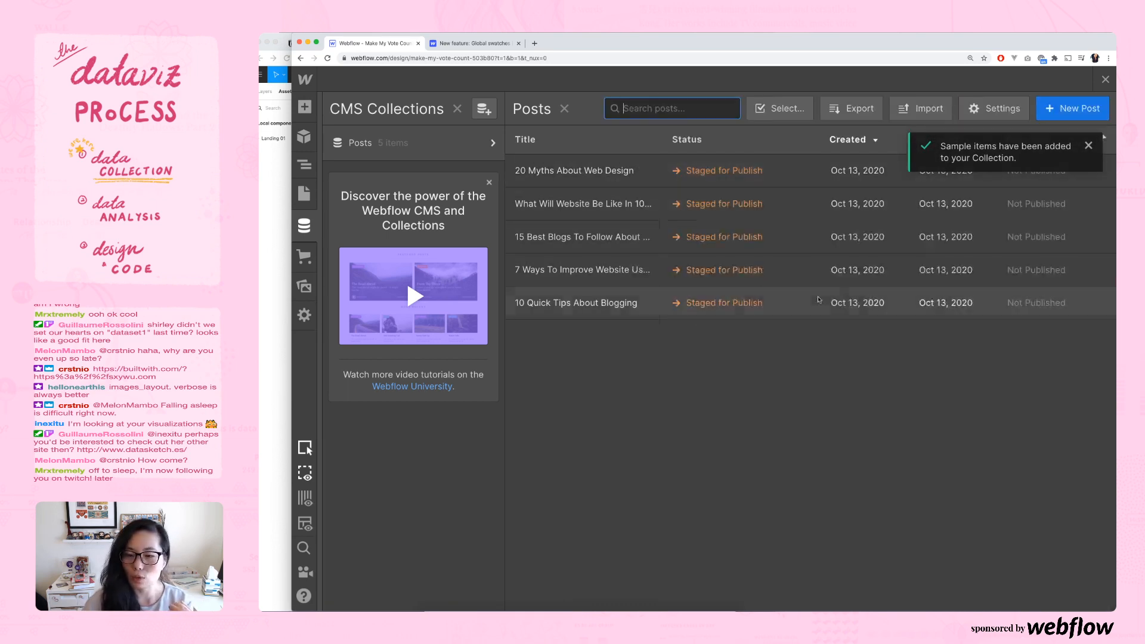
{"action": "left_click", "coordinate": [550, 174]}
{"action": "scroll", "coordinate": [927, 303], "scroll_direction": "down", "scroll_amount": 2}
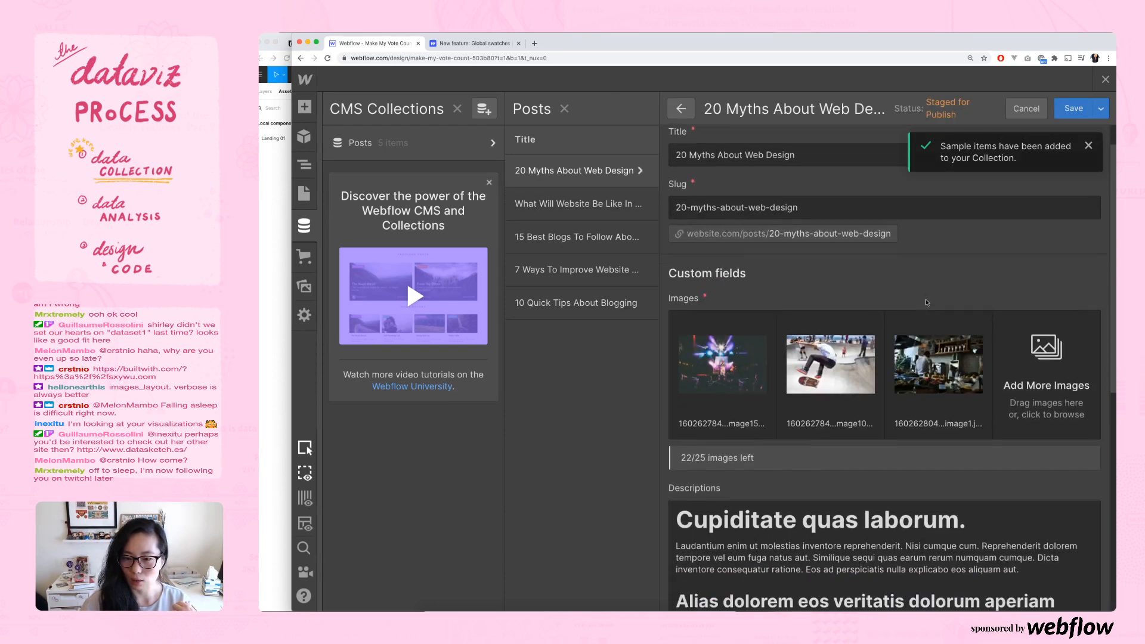
{"action": "scroll", "coordinate": [926, 302], "scroll_direction": "down", "scroll_amount": 5}
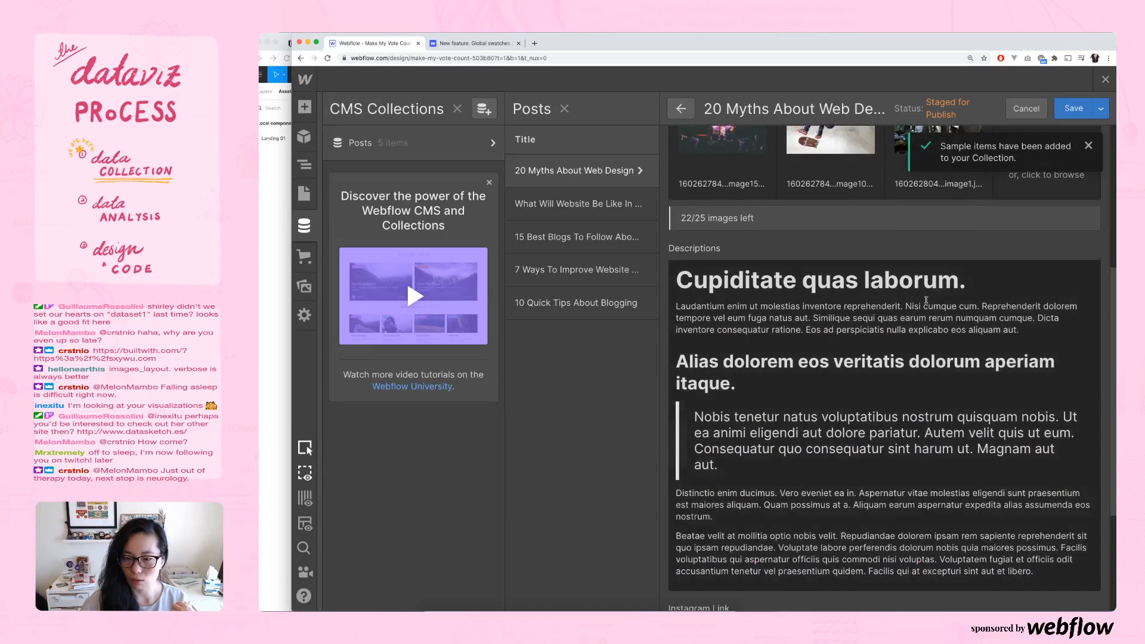
{"action": "scroll", "coordinate": [926, 300], "scroll_direction": "down", "scroll_amount": 4}
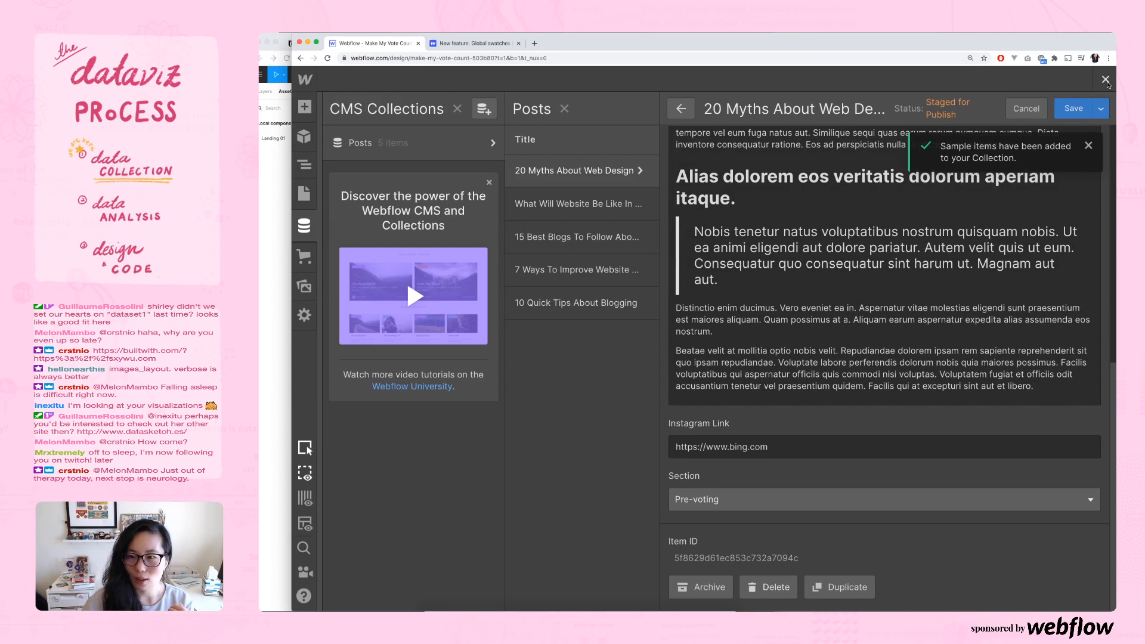
{"action": "left_click", "coordinate": [677, 105]}
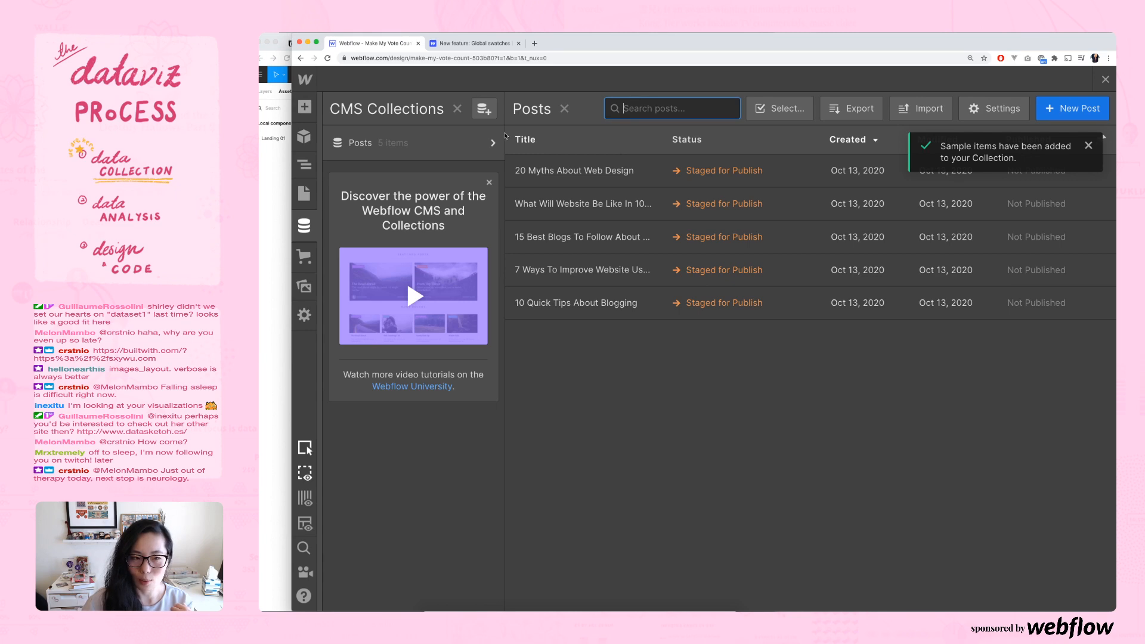
- Return to the Home page design and delete the whole Cards Section below the Hero Overlay
{"action": "left_click", "coordinate": [304, 107]}
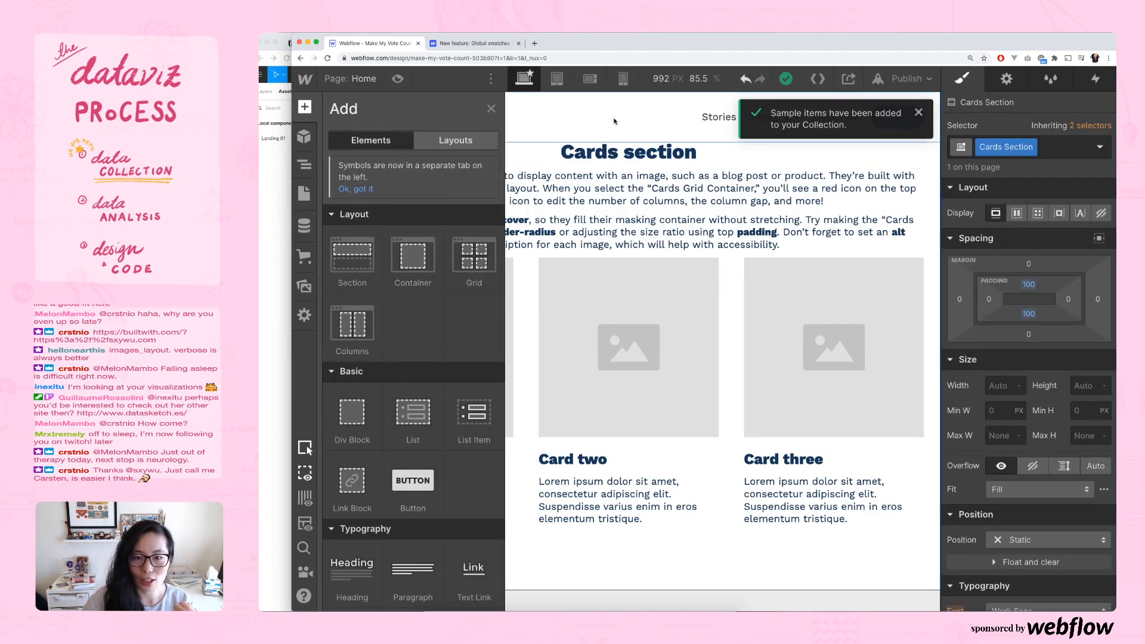
{"action": "left_click", "coordinate": [608, 152]}
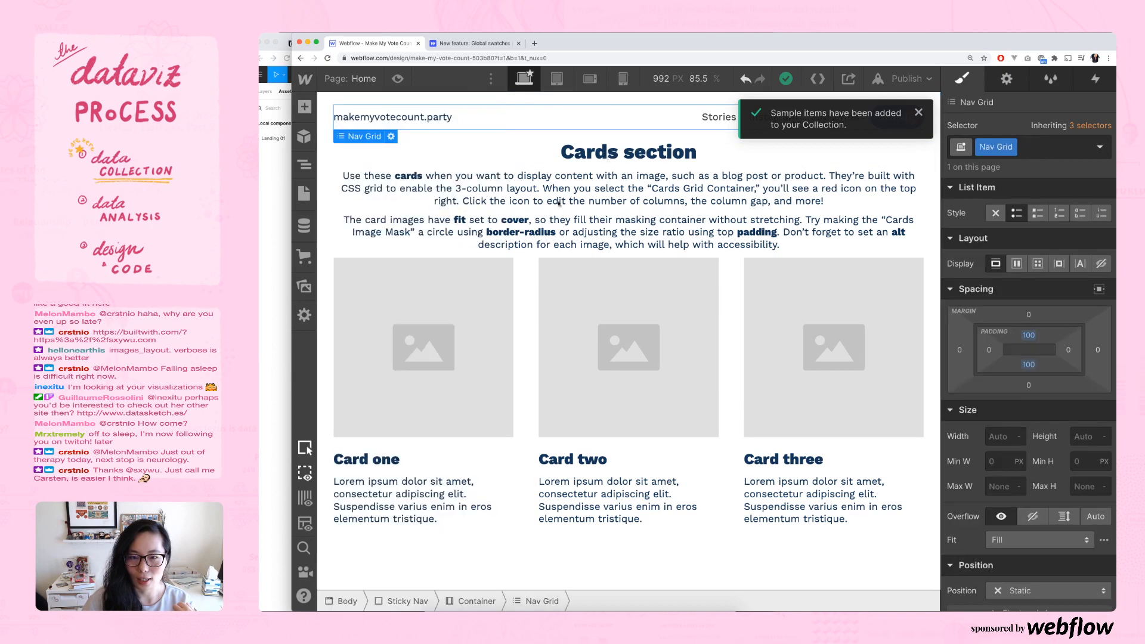
{"action": "left_click", "coordinate": [437, 307]}
{"action": "scroll", "coordinate": [436, 305], "scroll_direction": "up", "scroll_amount": 3}
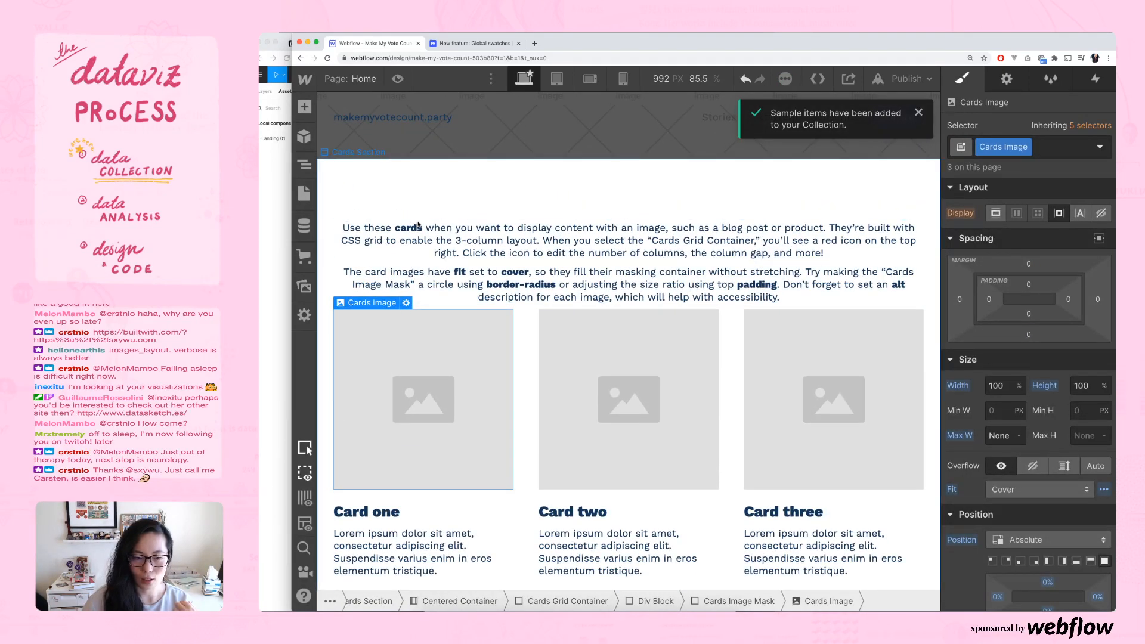
{"action": "scroll", "coordinate": [379, 180], "scroll_direction": "up", "scroll_amount": 1}
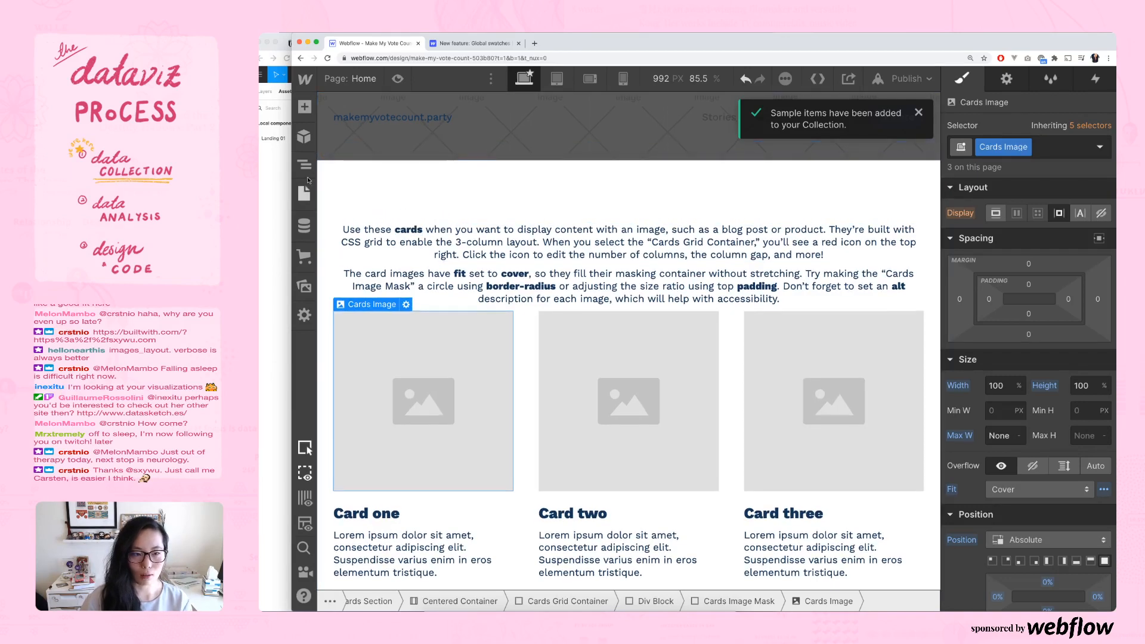
{"action": "left_click", "coordinate": [308, 170]}
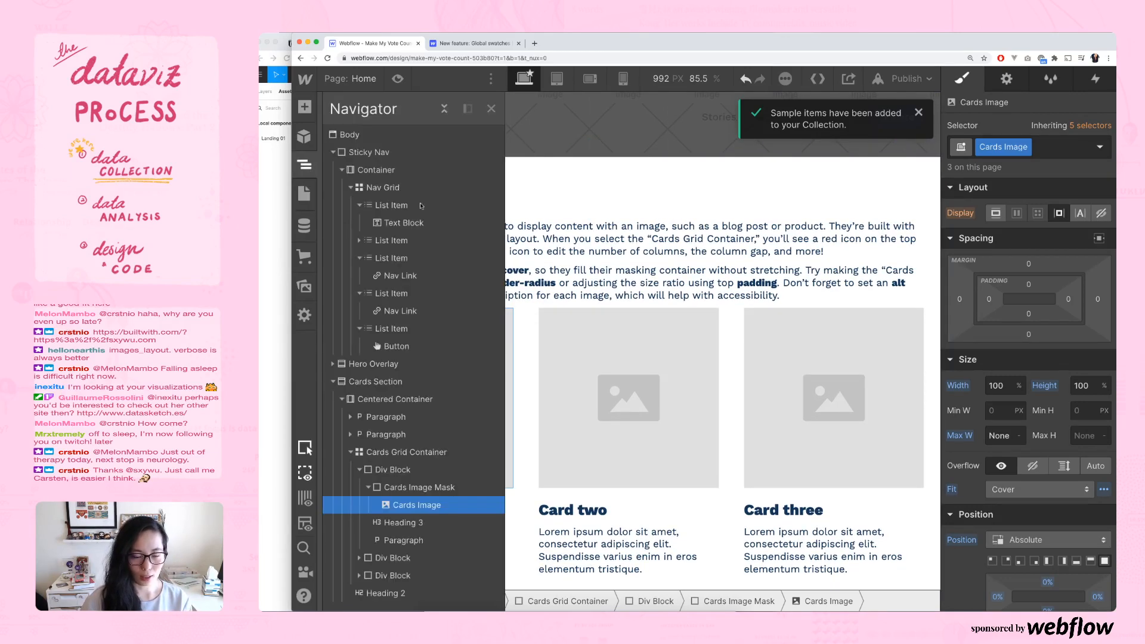
{"action": "left_click", "coordinate": [375, 387]}
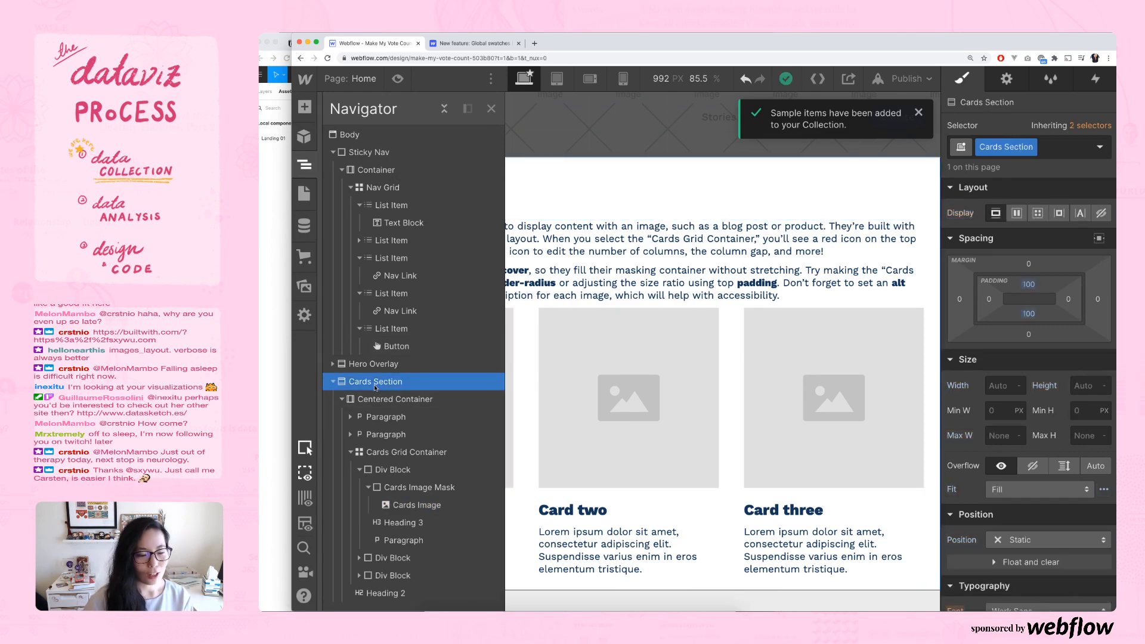
{"action": "key", "text": "Delete"}
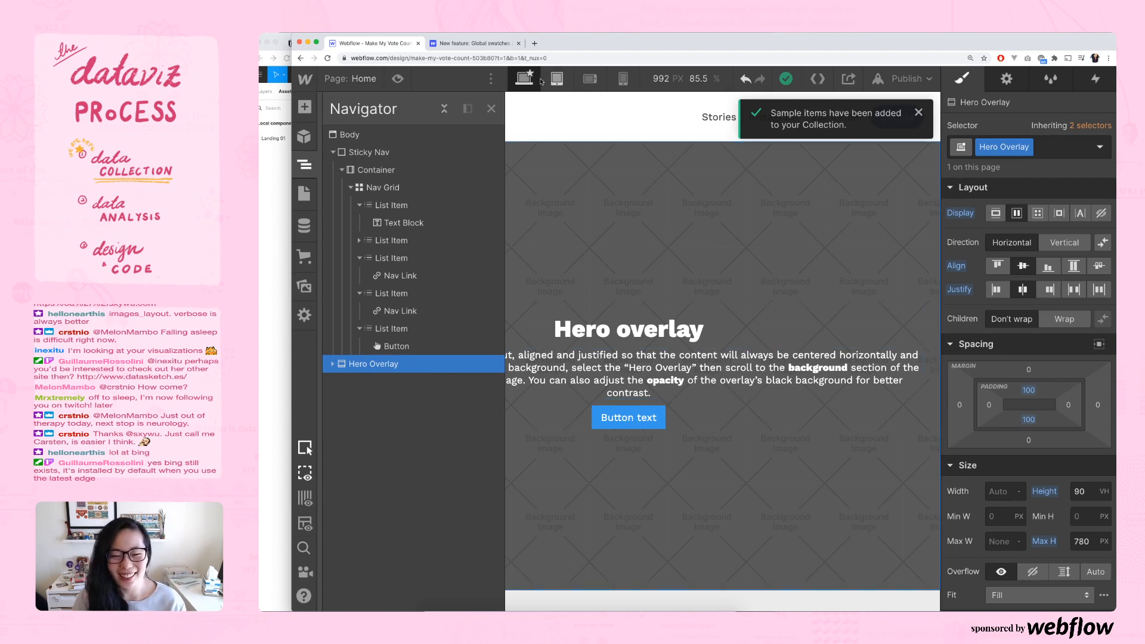
- Switch to the browser page with the global swatches article and search the web for "webflow collection cards"
{"action": "left_click", "coordinate": [500, 47]}
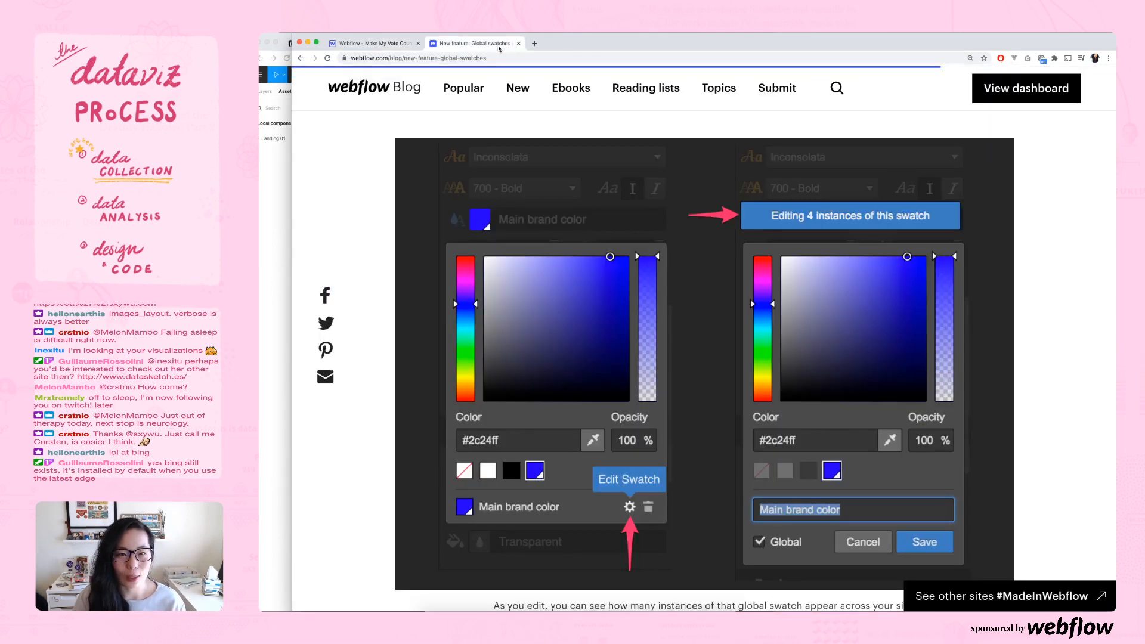
{"action": "left_click", "coordinate": [500, 59]}
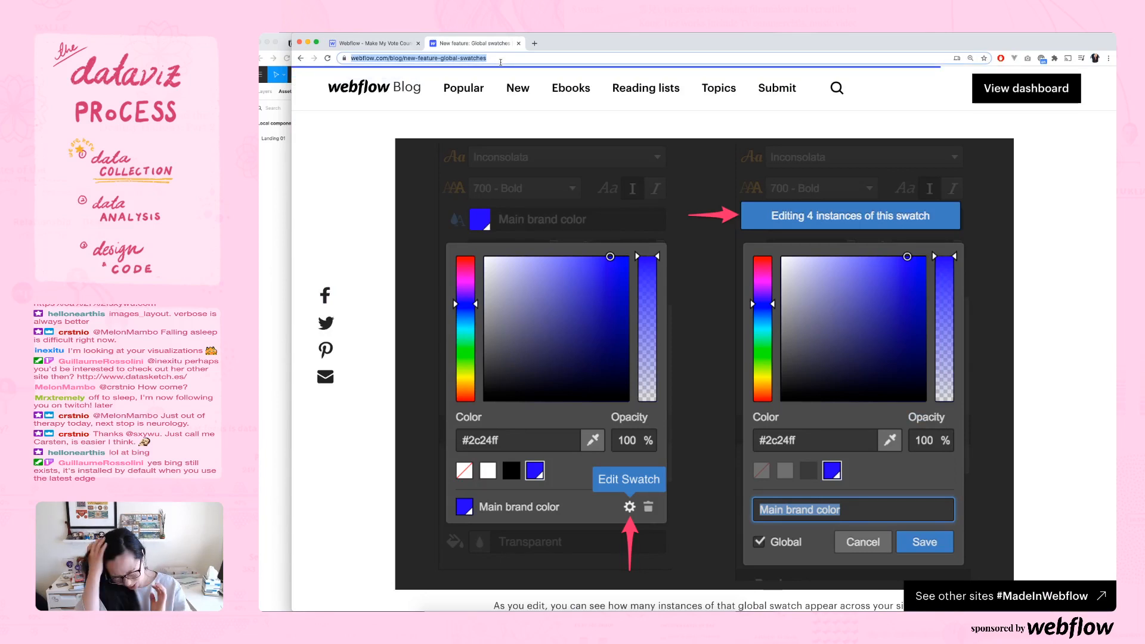
{"action": "type", "text": "webflow col"}
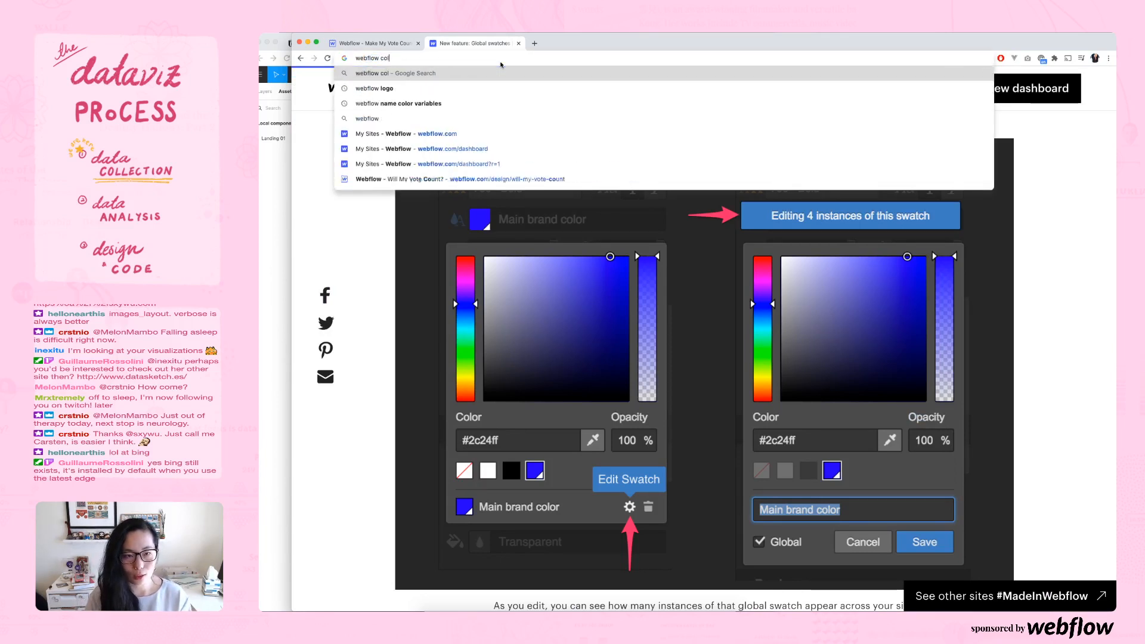
{"action": "type", "text": "lection cars"}
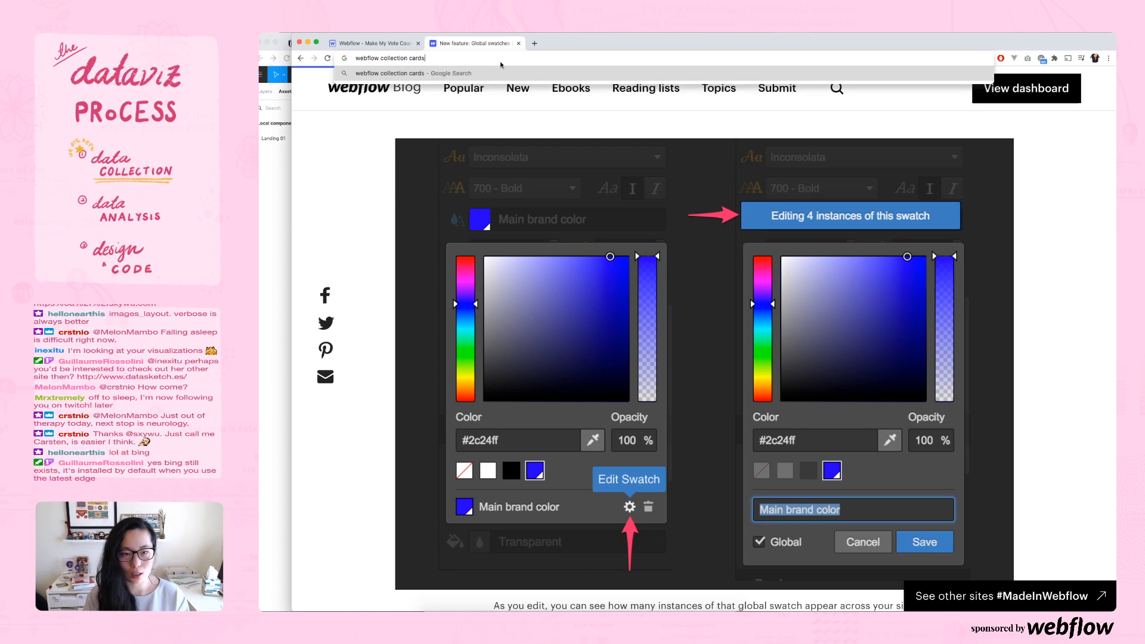
{"action": "key", "text": "Return"}
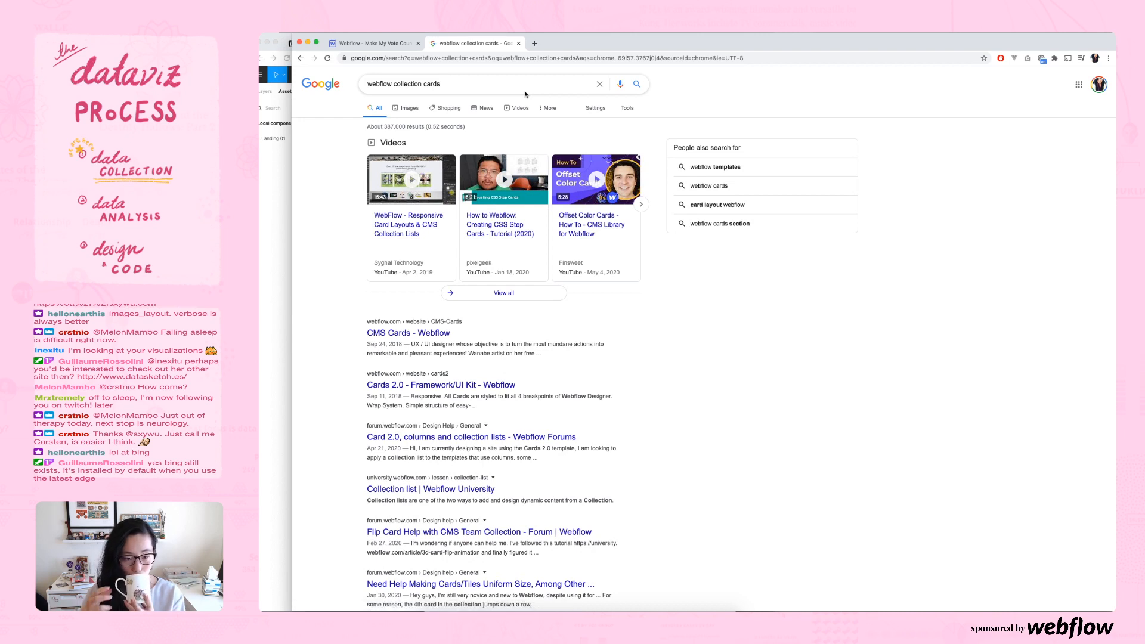
- Open the "CMS Cards - Webflow" search result, look over the showcase project, and return to the results
{"action": "scroll", "coordinate": [393, 336], "scroll_direction": "down", "scroll_amount": 1}
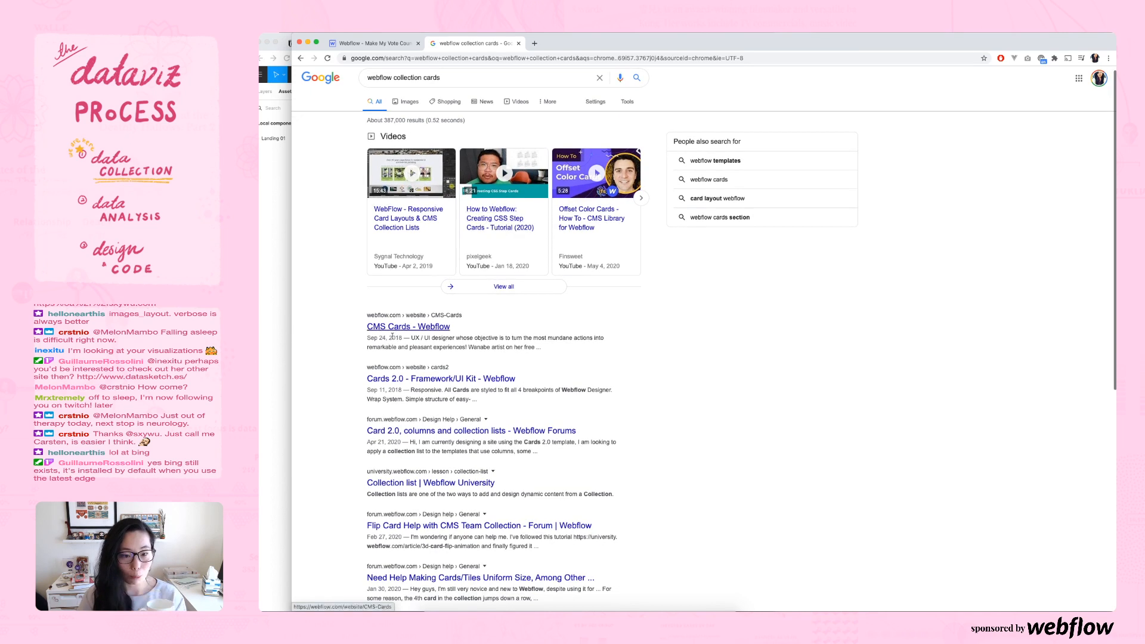
{"action": "left_click", "coordinate": [397, 330]}
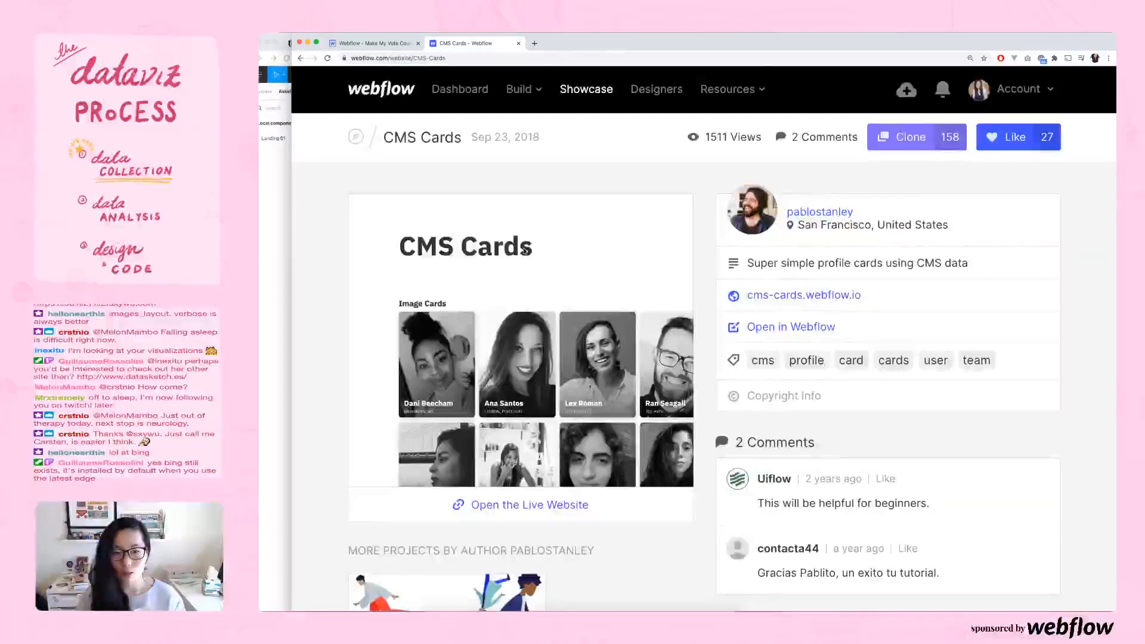
{"action": "scroll", "coordinate": [346, 210], "scroll_direction": "down", "scroll_amount": 3}
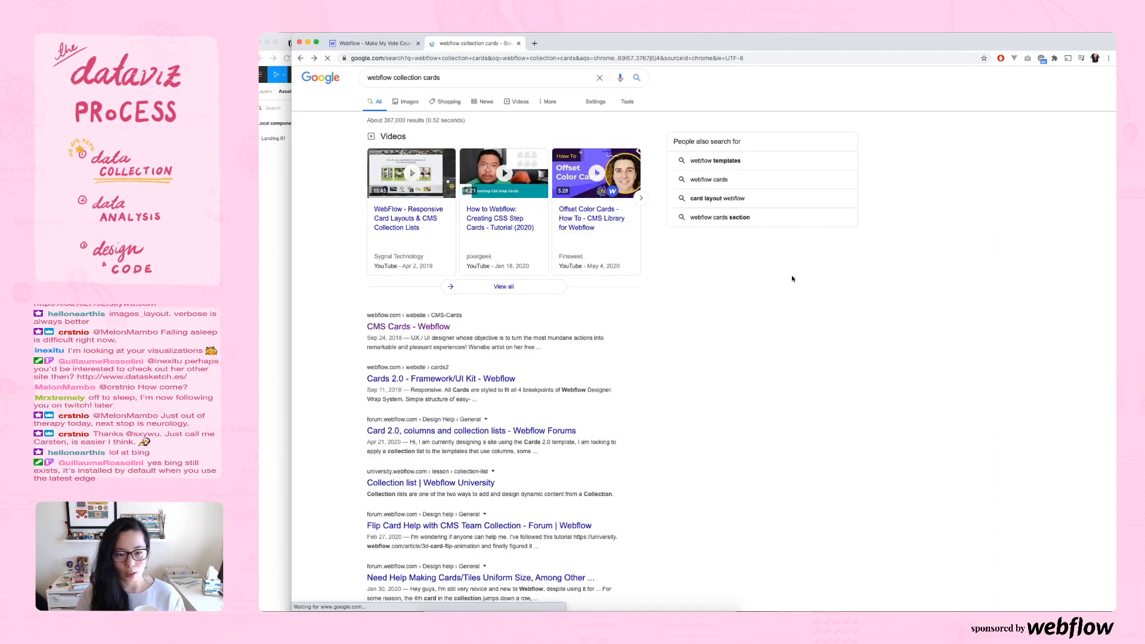
- Open the Webflow University "Collection list" lesson from the search results and enlarge the page to 125%
{"action": "scroll", "coordinate": [792, 279], "scroll_direction": "down", "scroll_amount": 2}
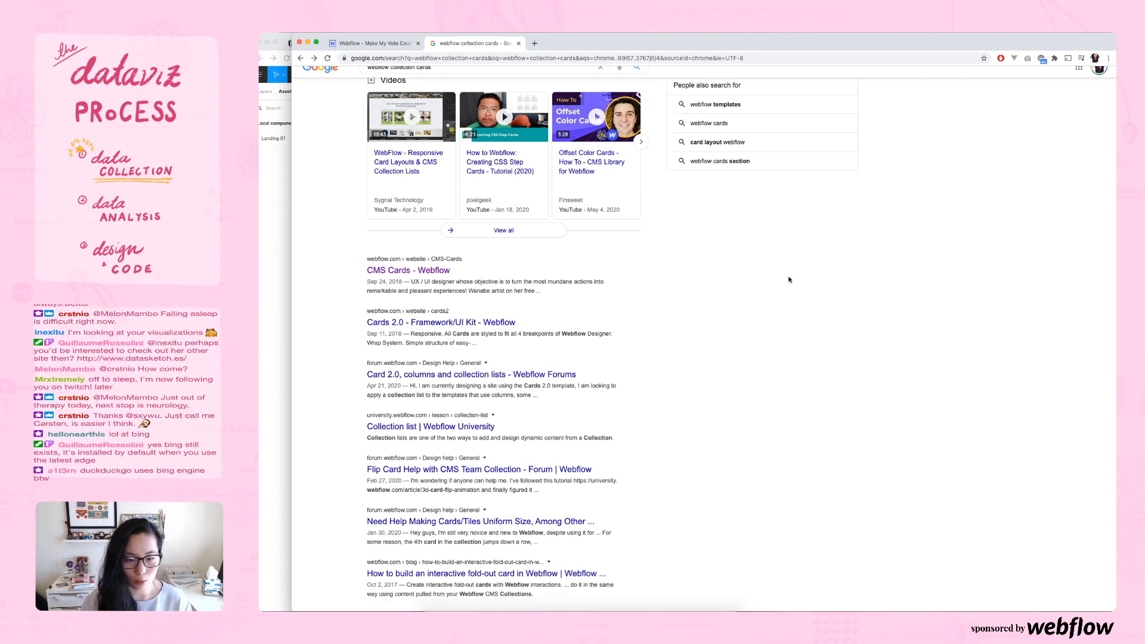
{"action": "scroll", "coordinate": [722, 309], "scroll_direction": "down", "scroll_amount": 2}
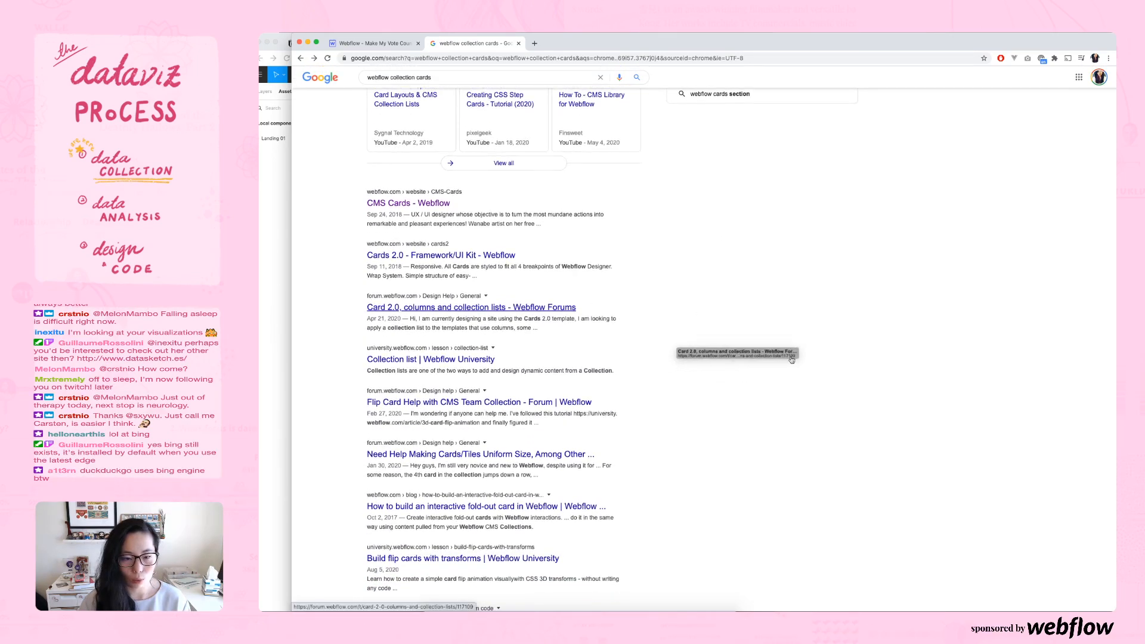
{"action": "left_click", "coordinate": [436, 360]}
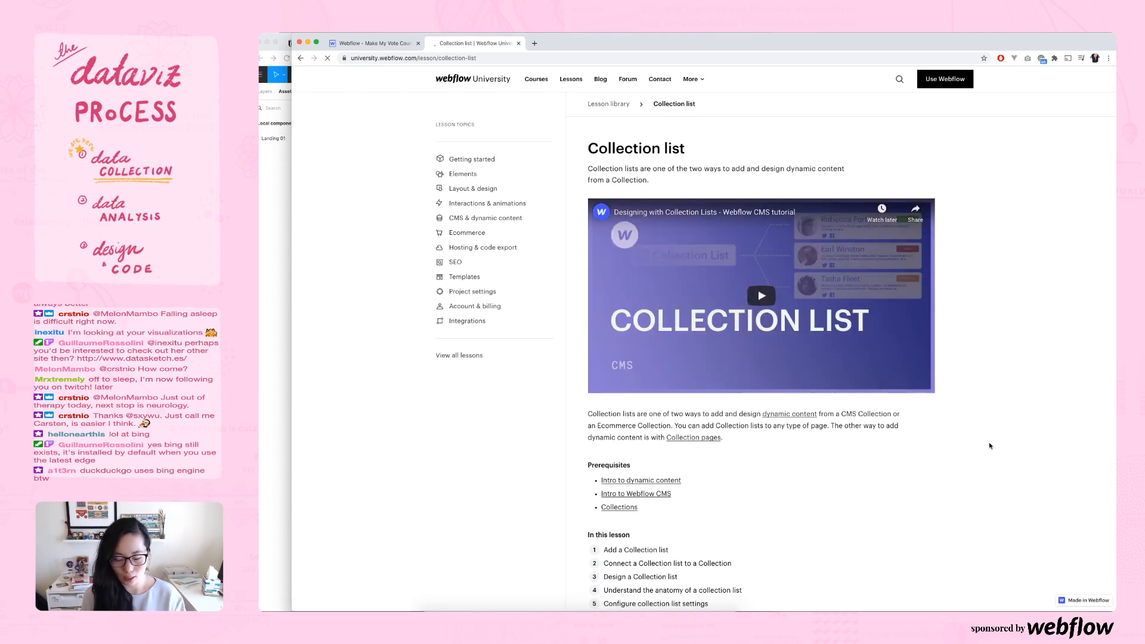
{"action": "key", "text": "super+equal"}
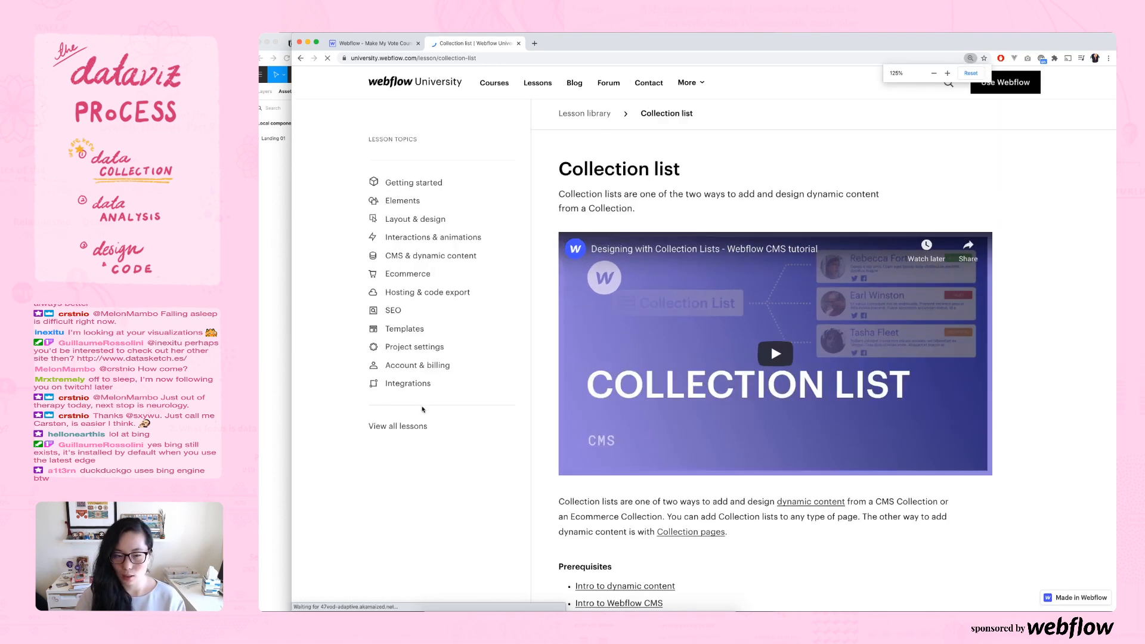
- Read the lesson's outline and its sections on adding a Collection list and connecting it to a Collection
{"action": "scroll", "coordinate": [422, 406], "scroll_direction": "down", "scroll_amount": 3}
{"action": "scroll", "coordinate": [423, 409], "scroll_direction": "down", "scroll_amount": 3}
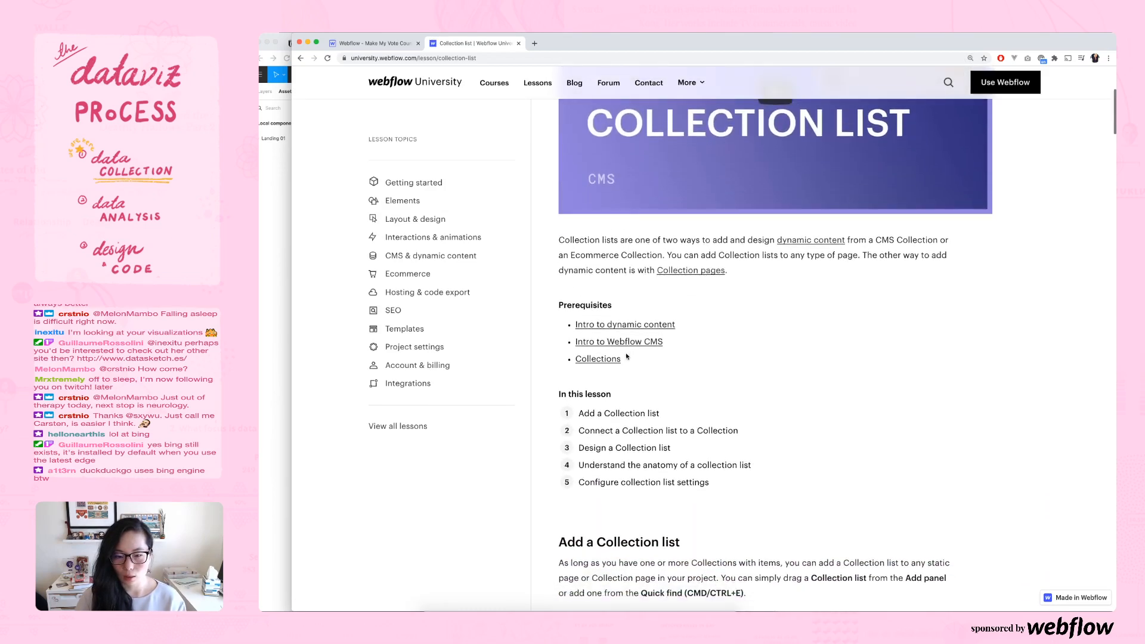
{"action": "scroll", "coordinate": [606, 355], "scroll_direction": "down", "scroll_amount": 2}
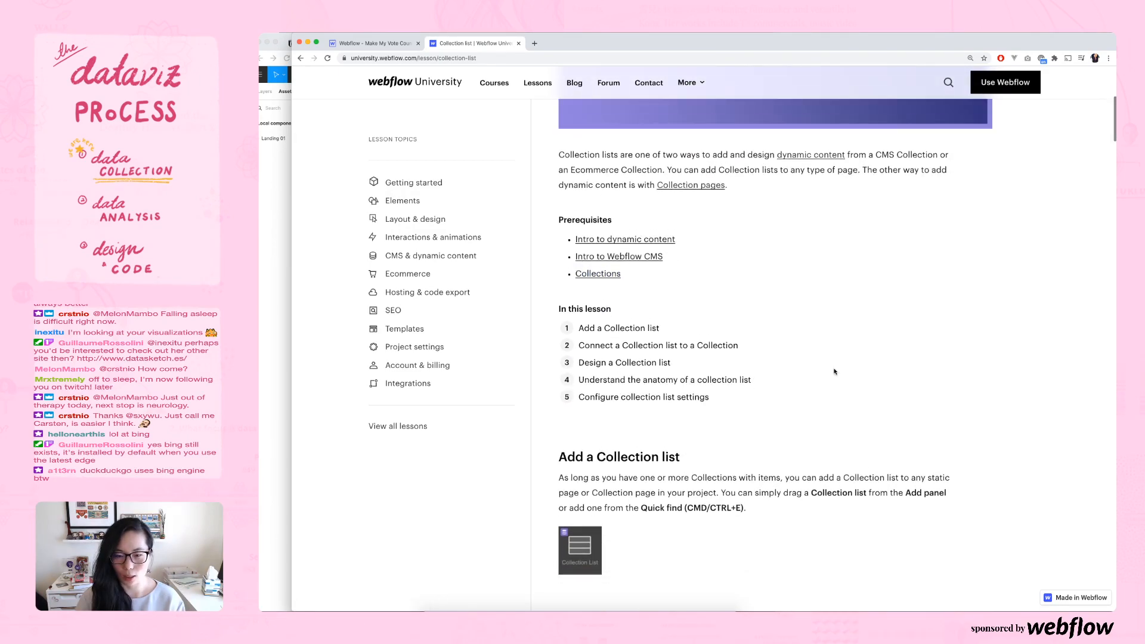
{"action": "scroll", "coordinate": [835, 371], "scroll_direction": "down", "scroll_amount": 3}
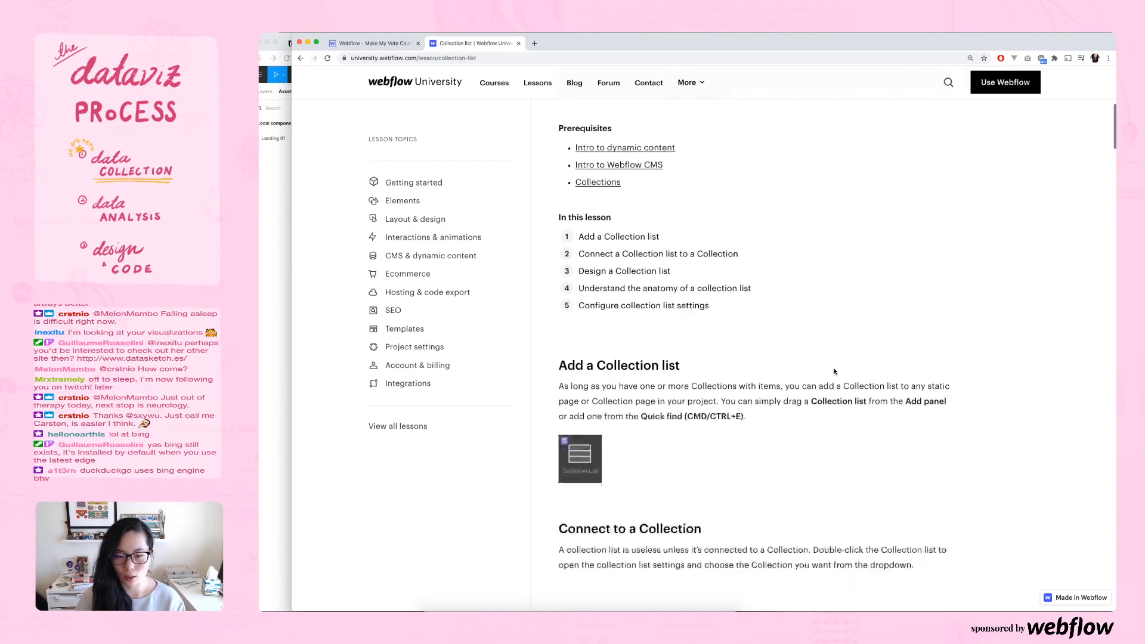
{"action": "scroll", "coordinate": [835, 372], "scroll_direction": "down", "scroll_amount": 4}
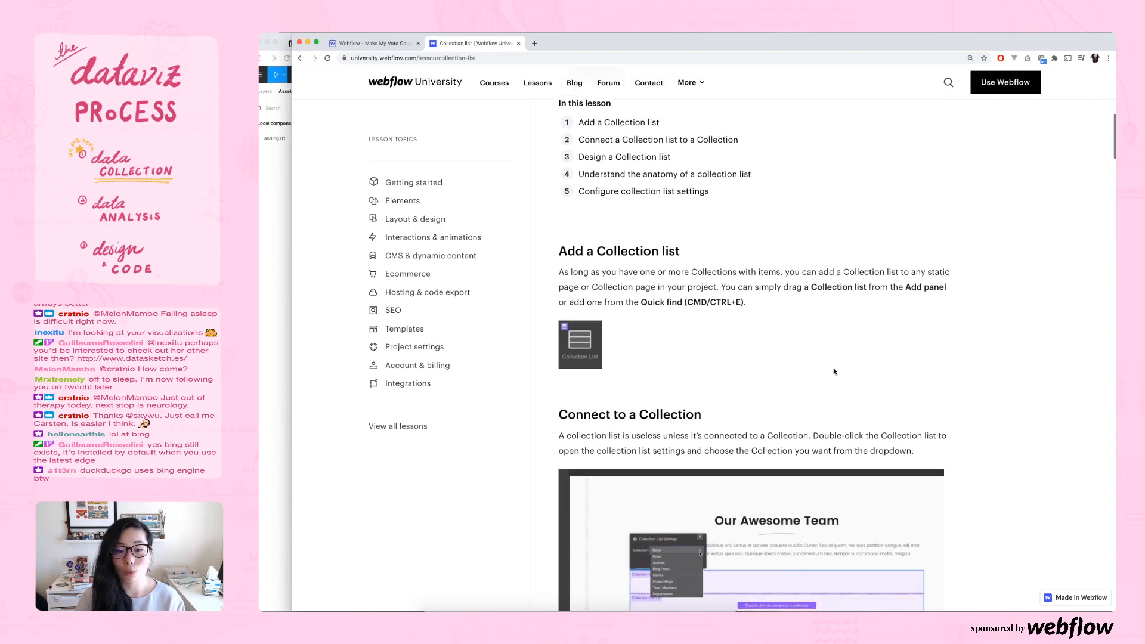
{"action": "scroll", "coordinate": [835, 372], "scroll_direction": "down", "scroll_amount": 1}
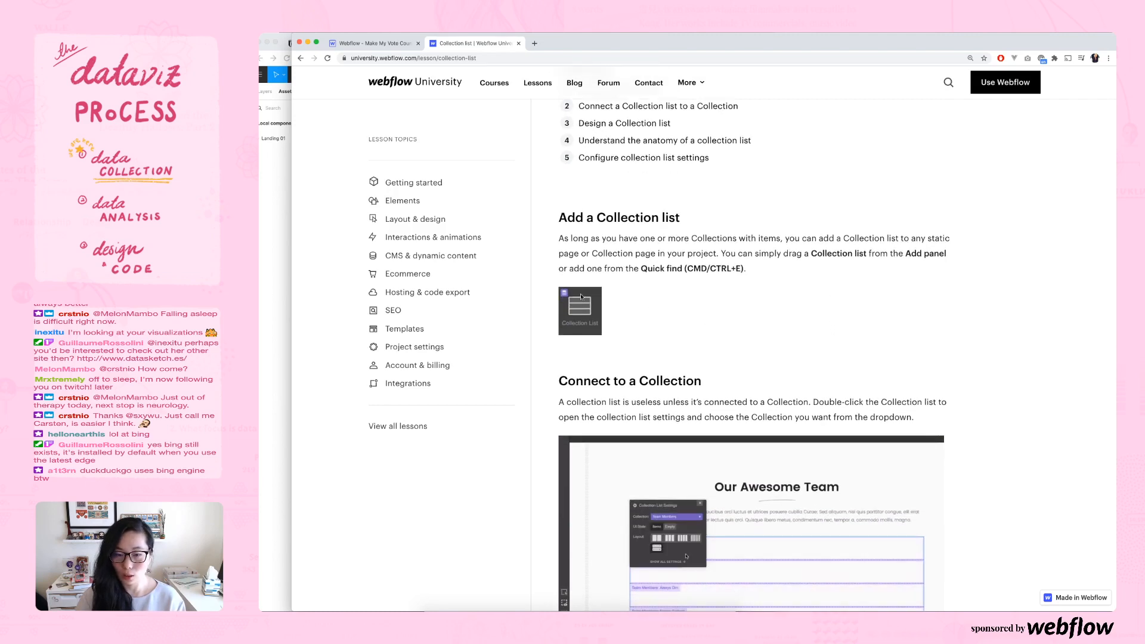
{"action": "scroll", "coordinate": [883, 248], "scroll_direction": "down", "scroll_amount": 1}
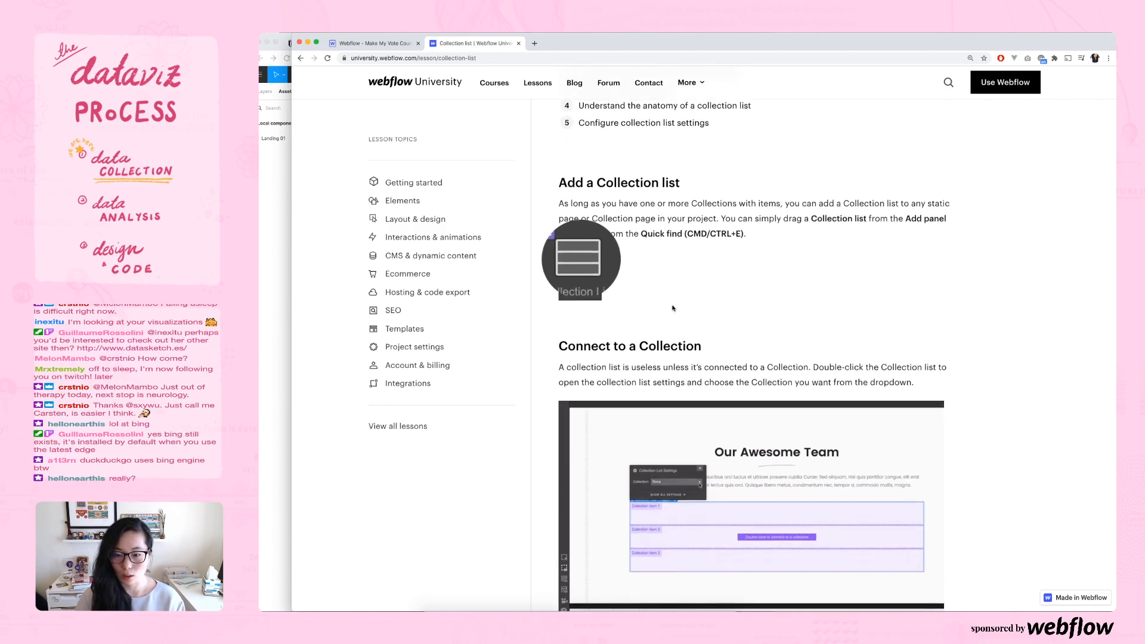
{"action": "scroll", "coordinate": [673, 309], "scroll_direction": "down", "scroll_amount": 1}
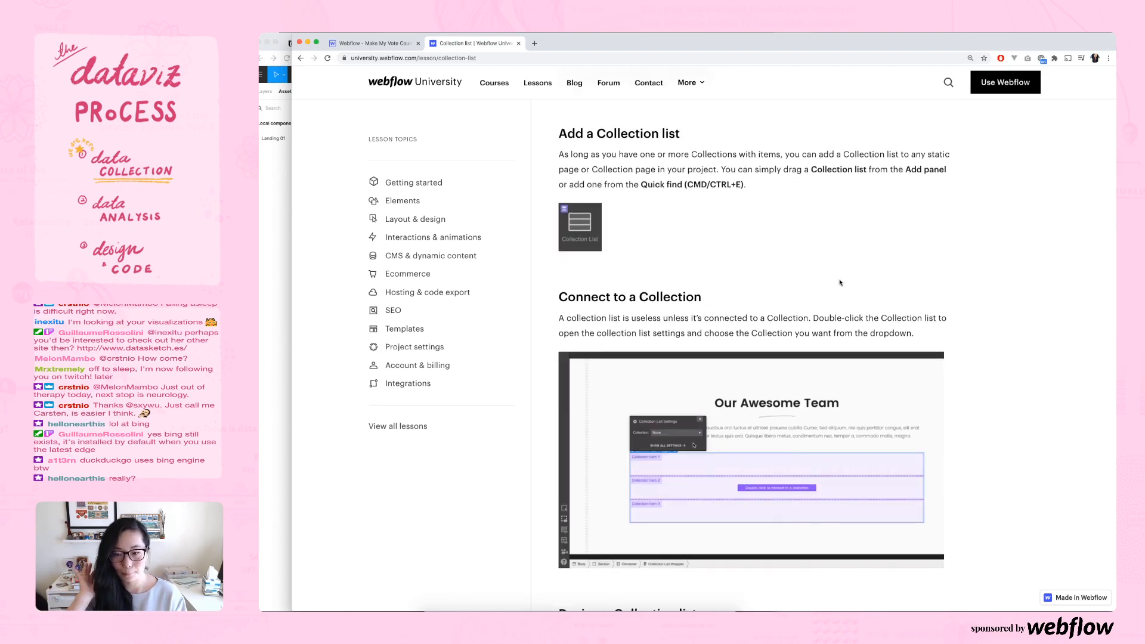
- Read the lesson's sections on designing a Collection list and adding static and dynamic elements
{"action": "scroll", "coordinate": [840, 282], "scroll_direction": "down", "scroll_amount": 5}
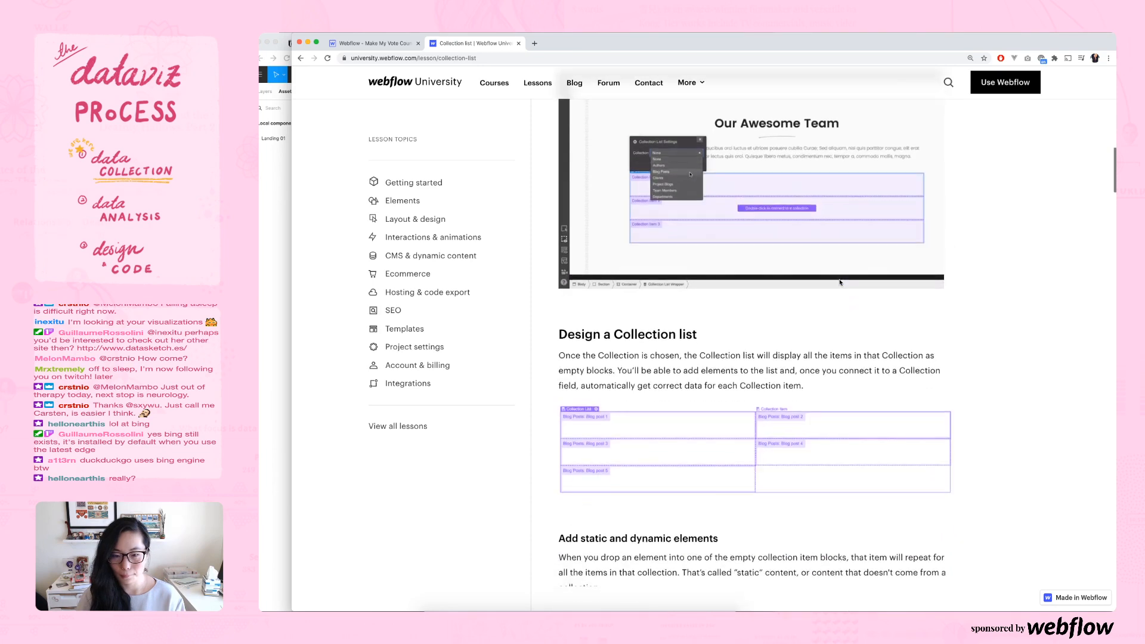
{"action": "scroll", "coordinate": [840, 282], "scroll_direction": "down", "scroll_amount": 1}
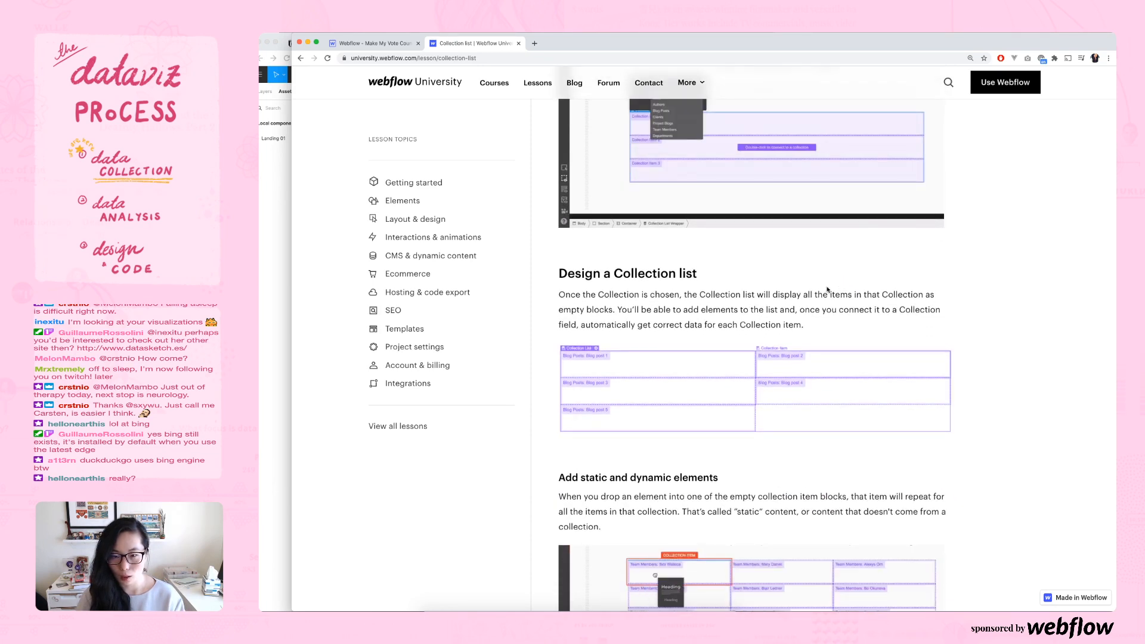
{"action": "scroll", "coordinate": [827, 290], "scroll_direction": "down", "scroll_amount": 2}
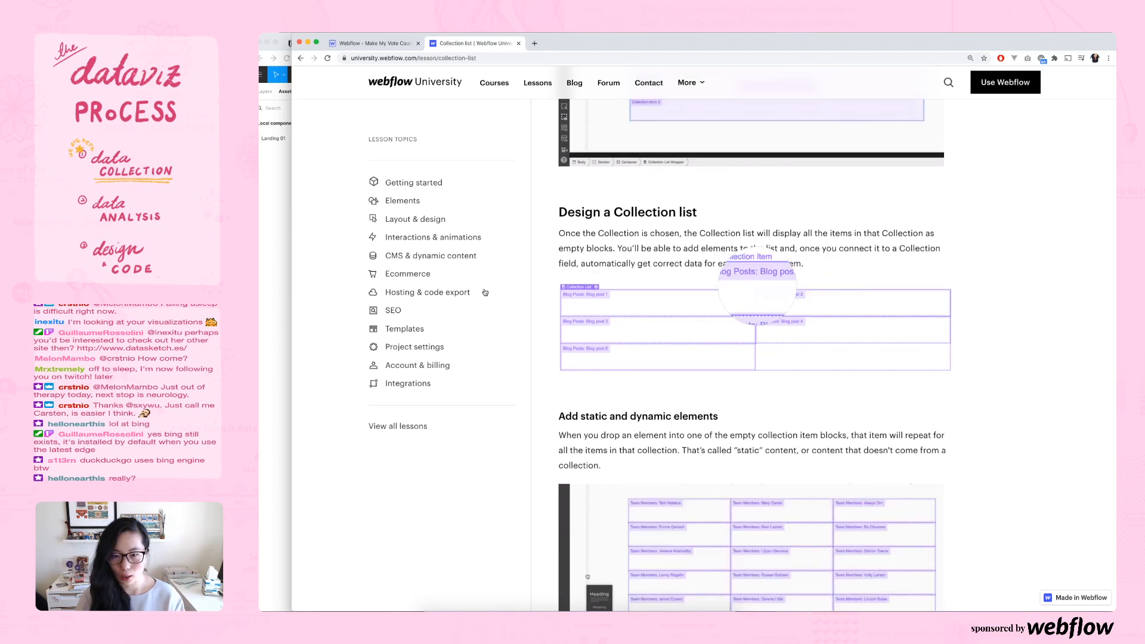
{"action": "scroll", "coordinate": [537, 358], "scroll_direction": "down", "scroll_amount": 2}
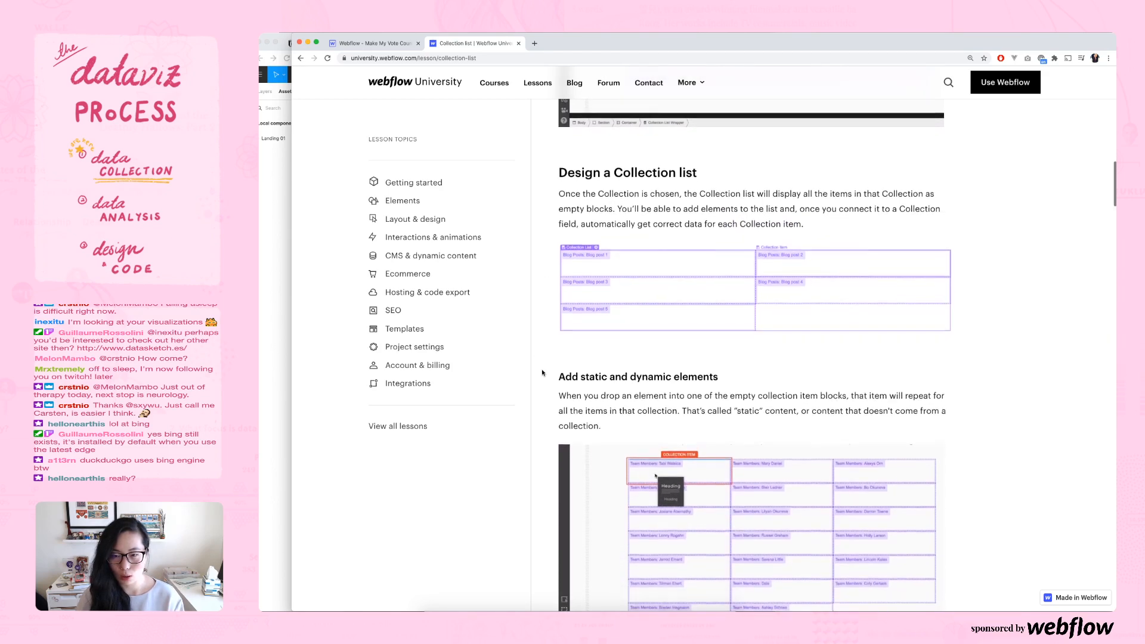
- Read the lesson's sections on connecting elements to Collection fields and styling dynamic elements
{"action": "scroll", "coordinate": [542, 373], "scroll_direction": "down", "scroll_amount": 4}
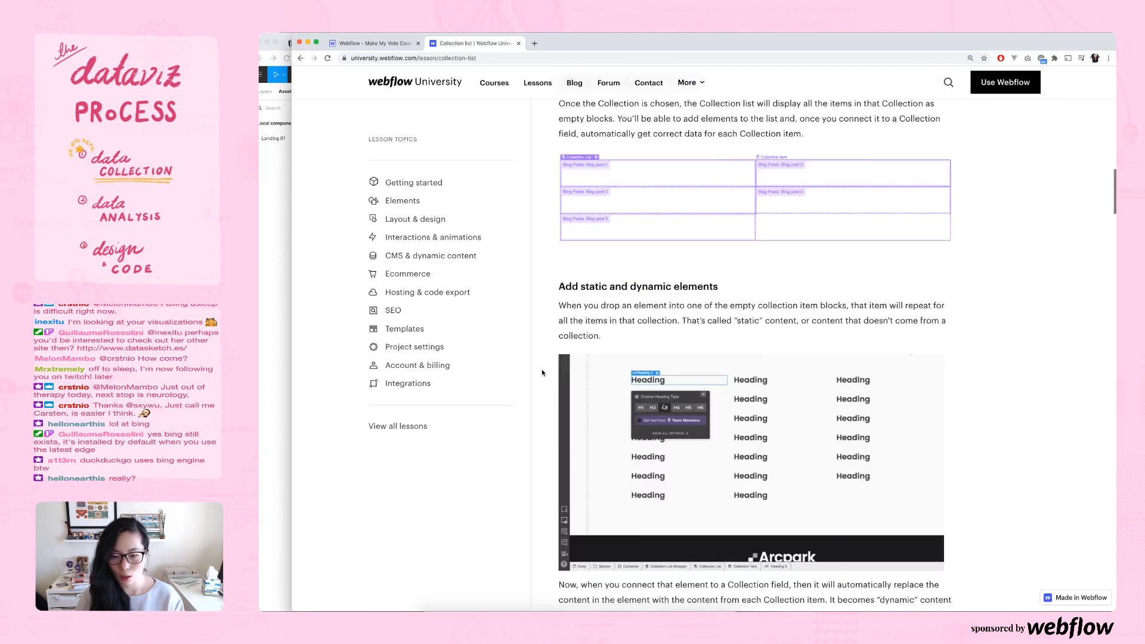
{"action": "scroll", "coordinate": [542, 373], "scroll_direction": "down", "scroll_amount": 6}
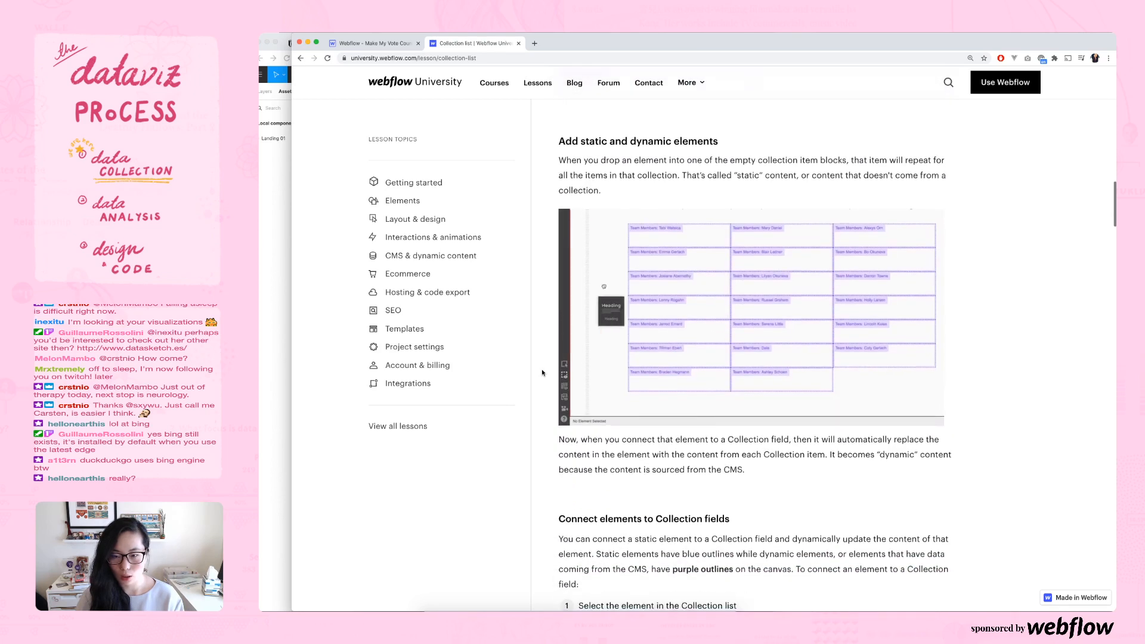
{"action": "scroll", "coordinate": [543, 373], "scroll_direction": "down", "scroll_amount": 2}
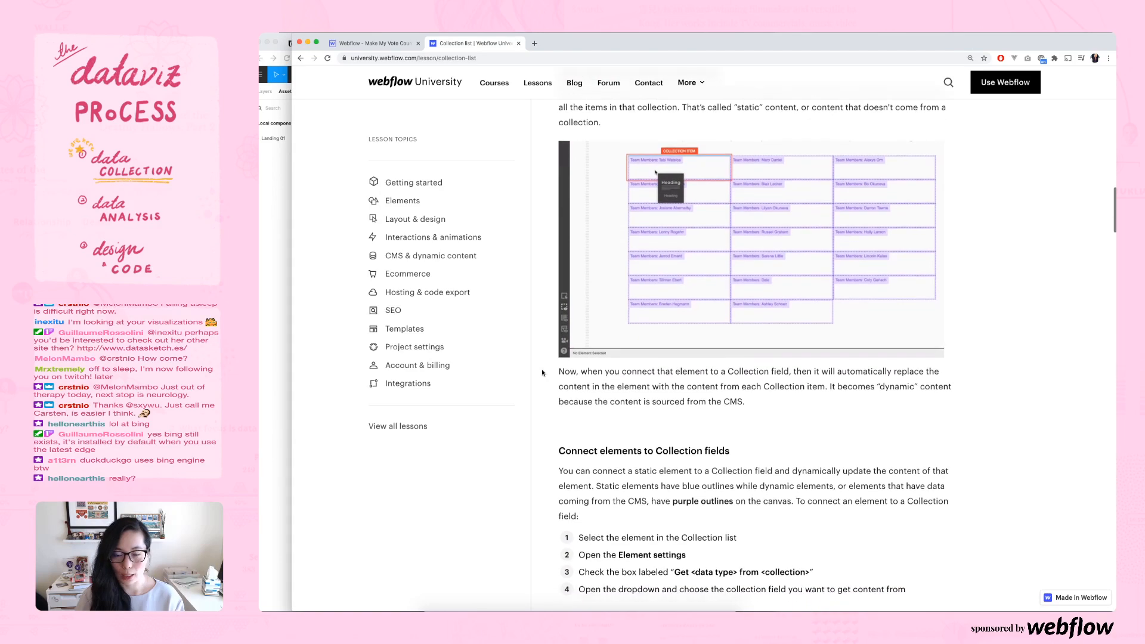
{"action": "scroll", "coordinate": [543, 373], "scroll_direction": "down", "scroll_amount": 10}
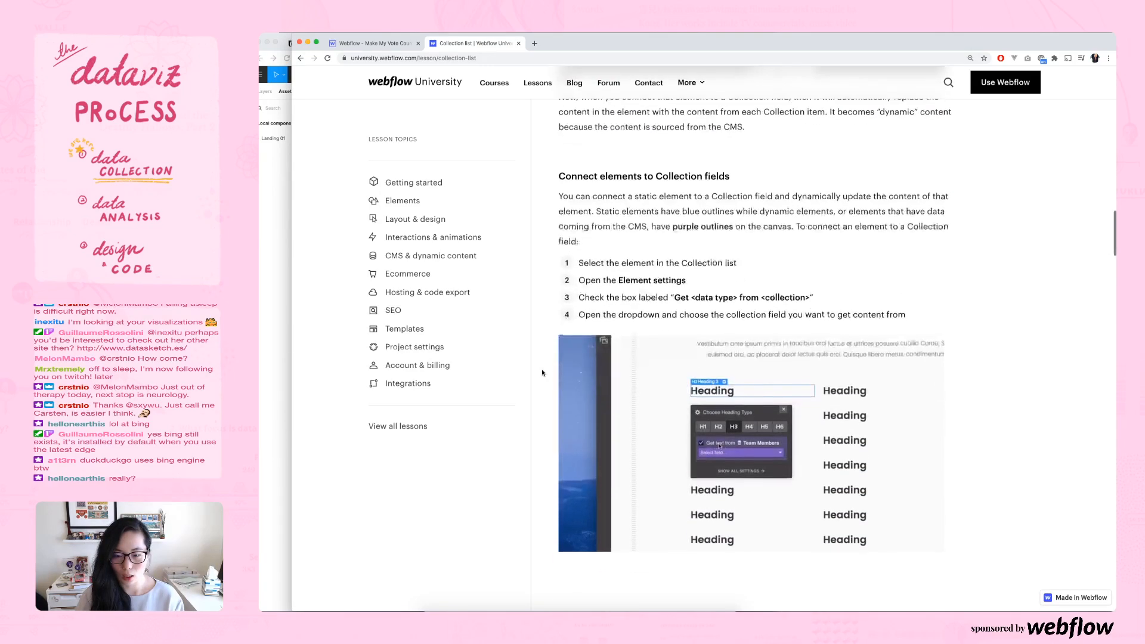
{"action": "scroll", "coordinate": [543, 373], "scroll_direction": "down", "scroll_amount": 13}
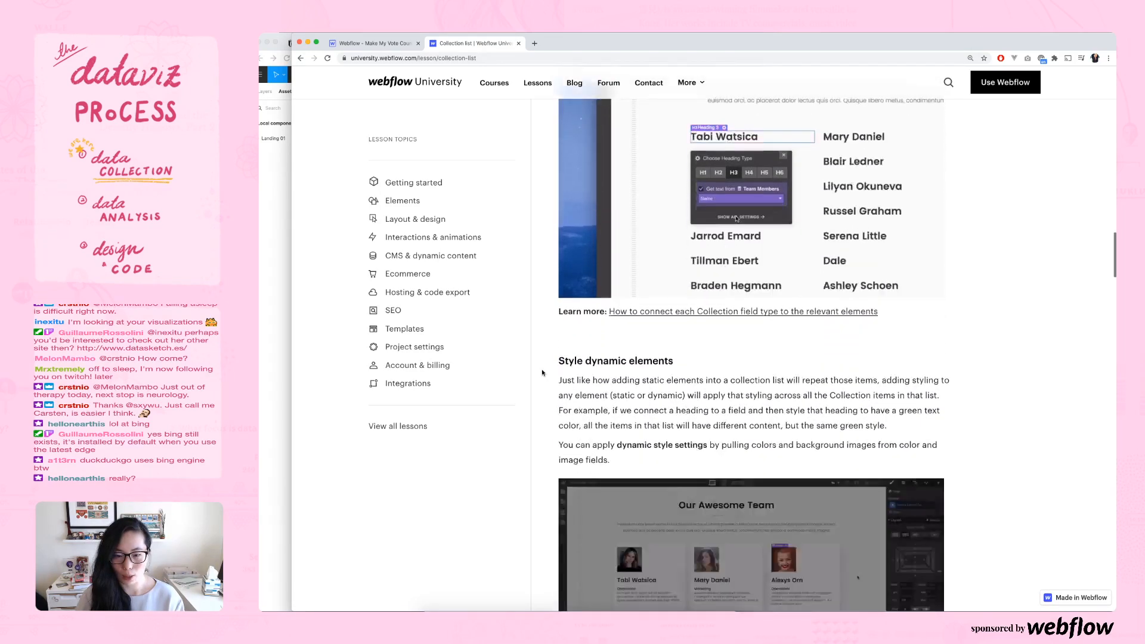
{"action": "scroll", "coordinate": [544, 371], "scroll_direction": "down", "scroll_amount": 15}
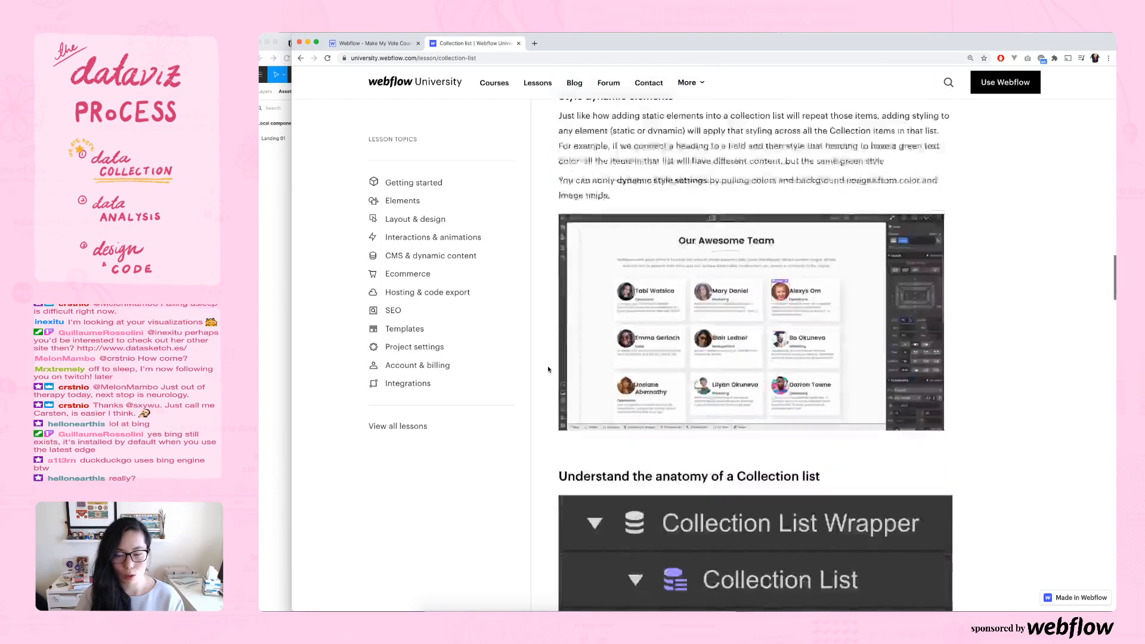
- Read the lesson's section on the anatomy of a Collection list, from the wrapper and items to the empty state and pagination
{"action": "scroll", "coordinate": [549, 370], "scroll_direction": "down", "scroll_amount": 3}
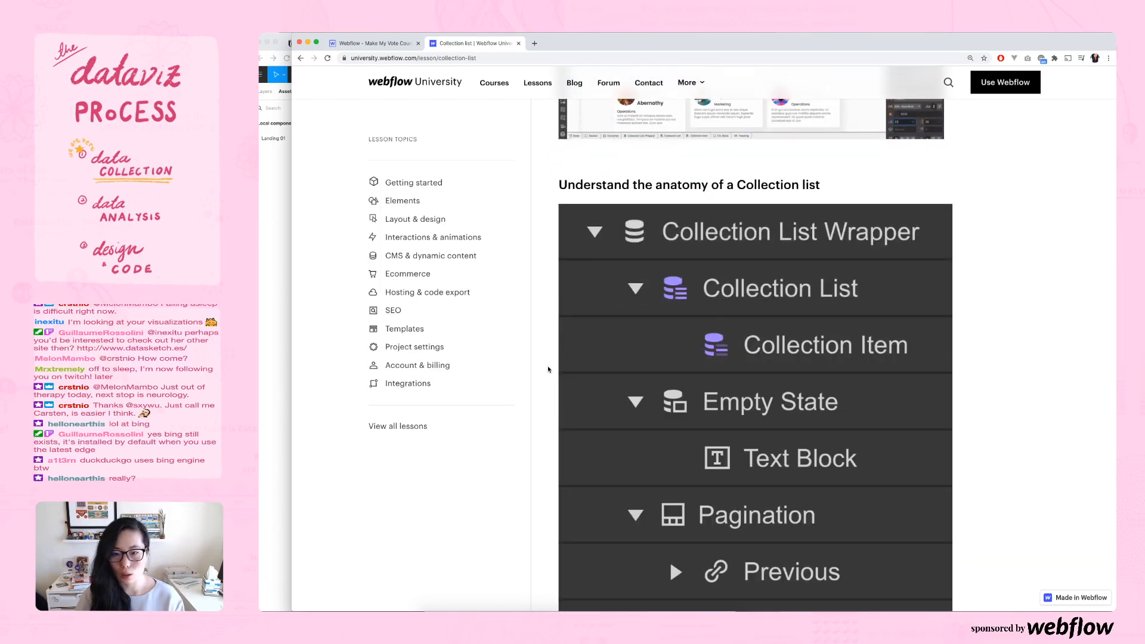
{"action": "scroll", "coordinate": [548, 370], "scroll_direction": "down", "scroll_amount": 3}
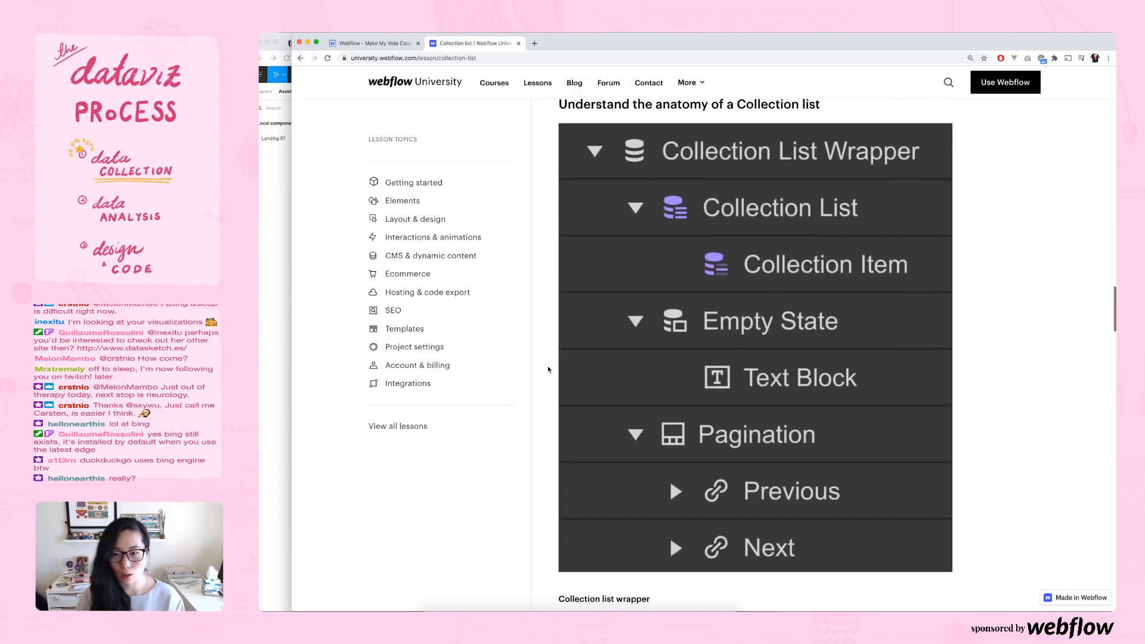
{"action": "scroll", "coordinate": [1003, 364], "scroll_direction": "down", "scroll_amount": 3}
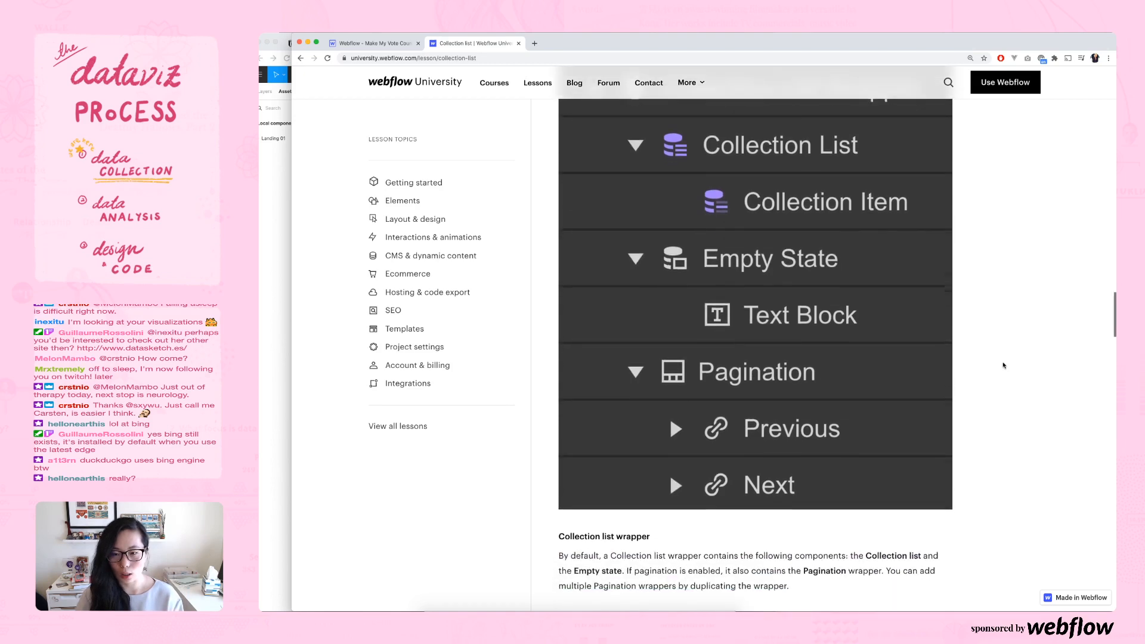
{"action": "scroll", "coordinate": [1004, 365], "scroll_direction": "down", "scroll_amount": 5}
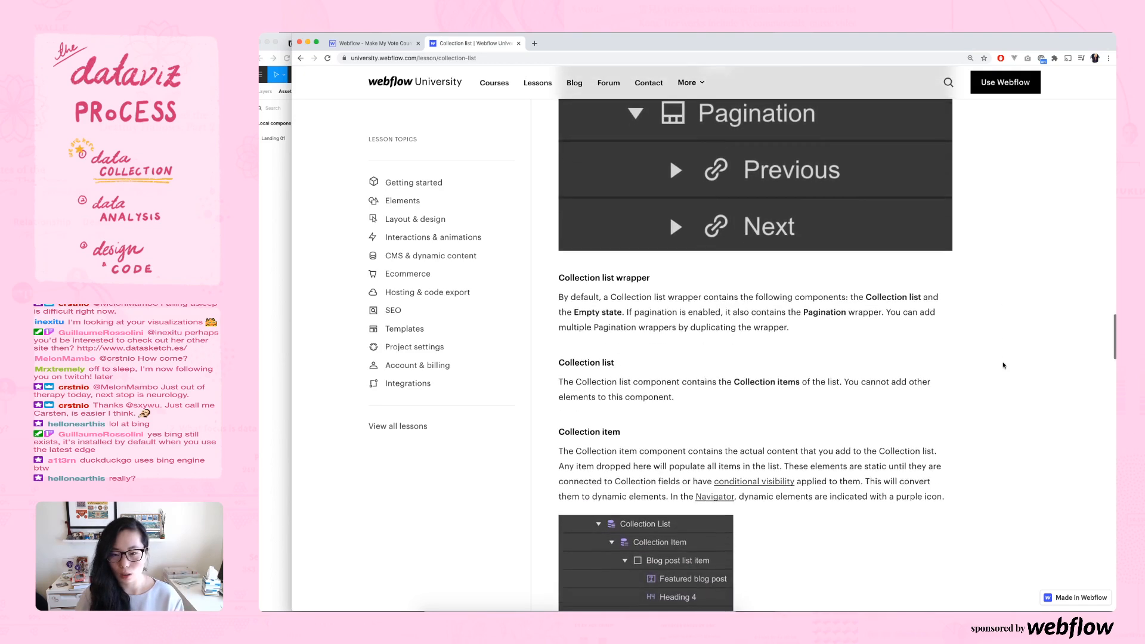
{"action": "scroll", "coordinate": [1004, 366], "scroll_direction": "down", "scroll_amount": 2}
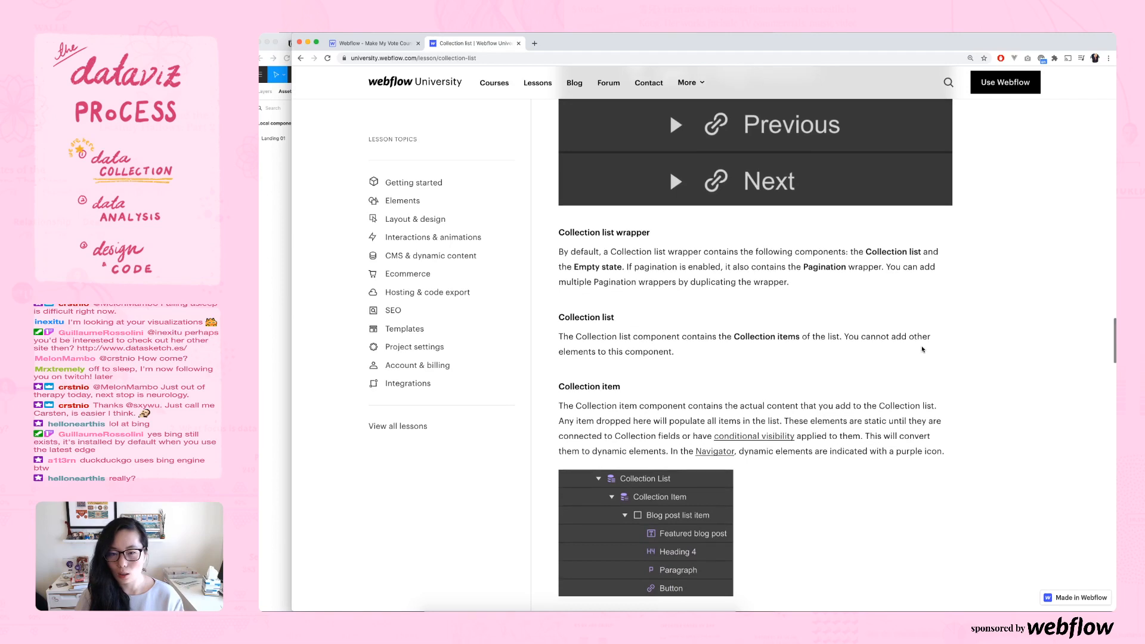
{"action": "scroll", "coordinate": [924, 350], "scroll_direction": "down", "scroll_amount": 2}
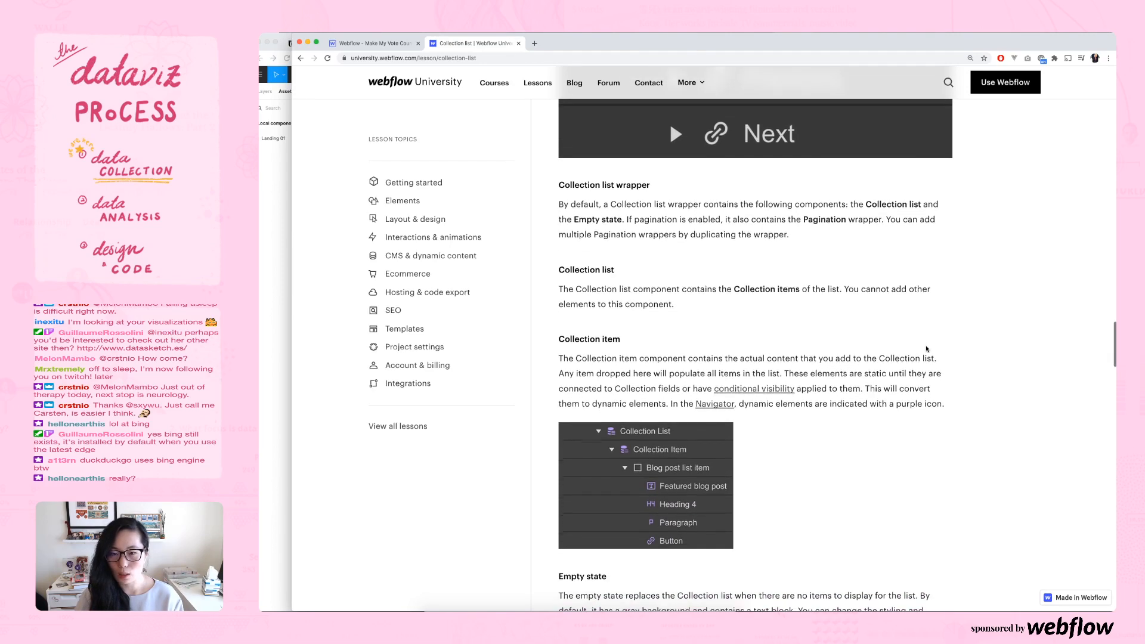
{"action": "scroll", "coordinate": [1042, 345], "scroll_direction": "down", "scroll_amount": 2}
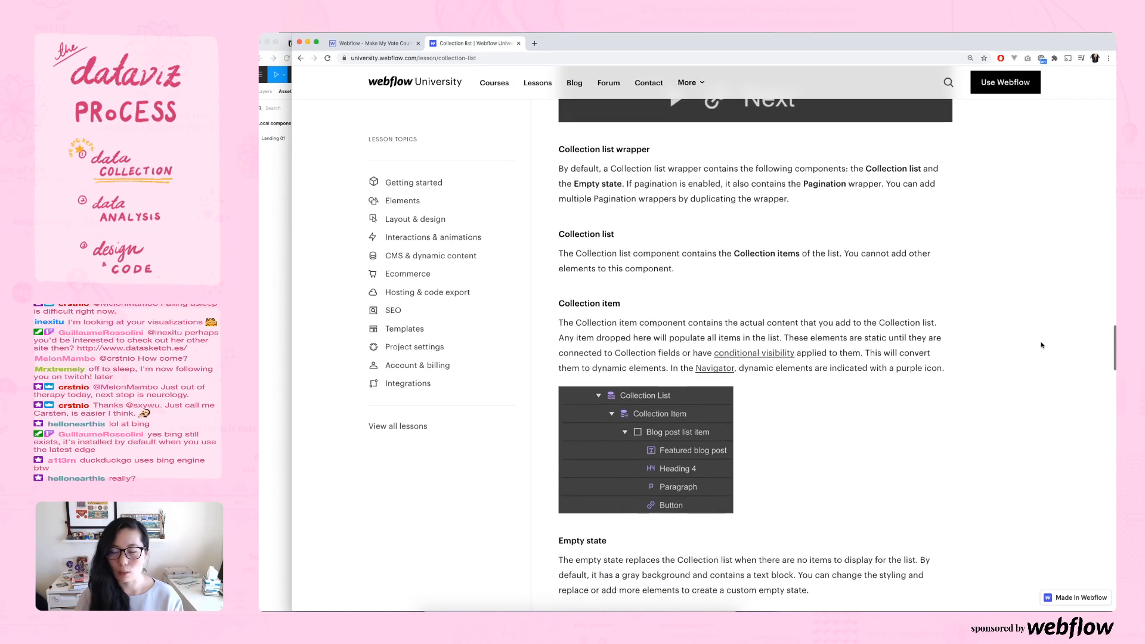
{"action": "scroll", "coordinate": [1043, 345], "scroll_direction": "down", "scroll_amount": 3}
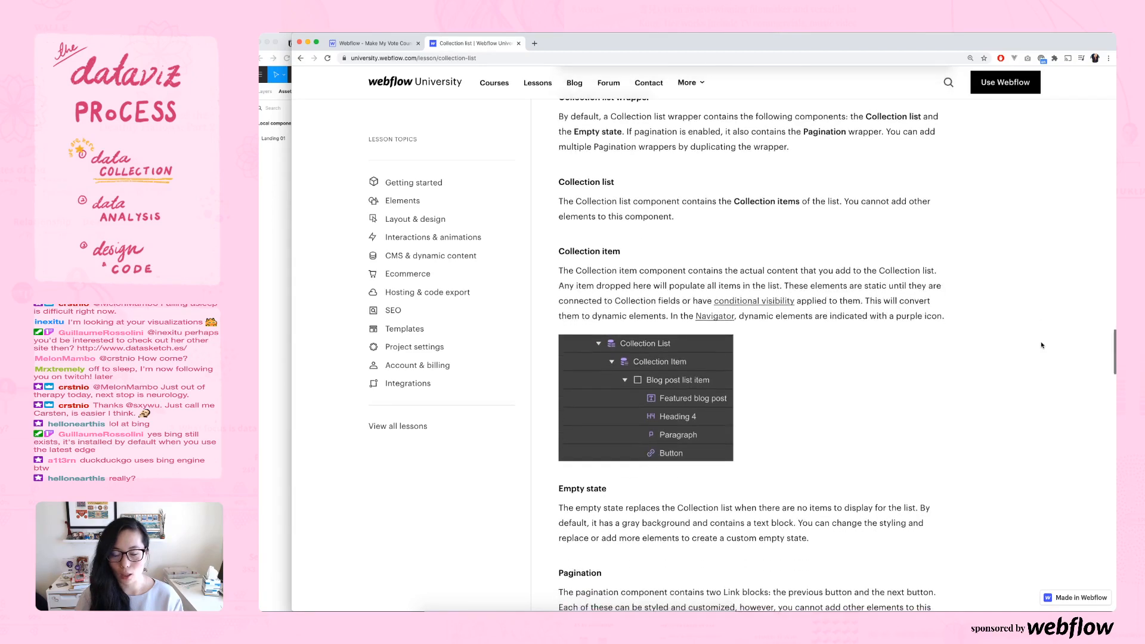
{"action": "scroll", "coordinate": [1042, 345], "scroll_direction": "down", "scroll_amount": 5}
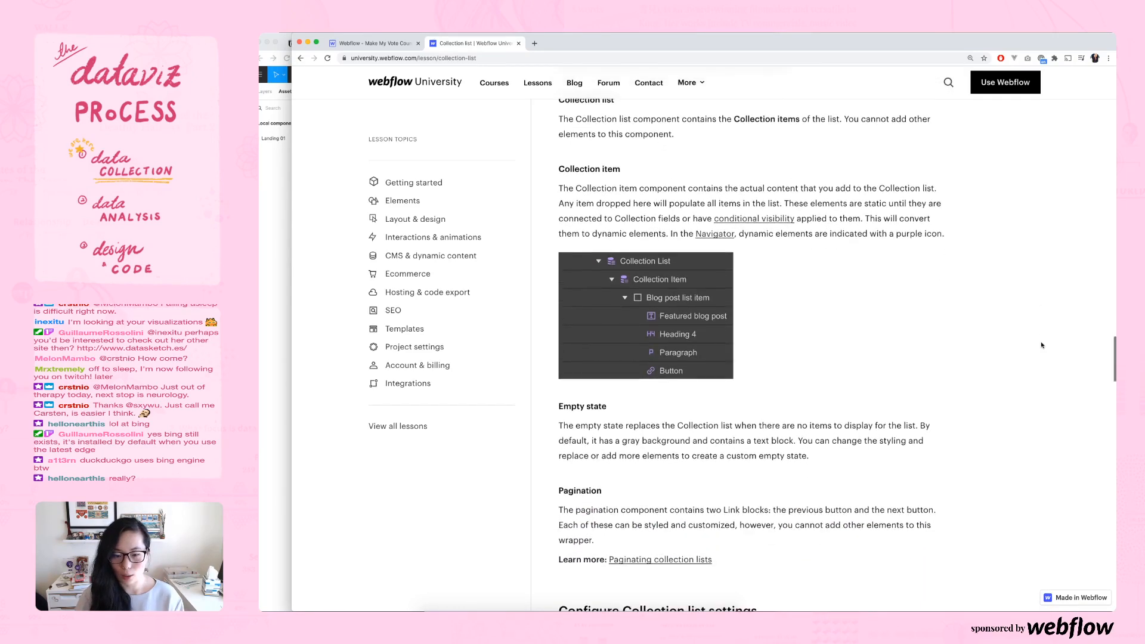
- Read the lesson's introduction to configuring Collection list settings and examine its settings illustration
{"action": "scroll", "coordinate": [1042, 346], "scroll_direction": "down", "scroll_amount": 8}
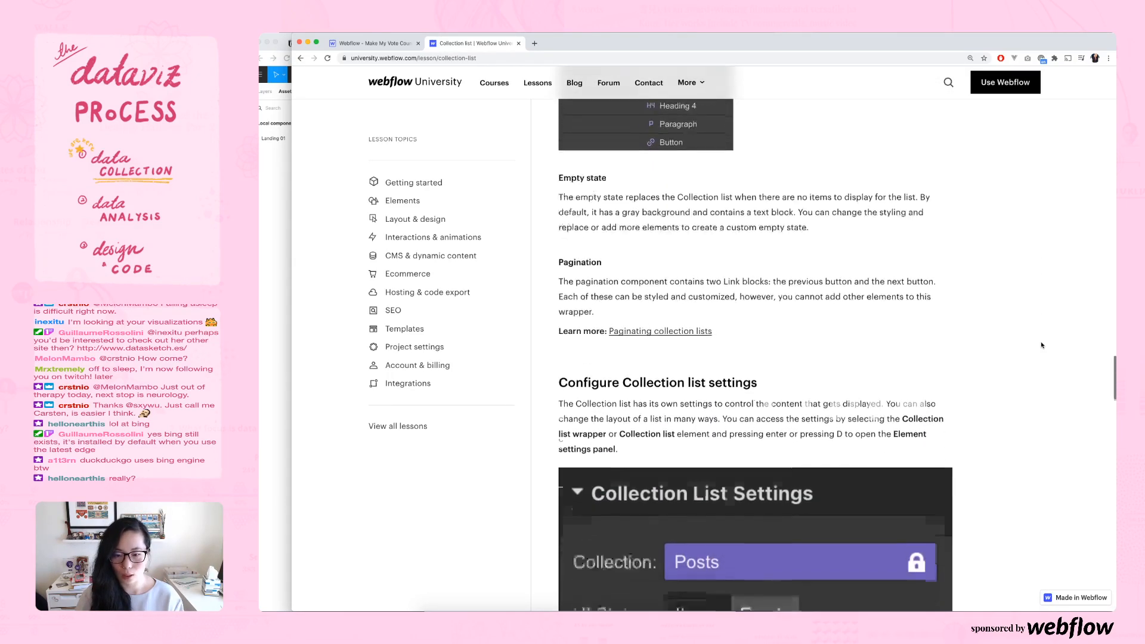
{"action": "scroll", "coordinate": [1042, 345], "scroll_direction": "down", "scroll_amount": 4}
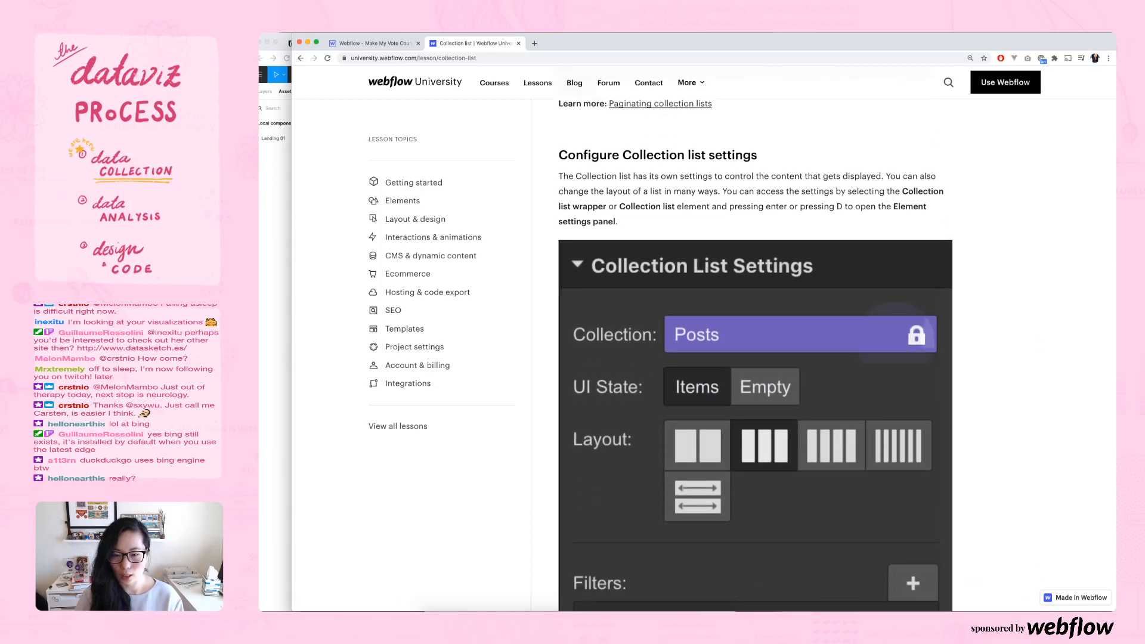
{"action": "scroll", "coordinate": [984, 384], "scroll_direction": "down", "scroll_amount": 1}
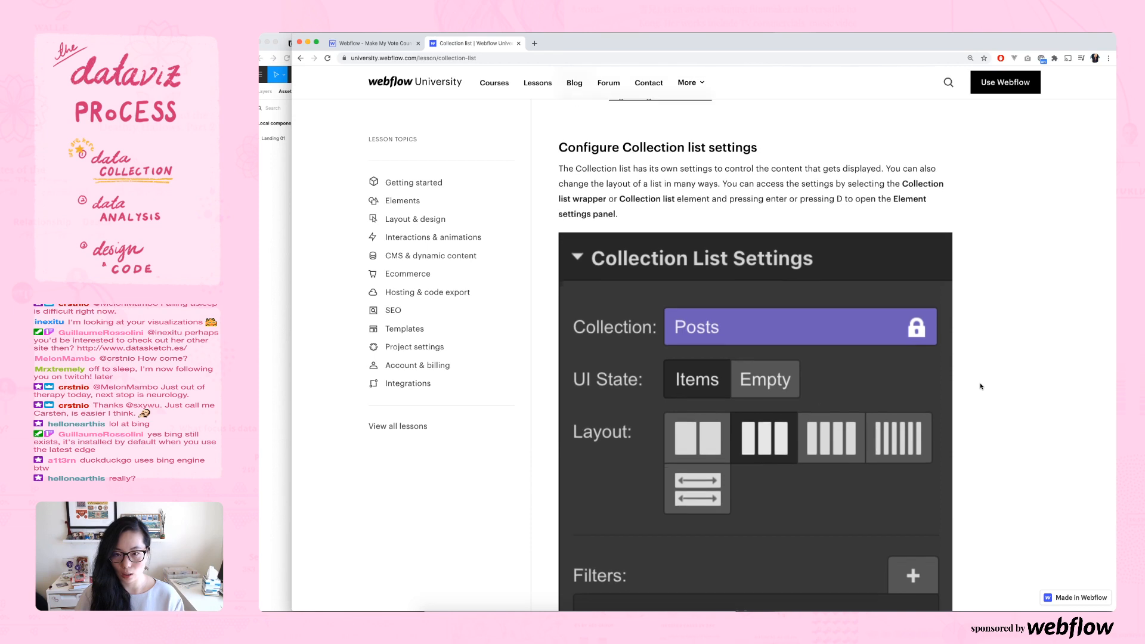
{"action": "scroll", "coordinate": [981, 386], "scroll_direction": "down", "scroll_amount": 1}
{"action": "scroll", "coordinate": [983, 388], "scroll_direction": "down", "scroll_amount": 1}
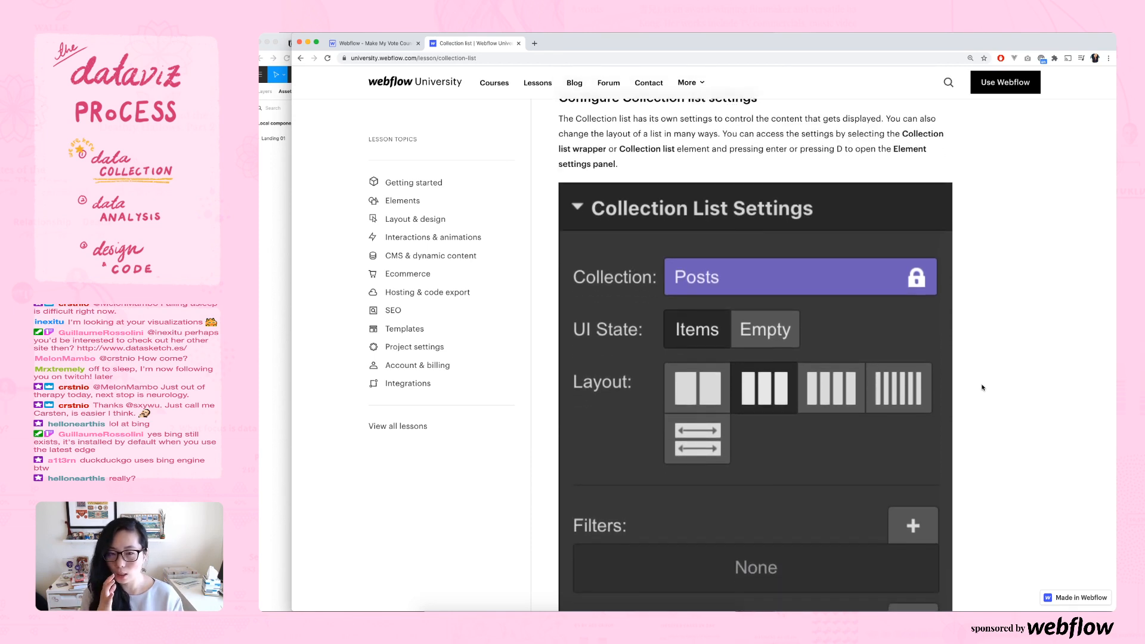
{"action": "scroll", "coordinate": [984, 387], "scroll_direction": "down", "scroll_amount": 5}
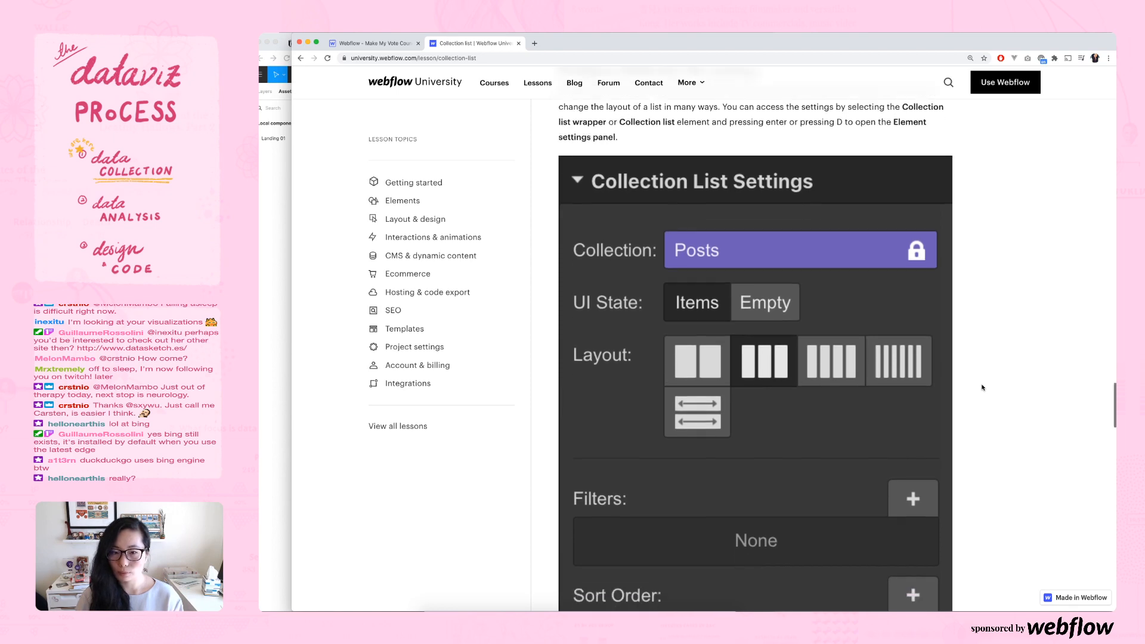
{"action": "scroll", "coordinate": [983, 388], "scroll_direction": "down", "scroll_amount": 5}
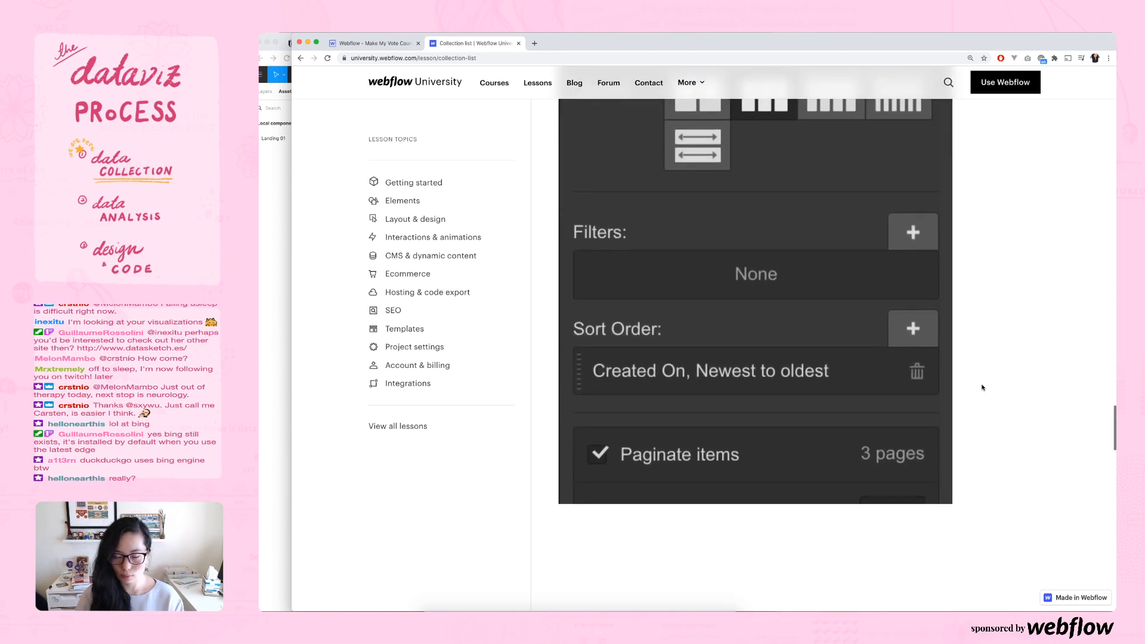
- Read the lesson's explanations of the layout, filter, sort order, pagination and item limit settings
{"action": "scroll", "coordinate": [983, 388], "scroll_direction": "down", "scroll_amount": 8}
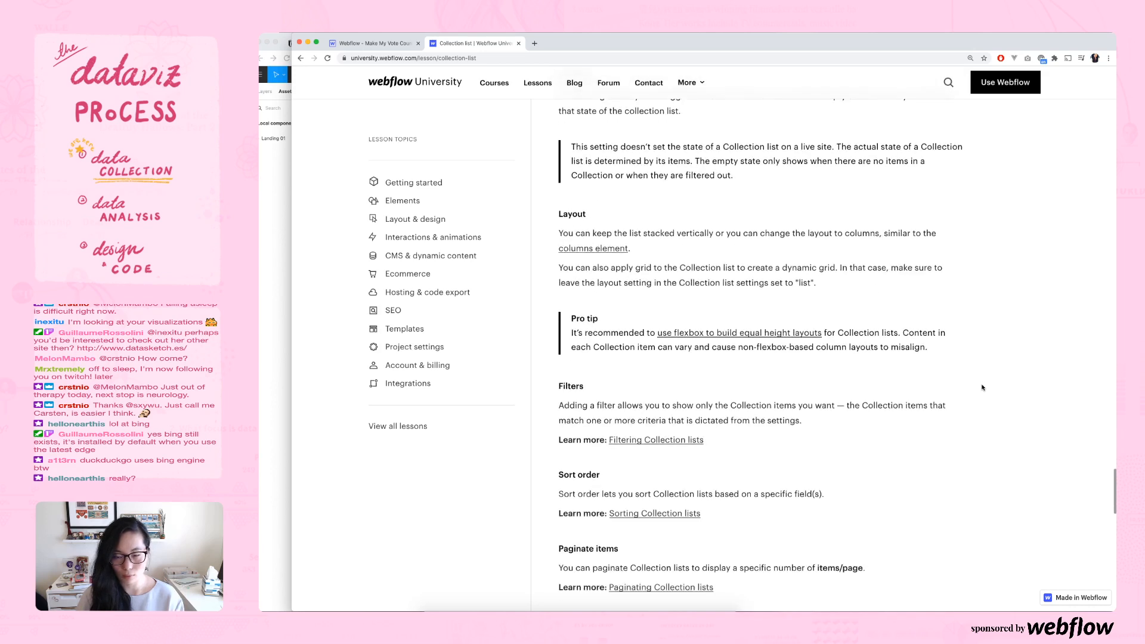
{"action": "scroll", "coordinate": [983, 388], "scroll_direction": "down", "scroll_amount": 1}
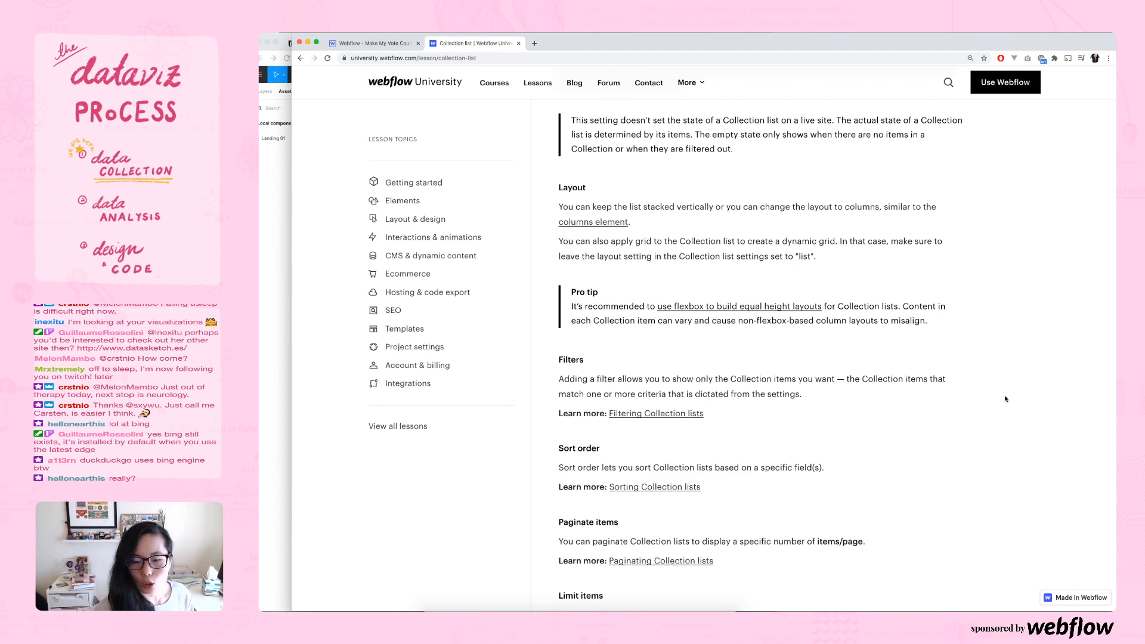
{"action": "scroll", "coordinate": [996, 412], "scroll_direction": "down", "scroll_amount": 2}
{"action": "scroll", "coordinate": [984, 432], "scroll_direction": "down", "scroll_amount": 5}
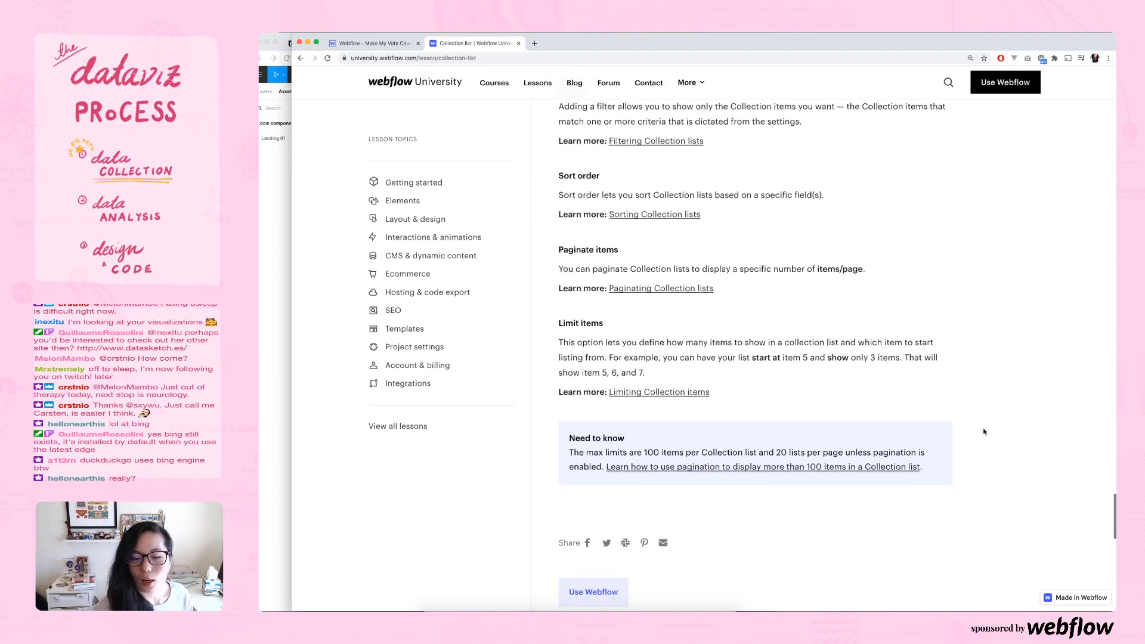
{"action": "scroll", "coordinate": [985, 432], "scroll_direction": "down", "scroll_amount": 3}
{"action": "scroll", "coordinate": [985, 431], "scroll_direction": "down", "scroll_amount": 1}
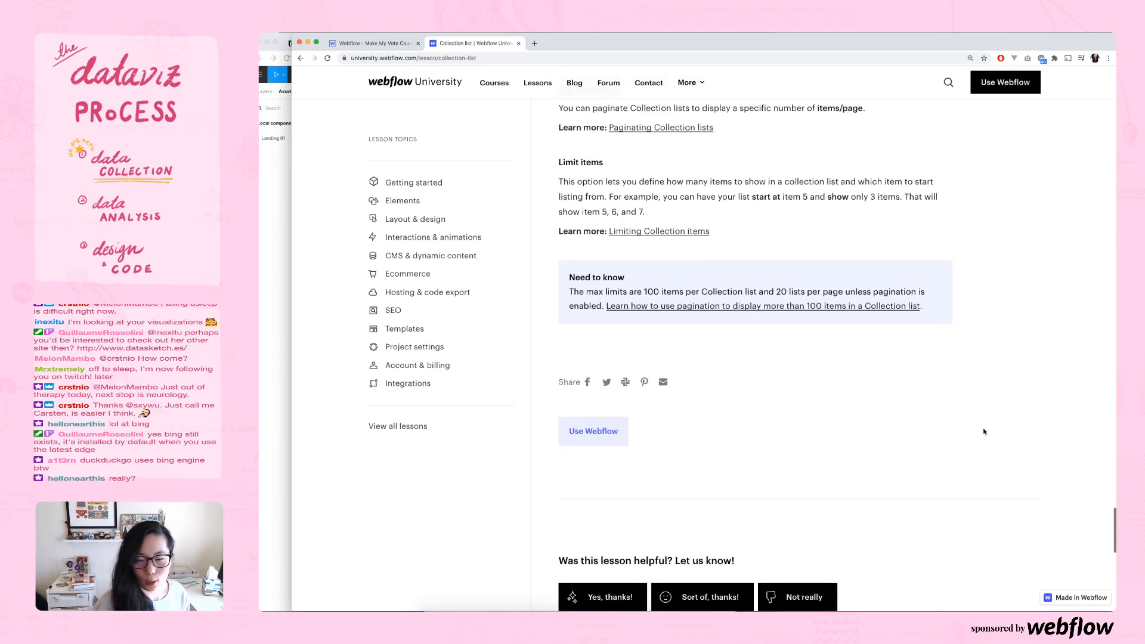
{"action": "scroll", "coordinate": [984, 432], "scroll_direction": "up", "scroll_amount": 3}
{"action": "scroll", "coordinate": [984, 432], "scroll_direction": "down", "scroll_amount": 1}
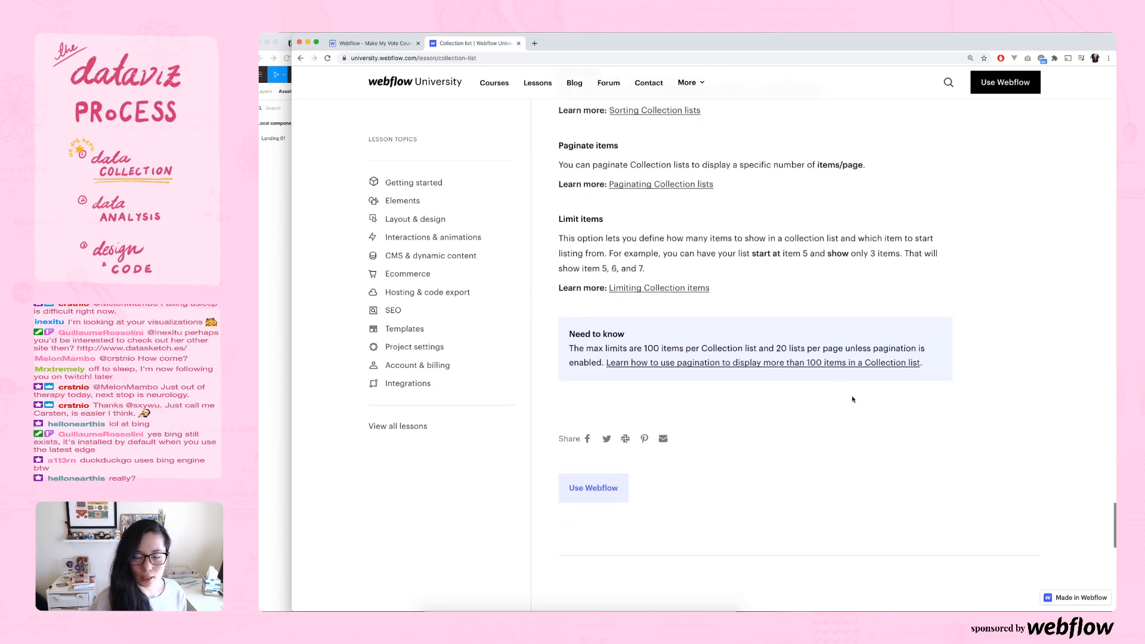
- Return to the Webflow project and add a Cards Section to the Body of the Home page, then close the Navigator
{"action": "left_click", "coordinate": [361, 43]}
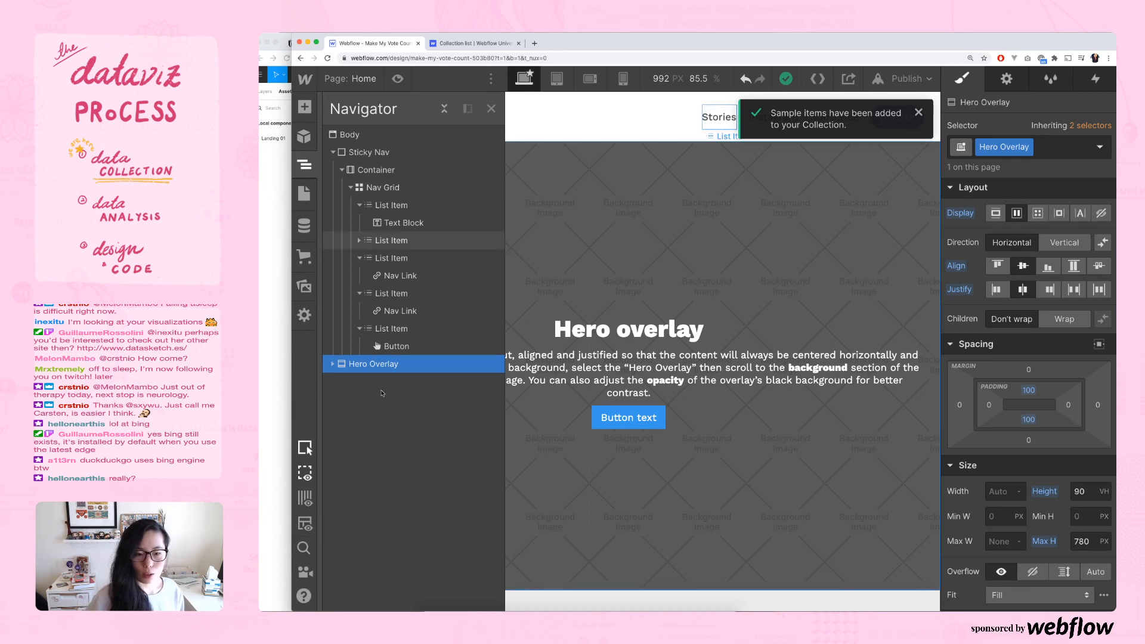
{"action": "left_click", "coordinate": [380, 135]}
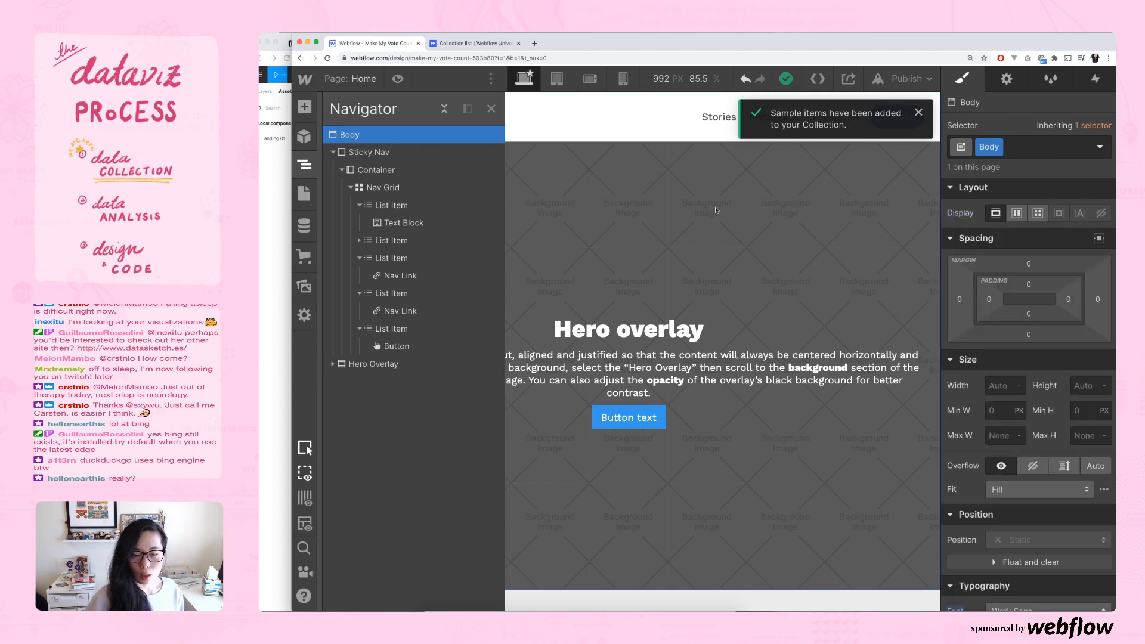
{"action": "key", "text": "super+e"}
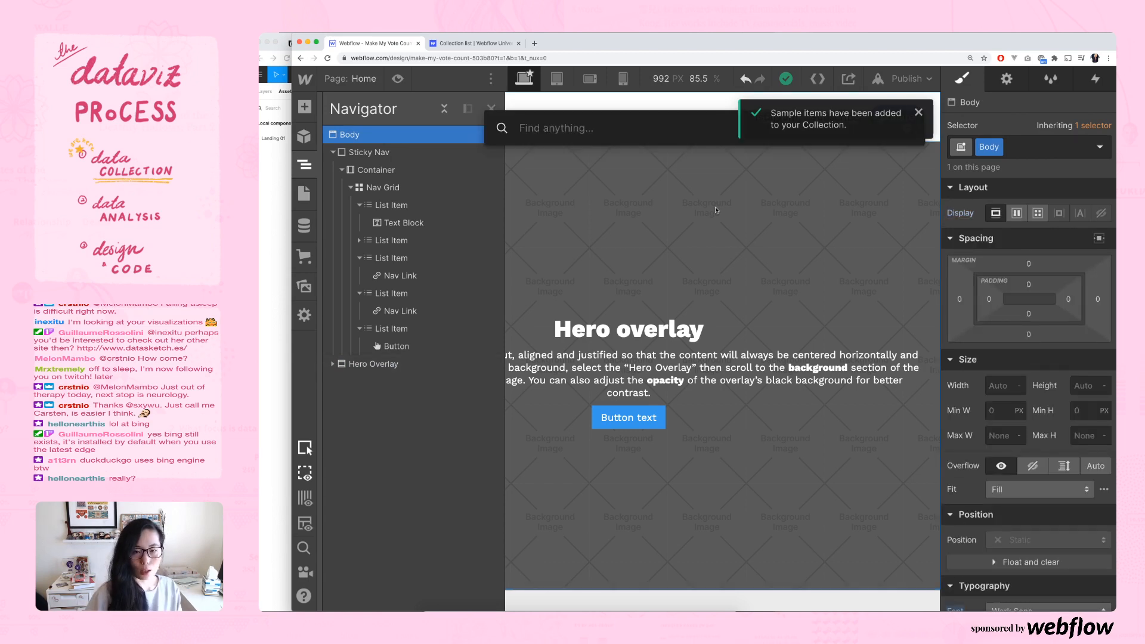
{"action": "type", "text": "car"}
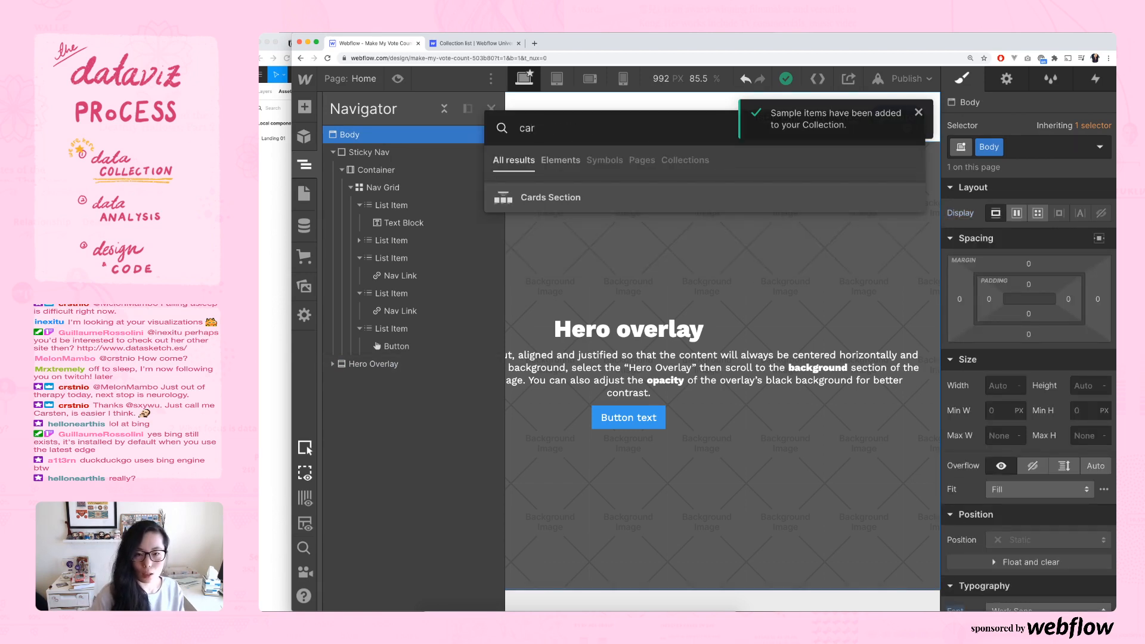
{"action": "key", "text": "Return"}
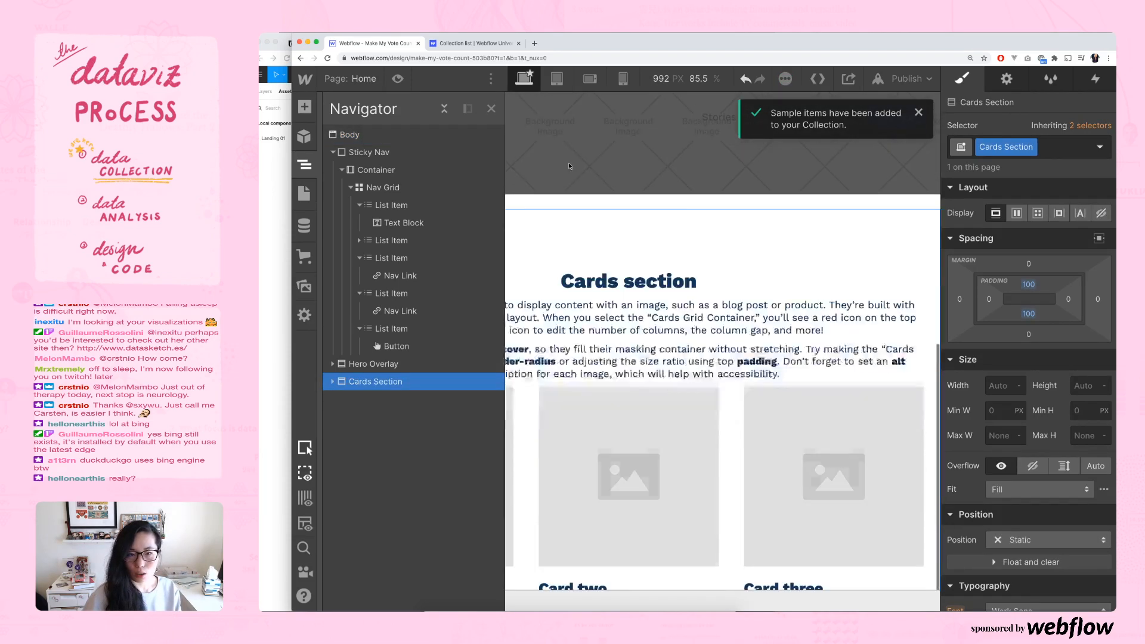
{"action": "left_click", "coordinate": [491, 108]}
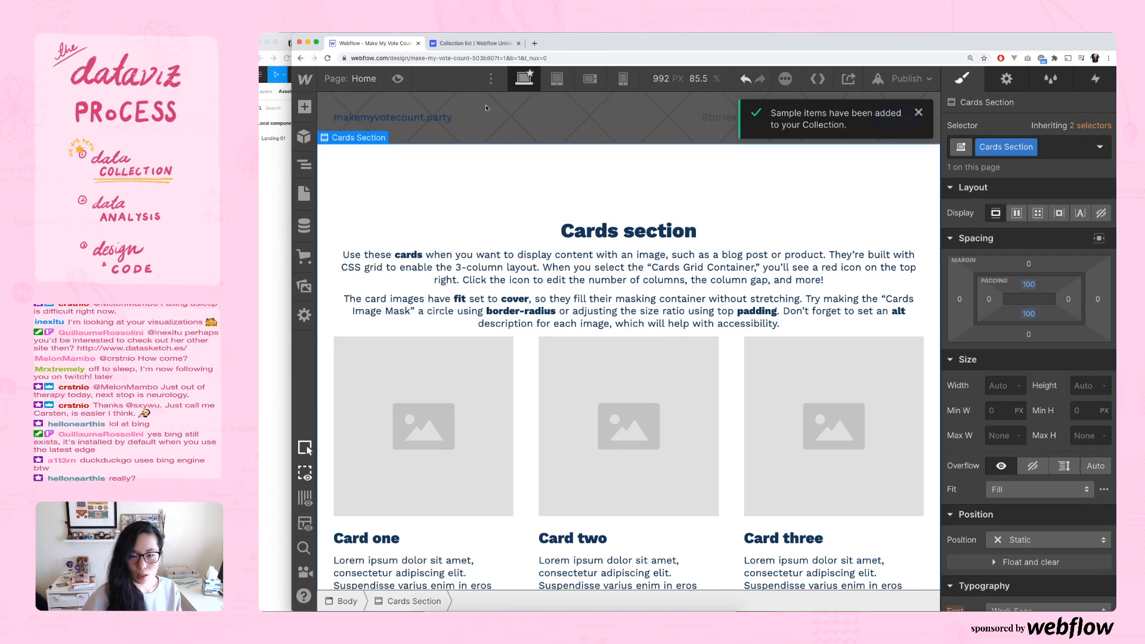
- Inspect the new cards section by selecting the first card's image and the whole Cards Section
{"action": "scroll", "coordinate": [465, 287], "scroll_direction": "down", "scroll_amount": 2}
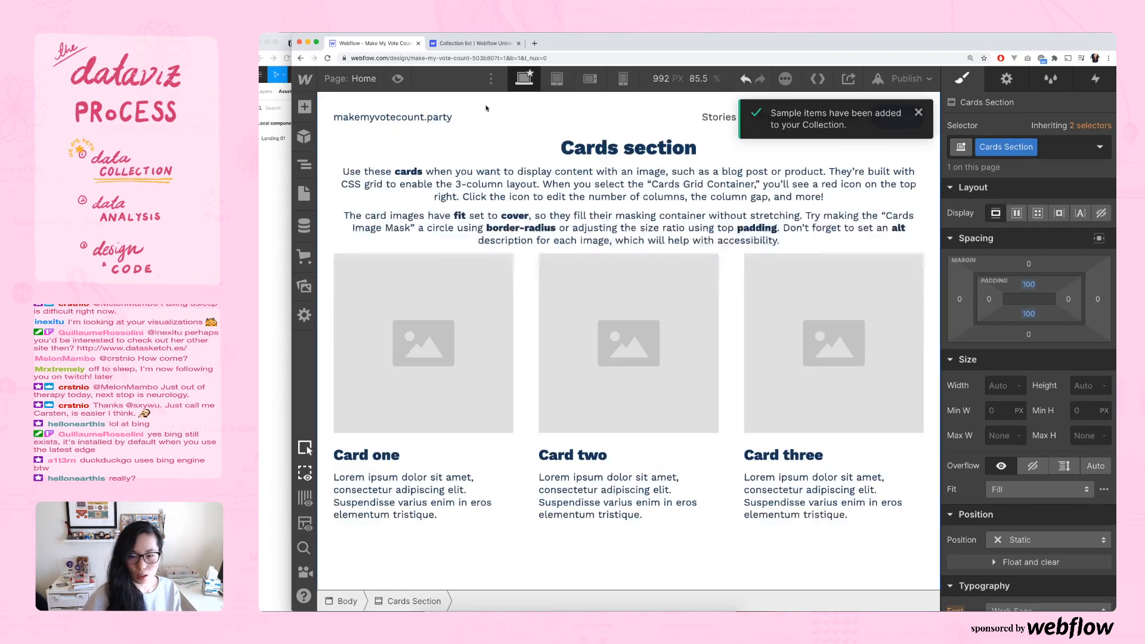
{"action": "left_click", "coordinate": [461, 304]}
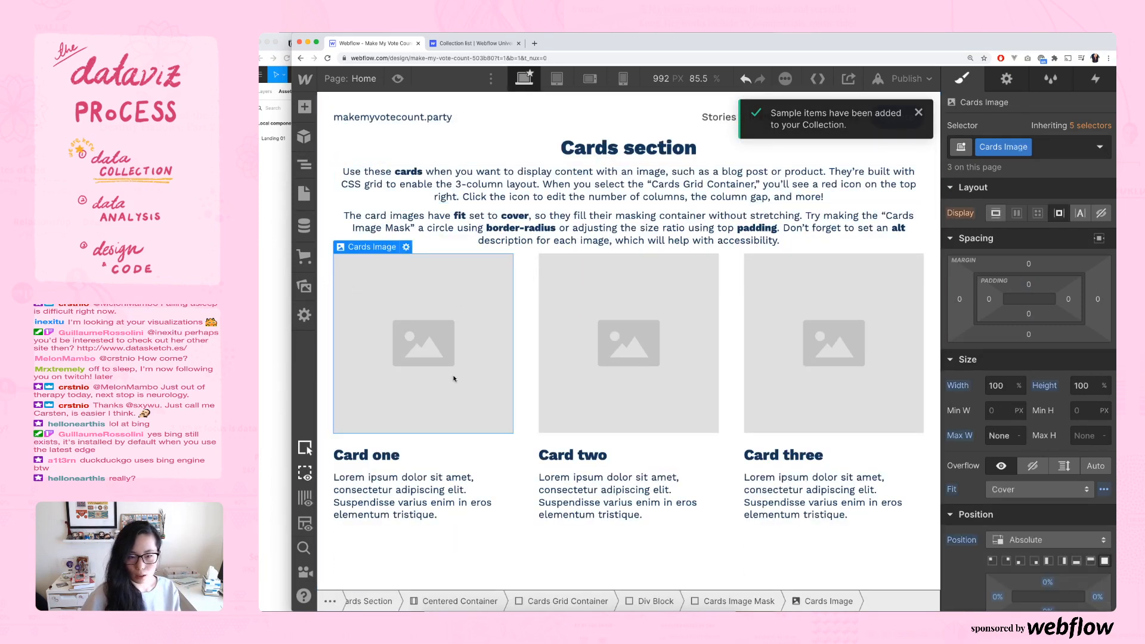
{"action": "left_click", "coordinate": [895, 548]}
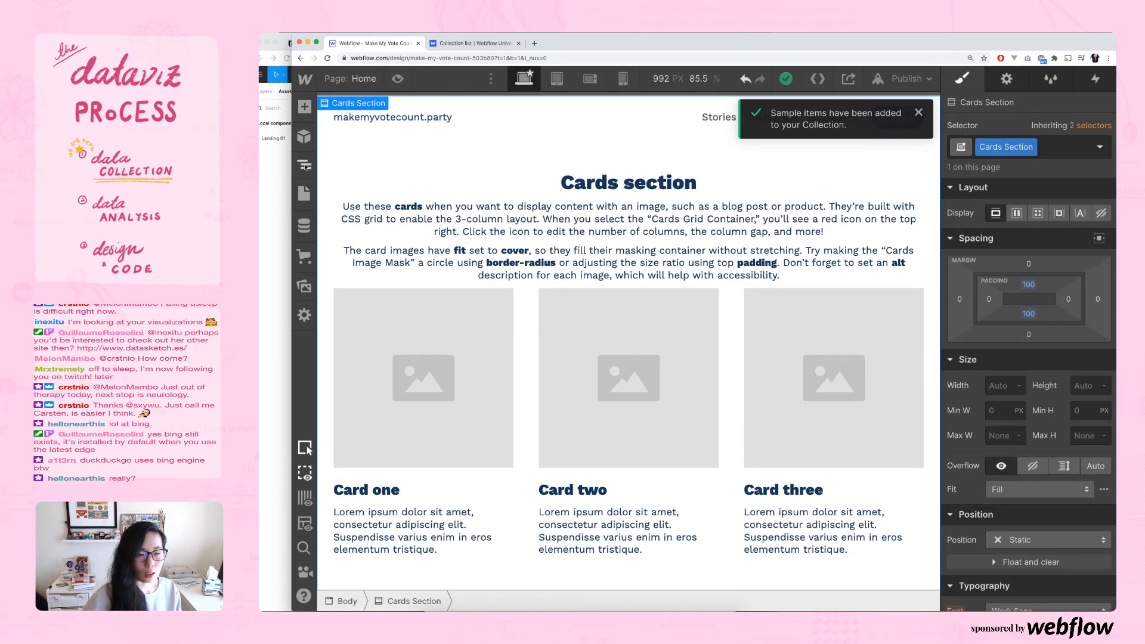
- Add a Collection List inside the Cards Grid Container of the Cards Section
{"action": "left_click", "coordinate": [305, 166]}
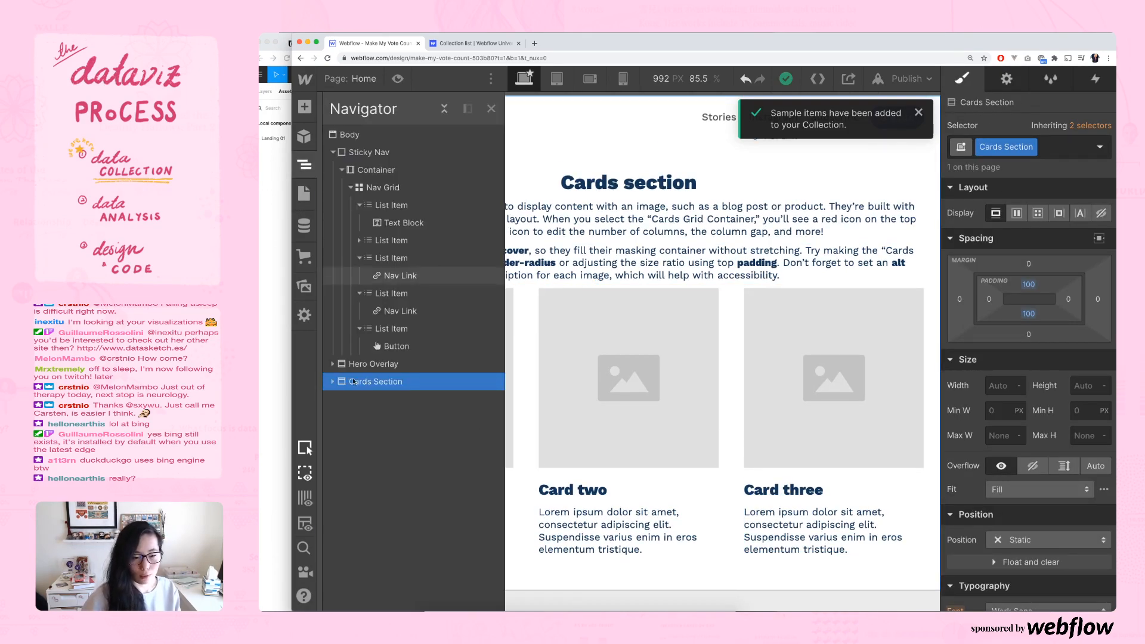
{"action": "left_click", "coordinate": [332, 381]}
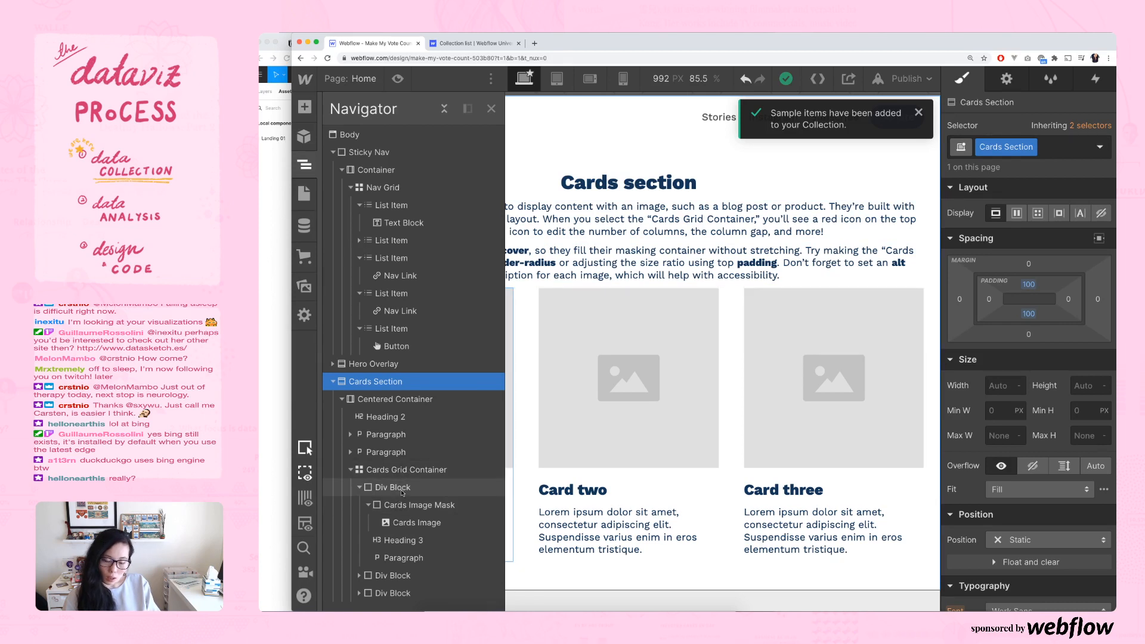
{"action": "left_click", "coordinate": [359, 487]}
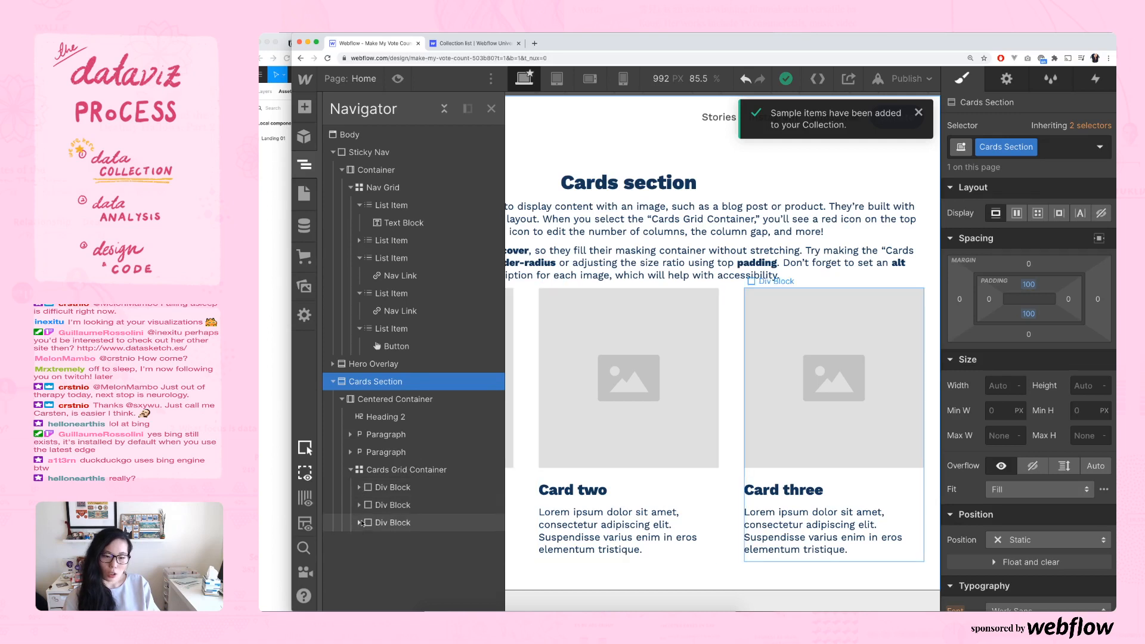
{"action": "left_click", "coordinate": [377, 471]}
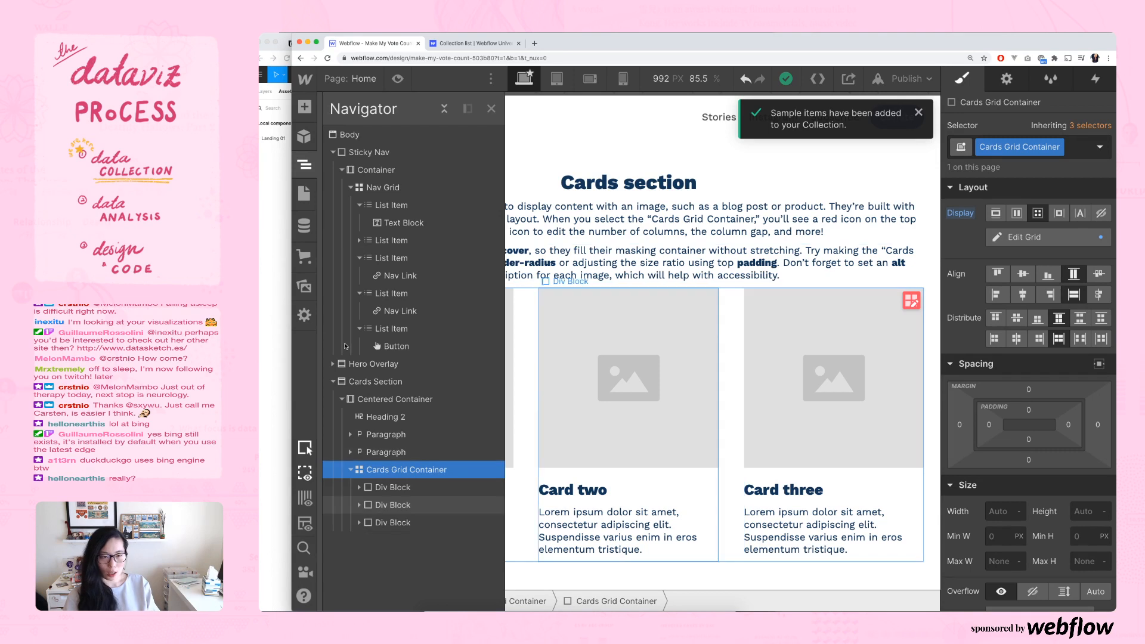
{"action": "left_click", "coordinate": [305, 108]}
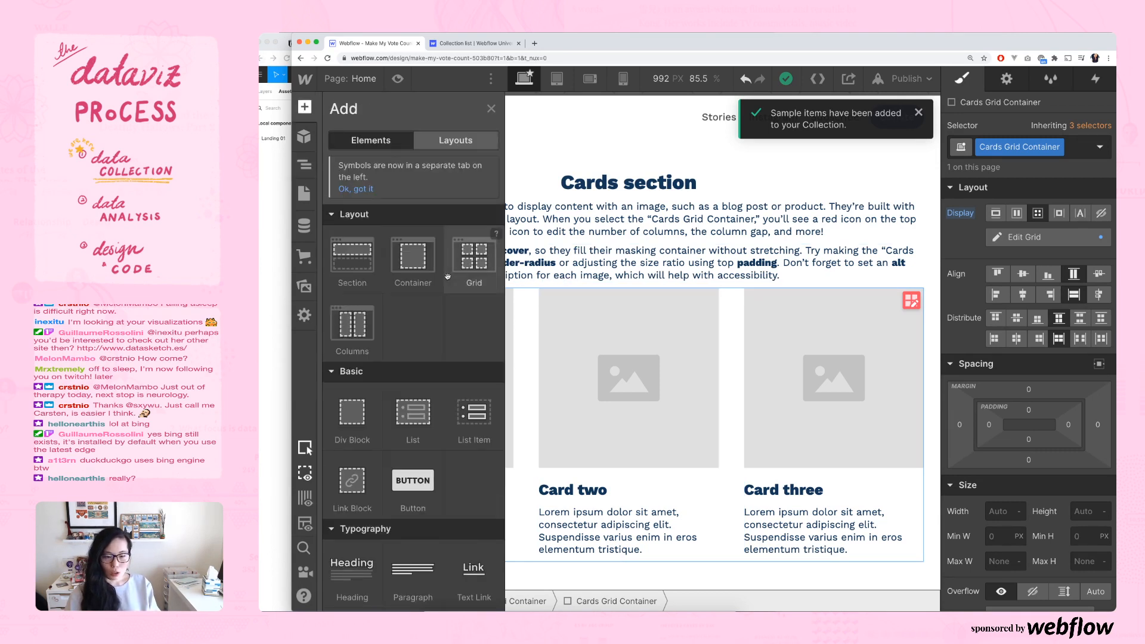
{"action": "scroll", "coordinate": [450, 277], "scroll_direction": "down", "scroll_amount": 4}
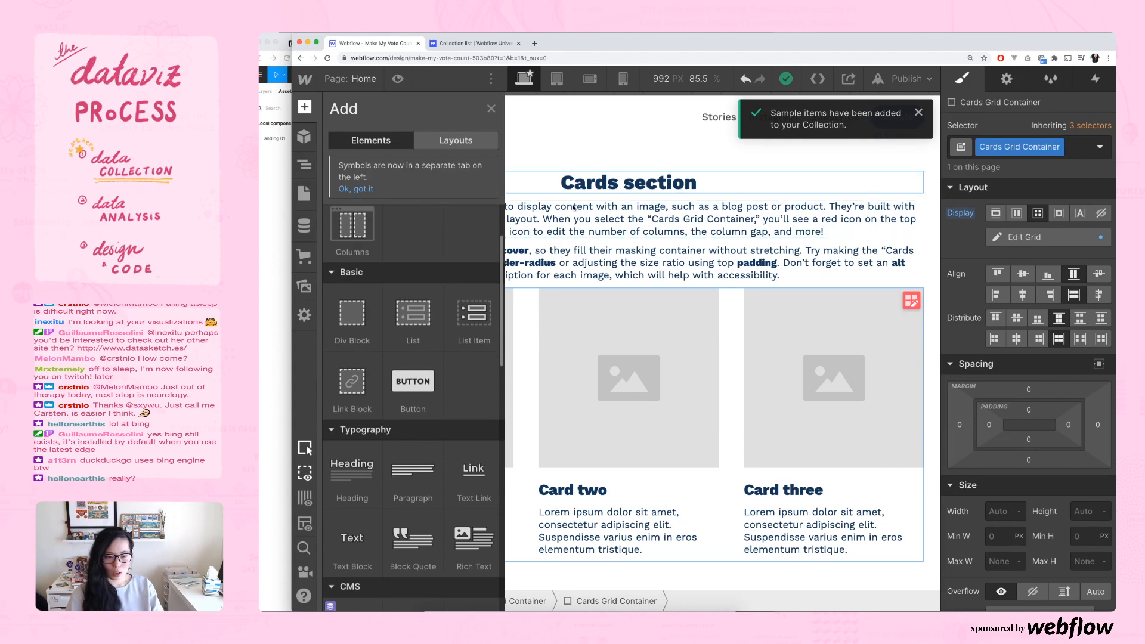
{"action": "key", "text": "super+e"}
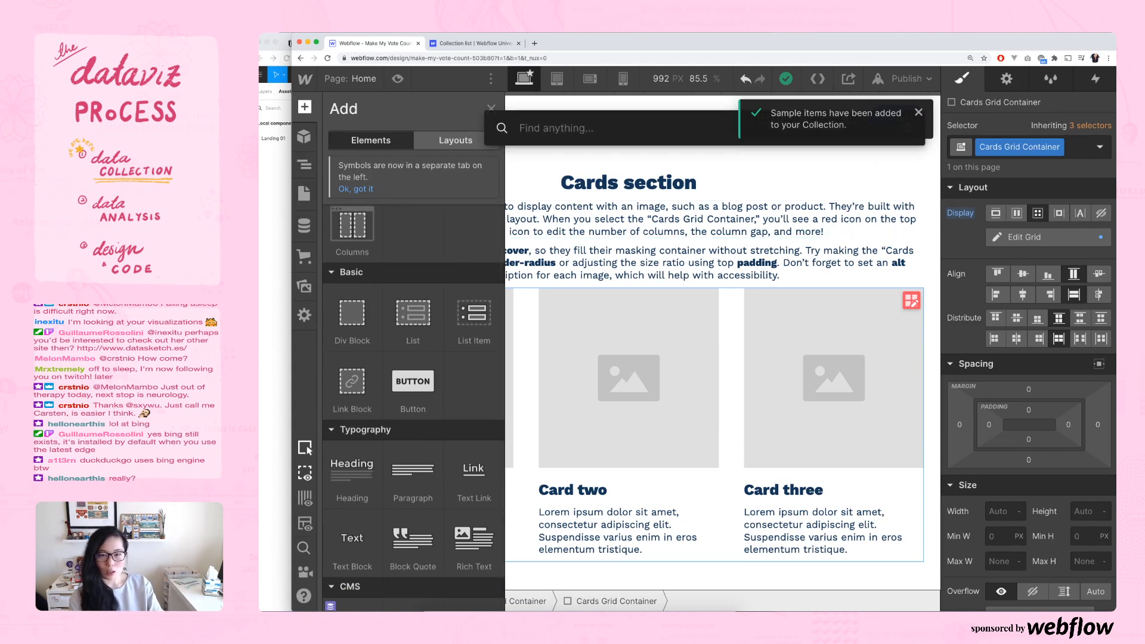
{"action": "type", "text": "collection"}
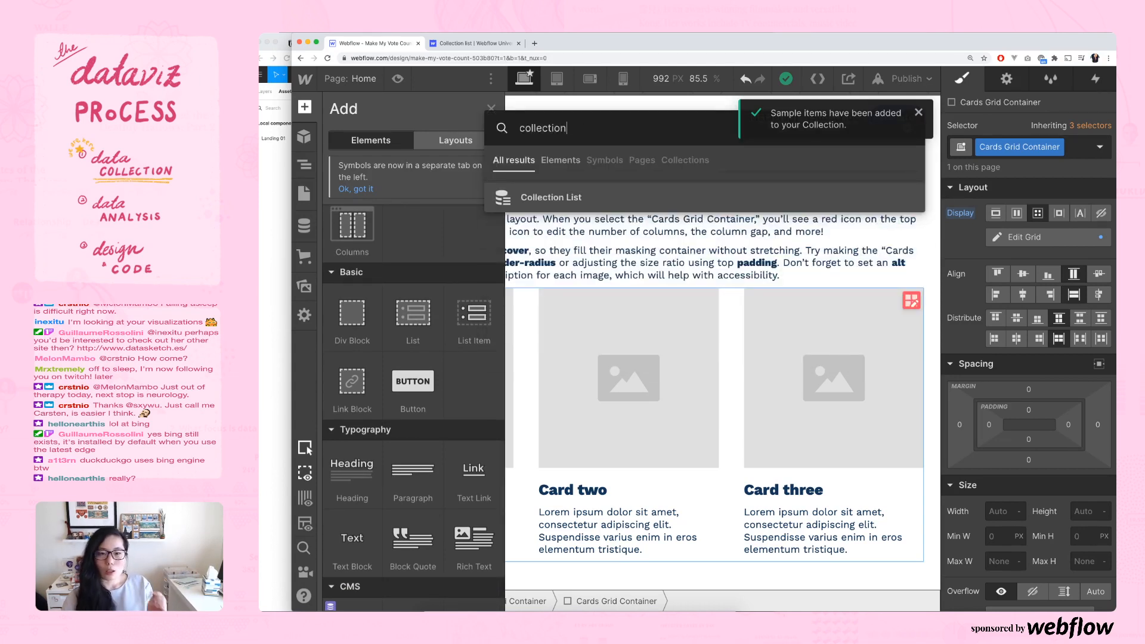
{"action": "key", "text": "Return"}
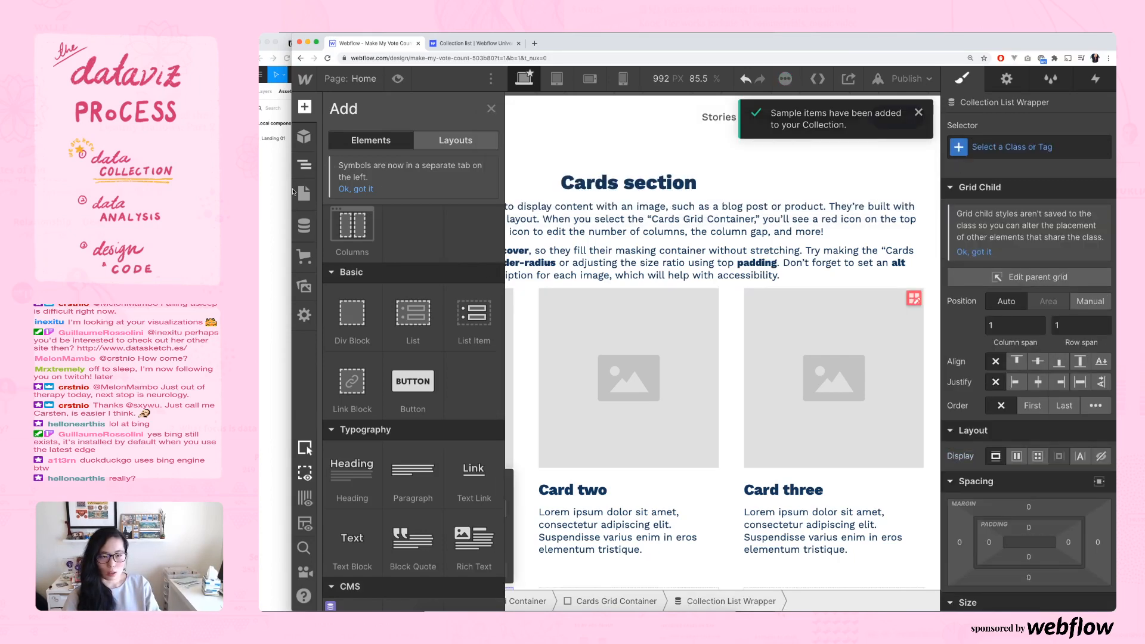
- Move the Collection List Wrapper out of the Cards Grid Container, placing it directly above that grid within the Centered Container
{"action": "left_click", "coordinate": [305, 165]}
{"action": "left_click_drag", "start_coordinate": [289, 190], "coordinate": [248, 190]}
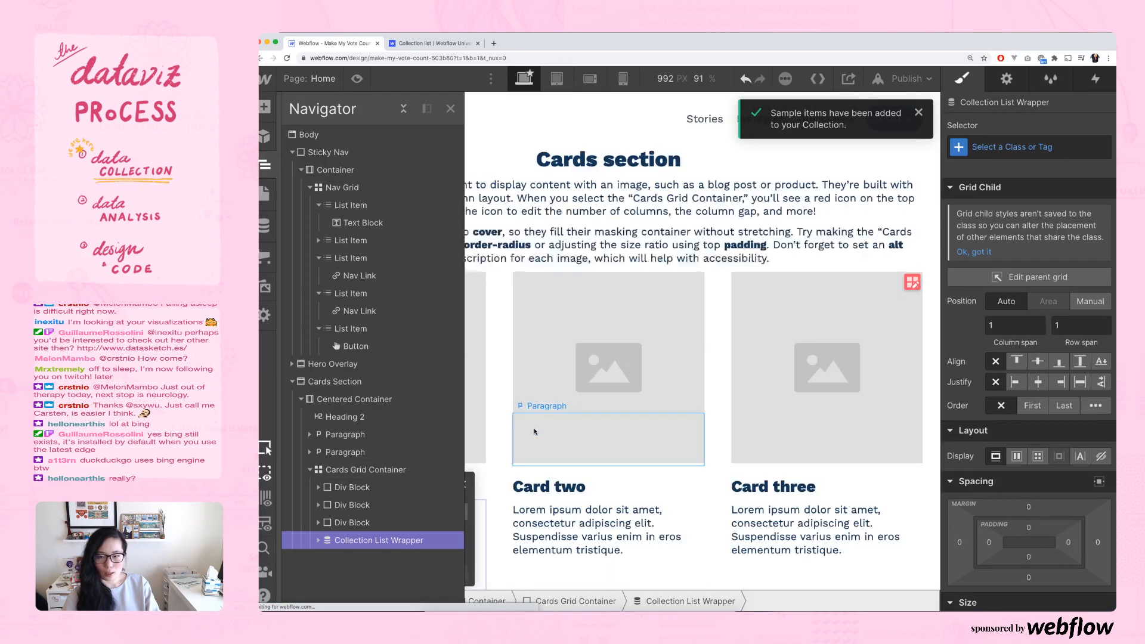
{"action": "key", "text": "h"}
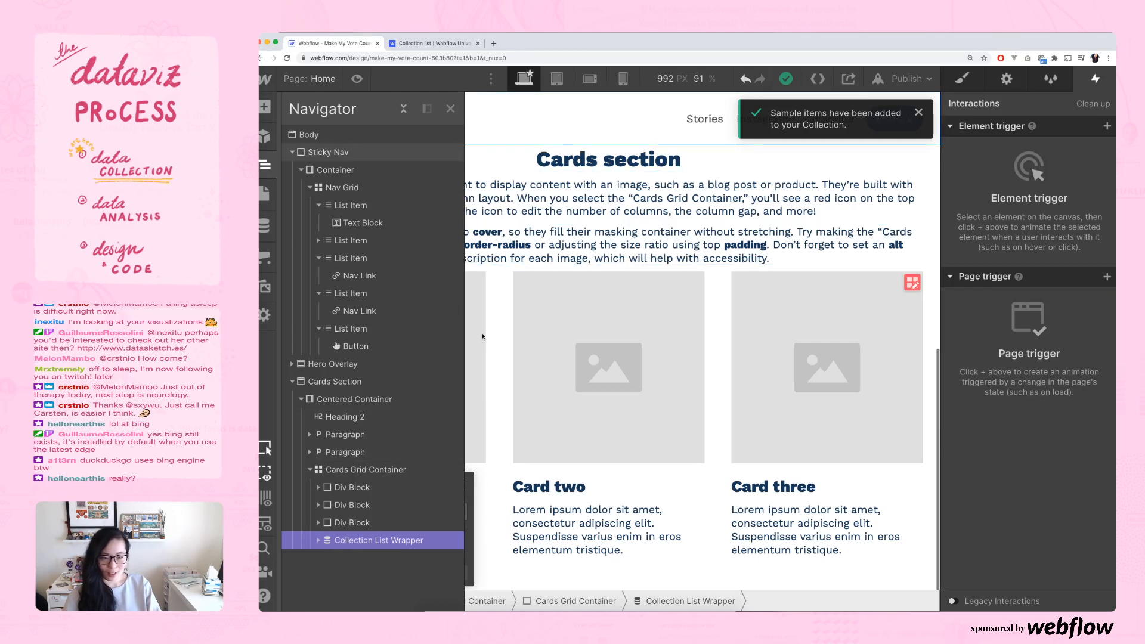
{"action": "key", "text": "z"}
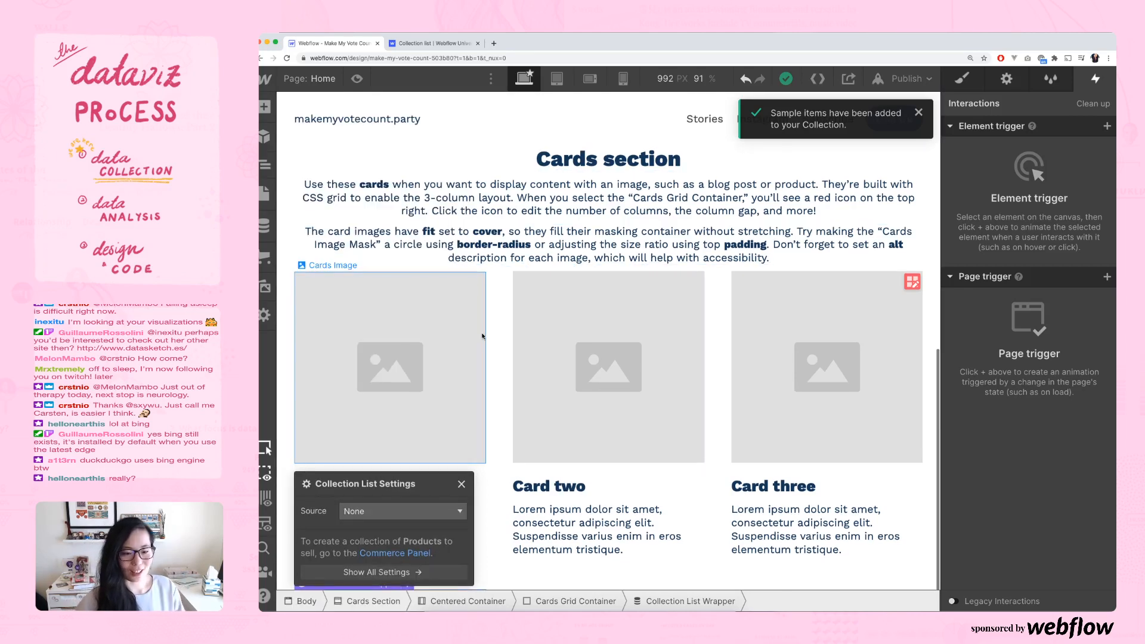
{"action": "scroll", "coordinate": [483, 337], "scroll_direction": "down", "scroll_amount": 5}
{"action": "scroll", "coordinate": [482, 337], "scroll_direction": "down", "scroll_amount": 2}
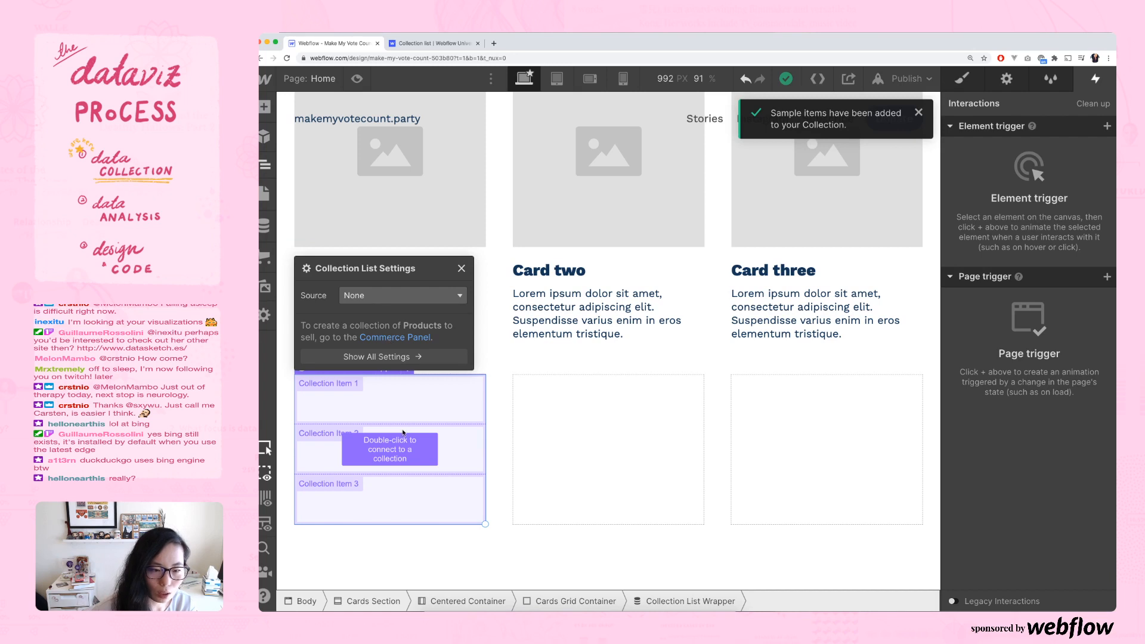
{"action": "key", "text": "z"}
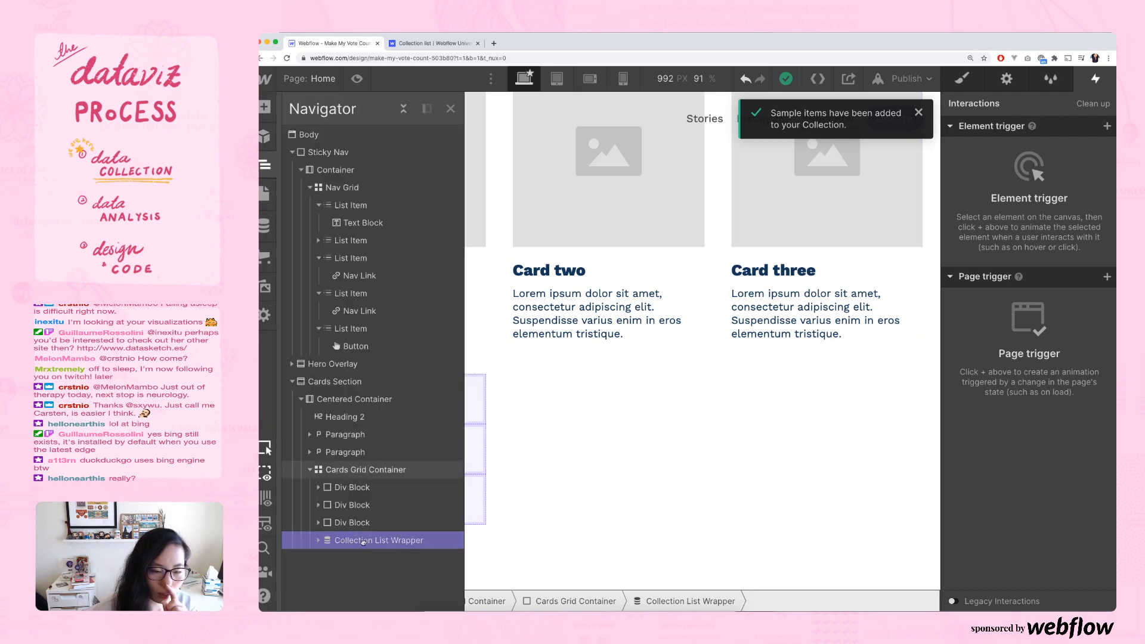
{"action": "left_click_drag", "start_coordinate": [369, 540], "coordinate": [366, 464]}
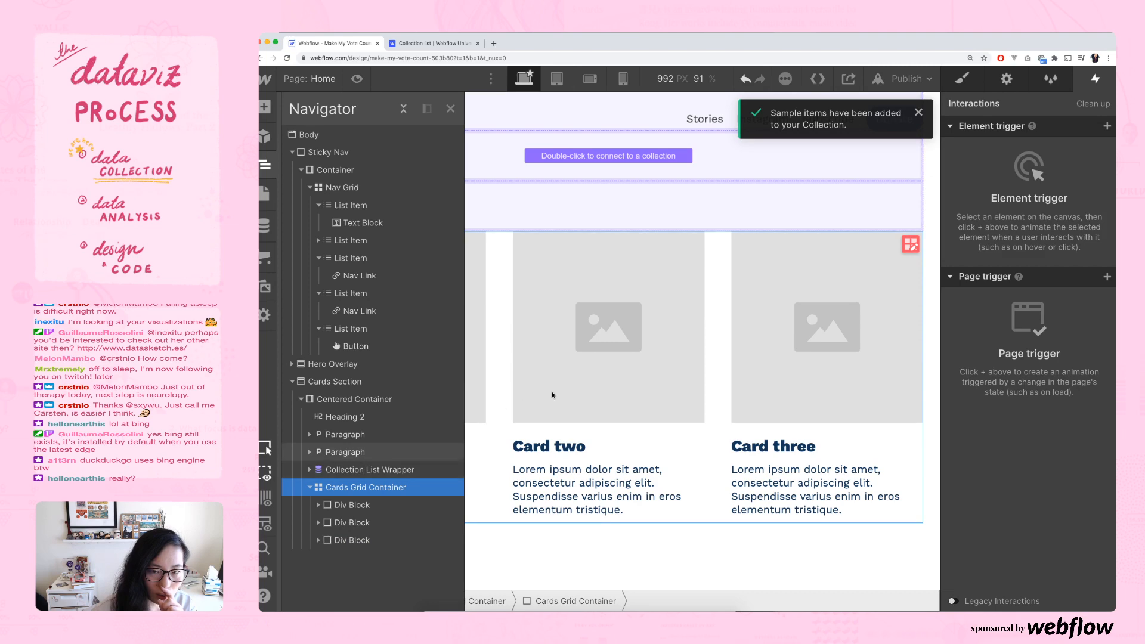
{"action": "scroll", "coordinate": [552, 392], "scroll_direction": "up", "scroll_amount": 2}
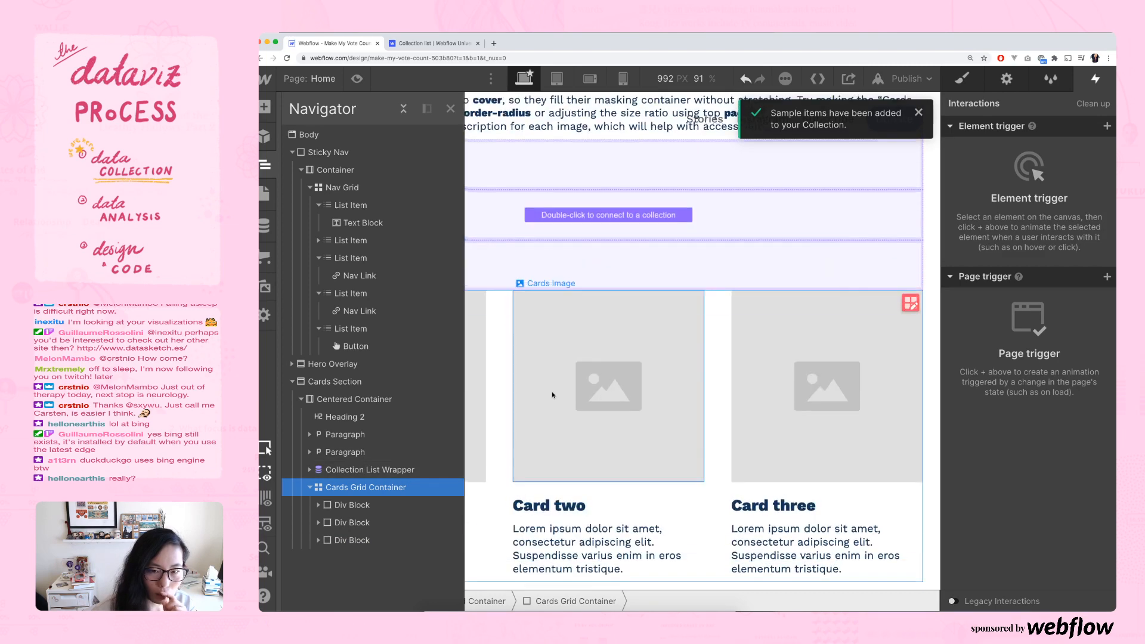
- Connect the Collection List Wrapper on the page to the Posts collection as its source
{"action": "left_click", "coordinate": [451, 109]}
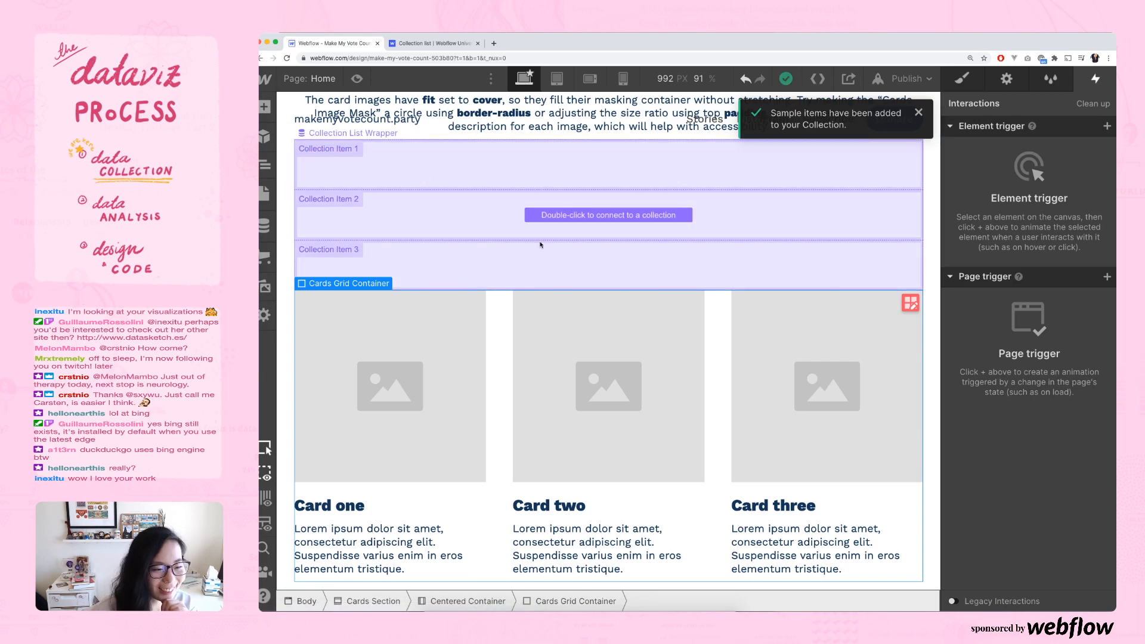
{"action": "scroll", "coordinate": [540, 244], "scroll_direction": "up", "scroll_amount": 3}
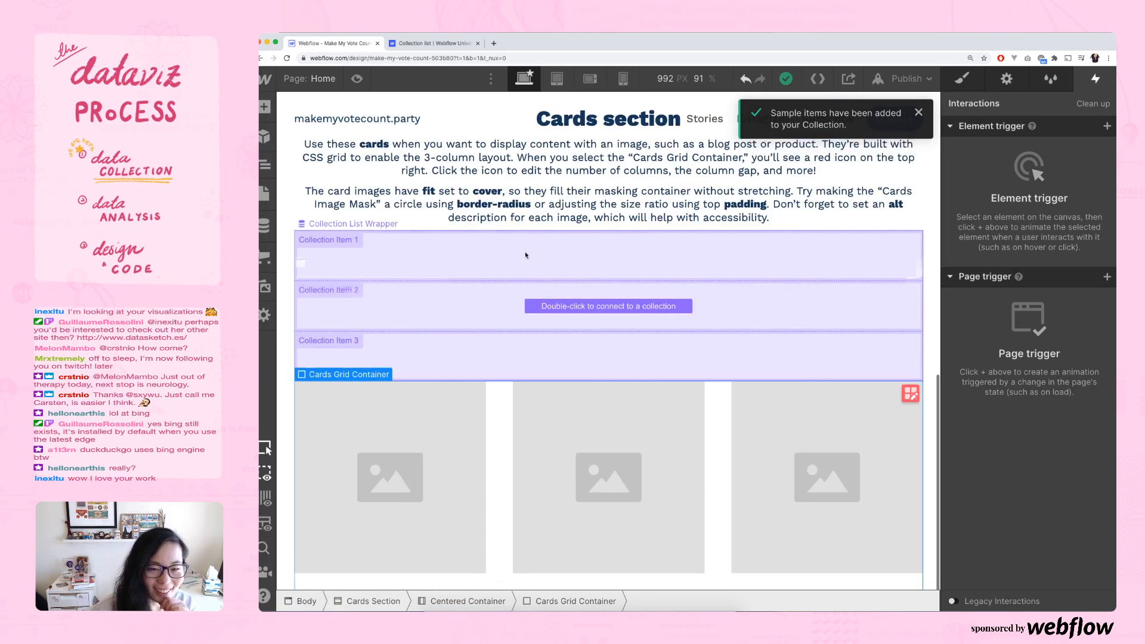
{"action": "scroll", "coordinate": [347, 309], "scroll_direction": "up", "scroll_amount": 1}
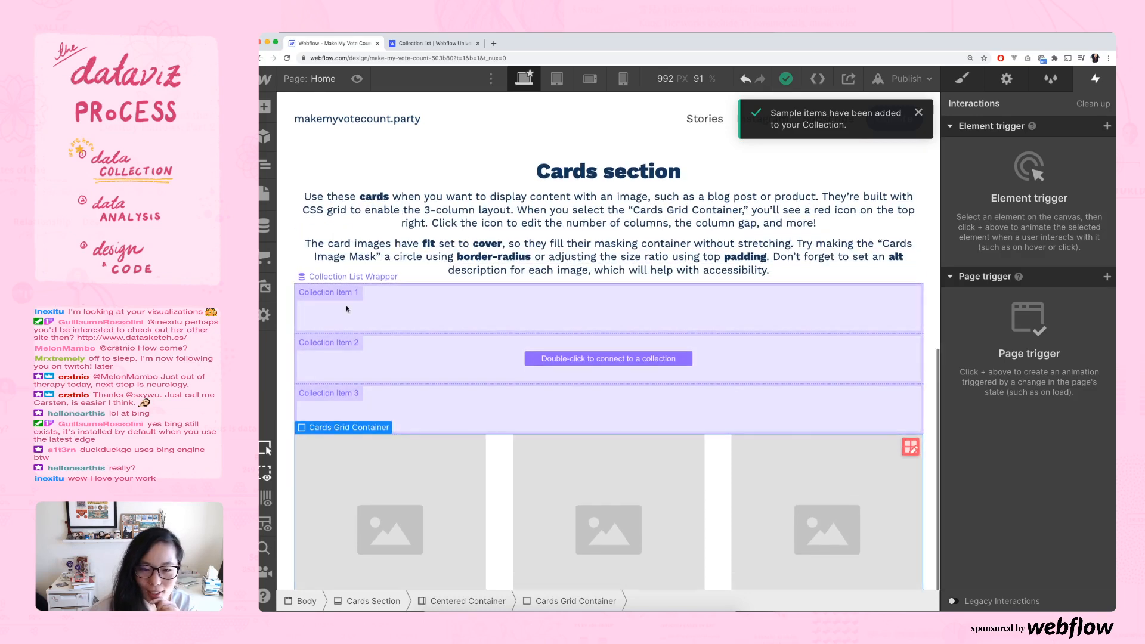
{"action": "left_click", "coordinate": [525, 319]}
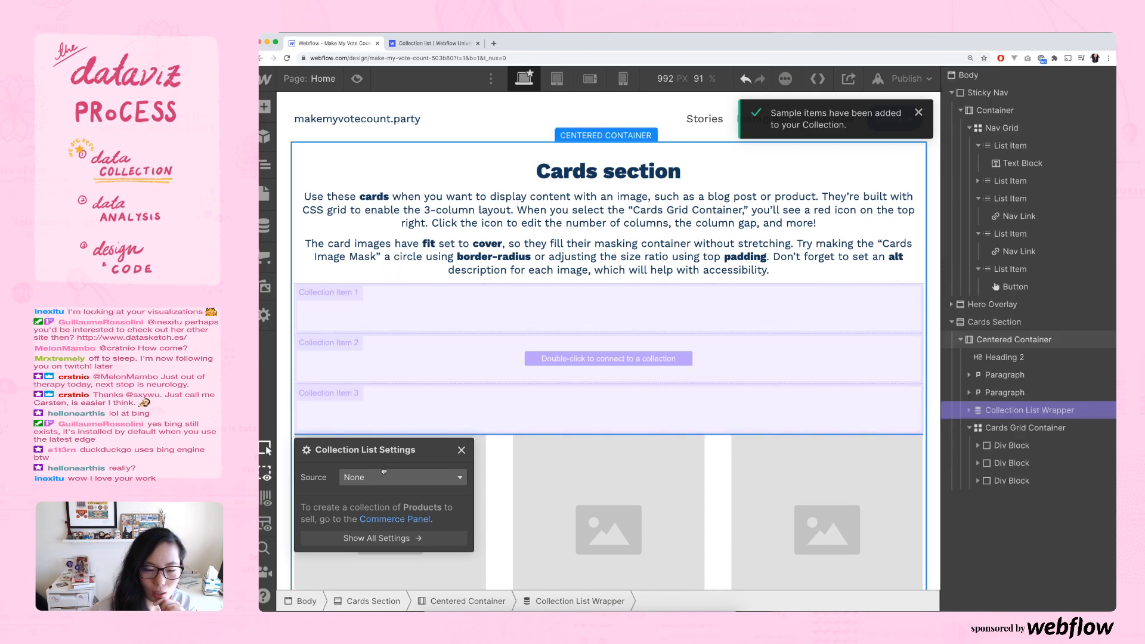
{"action": "scroll", "coordinate": [396, 442], "scroll_direction": "down", "scroll_amount": 1}
{"action": "left_click", "coordinate": [394, 459]}
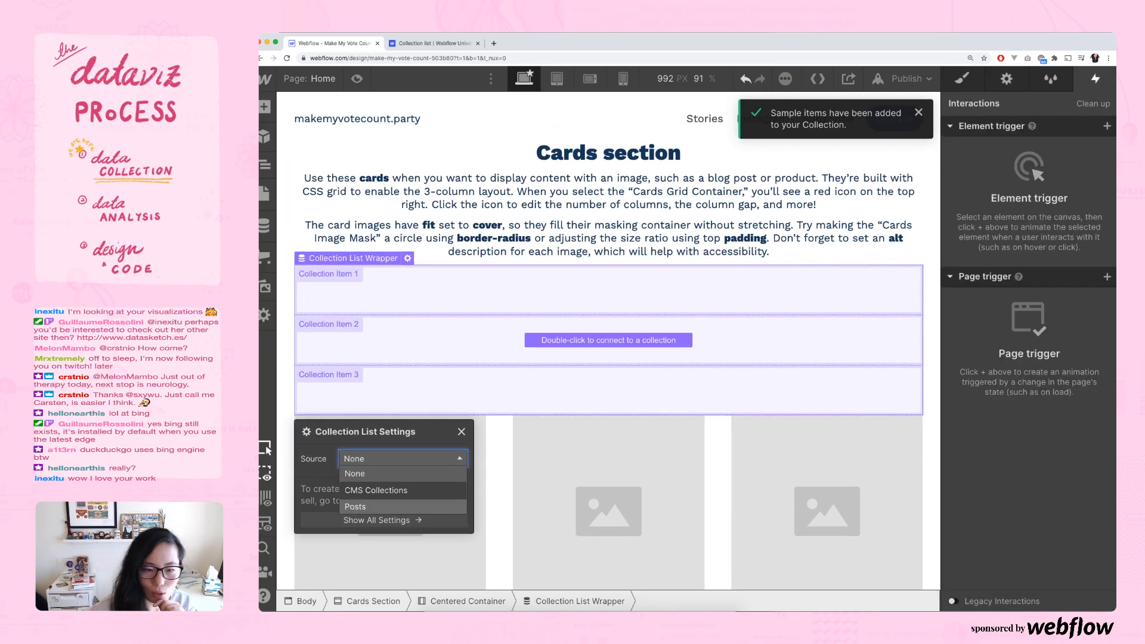
{"action": "left_click", "coordinate": [364, 507]}
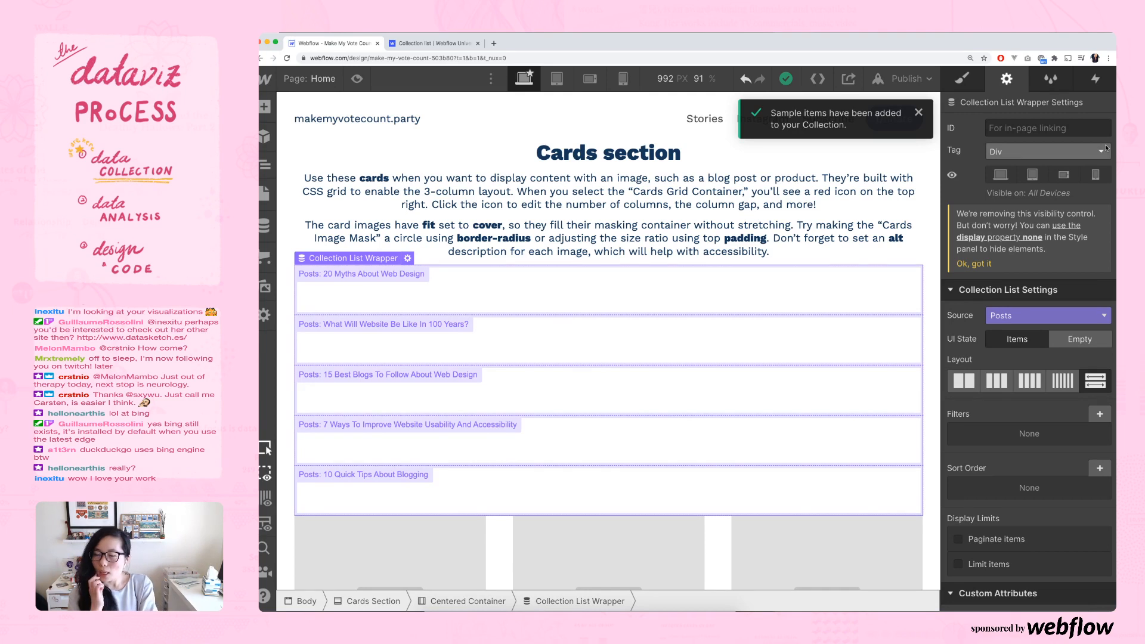
- Review the wrapper's ID and tag options, keeping the Div tag, and set the collection list's layout to three columns
{"action": "left_click", "coordinate": [1044, 128]}
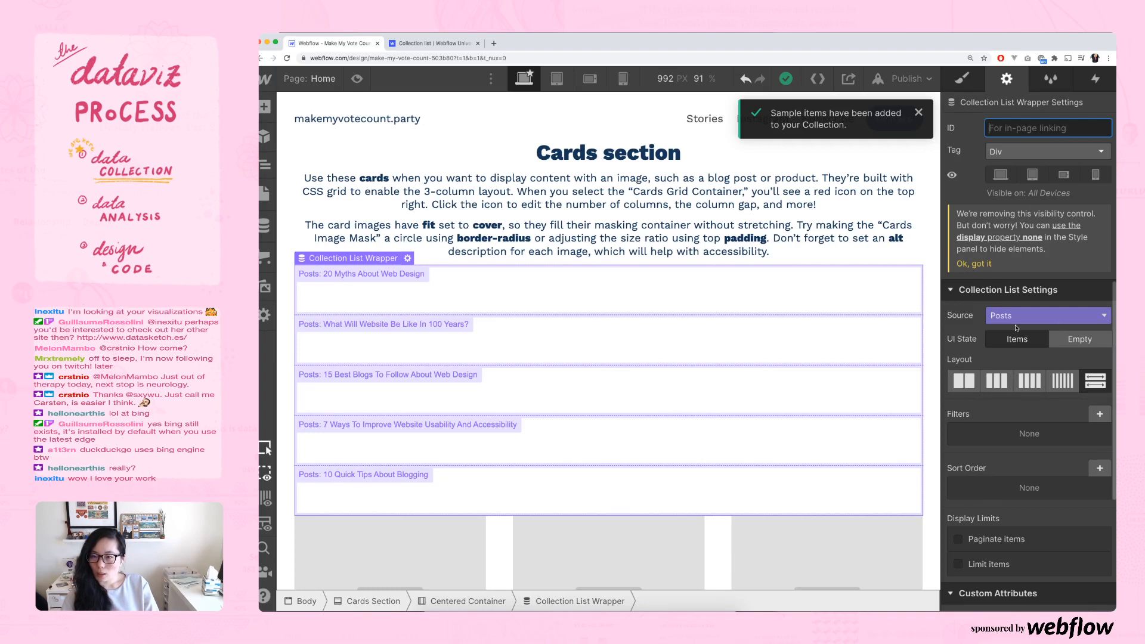
{"action": "scroll", "coordinate": [1016, 327], "scroll_direction": "down", "scroll_amount": 1}
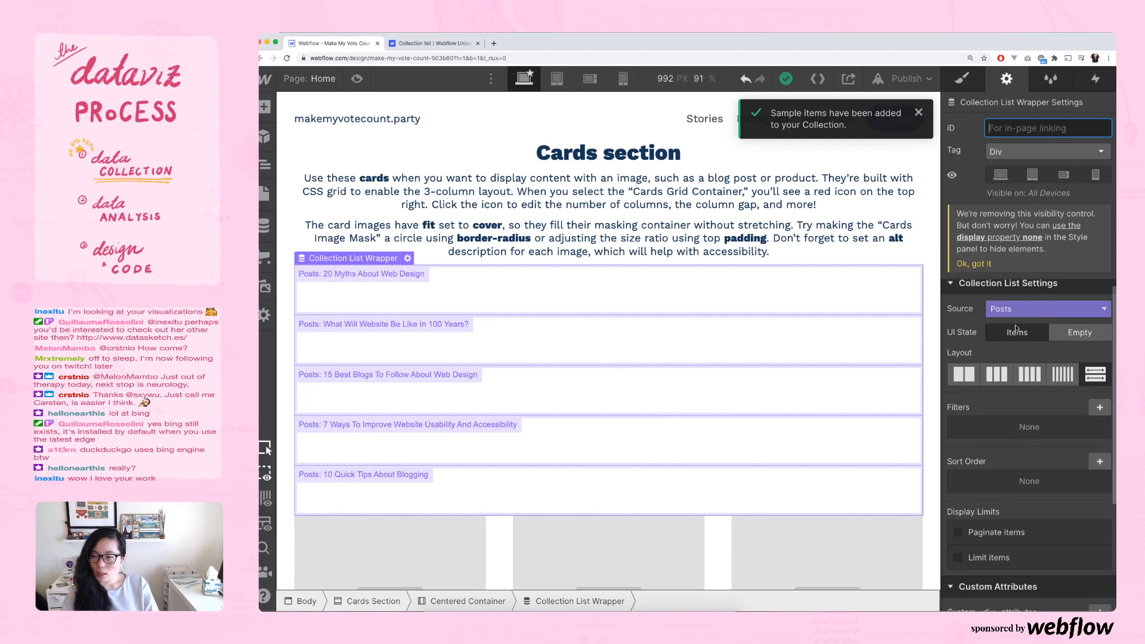
{"action": "left_click", "coordinate": [1002, 154]}
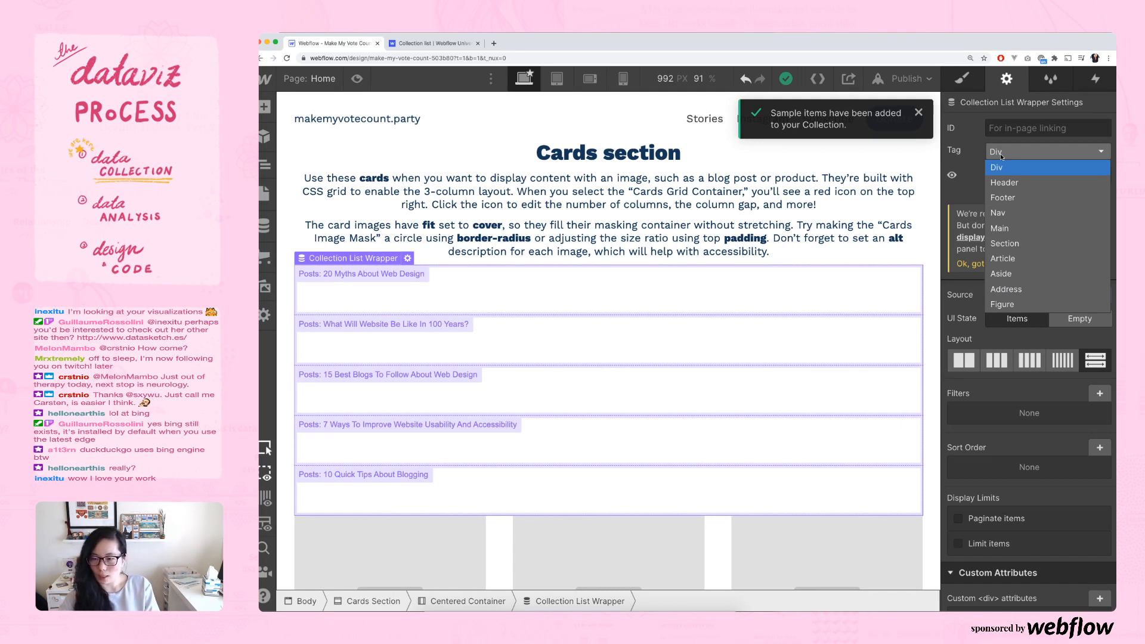
{"action": "left_click", "coordinate": [1002, 157]}
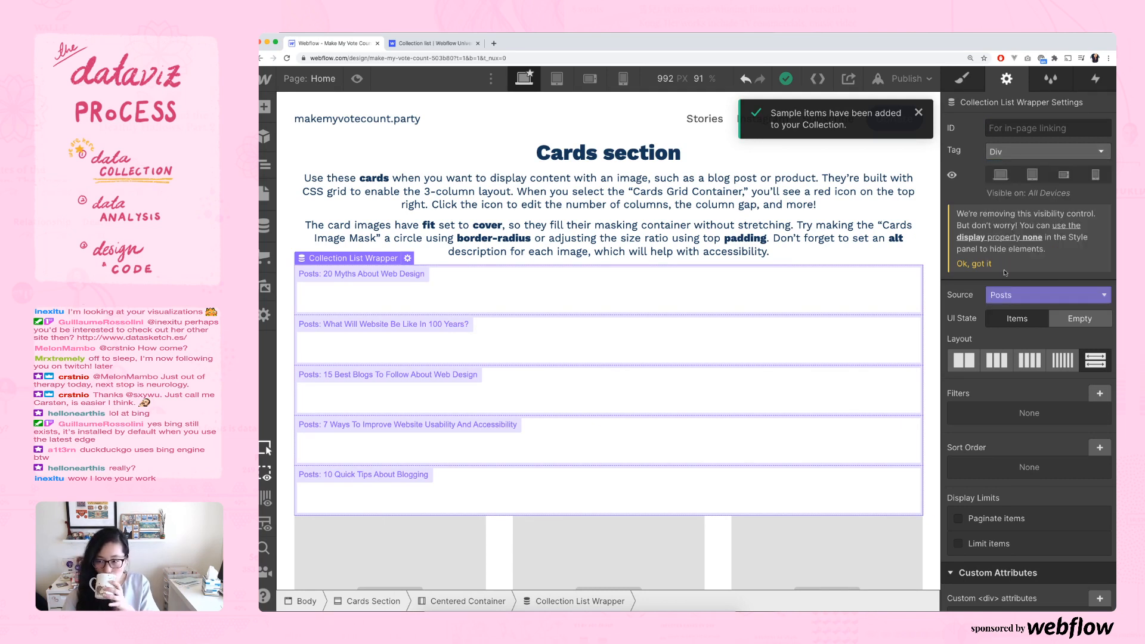
{"action": "left_click", "coordinate": [997, 361]}
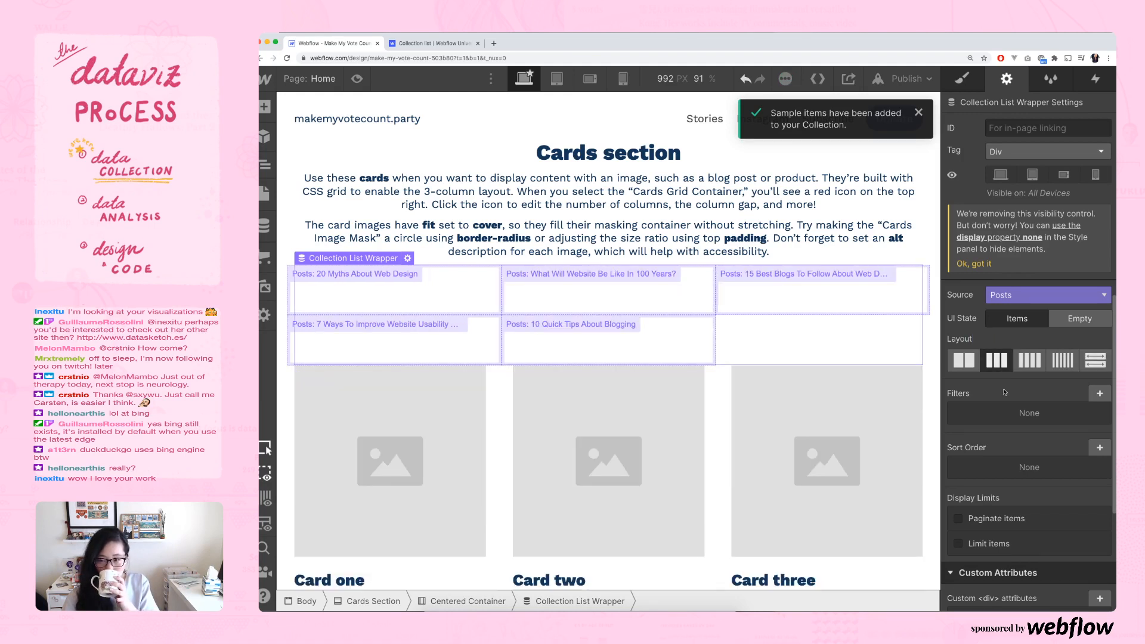
- Add and save a collection list filter that shows only posts whose Section equals Pre-voting
{"action": "scroll", "coordinate": [1014, 382], "scroll_direction": "down", "scroll_amount": 2}
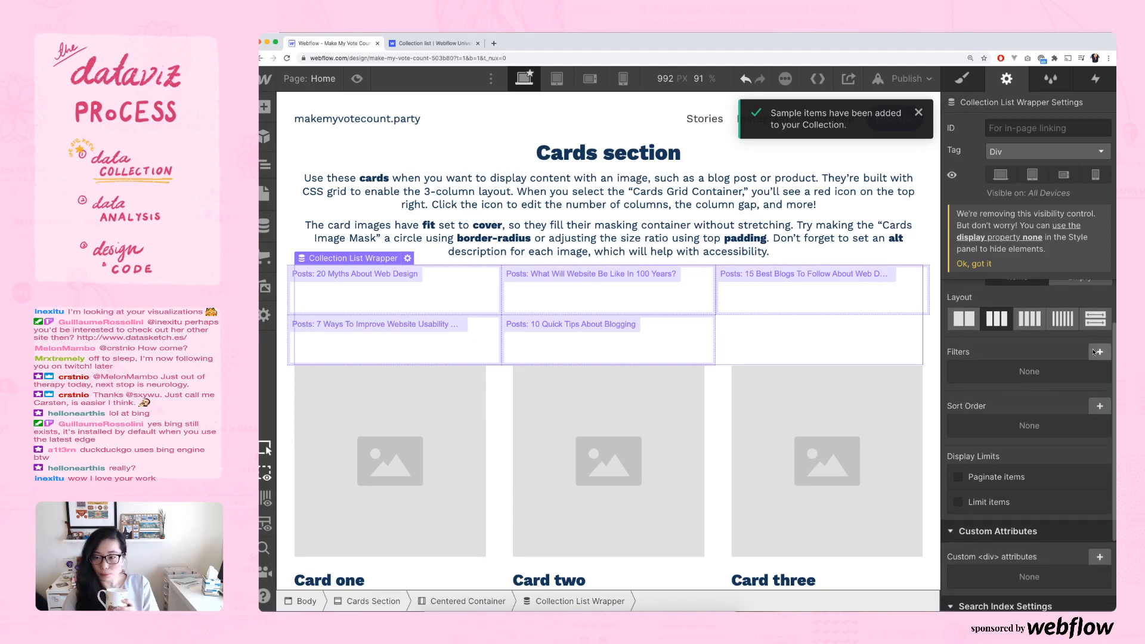
{"action": "left_click", "coordinate": [1096, 353]}
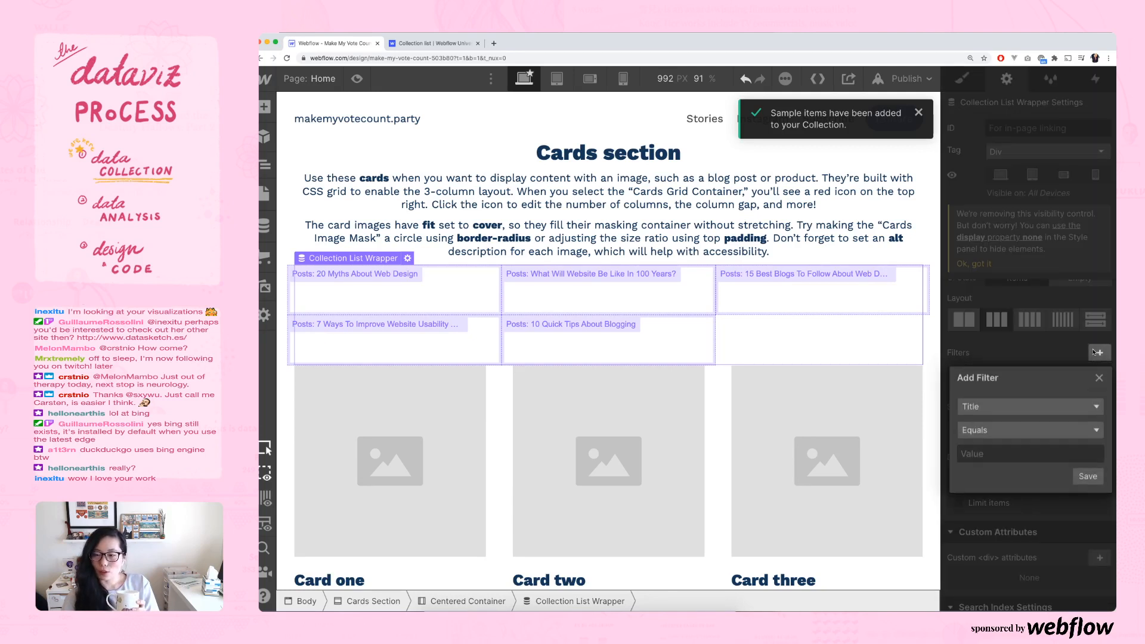
{"action": "left_click", "coordinate": [1001, 410]}
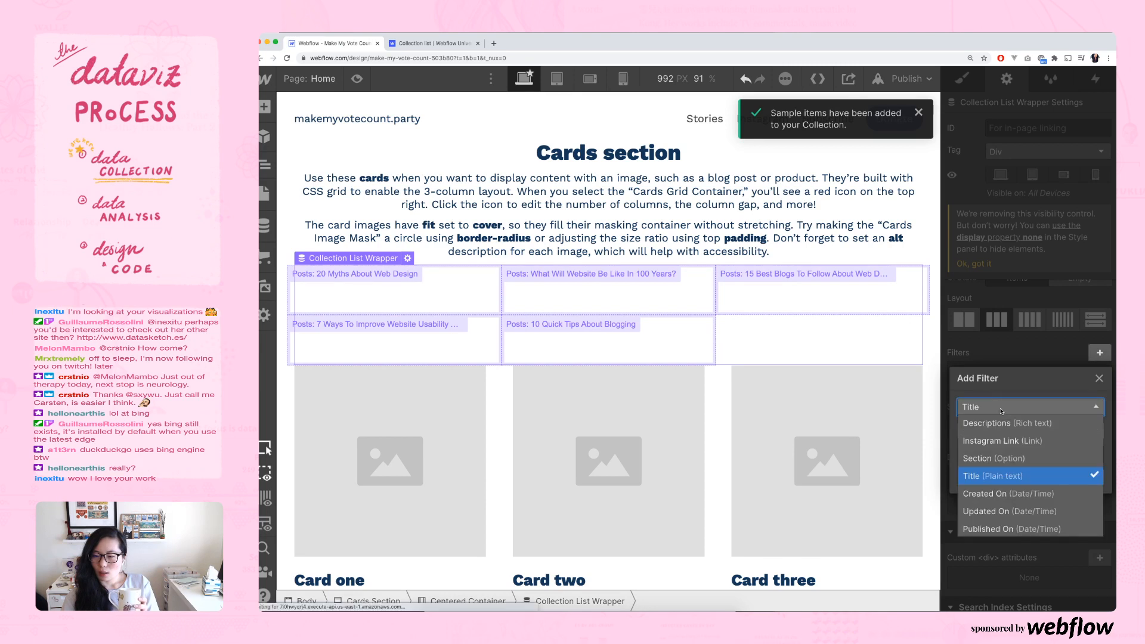
{"action": "left_click", "coordinate": [995, 460]}
{"action": "left_click", "coordinate": [1001, 455]}
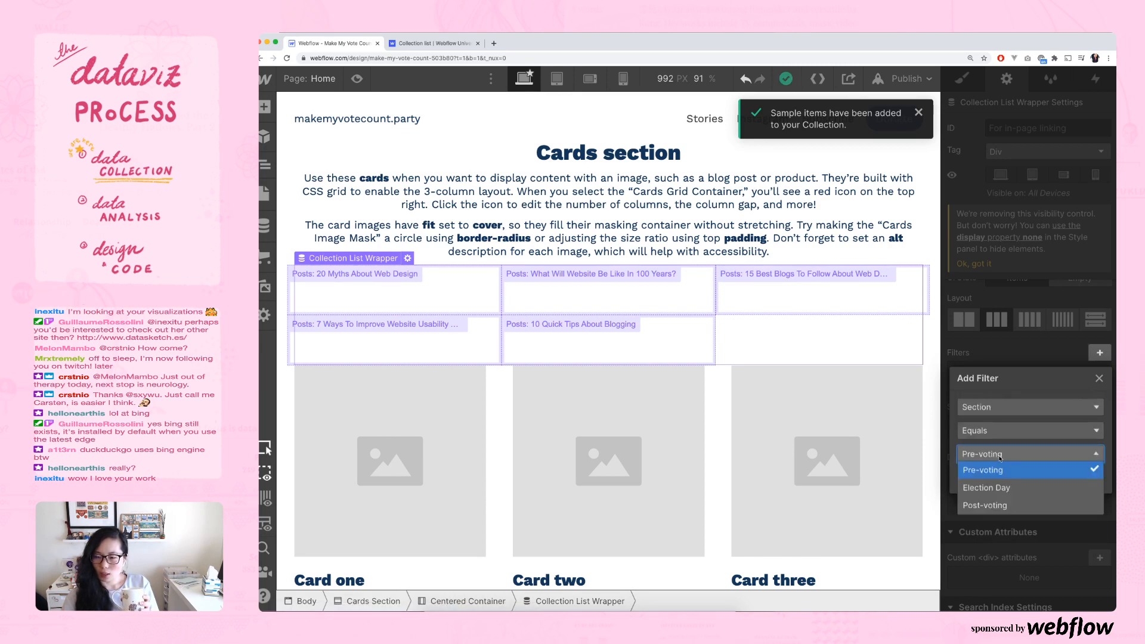
{"action": "left_click", "coordinate": [1001, 456]}
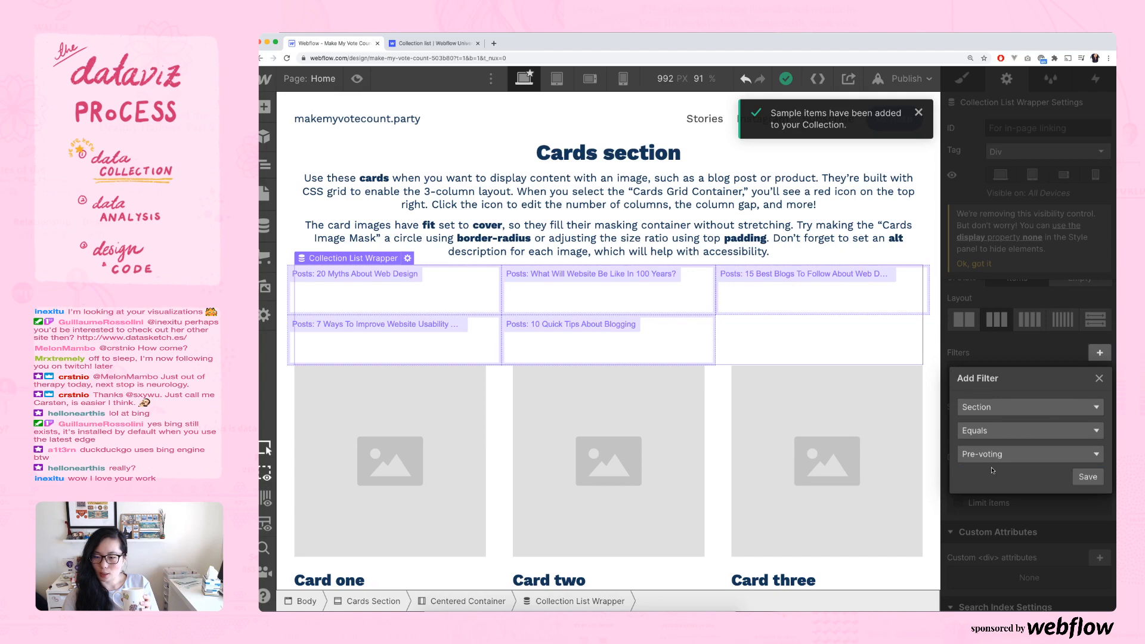
{"action": "left_click", "coordinate": [1087, 477]}
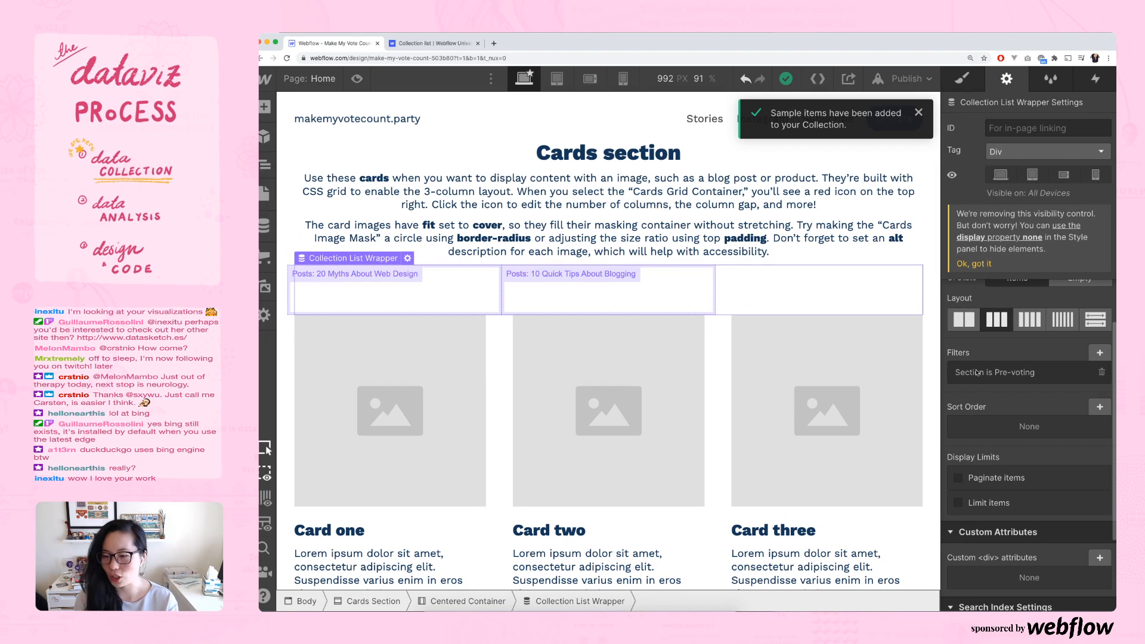
- Add and save a sort order for the collection list by Created On, Newest to oldest
{"action": "scroll", "coordinate": [978, 372], "scroll_direction": "down", "scroll_amount": 2}
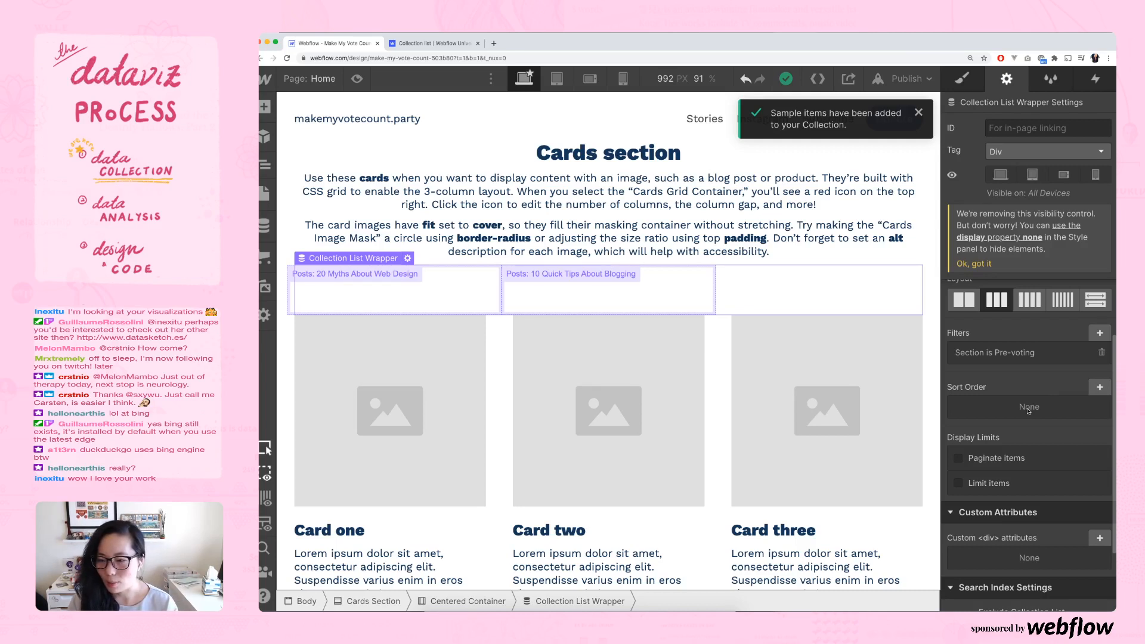
{"action": "left_click", "coordinate": [1099, 388]}
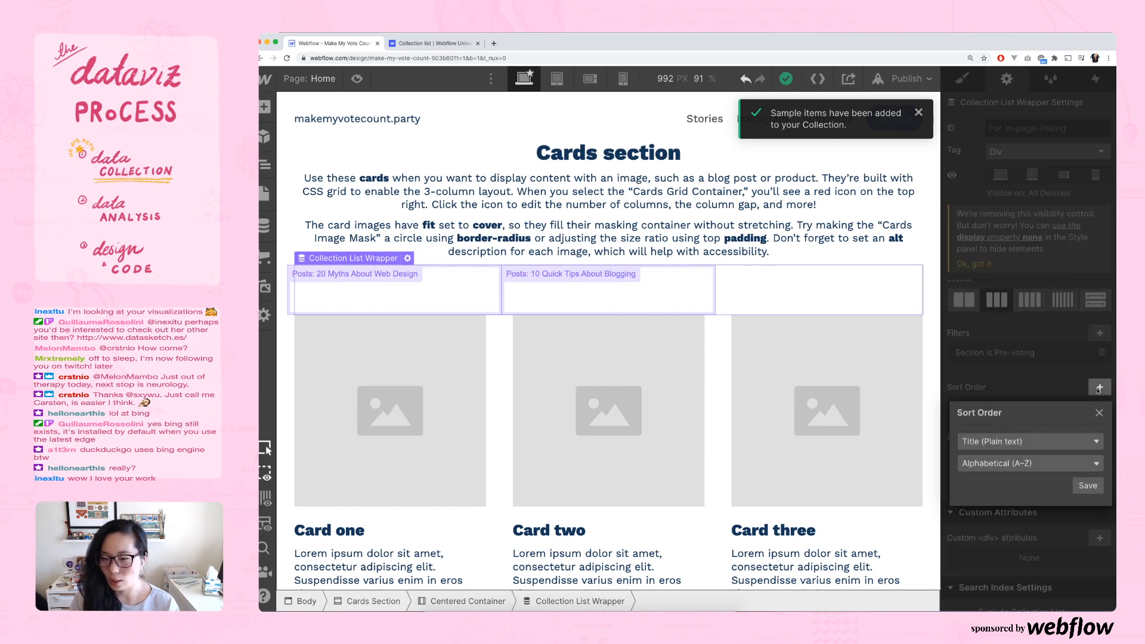
{"action": "left_click", "coordinate": [1009, 442]}
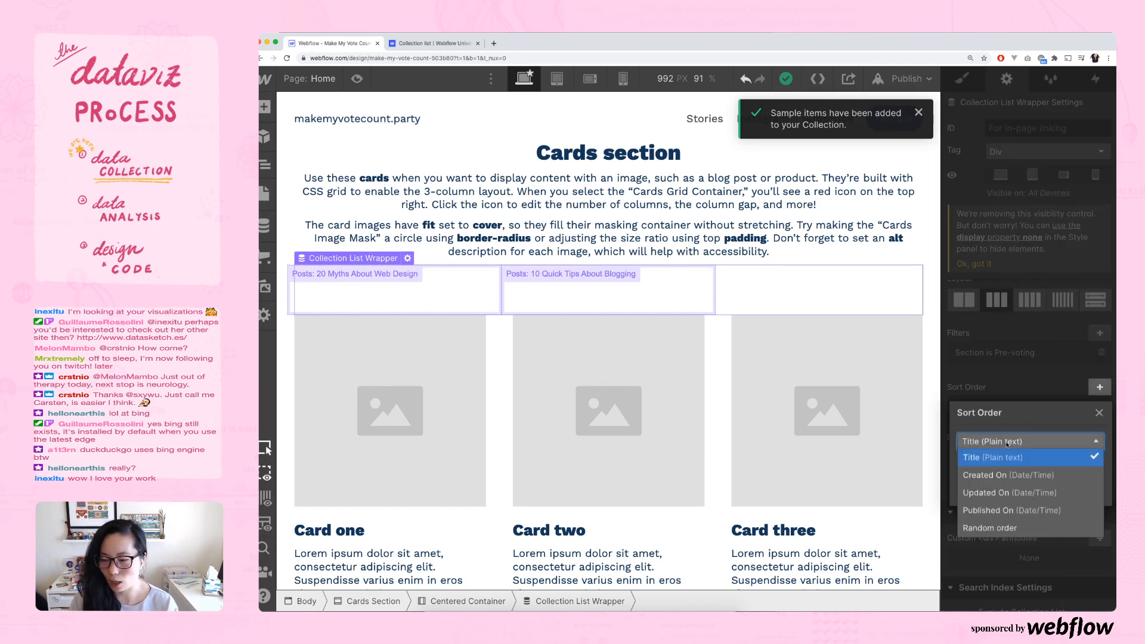
{"action": "left_click", "coordinate": [1002, 476]}
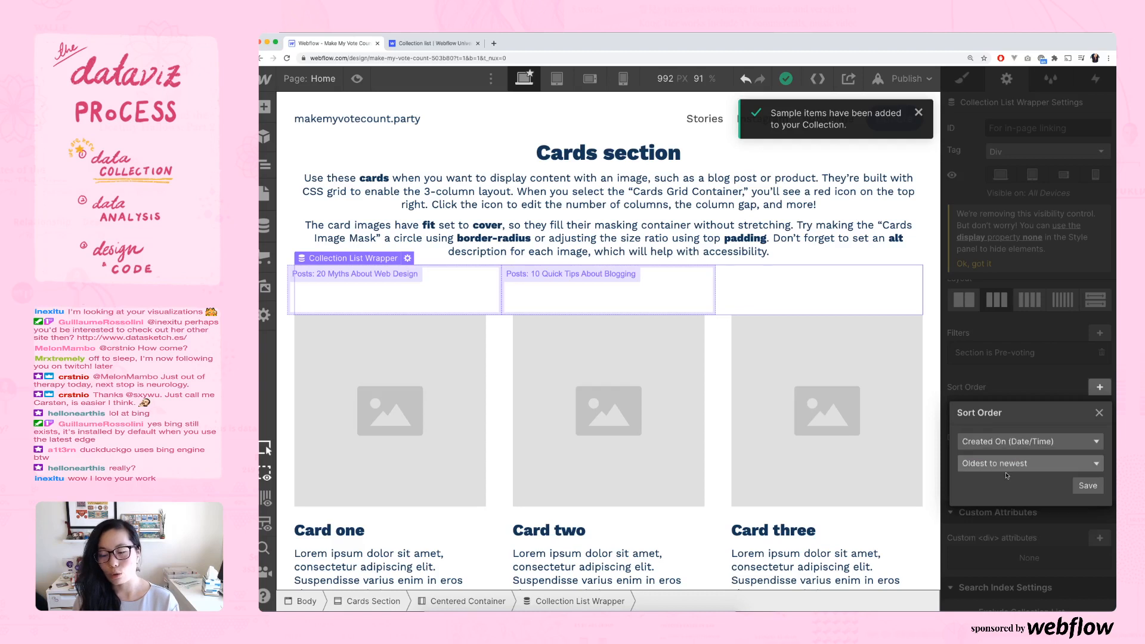
{"action": "left_click", "coordinate": [1080, 466]}
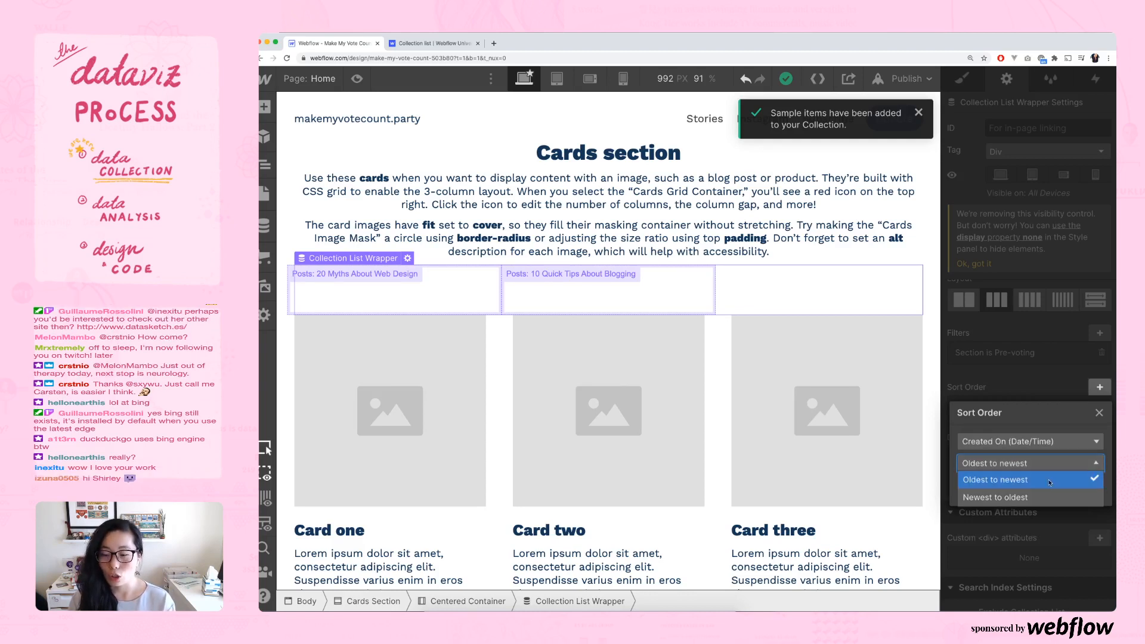
{"action": "left_click", "coordinate": [1036, 495]}
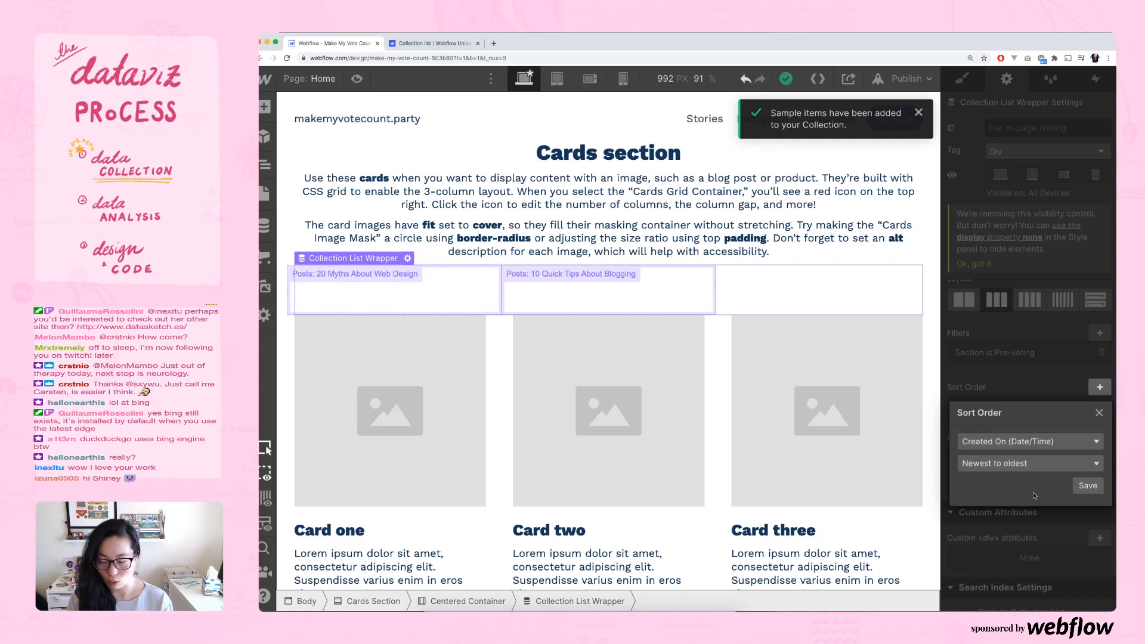
{"action": "left_click", "coordinate": [1087, 487]}
- Review the Collection List Wrapper's display limits and its custom attribute form without adding an attribute
{"action": "scroll", "coordinate": [978, 464], "scroll_direction": "down", "scroll_amount": 2}
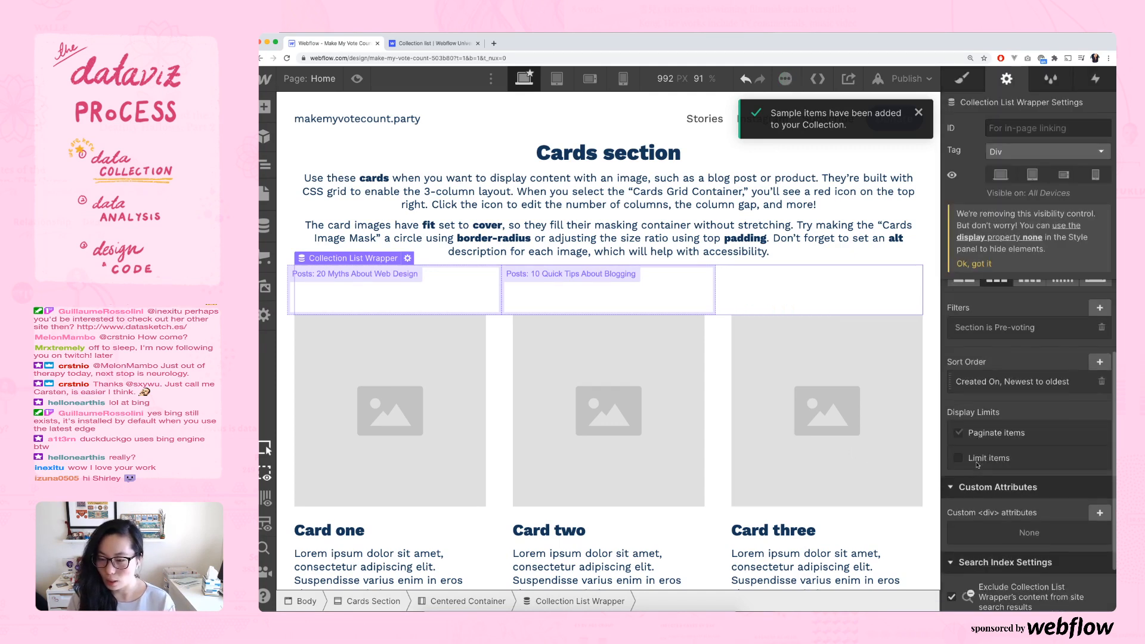
{"action": "scroll", "coordinate": [1018, 399], "scroll_direction": "down", "scroll_amount": 2}
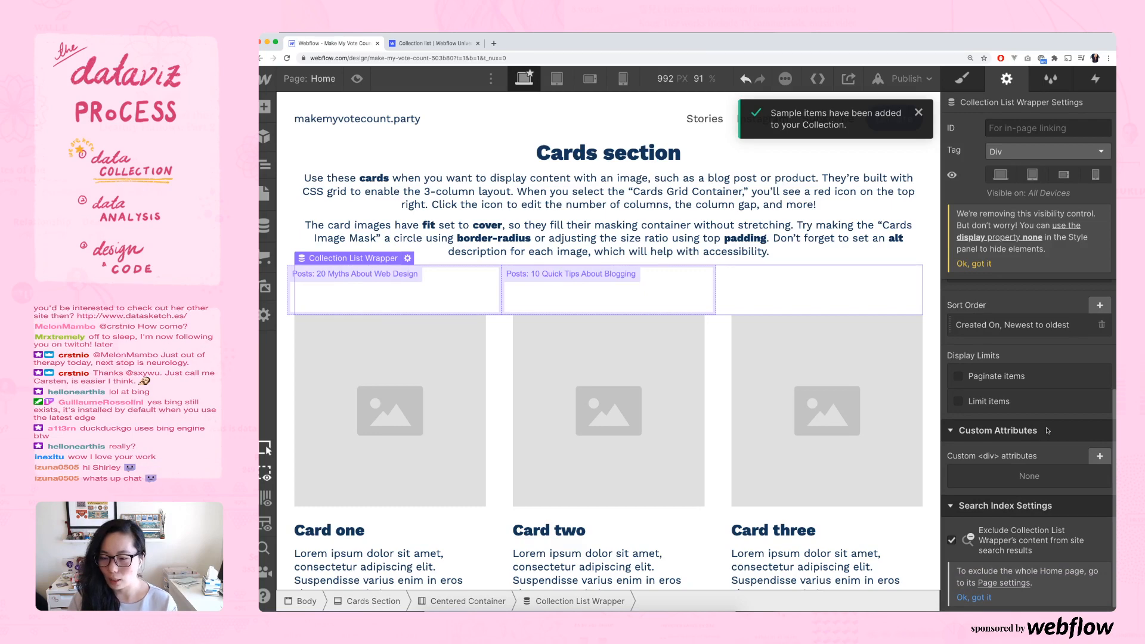
{"action": "left_click", "coordinate": [1099, 457]}
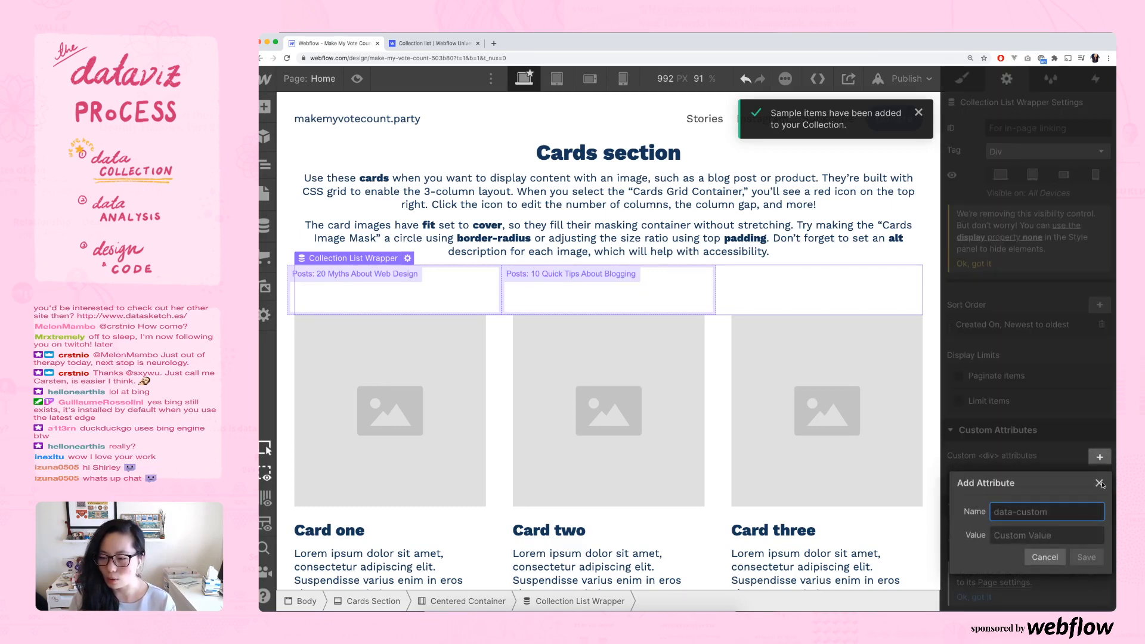
{"action": "left_click", "coordinate": [1099, 483]}
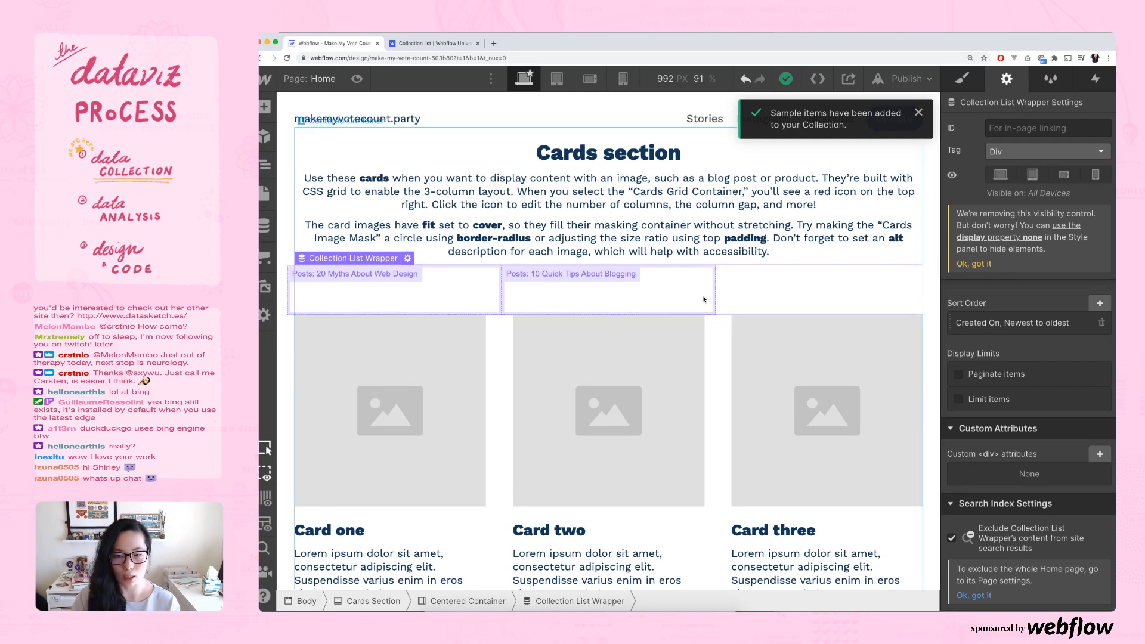
- Select the first Collection Item and examine its list settings, parent hierarchy and Dynamic Style Settings options
{"action": "left_click", "coordinate": [409, 288]}
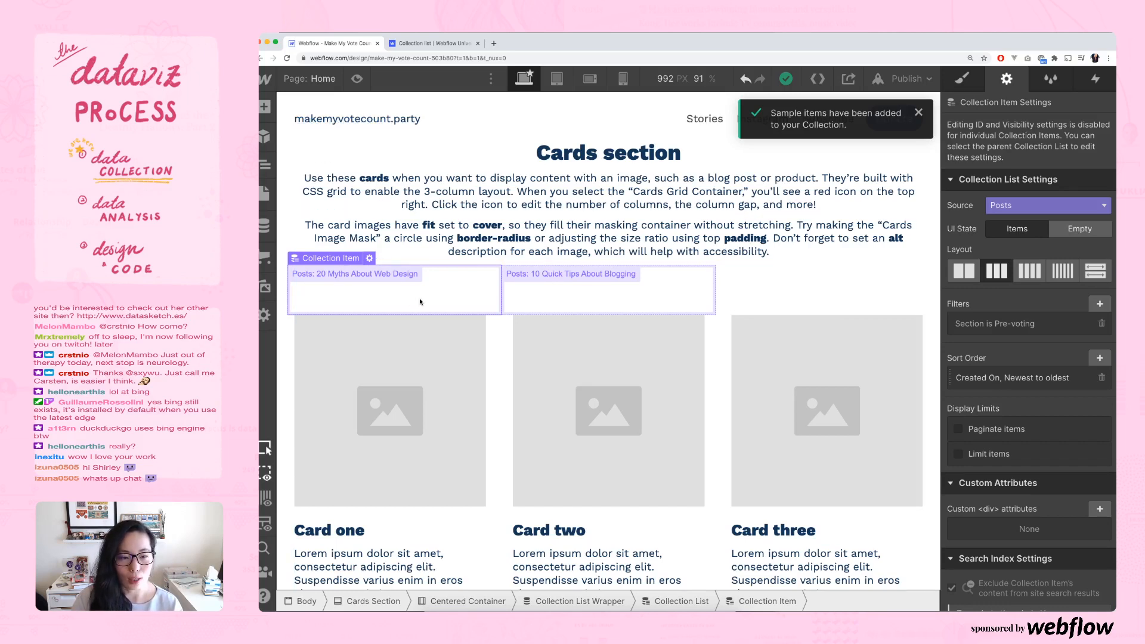
{"action": "left_click", "coordinate": [370, 259]}
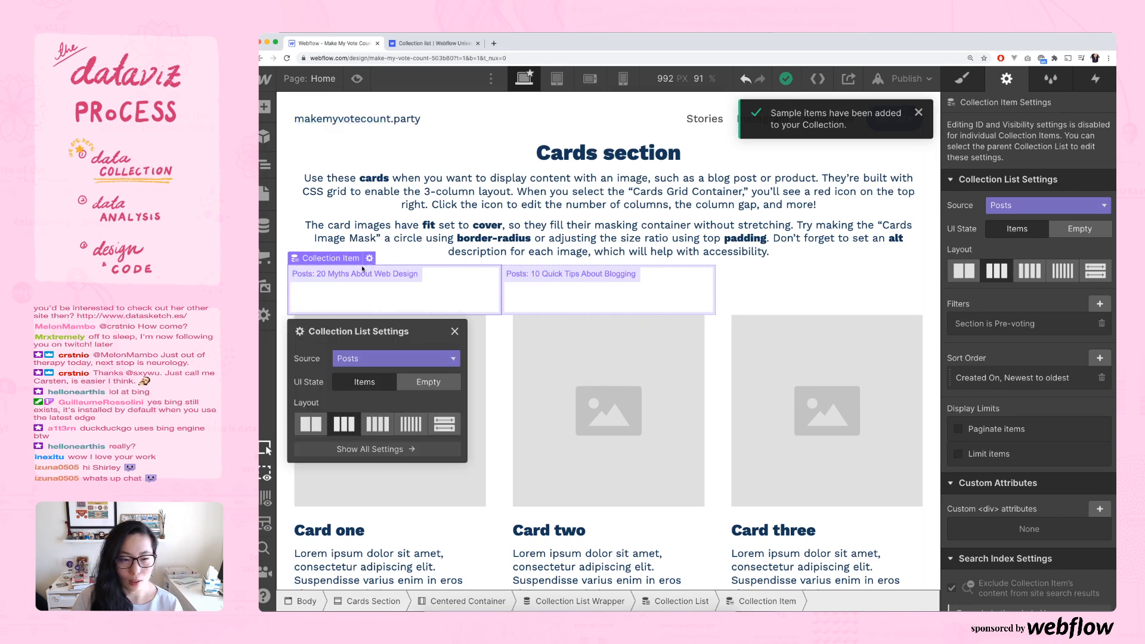
{"action": "left_click", "coordinate": [329, 260]}
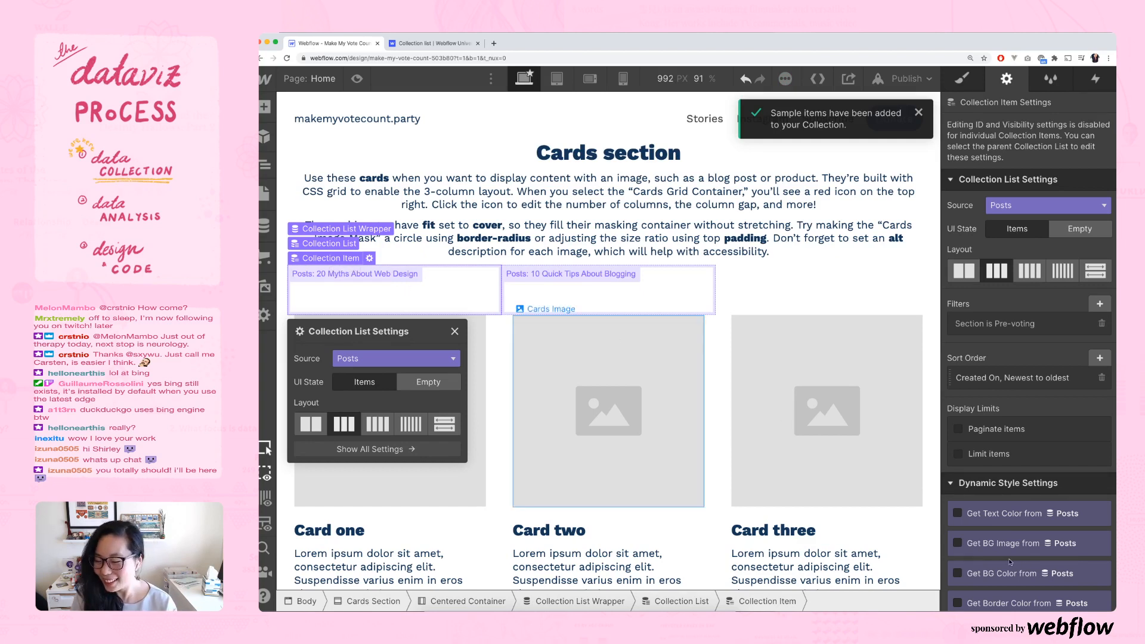
{"action": "scroll", "coordinate": [1027, 564], "scroll_direction": "down", "scroll_amount": 5}
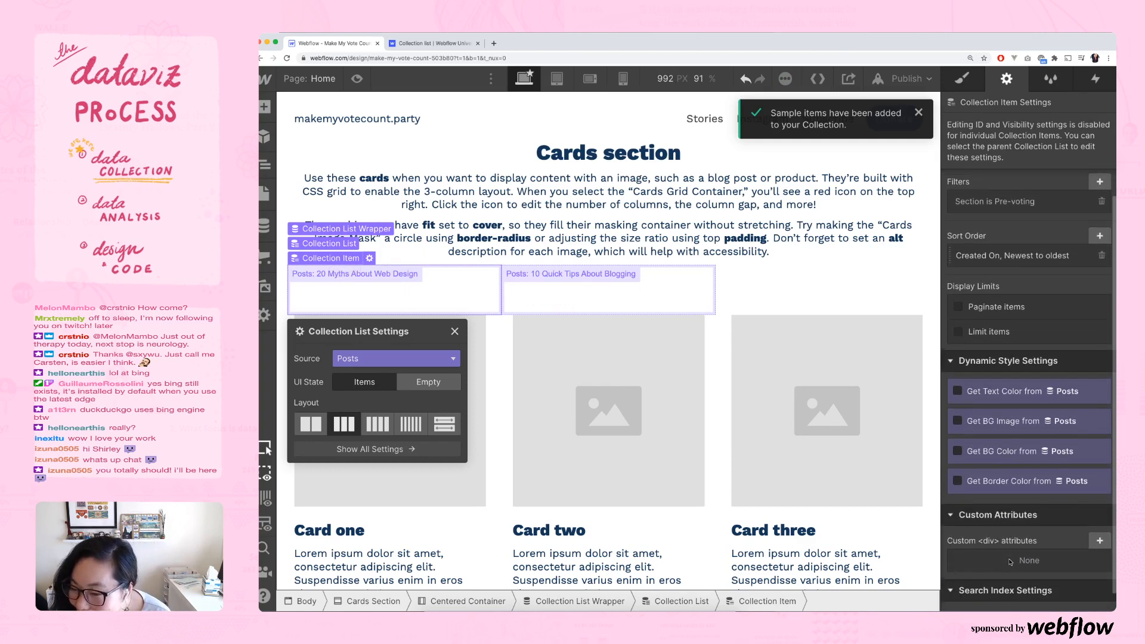
{"action": "scroll", "coordinate": [1011, 562], "scroll_direction": "down", "scroll_amount": 3}
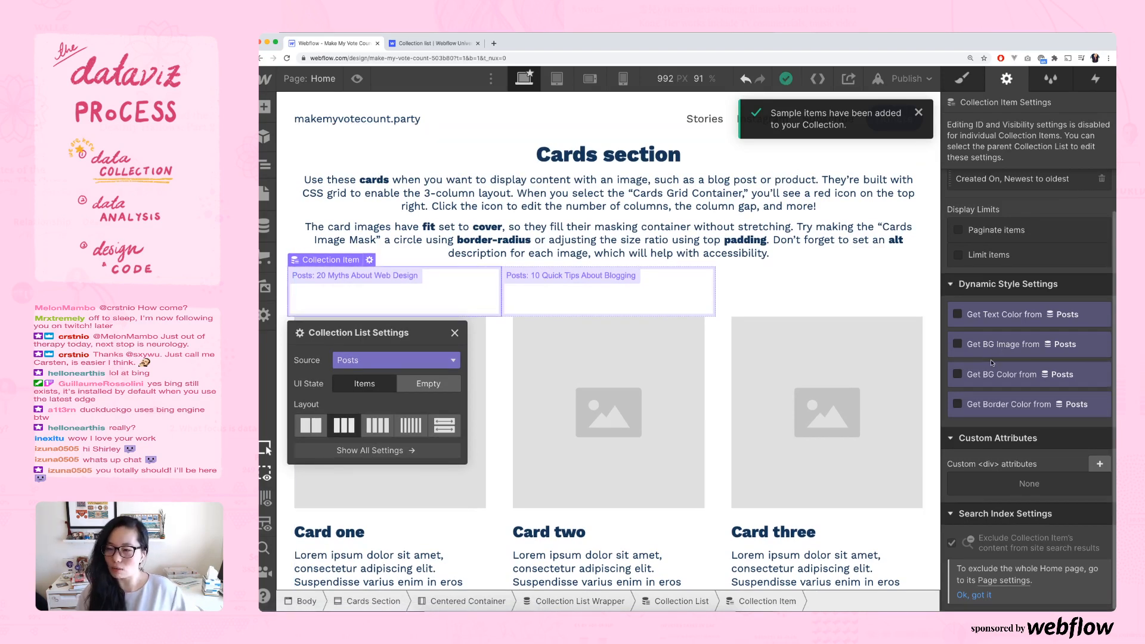
{"action": "left_click", "coordinate": [973, 320]}
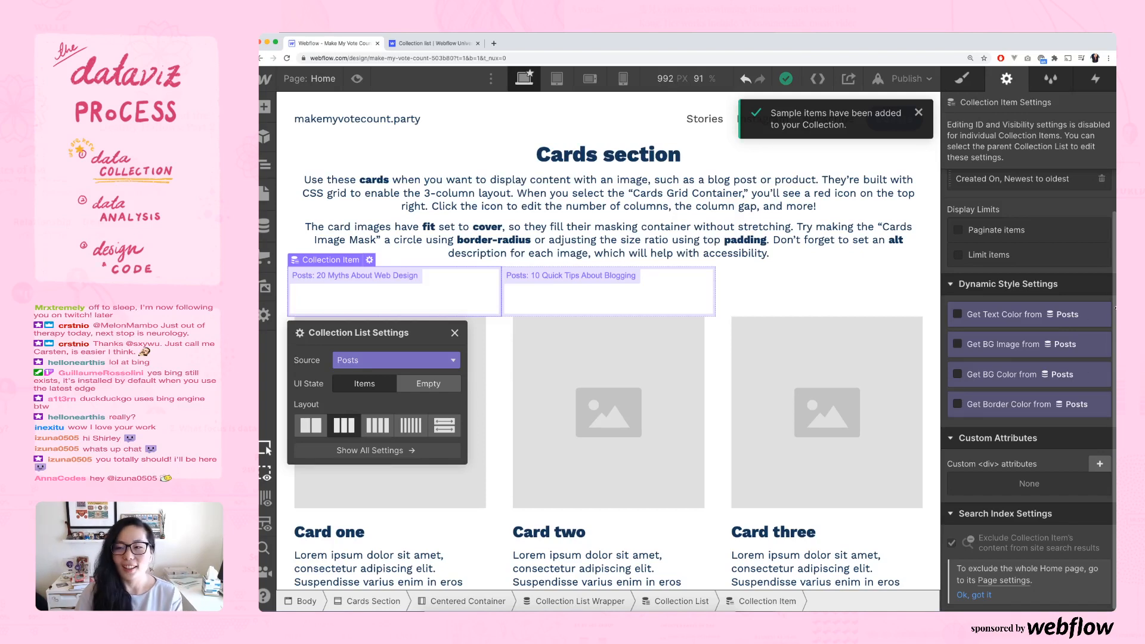
- Switch to the Webflow University Collection list lesson and check the Make My Vote Count page mockup in Figma
{"action": "left_click", "coordinate": [427, 48]}
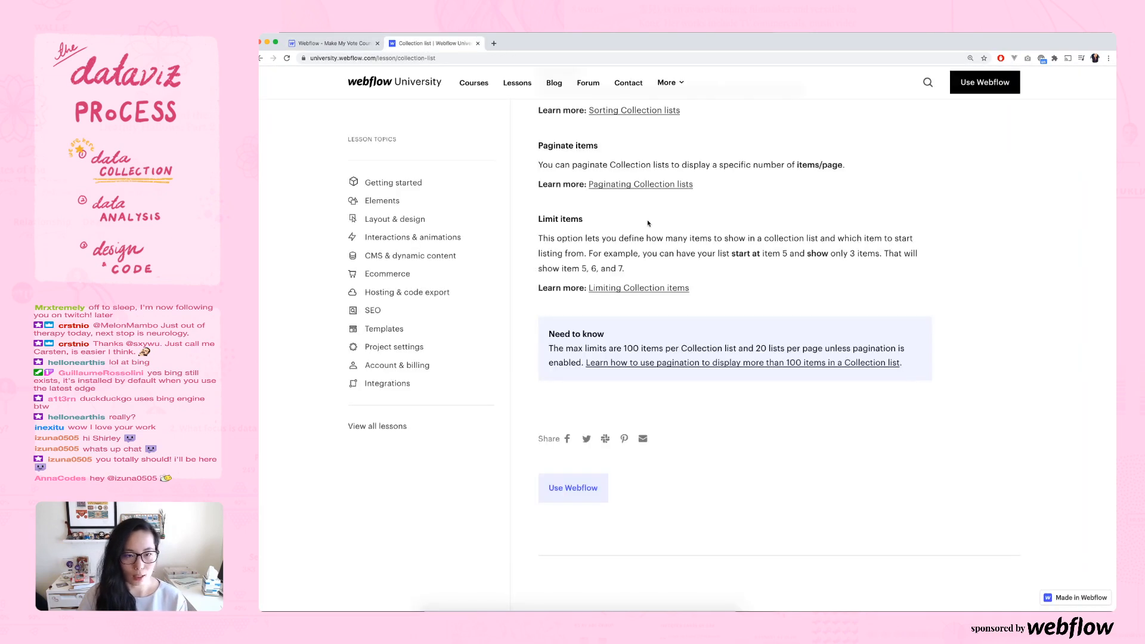
{"action": "scroll", "coordinate": [651, 227], "scroll_direction": "up", "scroll_amount": 3}
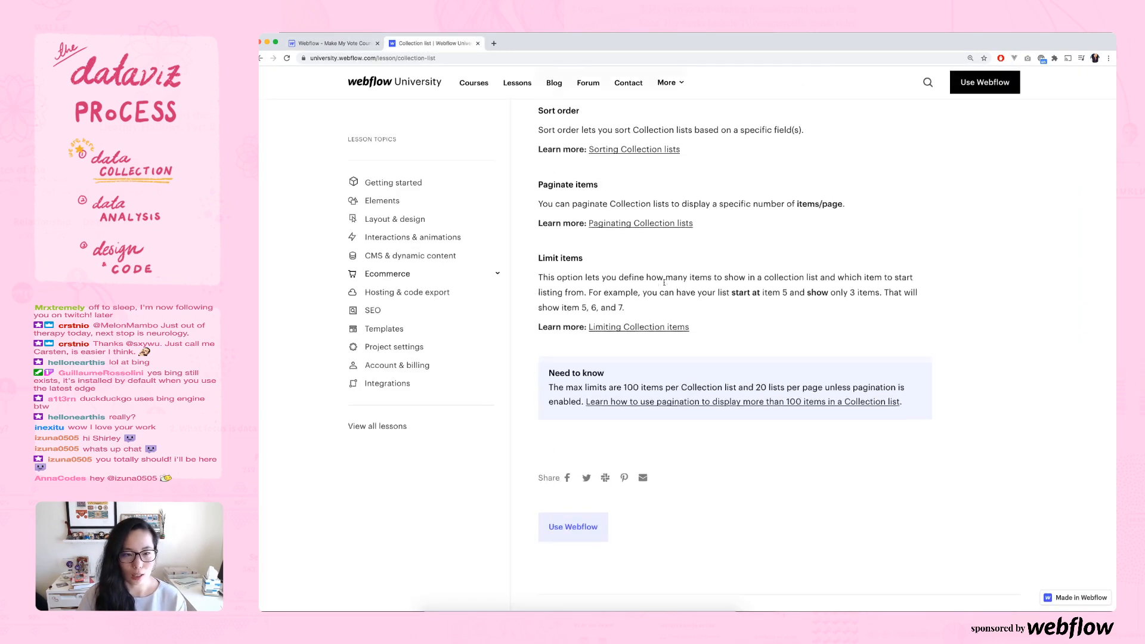
{"action": "scroll", "coordinate": [663, 286], "scroll_direction": "up", "scroll_amount": 10}
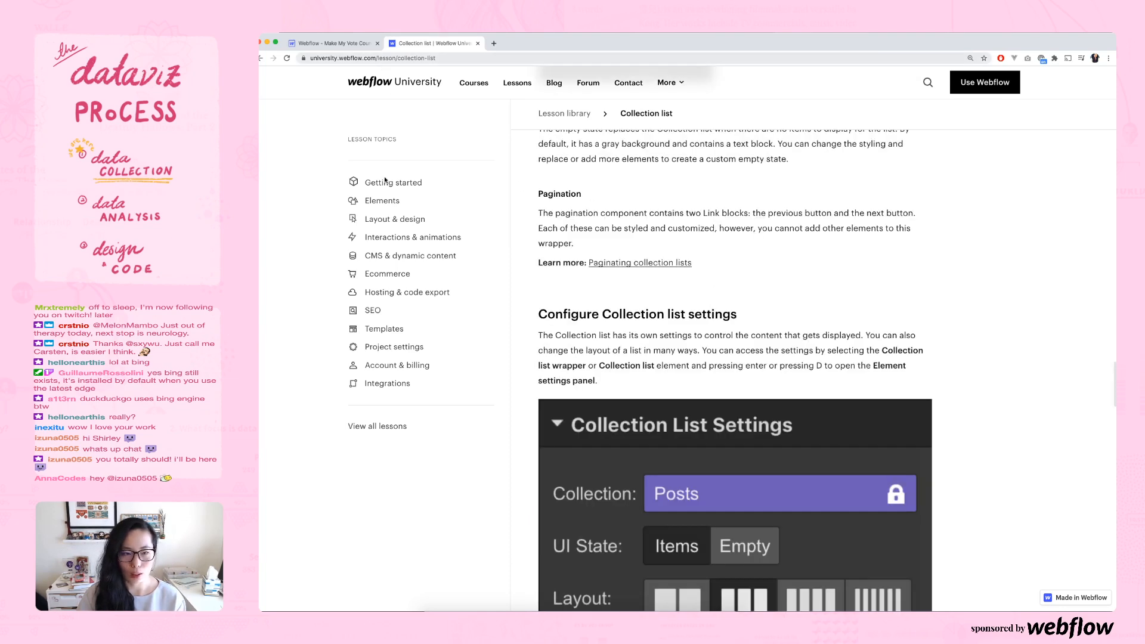
{"action": "key", "text": "super+grave"}
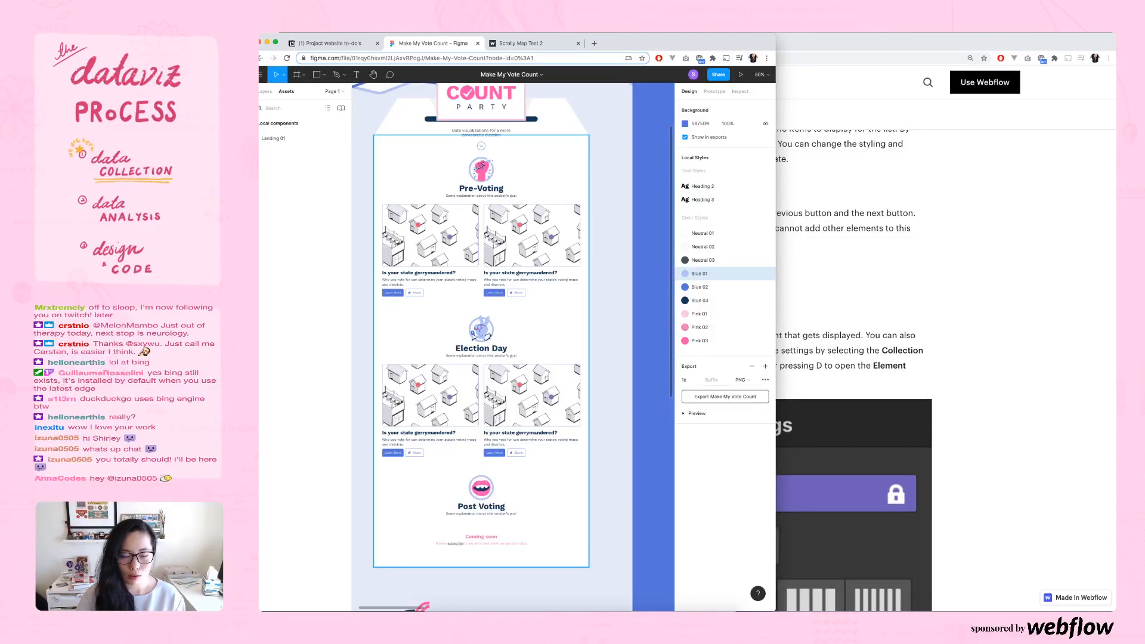
{"action": "left_click", "coordinate": [1042, 297]}
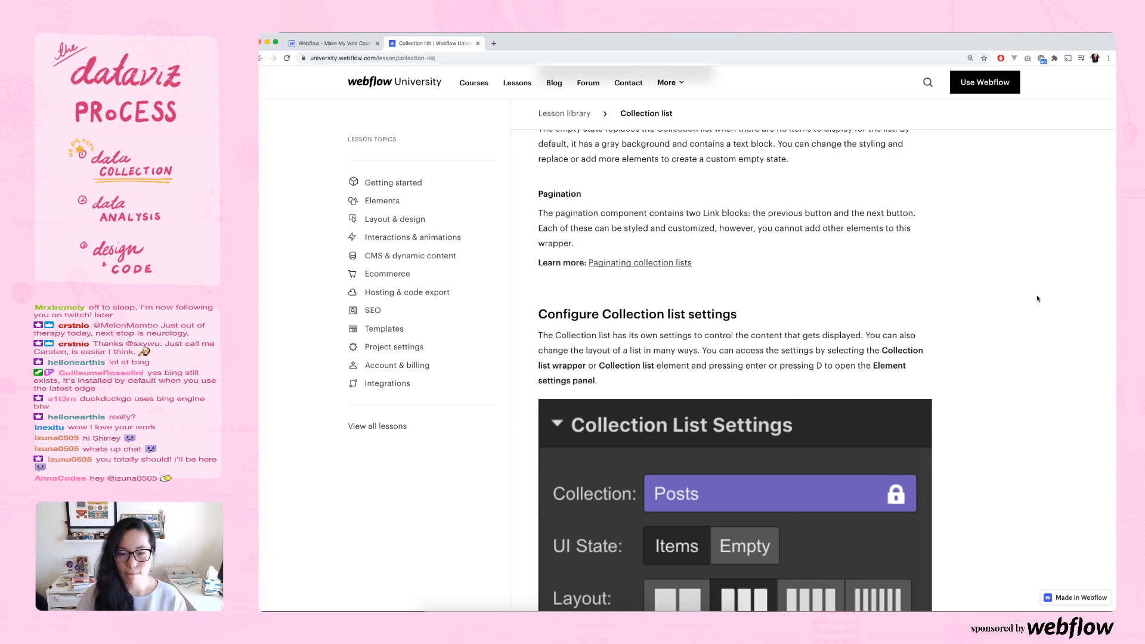
- Read the lesson's guidance on configuring Collection list settings and compare it with the collection list on the Home page
{"action": "scroll", "coordinate": [994, 325], "scroll_direction": "down", "scroll_amount": 1}
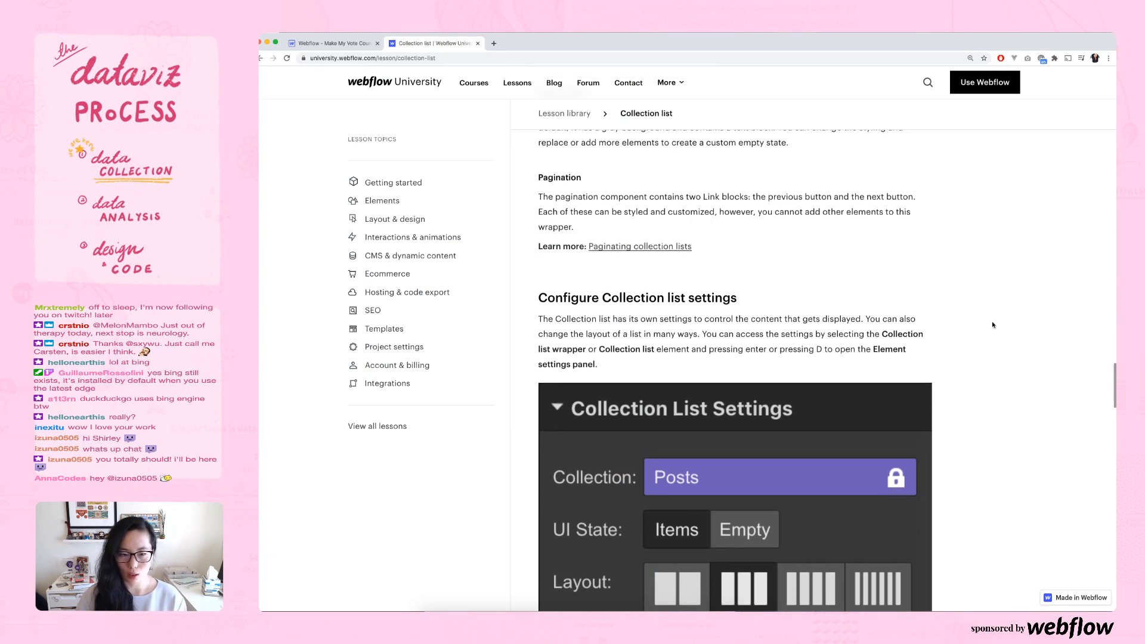
{"action": "scroll", "coordinate": [994, 325], "scroll_direction": "down", "scroll_amount": 1}
{"action": "scroll", "coordinate": [745, 242], "scroll_direction": "down", "scroll_amount": 10}
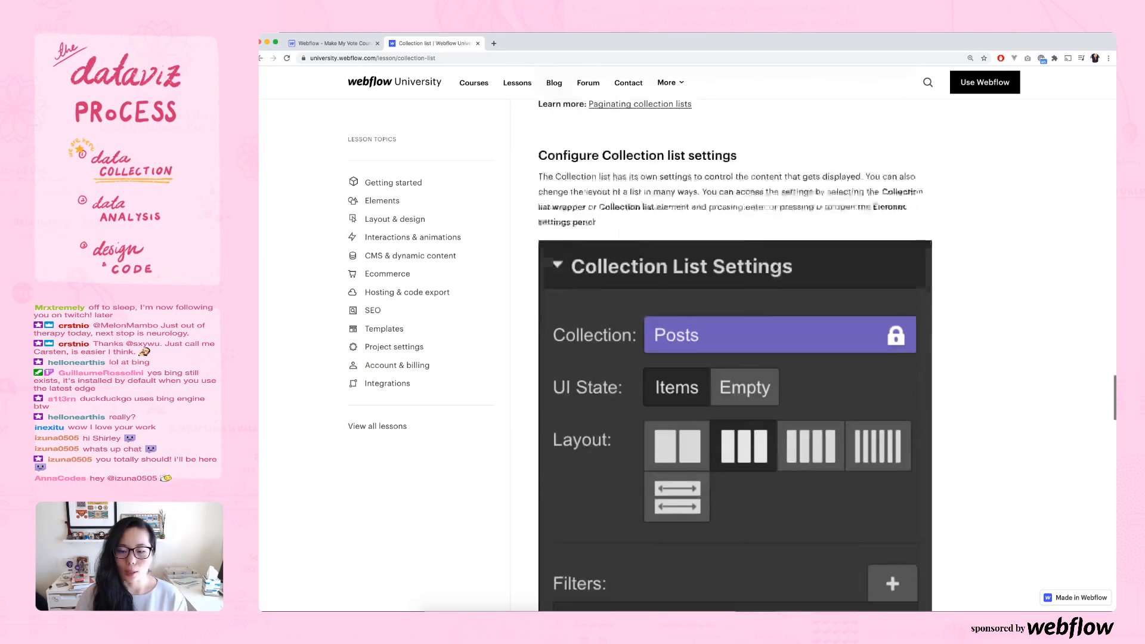
{"action": "scroll", "coordinate": [980, 270], "scroll_direction": "up", "scroll_amount": 4}
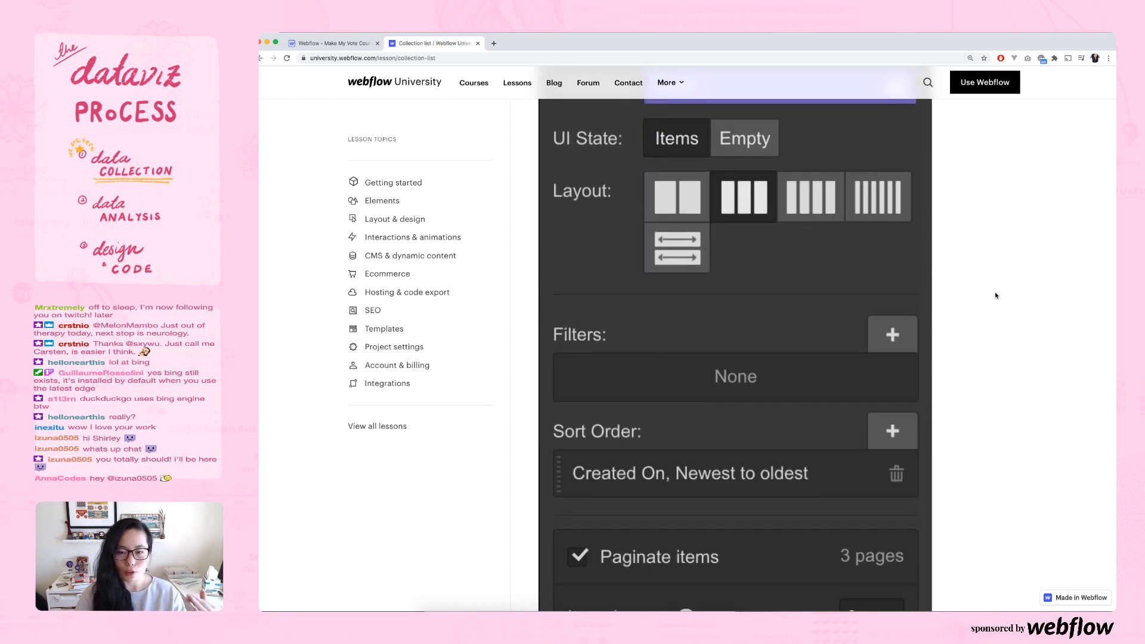
{"action": "scroll", "coordinate": [998, 295], "scroll_direction": "down", "scroll_amount": 1}
{"action": "scroll", "coordinate": [999, 295], "scroll_direction": "down", "scroll_amount": 5}
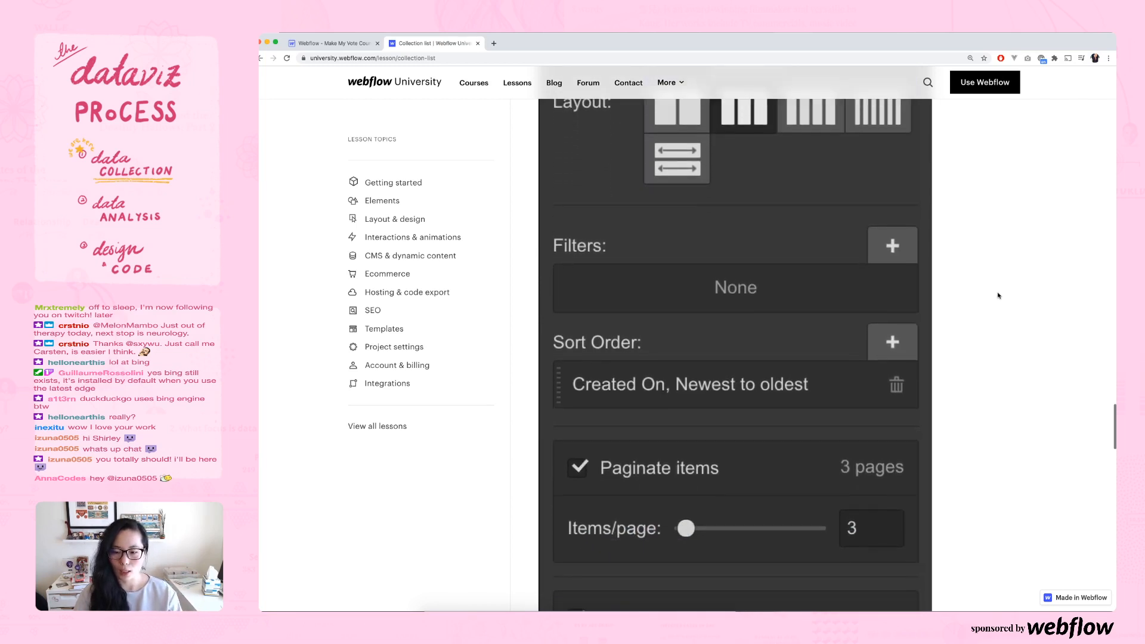
{"action": "scroll", "coordinate": [998, 295], "scroll_direction": "down", "scroll_amount": 5}
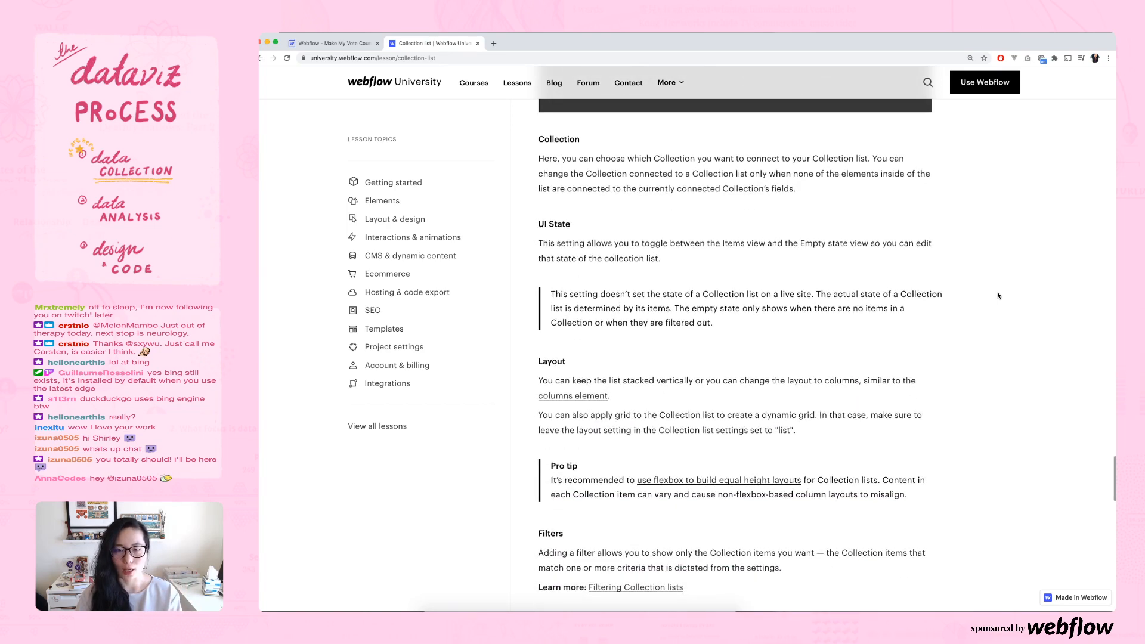
{"action": "scroll", "coordinate": [609, 284], "scroll_direction": "up", "scroll_amount": 1}
{"action": "key", "text": "ctrl+shift+Tab"}
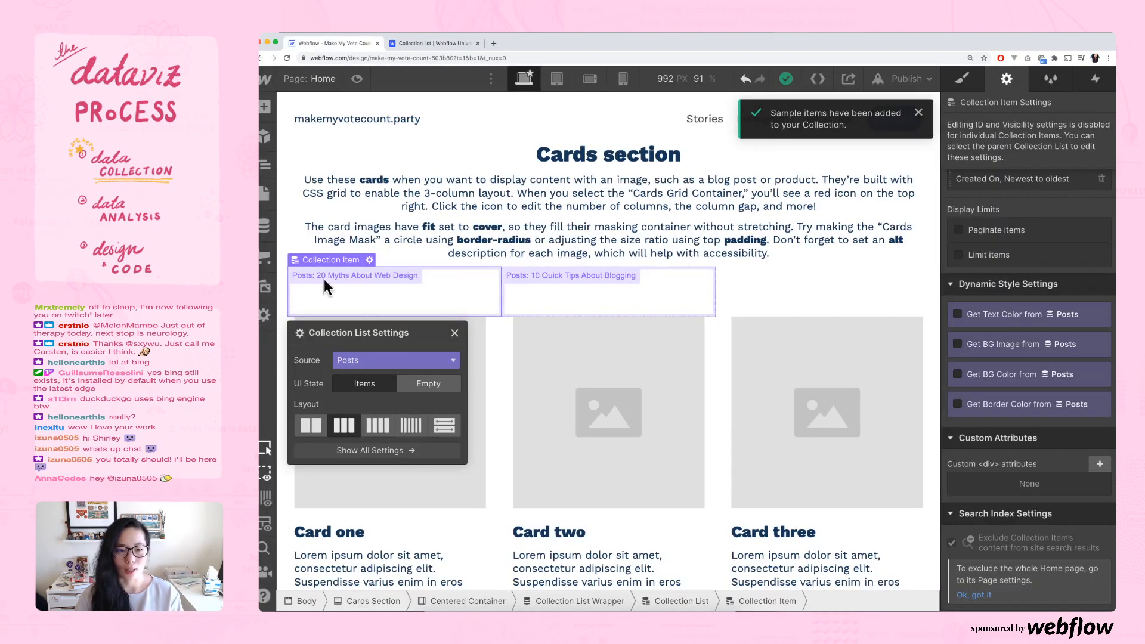
{"action": "scroll", "coordinate": [656, 302], "scroll_direction": "down", "scroll_amount": 1}
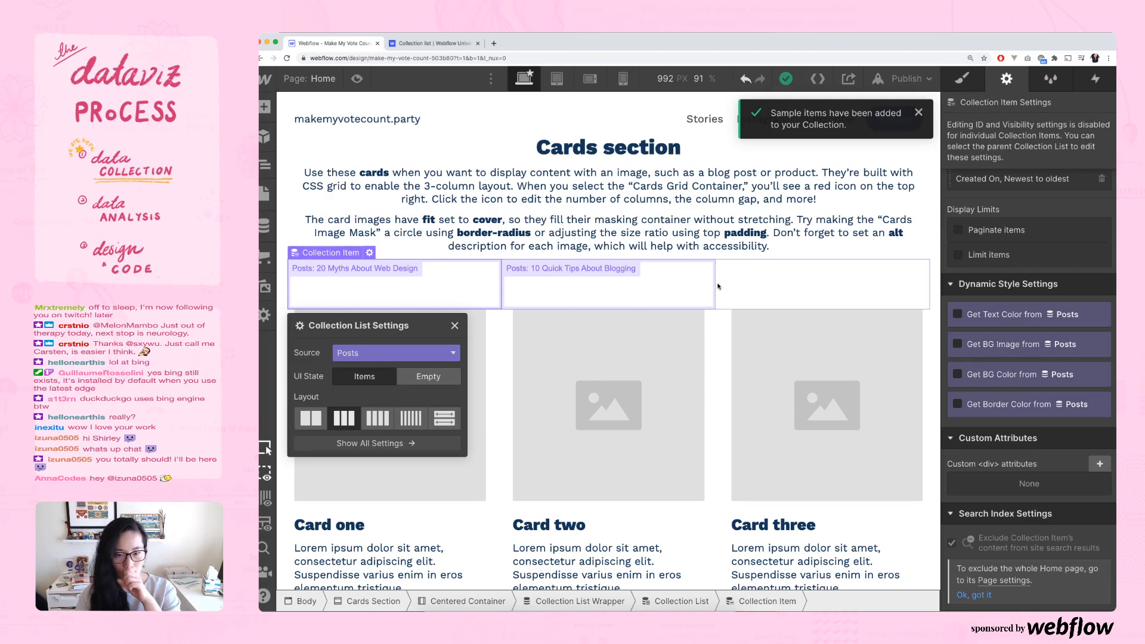
- Return to the Collection list lesson and find the explanation of adding static and dynamic elements to collection items
{"action": "left_click", "coordinate": [414, 44]}
{"action": "scroll", "coordinate": [929, 308], "scroll_direction": "down", "scroll_amount": 2}
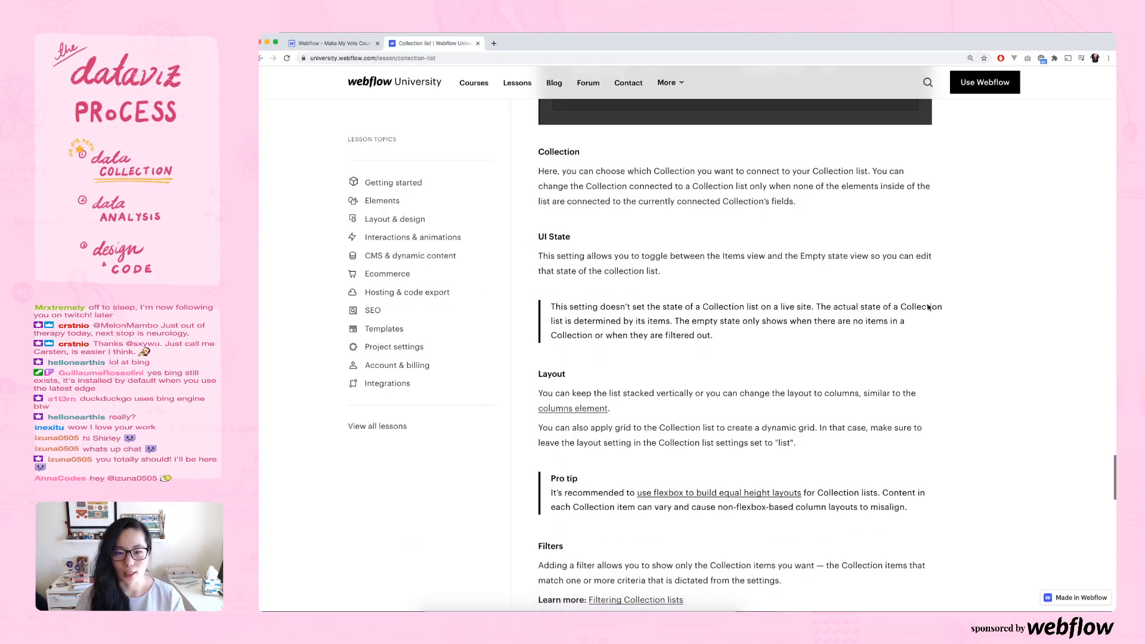
{"action": "scroll", "coordinate": [929, 308], "scroll_direction": "down", "scroll_amount": 1}
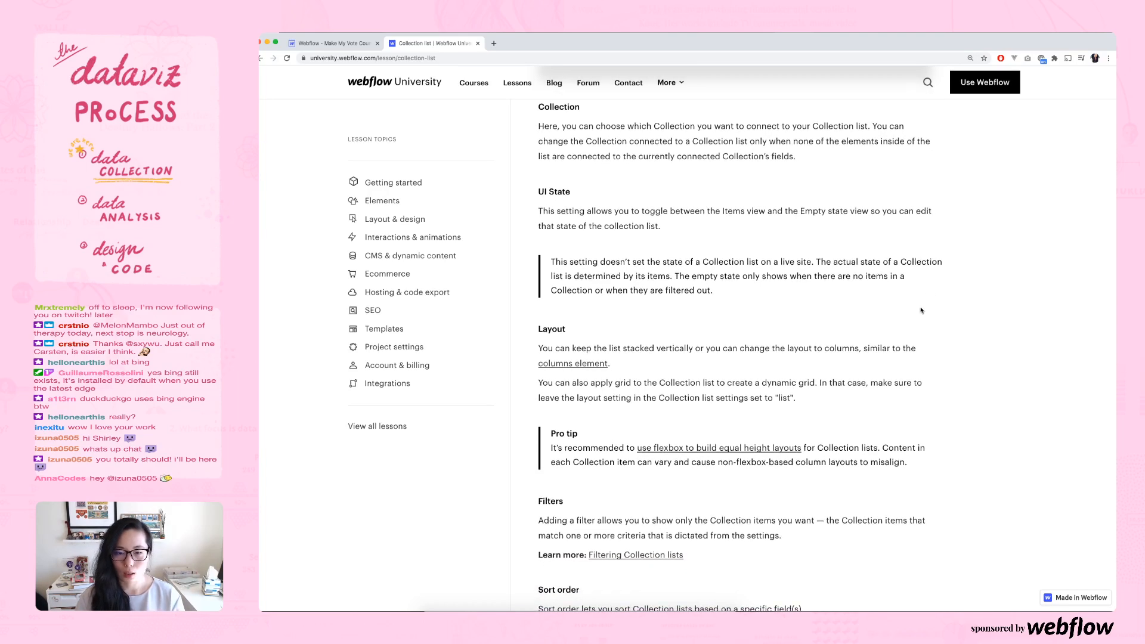
{"action": "scroll", "coordinate": [925, 308], "scroll_direction": "down", "scroll_amount": 1}
{"action": "scroll", "coordinate": [857, 306], "scroll_direction": "down", "scroll_amount": 10}
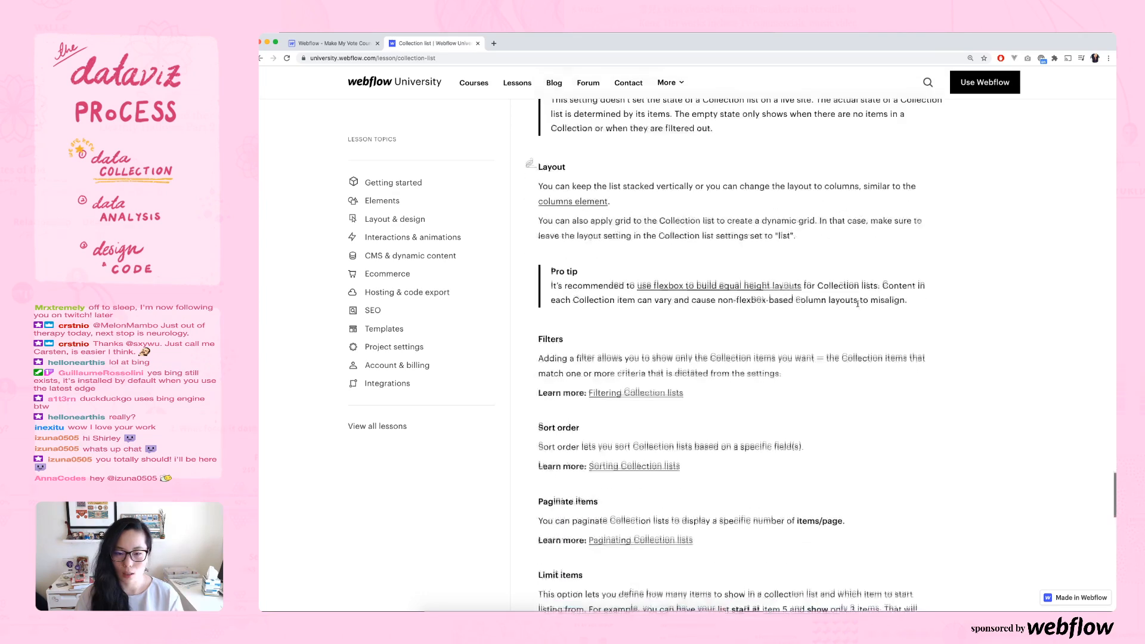
{"action": "scroll", "coordinate": [858, 304], "scroll_direction": "up", "scroll_amount": 15}
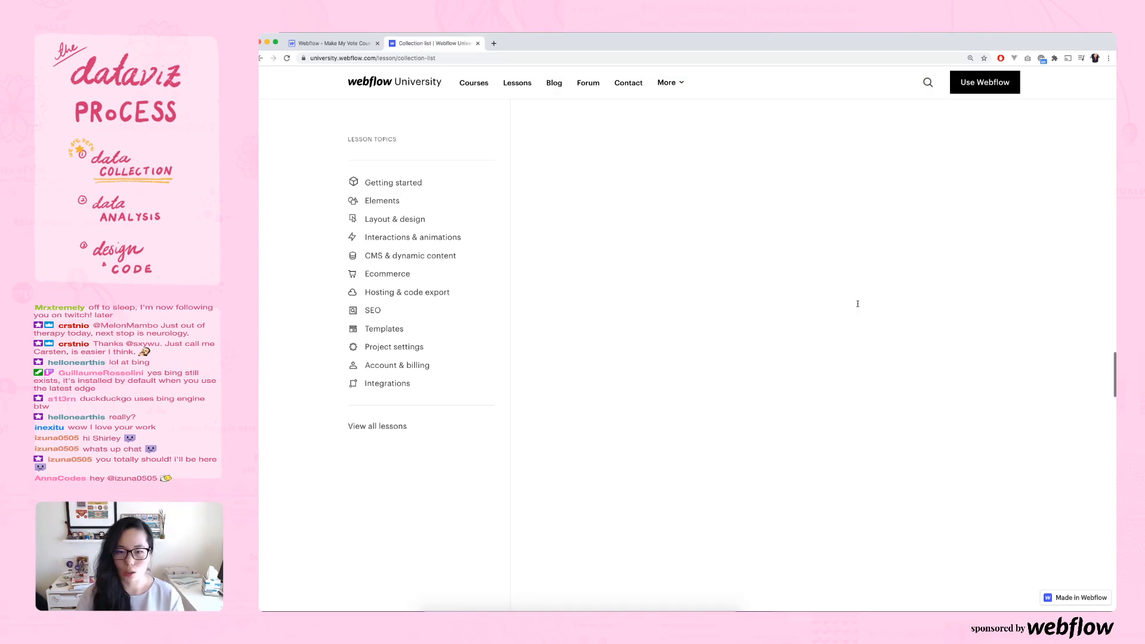
{"action": "scroll", "coordinate": [858, 304], "scroll_direction": "up", "scroll_amount": 10}
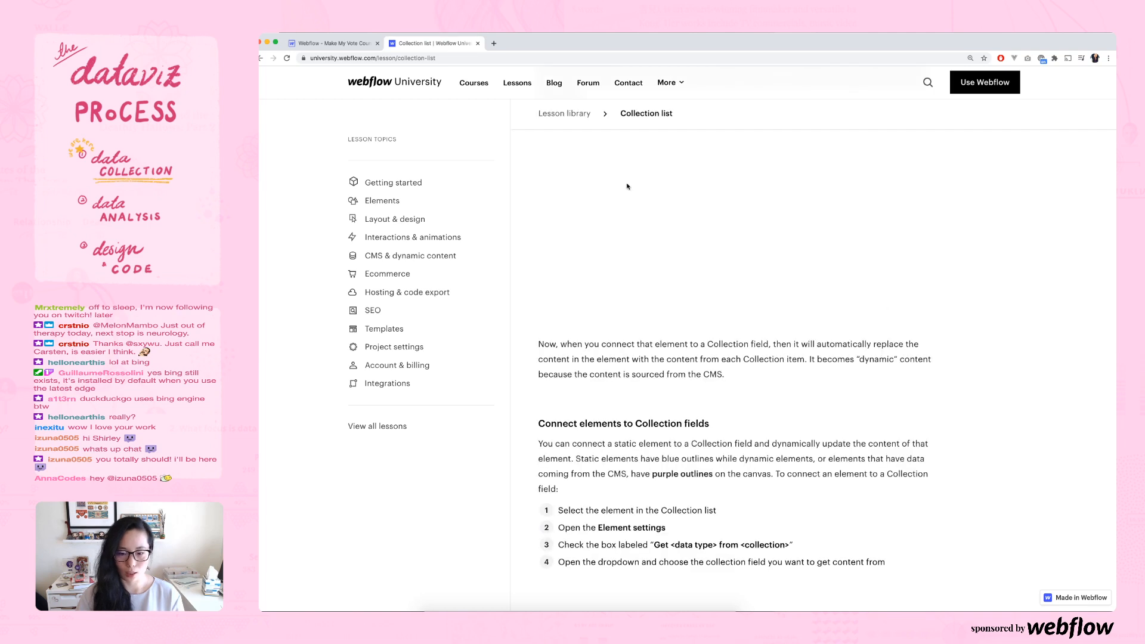
{"action": "scroll", "coordinate": [520, 224], "scroll_direction": "up", "scroll_amount": 3}
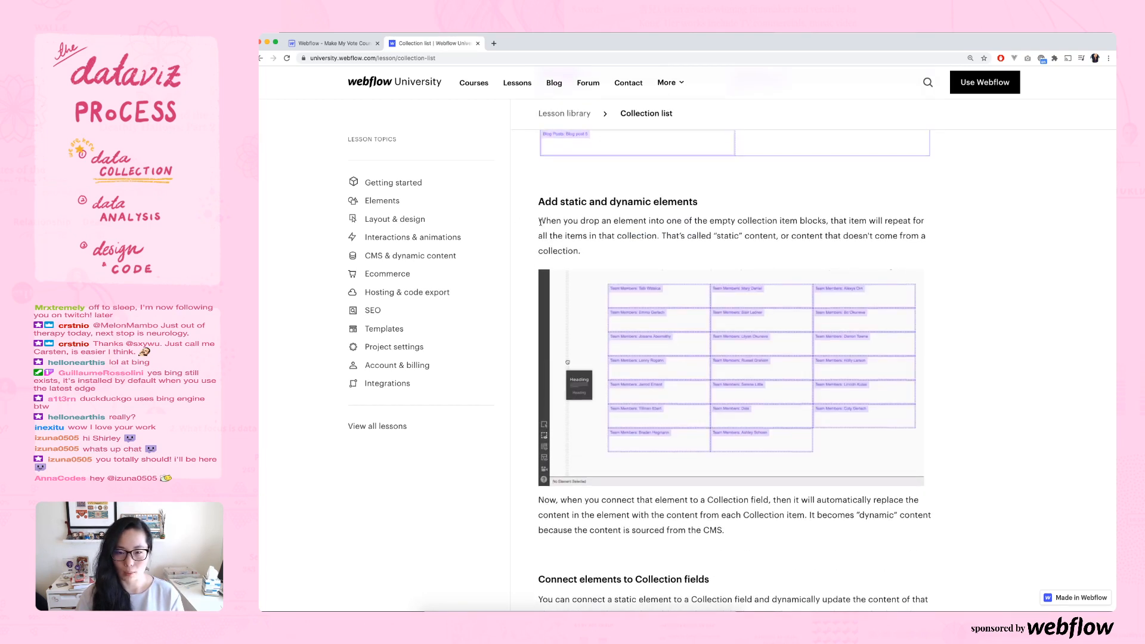
{"action": "scroll", "coordinate": [643, 221], "scroll_direction": "down", "scroll_amount": 1}
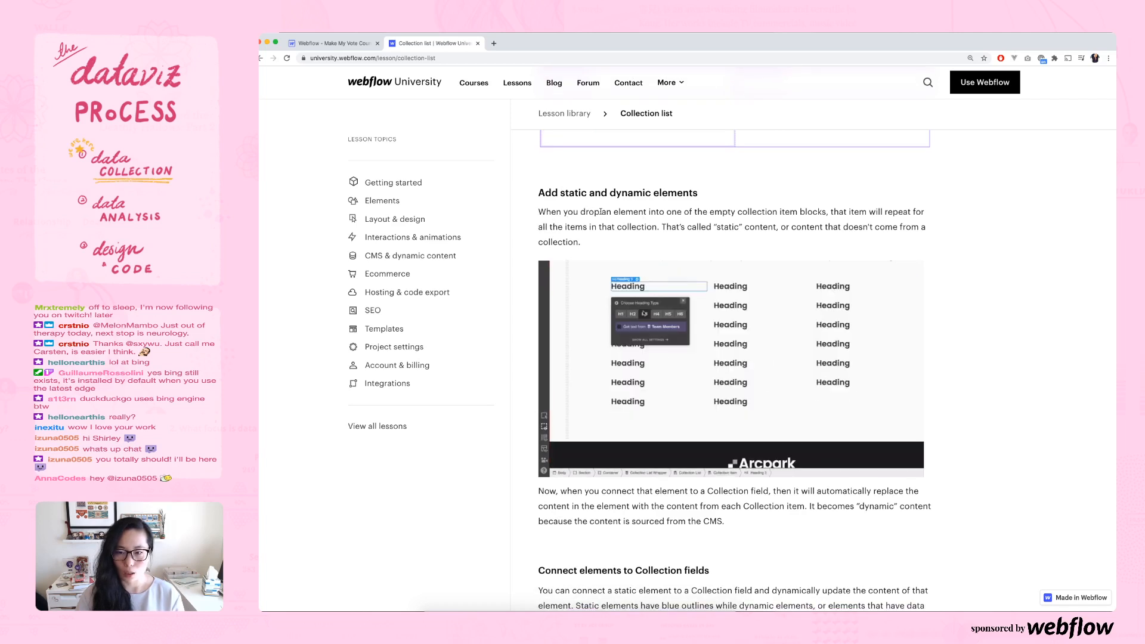
- Read the lesson's paragraph on static content repeating in collection items and return to the Home page in the Webflow Designer
{"action": "left_click_drag", "start_coordinate": [601, 212], "coordinate": [830, 240]}
{"action": "scroll", "coordinate": [469, 94], "scroll_direction": "up", "scroll_amount": 1}
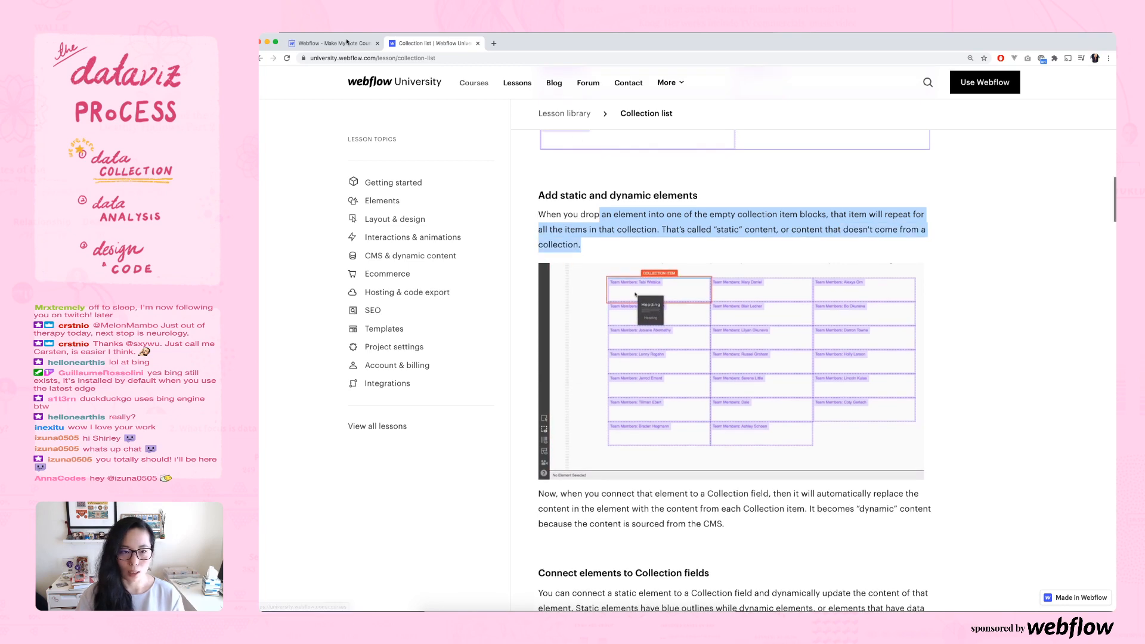
{"action": "left_click", "coordinate": [337, 43]}
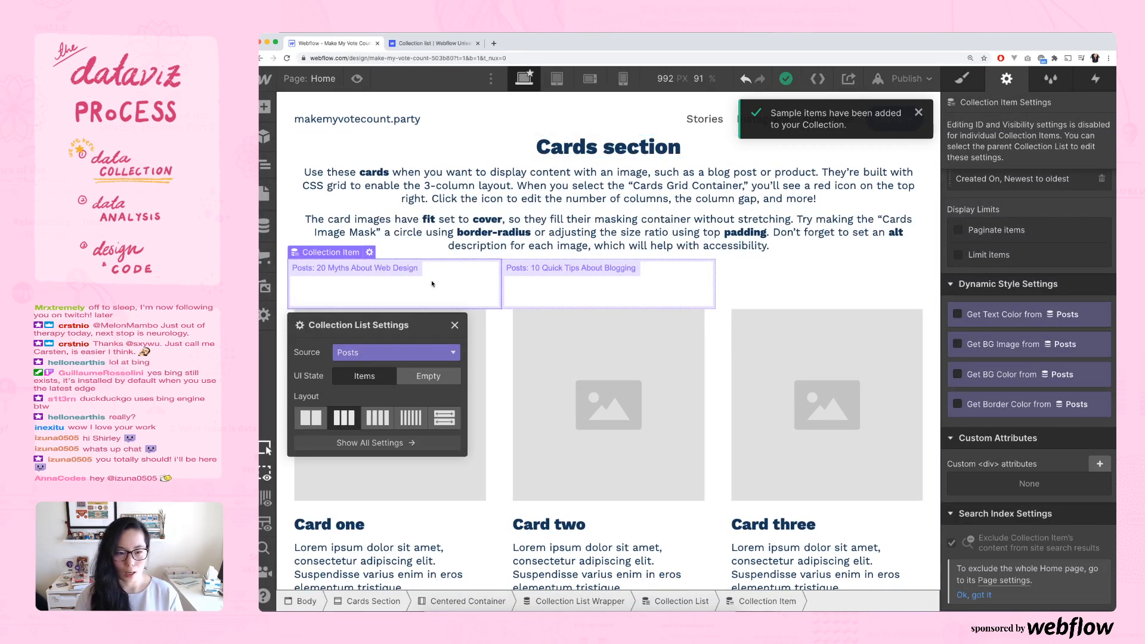
- Search the Designer's available elements for "image" and "cards"
{"action": "key", "text": "super+e"}
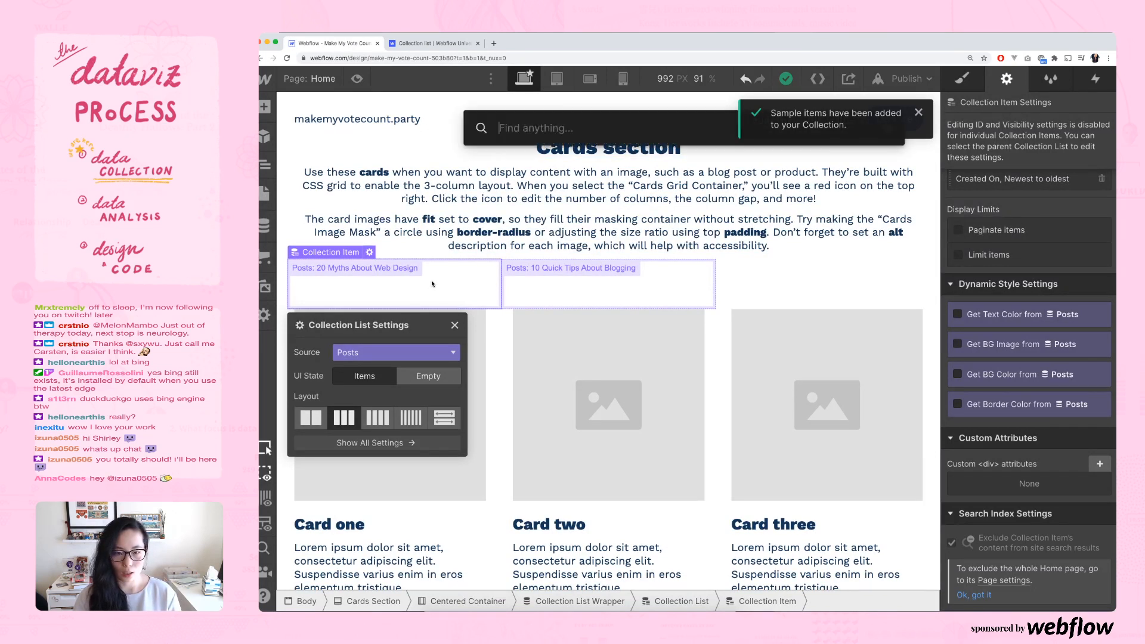
{"action": "type", "text": "image"}
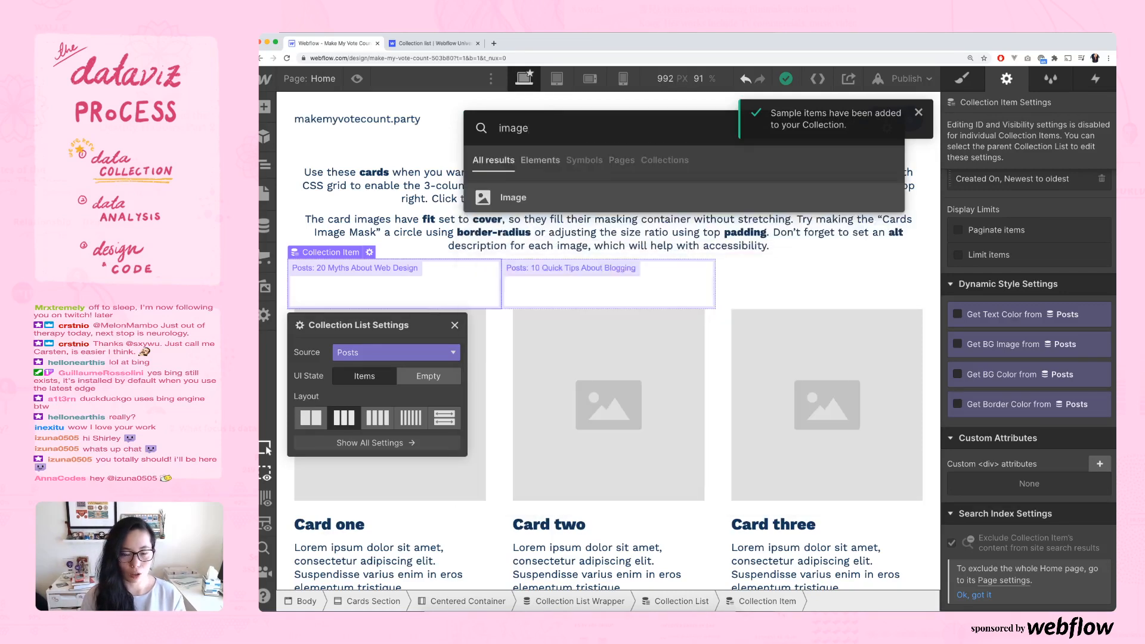
{"action": "key", "text": "ctrl+a"}
{"action": "type", "text": "car"}
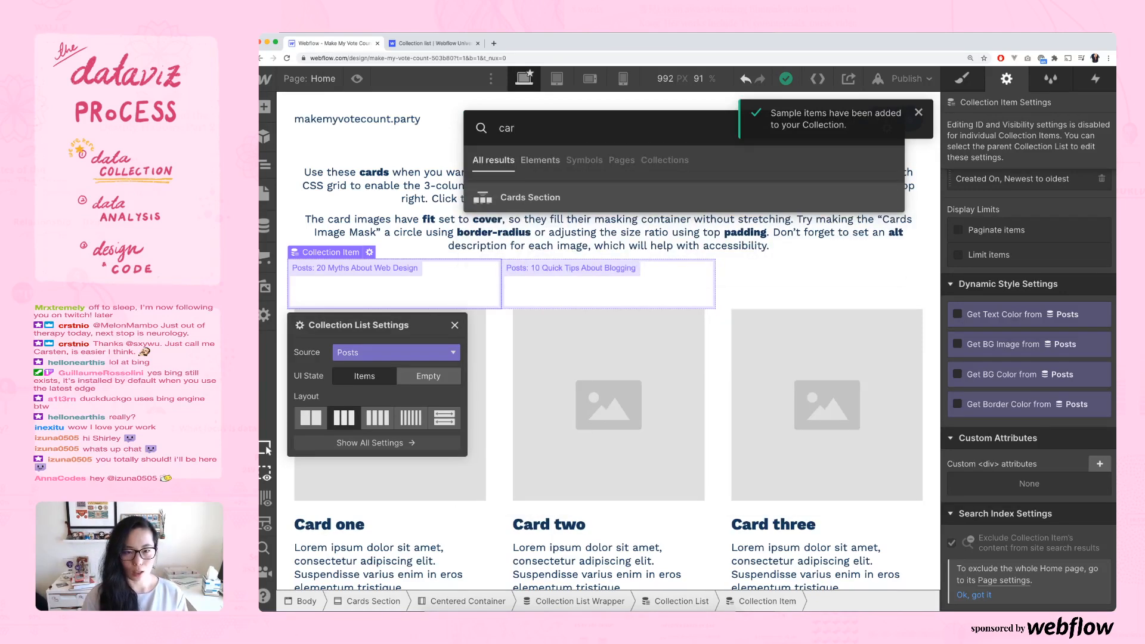
{"action": "type", "text": "ds"}
{"action": "key", "text": "ctrl+a"}
{"action": "key", "text": "BackSpace"}
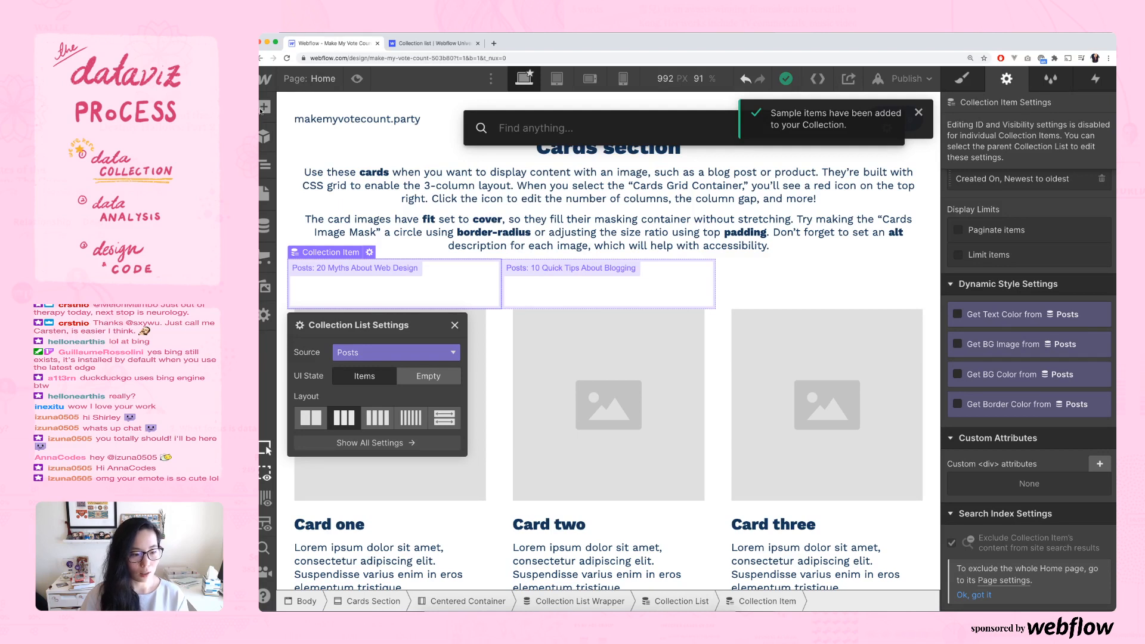
{"action": "key", "text": "Escape"}
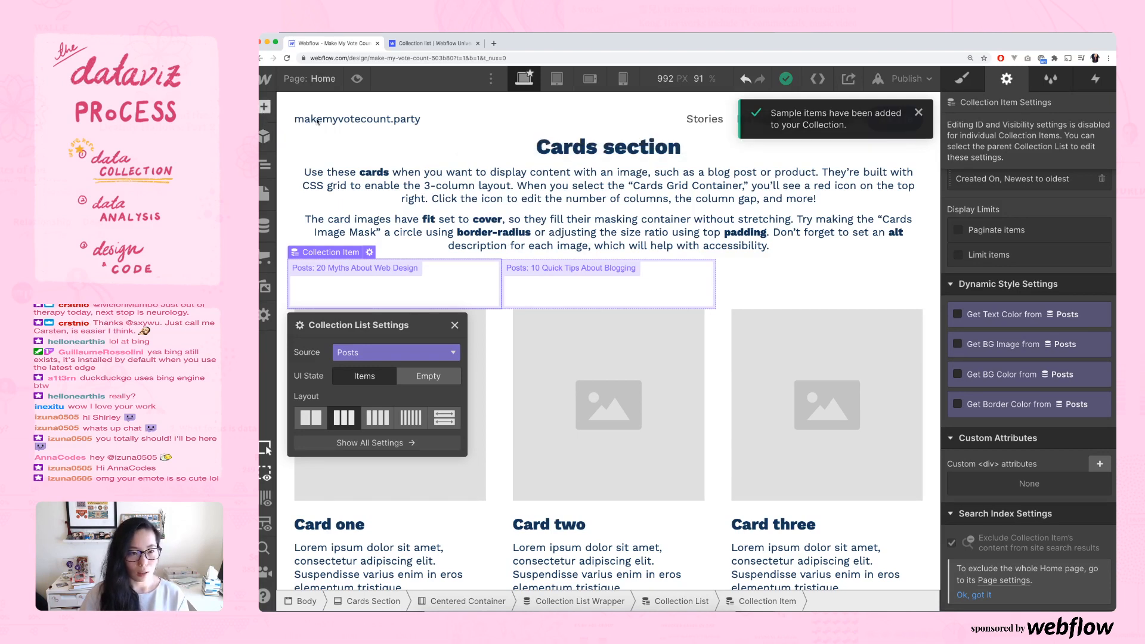
- Browse the full catalogue of addable elements, from layout and typography to media, forms and components, for something suited to the collection item
{"action": "left_click", "coordinate": [262, 107]}
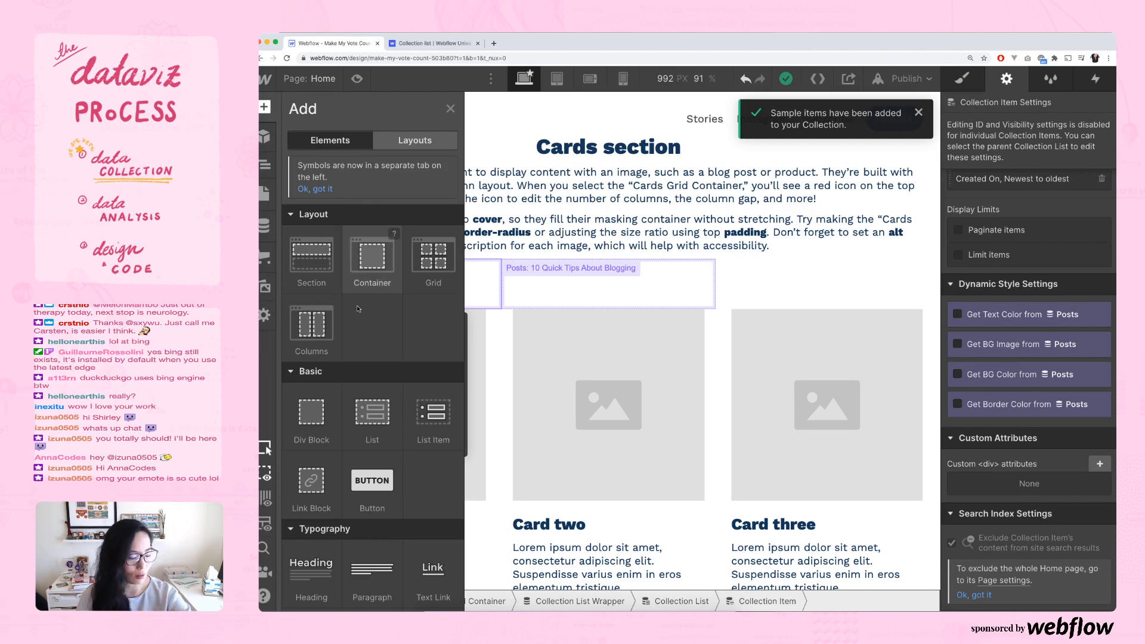
{"action": "scroll", "coordinate": [358, 308], "scroll_direction": "down", "scroll_amount": 6}
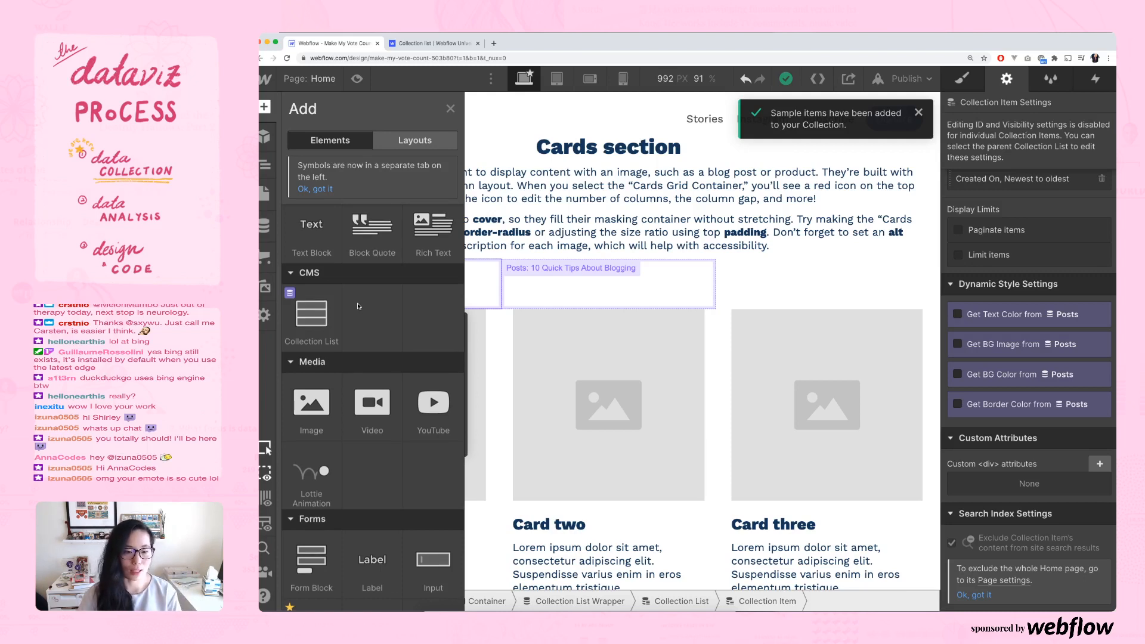
{"action": "scroll", "coordinate": [358, 309], "scroll_direction": "down", "scroll_amount": 3}
{"action": "scroll", "coordinate": [365, 309], "scroll_direction": "down", "scroll_amount": 3}
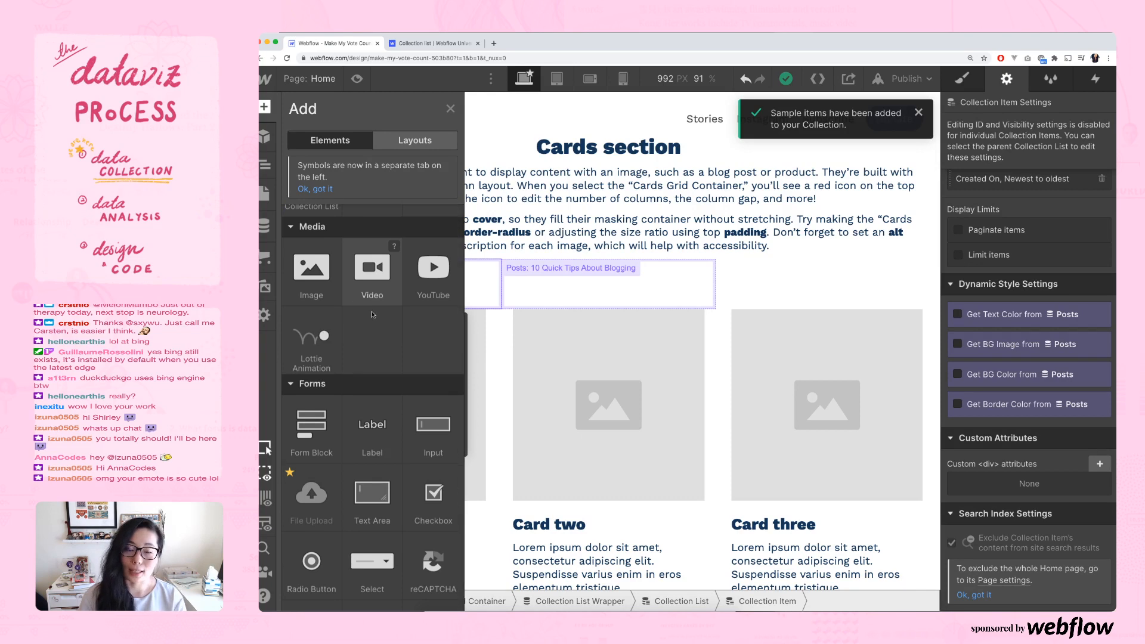
{"action": "scroll", "coordinate": [373, 313], "scroll_direction": "down", "scroll_amount": 3}
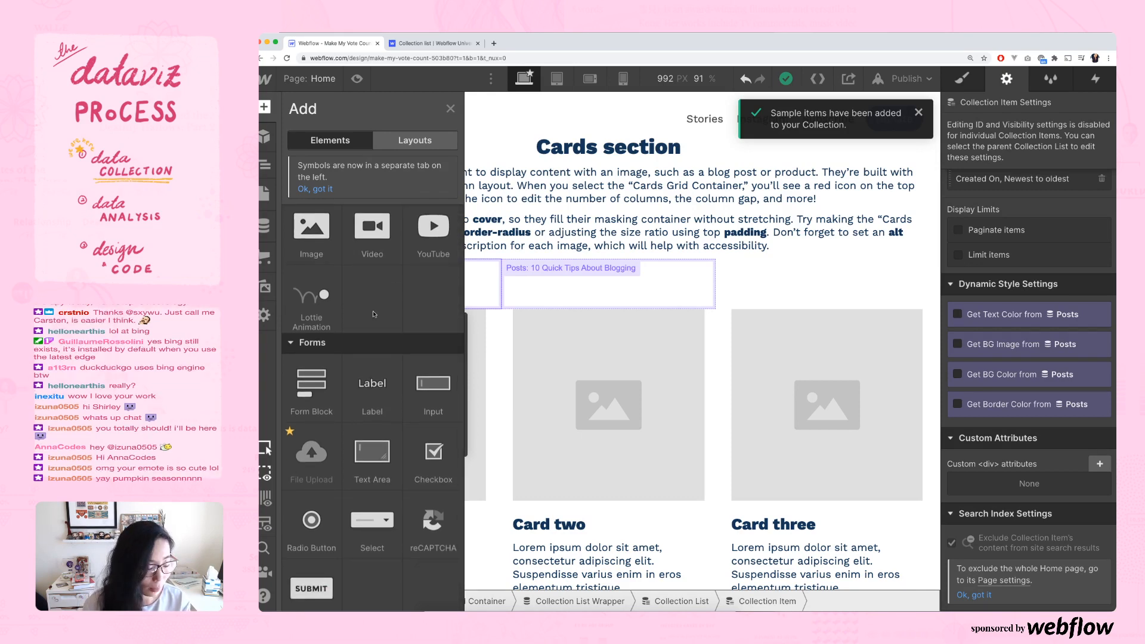
{"action": "scroll", "coordinate": [374, 312], "scroll_direction": "down", "scroll_amount": 3}
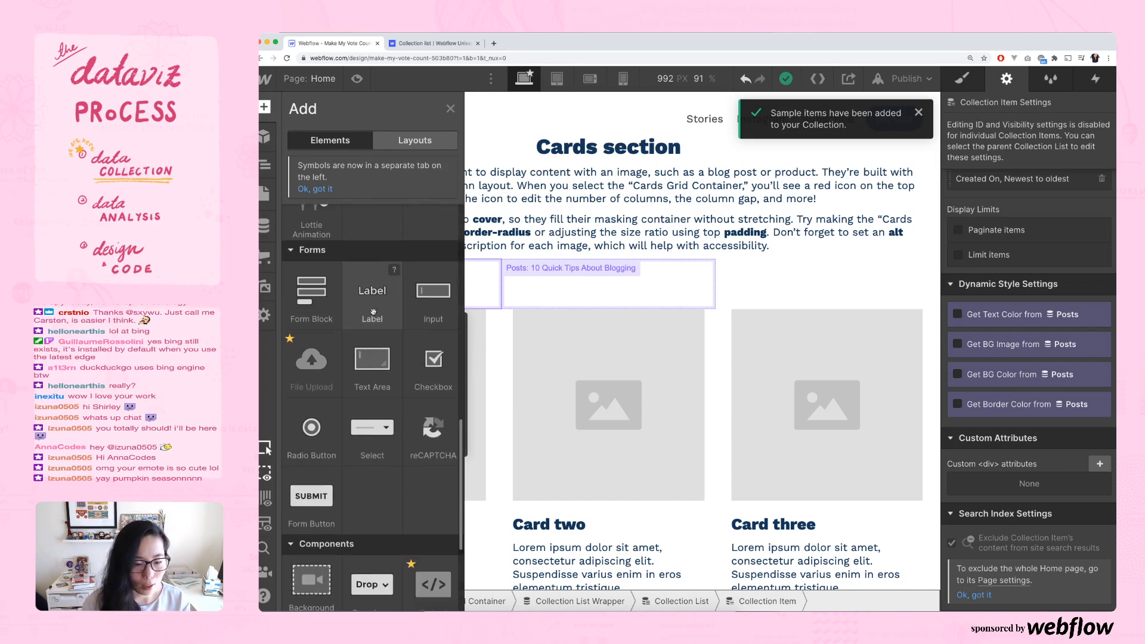
{"action": "scroll", "coordinate": [373, 312], "scroll_direction": "down", "scroll_amount": 1}
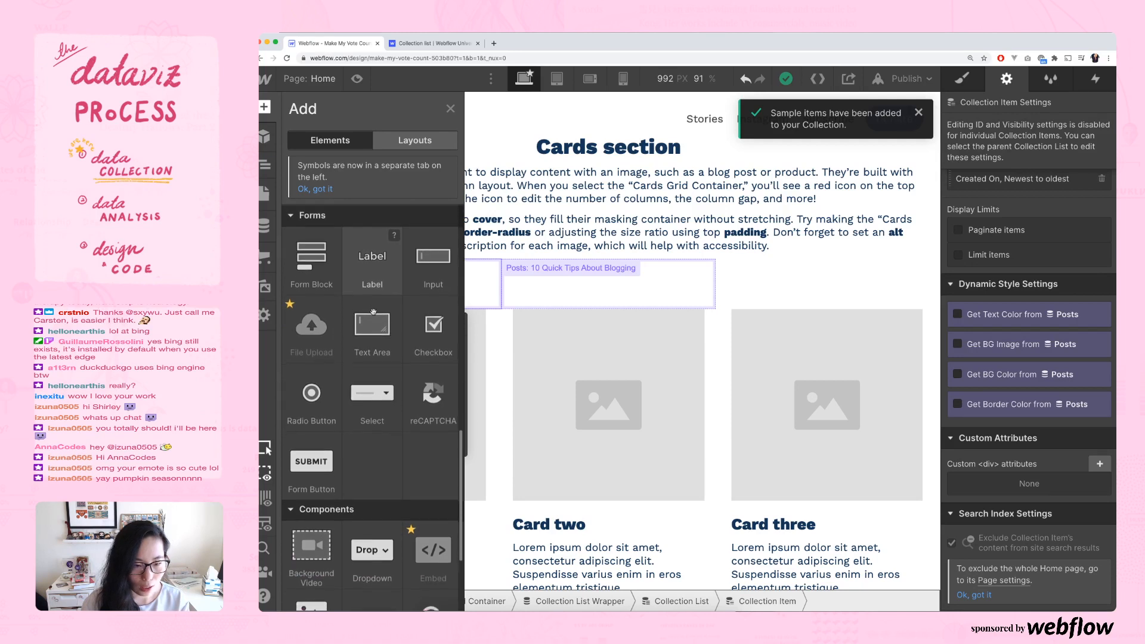
{"action": "scroll", "coordinate": [374, 312], "scroll_direction": "up", "scroll_amount": 1}
{"action": "scroll", "coordinate": [374, 312], "scroll_direction": "down", "scroll_amount": 1}
{"action": "scroll", "coordinate": [374, 312], "scroll_direction": "down", "scroll_amount": 8}
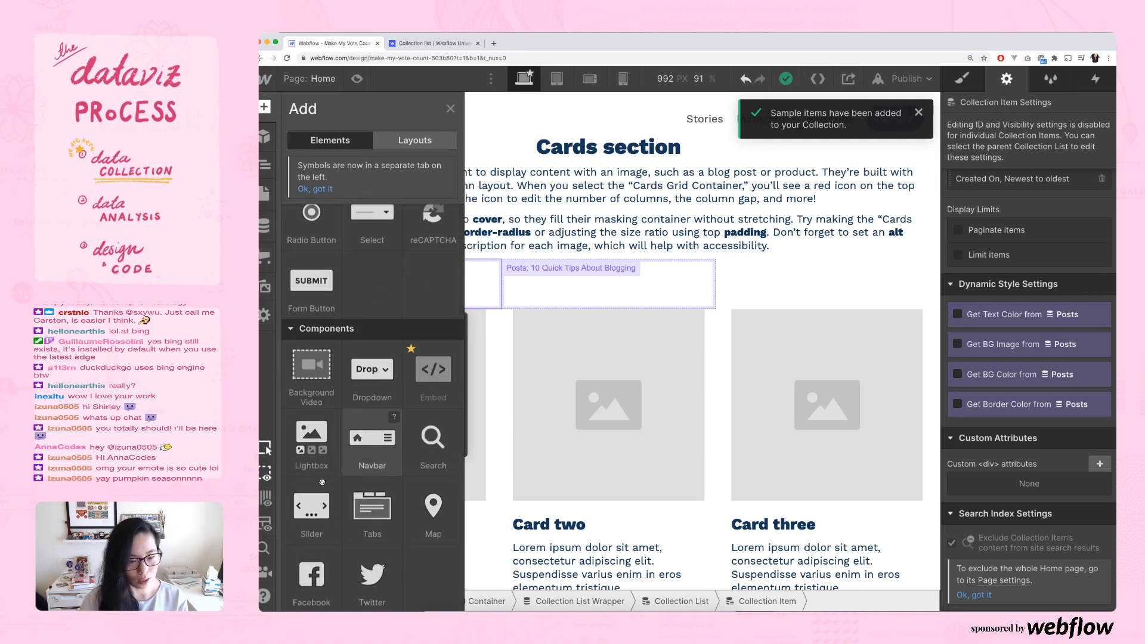
{"action": "scroll", "coordinate": [383, 390], "scroll_direction": "up", "scroll_amount": 15}
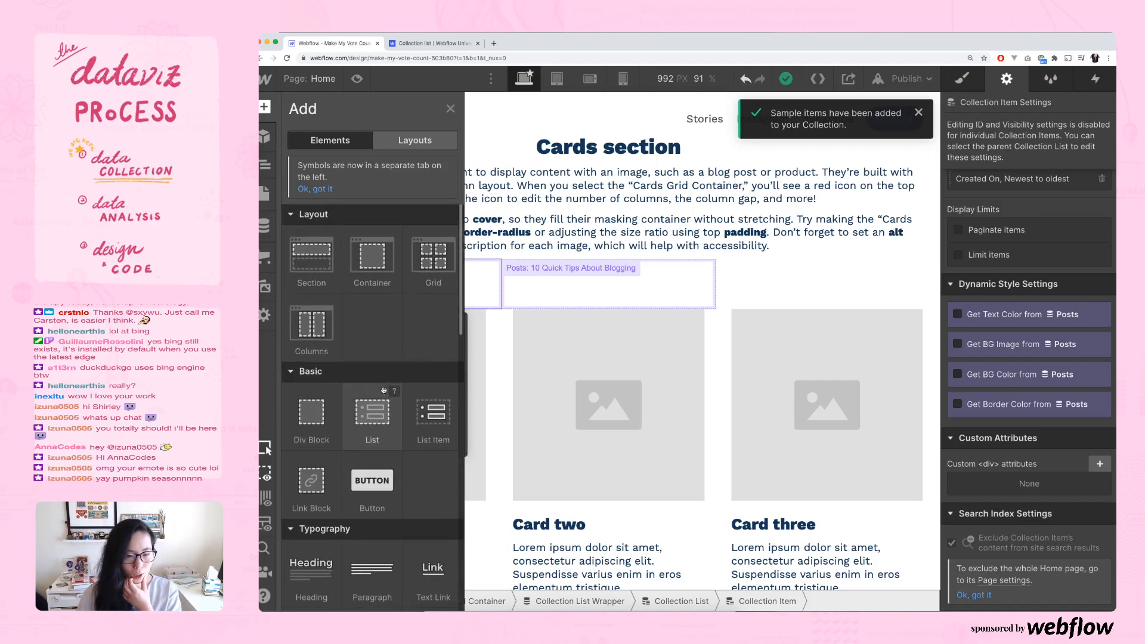
{"action": "scroll", "coordinate": [384, 390], "scroll_direction": "down", "scroll_amount": 5}
{"action": "scroll", "coordinate": [384, 390], "scroll_direction": "down", "scroll_amount": 4}
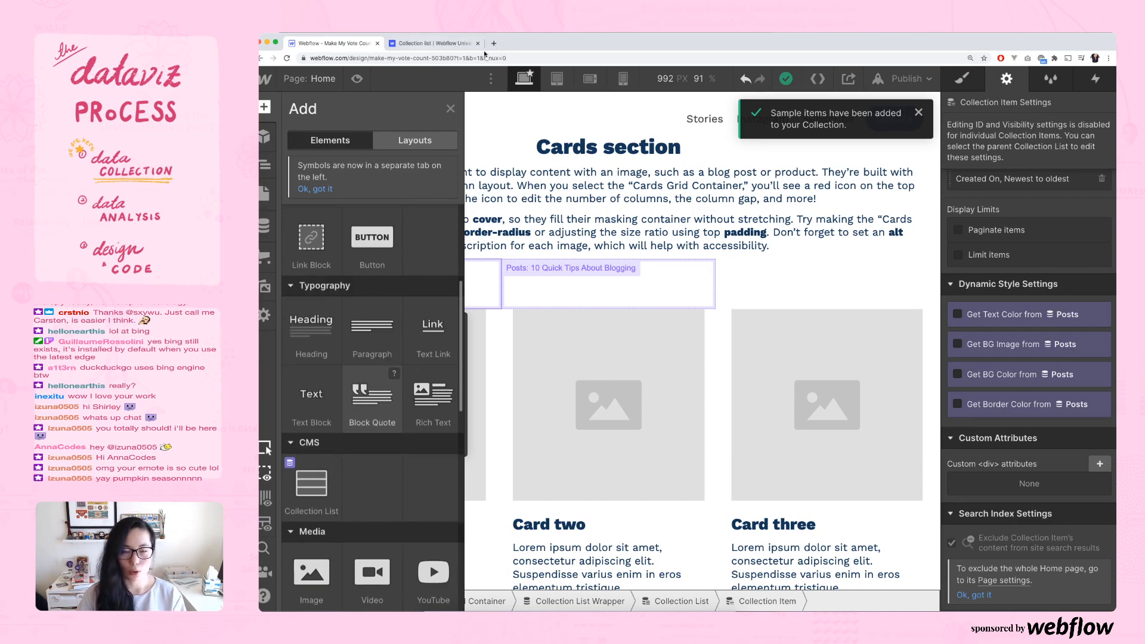
{"action": "left_click", "coordinate": [441, 44]}
{"action": "key", "text": "super+t"}
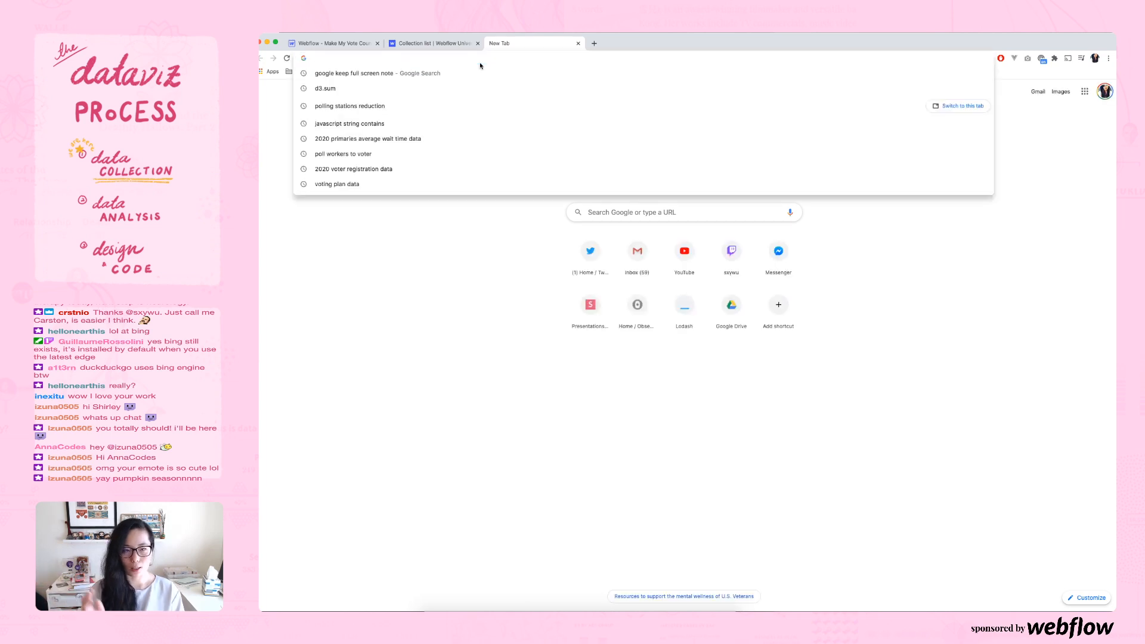
{"action": "type", "text": "mul"}
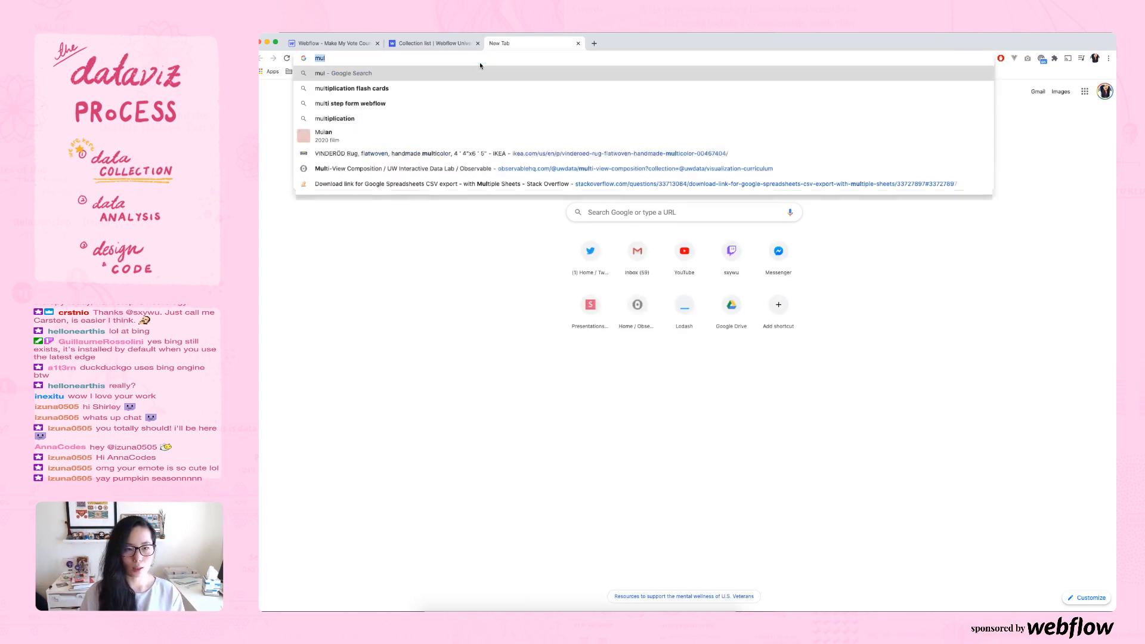
{"action": "type", "text": "tip"}
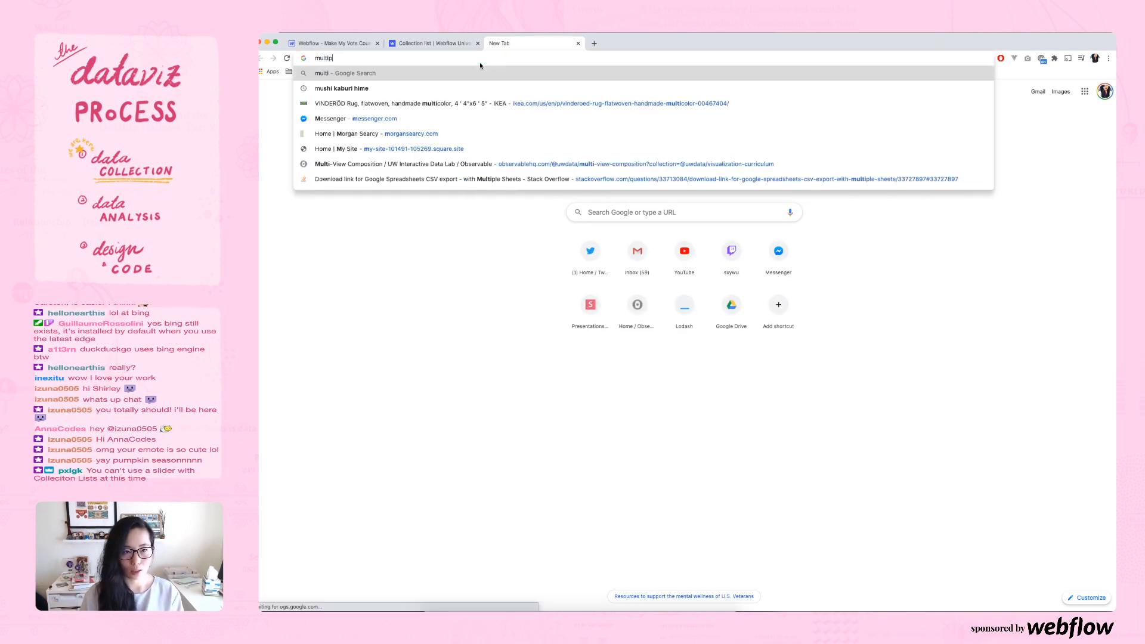
{"action": "type", "text": "le images webflow"}
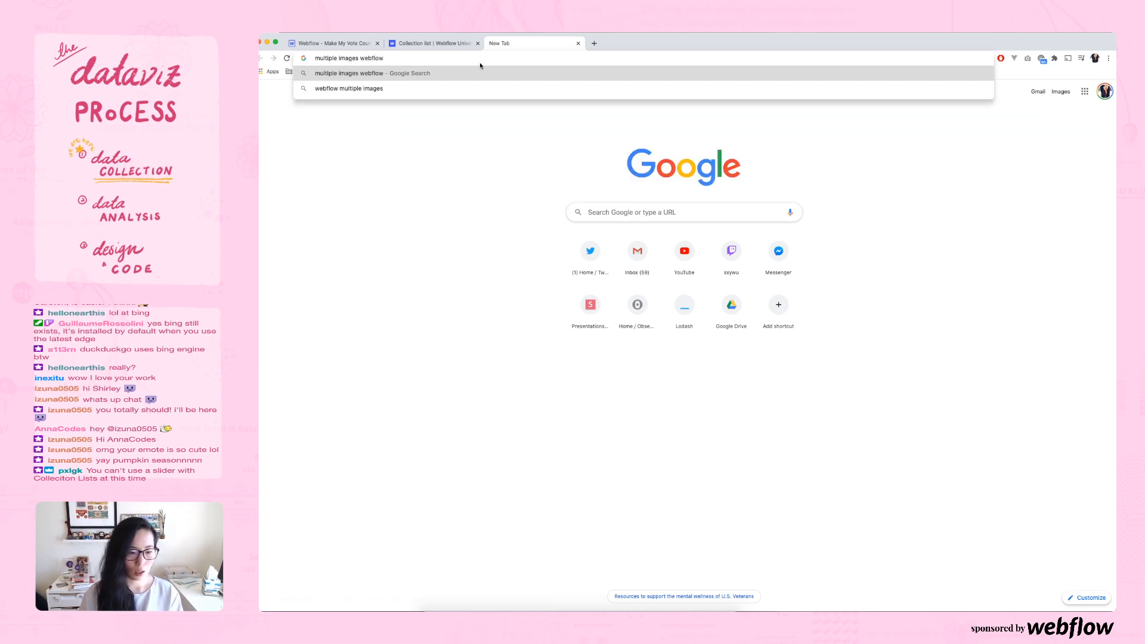
{"action": "key", "text": "ctrl+Tab"}
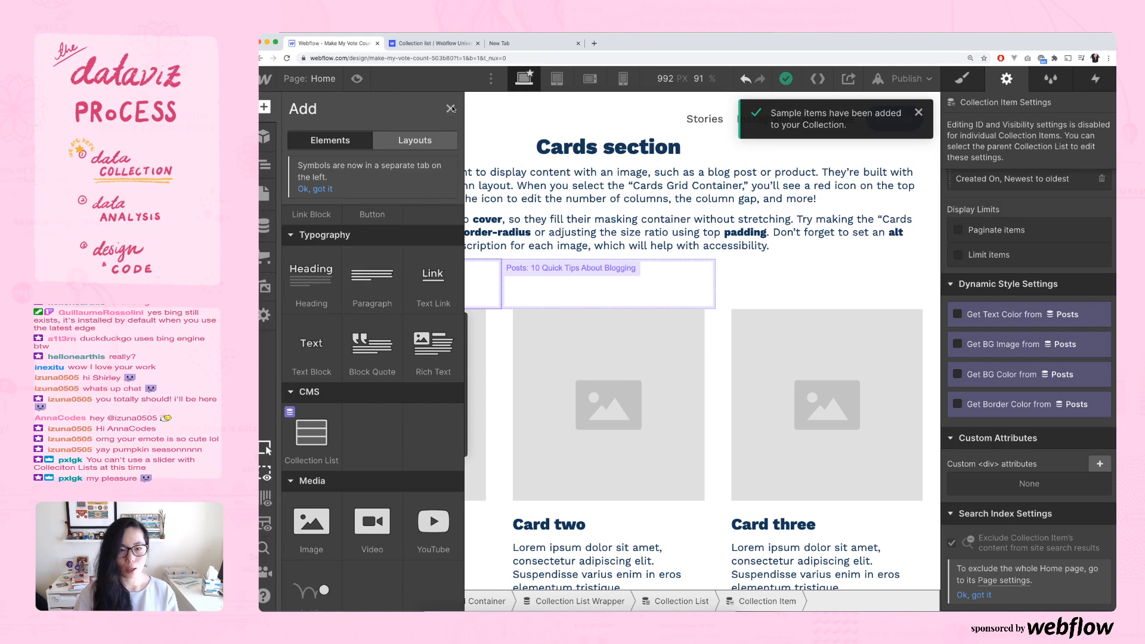
- Add an Image element inside the first Collection Item of the Posts list
{"action": "left_click", "coordinate": [471, 280]}
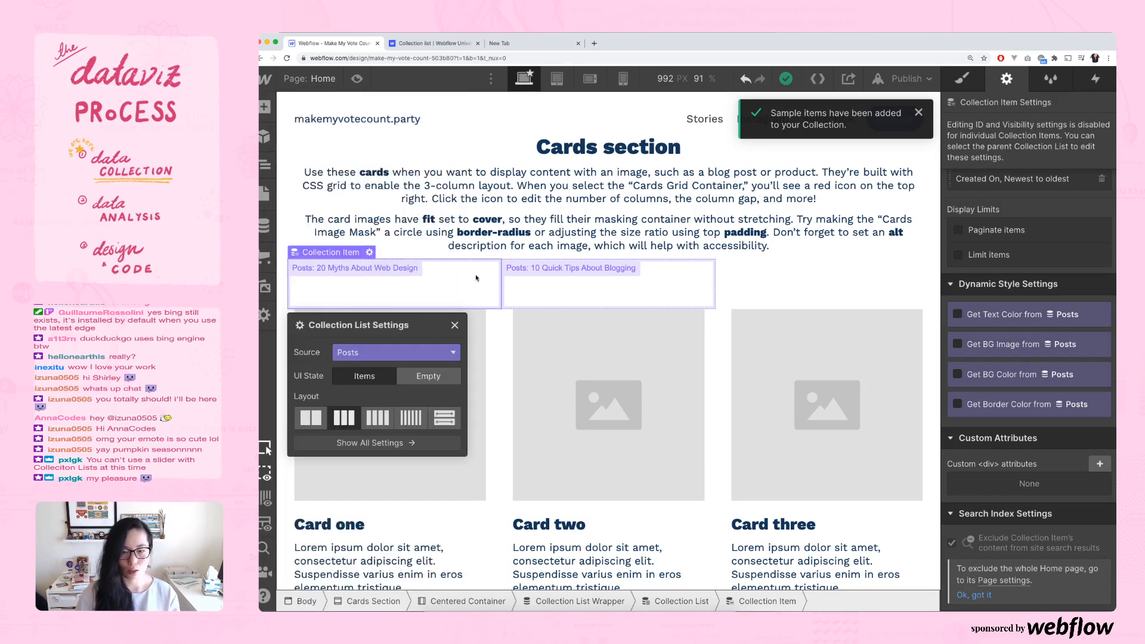
{"action": "key", "text": "super+e"}
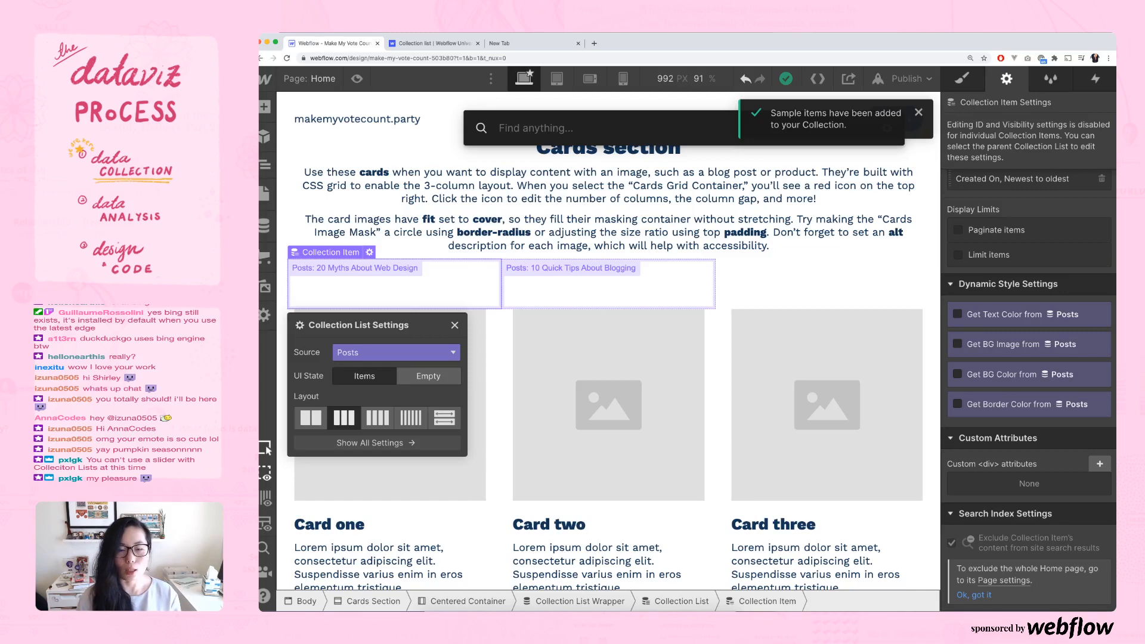
{"action": "type", "text": "image"}
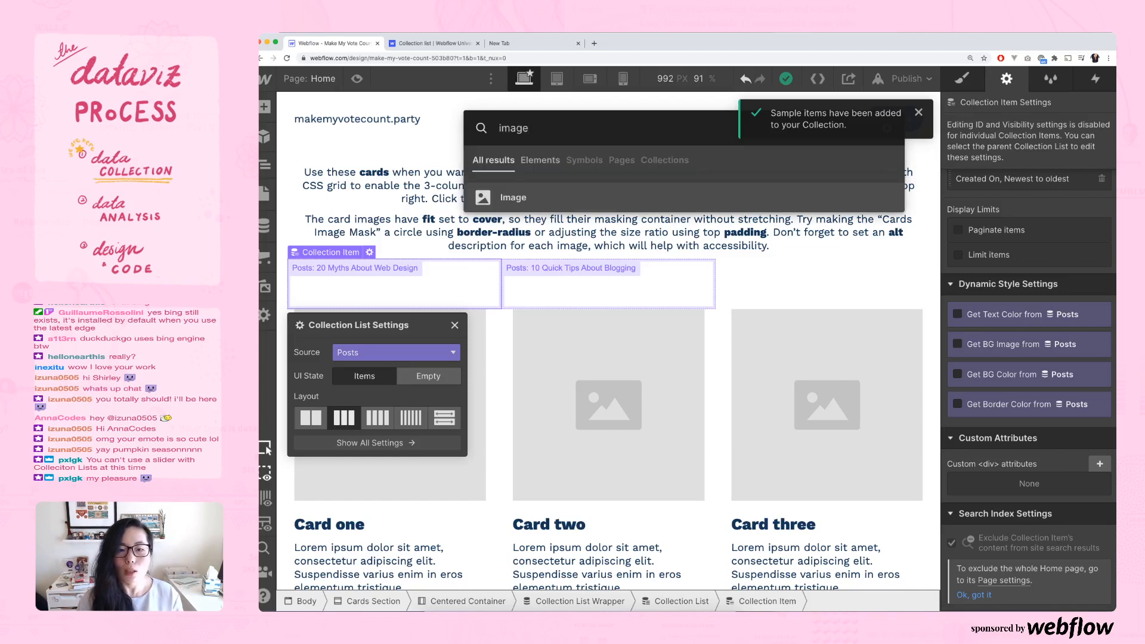
{"action": "left_click", "coordinate": [550, 196]}
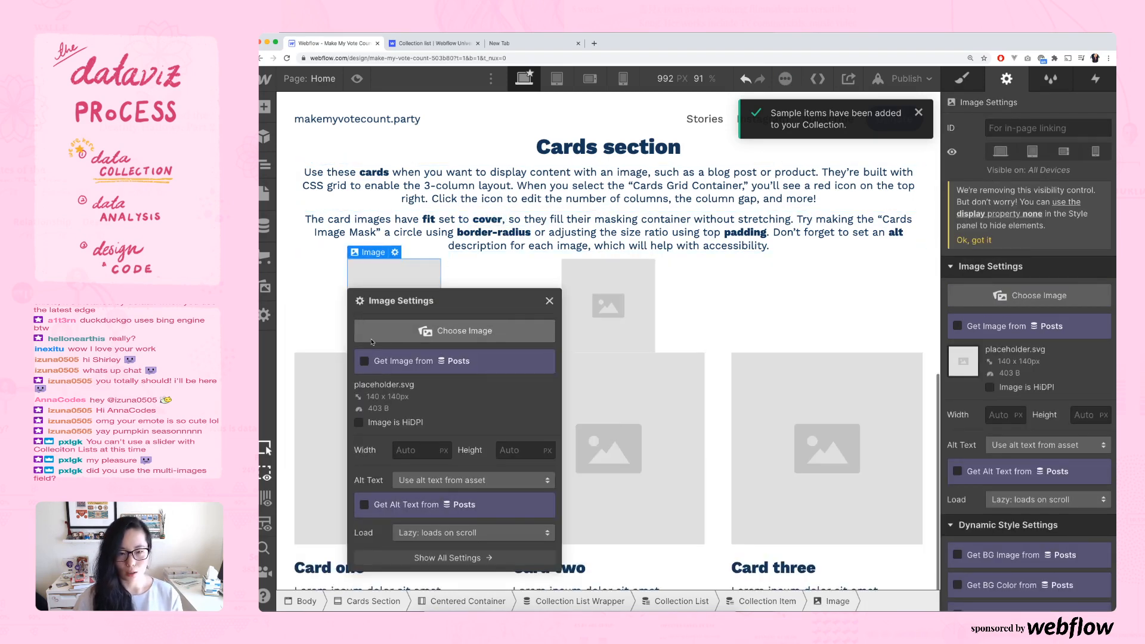
- Check the project's image assets and try to connect the new image's source to a Posts field
{"action": "left_click", "coordinate": [506, 334]}
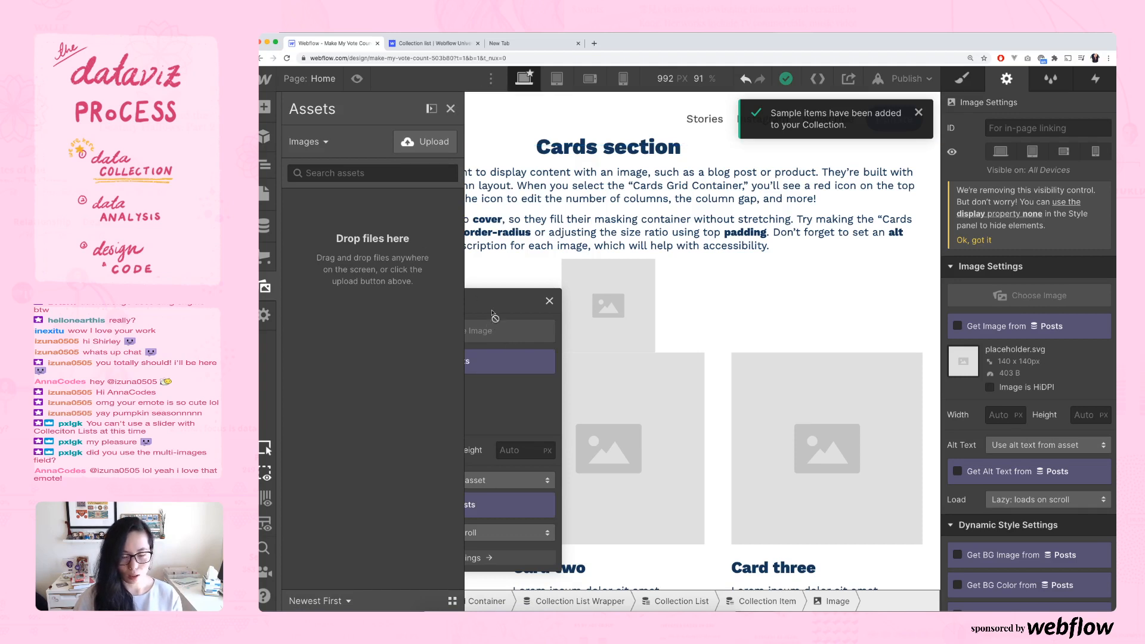
{"action": "left_click", "coordinate": [450, 108]}
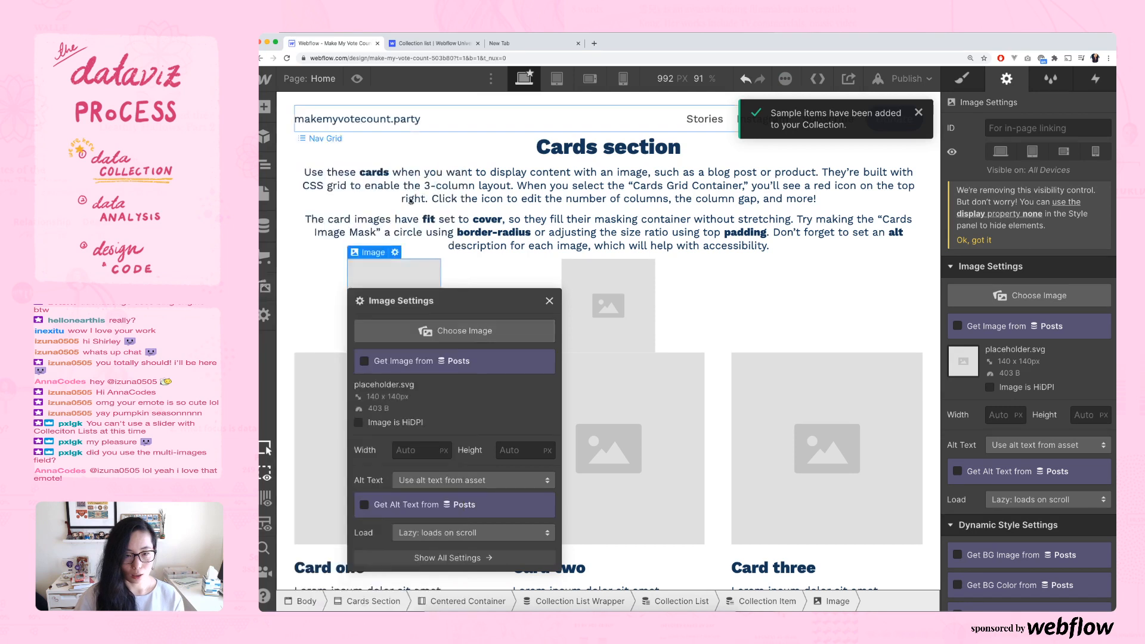
{"action": "left_click", "coordinate": [453, 361]}
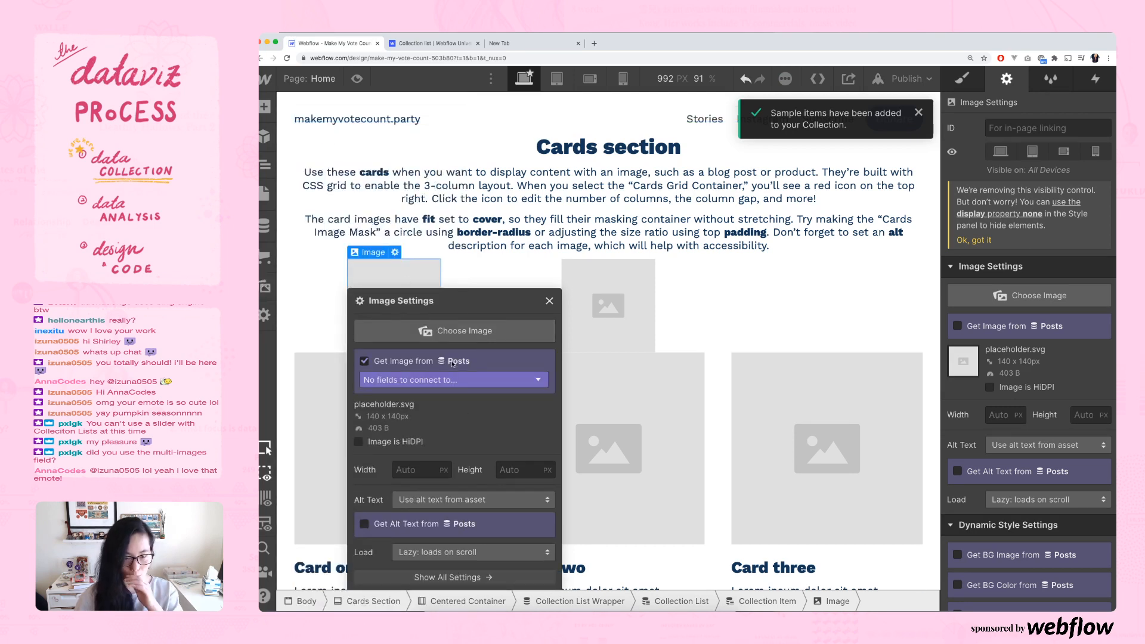
{"action": "left_click", "coordinate": [454, 387]}
{"action": "left_click", "coordinate": [457, 382]}
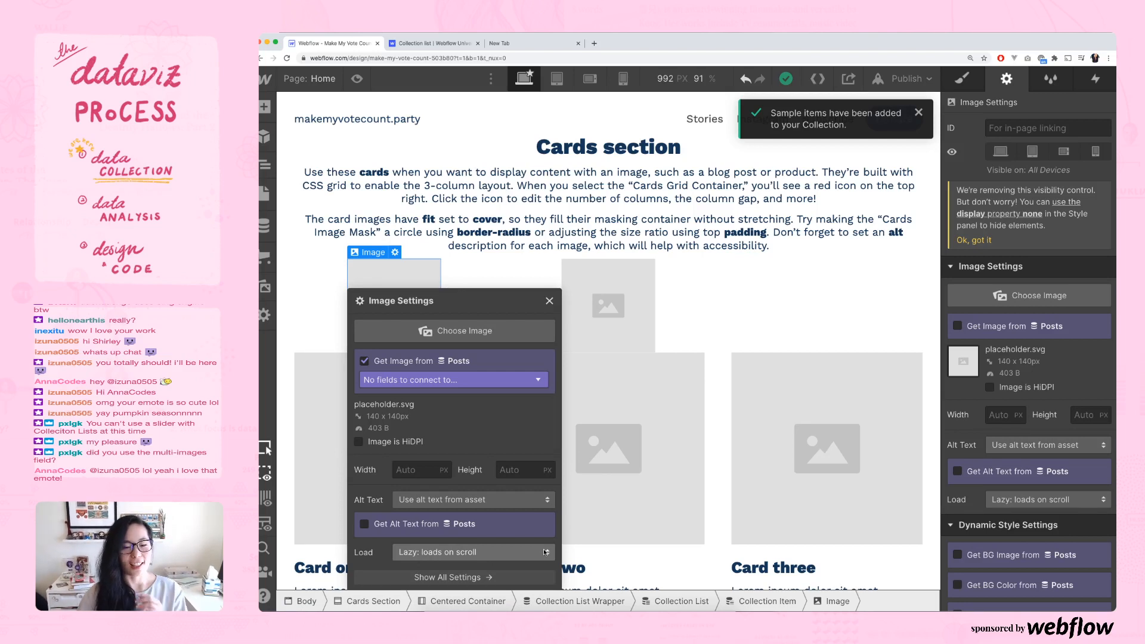
{"action": "left_click", "coordinate": [414, 382]}
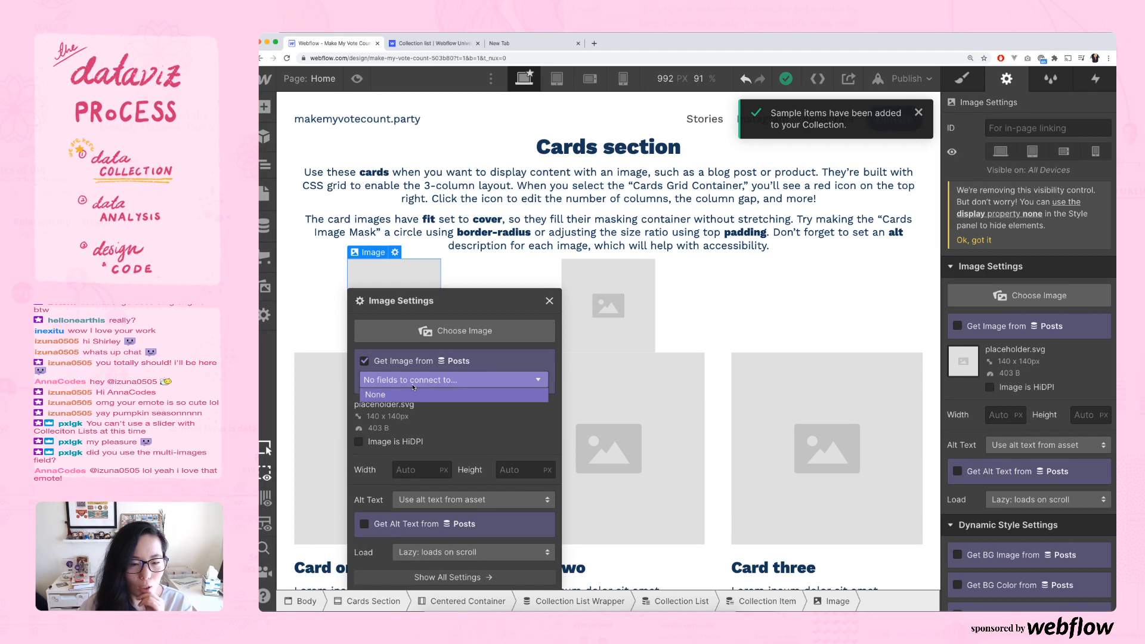
{"action": "left_click", "coordinate": [414, 385]}
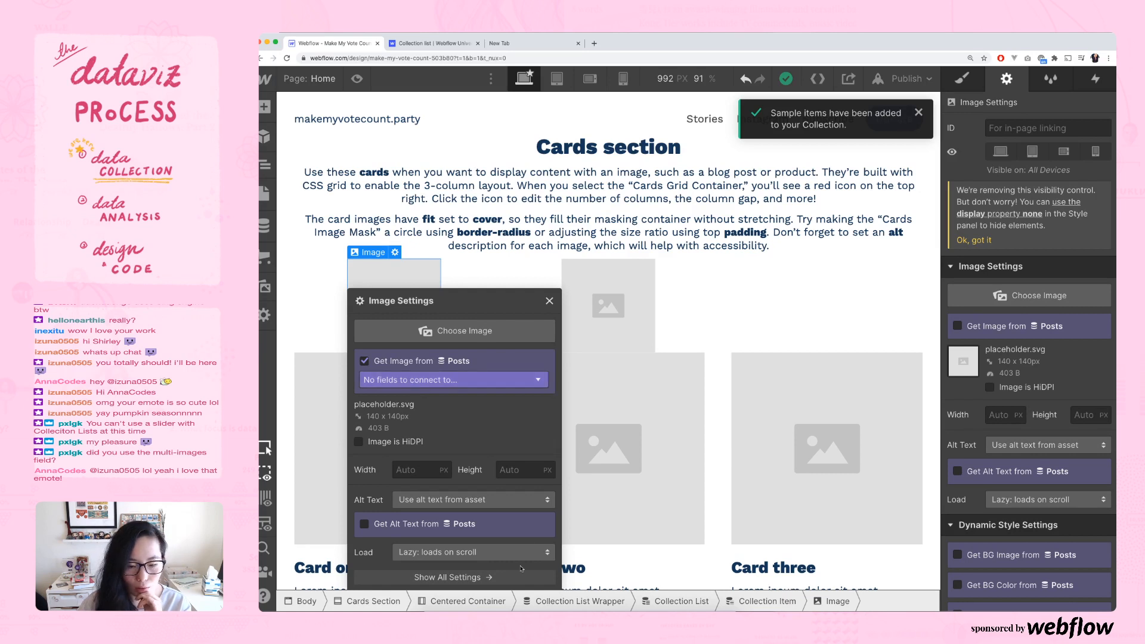
- Open the image's full settings and try to connect its source and background color to Posts fields
{"action": "left_click", "coordinate": [447, 578]}
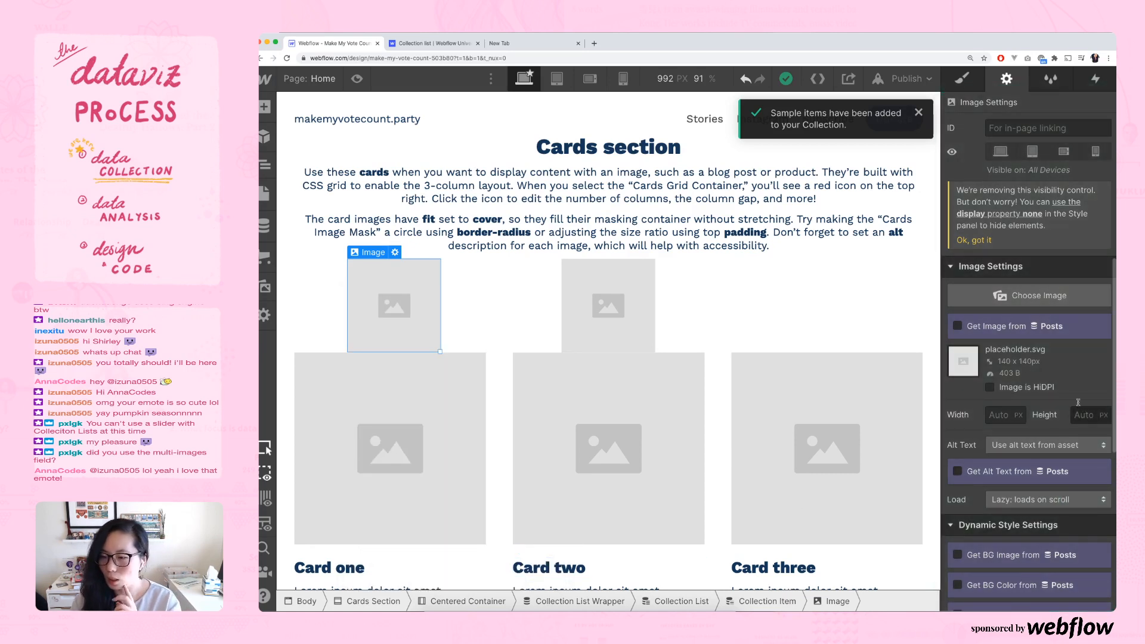
{"action": "left_click", "coordinate": [967, 329]}
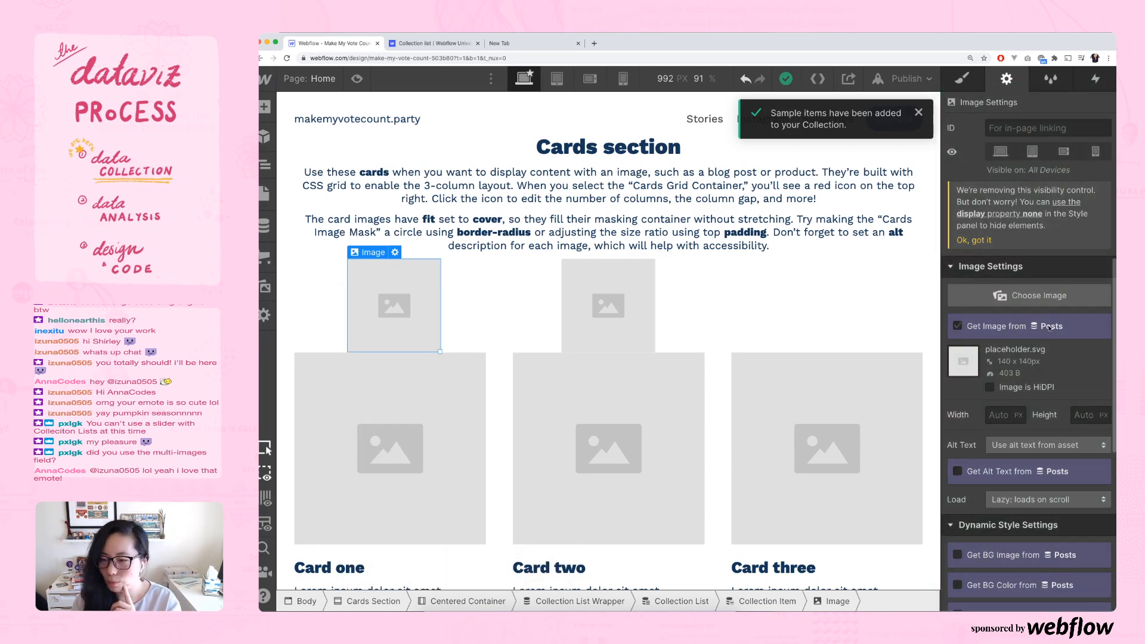
{"action": "scroll", "coordinate": [1027, 310], "scroll_direction": "down", "scroll_amount": 2}
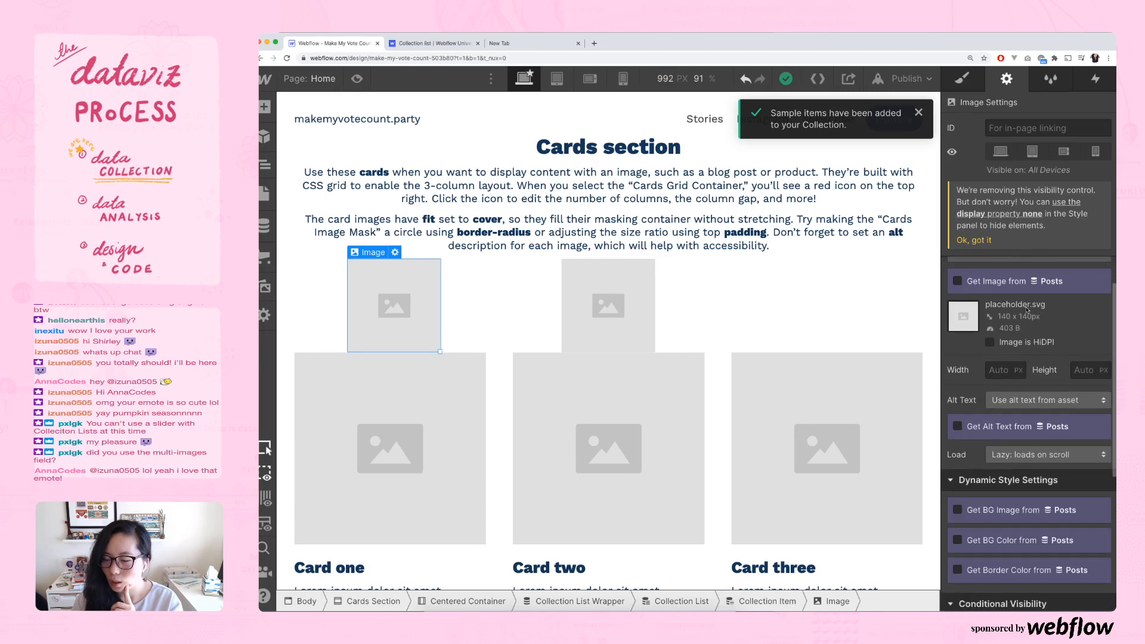
{"action": "scroll", "coordinate": [1027, 309], "scroll_direction": "down", "scroll_amount": 5}
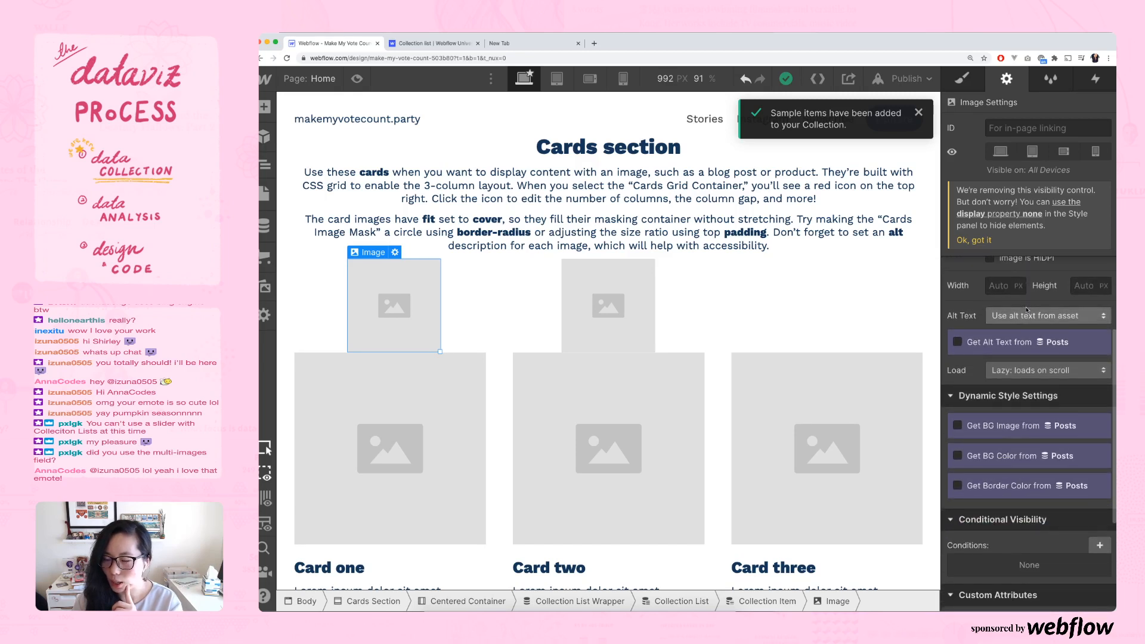
{"action": "scroll", "coordinate": [1003, 393], "scroll_direction": "down", "scroll_amount": 2}
{"action": "left_click", "coordinate": [1003, 391]}
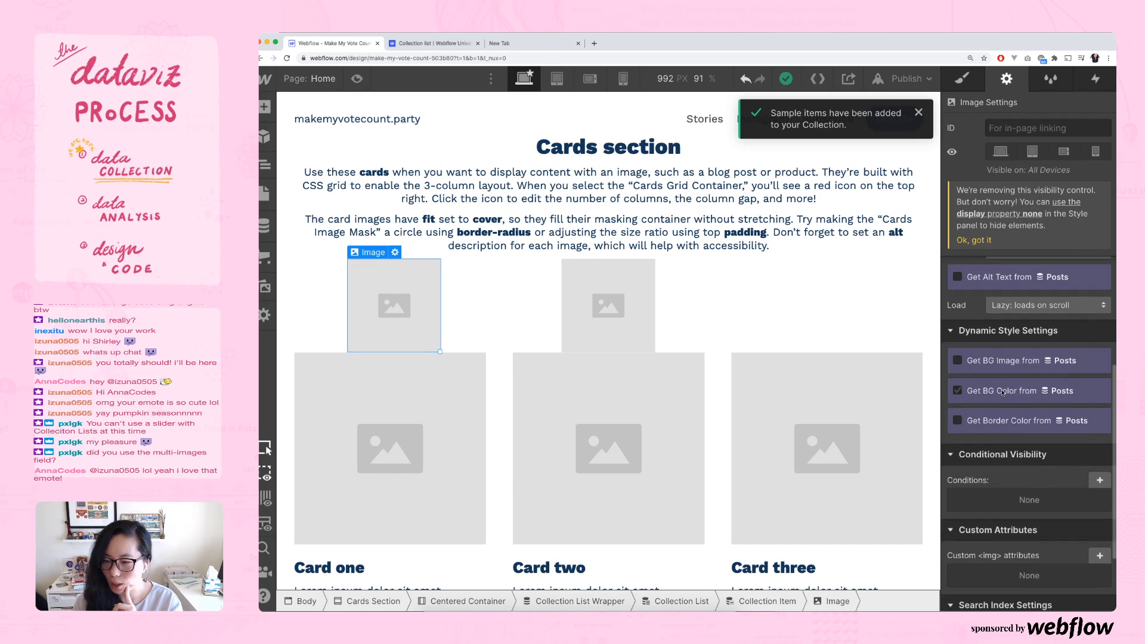
- Connect the image's alt text to the Title field of Posts
{"action": "scroll", "coordinate": [1068, 337], "scroll_direction": "up", "scroll_amount": 3}
{"action": "left_click", "coordinate": [959, 333]}
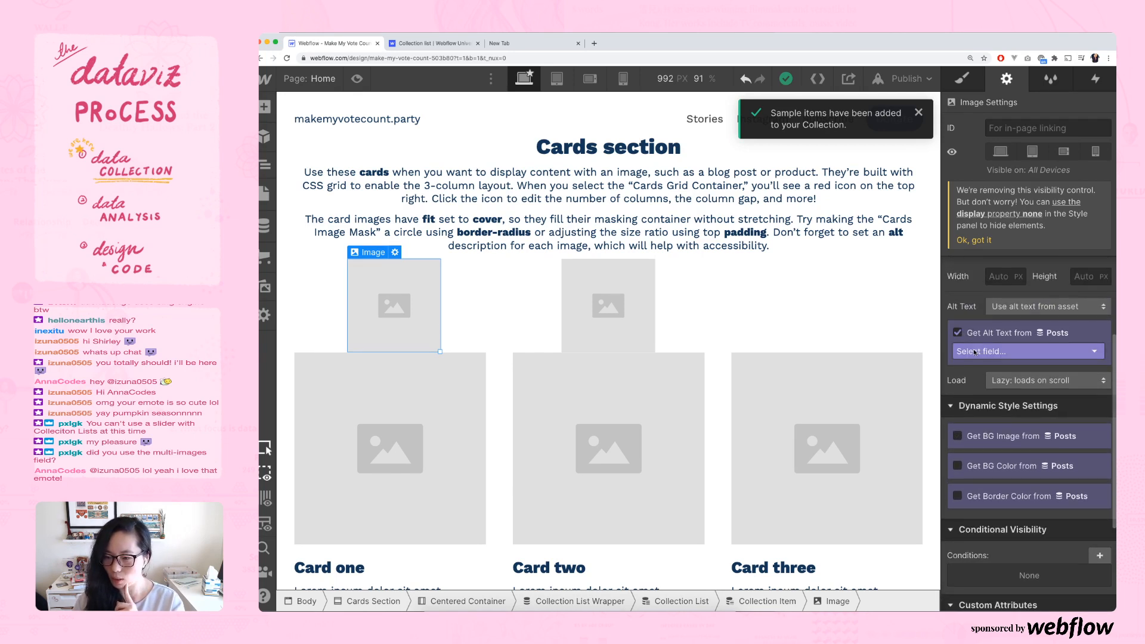
{"action": "left_click", "coordinate": [974, 351]}
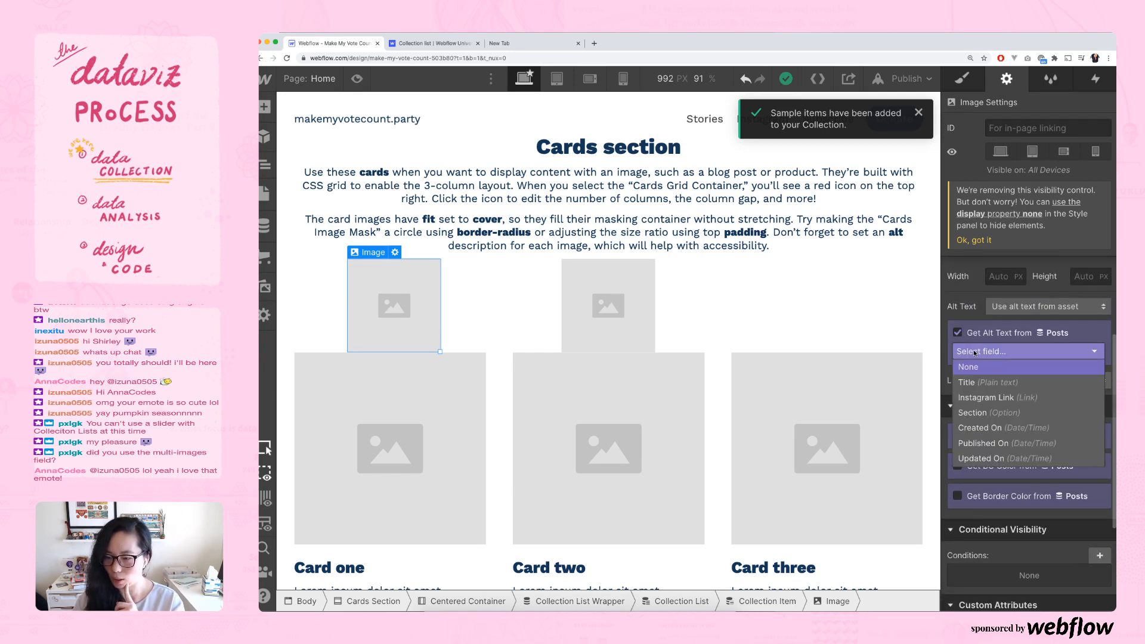
{"action": "left_click", "coordinate": [1056, 374]}
{"action": "scroll", "coordinate": [1014, 361], "scroll_direction": "up", "scroll_amount": 2}
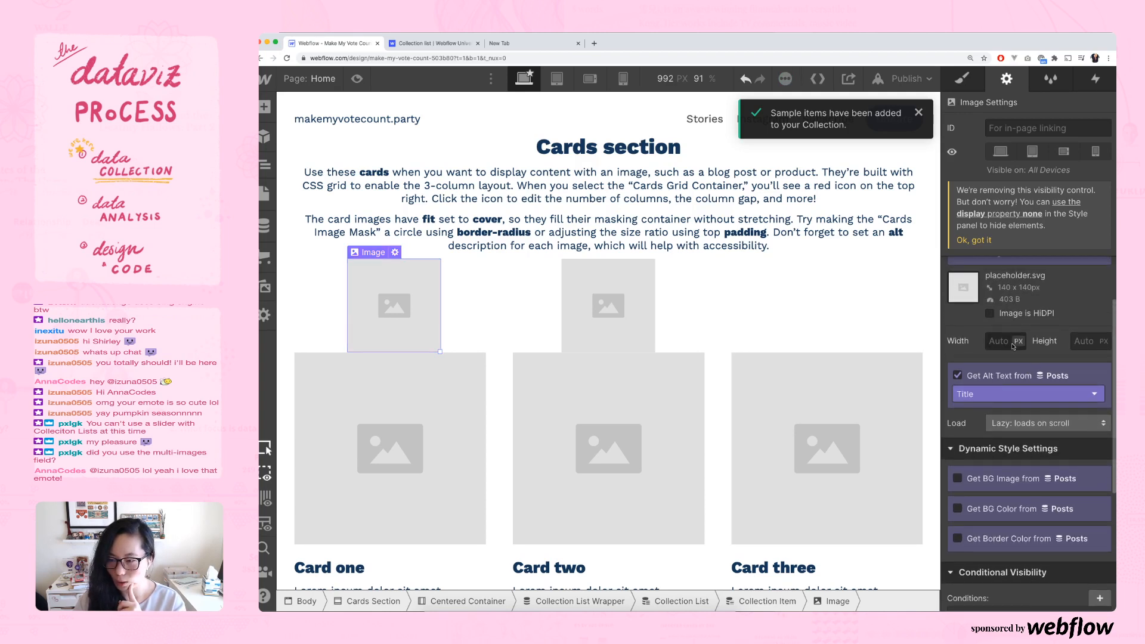
- Examine the image's remaining settings, from dynamic styles, conditional visibility and custom attributes to the available loading options
{"action": "scroll", "coordinate": [985, 361], "scroll_direction": "down", "scroll_amount": 4}
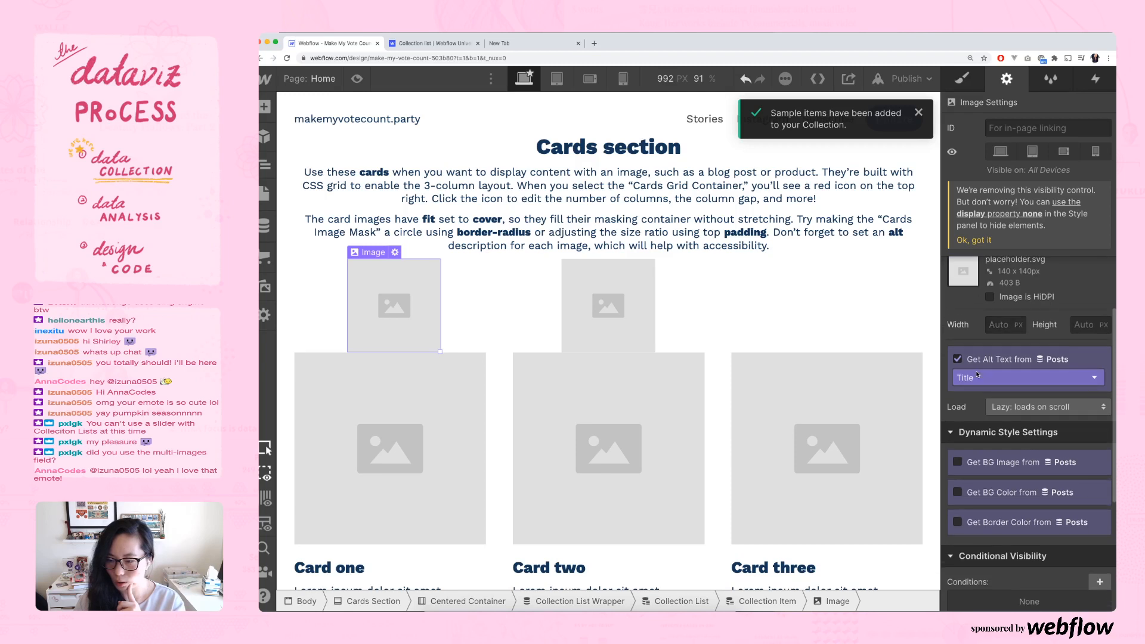
{"action": "scroll", "coordinate": [977, 374], "scroll_direction": "down", "scroll_amount": 3}
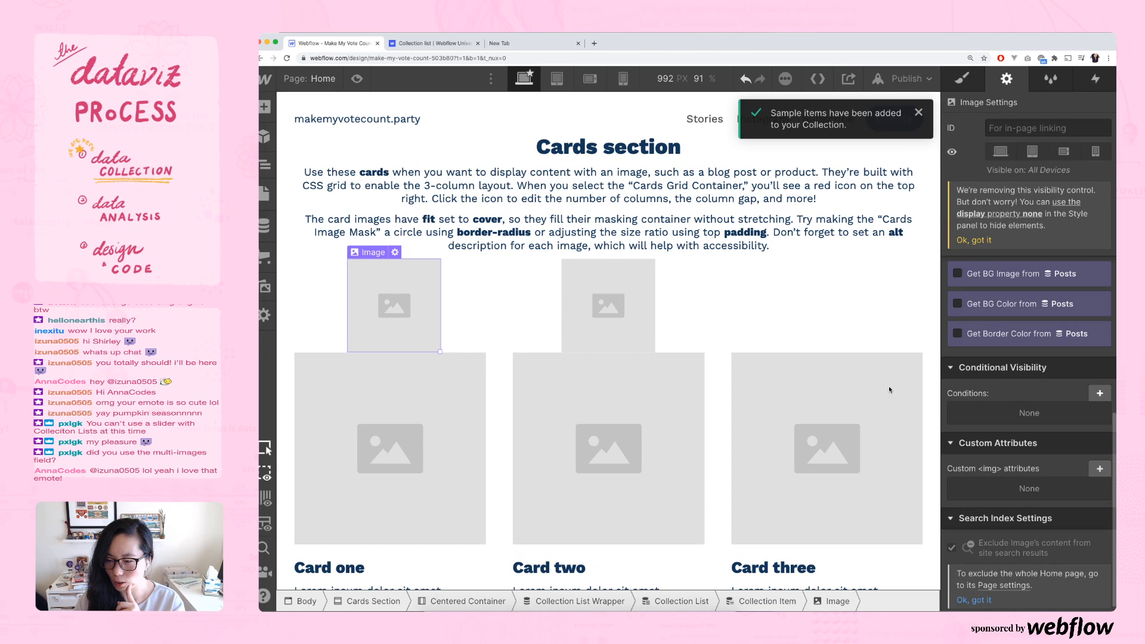
{"action": "left_click", "coordinate": [1026, 391]}
{"action": "key", "text": "Escape"}
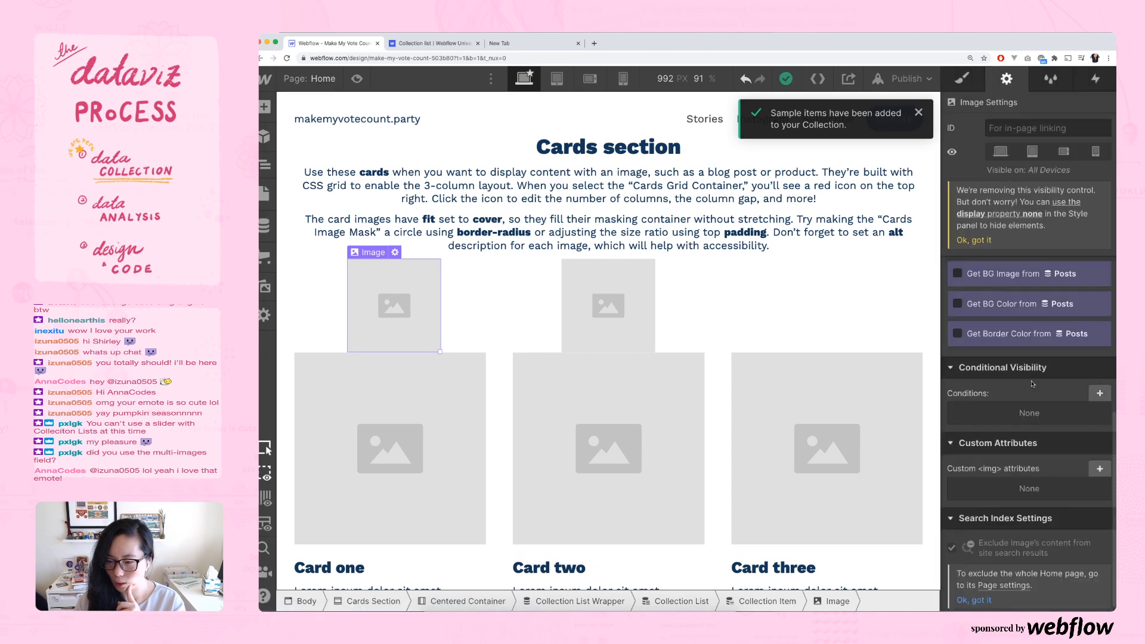
{"action": "scroll", "coordinate": [1034, 385], "scroll_direction": "down", "scroll_amount": 1}
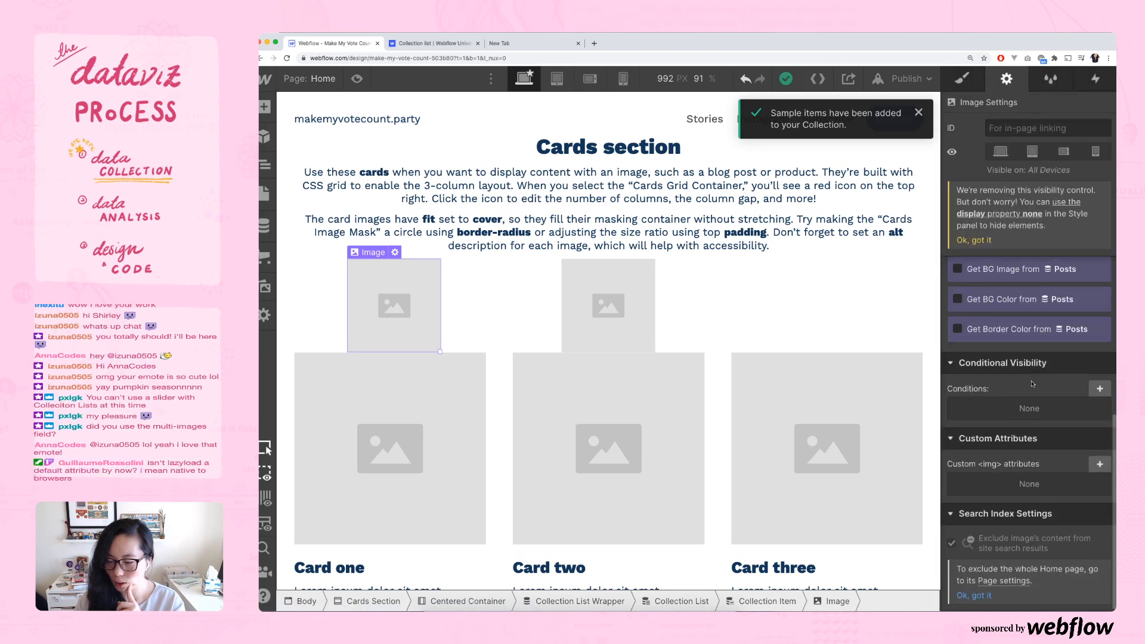
{"action": "scroll", "coordinate": [1033, 384], "scroll_direction": "up", "scroll_amount": 8}
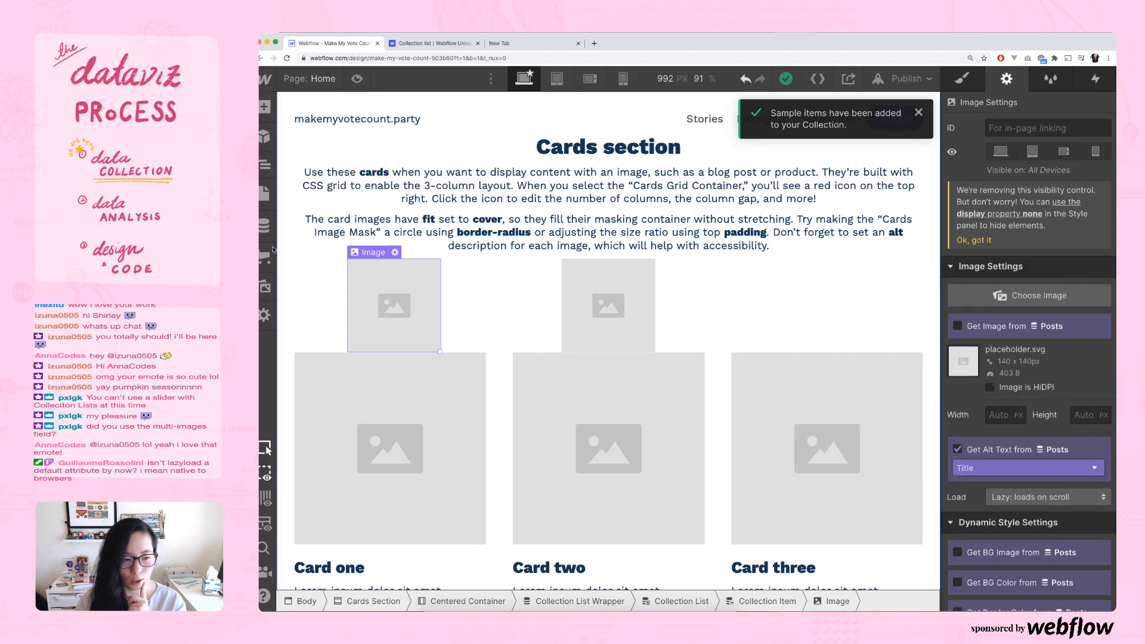
{"action": "scroll", "coordinate": [388, 239], "scroll_direction": "up", "scroll_amount": 2}
{"action": "scroll", "coordinate": [388, 239], "scroll_direction": "down", "scroll_amount": 1}
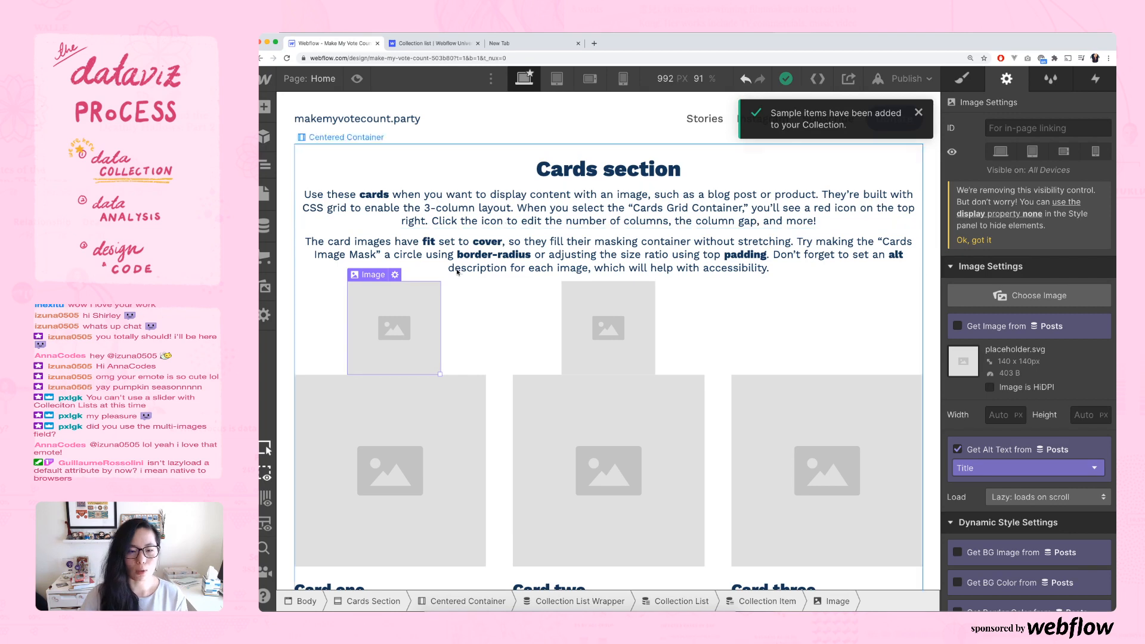
{"action": "scroll", "coordinate": [1063, 339], "scroll_direction": "down", "scroll_amount": 1}
{"action": "scroll", "coordinate": [1063, 339], "scroll_direction": "down", "scroll_amount": 1}
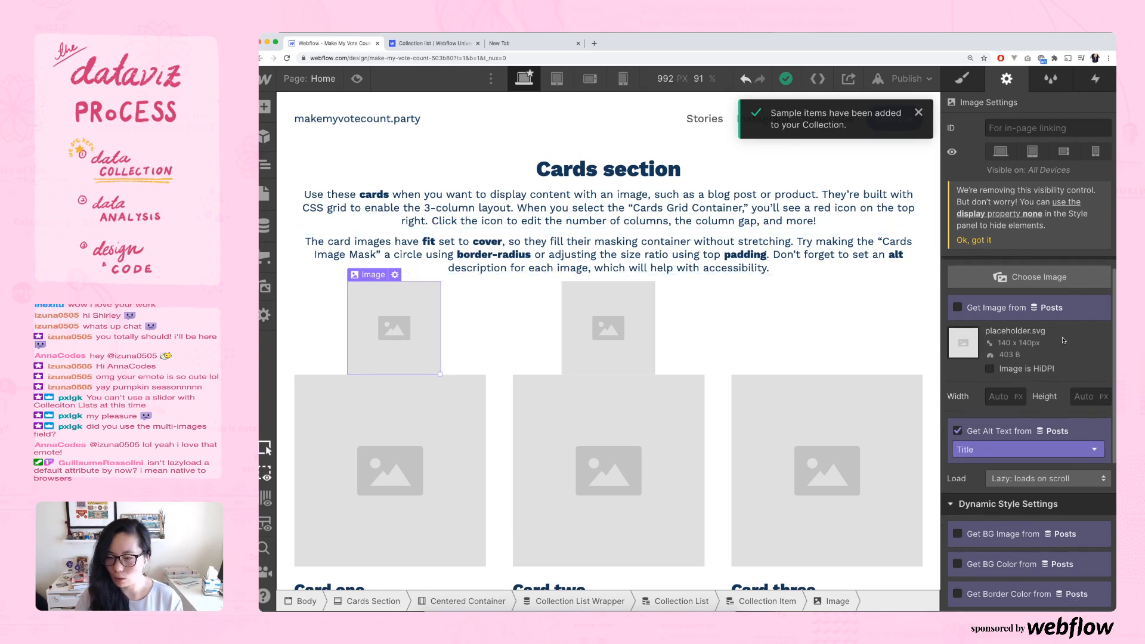
{"action": "left_click", "coordinate": [1049, 484]}
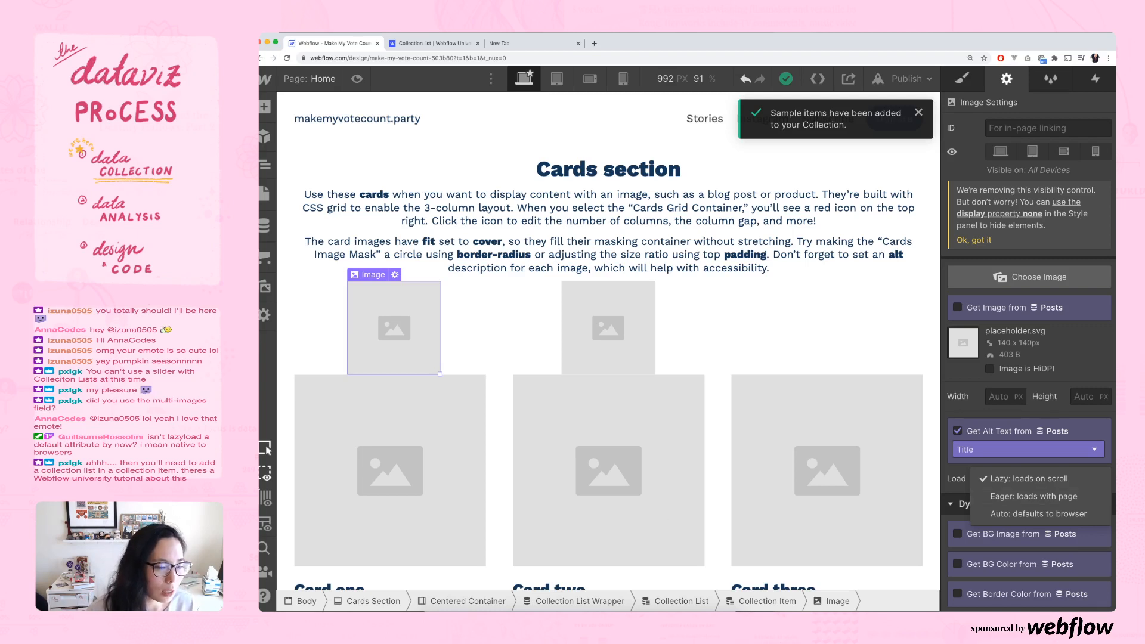
{"action": "key", "text": "super+Tab"}
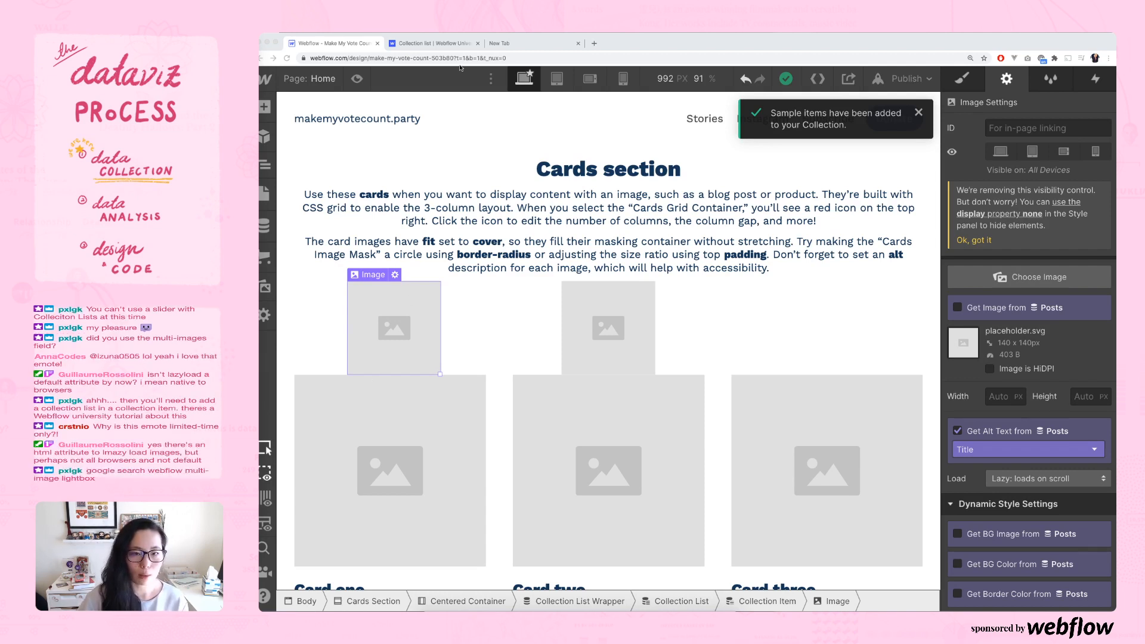
- Search Google for "multi-image lightbox" and open the Webflow University lesson "Multi-image field overview"
{"action": "left_click", "coordinate": [498, 45]}
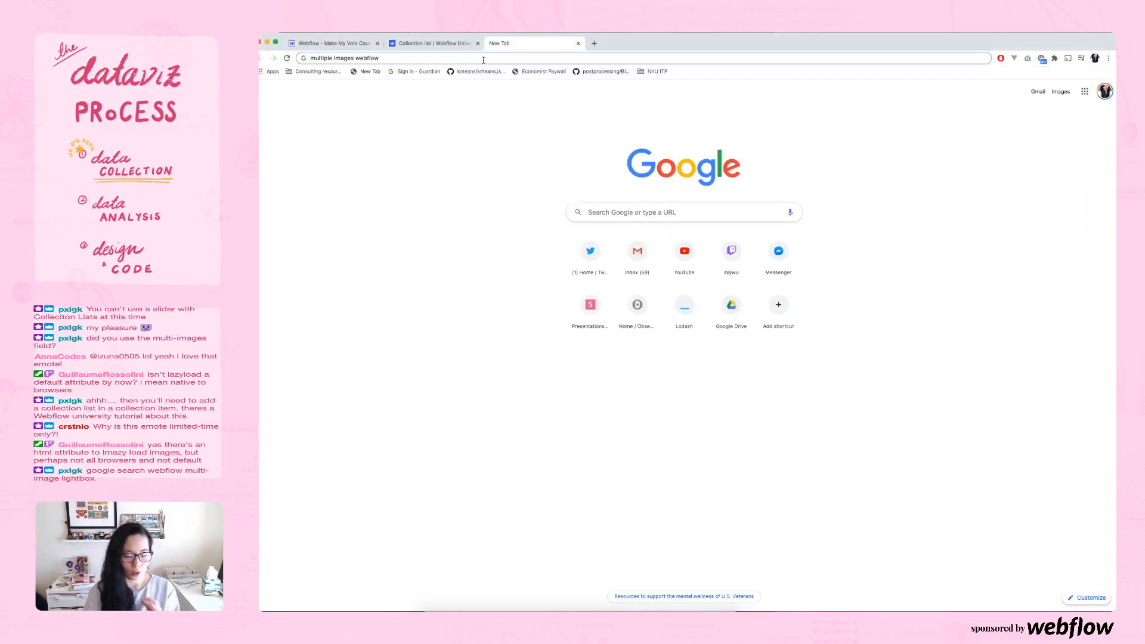
{"action": "key", "text": "super+a"}
{"action": "type", "text": "multi"}
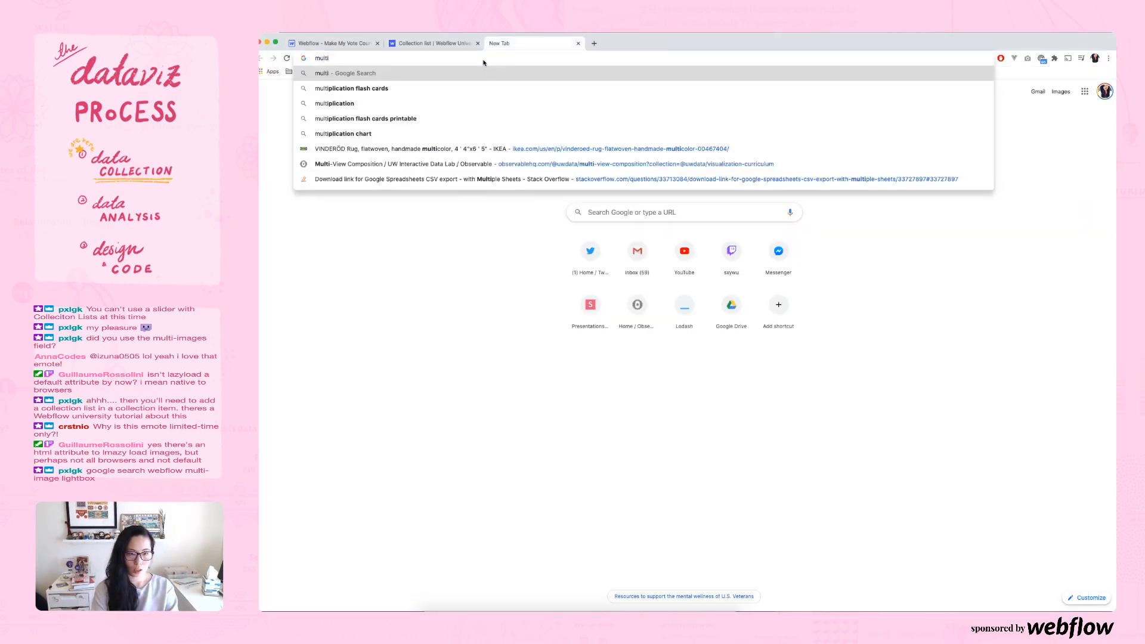
{"action": "type", "text": "-image lightbox"}
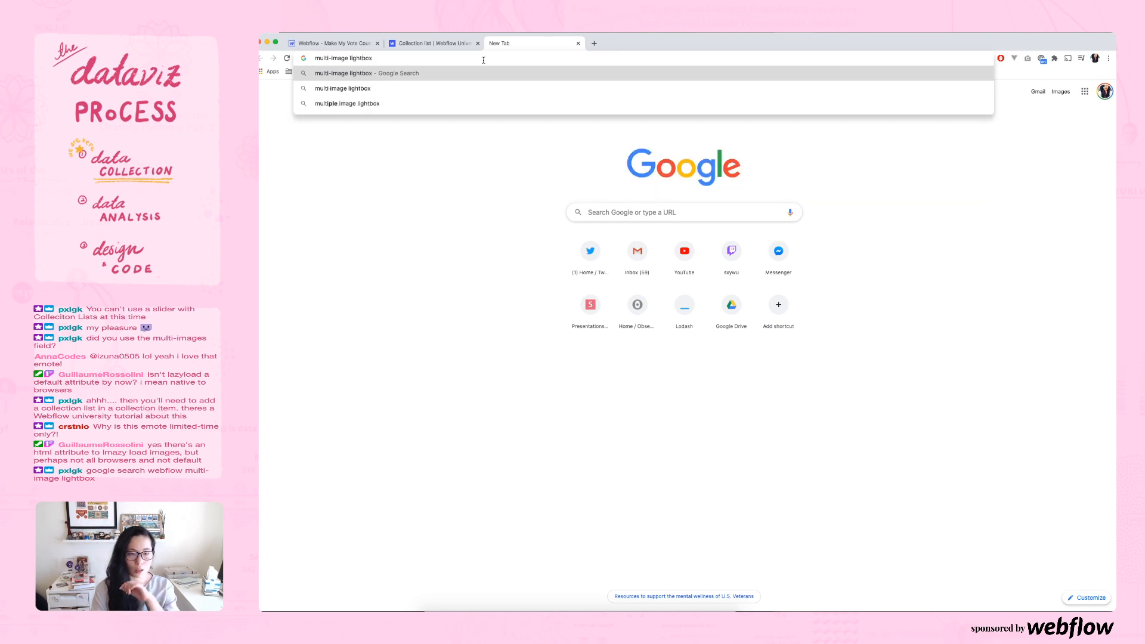
{"action": "key", "text": "Return"}
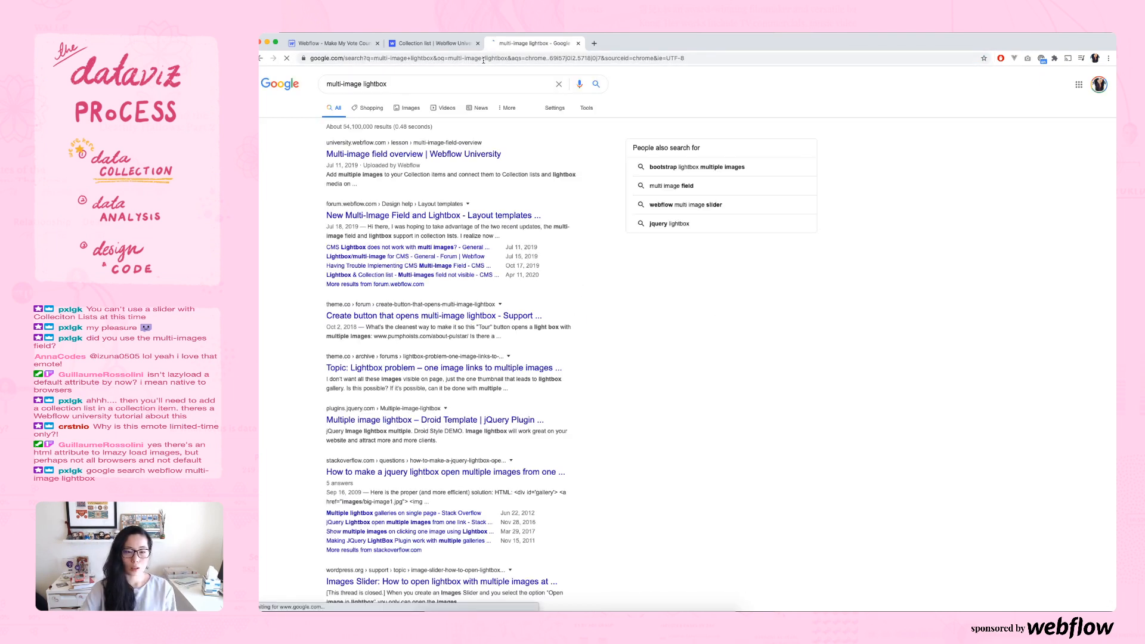
{"action": "left_click", "coordinate": [390, 155]}
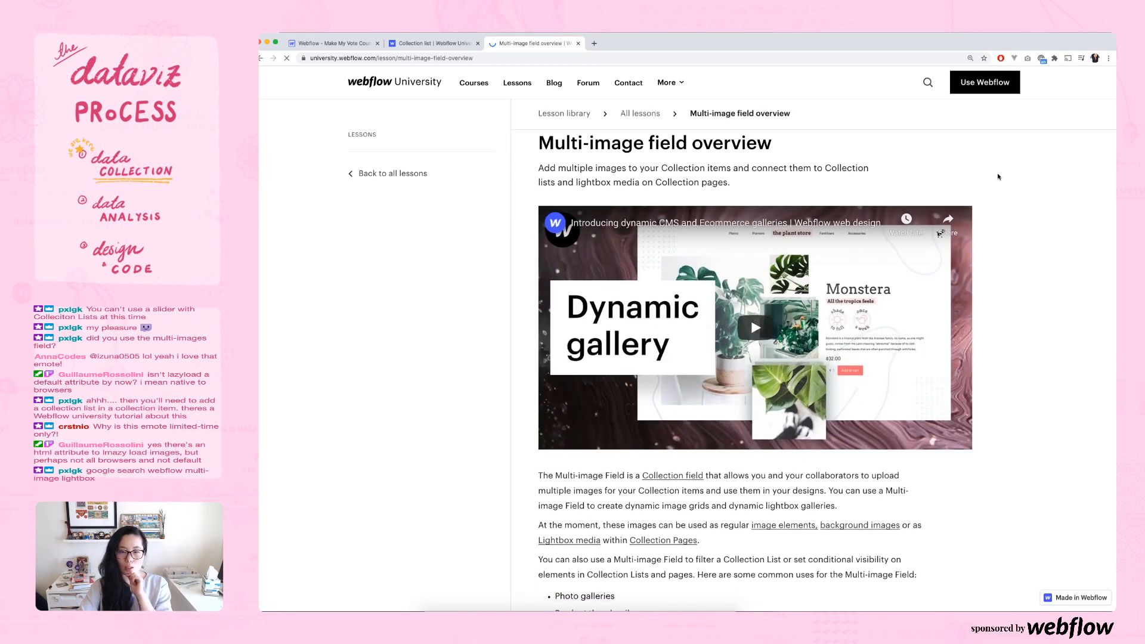
- Read the Multi-image field lesson on creating the field, adding and managing its images, and using it in designs
{"action": "scroll", "coordinate": [999, 177], "scroll_direction": "down", "scroll_amount": 1}
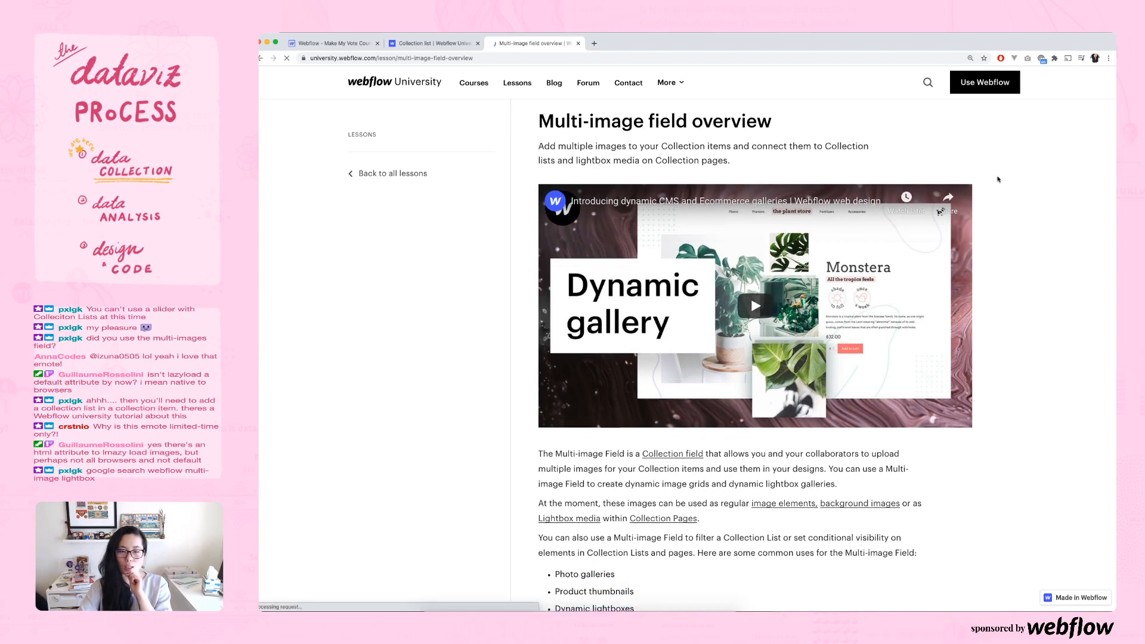
{"action": "scroll", "coordinate": [1000, 188], "scroll_direction": "down", "scroll_amount": 2}
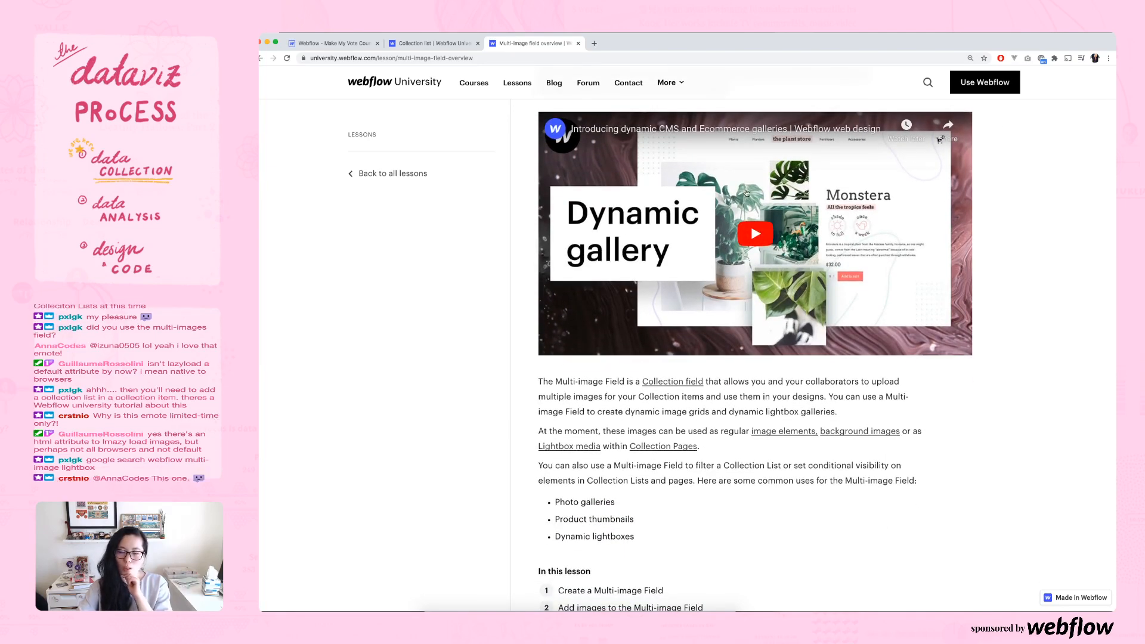
{"action": "scroll", "coordinate": [1088, 371], "scroll_direction": "down", "scroll_amount": 3}
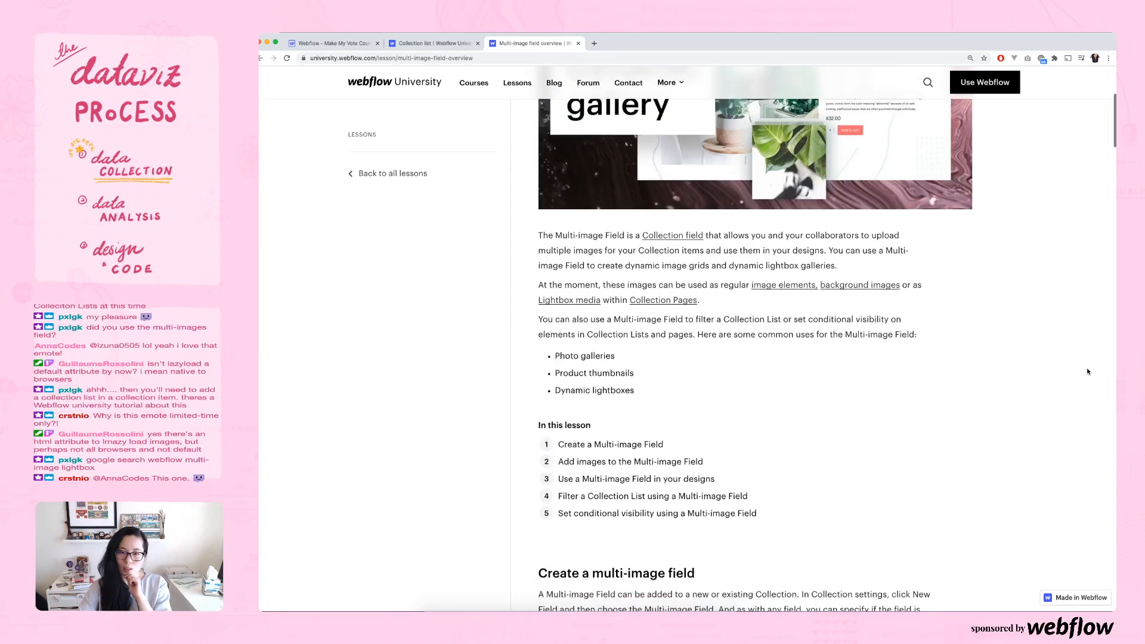
{"action": "scroll", "coordinate": [751, 408], "scroll_direction": "down", "scroll_amount": 1}
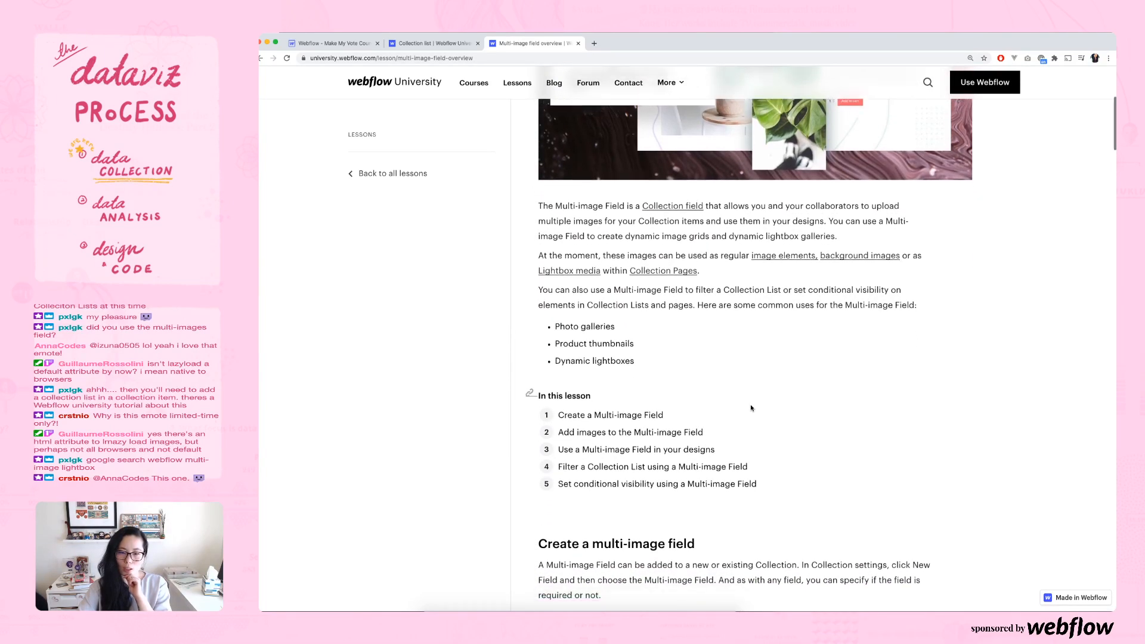
{"action": "scroll", "coordinate": [751, 408], "scroll_direction": "down", "scroll_amount": 1}
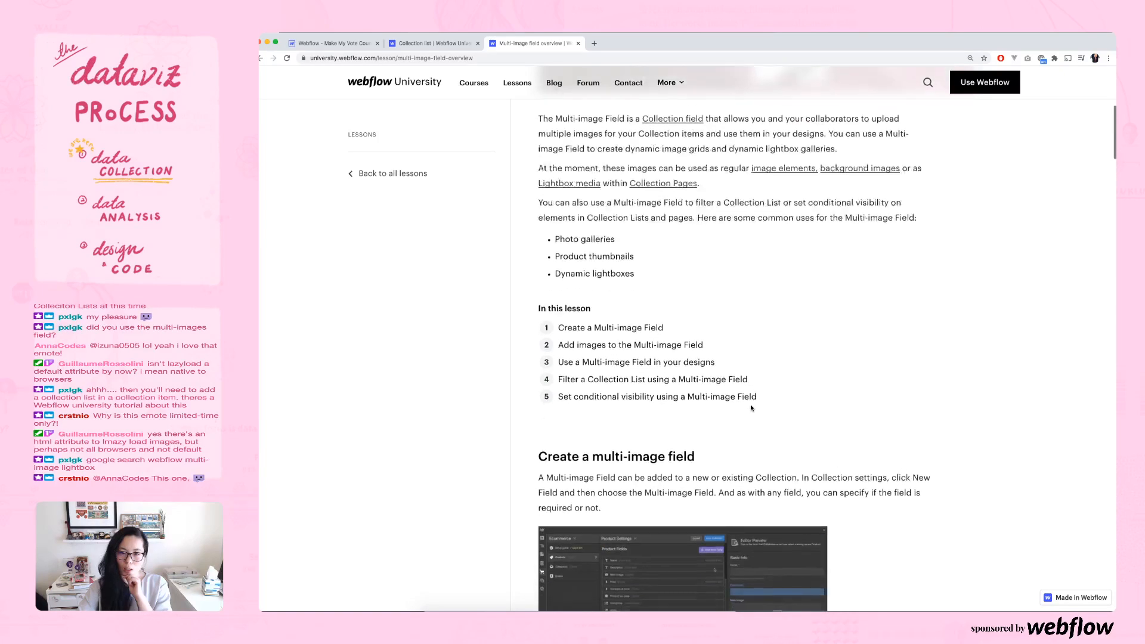
{"action": "scroll", "coordinate": [751, 408], "scroll_direction": "down", "scroll_amount": 1}
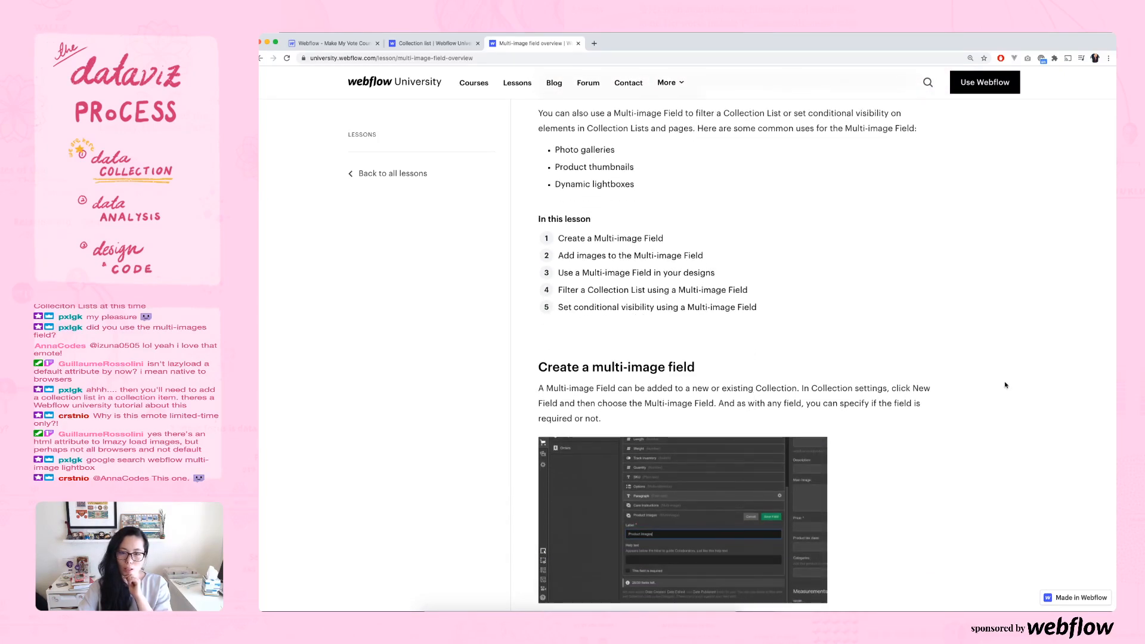
{"action": "scroll", "coordinate": [1005, 386], "scroll_direction": "down", "scroll_amount": 1}
{"action": "scroll", "coordinate": [1005, 386], "scroll_direction": "down", "scroll_amount": 1}
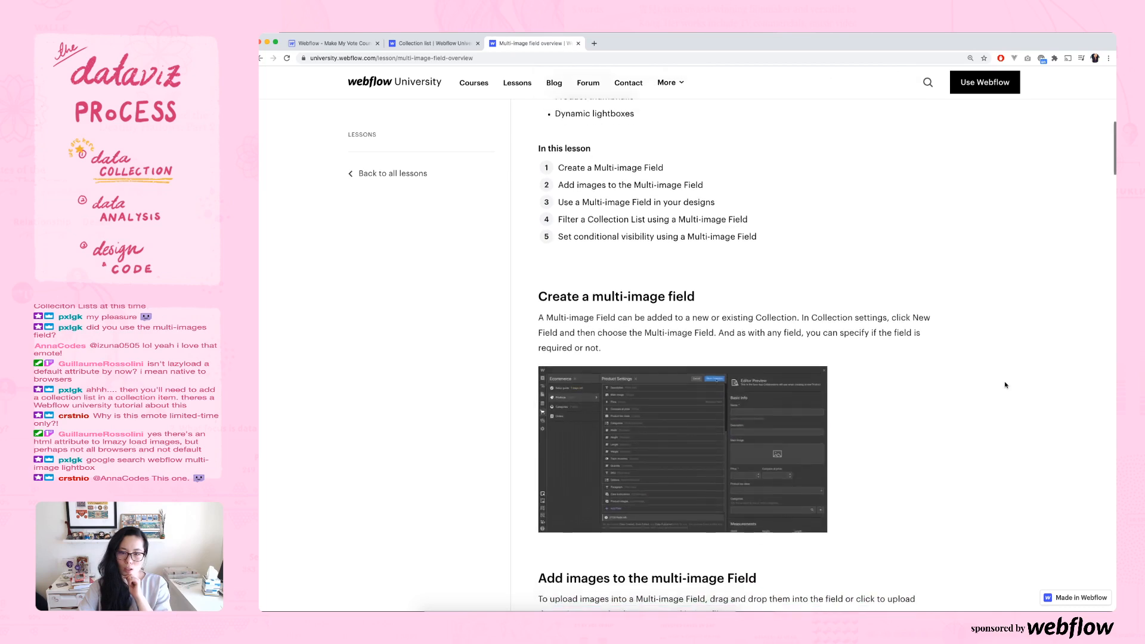
{"action": "scroll", "coordinate": [1005, 385], "scroll_direction": "down", "scroll_amount": 4}
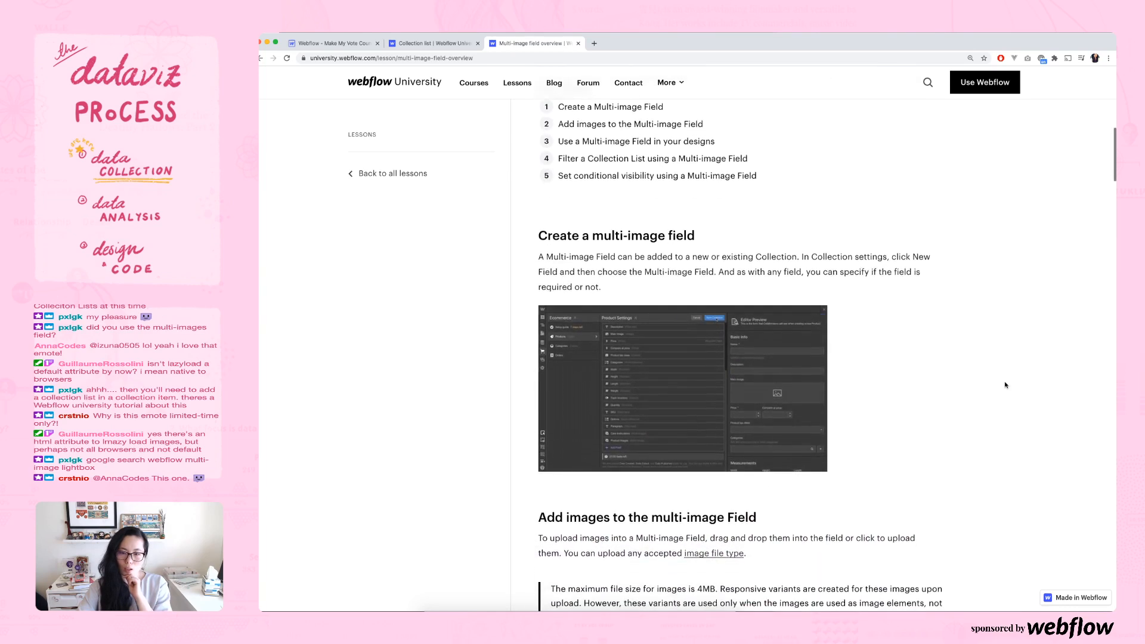
{"action": "scroll", "coordinate": [930, 385], "scroll_direction": "down", "scroll_amount": 7}
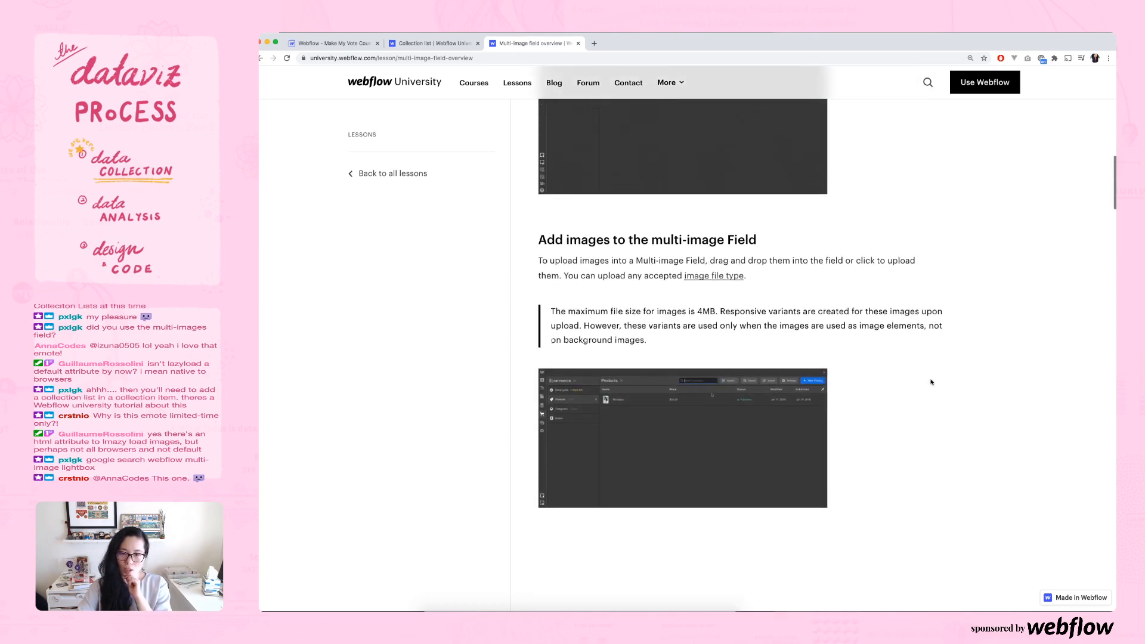
{"action": "scroll", "coordinate": [932, 382], "scroll_direction": "down", "scroll_amount": 1}
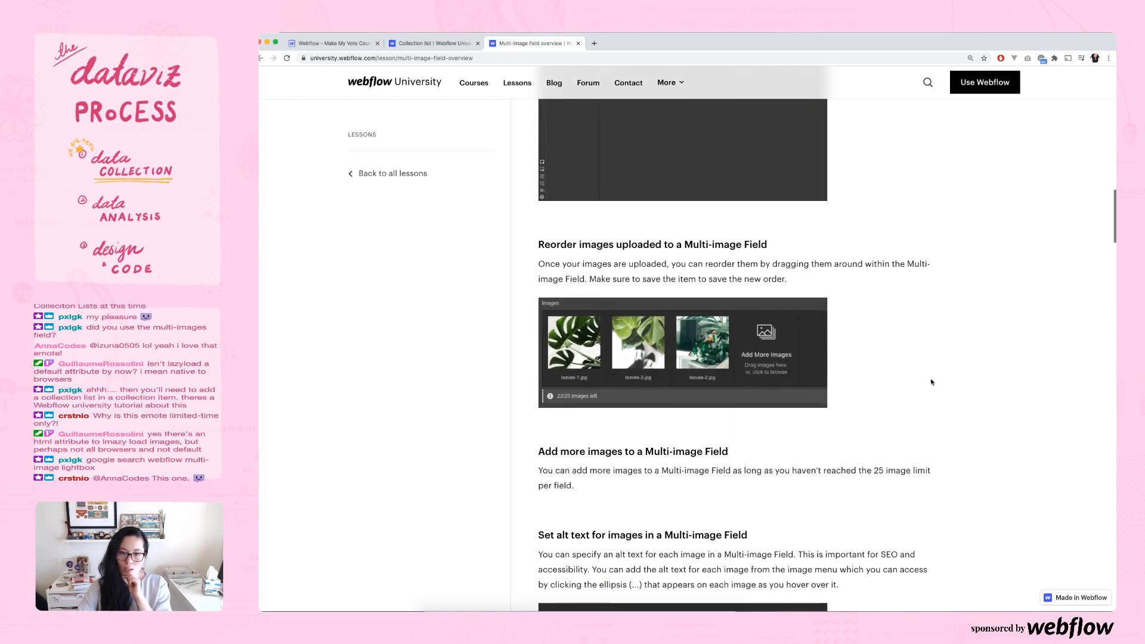
{"action": "scroll", "coordinate": [931, 382], "scroll_direction": "down", "scroll_amount": 1}
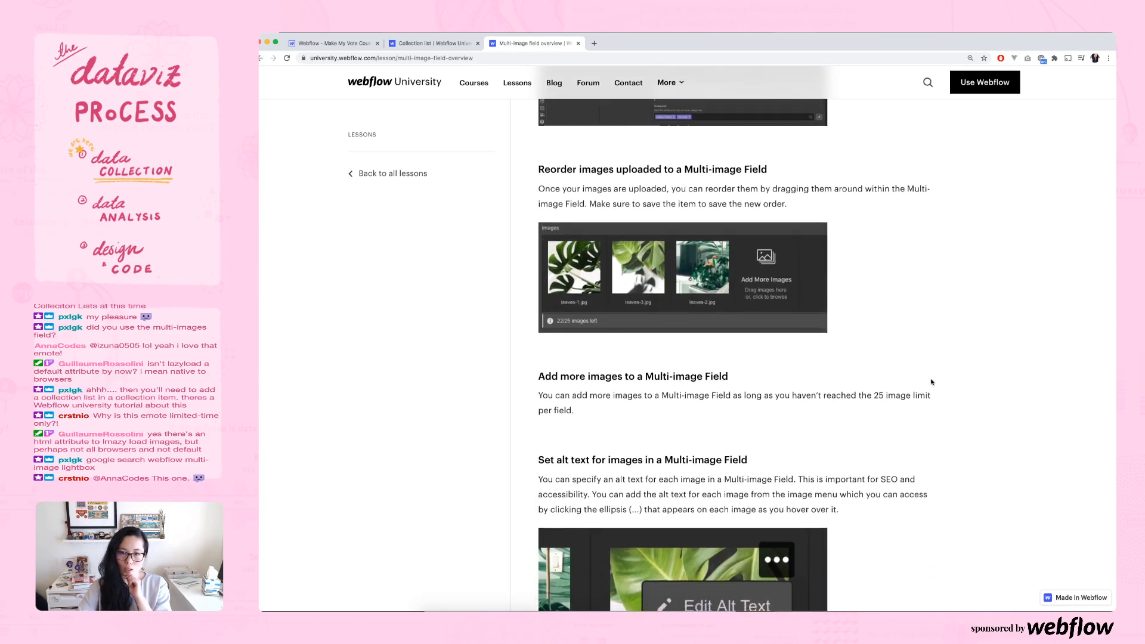
{"action": "scroll", "coordinate": [932, 383], "scroll_direction": "down", "scroll_amount": 2}
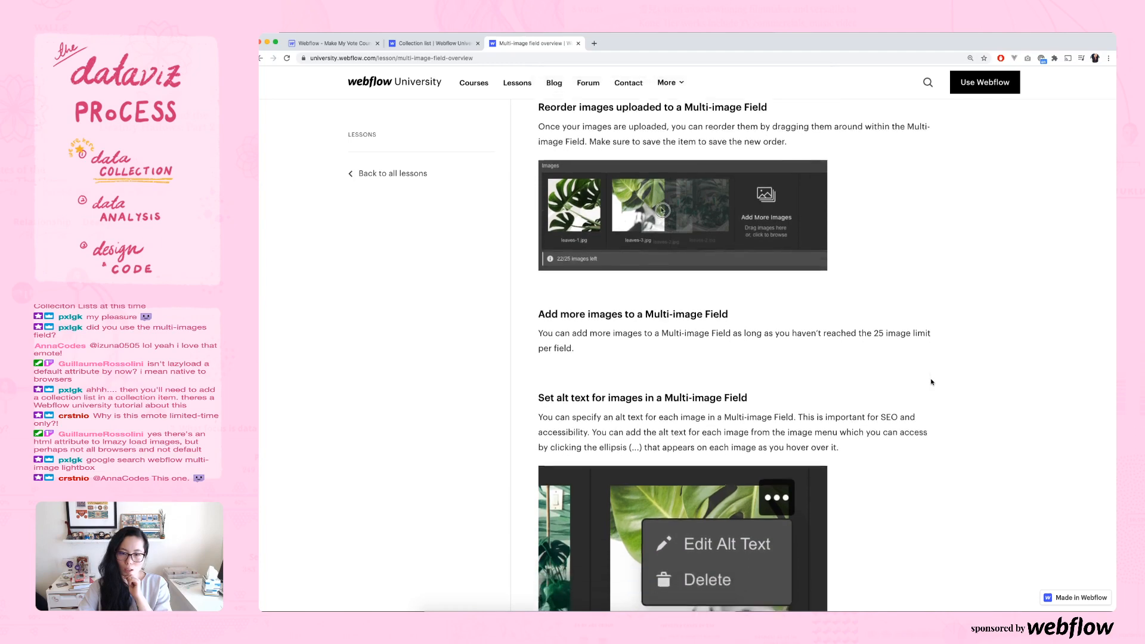
{"action": "scroll", "coordinate": [932, 383], "scroll_direction": "down", "scroll_amount": 6}
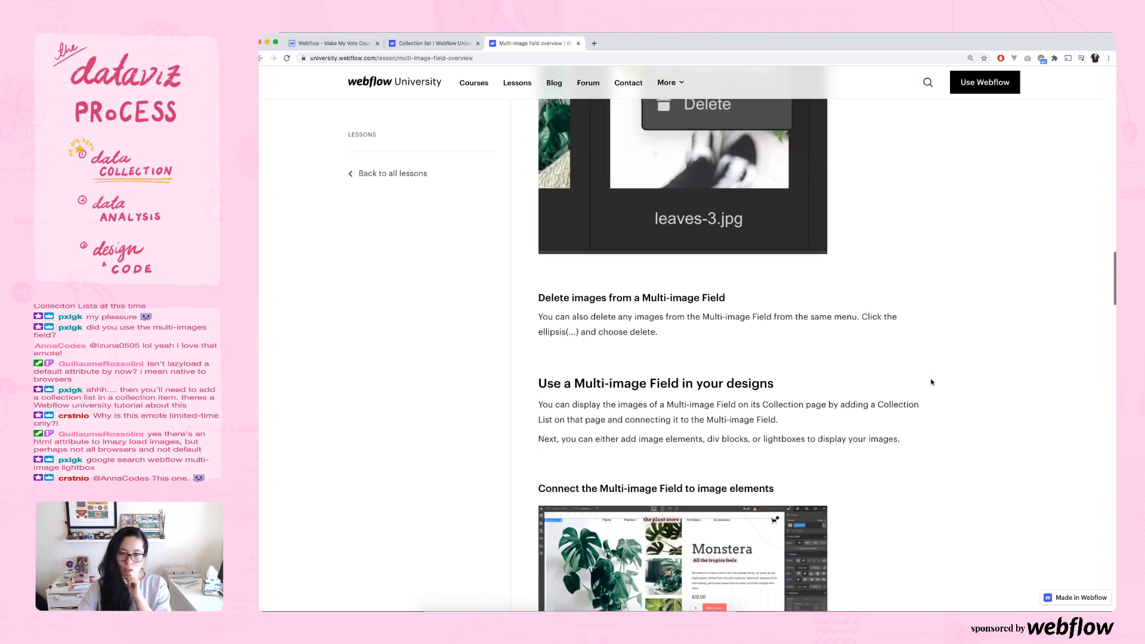
- Read the lesson's section on connecting the Multi-image Field to image elements inside a Collection List
{"action": "scroll", "coordinate": [932, 382], "scroll_direction": "down", "scroll_amount": 1}
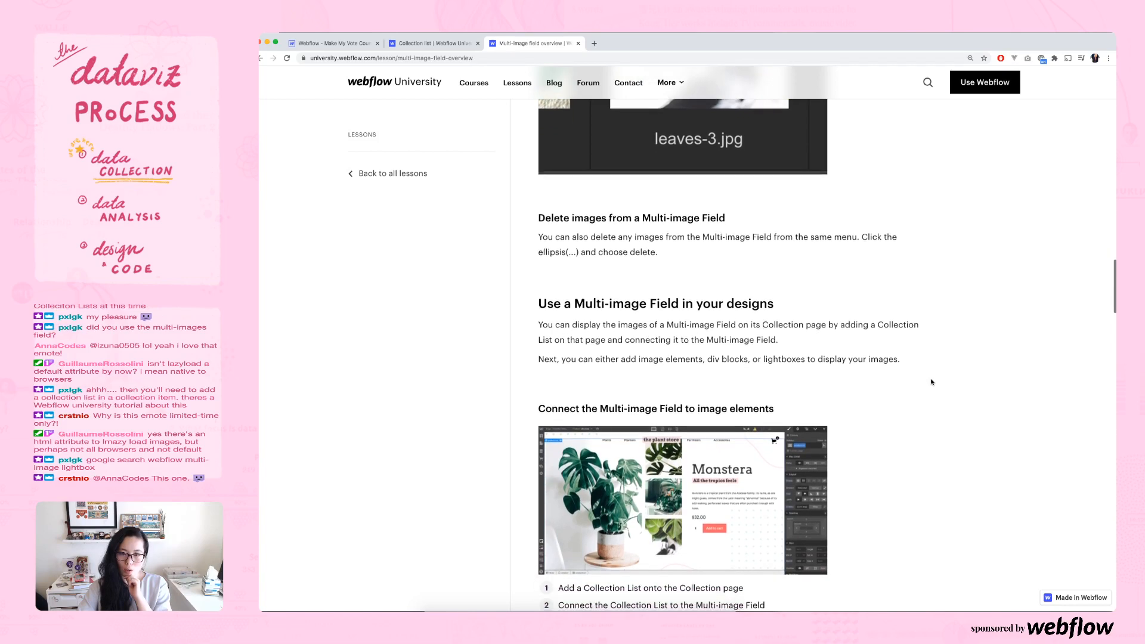
{"action": "scroll", "coordinate": [932, 382], "scroll_direction": "down", "scroll_amount": 2}
{"action": "scroll", "coordinate": [932, 382], "scroll_direction": "down", "scroll_amount": 1}
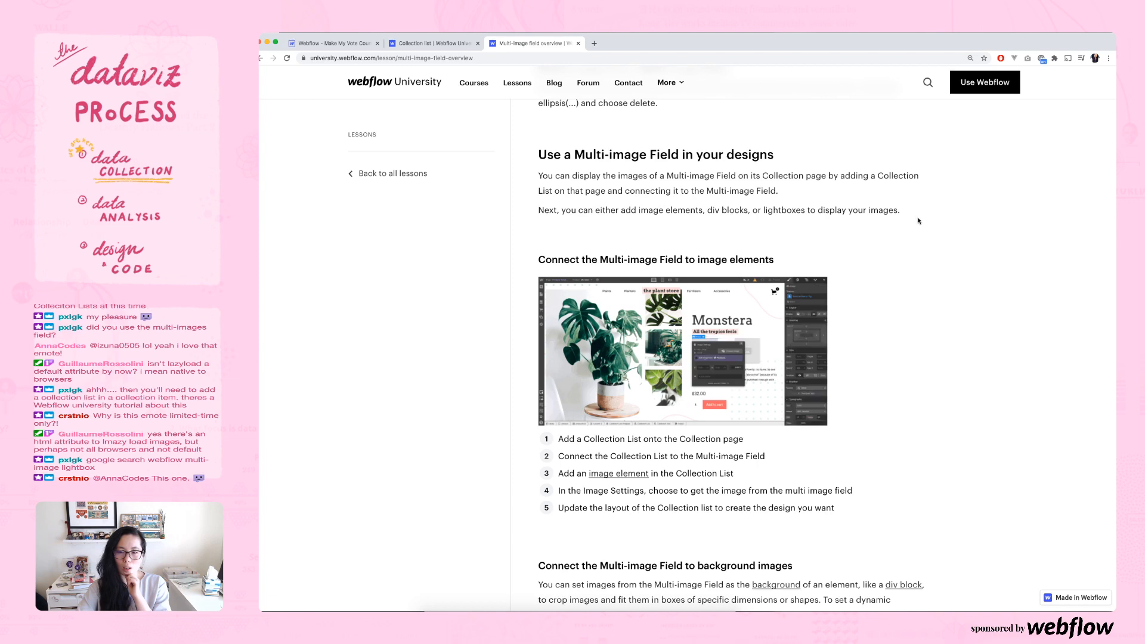
{"action": "scroll", "coordinate": [918, 221], "scroll_direction": "down", "scroll_amount": 2}
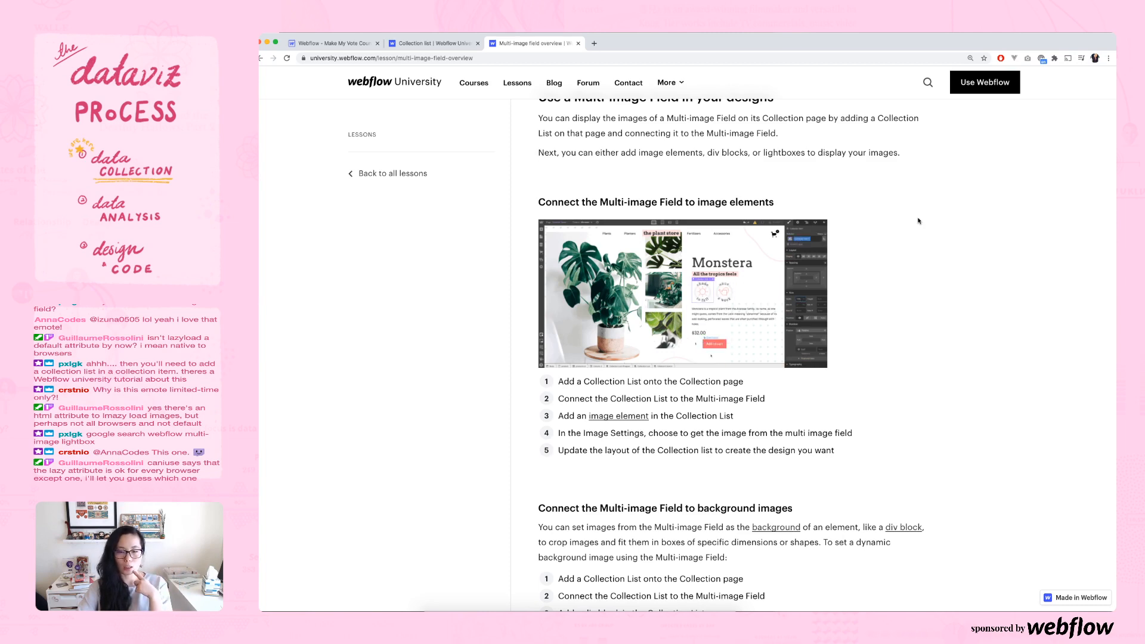
{"action": "scroll", "coordinate": [919, 221], "scroll_direction": "down", "scroll_amount": 3}
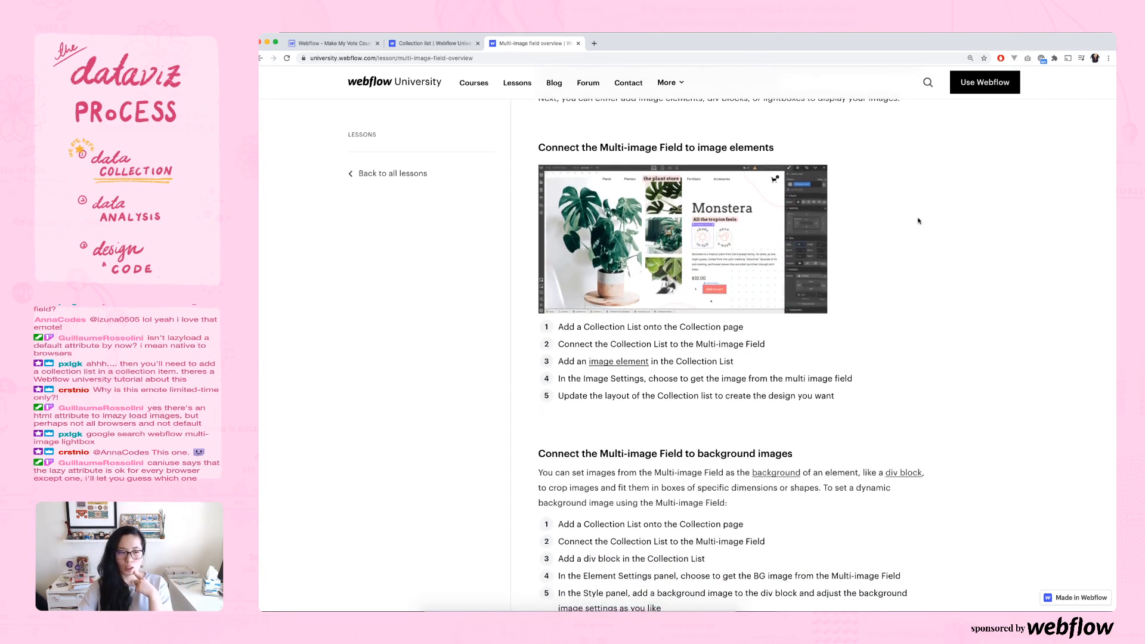
{"action": "scroll", "coordinate": [918, 221], "scroll_direction": "down", "scroll_amount": 1}
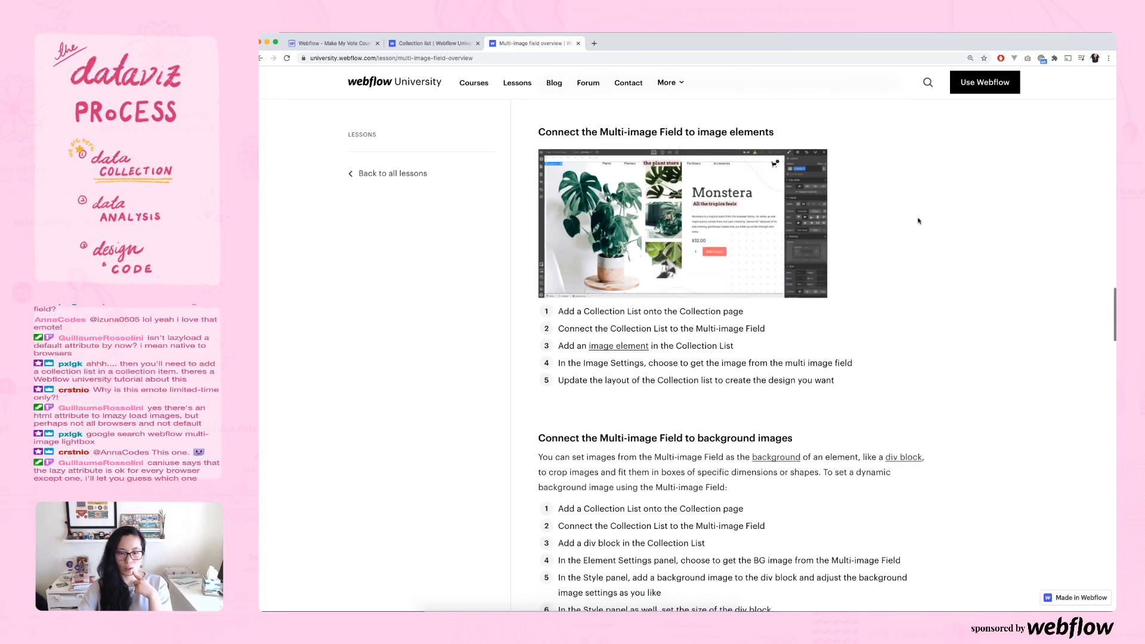
{"action": "scroll", "coordinate": [919, 222], "scroll_direction": "down", "scroll_amount": 2}
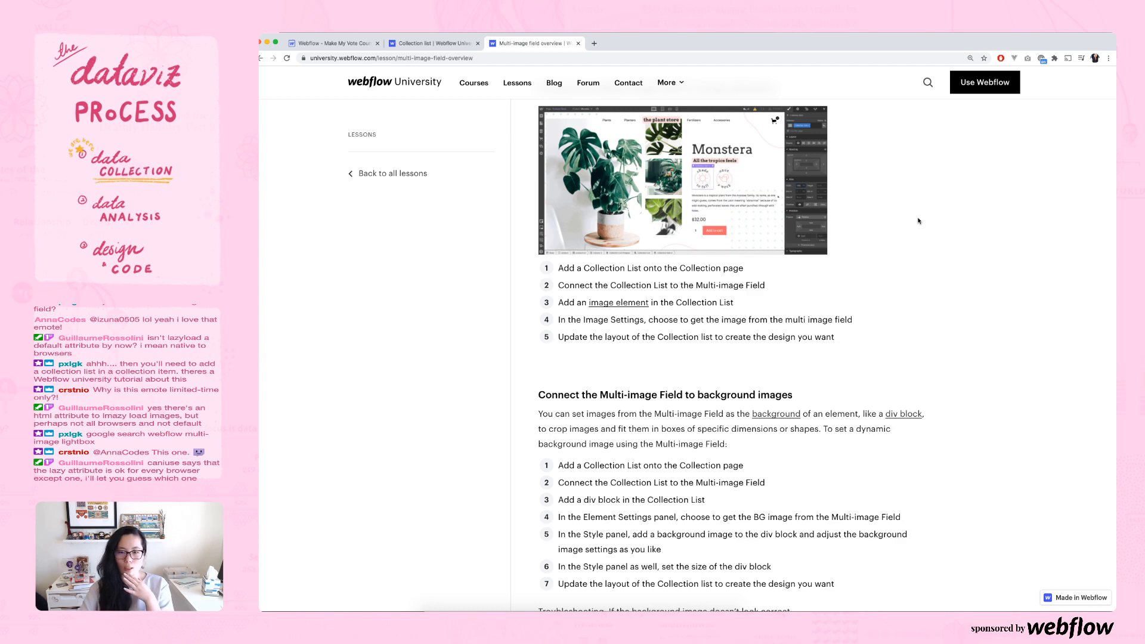
{"action": "scroll", "coordinate": [925, 226], "scroll_direction": "down", "scroll_amount": 2}
{"action": "scroll", "coordinate": [933, 234], "scroll_direction": "down", "scroll_amount": 2}
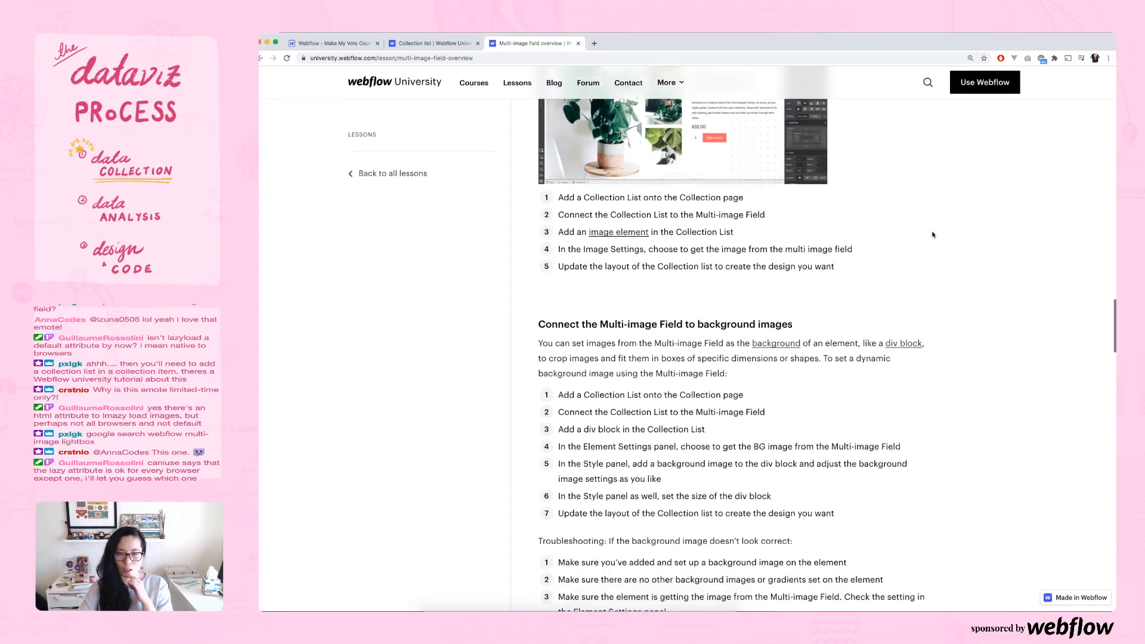
- Read the lesson's instructions for connecting the Multi-image Field to background images and to a lightbox, enlarging the page for legibility
{"action": "scroll", "coordinate": [934, 234], "scroll_direction": "down", "scroll_amount": 2}
{"action": "scroll", "coordinate": [934, 234], "scroll_direction": "down", "scroll_amount": 3}
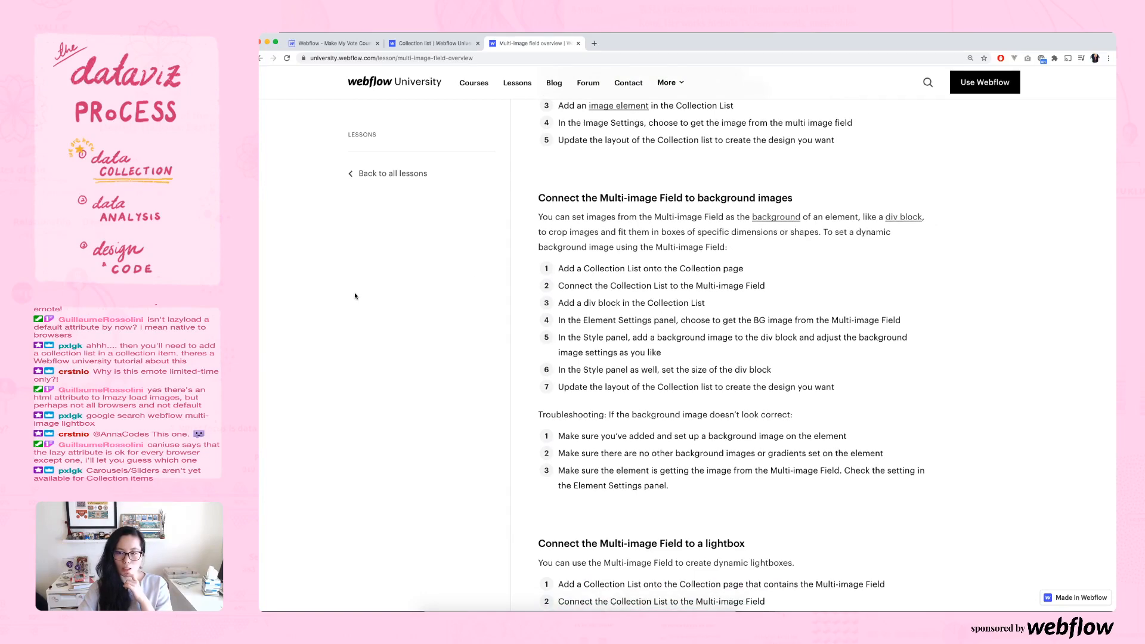
{"action": "scroll", "coordinate": [355, 296], "scroll_direction": "down", "scroll_amount": 2}
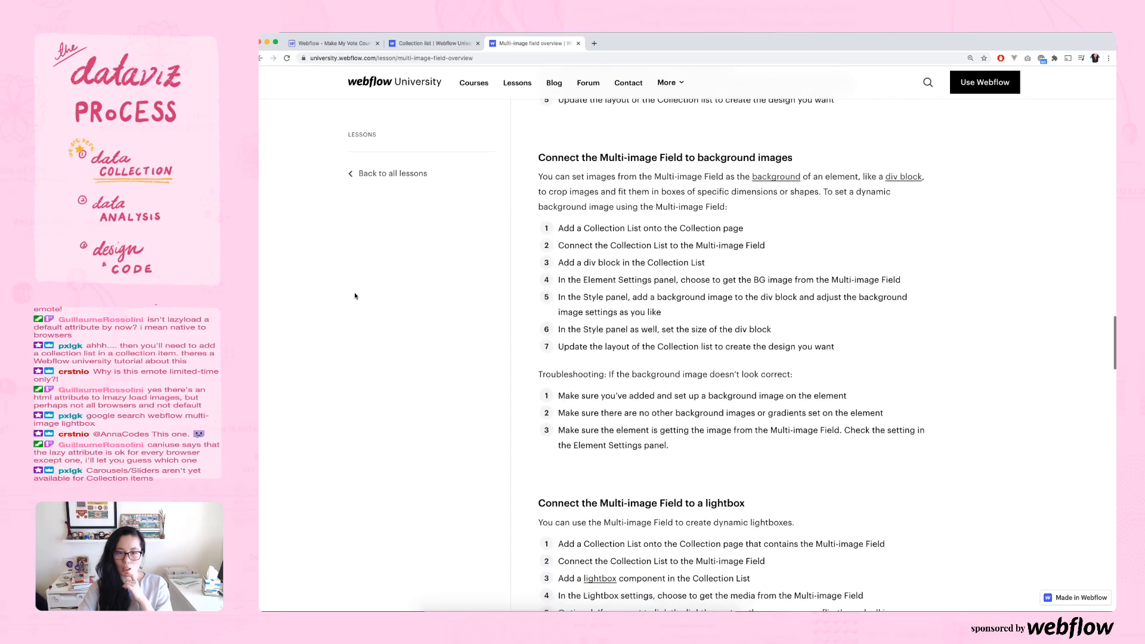
{"action": "scroll", "coordinate": [355, 296], "scroll_direction": "down", "scroll_amount": 1}
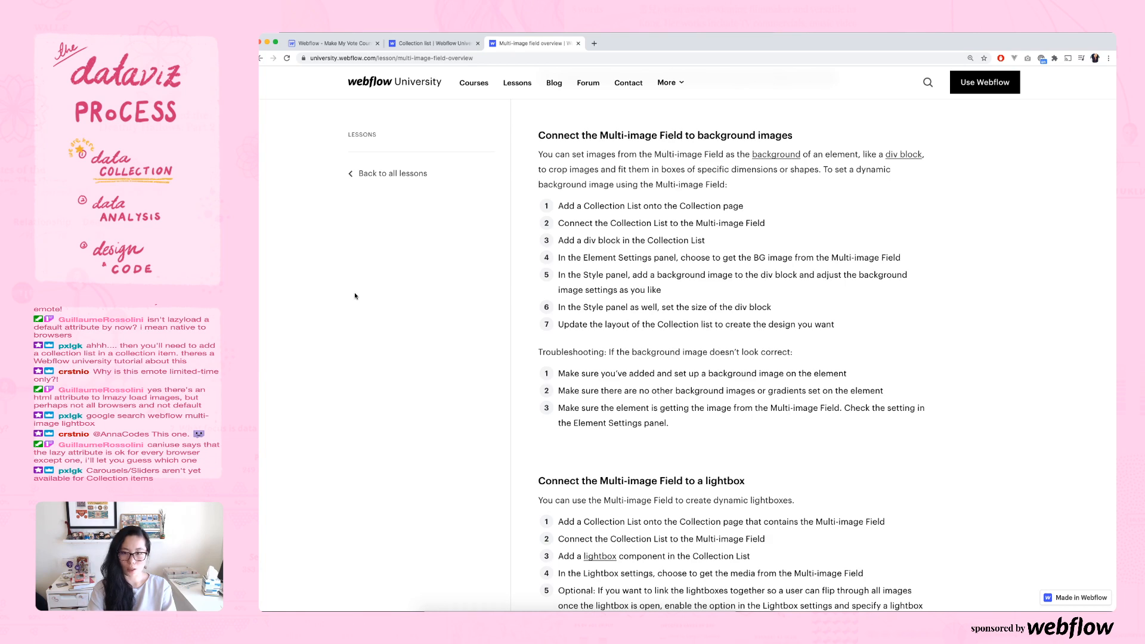
{"action": "key", "text": "super+plus"}
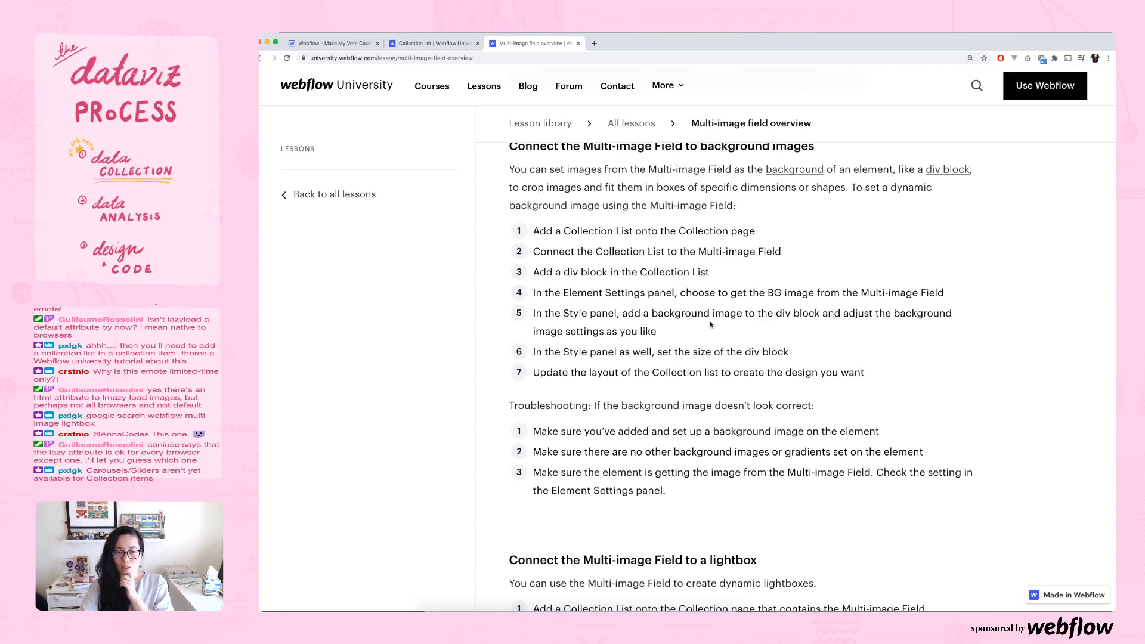
{"action": "scroll", "coordinate": [711, 324], "scroll_direction": "down", "scroll_amount": 1}
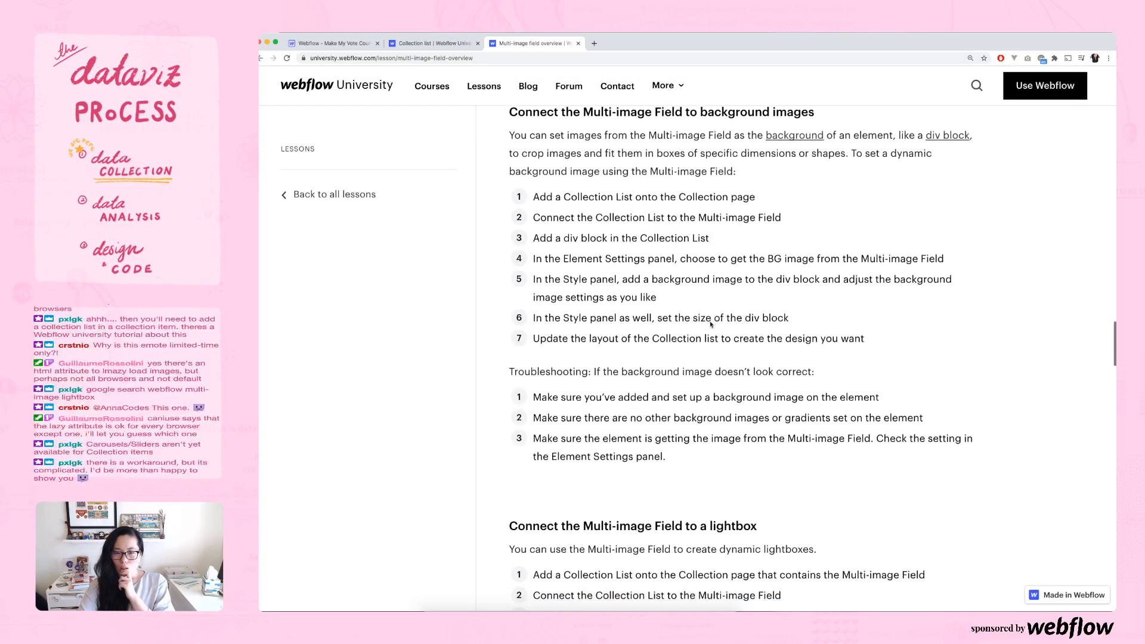
{"action": "scroll", "coordinate": [711, 324], "scroll_direction": "down", "scroll_amount": 1}
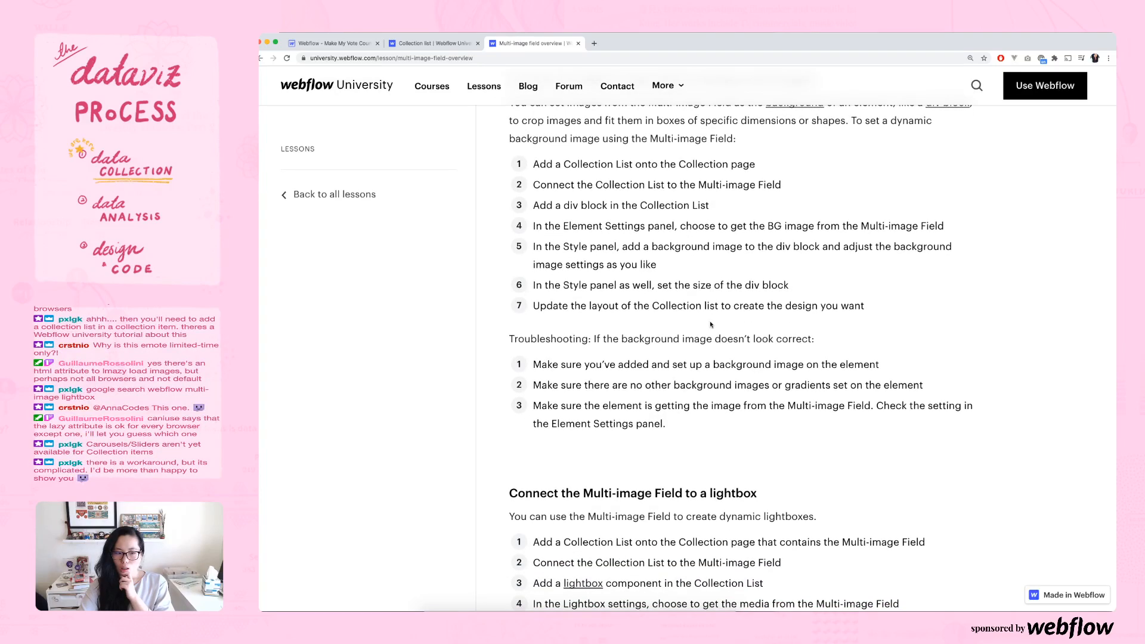
{"action": "scroll", "coordinate": [710, 324], "scroll_direction": "down", "scroll_amount": 1}
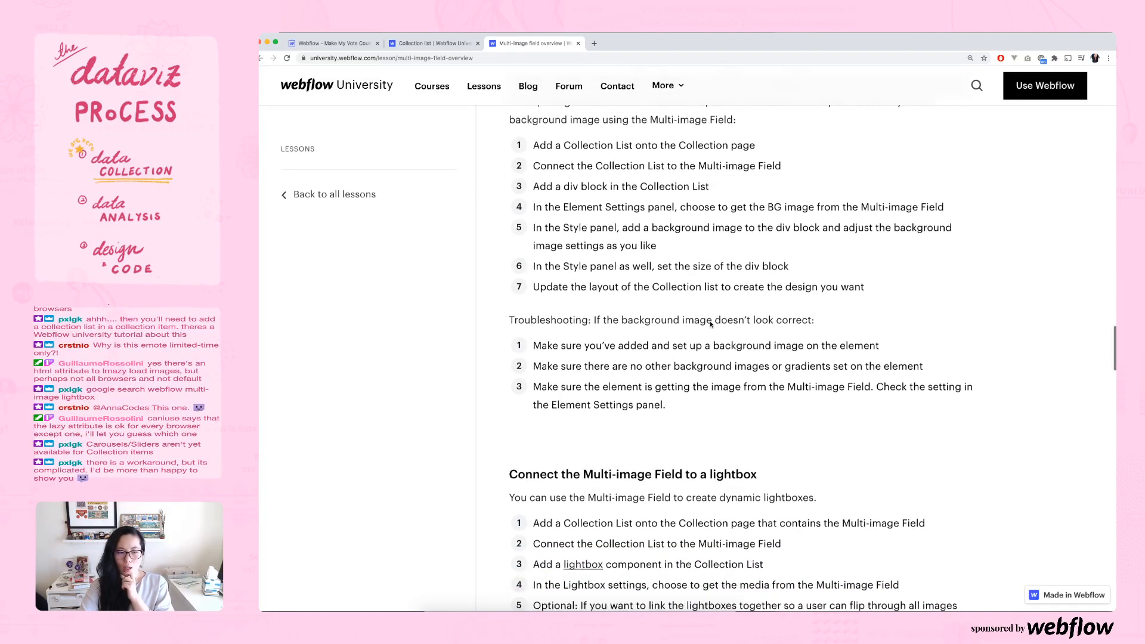
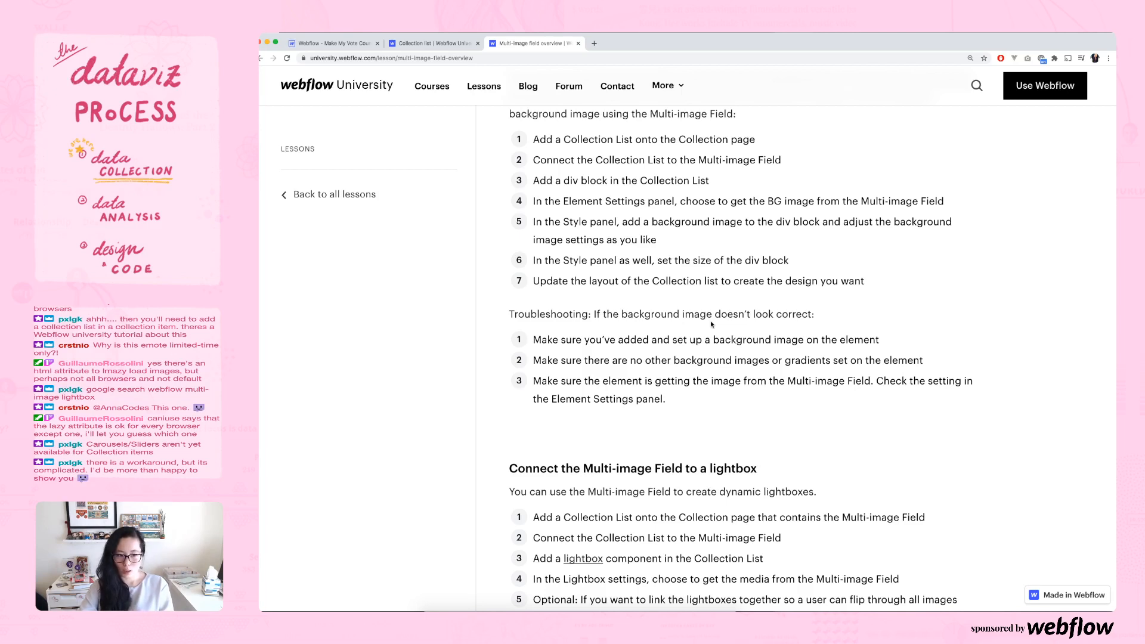
{"action": "scroll", "coordinate": [711, 326], "scroll_direction": "up", "scroll_amount": 1}
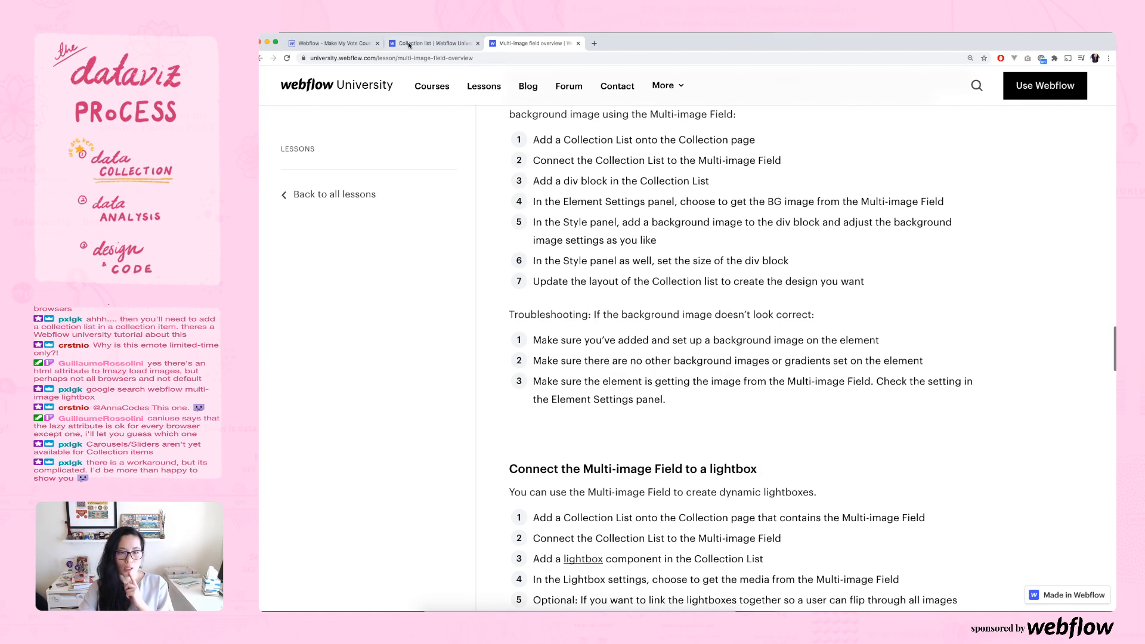
- Return to the Webflow Designer and open the Posts collection's settings at its custom fields
{"action": "left_click", "coordinate": [409, 44]}
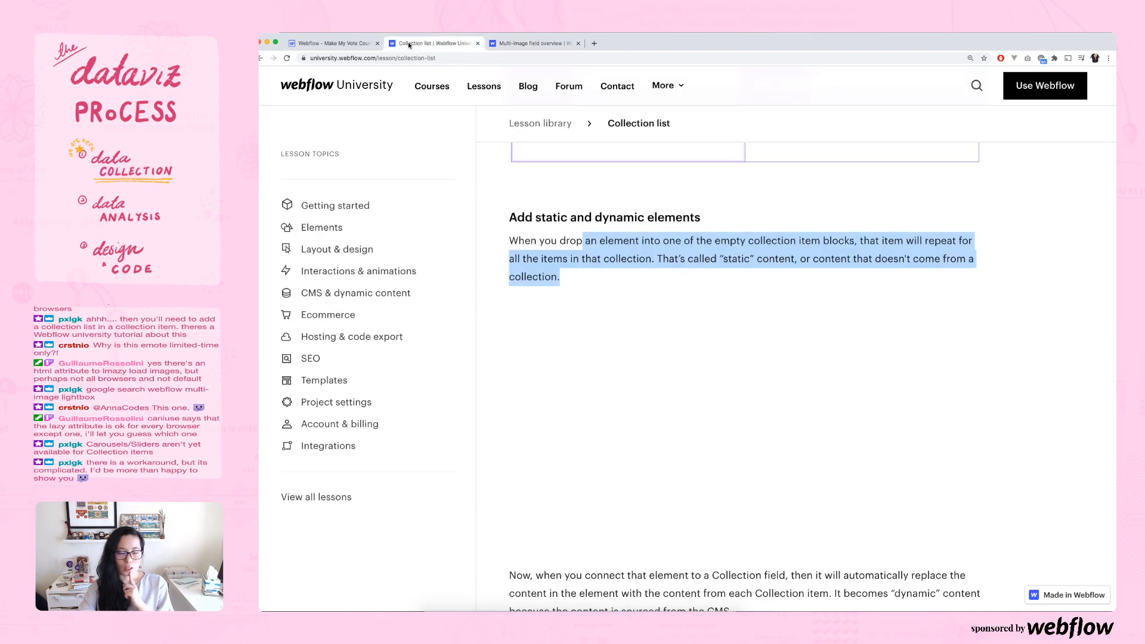
{"action": "left_click", "coordinate": [327, 44]}
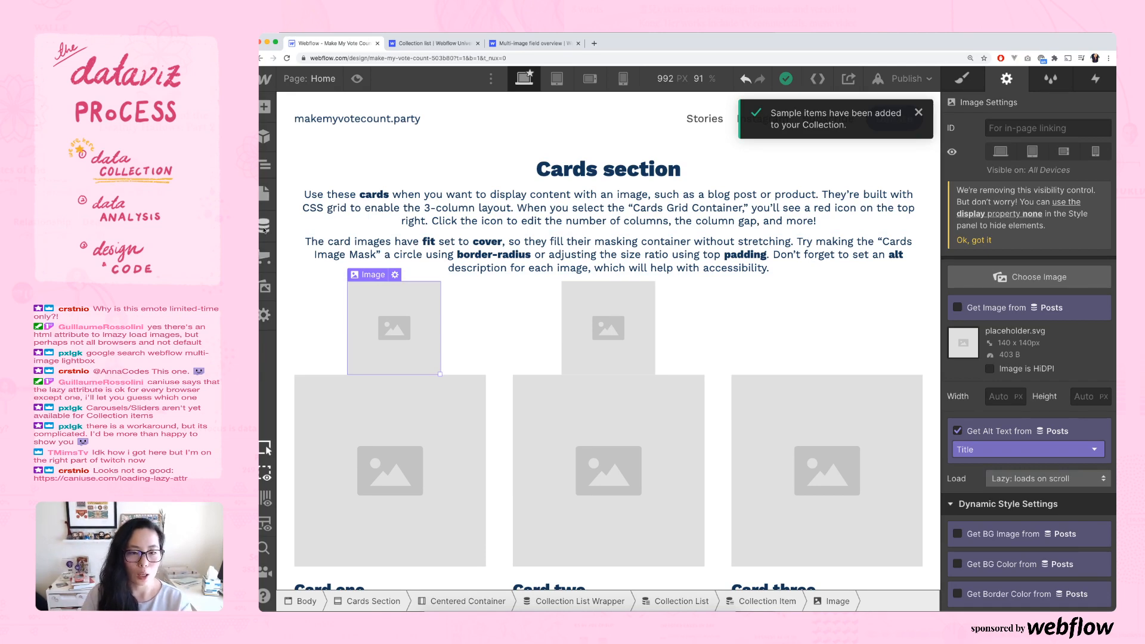
{"action": "left_click", "coordinate": [288, 225]}
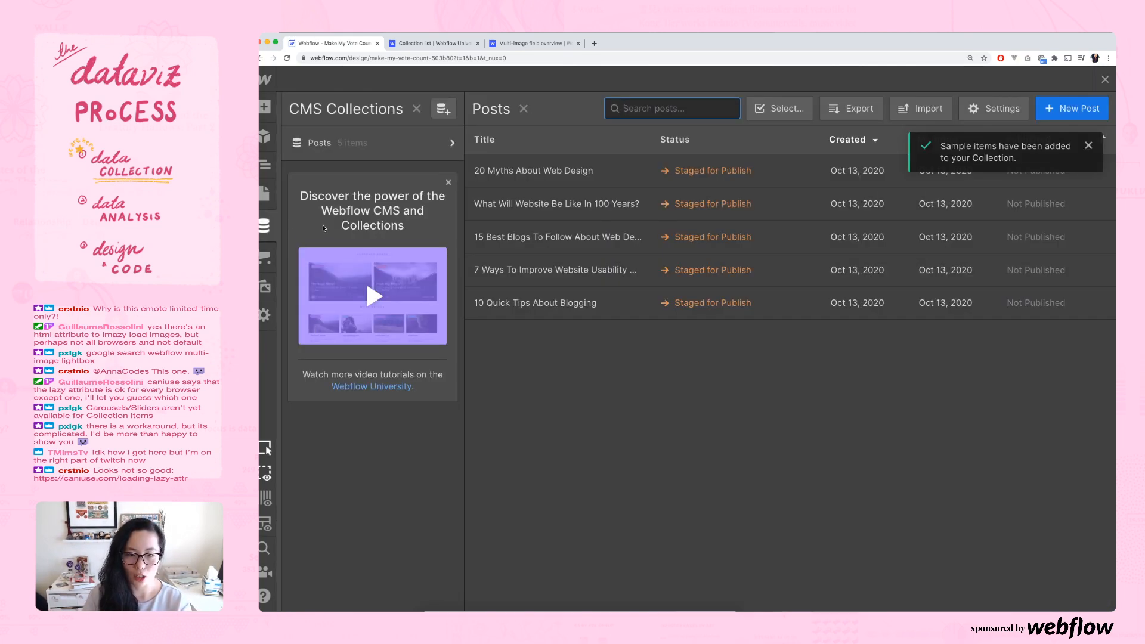
{"action": "left_click", "coordinate": [450, 143]}
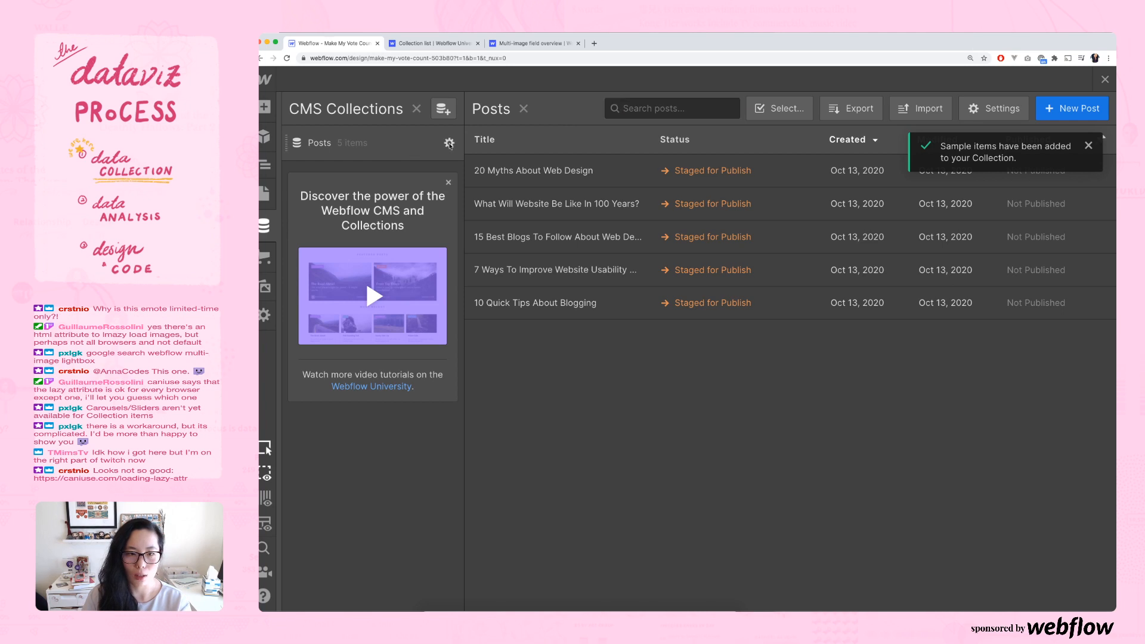
{"action": "scroll", "coordinate": [681, 229], "scroll_direction": "down", "scroll_amount": 2}
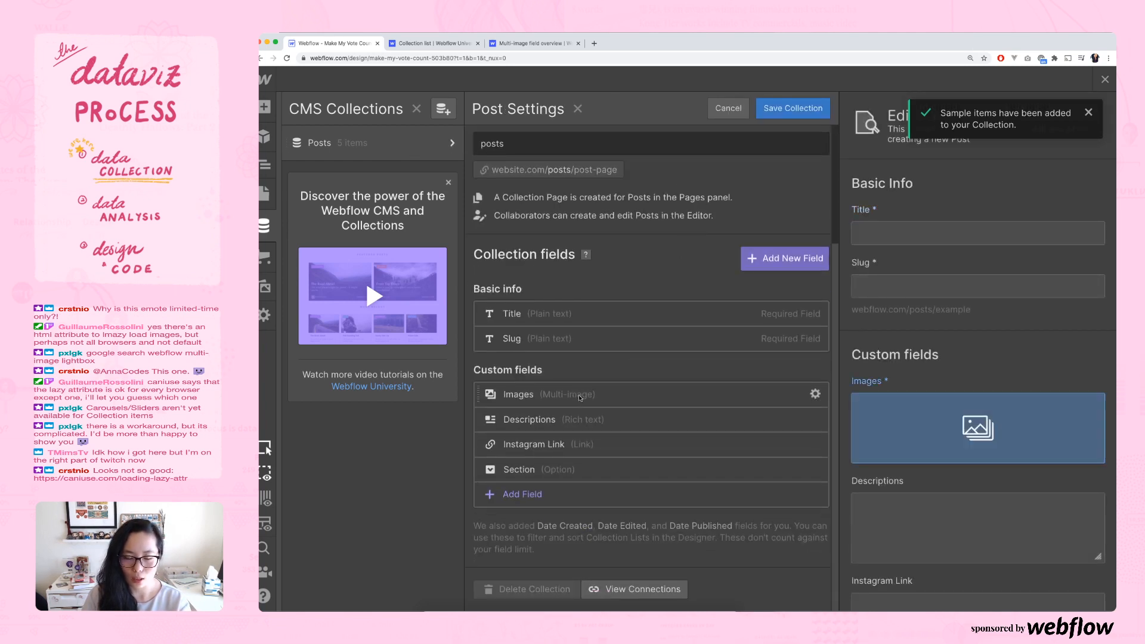
- Delete the Images multi-image field from the Posts collection, along with its content
{"action": "left_click", "coordinate": [600, 396]}
{"action": "scroll", "coordinate": [566, 400], "scroll_direction": "down", "scroll_amount": 5}
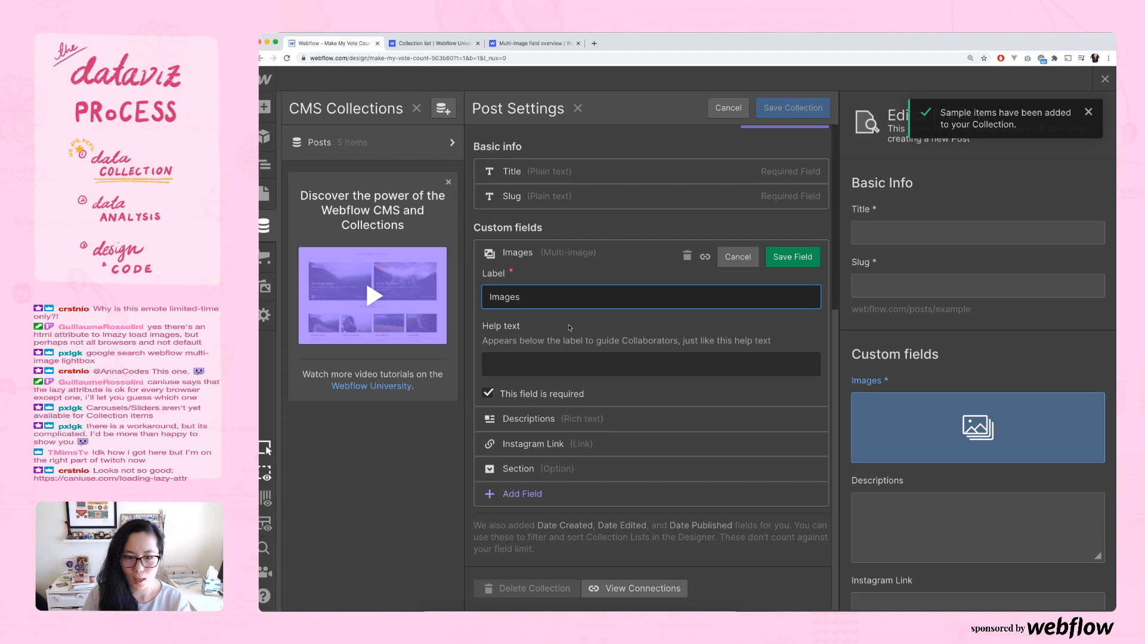
{"action": "left_click", "coordinate": [580, 257]}
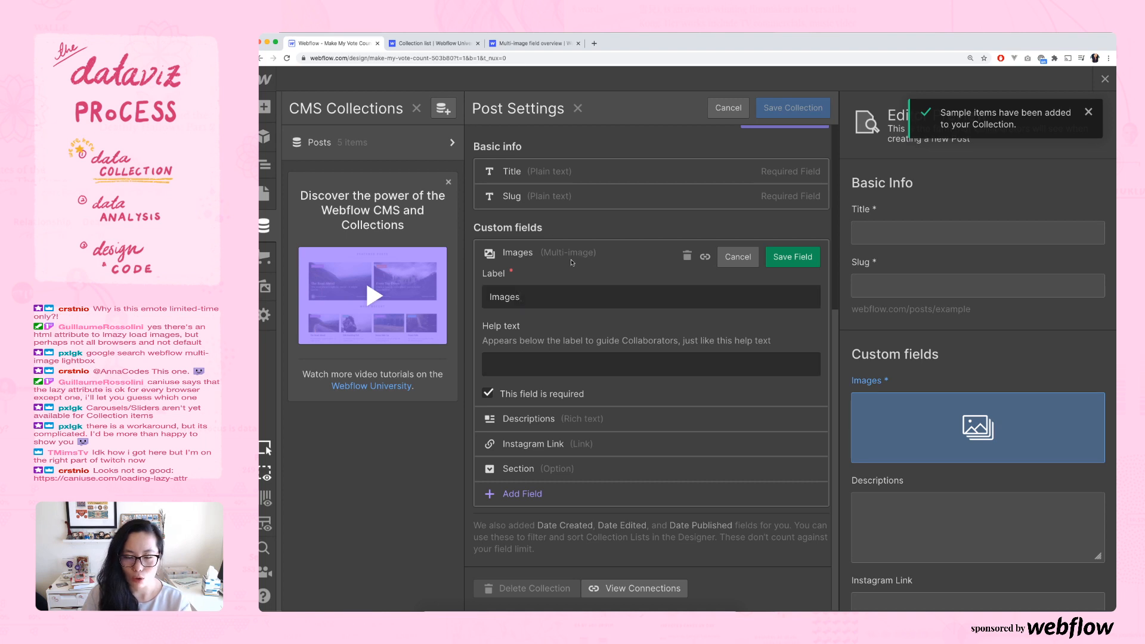
{"action": "left_click", "coordinate": [543, 295]}
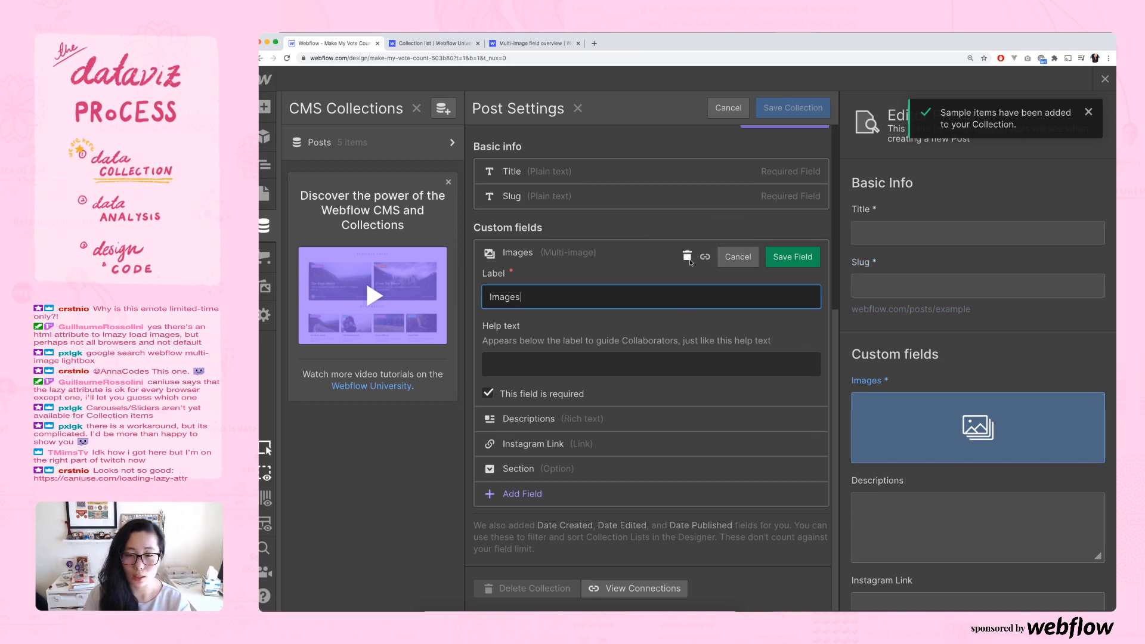
{"action": "left_click", "coordinate": [688, 256]}
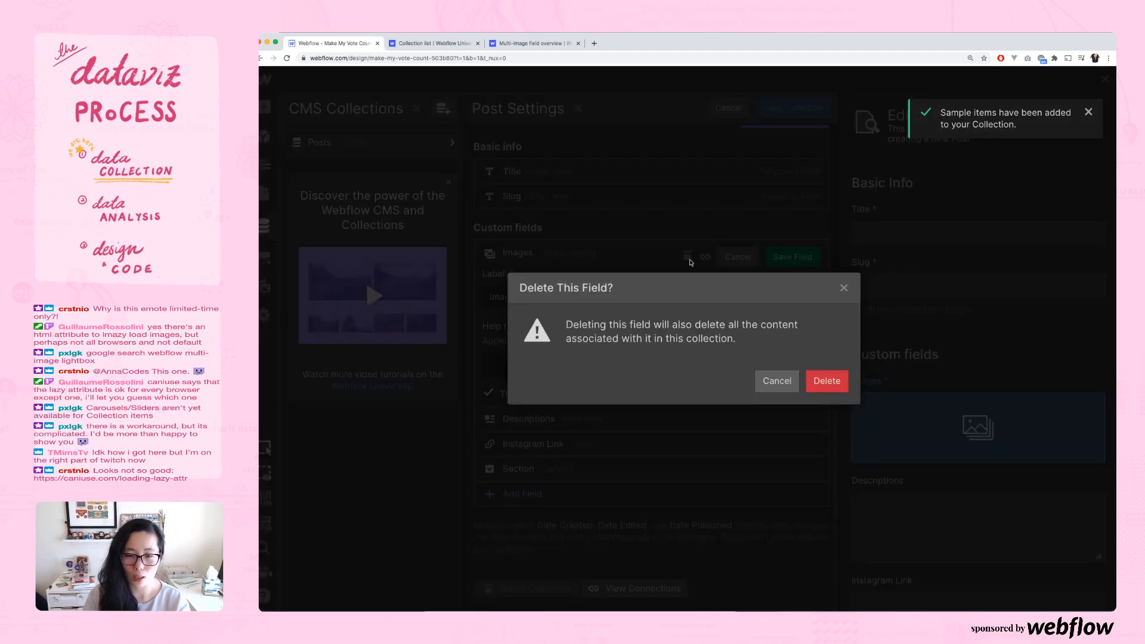
{"action": "left_click", "coordinate": [828, 389]}
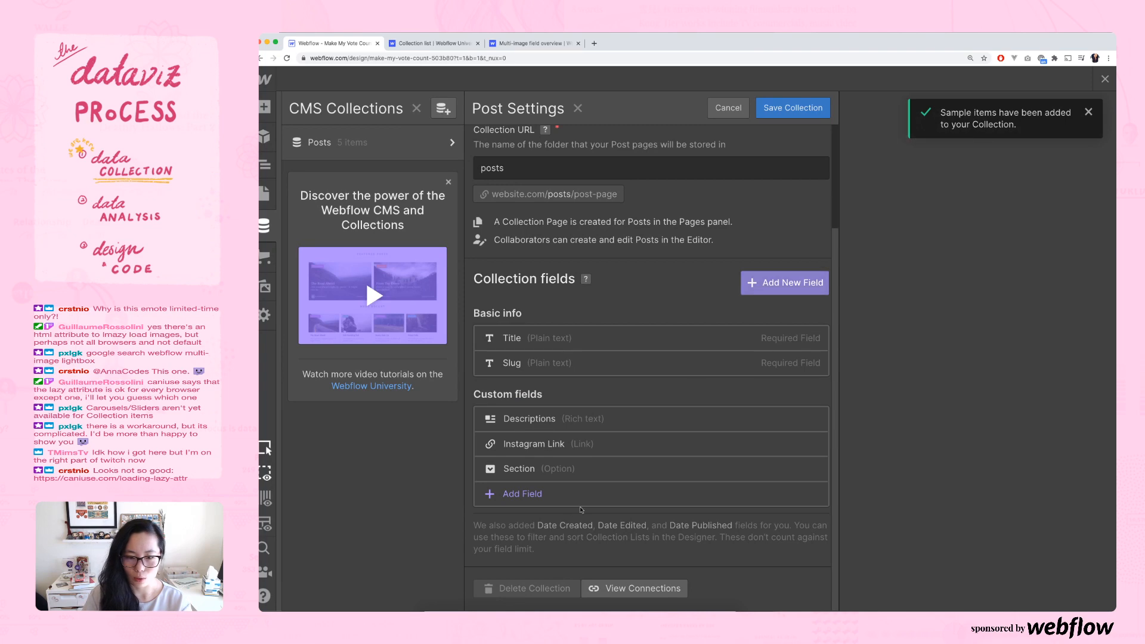
- Add a single-image field labelled "Image" to the Posts collection and save the collection
{"action": "left_click", "coordinate": [543, 493]}
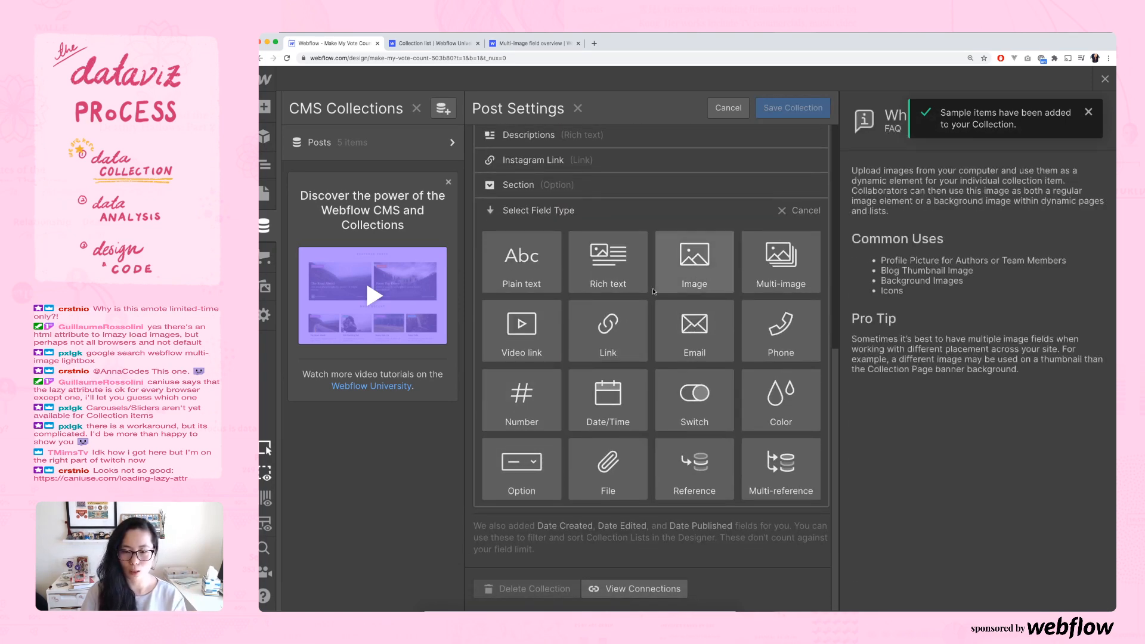
{"action": "left_click", "coordinate": [696, 277]}
{"action": "type", "text": "Image"}
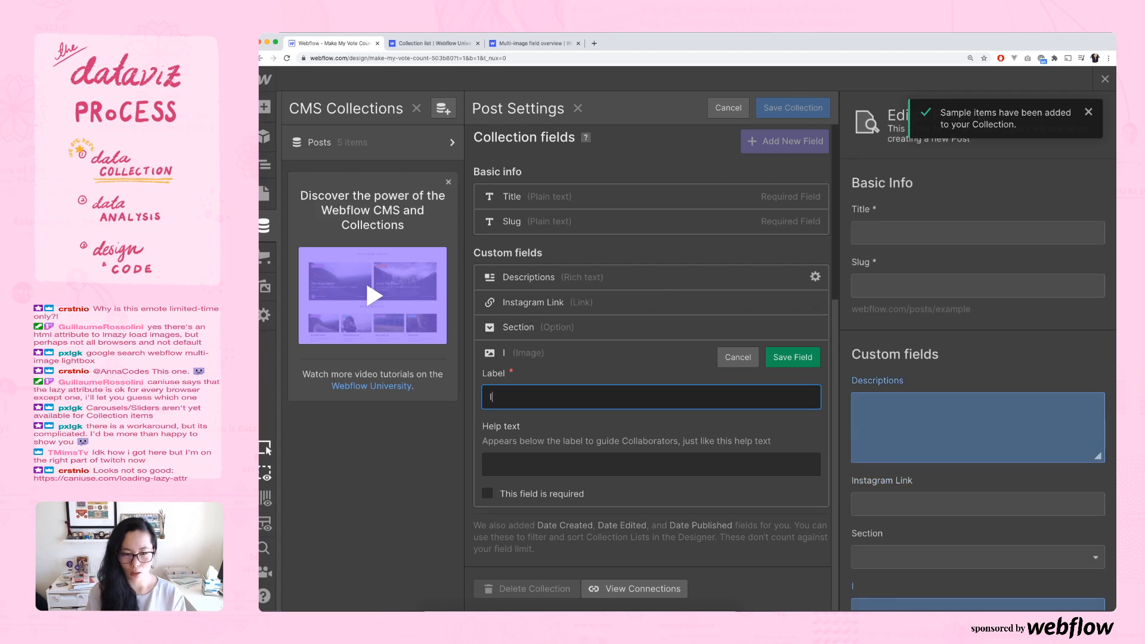
{"action": "left_click", "coordinate": [795, 358]}
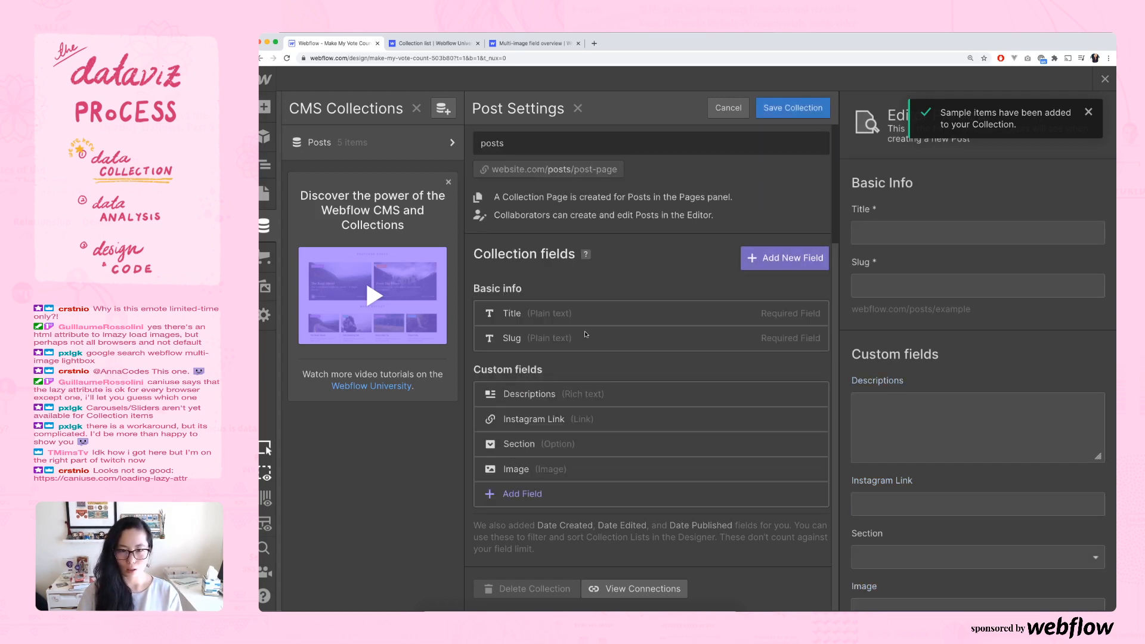
{"action": "left_click", "coordinate": [773, 111]}
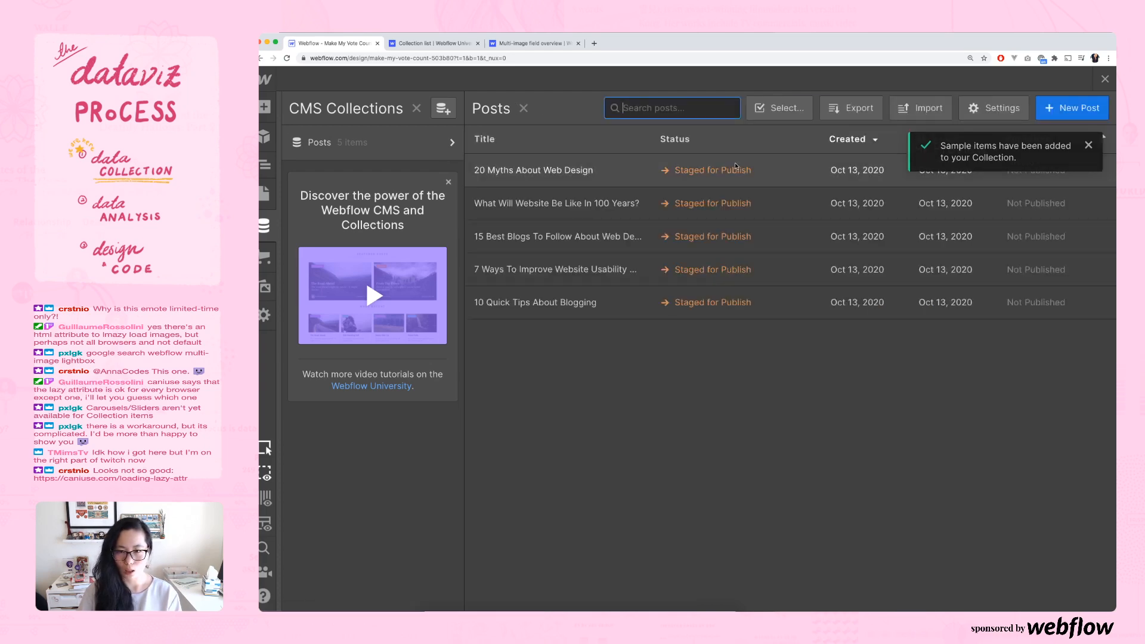
- Inspect the fields of the post "20 Myths About Web Design", including its Image field, and return to the Posts list
{"action": "double_click", "coordinate": [535, 171]}
{"action": "left_click", "coordinate": [554, 171]}
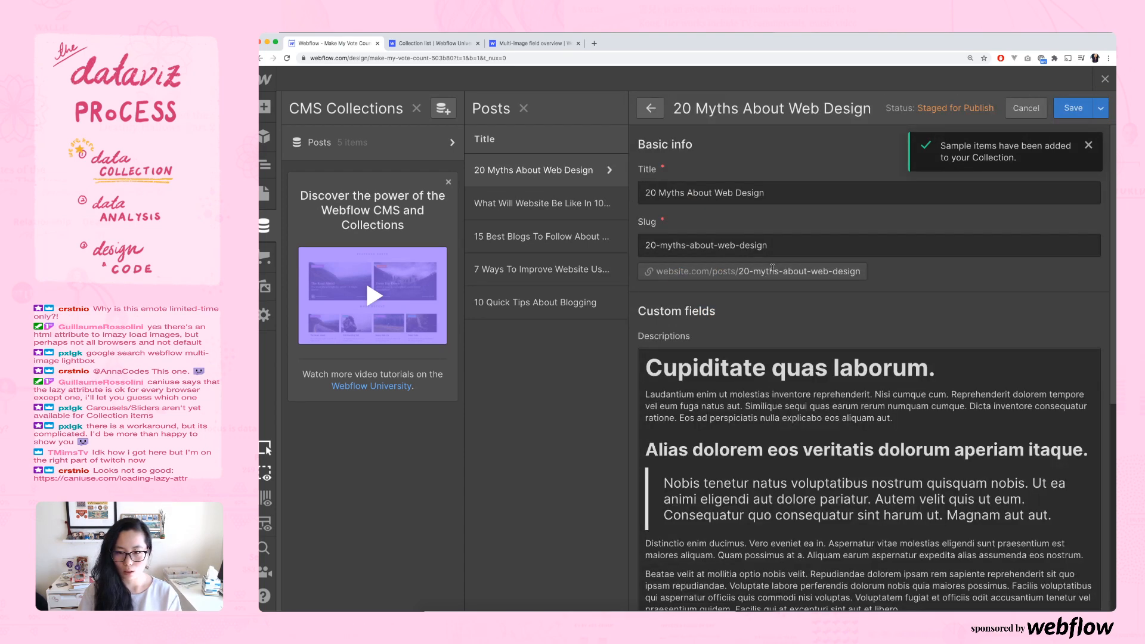
{"action": "scroll", "coordinate": [772, 269], "scroll_direction": "down", "scroll_amount": 6}
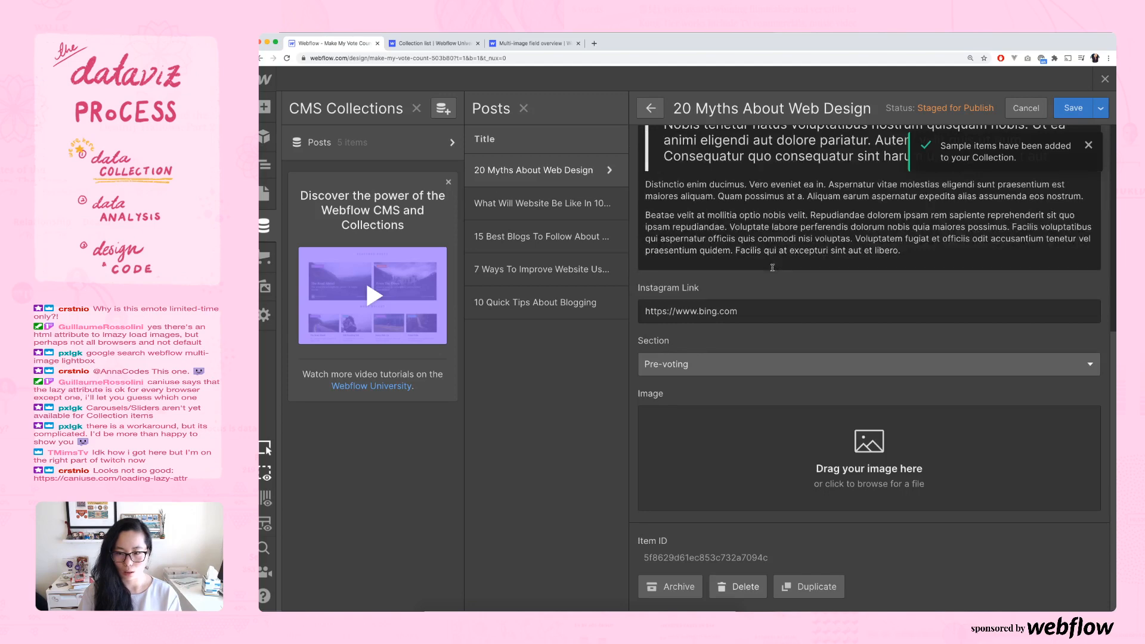
{"action": "scroll", "coordinate": [772, 268], "scroll_direction": "up", "scroll_amount": 6}
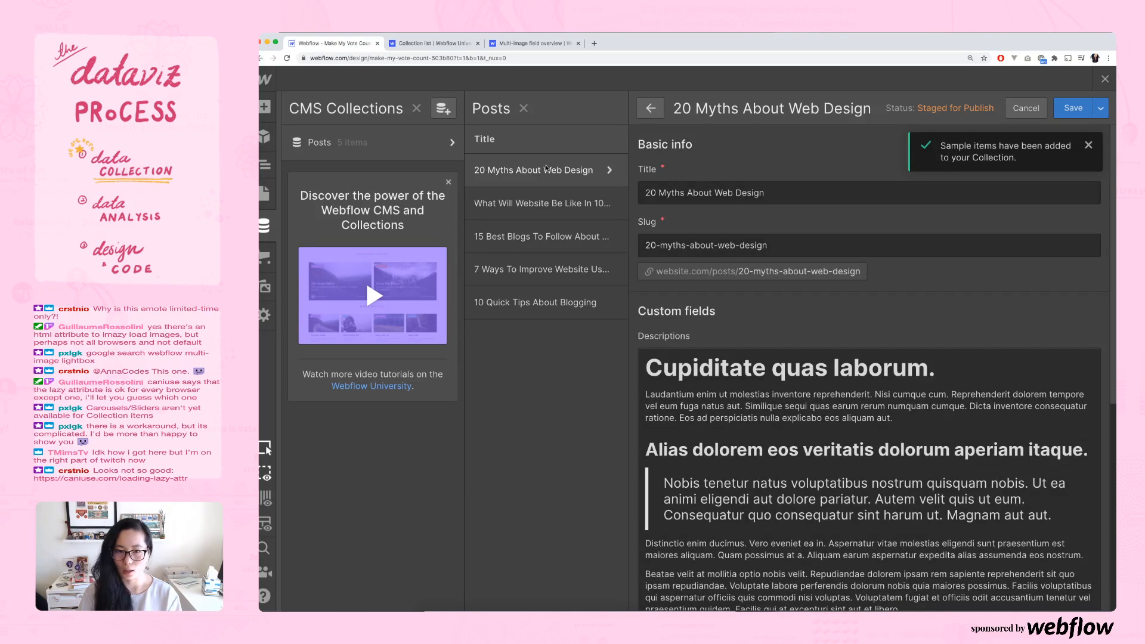
{"action": "left_click", "coordinate": [650, 109]}
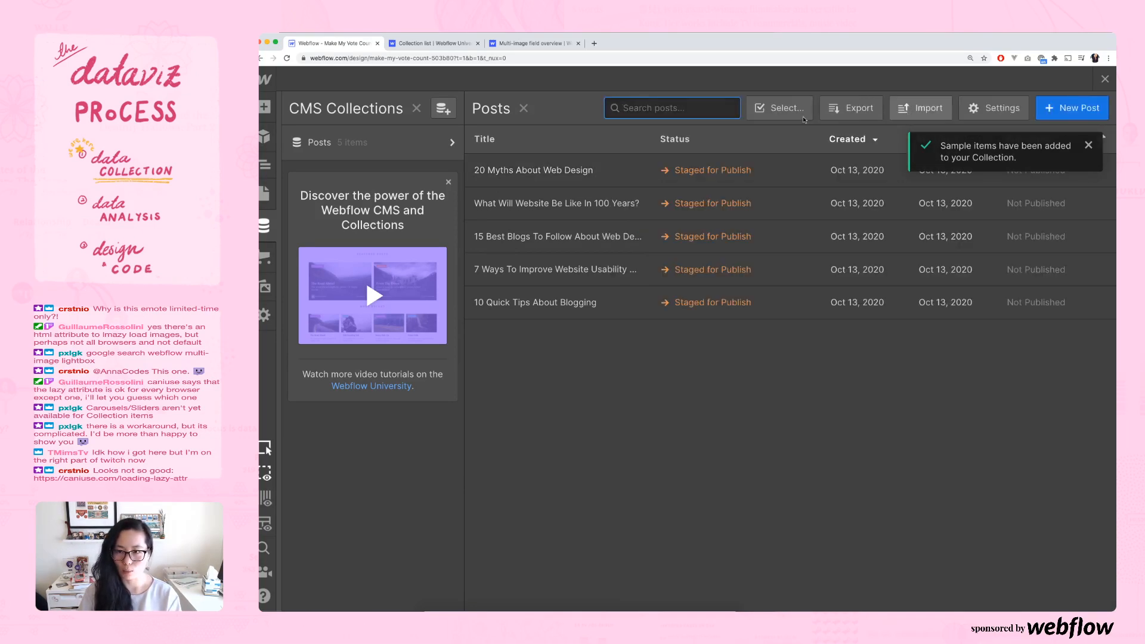
- Permanently delete all posts in the Posts collection, generate 5 new sample items, and return to the page canvas
{"action": "left_click", "coordinate": [779, 109]}
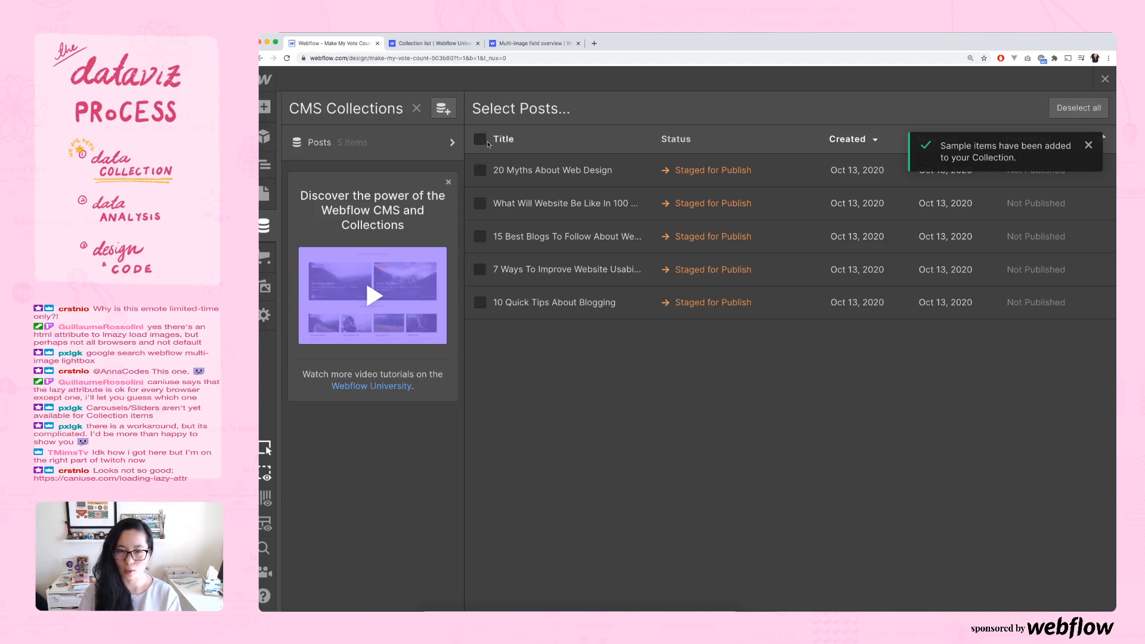
{"action": "left_click", "coordinate": [501, 141]}
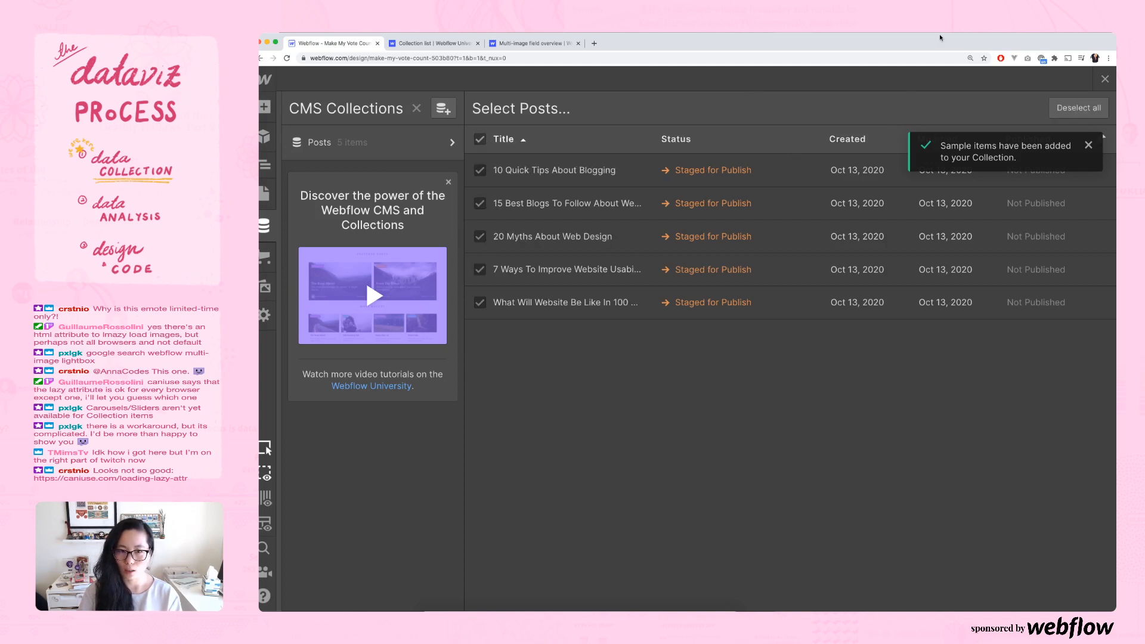
{"action": "left_click", "coordinate": [479, 140]}
{"action": "left_click", "coordinate": [884, 108]}
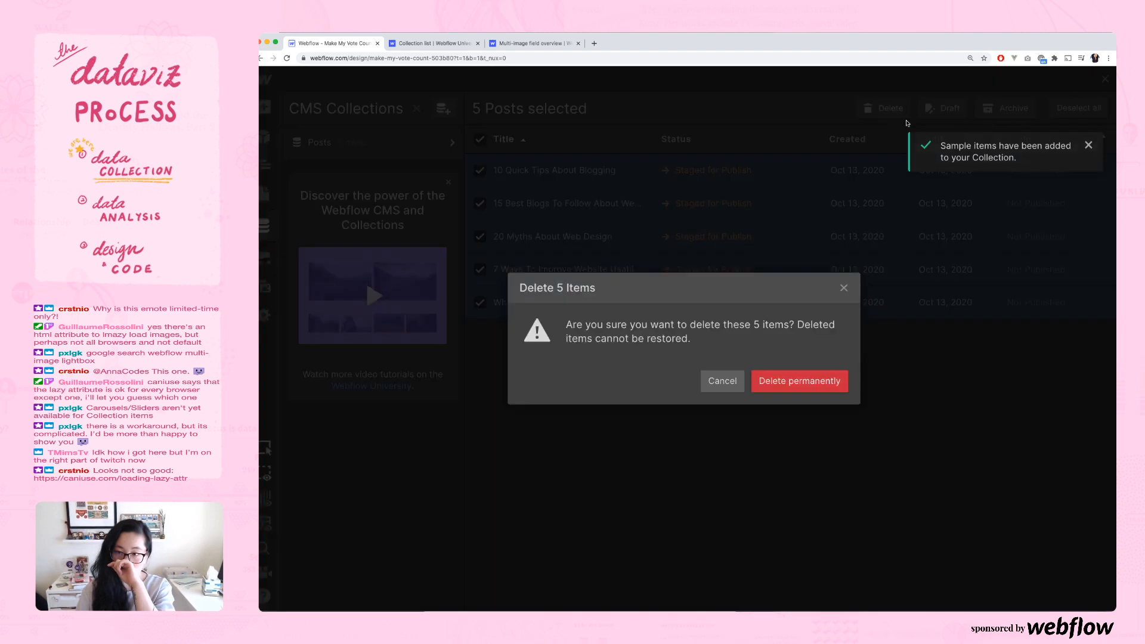
{"action": "left_click", "coordinate": [776, 389]}
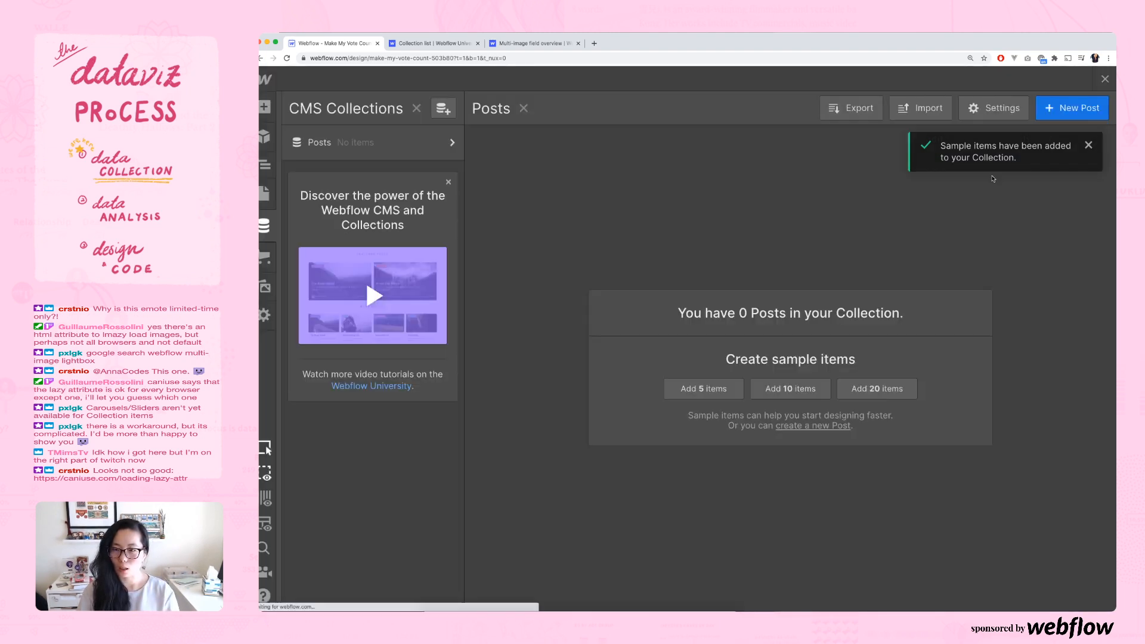
{"action": "left_click", "coordinate": [697, 395]}
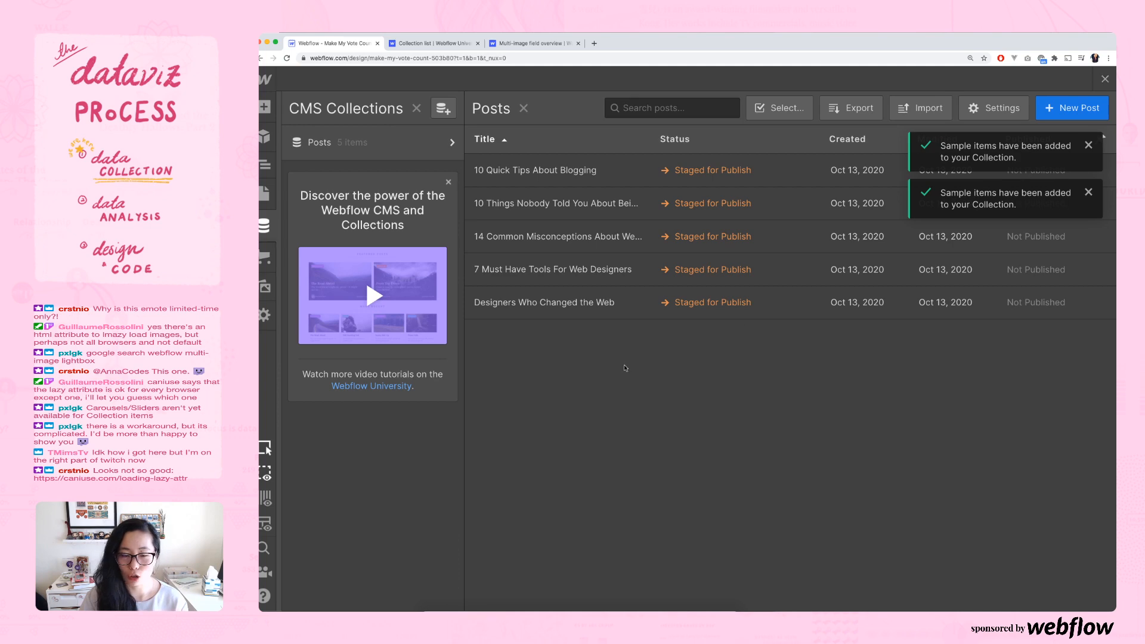
{"action": "left_click", "coordinate": [1105, 79]}
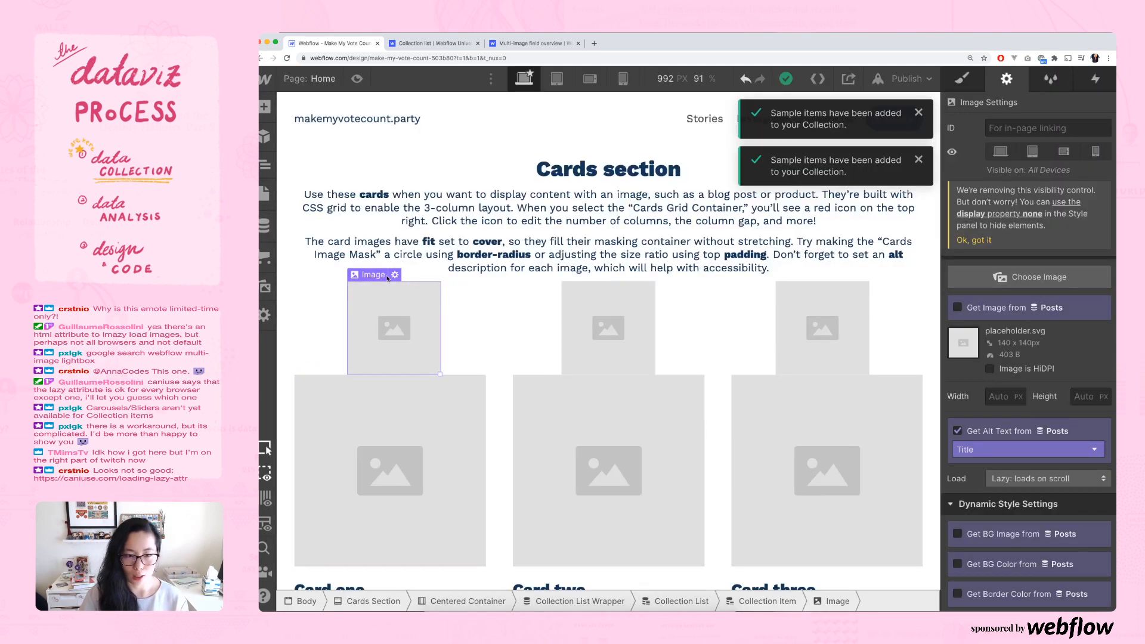
- Bind the collection item's image to the Image field of Posts
{"action": "left_click", "coordinate": [1015, 308]}
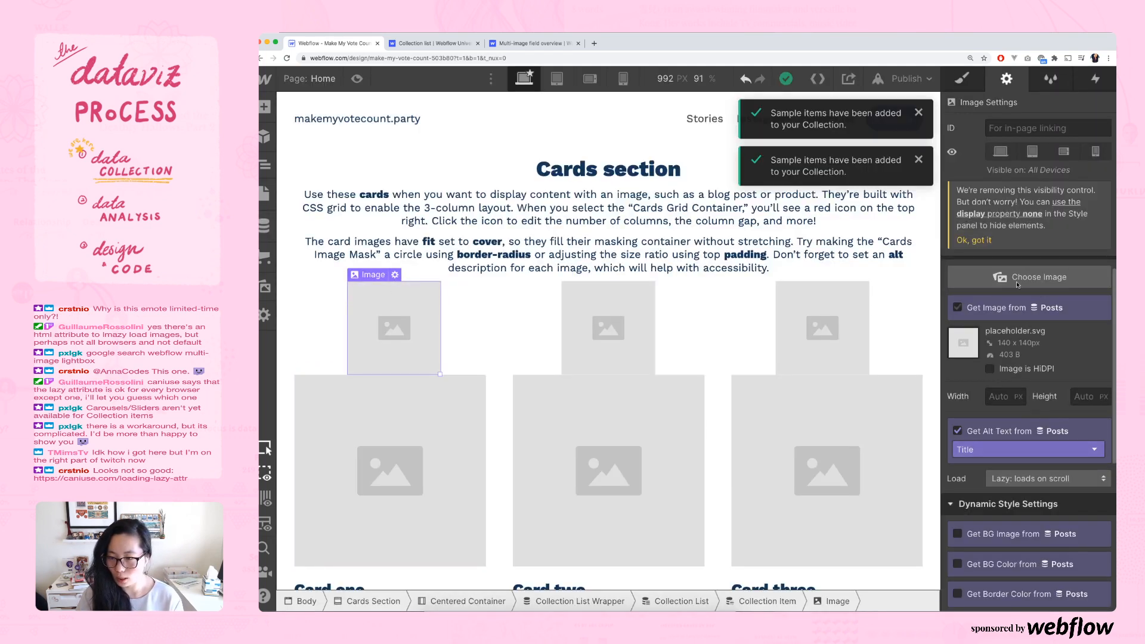
{"action": "left_click", "coordinate": [1046, 325]}
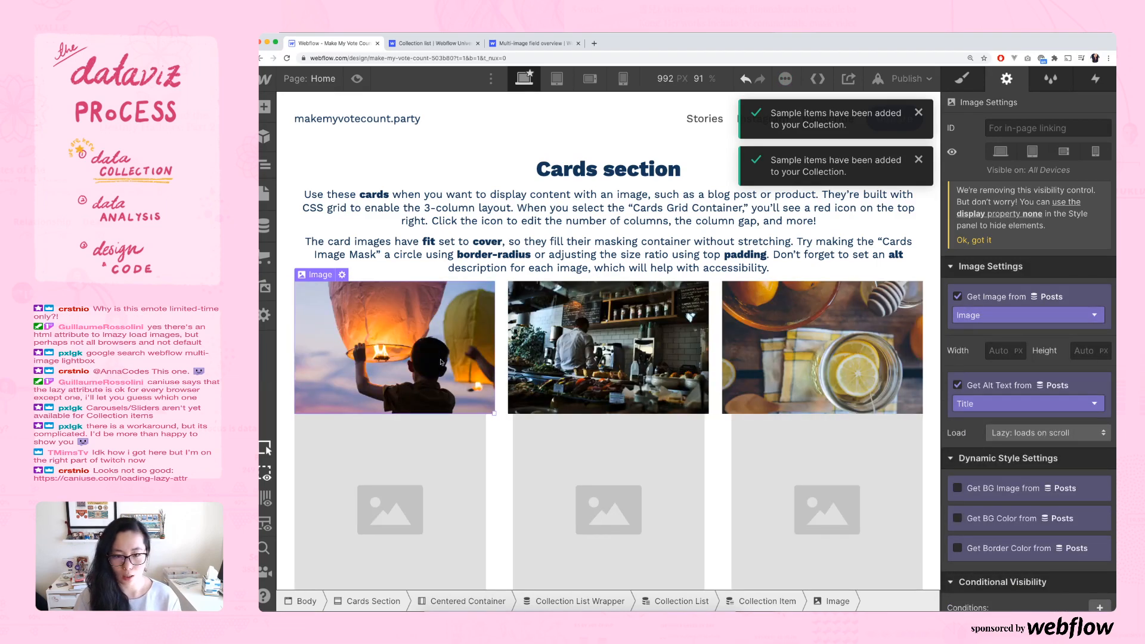
{"action": "scroll", "coordinate": [418, 376], "scroll_direction": "down", "scroll_amount": 2}
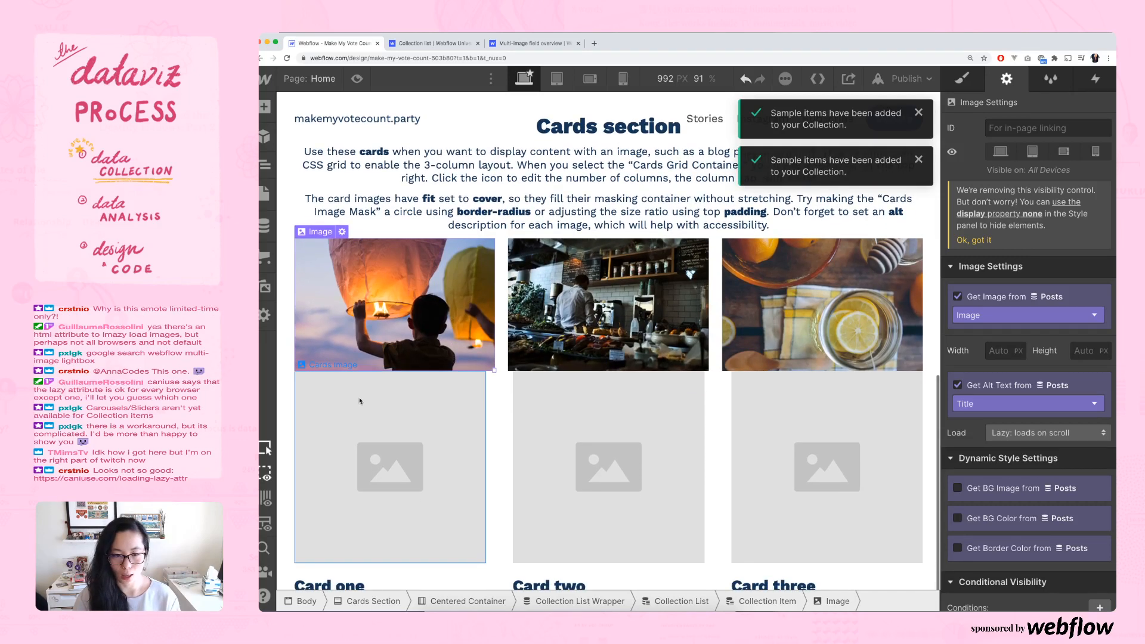
{"action": "scroll", "coordinate": [394, 386], "scroll_direction": "down", "scroll_amount": 1}
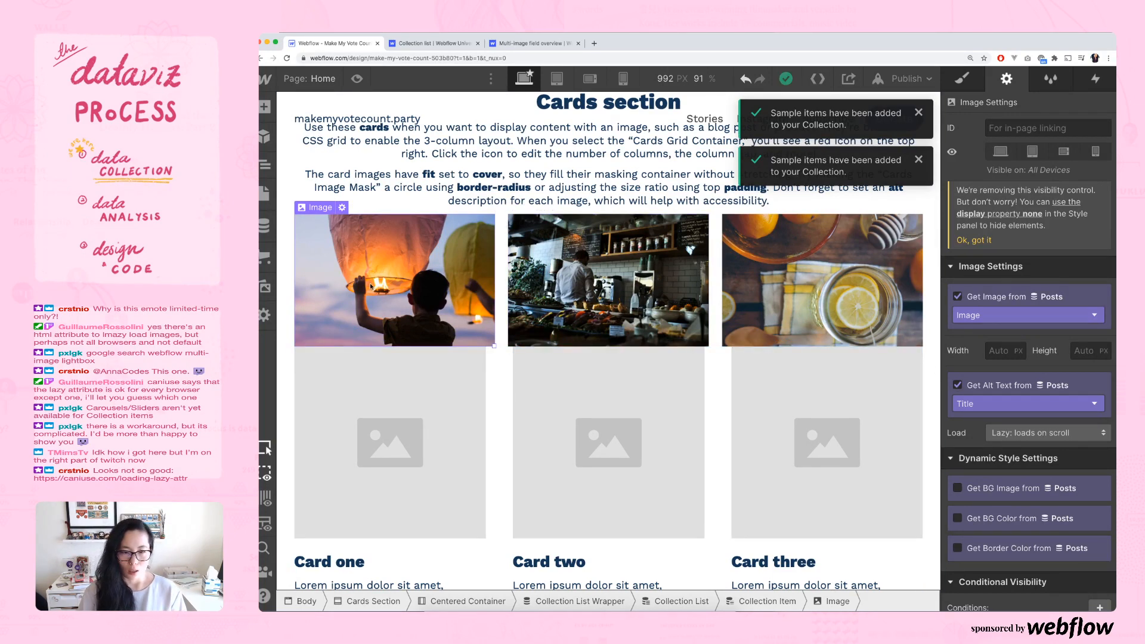
- Add a Heading element below the image in the Posts collection item
{"action": "left_click", "coordinate": [263, 108]}
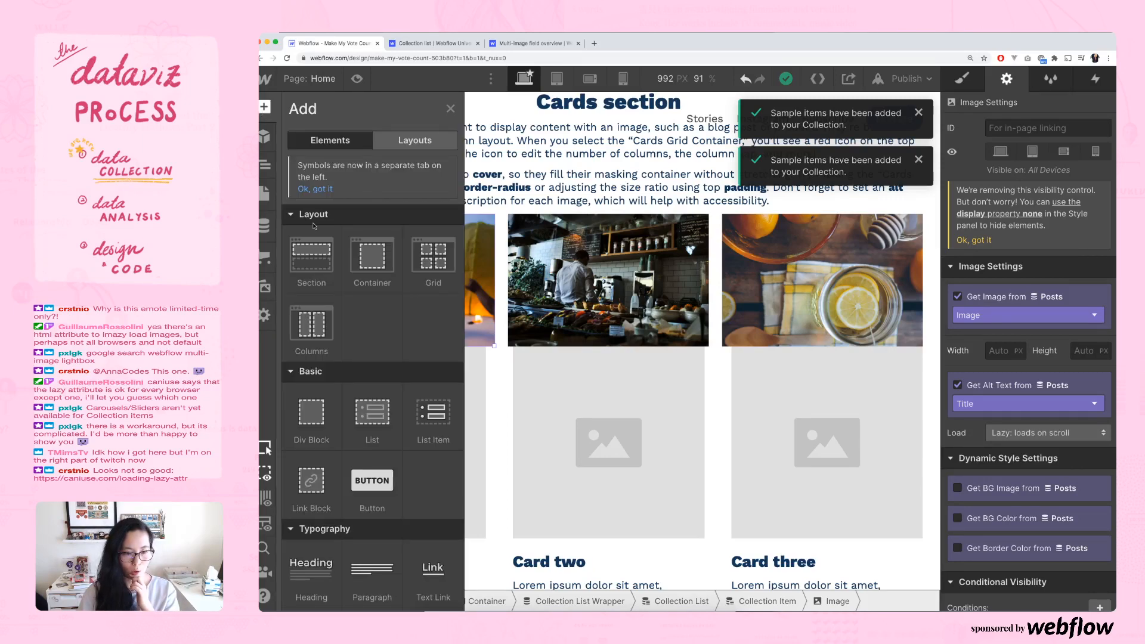
{"action": "scroll", "coordinate": [314, 225], "scroll_direction": "down", "scroll_amount": 10}
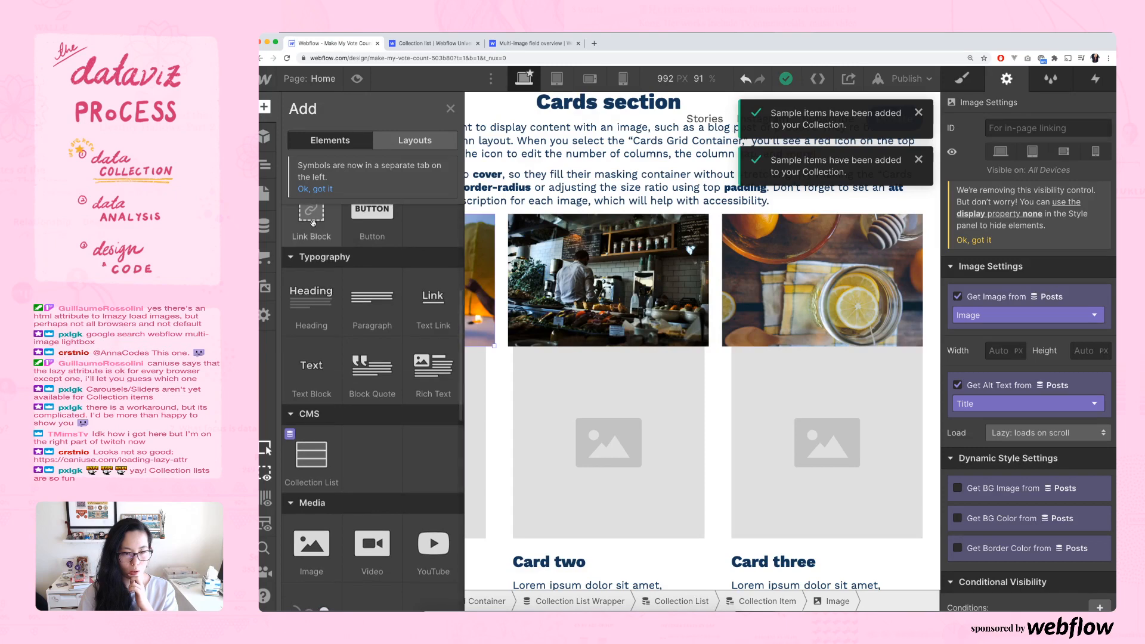
{"action": "scroll", "coordinate": [313, 223], "scroll_direction": "down", "scroll_amount": 2}
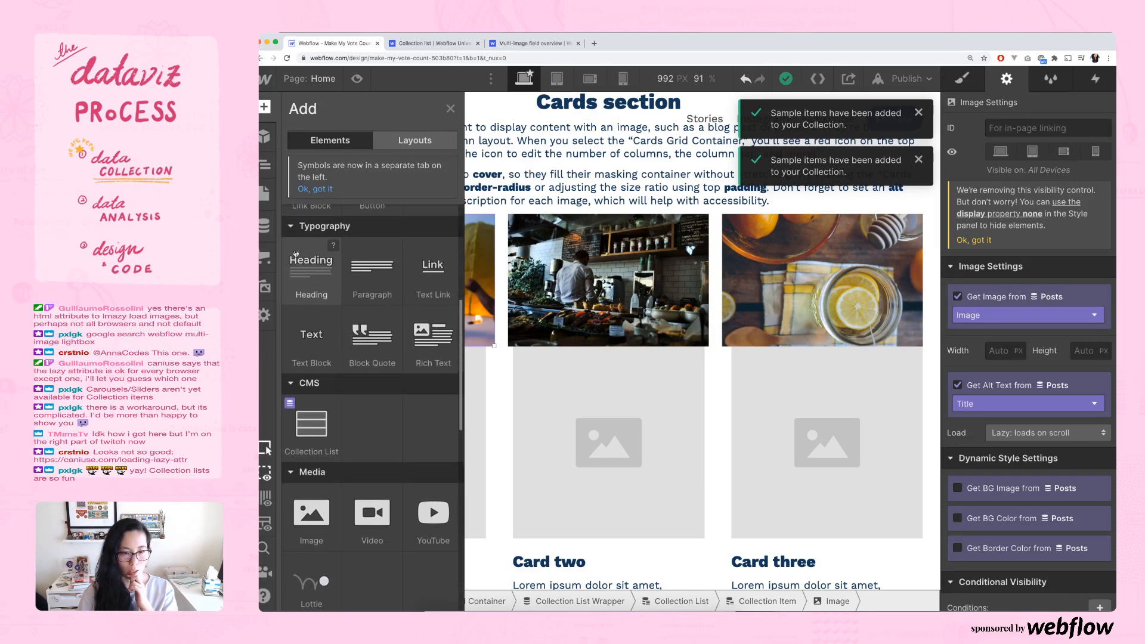
{"action": "left_click_drag", "start_coordinate": [705, 305], "coordinate": [710, 304]}
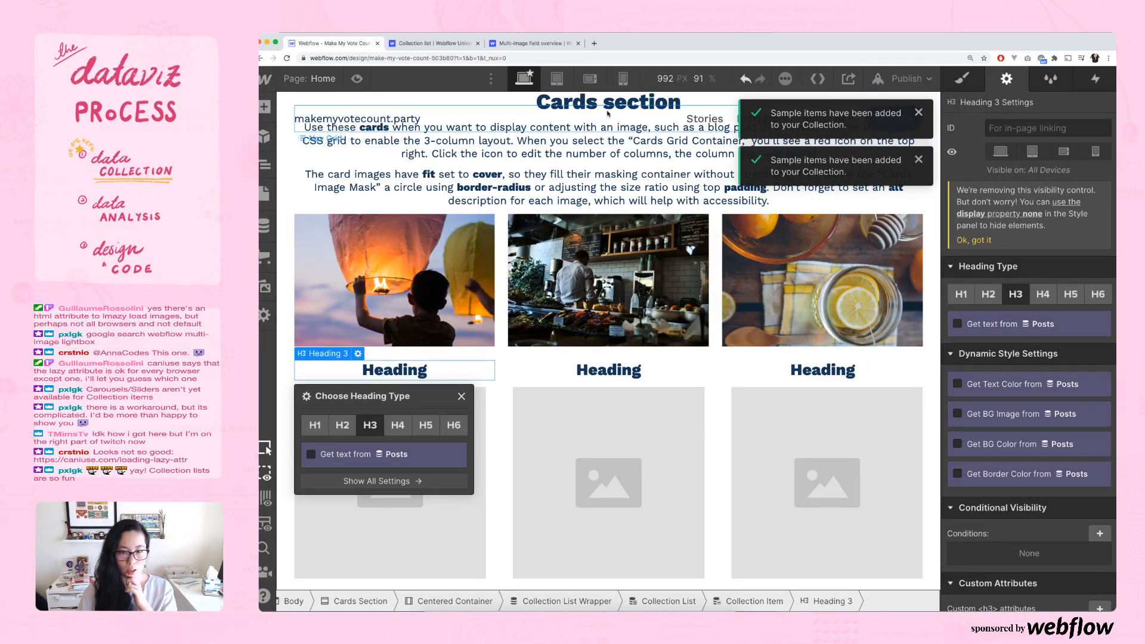
- Check the Cards section's element hierarchy, including the heading level of the section title
{"action": "left_click", "coordinate": [607, 103]}
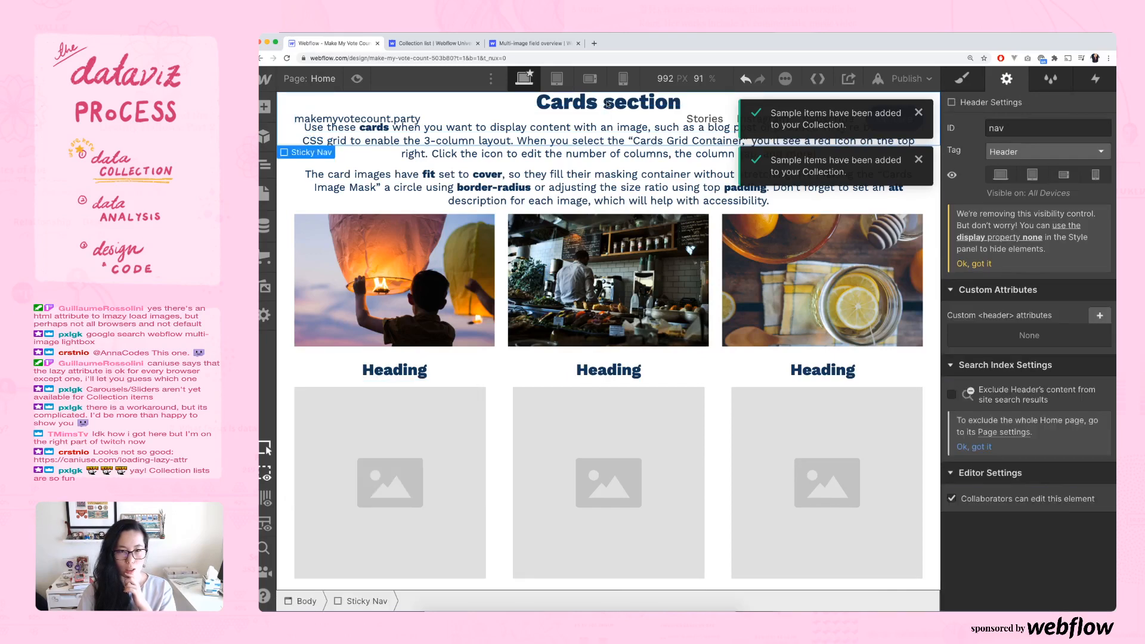
{"action": "double_click", "coordinate": [607, 104]}
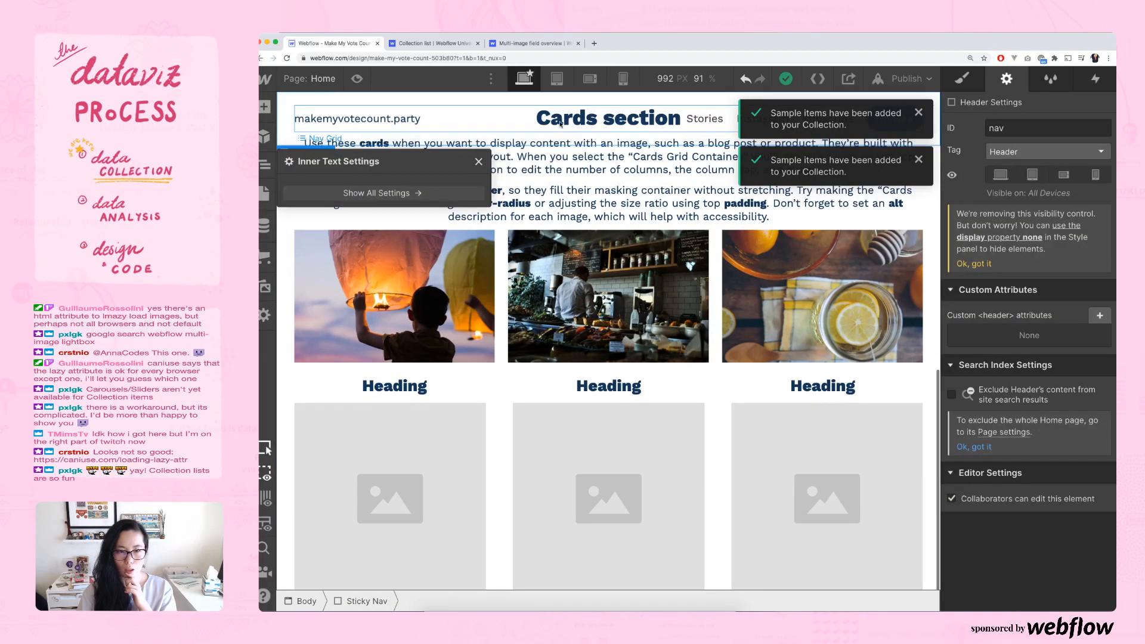
{"action": "left_click", "coordinate": [461, 179]}
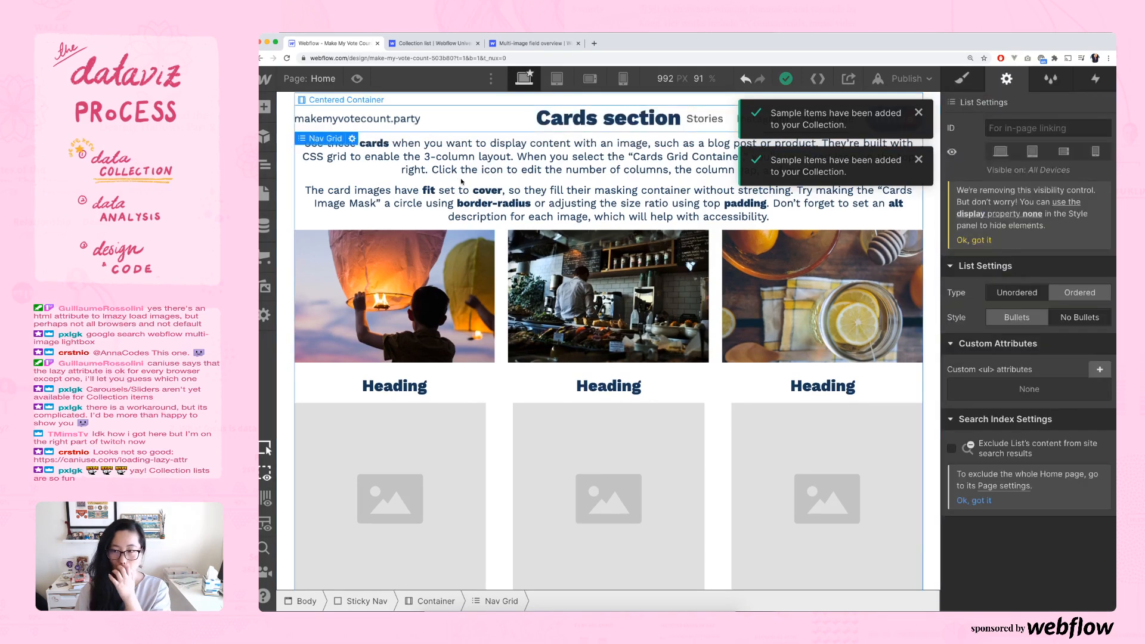
{"action": "left_click", "coordinate": [266, 167]}
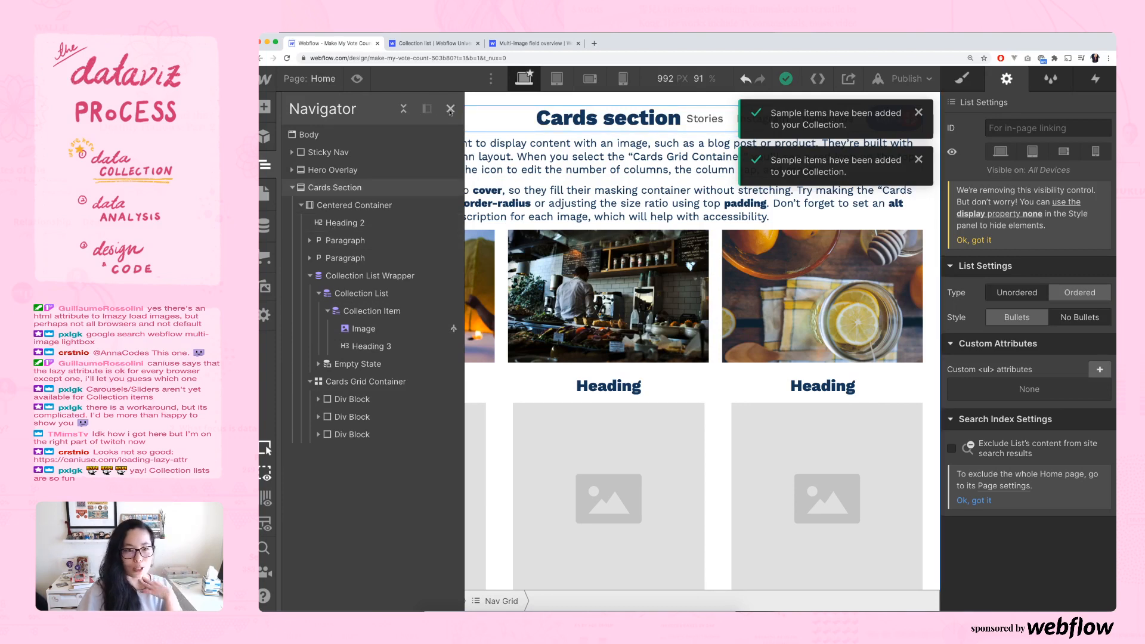
- Change the collection item's heading to H4 and get its text from the Title field of Posts
{"action": "left_click", "coordinate": [395, 385]}
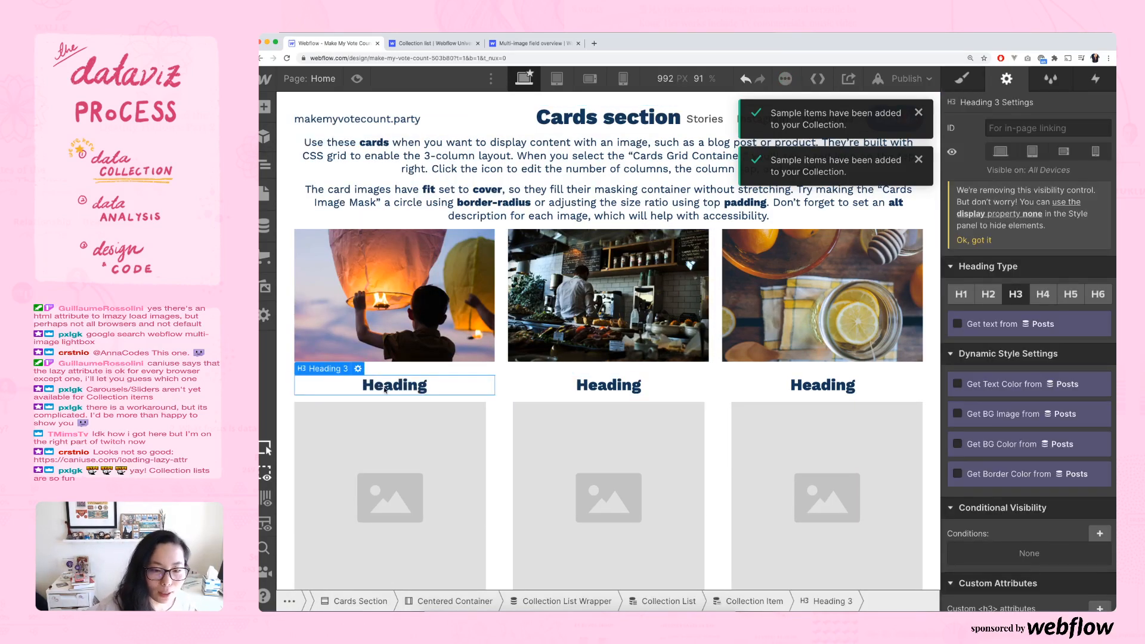
{"action": "left_click", "coordinate": [358, 368]}
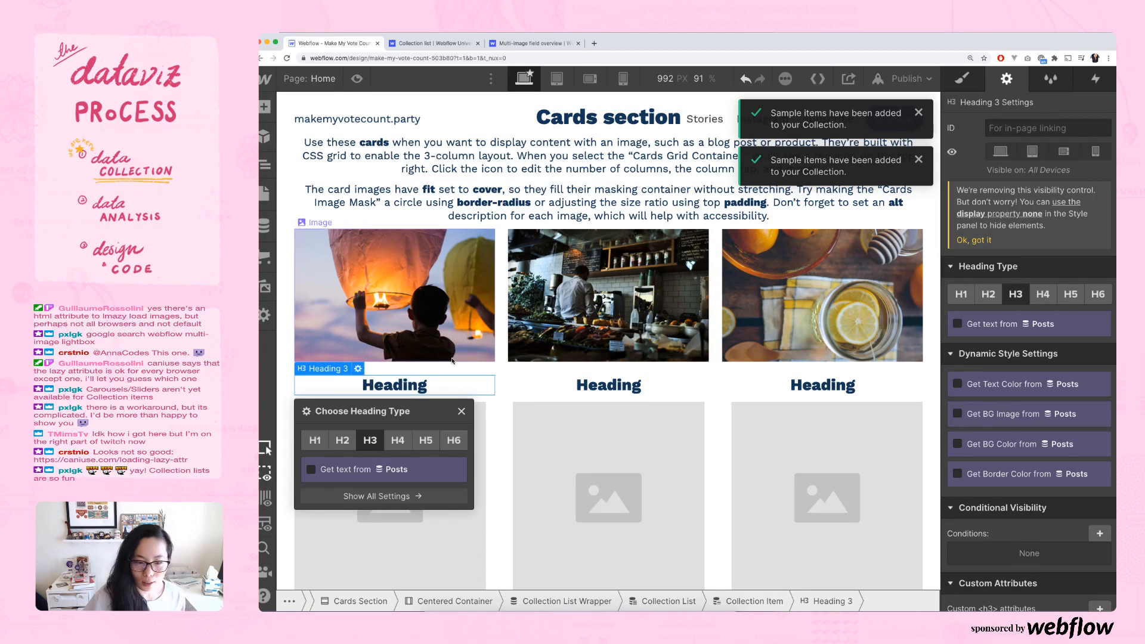
{"action": "left_click", "coordinate": [403, 441]}
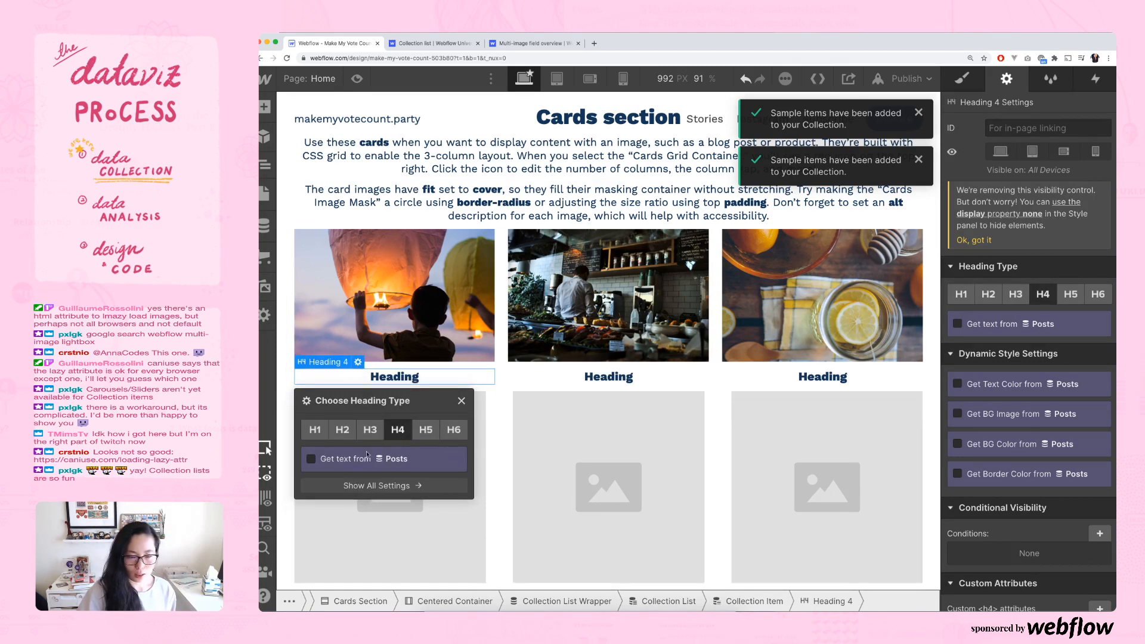
{"action": "left_click", "coordinate": [358, 462]}
{"action": "left_click", "coordinate": [357, 477]}
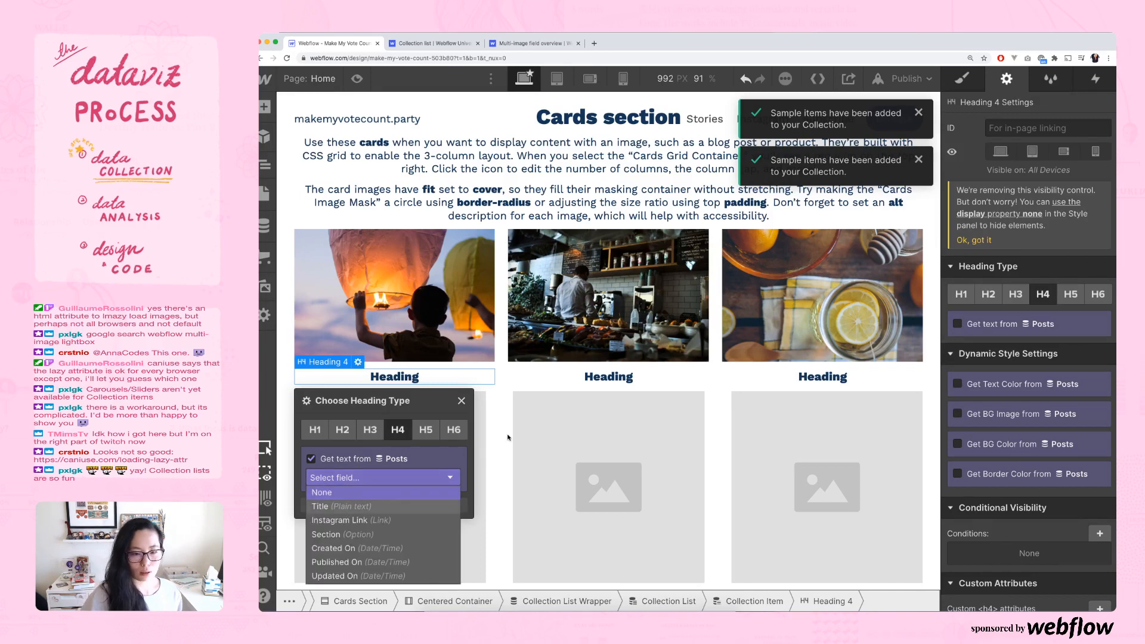
{"action": "left_click", "coordinate": [348, 509]}
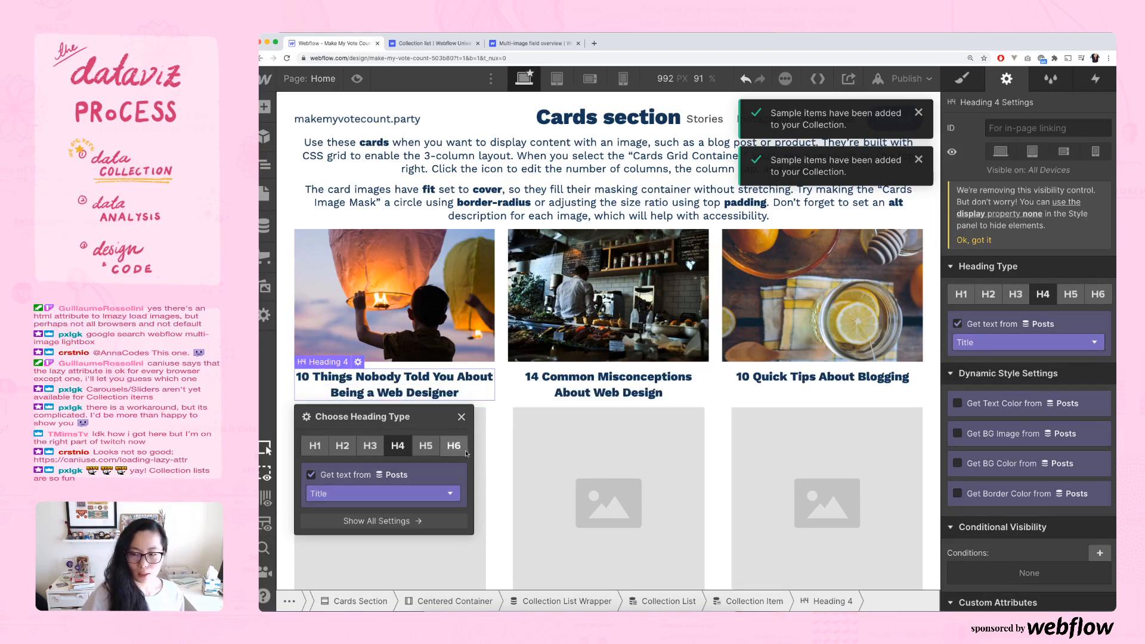
- Examine the collection item heading's style properties and its element settings, from dynamic styles to search index options
{"action": "left_click", "coordinate": [963, 79]}
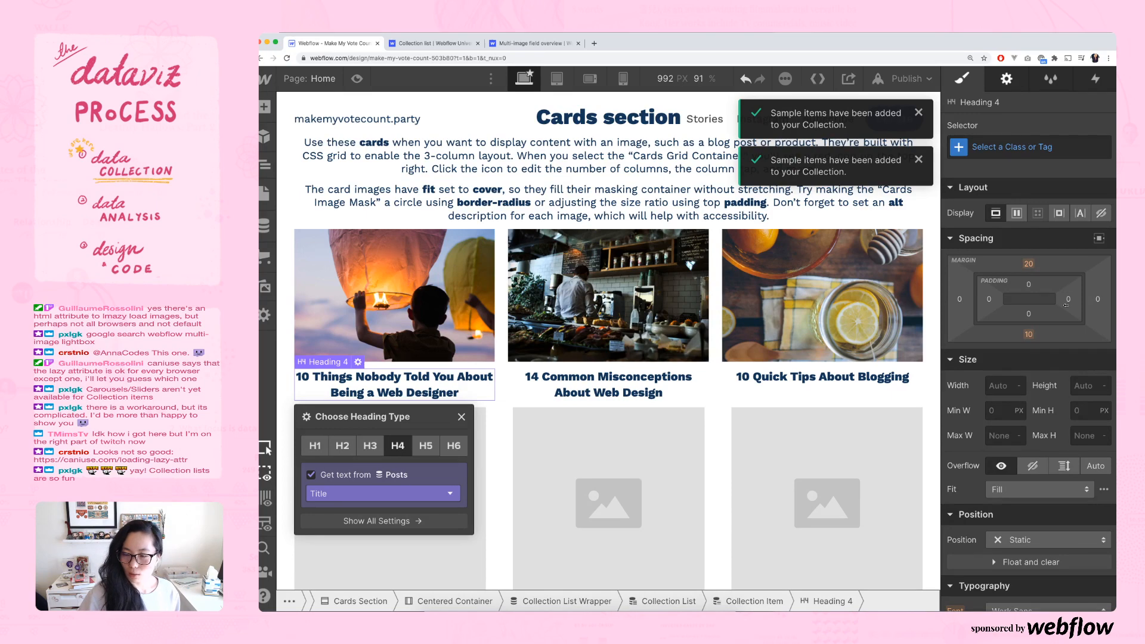
{"action": "left_click", "coordinate": [1007, 79]}
{"action": "scroll", "coordinate": [1046, 358], "scroll_direction": "down", "scroll_amount": 3}
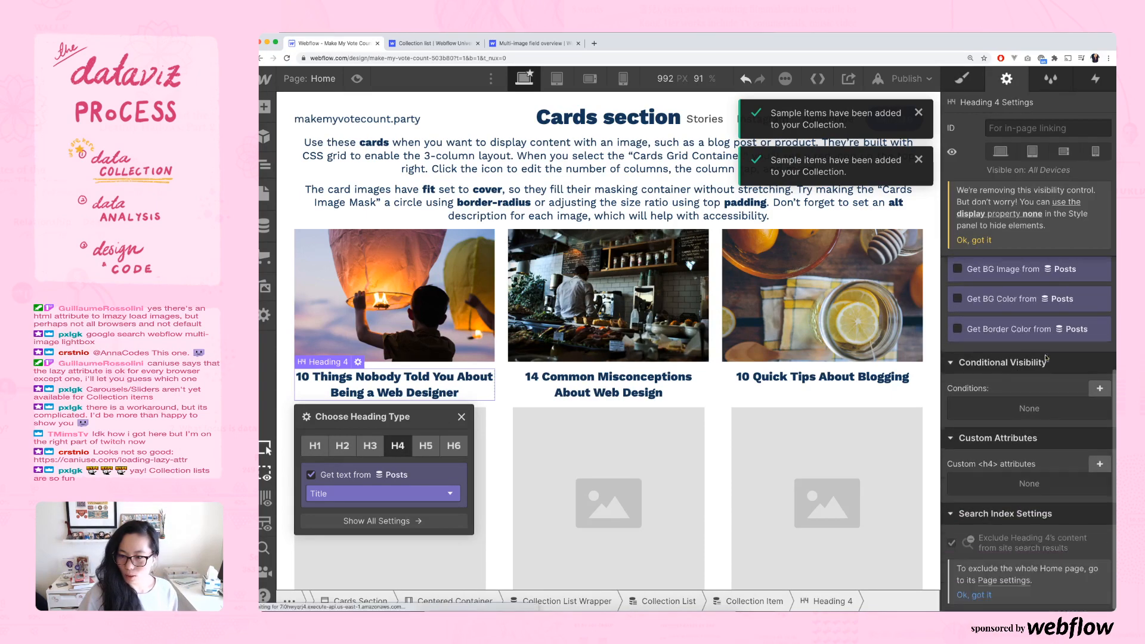
{"action": "scroll", "coordinate": [1046, 358], "scroll_direction": "up", "scroll_amount": 3}
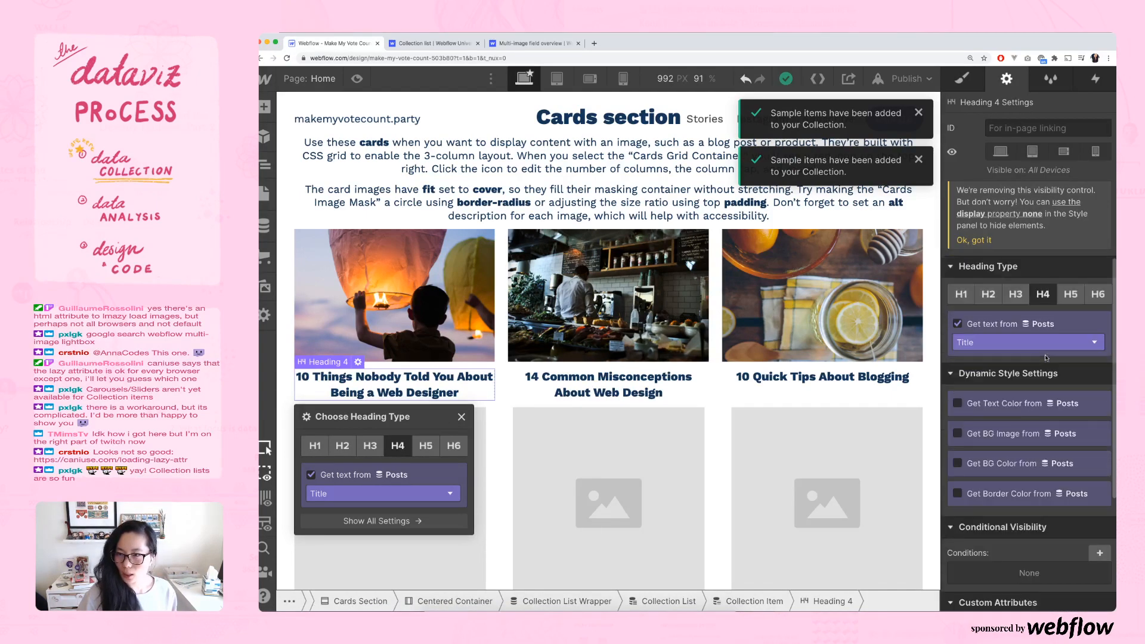
{"action": "scroll", "coordinate": [1046, 358], "scroll_direction": "down", "scroll_amount": 1}
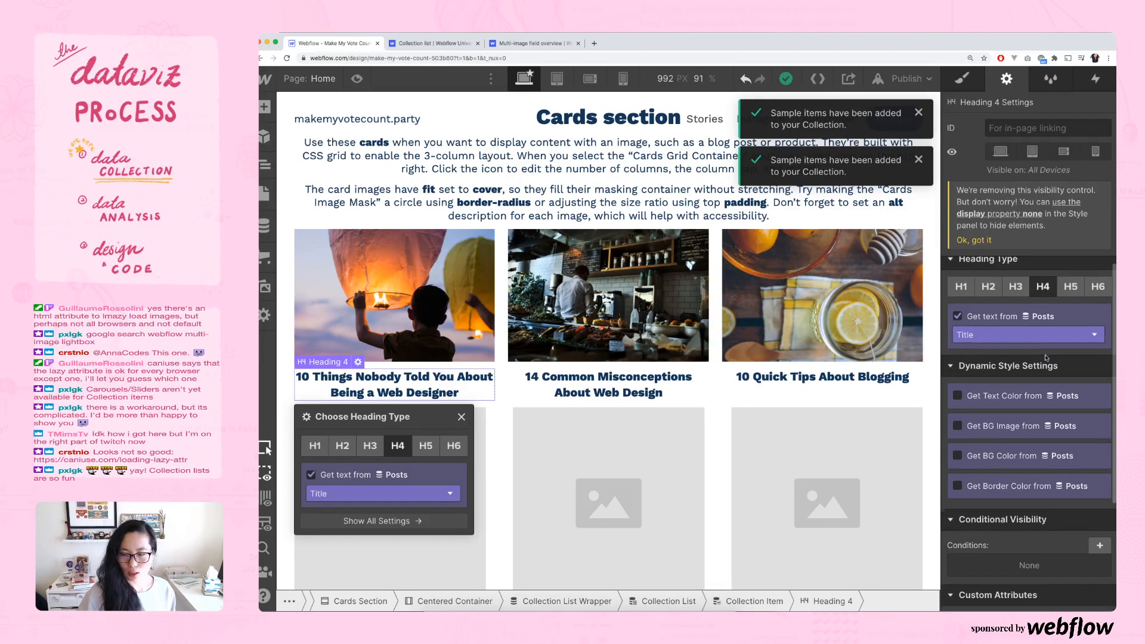
{"action": "left_click", "coordinate": [1046, 358]}
{"action": "scroll", "coordinate": [1046, 358], "scroll_direction": "down", "scroll_amount": 3}
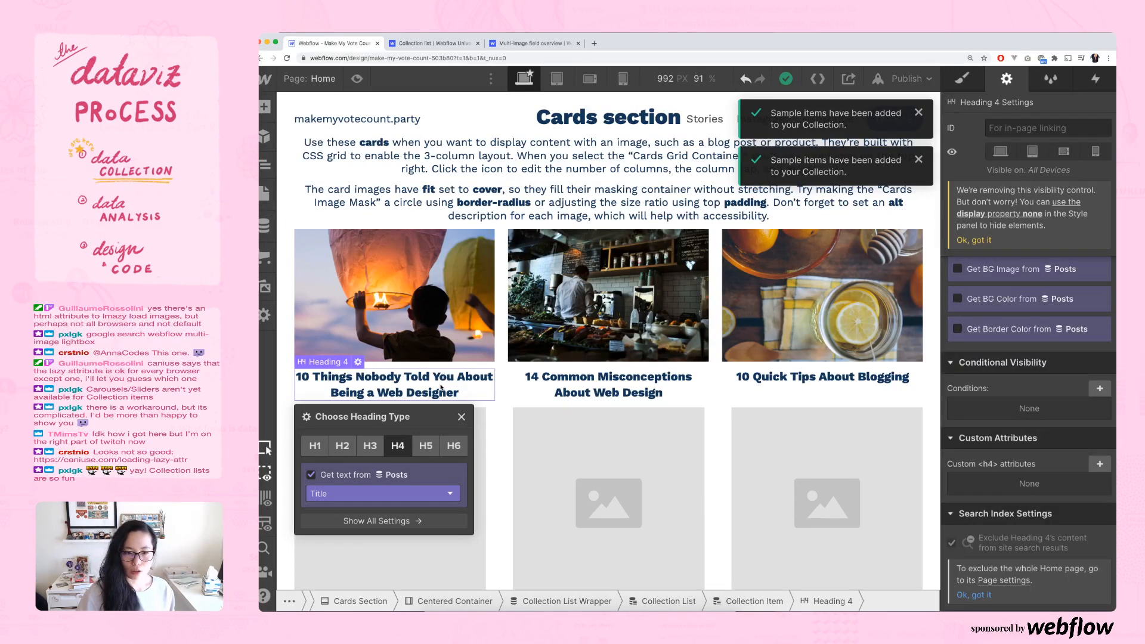
- Remove the heading from below the image in the Posts collection item
{"action": "left_click_drag", "start_coordinate": [440, 385], "coordinate": [442, 378]}
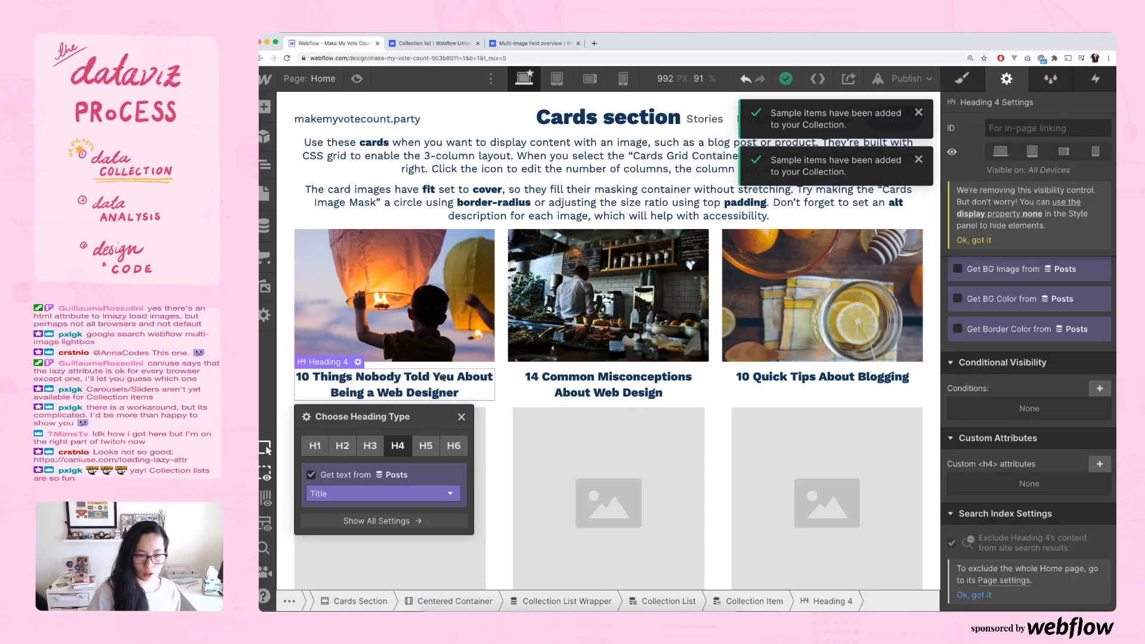
{"action": "key", "text": "ctrl+z"}
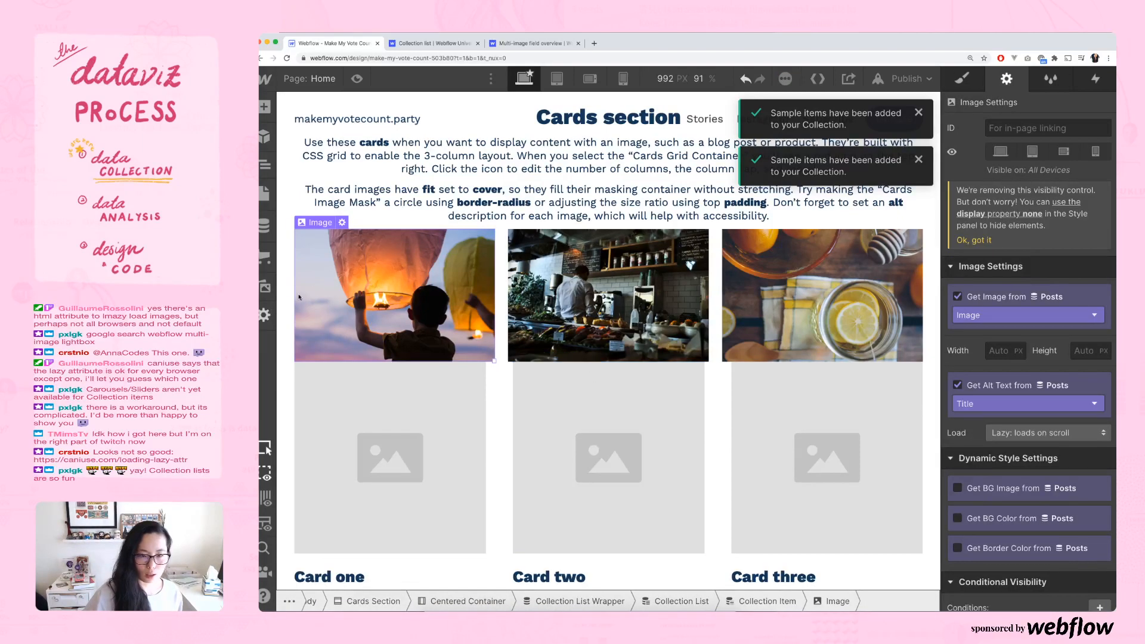
{"action": "key", "text": "super+e"}
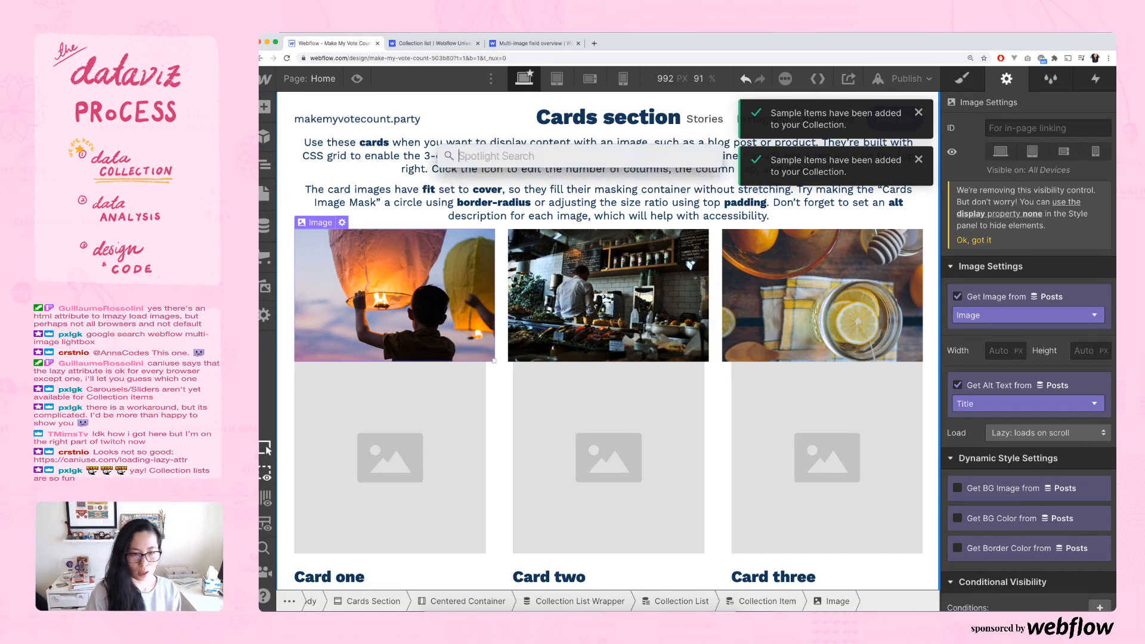
{"action": "type", "text": "text"}
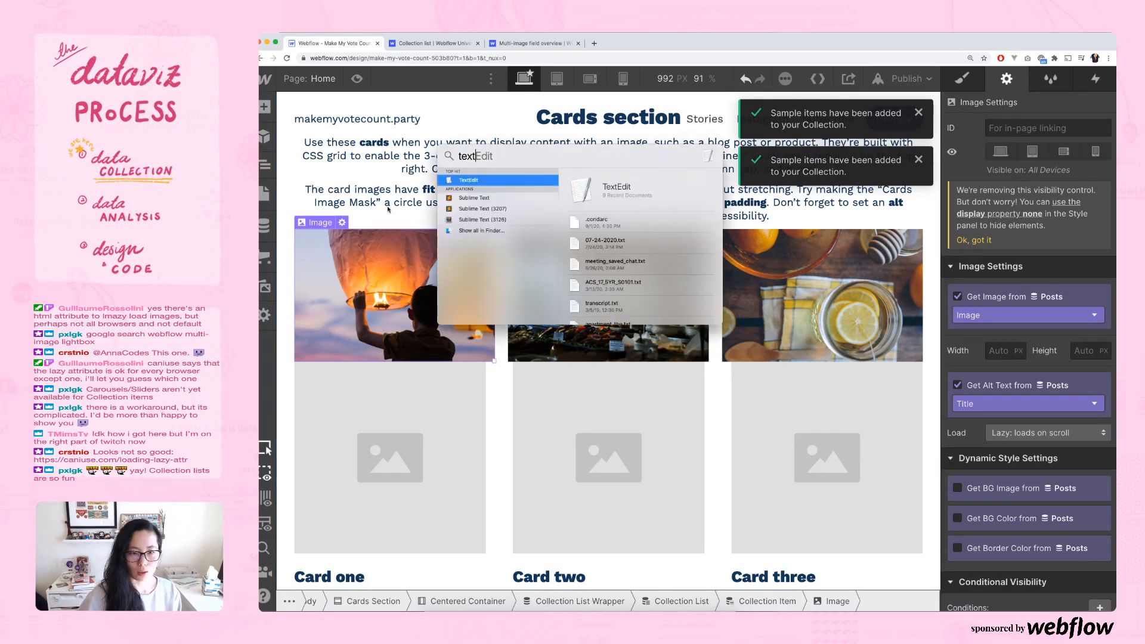
{"action": "key", "text": "Escape"}
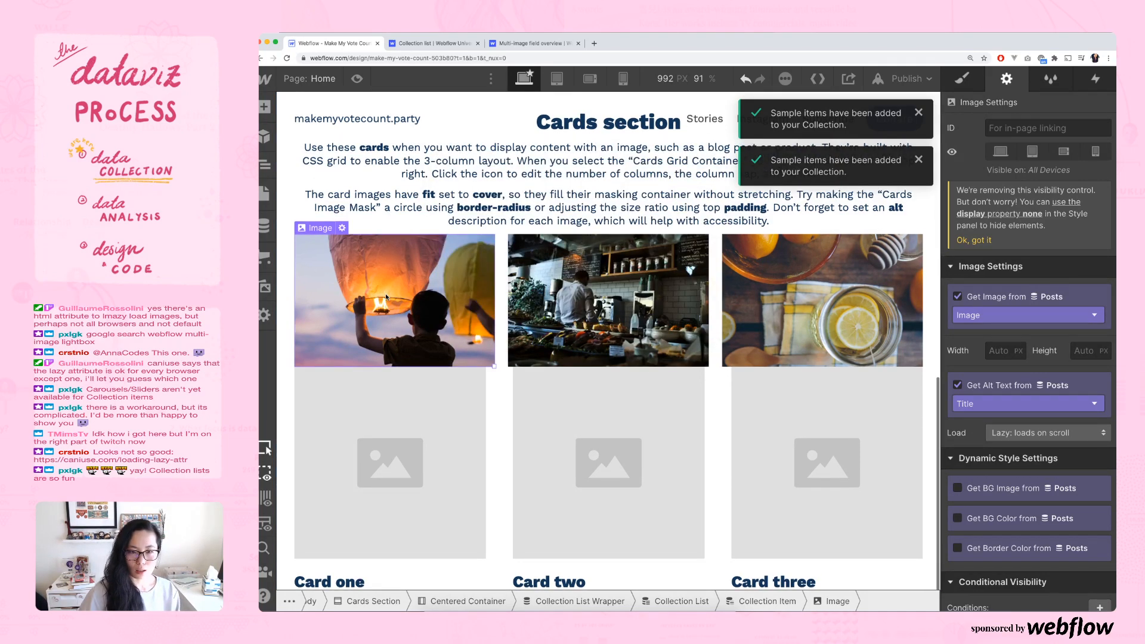
- Add a Text Block below the image in the Posts collection item
{"action": "key", "text": "super+e"}
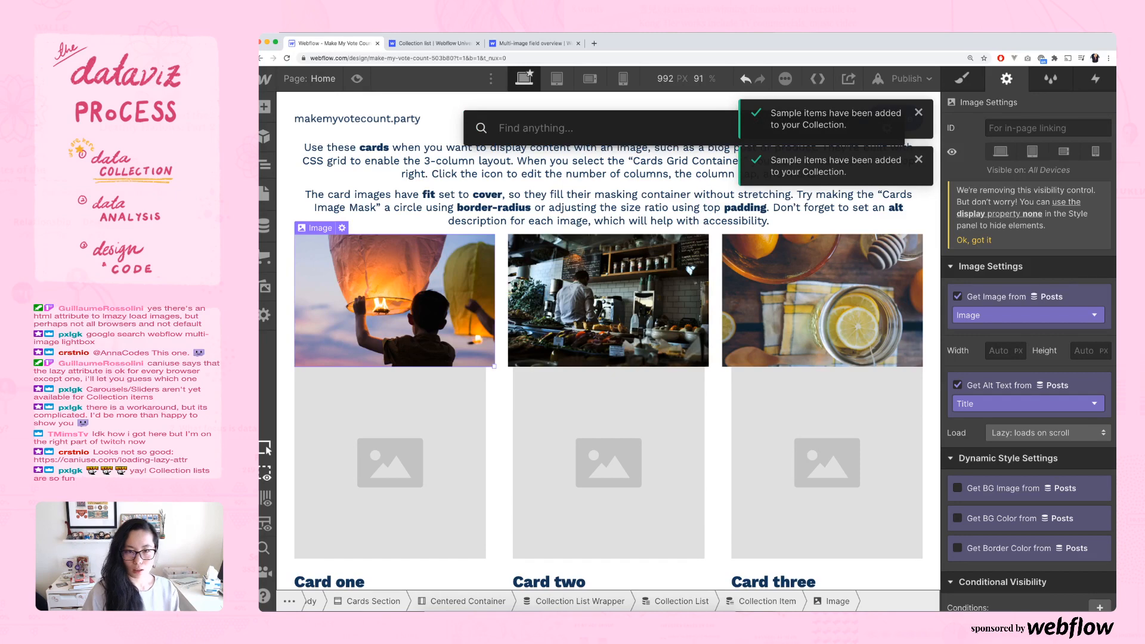
{"action": "type", "text": "text"}
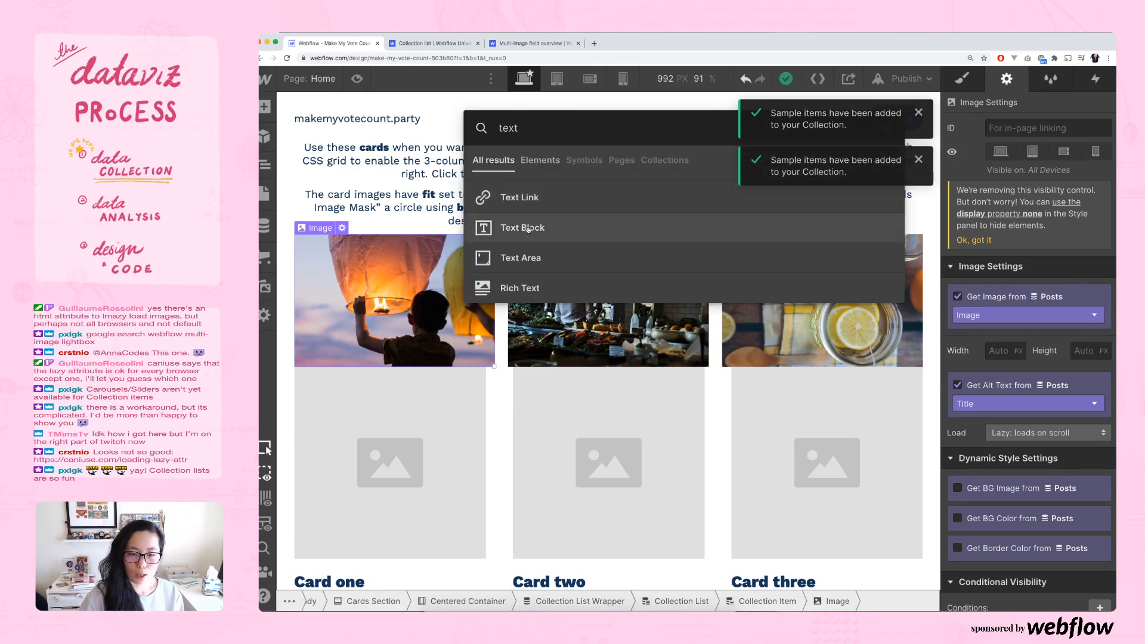
{"action": "key", "text": "Escape"}
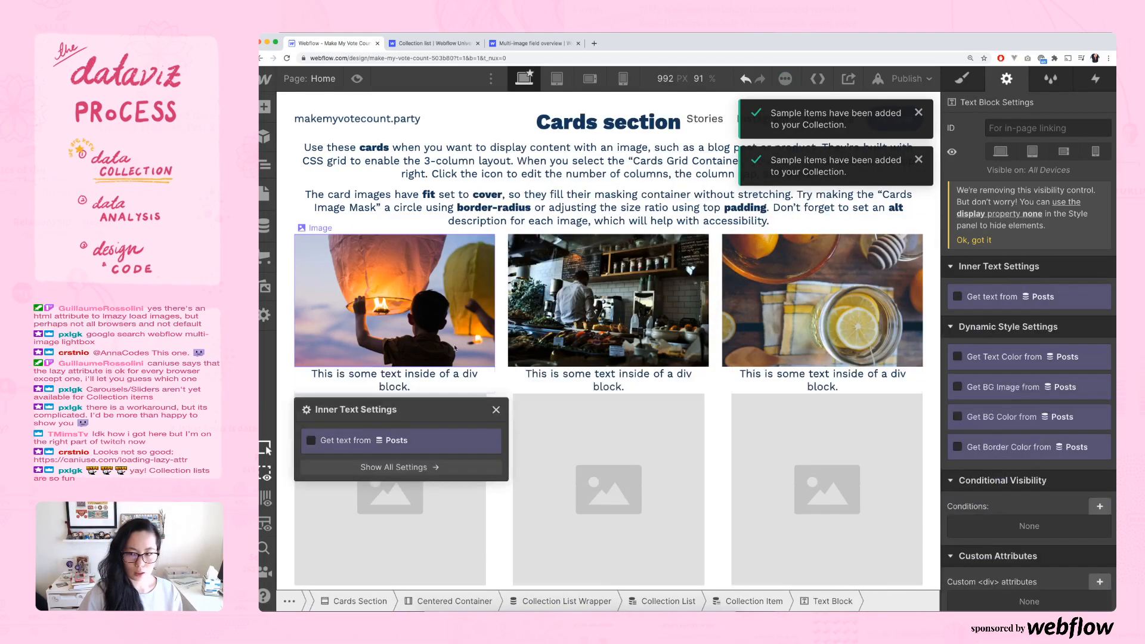
{"action": "left_click", "coordinate": [335, 442]}
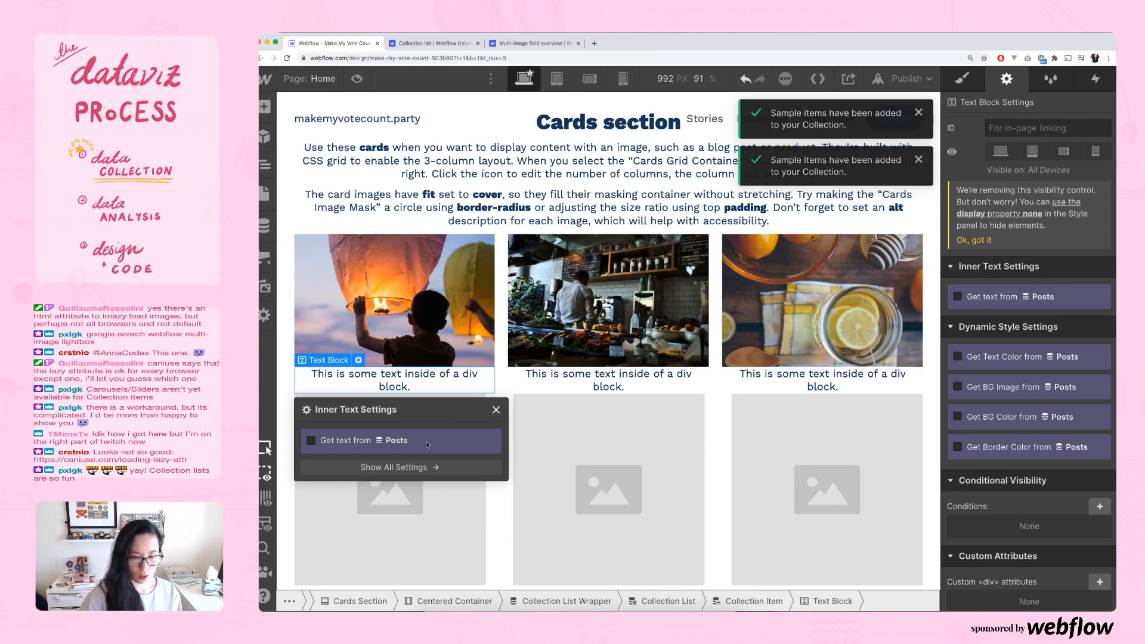
- Undo the text block insertion and the heading removal in the Posts collection item, and select the heading
{"action": "key", "text": "super+z"}
{"action": "key", "text": "super+z"}
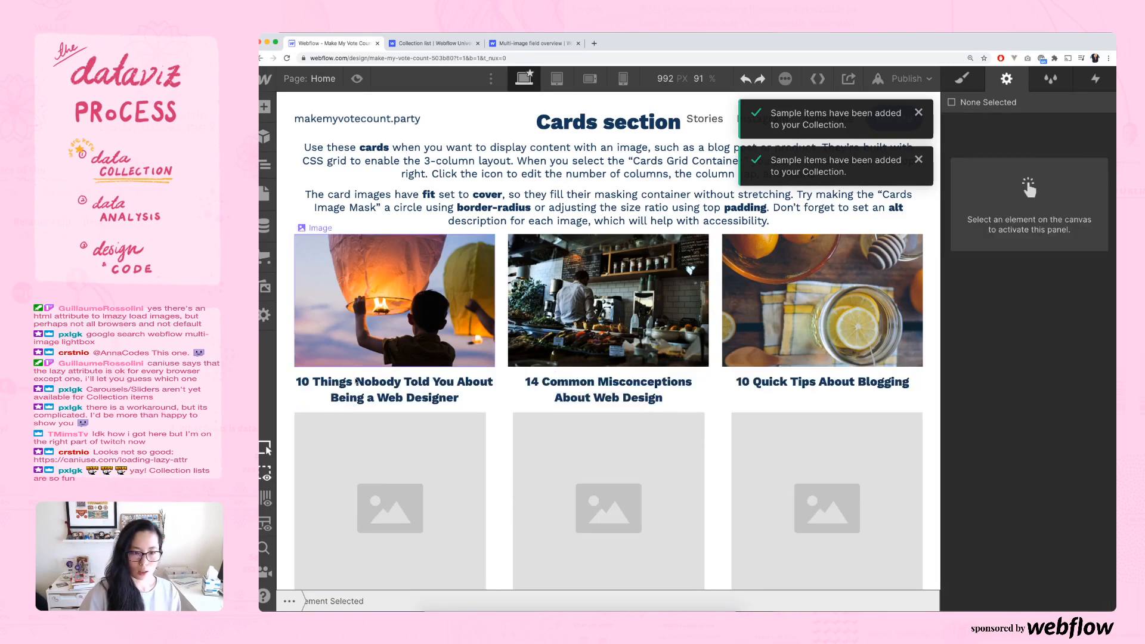
{"action": "left_click", "coordinate": [339, 394]}
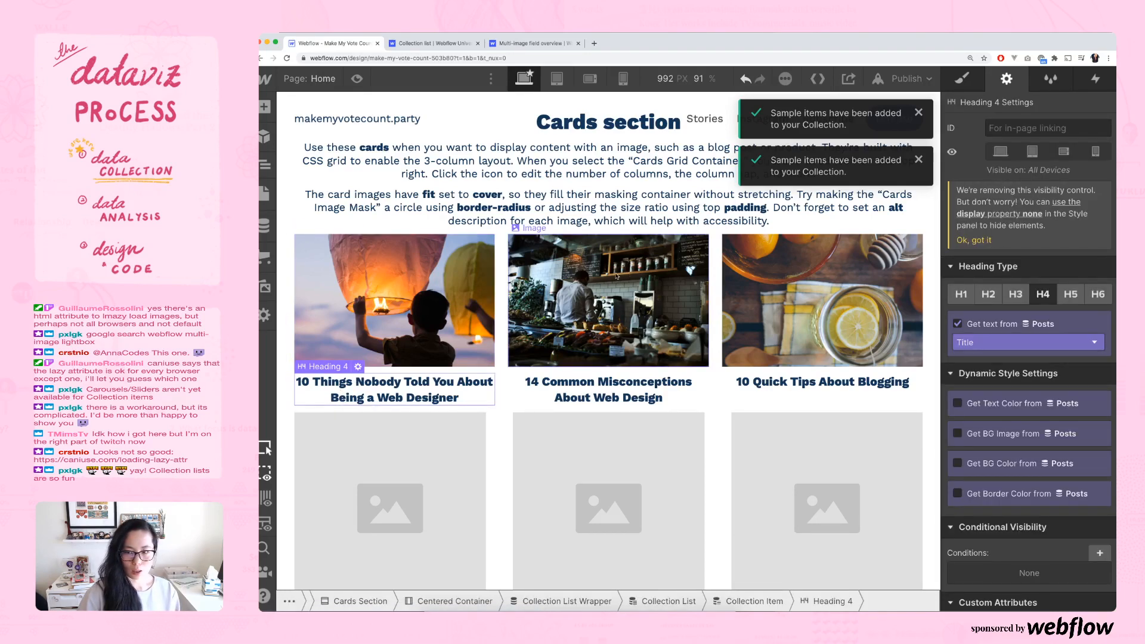
{"action": "scroll", "coordinate": [616, 287], "scroll_direction": "down", "scroll_amount": 3}
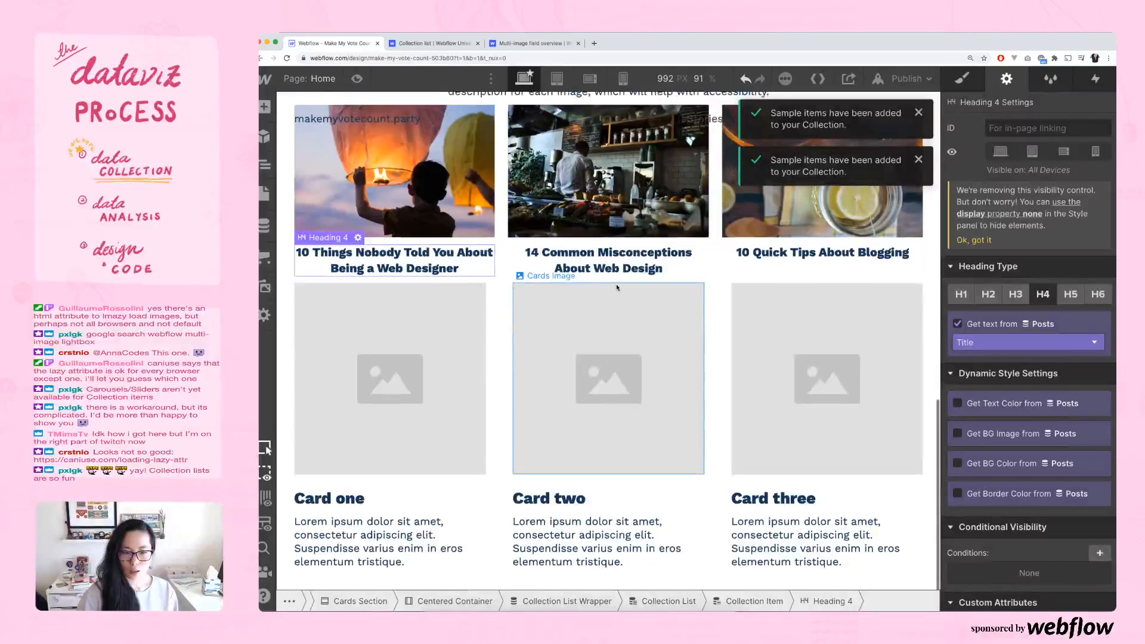
{"action": "scroll", "coordinate": [617, 288], "scroll_direction": "up", "scroll_amount": 1}
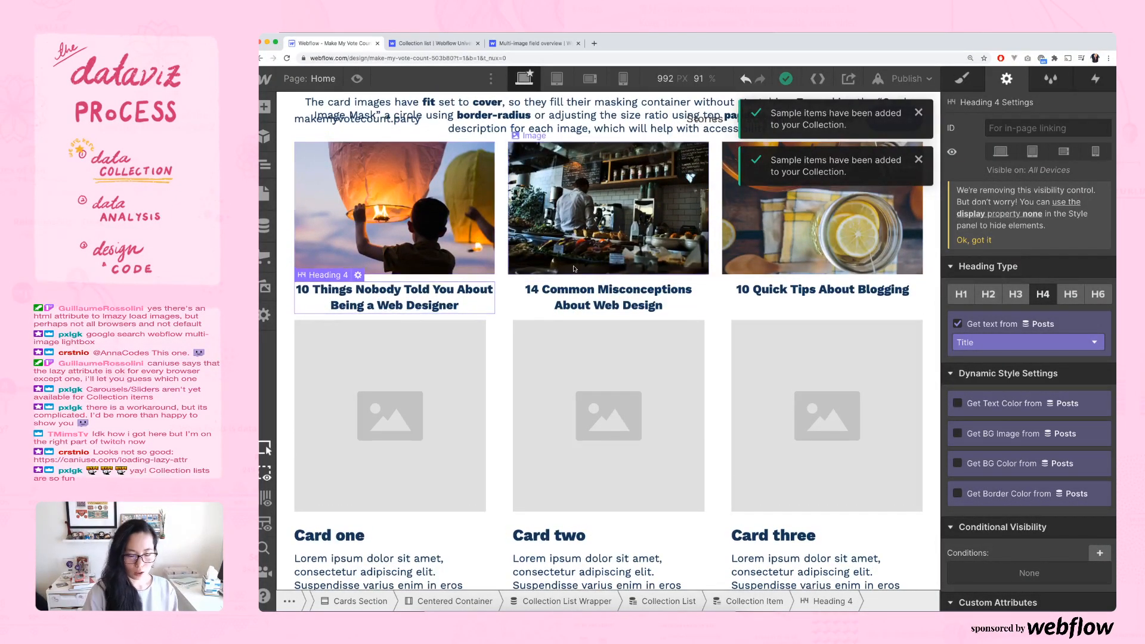
- Add a Paragraph element below the H4 heading in the Posts collection item
{"action": "key", "text": "super+e"}
{"action": "type", "text": "text"}
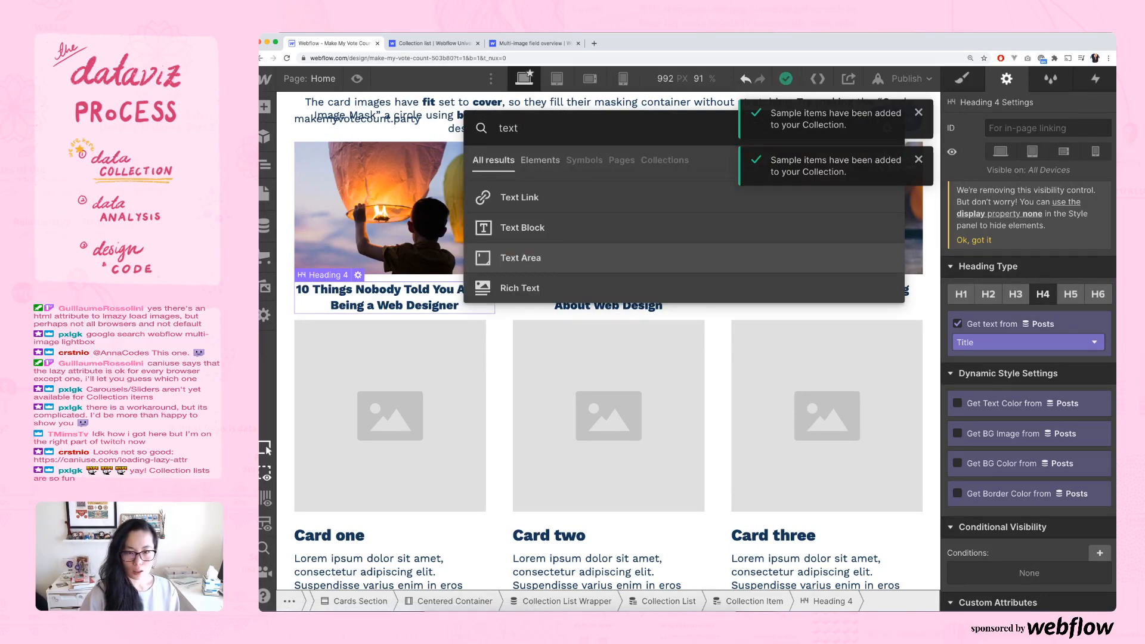
{"action": "key", "text": "BackSpace"}
{"action": "key", "text": "BackSpace"}
{"action": "key", "text": "BackSpace"}
{"action": "key", "text": "BackSpace"}
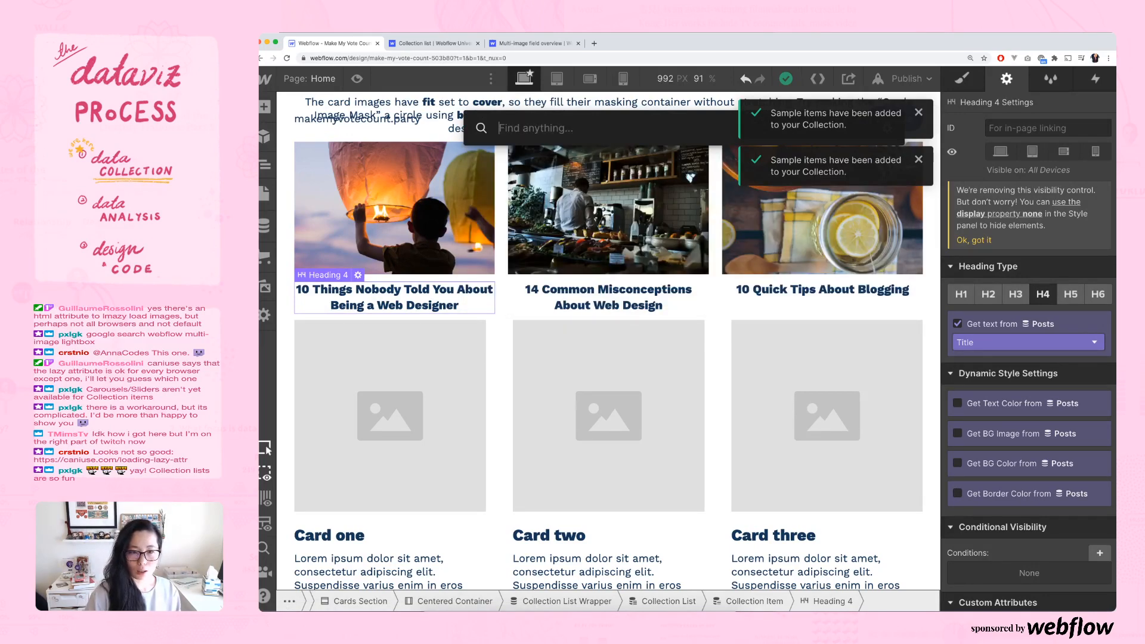
{"action": "type", "text": "div"}
{"action": "key", "text": "BackSpace"}
{"action": "key", "text": "BackSpace"}
{"action": "key", "text": "BackSpace"}
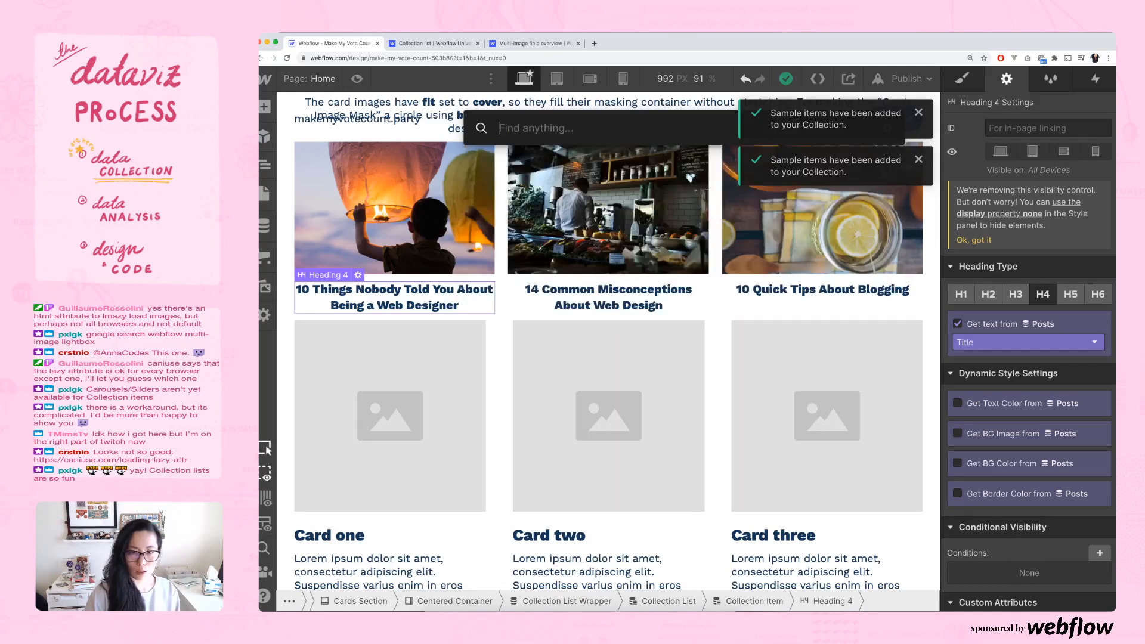
{"action": "type", "text": "p"}
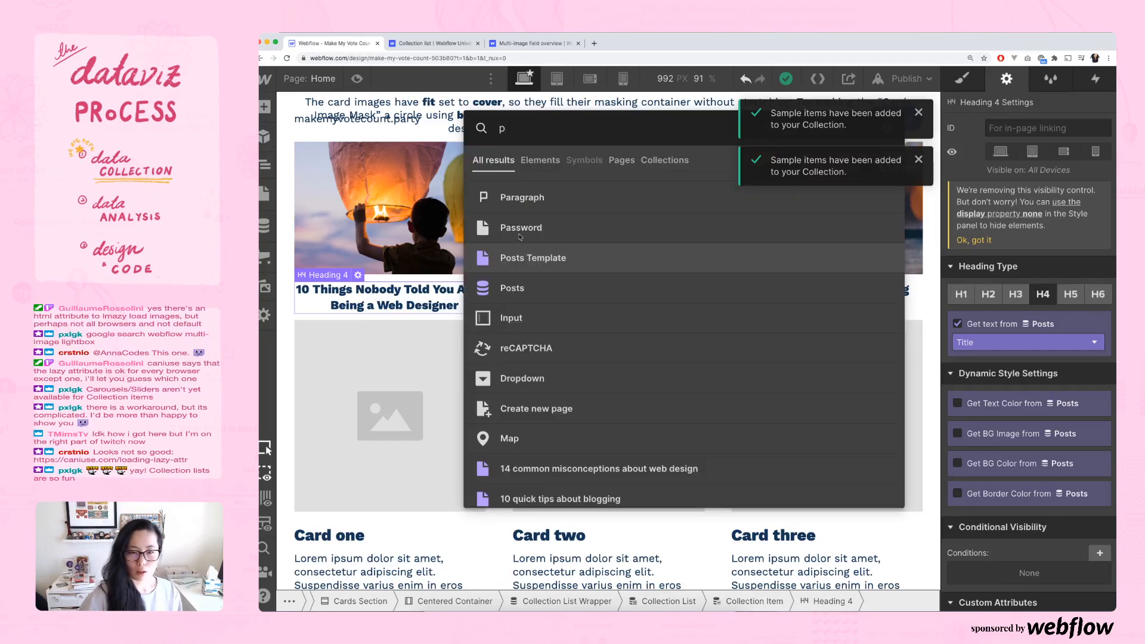
{"action": "key", "text": "Escape"}
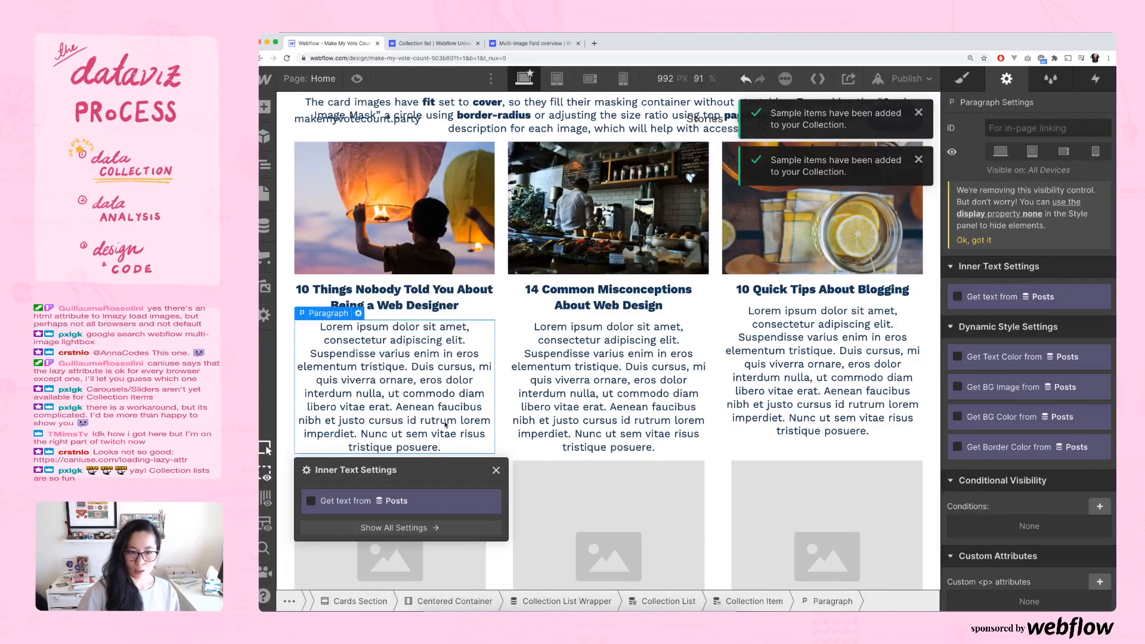
- Check which Posts fields can supply the paragraph's text and remove the paragraph from the collection item
{"action": "left_click", "coordinate": [377, 505]}
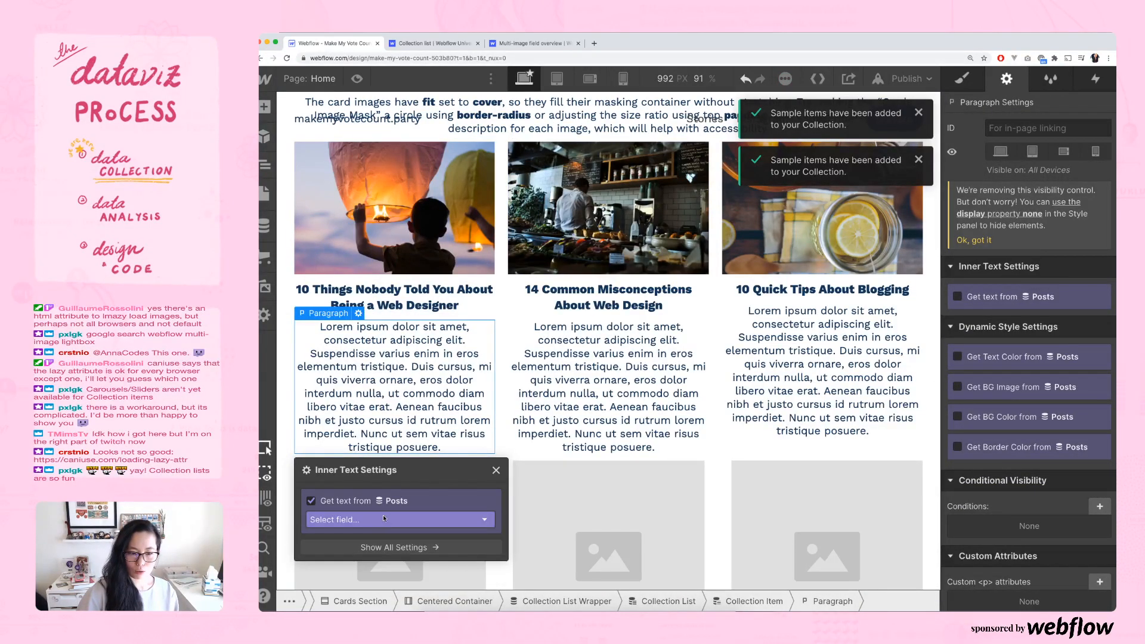
{"action": "left_click", "coordinate": [383, 518]}
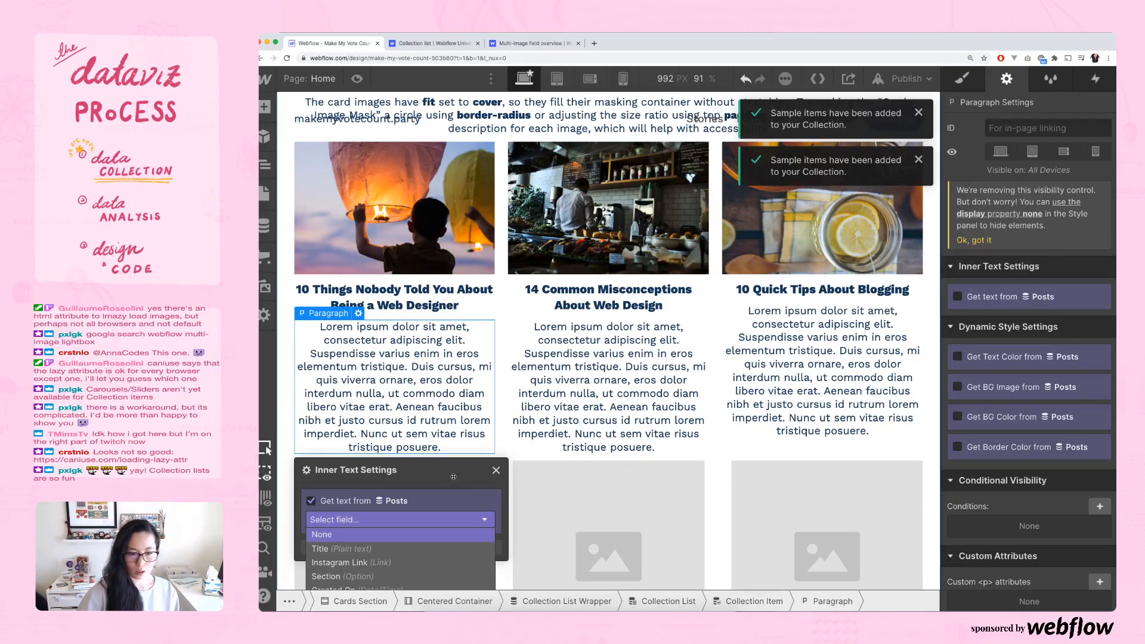
{"action": "left_click_drag", "start_coordinate": [453, 476], "coordinate": [600, 399]}
{"action": "left_click", "coordinate": [571, 442]}
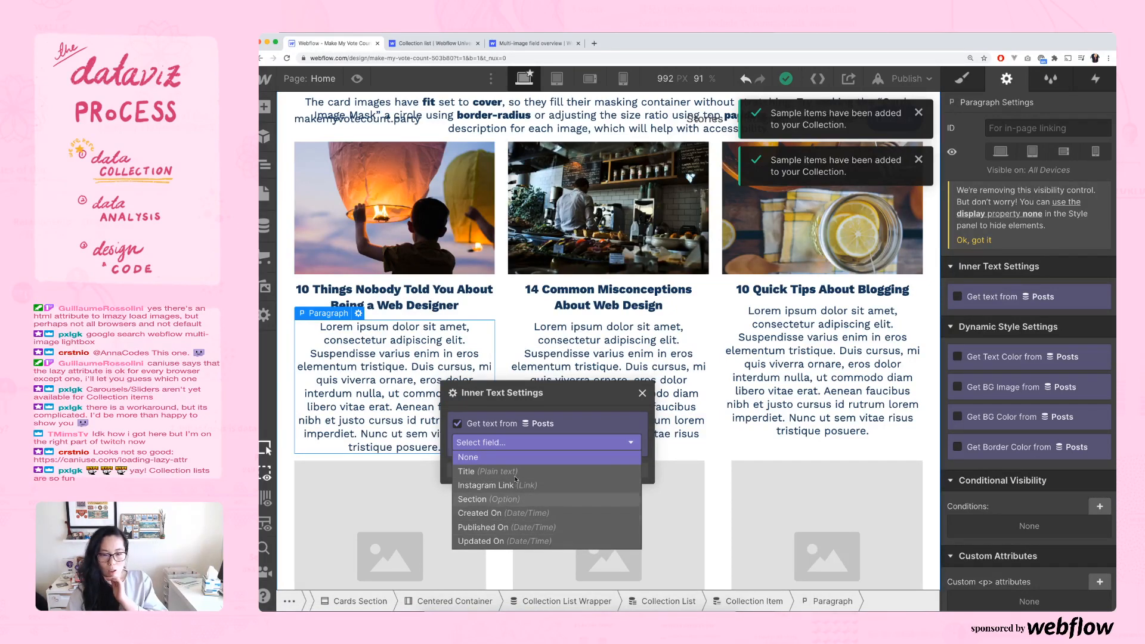
{"action": "left_click", "coordinate": [608, 410]}
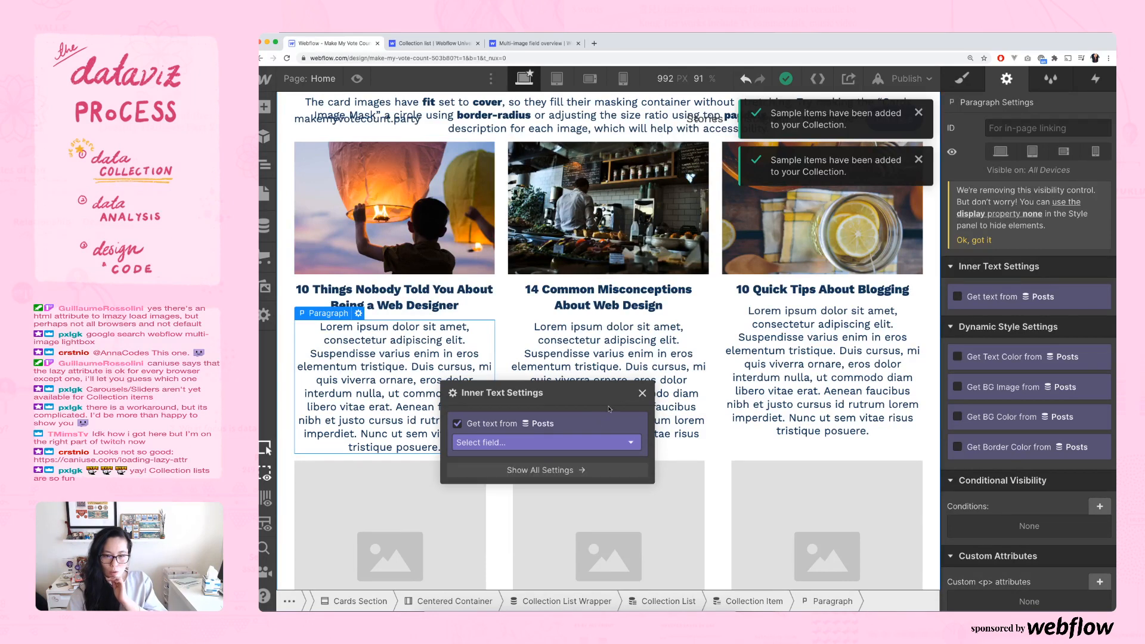
{"action": "left_click", "coordinate": [643, 393]}
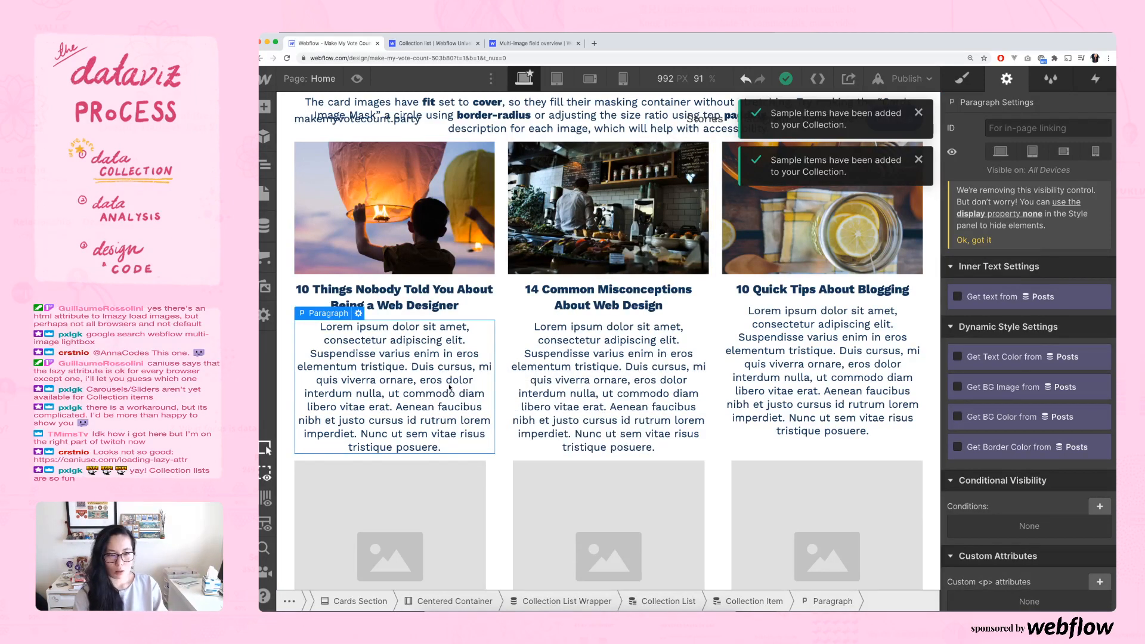
{"action": "key", "text": "Delete"}
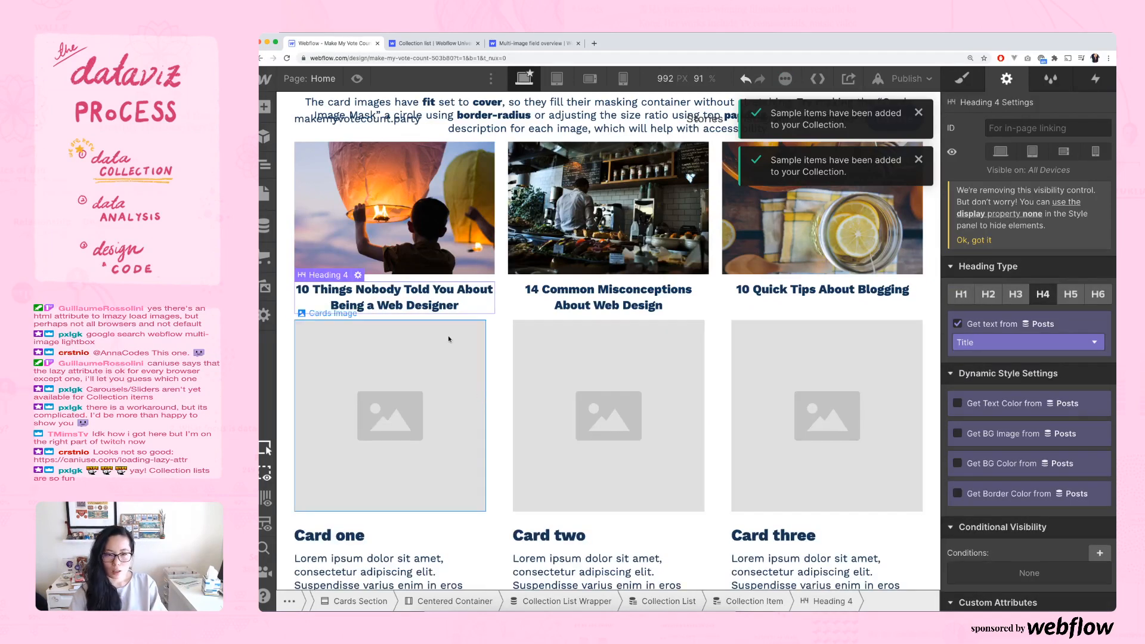
{"action": "scroll", "coordinate": [464, 311], "scroll_direction": "up", "scroll_amount": 3}
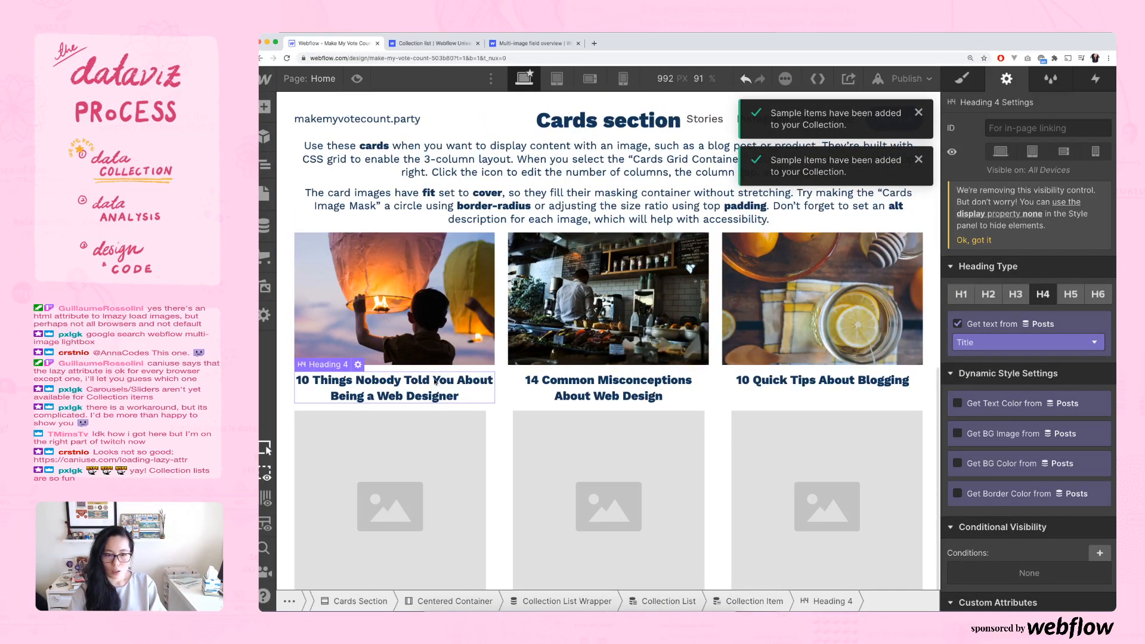
- Look through the Basic, Typography, CMS and Media elements that can be added to the page
{"action": "left_click", "coordinate": [265, 108]}
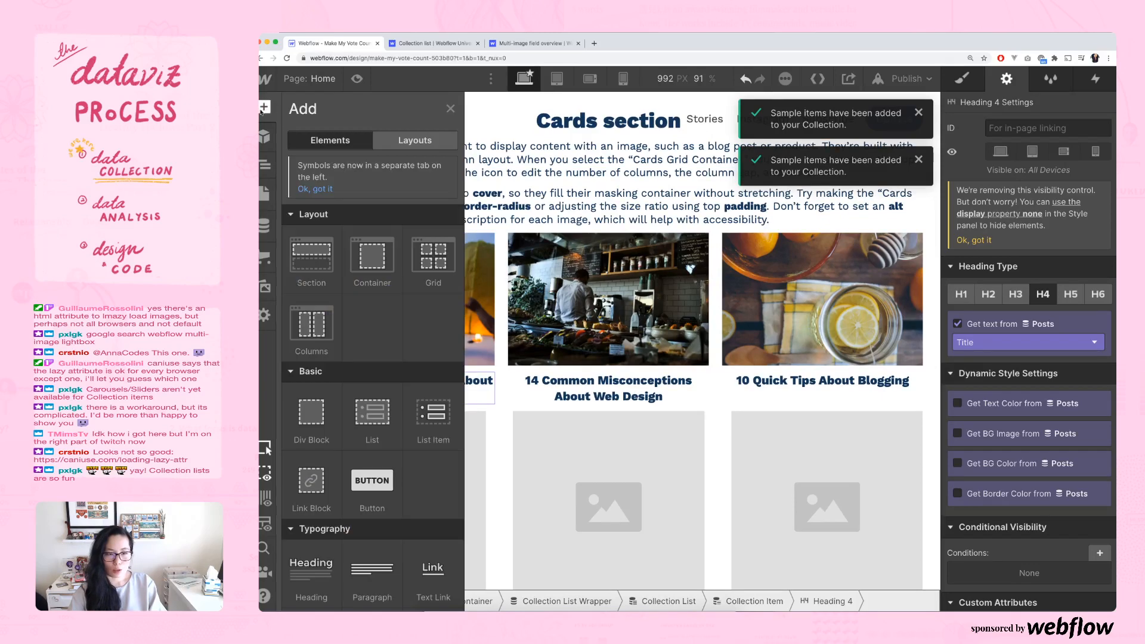
{"action": "scroll", "coordinate": [392, 282], "scroll_direction": "down", "scroll_amount": 3}
{"action": "scroll", "coordinate": [393, 282], "scroll_direction": "down", "scroll_amount": 3}
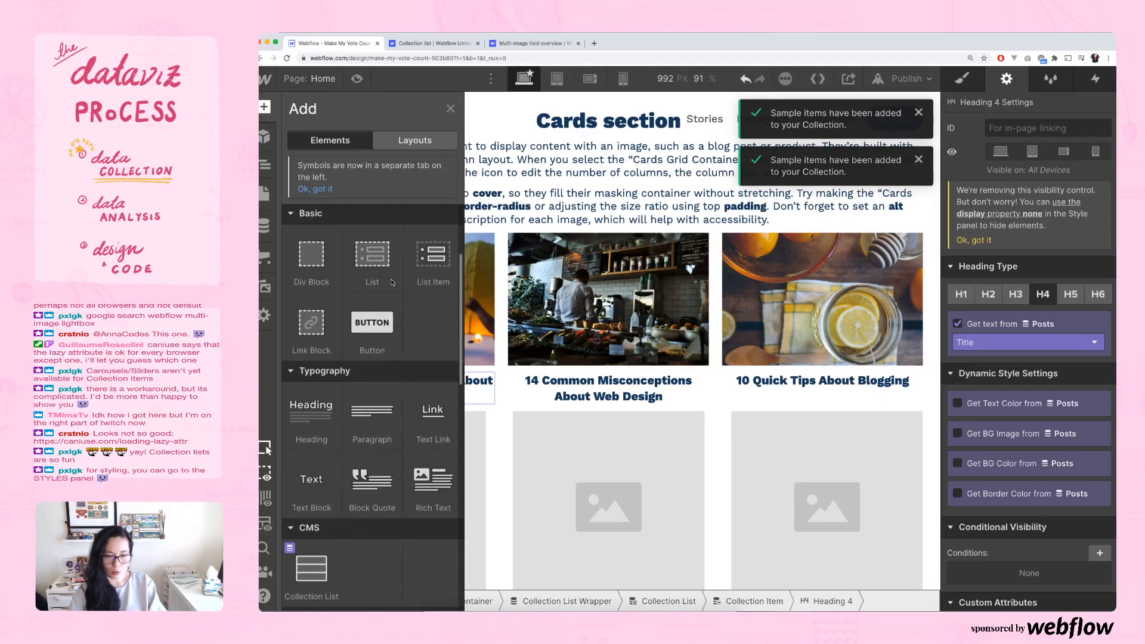
{"action": "scroll", "coordinate": [391, 280], "scroll_direction": "down", "scroll_amount": 1}
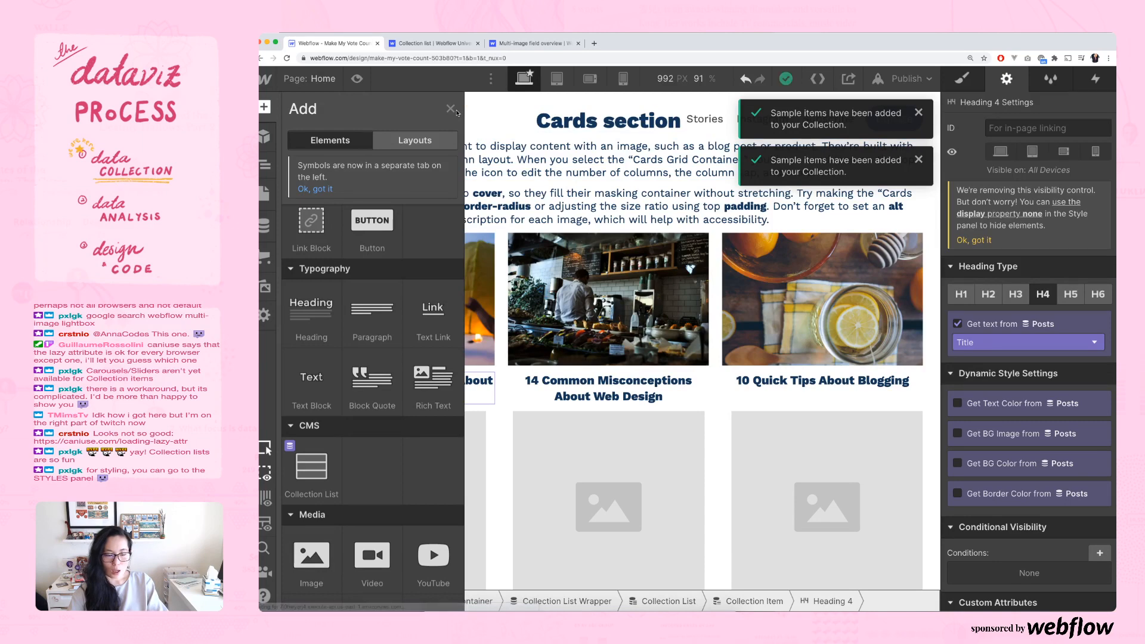
{"action": "left_click", "coordinate": [452, 110]}
- Left-align the text of the H4 heading in the Posts collection item
{"action": "scroll", "coordinate": [419, 296], "scroll_direction": "down", "scroll_amount": 1}
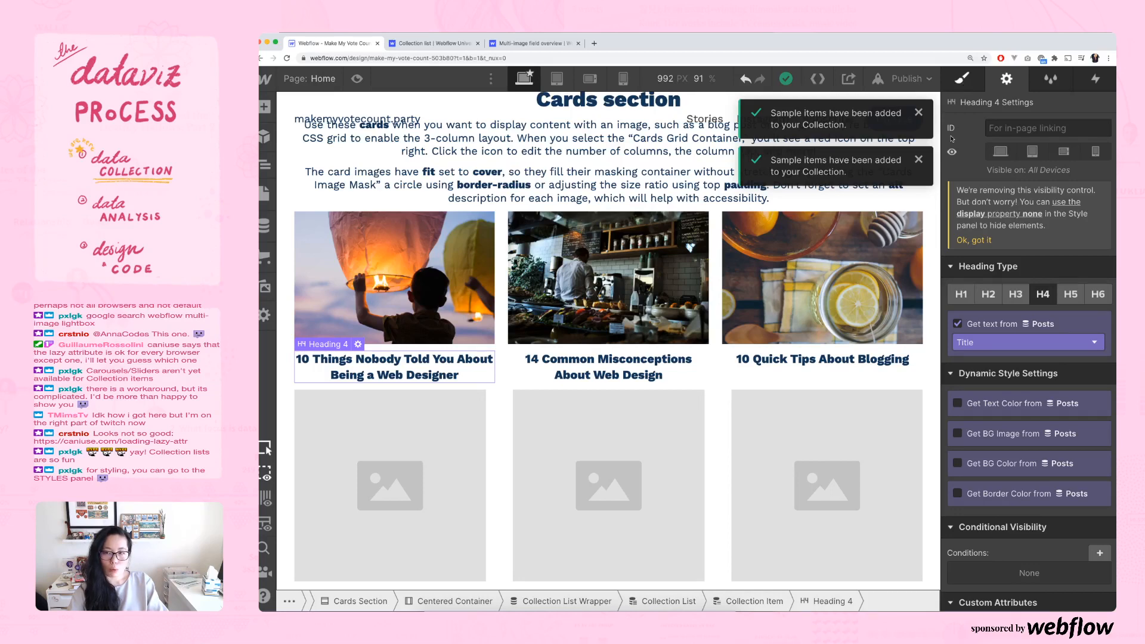
{"action": "left_click", "coordinate": [961, 79]}
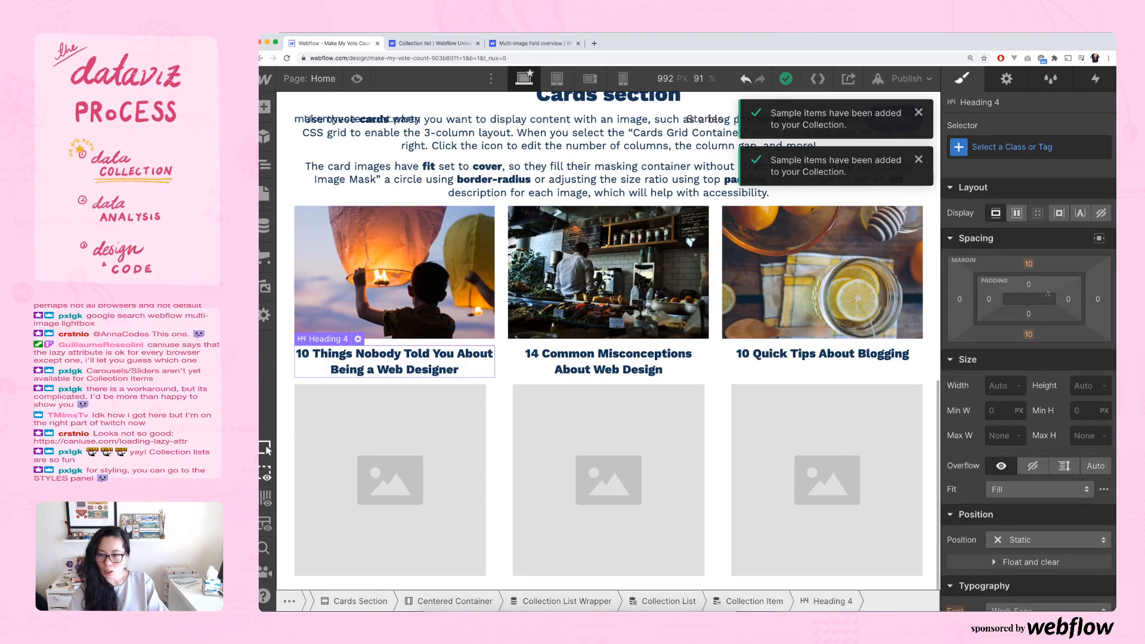
{"action": "scroll", "coordinate": [1046, 263], "scroll_direction": "down", "scroll_amount": 3}
{"action": "scroll", "coordinate": [1048, 295], "scroll_direction": "down", "scroll_amount": 1}
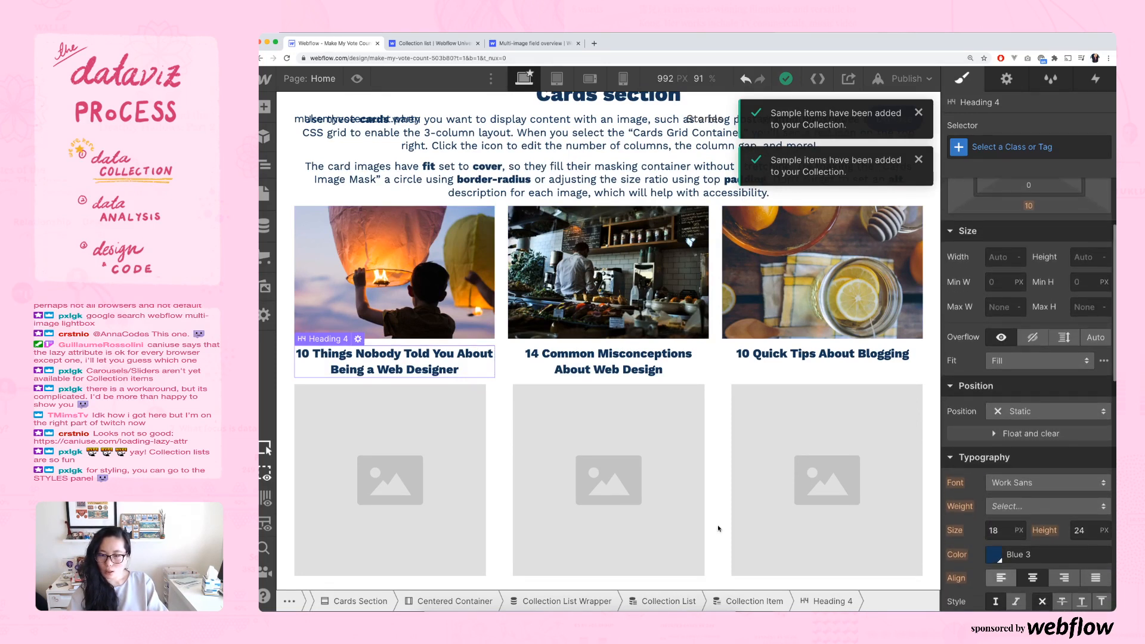
{"action": "left_click", "coordinate": [1001, 579]}
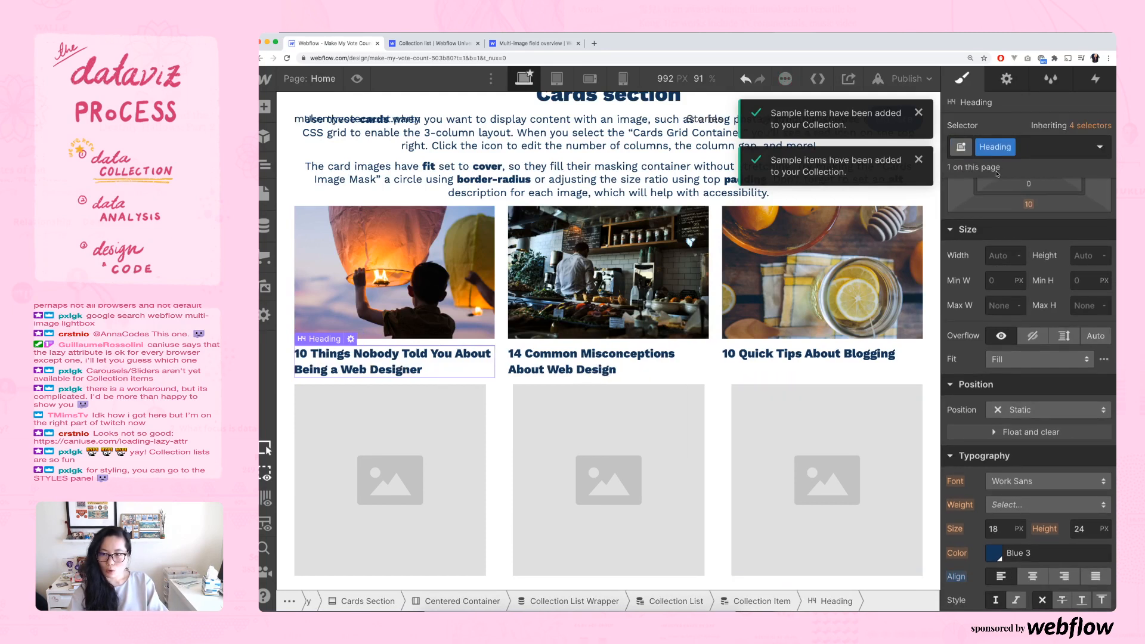
- Examine the heading's style properties from layout to effects, and consult the card layout in the Make My Vote Count design in Figma
{"action": "scroll", "coordinate": [996, 238], "scroll_direction": "up", "scroll_amount": 3}
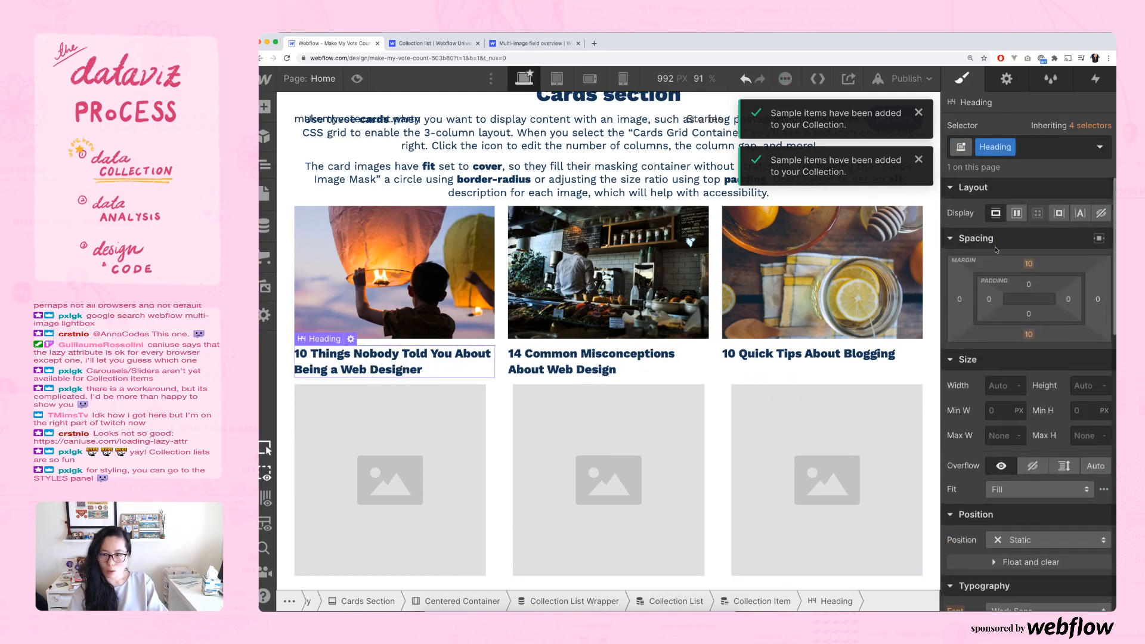
{"action": "scroll", "coordinate": [997, 249], "scroll_direction": "down", "scroll_amount": 5}
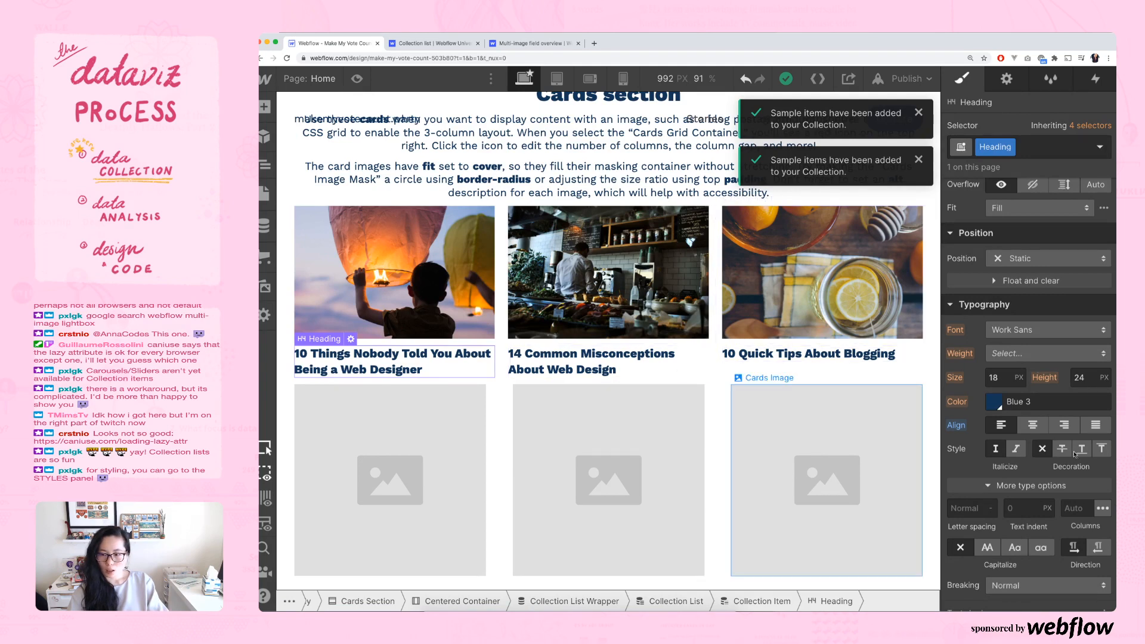
{"action": "scroll", "coordinate": [1075, 451], "scroll_direction": "down", "scroll_amount": 5}
{"action": "scroll", "coordinate": [1075, 452], "scroll_direction": "down", "scroll_amount": 4}
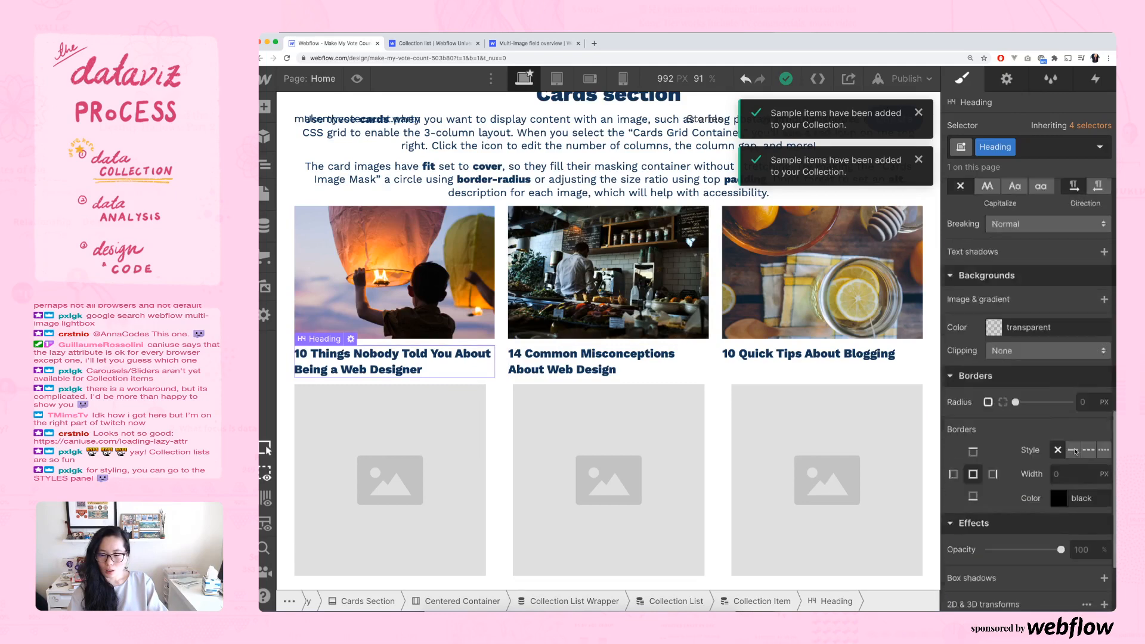
{"action": "key", "text": "super+grave"}
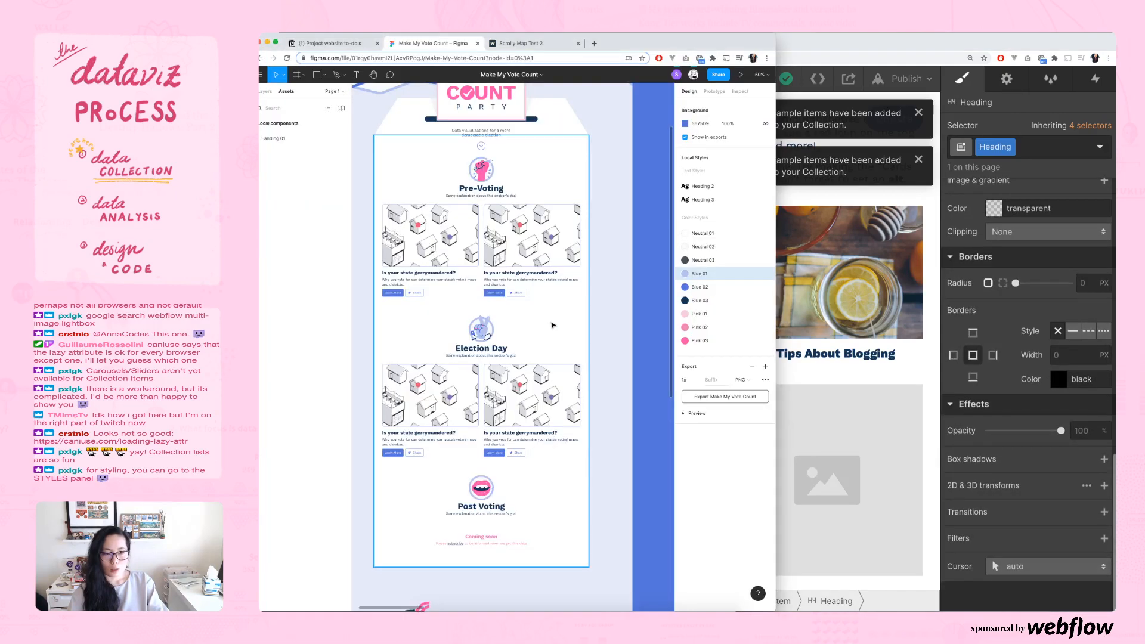
{"action": "key", "text": "super+grave"}
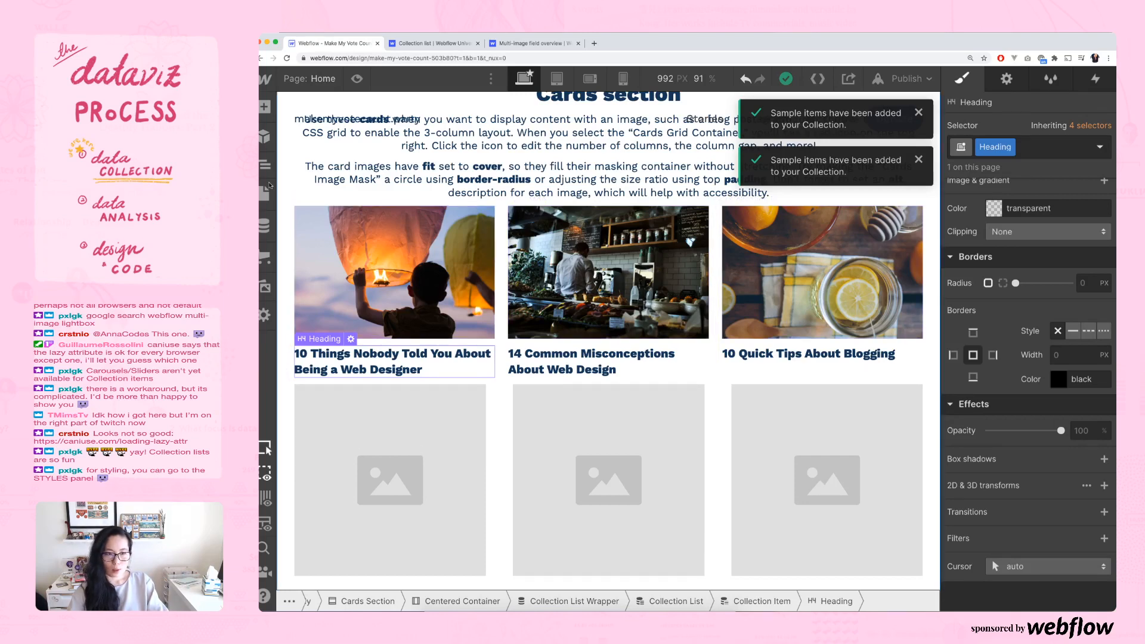
- Delete the Cards Grid Container with its placeholder cards from the Cards Section
{"action": "left_click", "coordinate": [266, 168]}
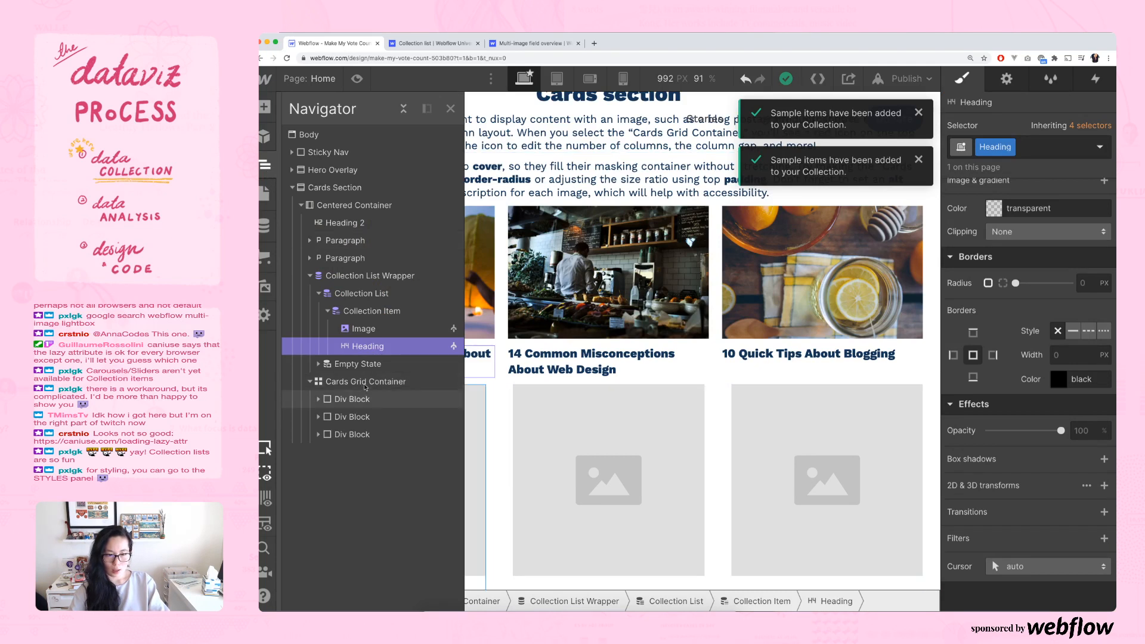
{"action": "left_click", "coordinate": [401, 383]}
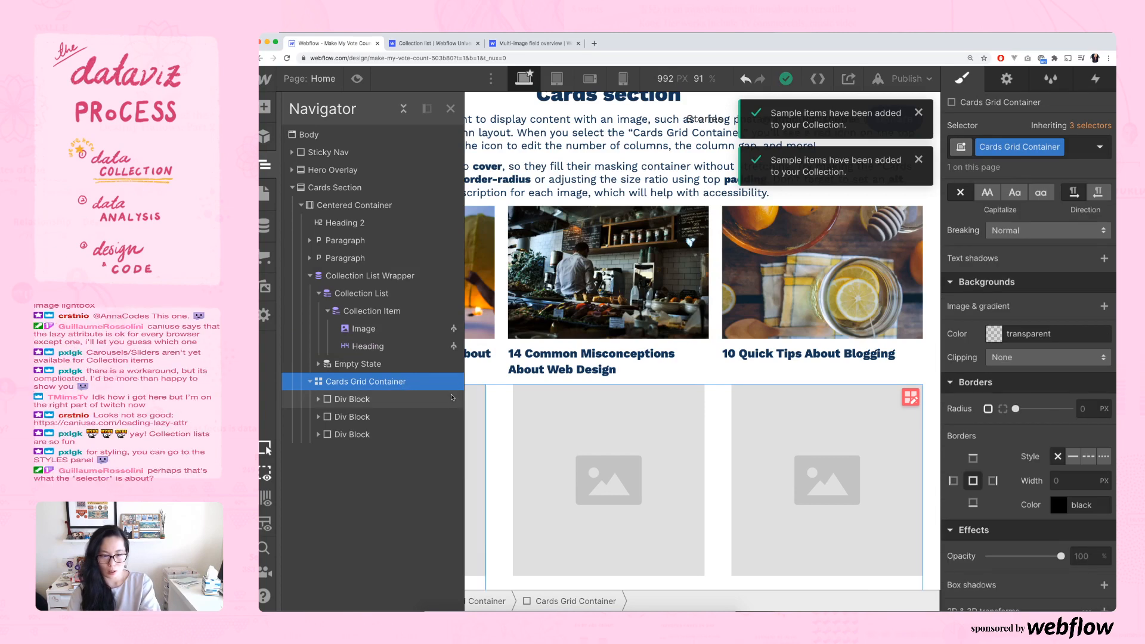
{"action": "key", "text": "Delete"}
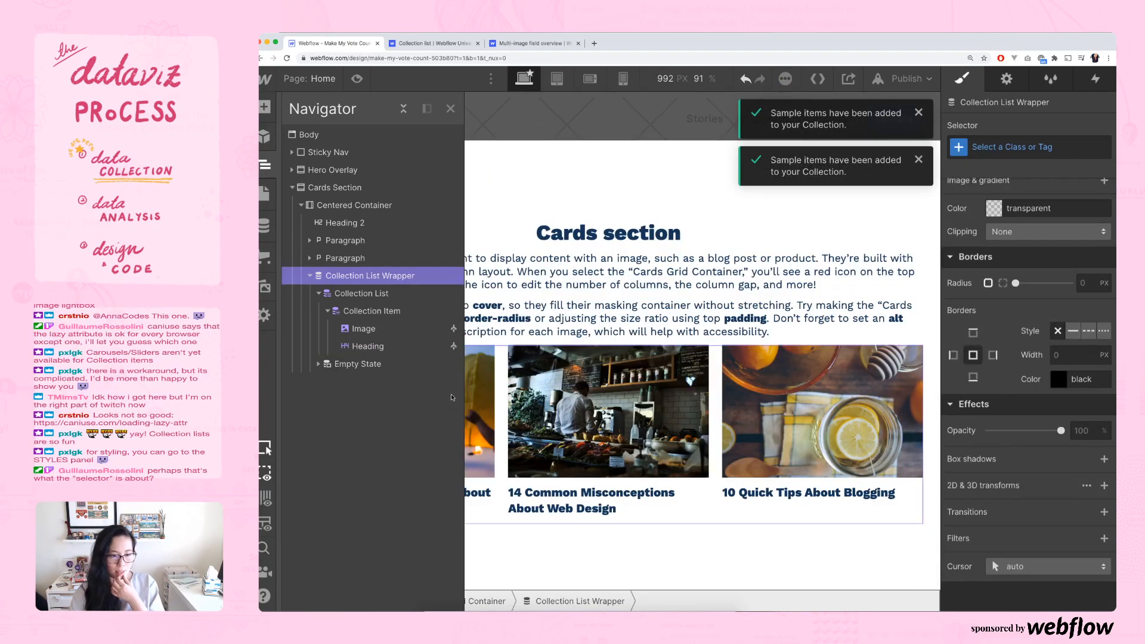
- Inspect the Cards Section and the title heading in the first item of the Posts collection list
{"action": "left_click", "coordinate": [553, 173]}
{"action": "left_click", "coordinate": [552, 179]}
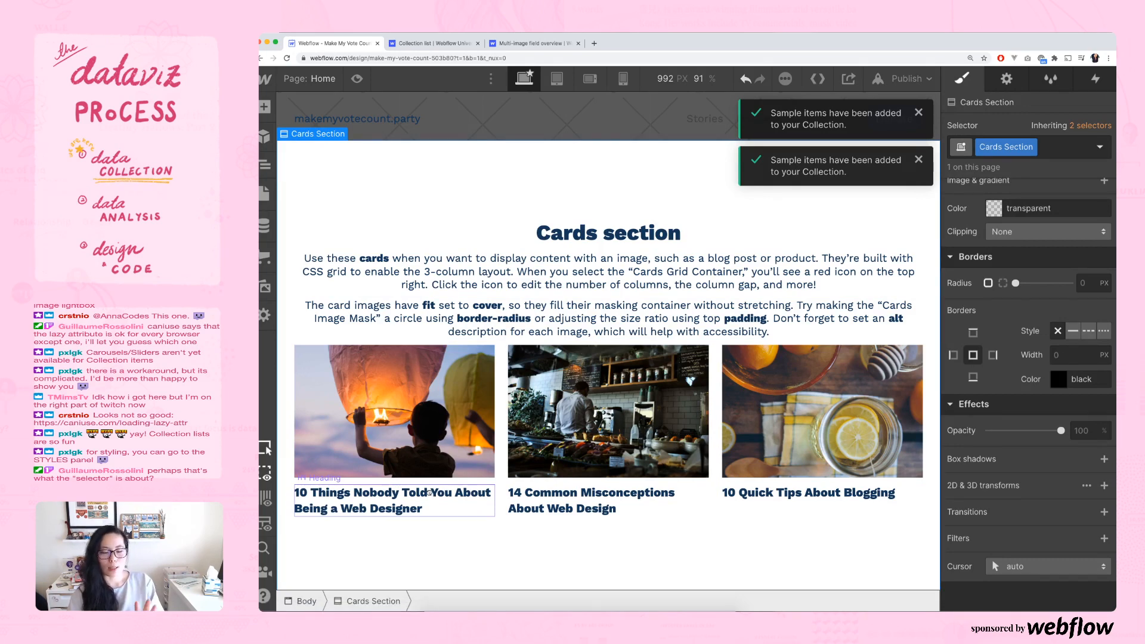
{"action": "left_click", "coordinate": [430, 494]}
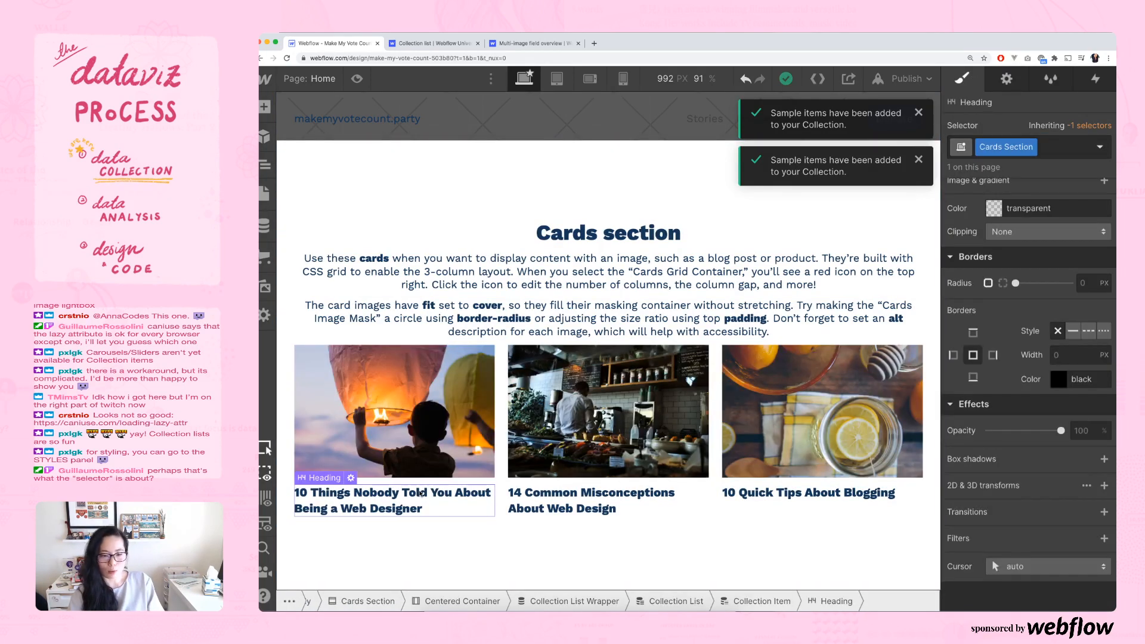
{"action": "left_click_drag", "start_coordinate": [420, 494], "coordinate": [420, 506]}
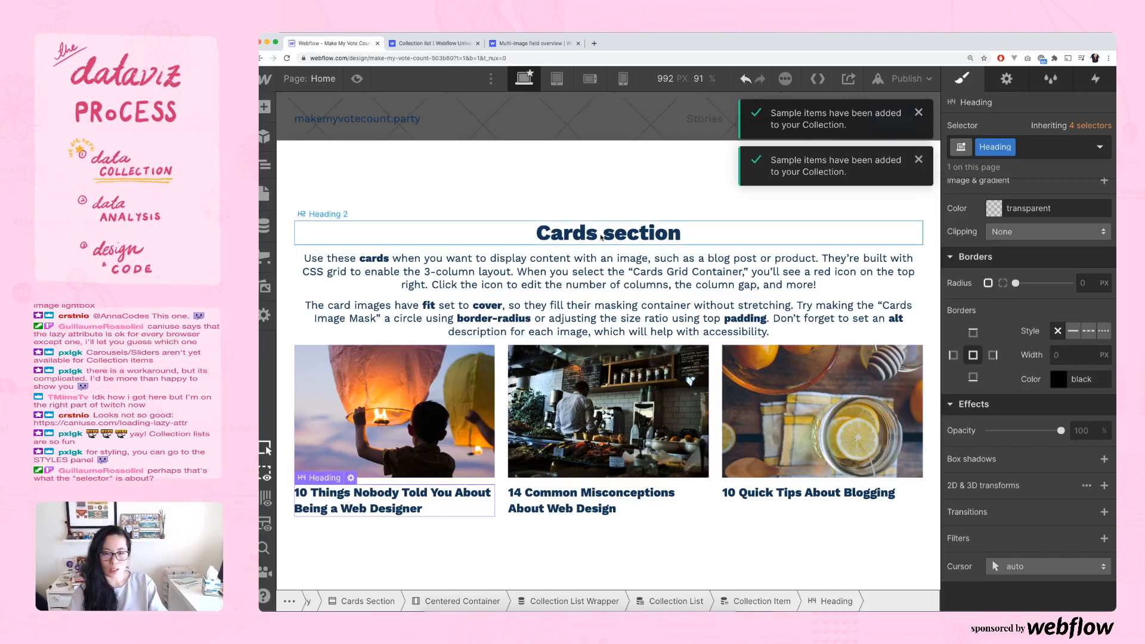
- Move the "Cards section" heading below the collection list, and restore it to the start of the Centered Container
{"action": "left_click_drag", "start_coordinate": [555, 233], "coordinate": [715, 345]}
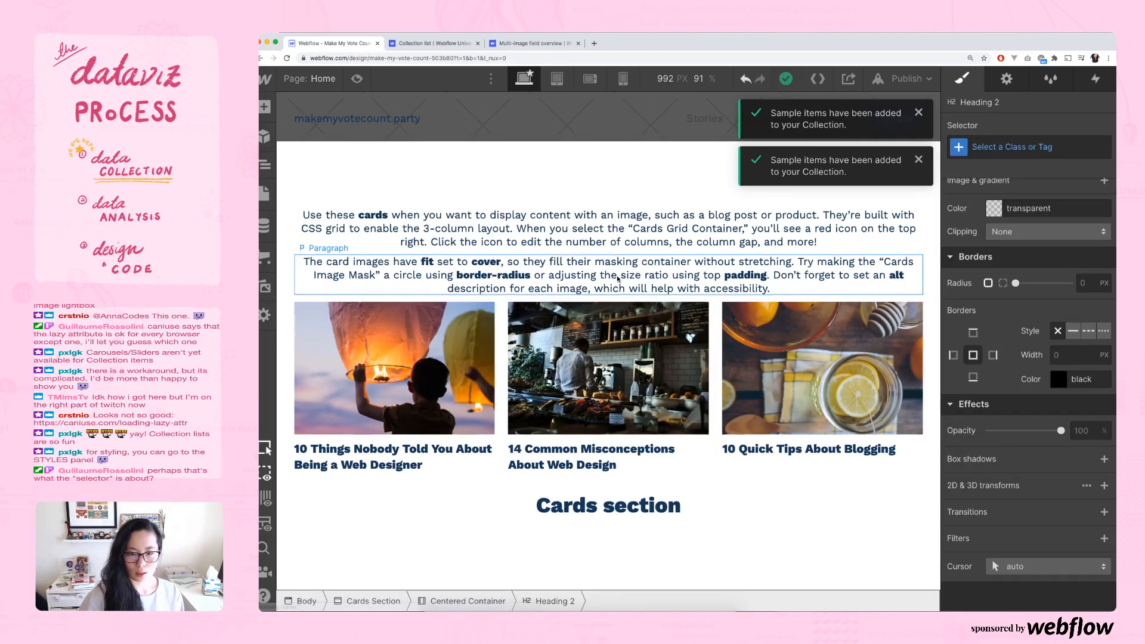
{"action": "left_click", "coordinate": [264, 165]}
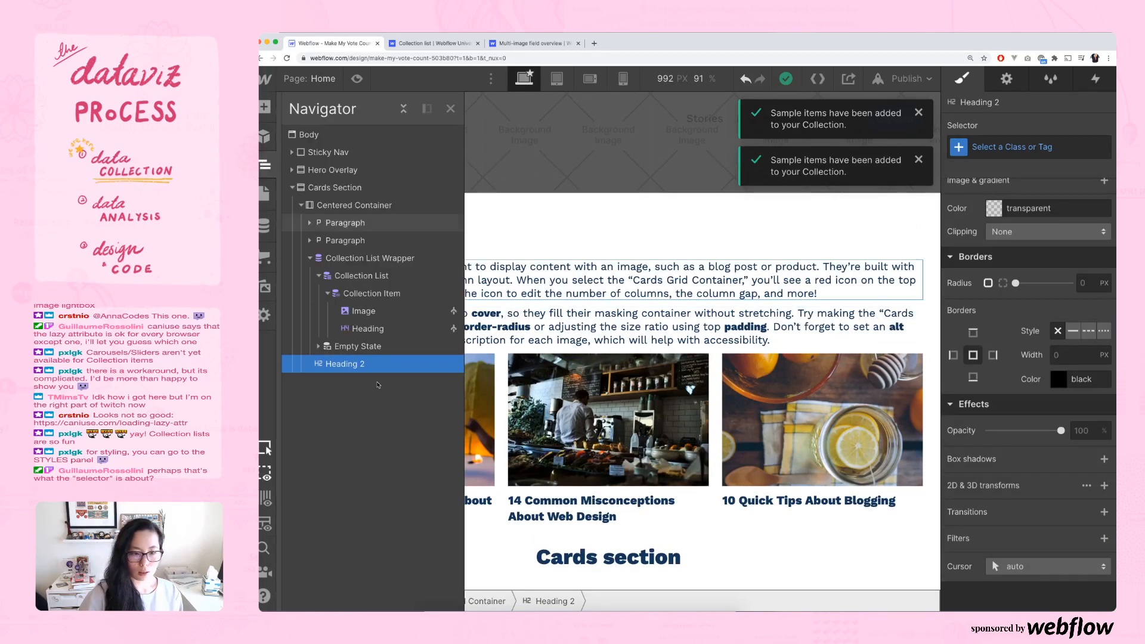
{"action": "left_click_drag", "start_coordinate": [362, 245], "coordinate": [368, 217]}
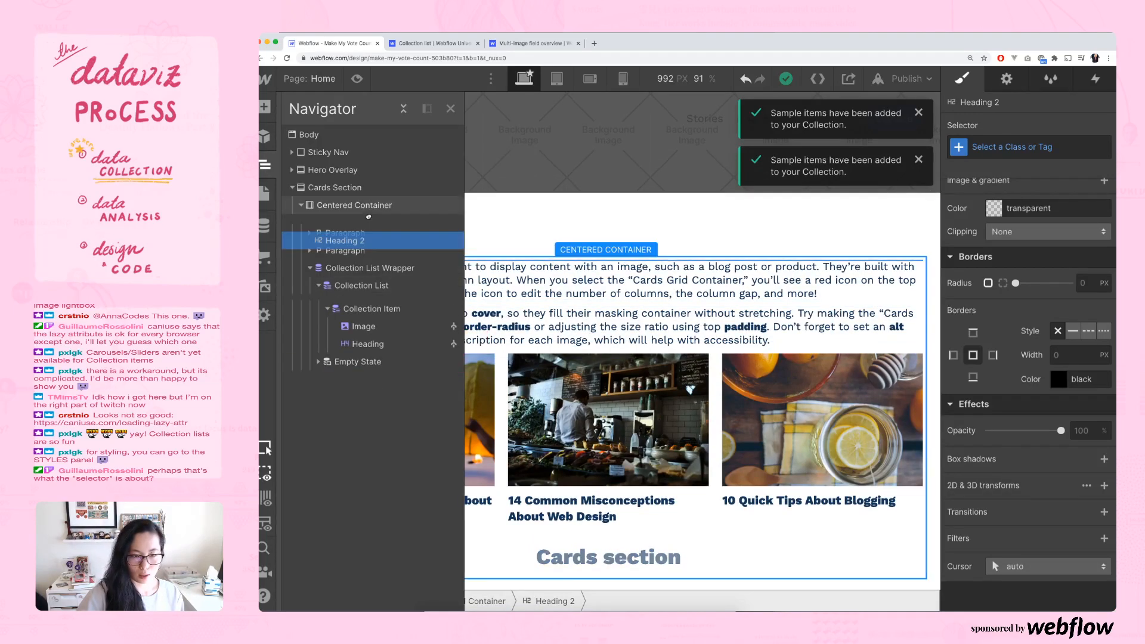
{"action": "left_click_drag", "start_coordinate": [344, 267], "coordinate": [358, 260]}
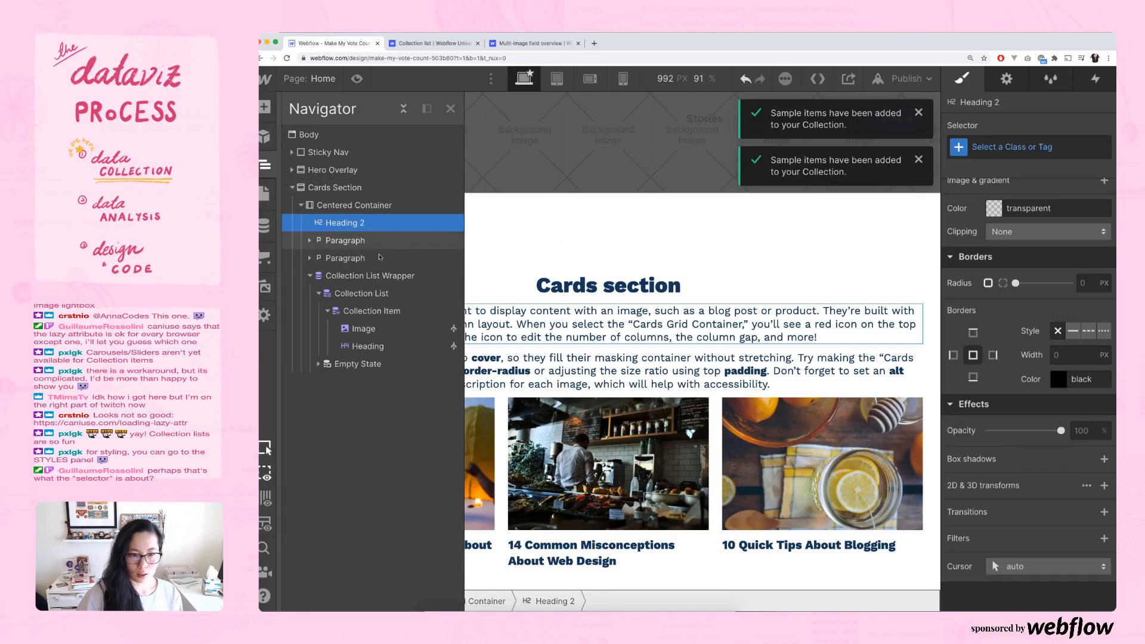
- Select the second Paragraph in the Centered Container, and consult the section layout of the Make My Vote Count design in Figma
{"action": "left_click", "coordinate": [362, 258]}
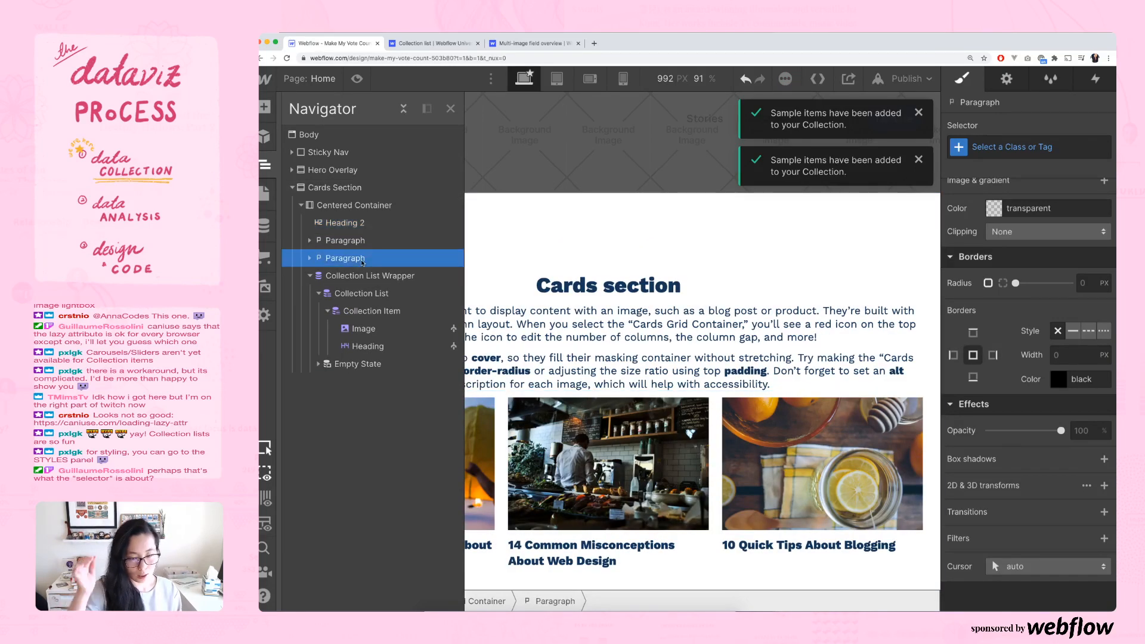
{"action": "key", "text": "super+Tab"}
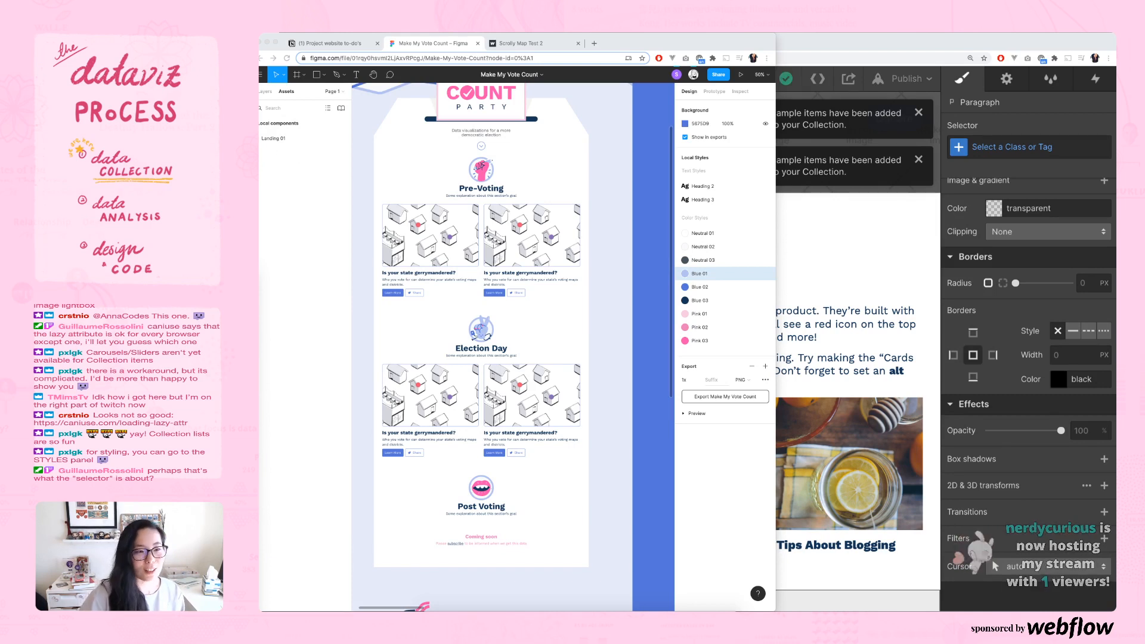
{"action": "left_click", "coordinate": [296, 180]}
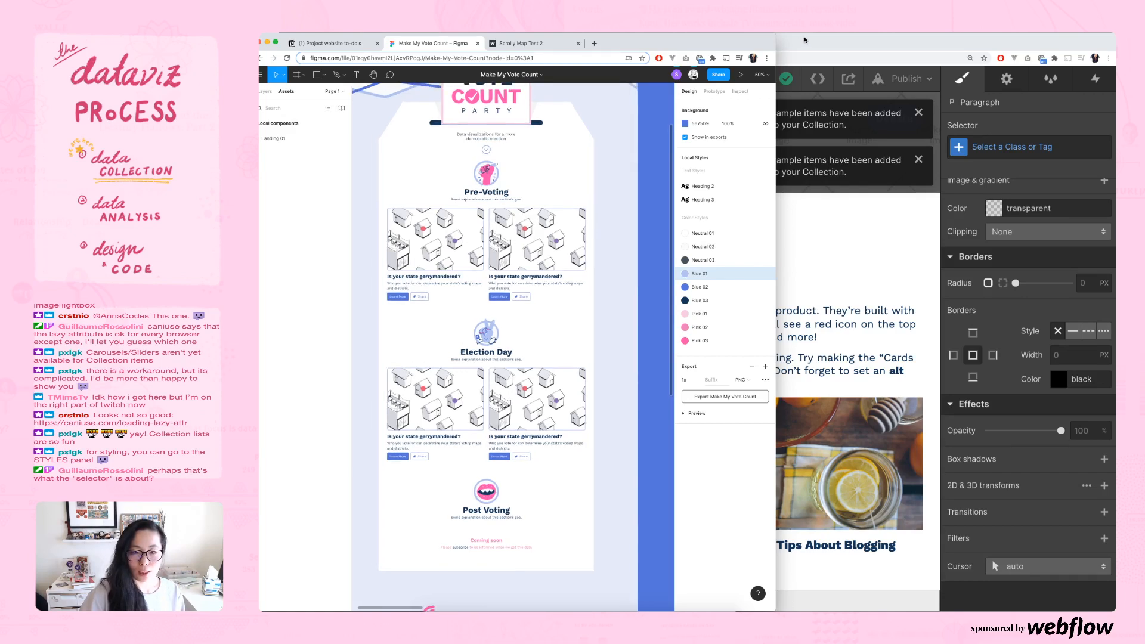
{"action": "left_click", "coordinate": [798, 58]}
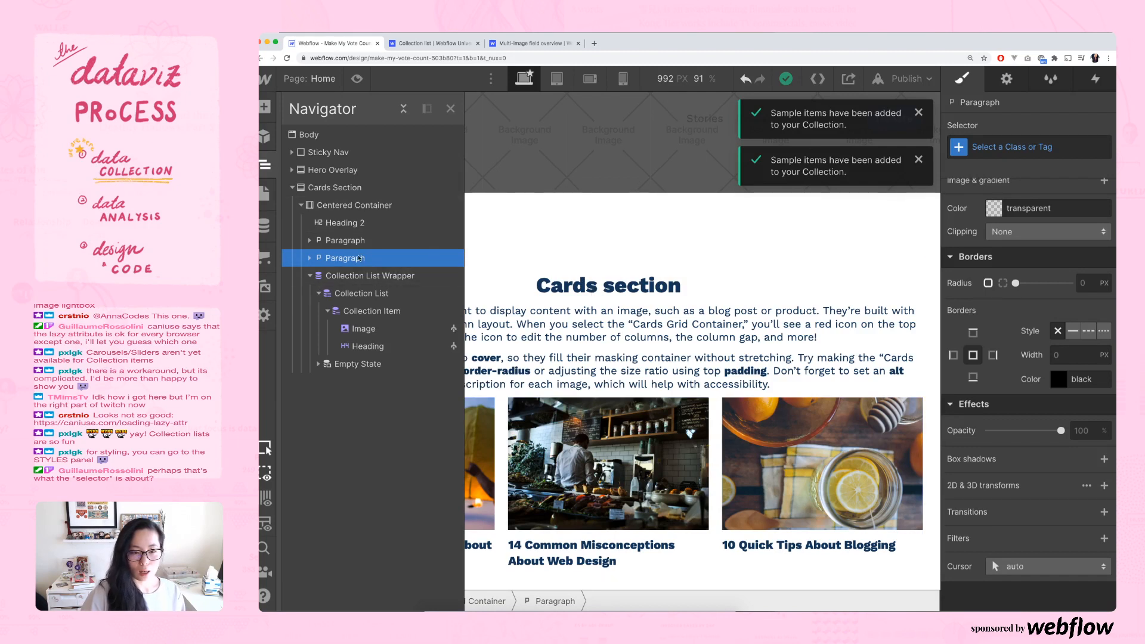
{"action": "right_click", "coordinate": [339, 260]}
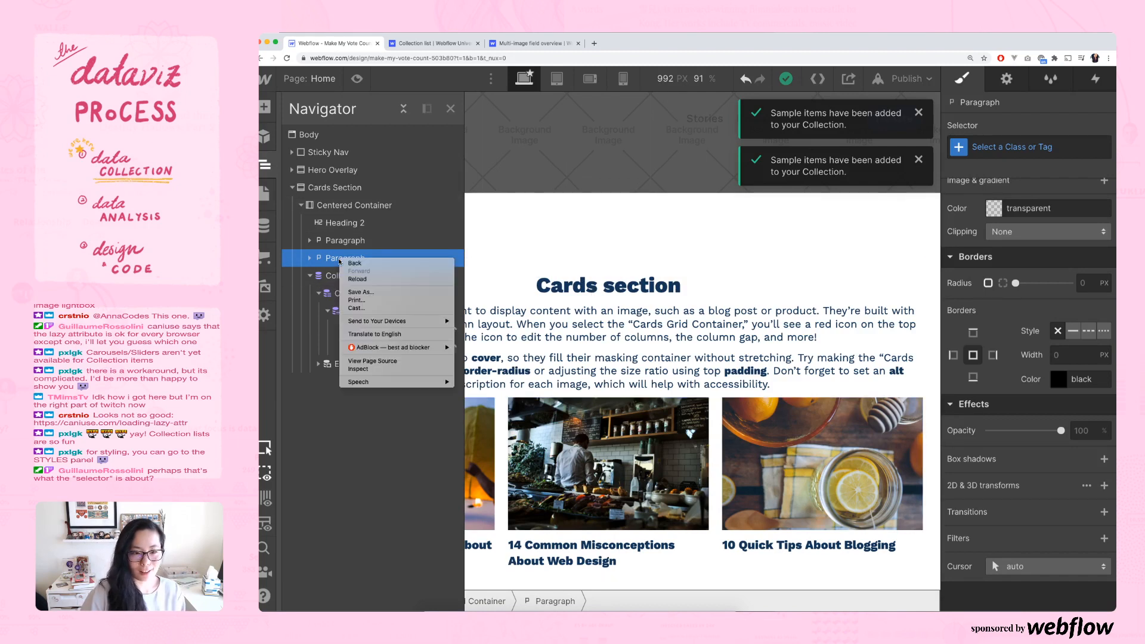
{"action": "left_click", "coordinate": [343, 258]}
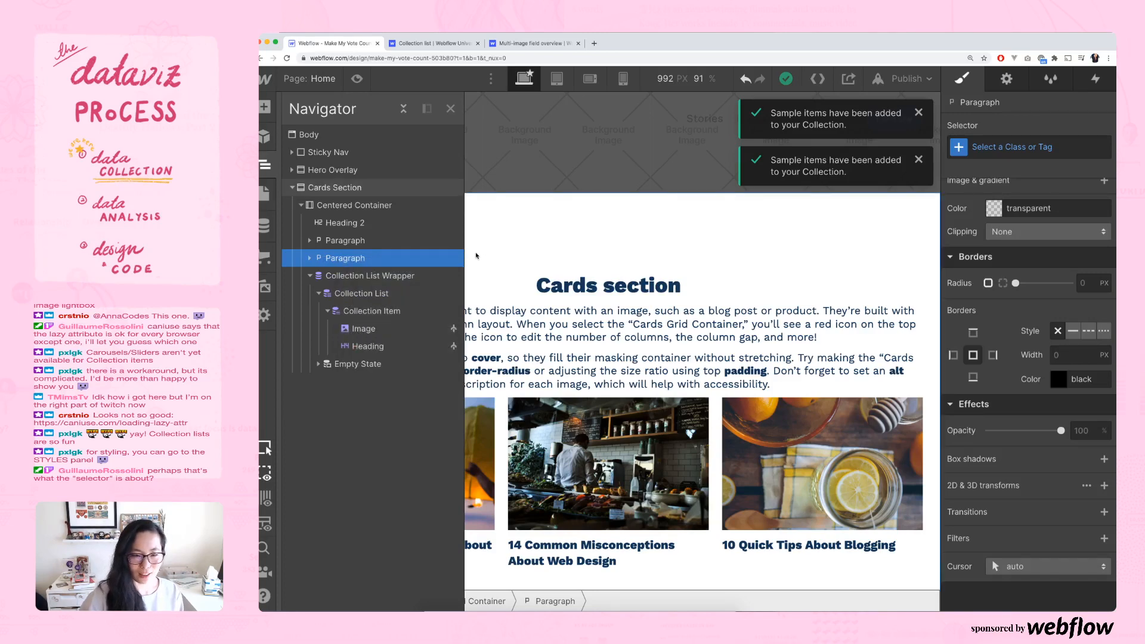
{"action": "left_click", "coordinate": [518, 234]}
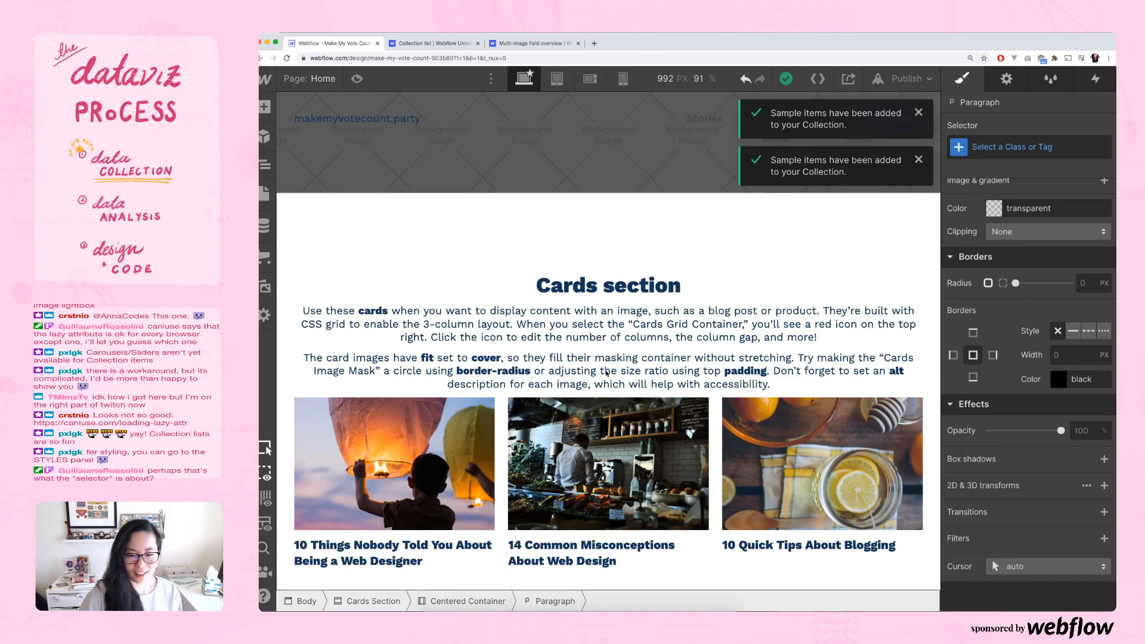
- Check the canvas width and scale settings, and dismiss the two sample-items notifications covering the navigation links
{"action": "scroll", "coordinate": [607, 374], "scroll_direction": "down", "scroll_amount": 1}
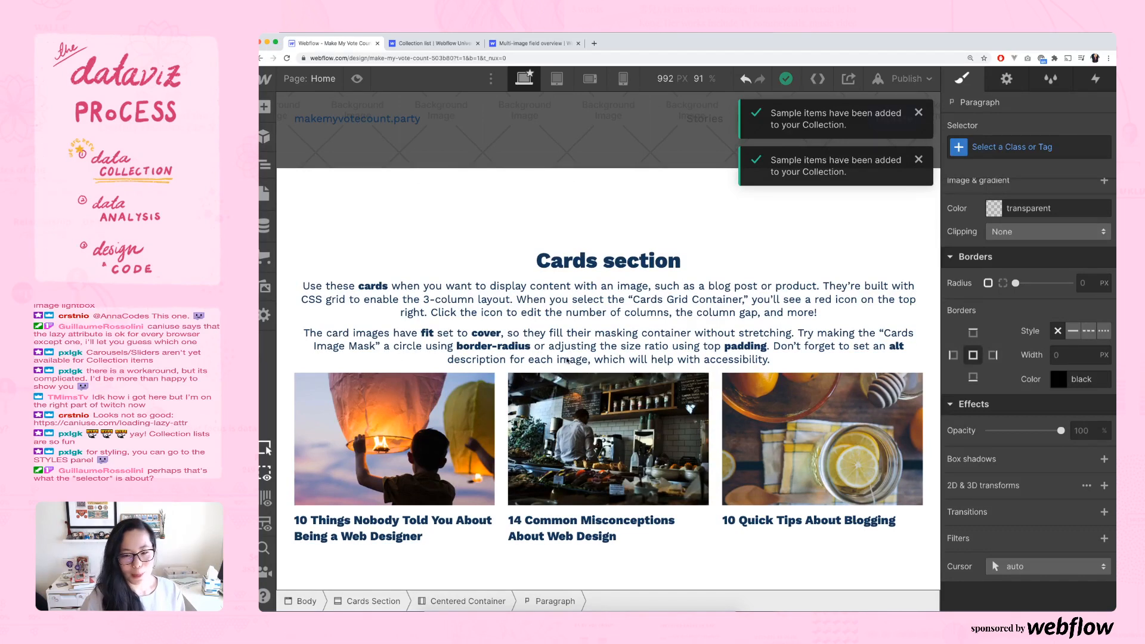
{"action": "scroll", "coordinate": [593, 271], "scroll_direction": "down", "scroll_amount": 1}
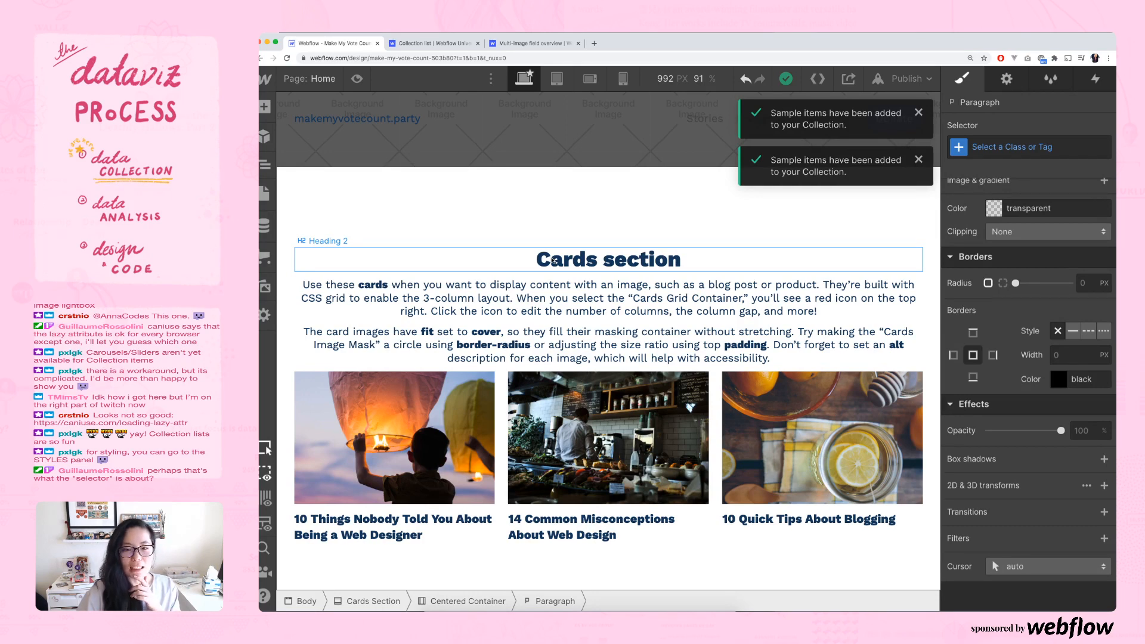
{"action": "scroll", "coordinate": [553, 261], "scroll_direction": "down", "scroll_amount": 1}
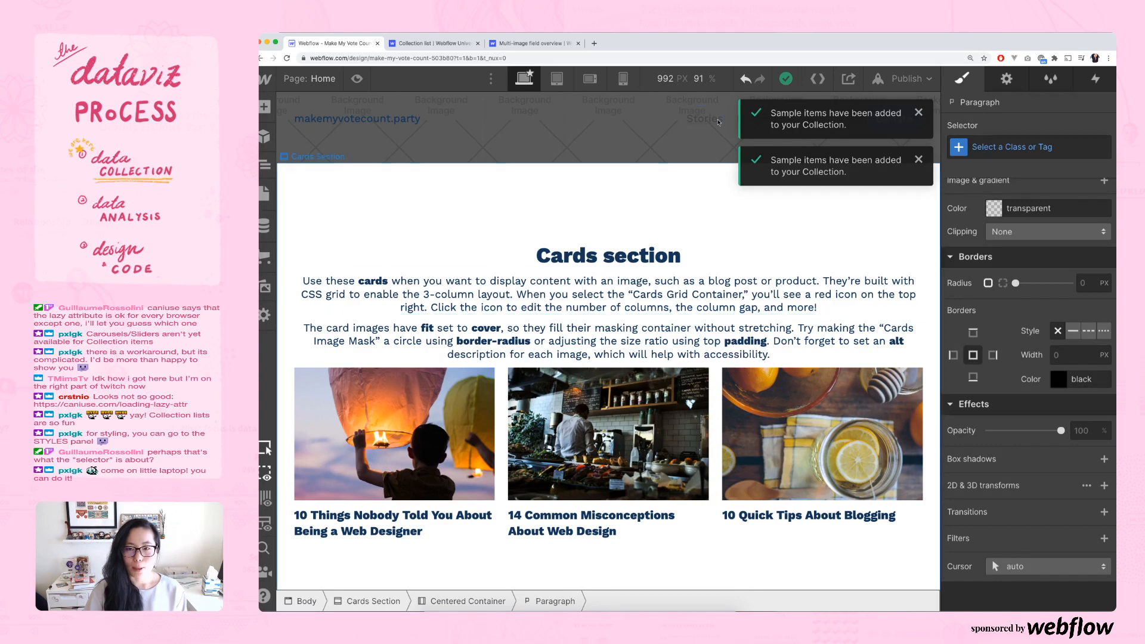
{"action": "left_click", "coordinate": [714, 79]}
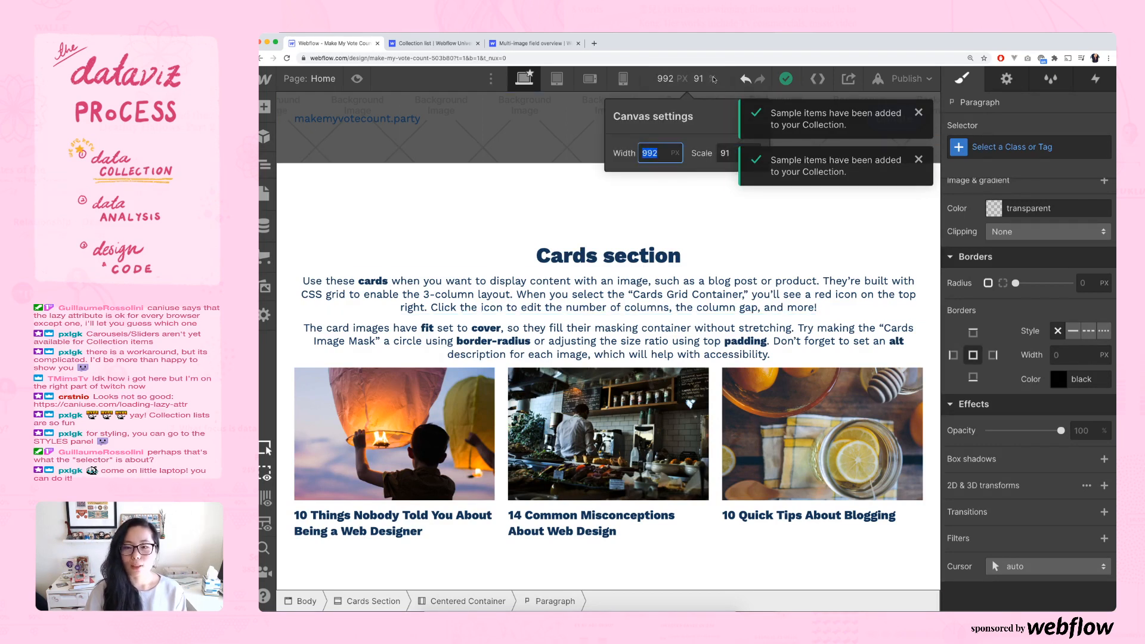
{"action": "left_click", "coordinate": [714, 80]}
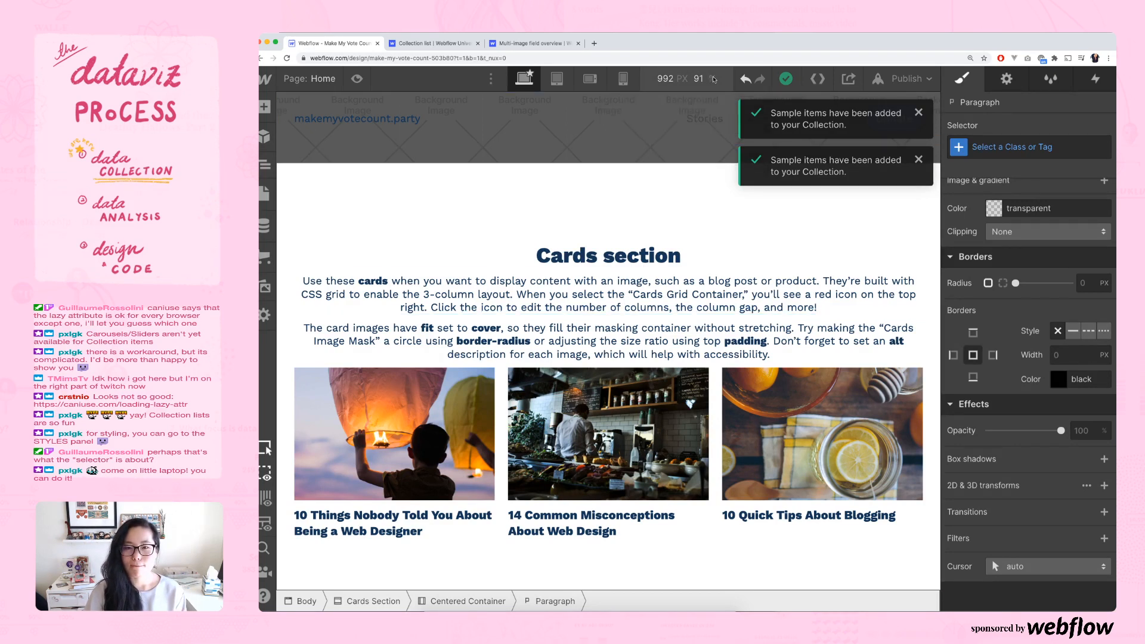
{"action": "left_click", "coordinate": [715, 79]}
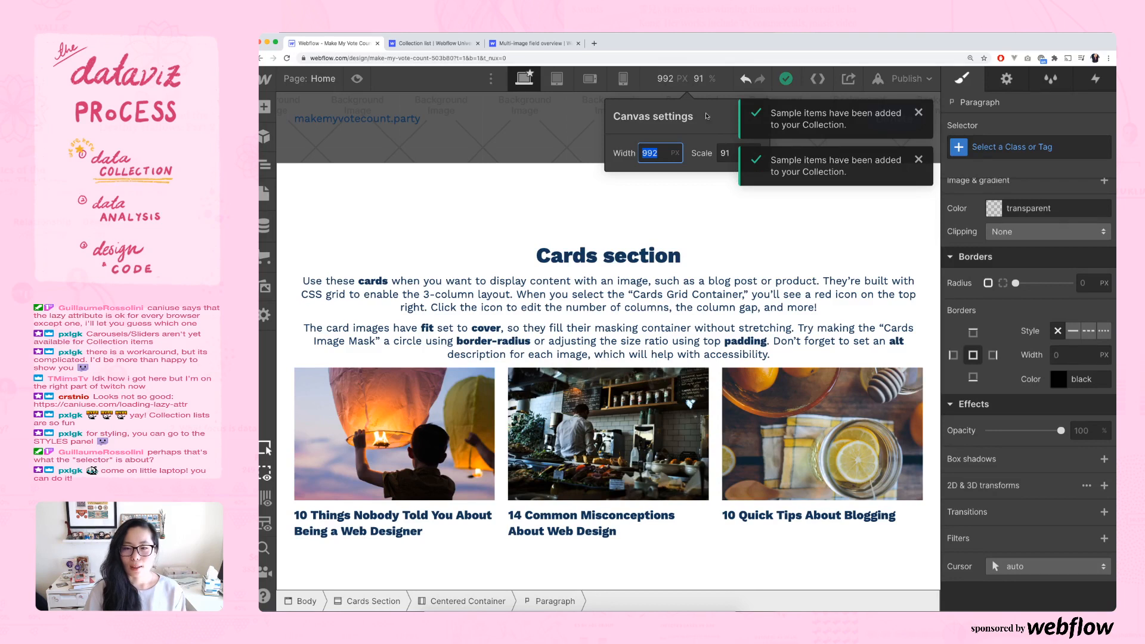
{"action": "left_click", "coordinate": [710, 82]}
{"action": "left_click", "coordinate": [919, 113]}
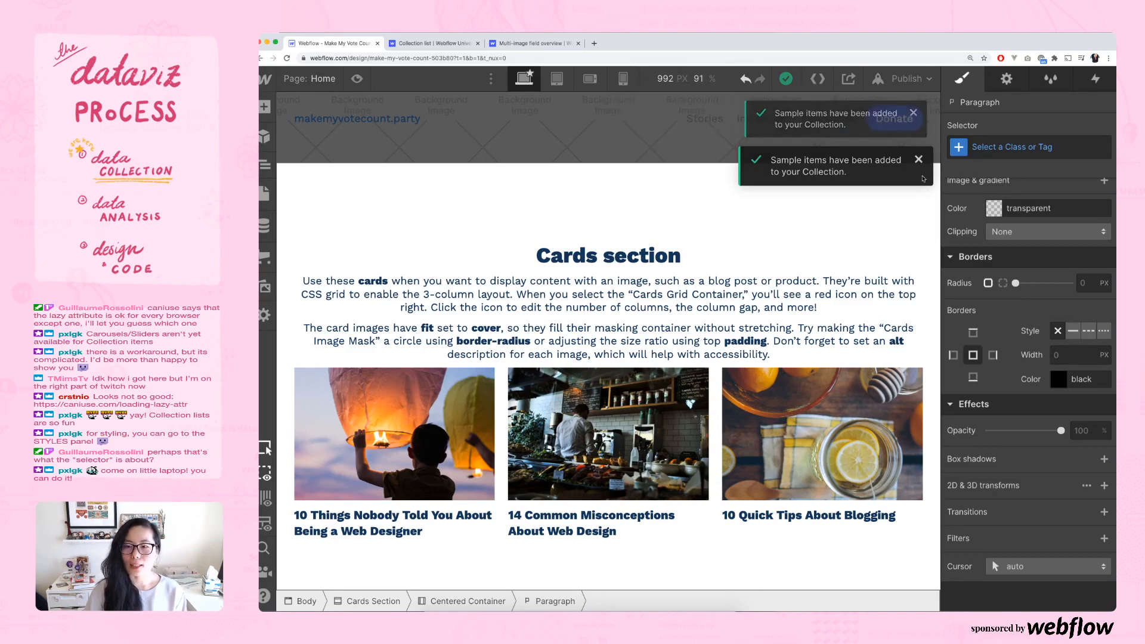
{"action": "left_click", "coordinate": [919, 160]}
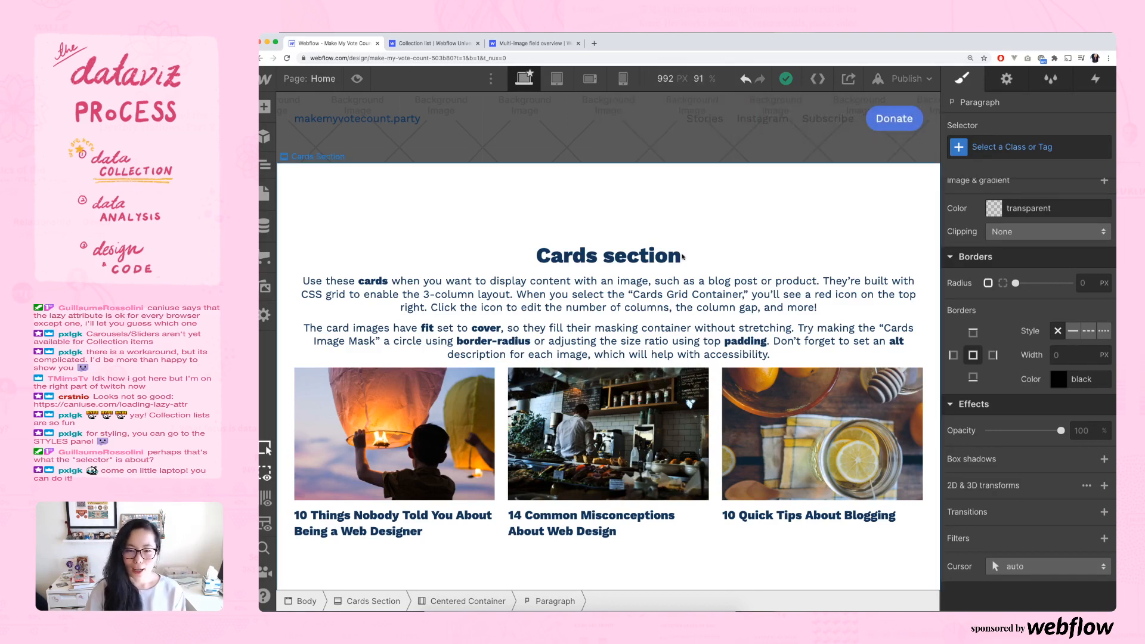
{"action": "scroll", "coordinate": [683, 256], "scroll_direction": "up", "scroll_amount": 1}
{"action": "scroll", "coordinate": [684, 257], "scroll_direction": "down", "scroll_amount": 1}
{"action": "scroll", "coordinate": [683, 257], "scroll_direction": "down", "scroll_amount": 2}
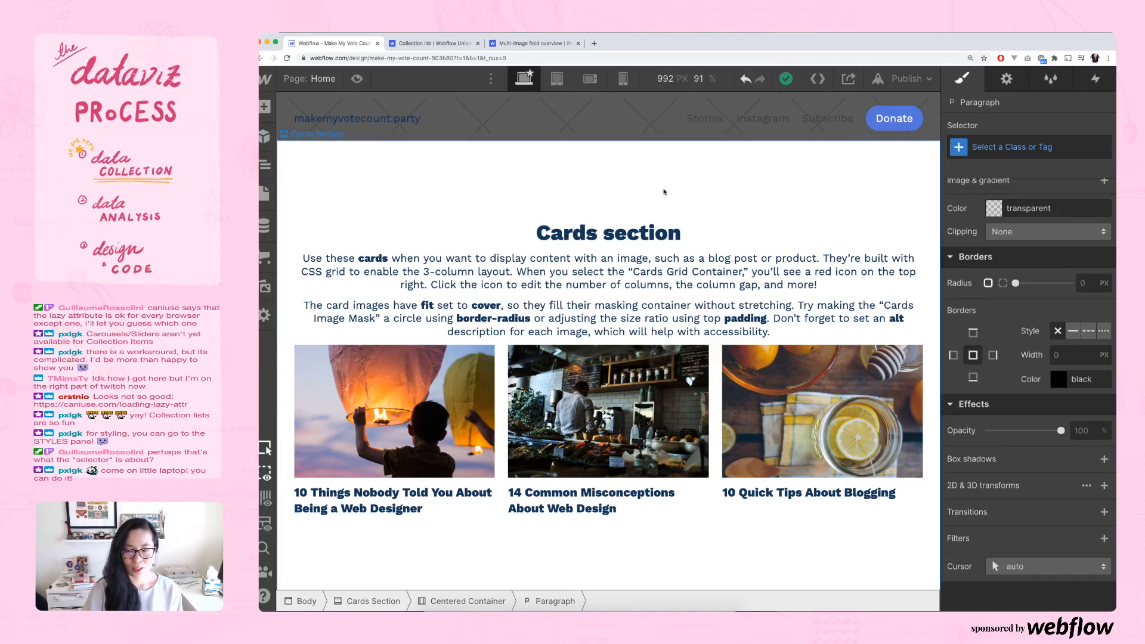
{"action": "scroll", "coordinate": [664, 192], "scroll_direction": "up", "scroll_amount": 1}
{"action": "scroll", "coordinate": [664, 192], "scroll_direction": "up", "scroll_amount": 8}
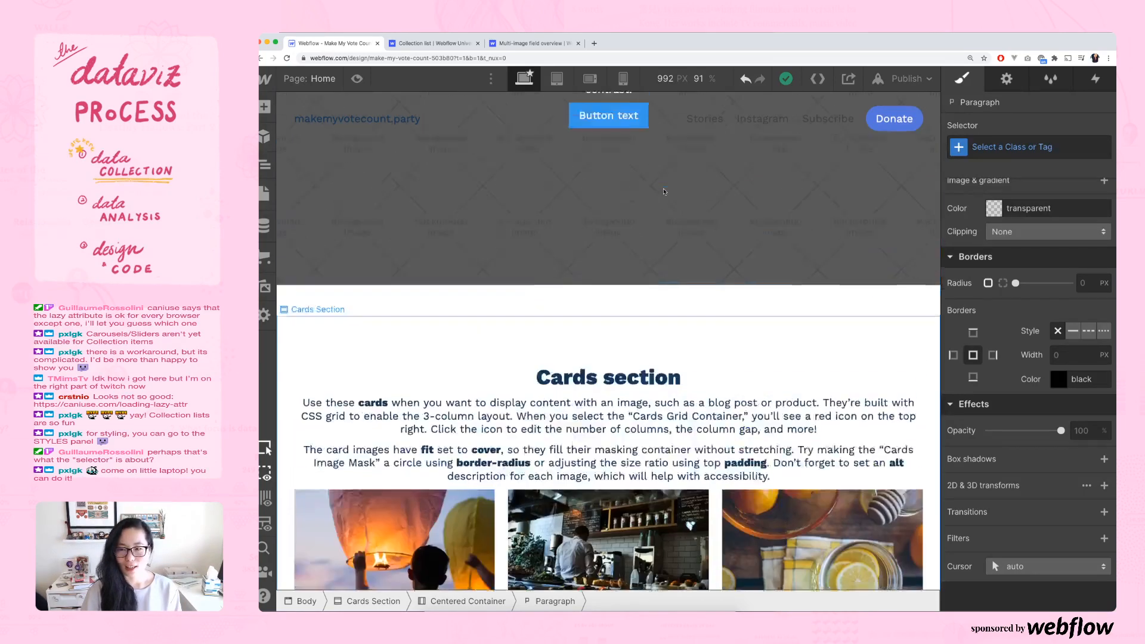
{"action": "scroll", "coordinate": [664, 192], "scroll_direction": "down", "scroll_amount": 8}
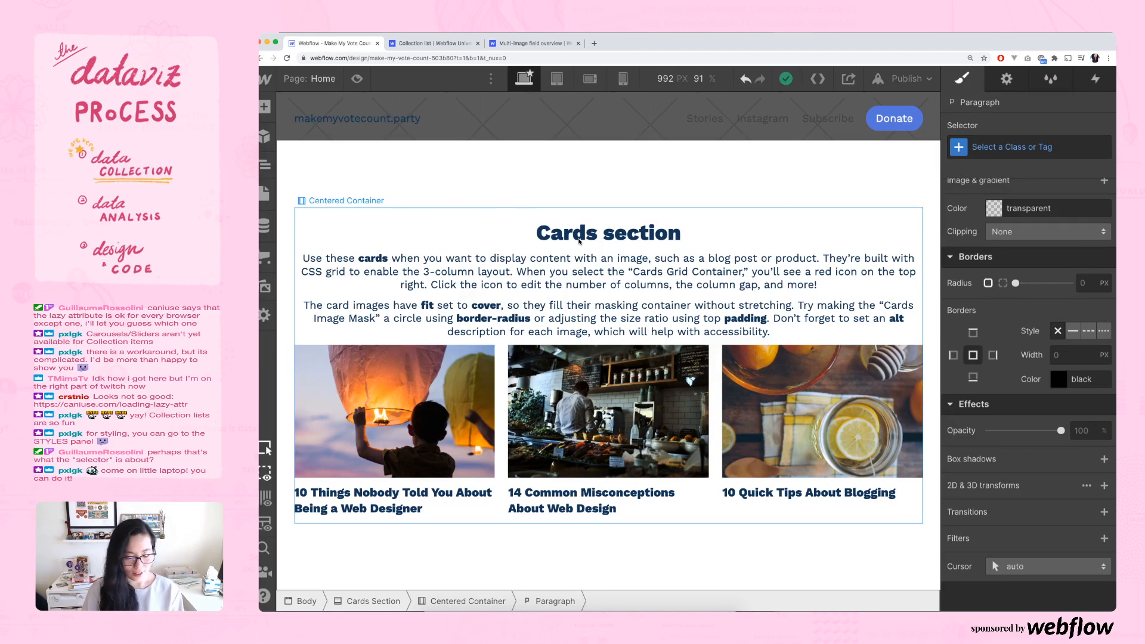
- Switch to Figma, examine the design from the Pre-Voting section to Our Sponsors, and return to Webflow
{"action": "key", "text": "super+grave"}
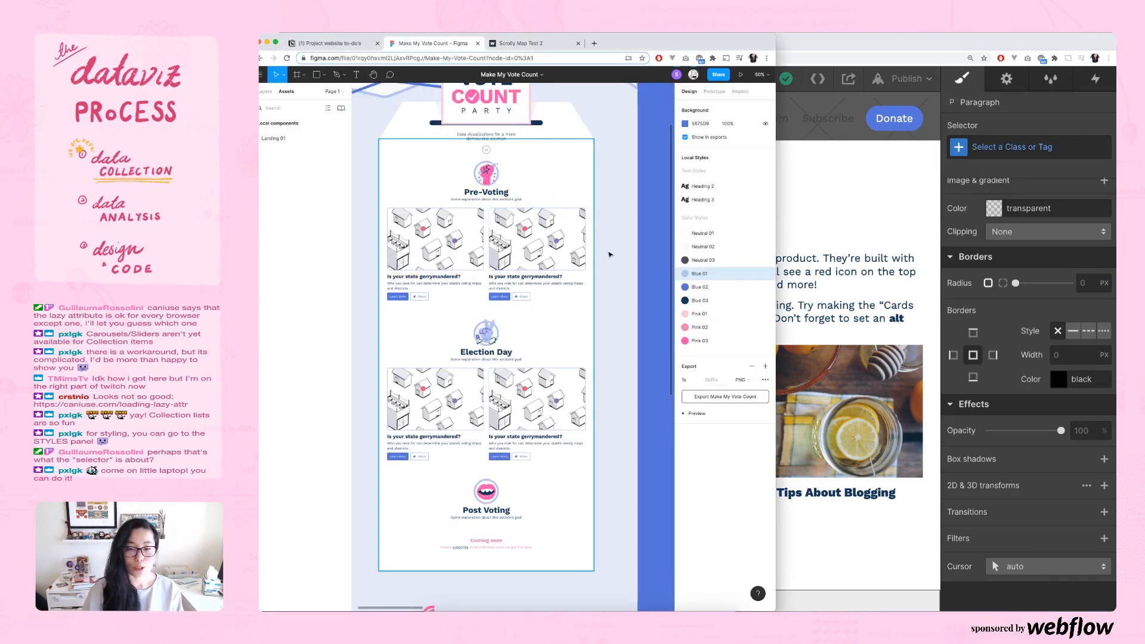
{"action": "scroll", "coordinate": [634, 301], "scroll_direction": "down", "scroll_amount": 5}
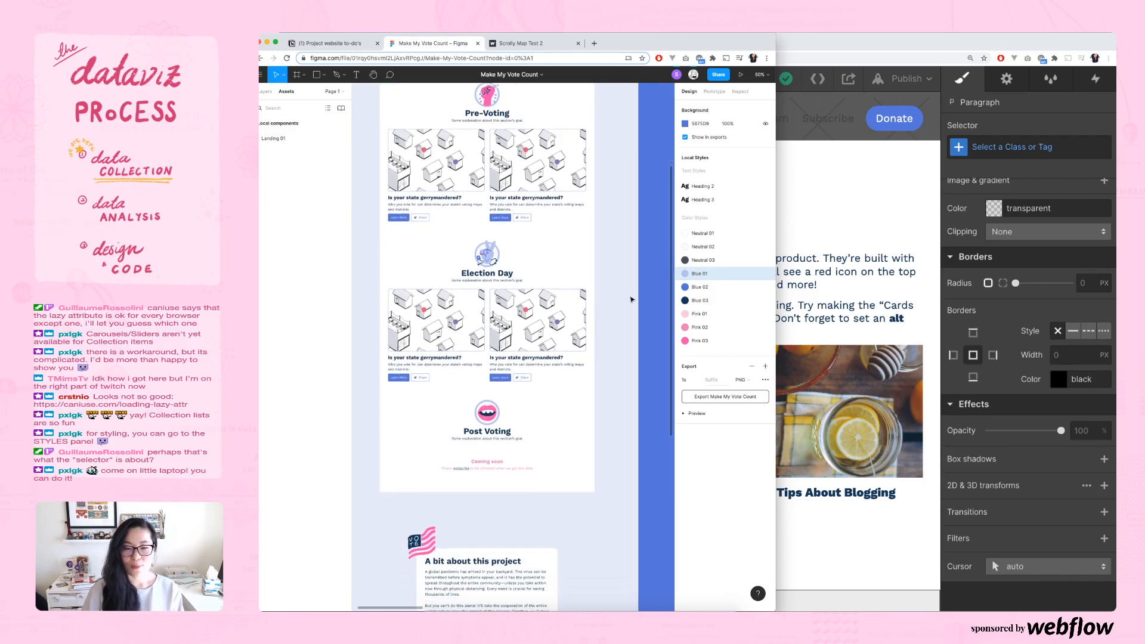
{"action": "scroll", "coordinate": [632, 300], "scroll_direction": "down", "scroll_amount": 4}
{"action": "scroll", "coordinate": [633, 300], "scroll_direction": "left", "scroll_amount": 3}
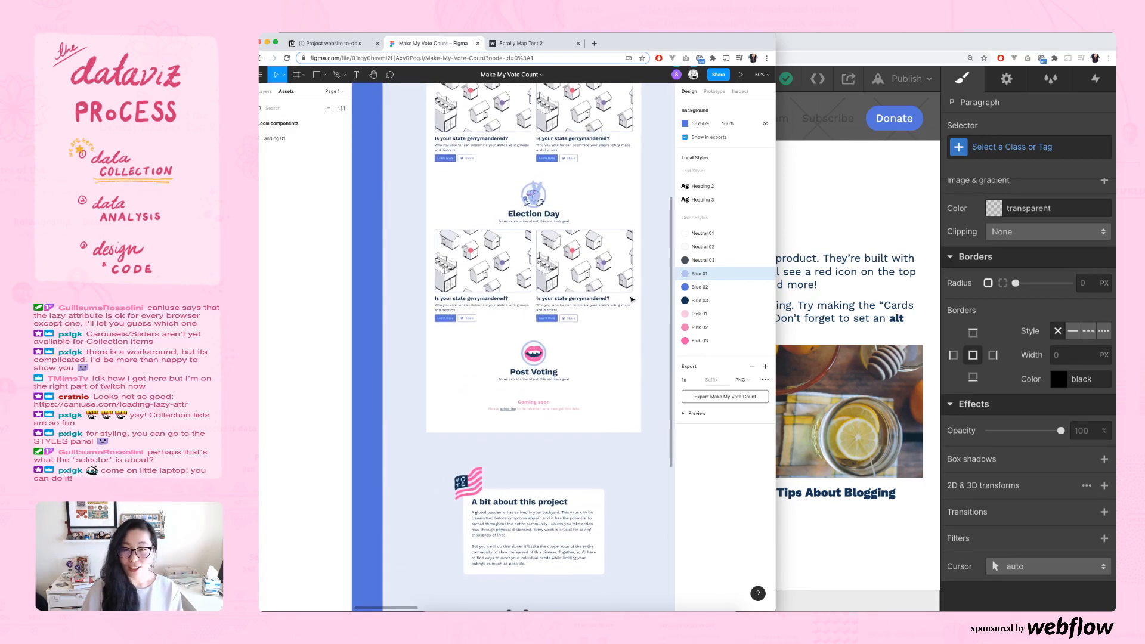
{"action": "scroll", "coordinate": [632, 299], "scroll_direction": "down", "scroll_amount": 2}
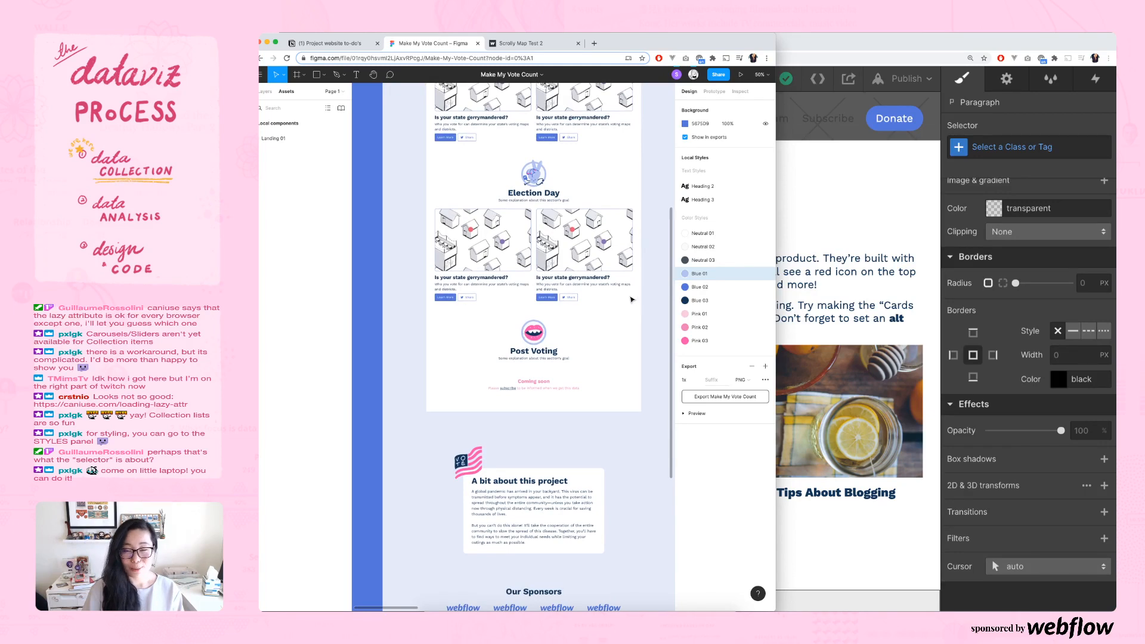
{"action": "left_click", "coordinate": [828, 47]}
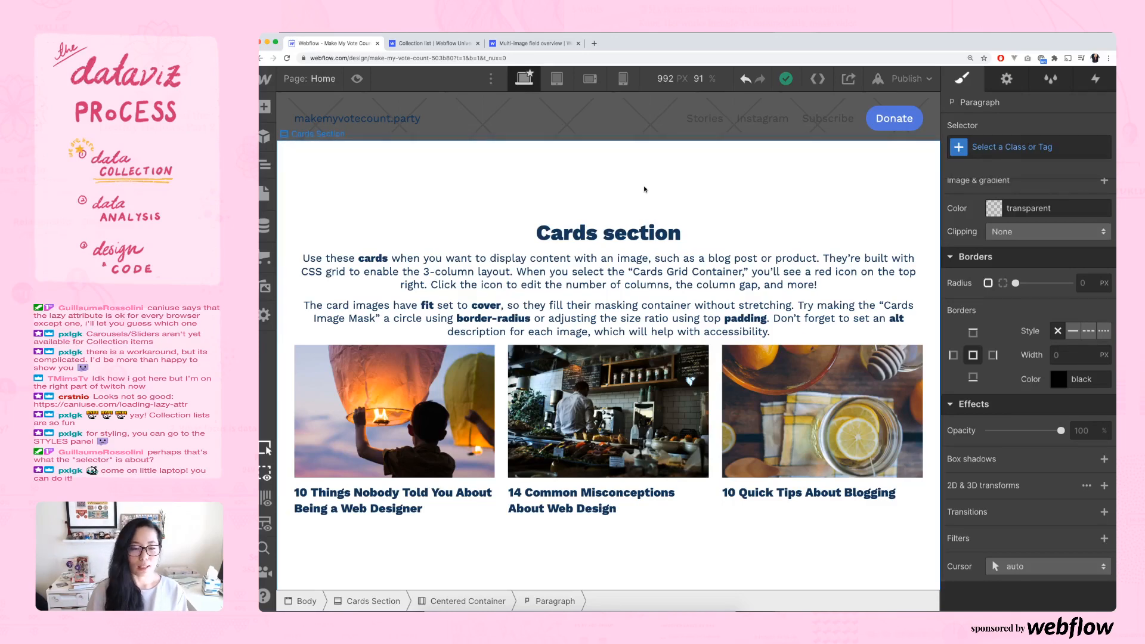
- Switch to Figma and examine the project description, sponsors, Get Notified and footer sections, returning to the voting card sections
{"action": "key", "text": "super+grave"}
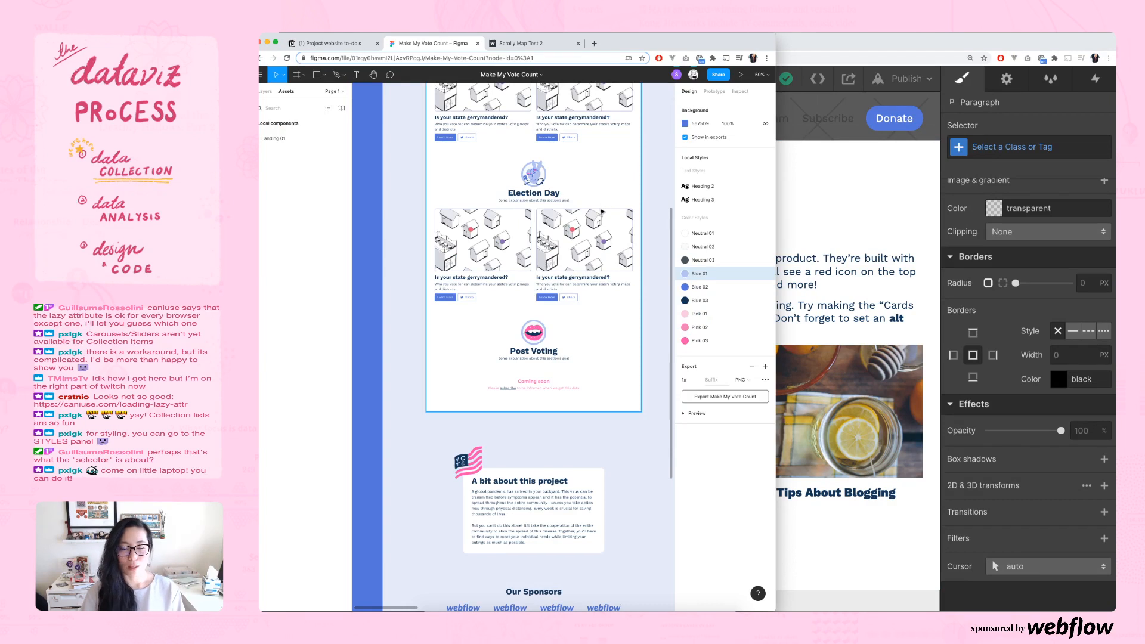
{"action": "scroll", "coordinate": [601, 213], "scroll_direction": "down", "scroll_amount": 4}
{"action": "scroll", "coordinate": [601, 213], "scroll_direction": "down", "scroll_amount": 3}
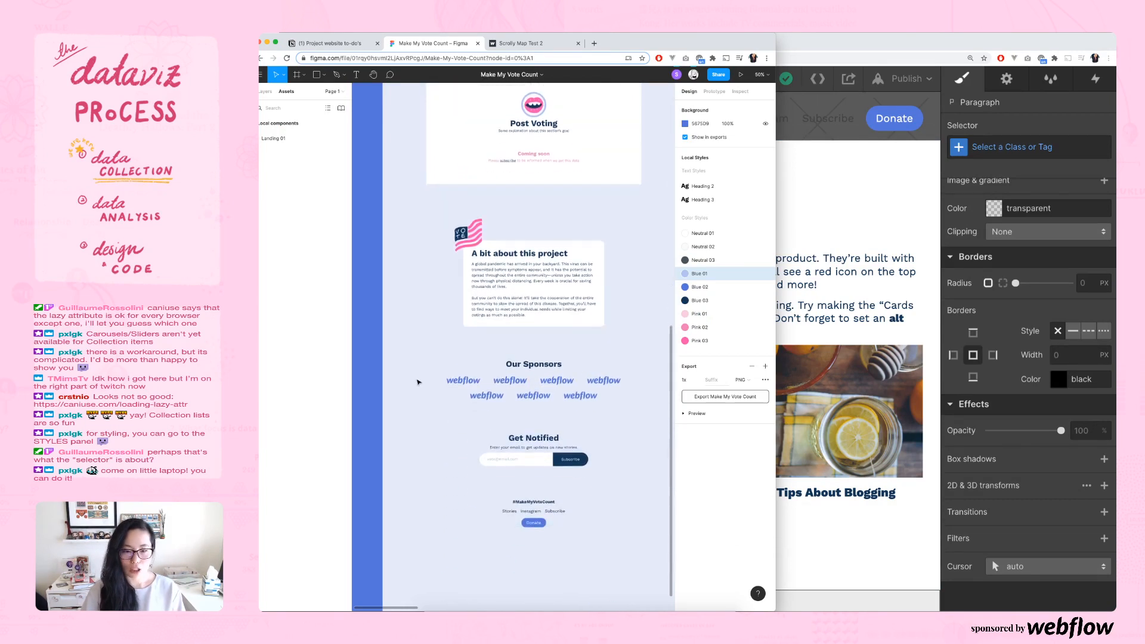
{"action": "scroll", "coordinate": [442, 380], "scroll_direction": "down", "scroll_amount": 1}
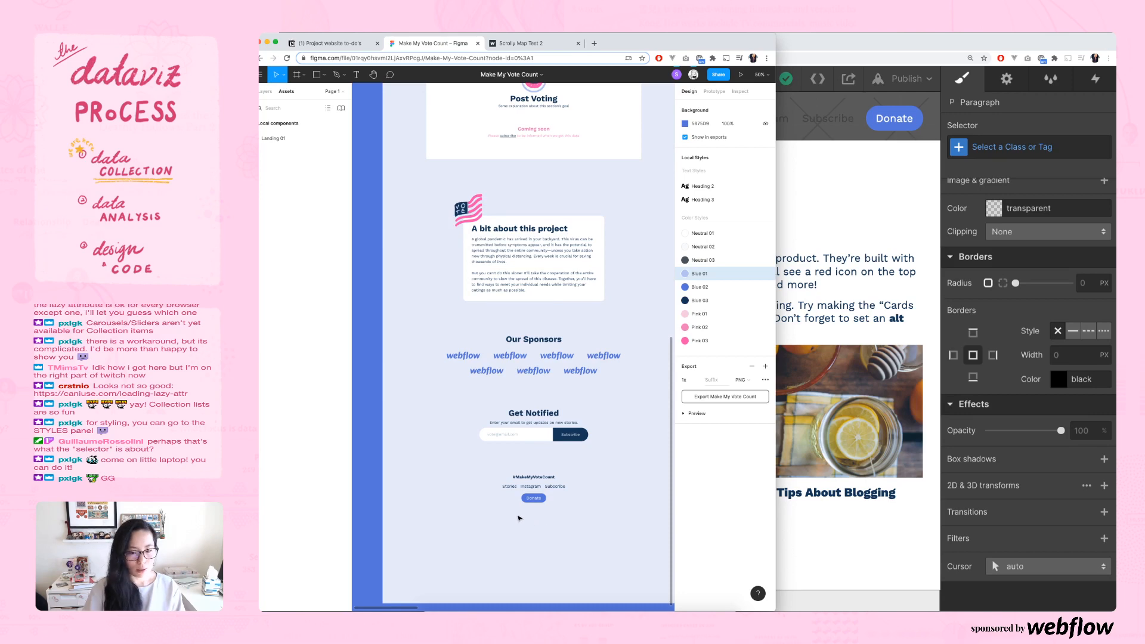
{"action": "scroll", "coordinate": [518, 518], "scroll_direction": "up", "scroll_amount": 9}
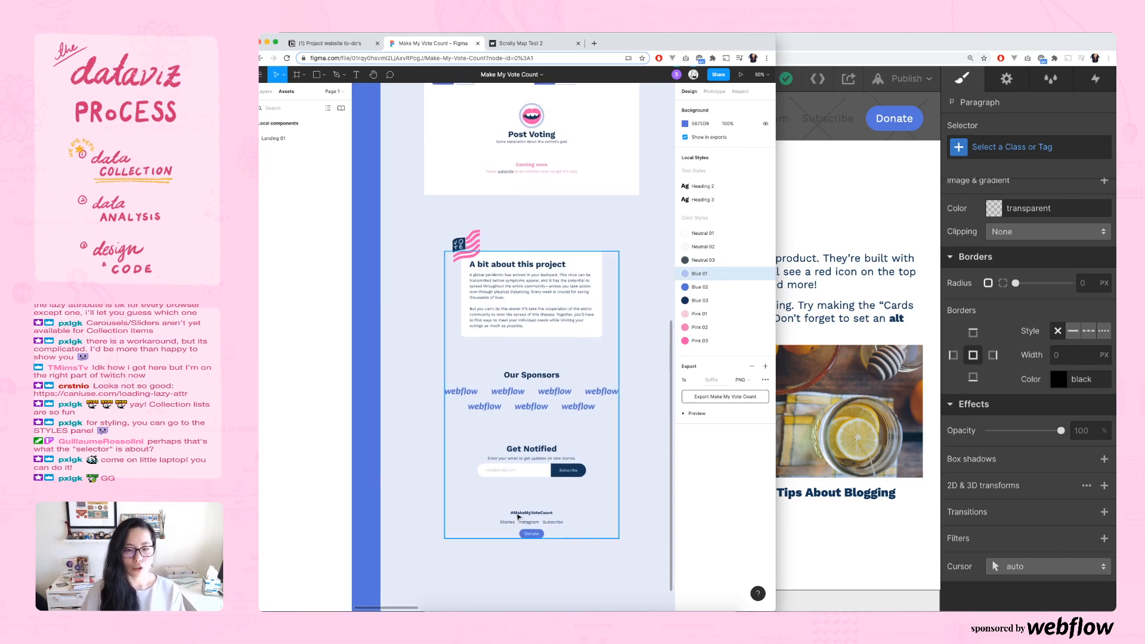
{"action": "scroll", "coordinate": [519, 517], "scroll_direction": "up", "scroll_amount": 6}
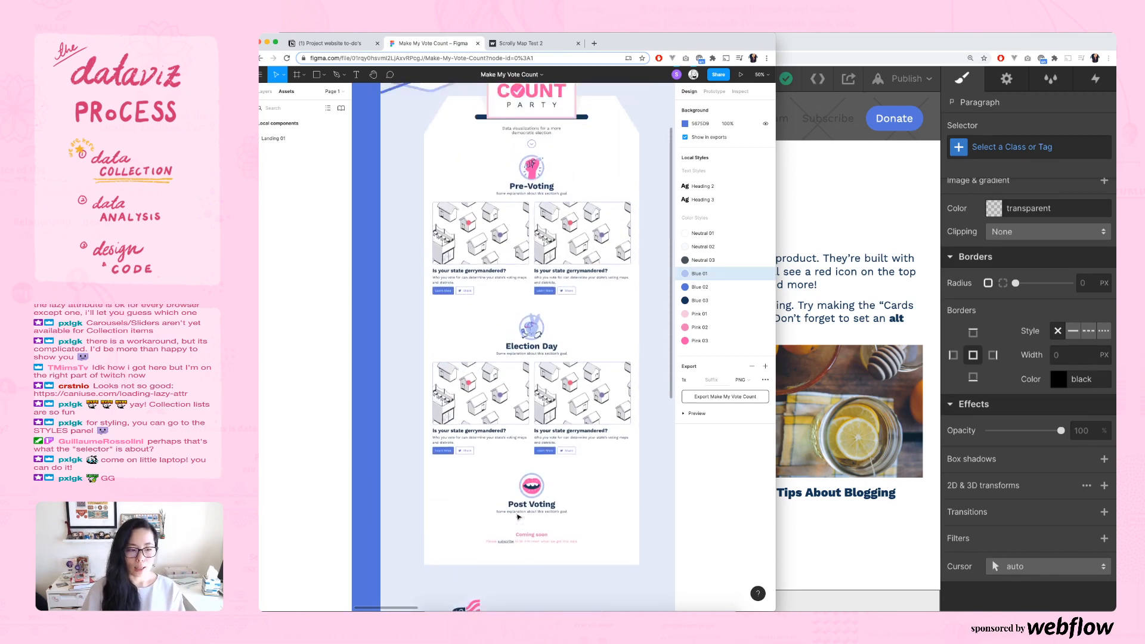
- Examine the Make My Vote Count landing page from the hero through the voting sections to the footer, returning to the hero
{"action": "scroll", "coordinate": [518, 517], "scroll_direction": "down", "scroll_amount": 5}
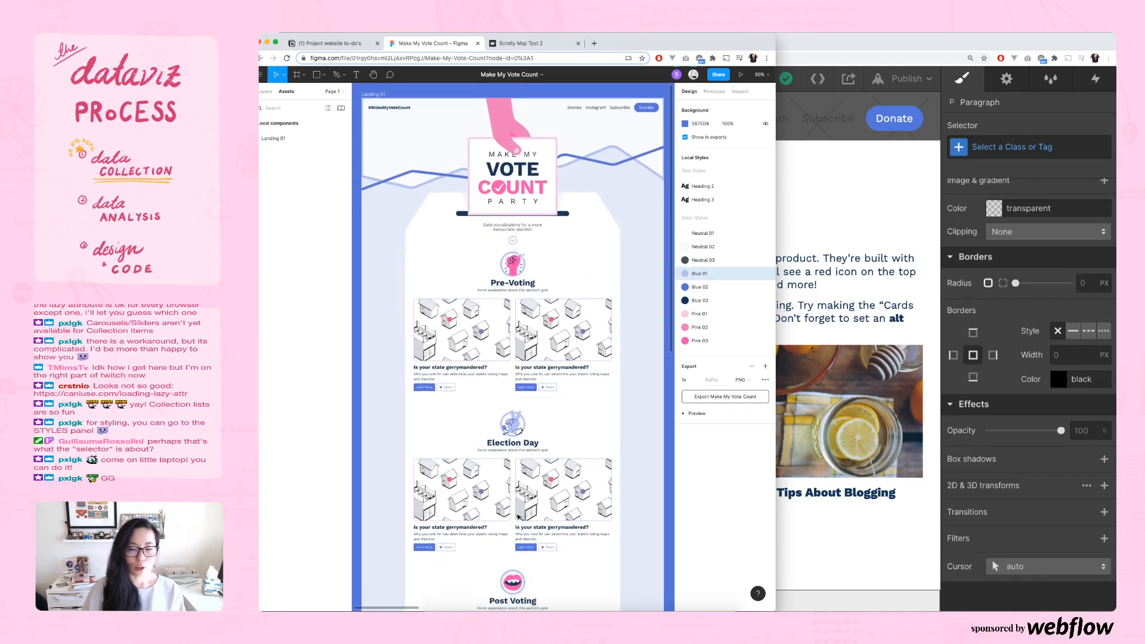
{"action": "scroll", "coordinate": [518, 517], "scroll_direction": "down", "scroll_amount": 5}
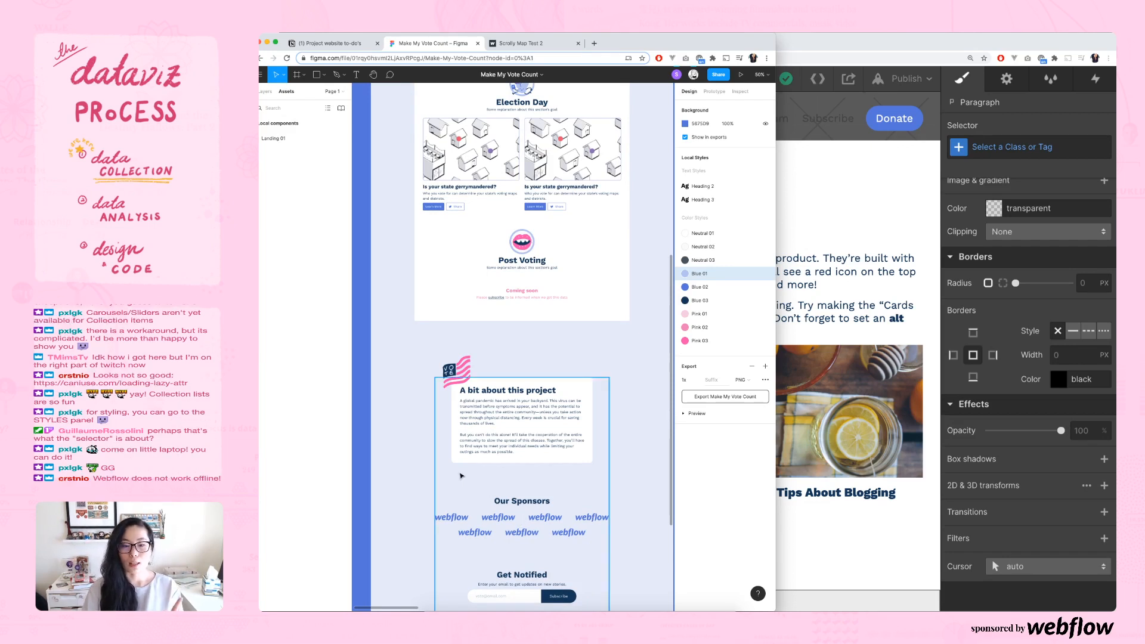
{"action": "scroll", "coordinate": [392, 470], "scroll_direction": "down", "scroll_amount": 2}
{"action": "scroll", "coordinate": [393, 471], "scroll_direction": "down", "scroll_amount": 3}
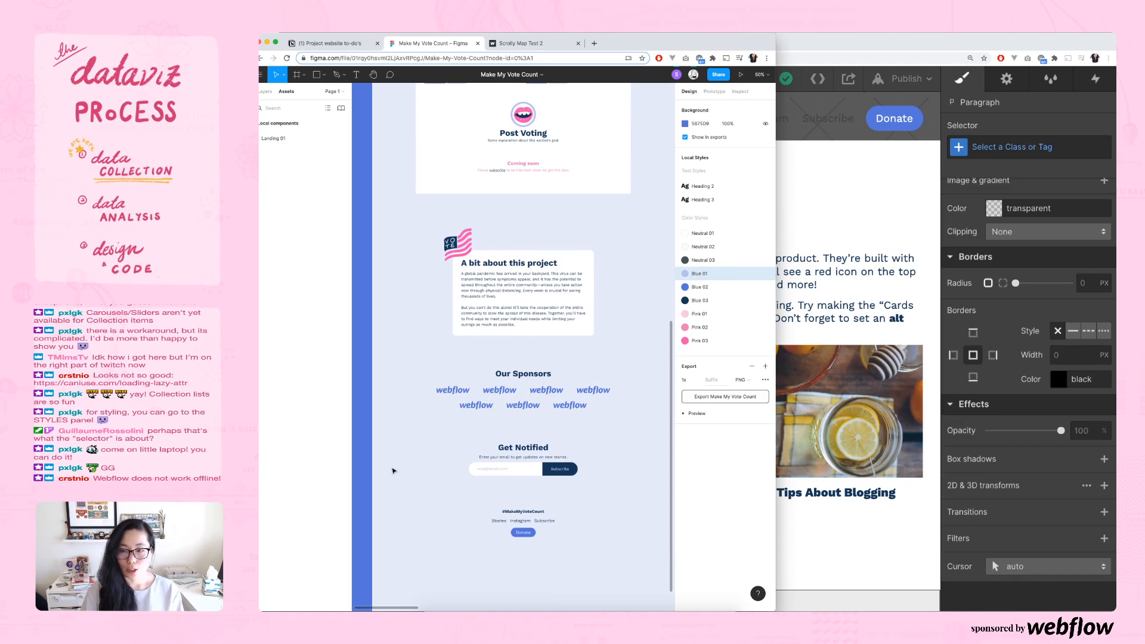
{"action": "scroll", "coordinate": [396, 471], "scroll_direction": "left", "scroll_amount": 1}
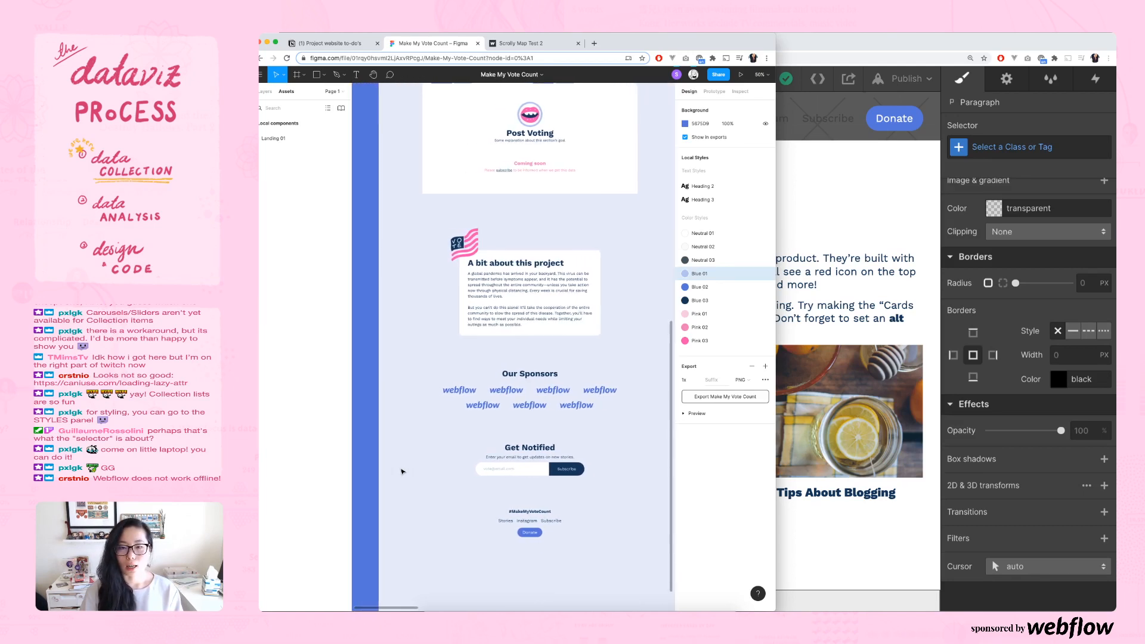
{"action": "scroll", "coordinate": [401, 471], "scroll_direction": "right", "scroll_amount": 2}
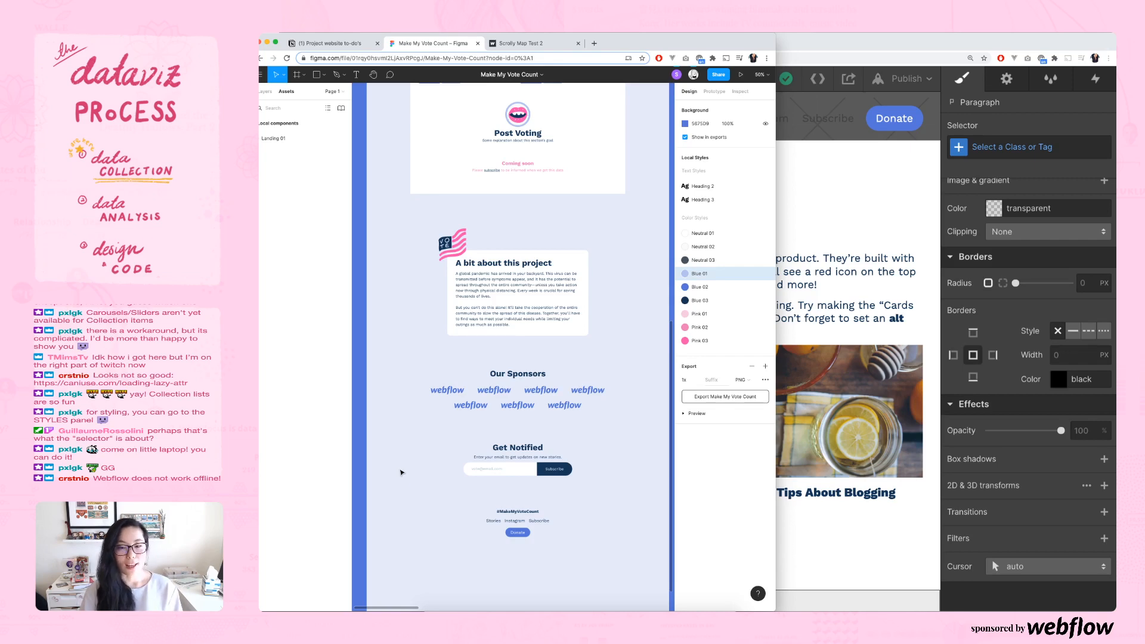
{"action": "scroll", "coordinate": [402, 472], "scroll_direction": "down", "scroll_amount": 1}
{"action": "scroll", "coordinate": [401, 473], "scroll_direction": "up", "scroll_amount": 5}
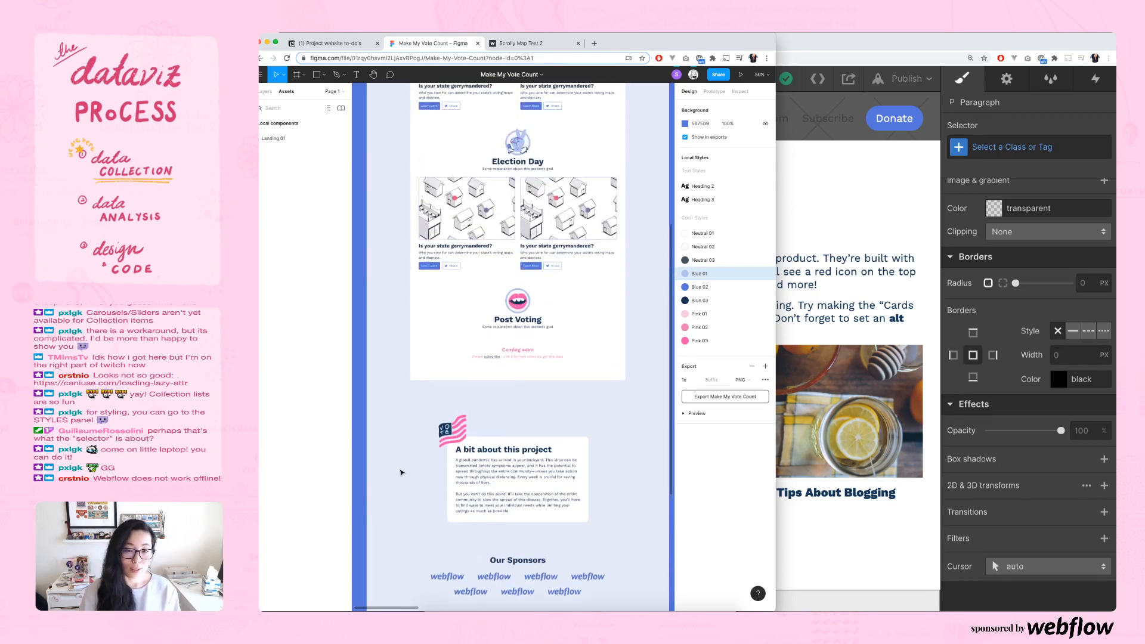
{"action": "scroll", "coordinate": [401, 472], "scroll_direction": "up", "scroll_amount": 8}
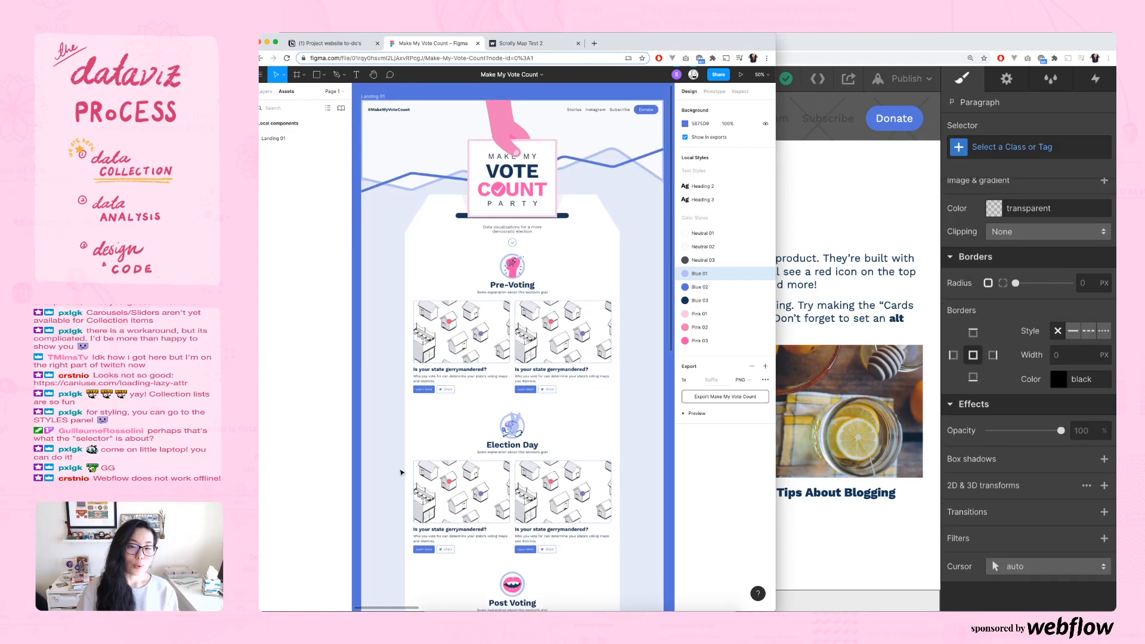
- Study the Pre-Voting and Election Day card layouts in the design, and switch to the Cards section in Webflow
{"action": "scroll", "coordinate": [402, 473], "scroll_direction": "up", "scroll_amount": 1}
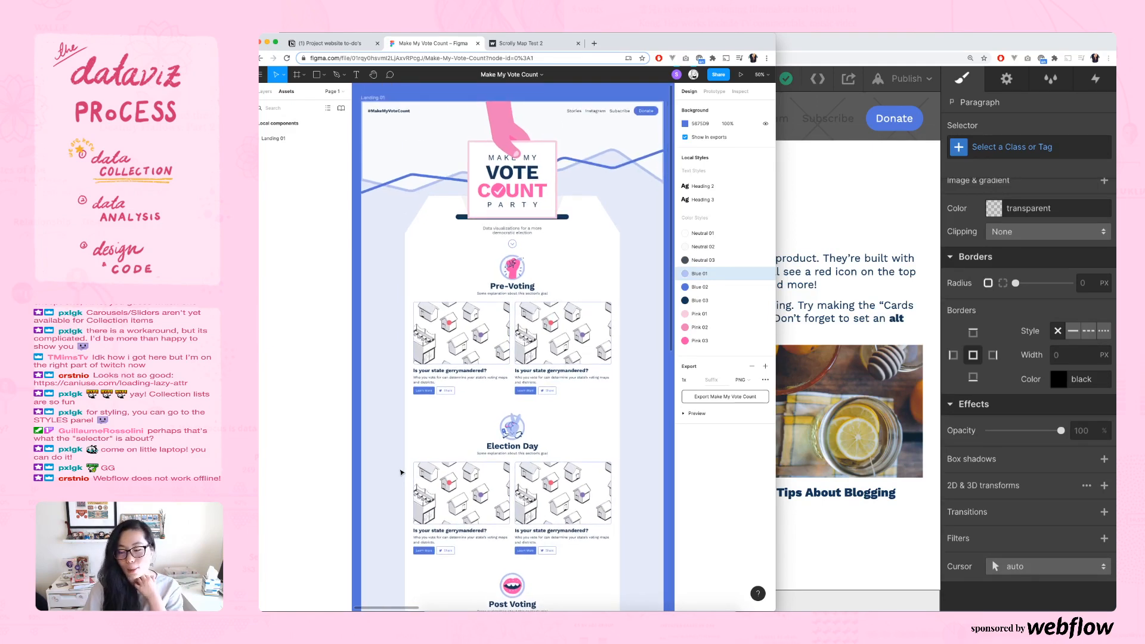
{"action": "scroll", "coordinate": [401, 473], "scroll_direction": "left", "scroll_amount": 1}
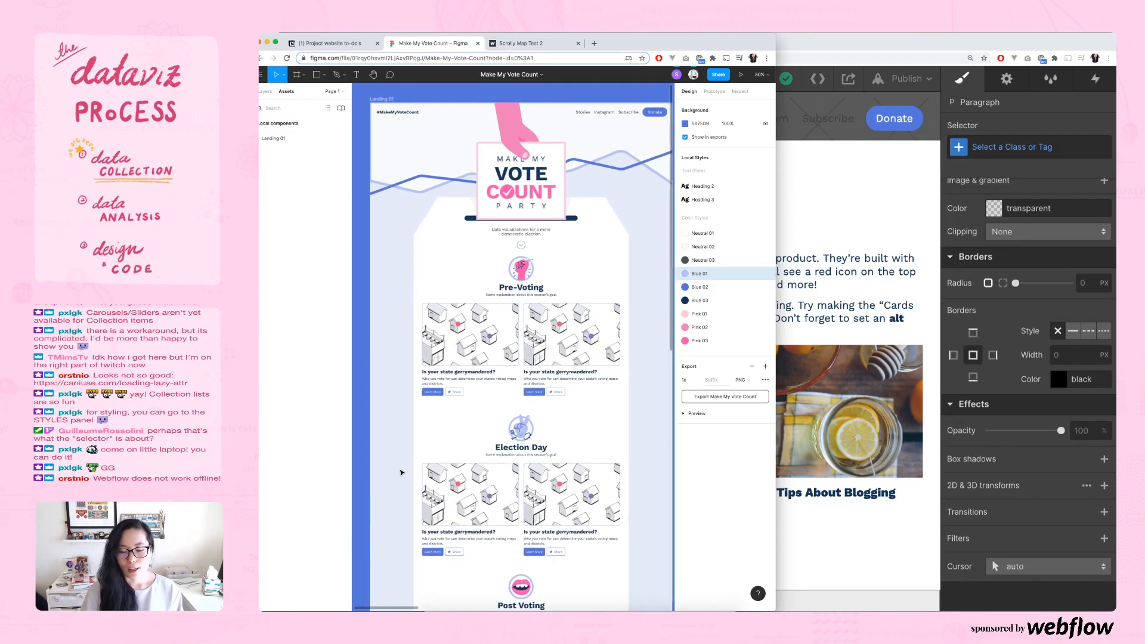
{"action": "scroll", "coordinate": [401, 472], "scroll_direction": "right", "scroll_amount": 1}
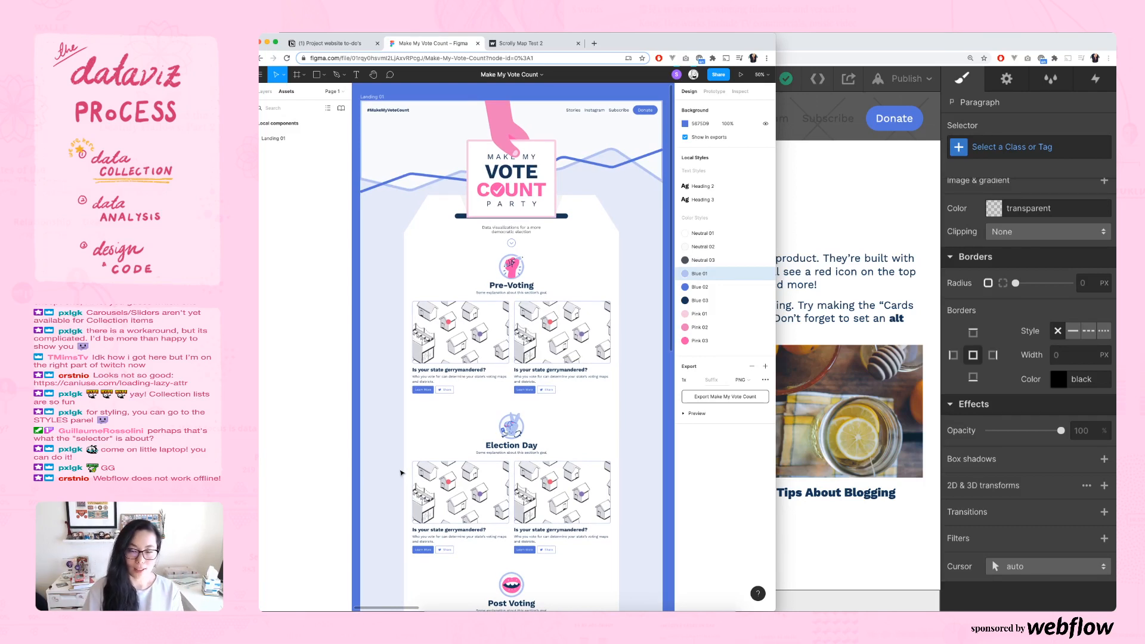
{"action": "scroll", "coordinate": [401, 473], "scroll_direction": "down", "scroll_amount": 1}
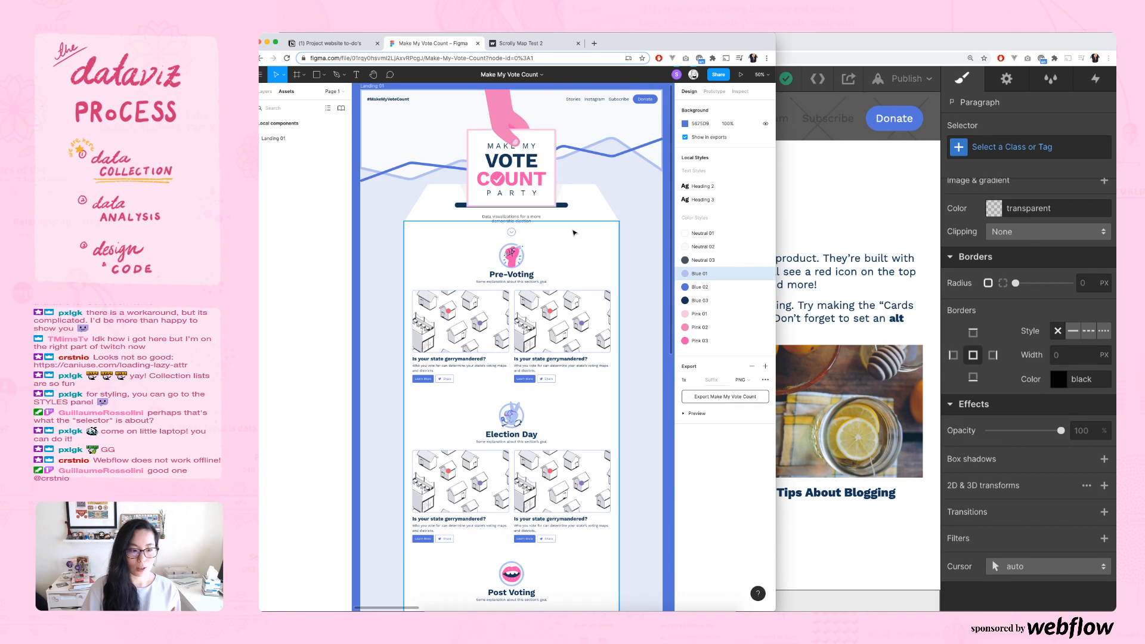
{"action": "scroll", "coordinate": [574, 233], "scroll_direction": "down", "scroll_amount": 2}
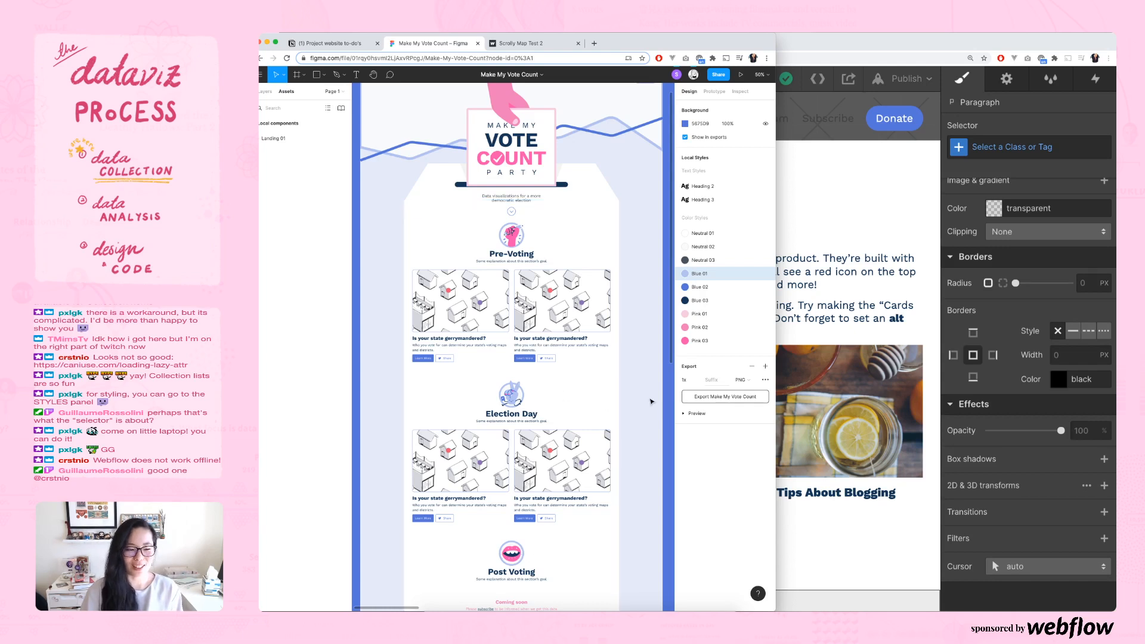
{"action": "scroll", "coordinate": [651, 402], "scroll_direction": "up", "scroll_amount": 1}
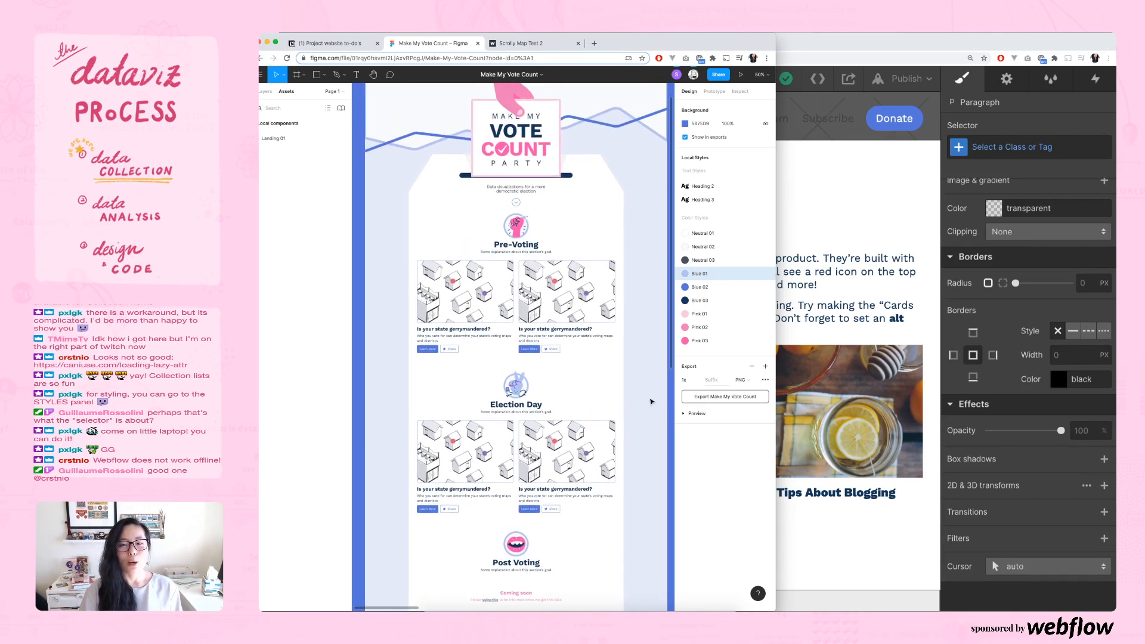
{"action": "scroll", "coordinate": [652, 401], "scroll_direction": "down", "scroll_amount": 1}
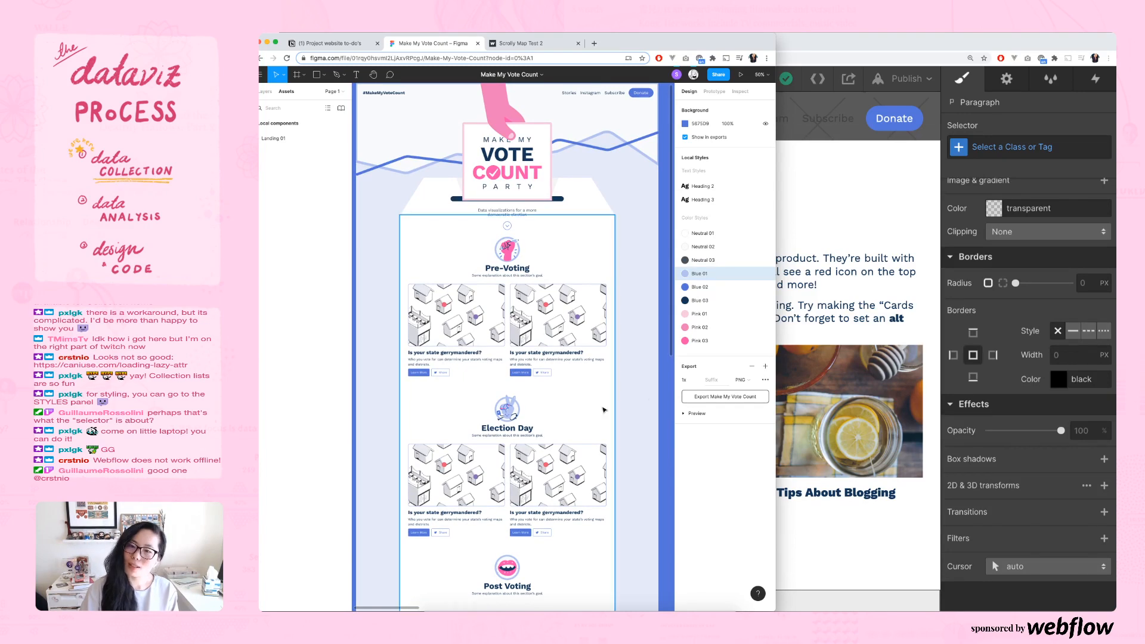
{"action": "left_click", "coordinate": [855, 273]}
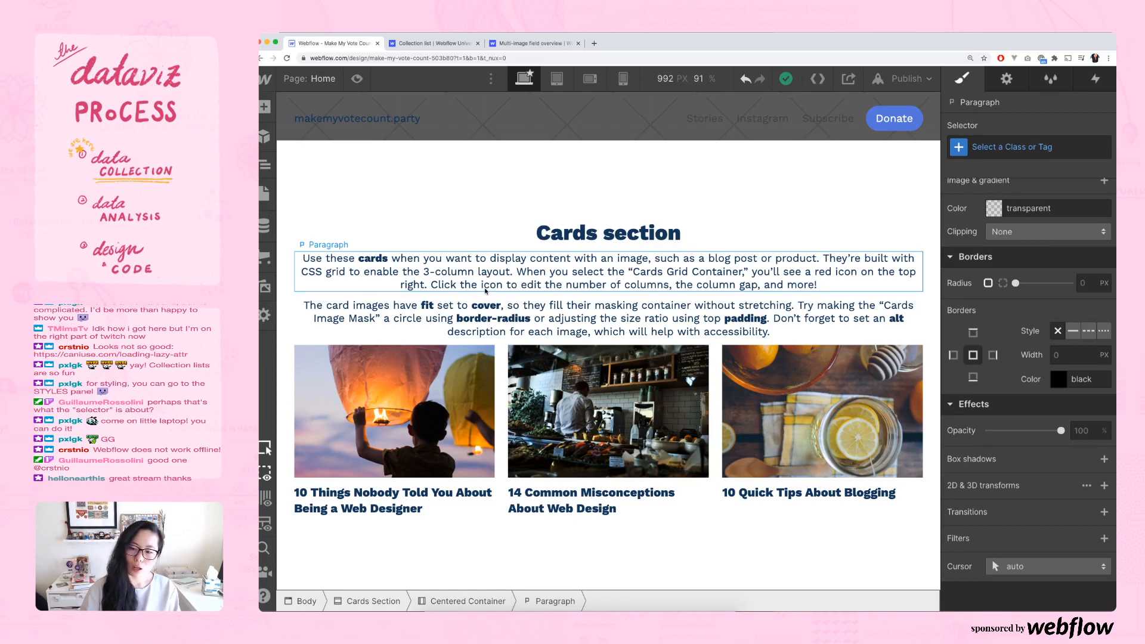
{"action": "key", "text": "super+Tab"}
{"action": "left_click", "coordinate": [475, 293]}
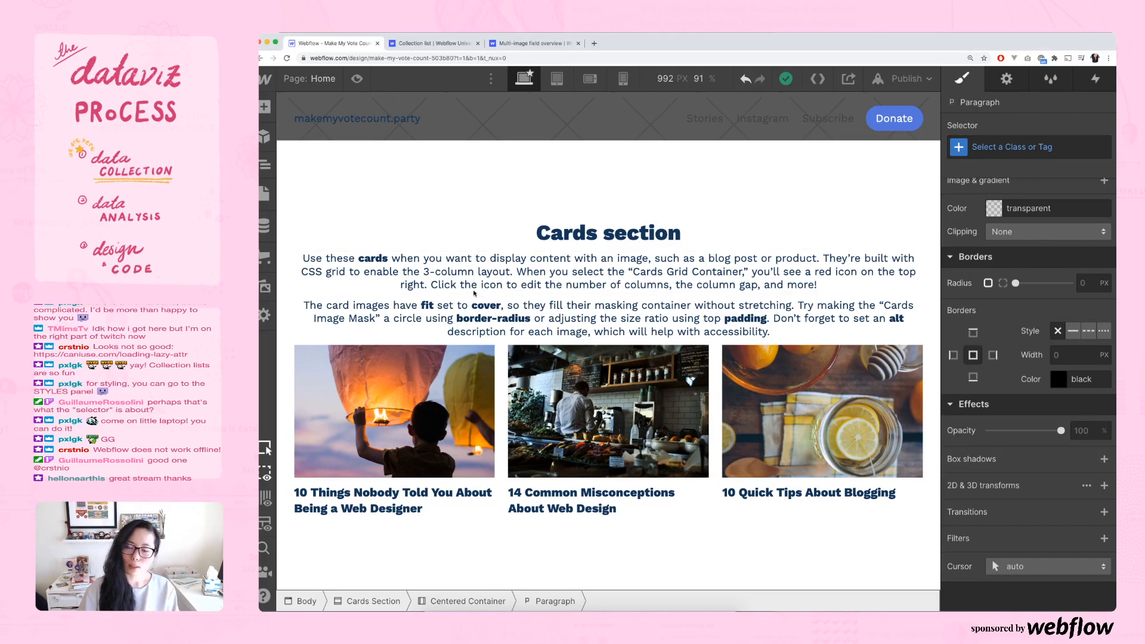
- Switch to Figma and review the project description, sponsors, Get Notified and footer sections, returning to the Pre-Voting cards
{"action": "key", "text": "super+grave"}
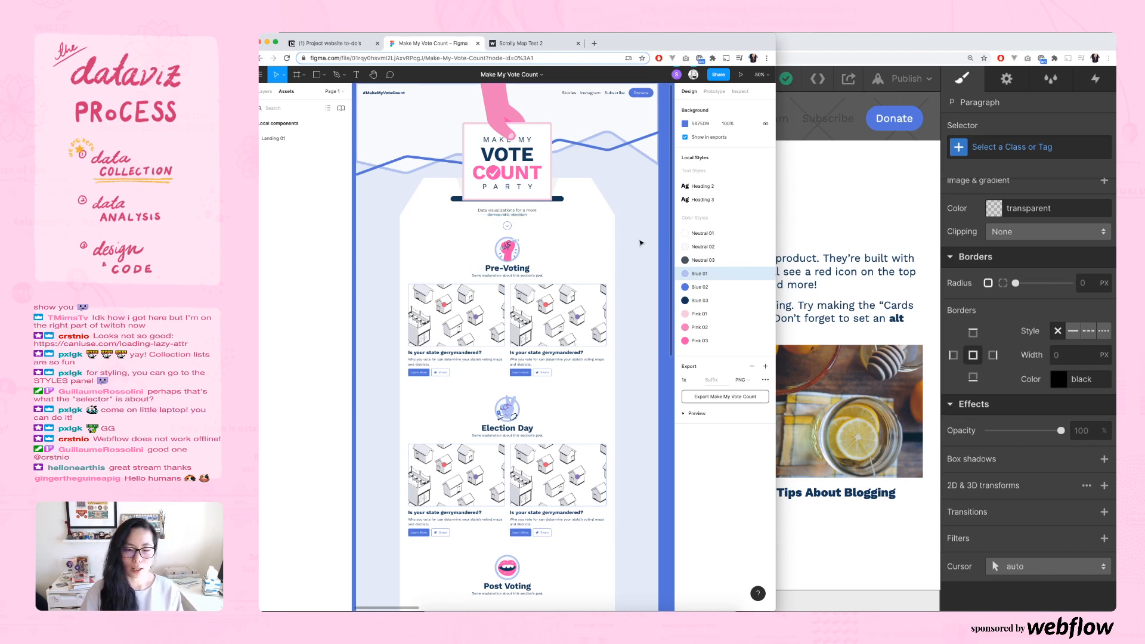
{"action": "scroll", "coordinate": [641, 242], "scroll_direction": "down", "scroll_amount": 1}
{"action": "scroll", "coordinate": [641, 243], "scroll_direction": "up", "scroll_amount": 2}
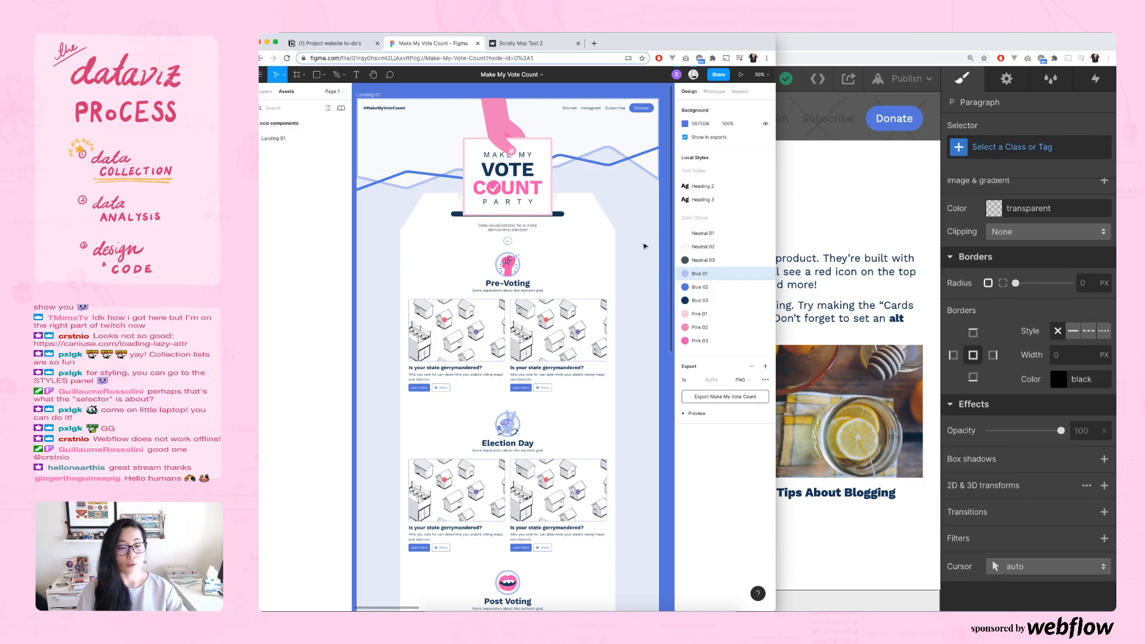
{"action": "scroll", "coordinate": [644, 246], "scroll_direction": "down", "scroll_amount": 10}
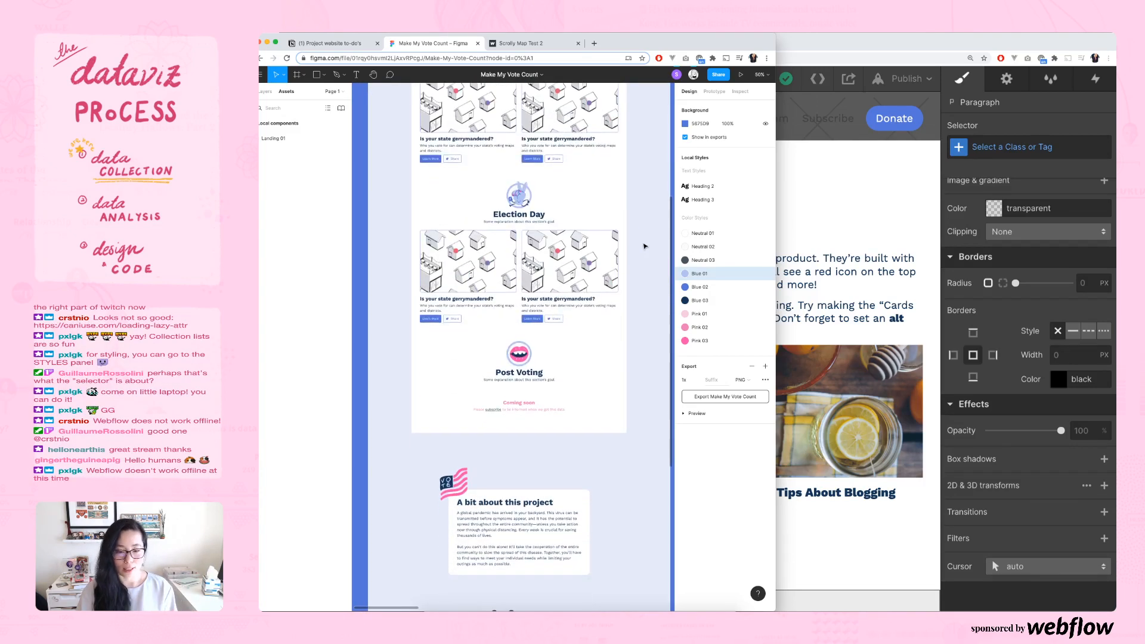
{"action": "scroll", "coordinate": [644, 246], "scroll_direction": "down", "scroll_amount": 11}
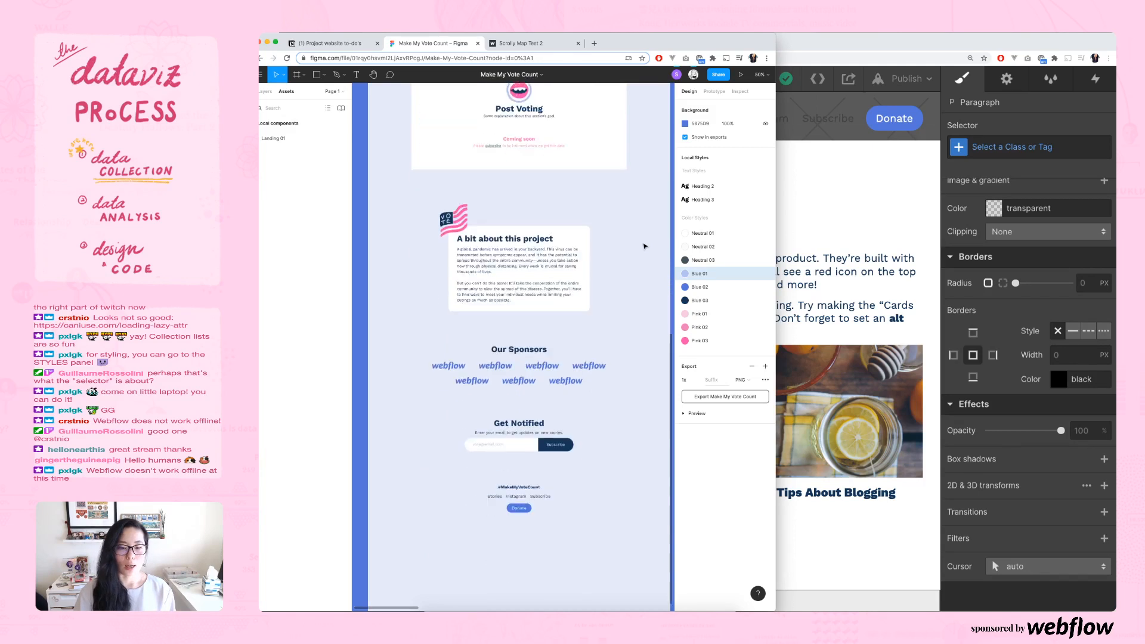
{"action": "scroll", "coordinate": [645, 246], "scroll_direction": "down", "scroll_amount": 2}
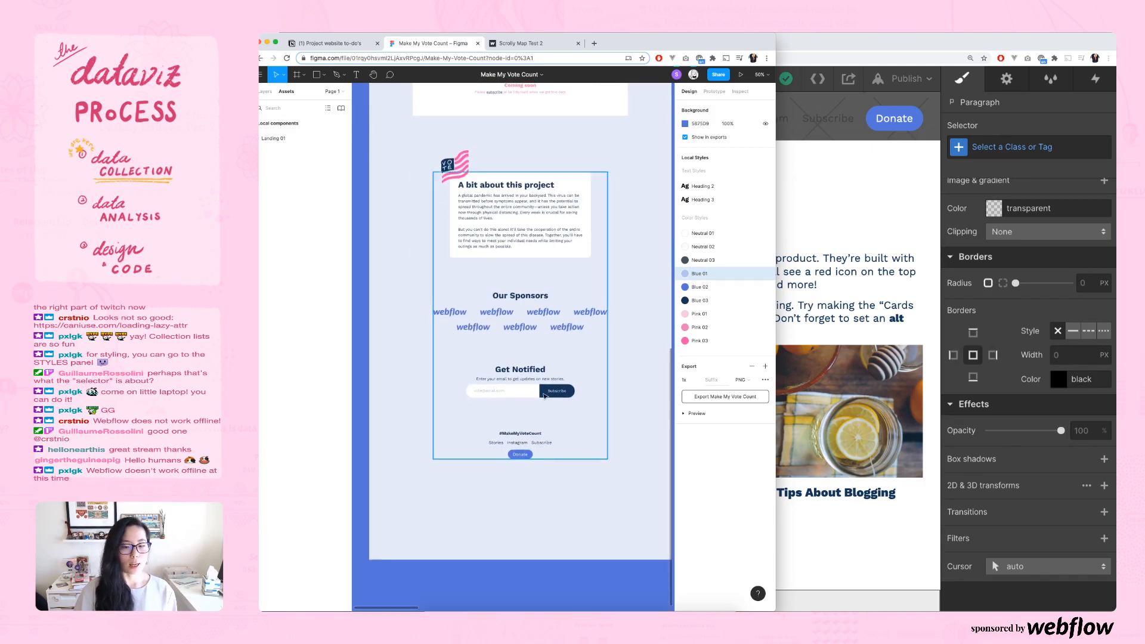
{"action": "scroll", "coordinate": [525, 398], "scroll_direction": "left", "scroll_amount": 1}
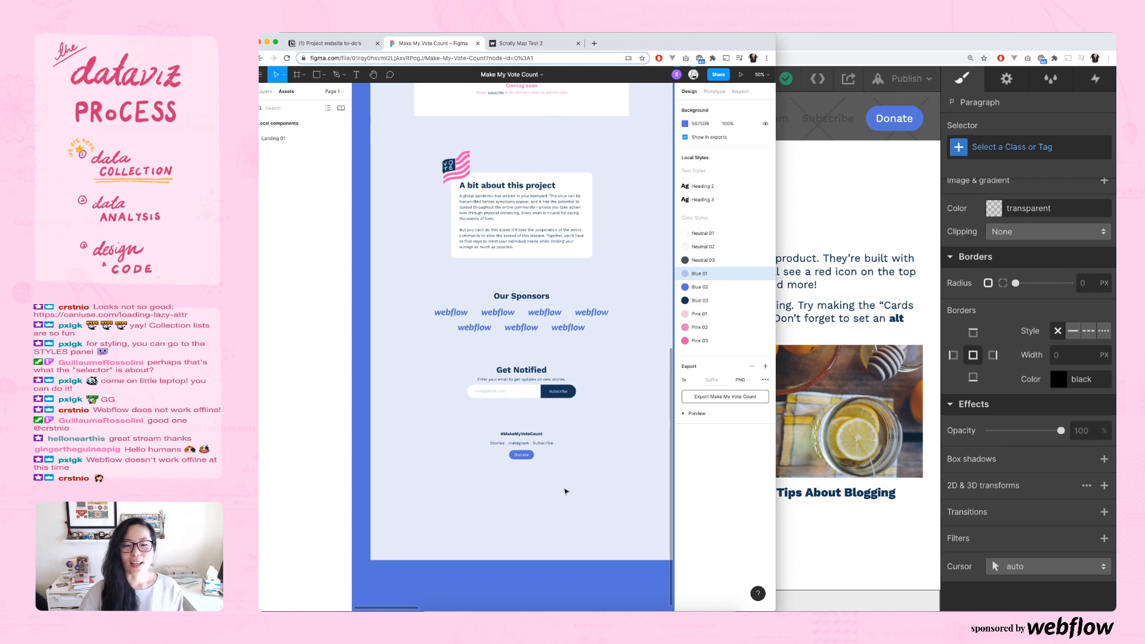
{"action": "scroll", "coordinate": [565, 491], "scroll_direction": "up", "scroll_amount": 5}
{"action": "scroll", "coordinate": [566, 491], "scroll_direction": "up", "scroll_amount": 10}
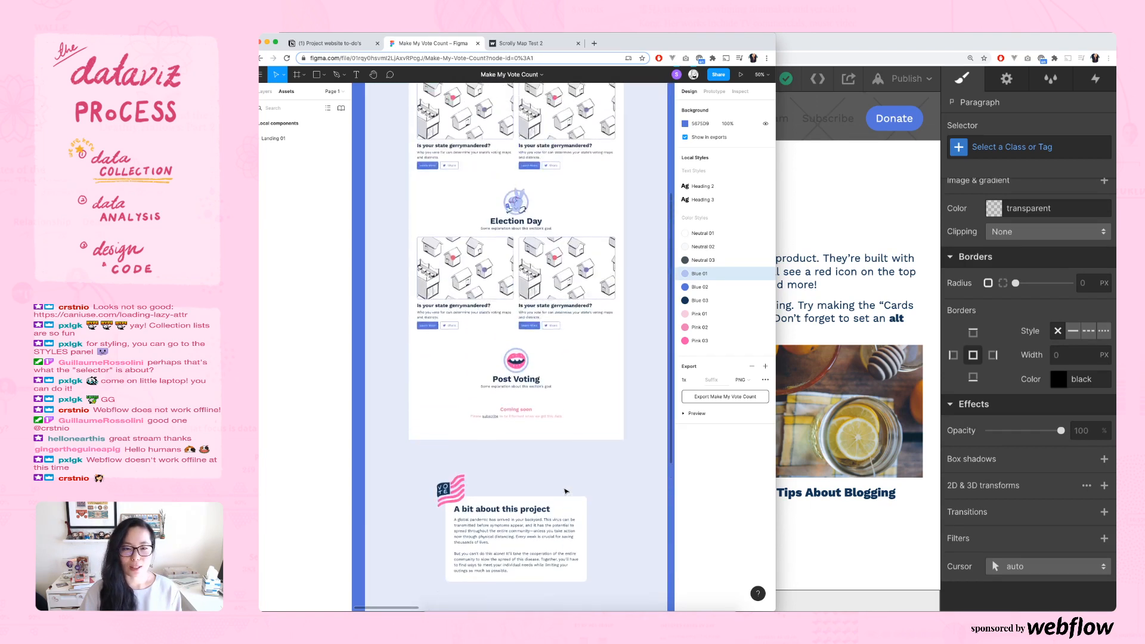
{"action": "scroll", "coordinate": [566, 491], "scroll_direction": "up", "scroll_amount": 2}
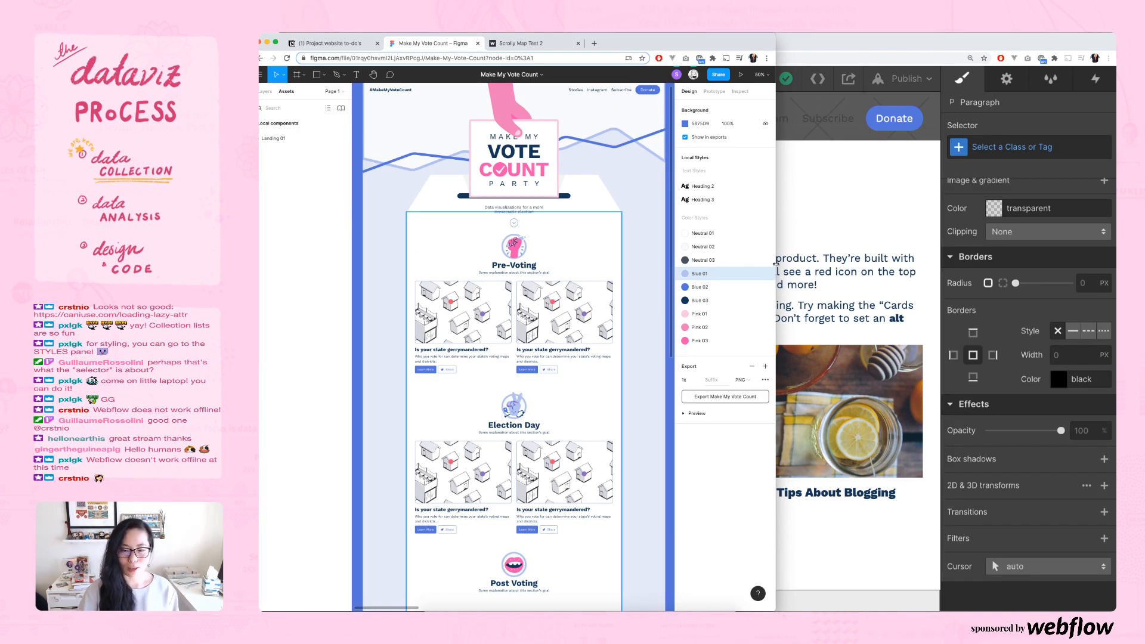
- Return to Webflow and review the Home page's hero area and the Cards section below it
{"action": "left_click", "coordinate": [822, 50]}
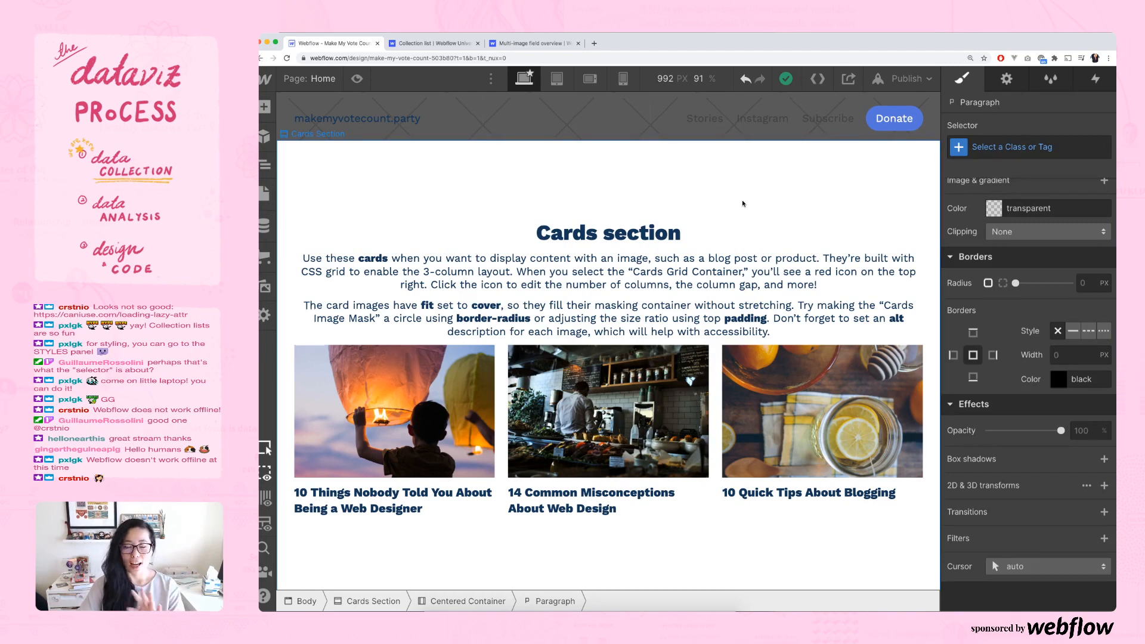
{"action": "scroll", "coordinate": [743, 203], "scroll_direction": "up", "scroll_amount": 5}
{"action": "scroll", "coordinate": [743, 204], "scroll_direction": "down", "scroll_amount": 5}
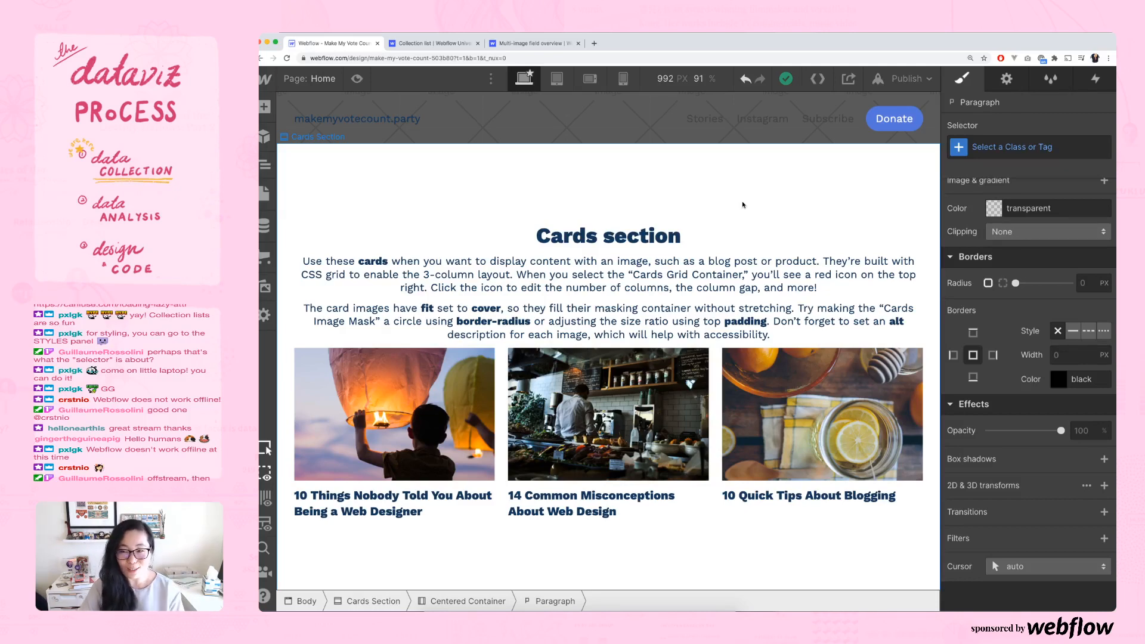
{"action": "scroll", "coordinate": [743, 205], "scroll_direction": "up", "scroll_amount": 5}
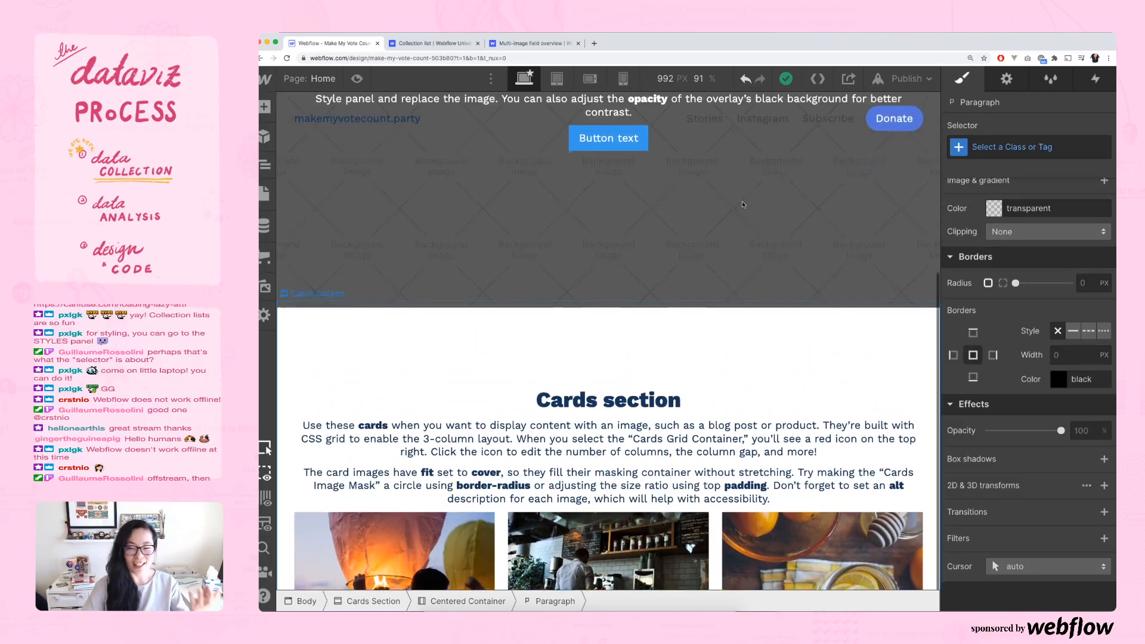
{"action": "scroll", "coordinate": [743, 205], "scroll_direction": "up", "scroll_amount": 4}
{"action": "scroll", "coordinate": [743, 205], "scroll_direction": "down", "scroll_amount": 8}
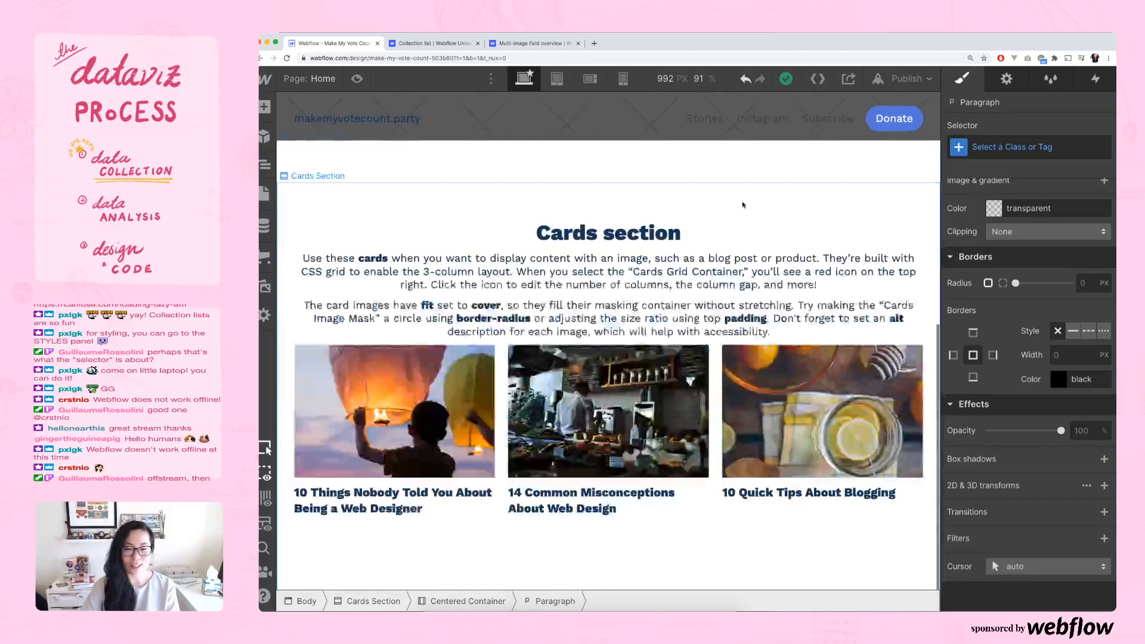